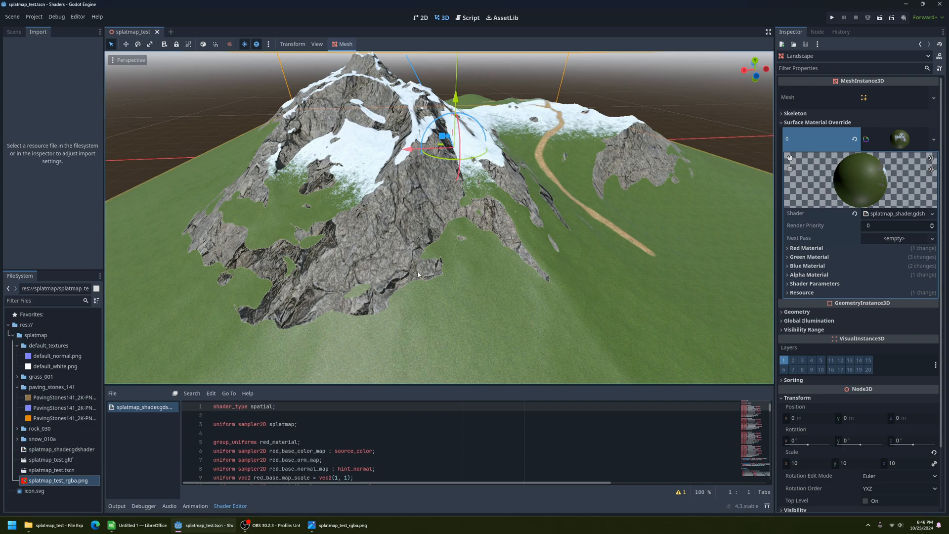
Examine the landscape mesh from several angles and distances, looking at how the grass, rock, snow and path textures blend.
{"action": "middle_click_drag", "start_coordinate": [489, 239], "coordinate": [469, 243]}
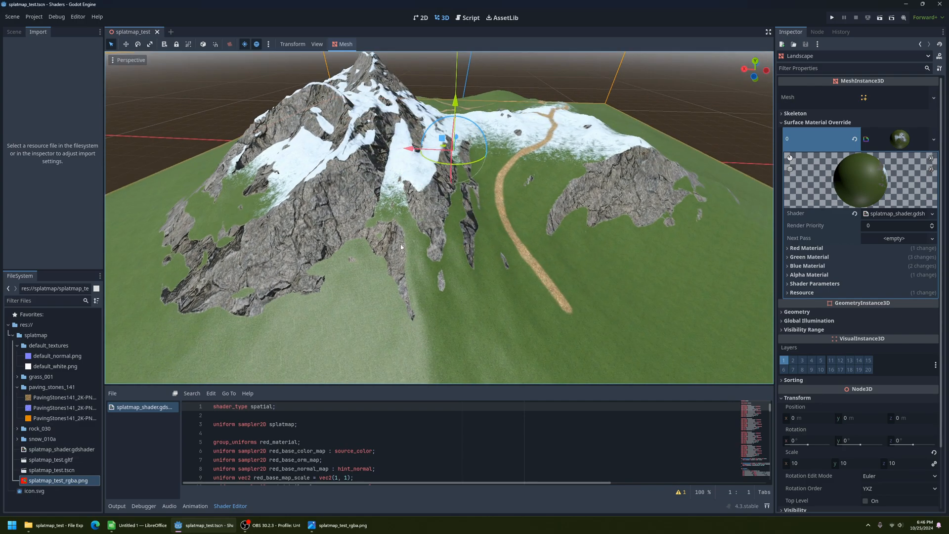
{"action": "scroll", "coordinate": [398, 257], "scroll_direction": "up", "scroll_amount": 3}
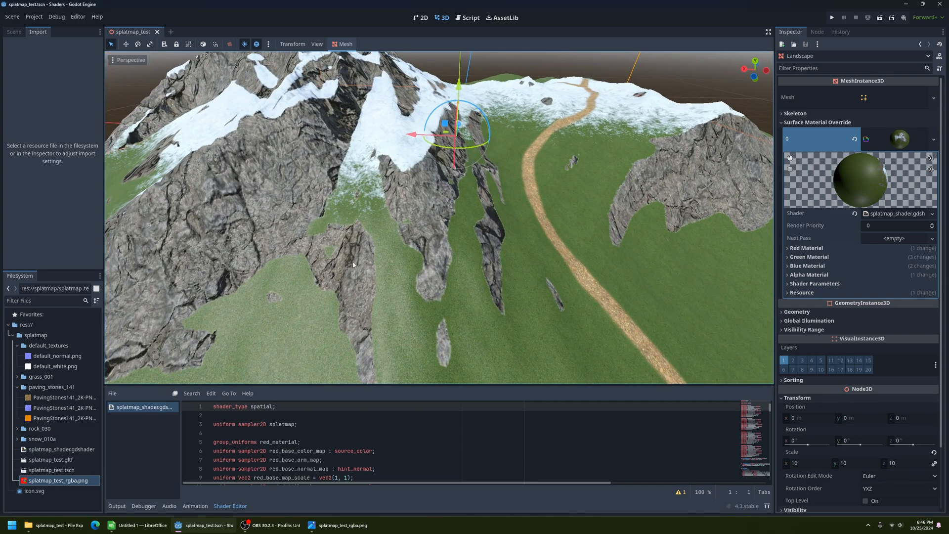
{"action": "middle_click_drag", "start_coordinate": [441, 190], "coordinate": [463, 228]}
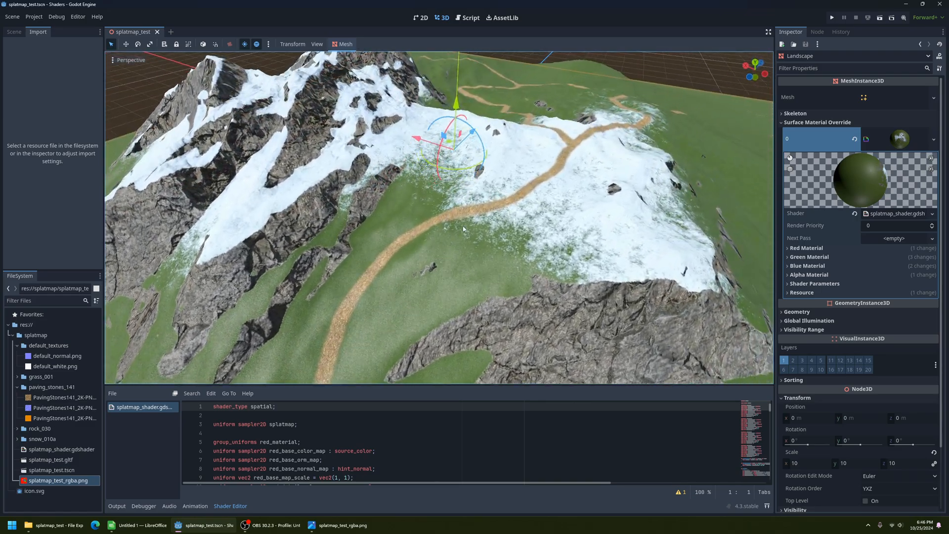
{"action": "middle_click_drag", "start_coordinate": [530, 196], "coordinate": [407, 231]}
{"action": "scroll", "coordinate": [410, 227], "scroll_direction": "up", "scroll_amount": 4}
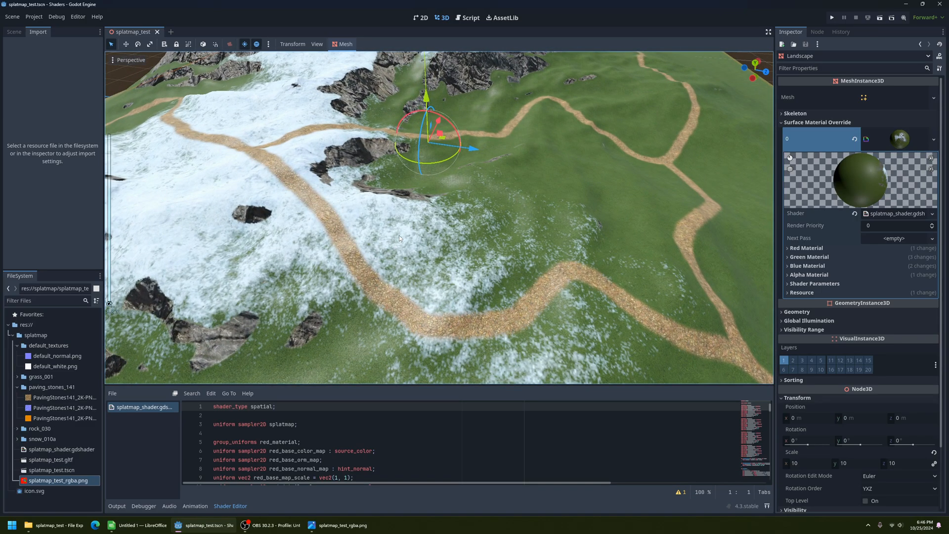
{"action": "middle_click_drag", "start_coordinate": [429, 252], "coordinate": [380, 211]}
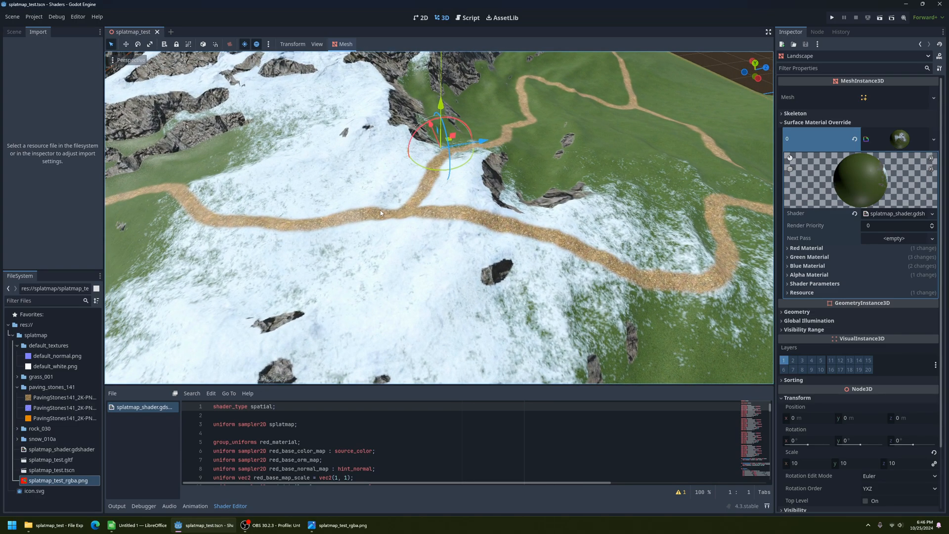
{"action": "scroll", "coordinate": [410, 245], "scroll_direction": "up", "scroll_amount": 5}
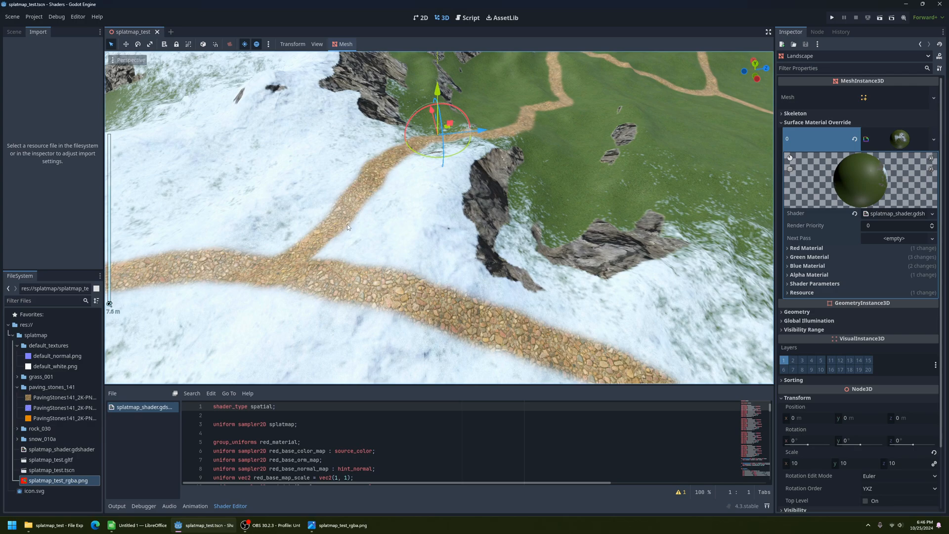
{"action": "scroll", "coordinate": [405, 260], "scroll_direction": "down", "scroll_amount": 5}
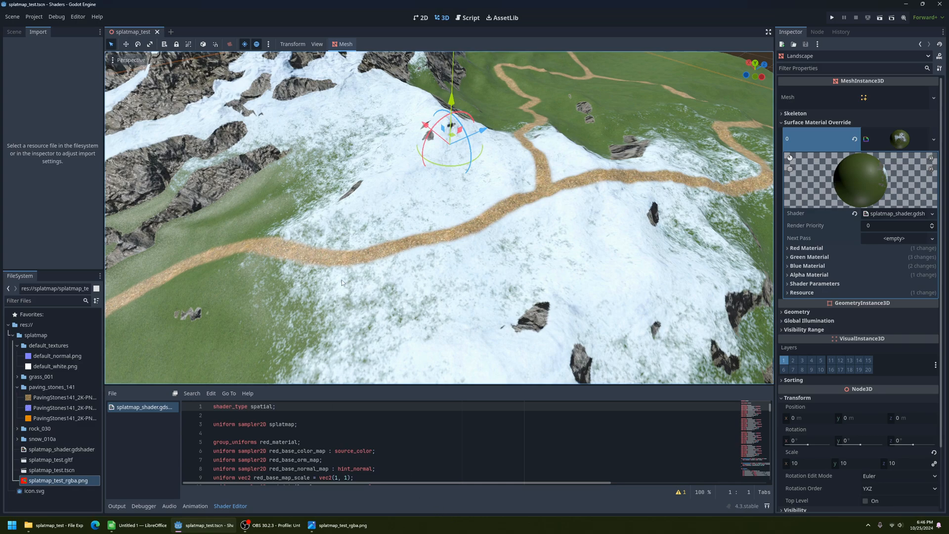
{"action": "scroll", "coordinate": [385, 312], "scroll_direction": "down", "scroll_amount": 8}
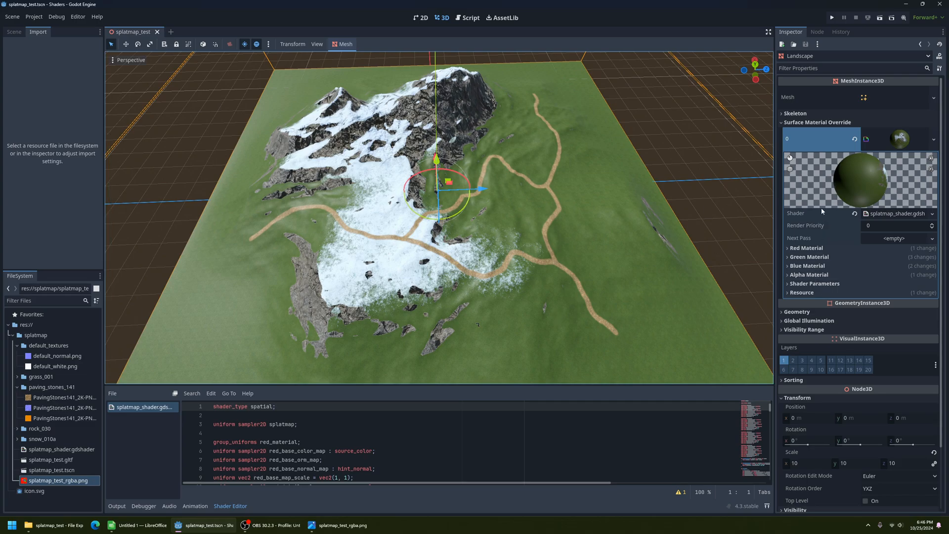
{"action": "middle_click_drag", "start_coordinate": [546, 206], "coordinate": [405, 203]}
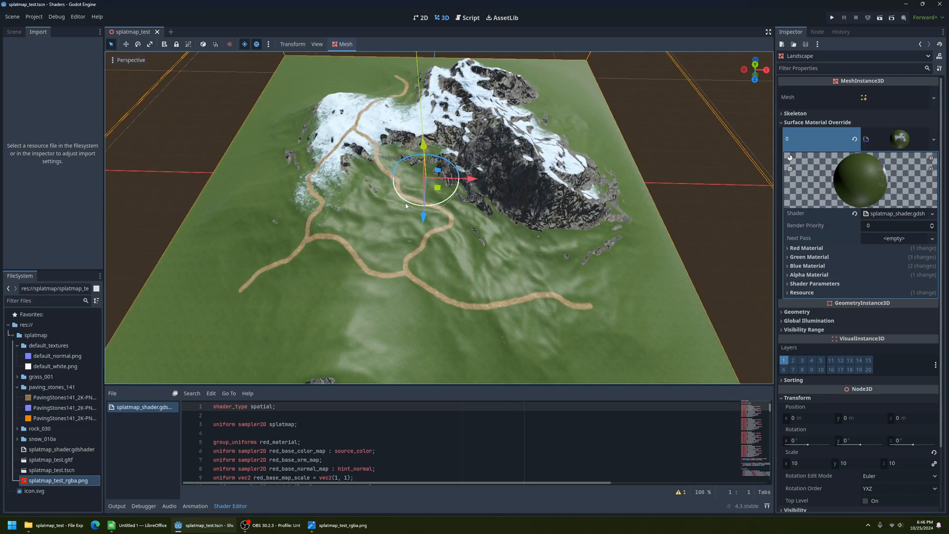
{"action": "scroll", "coordinate": [432, 272], "scroll_direction": "up", "scroll_amount": 2}
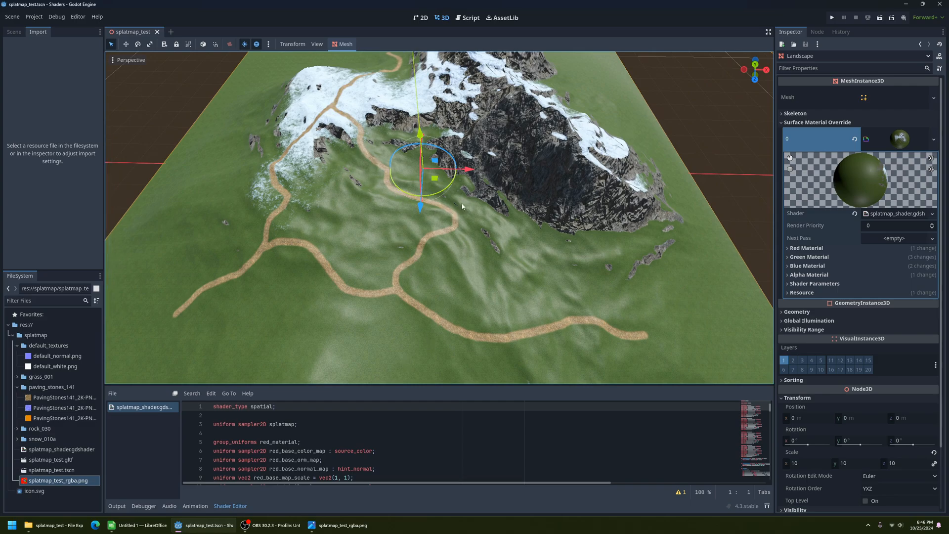
Switch to the image viewer showing splatmap_test_rgba.png, restore and shrink its window, and place it beside the 3D landscape.
{"action": "mouse_move", "coordinate": [341, 524]}
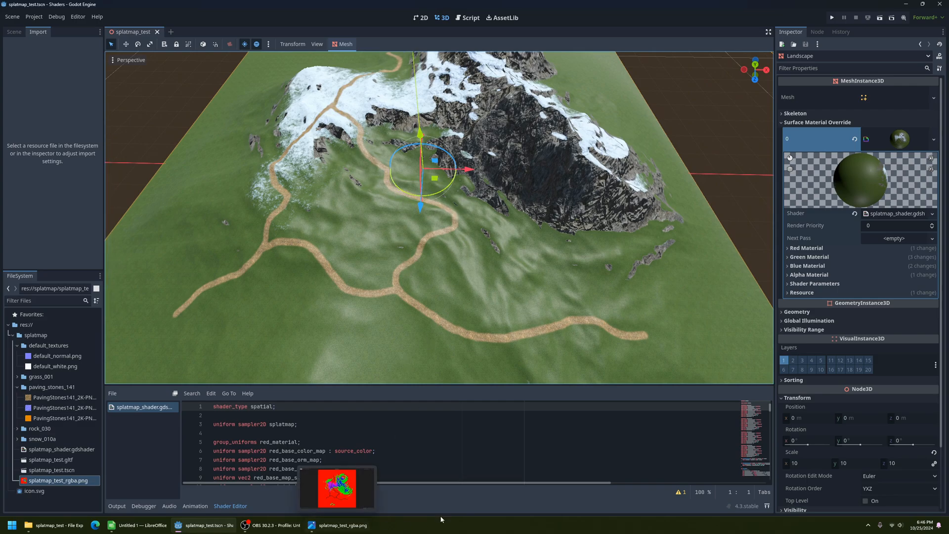
{"action": "left_click", "coordinate": [360, 526]}
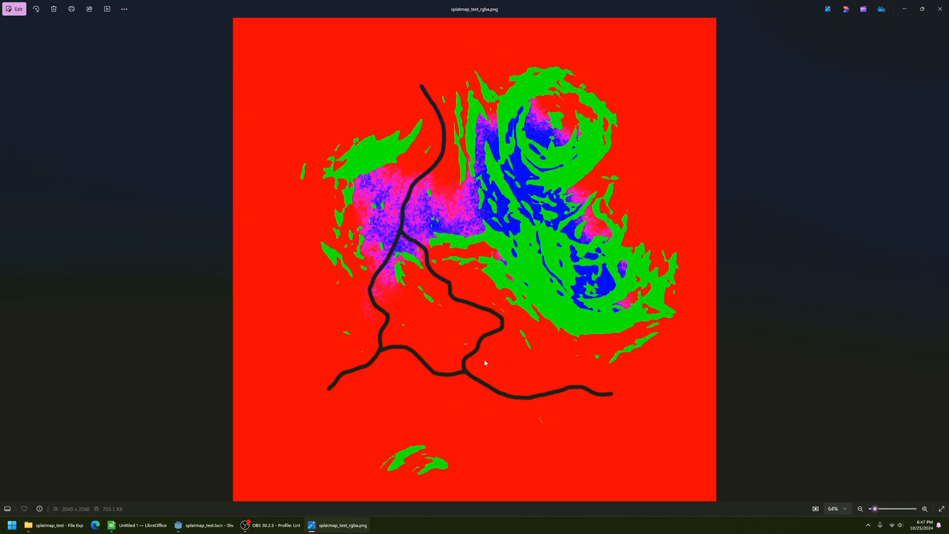
{"action": "left_click", "coordinate": [922, 9]}
{"action": "left_click_drag", "start_coordinate": [491, 38], "coordinate": [657, 142]}
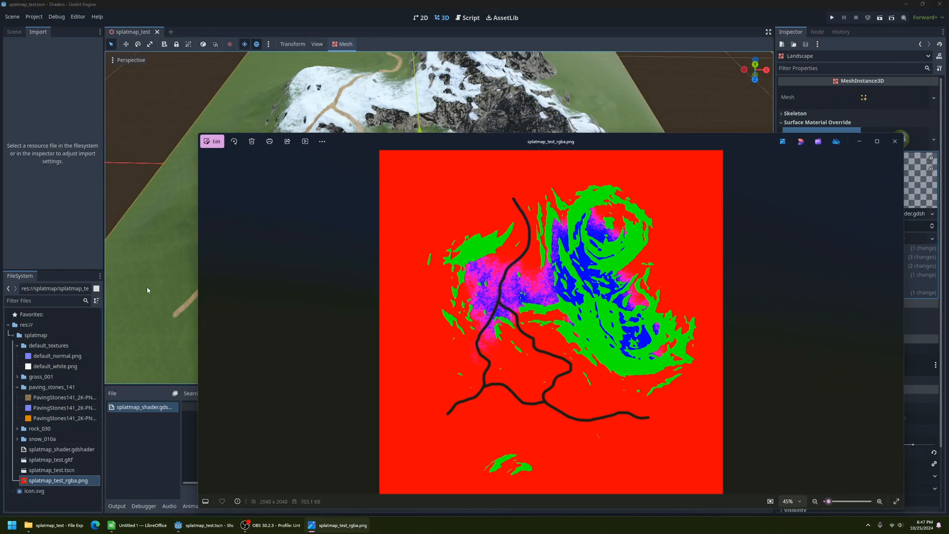
{"action": "left_click_drag", "start_coordinate": [203, 270], "coordinate": [528, 250]}
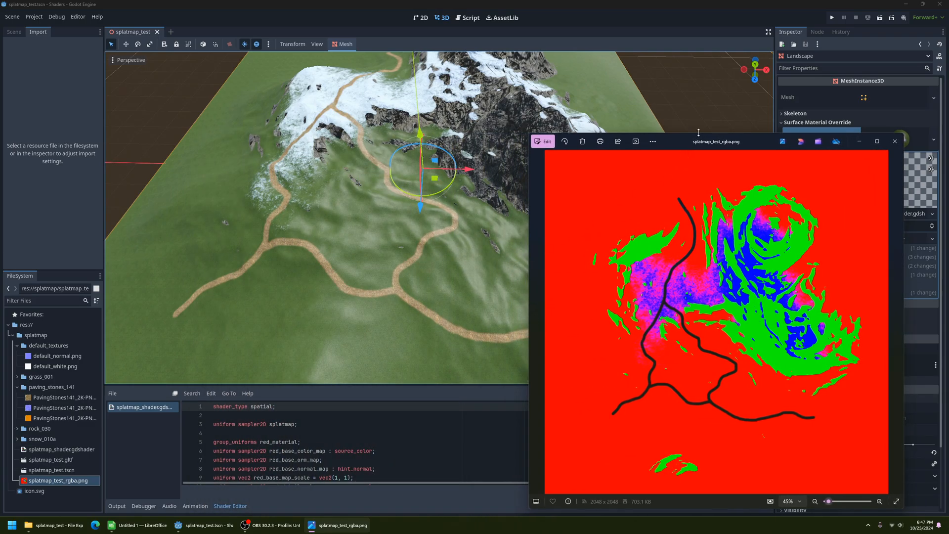
{"action": "left_click_drag", "start_coordinate": [698, 134], "coordinate": [747, 97]}
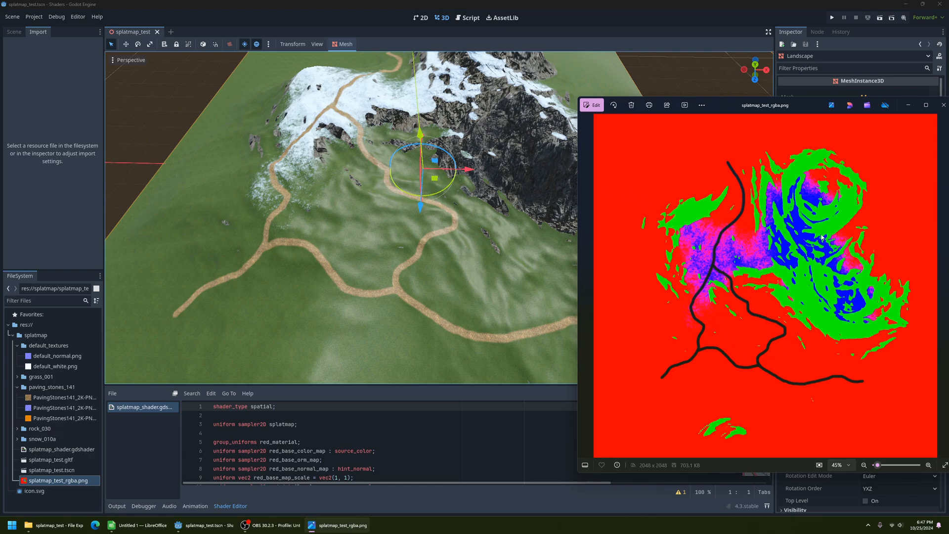
Frame the whole landscape beside splatmap_test_rgba.png and compare the painted colour areas with the terrain textures.
{"action": "scroll", "coordinate": [365, 153], "scroll_direction": "down", "scroll_amount": 2}
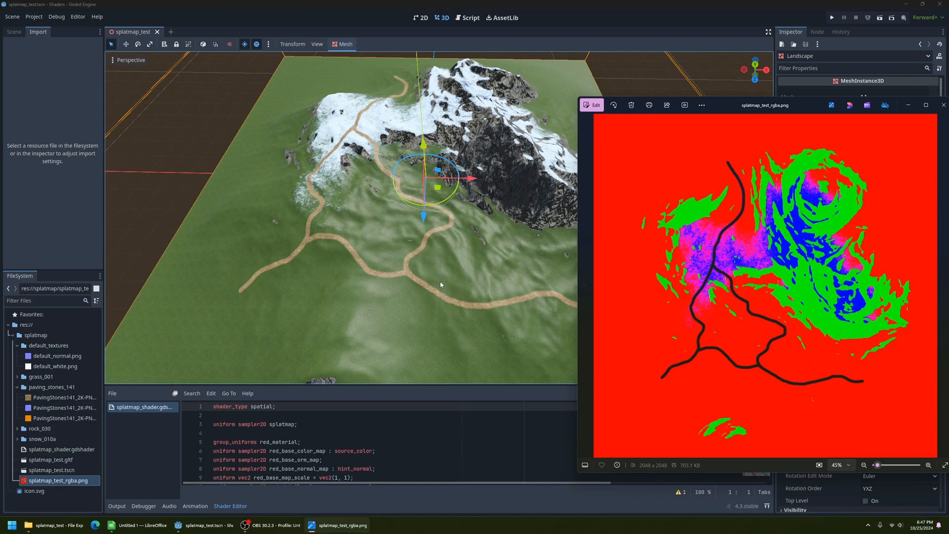
{"action": "scroll", "coordinate": [441, 285], "scroll_direction": "down", "scroll_amount": 3}
{"action": "scroll", "coordinate": [476, 293], "scroll_direction": "up", "scroll_amount": 6}
{"action": "scroll", "coordinate": [476, 293], "scroll_direction": "down", "scroll_amount": 6}
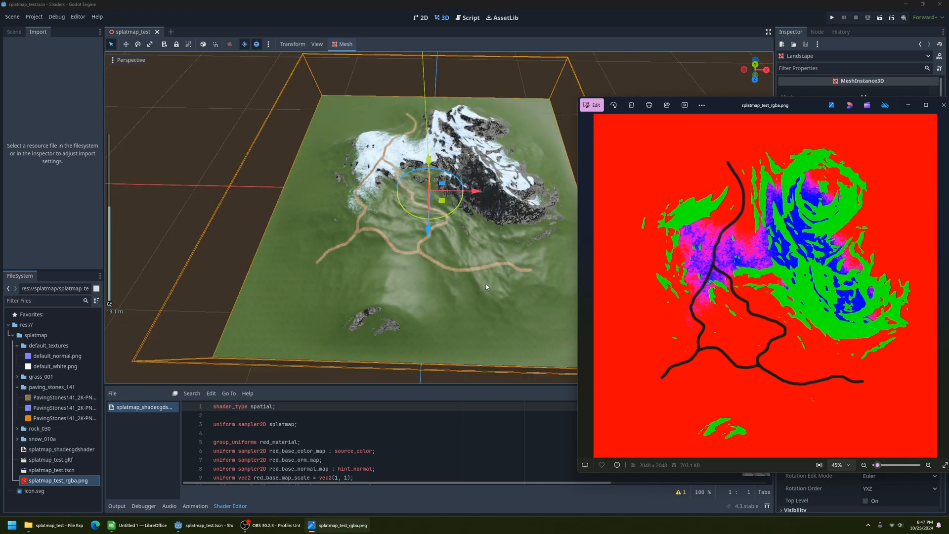
{"action": "middle_click_drag", "start_coordinate": [490, 285], "coordinate": [512, 289]}
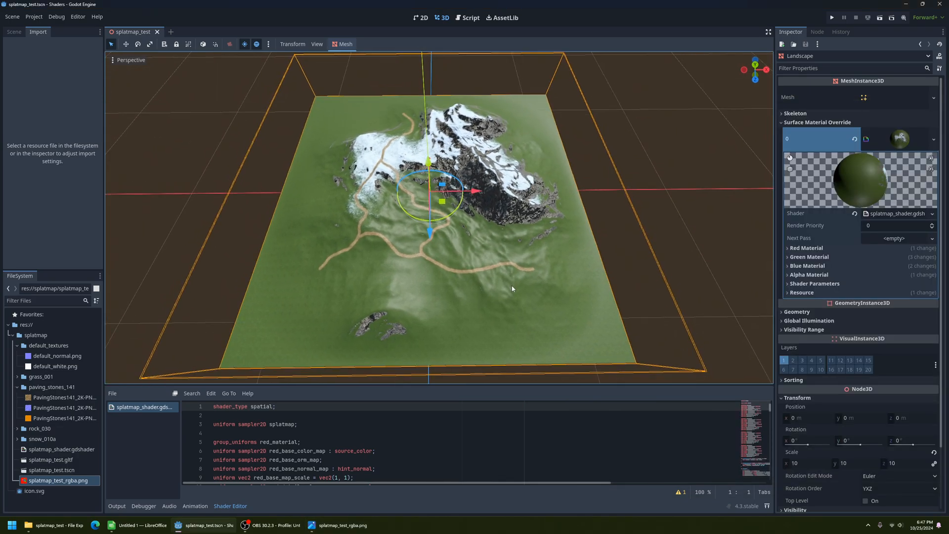
{"action": "left_click", "coordinate": [338, 524]}
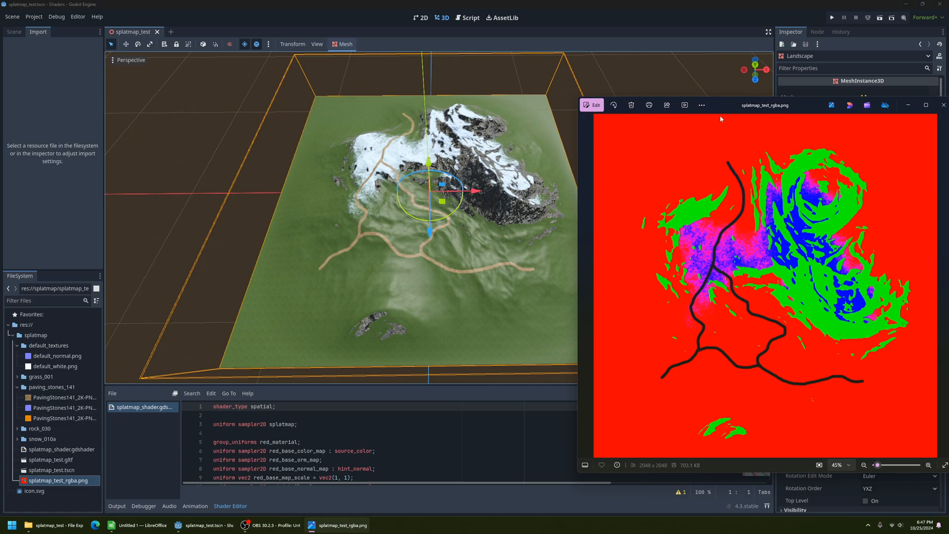
{"action": "left_click_drag", "start_coordinate": [720, 109], "coordinate": [707, 94]}
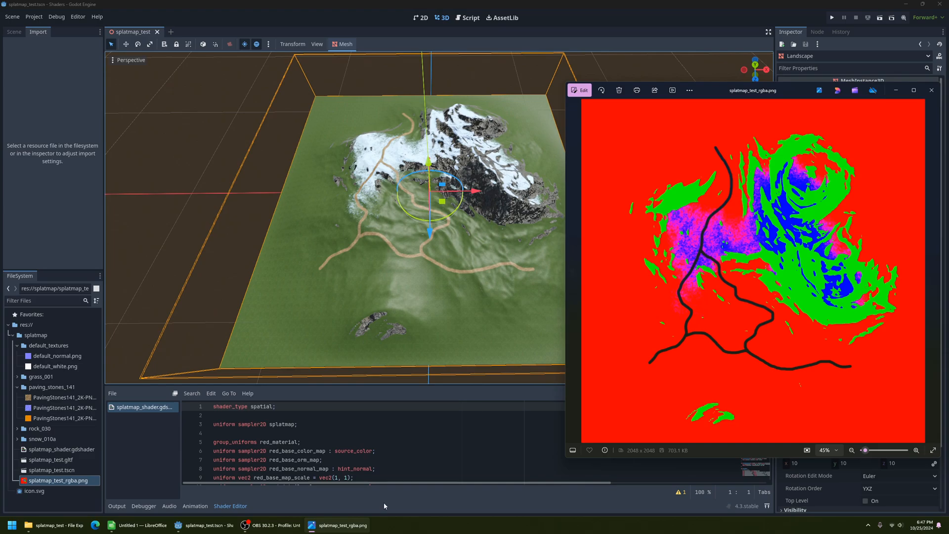
Switch to the LibreOffice Calc sheet and examine the grid of (1, 1, 1, 1) values in A1:H8 by cell, row and column.
{"action": "left_click", "coordinate": [138, 525]}
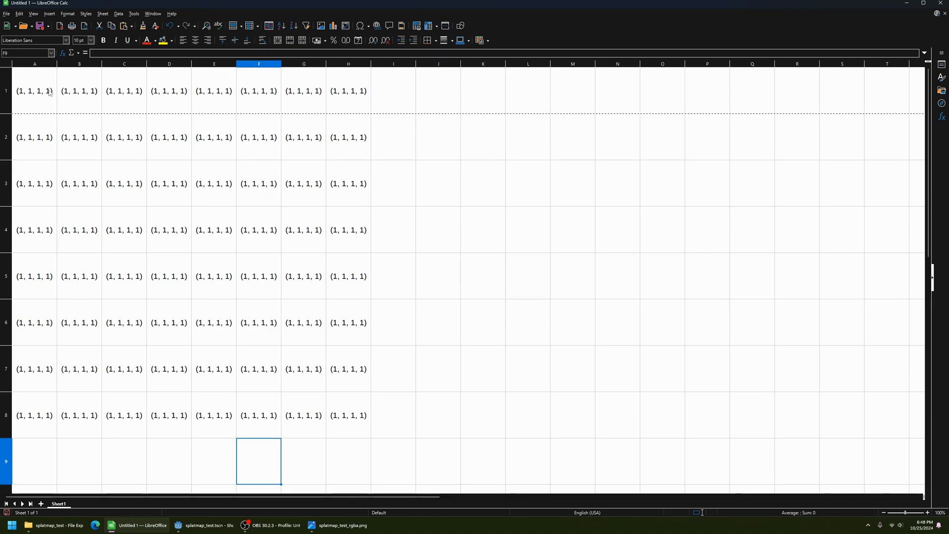
{"action": "left_click_drag", "start_coordinate": [32, 101], "coordinate": [348, 415]}
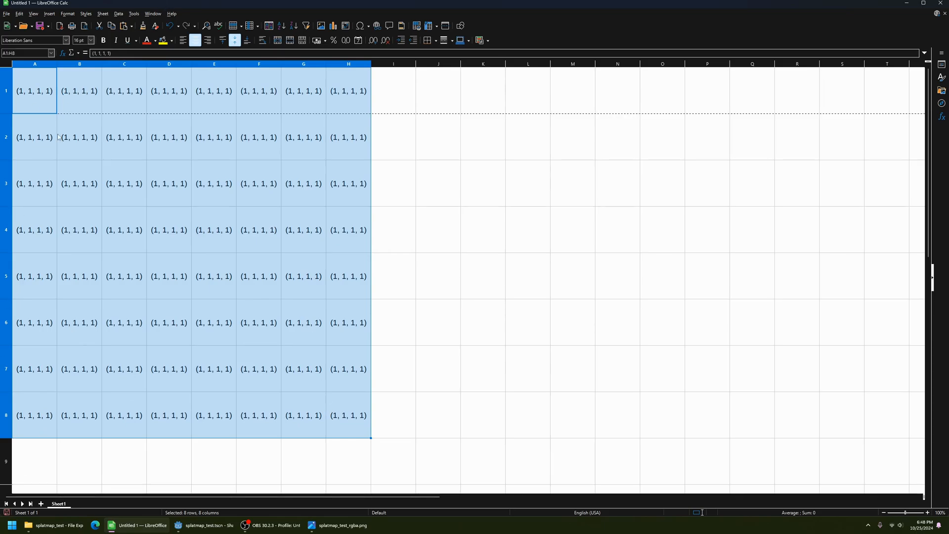
{"action": "left_click", "coordinate": [45, 94]}
{"action": "left_click", "coordinate": [84, 99]}
{"action": "left_click", "coordinate": [125, 96]}
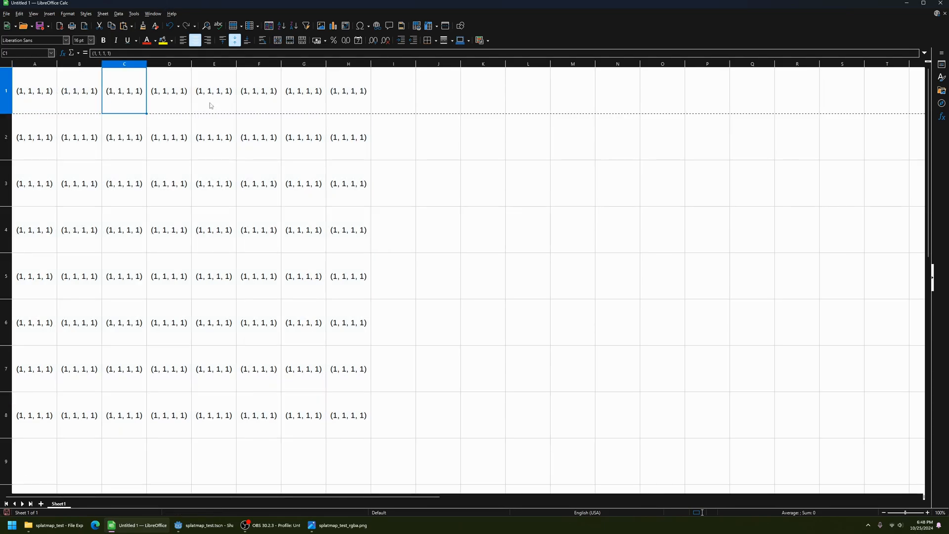
{"action": "left_click", "coordinate": [188, 93]}
{"action": "key", "text": "Right"}
{"action": "key", "text": "Right"}
{"action": "key", "text": "Right"}
{"action": "key", "text": "Right"}
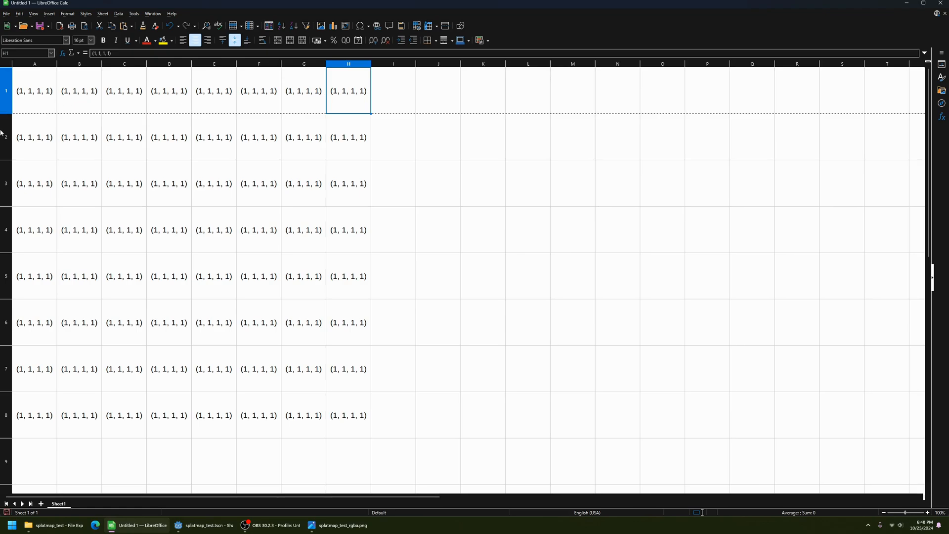
{"action": "left_click", "coordinate": [48, 100]}
{"action": "left_click_drag", "start_coordinate": [32, 91], "coordinate": [347, 95]}
{"action": "left_click_drag", "start_coordinate": [38, 93], "coordinate": [31, 406]}
{"action": "left_click", "coordinate": [31, 93]}
{"action": "left_click", "coordinate": [90, 175]}
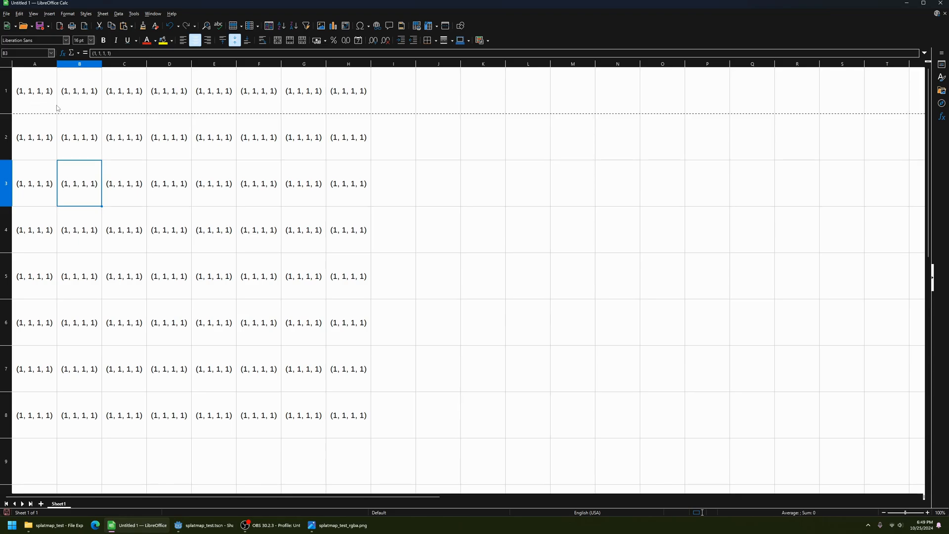
Change cell A1 to (1, 1, 0, 1) and fill its background with yellow.
{"action": "left_click", "coordinate": [23, 97]}
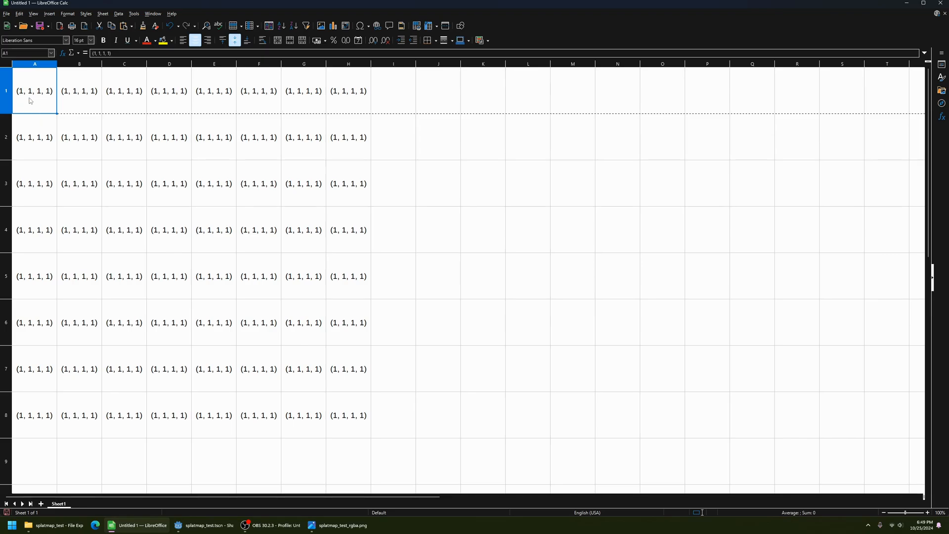
{"action": "left_click", "coordinate": [103, 53]}
{"action": "double_click", "coordinate": [103, 53]}
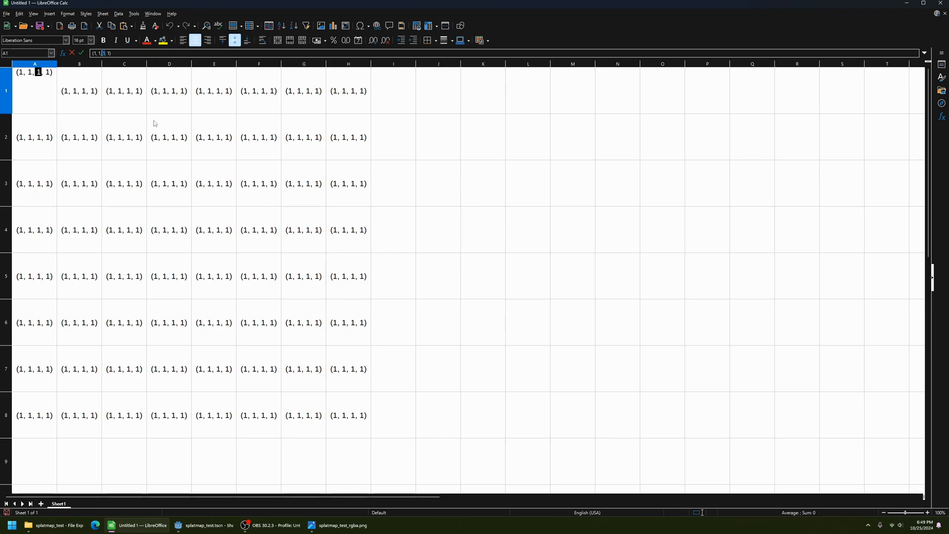
{"action": "type", "text": "0"}
{"action": "key", "text": "Tab"}
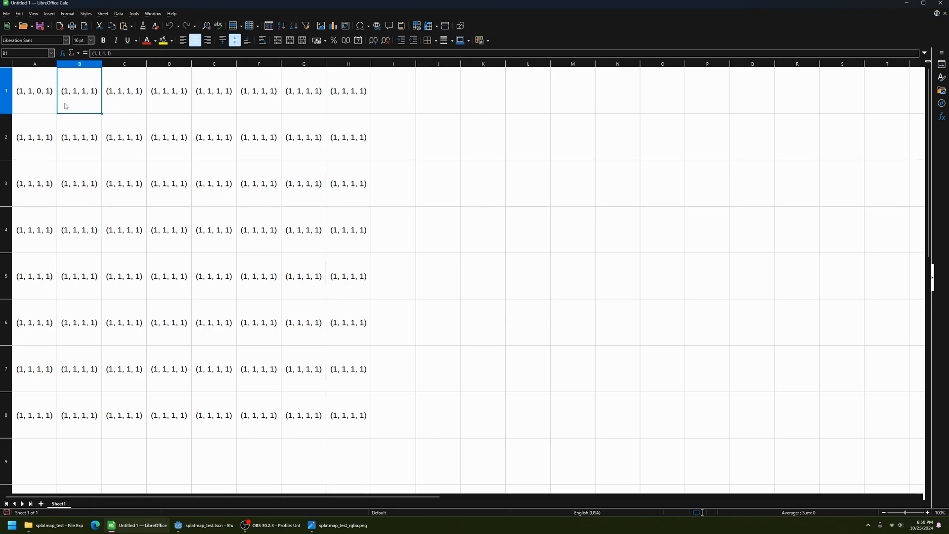
{"action": "left_click", "coordinate": [45, 106]}
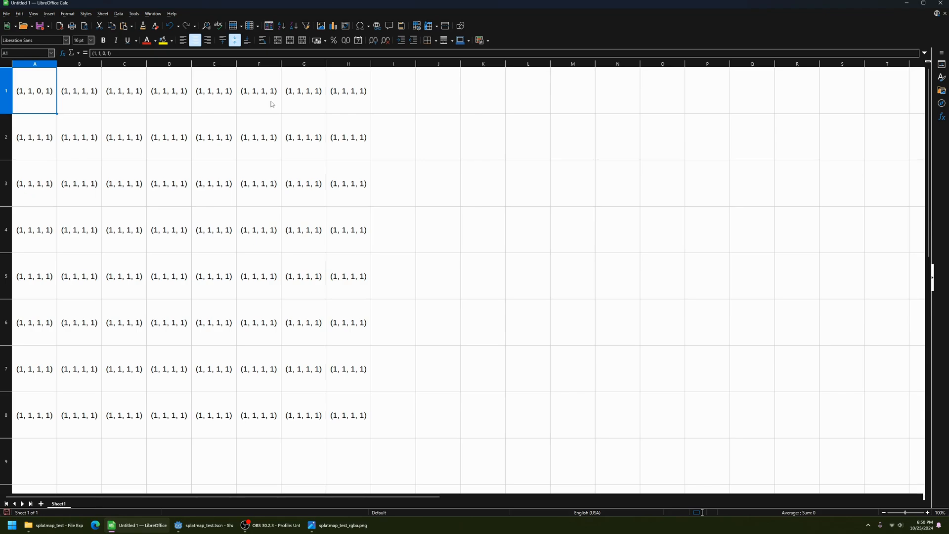
{"action": "left_click", "coordinate": [163, 40]}
Change cell B2 to (0, 0, 1, 1) by setting its first two components to 0.
{"action": "left_click", "coordinate": [98, 142]}
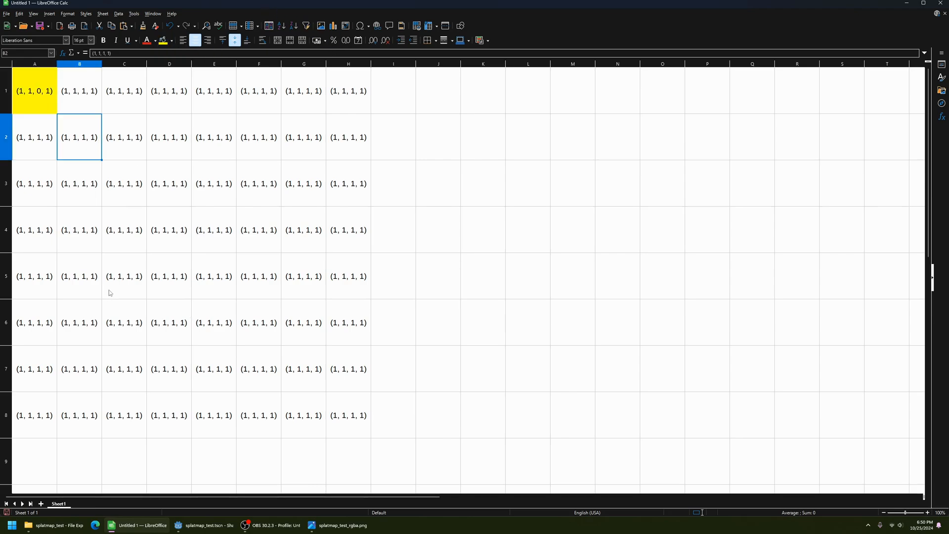
{"action": "left_click", "coordinate": [96, 53]}
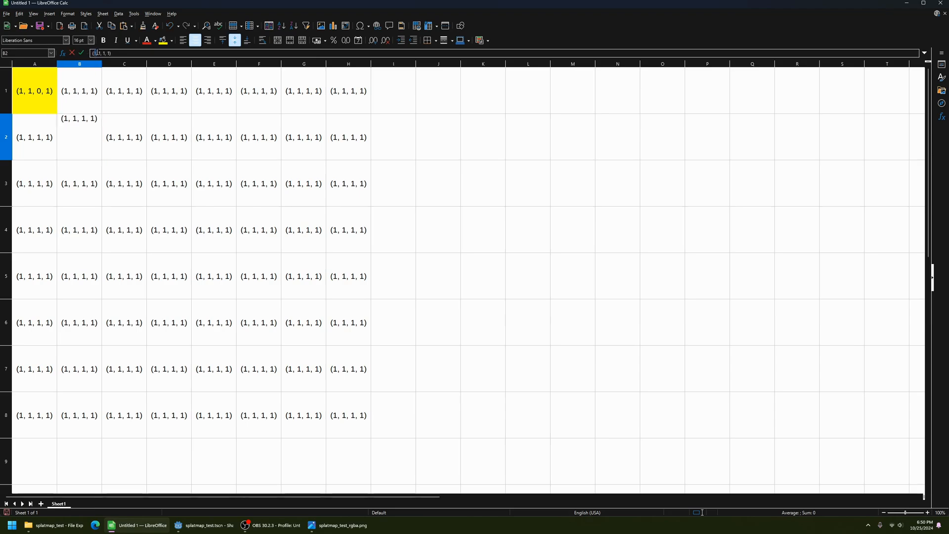
{"action": "double_click", "coordinate": [96, 53]}
{"action": "type", "text": "0"}
{"action": "double_click", "coordinate": [99, 53]}
{"action": "type", "text": "-"}
{"action": "key", "text": "BackSpace"}
{"action": "type", "text": "0"}
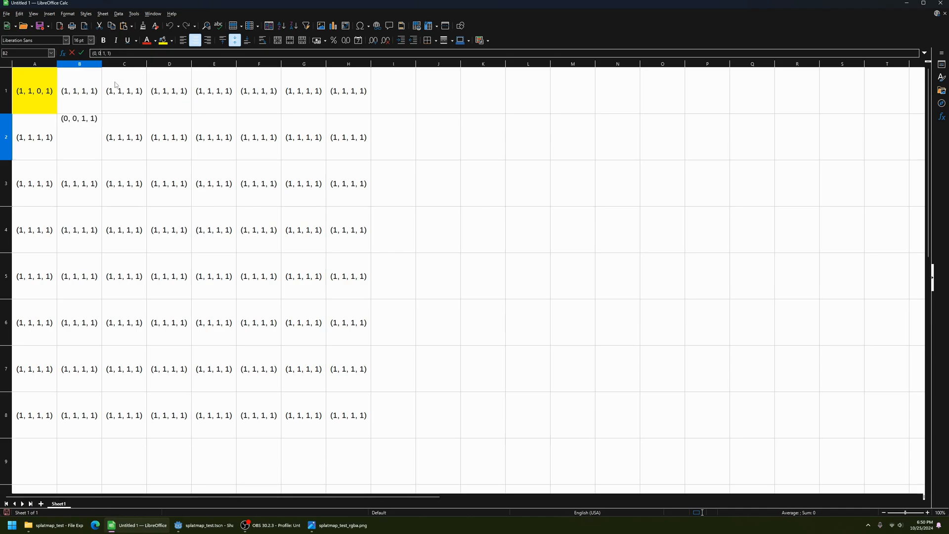
{"action": "left_click", "coordinate": [111, 152]}
Fill the background of cell B2 with blue from the standard palette.
{"action": "left_click", "coordinate": [80, 146]}
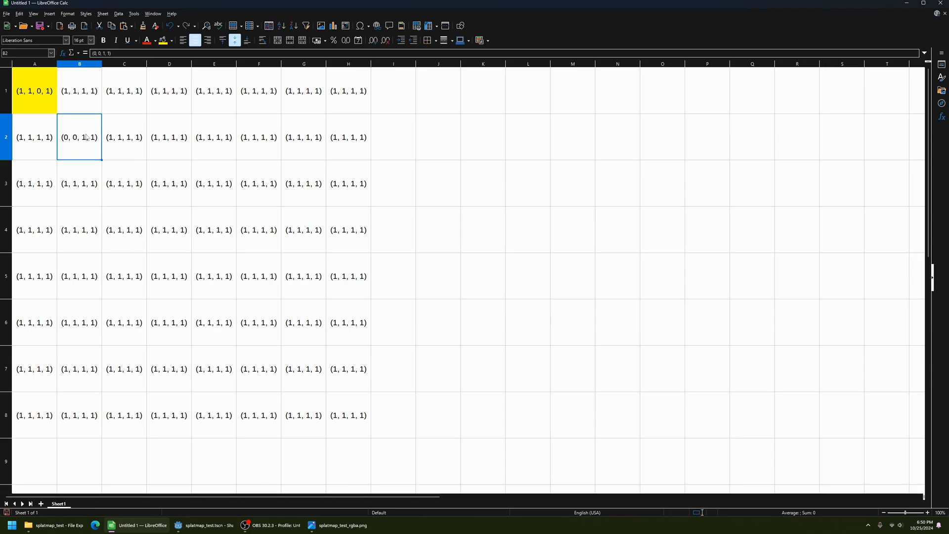
{"action": "left_click", "coordinate": [171, 40]}
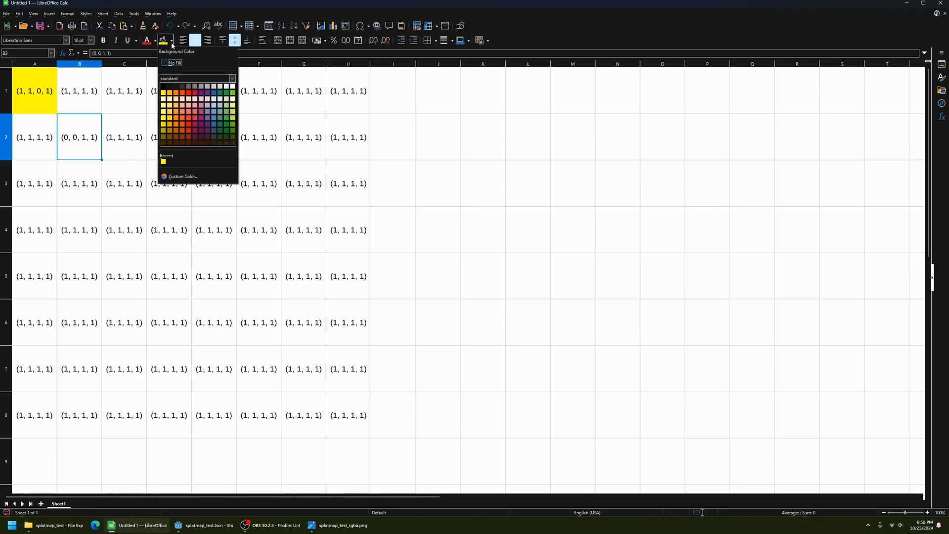
{"action": "left_click", "coordinate": [214, 92]}
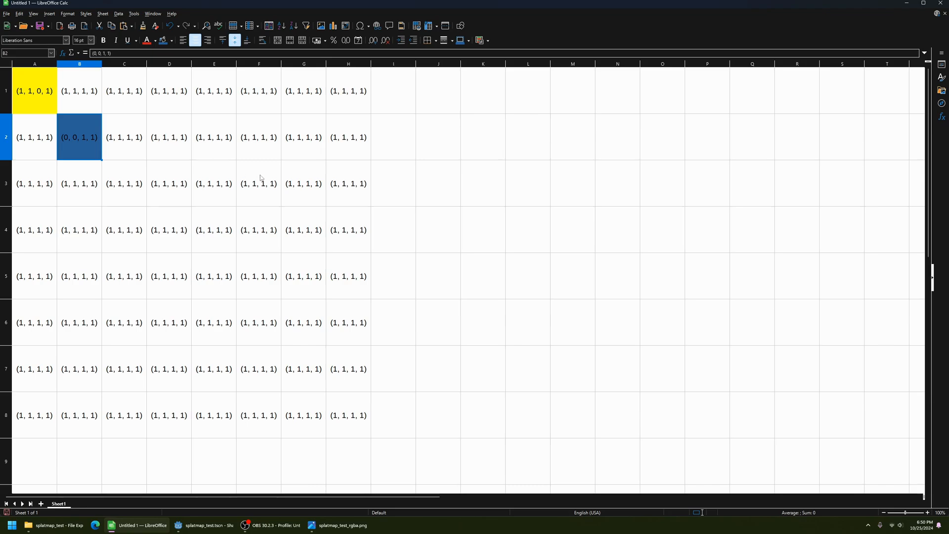
Change cell E2 to (0, 1, 1, 1) by setting its first component to 0.
{"action": "left_click", "coordinate": [227, 142]}
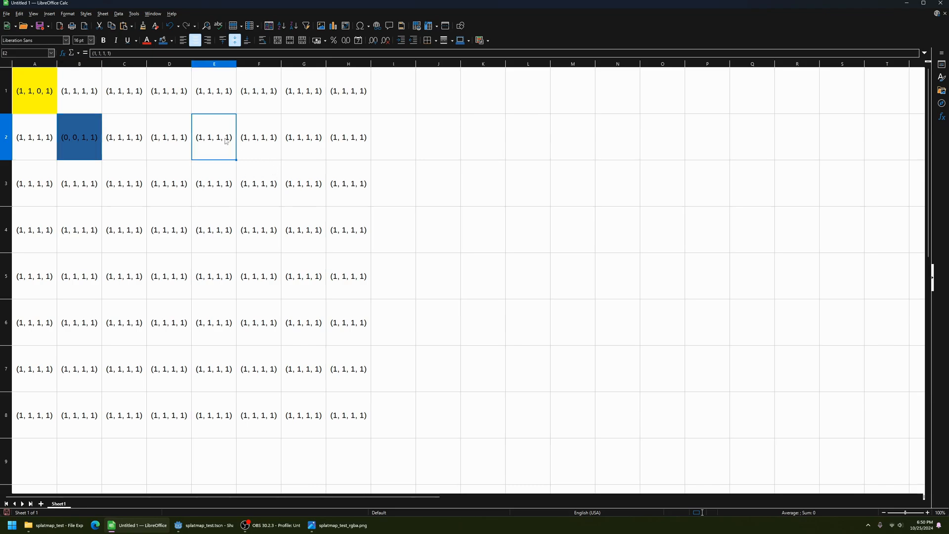
{"action": "left_click", "coordinate": [95, 53]}
{"action": "left_click_drag", "start_coordinate": [95, 53], "coordinate": [100, 54]}
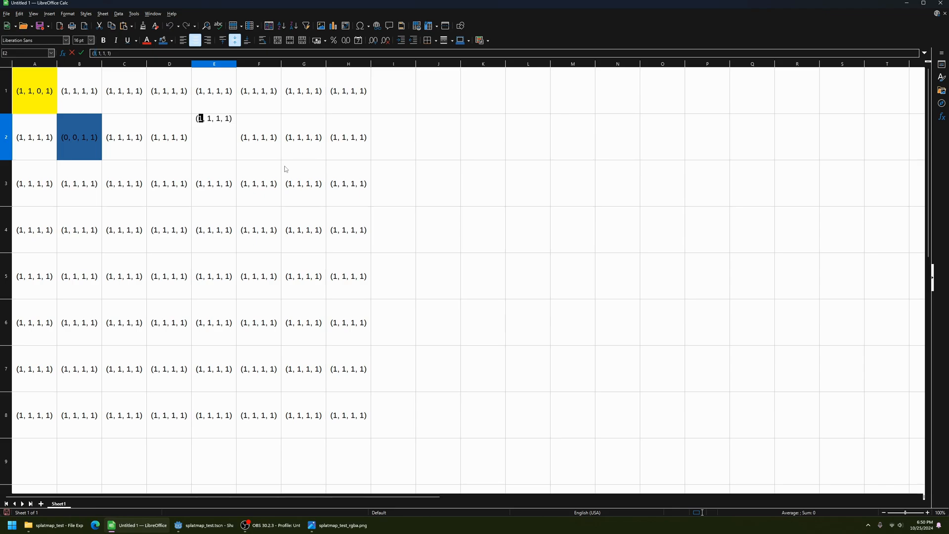
{"action": "type", "text": "0"}
{"action": "key", "text": "Tab"}
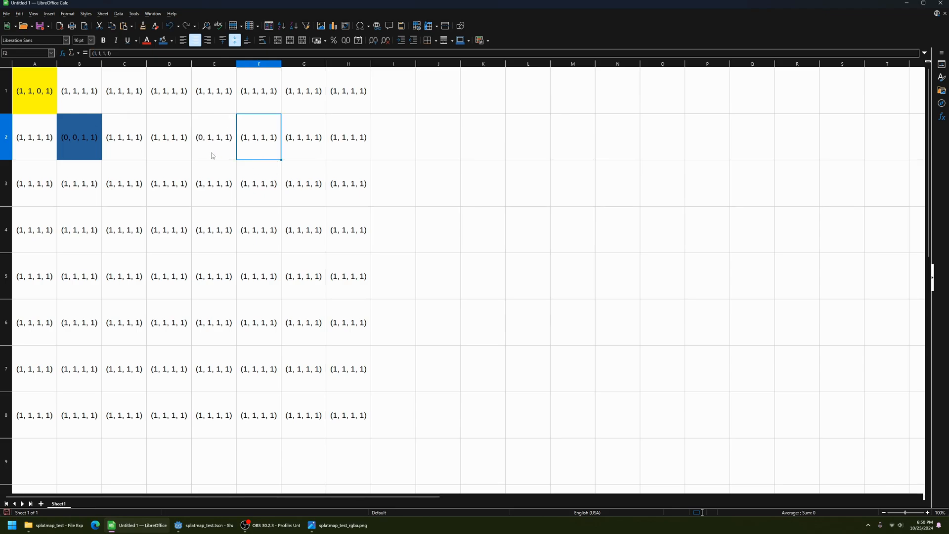
Fill the background of cell E2 with a custom bright cyan, hex 13f3ff.
{"action": "left_click", "coordinate": [225, 157]}
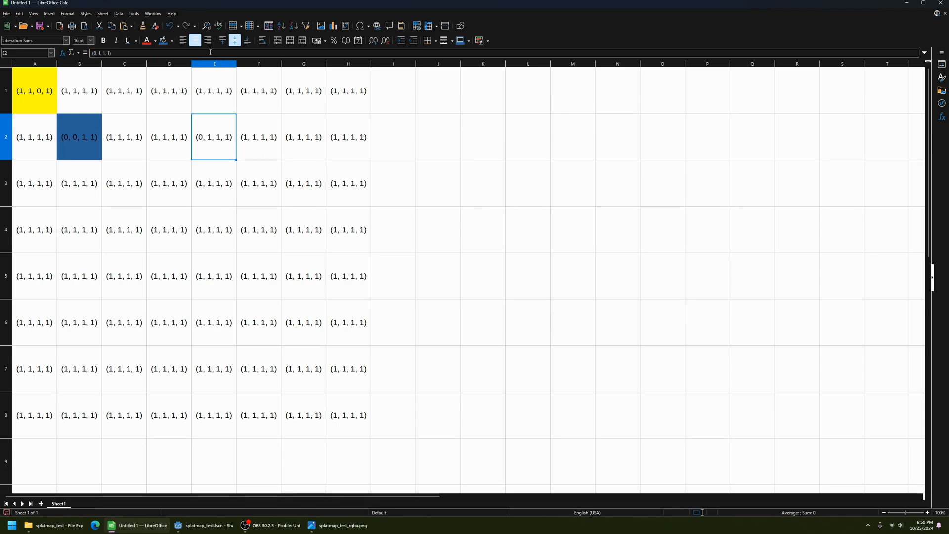
{"action": "left_click", "coordinate": [171, 42]}
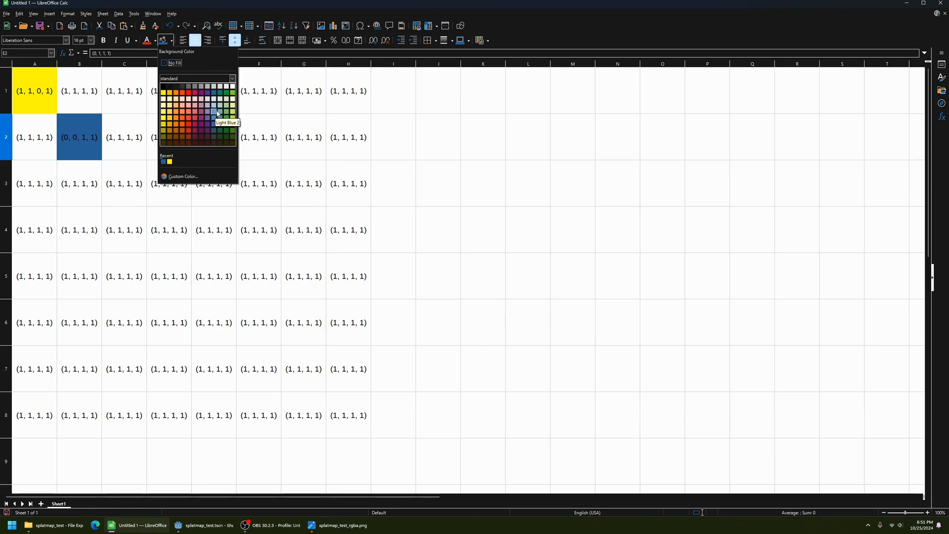
{"action": "left_click", "coordinate": [231, 78]}
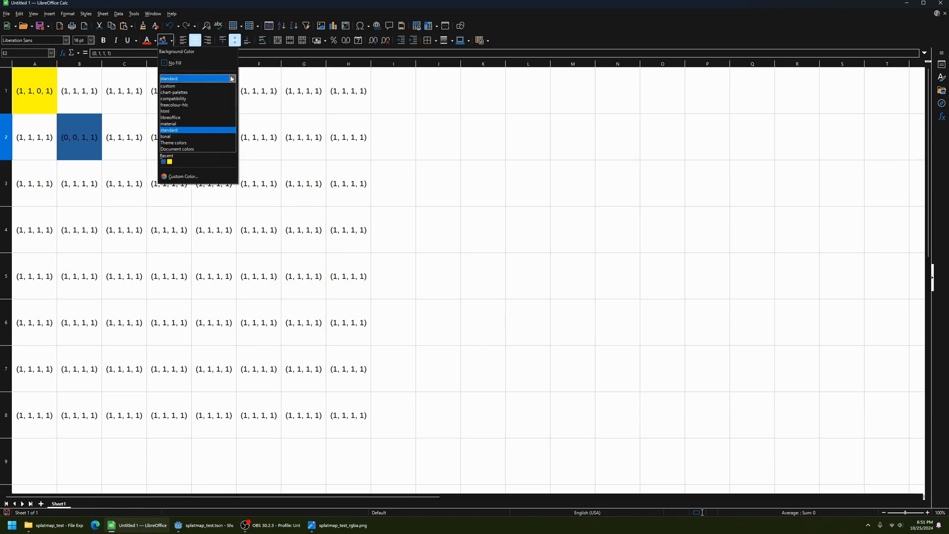
{"action": "left_click", "coordinate": [232, 78]}
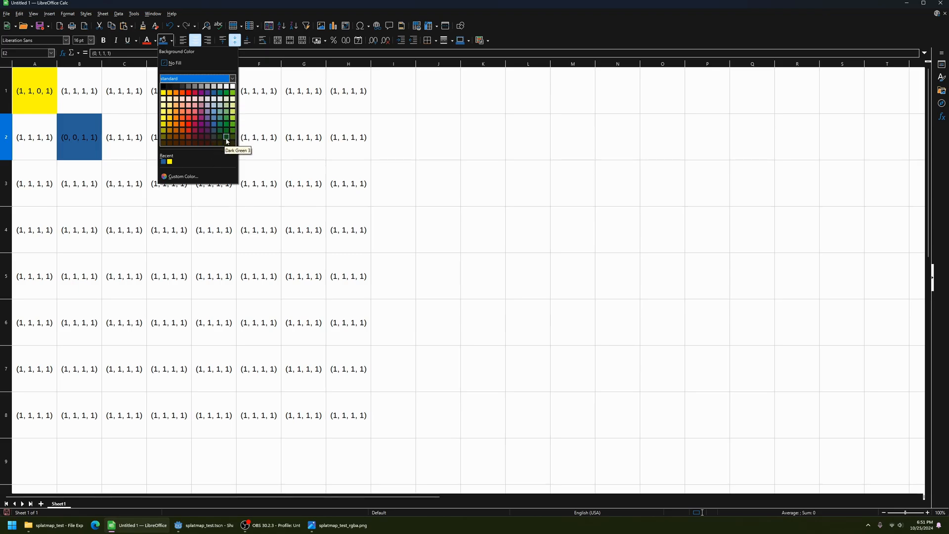
{"action": "left_click", "coordinate": [182, 176]}
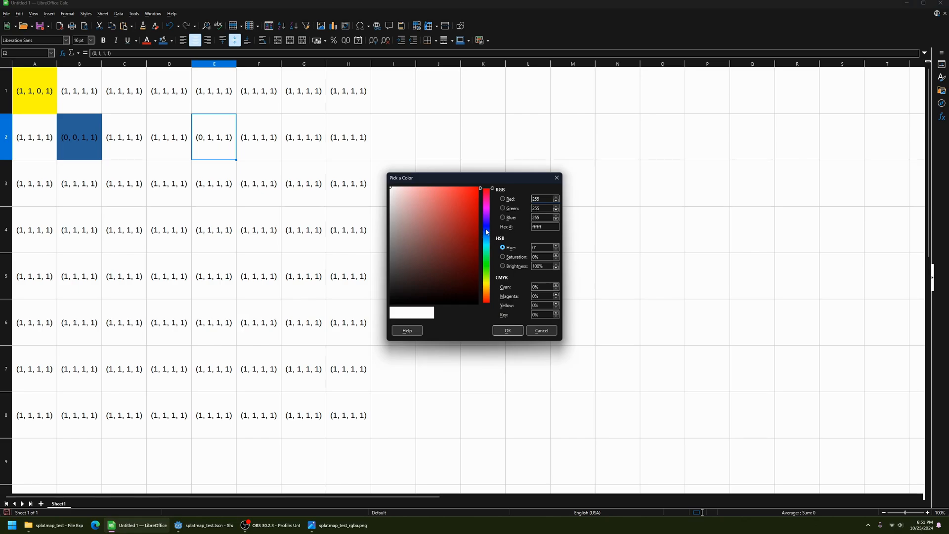
{"action": "left_click", "coordinate": [486, 244]}
{"action": "left_click", "coordinate": [471, 188]}
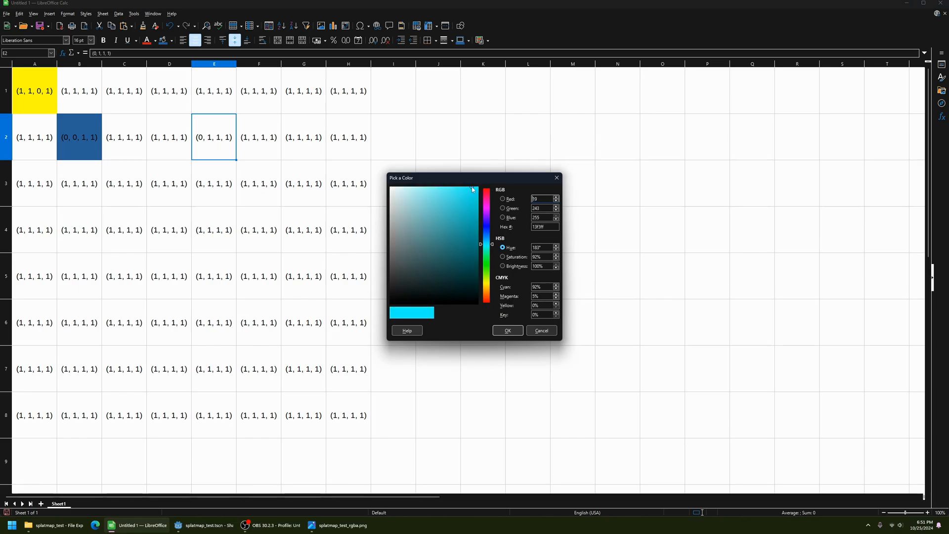
{"action": "left_click", "coordinate": [508, 330]}
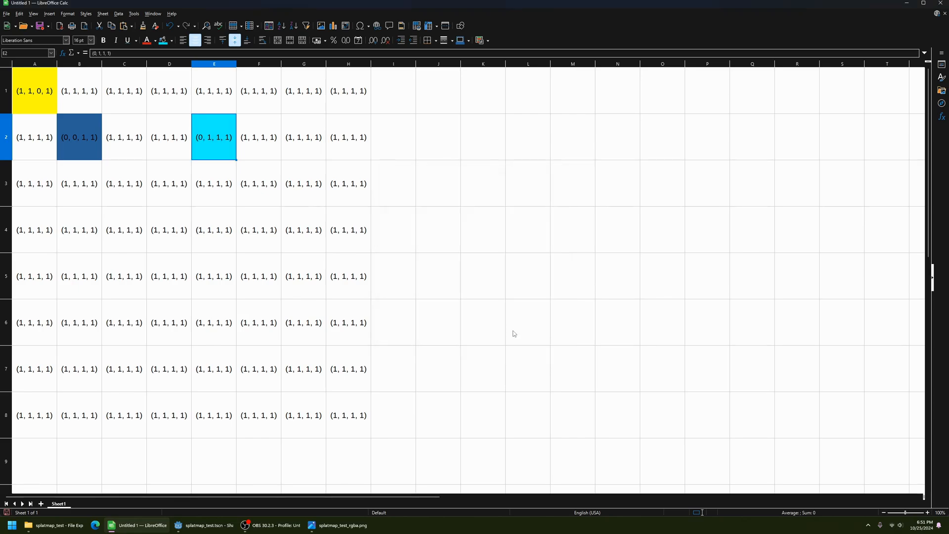
Bring up splatmap_test_rgba.png over the sheet and compare its colours with the grid of pixel values.
{"action": "left_click", "coordinate": [266, 189]}
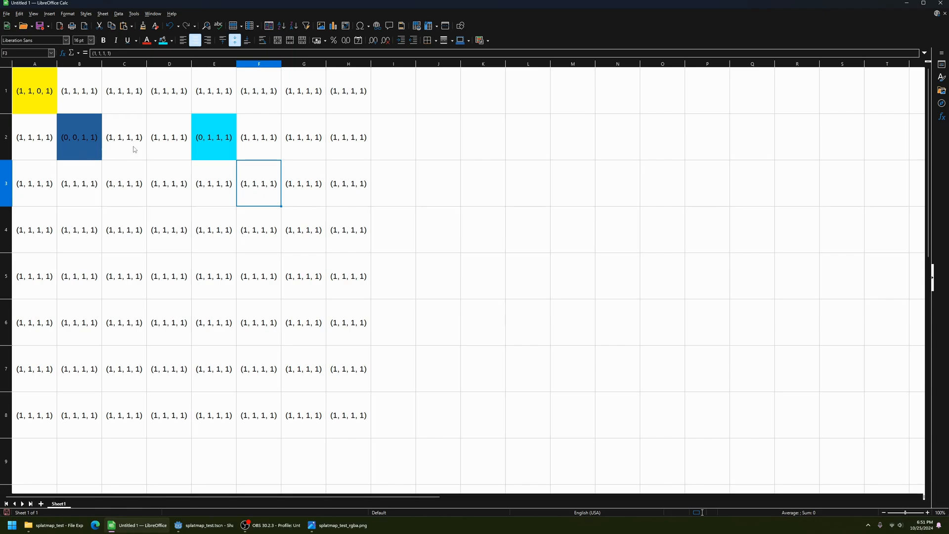
{"action": "left_click", "coordinate": [363, 530]}
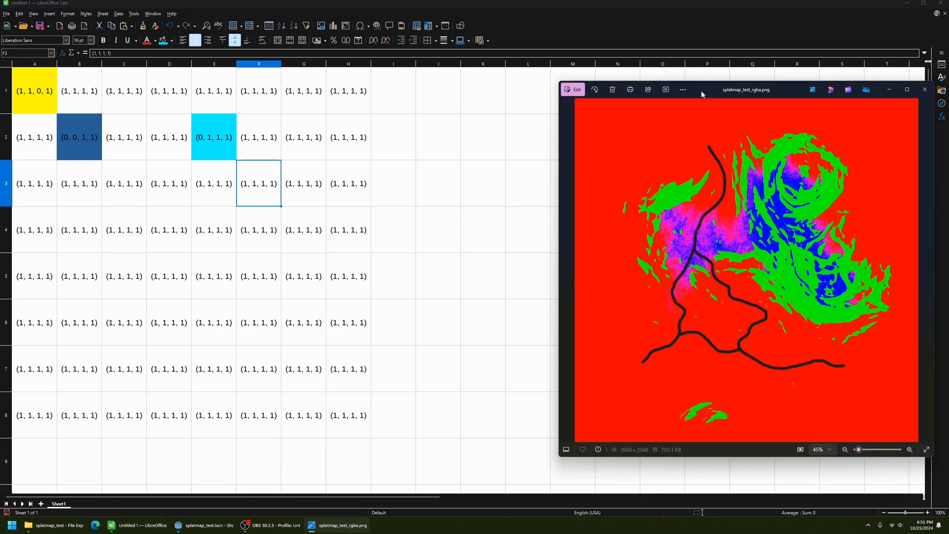
{"action": "left_click_drag", "start_coordinate": [701, 90], "coordinate": [604, 83]}
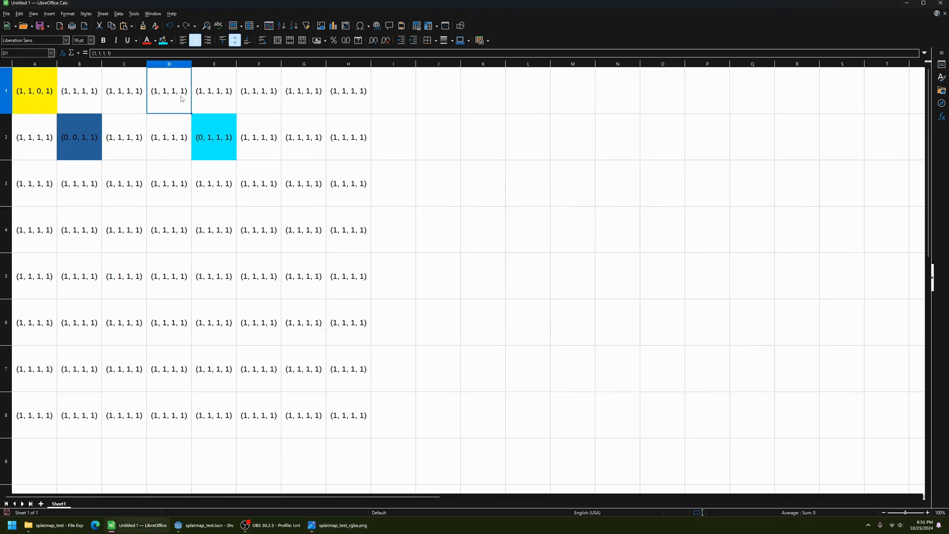
Change cell D1 to (0, 1, 0, 0) by setting its first, third and fourth components to 0.
{"action": "left_click", "coordinate": [181, 97]}
{"action": "left_click", "coordinate": [96, 53]}
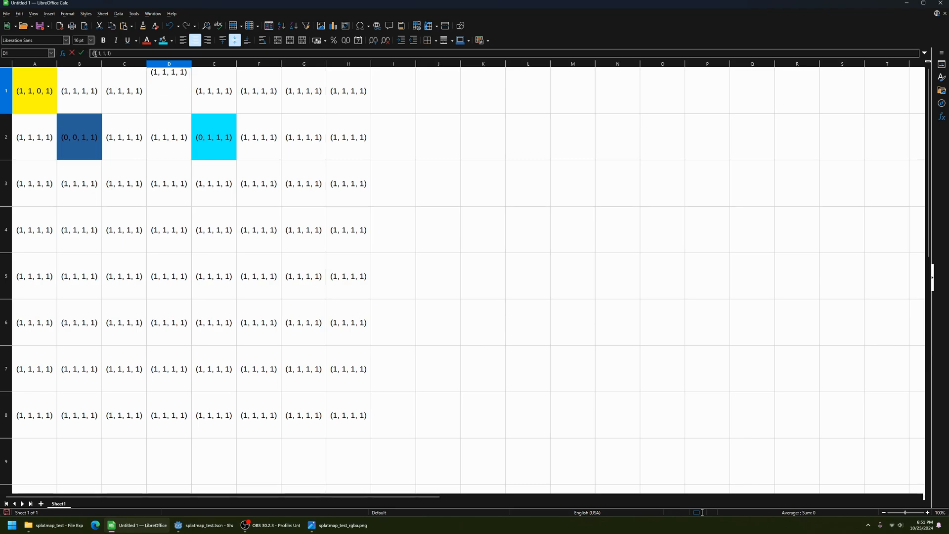
{"action": "double_click", "coordinate": [95, 53]}
{"action": "type", "text": "0"}
{"action": "double_click", "coordinate": [106, 53]}
{"action": "type", "text": "0, 0"}
{"action": "left_click", "coordinate": [268, 174]}
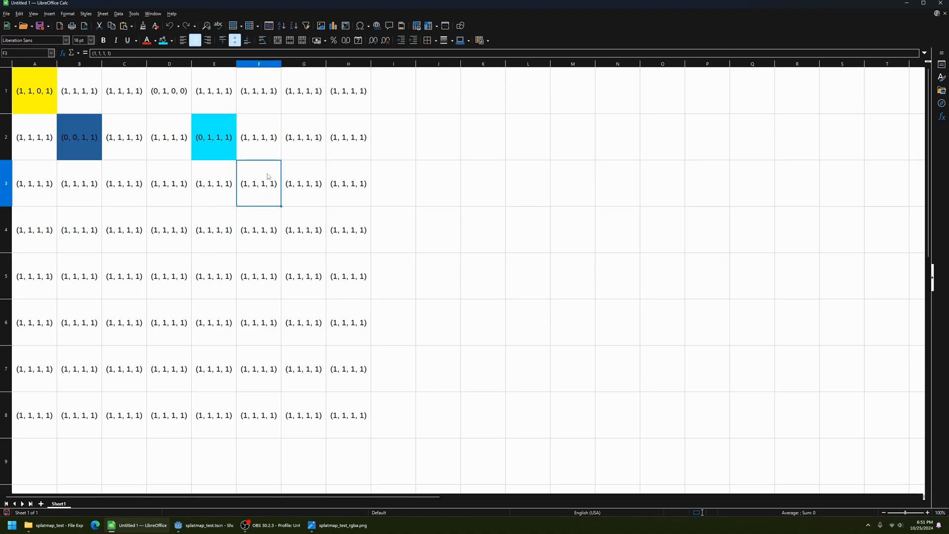
{"action": "left_click", "coordinate": [163, 93]}
Launch paint.net and sketch four black brick outlines in two staggered rows on the blank canvas.
{"action": "left_click", "coordinate": [340, 525]}
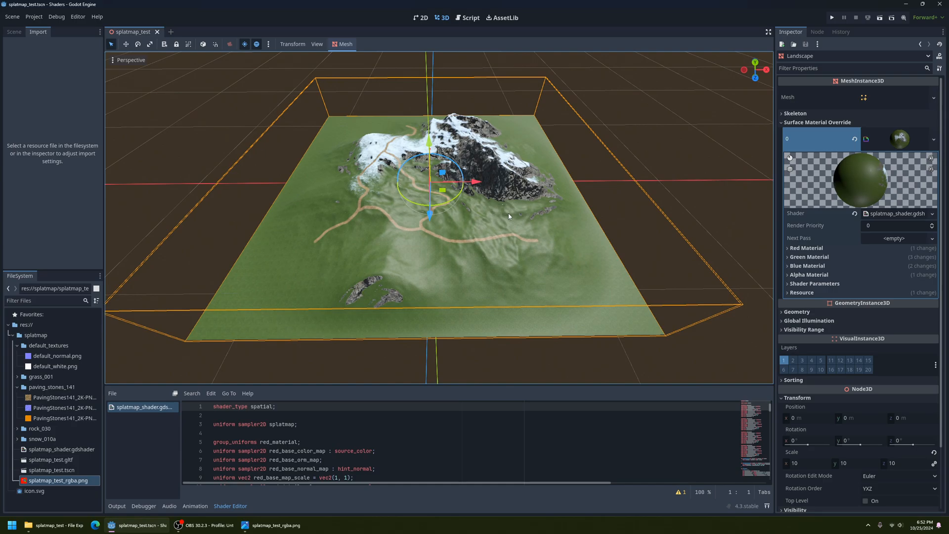
{"action": "left_click", "coordinate": [12, 525]}
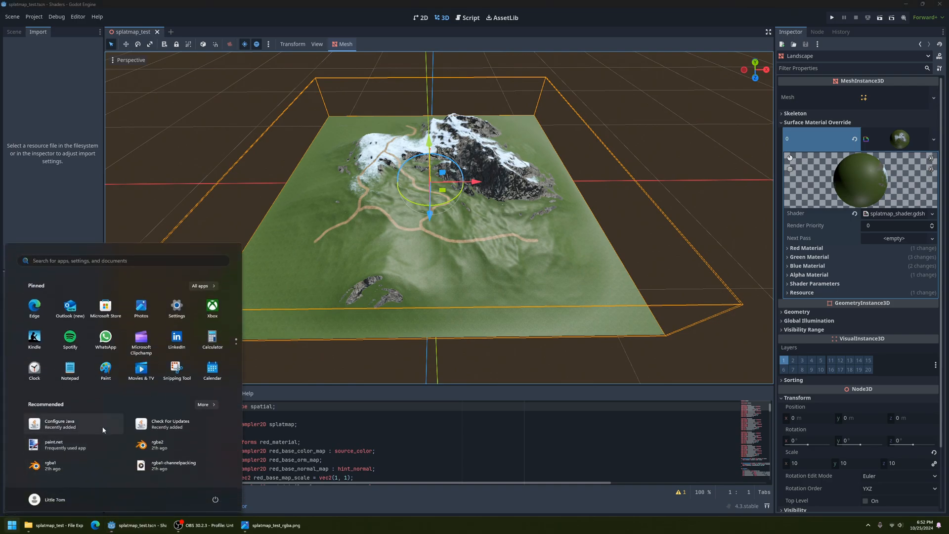
{"action": "type", "text": "p"}
{"action": "key", "text": "Return"}
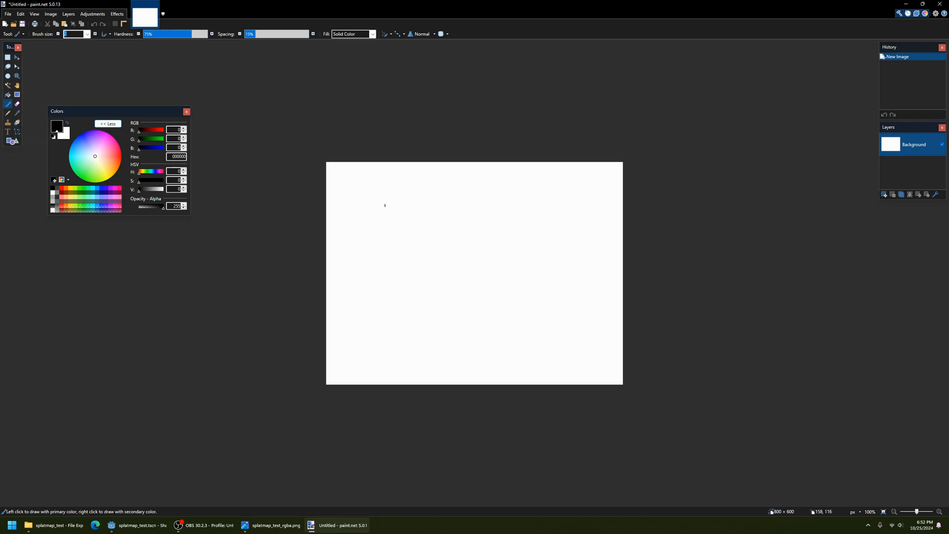
{"action": "mouse_move", "coordinate": [385, 204]}
{"action": "left_mouse_down"}
{"action": "mouse_move", "coordinate": [405, 221]}
{"action": "mouse_move", "coordinate": [419, 208]}
{"action": "mouse_move", "coordinate": [386, 204]}
{"action": "mouse_move", "coordinate": [449, 224]}
{"action": "mouse_move", "coordinate": [470, 206]}
{"action": "left_mouse_up"}
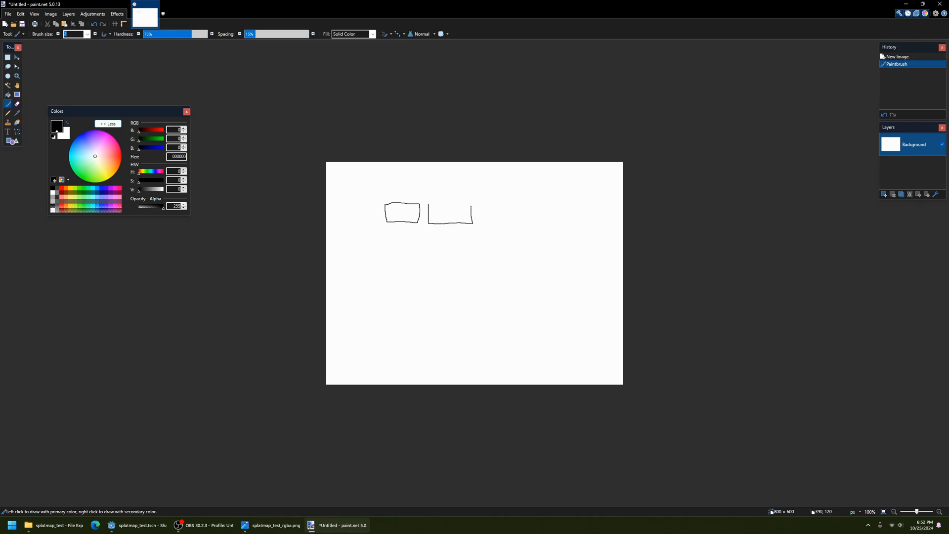
{"action": "left_click_drag", "start_coordinate": [470, 203], "coordinate": [424, 203]}
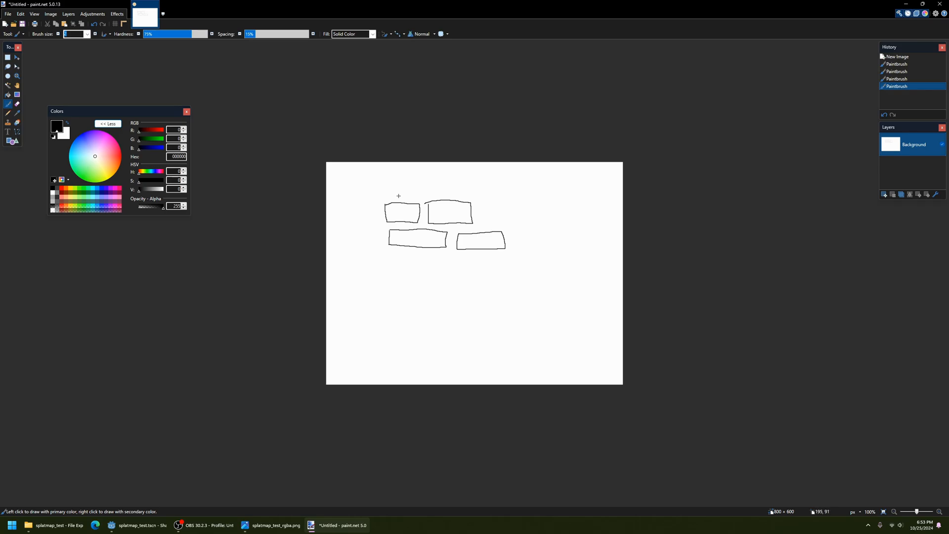
Choose red as the primary colour and add a new layer above the background with opacity about 109.
{"action": "left_click", "coordinate": [61, 188]}
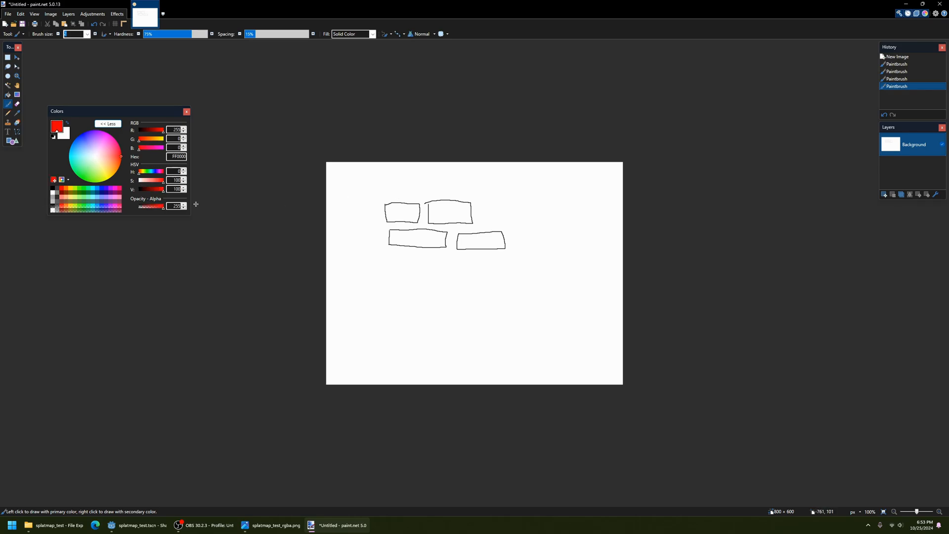
{"action": "left_click", "coordinate": [884, 195]}
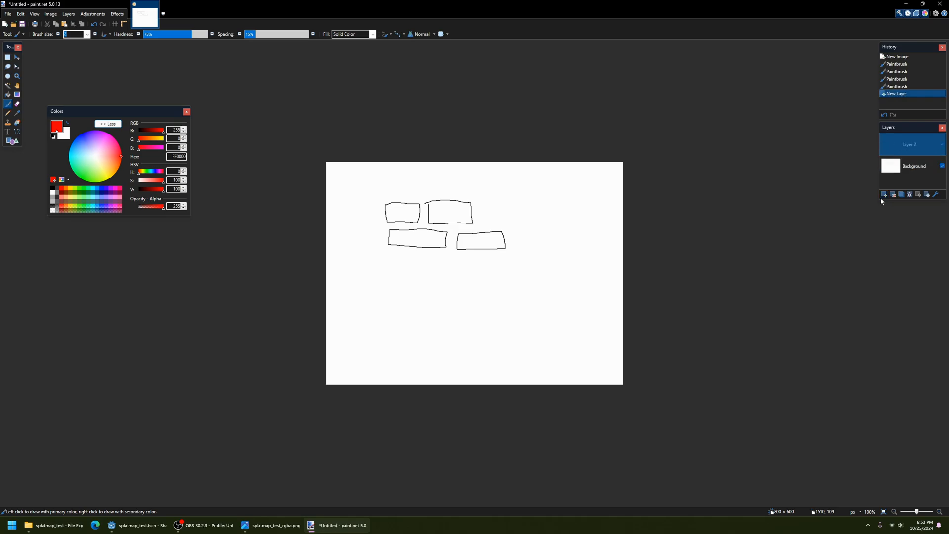
{"action": "left_click", "coordinate": [935, 194]}
{"action": "left_click_drag", "start_coordinate": [495, 256], "coordinate": [456, 257]}
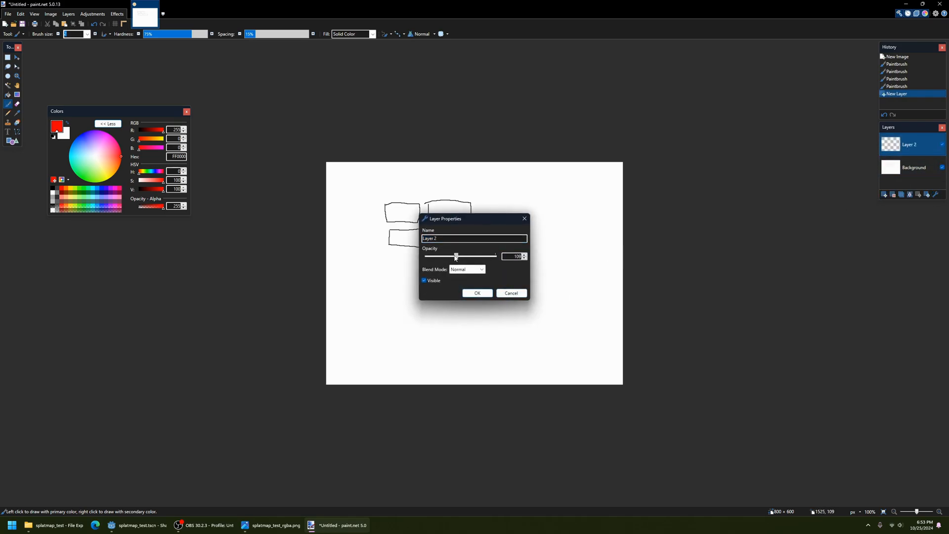
{"action": "left_click", "coordinate": [477, 293]}
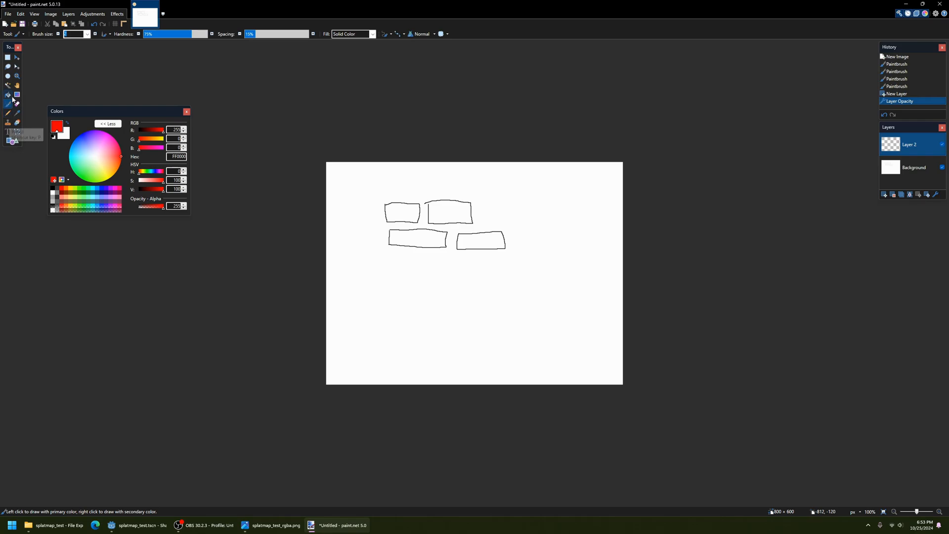
Set the brush size to 95 and paint semi-transparent red over the four bricks and the area below them.
{"action": "left_click", "coordinate": [87, 34]}
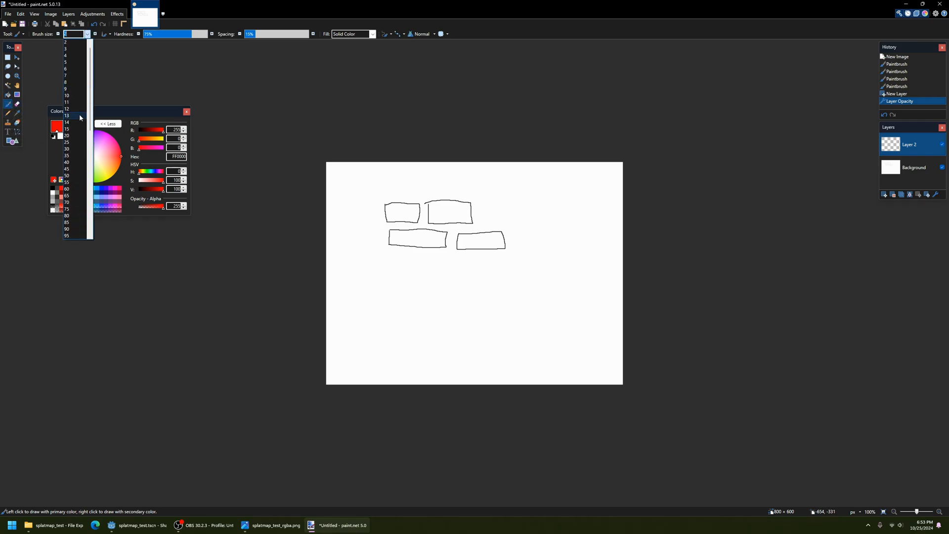
{"action": "left_click", "coordinate": [74, 130]}
{"action": "left_click", "coordinate": [86, 34]}
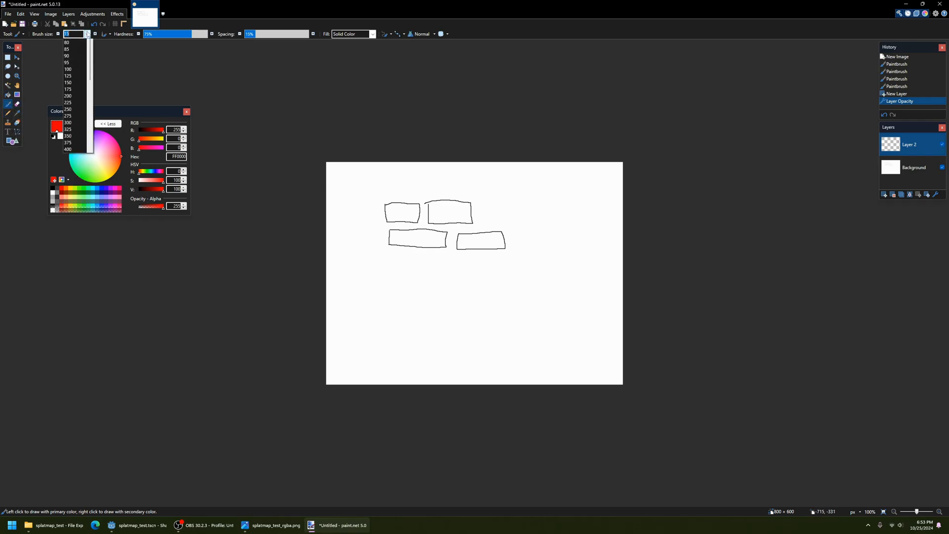
{"action": "left_click", "coordinate": [75, 150]}
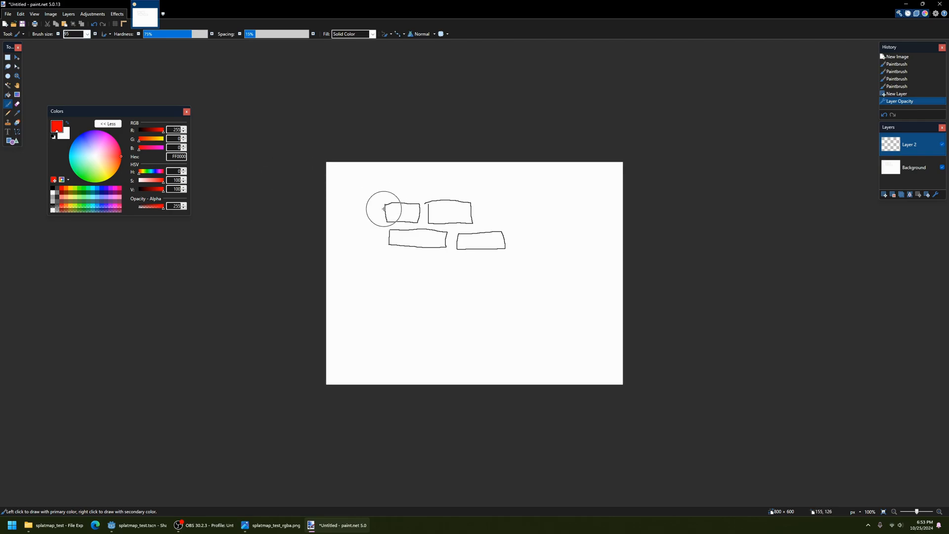
{"action": "mouse_move", "coordinate": [386, 208]}
{"action": "left_mouse_down"}
{"action": "mouse_move", "coordinate": [444, 208]}
{"action": "mouse_move", "coordinate": [499, 240]}
{"action": "mouse_move", "coordinate": [457, 267]}
{"action": "mouse_move", "coordinate": [388, 265]}
{"action": "mouse_move", "coordinate": [392, 246]}
{"action": "mouse_move", "coordinate": [437, 239]}
{"action": "mouse_move", "coordinate": [424, 235]}
{"action": "left_mouse_up"}
{"action": "left_click", "coordinate": [390, 264]}
Set the brush to green 4CFF00 at size 14 and paint the gaps between the bricks.
{"action": "left_click", "coordinate": [79, 189]}
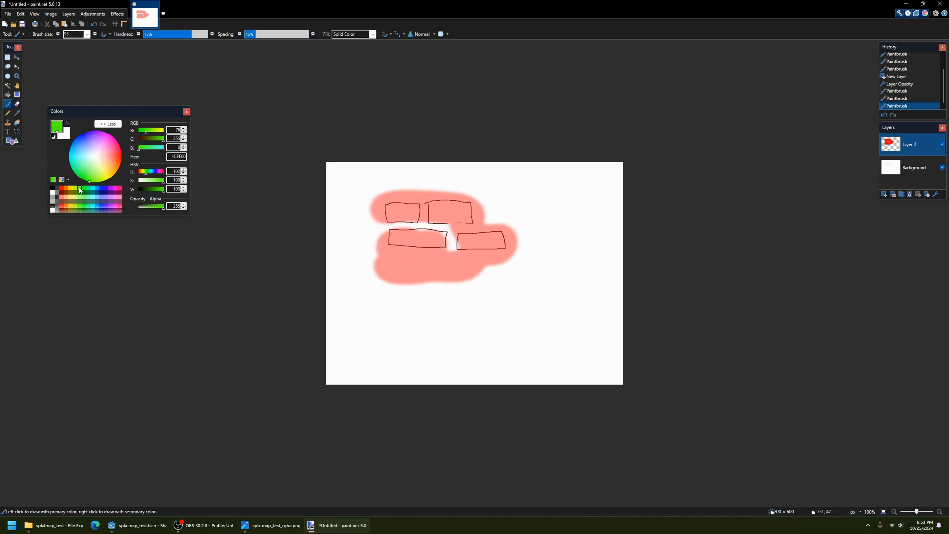
{"action": "left_click", "coordinate": [87, 34]}
{"action": "scroll", "coordinate": [81, 111], "scroll_direction": "up", "scroll_amount": 10}
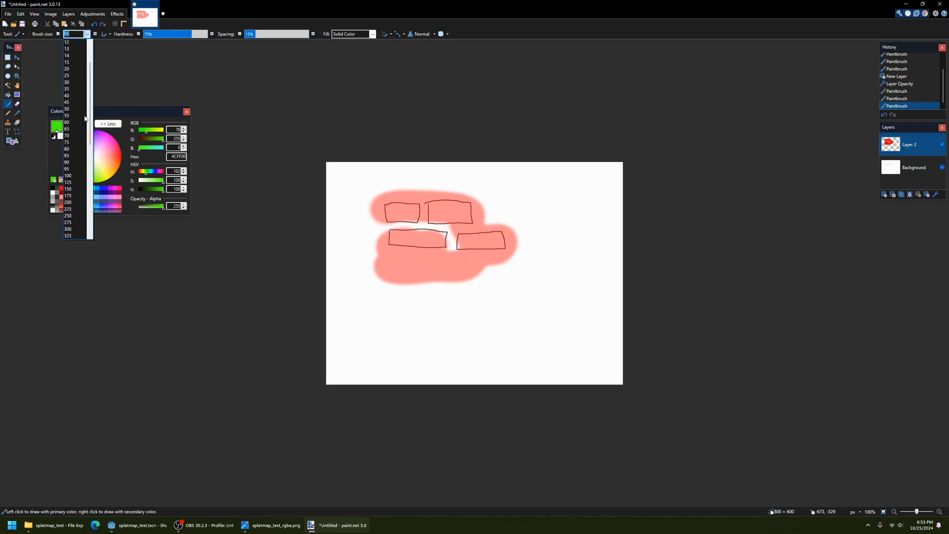
{"action": "left_click", "coordinate": [72, 69]}
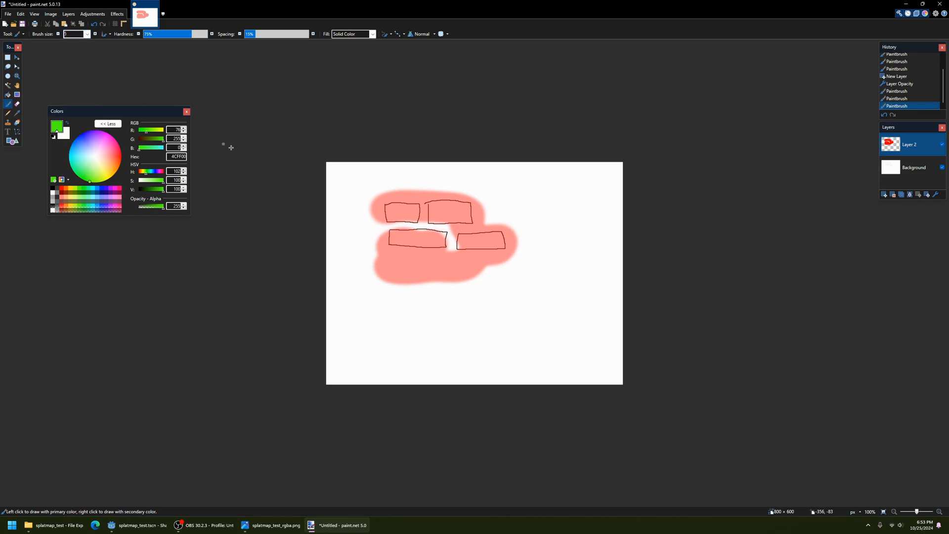
{"action": "left_click", "coordinate": [88, 34]}
{"action": "left_click", "coordinate": [79, 102]}
{"action": "mouse_move", "coordinate": [395, 225]}
{"action": "left_mouse_down"}
{"action": "mouse_move", "coordinate": [381, 223]}
{"action": "mouse_move", "coordinate": [424, 223]}
{"action": "mouse_move", "coordinate": [452, 246]}
{"action": "mouse_move", "coordinate": [445, 227]}
{"action": "mouse_move", "coordinate": [476, 229]}
{"action": "left_mouse_up"}
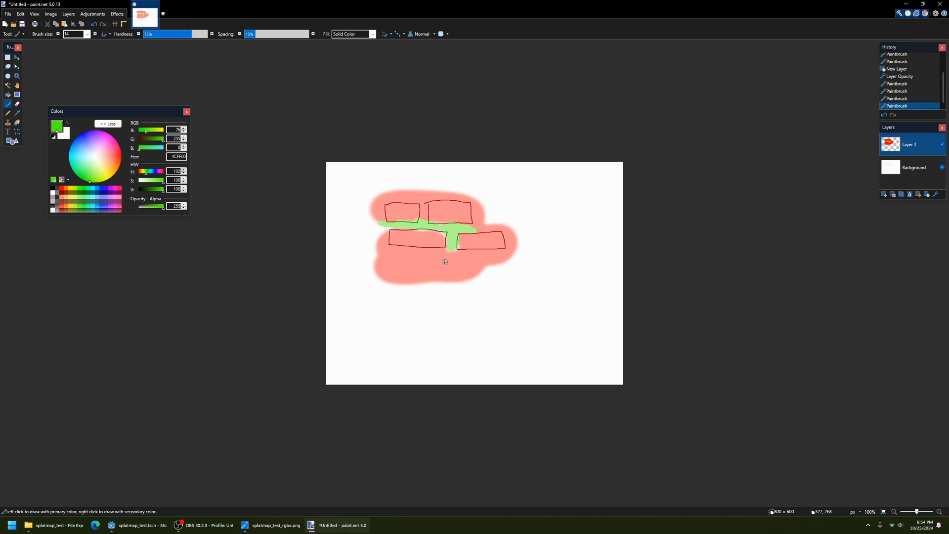
{"action": "left_click_drag", "start_coordinate": [453, 242], "coordinate": [453, 229]}
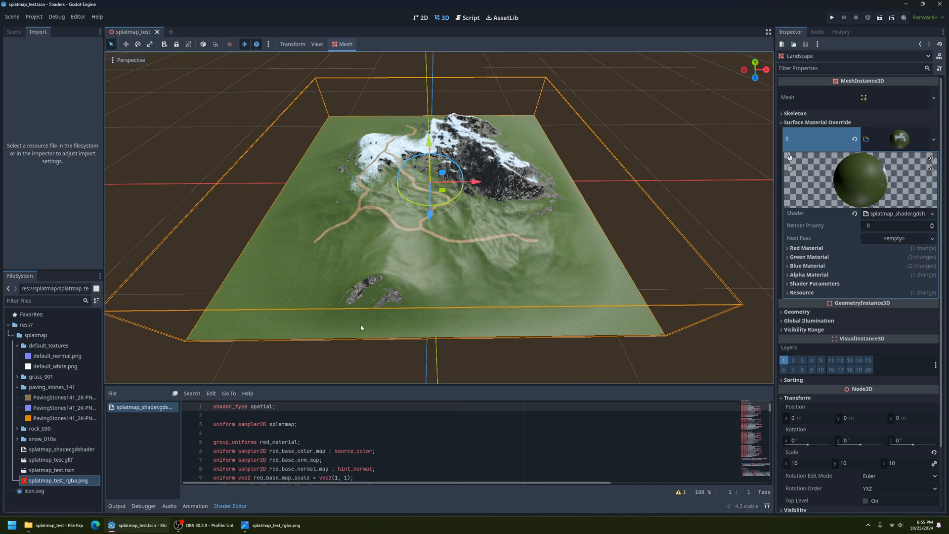
In Godot, enlarge the shader editor and examine the Mix Materials code at the end of the splatmap shader.
{"action": "middle_click_drag", "start_coordinate": [361, 328], "coordinate": [395, 316], "text": "shift"}
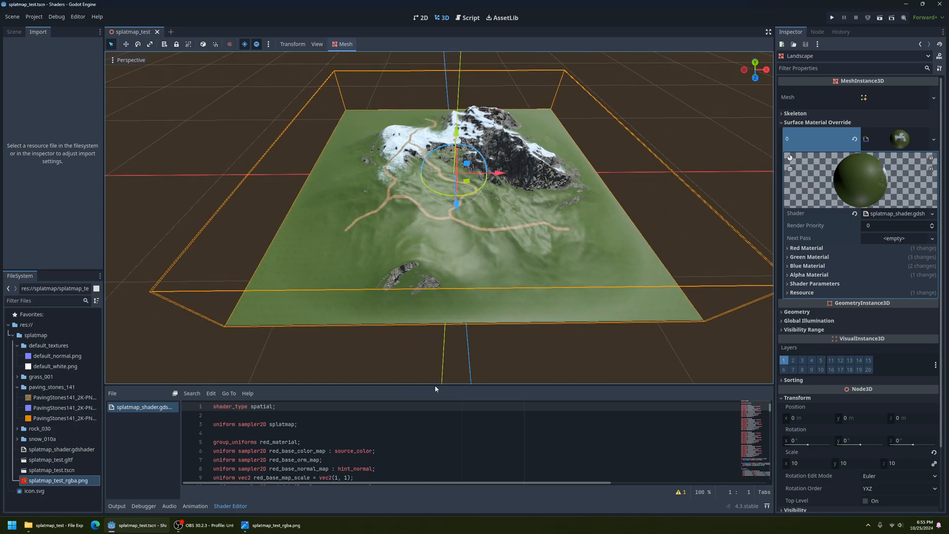
{"action": "left_click_drag", "start_coordinate": [434, 389], "coordinate": [417, 253]}
{"action": "scroll", "coordinate": [380, 363], "scroll_direction": "down", "scroll_amount": 3}
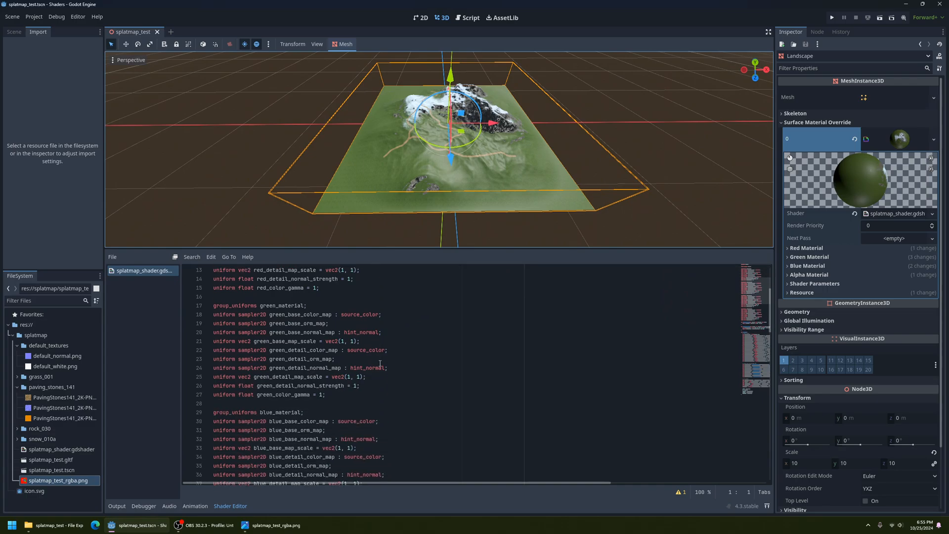
{"action": "scroll", "coordinate": [380, 363], "scroll_direction": "down", "scroll_amount": 20}
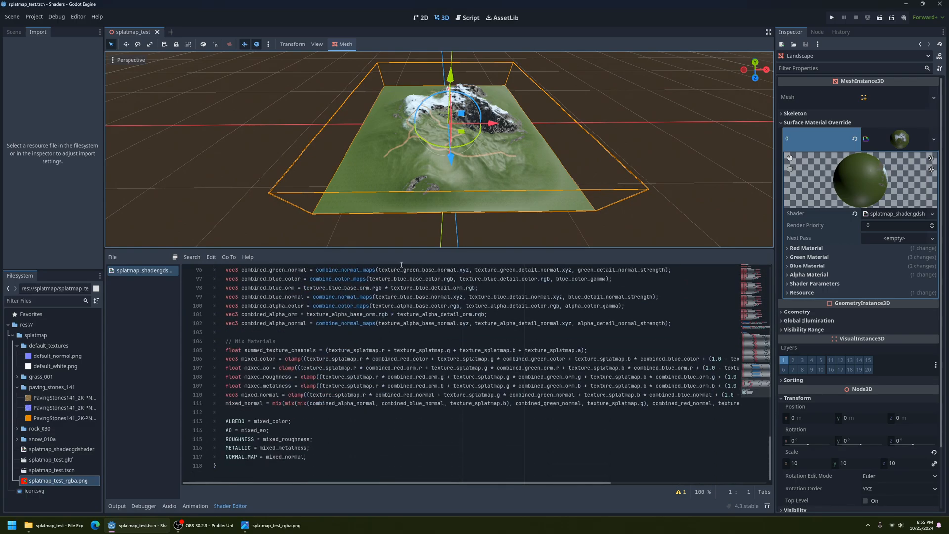
Shrink the shader editor and examine the blended snow, rock, grass and path textures on the terrain up close and from several angles.
{"action": "left_click_drag", "start_coordinate": [420, 248], "coordinate": [423, 388]}
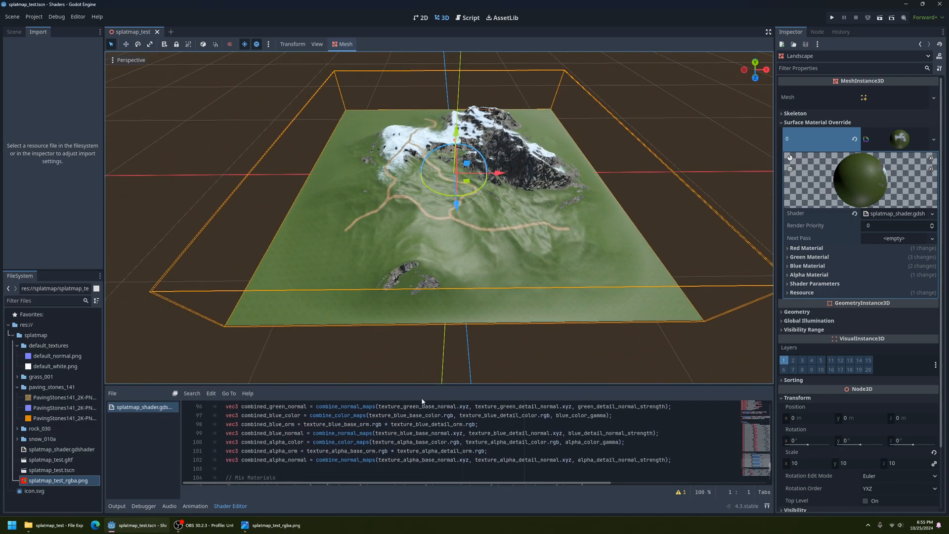
{"action": "scroll", "coordinate": [453, 249], "scroll_direction": "up", "scroll_amount": 3}
{"action": "scroll", "coordinate": [453, 249], "scroll_direction": "up", "scroll_amount": 6}
{"action": "middle_click_drag", "start_coordinate": [523, 190], "coordinate": [455, 166], "text": "shift"}
{"action": "scroll", "coordinate": [441, 250], "scroll_direction": "up", "scroll_amount": 2}
{"action": "scroll", "coordinate": [441, 250], "scroll_direction": "up", "scroll_amount": 4}
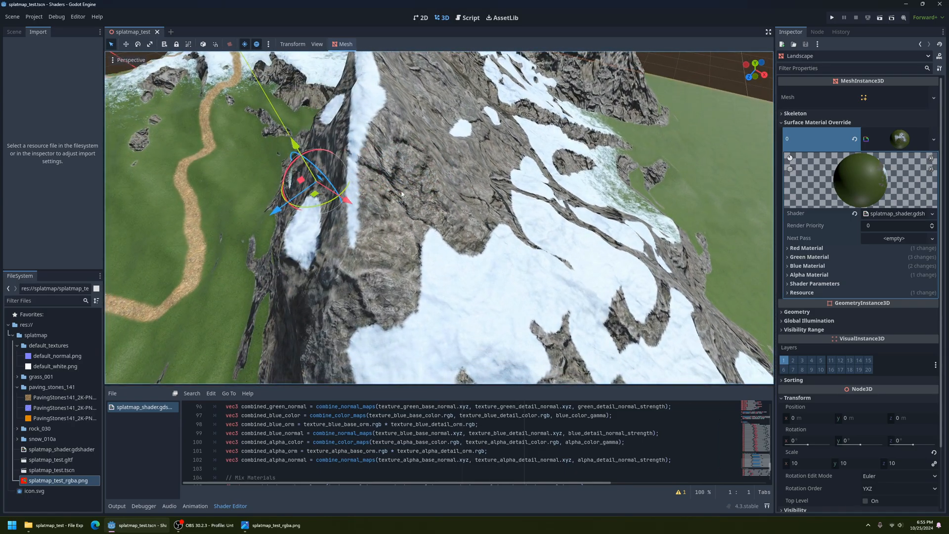
{"action": "scroll", "coordinate": [345, 203], "scroll_direction": "up", "scroll_amount": 3}
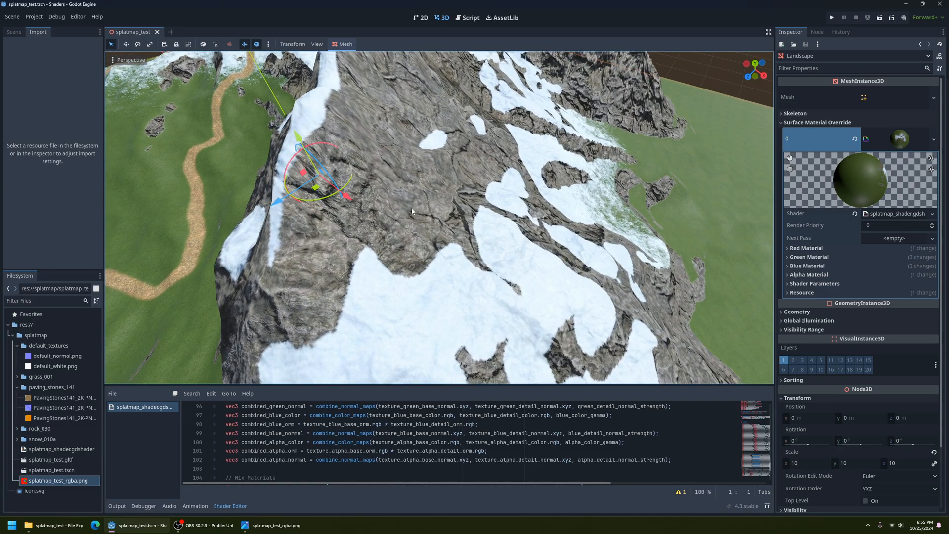
{"action": "scroll", "coordinate": [339, 269], "scroll_direction": "down", "scroll_amount": 4}
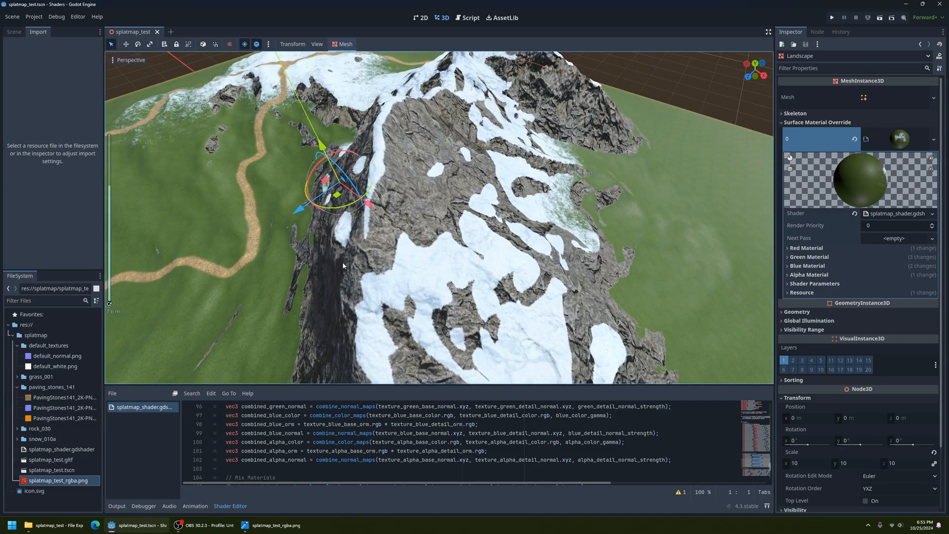
{"action": "middle_click_drag", "start_coordinate": [346, 262], "coordinate": [458, 264]}
{"action": "scroll", "coordinate": [492, 239], "scroll_direction": "up", "scroll_amount": 3}
{"action": "middle_click_drag", "start_coordinate": [493, 239], "coordinate": [516, 281]}
{"action": "scroll", "coordinate": [543, 254], "scroll_direction": "down", "scroll_amount": 6}
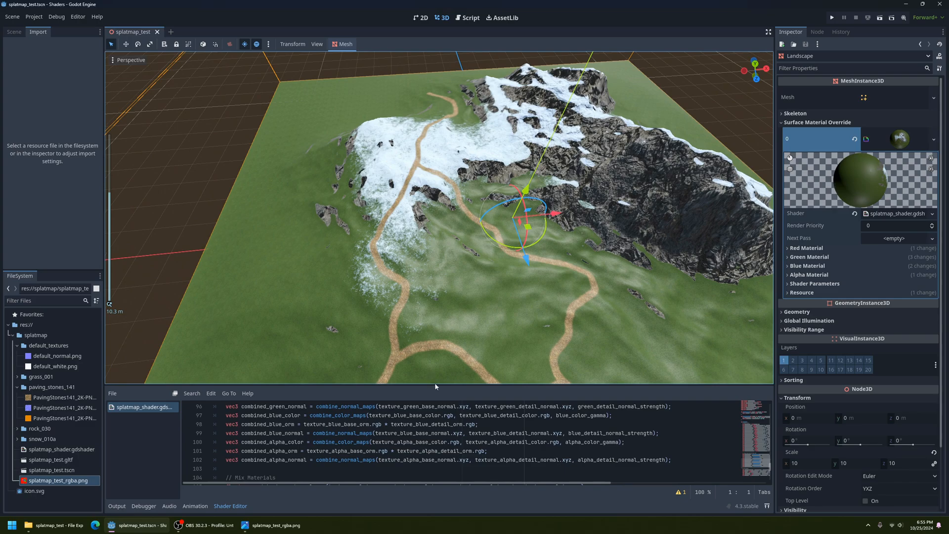
Examine the splatmap and red material uniform declarations at the start of the splatmap shader, along with the whole terrain.
{"action": "scroll", "coordinate": [450, 425], "scroll_direction": "up", "scroll_amount": 9}
{"action": "scroll", "coordinate": [450, 425], "scroll_direction": "up", "scroll_amount": 20}
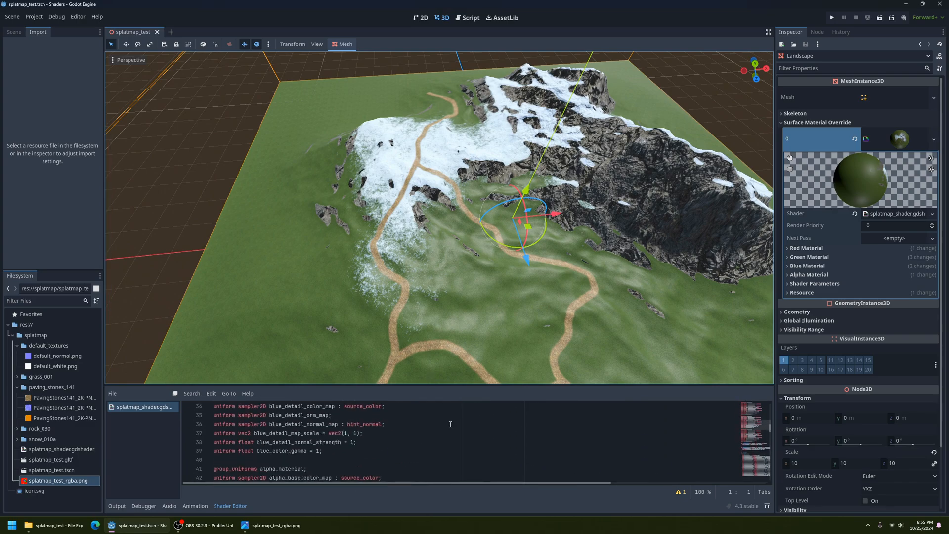
{"action": "middle_click_drag", "start_coordinate": [485, 241], "coordinate": [461, 267]}
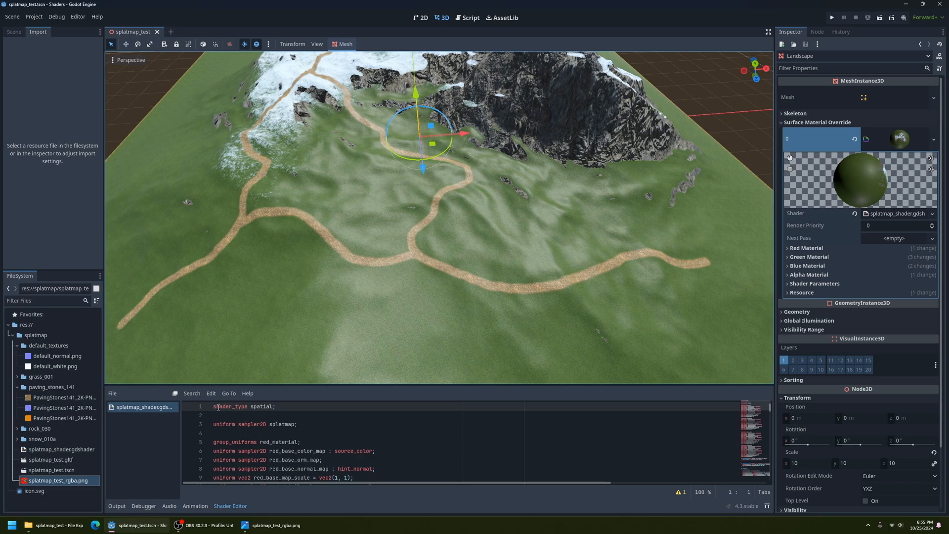
{"action": "scroll", "coordinate": [241, 428], "scroll_direction": "down", "scroll_amount": 2}
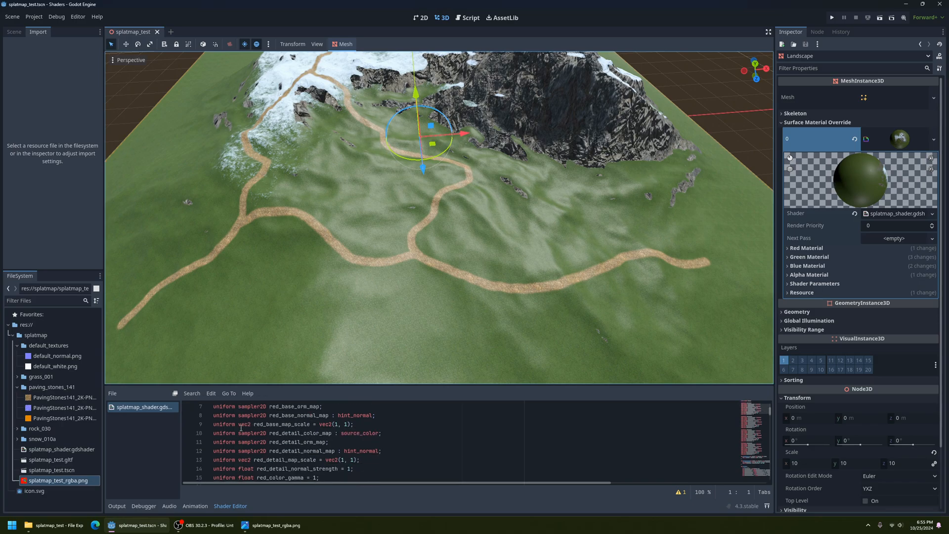
{"action": "scroll", "coordinate": [376, 440], "scroll_direction": "up", "scroll_amount": 2}
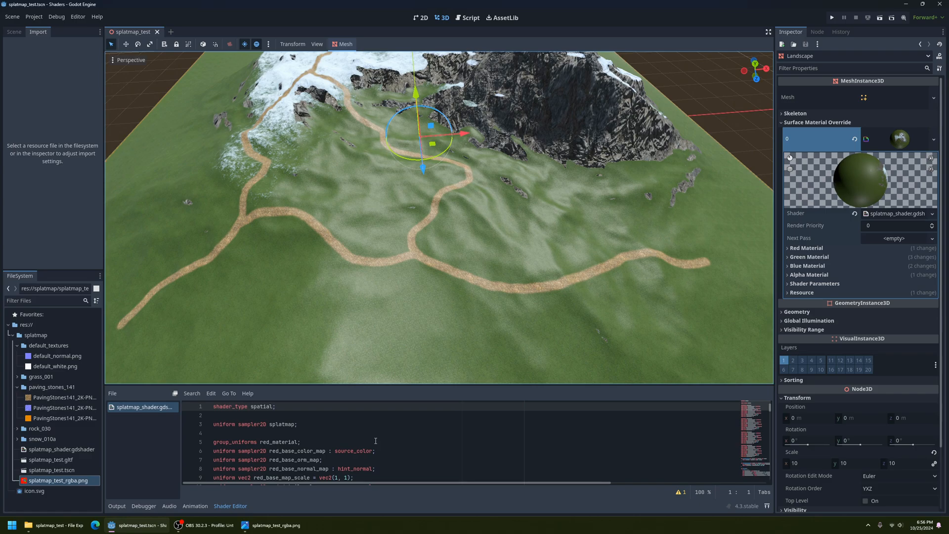
{"action": "scroll", "coordinate": [498, 226], "scroll_direction": "down", "scroll_amount": 5}
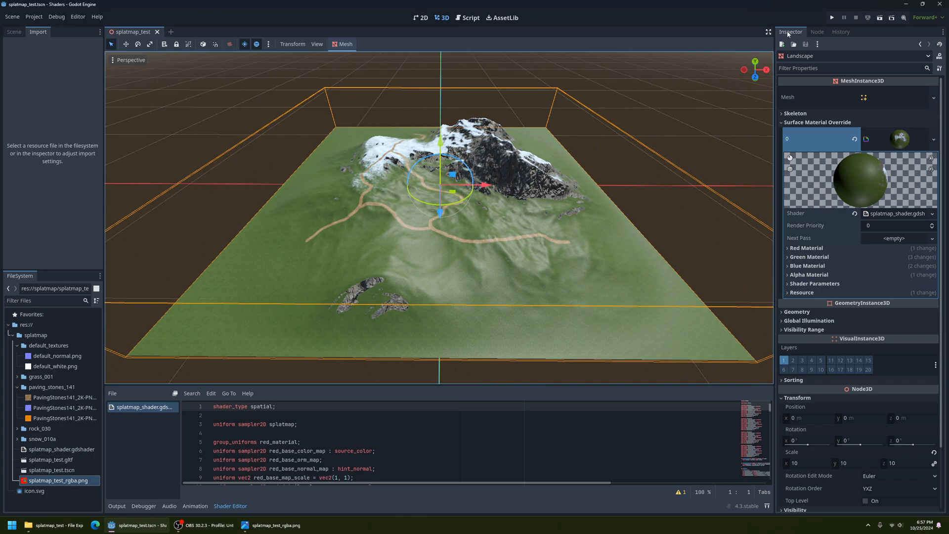
Close Godot and, in a new Blender scene, delete the default camera, cube and light.
{"action": "left_click", "coordinate": [939, 4]}
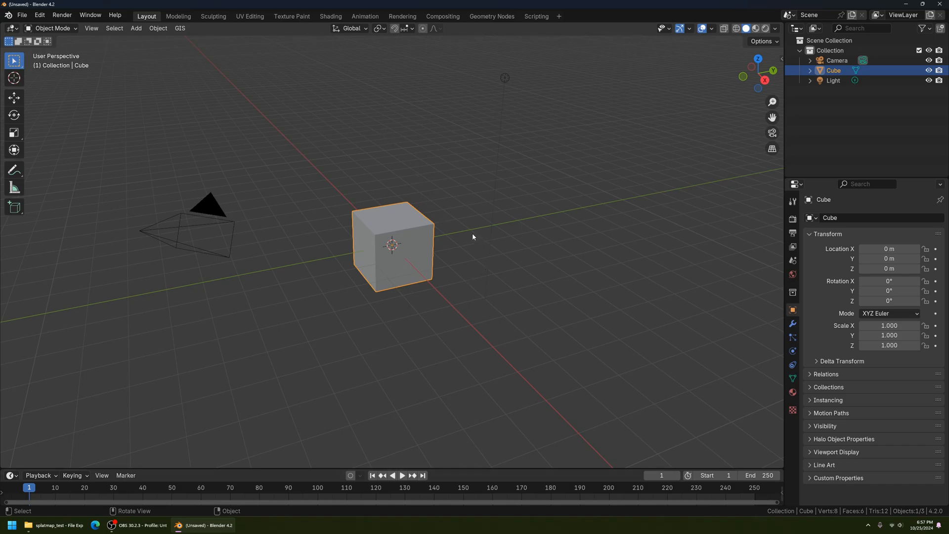
{"action": "key", "text": "a"}
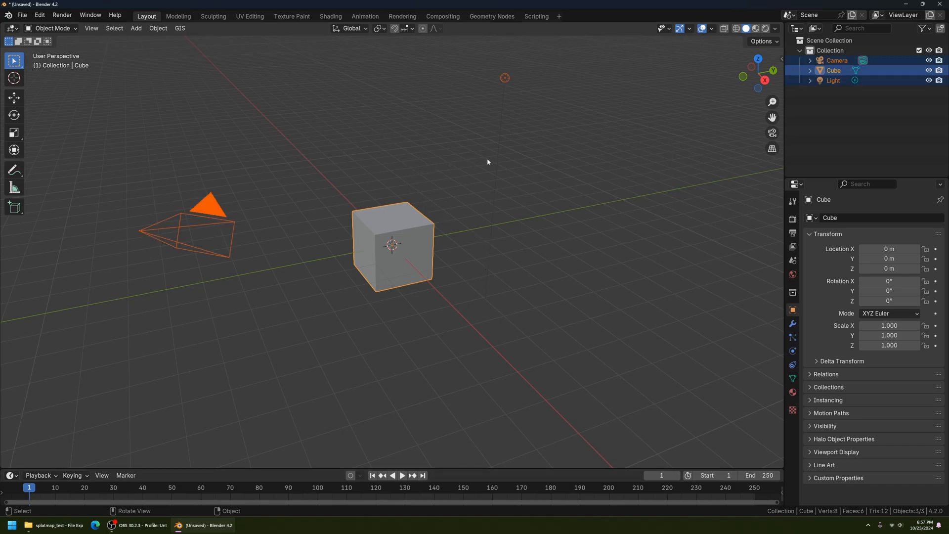
{"action": "key", "text": "x"}
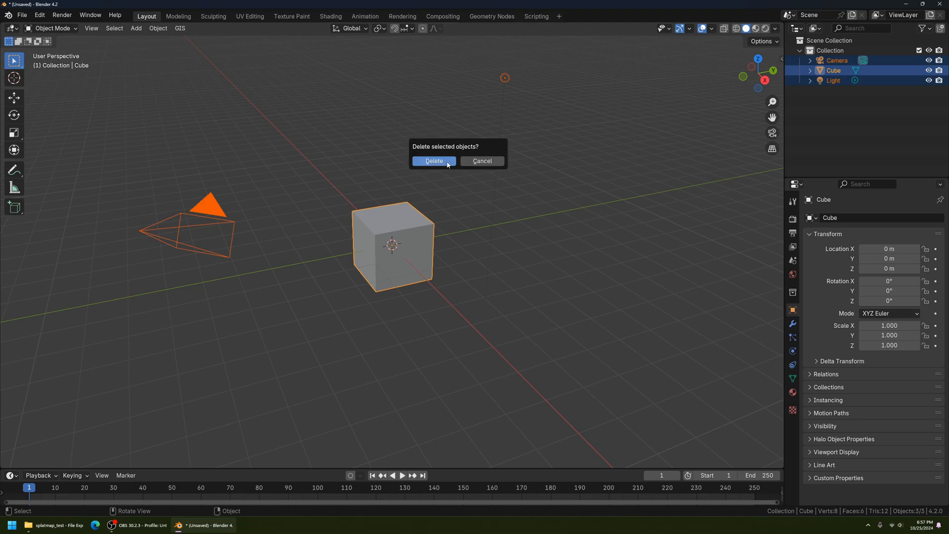
{"action": "left_click", "coordinate": [444, 161]}
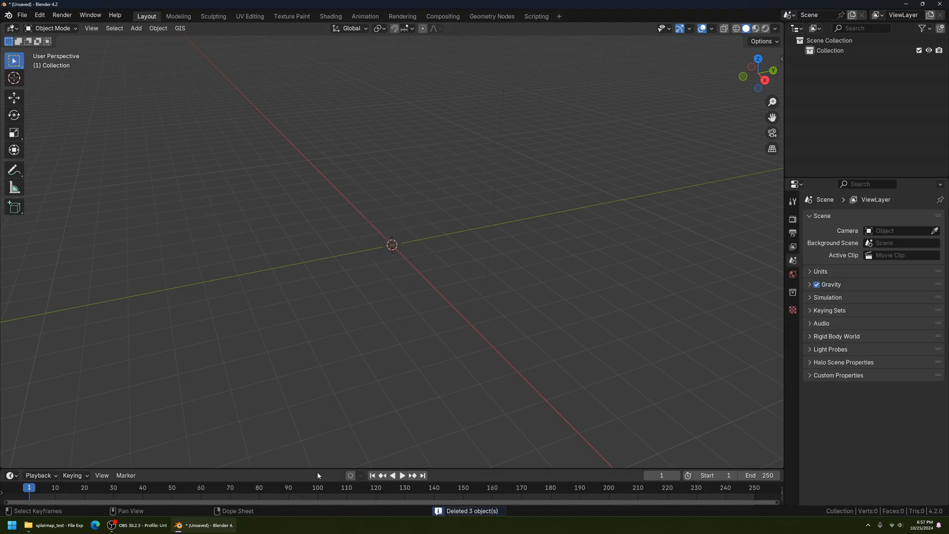
Enlarge the timeline area below the 3D viewport and change it to a Shader Editor.
{"action": "left_click_drag", "start_coordinate": [335, 467], "coordinate": [334, 360]}
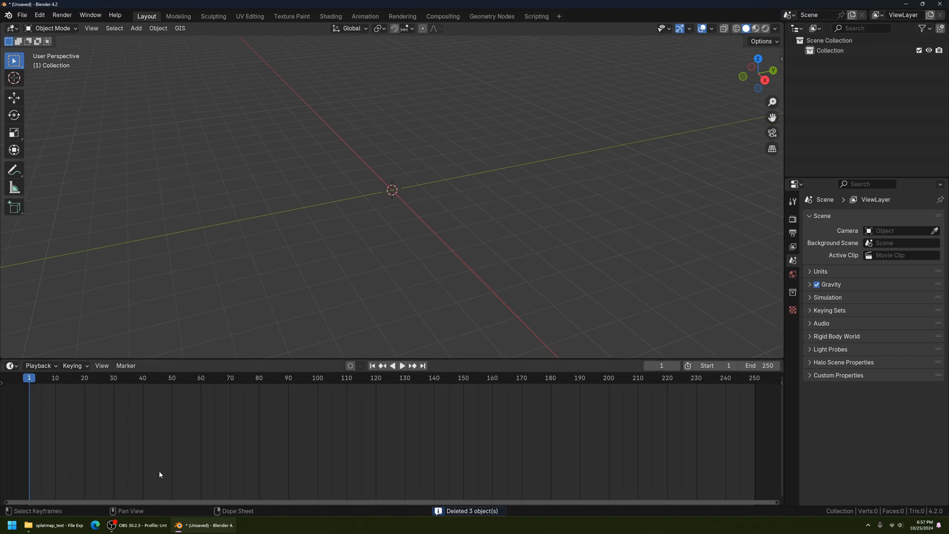
{"action": "left_click", "coordinate": [13, 365]}
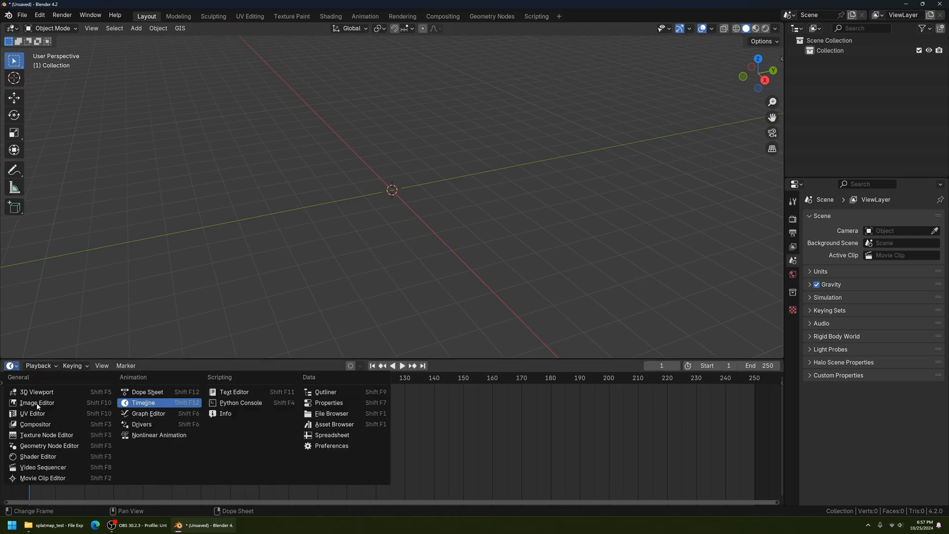
{"action": "left_click", "coordinate": [59, 456]}
{"action": "mouse_move", "coordinate": [352, 359]}
{"action": "left_mouse_down"}
{"action": "mouse_move", "coordinate": [360, 339]}
{"action": "mouse_move", "coordinate": [352, 348]}
{"action": "left_mouse_up"}
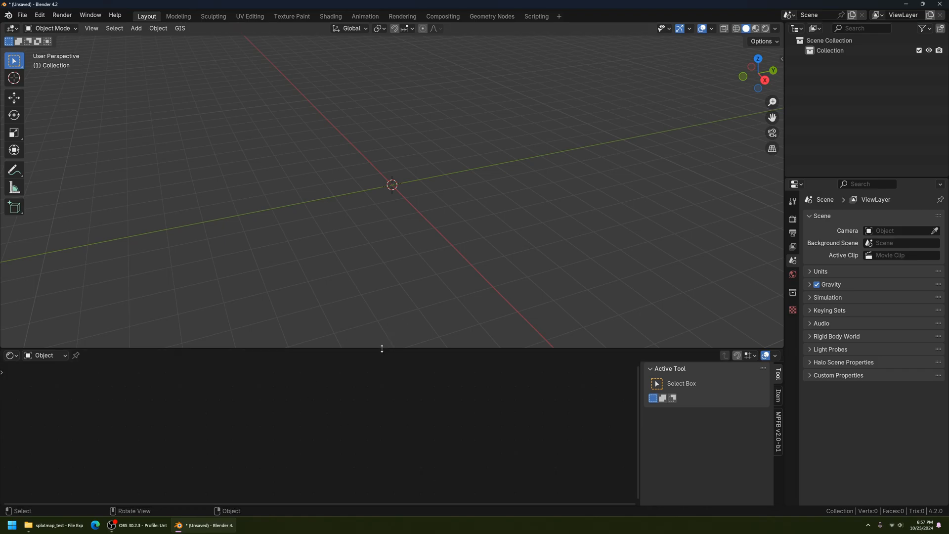
{"action": "mouse_move", "coordinate": [382, 349]}
{"action": "left_mouse_down"}
{"action": "mouse_move", "coordinate": [381, 337]}
{"action": "mouse_move", "coordinate": [382, 364]}
{"action": "left_mouse_up"}
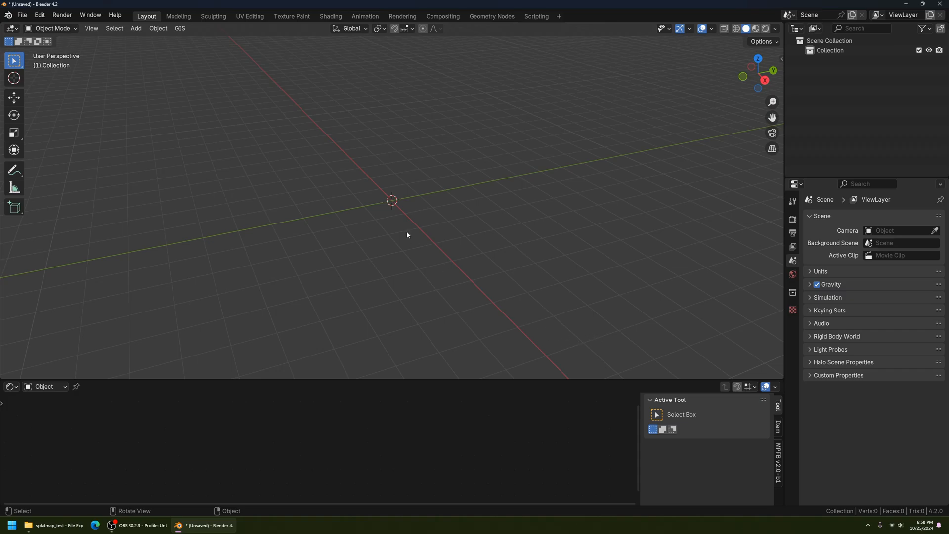
Search the extensions in the preferences for "land" to check the A.N.T.Landscape add-on, and close the preferences.
{"action": "left_click", "coordinate": [40, 15]}
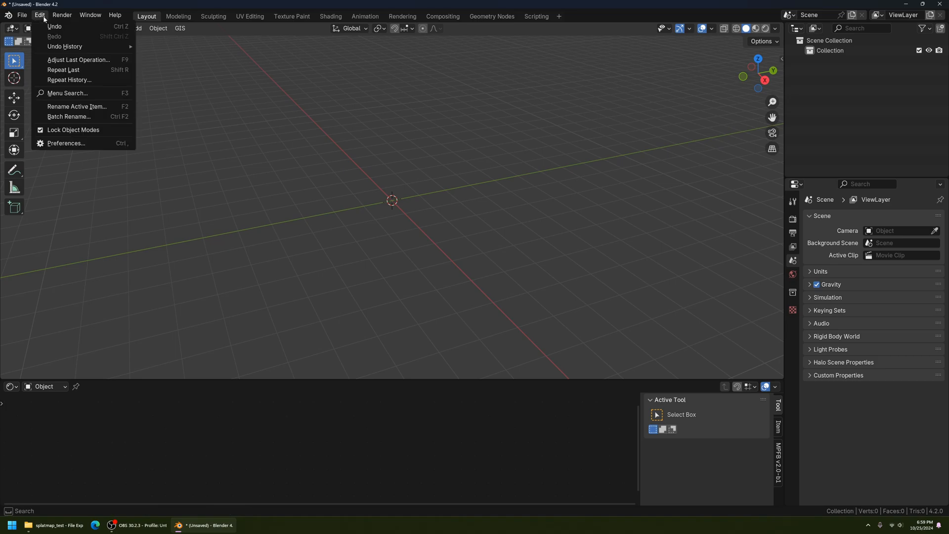
{"action": "left_click", "coordinate": [94, 144]}
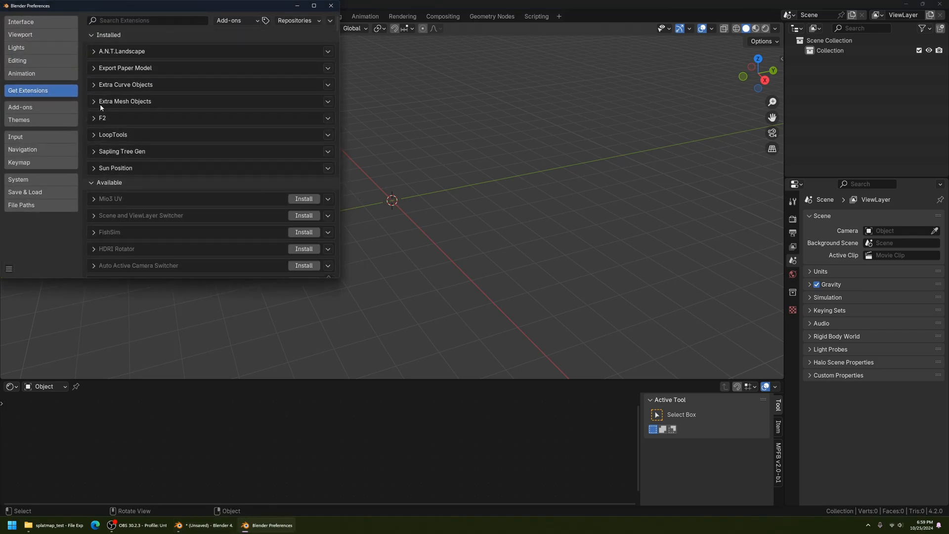
{"action": "left_click", "coordinate": [137, 22]}
{"action": "type", "text": "land"}
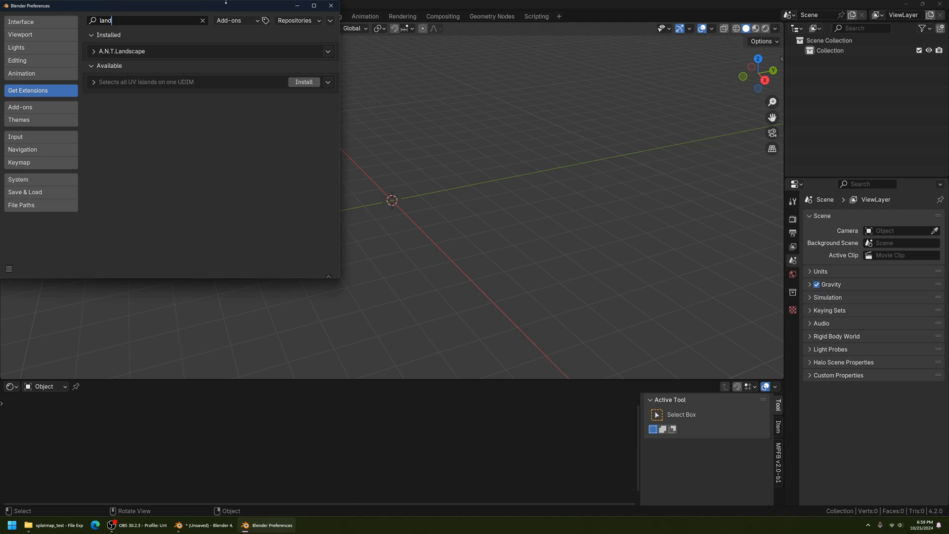
{"action": "left_click", "coordinate": [331, 5]}
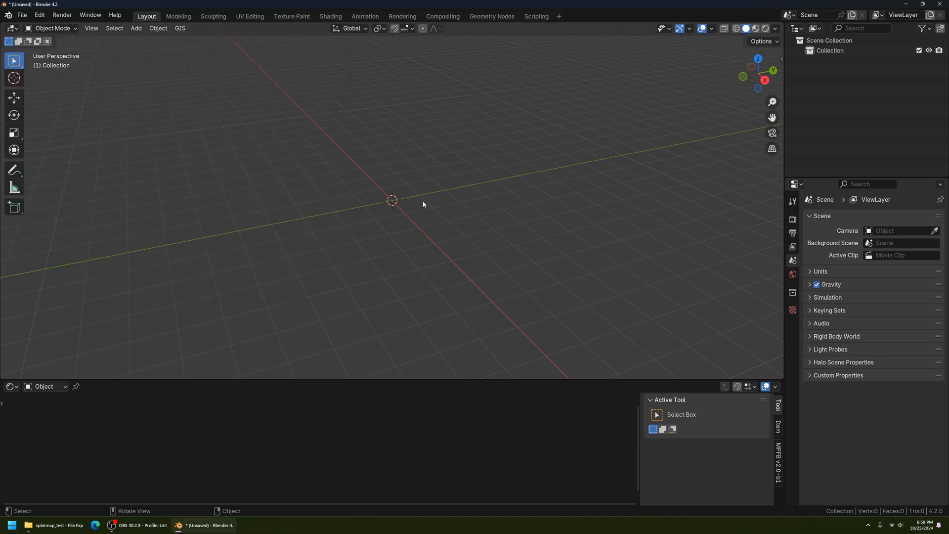
Add an A.N.T. Landscape mesh to the scene and deselect it.
{"action": "left_click", "coordinate": [140, 31]}
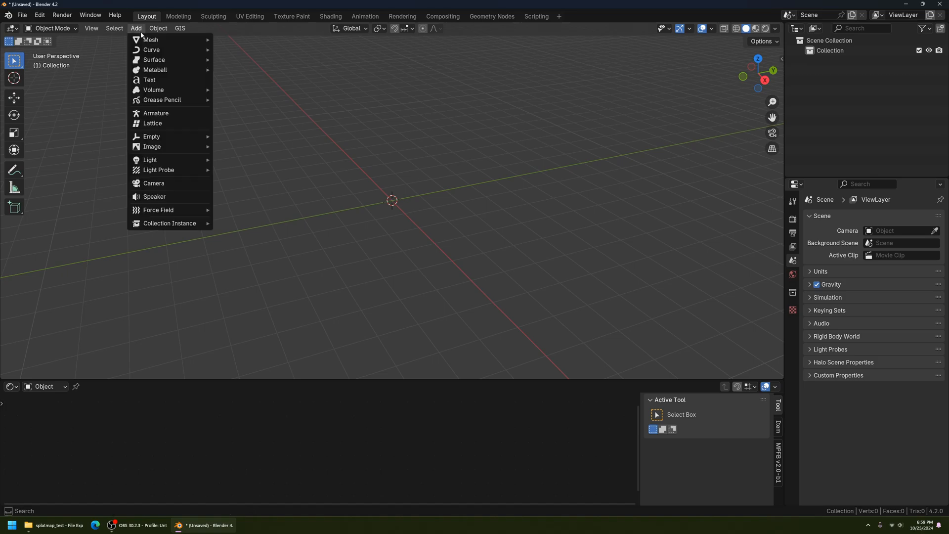
{"action": "mouse_move", "coordinate": [148, 39]}
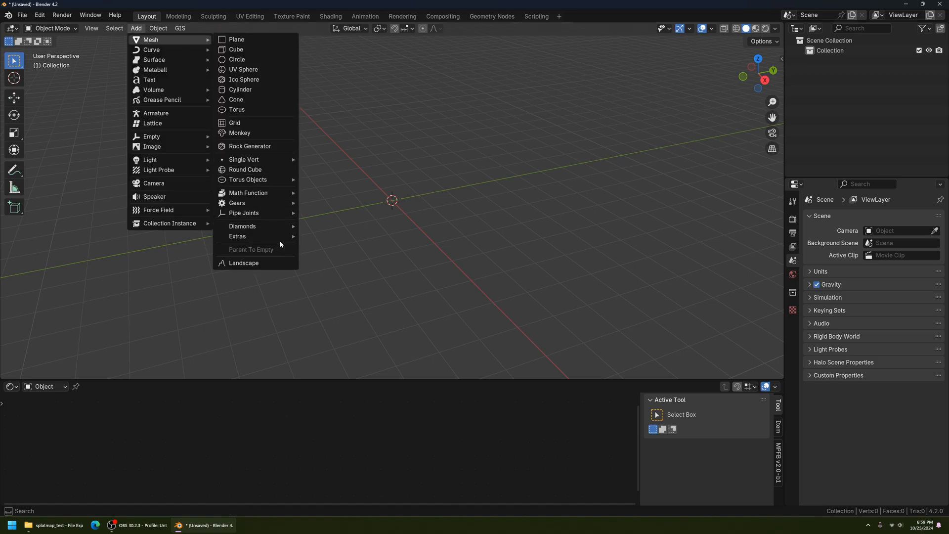
{"action": "left_click", "coordinate": [260, 265]}
{"action": "middle_click_drag", "start_coordinate": [349, 257], "coordinate": [352, 215]}
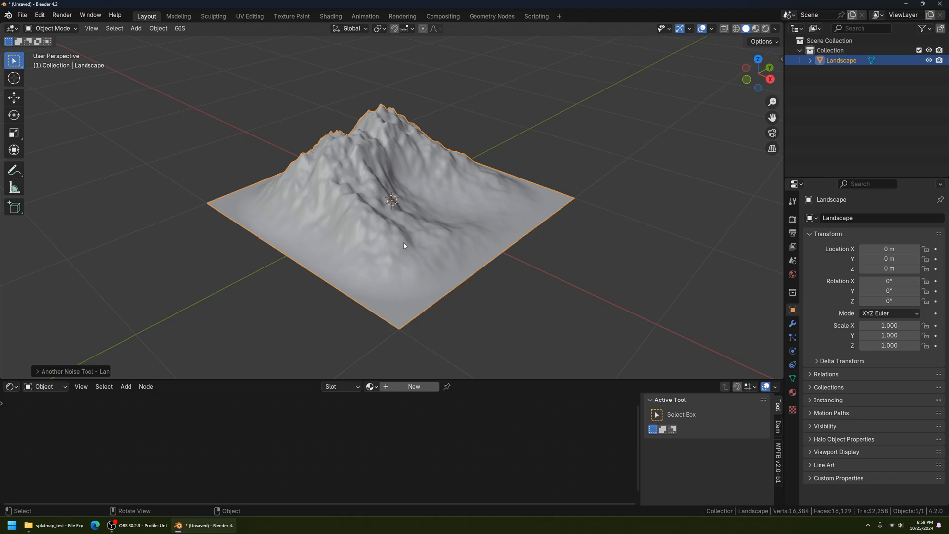
{"action": "left_click", "coordinate": [554, 120]}
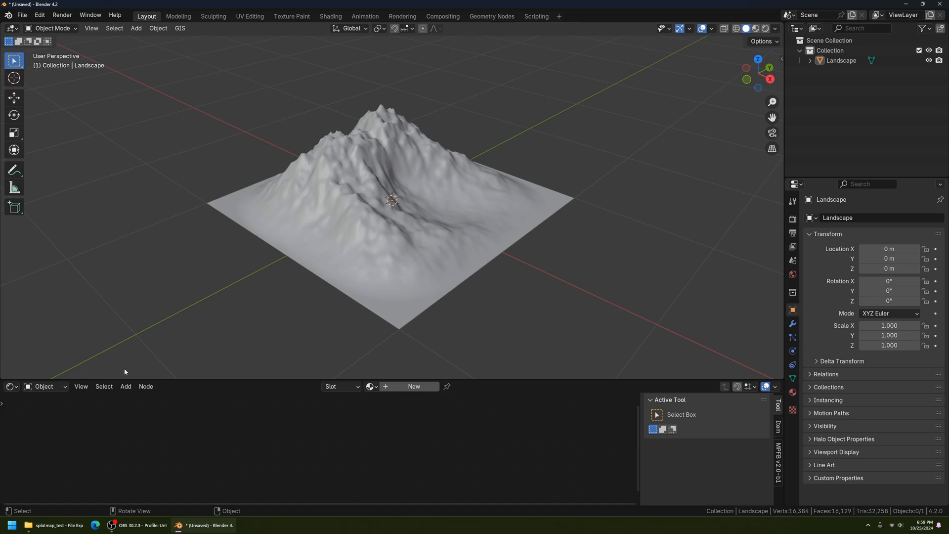
Open the landscape's generation settings and check the available operator presets.
{"action": "key", "text": "F9"}
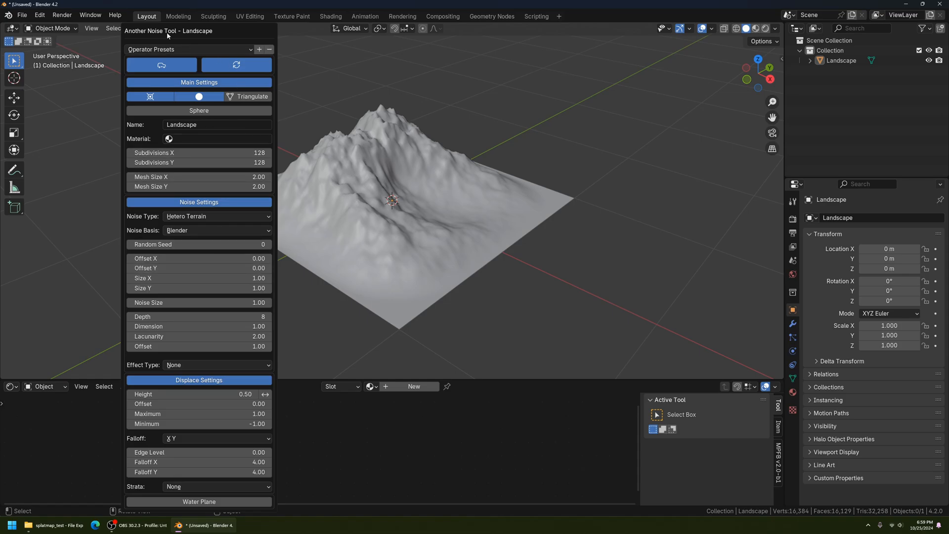
{"action": "left_click_drag", "start_coordinate": [167, 31], "coordinate": [135, 32]}
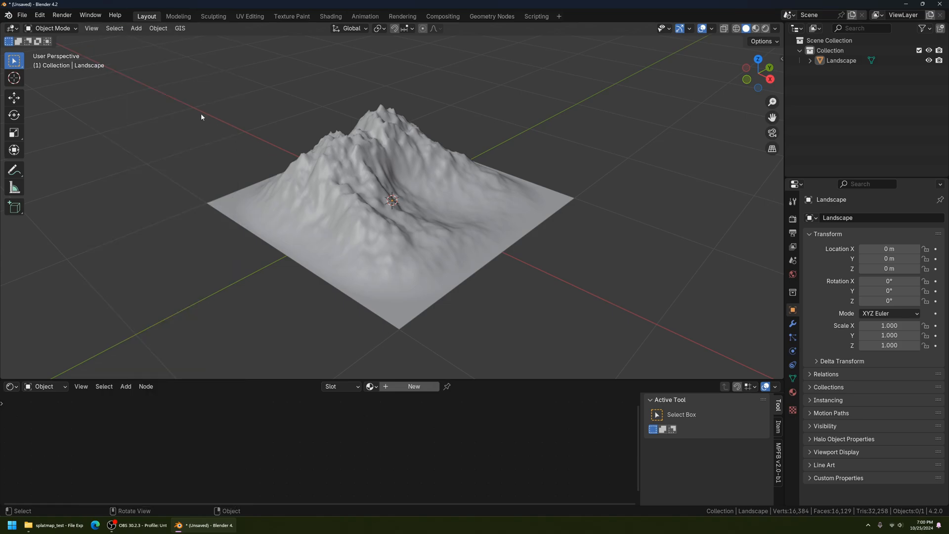
{"action": "key", "text": "F9"}
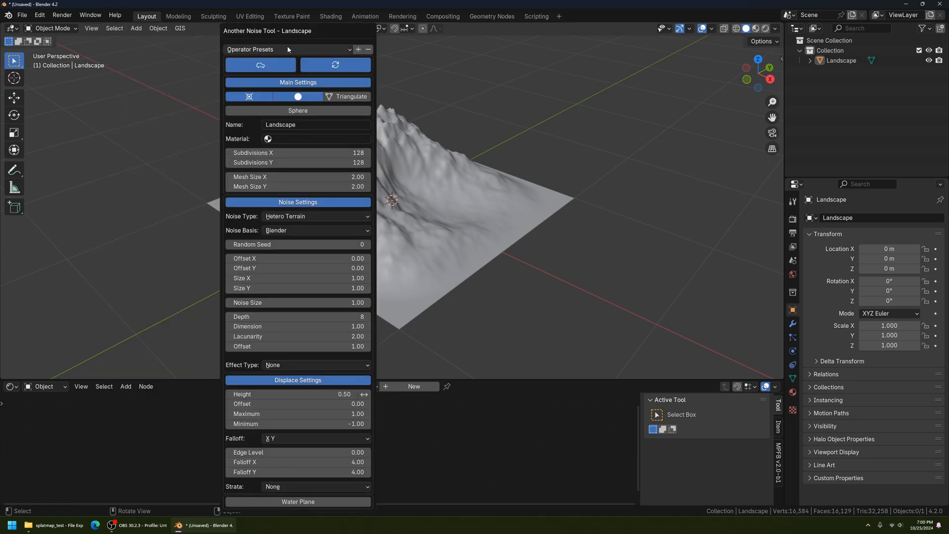
{"action": "left_click_drag", "start_coordinate": [286, 35], "coordinate": [163, 37]}
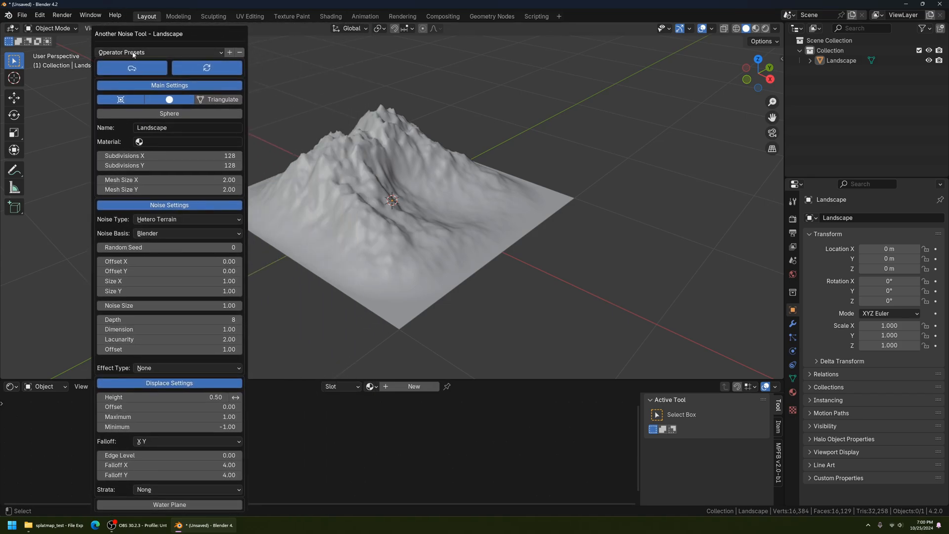
{"action": "left_click", "coordinate": [176, 52]}
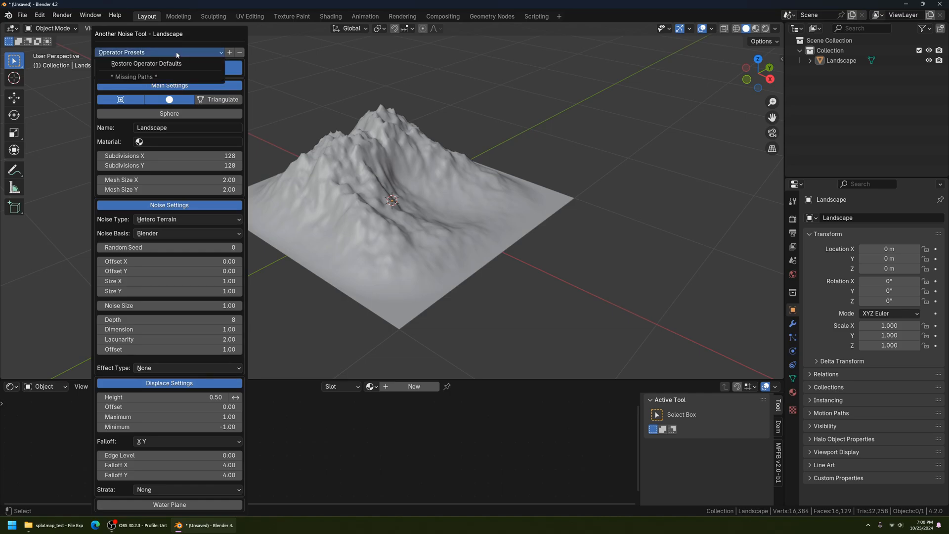
{"action": "left_click_drag", "start_coordinate": [173, 36], "coordinate": [171, 31]}
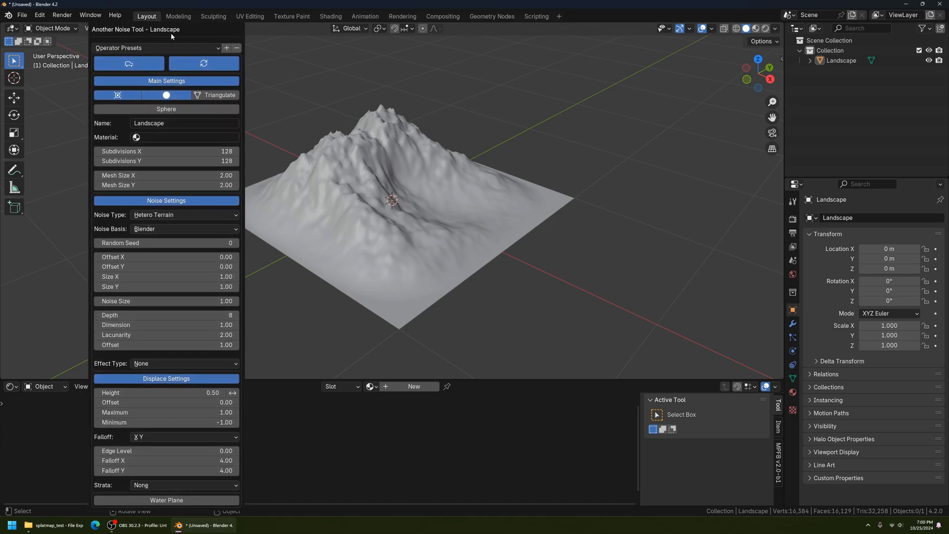
{"action": "left_click", "coordinate": [184, 45]}
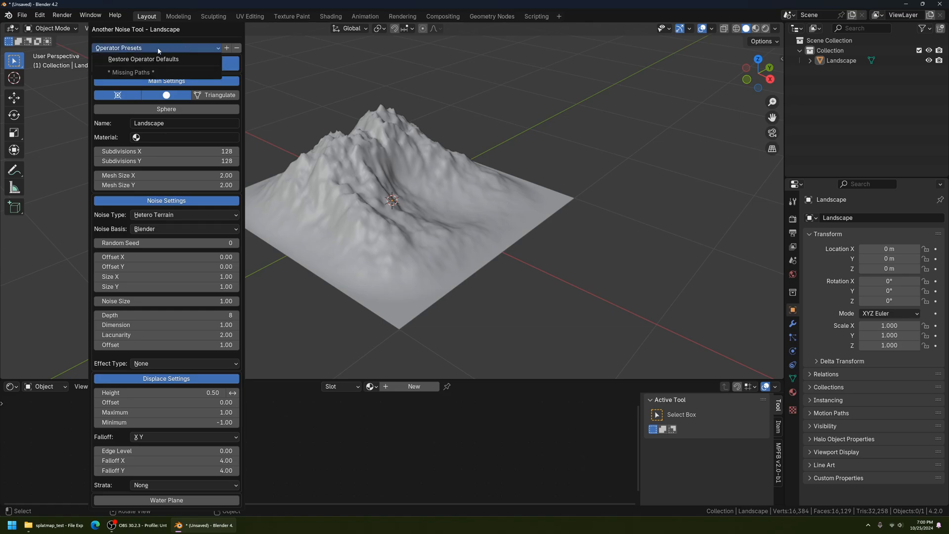
{"action": "left_click", "coordinate": [162, 47]}
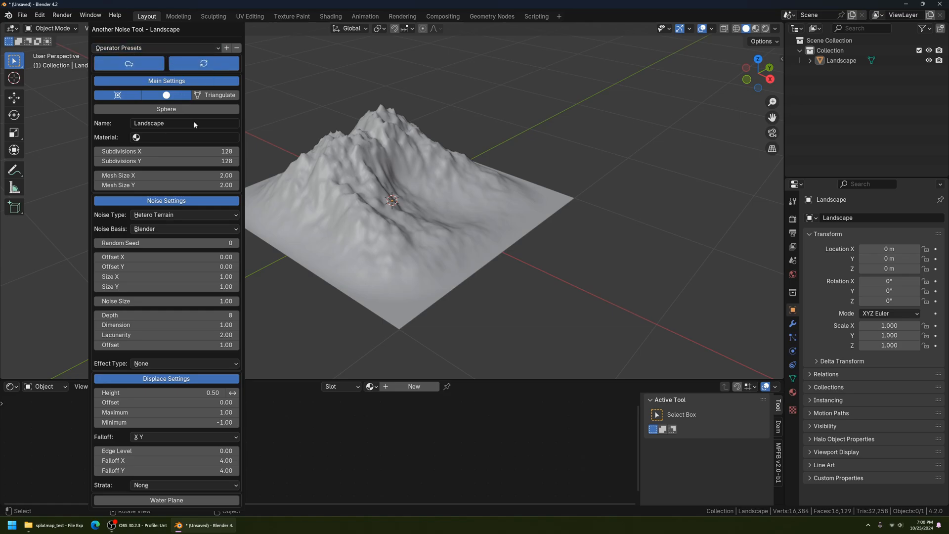
Set the landscape's noise type to Slick Rock.
{"action": "left_click", "coordinate": [162, 215]}
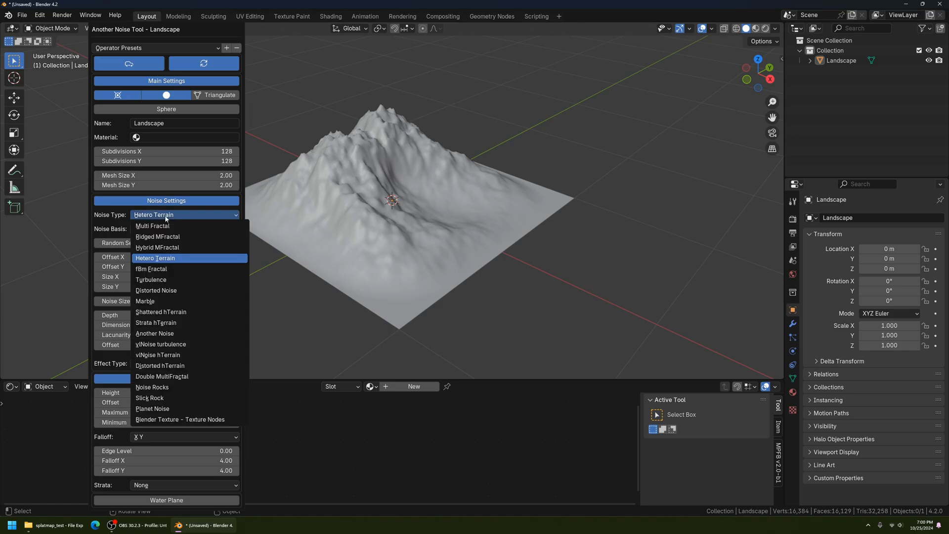
{"action": "left_click", "coordinate": [172, 398]}
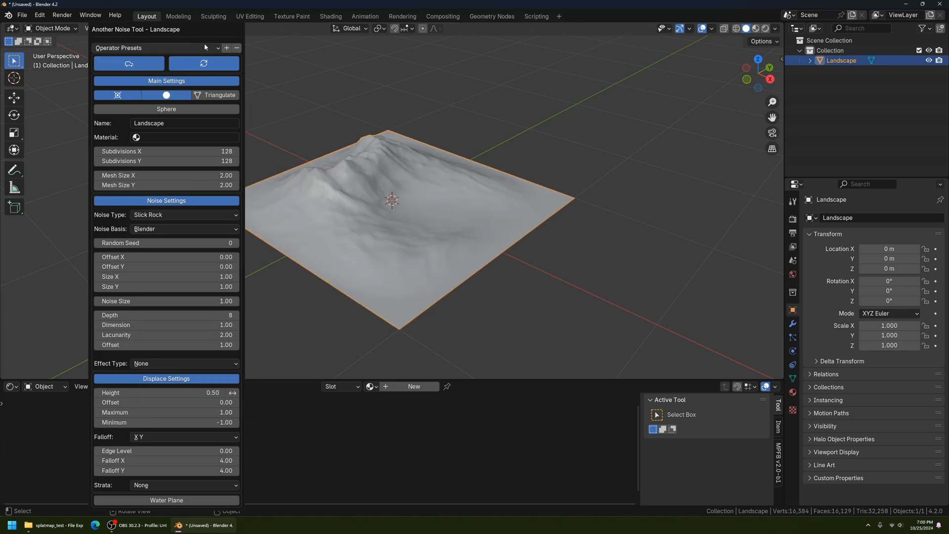
{"action": "left_click", "coordinate": [467, 274]}
{"action": "middle_click_drag", "start_coordinate": [340, 232], "coordinate": [509, 249]}
Reopen the landscape's generation settings and set both the X and Y subdivisions to 256.
{"action": "key", "text": "F9"}
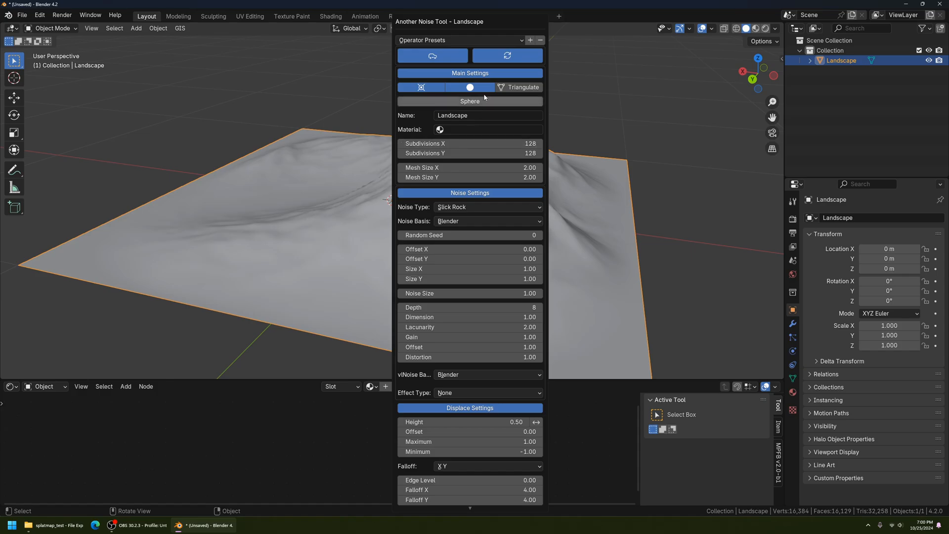
{"action": "left_click_drag", "start_coordinate": [472, 29], "coordinate": [187, 35]}
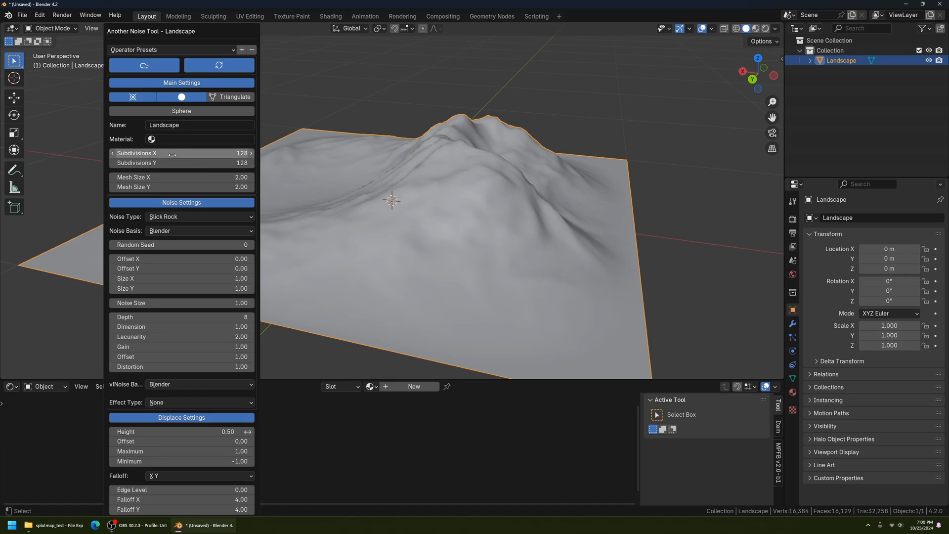
{"action": "left_click_drag", "start_coordinate": [173, 155], "coordinate": [173, 164]}
{"action": "type", "text": "256"}
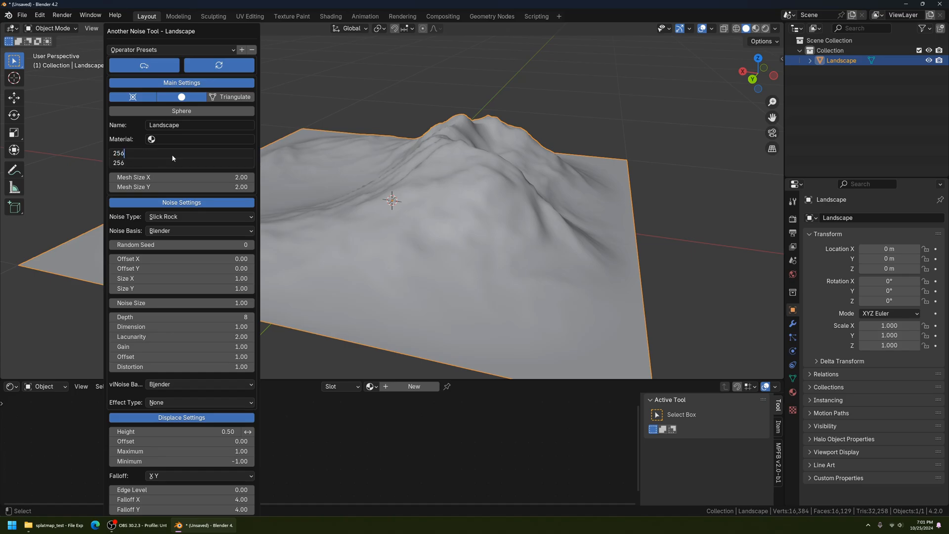
{"action": "key", "text": "Return"}
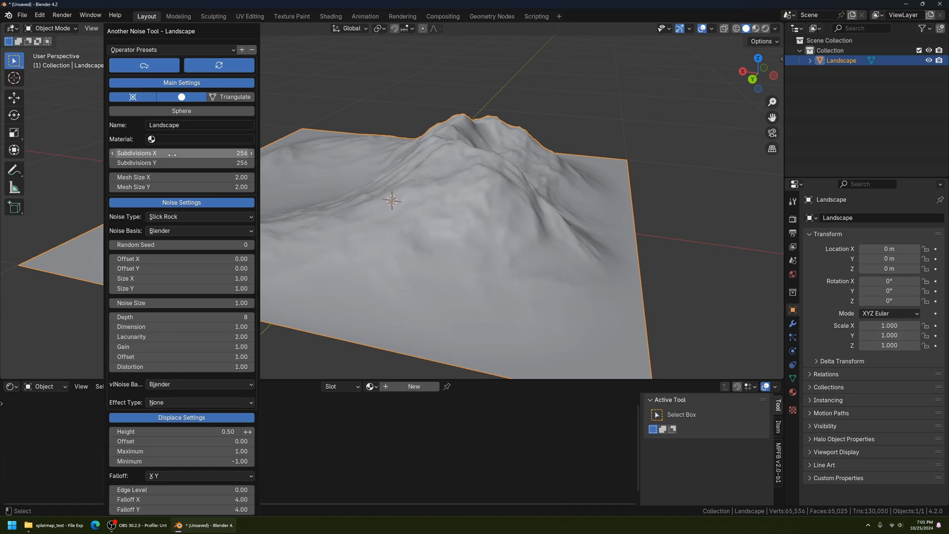
{"action": "middle_click_drag", "start_coordinate": [367, 216], "coordinate": [240, 160]}
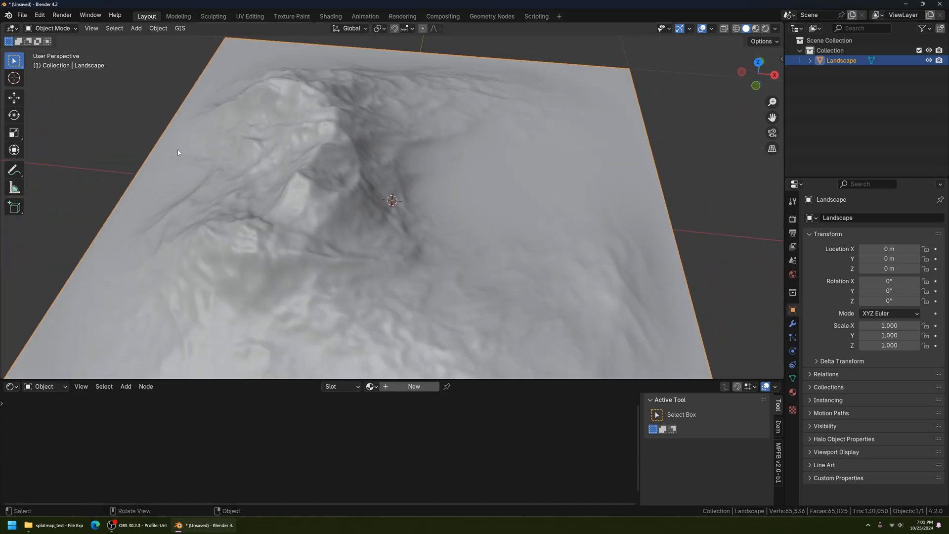
Set the landscape's random seed to 35707 in its generation settings.
{"action": "key", "text": "F9"}
{"action": "left_click_drag", "start_coordinate": [214, 31], "coordinate": [131, 31]}
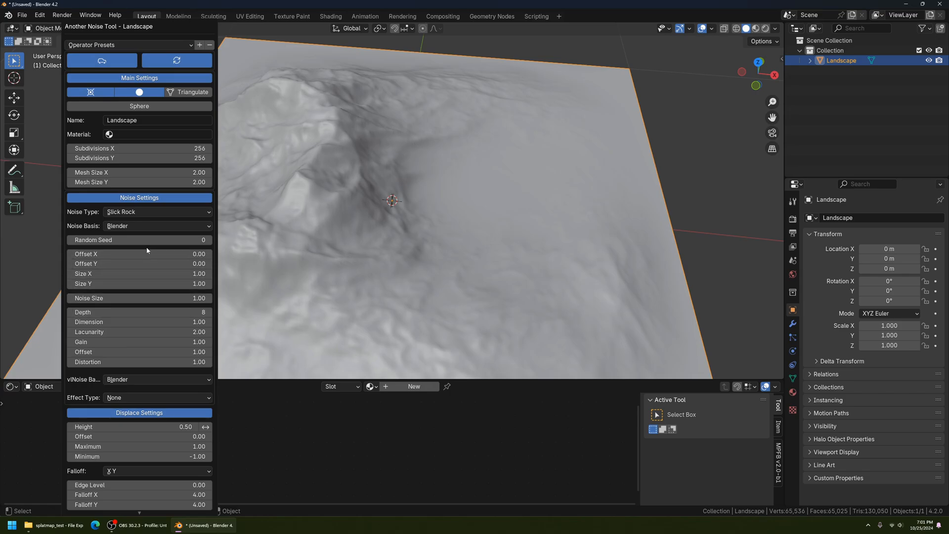
{"action": "left_click", "coordinate": [188, 237]}
{"action": "type", "text": "35"}
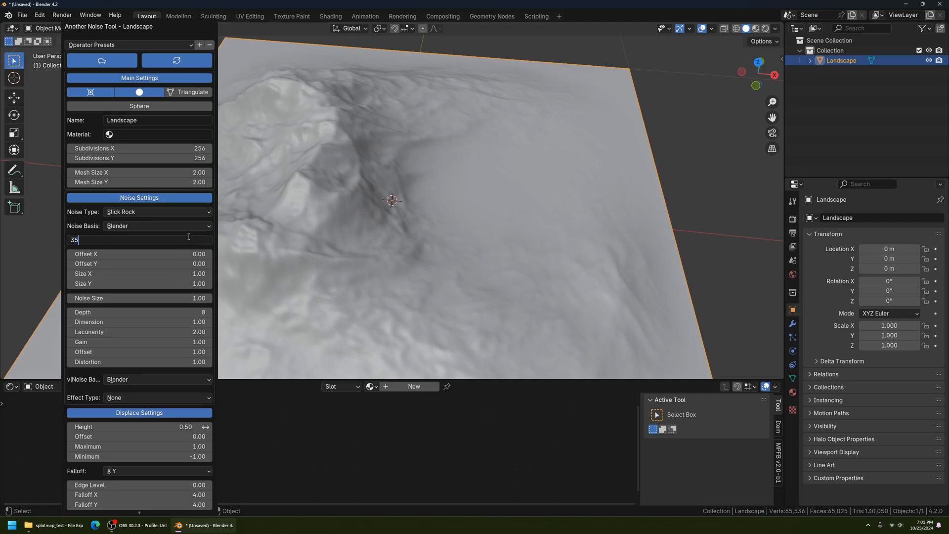
{"action": "type", "text": "707"}
{"action": "key", "text": "Return"}
Examine the landscape from several angles and from directly above, and review its remaining noise and displacement settings.
{"action": "middle_click_drag", "start_coordinate": [414, 226], "coordinate": [411, 265]}
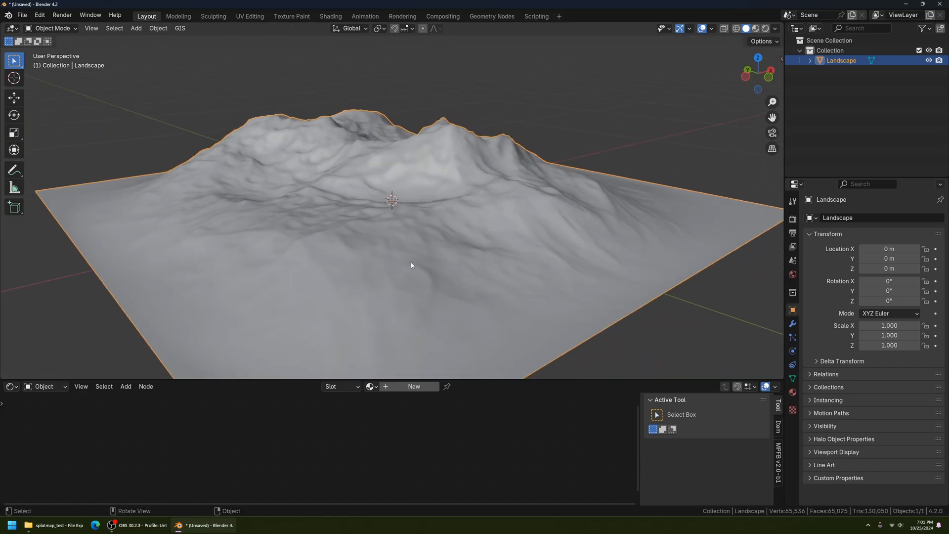
{"action": "middle_click_drag", "start_coordinate": [237, 206], "coordinate": [316, 213]}
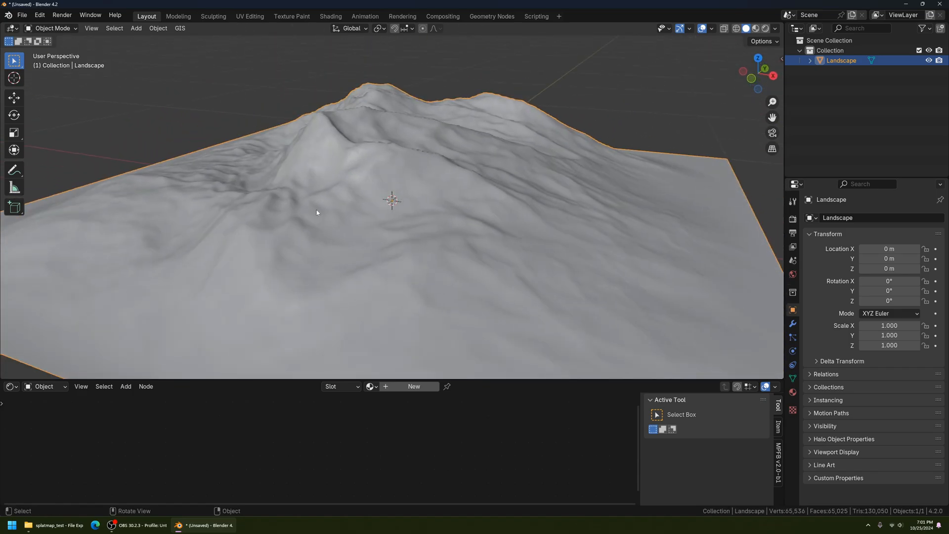
{"action": "middle_click_drag", "start_coordinate": [381, 175], "coordinate": [482, 217]}
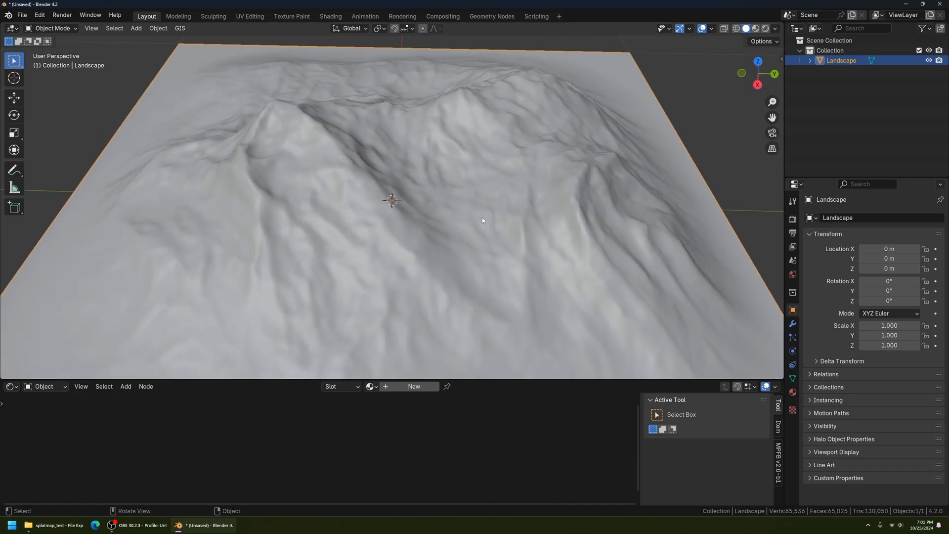
{"action": "scroll", "coordinate": [482, 217], "scroll_direction": "down", "scroll_amount": 5}
{"action": "middle_click_drag", "start_coordinate": [408, 245], "coordinate": [326, 270]}
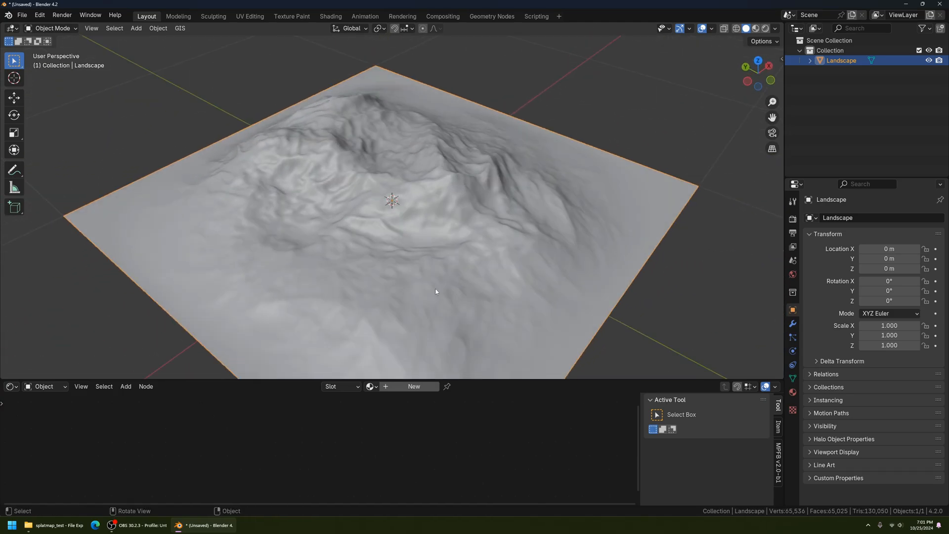
{"action": "middle_click_drag", "start_coordinate": [436, 292], "coordinate": [363, 273]}
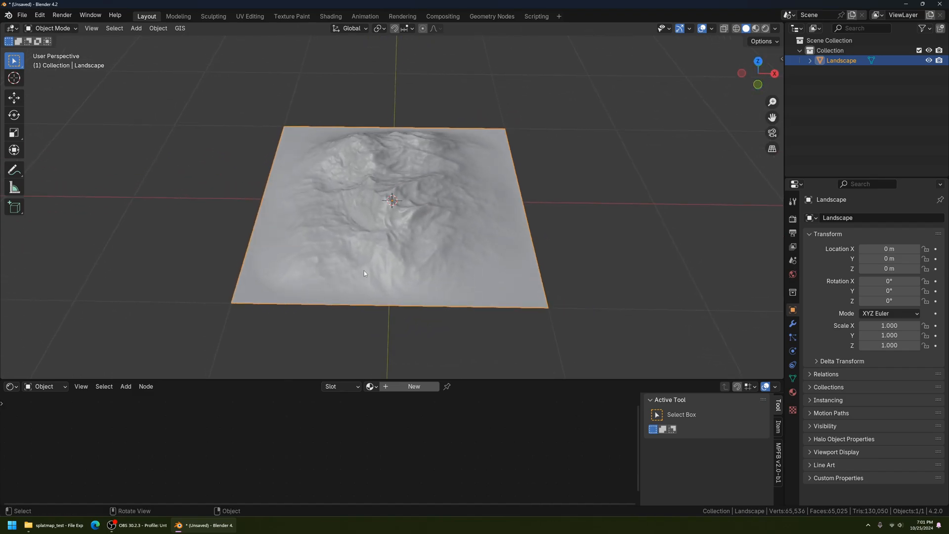
{"action": "middle_click_drag", "start_coordinate": [416, 146], "coordinate": [415, 312]}
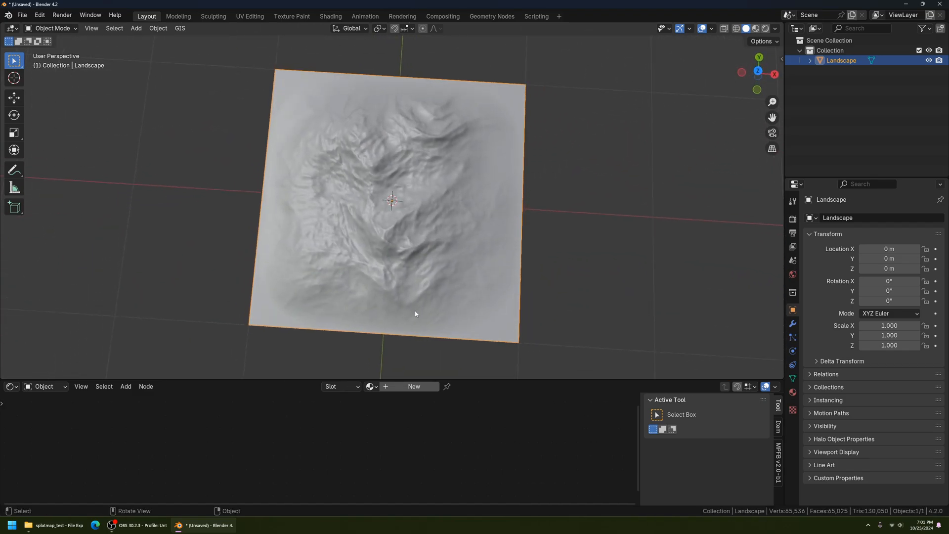
{"action": "key", "text": "KP_7"}
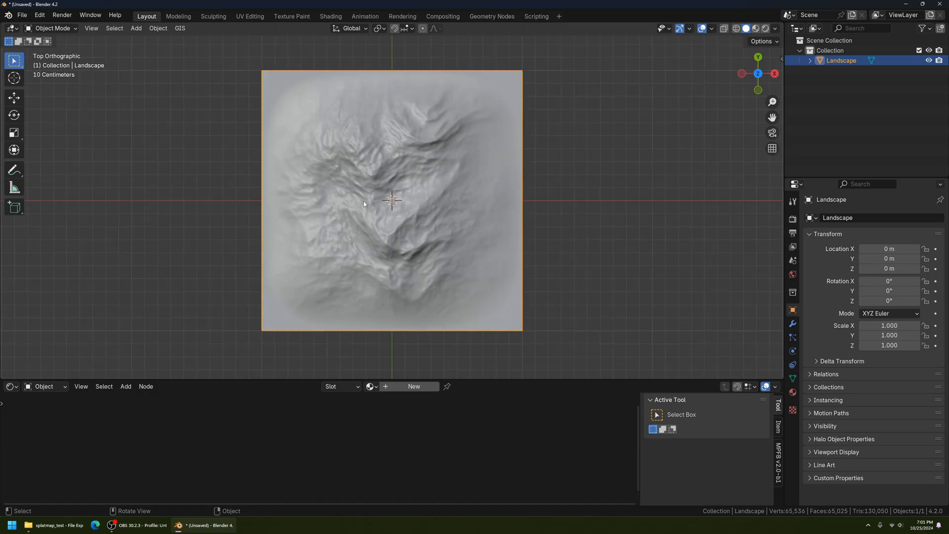
{"action": "key", "text": "F9"}
{"action": "left_click_drag", "start_coordinate": [421, 21], "coordinate": [197, 30]}
{"action": "scroll", "coordinate": [230, 315], "scroll_direction": "down", "scroll_amount": 2}
{"action": "key", "text": "F9"}
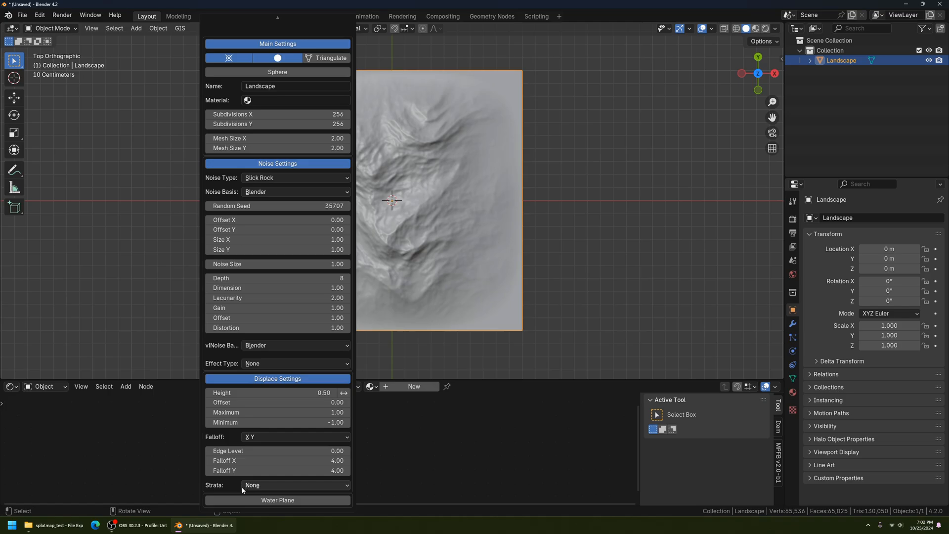
{"action": "scroll", "coordinate": [284, 83], "scroll_direction": "up", "scroll_amount": 3}
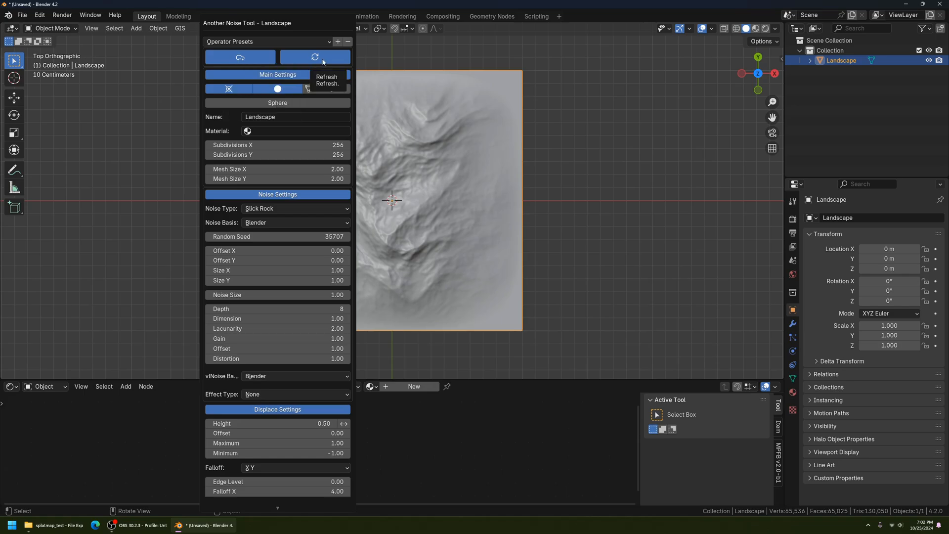
Try the Sphere option on the landscape and switch it back off to restore the flat terrain.
{"action": "left_click", "coordinate": [313, 102]}
{"action": "middle_click_drag", "start_coordinate": [435, 232], "coordinate": [447, 142]}
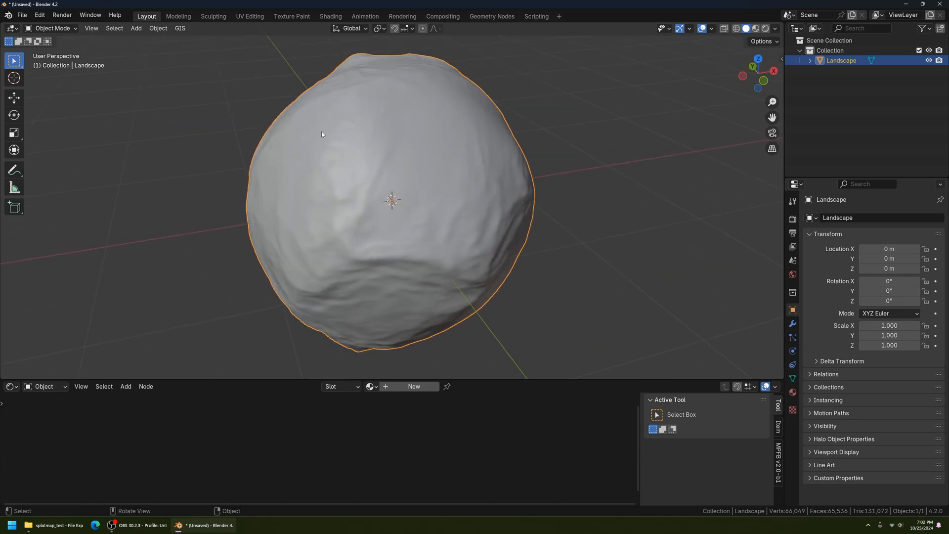
{"action": "key", "text": "F9"}
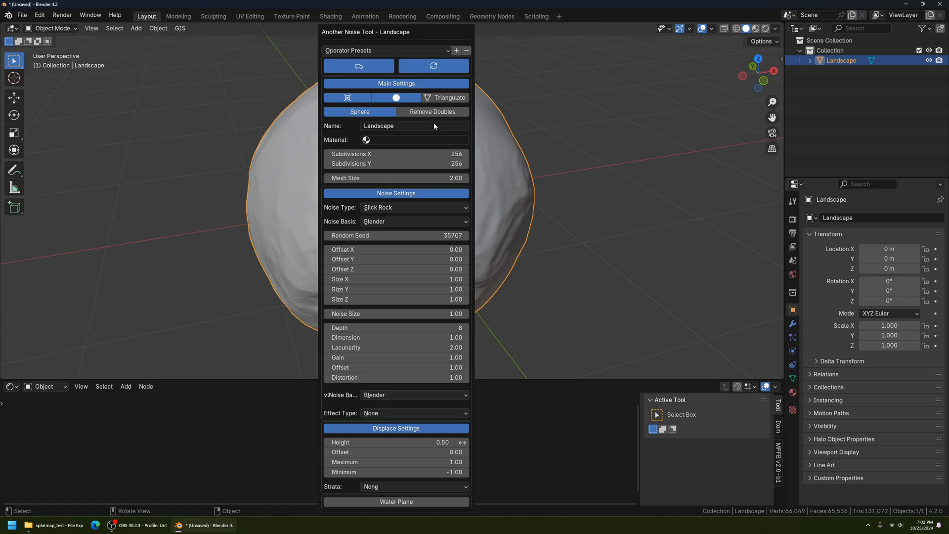
{"action": "left_click", "coordinate": [383, 117]}
{"action": "middle_click_drag", "start_coordinate": [622, 298], "coordinate": [408, 182]}
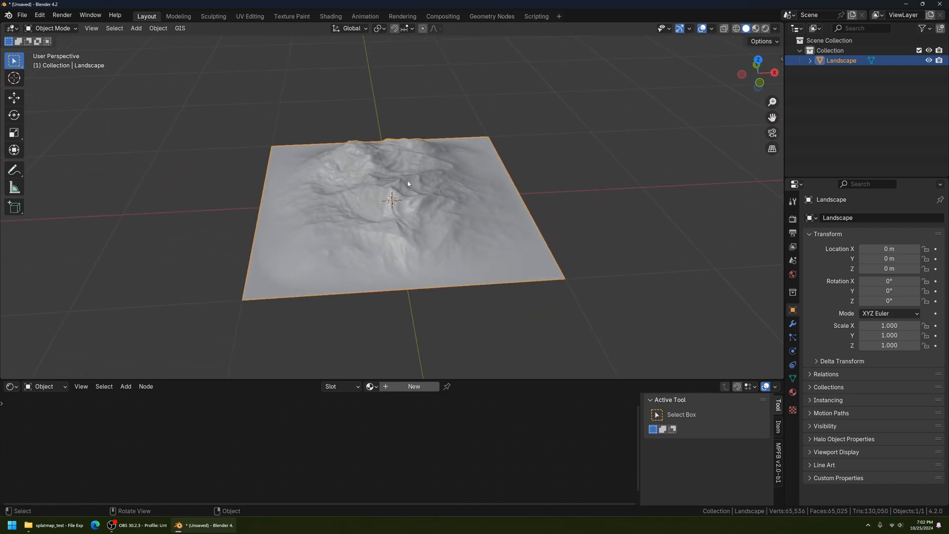
Enlarge the Shader Editor below the 3D viewport and view the landscape up close.
{"action": "middle_click_drag", "start_coordinate": [444, 230], "coordinate": [415, 280]}
{"action": "left_click_drag", "start_coordinate": [305, 378], "coordinate": [311, 335]}
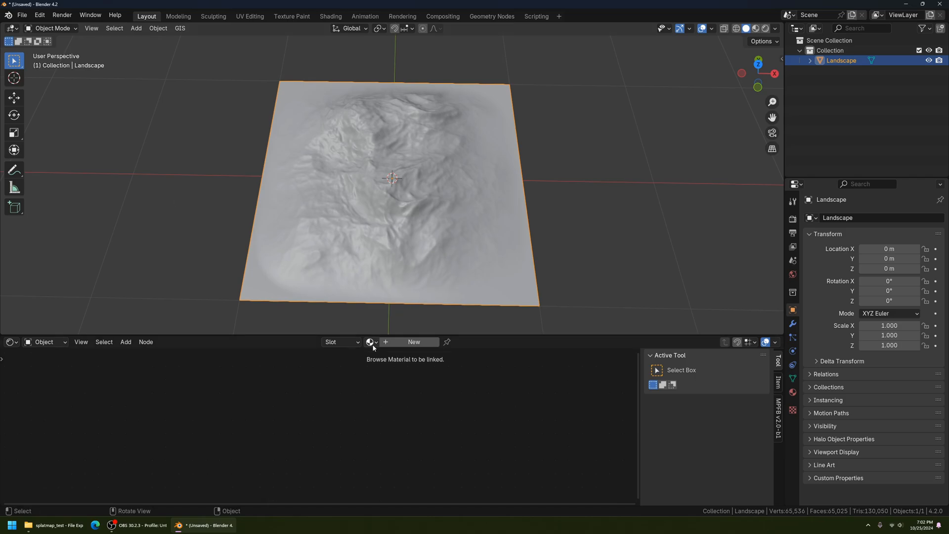
{"action": "scroll", "coordinate": [418, 245], "scroll_direction": "up", "scroll_amount": 5}
{"action": "middle_click_drag", "start_coordinate": [418, 246], "coordinate": [400, 205]}
{"action": "scroll", "coordinate": [338, 127], "scroll_direction": "up", "scroll_amount": 2}
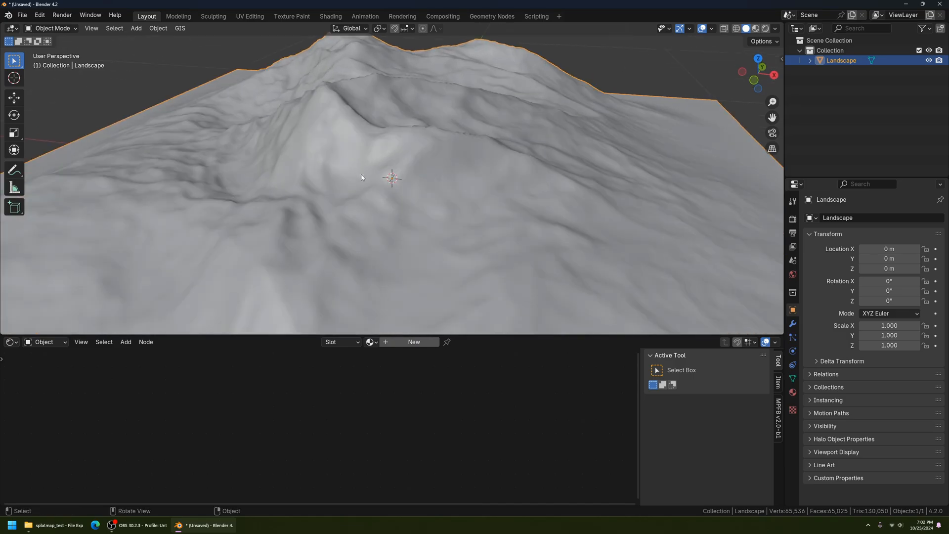
Assign the existing material named Material to the landscape.
{"action": "left_click", "coordinate": [375, 342]}
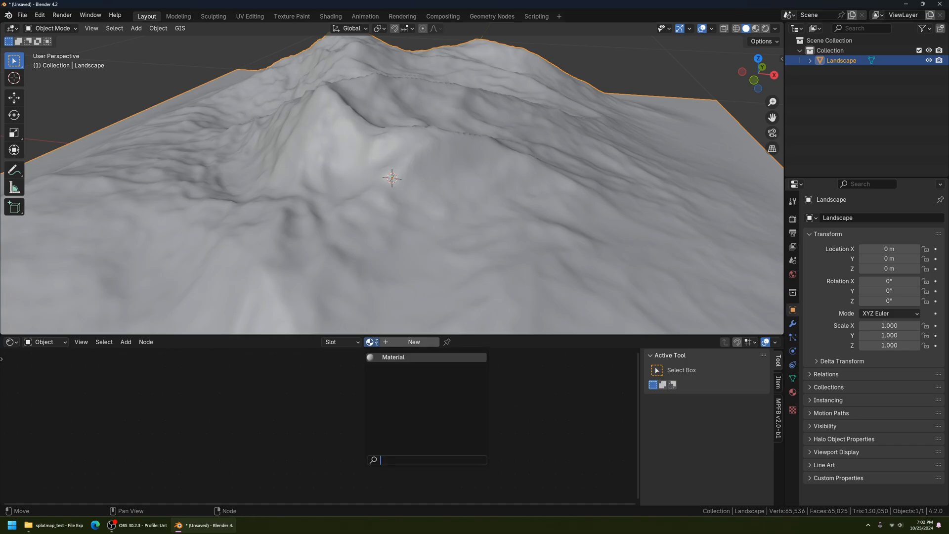
{"action": "left_click", "coordinate": [376, 342]}
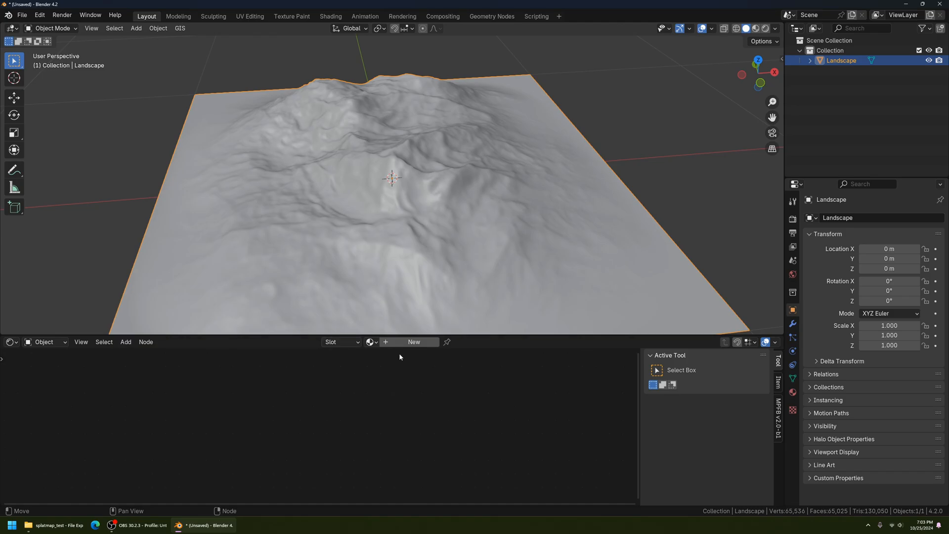
{"action": "left_click", "coordinate": [370, 342]}
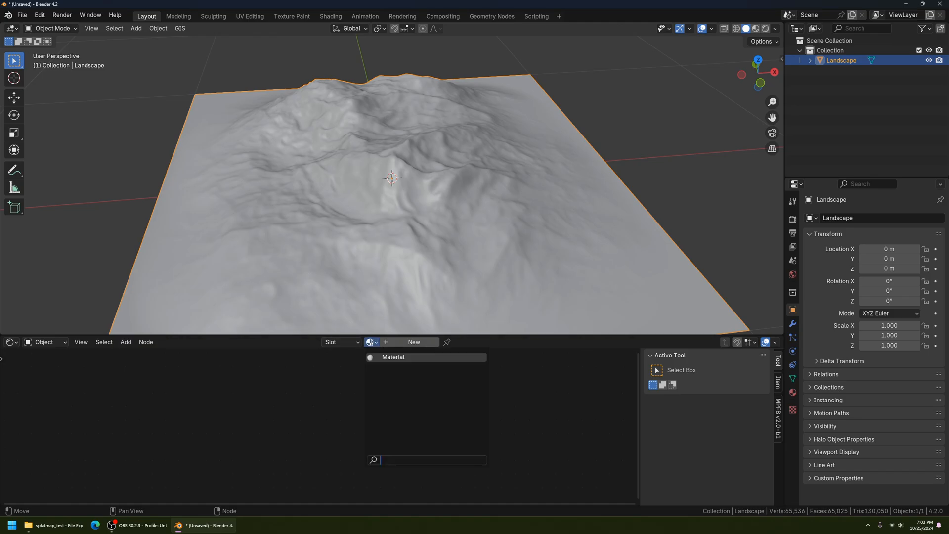
{"action": "left_click", "coordinate": [411, 358]}
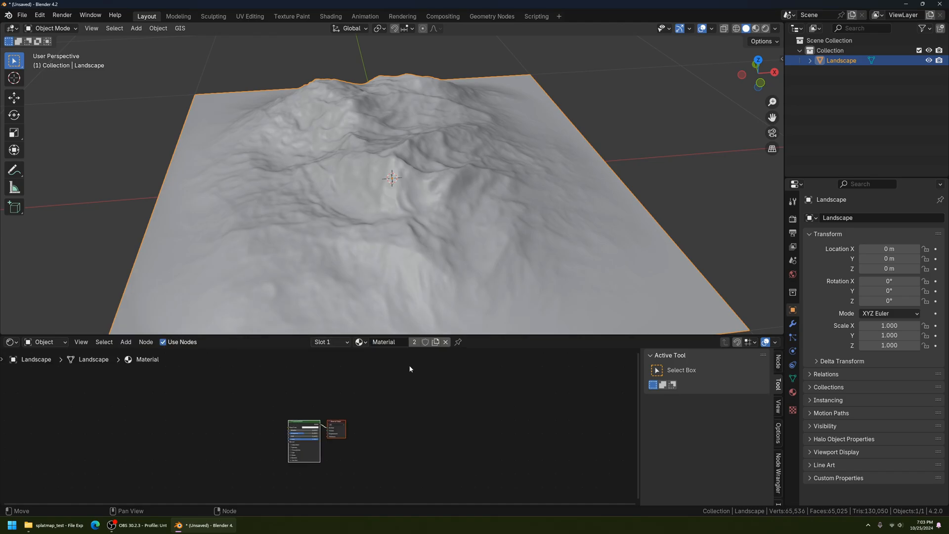
Enable node snapping in the Shader Editor with the landscape material's Principled BSDF and Material Output nodes in view.
{"action": "scroll", "coordinate": [359, 429], "scroll_direction": "up", "scroll_amount": 3}
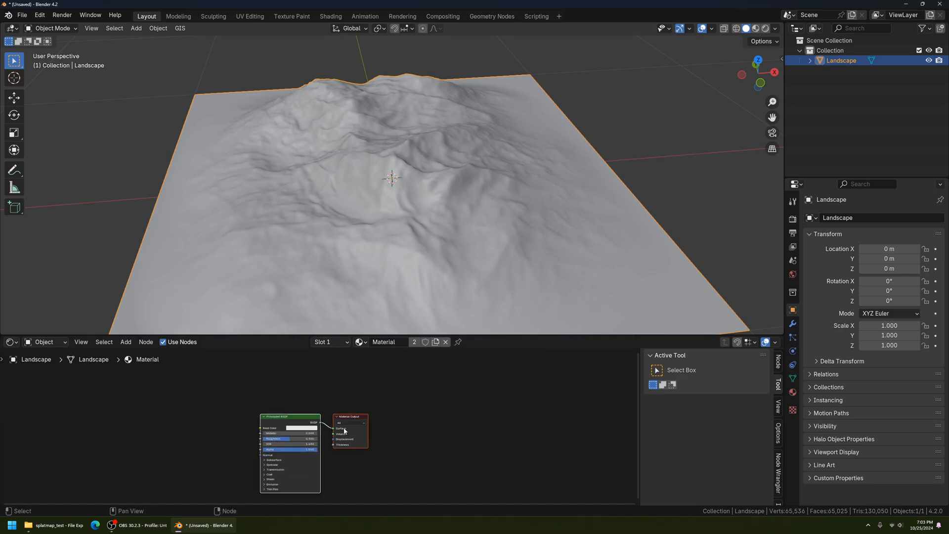
{"action": "scroll", "coordinate": [359, 429], "scroll_direction": "up", "scroll_amount": 4}
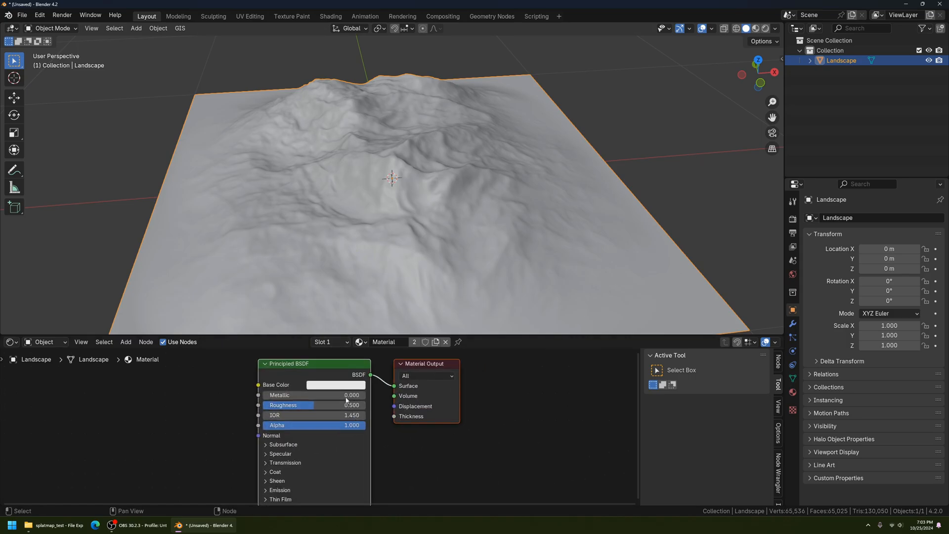
{"action": "left_click", "coordinate": [737, 342]}
{"action": "left_click_drag", "start_coordinate": [327, 365], "coordinate": [345, 365]}
{"action": "middle_click_drag", "start_coordinate": [260, 402], "coordinate": [288, 397]}
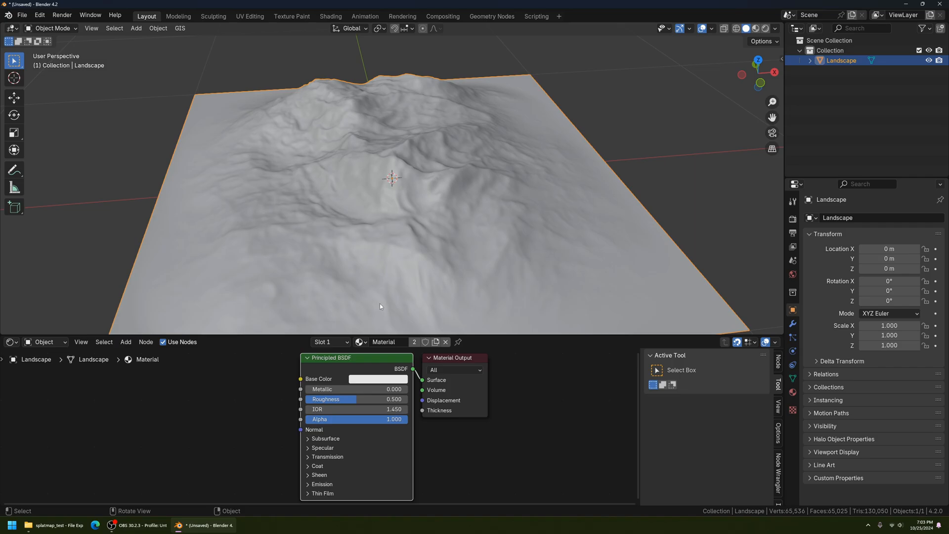
Give the Shader Editor more height below the 3D viewport and examine the landscape from several angles.
{"action": "middle_click_drag", "start_coordinate": [451, 186], "coordinate": [391, 139]}
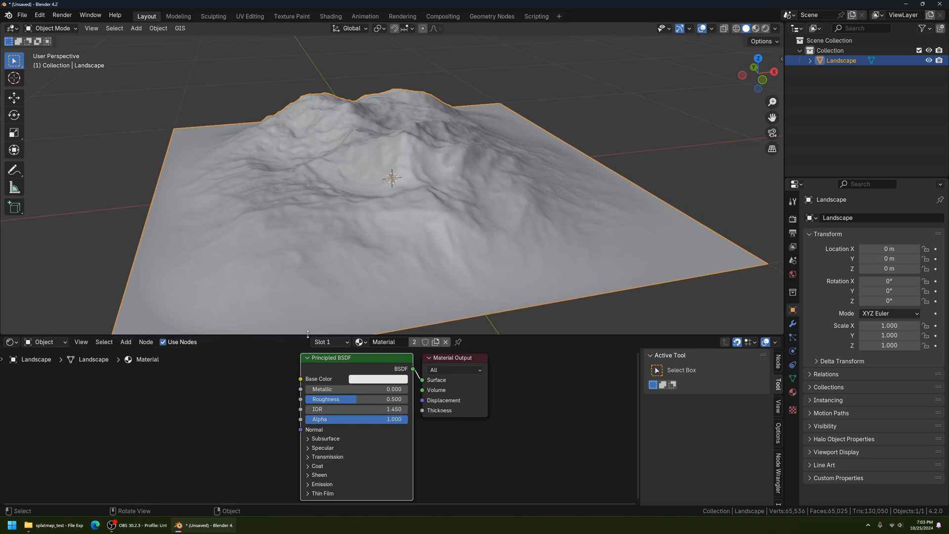
{"action": "left_click_drag", "start_coordinate": [307, 334], "coordinate": [308, 303]}
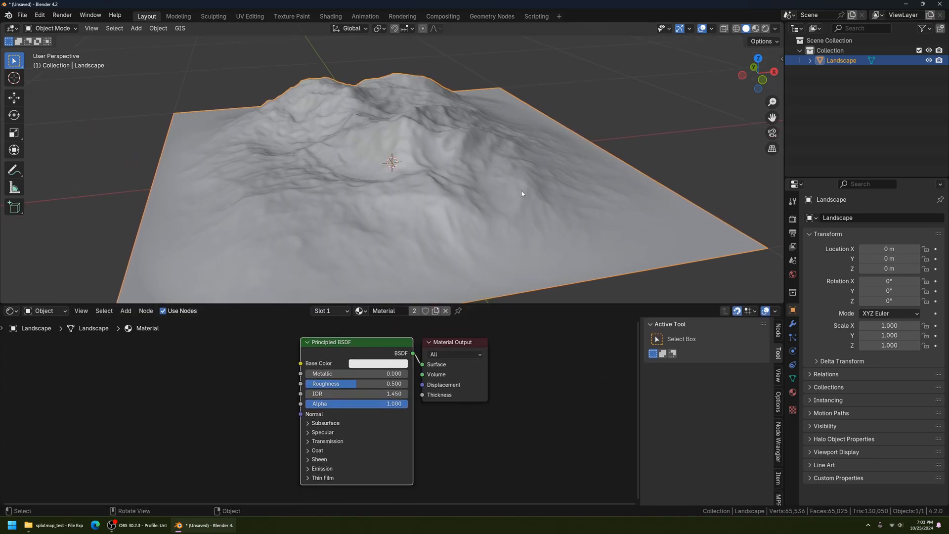
{"action": "middle_click_drag", "start_coordinate": [521, 193], "coordinate": [497, 211]}
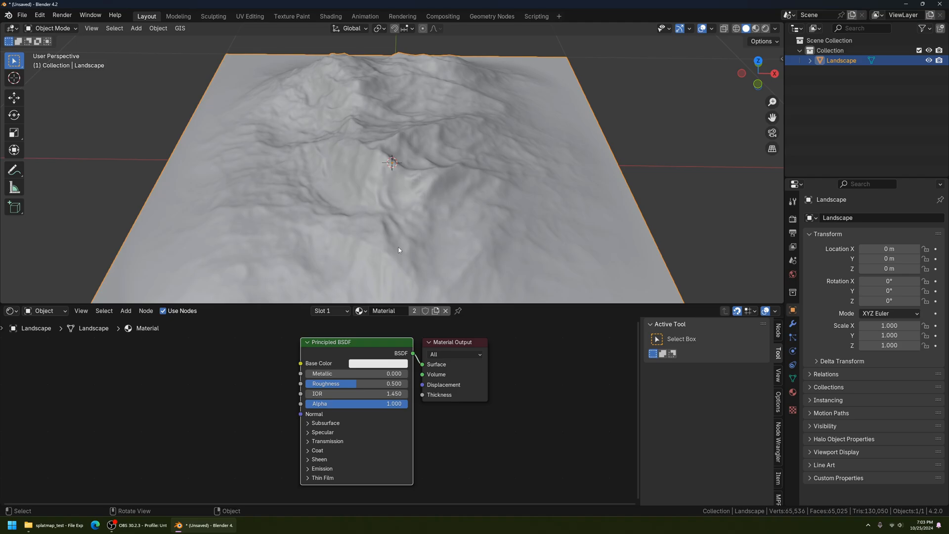
{"action": "middle_click_drag", "start_coordinate": [399, 249], "coordinate": [366, 179]}
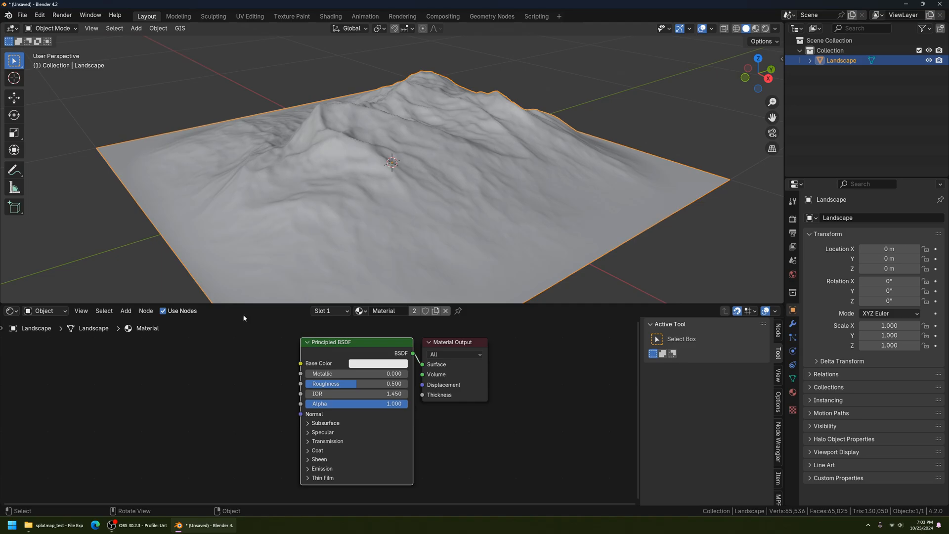
View the splatmap_test_rgba image from the splatmap_test folder, return to Blender, and compare it with the landscape's flat and steep areas.
{"action": "left_click", "coordinate": [56, 525]}
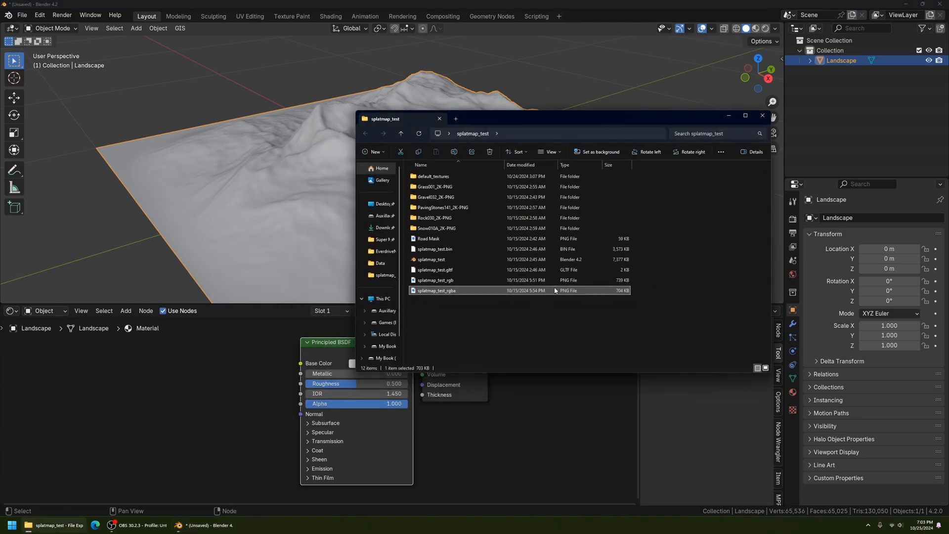
{"action": "double_click", "coordinate": [460, 290]}
{"action": "left_click_drag", "start_coordinate": [444, 48], "coordinate": [546, 53]}
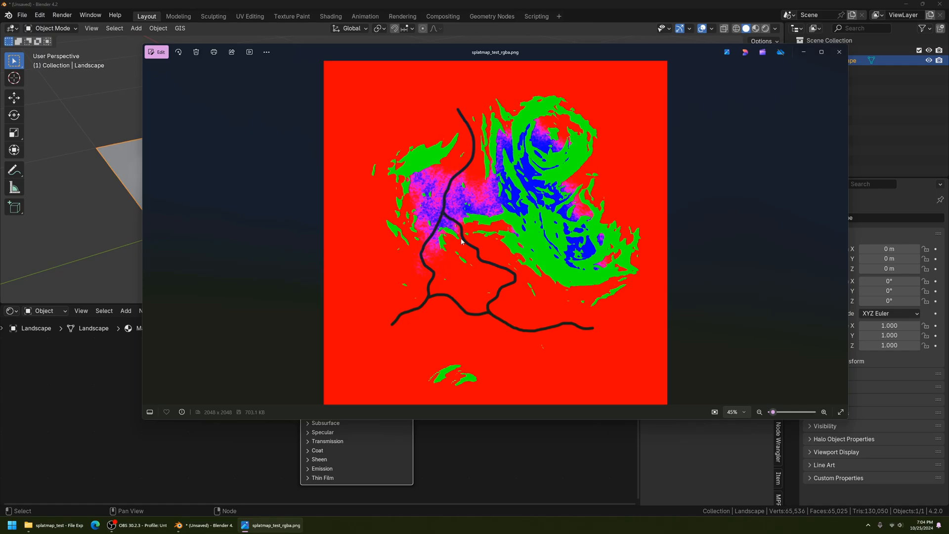
{"action": "left_click", "coordinate": [594, 9]}
{"action": "middle_click_drag", "start_coordinate": [427, 194], "coordinate": [471, 201]}
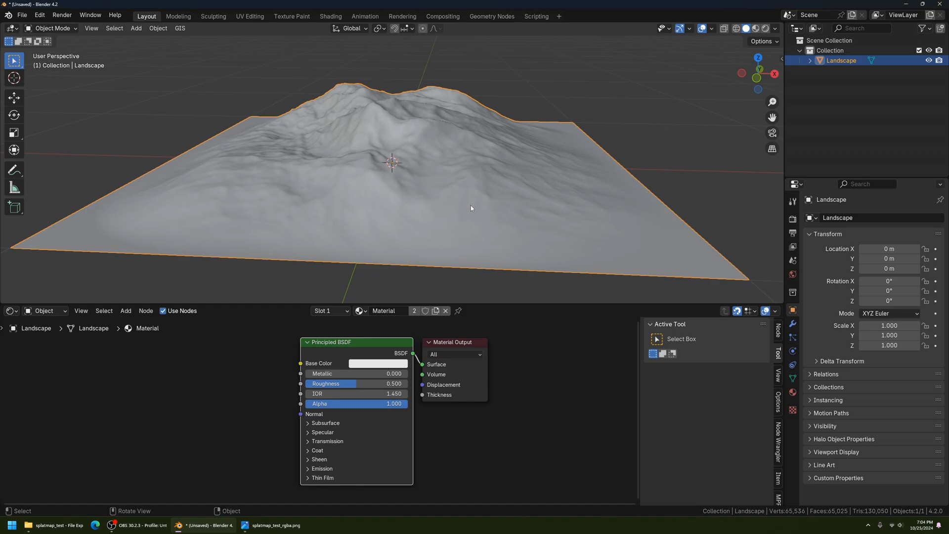
{"action": "middle_click_drag", "start_coordinate": [470, 206], "coordinate": [426, 188]}
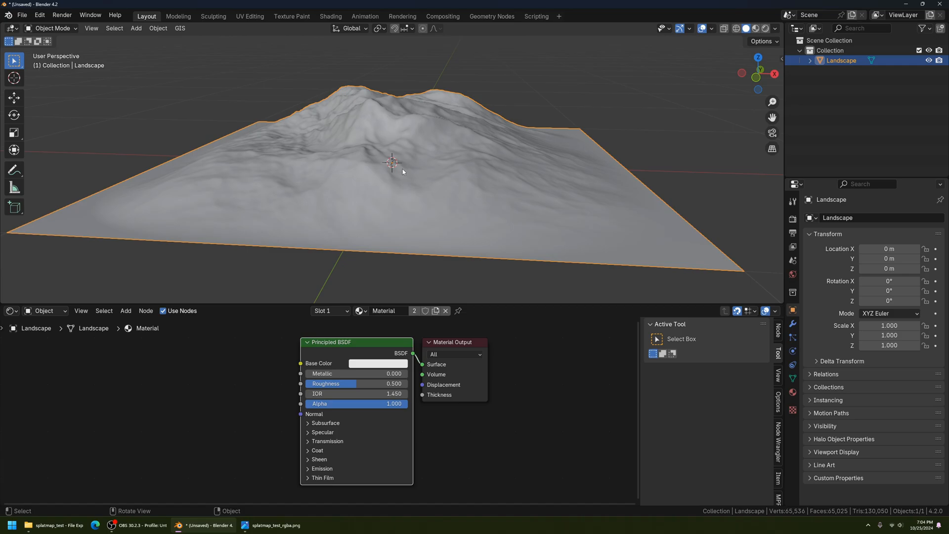
{"action": "middle_click_drag", "start_coordinate": [393, 186], "coordinate": [341, 215]}
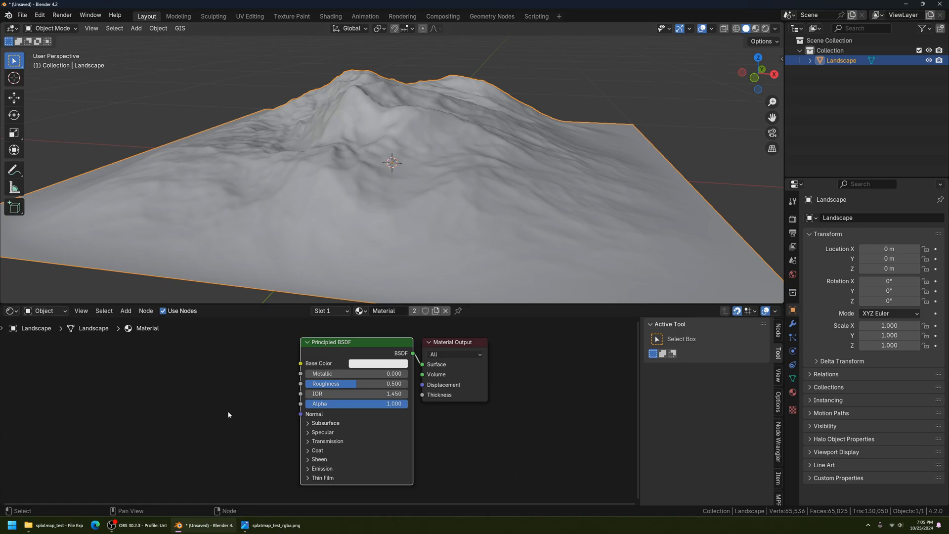
Add a Mix Color node in front of the Principled BSDF node in the landscape's material.
{"action": "middle_click_drag", "start_coordinate": [229, 409], "coordinate": [318, 408]}
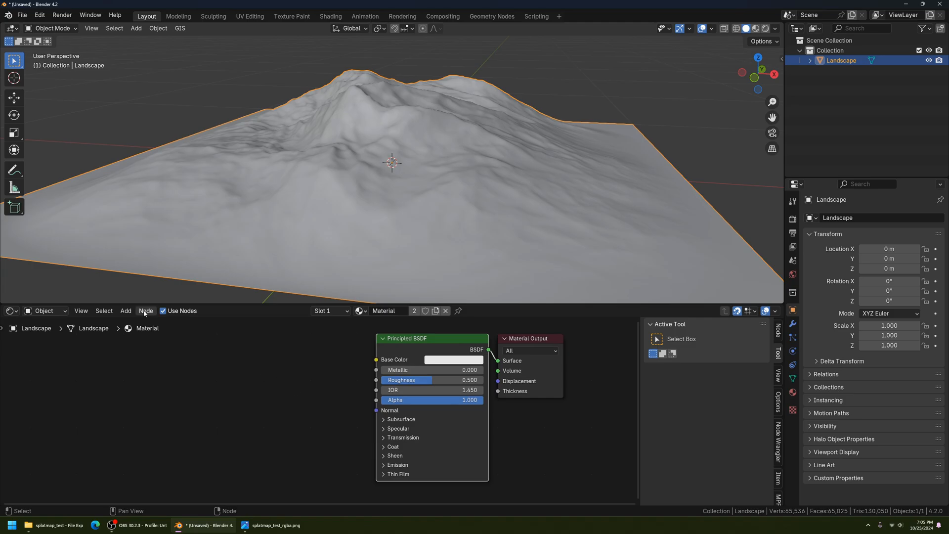
{"action": "left_click", "coordinate": [125, 311]}
{"action": "mouse_move", "coordinate": [142, 345]}
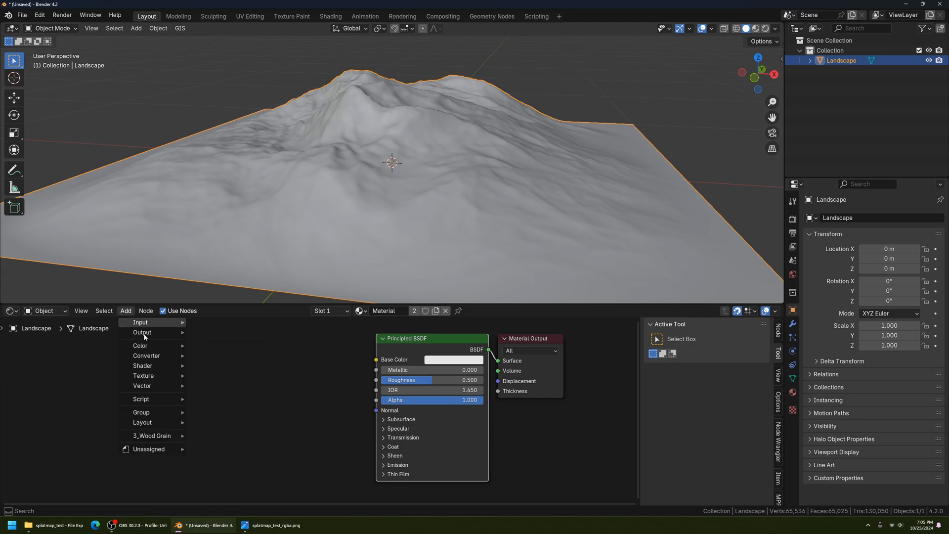
{"action": "left_click", "coordinate": [218, 396]}
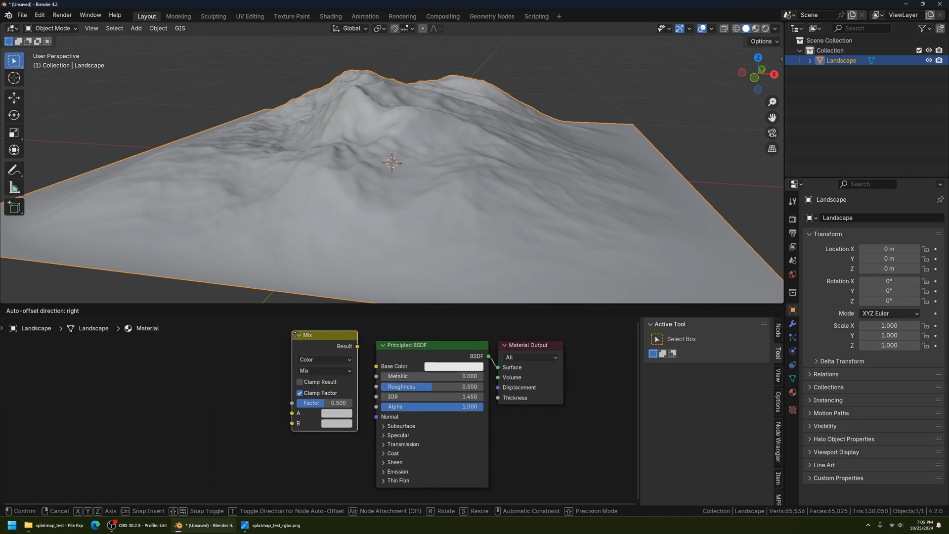
{"action": "left_click", "coordinate": [305, 349]}
{"action": "scroll", "coordinate": [307, 428], "scroll_direction": "up", "scroll_amount": 2}
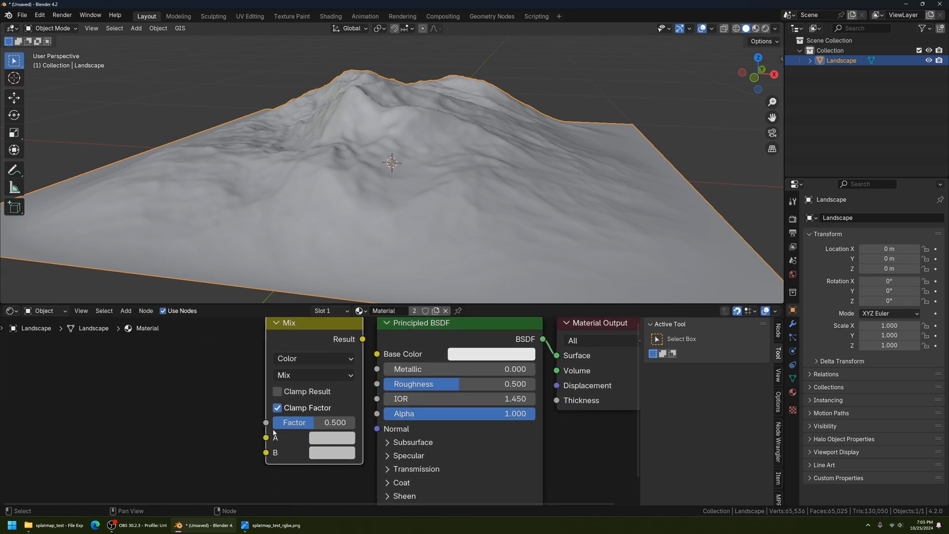
Set the Mix node's A color to pure red, RGB 1, 0, 0.
{"action": "left_click_drag", "start_coordinate": [306, 428], "coordinate": [318, 437]}
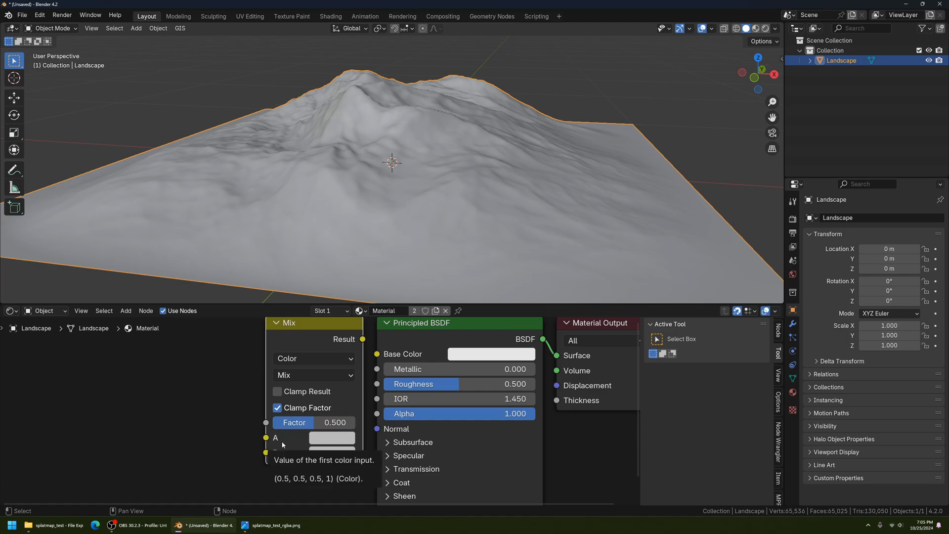
{"action": "left_click", "coordinate": [331, 438]}
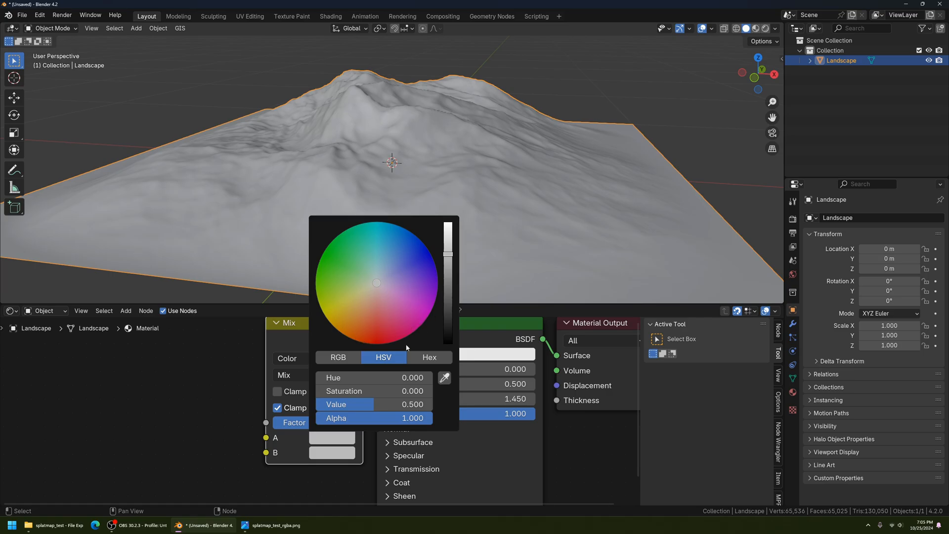
{"action": "left_click", "coordinate": [348, 360]}
{"action": "left_click_drag", "start_coordinate": [363, 380], "coordinate": [316, 391]}
{"action": "left_click_drag", "start_coordinate": [376, 404], "coordinate": [315, 405]}
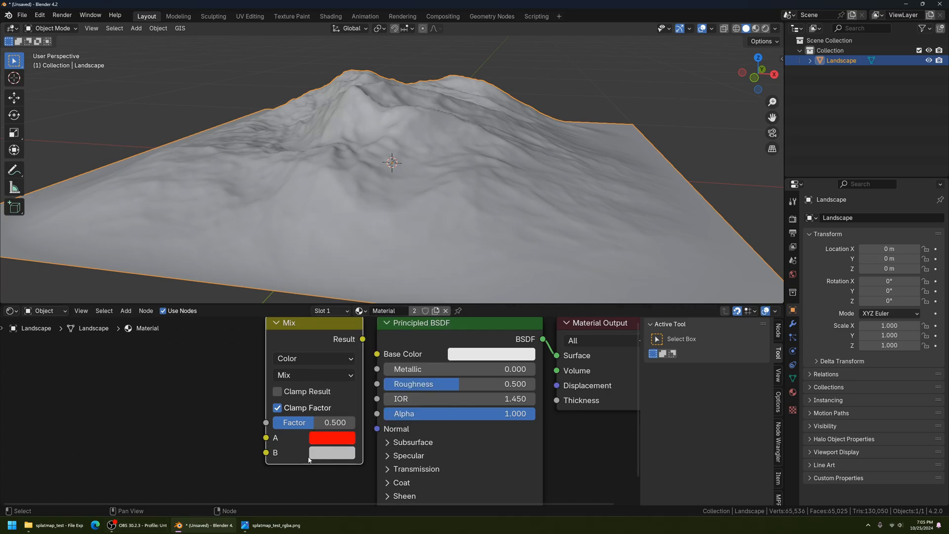
Set the Mix node's B color to pure green, RGB 0, 1, 0, and recheck the RGB values of both colors.
{"action": "left_click", "coordinate": [330, 457]}
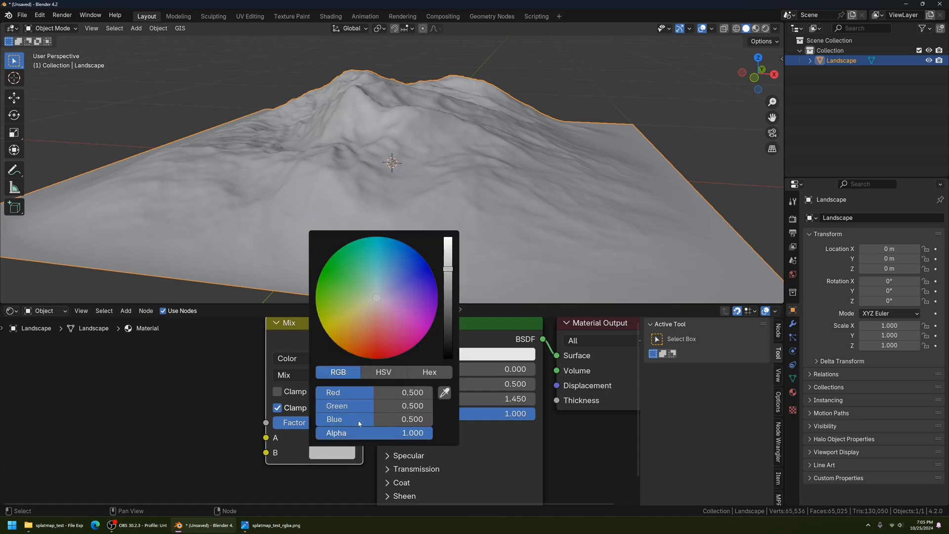
{"action": "left_click_drag", "start_coordinate": [376, 392], "coordinate": [316, 392]}
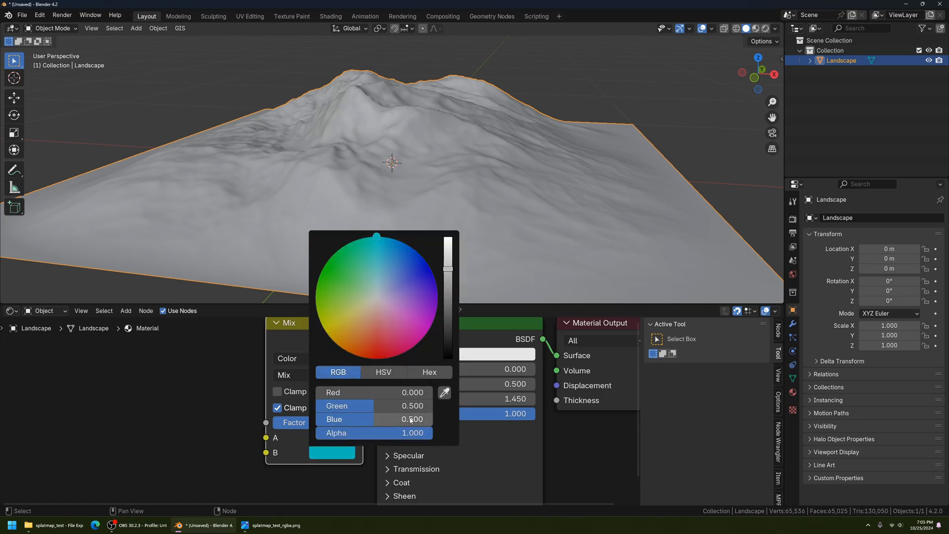
{"action": "mouse_move", "coordinate": [375, 419]}
{"action": "left_mouse_down"}
{"action": "mouse_move", "coordinate": [316, 419]}
{"action": "mouse_move", "coordinate": [387, 405]}
{"action": "left_mouse_up"}
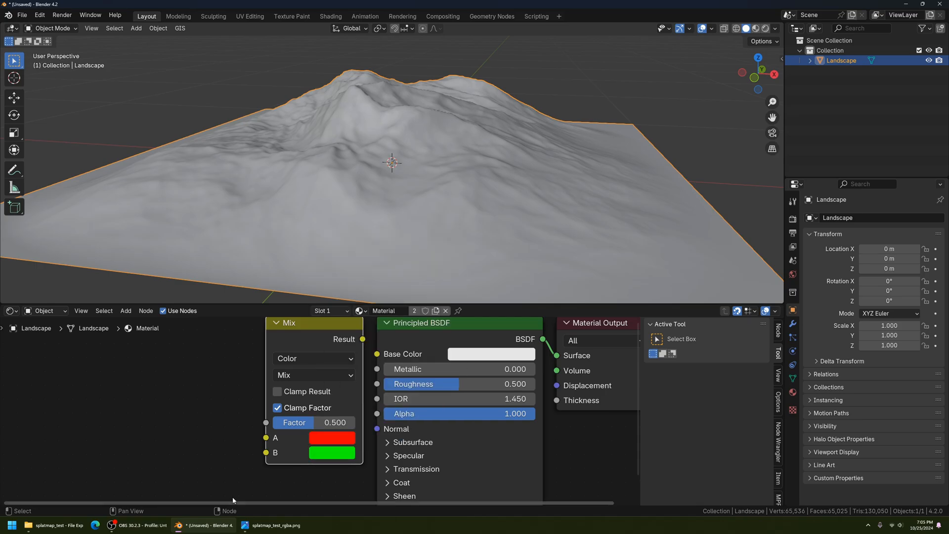
{"action": "left_click", "coordinate": [343, 435]}
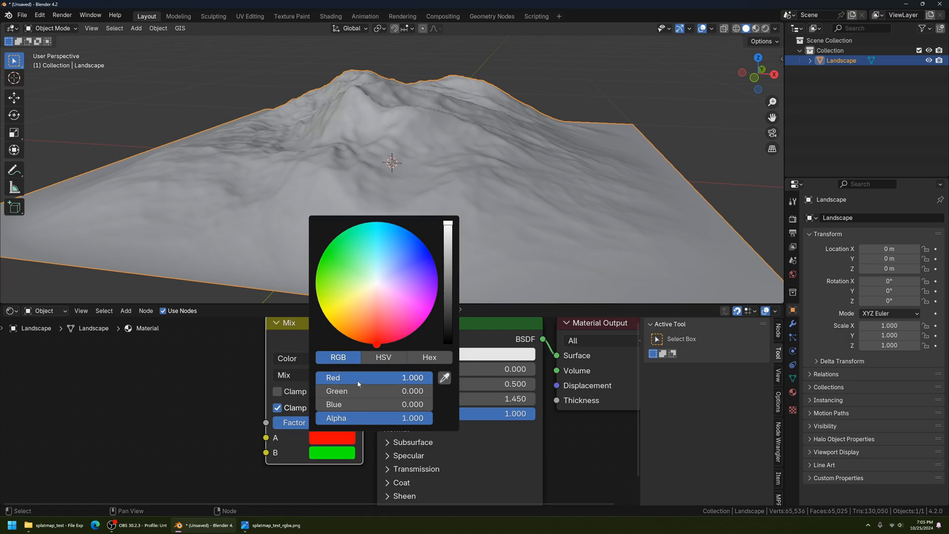
{"action": "left_click", "coordinate": [341, 451]}
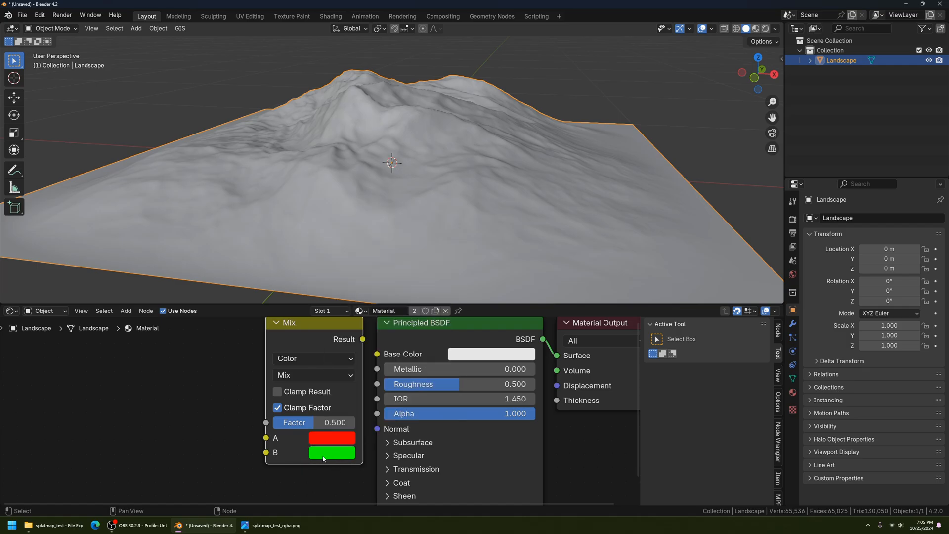
{"action": "left_click", "coordinate": [341, 454]}
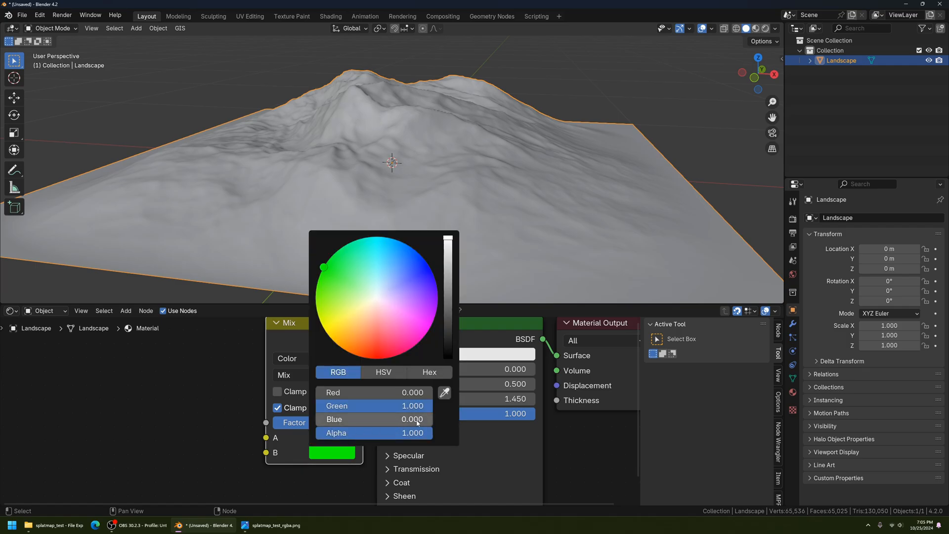
{"action": "left_click", "coordinate": [345, 453]}
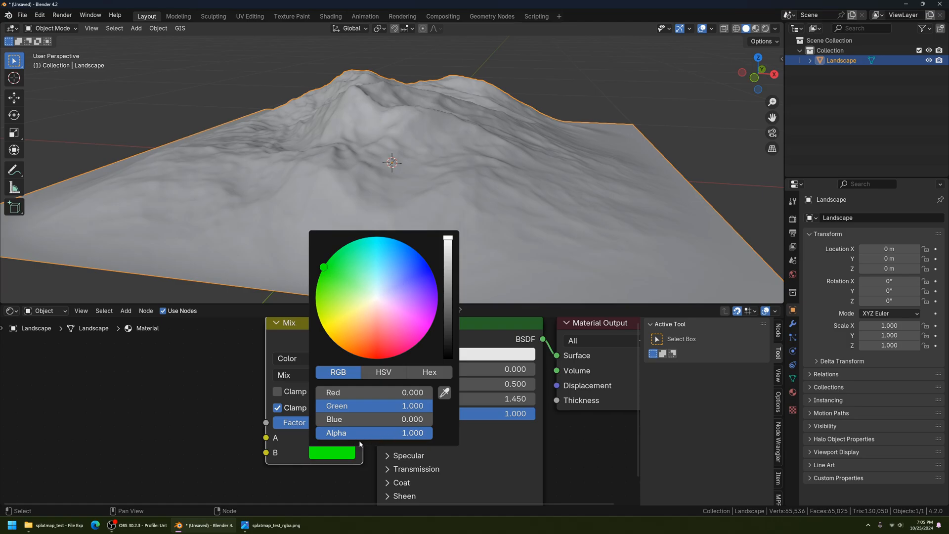
Connect the Mix node's Result output to the Base Color input of the Principled BSDF.
{"action": "scroll", "coordinate": [365, 419], "scroll_direction": "down", "scroll_amount": 3}
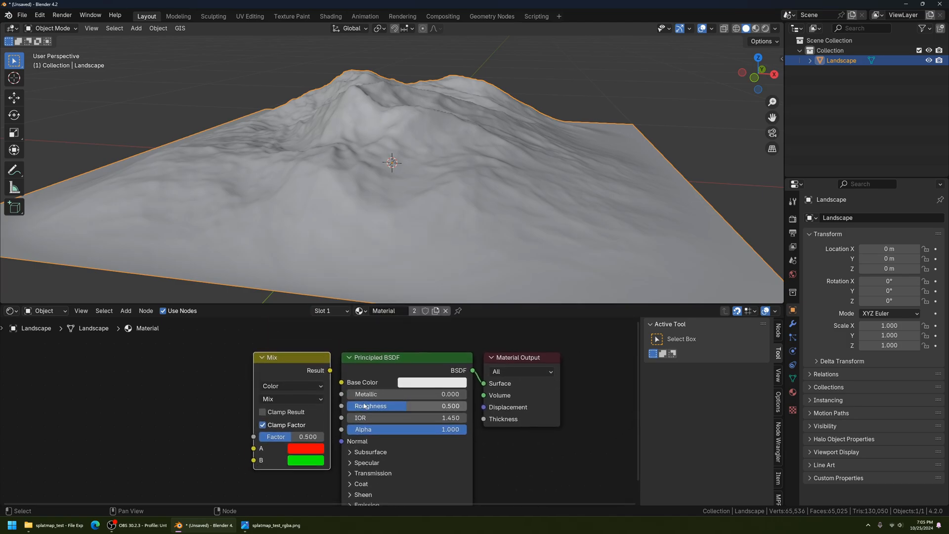
{"action": "scroll", "coordinate": [321, 405], "scroll_direction": "up", "scroll_amount": 1}
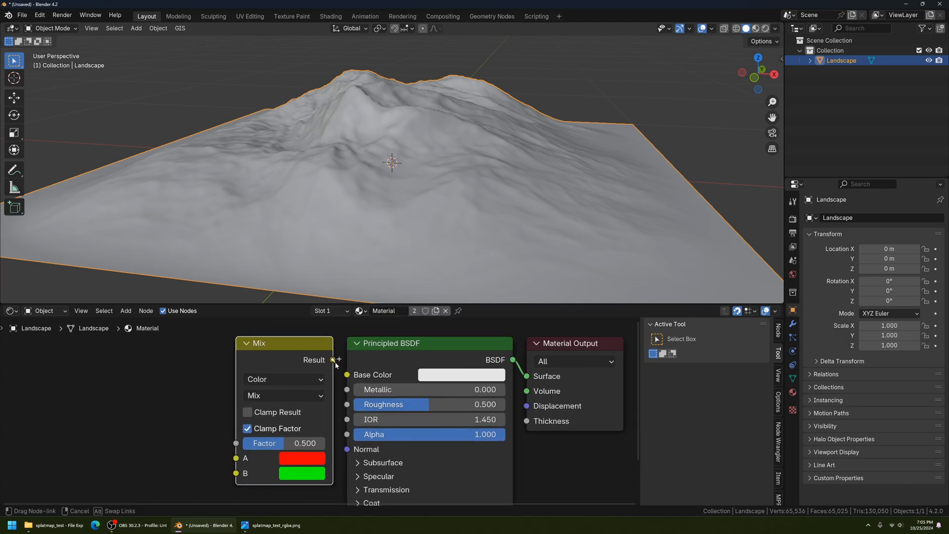
{"action": "left_click_drag", "start_coordinate": [332, 359], "coordinate": [347, 376]}
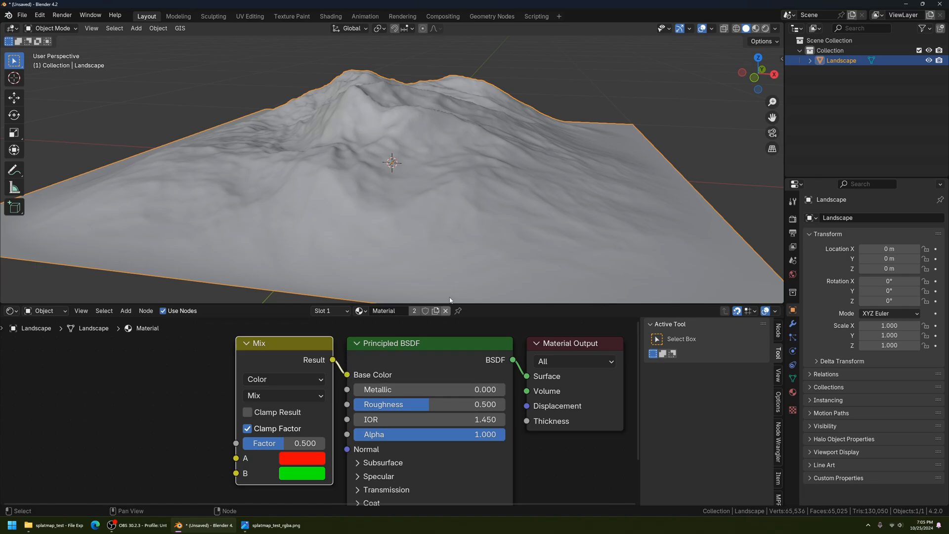
Switch the 3D viewport to Material Preview shading and inspect the mixed color across the landscape.
{"action": "scroll", "coordinate": [452, 174], "scroll_direction": "down", "scroll_amount": 2}
{"action": "middle_click_drag", "start_coordinate": [453, 174], "coordinate": [522, 150]}
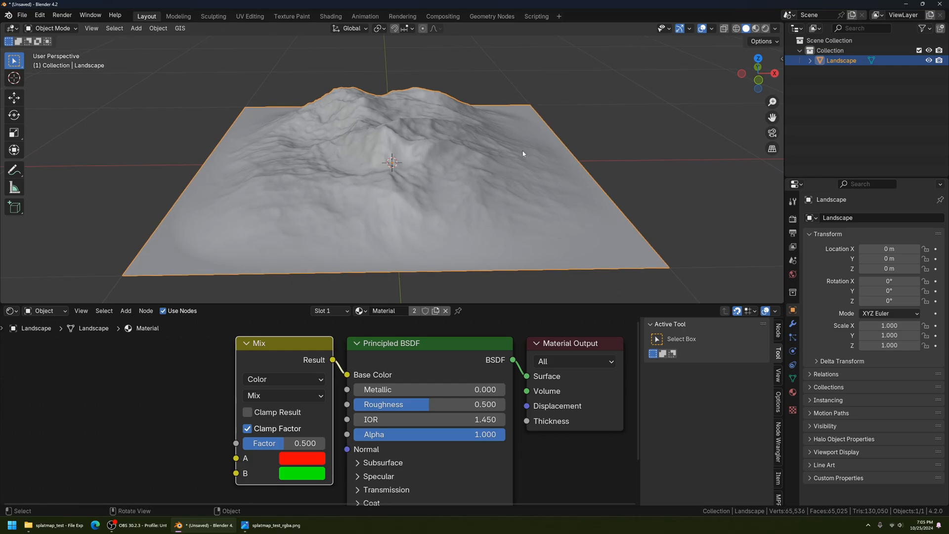
{"action": "left_click", "coordinate": [757, 31]}
{"action": "middle_click_drag", "start_coordinate": [417, 165], "coordinate": [449, 171]}
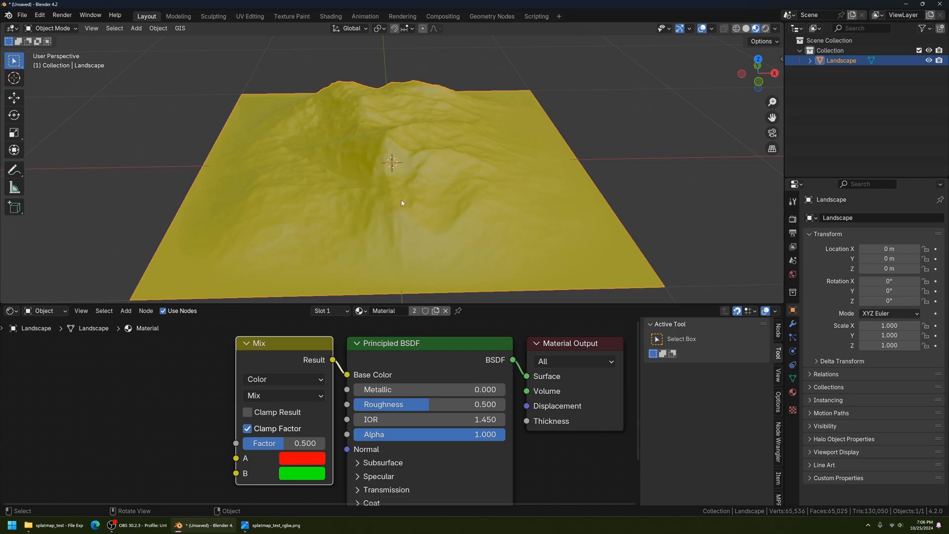
{"action": "middle_click_drag", "start_coordinate": [388, 218], "coordinate": [321, 173]}
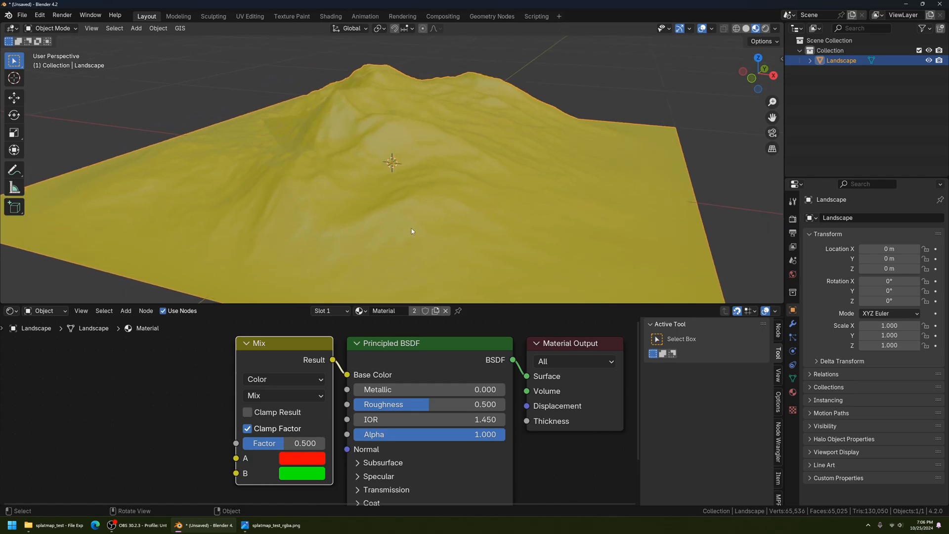
{"action": "middle_click_drag", "start_coordinate": [412, 231], "coordinate": [438, 231]}
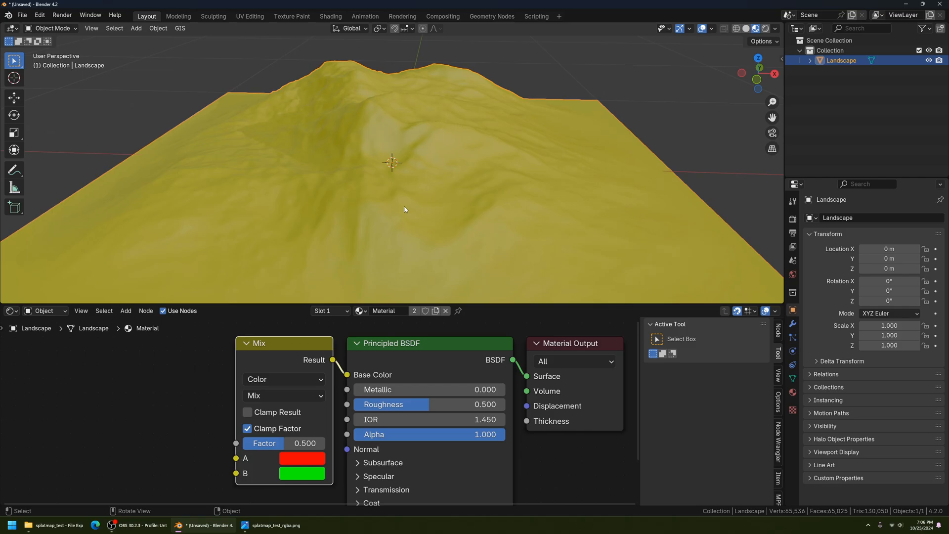
Enter Edit Mode on the landscape, switch to face selection, and select a single face on the mountain slope, framed up close.
{"action": "left_click", "coordinate": [73, 28]}
{"action": "left_click", "coordinate": [59, 51]}
{"action": "scroll", "coordinate": [426, 199], "scroll_direction": "up", "scroll_amount": 2}
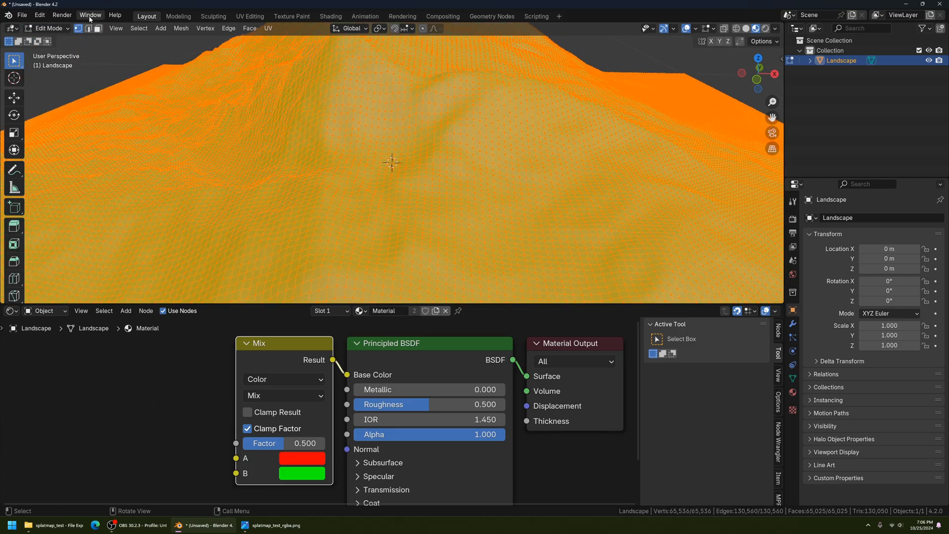
{"action": "key", "text": "3"}
{"action": "left_click", "coordinate": [371, 113]}
{"action": "middle_click_drag", "start_coordinate": [371, 113], "coordinate": [255, 154]}
{"action": "key", "text": "KP_Decimal"}
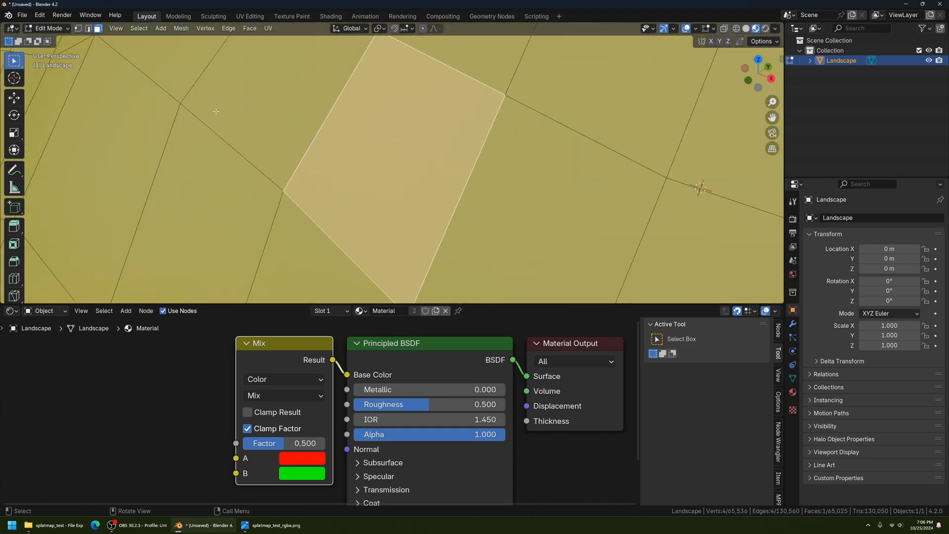
Turn on the face normals display in the mesh edit mode overlays for the landscape.
{"action": "scroll", "coordinate": [391, 183], "scroll_direction": "down", "scroll_amount": 7}
{"action": "mouse_move", "coordinate": [402, 191]}
{"action": "middle_mouse_down"}
{"action": "mouse_move", "coordinate": [352, 161]}
{"action": "mouse_move", "coordinate": [401, 184]}
{"action": "middle_mouse_up"}
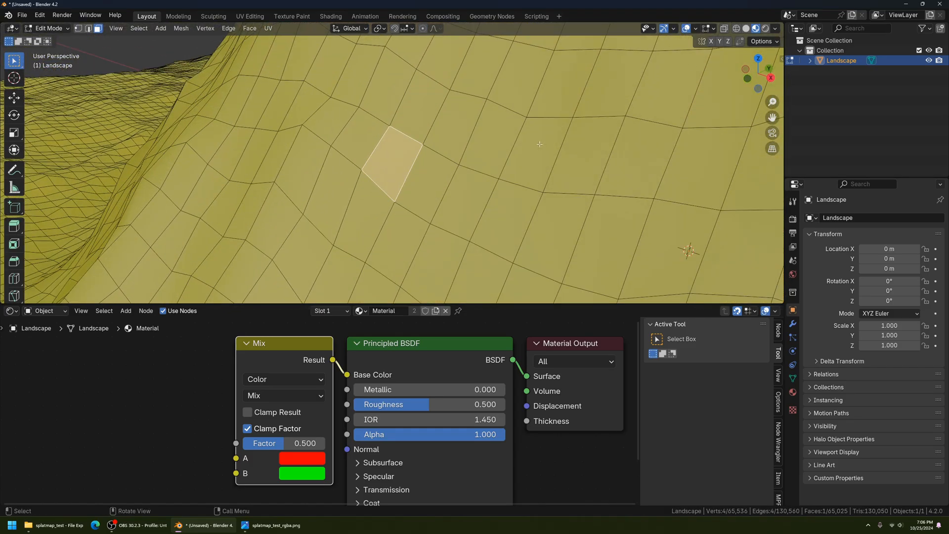
{"action": "left_click", "coordinate": [696, 30]}
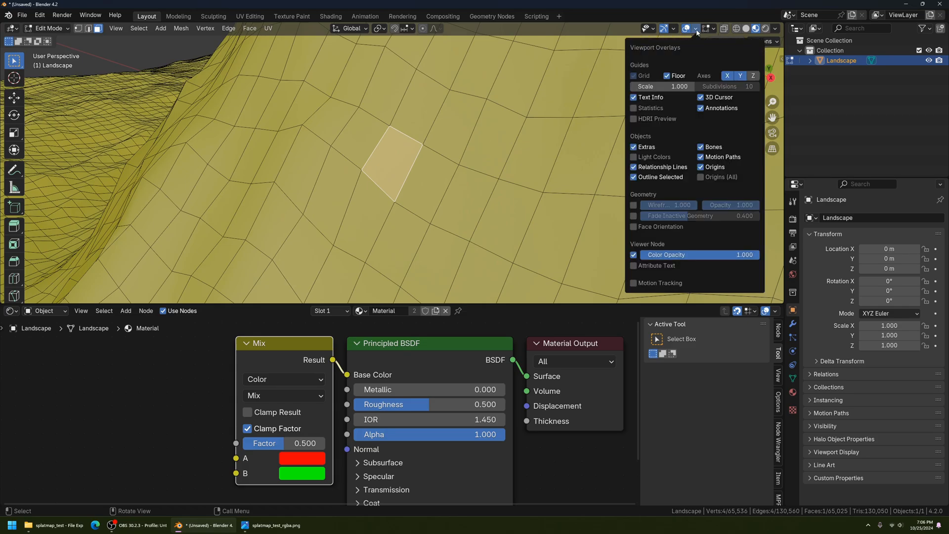
{"action": "left_click", "coordinate": [707, 30]}
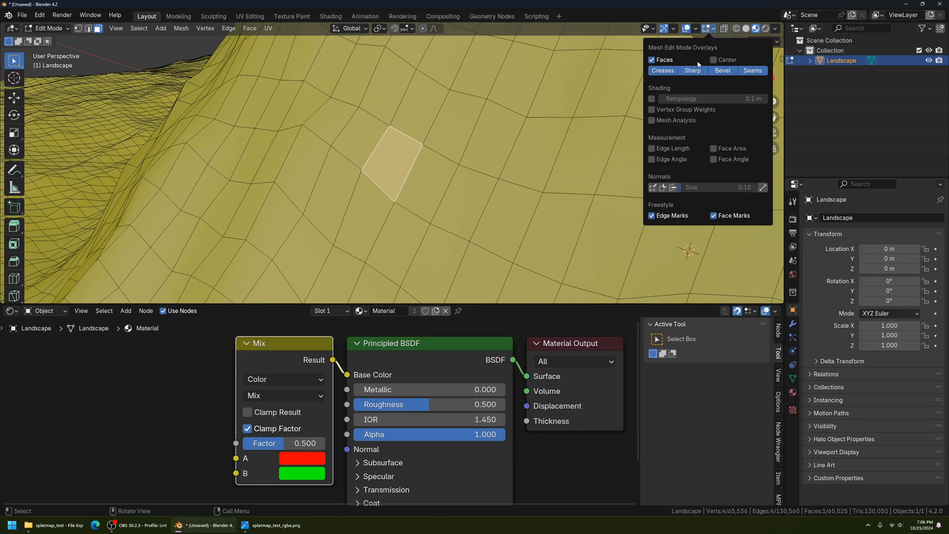
{"action": "left_click", "coordinate": [673, 187]}
{"action": "middle_click_drag", "start_coordinate": [682, 248], "coordinate": [392, 206]}
{"action": "key", "text": "KP_Decimal"}
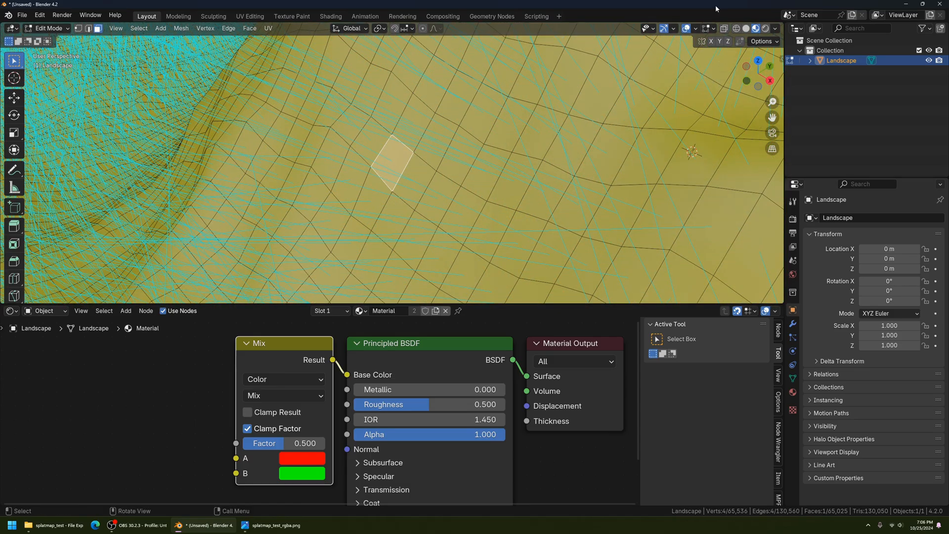
Set the display size of the face normals to 0.01.
{"action": "left_click", "coordinate": [712, 29]}
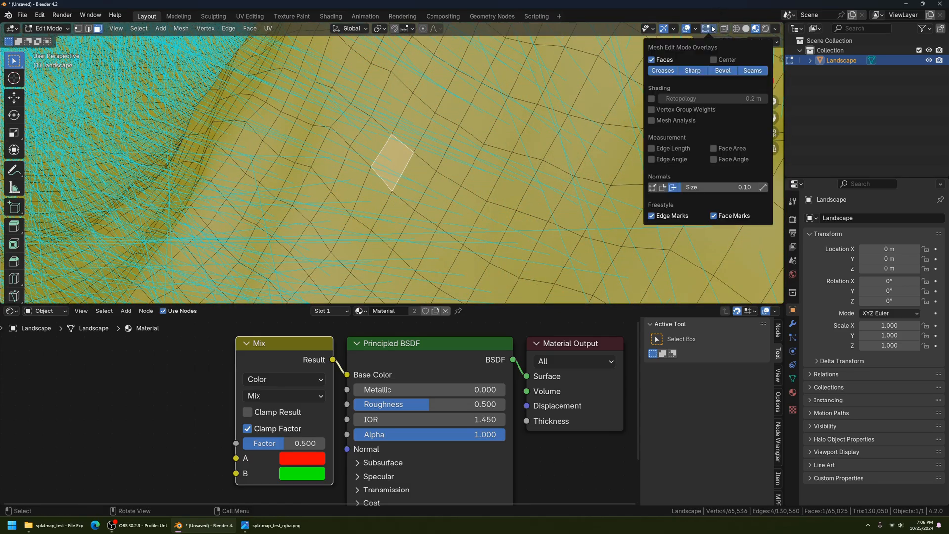
{"action": "left_click", "coordinate": [727, 187]}
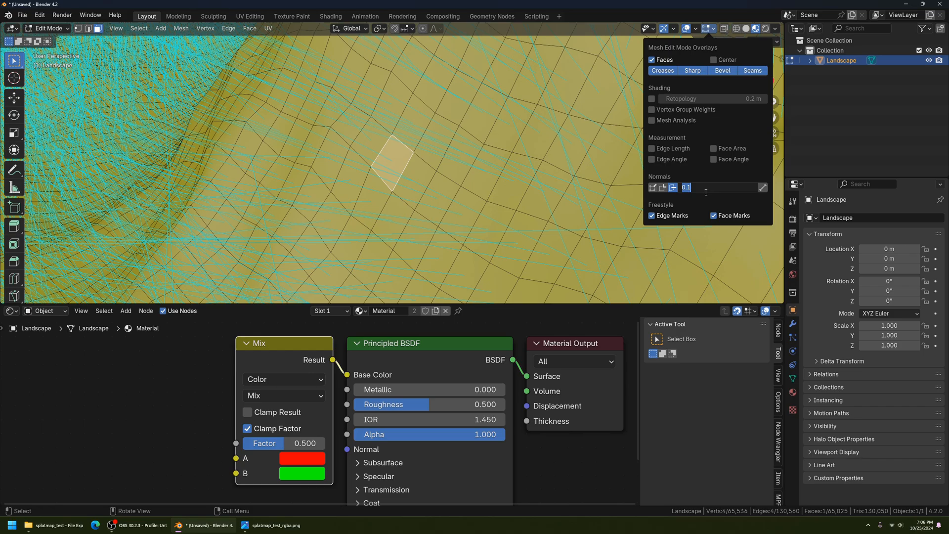
{"action": "type", "text": "0."}
{"action": "type", "text": "02"}
{"action": "key", "text": "Return"}
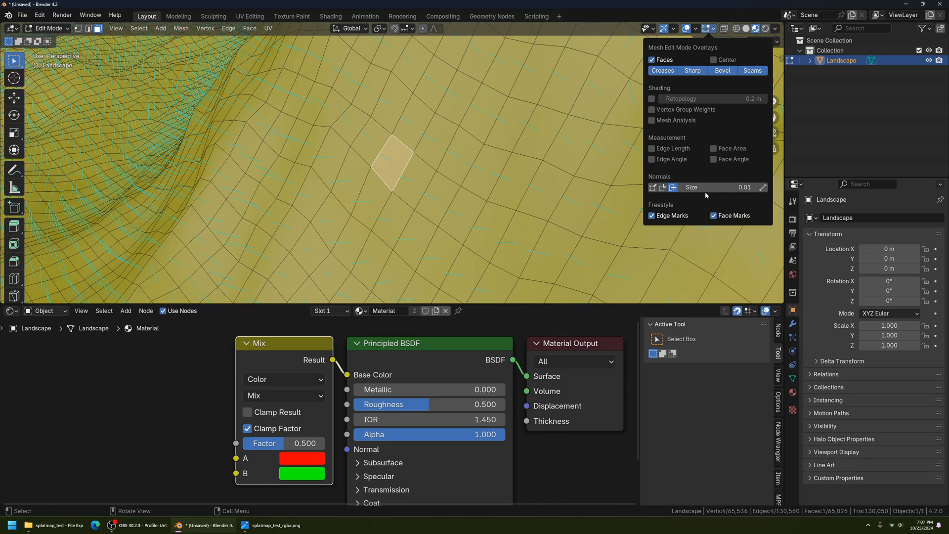
Examine the directions of the face normals around the selected slope face, the ridges and the flatter terrain.
{"action": "middle_click_drag", "start_coordinate": [501, 235], "coordinate": [414, 184]}
{"action": "scroll", "coordinate": [413, 192], "scroll_direction": "up", "scroll_amount": 4}
{"action": "middle_click_drag", "start_coordinate": [239, 390], "coordinate": [319, 380]}
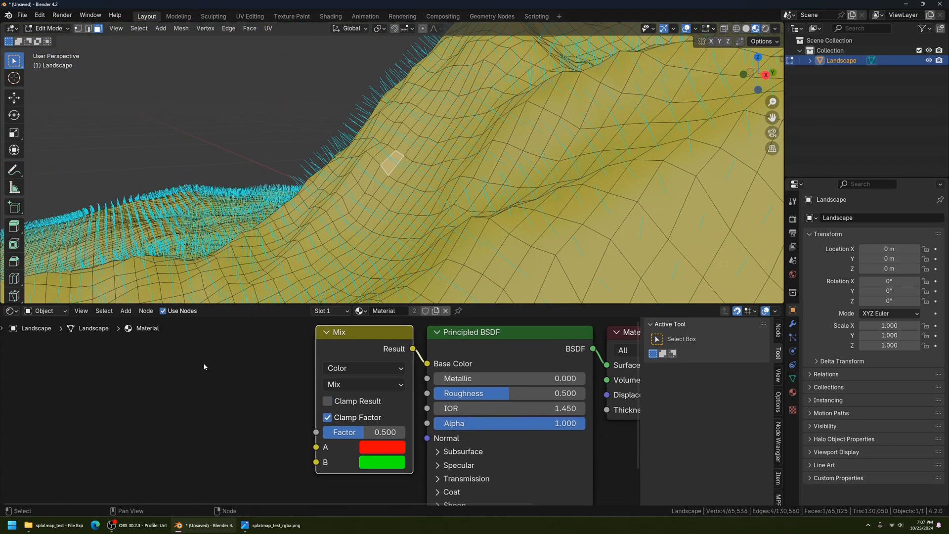
{"action": "scroll", "coordinate": [370, 207], "scroll_direction": "up", "scroll_amount": 2}
{"action": "middle_click_drag", "start_coordinate": [370, 207], "coordinate": [399, 153]}
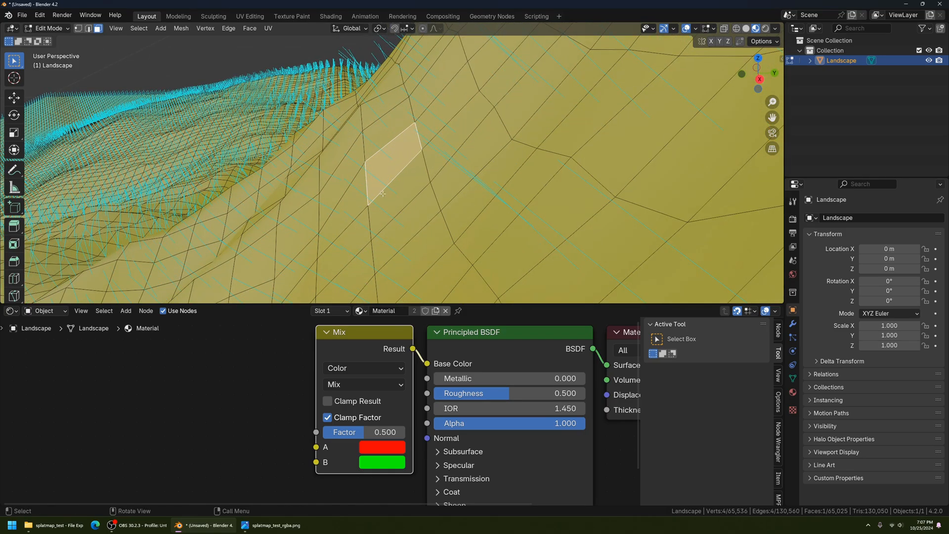
{"action": "scroll", "coordinate": [383, 193], "scroll_direction": "down", "scroll_amount": 2}
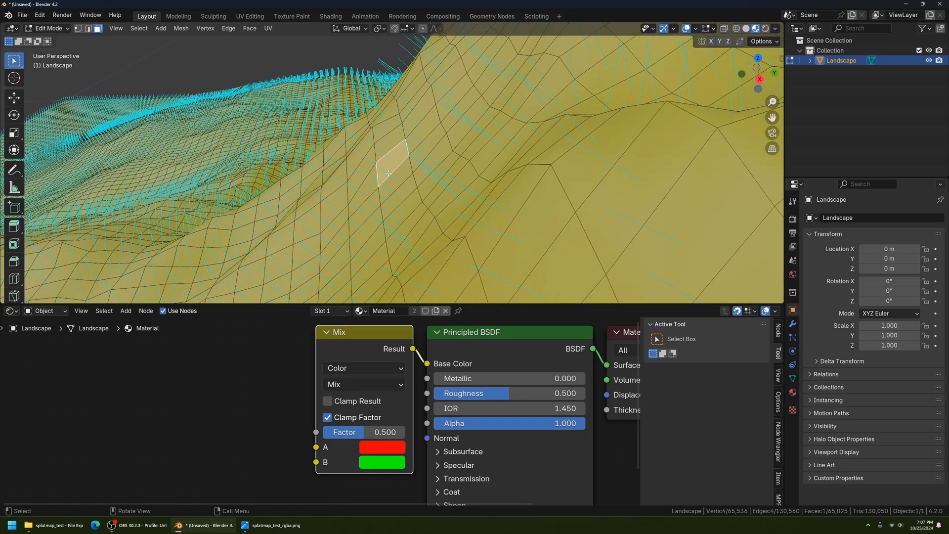
{"action": "middle_click_drag", "start_coordinate": [400, 222], "coordinate": [455, 162]}
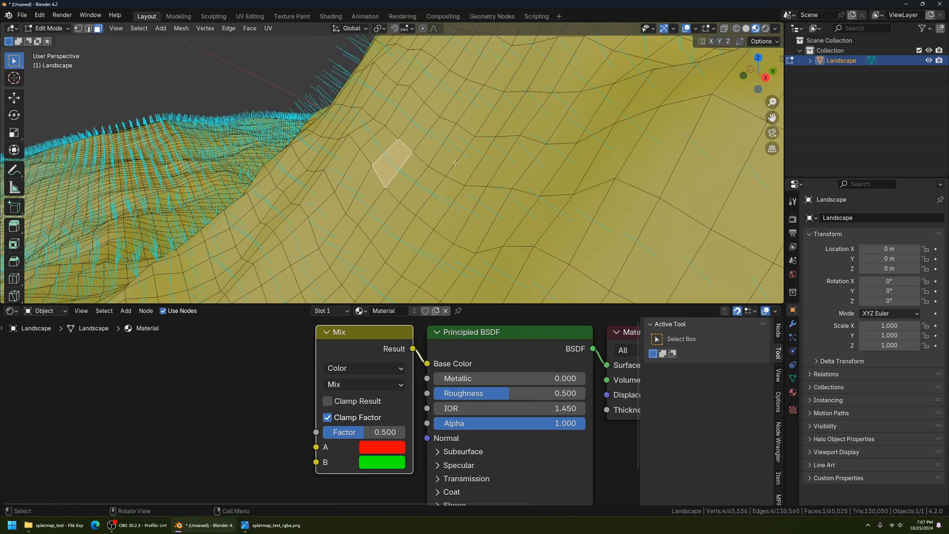
{"action": "scroll", "coordinate": [395, 172], "scroll_direction": "down", "scroll_amount": 6}
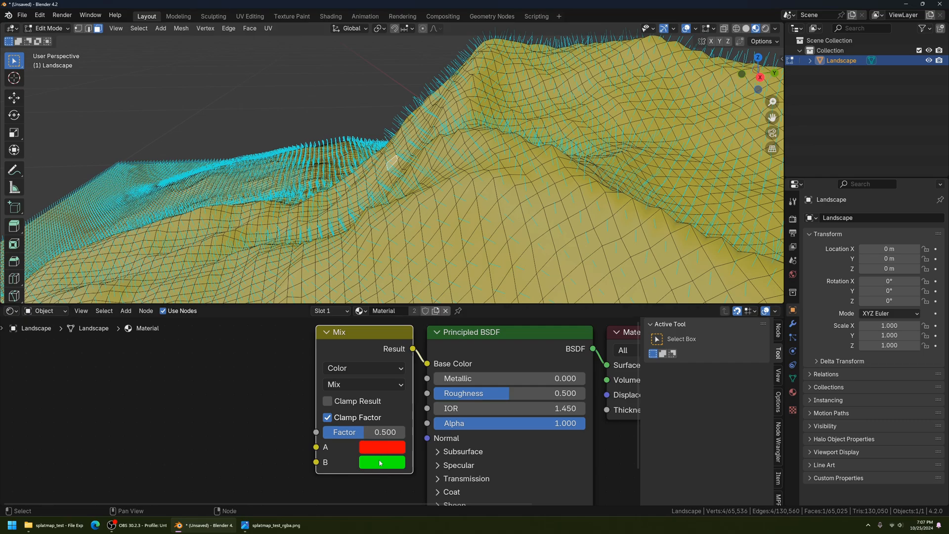
{"action": "middle_click_drag", "start_coordinate": [491, 95], "coordinate": [457, 91], "text": "shift"}
{"action": "scroll", "coordinate": [457, 91], "scroll_direction": "up", "scroll_amount": 2}
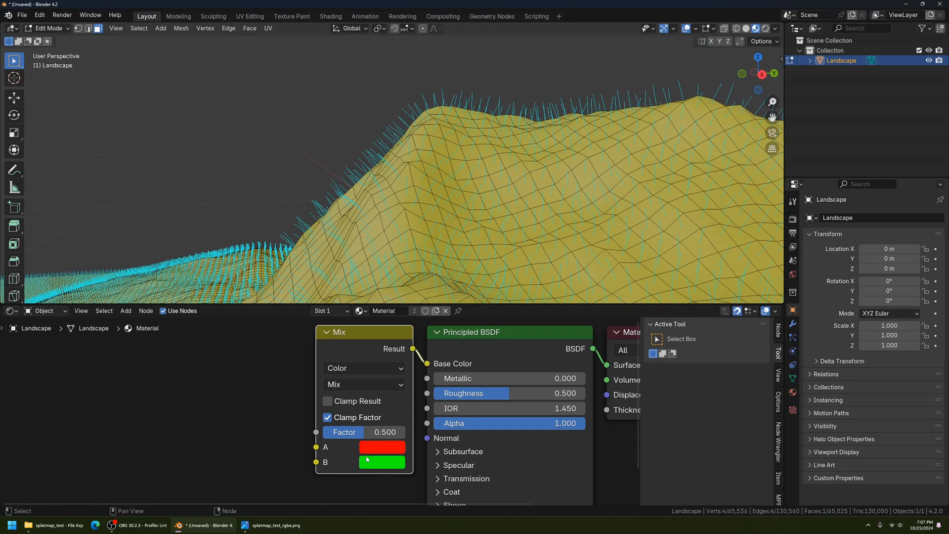
{"action": "scroll", "coordinate": [349, 163], "scroll_direction": "down", "scroll_amount": 4}
{"action": "middle_click_drag", "start_coordinate": [349, 163], "coordinate": [346, 127], "text": "shift"}
{"action": "middle_click_drag", "start_coordinate": [345, 127], "coordinate": [383, 153]}
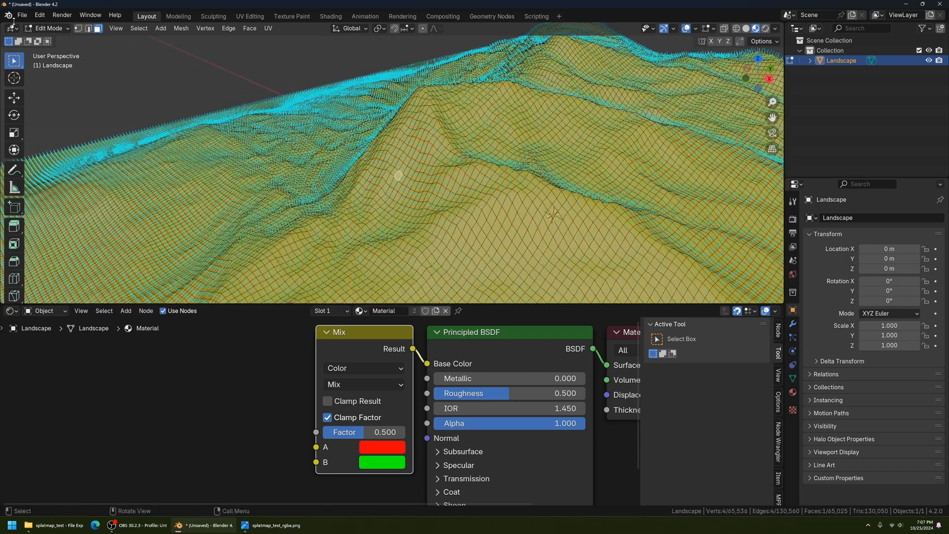
Return the landscape to Object Mode and add a Geometry input node ahead of the Mix node in its material.
{"action": "left_click", "coordinate": [48, 28]}
{"action": "left_click", "coordinate": [49, 37]}
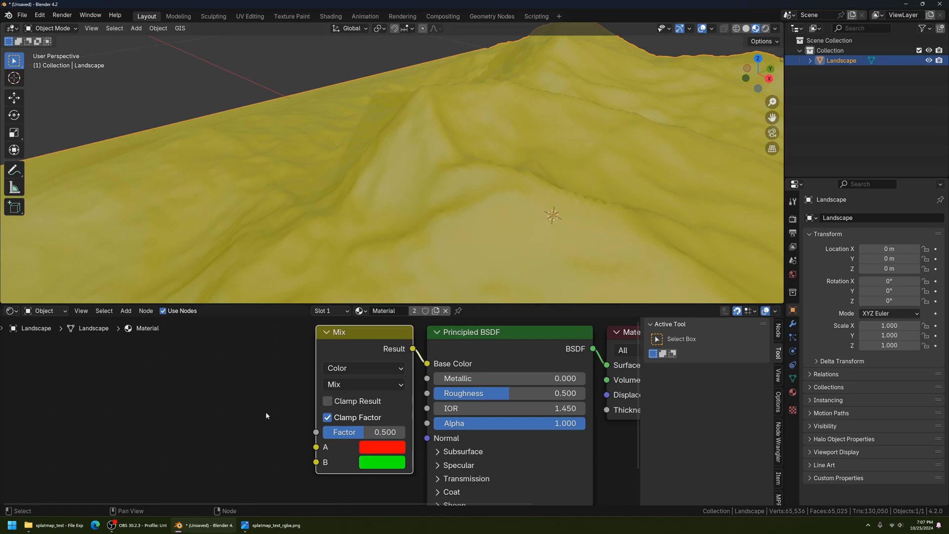
{"action": "left_click", "coordinate": [127, 310]}
{"action": "mouse_move", "coordinate": [134, 322]}
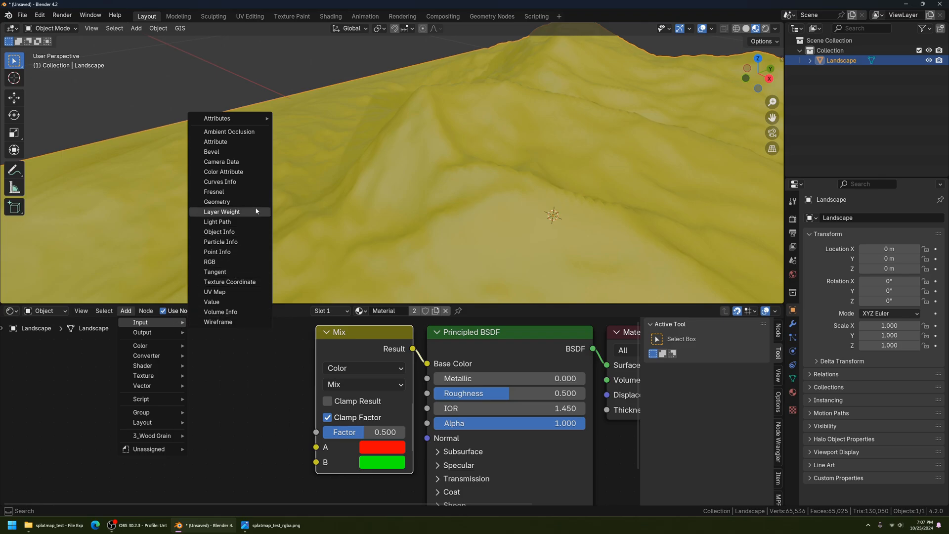
{"action": "left_click", "coordinate": [228, 202]}
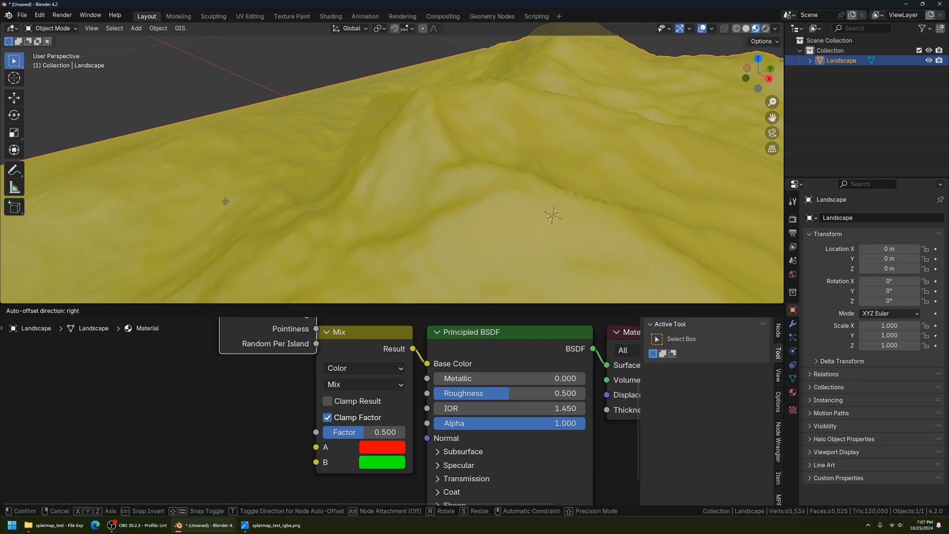
{"action": "left_click", "coordinate": [71, 358]}
{"action": "middle_click_drag", "start_coordinate": [72, 357], "coordinate": [140, 329]}
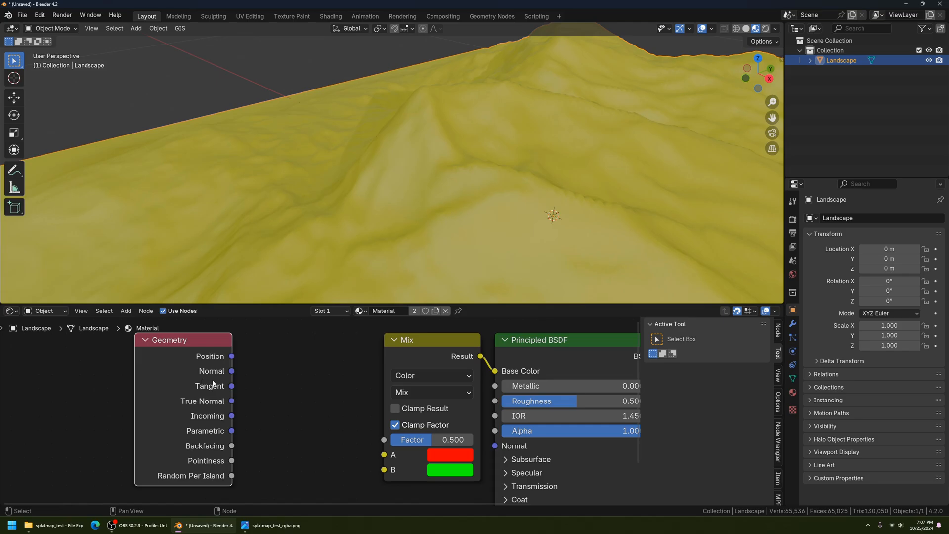
Connect the Geometry node's Normal output to the Mix node's Factor input and inspect the colors on the mountain from several sides.
{"action": "left_click_drag", "start_coordinate": [231, 371], "coordinate": [378, 438]}
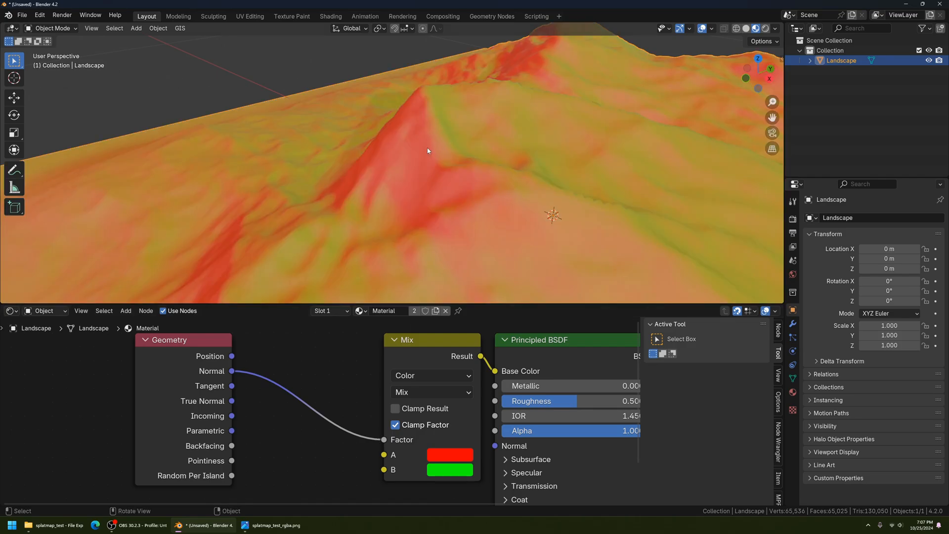
{"action": "scroll", "coordinate": [434, 149], "scroll_direction": "down", "scroll_amount": 3}
{"action": "mouse_move", "coordinate": [477, 152]}
{"action": "middle_mouse_down"}
{"action": "mouse_move", "coordinate": [556, 190]}
{"action": "mouse_move", "coordinate": [425, 149]}
{"action": "mouse_move", "coordinate": [380, 147]}
{"action": "mouse_move", "coordinate": [442, 159]}
{"action": "mouse_move", "coordinate": [381, 166]}
{"action": "mouse_move", "coordinate": [472, 178]}
{"action": "mouse_move", "coordinate": [392, 198]}
{"action": "mouse_move", "coordinate": [478, 166]}
{"action": "mouse_move", "coordinate": [475, 200]}
{"action": "mouse_move", "coordinate": [536, 195]}
{"action": "mouse_move", "coordinate": [479, 197]}
{"action": "mouse_move", "coordinate": [489, 141]}
{"action": "middle_mouse_up"}
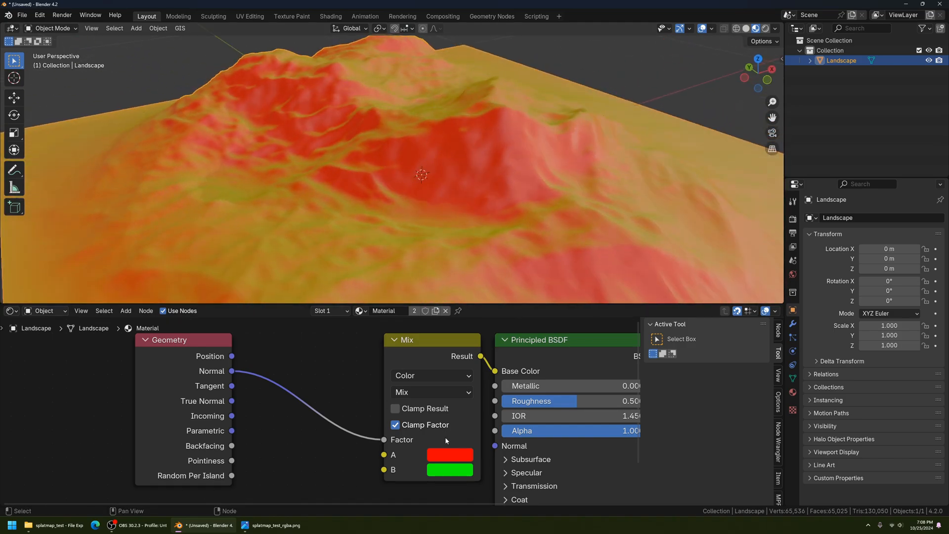
{"action": "middle_click_drag", "start_coordinate": [445, 247], "coordinate": [331, 120]}
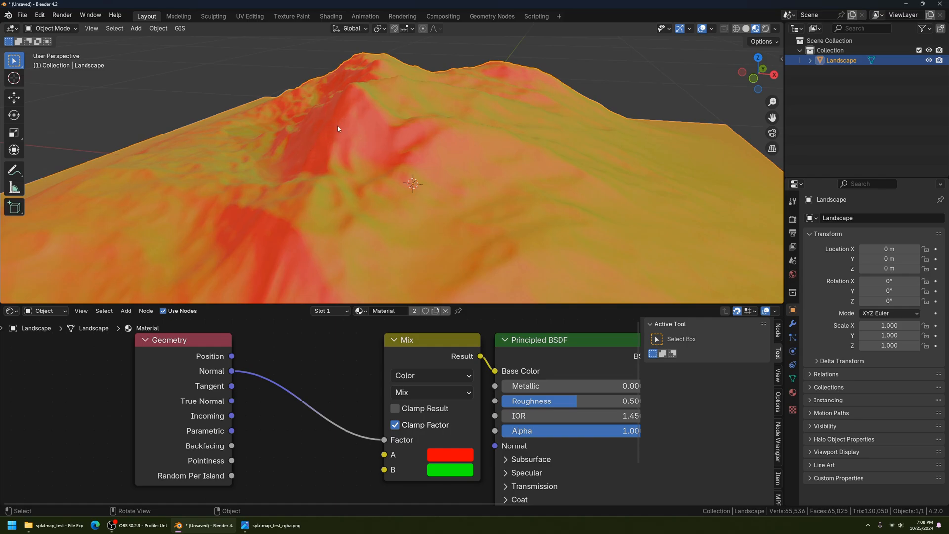
Move the Geometry node farther from the Mix node to make room for another node between them.
{"action": "middle_click_drag", "start_coordinate": [340, 442], "coordinate": [393, 430]}
{"action": "left_click_drag", "start_coordinate": [255, 337], "coordinate": [213, 337]}
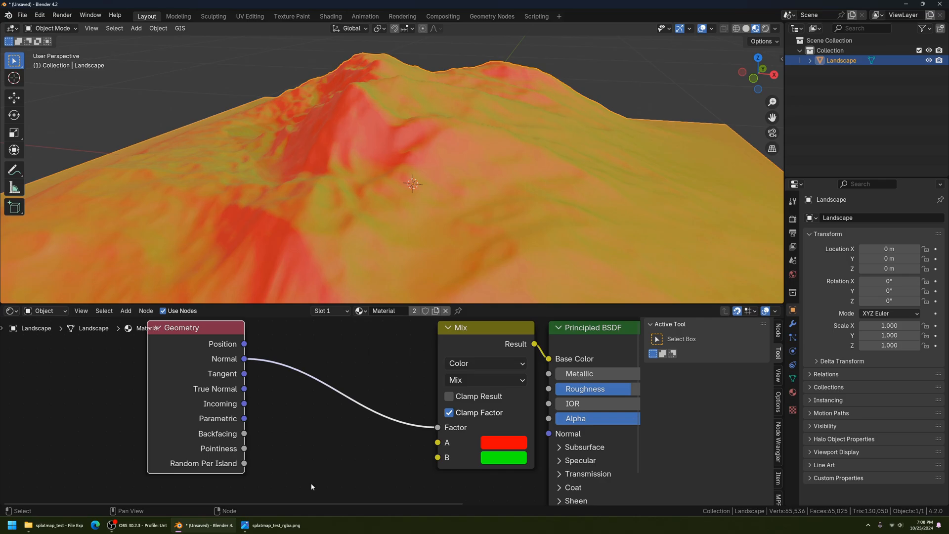
{"action": "scroll", "coordinate": [339, 437], "scroll_direction": "down", "scroll_amount": 2}
{"action": "left_click_drag", "start_coordinate": [253, 363], "coordinate": [224, 363]}
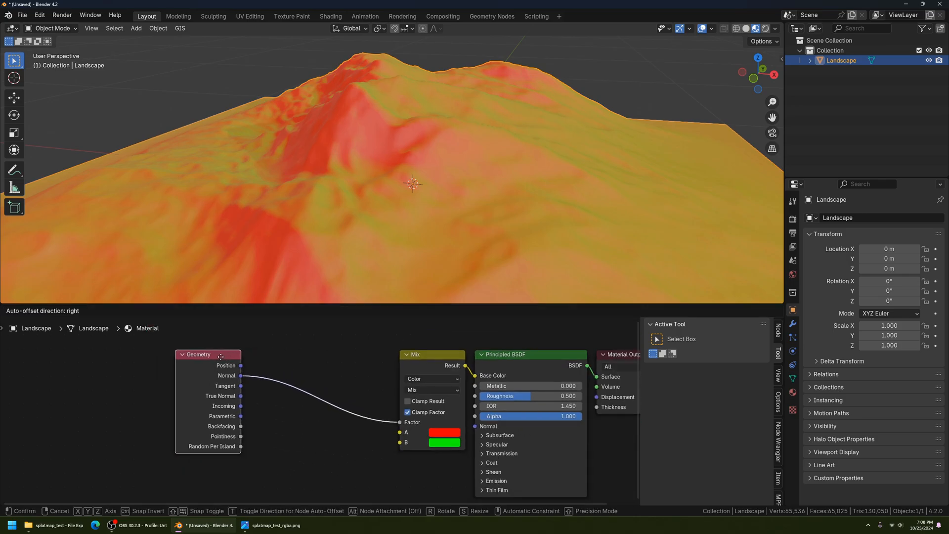
{"action": "middle_click_drag", "start_coordinate": [276, 237], "coordinate": [289, 269]}
{"action": "middle_click_drag", "start_coordinate": [340, 150], "coordinate": [398, 157]}
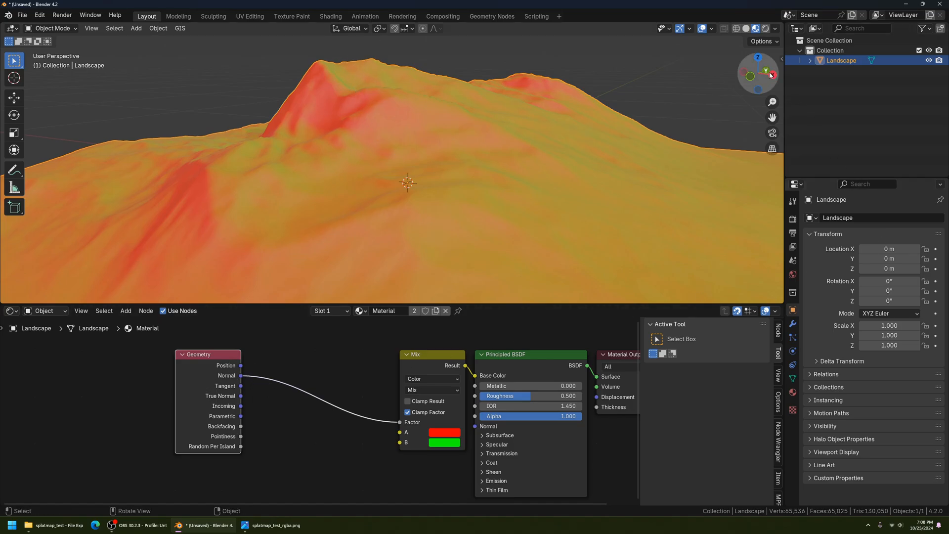
{"action": "left_click_drag", "start_coordinate": [223, 368], "coordinate": [202, 374]}
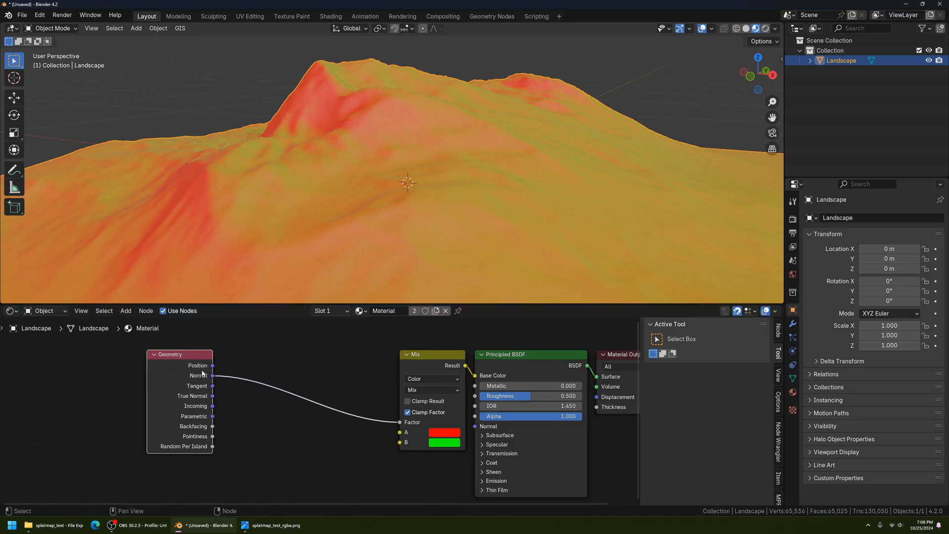
Insert a Separate XYZ converter node into the link between the Geometry node's Normal output and the Mix node's Factor input.
{"action": "left_click", "coordinate": [125, 312]}
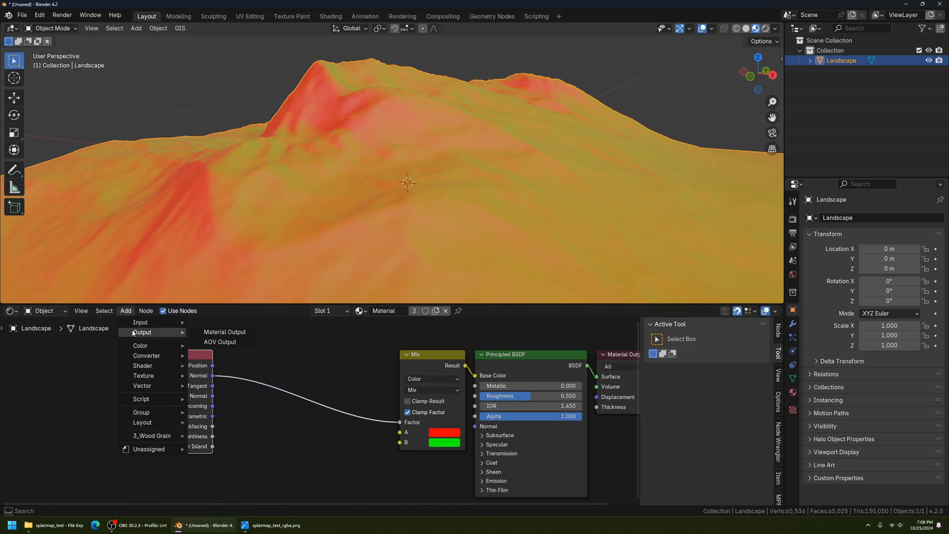
{"action": "mouse_move", "coordinate": [147, 358]}
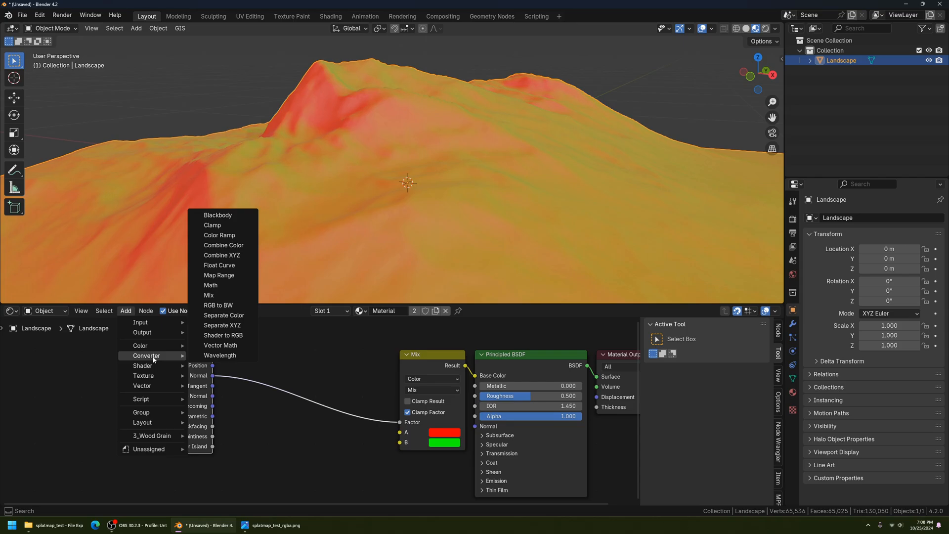
{"action": "left_click", "coordinate": [232, 325]}
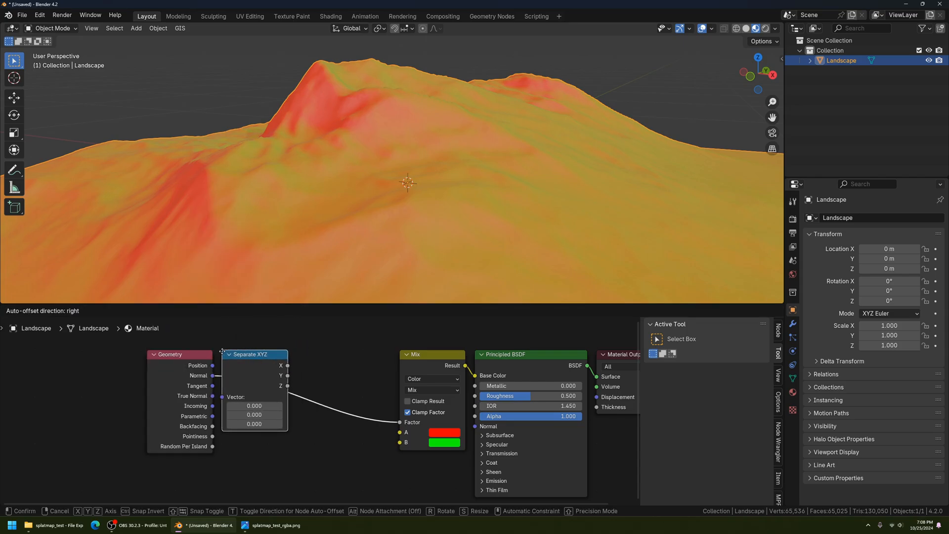
{"action": "left_click", "coordinate": [222, 352]}
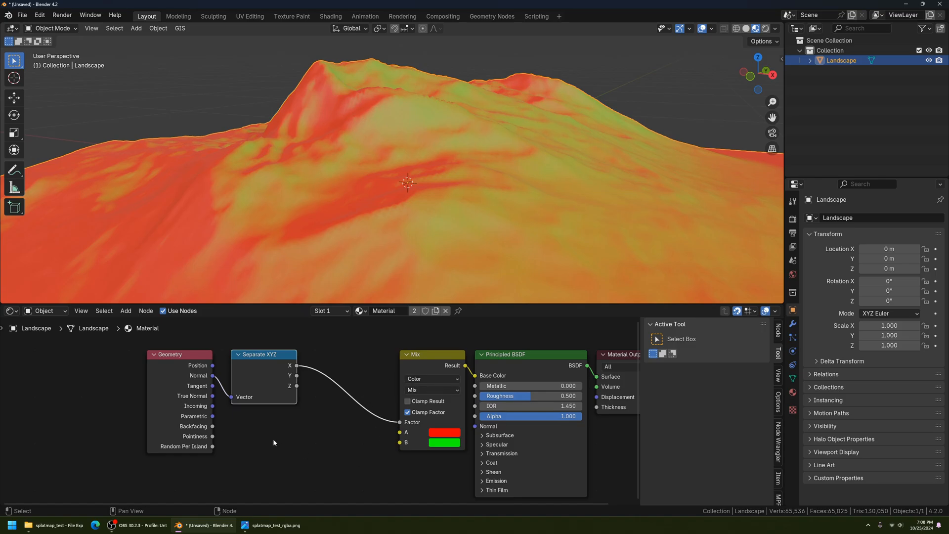
{"action": "scroll", "coordinate": [273, 438], "scroll_direction": "up", "scroll_amount": 2}
{"action": "middle_click_drag", "start_coordinate": [320, 211], "coordinate": [449, 214]}
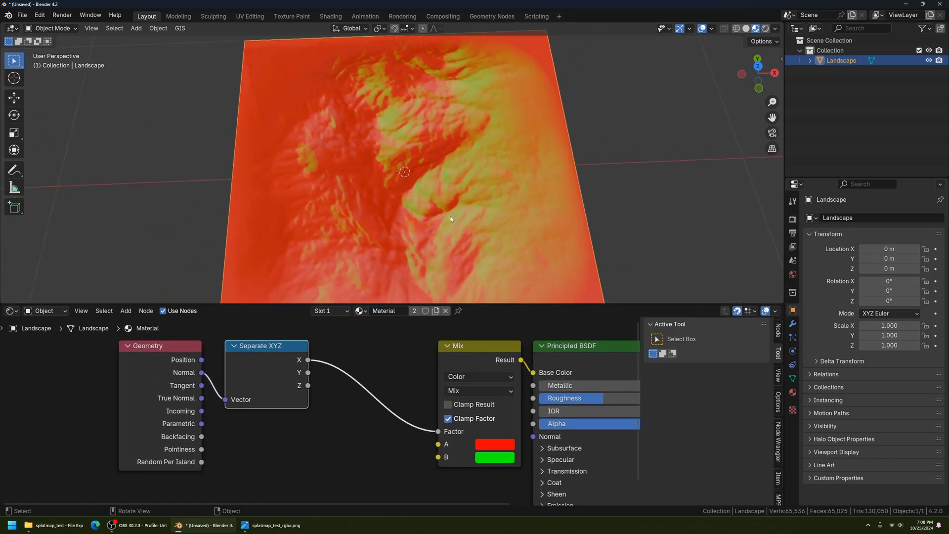
Drive the Mix node's Factor with the Z output of the Separate XYZ node instead of X.
{"action": "left_click", "coordinate": [317, 394]}
{"action": "left_click_drag", "start_coordinate": [307, 385], "coordinate": [438, 430]}
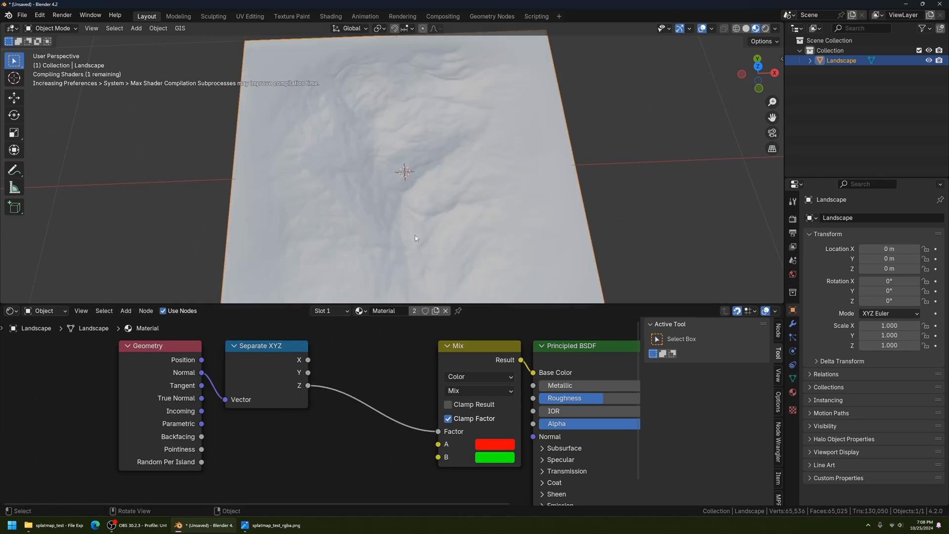
{"action": "middle_click_drag", "start_coordinate": [415, 237], "coordinate": [453, 147]}
{"action": "scroll", "coordinate": [376, 155], "scroll_direction": "up", "scroll_amount": 5}
{"action": "scroll", "coordinate": [435, 277], "scroll_direction": "down", "scroll_amount": 2}
Move the Separate XYZ node closer to the Geometry node and inspect the slope-based coloring across the landscape.
{"action": "left_click", "coordinate": [249, 348]}
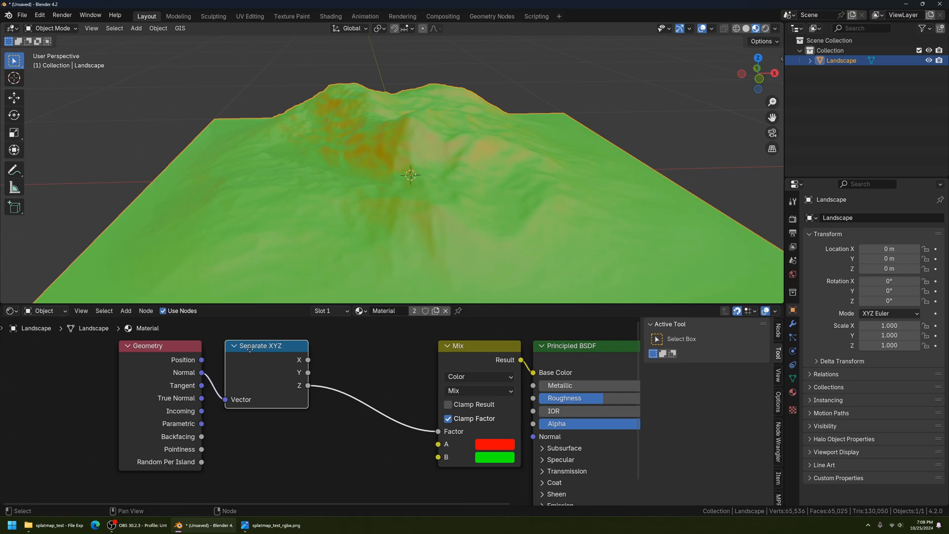
{"action": "left_click_drag", "start_coordinate": [249, 348], "coordinate": [238, 348]}
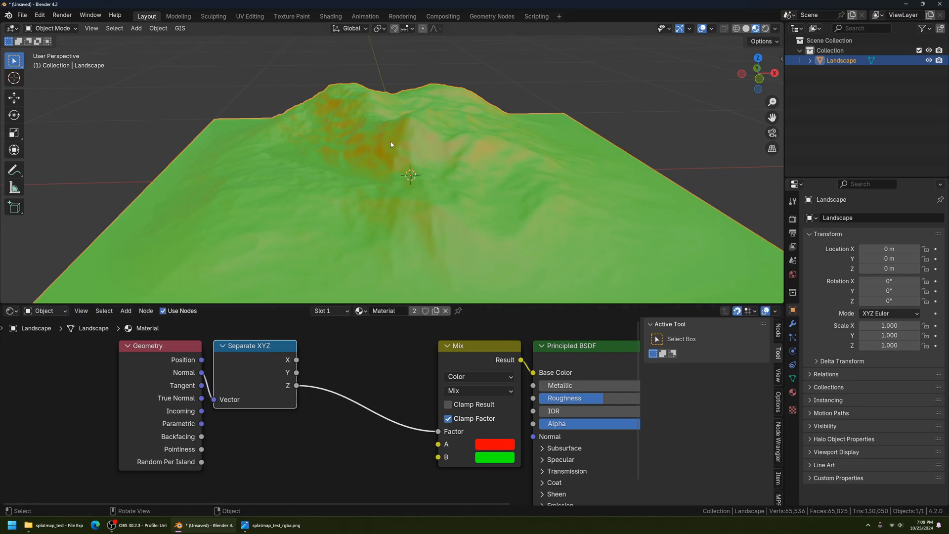
{"action": "middle_click_drag", "start_coordinate": [396, 245], "coordinate": [386, 178]}
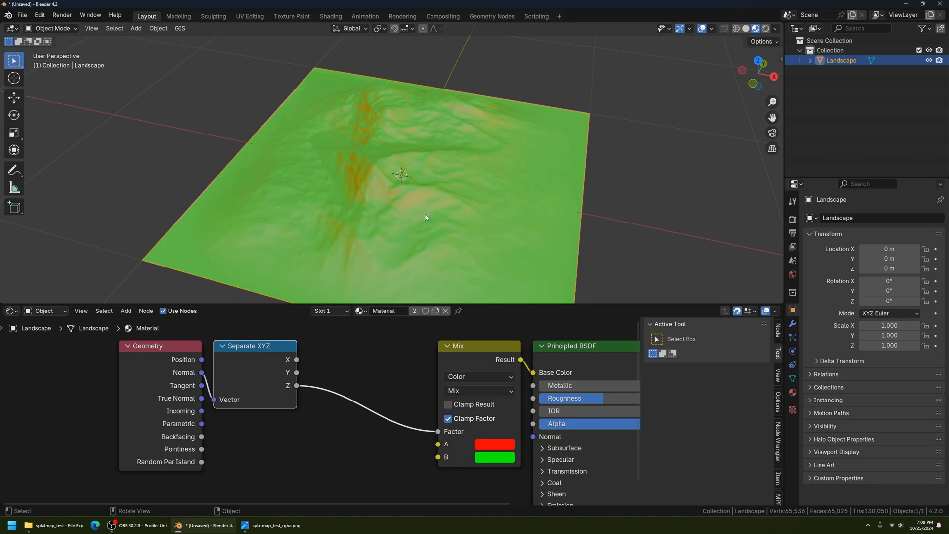
{"action": "scroll", "coordinate": [348, 193], "scroll_direction": "up", "scroll_amount": 4}
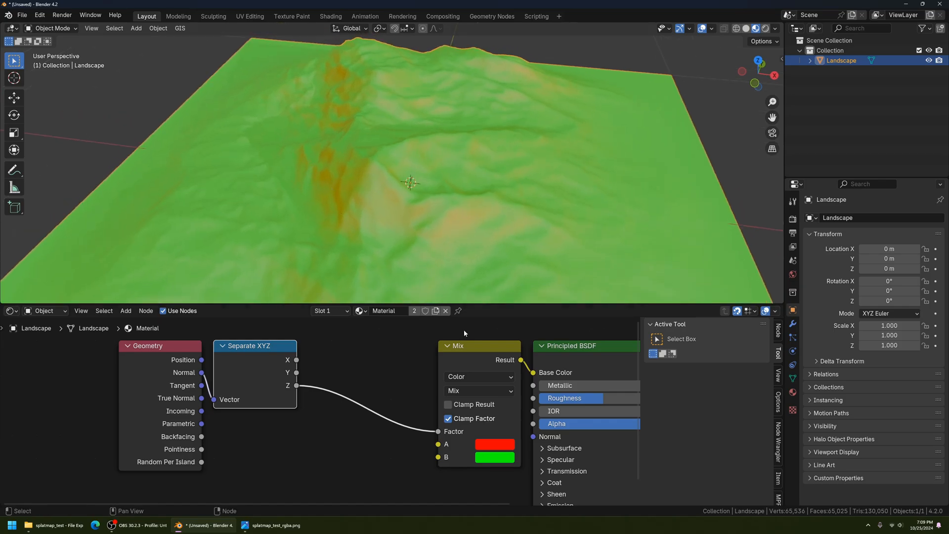
Swap the Mix node's colors so that input A is pure green and input B is pure red.
{"action": "middle_click_drag", "start_coordinate": [437, 254], "coordinate": [427, 227]}
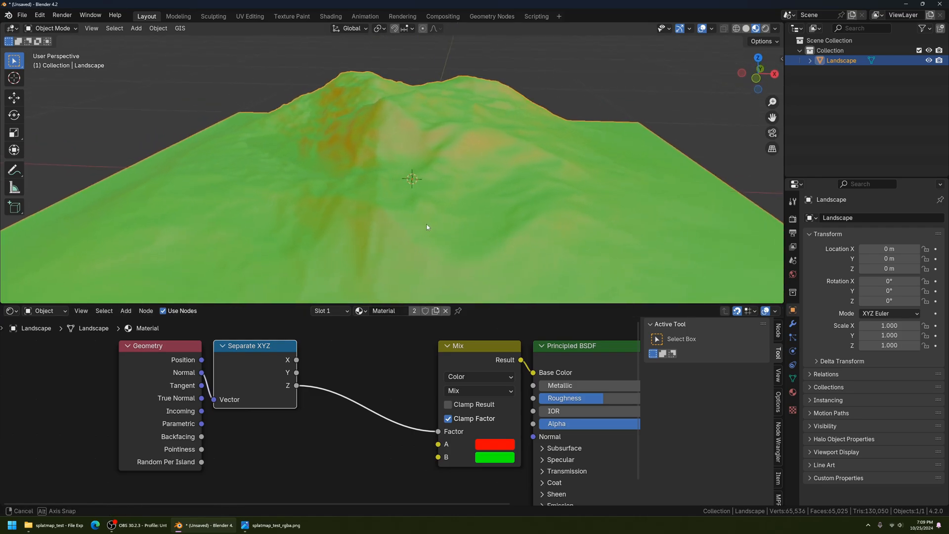
{"action": "left_click", "coordinate": [501, 444]}
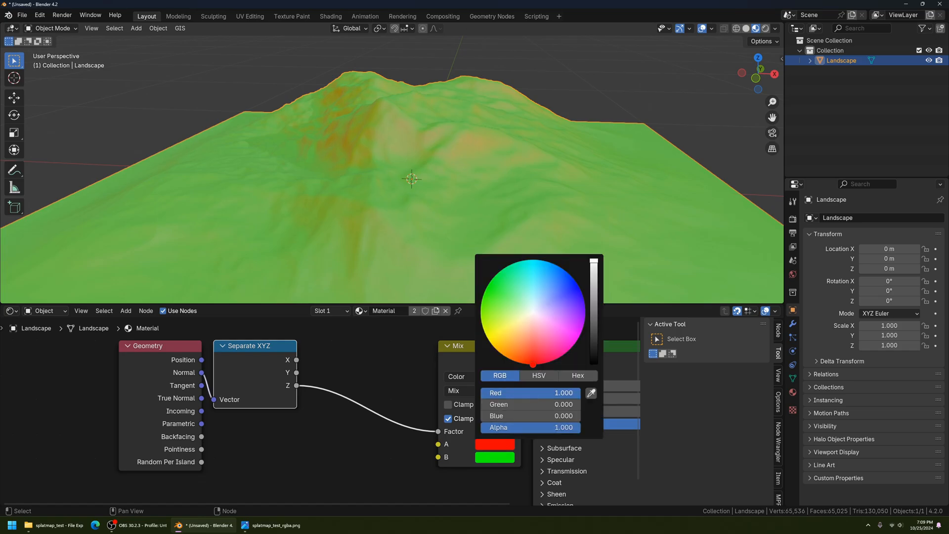
{"action": "mouse_move", "coordinate": [566, 392]}
{"action": "left_mouse_down"}
{"action": "mouse_move", "coordinate": [481, 393]}
{"action": "mouse_move", "coordinate": [579, 405]}
{"action": "left_mouse_up"}
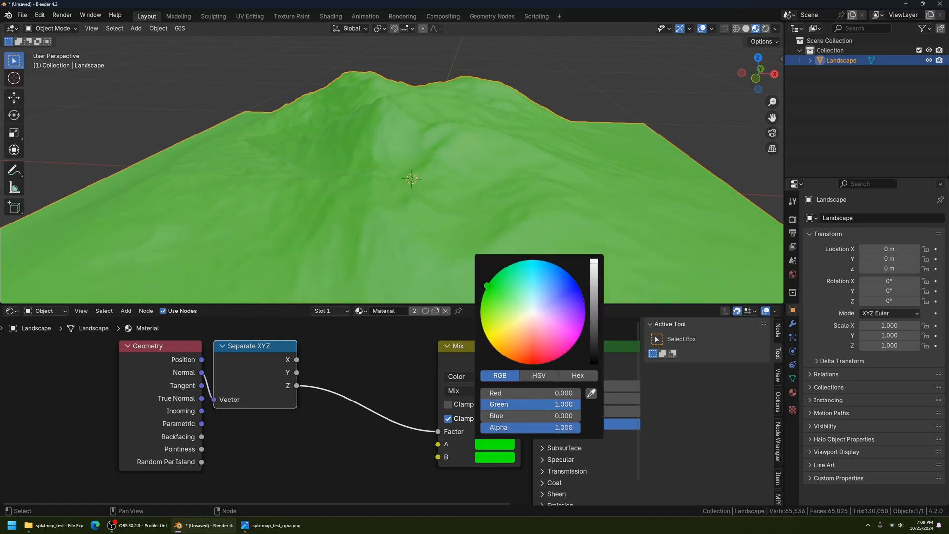
{"action": "left_click", "coordinate": [487, 457]}
{"action": "left_click_drag", "start_coordinate": [505, 405], "coordinate": [481, 417]}
Examine how the swapped green and red colors fall on the landscape's steep slopes and flat areas, up close and from afar.
{"action": "scroll", "coordinate": [437, 227], "scroll_direction": "up", "scroll_amount": 2}
{"action": "middle_click_drag", "start_coordinate": [437, 227], "coordinate": [454, 243]}
{"action": "middle_click_drag", "start_coordinate": [405, 215], "coordinate": [374, 181]}
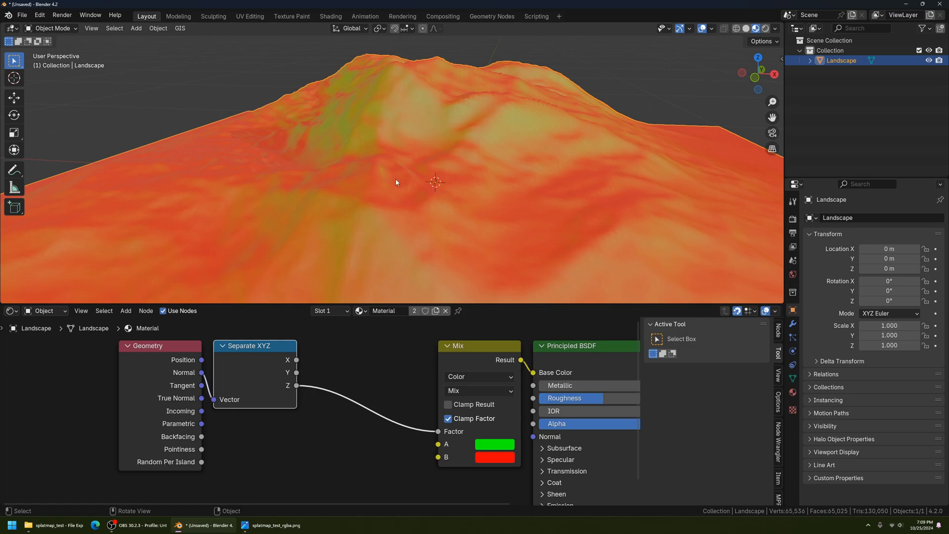
{"action": "middle_click_drag", "start_coordinate": [400, 190], "coordinate": [460, 197]}
{"action": "scroll", "coordinate": [465, 197], "scroll_direction": "up", "scroll_amount": 6}
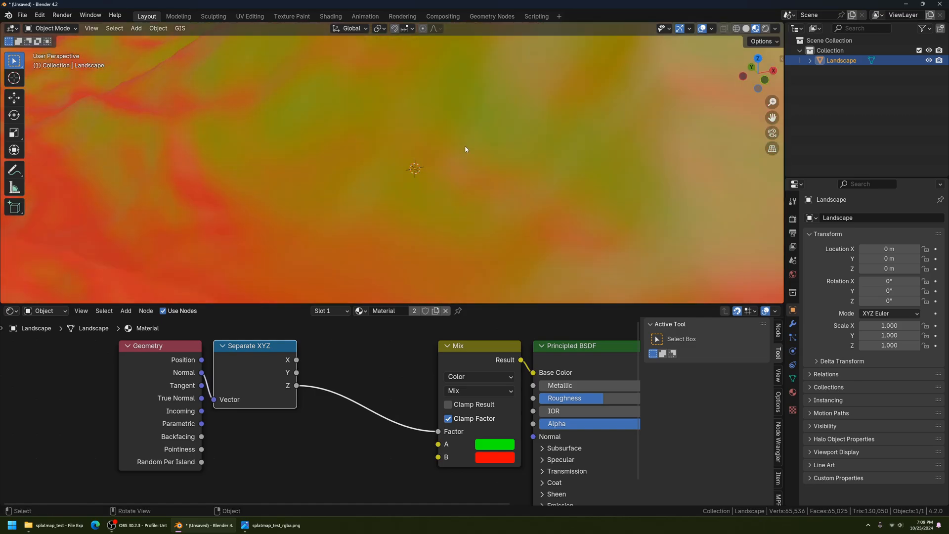
{"action": "scroll", "coordinate": [463, 150], "scroll_direction": "down", "scroll_amount": 1}
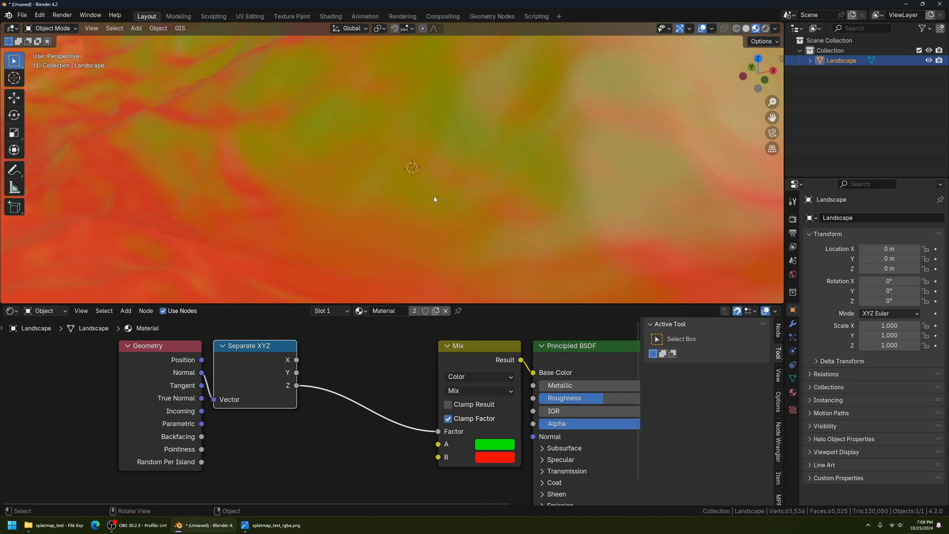
{"action": "scroll", "coordinate": [445, 206], "scroll_direction": "down", "scroll_amount": 5}
{"action": "middle_click_drag", "start_coordinate": [491, 202], "coordinate": [437, 191]}
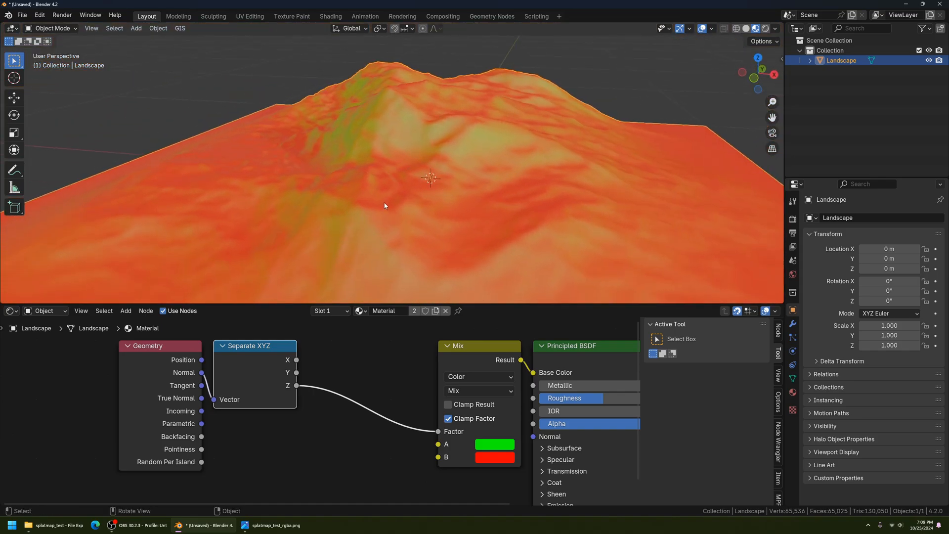
Insert a Color Ramp converter node into the link between the Separate XYZ node's Z output and the Mix node's Factor input.
{"action": "left_click", "coordinate": [126, 311]}
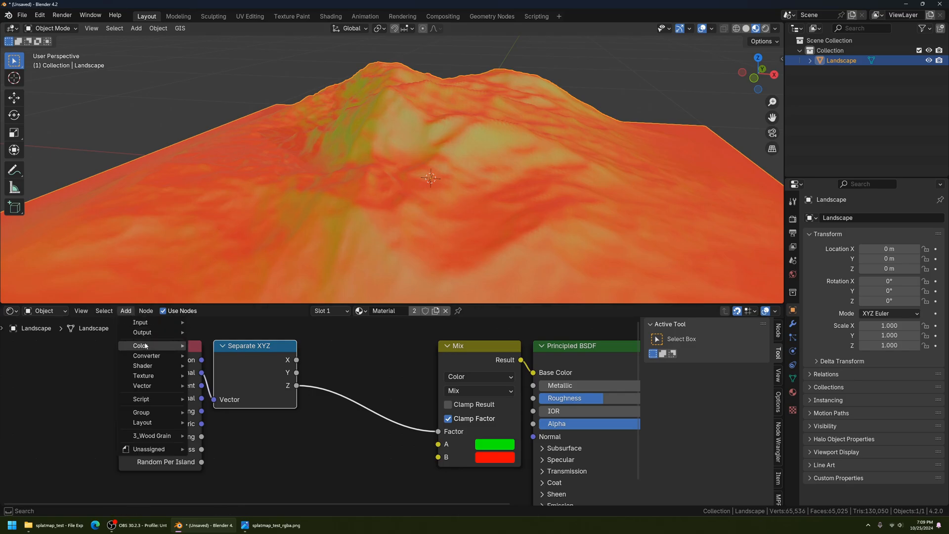
{"action": "mouse_move", "coordinate": [144, 359]}
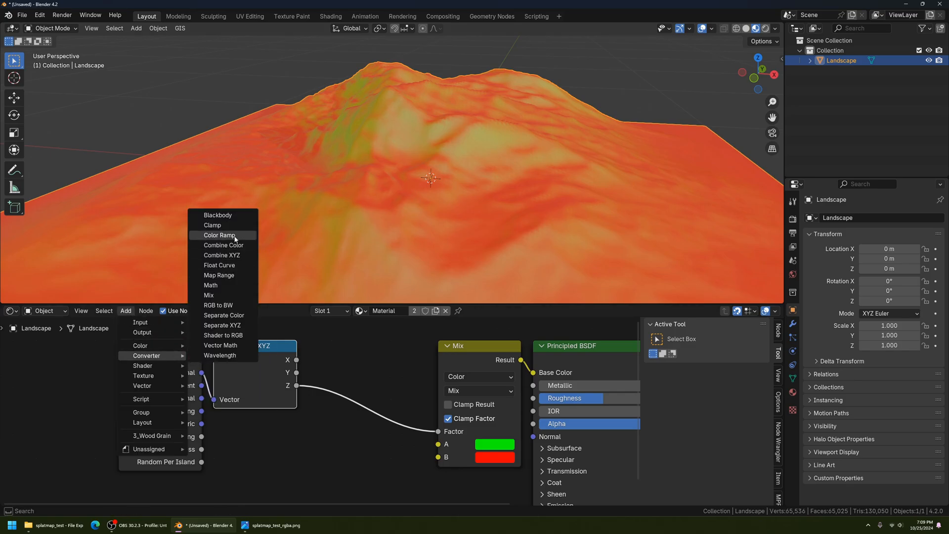
{"action": "left_click", "coordinate": [220, 235]}
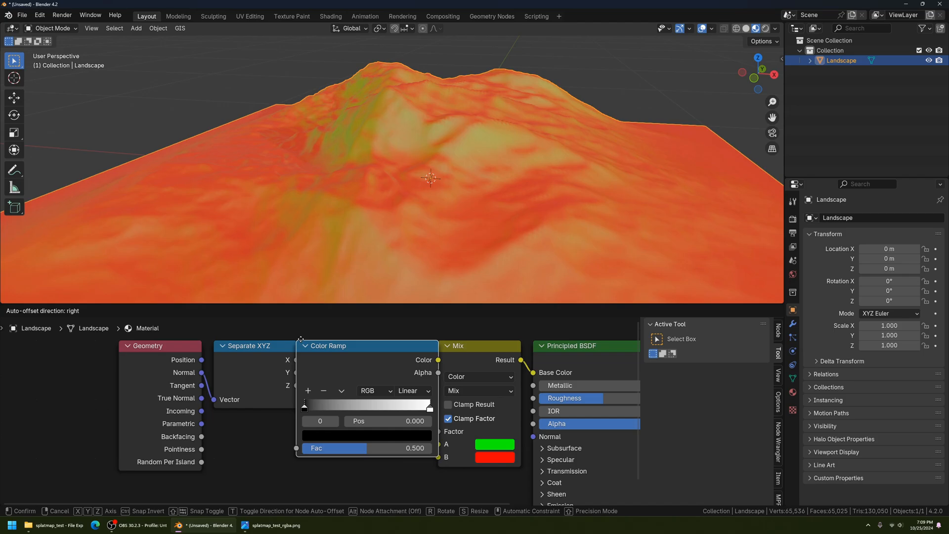
{"action": "left_click", "coordinate": [301, 339]}
Select the Color Ramp's white stop and set the ramp's interpolation to Constant.
{"action": "scroll", "coordinate": [426, 407], "scroll_direction": "up", "scroll_amount": 3}
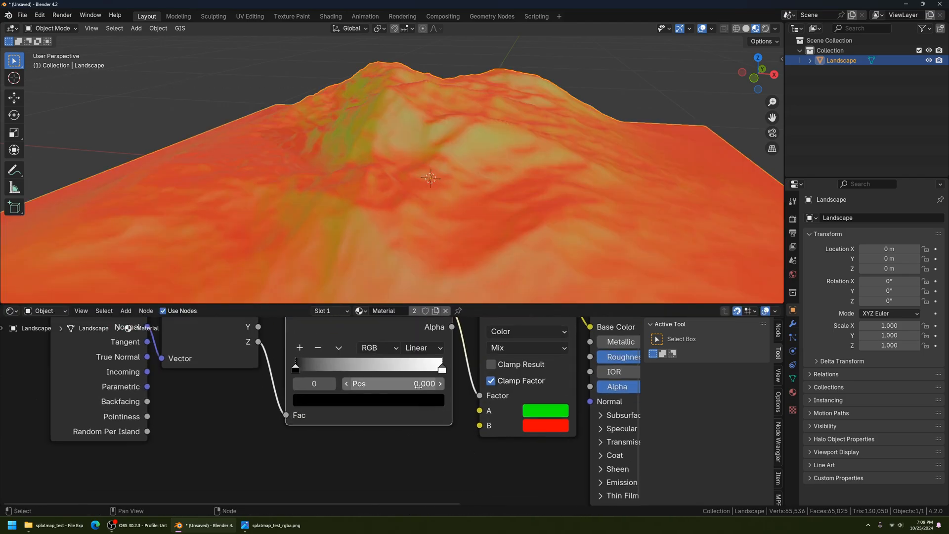
{"action": "middle_click_drag", "start_coordinate": [418, 386], "coordinate": [412, 428]}
{"action": "scroll", "coordinate": [412, 429], "scroll_direction": "up", "scroll_amount": 2}
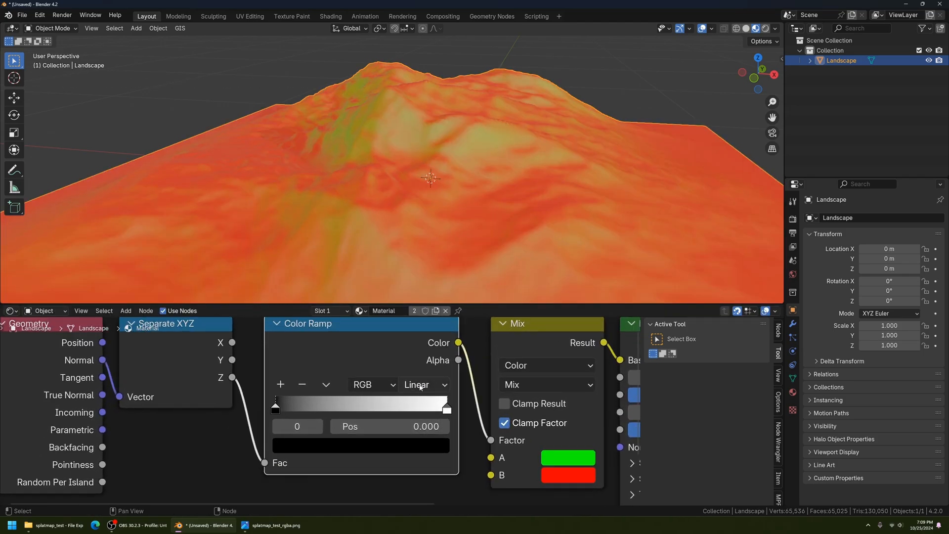
{"action": "mouse_move", "coordinate": [446, 408]}
{"action": "left_mouse_down"}
{"action": "mouse_move", "coordinate": [407, 411]}
{"action": "mouse_move", "coordinate": [478, 414]}
{"action": "left_mouse_up"}
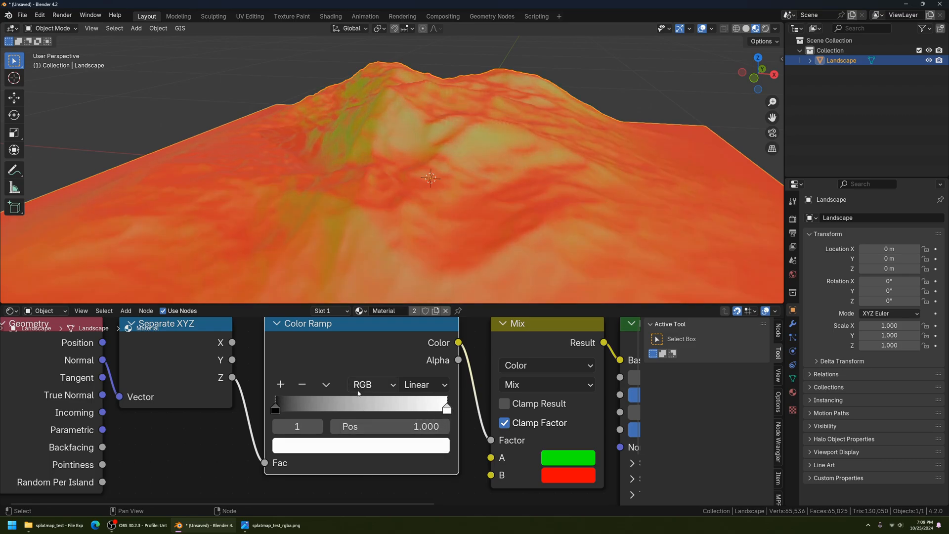
{"action": "scroll", "coordinate": [257, 387], "scroll_direction": "down", "scroll_amount": 2}
{"action": "left_click", "coordinate": [258, 388]}
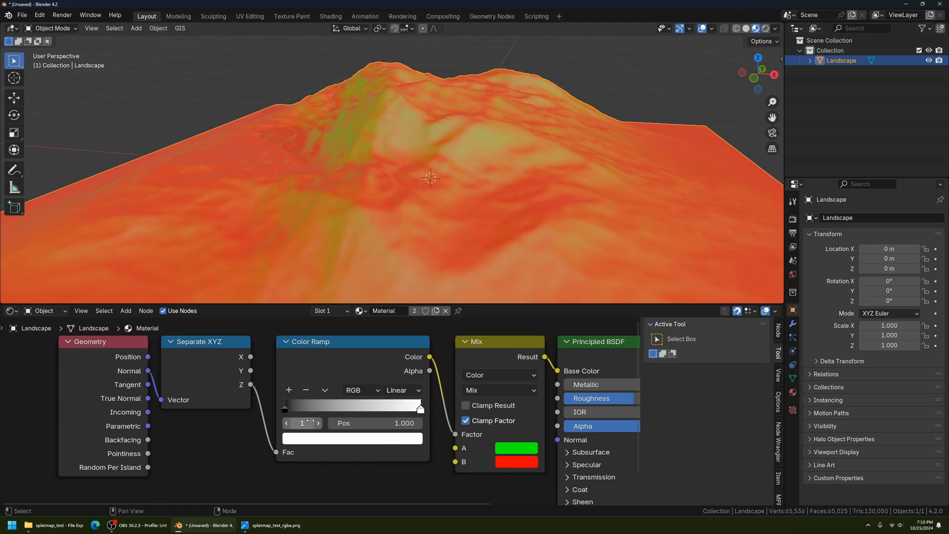
{"action": "left_click", "coordinate": [403, 390]}
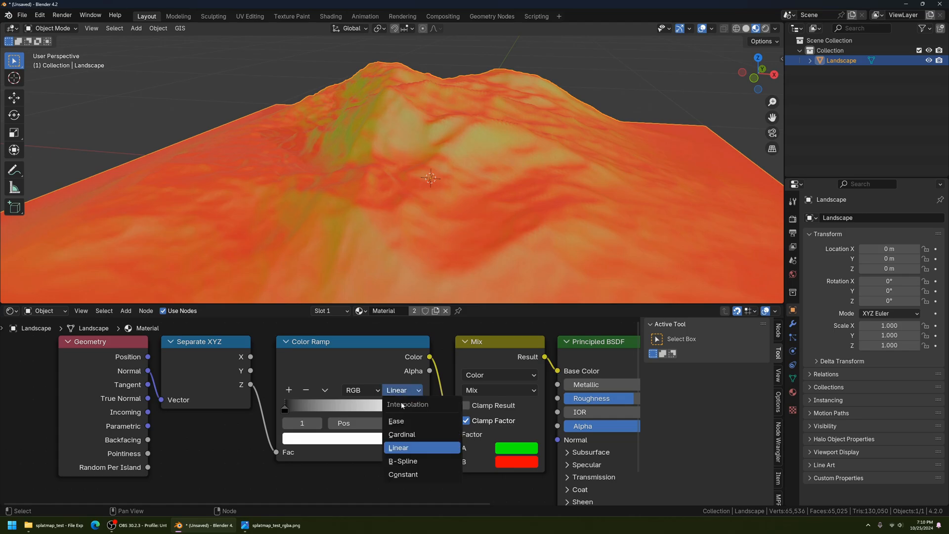
{"action": "left_click", "coordinate": [408, 473]}
Move the Color Ramp's white stop to position 0.837 to set the slope threshold between green and red.
{"action": "scroll", "coordinate": [464, 242], "scroll_direction": "down", "scroll_amount": 4}
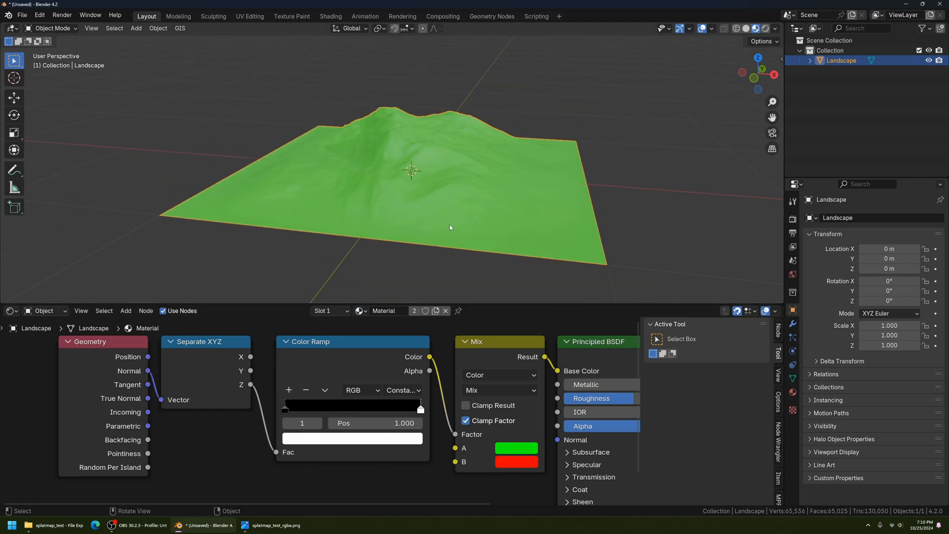
{"action": "mouse_move", "coordinate": [451, 225]}
{"action": "middle_mouse_down"}
{"action": "mouse_move", "coordinate": [470, 252]}
{"action": "mouse_move", "coordinate": [451, 236]}
{"action": "middle_mouse_up"}
{"action": "scroll", "coordinate": [452, 235], "scroll_direction": "up", "scroll_amount": 2}
{"action": "scroll", "coordinate": [452, 236], "scroll_direction": "up", "scroll_amount": 4}
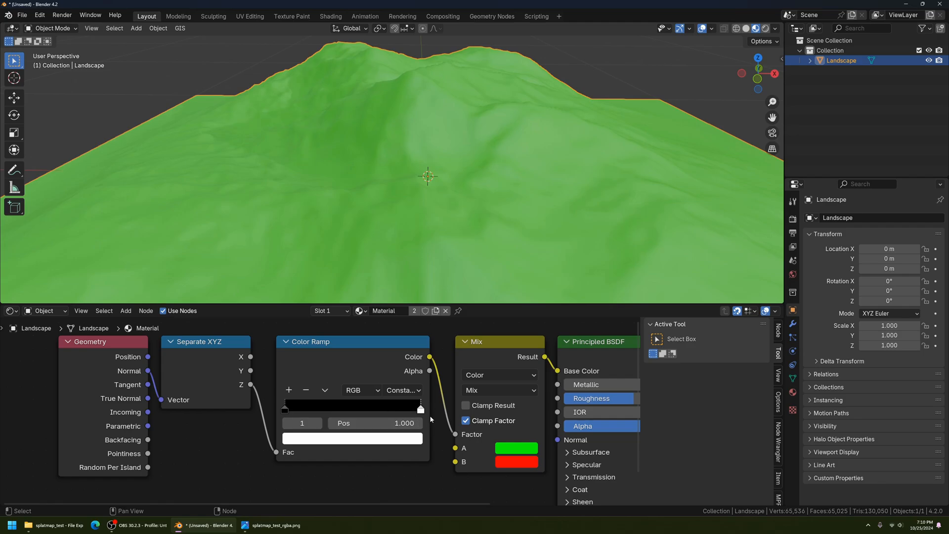
{"action": "left_click_drag", "start_coordinate": [420, 410], "coordinate": [399, 409]}
Inspect the hard-edged green slope regions across the landscape from several perspective angles and distances.
{"action": "middle_click_drag", "start_coordinate": [568, 163], "coordinate": [518, 256]}
{"action": "scroll", "coordinate": [495, 161], "scroll_direction": "up", "scroll_amount": 2}
{"action": "scroll", "coordinate": [488, 183], "scroll_direction": "up", "scroll_amount": 4}
{"action": "scroll", "coordinate": [520, 220], "scroll_direction": "down", "scroll_amount": 4}
{"action": "scroll", "coordinate": [518, 255], "scroll_direction": "down", "scroll_amount": 2}
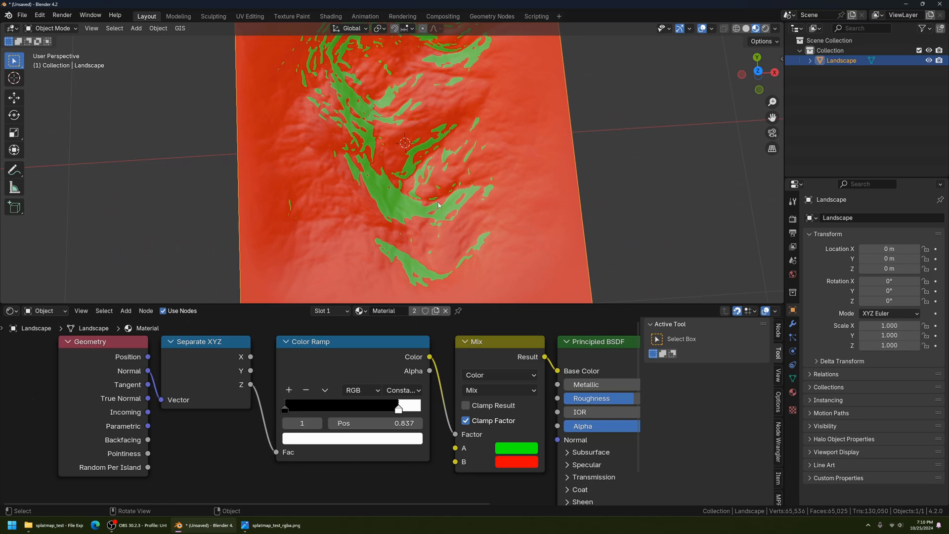
{"action": "scroll", "coordinate": [417, 247], "scroll_direction": "up", "scroll_amount": 4}
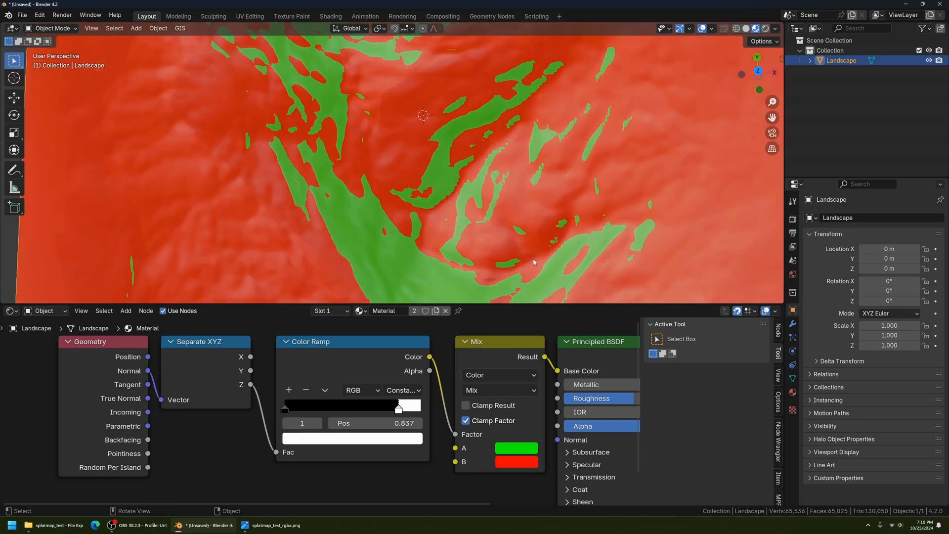
{"action": "scroll", "coordinate": [460, 196], "scroll_direction": "down", "scroll_amount": 3}
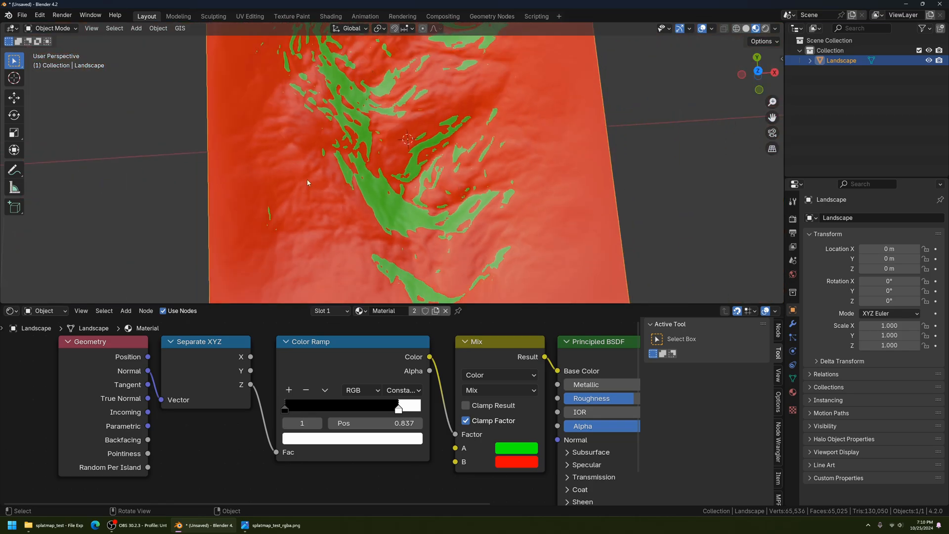
{"action": "middle_click_drag", "start_coordinate": [360, 212], "coordinate": [607, 119]}
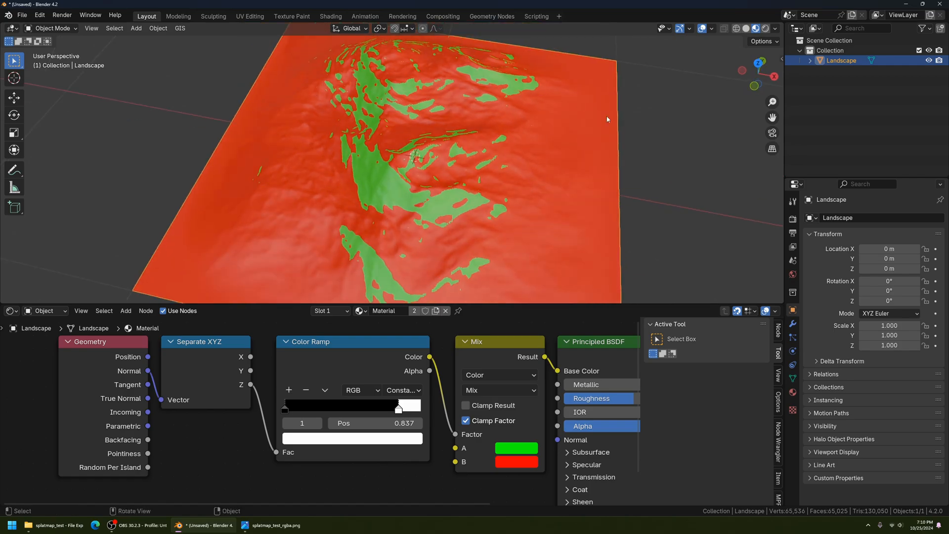
{"action": "middle_click_drag", "start_coordinate": [478, 210], "coordinate": [466, 188]}
{"action": "scroll", "coordinate": [466, 222], "scroll_direction": "up", "scroll_amount": 4}
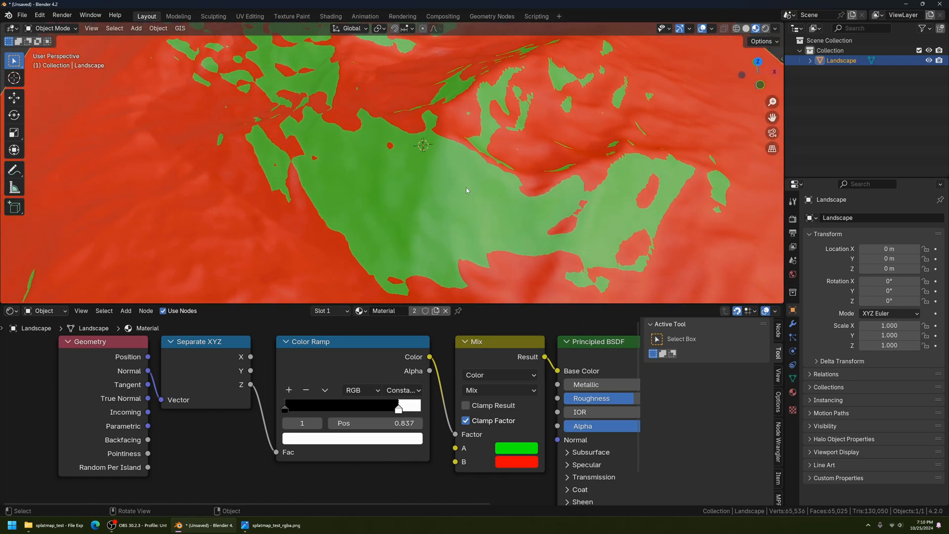
{"action": "scroll", "coordinate": [466, 188], "scroll_direction": "down", "scroll_amount": 3}
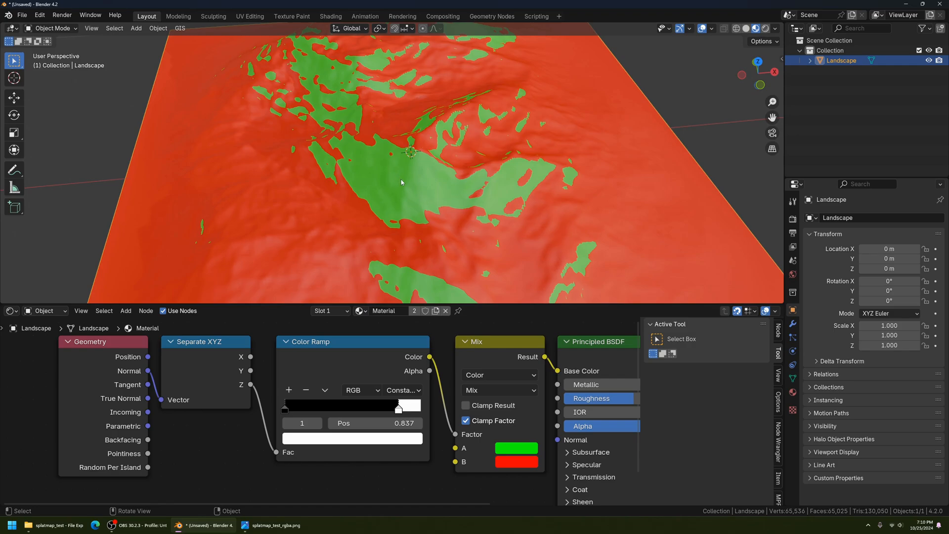
{"action": "middle_click_drag", "start_coordinate": [416, 194], "coordinate": [434, 242]}
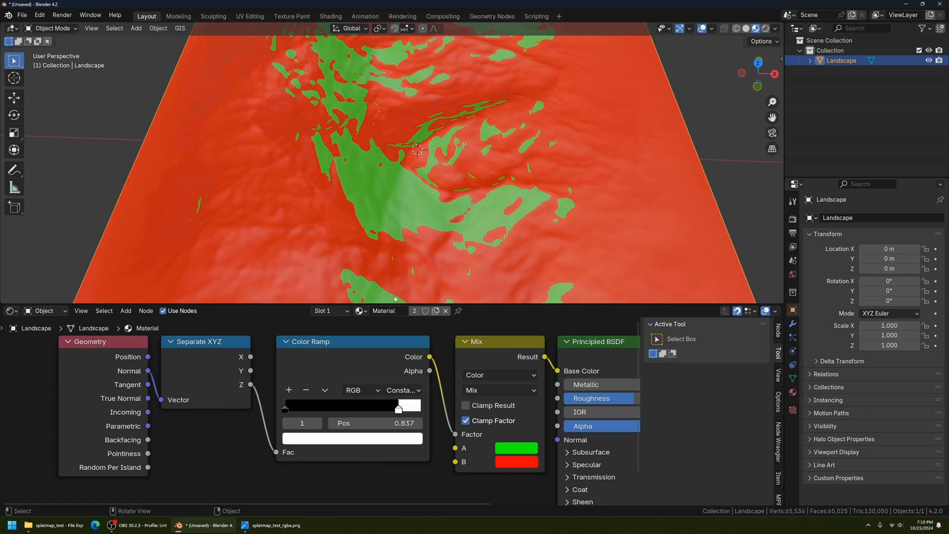
{"action": "middle_click_drag", "start_coordinate": [478, 216], "coordinate": [430, 243]}
{"action": "scroll", "coordinate": [426, 245], "scroll_direction": "up", "scroll_amount": 2}
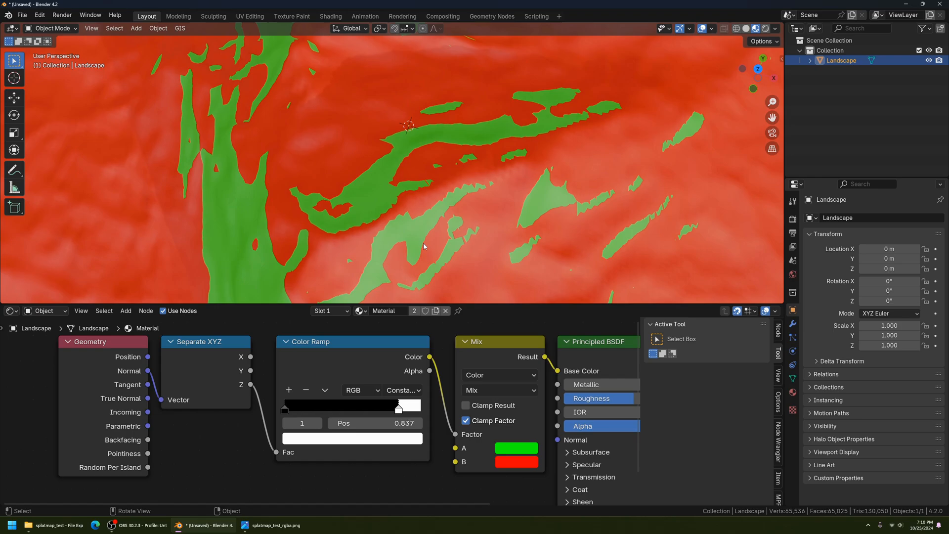
View the landscape from directly above and examine the borders between the green and red regions in different areas.
{"action": "key", "text": "KP_7"}
{"action": "scroll", "coordinate": [472, 253], "scroll_direction": "up", "scroll_amount": 3}
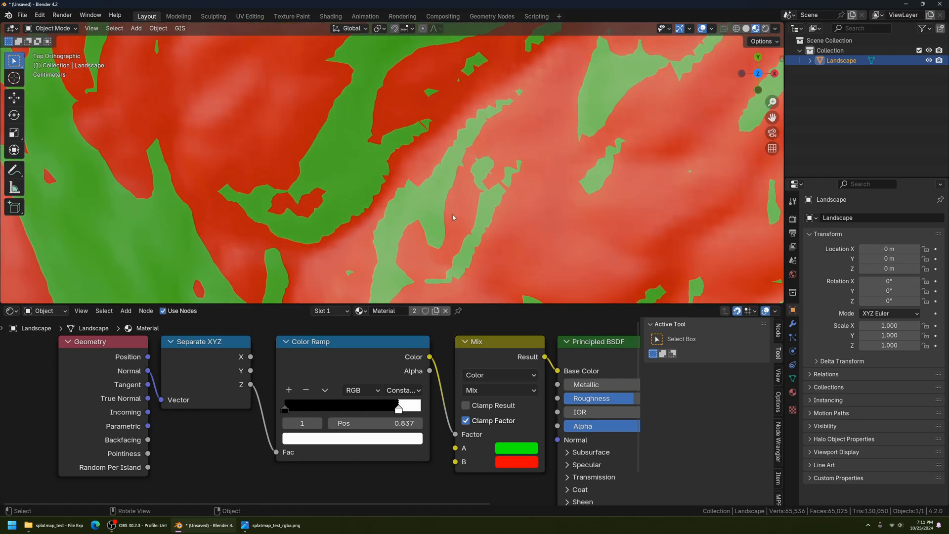
{"action": "scroll", "coordinate": [430, 236], "scroll_direction": "up", "scroll_amount": 2}
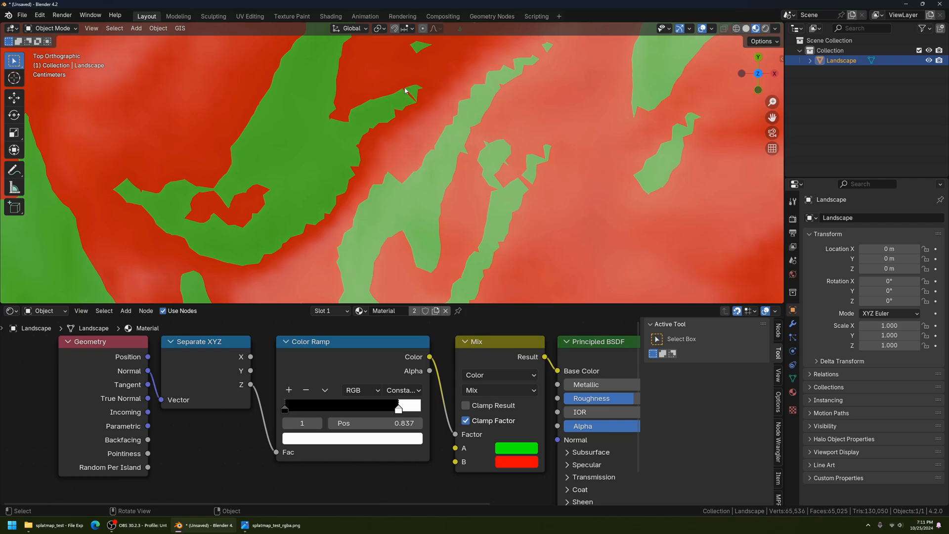
{"action": "scroll", "coordinate": [405, 199], "scroll_direction": "down", "scroll_amount": 9}
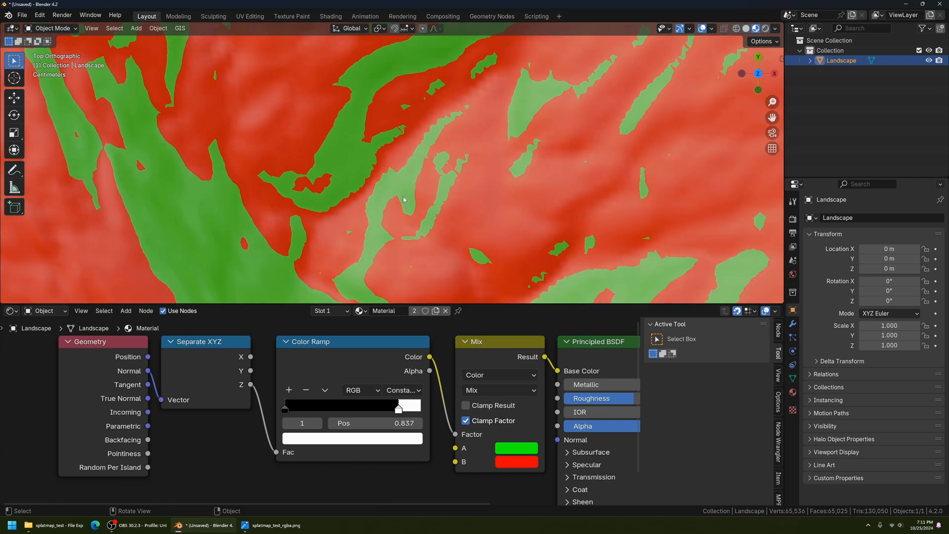
{"action": "middle_click_drag", "start_coordinate": [396, 216], "coordinate": [417, 2], "text": "shift"}
{"action": "middle_click_drag", "start_coordinate": [413, 110], "coordinate": [470, 212], "text": "shift"}
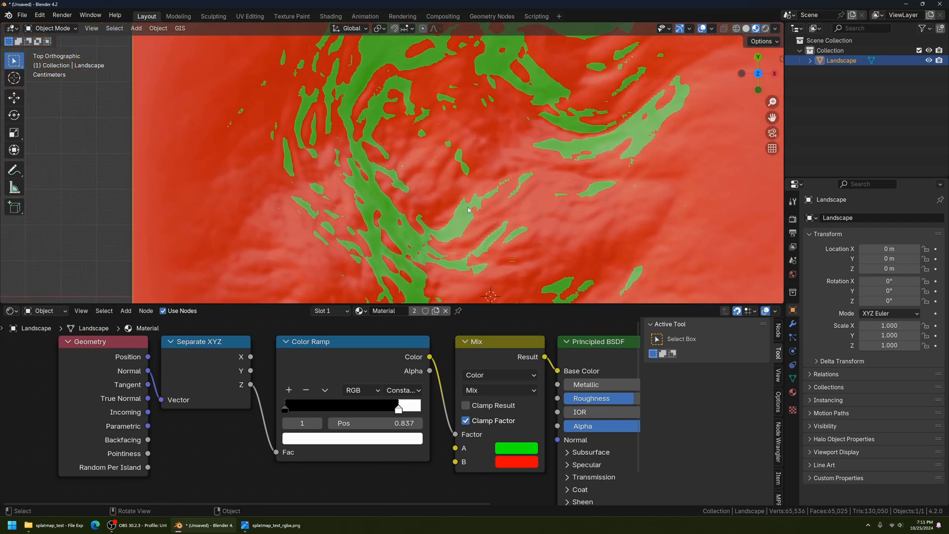
{"action": "scroll", "coordinate": [470, 212], "scroll_direction": "up", "scroll_amount": 5}
{"action": "middle_click_drag", "start_coordinate": [471, 85], "coordinate": [392, 184], "text": "shift"}
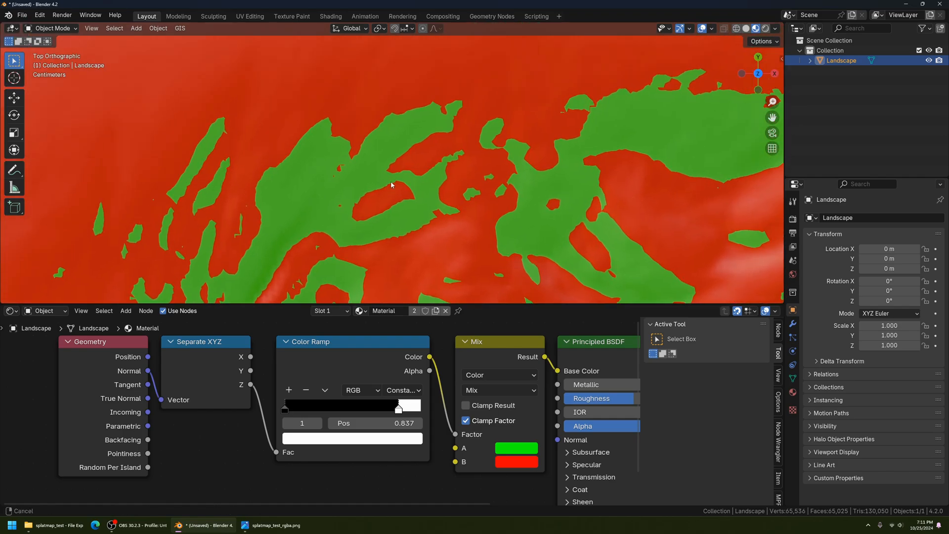
{"action": "scroll", "coordinate": [392, 184], "scroll_direction": "down", "scroll_amount": 4}
{"action": "middle_click_drag", "start_coordinate": [496, 284], "coordinate": [447, 160], "text": "shift"}
{"action": "scroll", "coordinate": [447, 160], "scroll_direction": "down", "scroll_amount": 4}
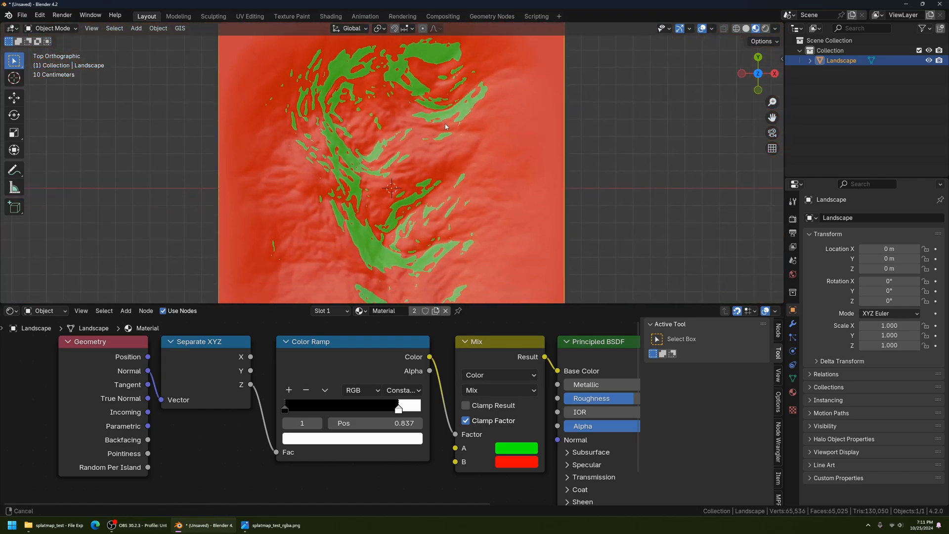
{"action": "scroll", "coordinate": [429, 194], "scroll_direction": "up", "scroll_amount": 6}
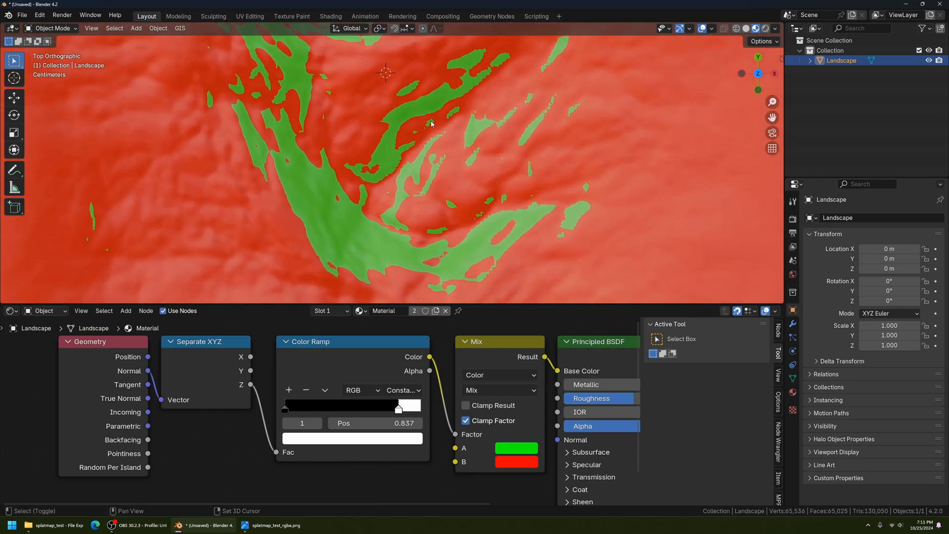
{"action": "scroll", "coordinate": [409, 193], "scroll_direction": "up", "scroll_amount": 3}
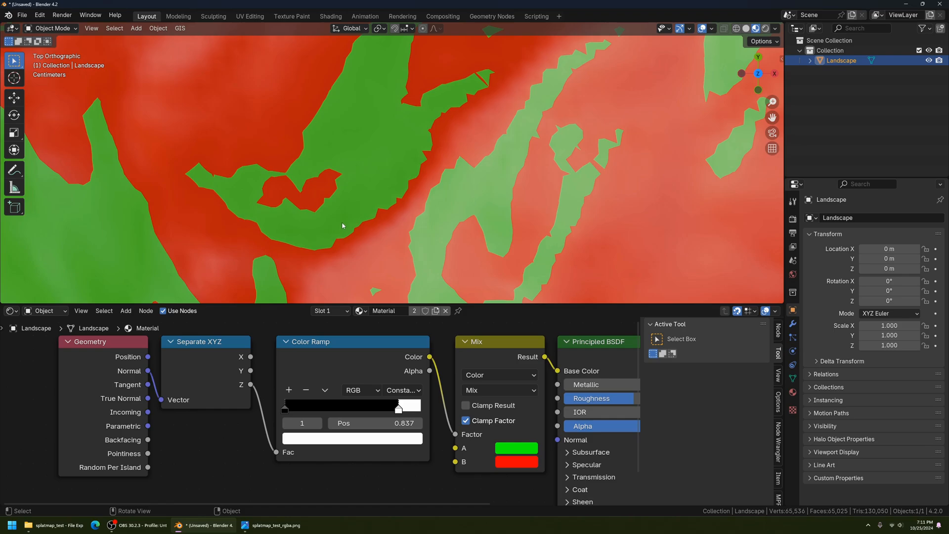
{"action": "scroll", "coordinate": [370, 237], "scroll_direction": "down", "scroll_amount": 7}
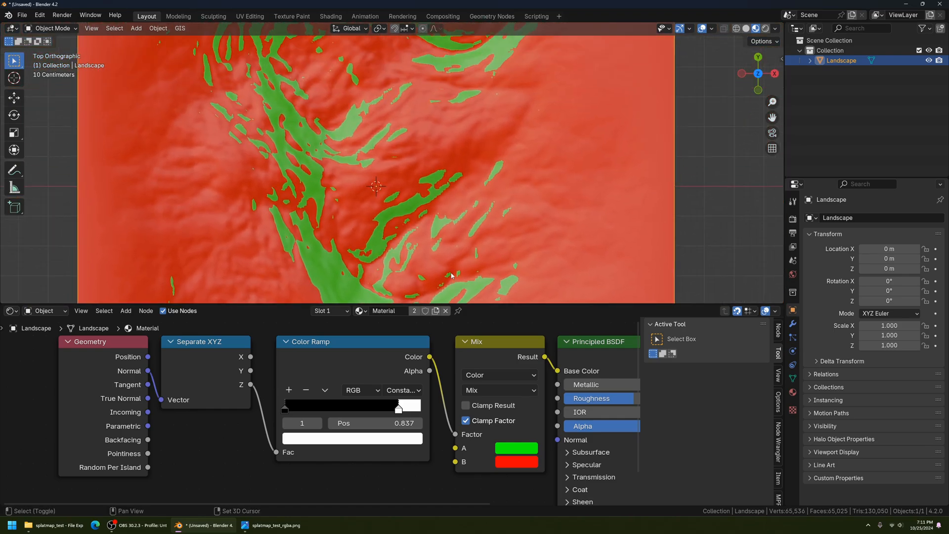
{"action": "middle_click_drag", "start_coordinate": [400, 194], "coordinate": [473, 268], "text": "shift"}
{"action": "scroll", "coordinate": [449, 209], "scroll_direction": "up", "scroll_amount": 6}
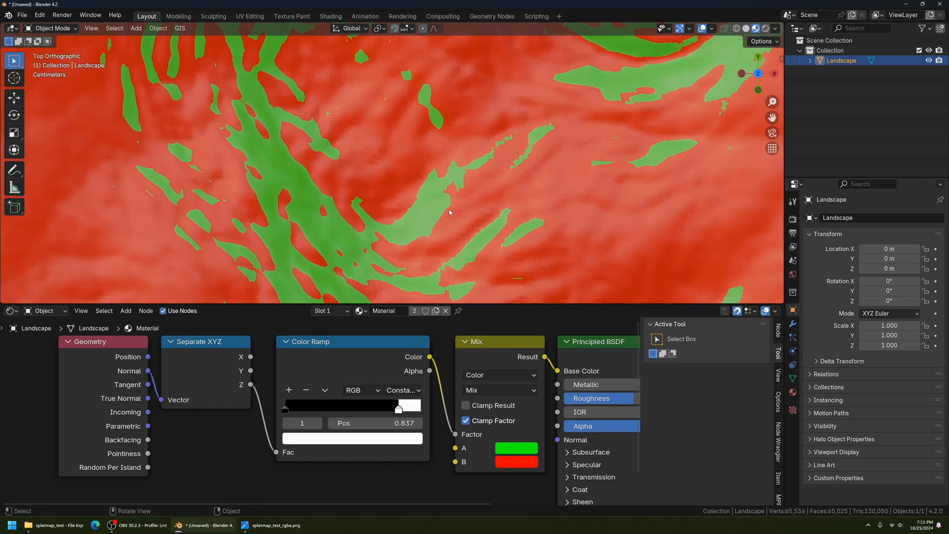
Examine the jagged edges of the green slope patches up close from directly above.
{"action": "scroll", "coordinate": [521, 232], "scroll_direction": "up", "scroll_amount": 5}
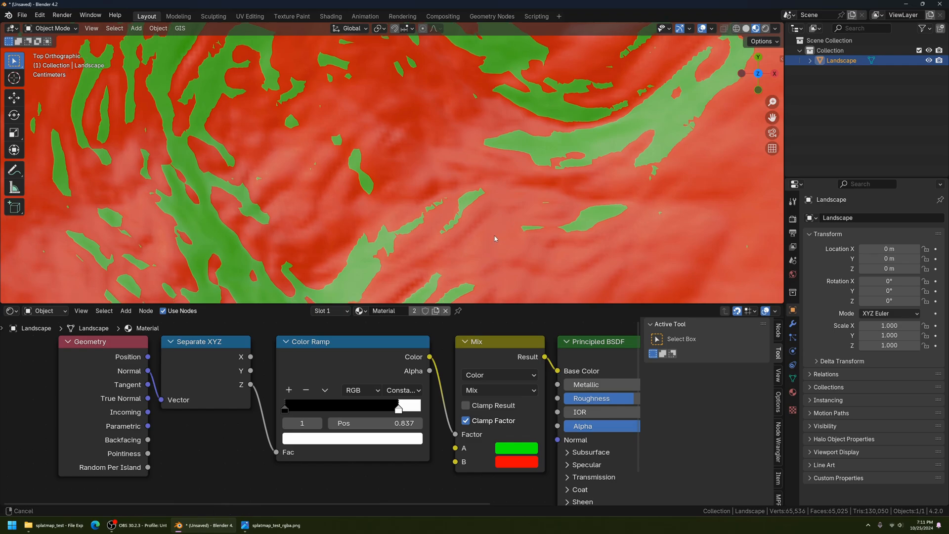
{"action": "scroll", "coordinate": [435, 211], "scroll_direction": "up", "scroll_amount": 4}
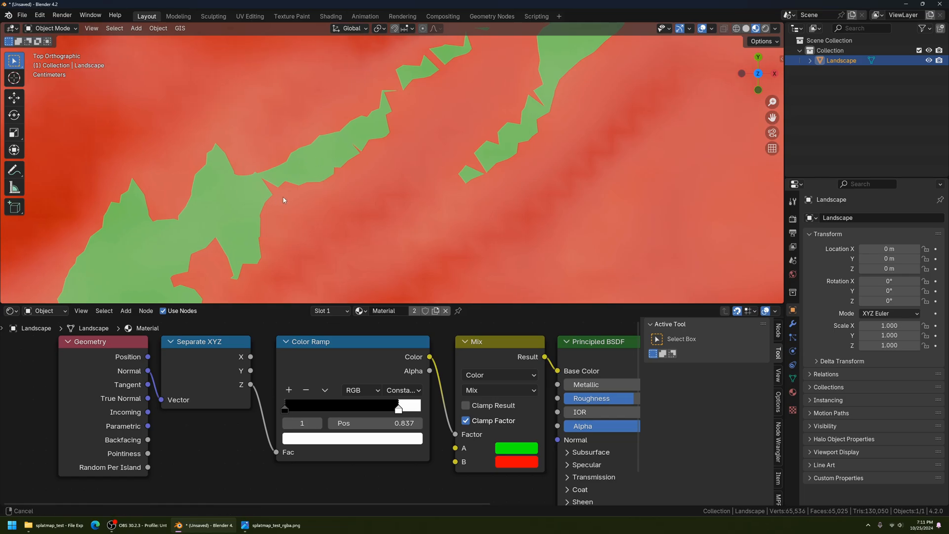
{"action": "scroll", "coordinate": [345, 200], "scroll_direction": "up", "scroll_amount": 2}
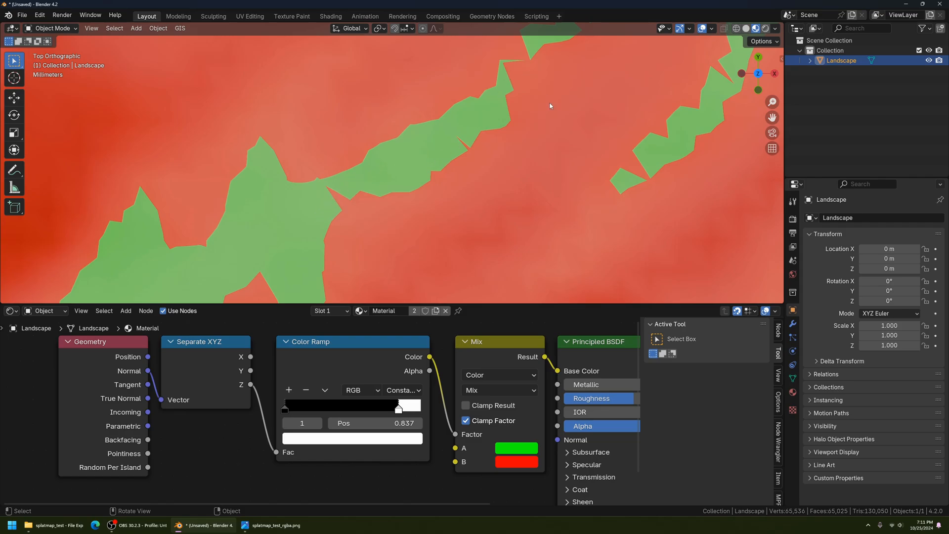
{"action": "scroll", "coordinate": [418, 203], "scroll_direction": "down", "scroll_amount": 6}
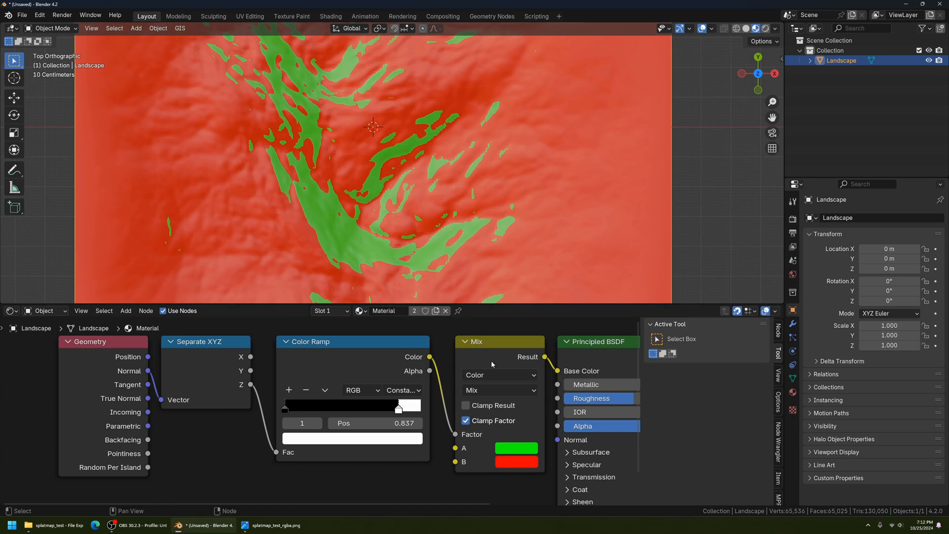
Duplicate the Mix node and place the copy below the Color Ramp.
{"action": "middle_click_drag", "start_coordinate": [479, 372], "coordinate": [397, 356]}
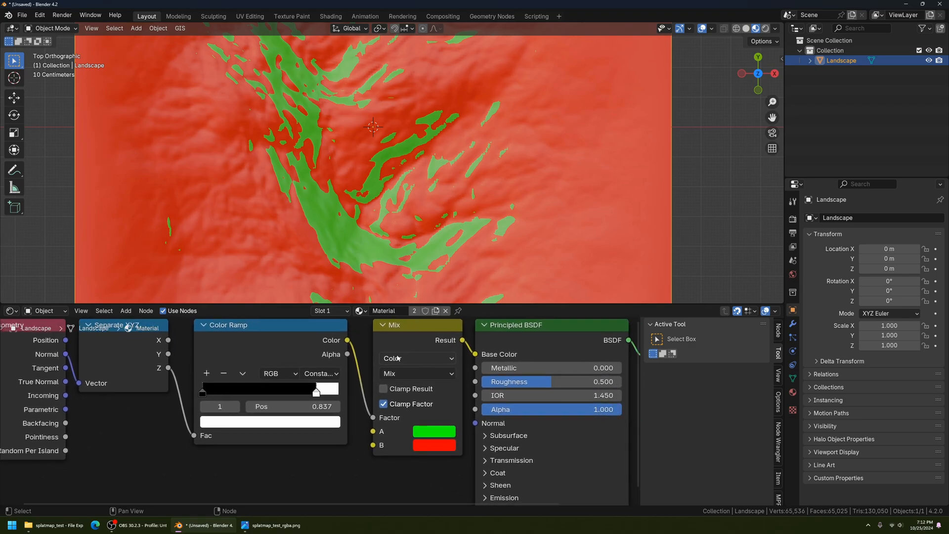
{"action": "left_click", "coordinate": [422, 336]}
{"action": "key", "text": "shift+d"}
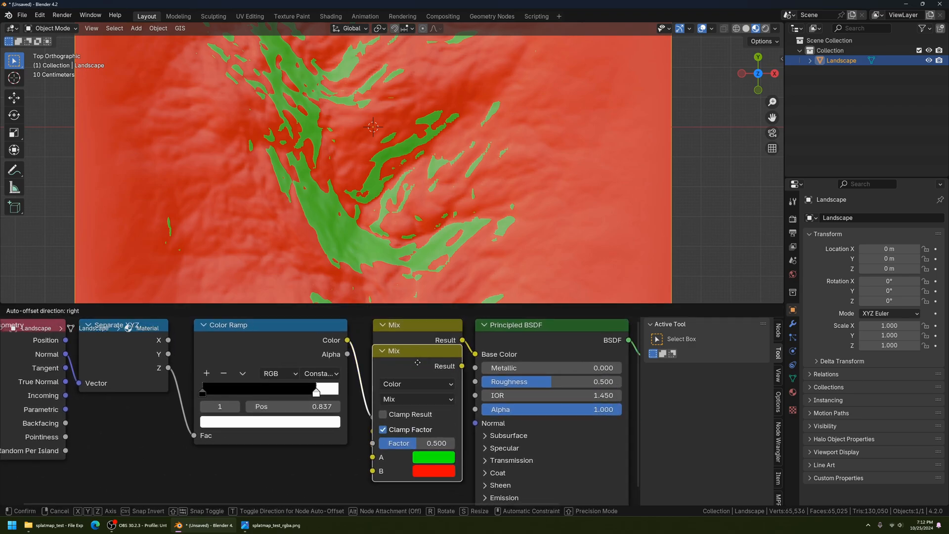
{"action": "left_click", "coordinate": [302, 464]}
{"action": "middle_click_drag", "start_coordinate": [333, 486], "coordinate": [365, 364]}
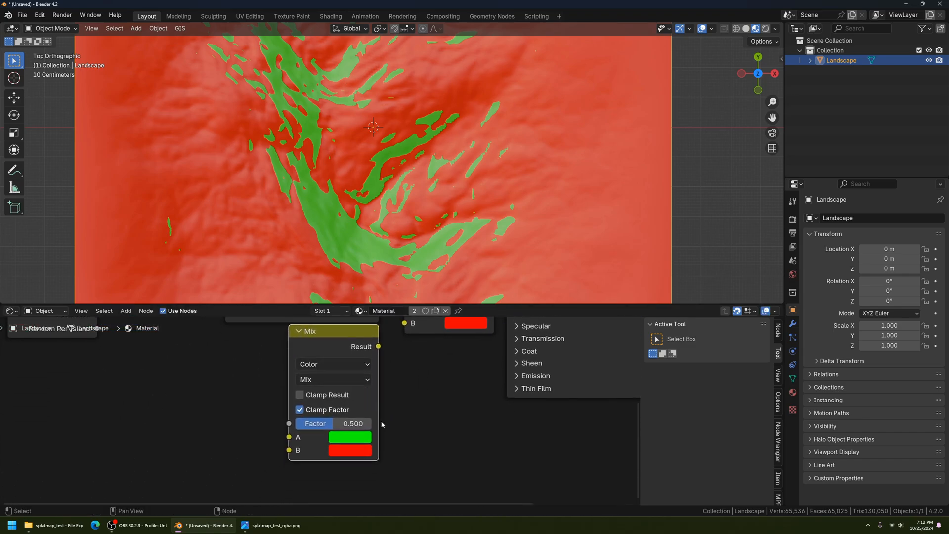
Set the duplicated Mix node's color A to pure red, with Red 1.000 and Green 0.000, and color B to blue.
{"action": "left_click", "coordinate": [350, 437]}
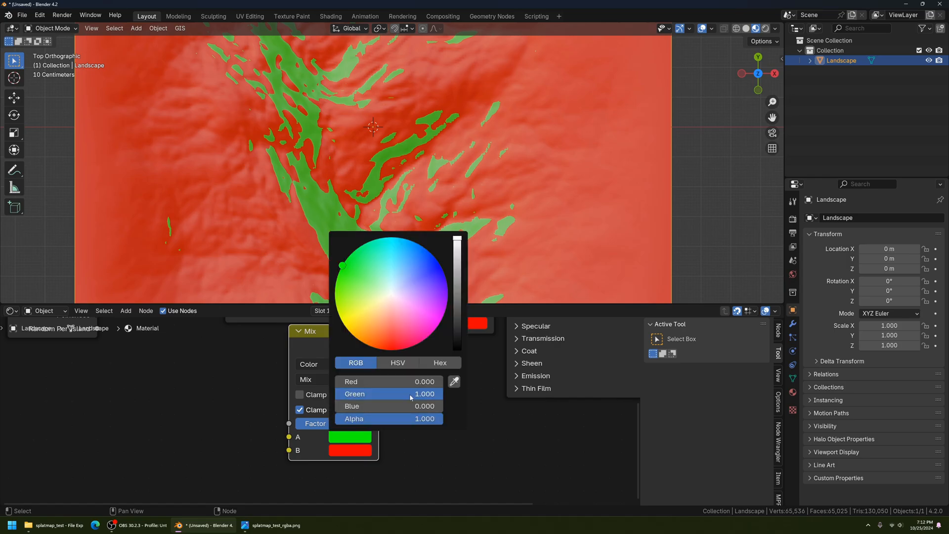
{"action": "left_click_drag", "start_coordinate": [396, 381], "coordinate": [337, 394]}
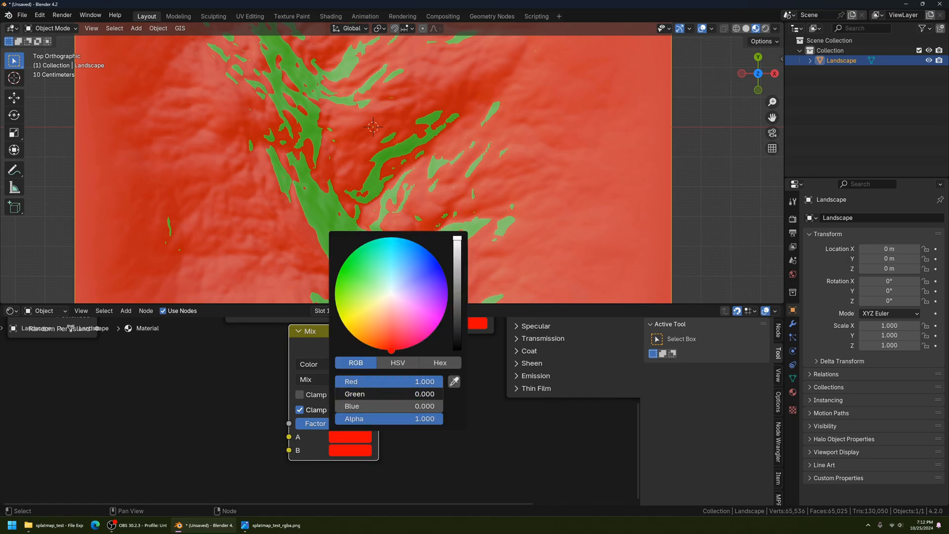
{"action": "left_click", "coordinate": [352, 452]}
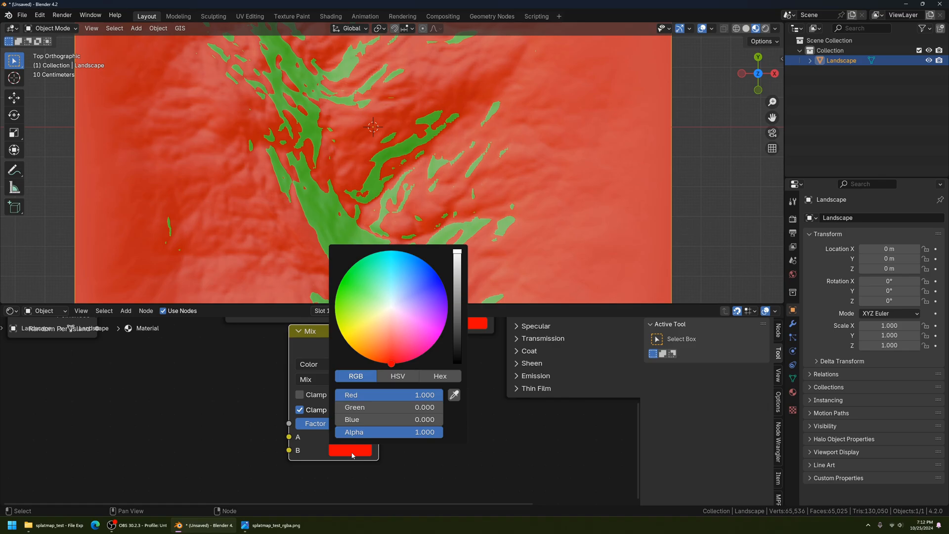
{"action": "left_click_drag", "start_coordinate": [360, 419], "coordinate": [436, 395]}
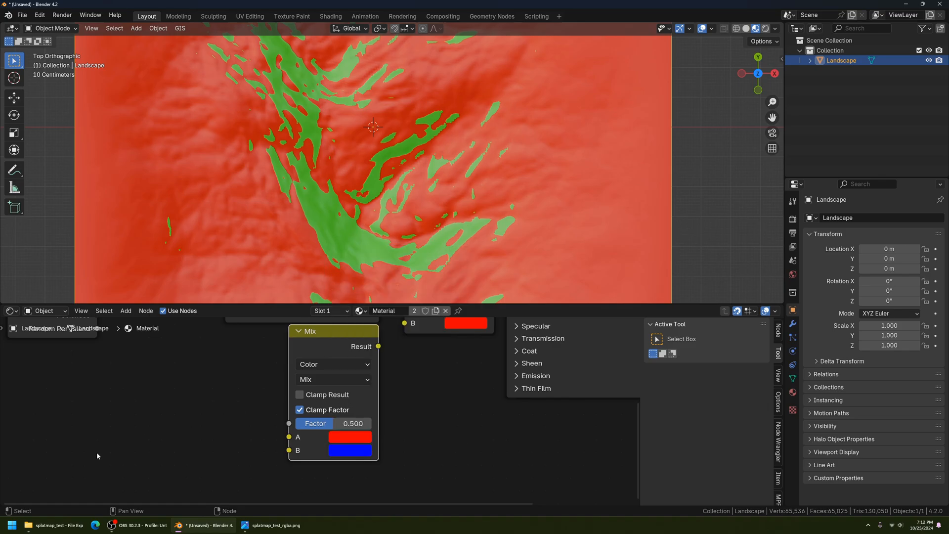
Connect the duplicated Mix node's Result to input B of the original Mix node and frame the whole node tree.
{"action": "middle_click_drag", "start_coordinate": [391, 338], "coordinate": [348, 422]}
{"action": "left_click_drag", "start_coordinate": [338, 420], "coordinate": [364, 395]}
{"action": "middle_click_drag", "start_coordinate": [366, 390], "coordinate": [374, 440]}
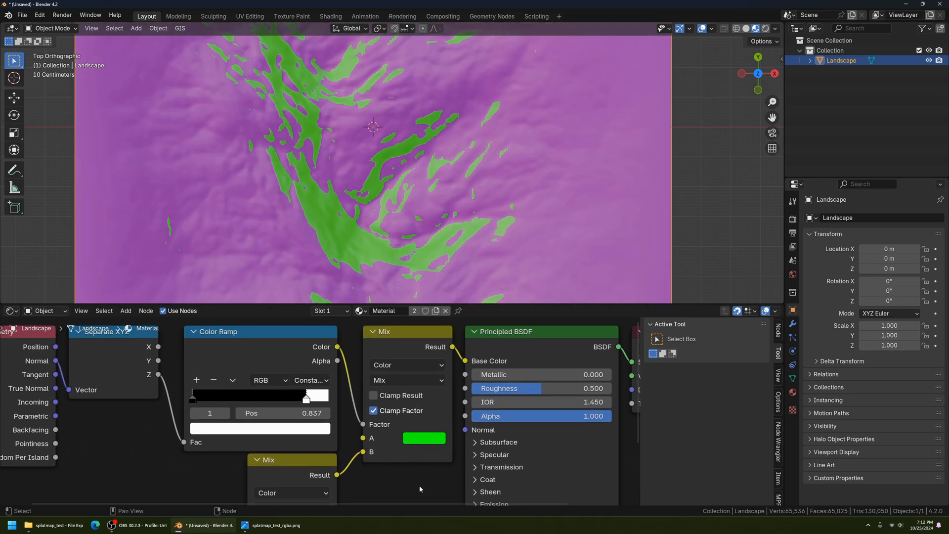
{"action": "key", "text": "Home"}
{"action": "key", "text": "Home"}
Inspect the blended color of the flat areas on the landscape in perspective and from above, alongside the second Mix node's settings.
{"action": "middle_click_drag", "start_coordinate": [419, 250], "coordinate": [428, 197]}
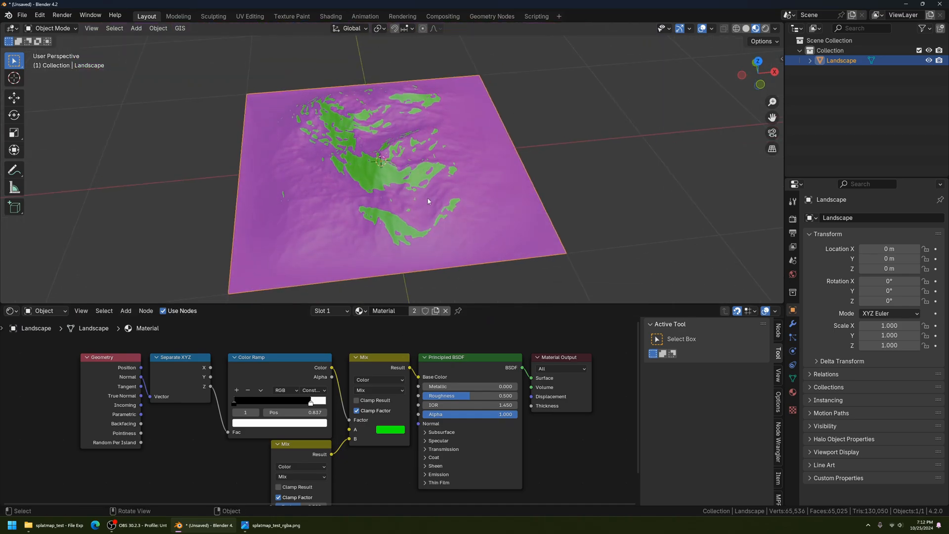
{"action": "key", "text": "KP_7"}
{"action": "middle_click_drag", "start_coordinate": [332, 477], "coordinate": [336, 395]}
{"action": "scroll", "coordinate": [338, 403], "scroll_direction": "up", "scroll_amount": 4}
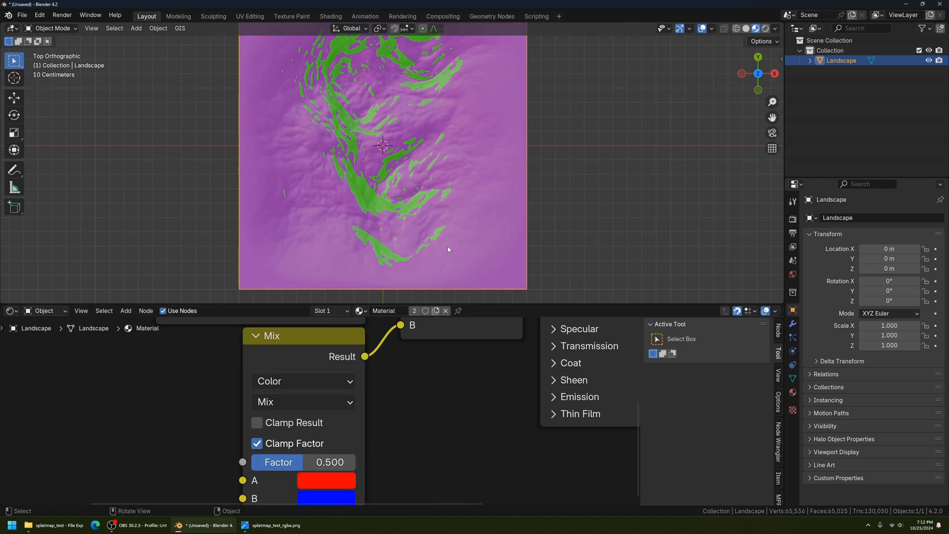
{"action": "middle_click_drag", "start_coordinate": [447, 216], "coordinate": [440, 254], "text": "shift"}
{"action": "middle_click_drag", "start_coordinate": [395, 199], "coordinate": [409, 140], "text": "shift"}
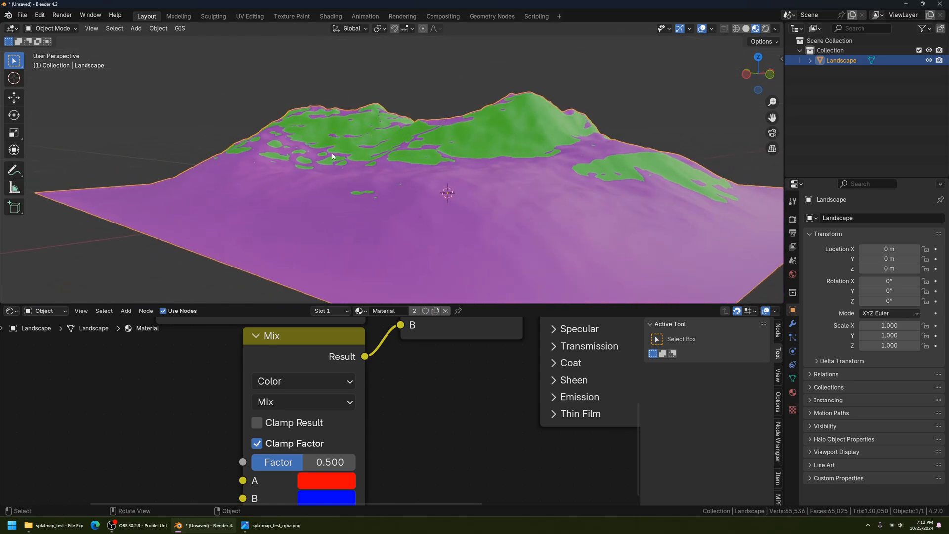
{"action": "middle_click_drag", "start_coordinate": [494, 210], "coordinate": [436, 288]}
{"action": "key", "text": "KP_7"}
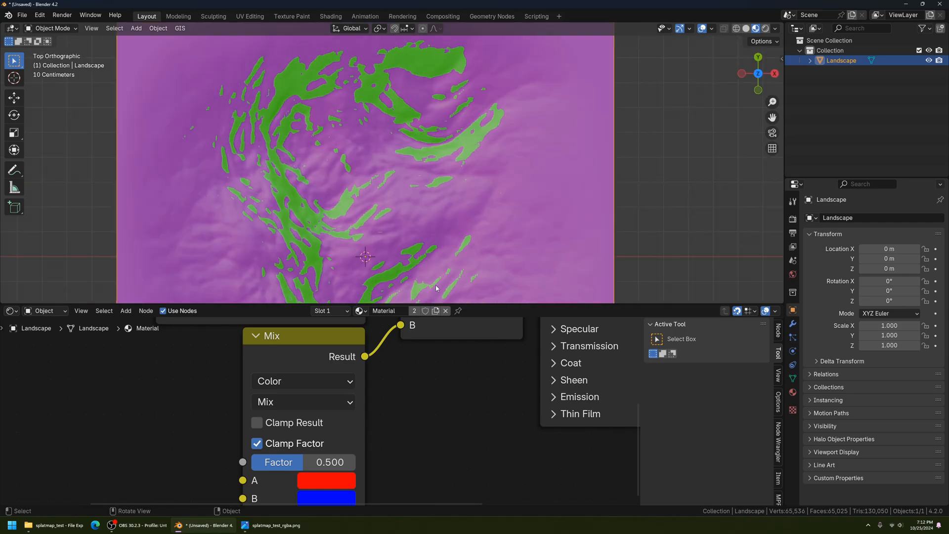
Add a Texture Coordinate node below the Geometry node.
{"action": "scroll", "coordinate": [178, 396], "scroll_direction": "down", "scroll_amount": 1}
{"action": "scroll", "coordinate": [198, 403], "scroll_direction": "down", "scroll_amount": 4}
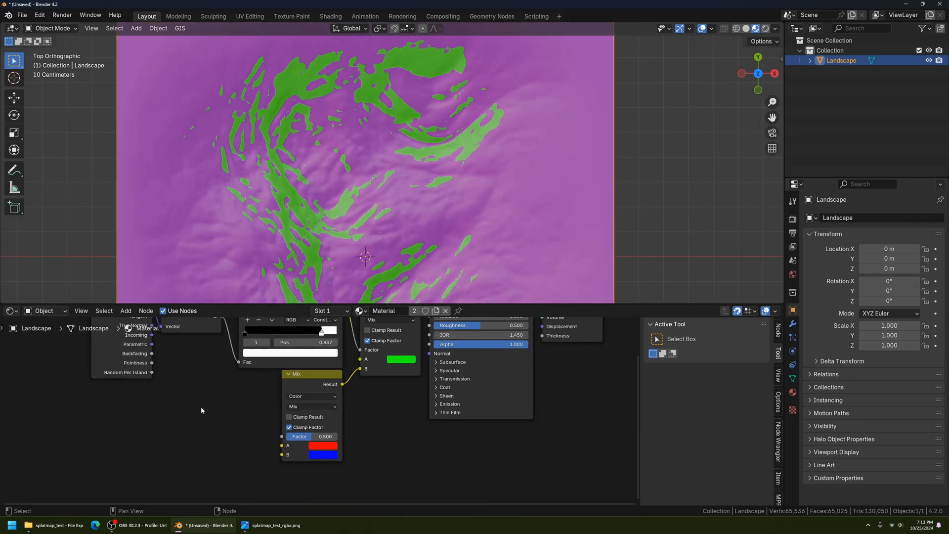
{"action": "middle_click_drag", "start_coordinate": [283, 373], "coordinate": [280, 387]}
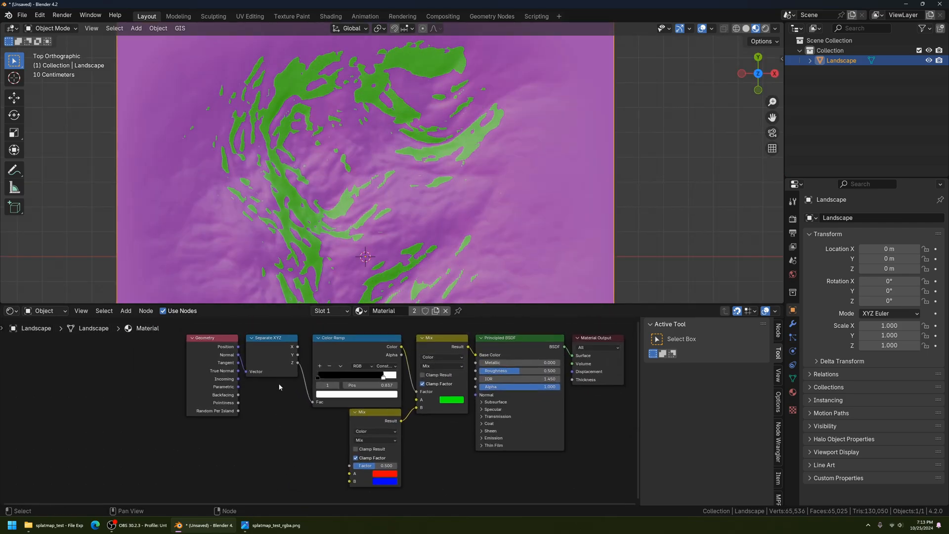
{"action": "left_click", "coordinate": [126, 311]}
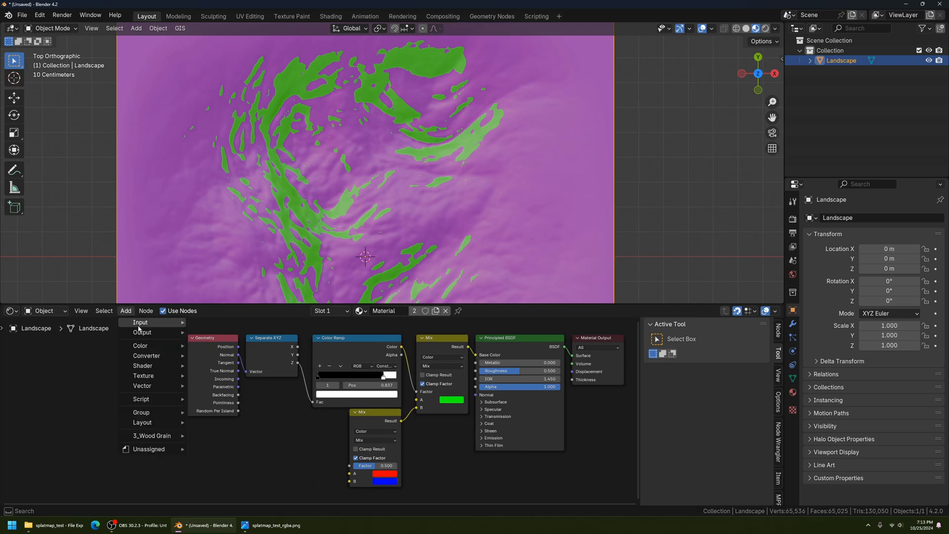
{"action": "mouse_move", "coordinate": [140, 322]}
{"action": "left_click", "coordinate": [229, 282]}
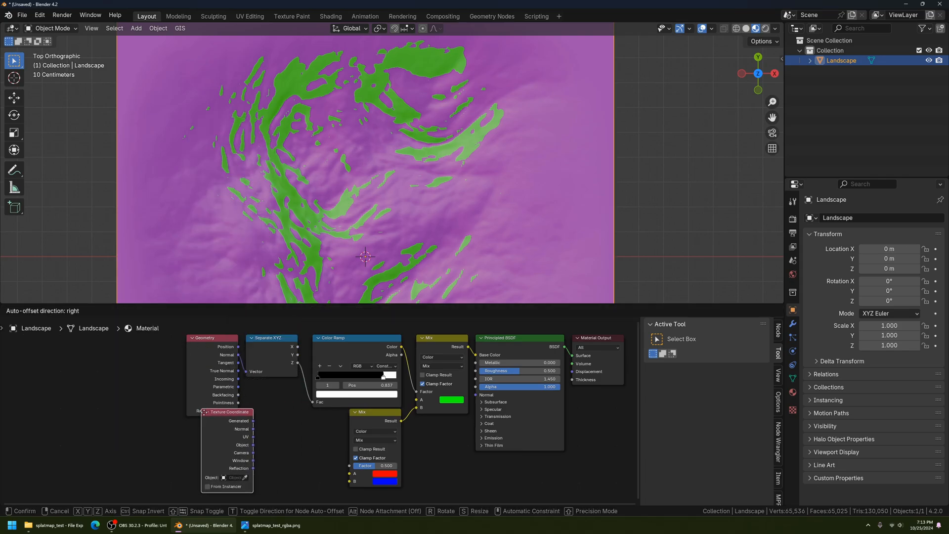
{"action": "left_click", "coordinate": [262, 451]}
{"action": "middle_click_drag", "start_coordinate": [263, 451], "coordinate": [273, 407]}
{"action": "scroll", "coordinate": [245, 419], "scroll_direction": "up", "scroll_amount": 3}
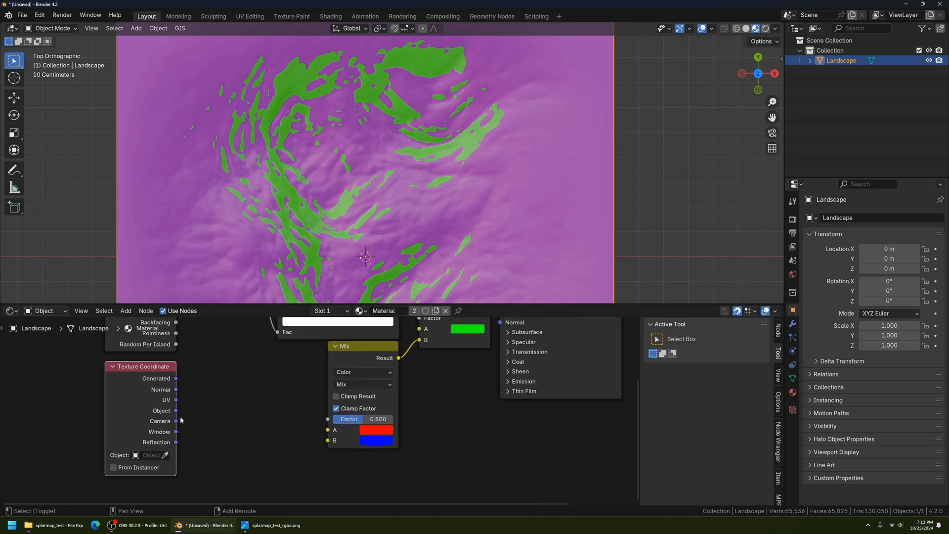
{"action": "left_click_drag", "start_coordinate": [176, 400], "coordinate": [204, 408]}
{"action": "key", "text": "Escape"}
{"action": "key", "text": "Escape"}
{"action": "left_click_drag", "start_coordinate": [176, 378], "coordinate": [252, 391]}
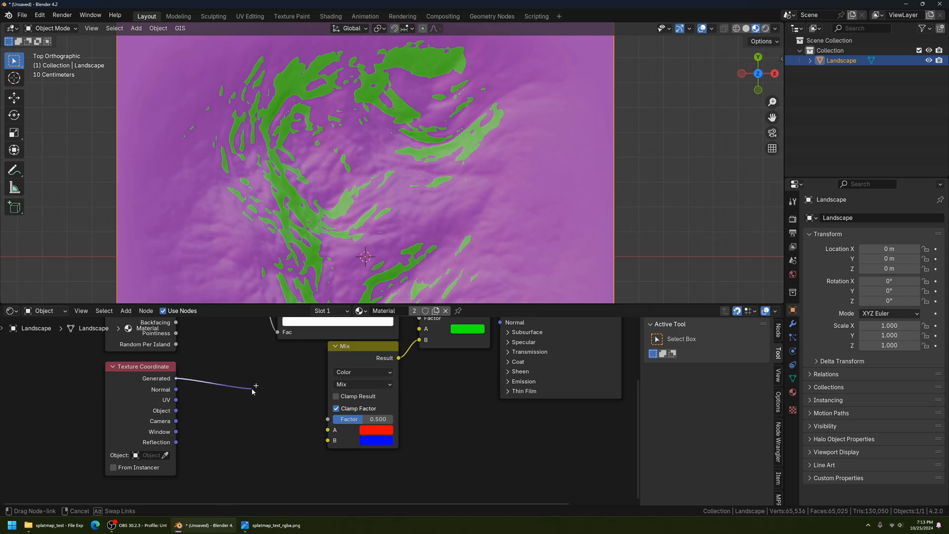
{"action": "key", "text": "Escape"}
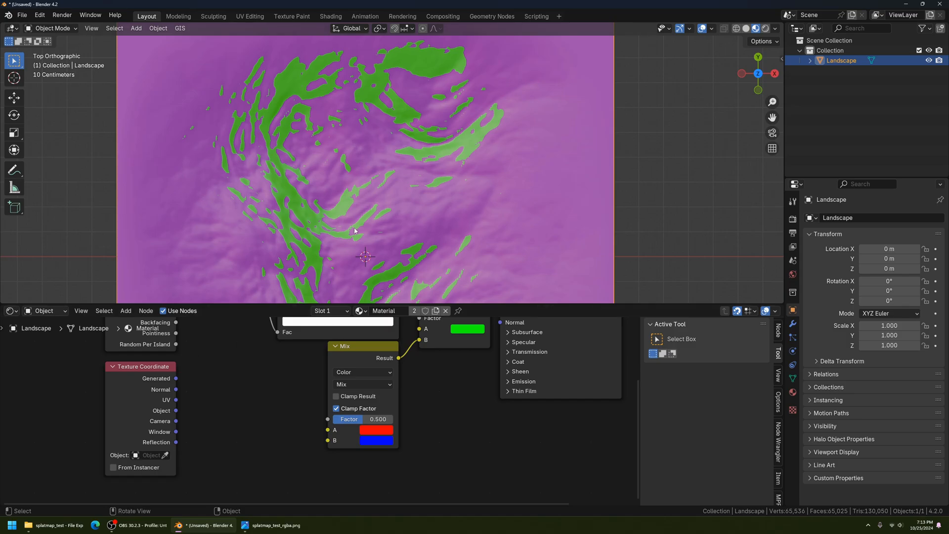
Connect the Texture Coordinate's Generated output to the second Mix node's Factor and check the landscape from above.
{"action": "middle_click_drag", "start_coordinate": [354, 231], "coordinate": [403, 208], "text": "shift"}
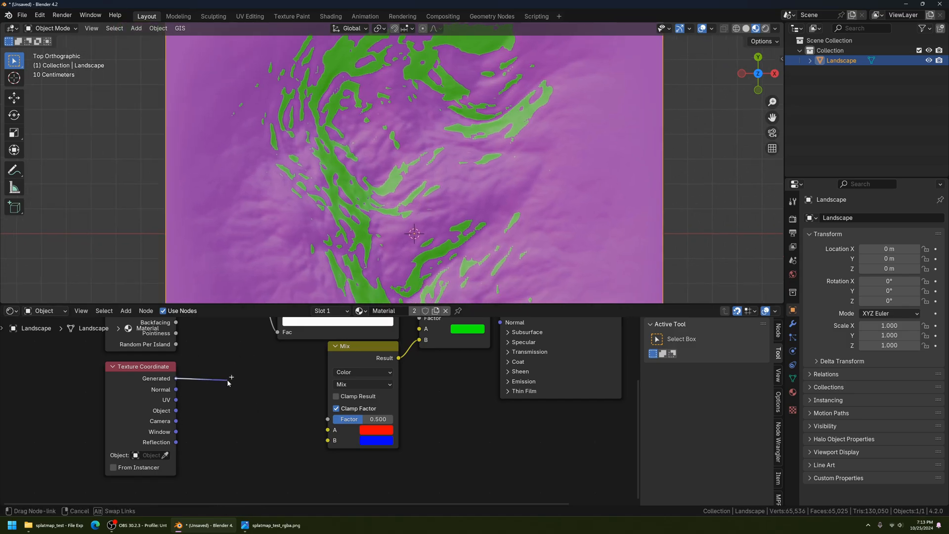
{"action": "middle_click_drag", "start_coordinate": [341, 64], "coordinate": [333, 152]}
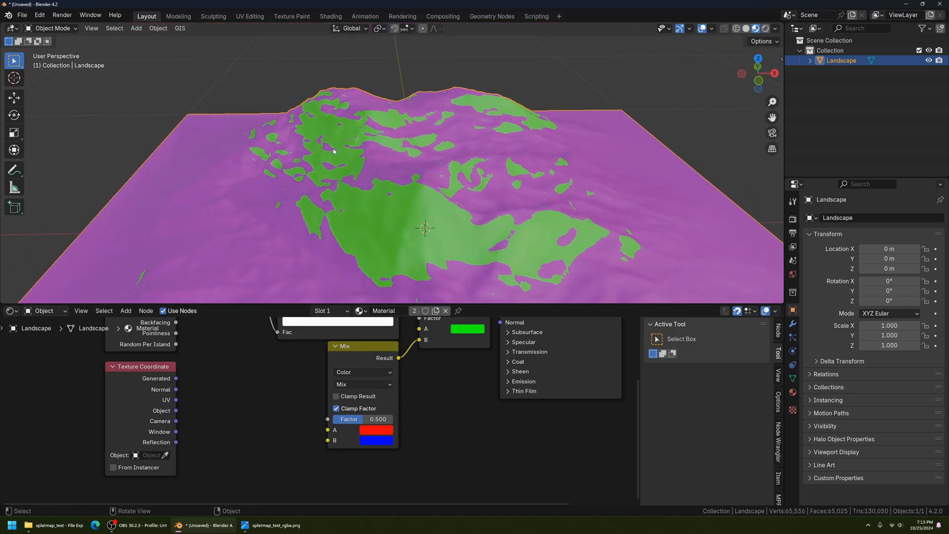
{"action": "left_click_drag", "start_coordinate": [176, 378], "coordinate": [326, 419]}
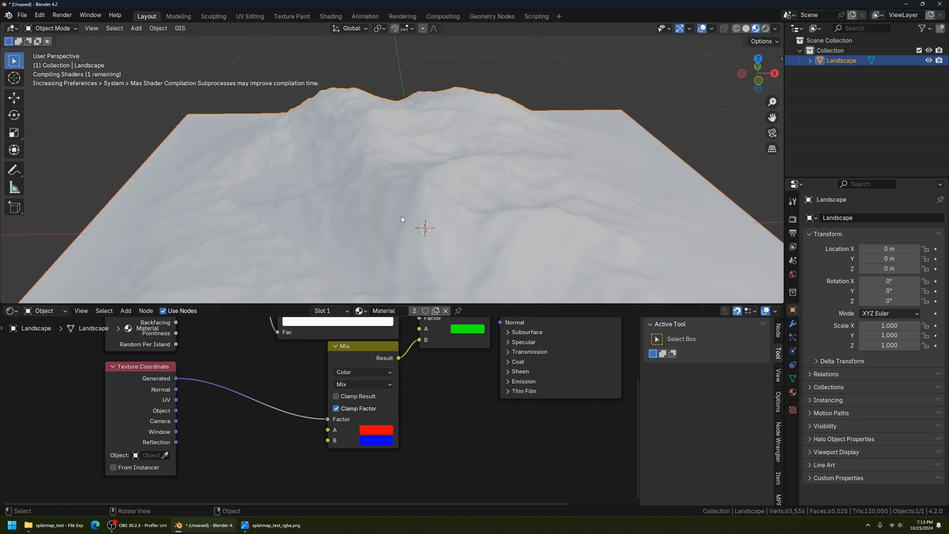
{"action": "middle_click_drag", "start_coordinate": [430, 148], "coordinate": [394, 212]}
{"action": "key", "text": "KP_7"}
{"action": "scroll", "coordinate": [425, 244], "scroll_direction": "up", "scroll_amount": 3}
{"action": "scroll", "coordinate": [424, 244], "scroll_direction": "down", "scroll_amount": 2}
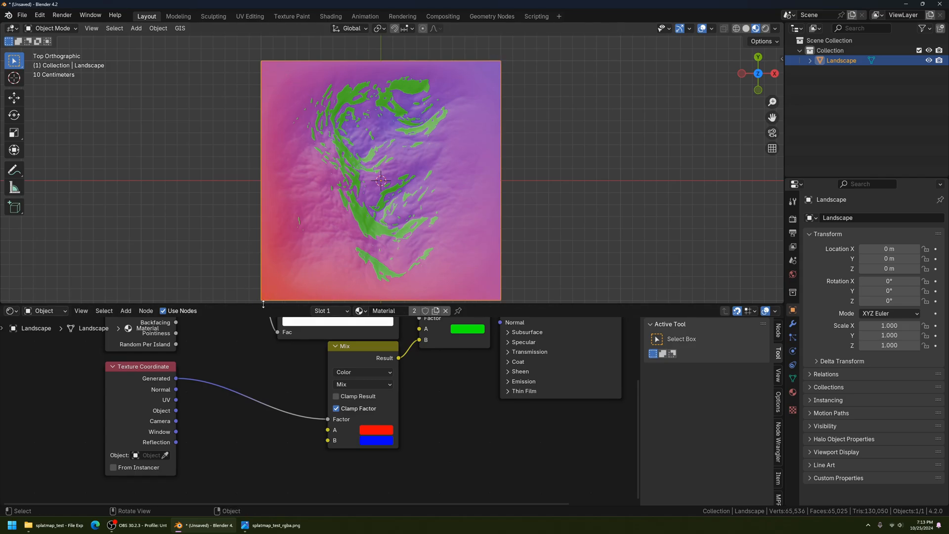
Duplicate the Separate XYZ node and insert it between Generated and the second Mix node, feeding its X output into Factor.
{"action": "middle_click_drag", "start_coordinate": [383, 242], "coordinate": [383, 190]}
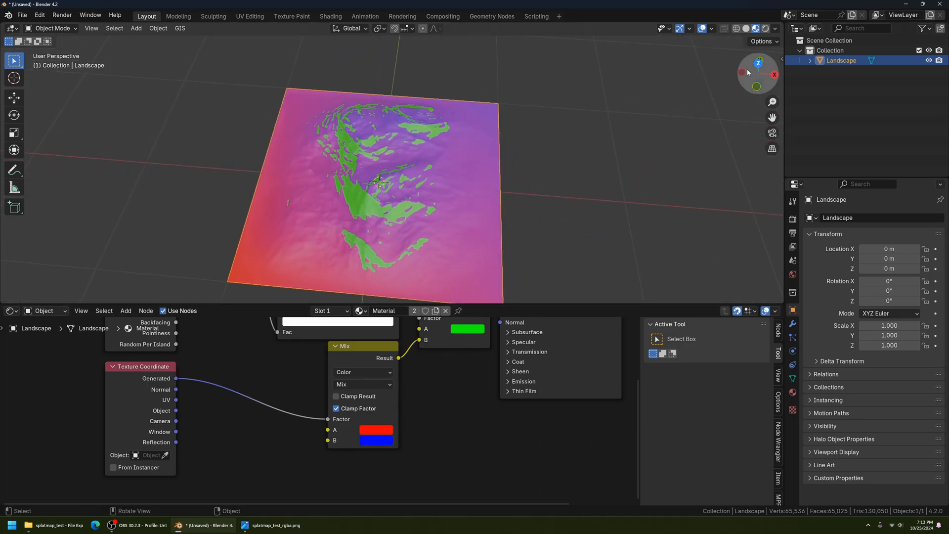
{"action": "middle_click_drag", "start_coordinate": [445, 149], "coordinate": [483, 138]}
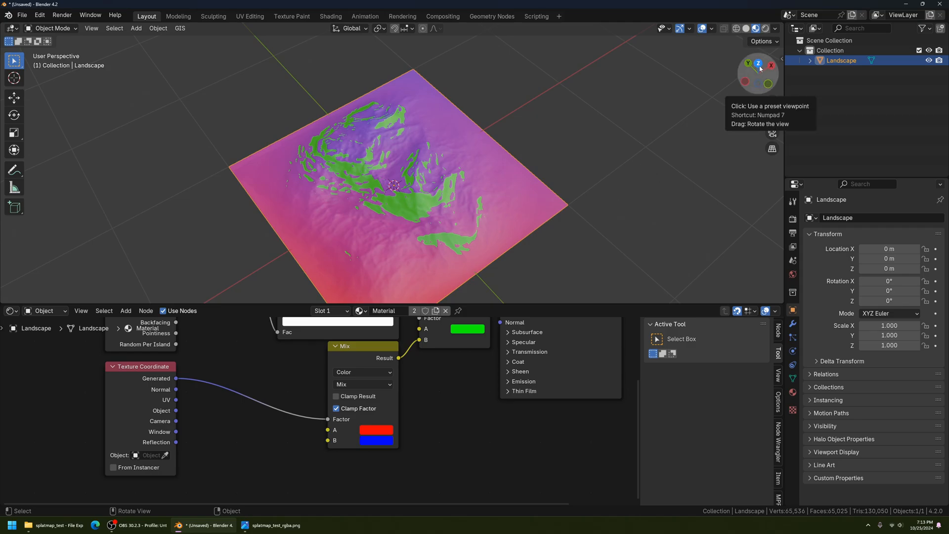
{"action": "scroll", "coordinate": [250, 381], "scroll_direction": "down", "scroll_amount": 3}
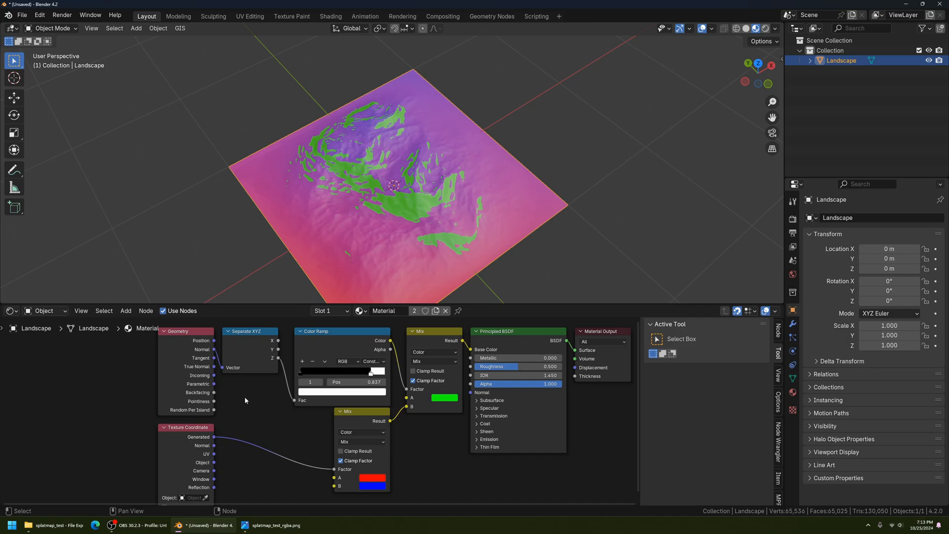
{"action": "left_click", "coordinate": [252, 349]}
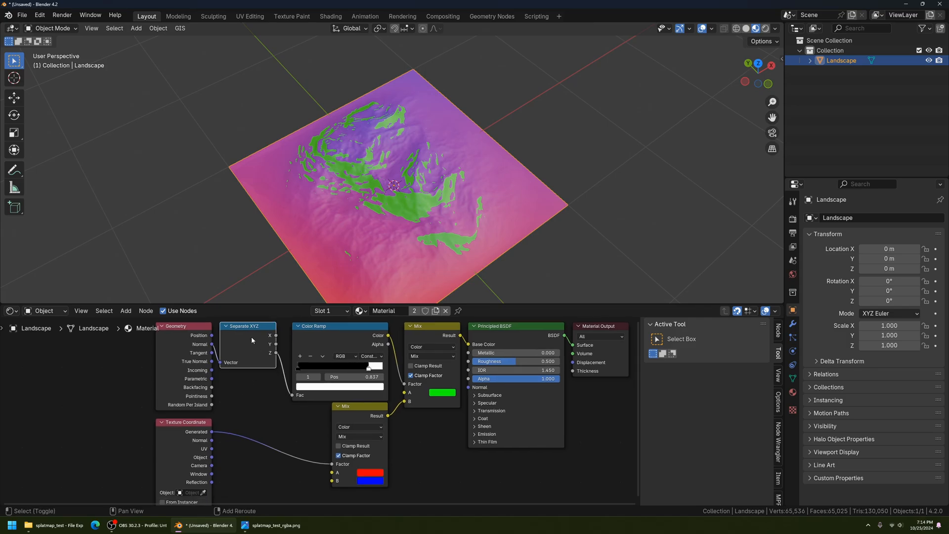
{"action": "key", "text": "shift+d"}
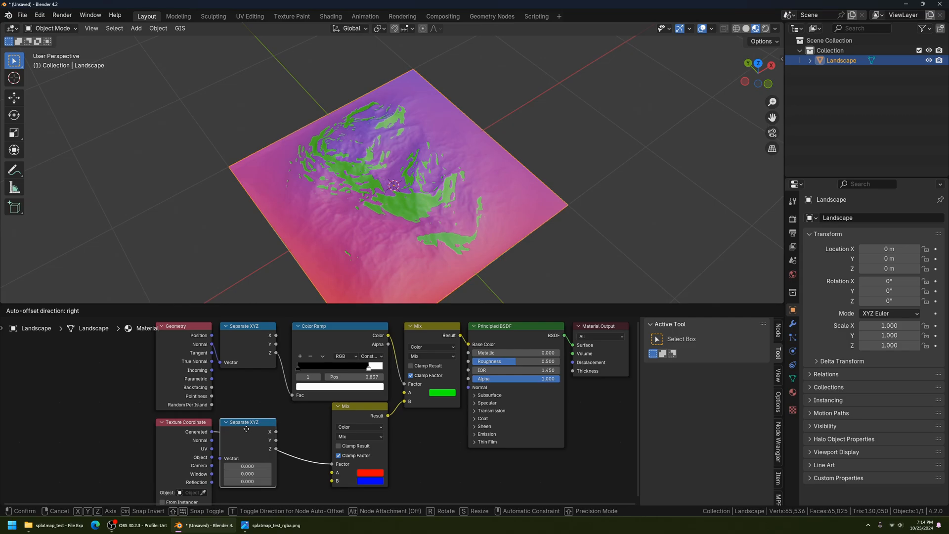
{"action": "left_click", "coordinate": [254, 431]}
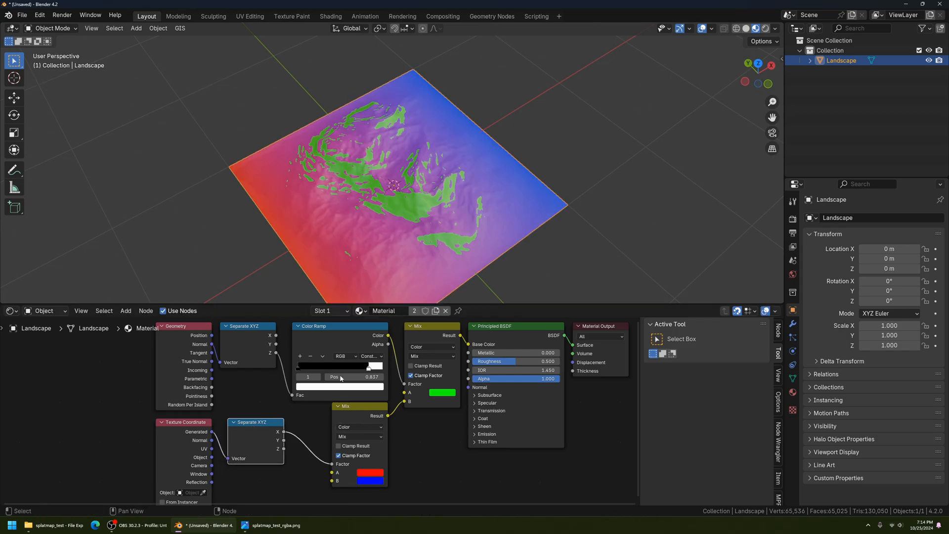
Inspect the color gradient along the X axis of the landscape from above and from a low side angle.
{"action": "scroll", "coordinate": [434, 205], "scroll_direction": "up", "scroll_amount": 3}
{"action": "middle_click_drag", "start_coordinate": [434, 205], "coordinate": [392, 192]}
{"action": "scroll", "coordinate": [394, 240], "scroll_direction": "down", "scroll_amount": 3}
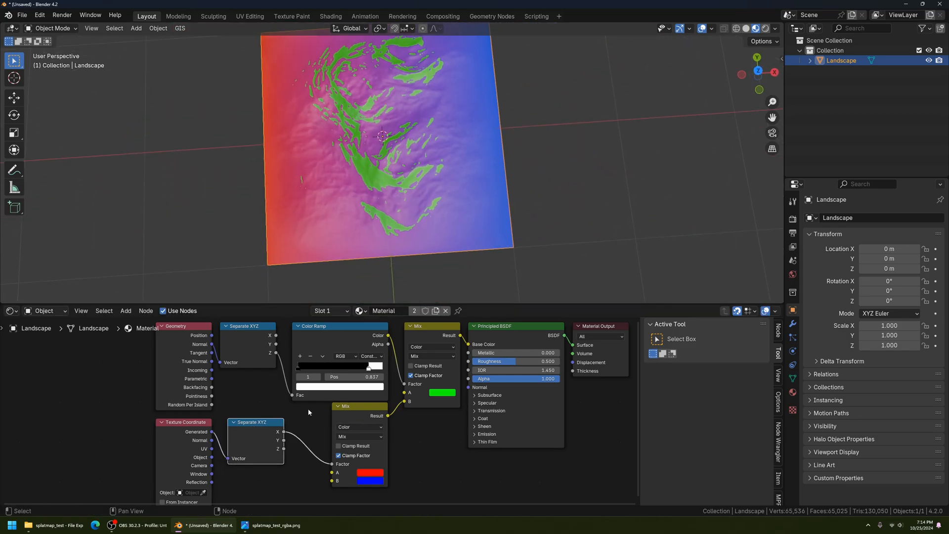
{"action": "middle_click_drag", "start_coordinate": [435, 262], "coordinate": [369, 124]}
{"action": "scroll", "coordinate": [391, 194], "scroll_direction": "down", "scroll_amount": 3}
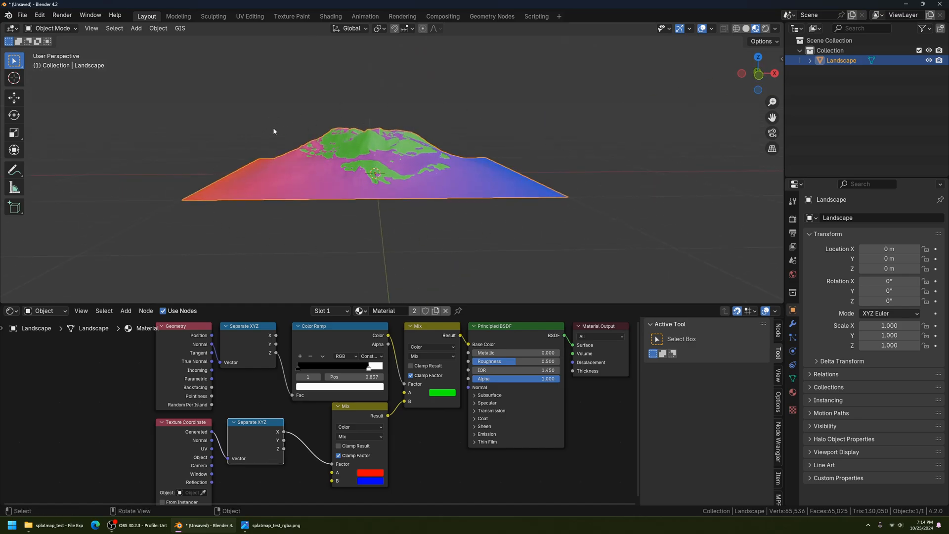
Enable the landscape's Box bounds in its viewport display settings and view the bounding box from above.
{"action": "middle_click_drag", "start_coordinate": [559, 169], "coordinate": [489, 200]}
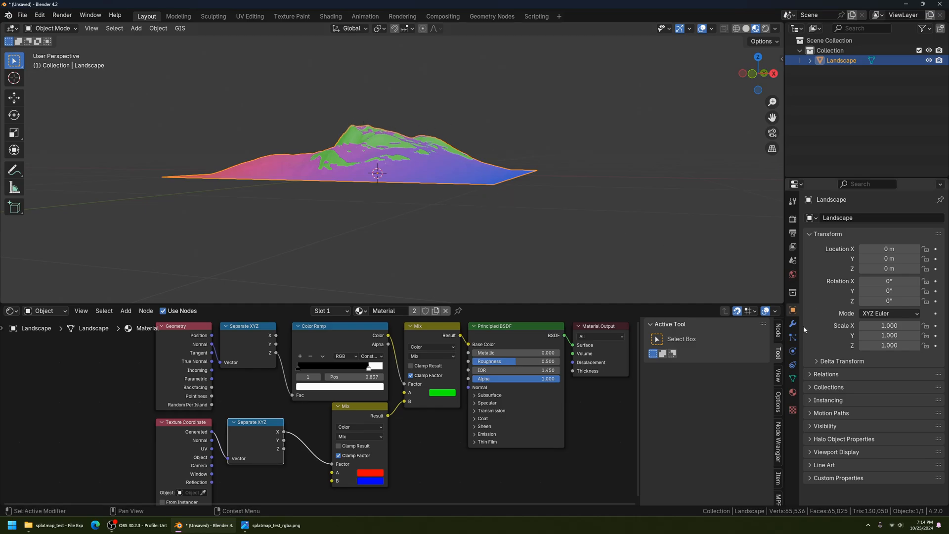
{"action": "left_click", "coordinate": [838, 452]}
{"action": "scroll", "coordinate": [838, 443], "scroll_direction": "down", "scroll_amount": 5}
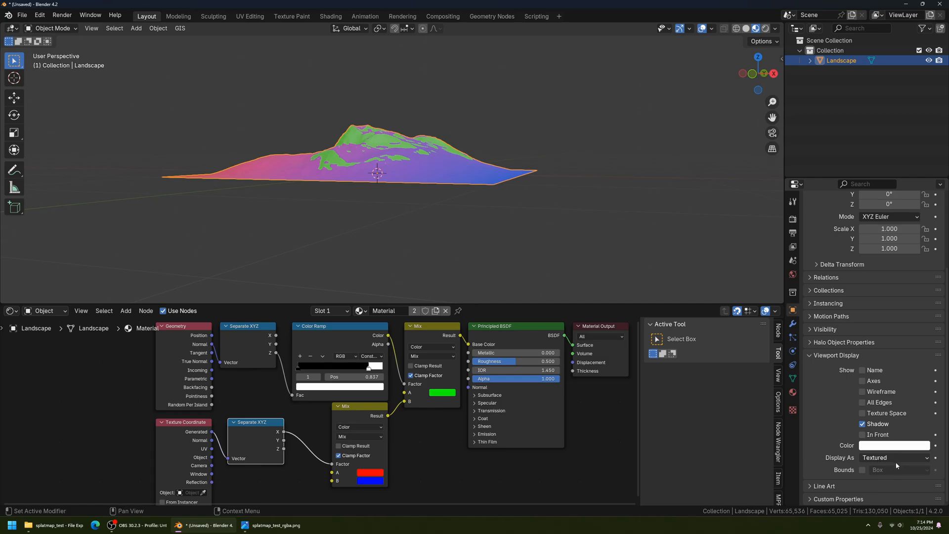
{"action": "left_click", "coordinate": [863, 470]}
{"action": "middle_click_drag", "start_coordinate": [553, 277], "coordinate": [471, 140]}
{"action": "scroll", "coordinate": [197, 448], "scroll_direction": "up", "scroll_amount": 4}
{"action": "scroll", "coordinate": [429, 232], "scroll_direction": "down", "scroll_amount": 2}
{"action": "key", "text": "KP_7"}
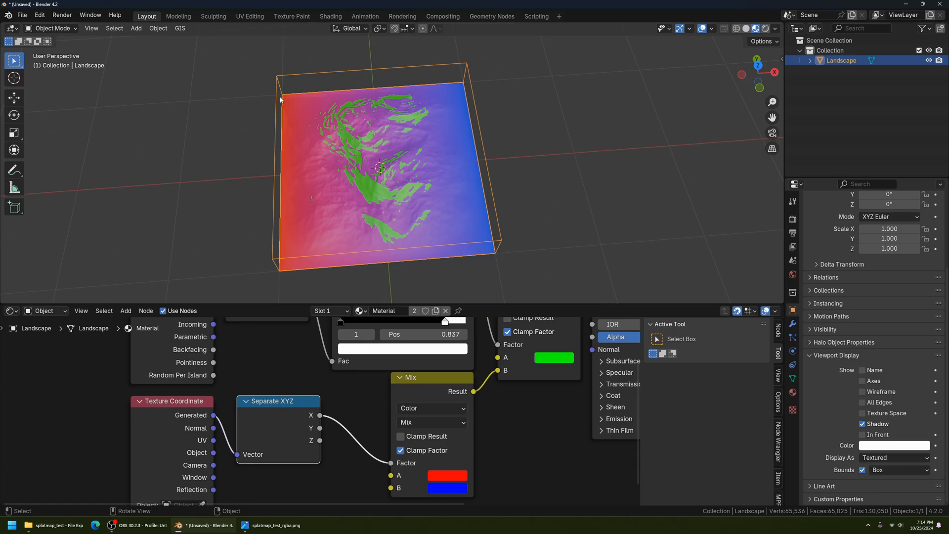
Feed the lower Separate XYZ node's Z output into the second Mix node's Factor in place of X, and check the height gradient.
{"action": "middle_click_drag", "start_coordinate": [351, 484], "coordinate": [328, 421]}
{"action": "left_click_drag", "start_coordinate": [304, 402], "coordinate": [313, 408]}
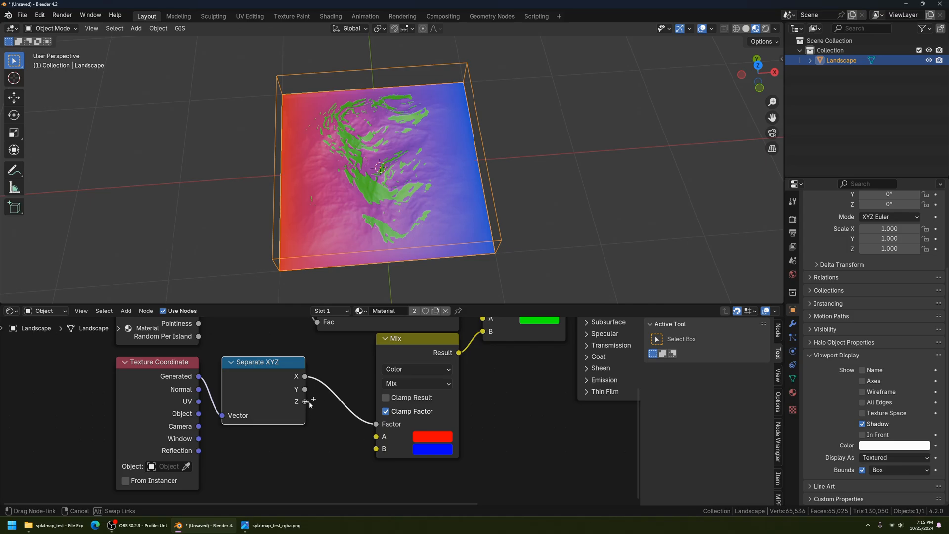
{"action": "left_click_drag", "start_coordinate": [360, 428], "coordinate": [375, 424]}
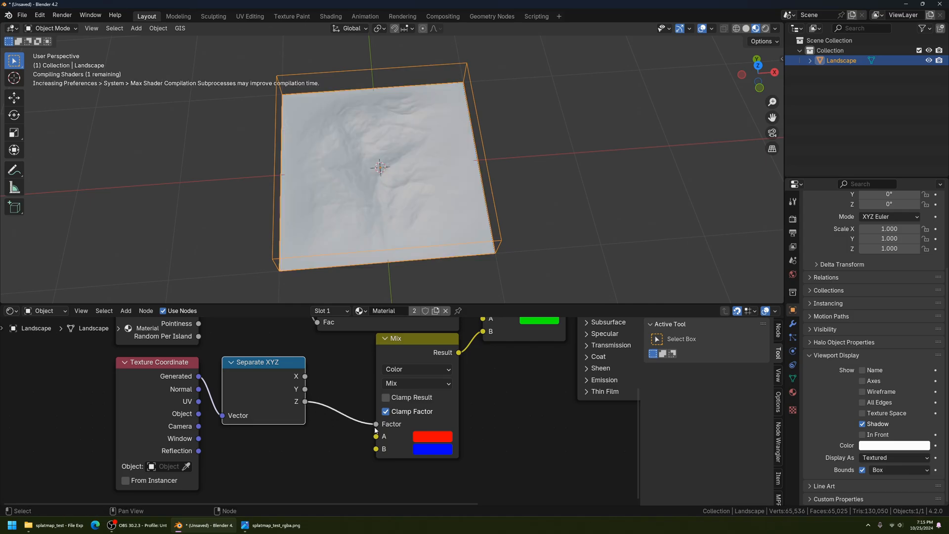
{"action": "middle_click_drag", "start_coordinate": [333, 178], "coordinate": [401, 156]}
{"action": "scroll", "coordinate": [400, 163], "scroll_direction": "up", "scroll_amount": 5}
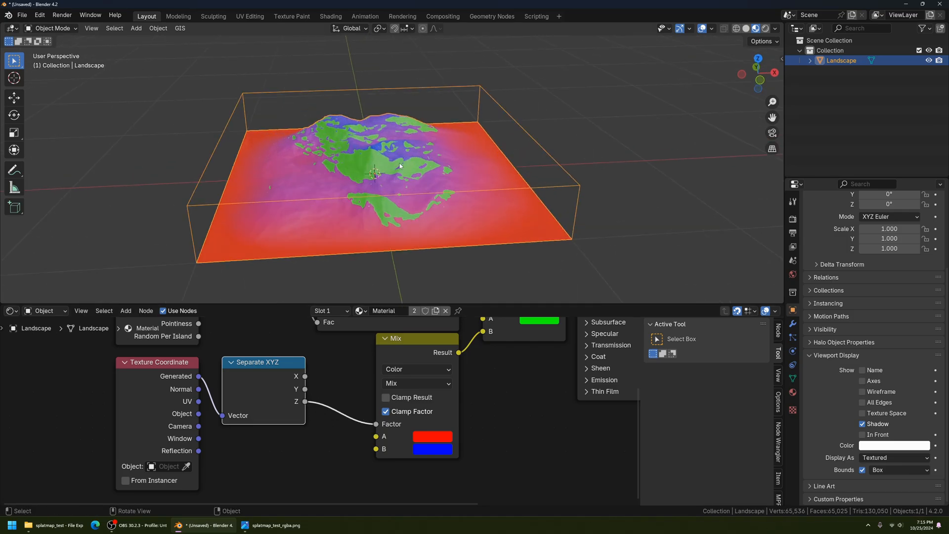
{"action": "middle_click_drag", "start_coordinate": [366, 236], "coordinate": [366, 203]}
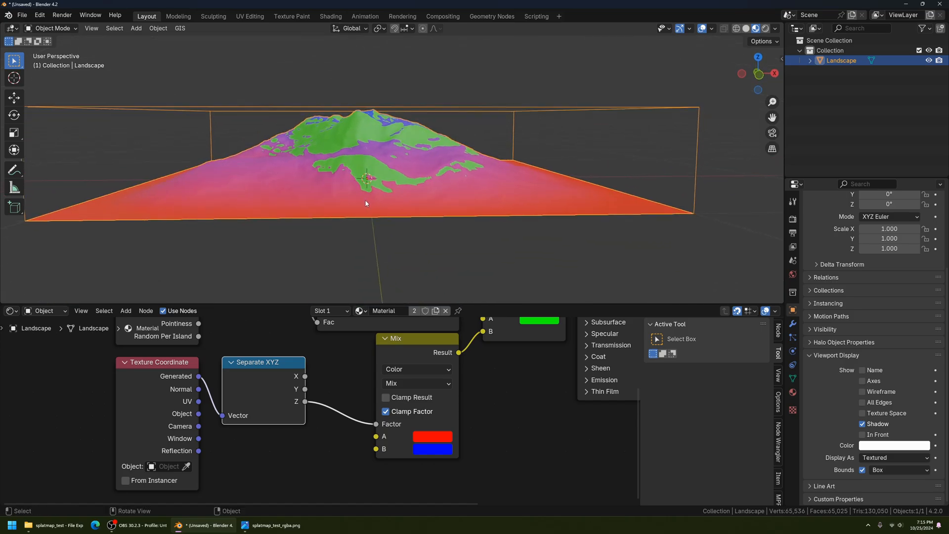
Examine how the landscape's peak and color gradient line up with the top of the bounding box from behind.
{"action": "key", "text": "ctrl+KP_1"}
{"action": "middle_click_drag", "start_coordinate": [388, 142], "coordinate": [363, 203], "text": "shift"}
{"action": "scroll", "coordinate": [375, 198], "scroll_direction": "up", "scroll_amount": 3}
{"action": "scroll", "coordinate": [393, 214], "scroll_direction": "up", "scroll_amount": 6}
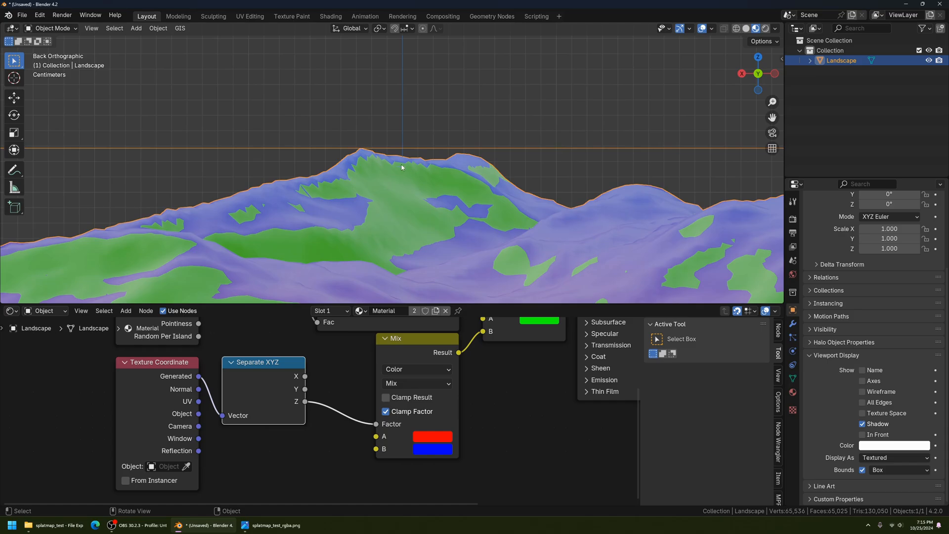
{"action": "middle_click_drag", "start_coordinate": [332, 166], "coordinate": [396, 235], "text": "shift"}
{"action": "scroll", "coordinate": [397, 217], "scroll_direction": "up", "scroll_amount": 14}
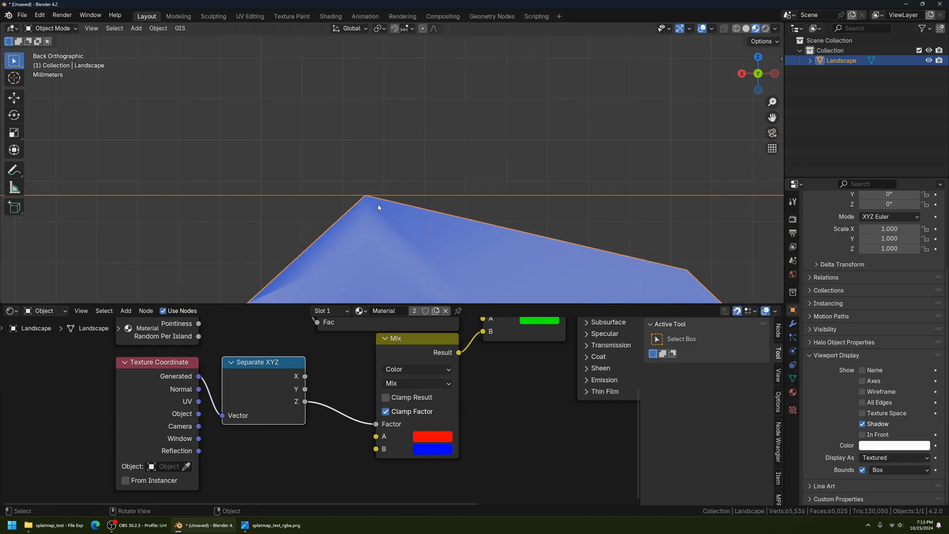
{"action": "scroll", "coordinate": [371, 217], "scroll_direction": "down", "scroll_amount": 15}
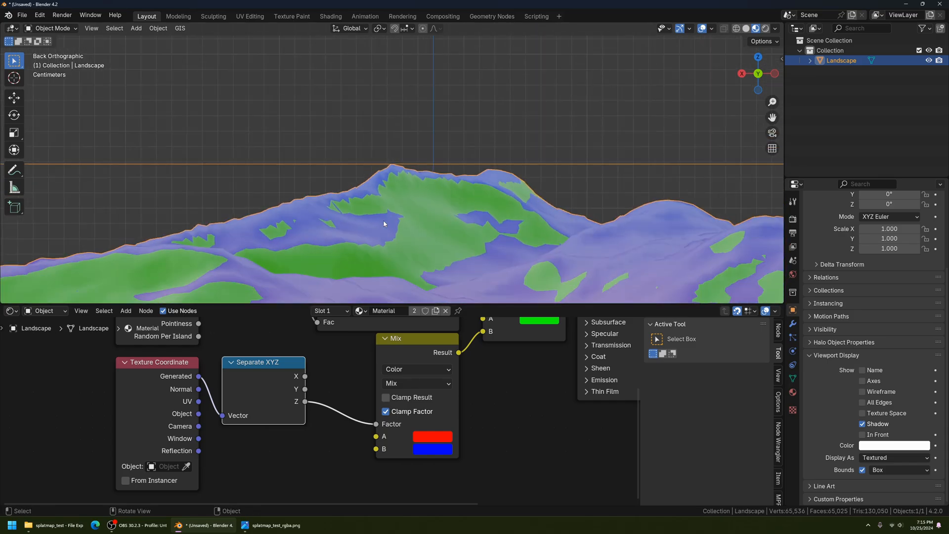
{"action": "middle_click_drag", "start_coordinate": [386, 214], "coordinate": [284, 228]}
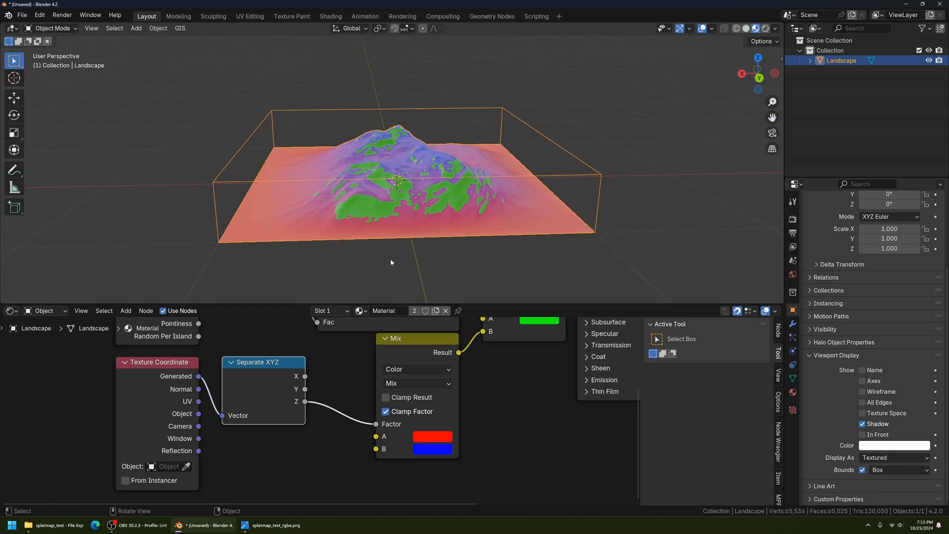
{"action": "middle_click_drag", "start_coordinate": [391, 262], "coordinate": [404, 225]}
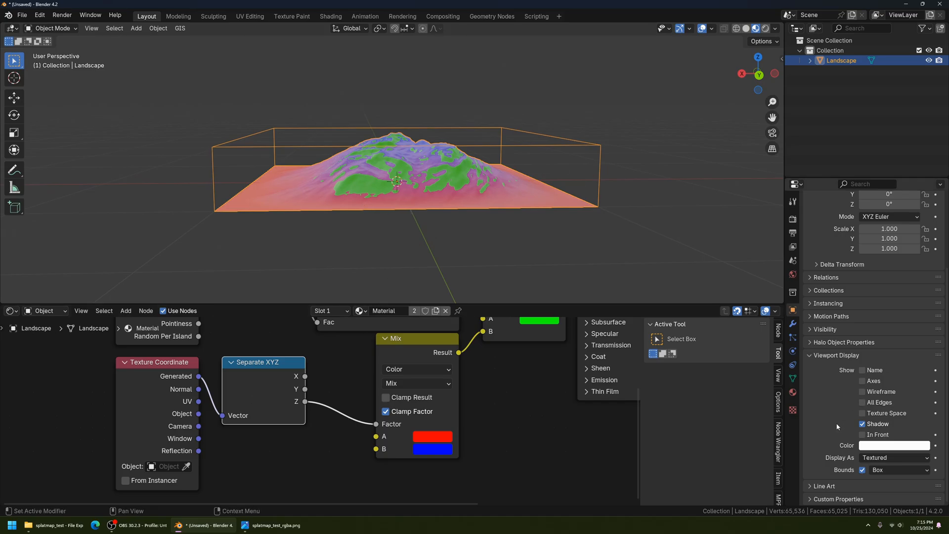
Turn off the landscape's bounds display and narrow the Properties editor slightly.
{"action": "left_click", "coordinate": [861, 470]}
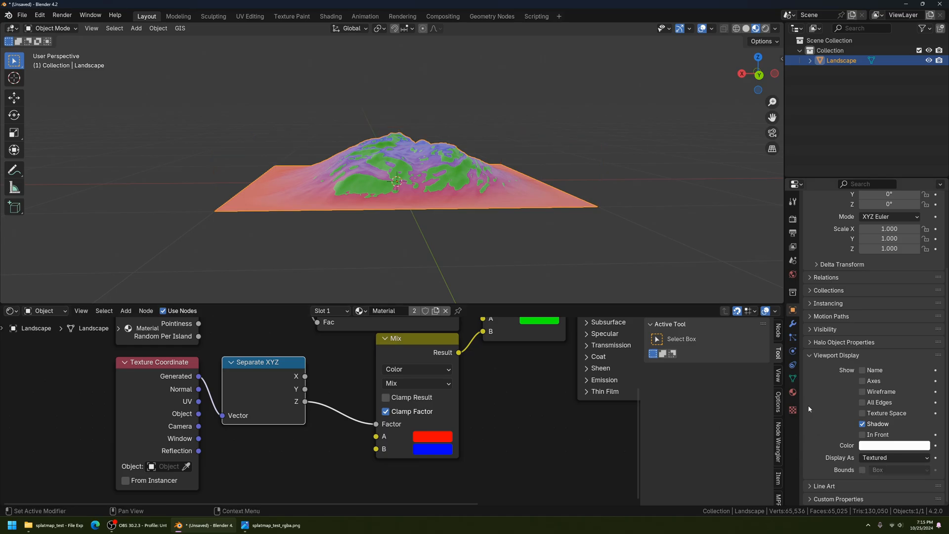
{"action": "mouse_move", "coordinate": [785, 370]}
{"action": "left_mouse_down"}
{"action": "mouse_move", "coordinate": [811, 370]}
{"action": "mouse_move", "coordinate": [793, 370]}
{"action": "left_mouse_up"}
{"action": "middle_click_drag", "start_coordinate": [428, 257], "coordinate": [452, 219]}
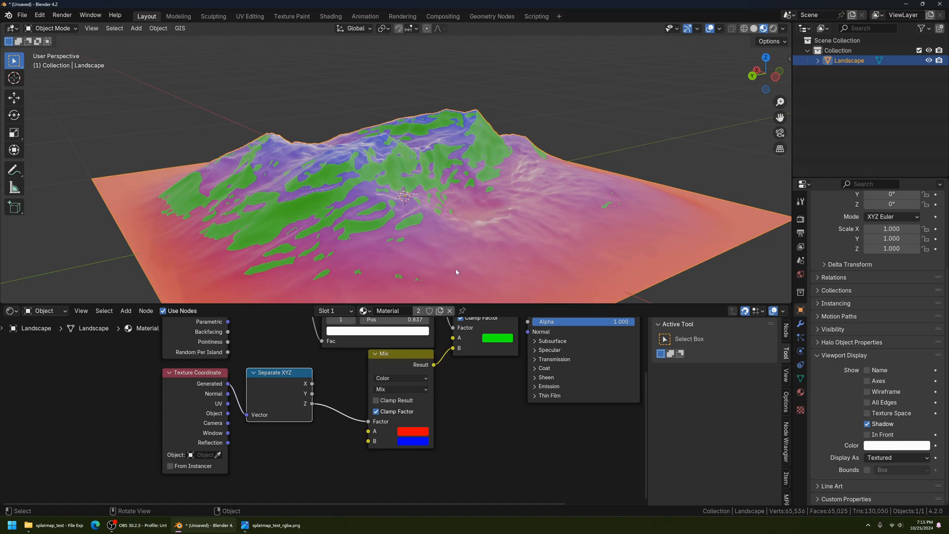
Duplicate the Color Ramp node and insert it between the lower Separate XYZ's Z output and the second Mix node's Factor.
{"action": "middle_click_drag", "start_coordinate": [359, 431], "coordinate": [332, 404]}
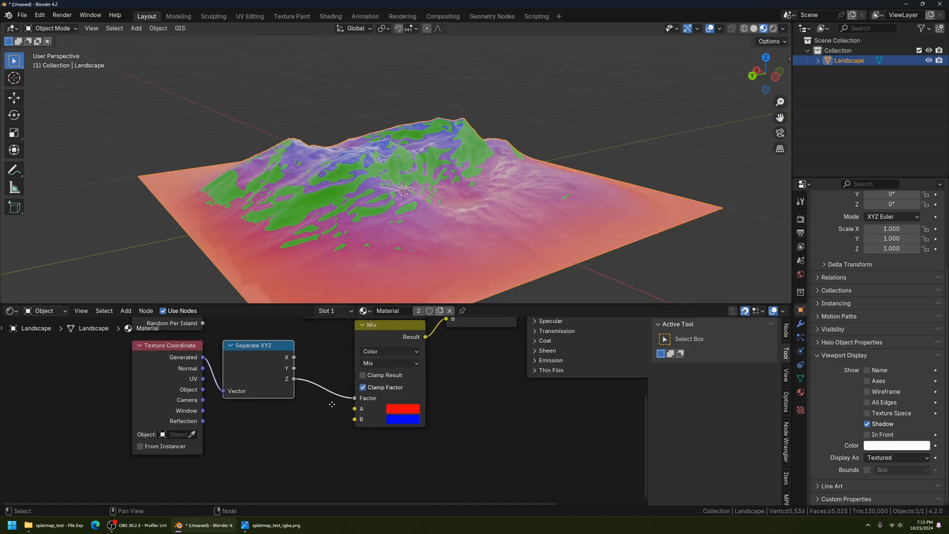
{"action": "key", "text": "Home"}
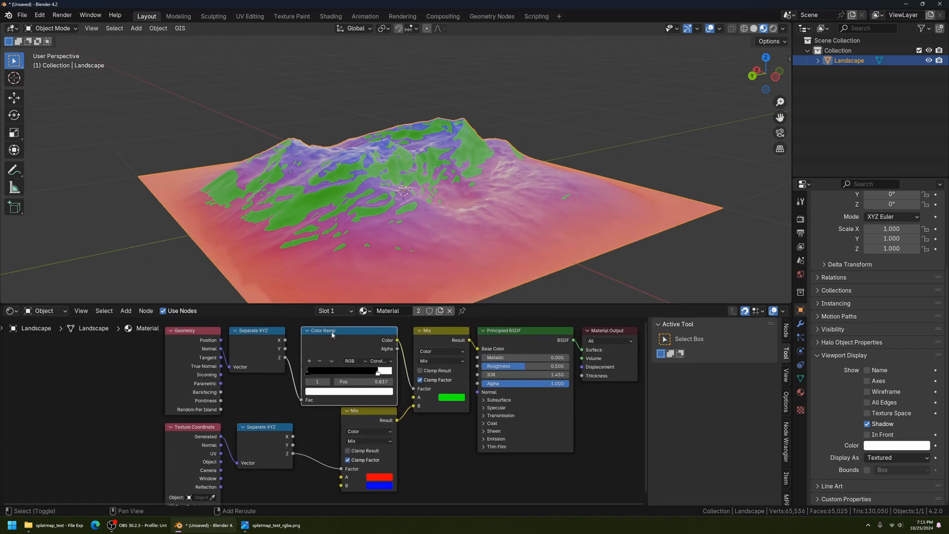
{"action": "key", "text": "shift+d"}
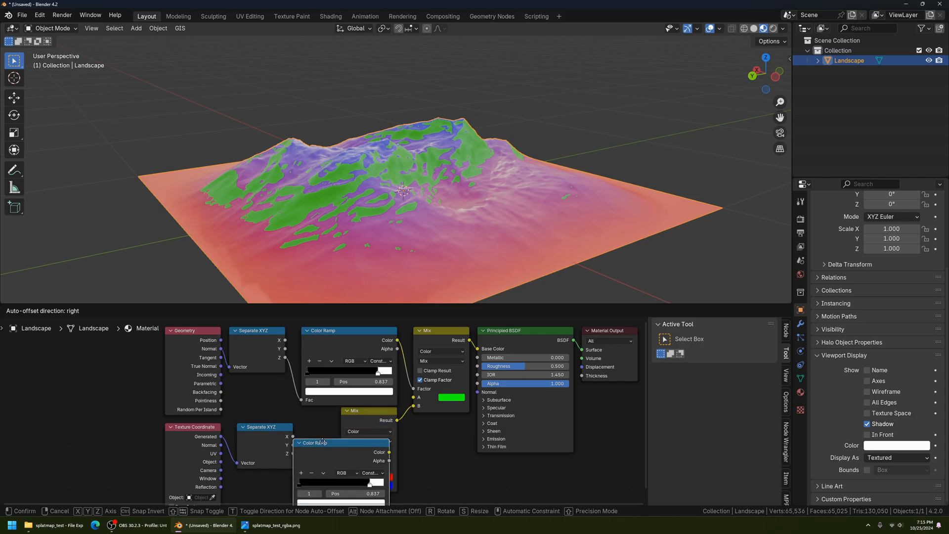
{"action": "left_click", "coordinate": [338, 441]}
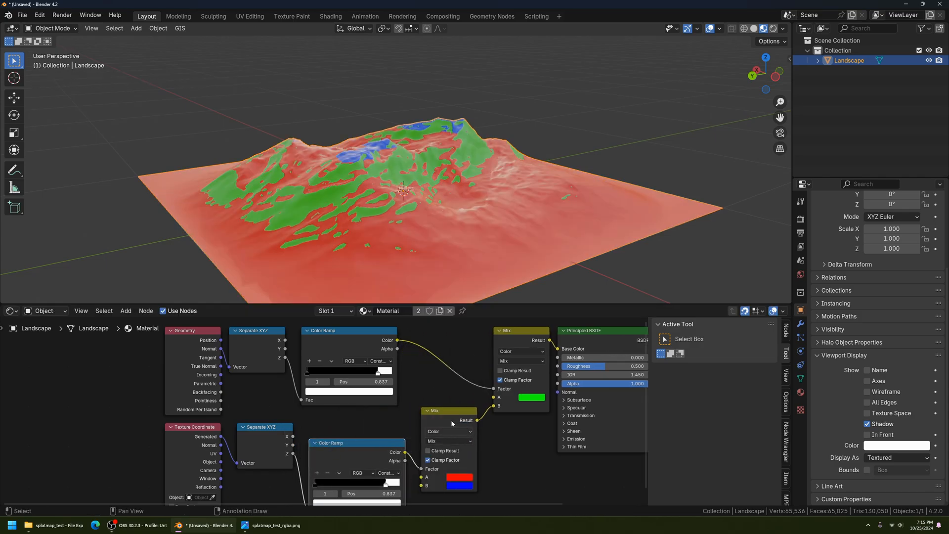
Move the white stop of the duplicated Color Ramp to position 0.549.
{"action": "scroll", "coordinate": [380, 460], "scroll_direction": "up", "scroll_amount": 1}
{"action": "middle_click_drag", "start_coordinate": [410, 218], "coordinate": [378, 244]}
{"action": "middle_click_drag", "start_coordinate": [334, 481], "coordinate": [333, 425]}
{"action": "scroll", "coordinate": [332, 423], "scroll_direction": "up", "scroll_amount": 3}
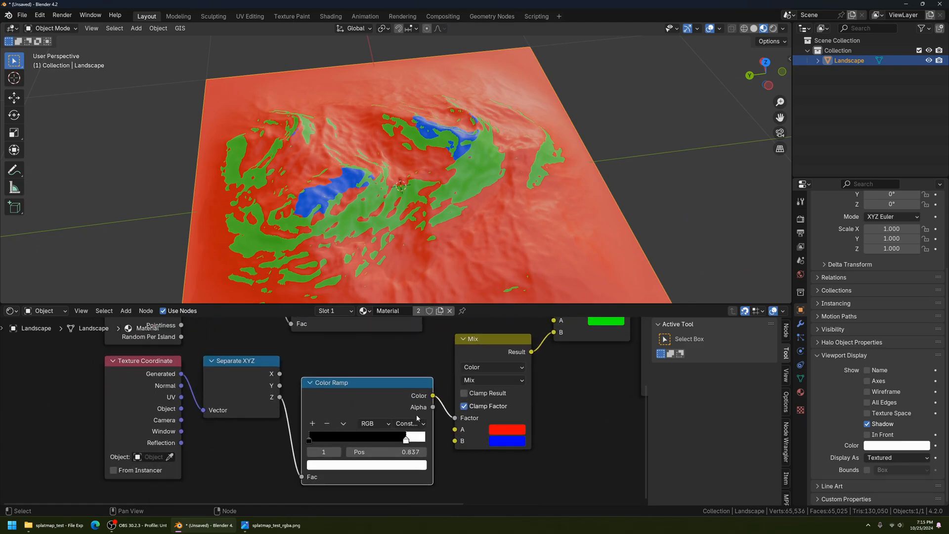
{"action": "left_click_drag", "start_coordinate": [407, 442], "coordinate": [374, 442]}
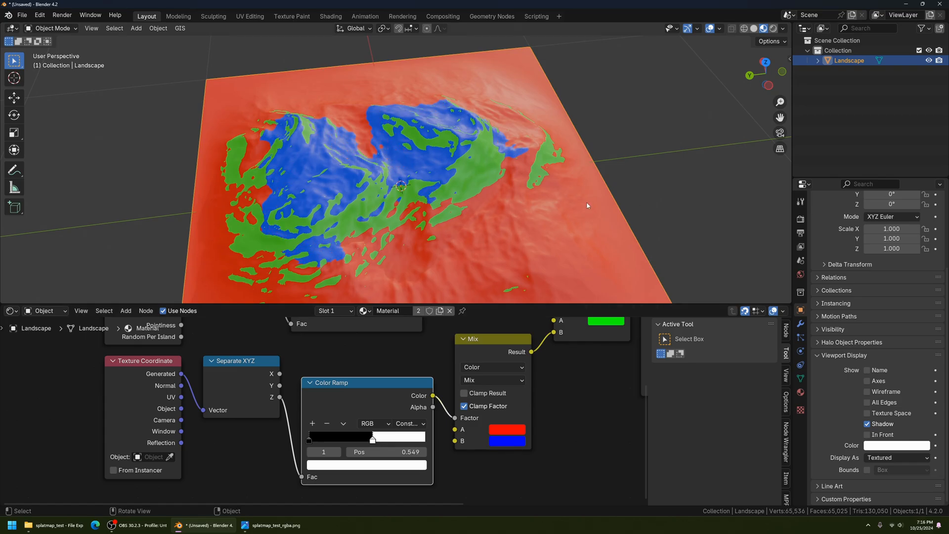
Examine the height split between red and blue areas from angled, back, front and right views.
{"action": "middle_click_drag", "start_coordinate": [587, 206], "coordinate": [237, 222]}
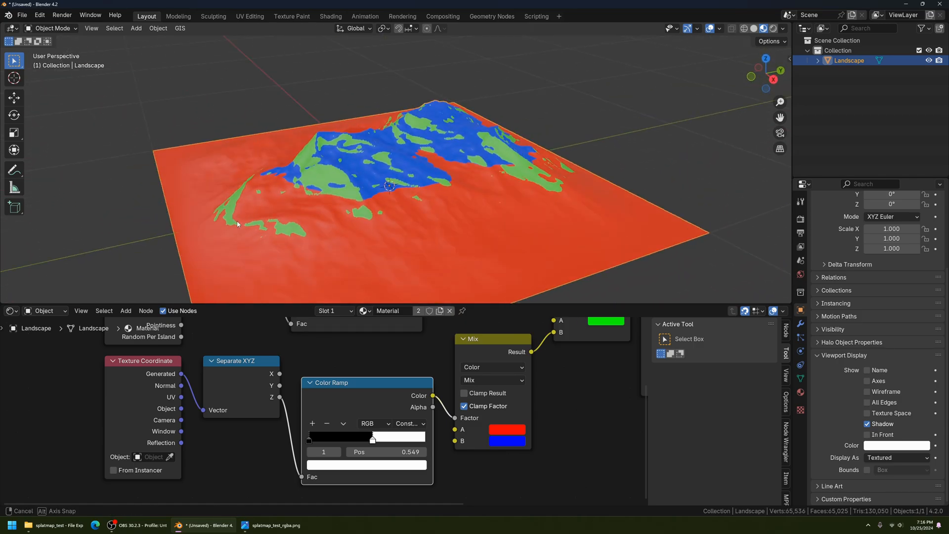
{"action": "middle_click_drag", "start_coordinate": [428, 213], "coordinate": [395, 223]}
{"action": "scroll", "coordinate": [389, 231], "scroll_direction": "up", "scroll_amount": 3}
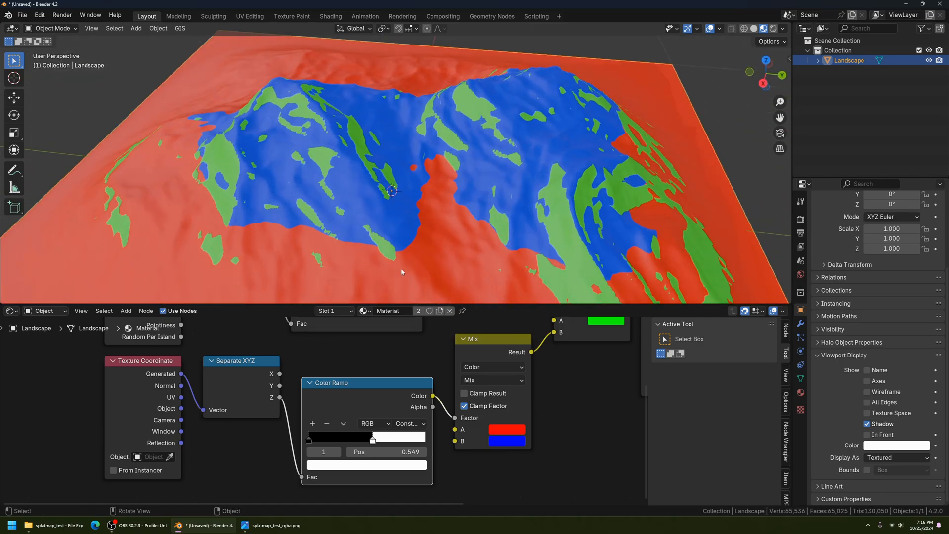
{"action": "middle_click_drag", "start_coordinate": [401, 272], "coordinate": [348, 150]}
{"action": "middle_click_drag", "start_coordinate": [379, 255], "coordinate": [393, 237]}
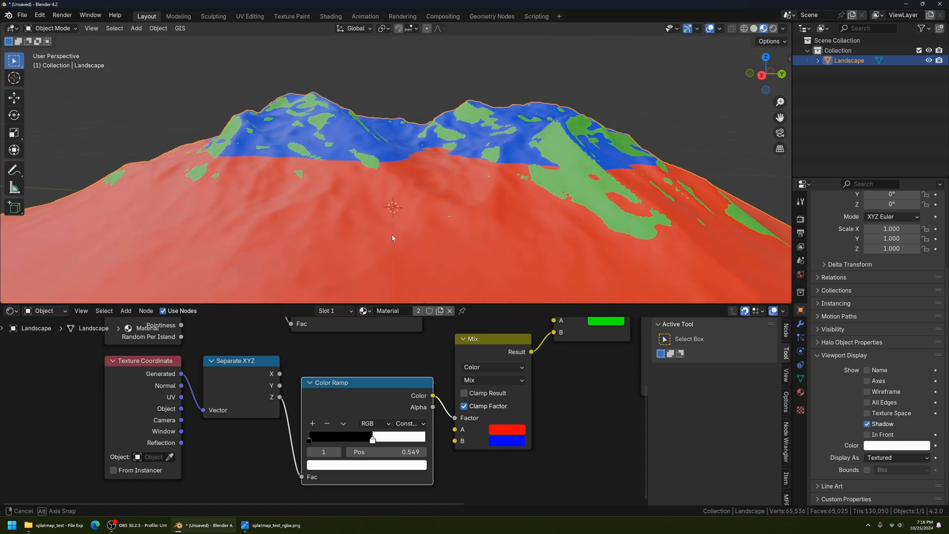
{"action": "key", "text": "ctrl+KP_3"}
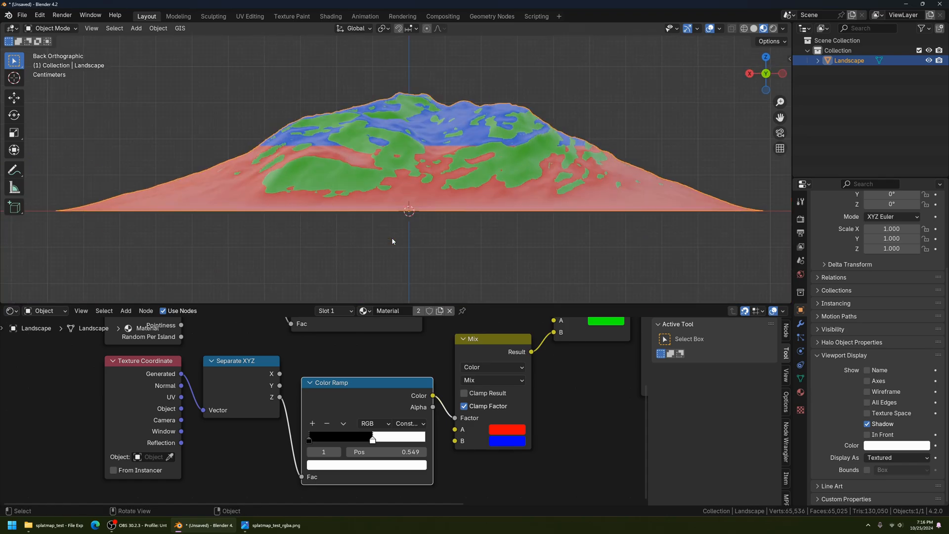
{"action": "key", "text": "ctrl+KP_1"}
{"action": "key", "text": "KP_1"}
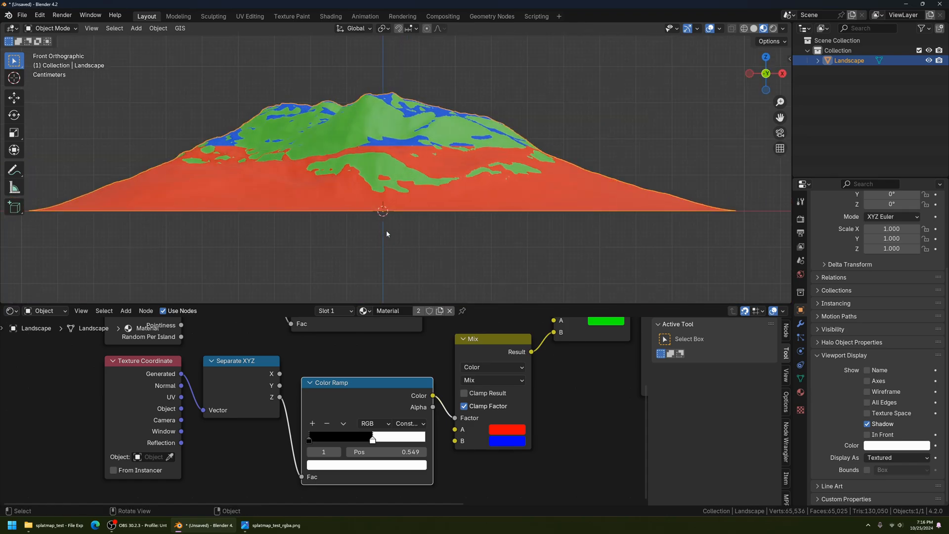
{"action": "key", "text": "KP_3"}
{"action": "scroll", "coordinate": [362, 162], "scroll_direction": "up", "scroll_amount": 3}
{"action": "scroll", "coordinate": [436, 144], "scroll_direction": "down", "scroll_amount": 2}
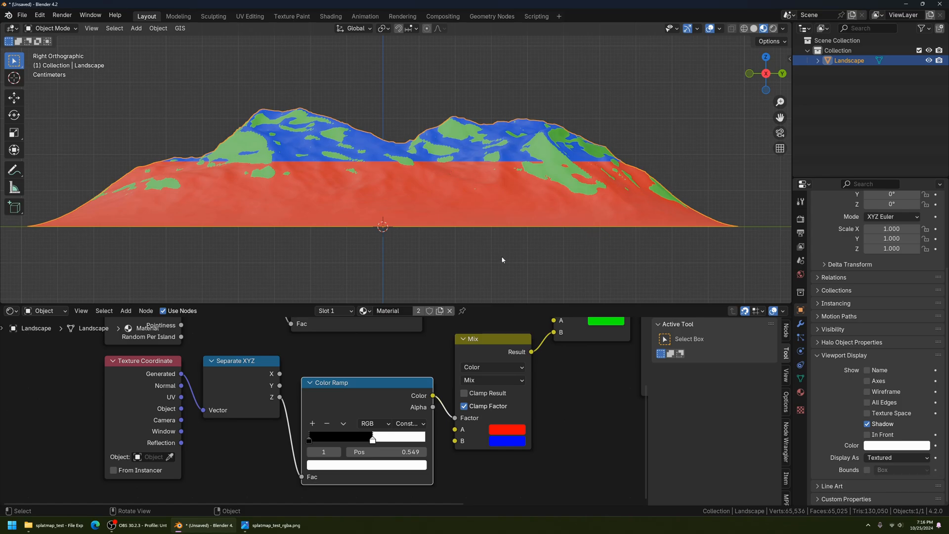
Spread the lower nodes apart and add a Noise Texture node below the lower Separate XYZ node.
{"action": "left_click_drag", "start_coordinate": [354, 384], "coordinate": [364, 351]}
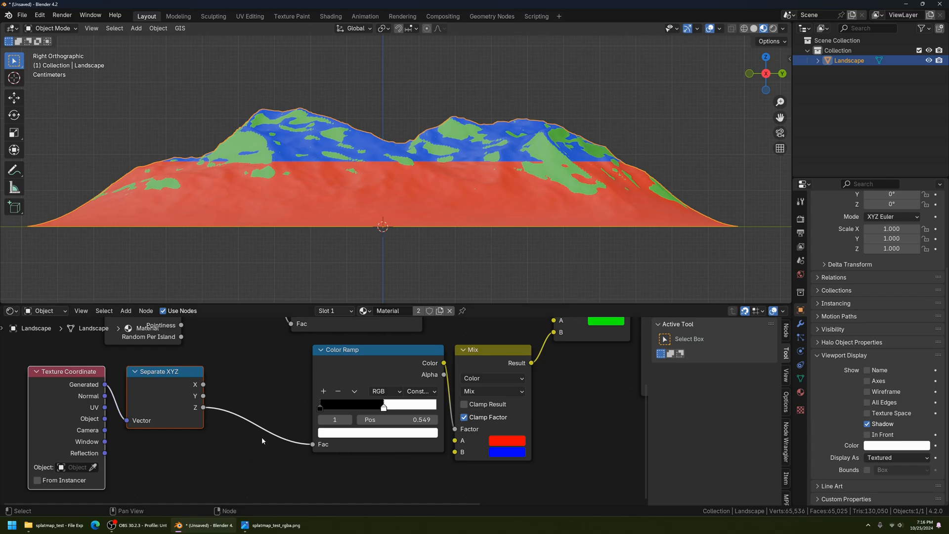
{"action": "middle_click_drag", "start_coordinate": [262, 436], "coordinate": [343, 404]}
{"action": "left_click", "coordinate": [125, 310]}
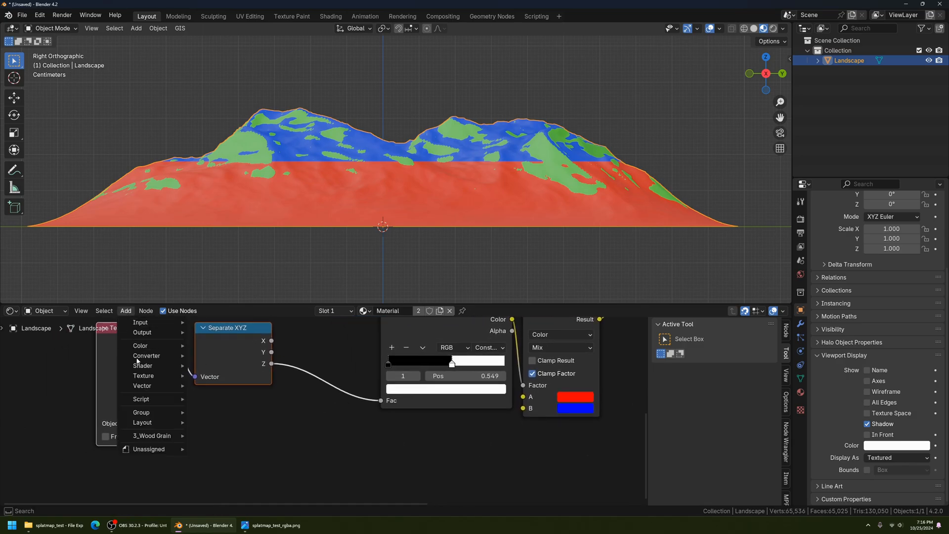
{"action": "mouse_move", "coordinate": [156, 345]}
{"action": "mouse_move", "coordinate": [156, 376]}
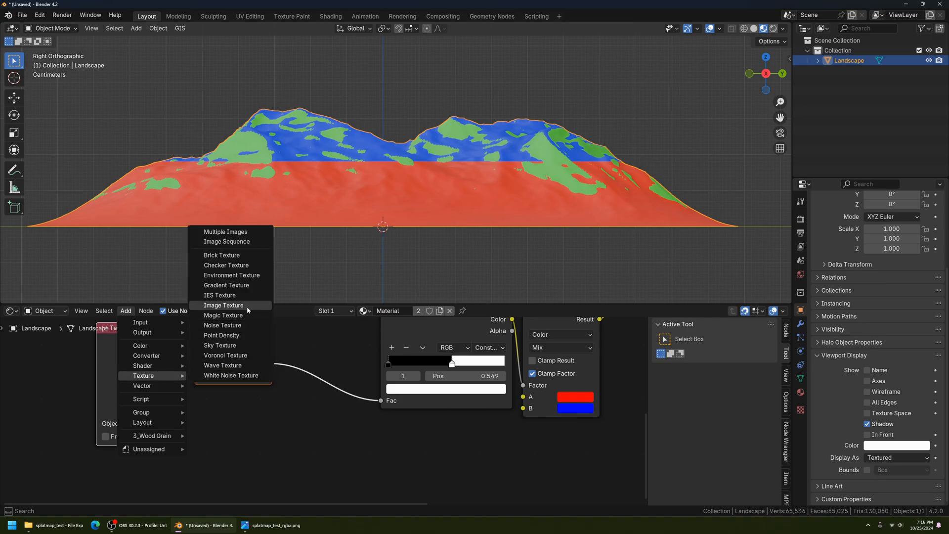
{"action": "left_click", "coordinate": [239, 325]}
{"action": "left_click", "coordinate": [193, 392]}
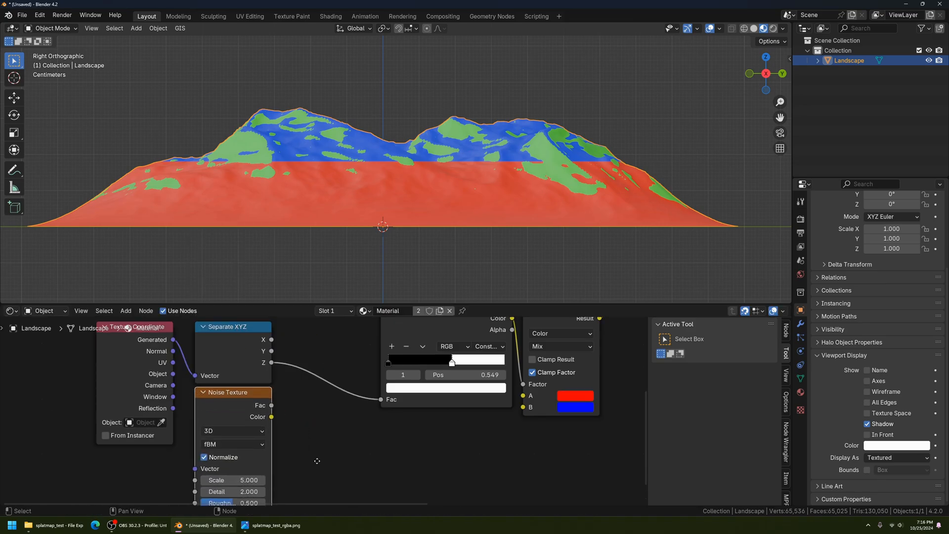
Connect the Noise Texture's Fac output to the lower Color Ramp's Fac input in place of Z, and check the landscape.
{"action": "scroll", "coordinate": [242, 447], "scroll_direction": "down", "scroll_amount": 2}
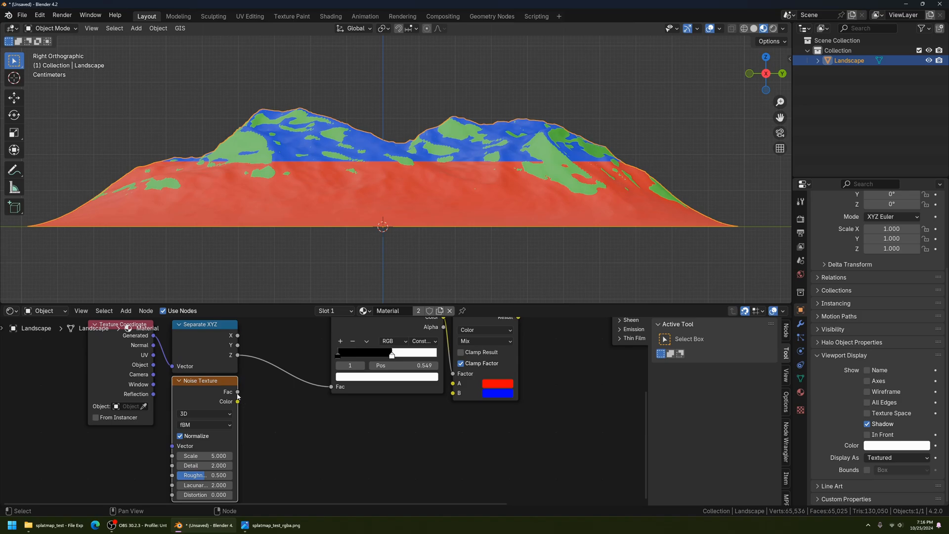
{"action": "middle_click_drag", "start_coordinate": [303, 437], "coordinate": [290, 451]}
{"action": "left_click_drag", "start_coordinate": [223, 405], "coordinate": [317, 399]}
{"action": "middle_click_drag", "start_coordinate": [429, 192], "coordinate": [459, 204]}
{"action": "scroll", "coordinate": [281, 396], "scroll_direction": "up", "scroll_amount": 2}
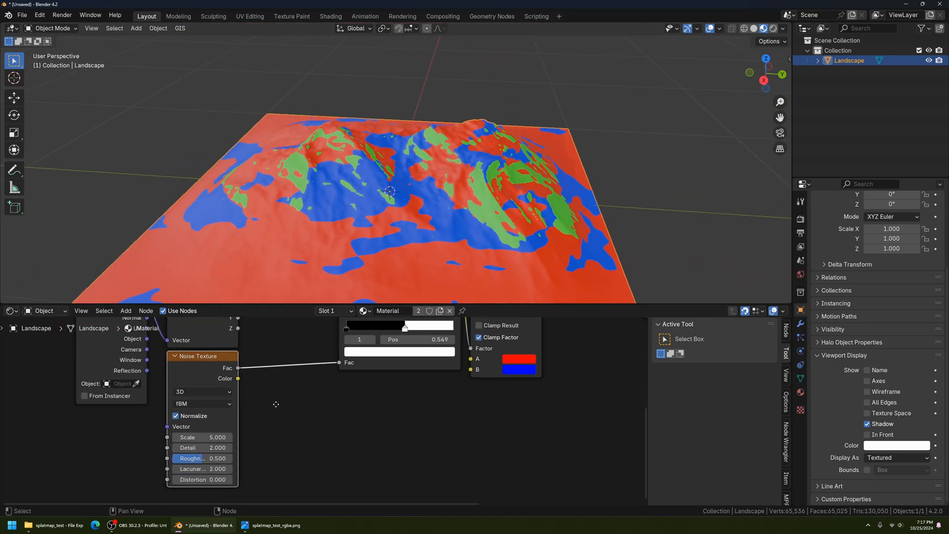
{"action": "middle_click_drag", "start_coordinate": [287, 413], "coordinate": [297, 474]}
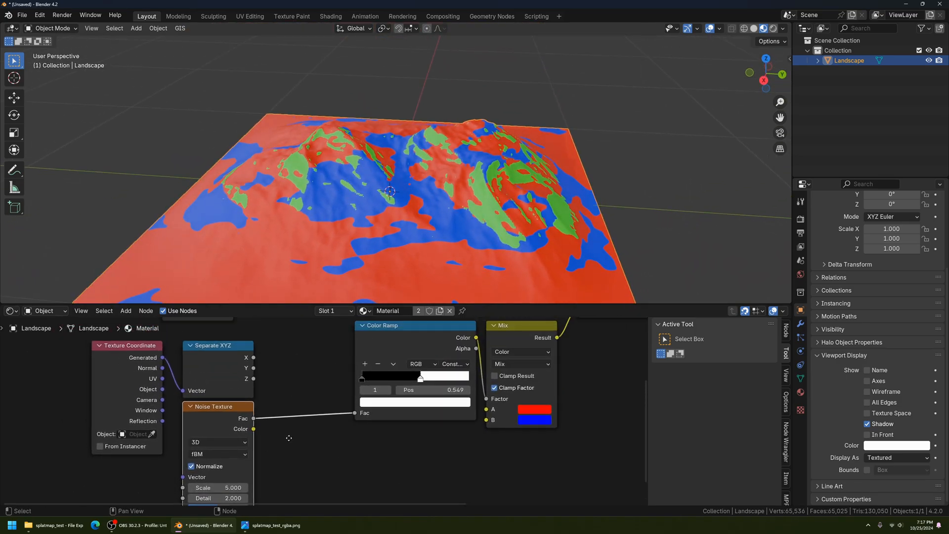
{"action": "left_click", "coordinate": [125, 312]}
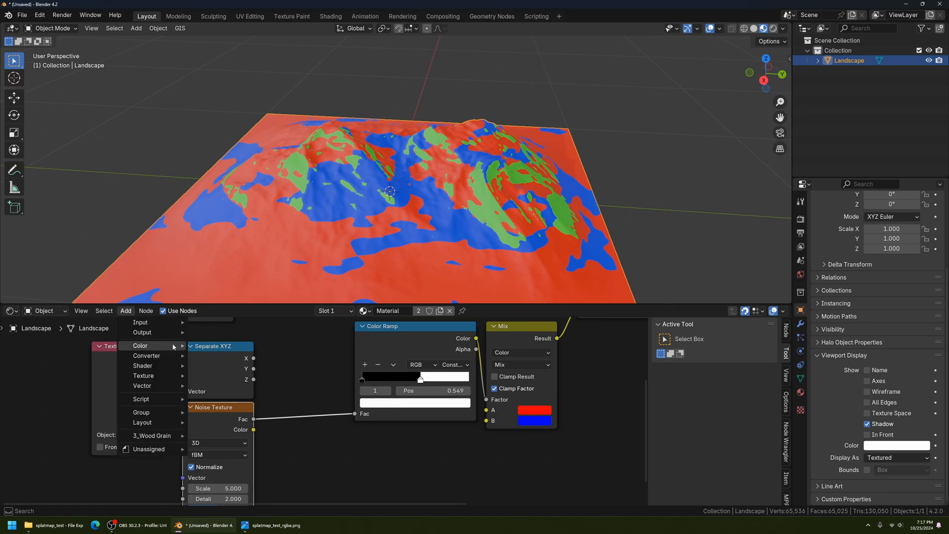
{"action": "left_click_drag", "start_coordinate": [227, 420], "coordinate": [227, 420]}
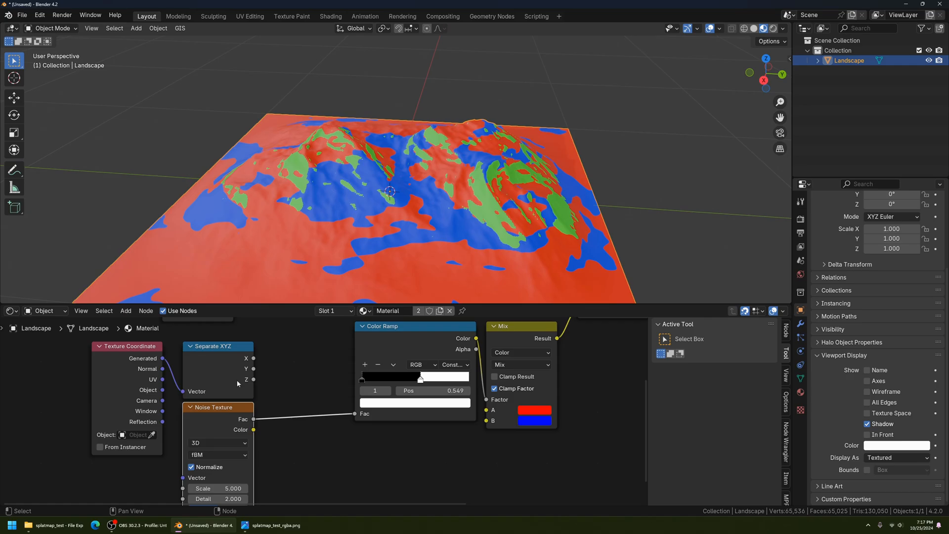
Add a Math node between the lower Separate XYZ and Color Ramp nodes and set its operation to Multiply.
{"action": "mouse_move", "coordinate": [235, 347]}
{"action": "left_mouse_down"}
{"action": "mouse_move", "coordinate": [246, 347]}
{"action": "mouse_move", "coordinate": [235, 347]}
{"action": "left_mouse_up"}
{"action": "left_click_drag", "start_coordinate": [235, 419], "coordinate": [236, 419]}
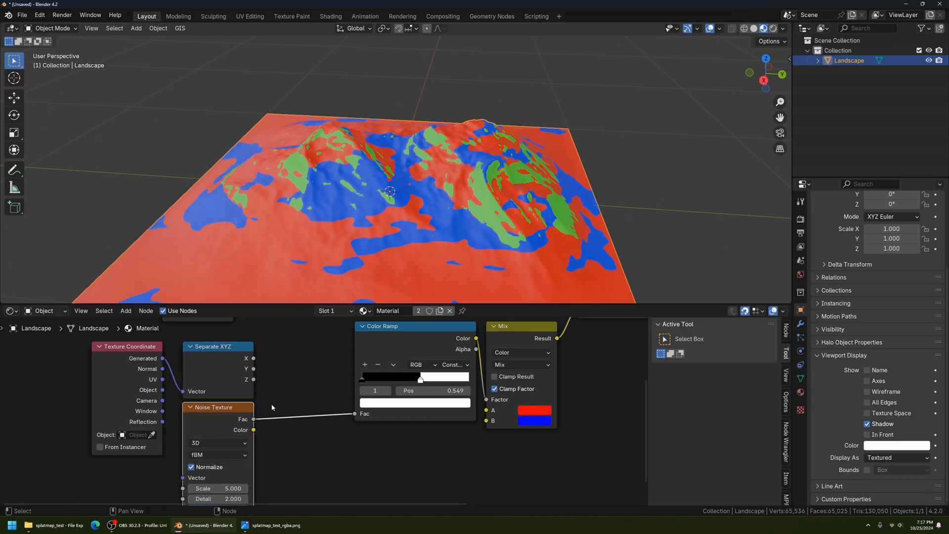
{"action": "left_click", "coordinate": [126, 311]}
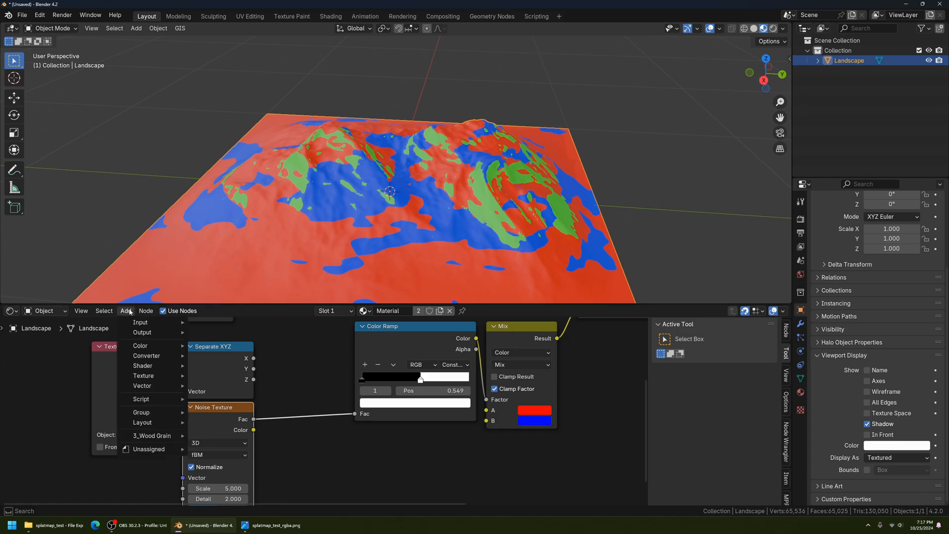
{"action": "mouse_move", "coordinate": [151, 356]}
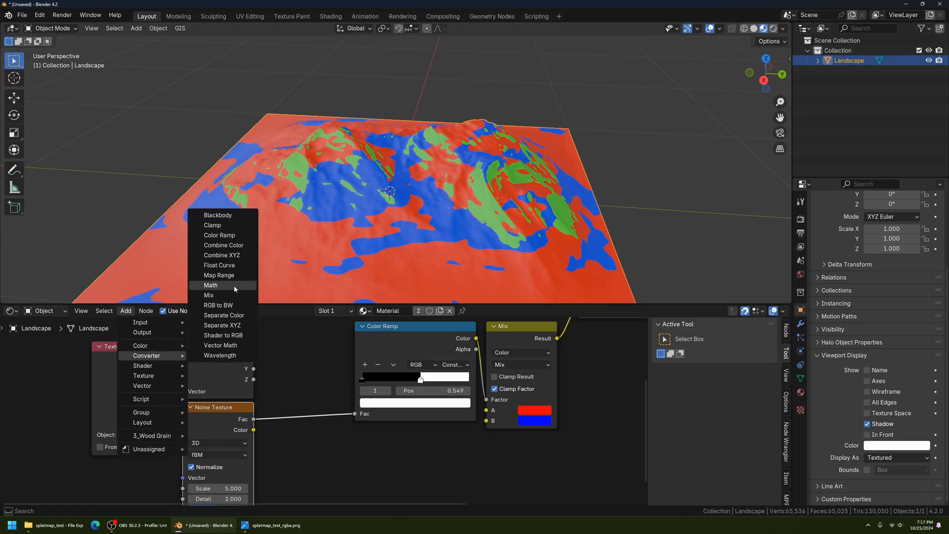
{"action": "left_click", "coordinate": [216, 285]}
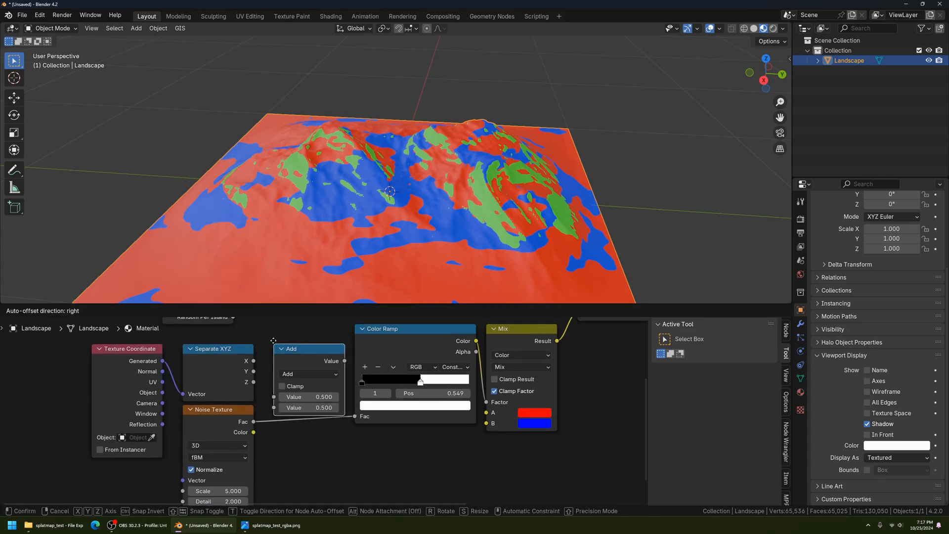
{"action": "left_click", "coordinate": [301, 365]}
{"action": "left_click", "coordinate": [301, 365]}
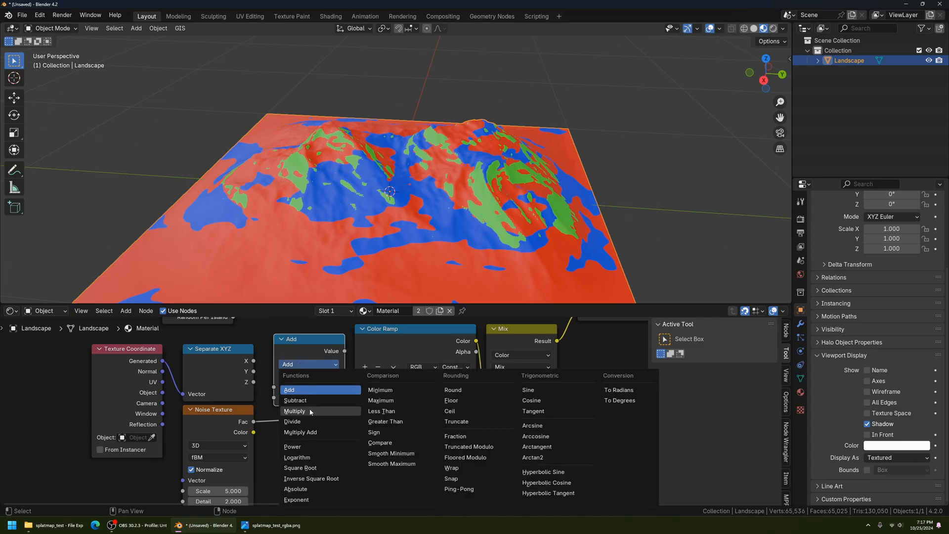
{"action": "left_click", "coordinate": [310, 412]}
Connect Separate XYZ's Z and the Noise Texture's Fac to the Multiply inputs, and the Multiply Value to the lower Color Ramp's Fac.
{"action": "scroll", "coordinate": [258, 387], "scroll_direction": "up", "scroll_amount": 1}
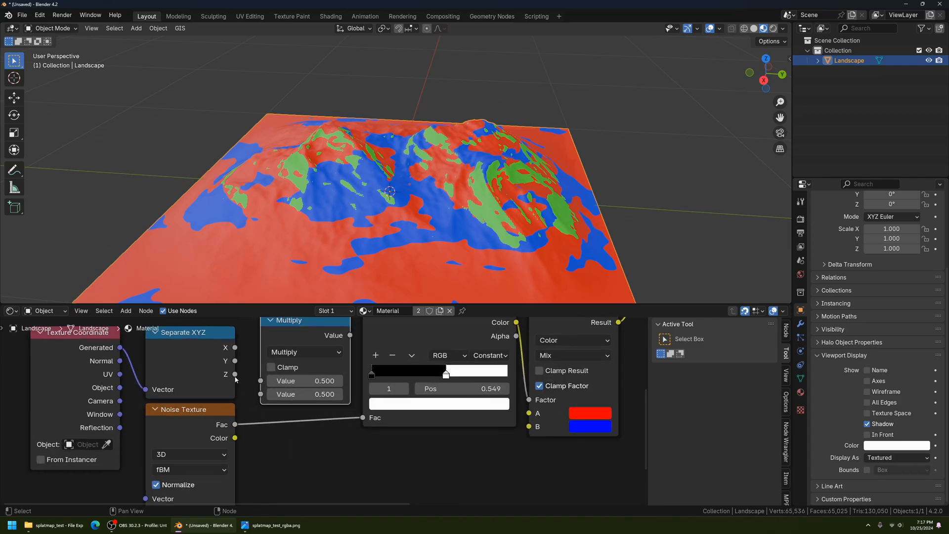
{"action": "left_click_drag", "start_coordinate": [235, 374], "coordinate": [261, 380]}
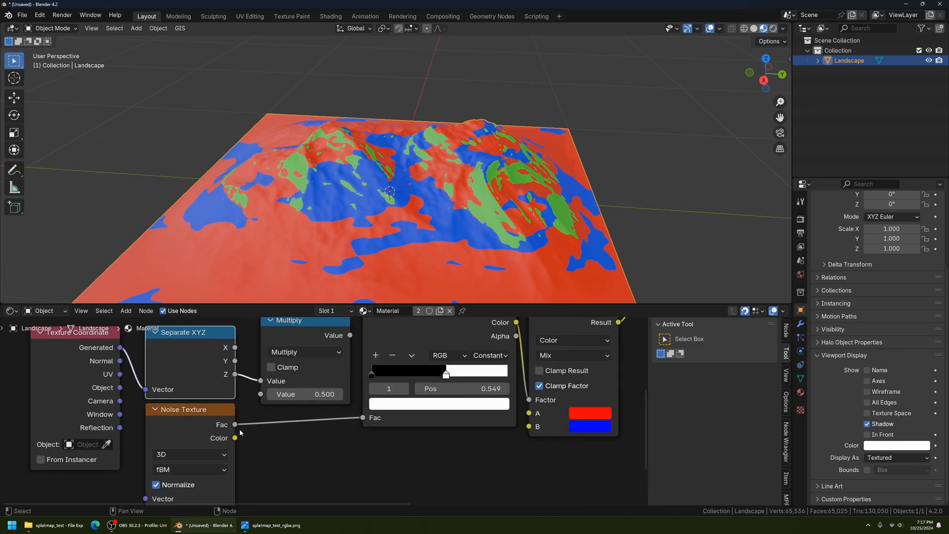
{"action": "left_click_drag", "start_coordinate": [235, 424], "coordinate": [260, 393]}
{"action": "scroll", "coordinate": [323, 403], "scroll_direction": "down", "scroll_amount": 2}
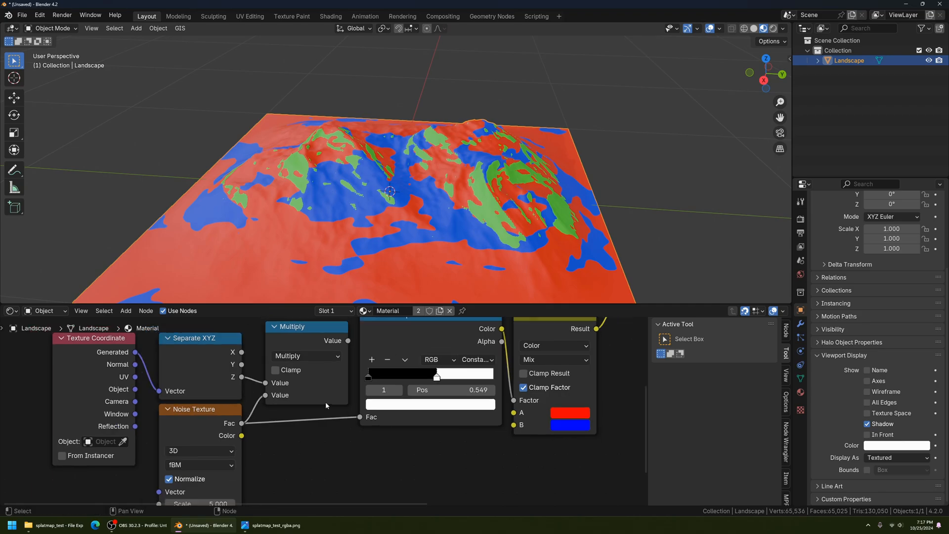
{"action": "left_click_drag", "start_coordinate": [346, 345], "coordinate": [357, 417]}
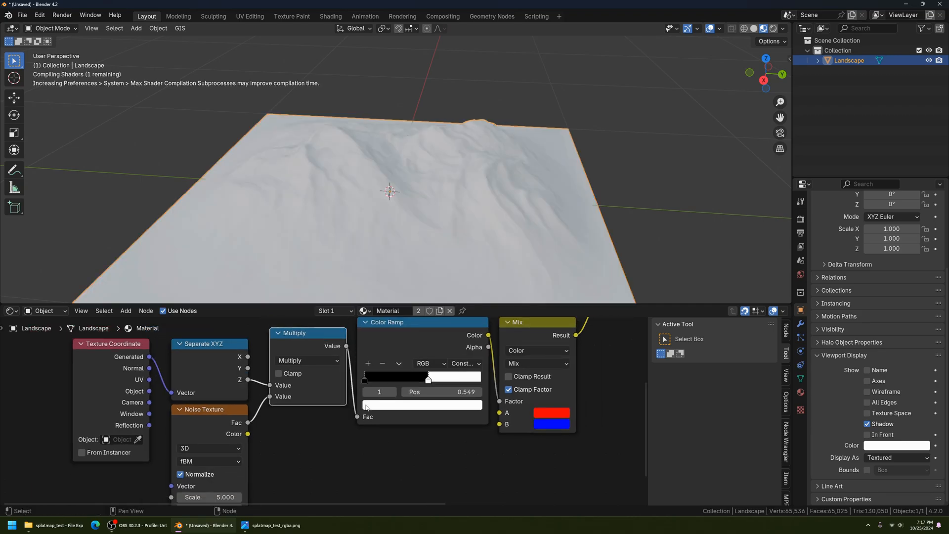
Move the white stop of the lower Color Ramp to position 0.294 and check the landscape in front and right views.
{"action": "scroll", "coordinate": [440, 224], "scroll_direction": "up", "scroll_amount": 3}
{"action": "middle_click_drag", "start_coordinate": [440, 224], "coordinate": [469, 232]}
{"action": "scroll", "coordinate": [458, 251], "scroll_direction": "down", "scroll_amount": 3}
{"action": "scroll", "coordinate": [522, 181], "scroll_direction": "up", "scroll_amount": 4}
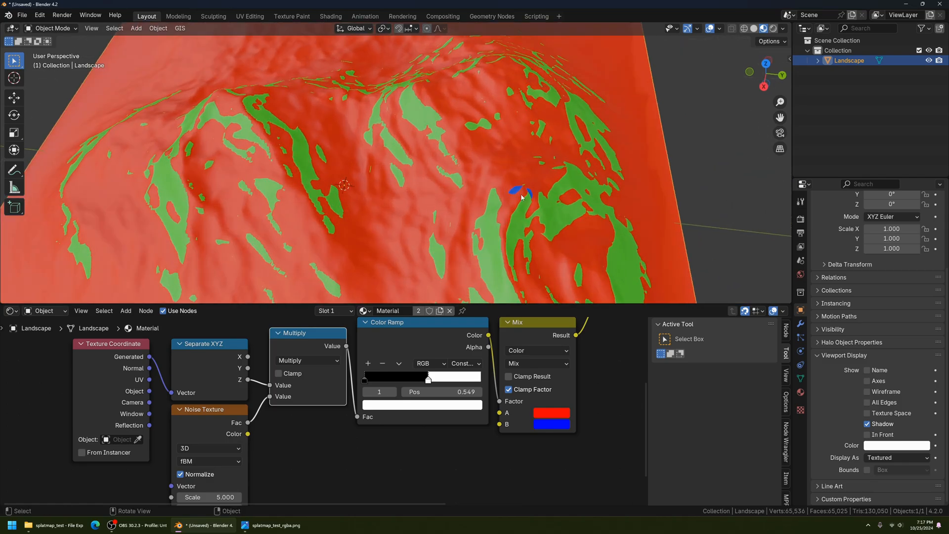
{"action": "scroll", "coordinate": [417, 401], "scroll_direction": "down", "scroll_amount": 1}
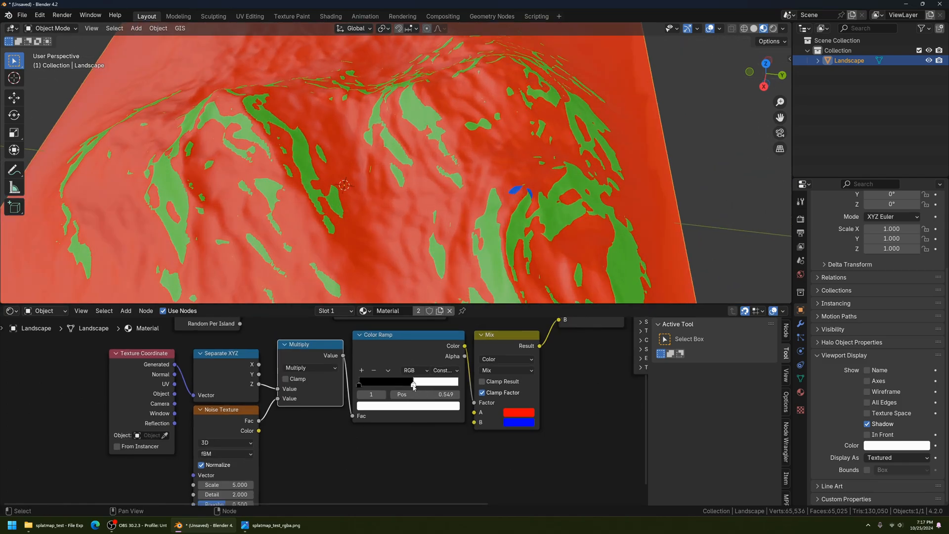
{"action": "left_click_drag", "start_coordinate": [414, 384], "coordinate": [388, 386]}
{"action": "middle_click_drag", "start_coordinate": [389, 257], "coordinate": [389, 183]}
{"action": "key", "text": "ctrl+KP_3"}
{"action": "key", "text": "KP_1"}
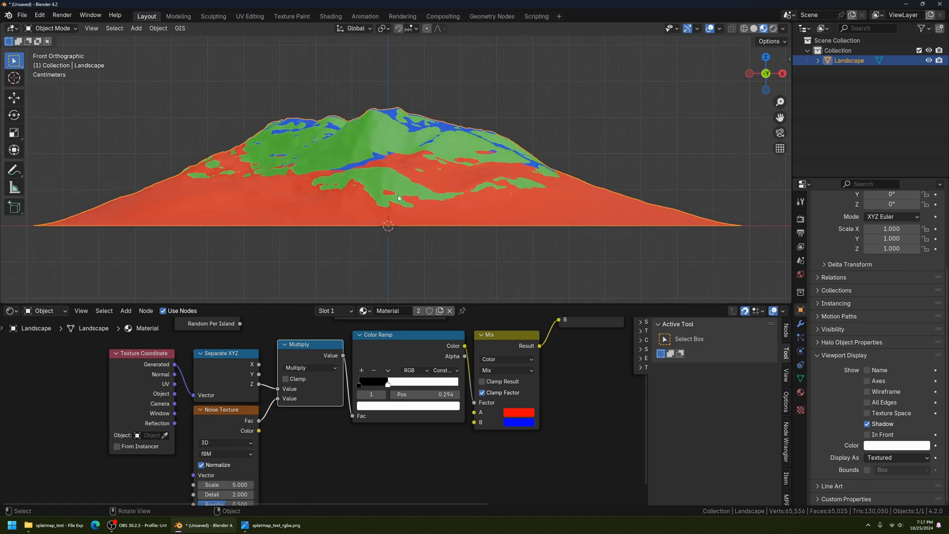
{"action": "key", "text": "KP_3"}
{"action": "scroll", "coordinate": [398, 198], "scroll_direction": "up", "scroll_amount": 3}
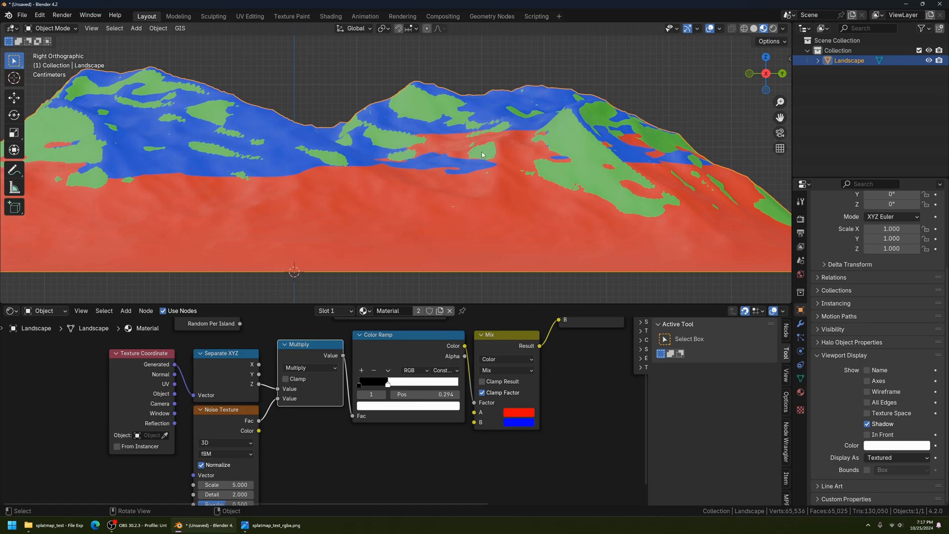
Set the Noise Texture's Detail to 15 and its Scale to 26.7, and check the landscape at an angle.
{"action": "scroll", "coordinate": [236, 417], "scroll_direction": "up", "scroll_amount": 3}
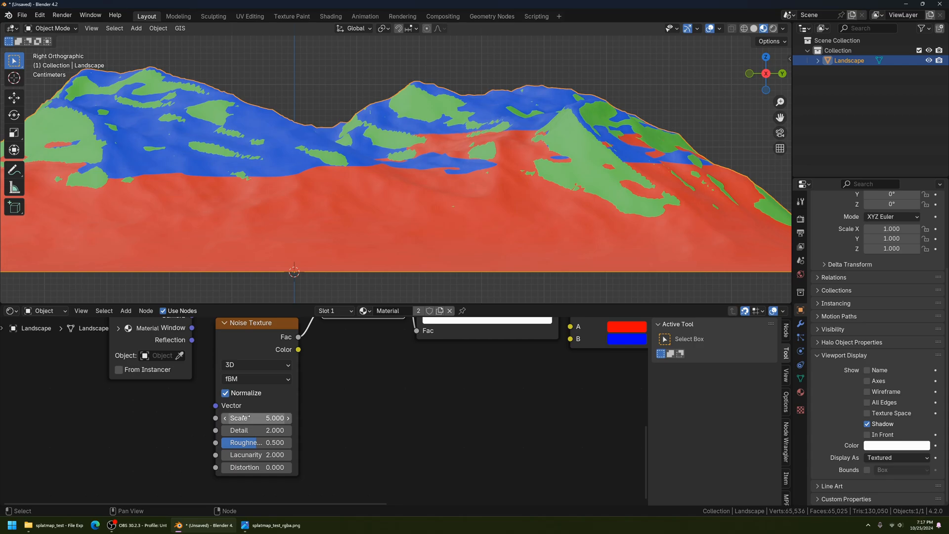
{"action": "left_click_drag", "start_coordinate": [242, 430], "coordinate": [297, 429]}
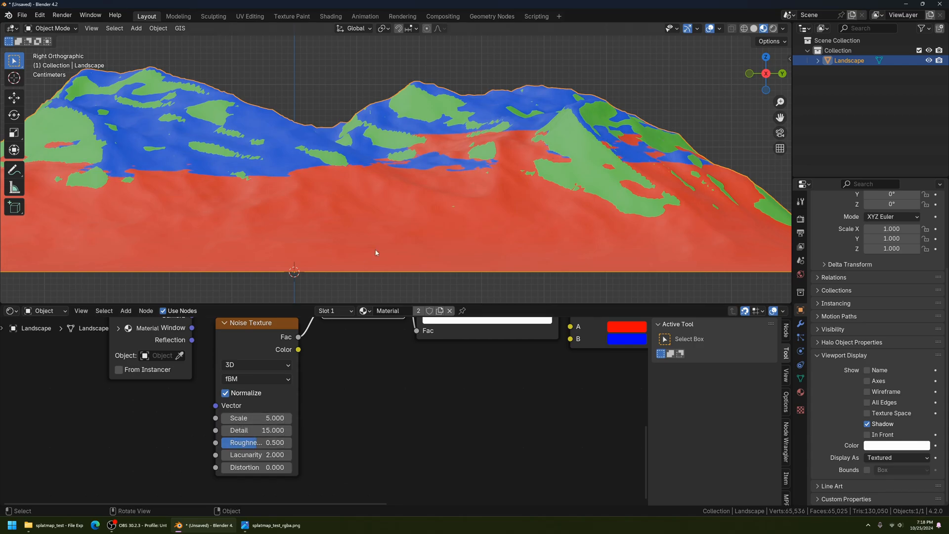
{"action": "left_click_drag", "start_coordinate": [247, 418], "coordinate": [351, 418]}
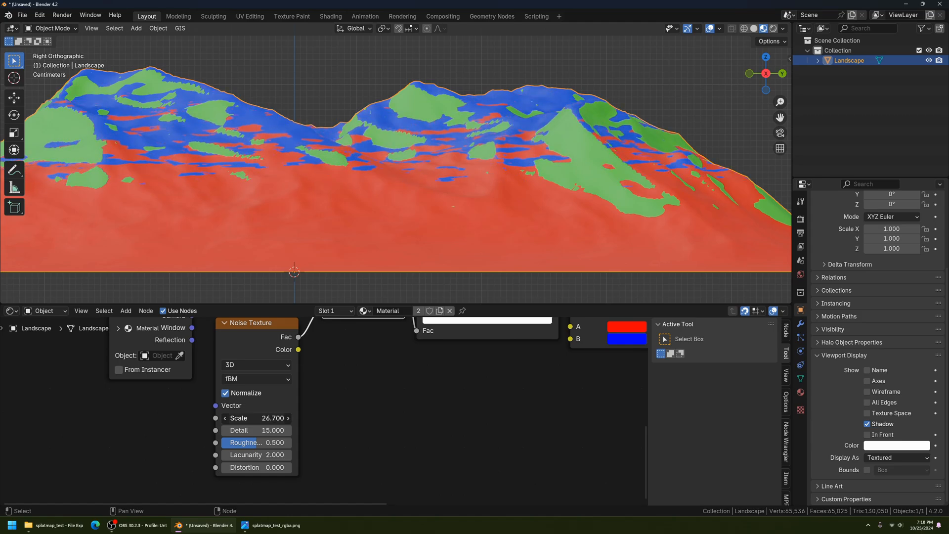
{"action": "middle_click_drag", "start_coordinate": [366, 237], "coordinate": [383, 210]}
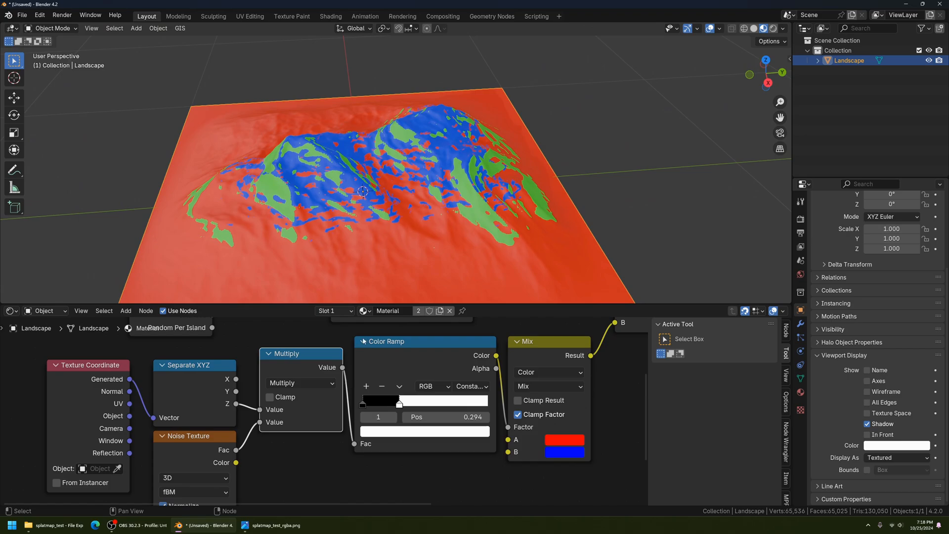
Move the Principled BSDF and Material Output nodes together farther away from the green Mix node to make room between them.
{"action": "scroll", "coordinate": [346, 351], "scroll_direction": "down", "scroll_amount": 1}
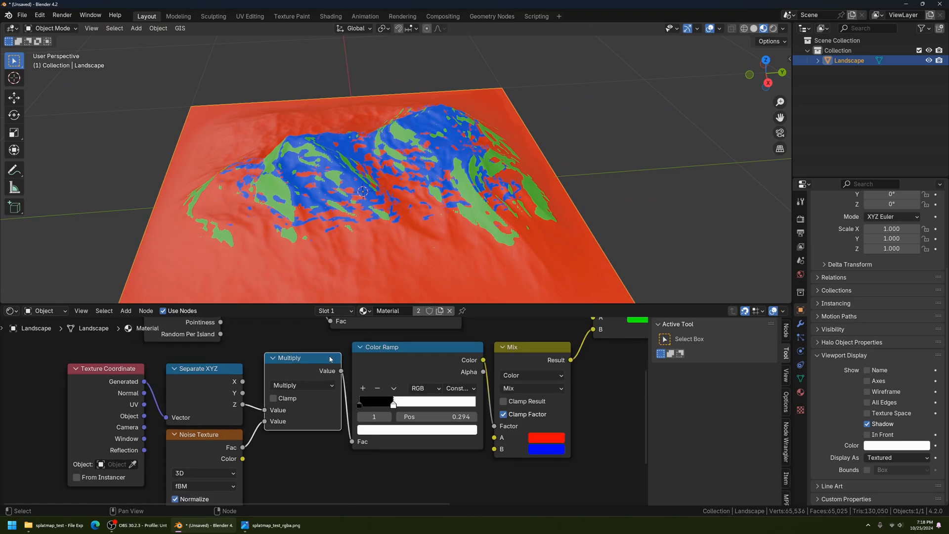
{"action": "middle_click_drag", "start_coordinate": [544, 345], "coordinate": [456, 386]}
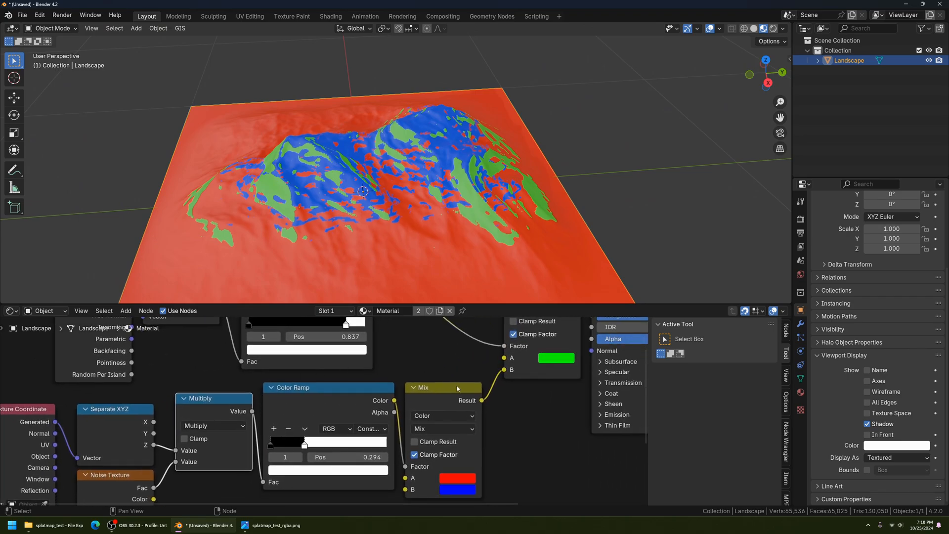
{"action": "key", "text": "Home"}
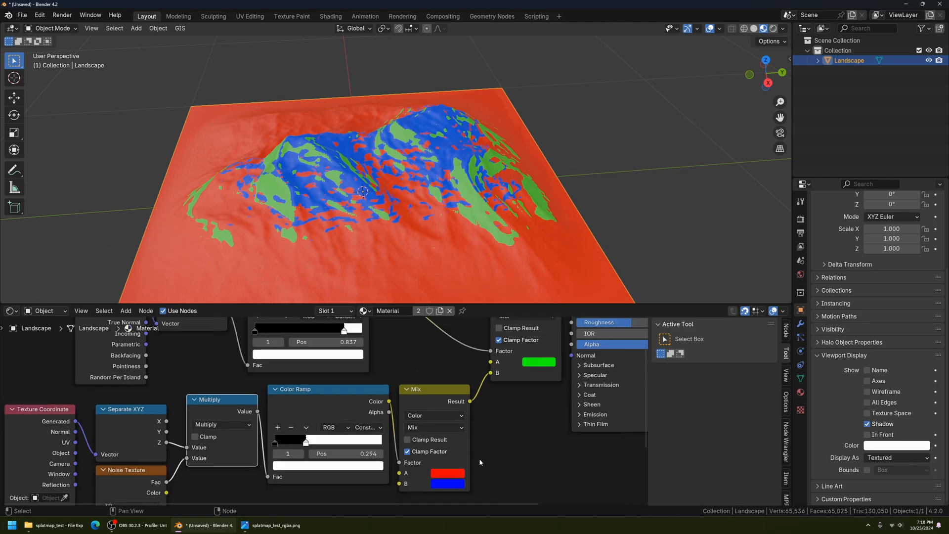
{"action": "middle_click_drag", "start_coordinate": [492, 439], "coordinate": [406, 440]}
{"action": "scroll", "coordinate": [395, 441], "scroll_direction": "up", "scroll_amount": 2}
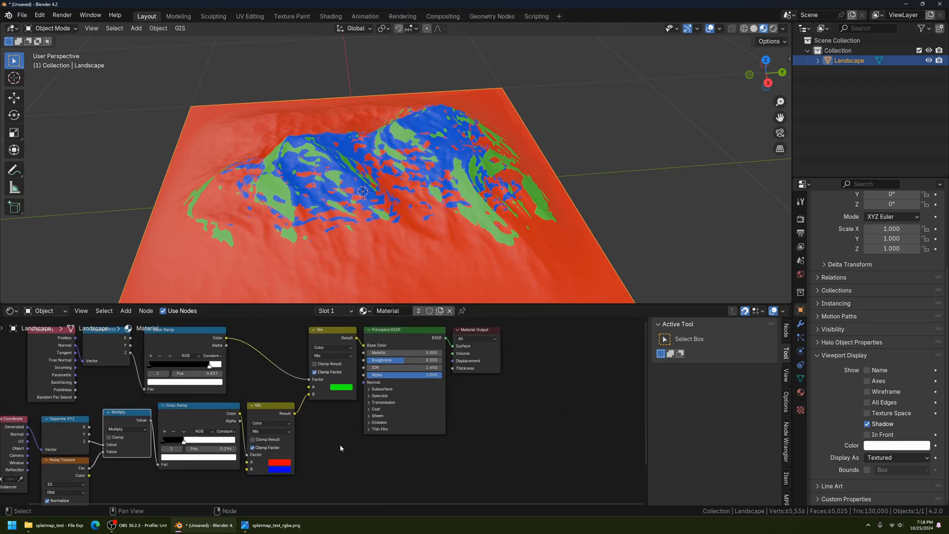
{"action": "left_click", "coordinate": [393, 337]}
{"action": "left_click", "coordinate": [466, 332], "text": "shift"}
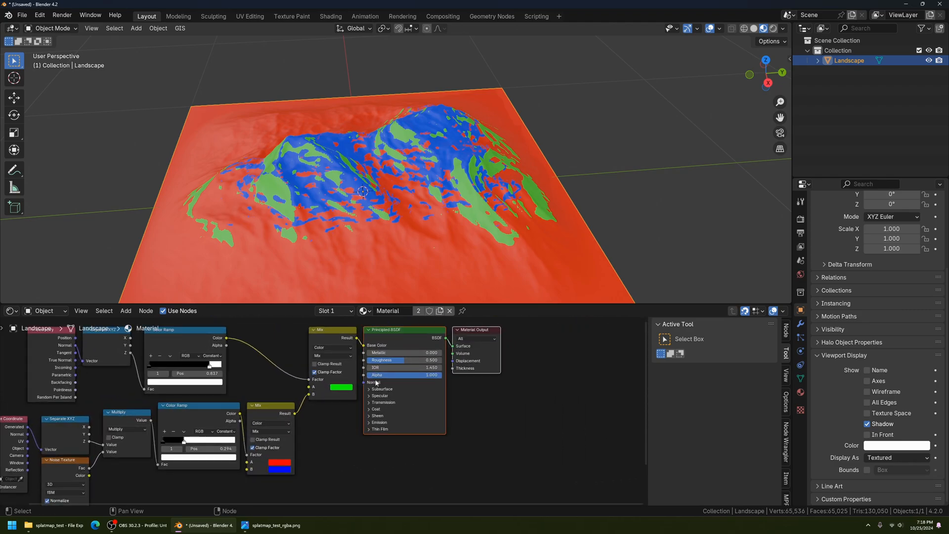
{"action": "key", "text": "g"}
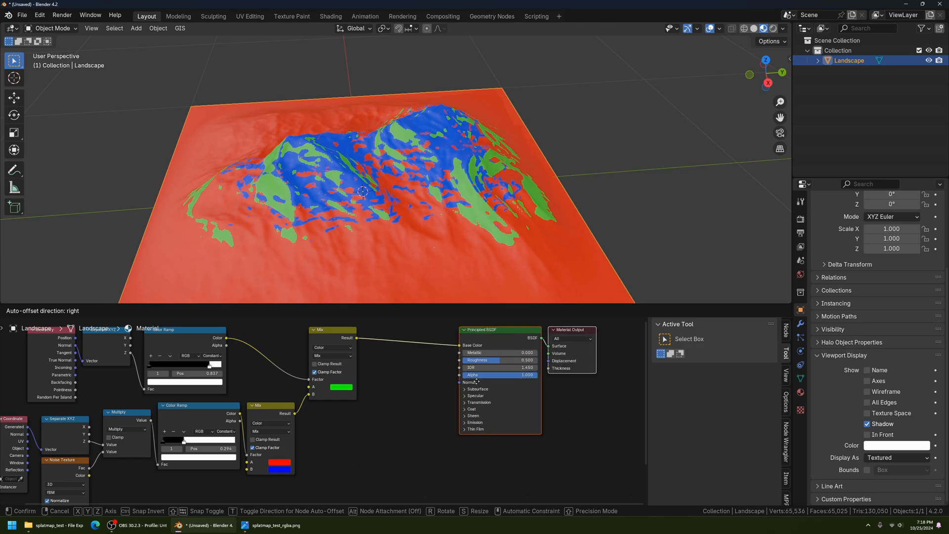
{"action": "left_click", "coordinate": [478, 383]}
Examine the red, blue and green distribution on the landscape from angled, low and top views.
{"action": "scroll", "coordinate": [340, 221], "scroll_direction": "up", "scroll_amount": 3}
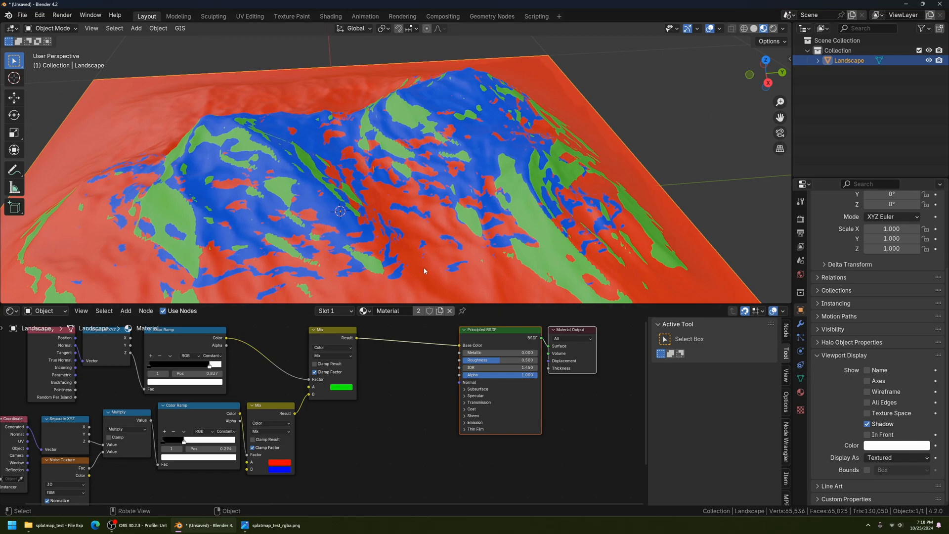
{"action": "middle_click_drag", "start_coordinate": [426, 264], "coordinate": [407, 288]}
{"action": "key", "text": "KP_7"}
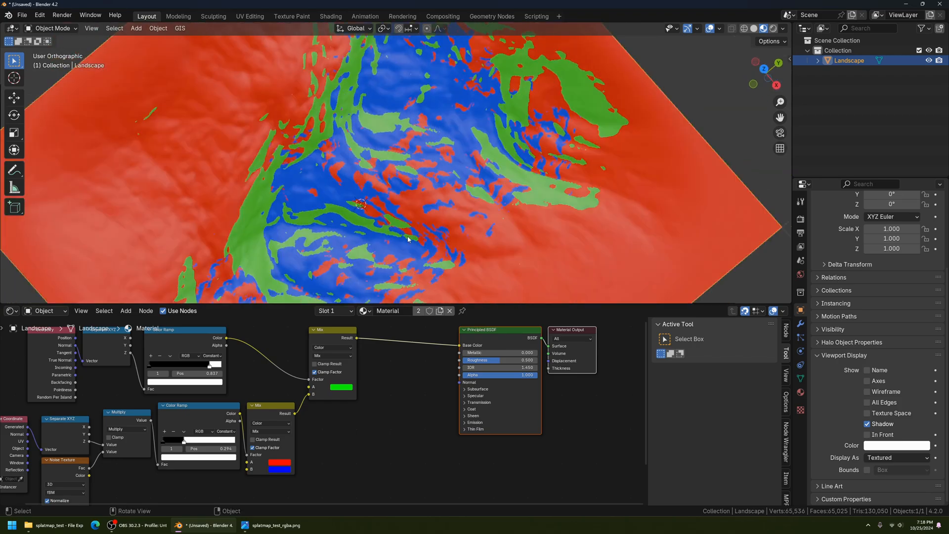
{"action": "middle_click_drag", "start_coordinate": [444, 247], "coordinate": [455, 160]}
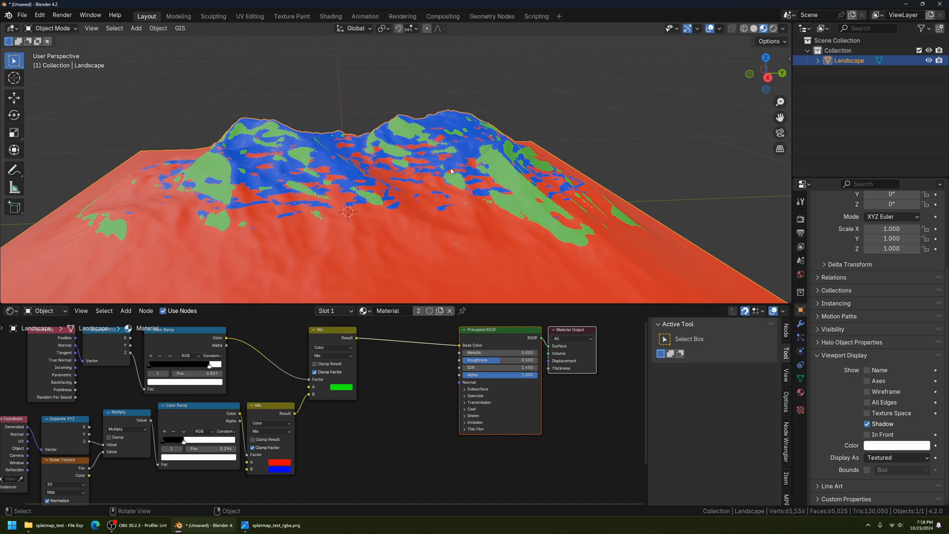
{"action": "middle_click_drag", "start_coordinate": [451, 171], "coordinate": [380, 270]}
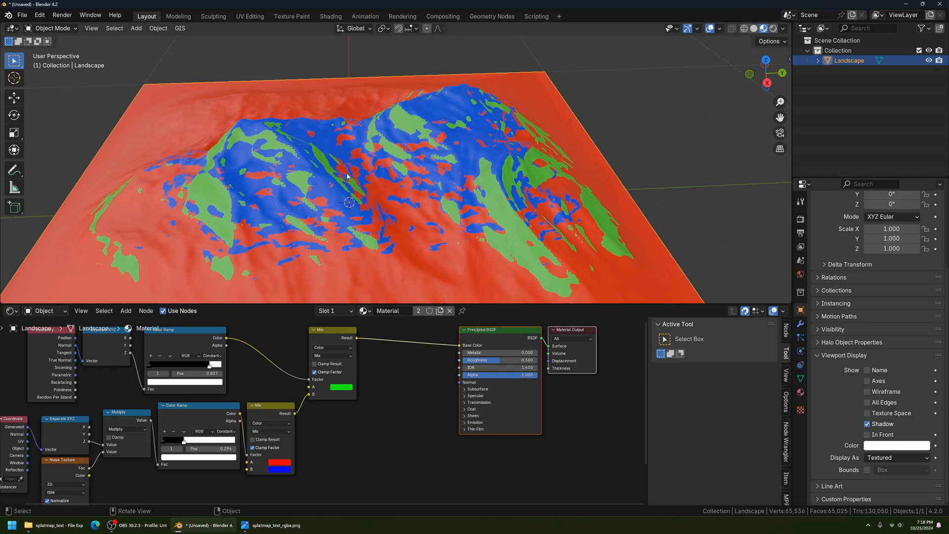
{"action": "middle_click_drag", "start_coordinate": [347, 176], "coordinate": [436, 192]}
{"action": "key", "text": "KP_7"}
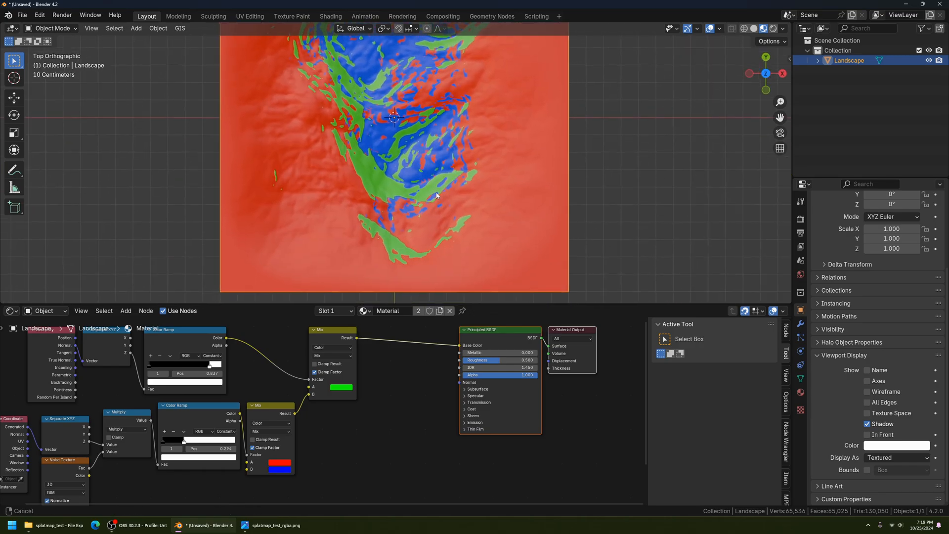
{"action": "scroll", "coordinate": [425, 217], "scroll_direction": "down", "scroll_amount": 1}
Enlarge the node editor at the viewport's expense and bring the whole material node tree into view.
{"action": "left_click_drag", "start_coordinate": [380, 303], "coordinate": [390, 242]}
{"action": "scroll", "coordinate": [359, 408], "scroll_direction": "down", "scroll_amount": 1}
{"action": "middle_click_drag", "start_coordinate": [360, 409], "coordinate": [390, 404]}
{"action": "scroll", "coordinate": [390, 404], "scroll_direction": "up", "scroll_amount": 2}
{"action": "scroll", "coordinate": [389, 404], "scroll_direction": "up", "scroll_amount": 1}
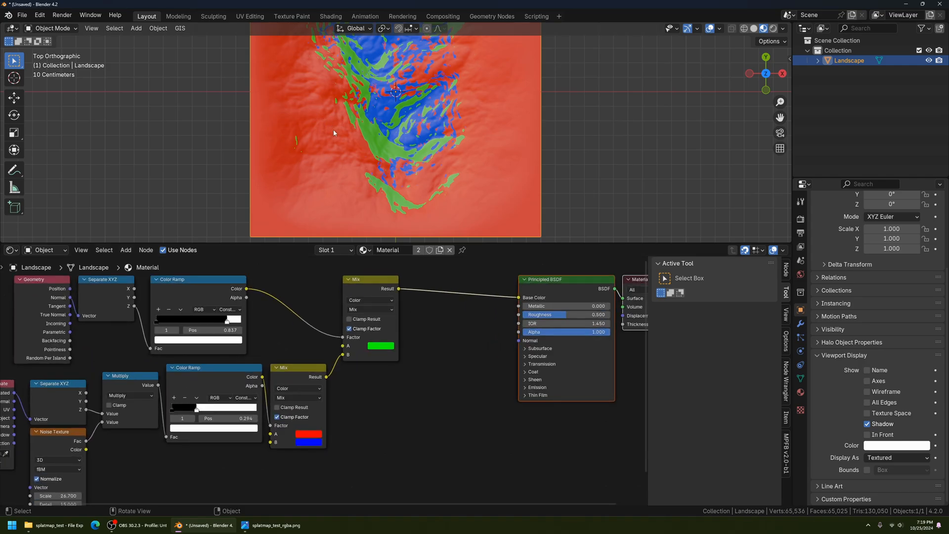
{"action": "scroll", "coordinate": [406, 377], "scroll_direction": "up", "scroll_amount": 2}
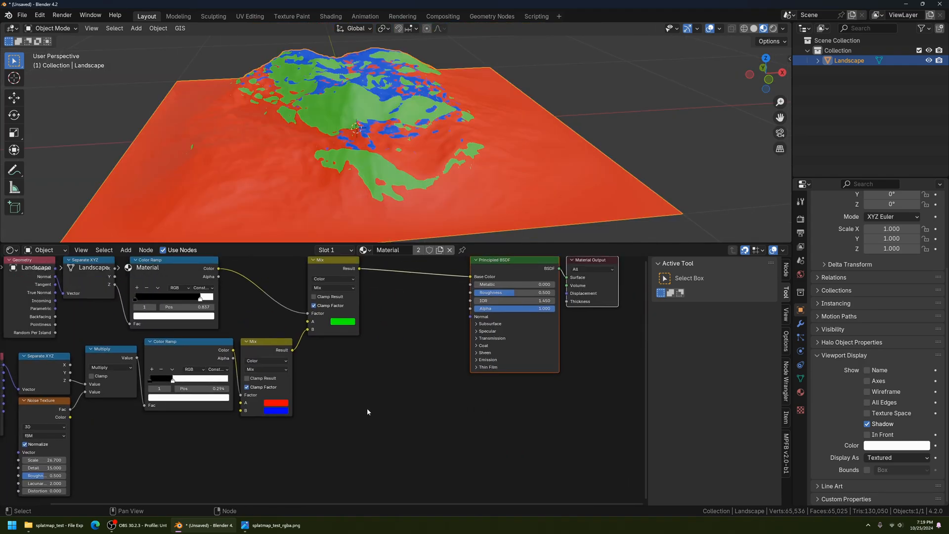
Add an Image Texture node in the free space between the red-blue Mix node and the Principled BSDF node.
{"action": "right_click", "coordinate": [367, 407]}
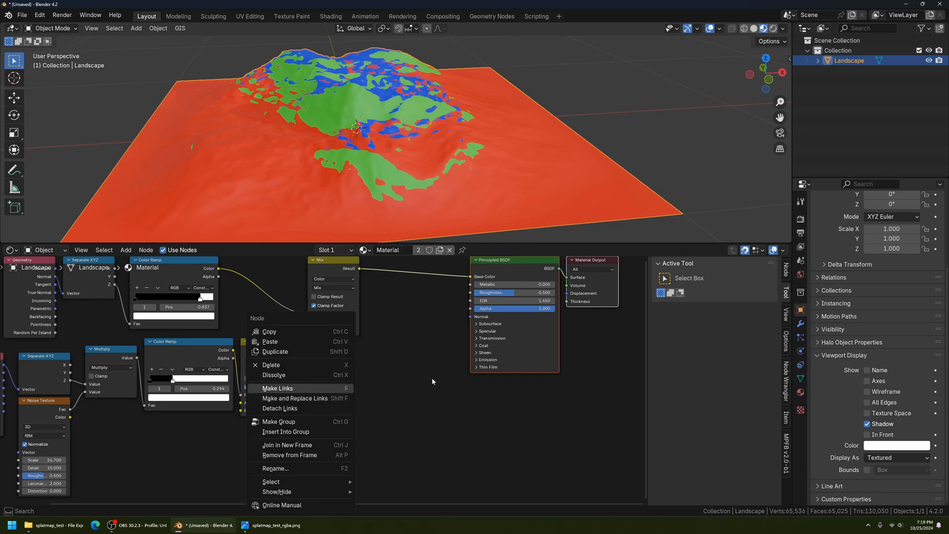
{"action": "left_click", "coordinate": [126, 253]}
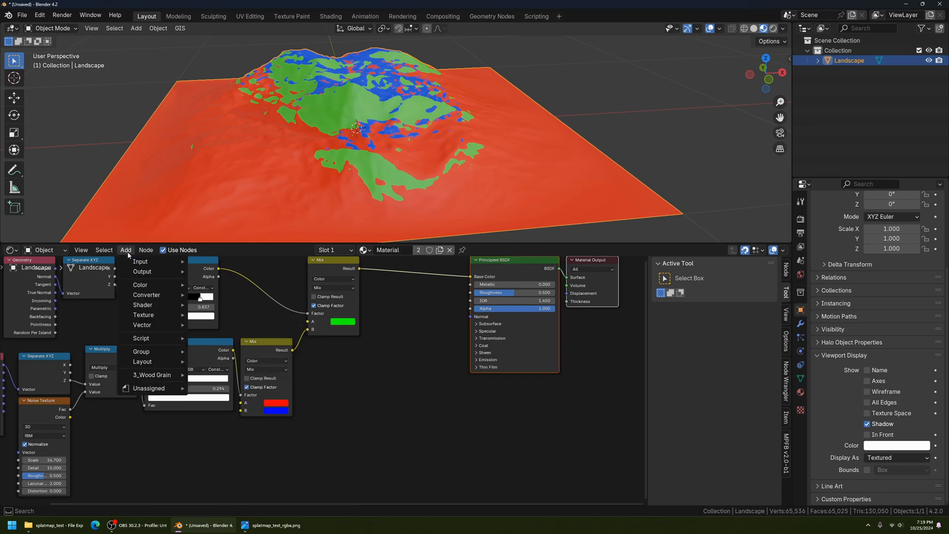
{"action": "mouse_move", "coordinate": [166, 305]}
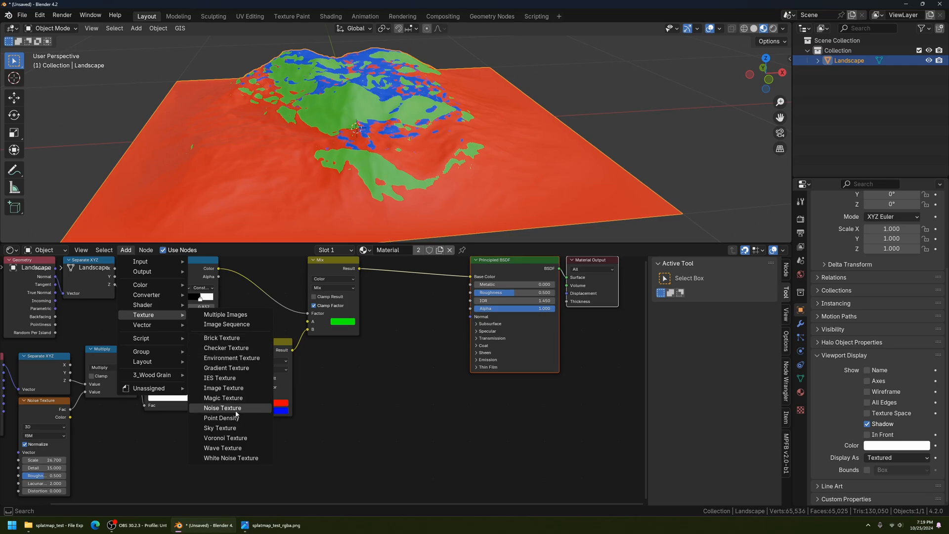
{"action": "left_click", "coordinate": [224, 387]}
{"action": "left_click", "coordinate": [324, 400]}
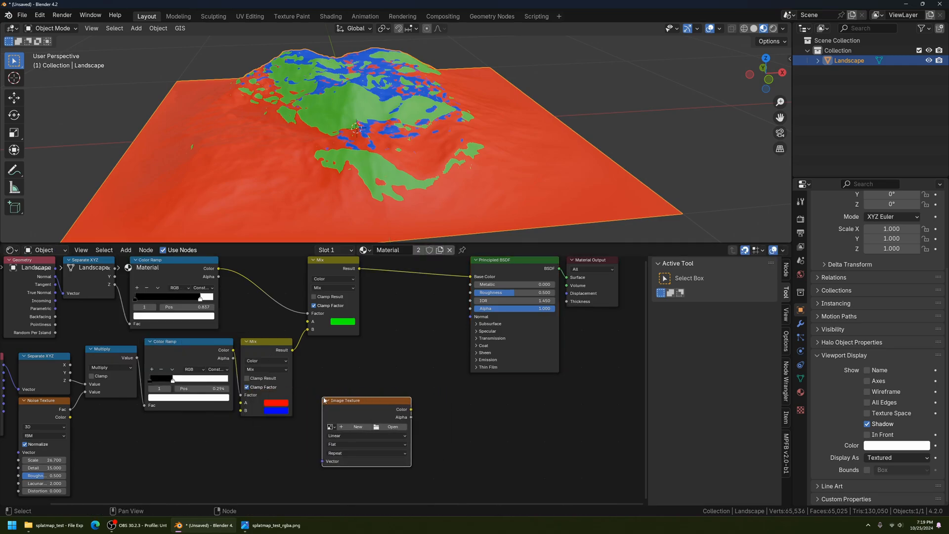
{"action": "scroll", "coordinate": [405, 376], "scroll_direction": "up", "scroll_amount": 3}
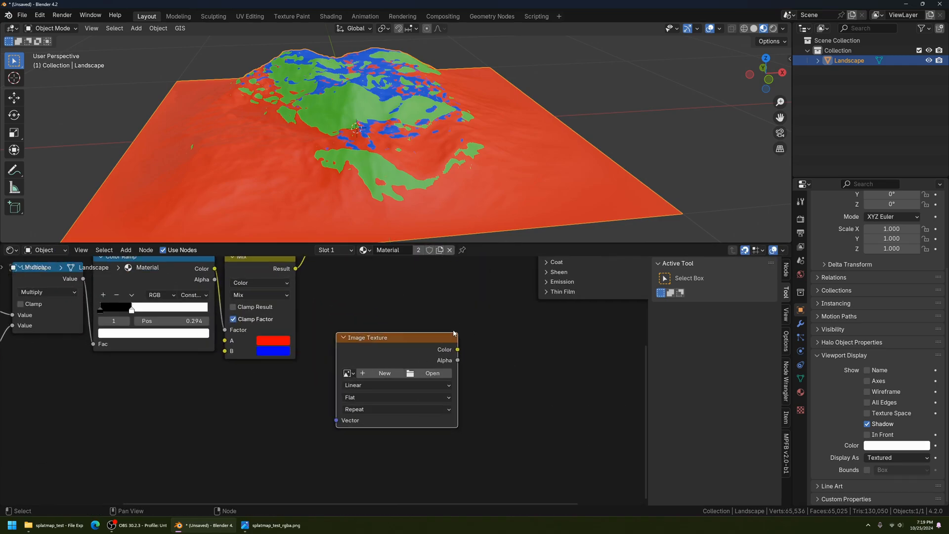
Create a new 2048 × 2048 px image named road_mask in the Image Texture node and shift the node slightly.
{"action": "left_click", "coordinate": [391, 374]}
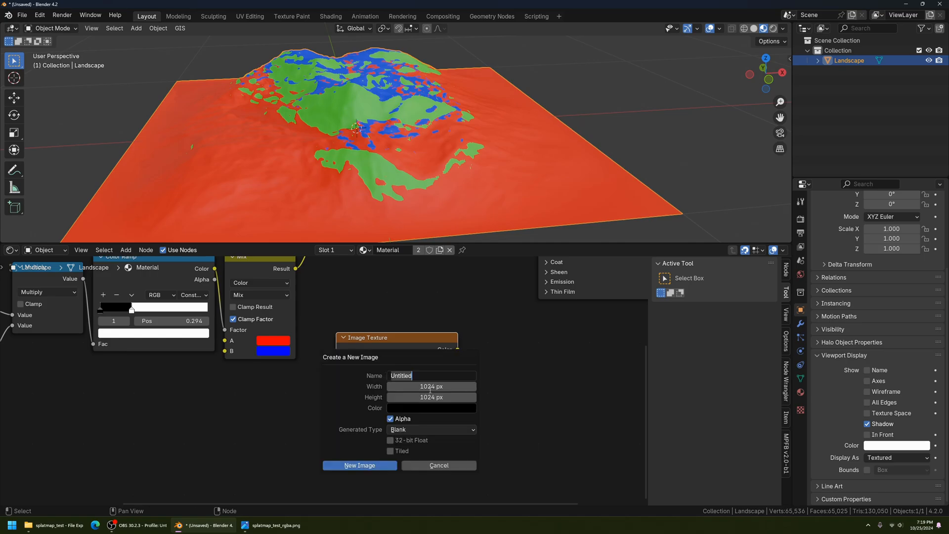
{"action": "type", "text": "ra"}
{"action": "type", "text": "ad_mask"}
{"action": "key", "text": "Return"}
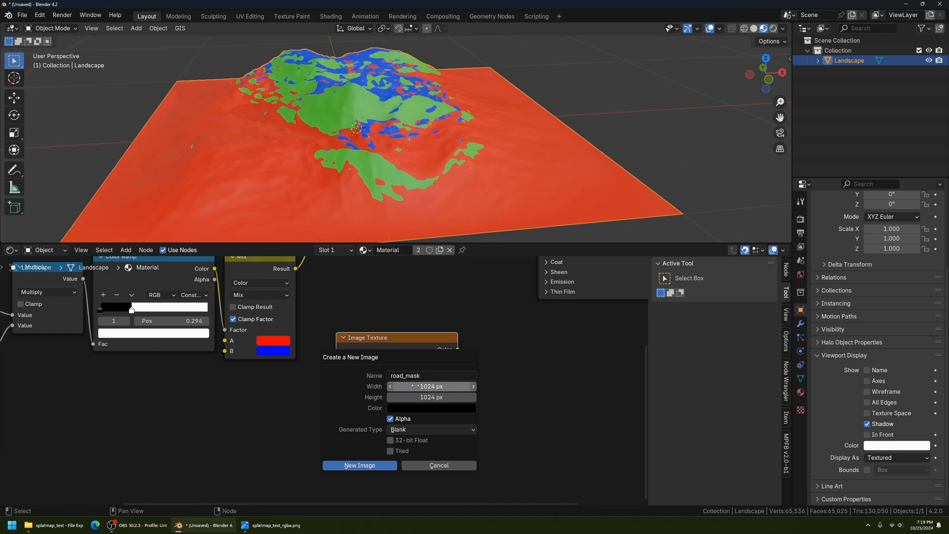
{"action": "left_click", "coordinate": [414, 386]}
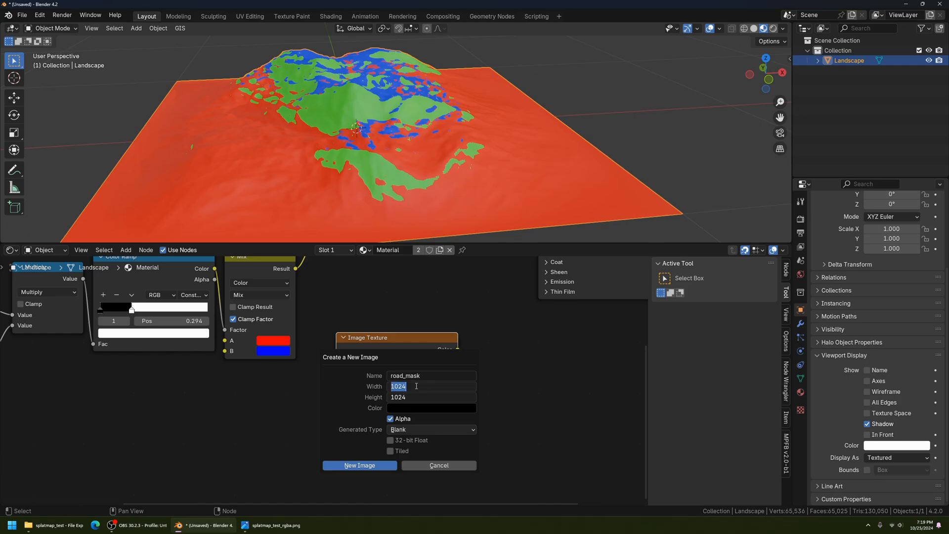
{"action": "type", "text": "2048"}
{"action": "key", "text": "Return"}
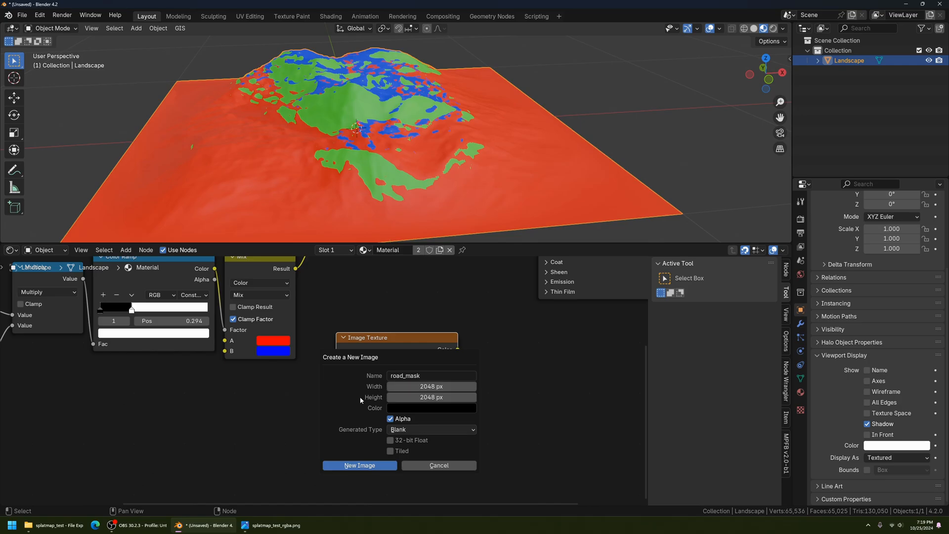
{"action": "left_click", "coordinate": [369, 465]}
{"action": "left_click_drag", "start_coordinate": [395, 346], "coordinate": [421, 326]}
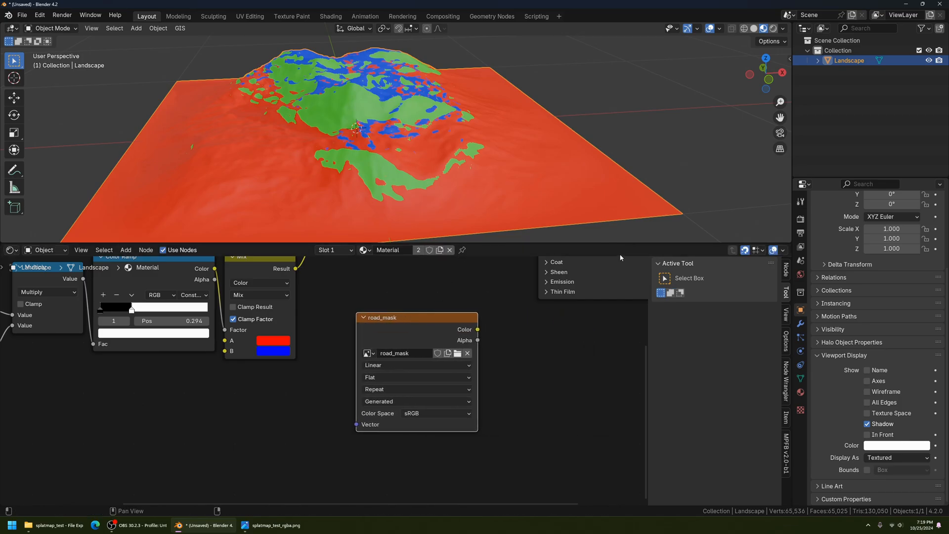
View the landscape from the top, split the node editor side by side and turn the new area into a UV Editor.
{"action": "scroll", "coordinate": [358, 176], "scroll_direction": "down", "scroll_amount": 3}
{"action": "middle_click_drag", "start_coordinate": [357, 176], "coordinate": [368, 201]}
{"action": "key", "text": "KP_7"}
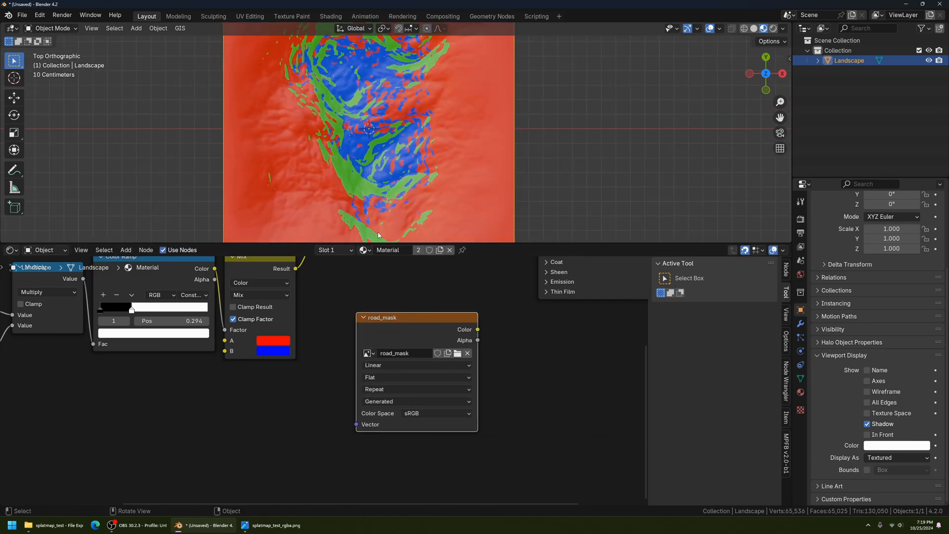
{"action": "scroll", "coordinate": [378, 235], "scroll_direction": "down", "scroll_amount": 2}
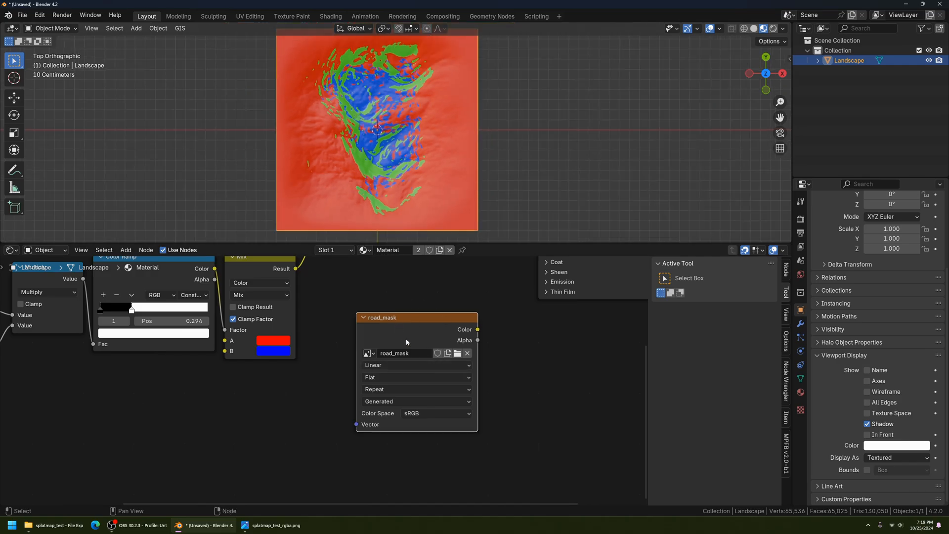
{"action": "mouse_move", "coordinate": [407, 342]}
{"action": "left_mouse_down"}
{"action": "mouse_move", "coordinate": [442, 314]}
{"action": "mouse_move", "coordinate": [407, 337]}
{"action": "left_mouse_up"}
{"action": "left_click_drag", "start_coordinate": [775, 244], "coordinate": [451, 266]}
{"action": "left_click", "coordinate": [451, 250]}
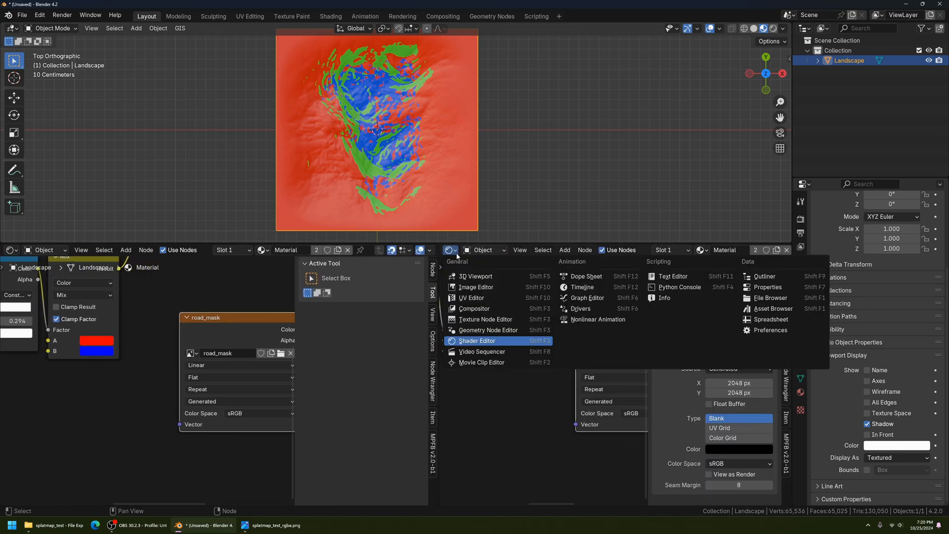
{"action": "left_click", "coordinate": [478, 298]}
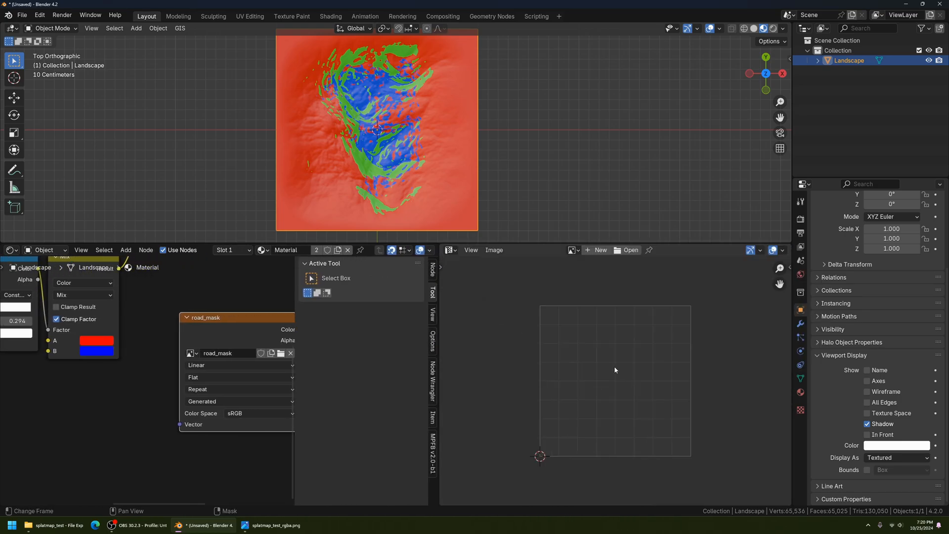
Display the road_mask image in the UV Editor, fitted so that the whole image is visible.
{"action": "left_click", "coordinate": [579, 250]}
{"action": "left_click", "coordinate": [593, 273]}
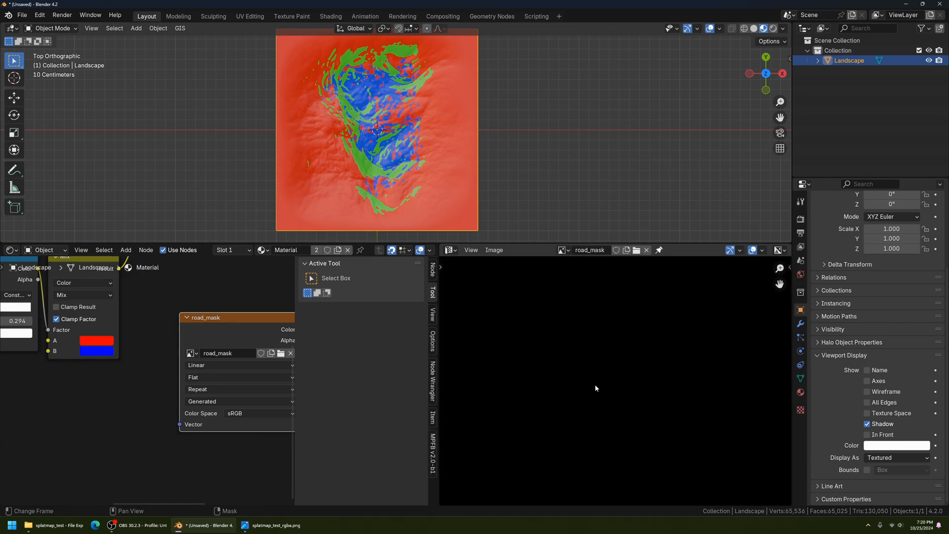
{"action": "scroll", "coordinate": [594, 384], "scroll_direction": "down", "scroll_amount": 4}
{"action": "scroll", "coordinate": [595, 384], "scroll_direction": "up", "scroll_amount": 3}
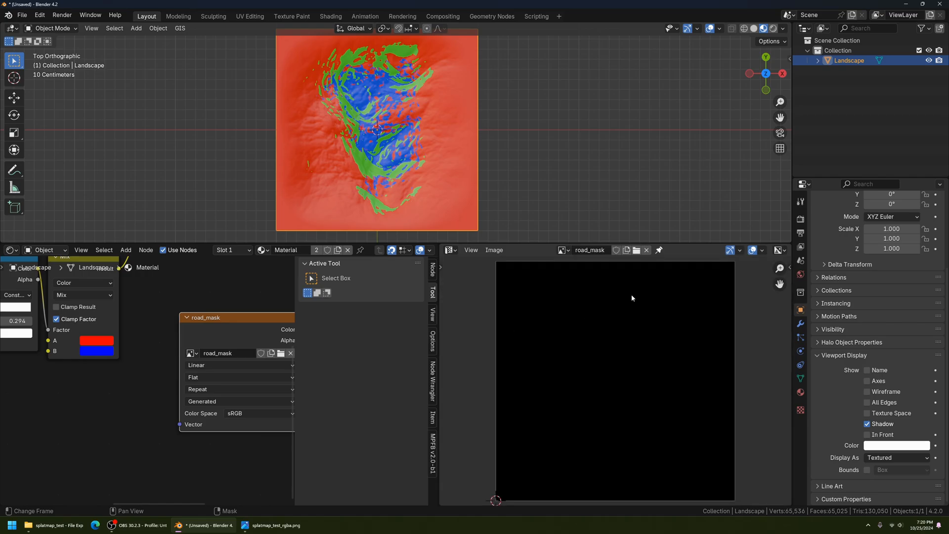
Try the Color Grid and UV Grid generated types on road_mask, return it to Blank and hide the image properties.
{"action": "left_click", "coordinate": [789, 266]}
{"action": "left_click", "coordinate": [786, 292]}
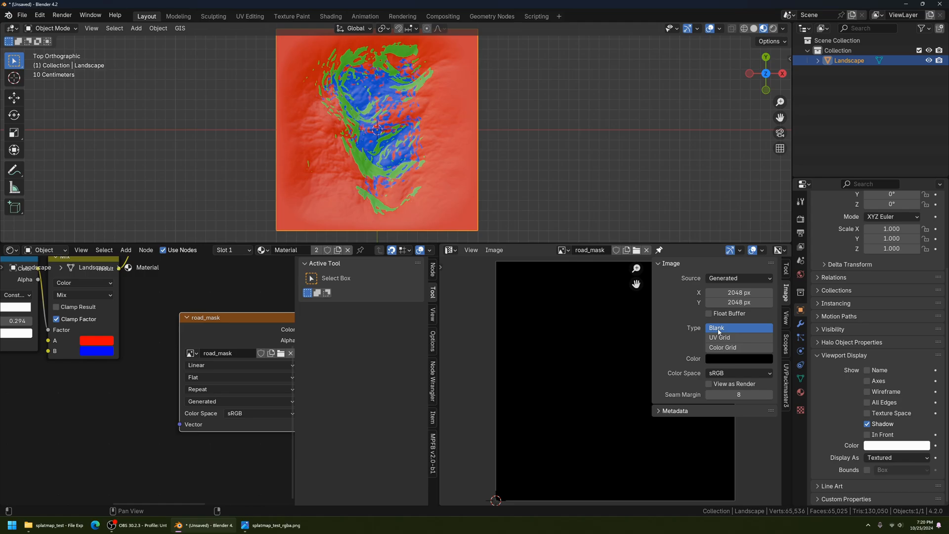
{"action": "left_click", "coordinate": [721, 360]}
{"action": "left_click", "coordinate": [738, 338]}
{"action": "left_click", "coordinate": [736, 329]}
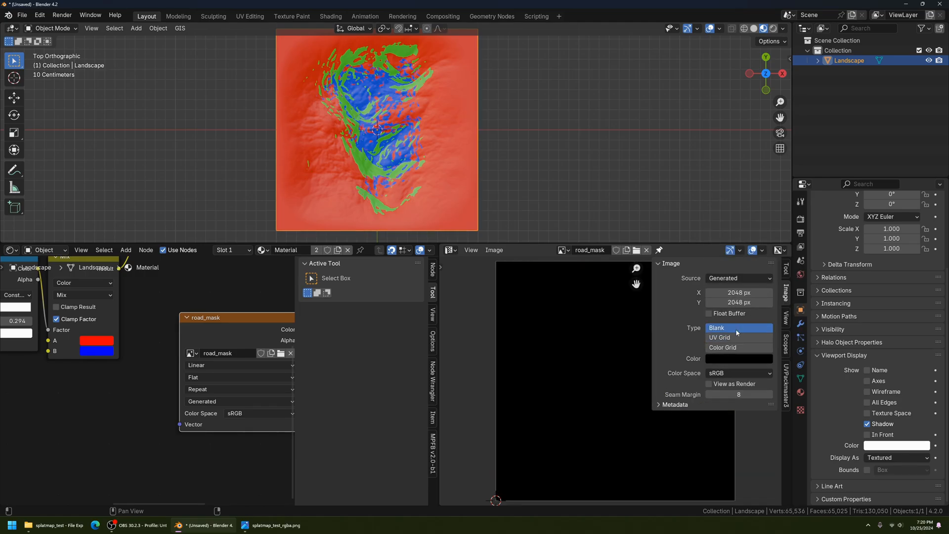
{"action": "left_click", "coordinate": [735, 348]}
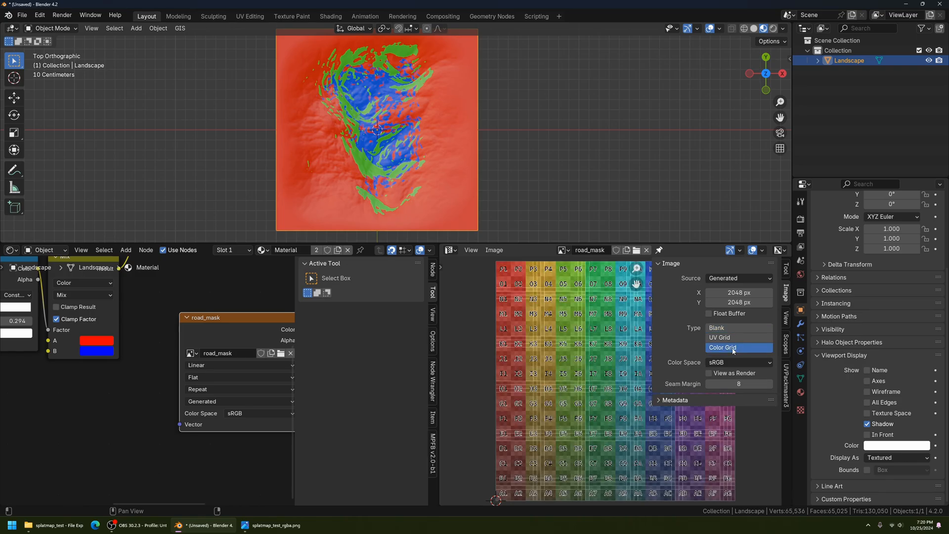
{"action": "left_click", "coordinate": [729, 337]}
{"action": "left_click", "coordinate": [728, 327]}
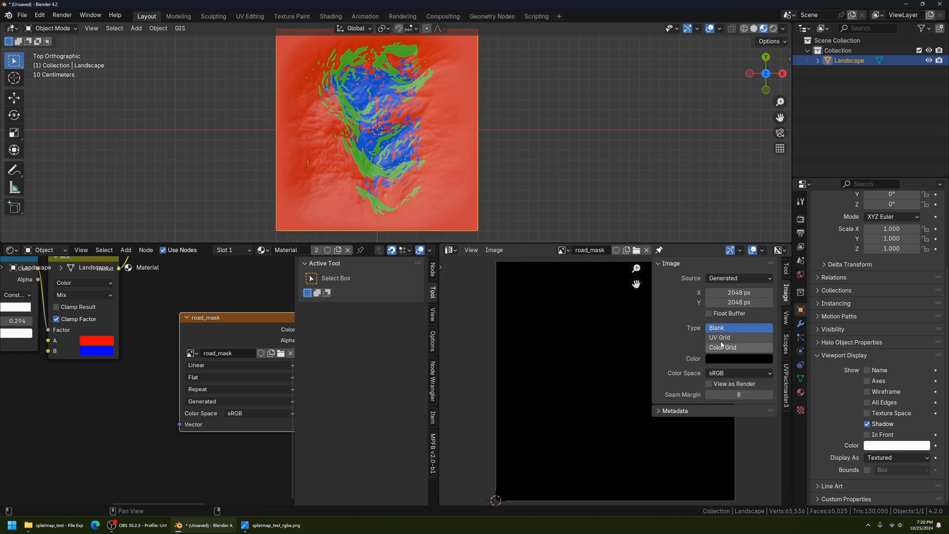
{"action": "left_click", "coordinate": [715, 363]}
{"action": "left_click_drag", "start_coordinate": [653, 349], "coordinate": [786, 350]}
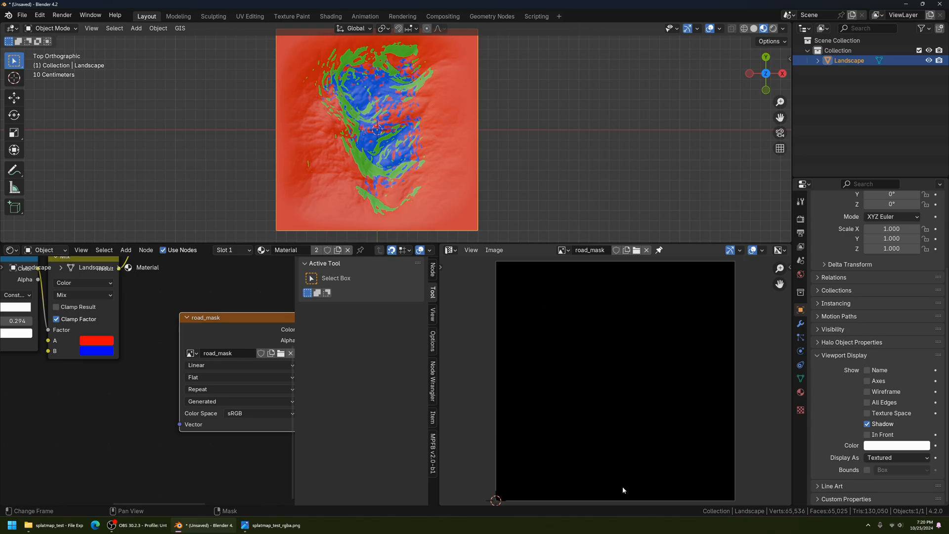
Move the road_mask node closer to the red-blue Mix node and hide the node editor's sidebar to show the nodes up to the Principled BSDF.
{"action": "middle_click_drag", "start_coordinate": [423, 142], "coordinate": [447, 153], "text": "shift"}
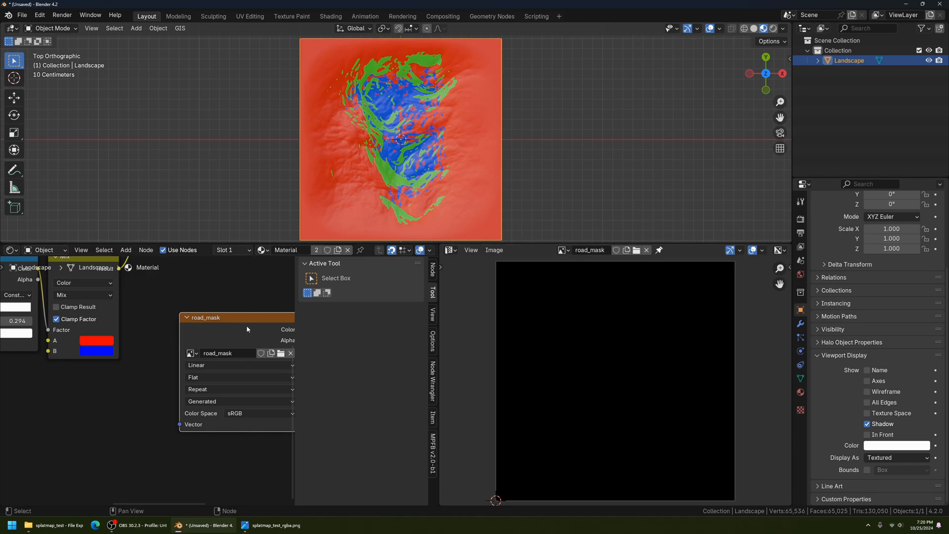
{"action": "left_click_drag", "start_coordinate": [246, 325], "coordinate": [216, 325]}
{"action": "scroll", "coordinate": [388, 192], "scroll_direction": "down", "scroll_amount": 2}
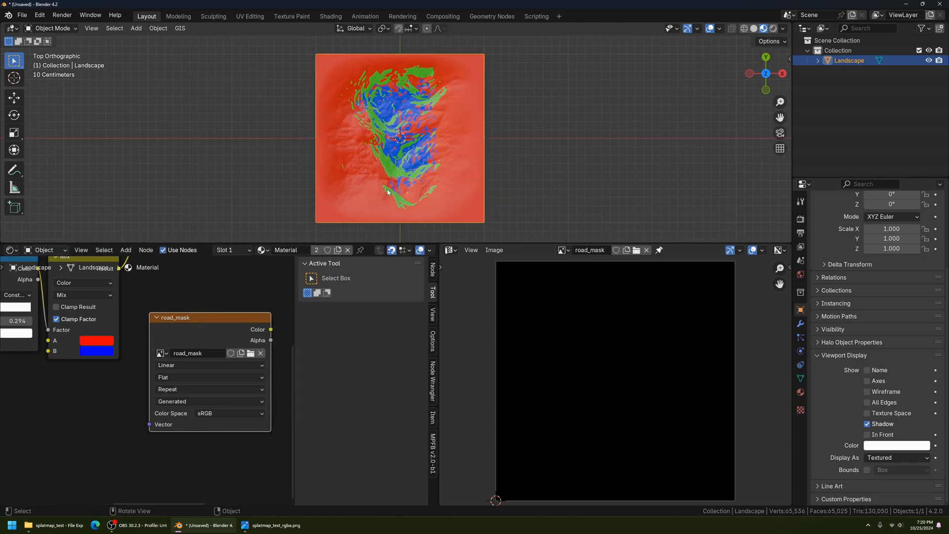
{"action": "left_click", "coordinate": [292, 319]}
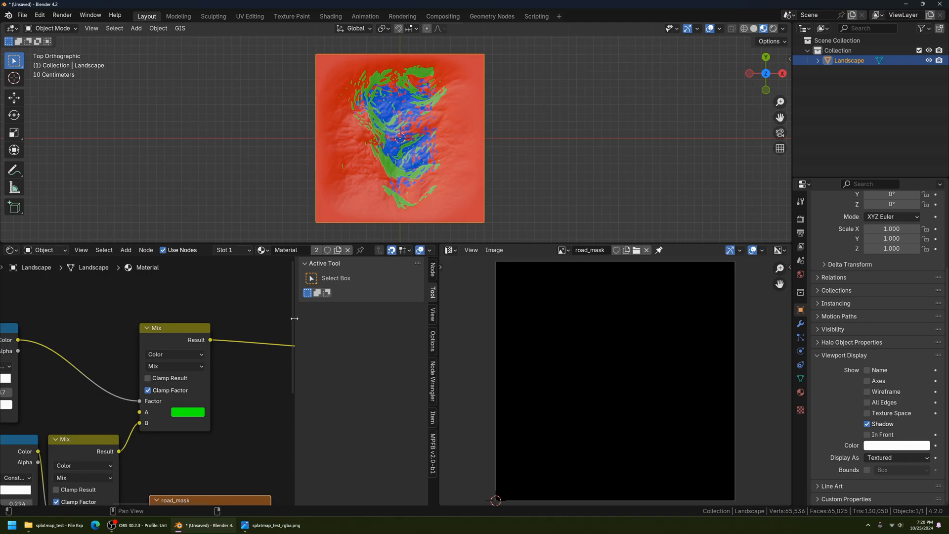
{"action": "left_click_drag", "start_coordinate": [294, 318], "coordinate": [463, 316]}
{"action": "scroll", "coordinate": [396, 178], "scroll_direction": "down", "scroll_amount": 1}
{"action": "scroll", "coordinate": [396, 178], "scroll_direction": "down", "scroll_amount": 1}
{"action": "middle_click_drag", "start_coordinate": [396, 178], "coordinate": [380, 165], "text": "shift"}
{"action": "scroll", "coordinate": [301, 397], "scroll_direction": "up", "scroll_amount": 1}
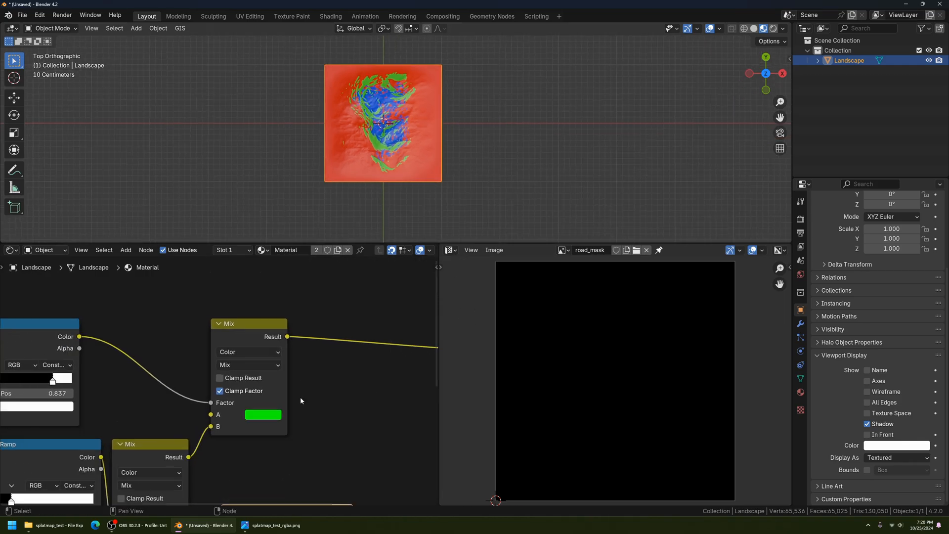
{"action": "middle_click_drag", "start_coordinate": [330, 434], "coordinate": [249, 321]}
{"action": "scroll", "coordinate": [326, 347], "scroll_direction": "down", "scroll_amount": 5}
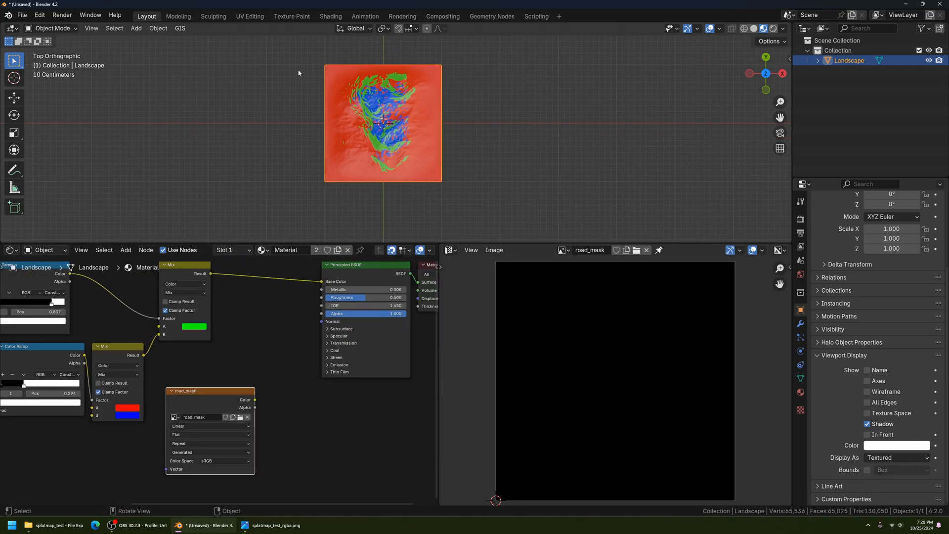
{"action": "middle_click_drag", "start_coordinate": [337, 172], "coordinate": [318, 182], "text": "shift"}
{"action": "scroll", "coordinate": [347, 174], "scroll_direction": "up", "scroll_amount": 3}
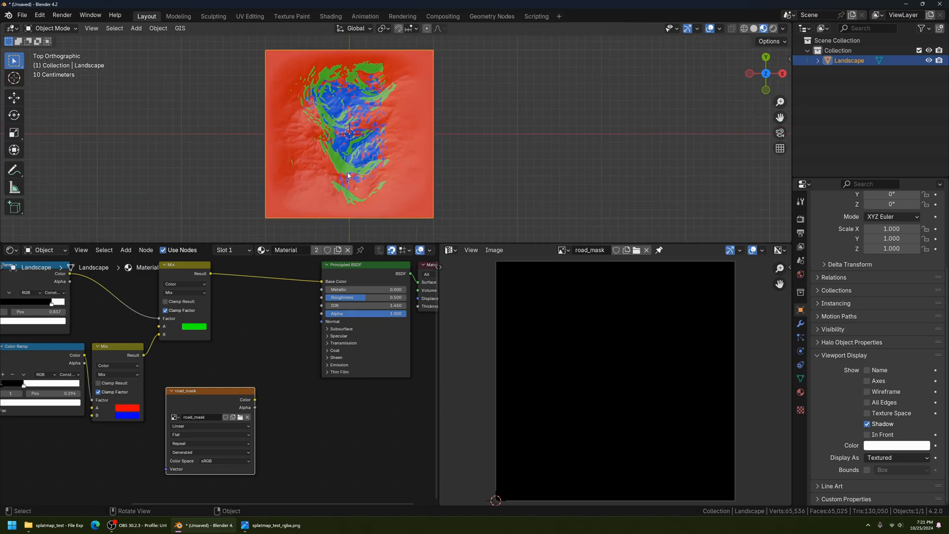
Enter Edit Mode on the landscape and turn off the face normals display in the mesh overlays.
{"action": "left_click", "coordinate": [50, 29]}
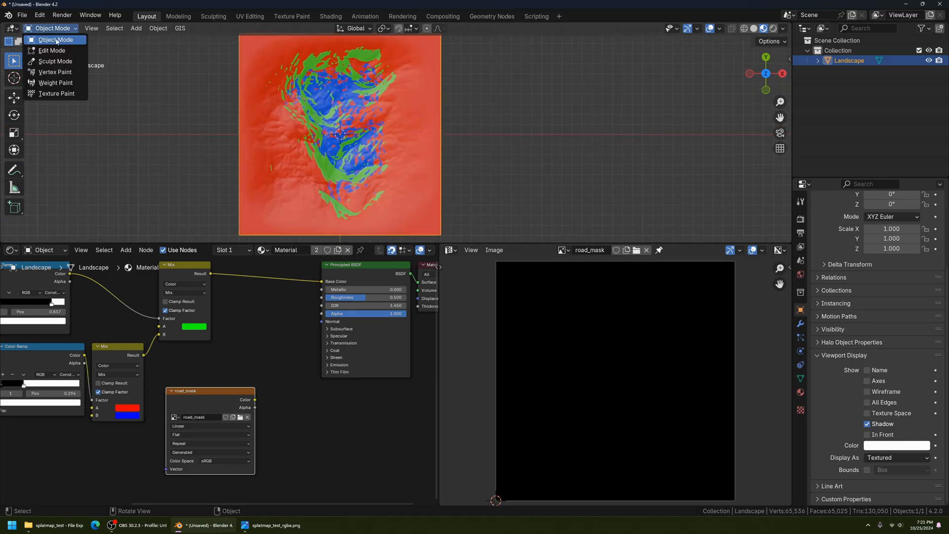
{"action": "left_click", "coordinate": [52, 44]}
{"action": "middle_click_drag", "start_coordinate": [349, 137], "coordinate": [592, 33]}
{"action": "left_click", "coordinate": [697, 29]}
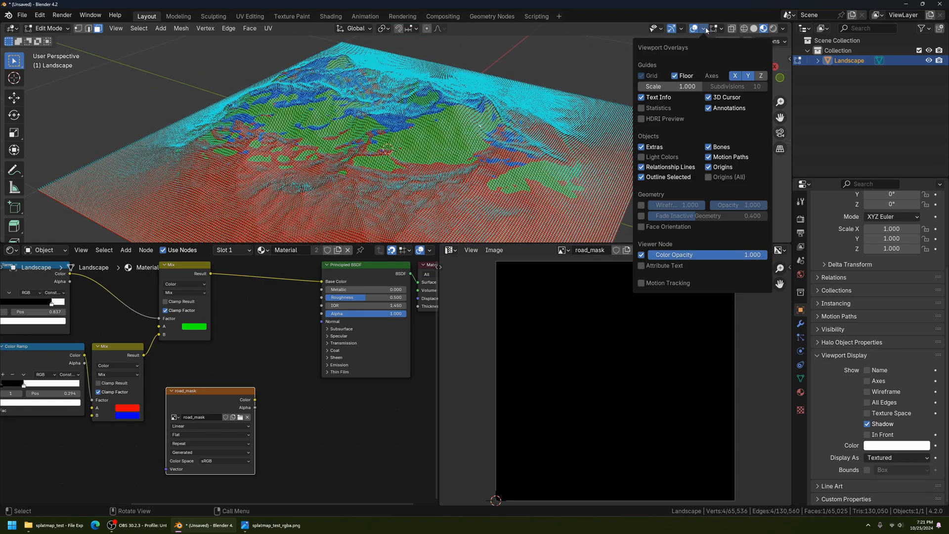
{"action": "left_click", "coordinate": [713, 30]}
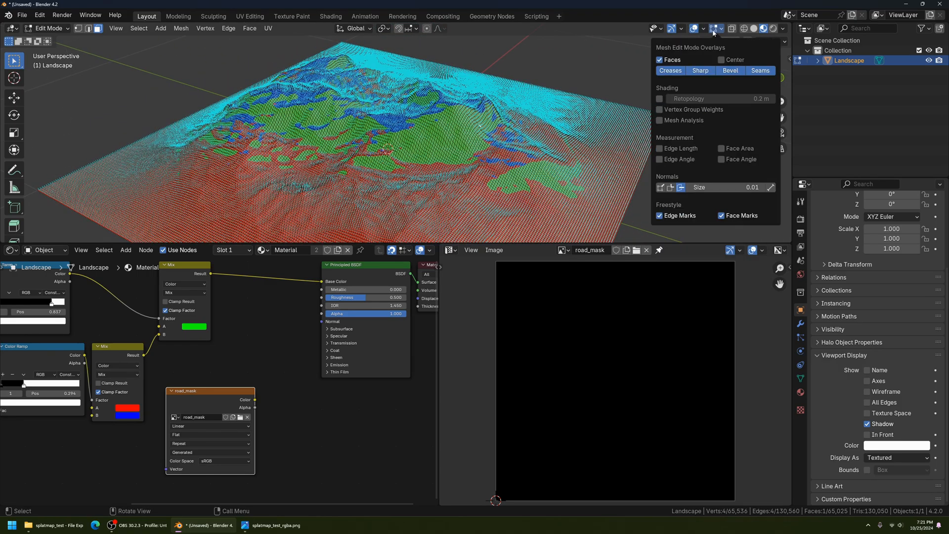
{"action": "left_click", "coordinate": [683, 191]}
{"action": "middle_click_drag", "start_coordinate": [383, 112], "coordinate": [309, 162]}
With the landscape in top view and the viewport enlarged, select the whole mesh and apply the standard UV Unwrap.
{"action": "key", "text": "KP_7"}
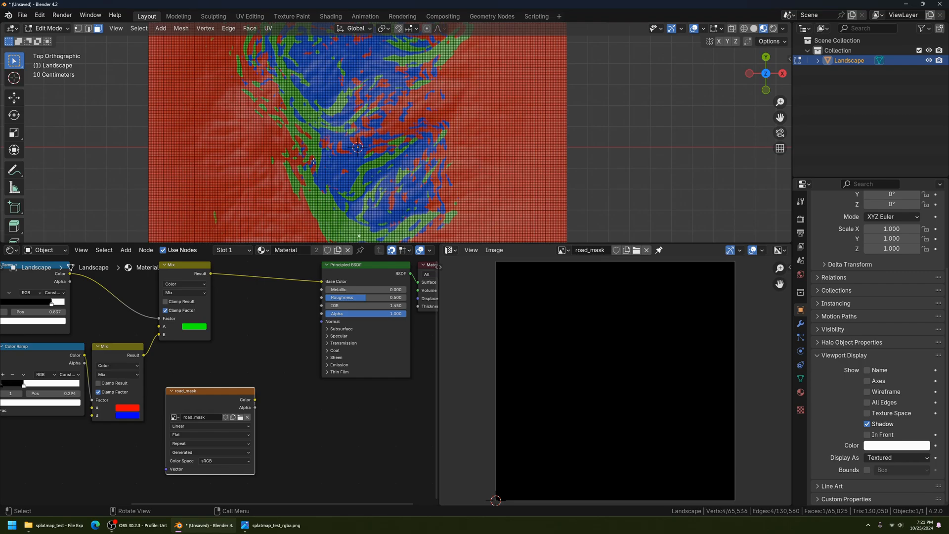
{"action": "scroll", "coordinate": [358, 132], "scroll_direction": "down", "scroll_amount": 4}
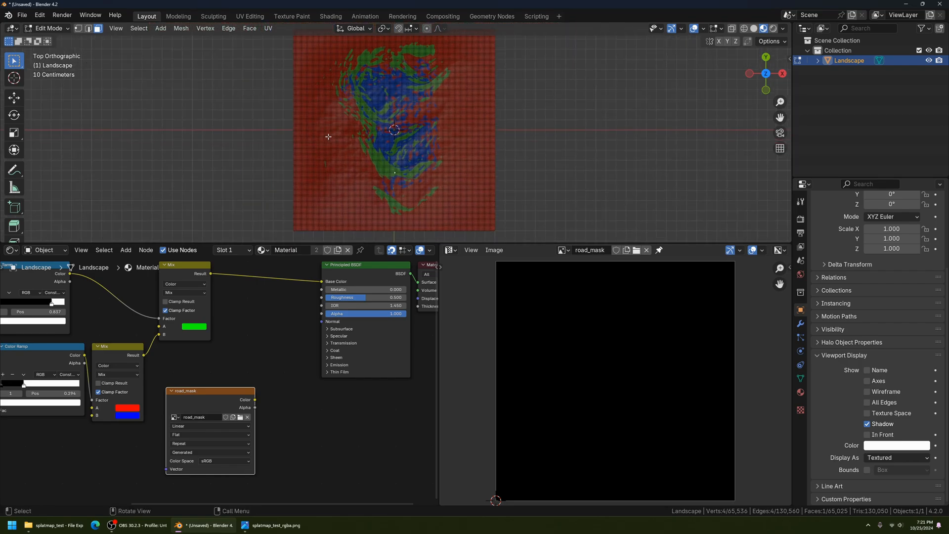
{"action": "scroll", "coordinate": [417, 135], "scroll_direction": "down", "scroll_amount": 1}
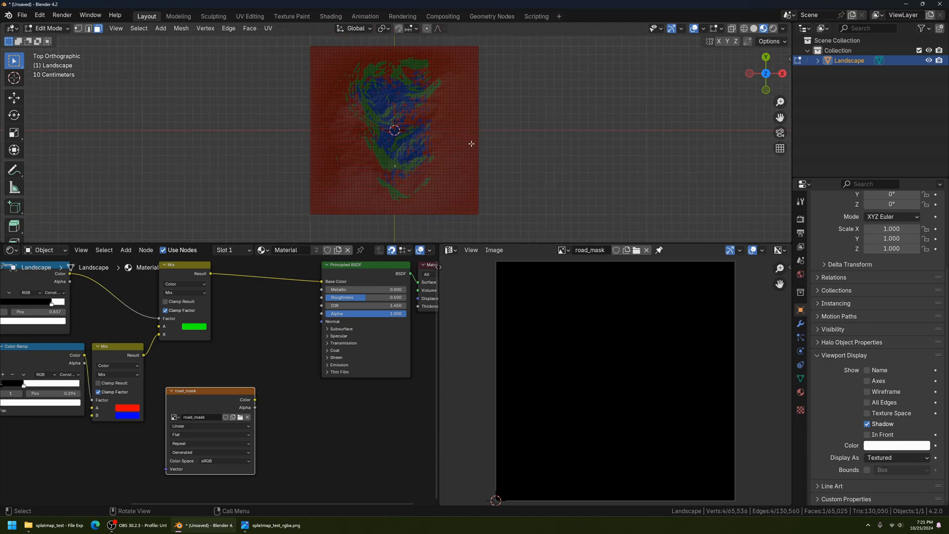
{"action": "middle_click_drag", "start_coordinate": [654, 183], "coordinate": [787, 50]}
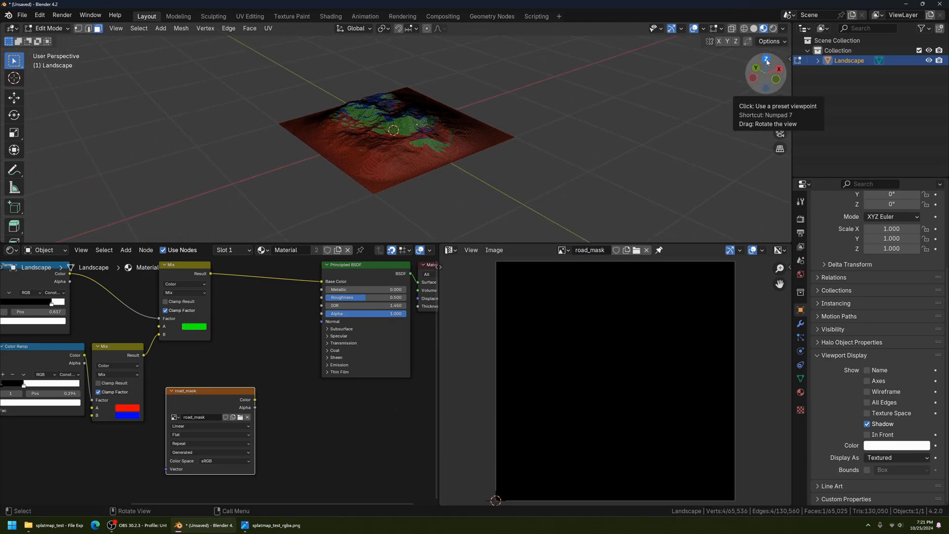
{"action": "left_click", "coordinate": [766, 61]}
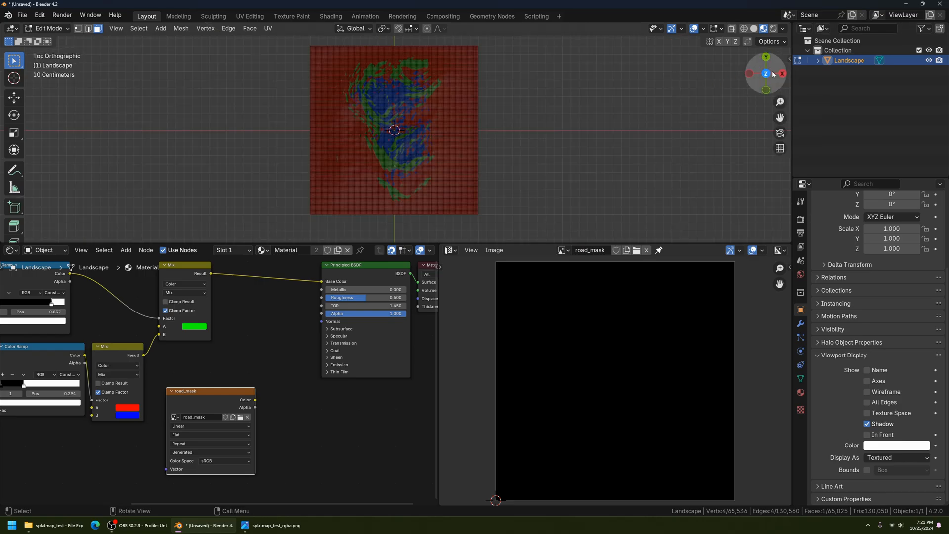
{"action": "scroll", "coordinate": [373, 158], "scroll_direction": "up", "scroll_amount": 1}
{"action": "scroll", "coordinate": [372, 159], "scroll_direction": "down", "scroll_amount": 1}
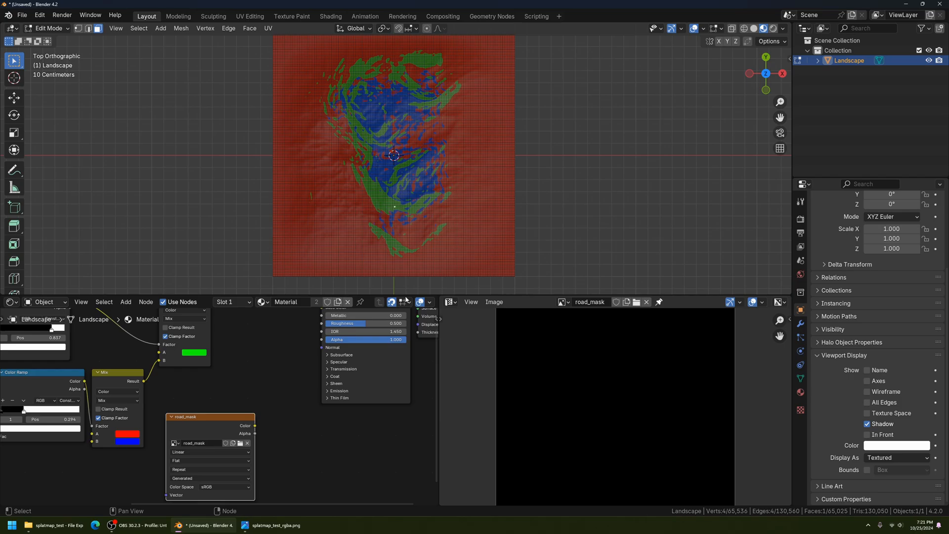
{"action": "key", "text": "a"}
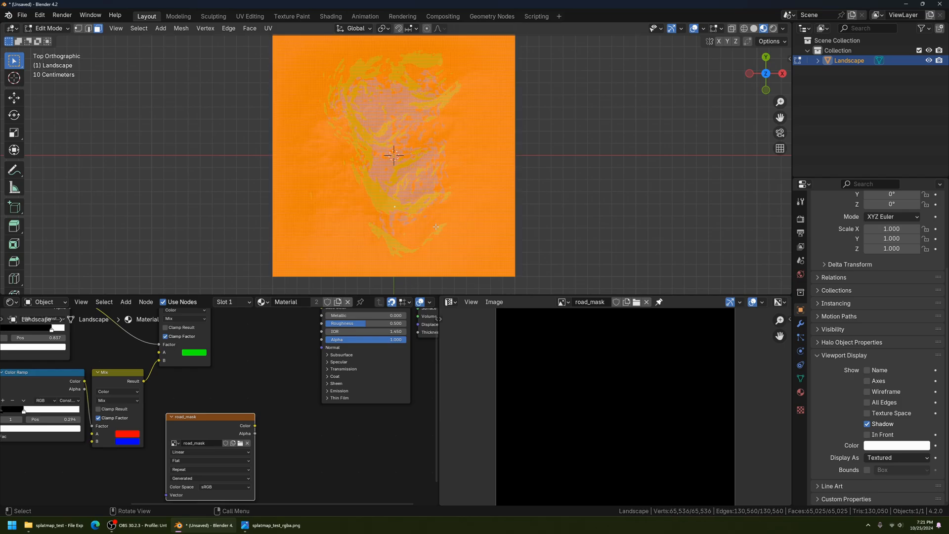
{"action": "scroll", "coordinate": [425, 213], "scroll_direction": "down", "scroll_amount": 1}
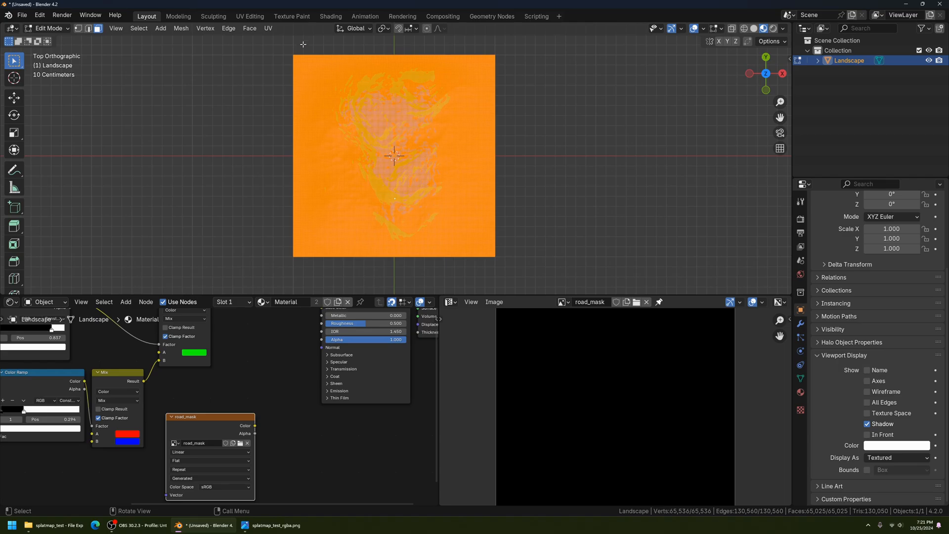
{"action": "left_click", "coordinate": [271, 29]}
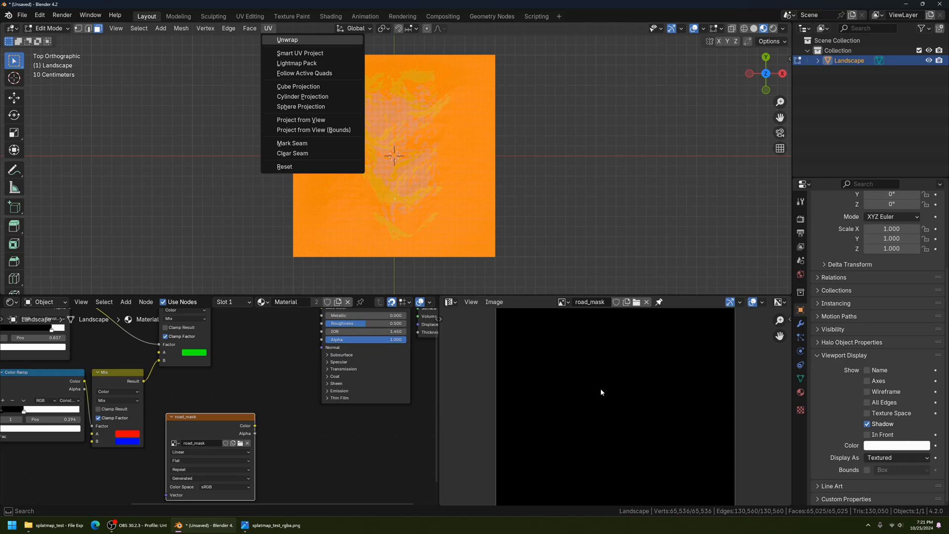
{"action": "scroll", "coordinate": [601, 392], "scroll_direction": "down", "scroll_amount": 2}
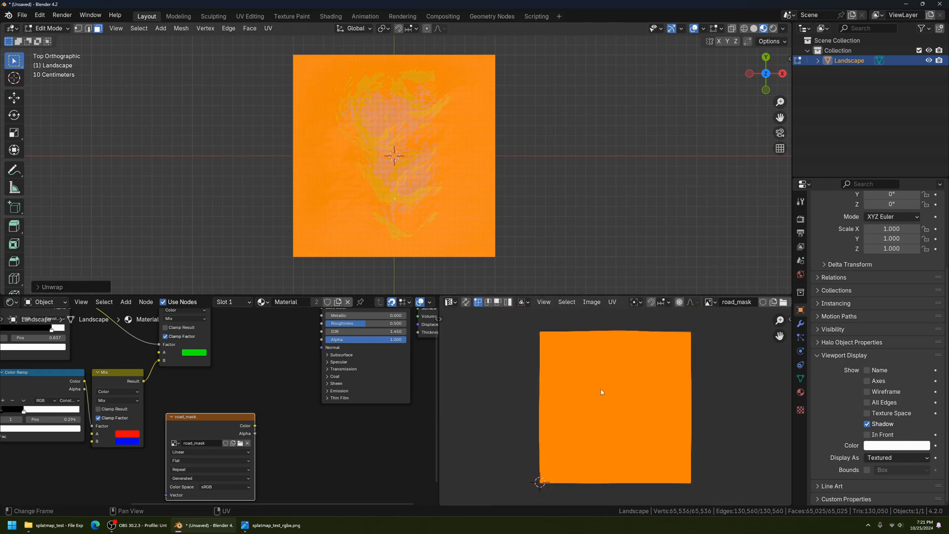
Examine the unwrapped UV grid's distortion and the gap between its upper-right corner and the road_mask image border.
{"action": "scroll", "coordinate": [600, 392], "scroll_direction": "up", "scroll_amount": 1}
{"action": "middle_click_drag", "start_coordinate": [615, 370], "coordinate": [575, 439]}
{"action": "scroll", "coordinate": [578, 401], "scroll_direction": "up", "scroll_amount": 2}
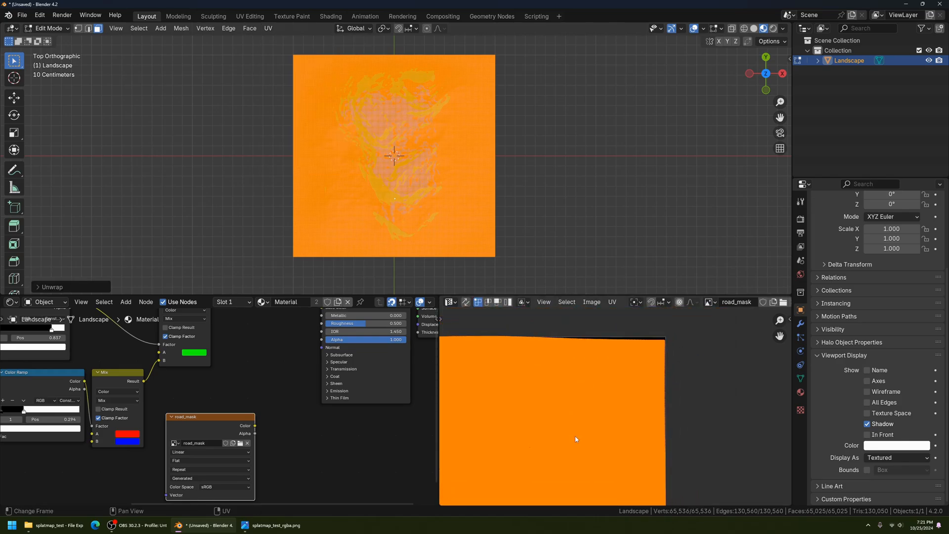
{"action": "scroll", "coordinate": [583, 421], "scroll_direction": "up", "scroll_amount": 2}
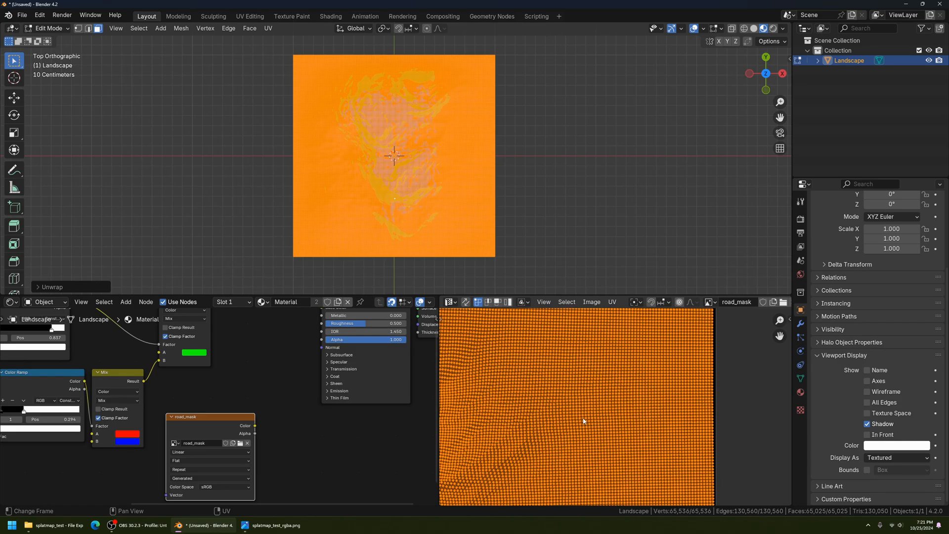
{"action": "scroll", "coordinate": [583, 418], "scroll_direction": "down", "scroll_amount": 3}
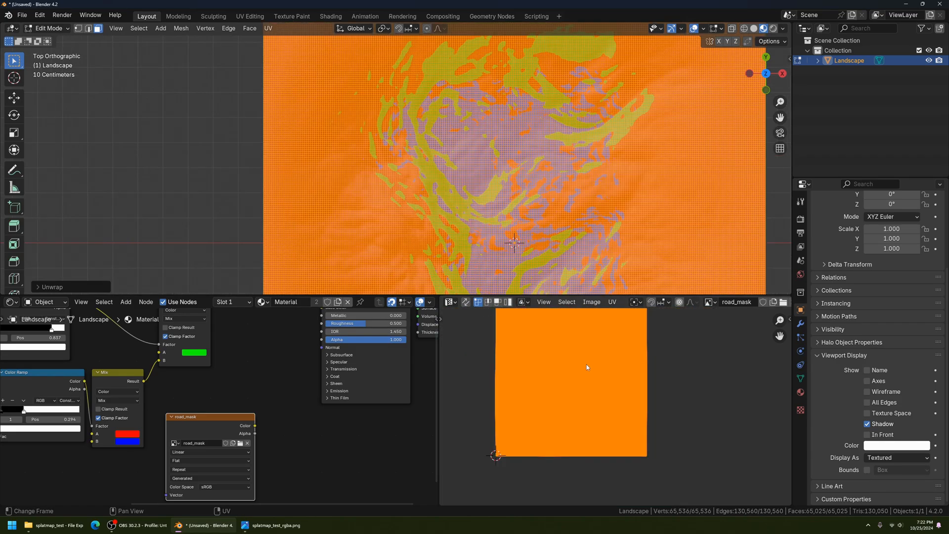
{"action": "middle_click_drag", "start_coordinate": [586, 368], "coordinate": [588, 393]}
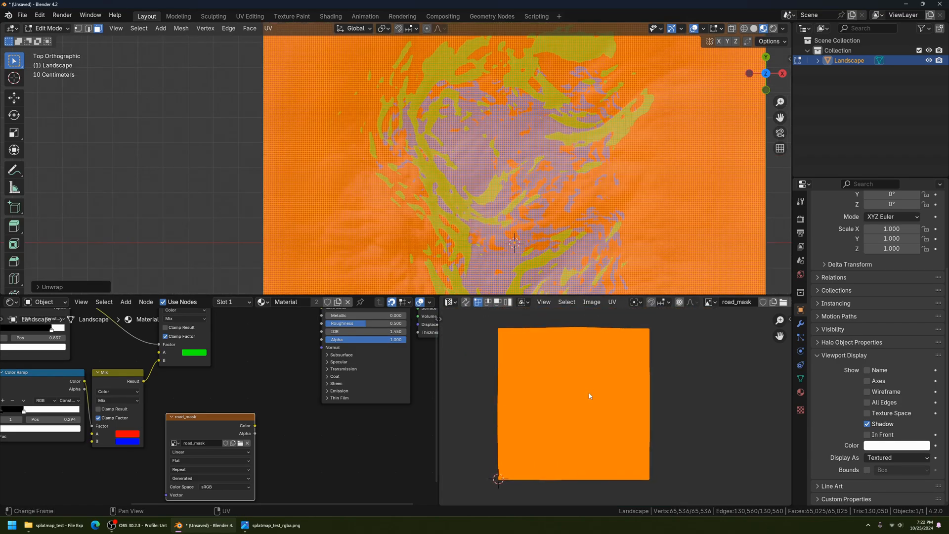
{"action": "scroll", "coordinate": [629, 358], "scroll_direction": "up", "scroll_amount": 3}
{"action": "middle_click_drag", "start_coordinate": [631, 363], "coordinate": [577, 449], "text": "shift"}
{"action": "scroll", "coordinate": [586, 440], "scroll_direction": "up", "scroll_amount": 5}
{"action": "middle_click_drag", "start_coordinate": [602, 387], "coordinate": [624, 454], "text": "shift"}
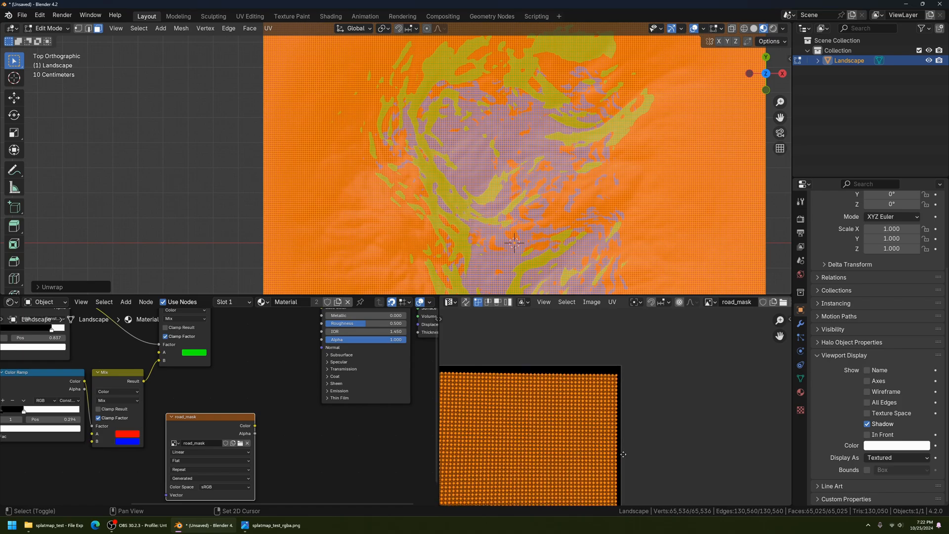
{"action": "scroll", "coordinate": [625, 403], "scroll_direction": "up", "scroll_amount": 4}
{"action": "middle_click_drag", "start_coordinate": [607, 326], "coordinate": [599, 363]}
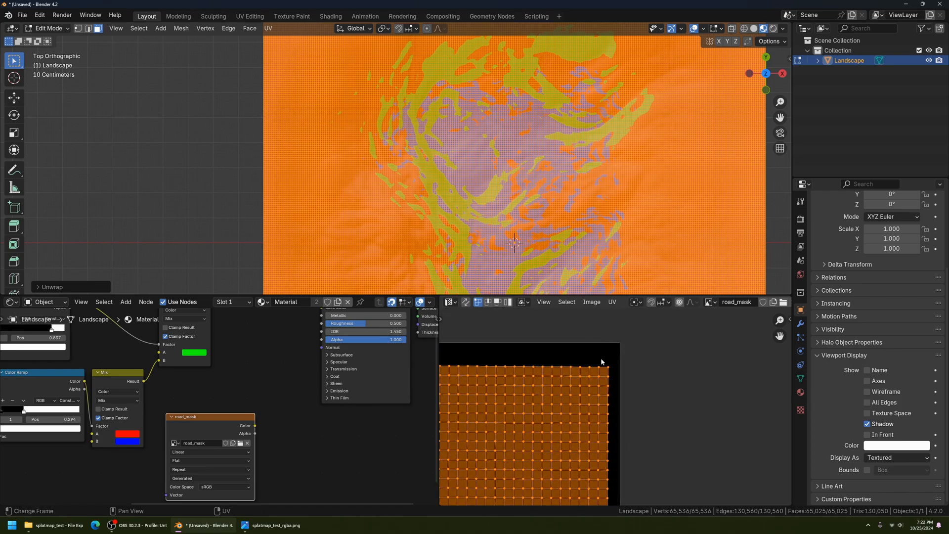
{"action": "scroll", "coordinate": [607, 420], "scroll_direction": "down", "scroll_amount": 8}
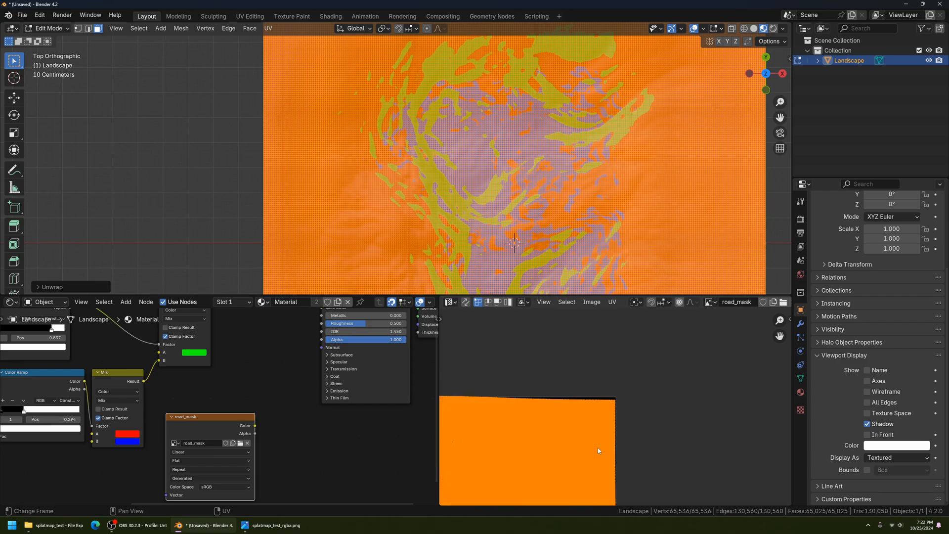
Inspect the left edge and the interior faces of the landscape's UV layout over the road_mask image.
{"action": "scroll", "coordinate": [598, 446], "scroll_direction": "down", "scroll_amount": 3}
{"action": "middle_click_drag", "start_coordinate": [519, 457], "coordinate": [754, 494]}
{"action": "scroll", "coordinate": [597, 439], "scroll_direction": "up", "scroll_amount": 6}
{"action": "scroll", "coordinate": [597, 439], "scroll_direction": "up", "scroll_amount": 5}
{"action": "scroll", "coordinate": [615, 416], "scroll_direction": "down", "scroll_amount": 5}
{"action": "middle_click_drag", "start_coordinate": [654, 461], "coordinate": [555, 307], "text": "shift"}
{"action": "scroll", "coordinate": [556, 503], "scroll_direction": "down", "scroll_amount": 5}
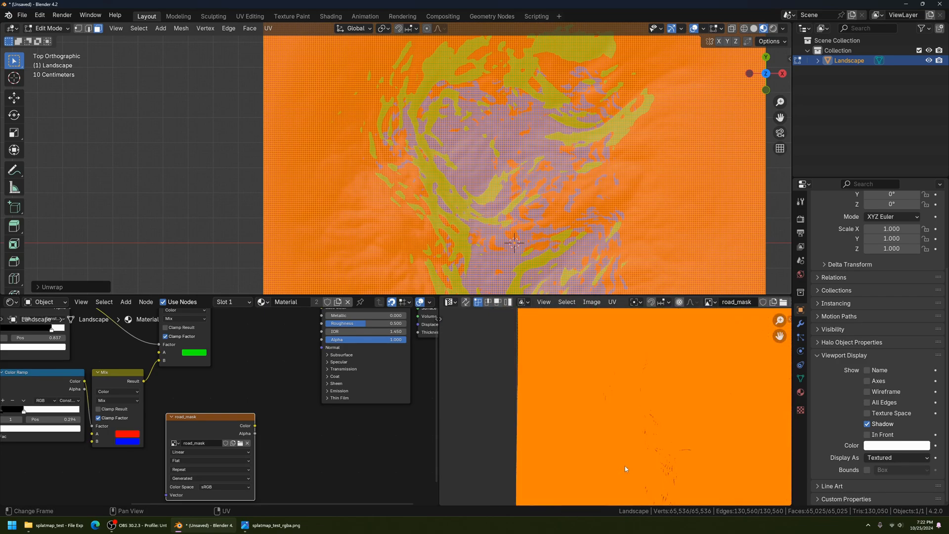
{"action": "scroll", "coordinate": [508, 193], "scroll_direction": "down", "scroll_amount": 4}
Check the landscape's shape from the side, then compare its top-view face grid with the UV layout's upper-right area.
{"action": "middle_click_drag", "start_coordinate": [509, 193], "coordinate": [423, 114]}
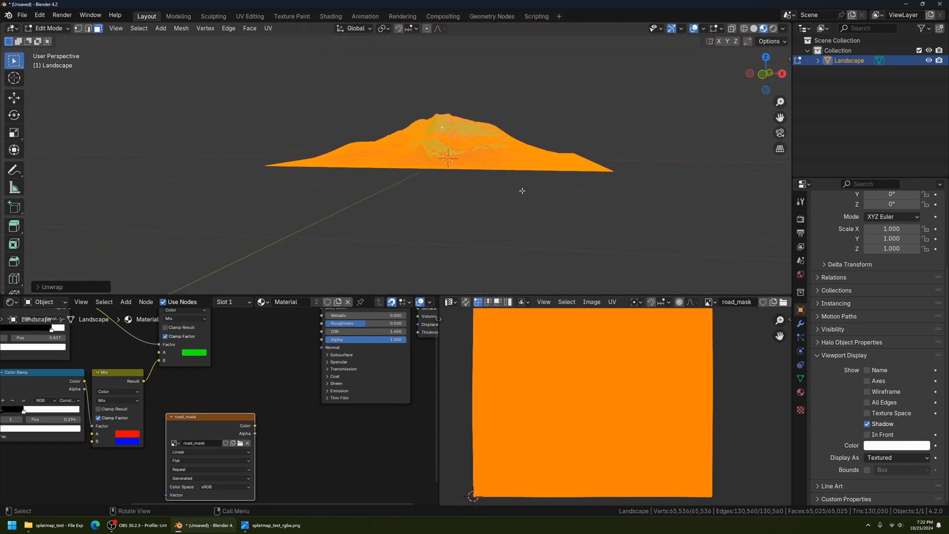
{"action": "key", "text": "KP_7"}
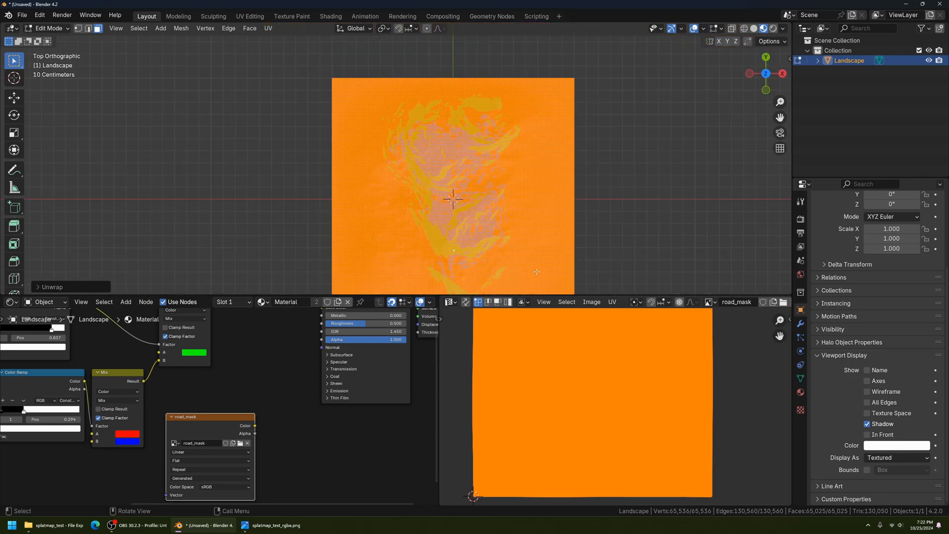
{"action": "middle_click_drag", "start_coordinate": [536, 271], "coordinate": [493, 231], "text": "shift"}
{"action": "scroll", "coordinate": [567, 381], "scroll_direction": "down", "scroll_amount": 2}
{"action": "middle_click_drag", "start_coordinate": [568, 381], "coordinate": [556, 394]}
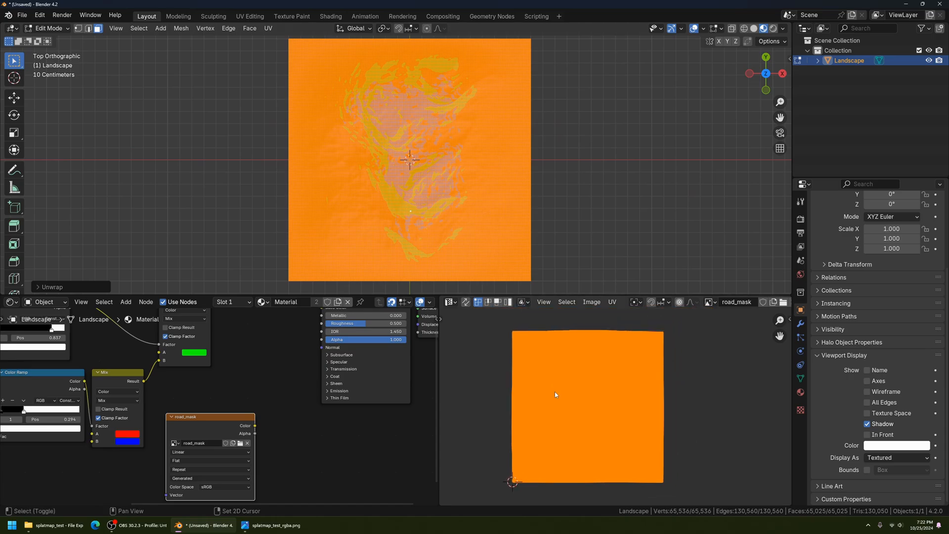
{"action": "scroll", "coordinate": [617, 413], "scroll_direction": "up", "scroll_amount": 2}
{"action": "middle_click_drag", "start_coordinate": [669, 329], "coordinate": [601, 409], "text": "shift"}
{"action": "scroll", "coordinate": [605, 408], "scroll_direction": "up", "scroll_amount": 2}
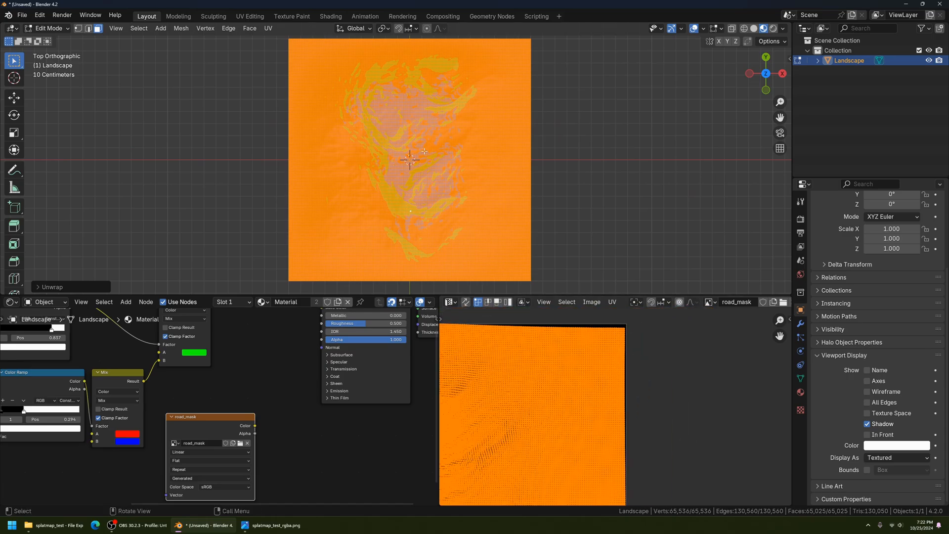
{"action": "scroll", "coordinate": [424, 151], "scroll_direction": "up", "scroll_amount": 8}
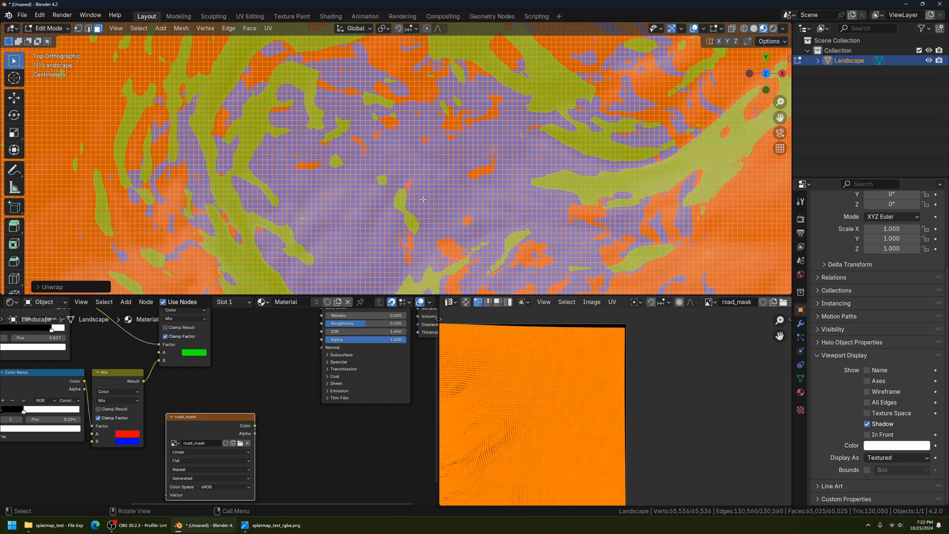
{"action": "scroll", "coordinate": [351, 274], "scroll_direction": "up", "scroll_amount": 3}
{"action": "scroll", "coordinate": [392, 158], "scroll_direction": "up", "scroll_amount": 3}
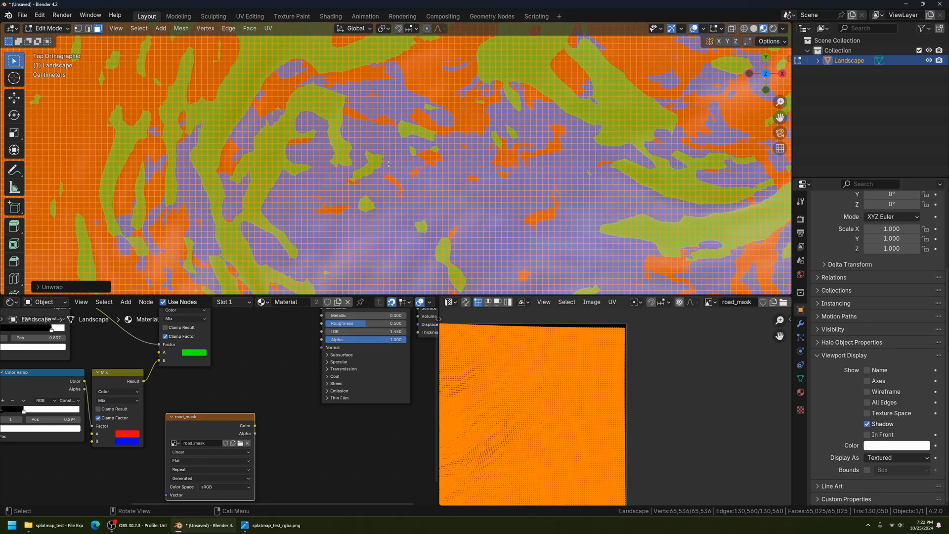
{"action": "scroll", "coordinate": [277, 142], "scroll_direction": "down", "scroll_amount": 5}
{"action": "middle_click_drag", "start_coordinate": [537, 380], "coordinate": [597, 361]}
{"action": "scroll", "coordinate": [598, 358], "scroll_direction": "down", "scroll_amount": 4}
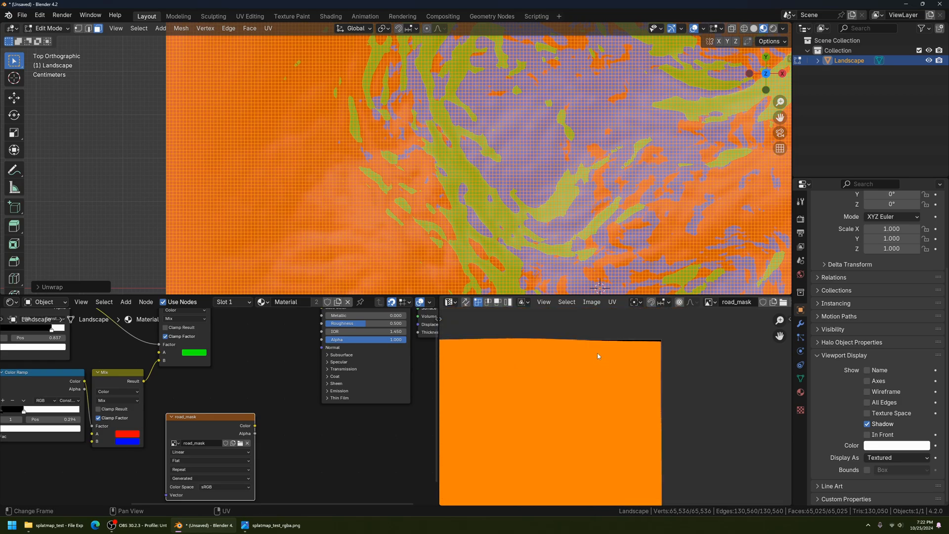
Project the landscape's UVs from the top view, shrinking and moving the layout inside the road_mask image.
{"action": "left_click", "coordinate": [268, 28]}
{"action": "left_click", "coordinate": [314, 119]}
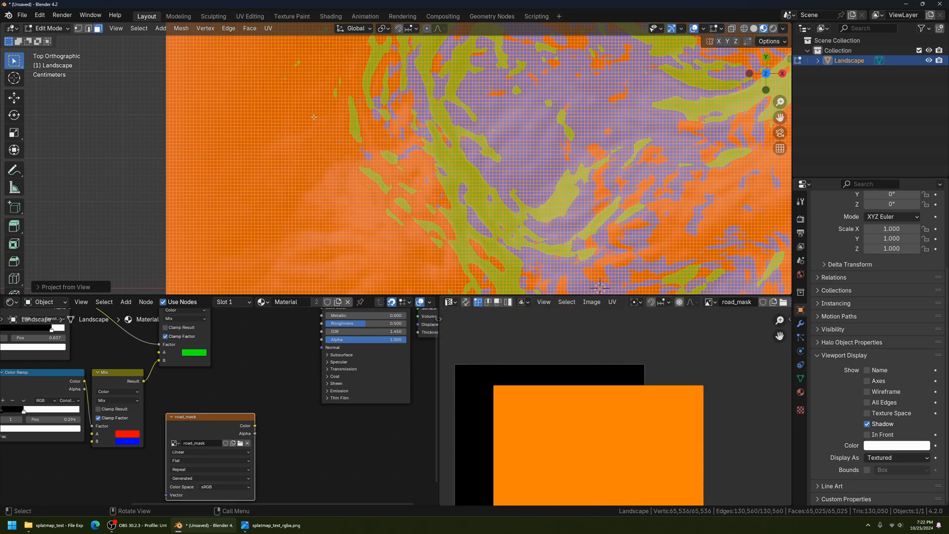
{"action": "scroll", "coordinate": [572, 396], "scroll_direction": "down", "scroll_amount": 3}
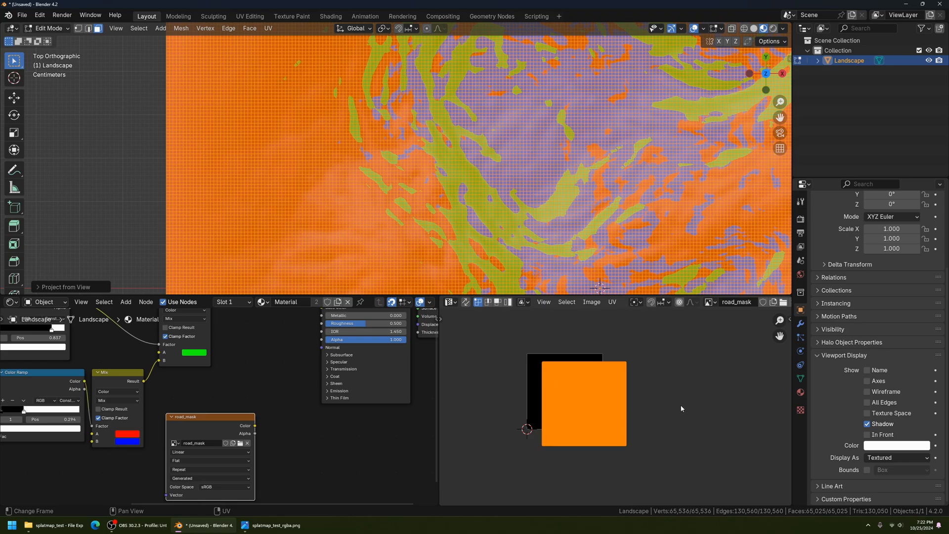
{"action": "key", "text": "s"}
{"action": "left_click", "coordinate": [655, 405]}
{"action": "key", "text": "g"}
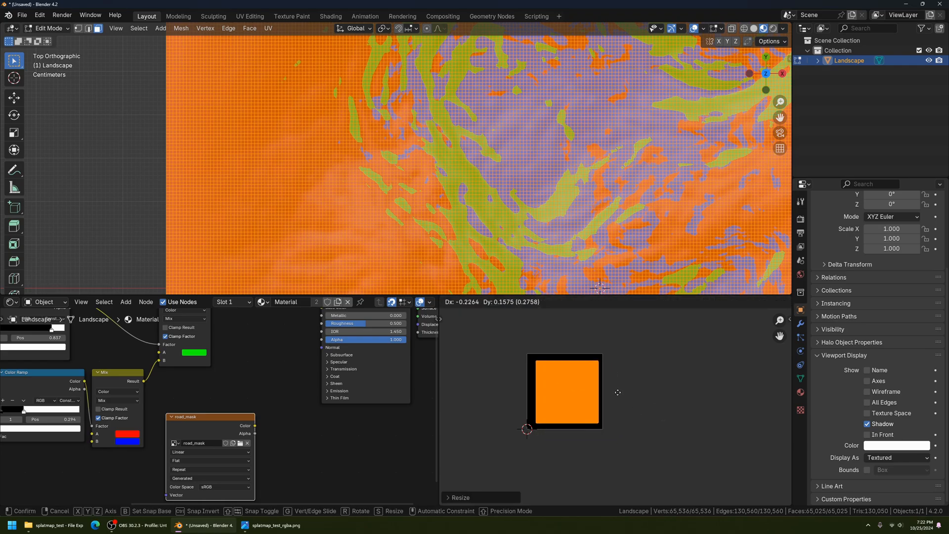
{"action": "left_click", "coordinate": [614, 392]}
Scale up the landscape's UV layout by eye to fill the road_mask image.
{"action": "scroll", "coordinate": [614, 405], "scroll_direction": "up", "scroll_amount": 5}
{"action": "middle_click_drag", "start_coordinate": [571, 420], "coordinate": [656, 440]}
{"action": "scroll", "coordinate": [654, 430], "scroll_direction": "down", "scroll_amount": 2}
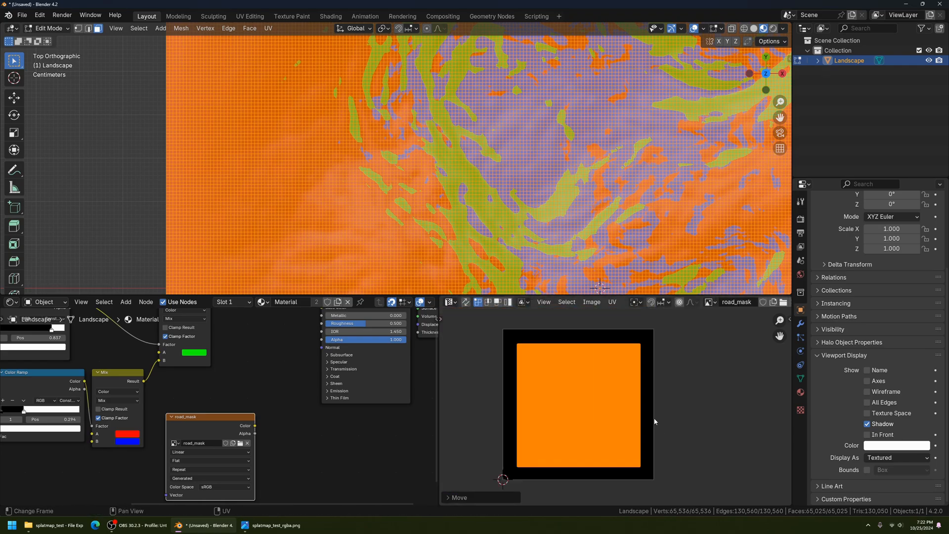
{"action": "key", "text": "s"}
{"action": "left_click", "coordinate": [660, 408]}
{"action": "middle_click_drag", "start_coordinate": [530, 371], "coordinate": [557, 392]}
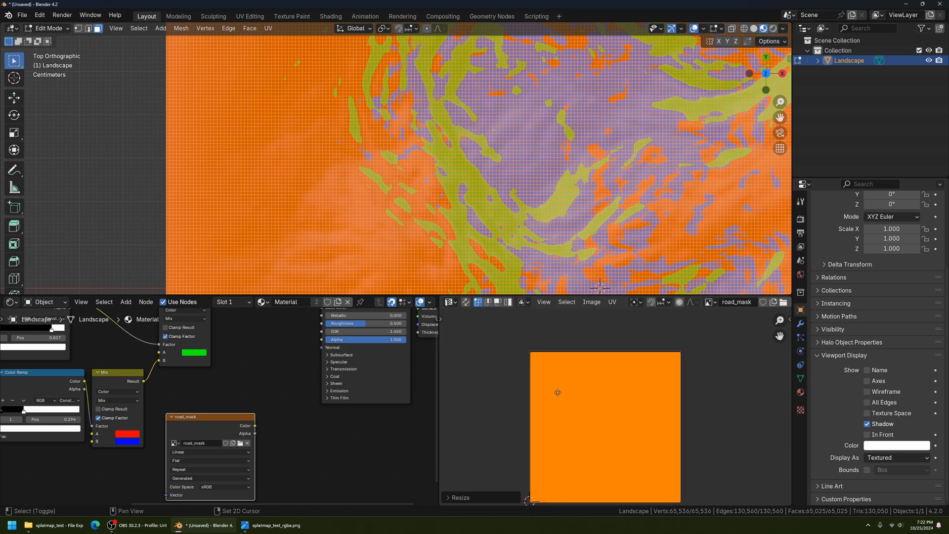
{"action": "scroll", "coordinate": [548, 381], "scroll_direction": "up", "scroll_amount": 3}
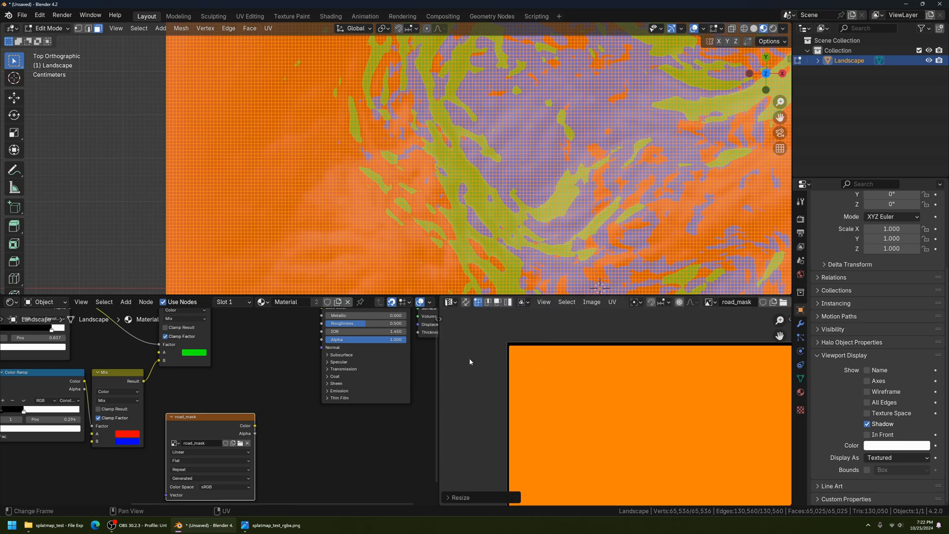
{"action": "scroll", "coordinate": [470, 358], "scroll_direction": "down", "scroll_amount": 4}
{"action": "middle_click_drag", "start_coordinate": [556, 429], "coordinate": [523, 391]}
{"action": "scroll", "coordinate": [507, 185], "scroll_direction": "down", "scroll_amount": 8}
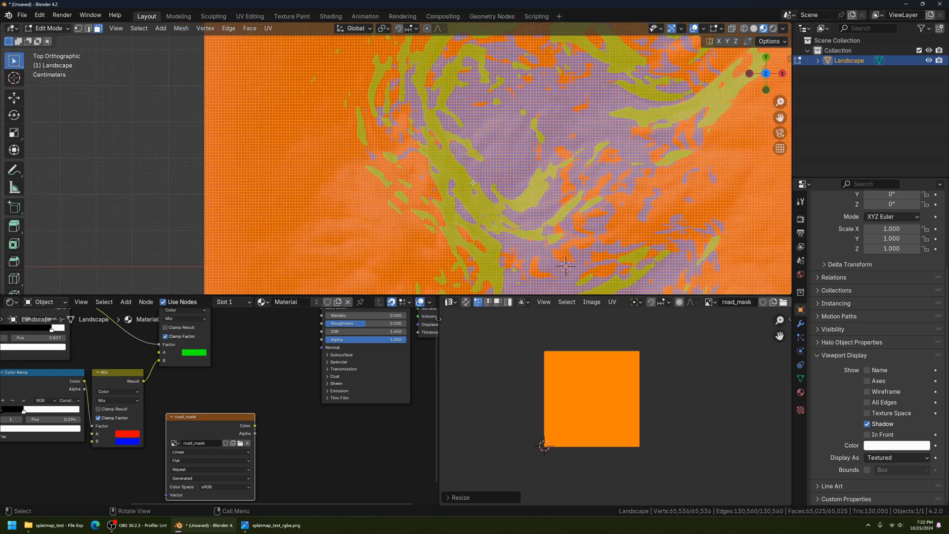
Reproject the landscape's UVs with Project from View (Bounds), with the whole terrain framed in top view, and check the fit on road_mask.
{"action": "middle_click_drag", "start_coordinate": [507, 180], "coordinate": [467, 158], "text": "shift"}
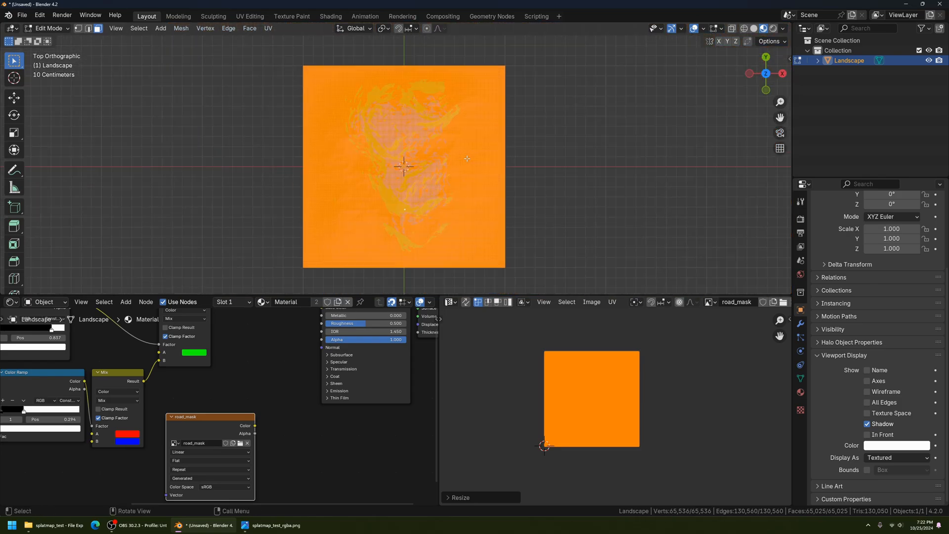
{"action": "left_click", "coordinate": [268, 28]}
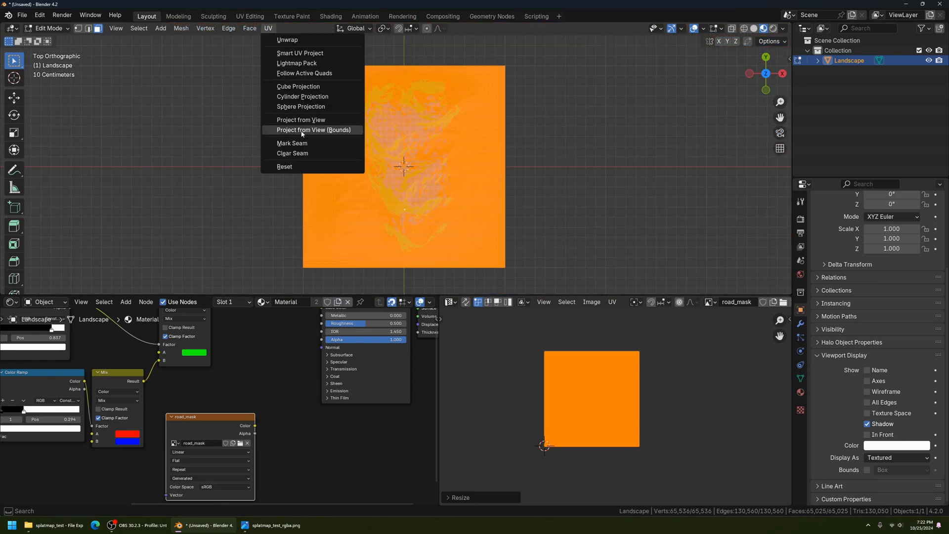
{"action": "left_click", "coordinate": [338, 130]}
{"action": "scroll", "coordinate": [523, 395], "scroll_direction": "up", "scroll_amount": 5}
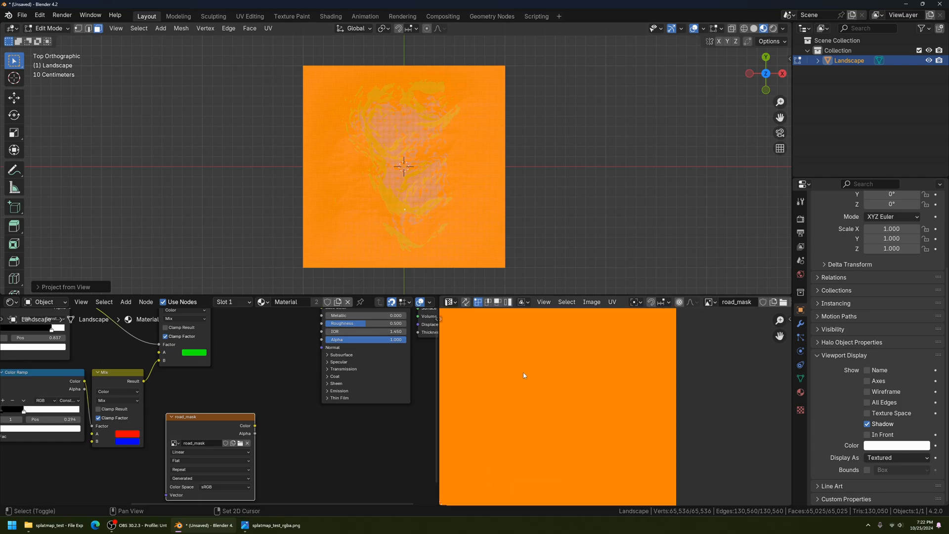
{"action": "middle_click_drag", "start_coordinate": [524, 395], "coordinate": [624, 375]}
{"action": "scroll", "coordinate": [652, 408], "scroll_direction": "down", "scroll_amount": 2}
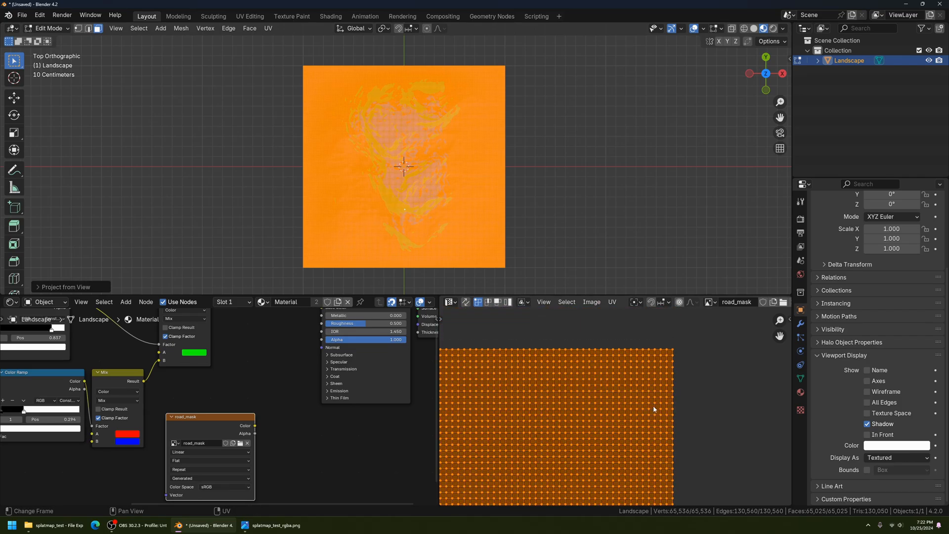
{"action": "scroll", "coordinate": [689, 415], "scroll_direction": "down", "scroll_amount": 8}
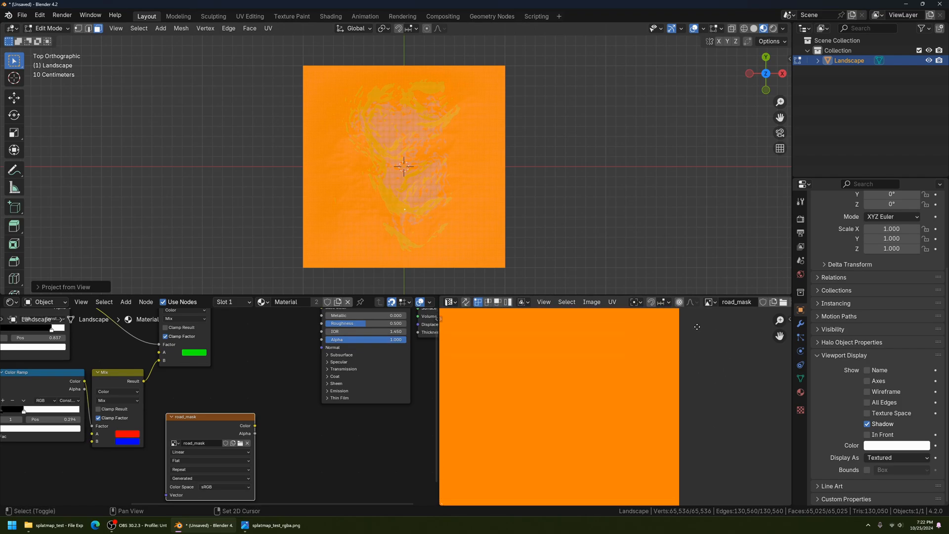
{"action": "middle_click_drag", "start_coordinate": [576, 409], "coordinate": [551, 398]}
{"action": "scroll", "coordinate": [642, 410], "scroll_direction": "up", "scroll_amount": 3}
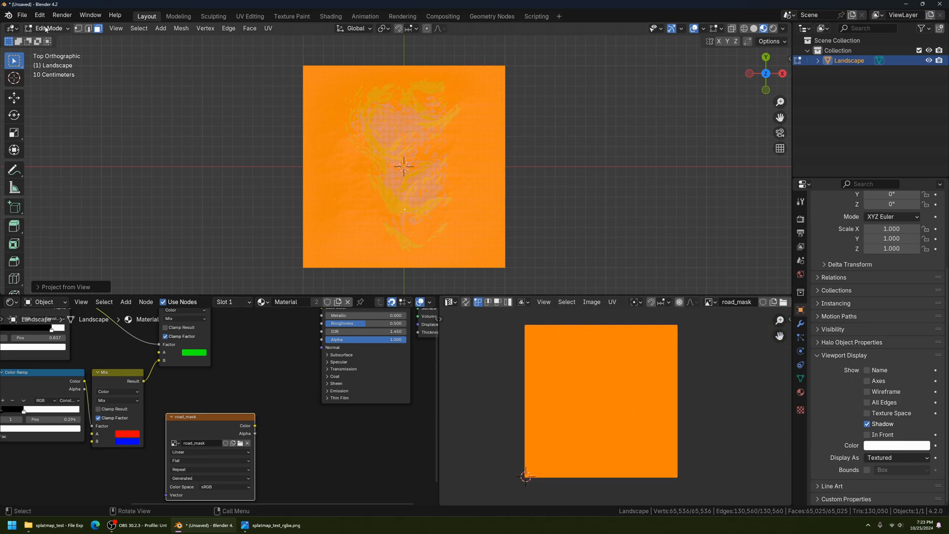
Return the landscape to Object Mode and move the green Mix node close to the Principled BSDF to make room.
{"action": "left_click", "coordinate": [46, 29]}
{"action": "left_click", "coordinate": [49, 40]}
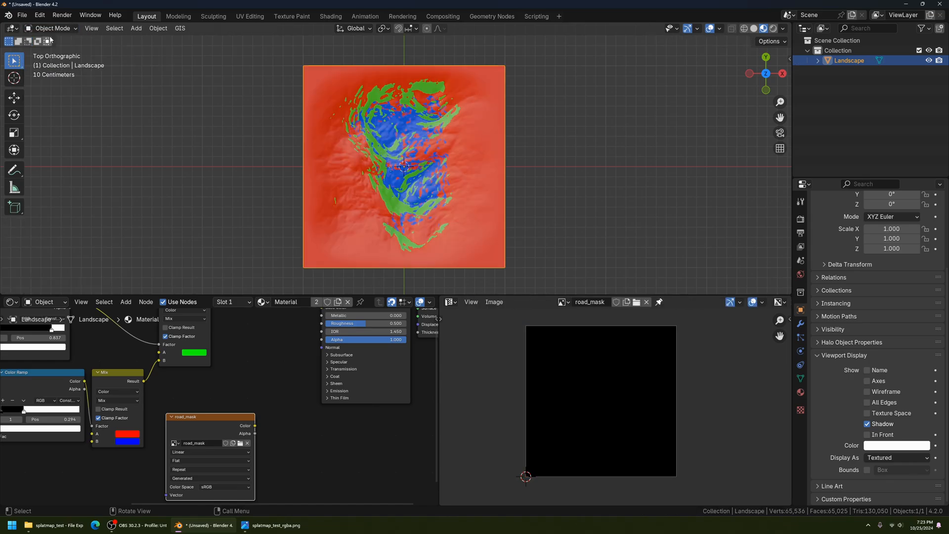
{"action": "scroll", "coordinate": [242, 351], "scroll_direction": "up", "scroll_amount": 1}
{"action": "scroll", "coordinate": [242, 352], "scroll_direction": "down", "scroll_amount": 1}
{"action": "middle_click_drag", "start_coordinate": [271, 341], "coordinate": [254, 389]}
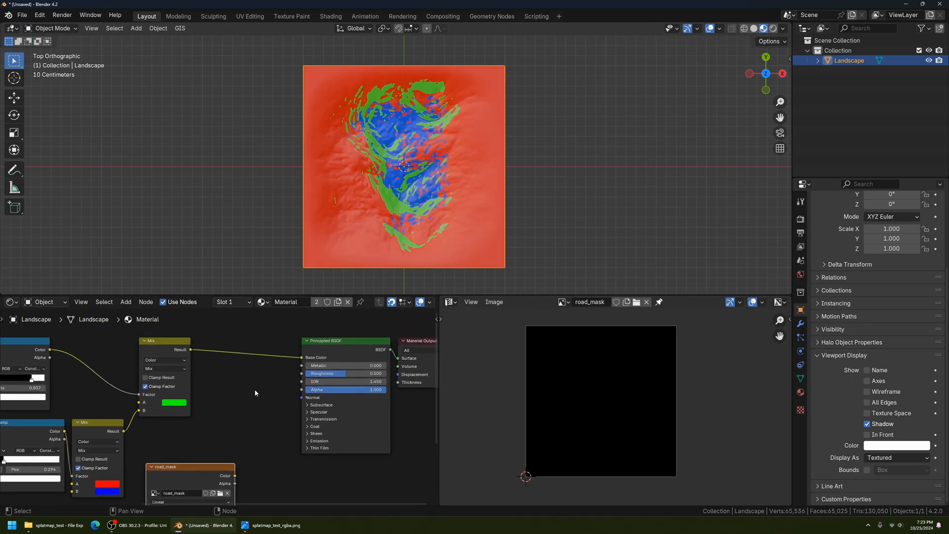
{"action": "left_click_drag", "start_coordinate": [183, 466], "coordinate": [175, 436]}
{"action": "left_click_drag", "start_coordinate": [168, 343], "coordinate": [270, 342]}
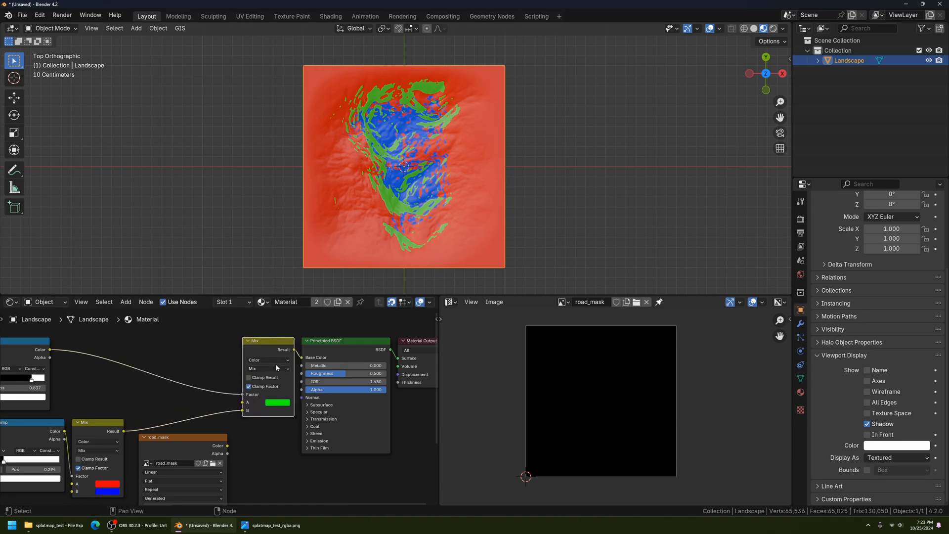
Reposition the road_mask image node below the Color Ramp and the red-and-blue Mix node.
{"action": "middle_click_drag", "start_coordinate": [277, 367], "coordinate": [285, 319]}
{"action": "left_click_drag", "start_coordinate": [195, 392], "coordinate": [77, 465]}
{"action": "middle_click_drag", "start_coordinate": [86, 462], "coordinate": [157, 433]}
{"action": "left_click_drag", "start_coordinate": [148, 437], "coordinate": [152, 440]}
{"action": "scroll", "coordinate": [245, 397], "scroll_direction": "down", "scroll_amount": 1}
{"action": "middle_click_drag", "start_coordinate": [245, 397], "coordinate": [203, 435]}
Duplicate the green Mix node and insert the copy on the link between the red-and-blue Mix and the green Mix.
{"action": "left_click", "coordinate": [285, 326]}
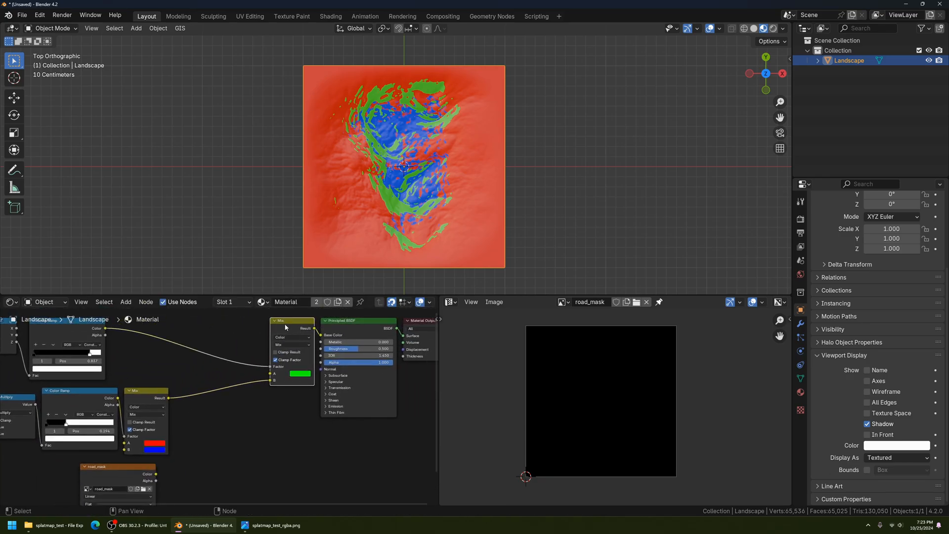
{"action": "key", "text": "shift+d"}
{"action": "left_click", "coordinate": [221, 418]}
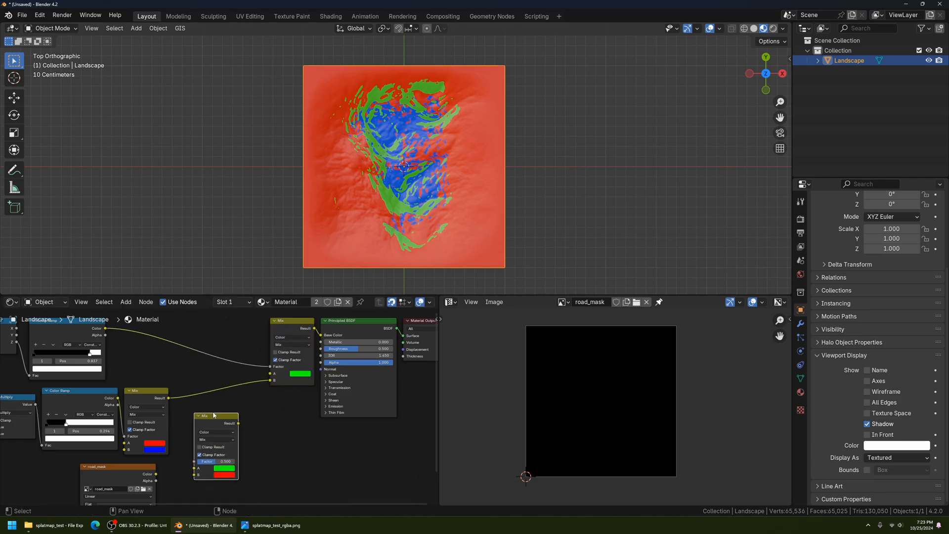
{"action": "middle_click_drag", "start_coordinate": [221, 418], "coordinate": [238, 400]}
{"action": "scroll", "coordinate": [258, 361], "scroll_direction": "up", "scroll_amount": 2}
{"action": "left_click_drag", "start_coordinate": [237, 399], "coordinate": [237, 351]}
{"action": "left_click", "coordinate": [239, 352]}
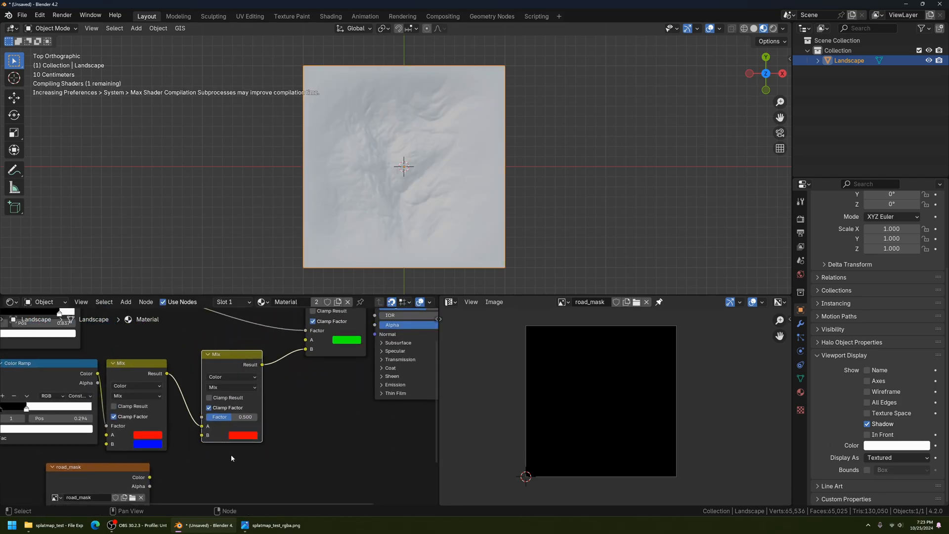
Connect the road_mask image's Color output to the Factor of the newly inserted Mix node.
{"action": "middle_click_drag", "start_coordinate": [214, 470], "coordinate": [283, 400]}
{"action": "middle_click_drag", "start_coordinate": [181, 399], "coordinate": [178, 413]}
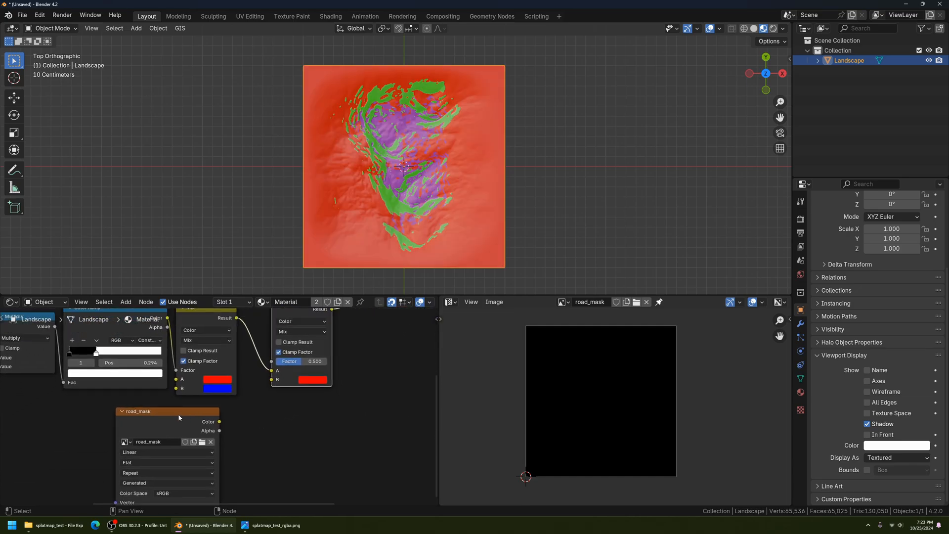
{"action": "left_click_drag", "start_coordinate": [189, 411], "coordinate": [198, 412]}
{"action": "left_click", "coordinate": [198, 413]}
{"action": "middle_click_drag", "start_coordinate": [248, 417], "coordinate": [235, 432]}
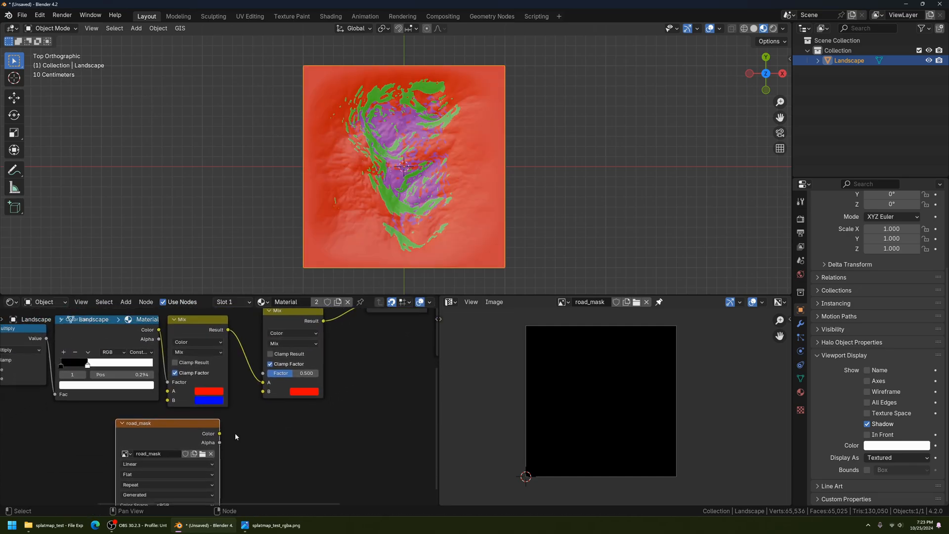
{"action": "left_click_drag", "start_coordinate": [220, 434], "coordinate": [262, 373]}
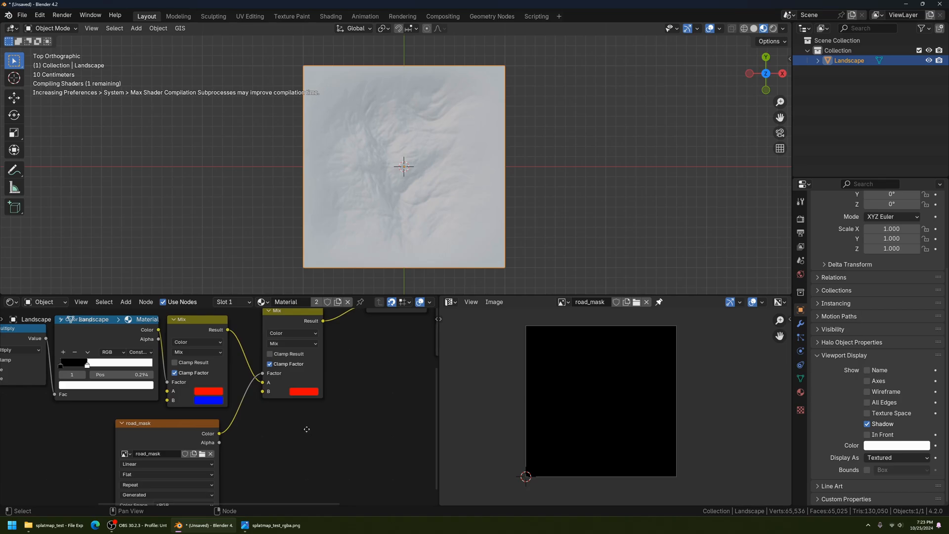
Make the new Mix node's B colour white by setting Green and Blue to 1.000.
{"action": "middle_click_drag", "start_coordinate": [307, 432], "coordinate": [263, 473]}
{"action": "scroll", "coordinate": [269, 431], "scroll_direction": "up", "scroll_amount": 2}
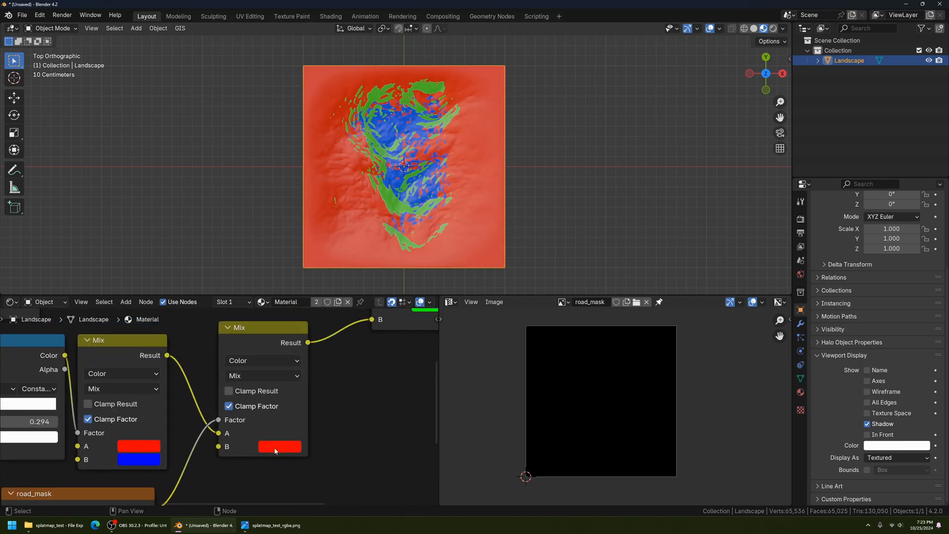
{"action": "left_click", "coordinate": [296, 450]}
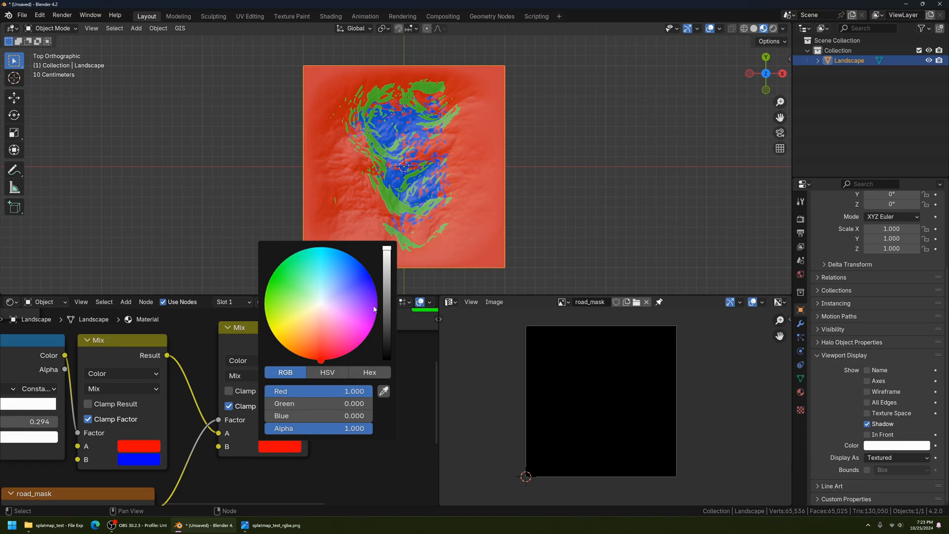
{"action": "left_click_drag", "start_coordinate": [339, 404], "coordinate": [447, 403]}
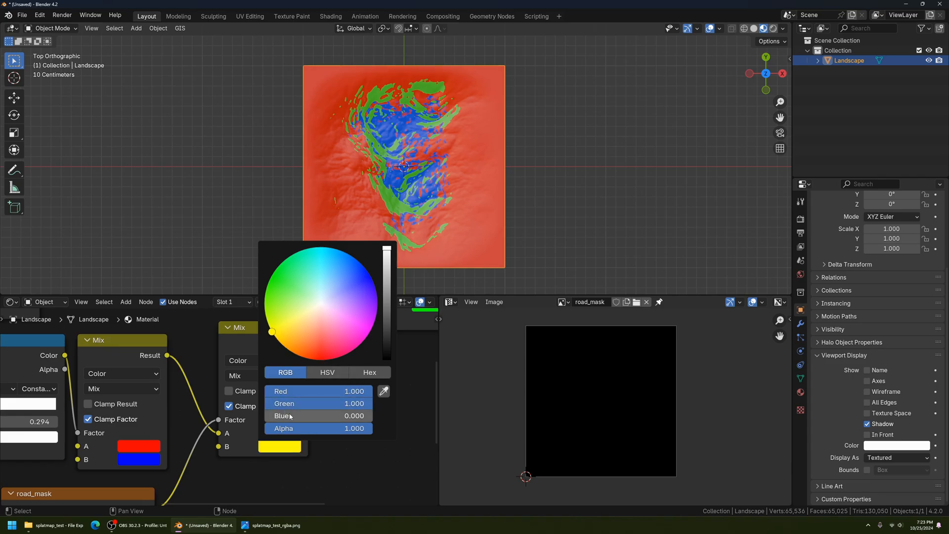
{"action": "left_click_drag", "start_coordinate": [358, 416], "coordinate": [466, 416]}
{"action": "scroll", "coordinate": [458, 173], "scroll_direction": "up", "scroll_amount": 1}
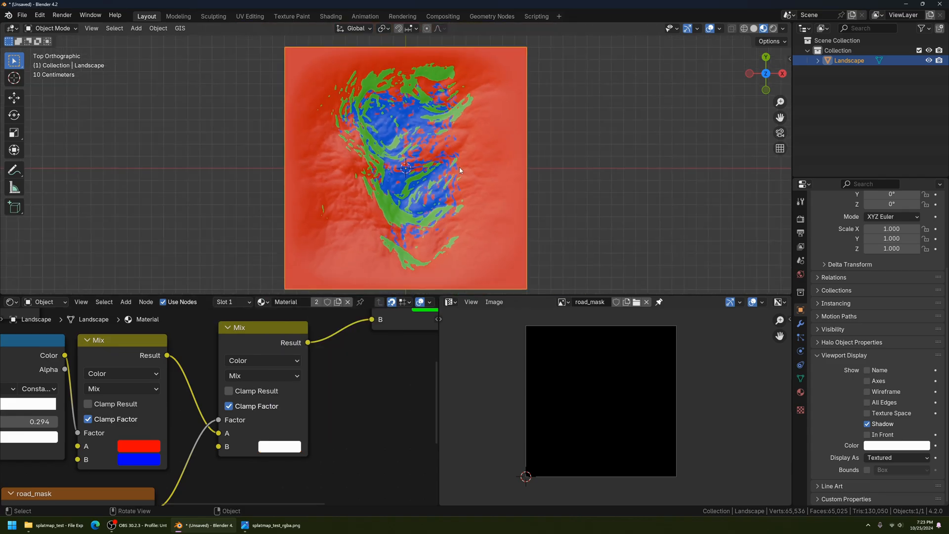
Switch the landscape to Texture Paint mode.
{"action": "middle_click_drag", "start_coordinate": [458, 169], "coordinate": [442, 161], "text": "shift"}
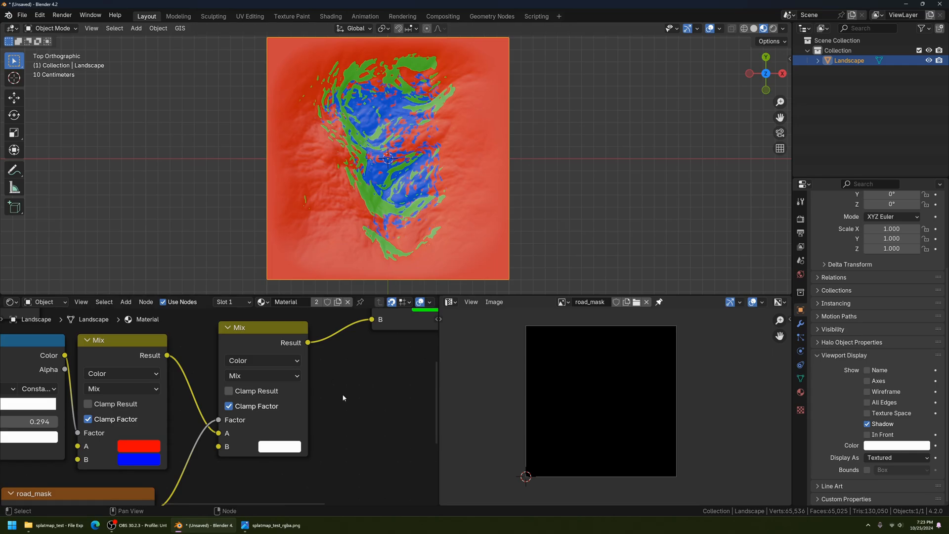
{"action": "scroll", "coordinate": [342, 393], "scroll_direction": "down", "scroll_amount": 2}
{"action": "scroll", "coordinate": [357, 396], "scroll_direction": "right", "scroll_amount": 2}
{"action": "middle_click_drag", "start_coordinate": [313, 225], "coordinate": [315, 229], "text": "shift"}
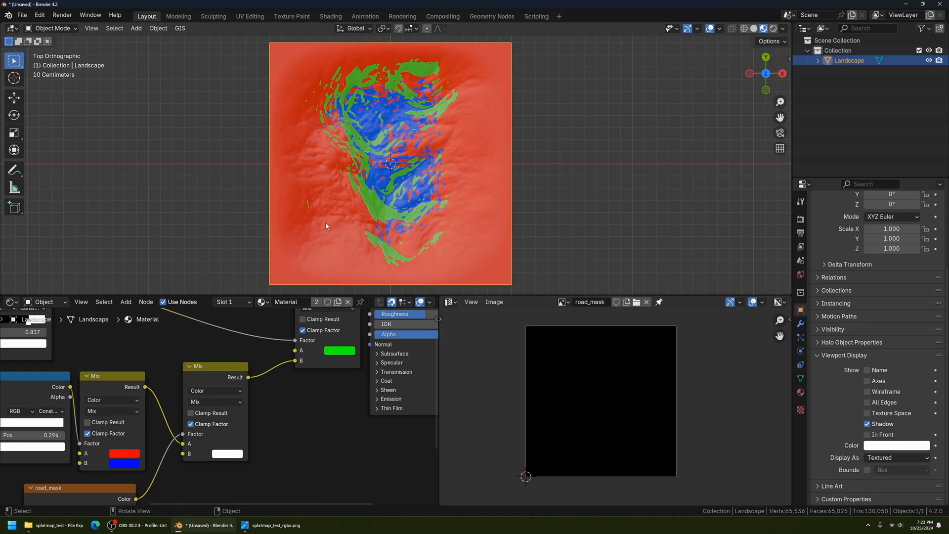
{"action": "left_click", "coordinate": [67, 31]}
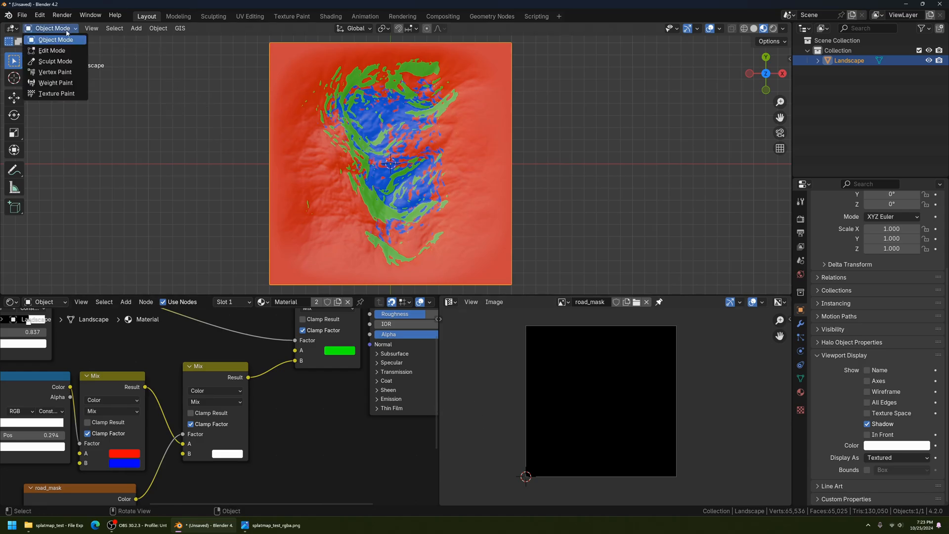
{"action": "left_click", "coordinate": [66, 90]}
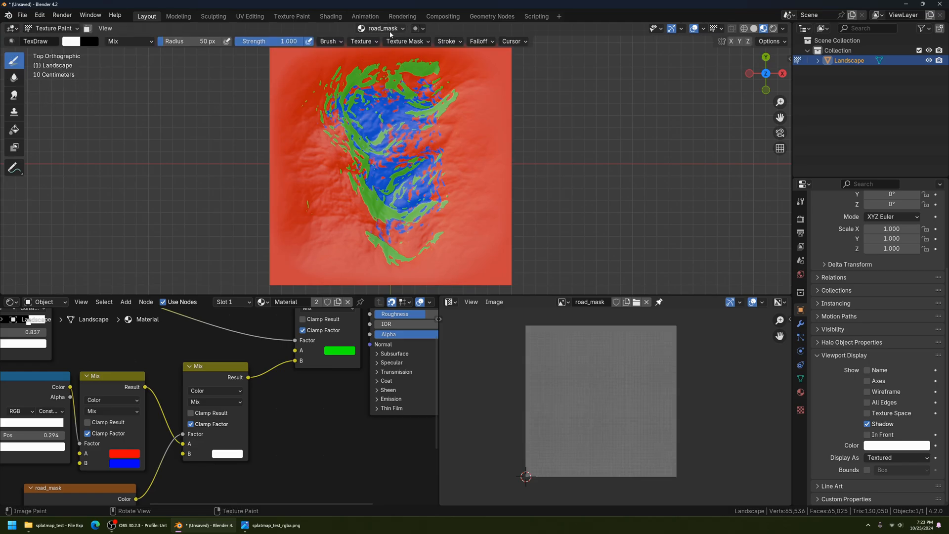
Hide the UV overlays in the image editor so the plain road_mask image shows.
{"action": "middle_click_drag", "start_coordinate": [93, 482], "coordinate": [139, 465]}
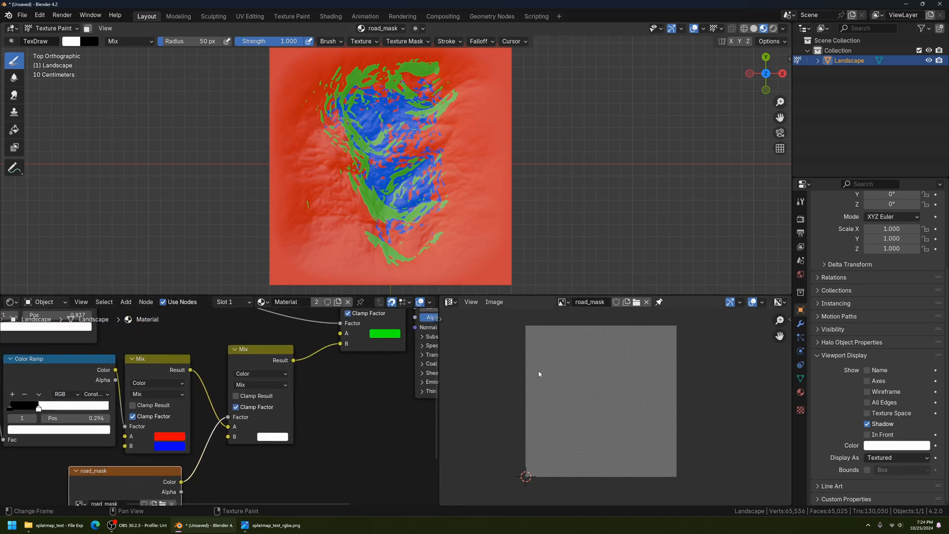
{"action": "scroll", "coordinate": [578, 399], "scroll_direction": "up", "scroll_amount": 10}
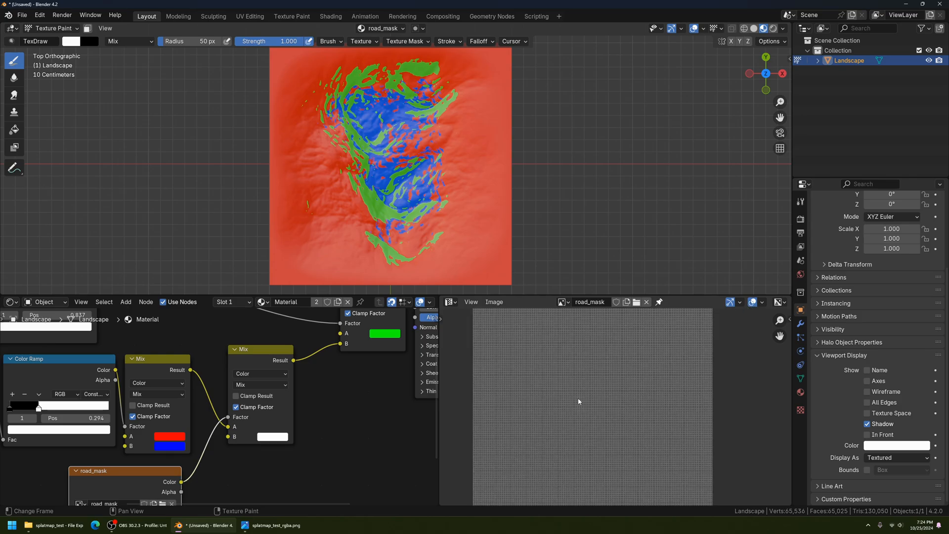
{"action": "scroll", "coordinate": [628, 399], "scroll_direction": "down", "scroll_amount": 8}
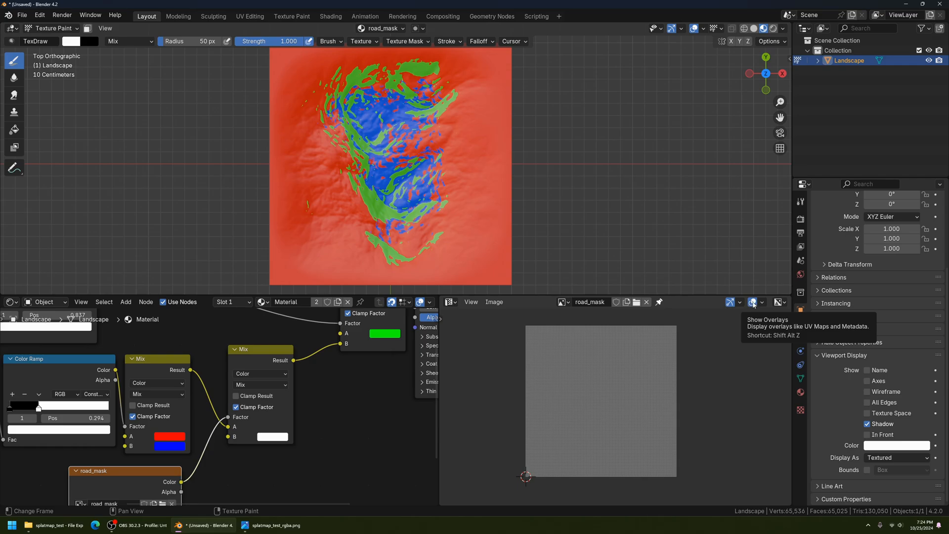
{"action": "left_click", "coordinate": [753, 303]}
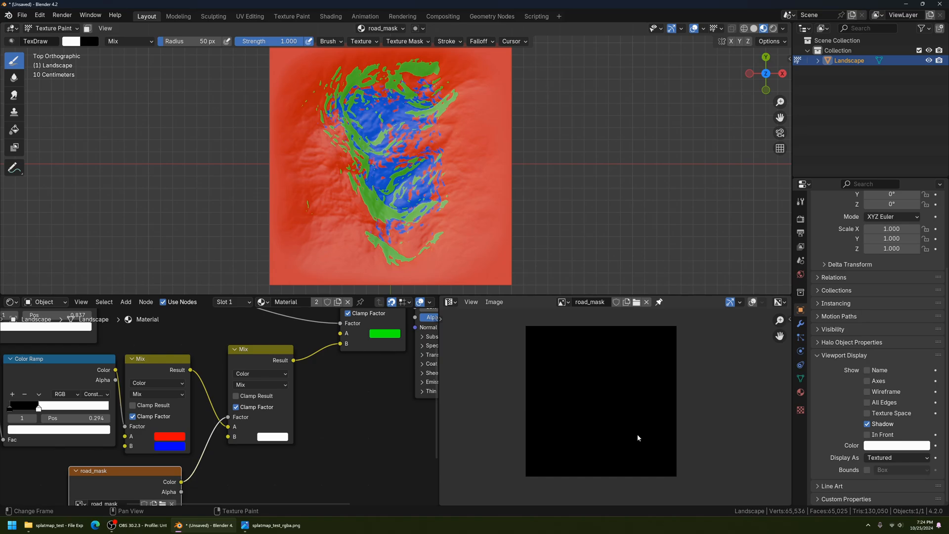
{"action": "middle_click_drag", "start_coordinate": [341, 198], "coordinate": [356, 192], "text": "shift"}
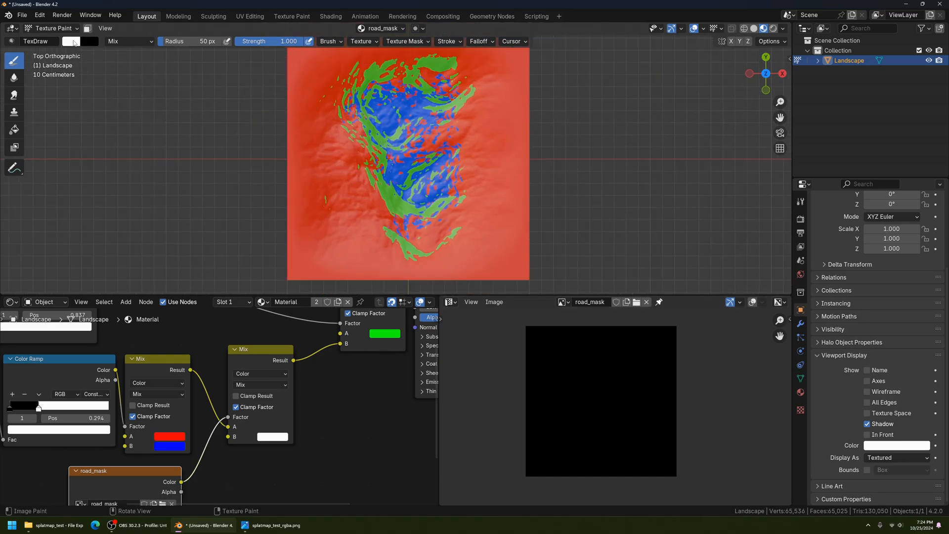
Set the paint brush colour to full white and reduce the brush radius to 4 px.
{"action": "mouse_move", "coordinate": [73, 42]}
{"action": "left_click", "coordinate": [71, 41]}
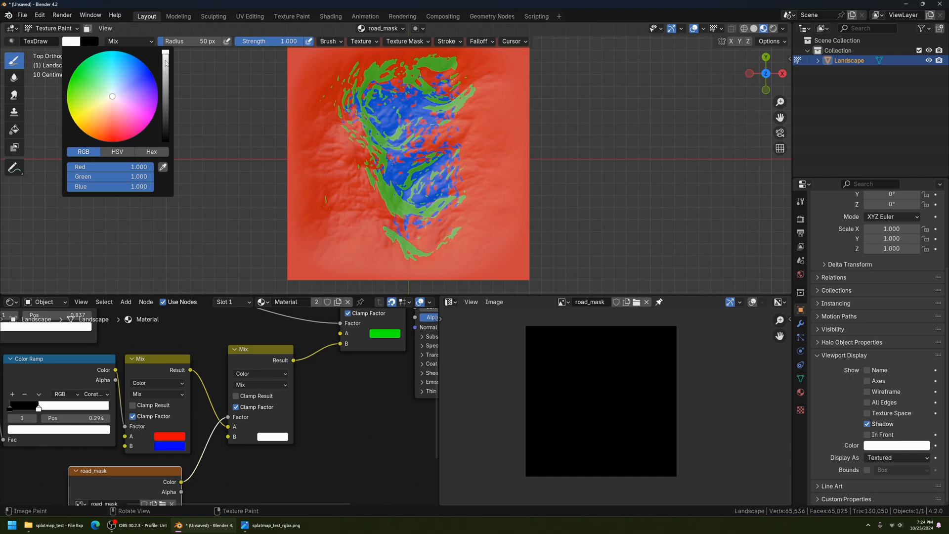
{"action": "left_click_drag", "start_coordinate": [166, 63], "coordinate": [166, 52]}
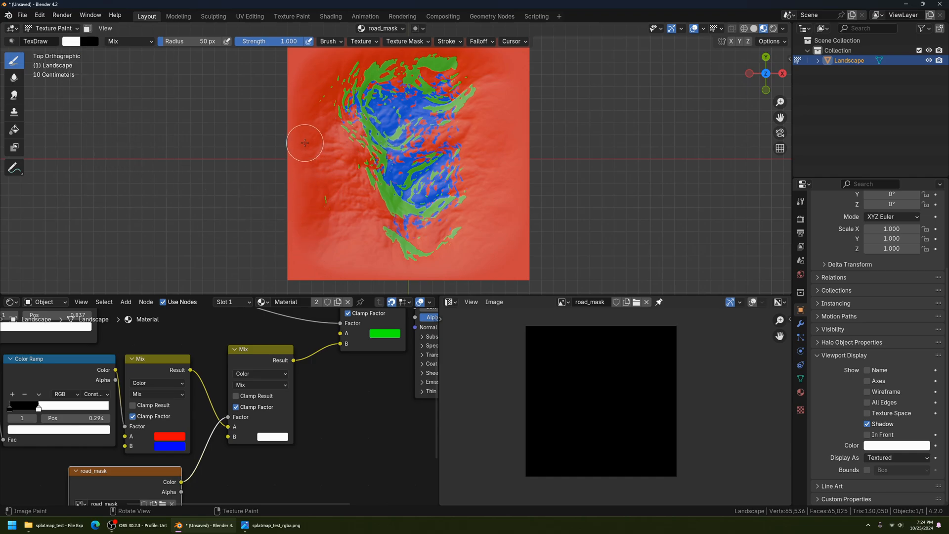
{"action": "key", "text": "f"}
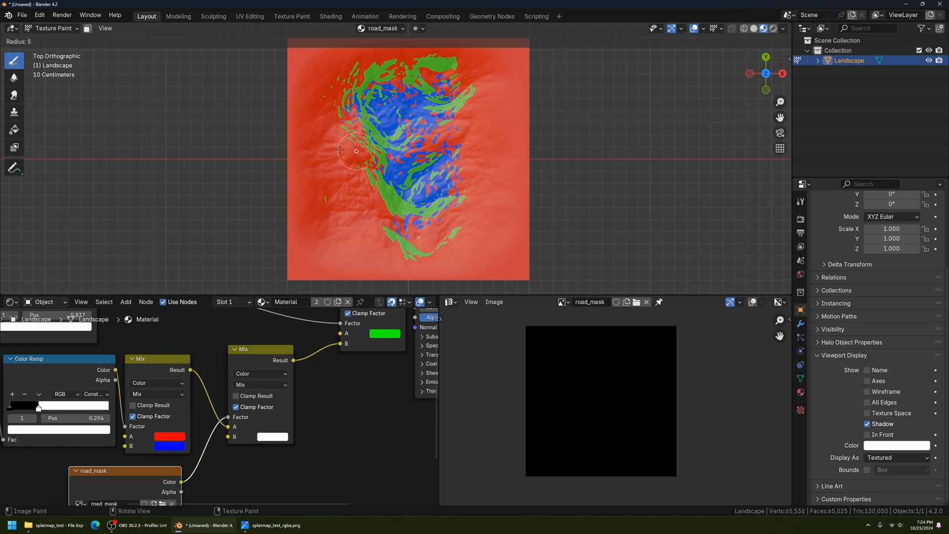
{"action": "left_click", "coordinate": [339, 149]}
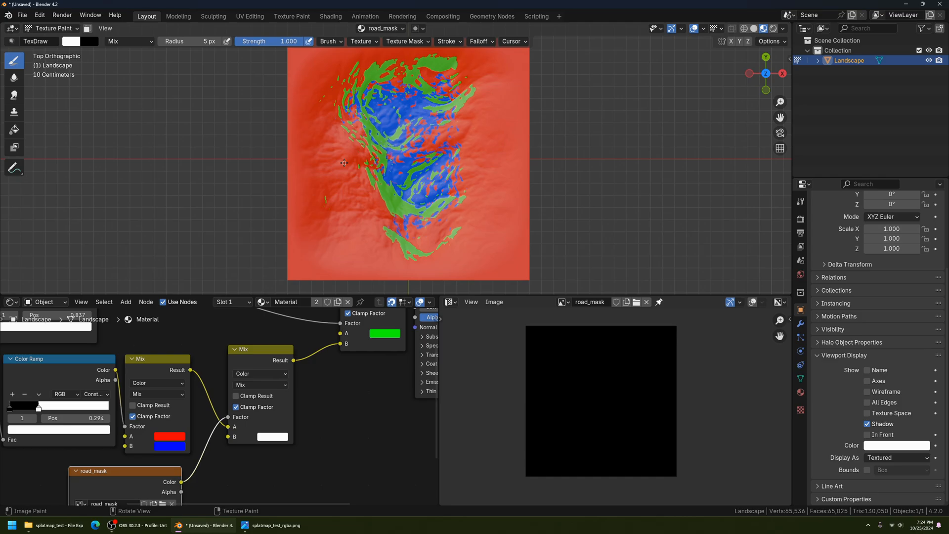
{"action": "middle_click_drag", "start_coordinate": [344, 162], "coordinate": [321, 173], "text": "shift"}
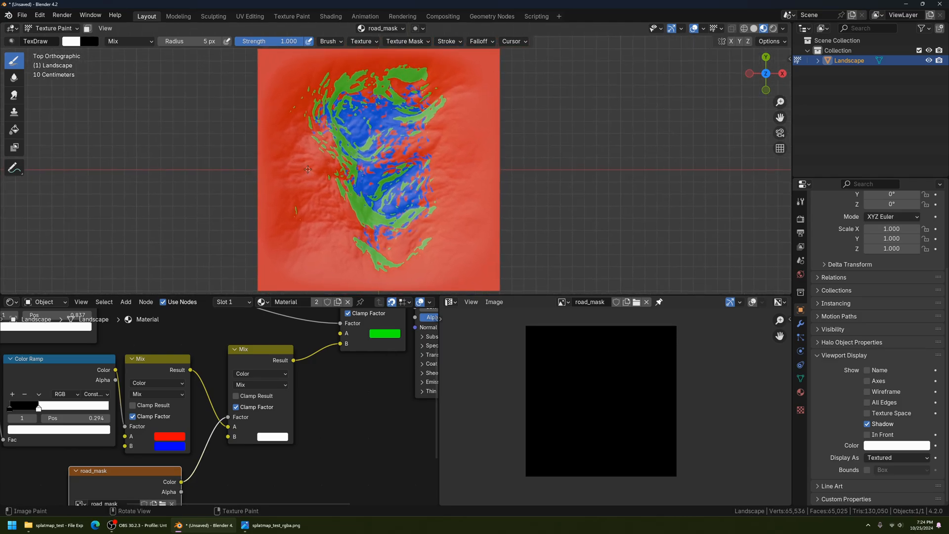
{"action": "key", "text": "f"}
{"action": "left_click", "coordinate": [307, 166]}
Paint a winding white road around the mountain, with branches onto the blue area and toward the landscape's upper-right part.
{"action": "mouse_move", "coordinate": [305, 155]}
{"action": "left_mouse_down"}
{"action": "mouse_move", "coordinate": [318, 192]}
{"action": "mouse_move", "coordinate": [305, 247]}
{"action": "mouse_move", "coordinate": [329, 253]}
{"action": "mouse_move", "coordinate": [317, 231]}
{"action": "mouse_move", "coordinate": [324, 222]}
{"action": "mouse_move", "coordinate": [353, 226]}
{"action": "left_mouse_up"}
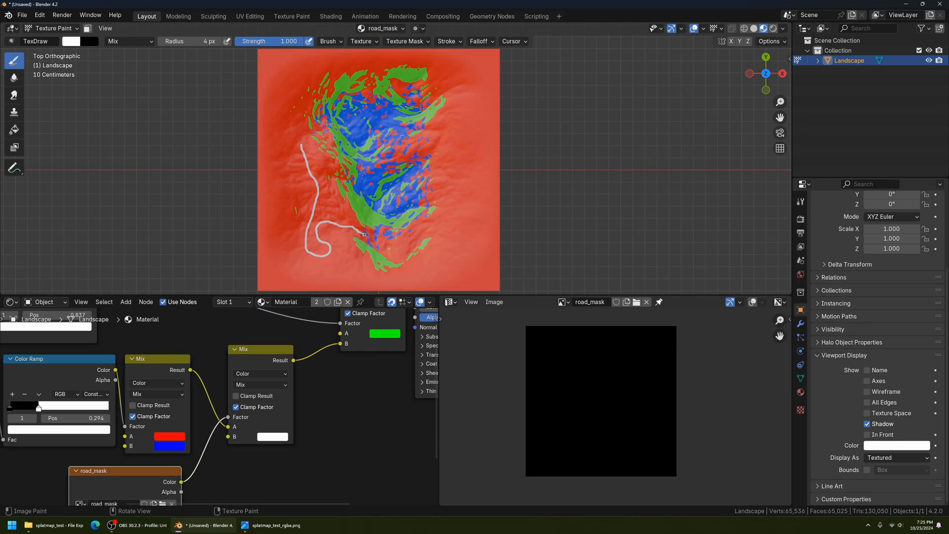
{"action": "mouse_move", "coordinate": [378, 245]}
{"action": "left_mouse_down"}
{"action": "mouse_move", "coordinate": [400, 245]}
{"action": "mouse_move", "coordinate": [434, 223]}
{"action": "mouse_move", "coordinate": [446, 212]}
{"action": "mouse_move", "coordinate": [447, 182]}
{"action": "mouse_move", "coordinate": [436, 149]}
{"action": "mouse_move", "coordinate": [407, 149]}
{"action": "mouse_move", "coordinate": [374, 171]}
{"action": "left_mouse_up"}
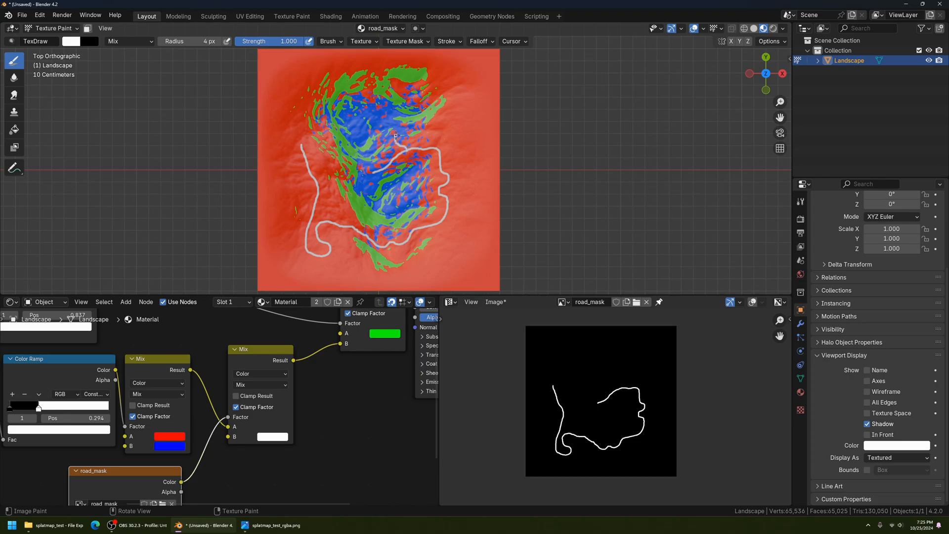
{"action": "left_click_drag", "start_coordinate": [396, 131], "coordinate": [383, 121]}
{"action": "mouse_move", "coordinate": [434, 143]}
{"action": "left_mouse_down"}
{"action": "mouse_move", "coordinate": [454, 110]}
{"action": "mouse_move", "coordinate": [446, 84]}
{"action": "left_mouse_up"}
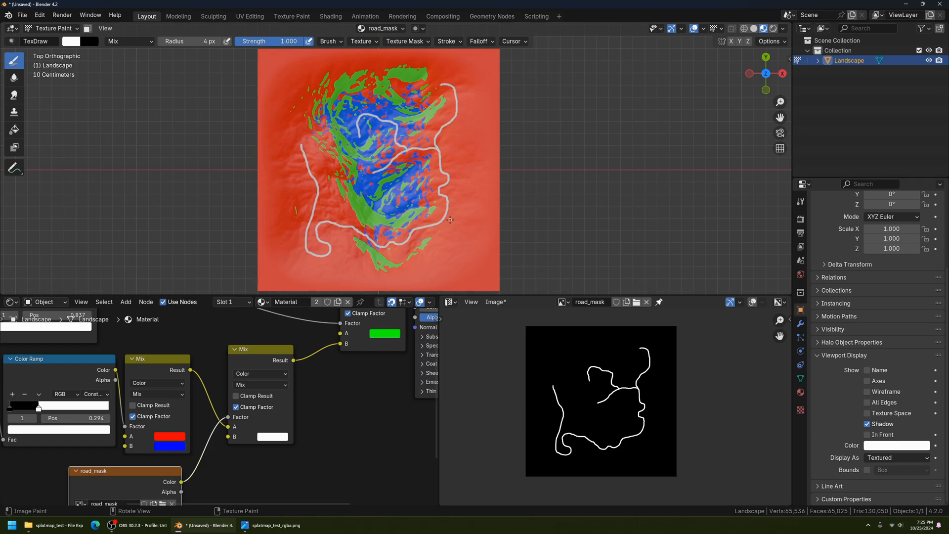
Return the landscape to Object Mode and inspect the painted roads in perspective.
{"action": "mouse_move", "coordinate": [437, 237]}
{"action": "middle_mouse_down"}
{"action": "mouse_move", "coordinate": [435, 198]}
{"action": "mouse_move", "coordinate": [401, 183]}
{"action": "mouse_move", "coordinate": [373, 193]}
{"action": "mouse_move", "coordinate": [380, 197]}
{"action": "mouse_move", "coordinate": [366, 208]}
{"action": "mouse_move", "coordinate": [420, 184]}
{"action": "middle_mouse_up"}
{"action": "left_click", "coordinate": [52, 28]}
{"action": "left_click", "coordinate": [49, 39]}
{"action": "scroll", "coordinate": [420, 190], "scroll_direction": "up", "scroll_amount": 4}
{"action": "scroll", "coordinate": [386, 193], "scroll_direction": "up", "scroll_amount": 5}
{"action": "middle_click_drag", "start_coordinate": [401, 224], "coordinate": [432, 220]}
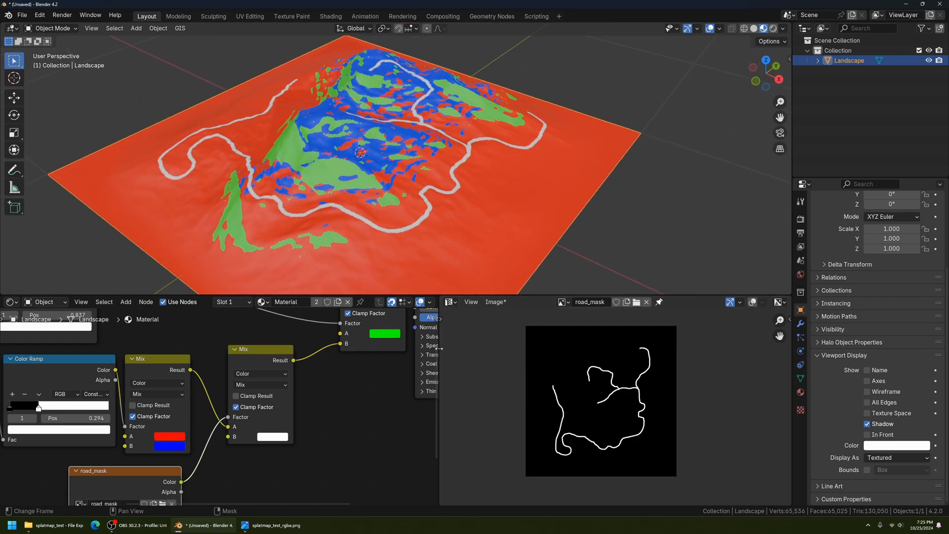
Save the road_mask image as road_mask.png in the splatmap tutorial folder, as a BW PNG with 8-bit depth and 100% compression.
{"action": "left_click_drag", "start_coordinate": [438, 348], "coordinate": [451, 350]}
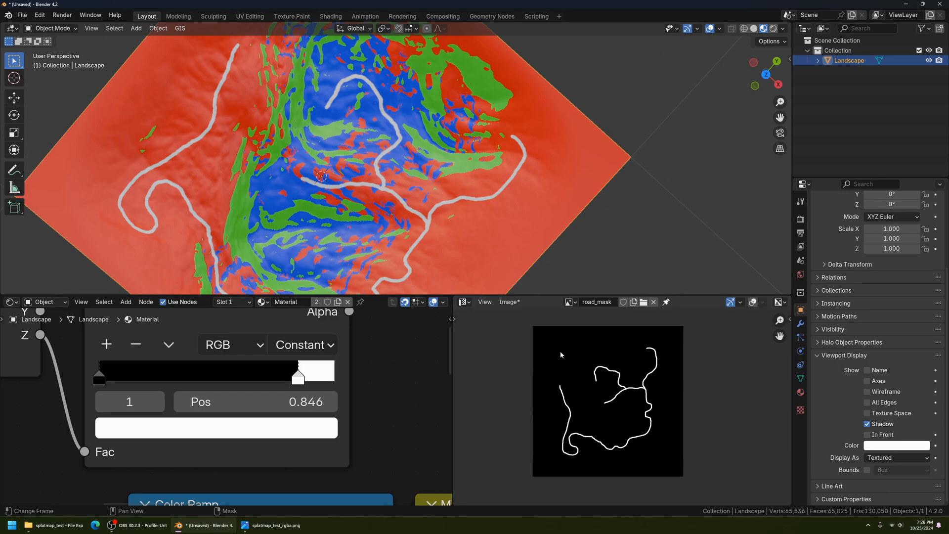
{"action": "left_click", "coordinate": [508, 301]}
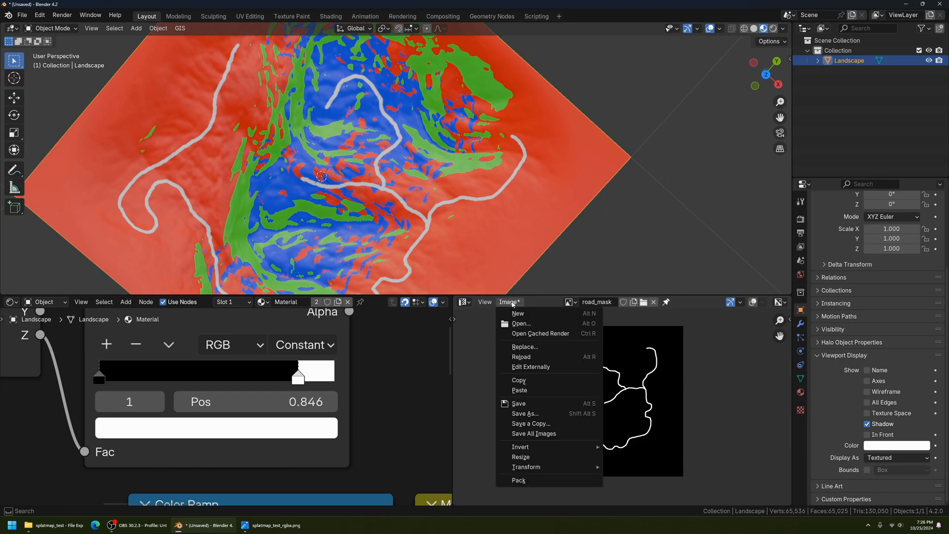
{"action": "left_click", "coordinate": [543, 418]}
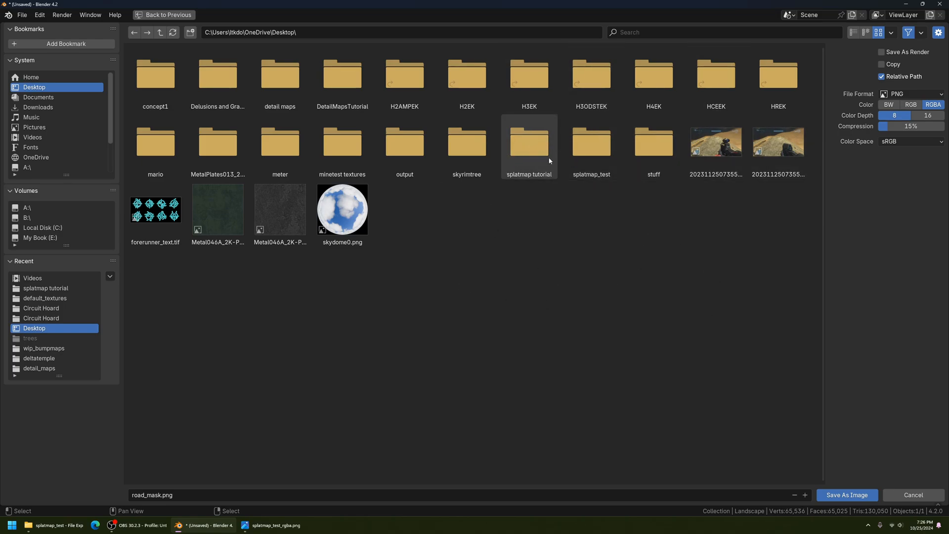
{"action": "double_click", "coordinate": [534, 147]}
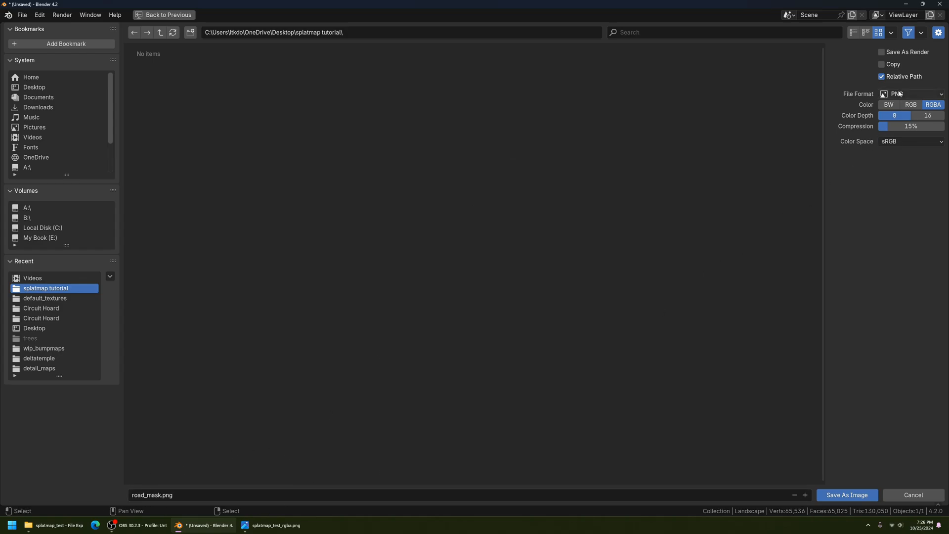
{"action": "left_click", "coordinate": [889, 106]}
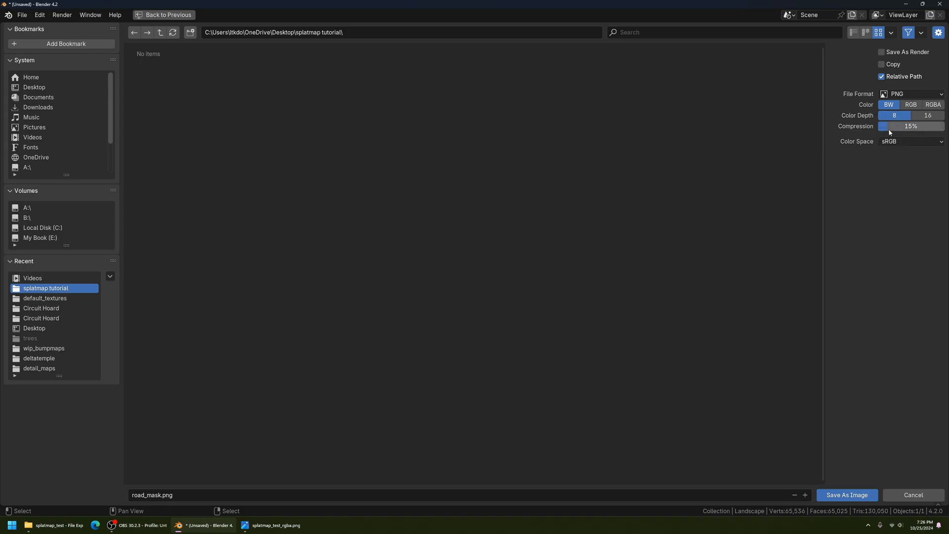
{"action": "left_click_drag", "start_coordinate": [885, 131], "coordinate": [944, 127]}
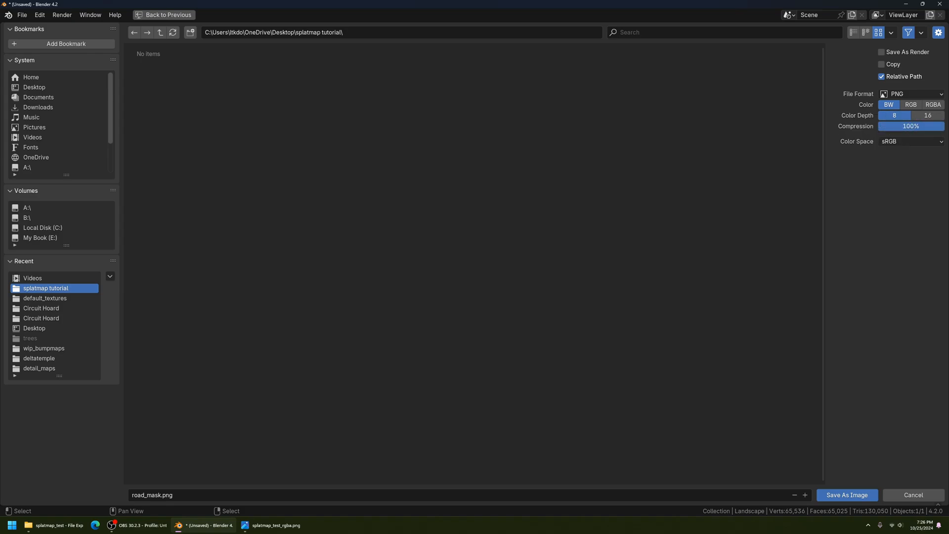
{"action": "left_click", "coordinate": [845, 495]}
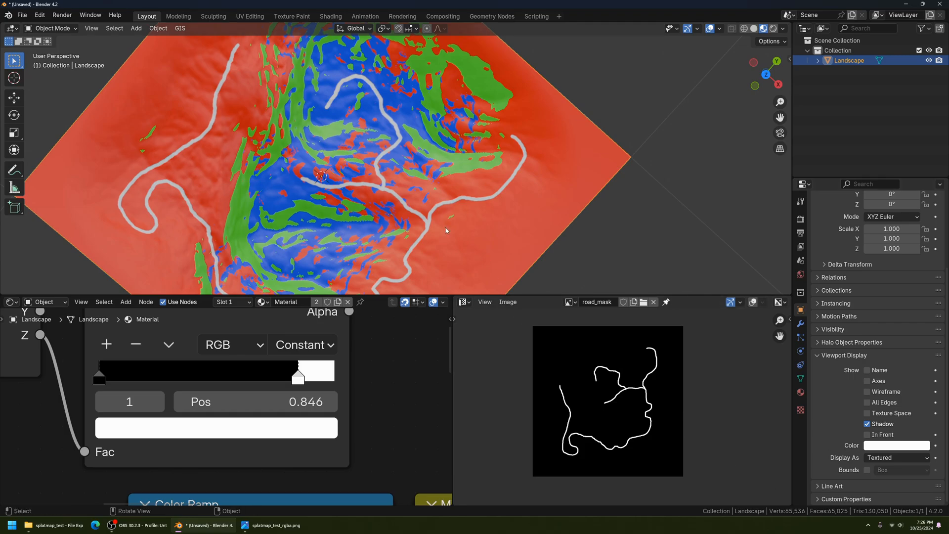
Bypass the white road Mix node by linking the red-blue Mix result directly to the green Mix's B input, and move the bypassed node lower.
{"action": "scroll", "coordinate": [401, 125], "scroll_direction": "down", "scroll_amount": 5}
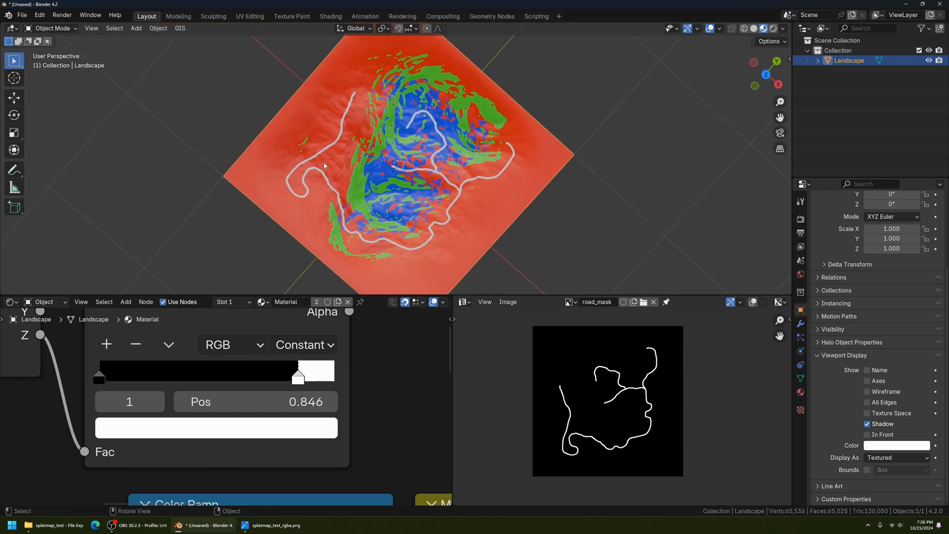
{"action": "scroll", "coordinate": [417, 345], "scroll_direction": "down", "scroll_amount": 8}
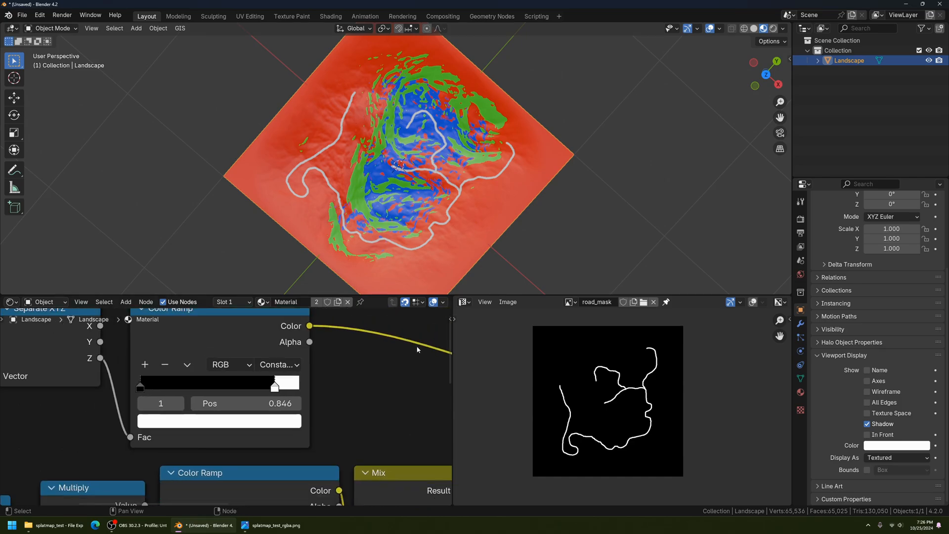
{"action": "middle_click_drag", "start_coordinate": [317, 408], "coordinate": [278, 362]}
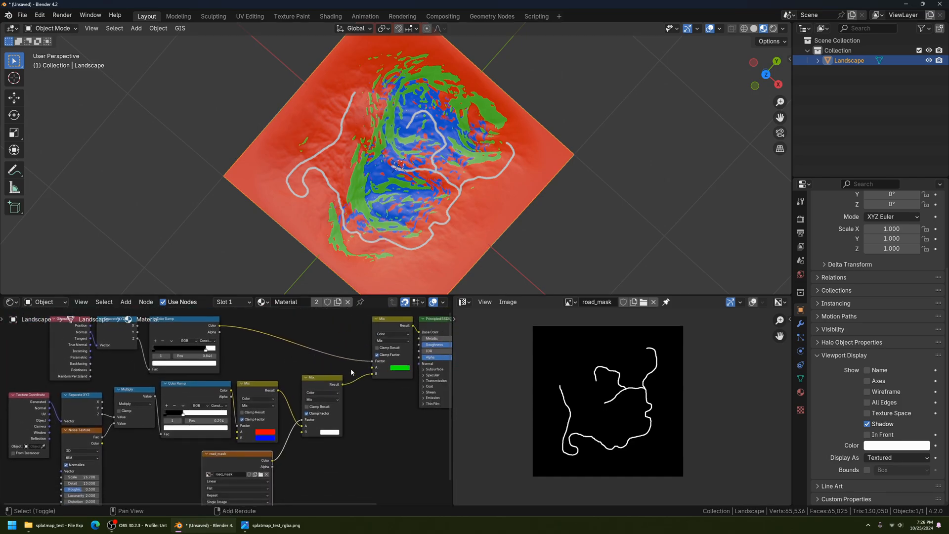
{"action": "scroll", "coordinate": [282, 373], "scroll_direction": "up", "scroll_amount": 3}
{"action": "middle_click_drag", "start_coordinate": [351, 371], "coordinate": [298, 383]}
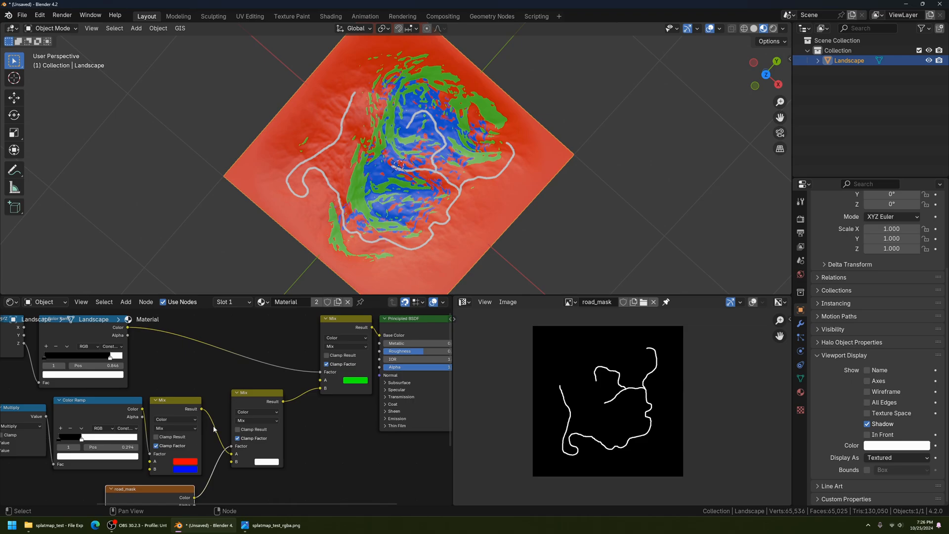
{"action": "left_click_drag", "start_coordinate": [254, 399], "coordinate": [321, 388]}
{"action": "left_click_drag", "start_coordinate": [250, 410], "coordinate": [265, 440]}
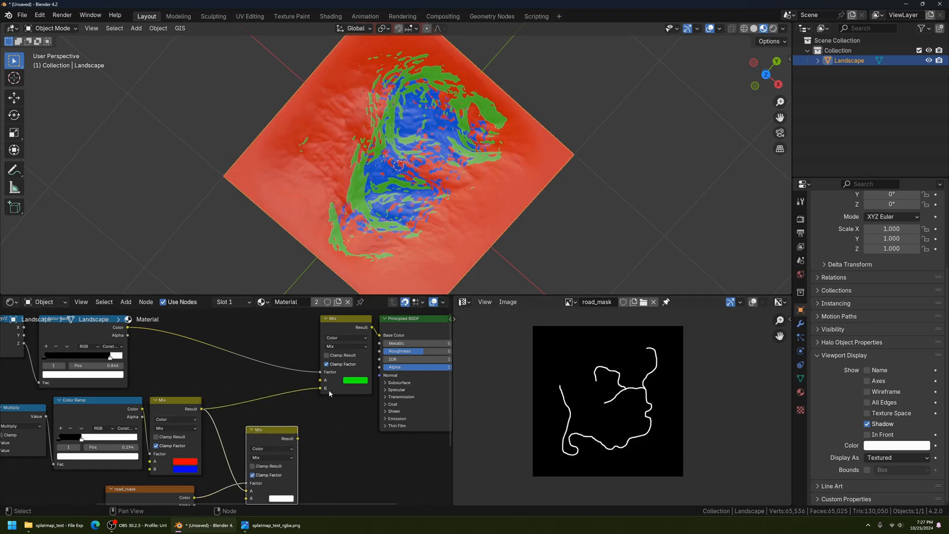
{"action": "key", "text": "Home"}
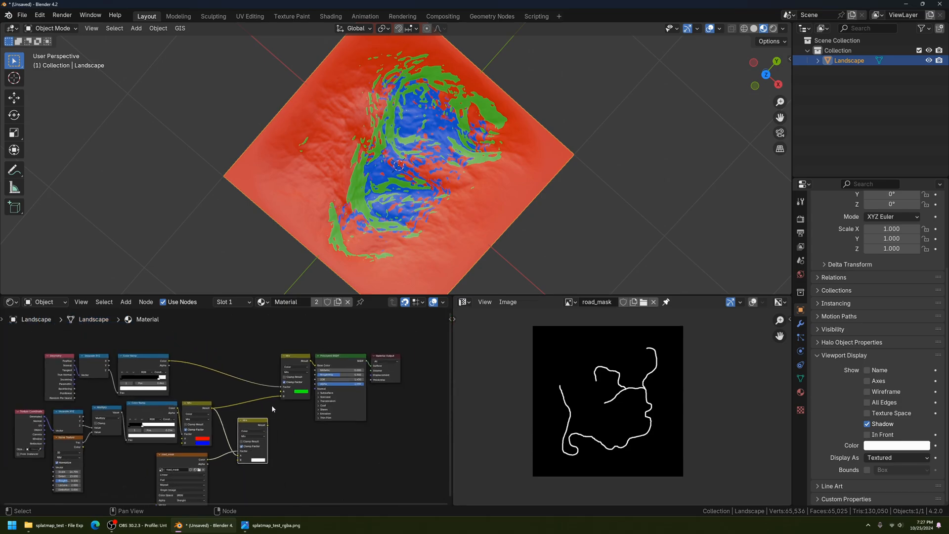
{"action": "scroll", "coordinate": [827, 375], "scroll_direction": "up", "scroll_amount": 5}
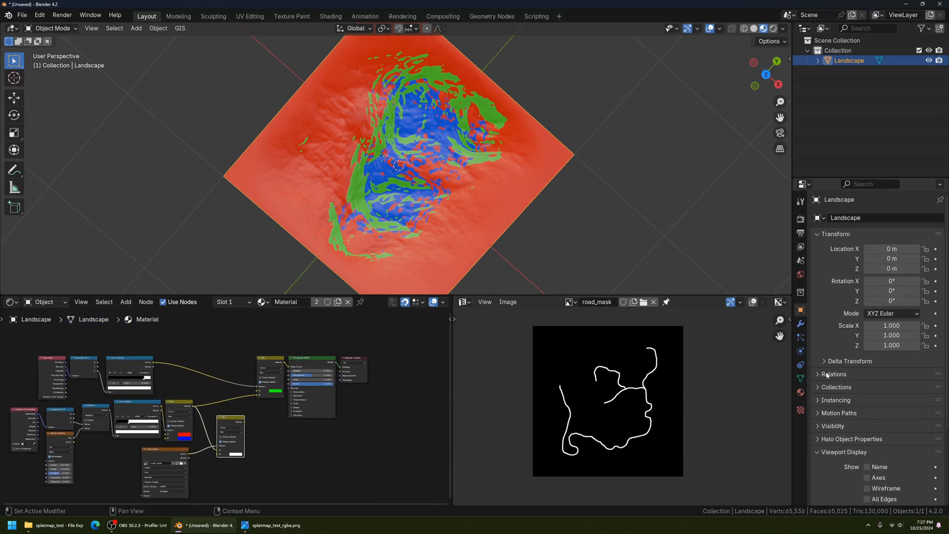
{"action": "scroll", "coordinate": [827, 375], "scroll_direction": "down", "scroll_amount": 1}
{"action": "scroll", "coordinate": [636, 421], "scroll_direction": "up", "scroll_amount": 8}
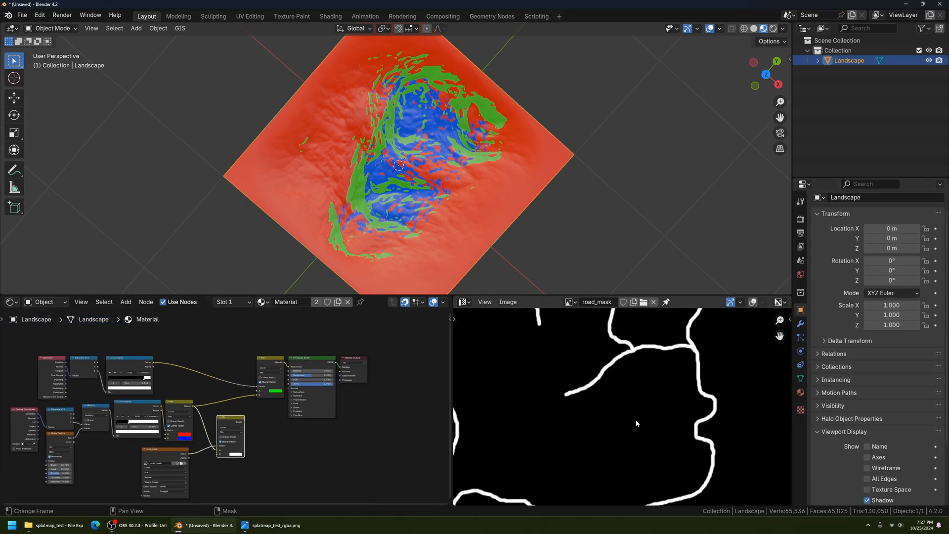
{"action": "scroll", "coordinate": [742, 396], "scroll_direction": "down", "scroll_amount": 3}
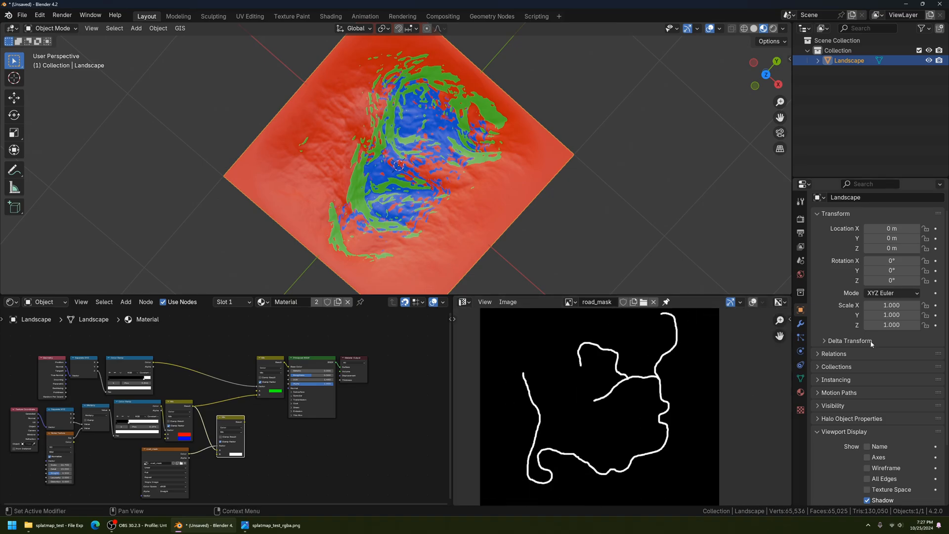
{"action": "scroll", "coordinate": [823, 216], "scroll_direction": "up", "scroll_amount": 1}
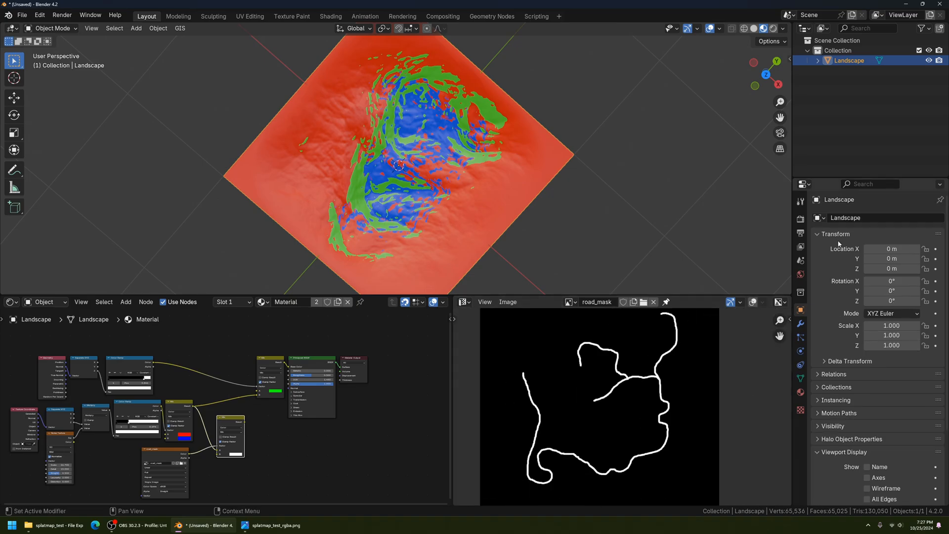
Set the scene's render engine to Cycles and its device to GPU Compute.
{"action": "left_click", "coordinate": [801, 220]}
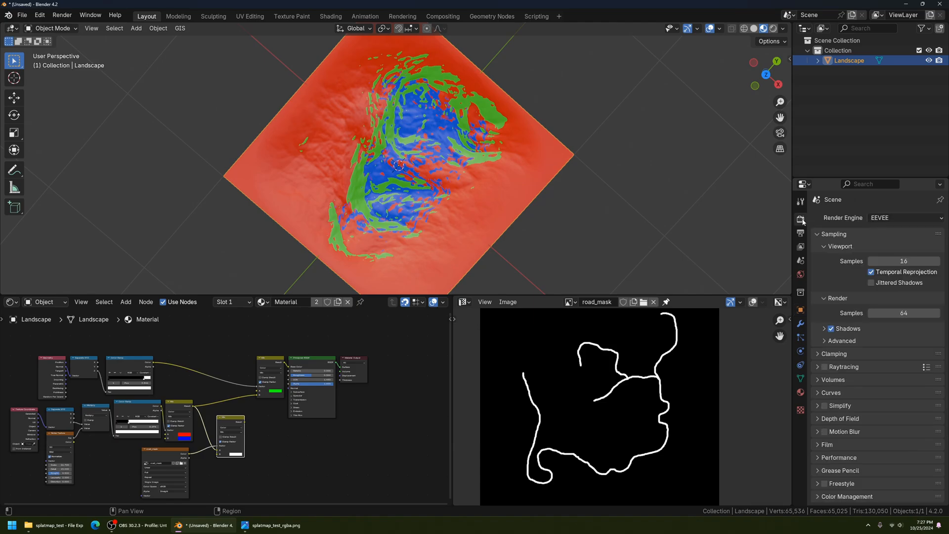
{"action": "left_click", "coordinate": [877, 218]}
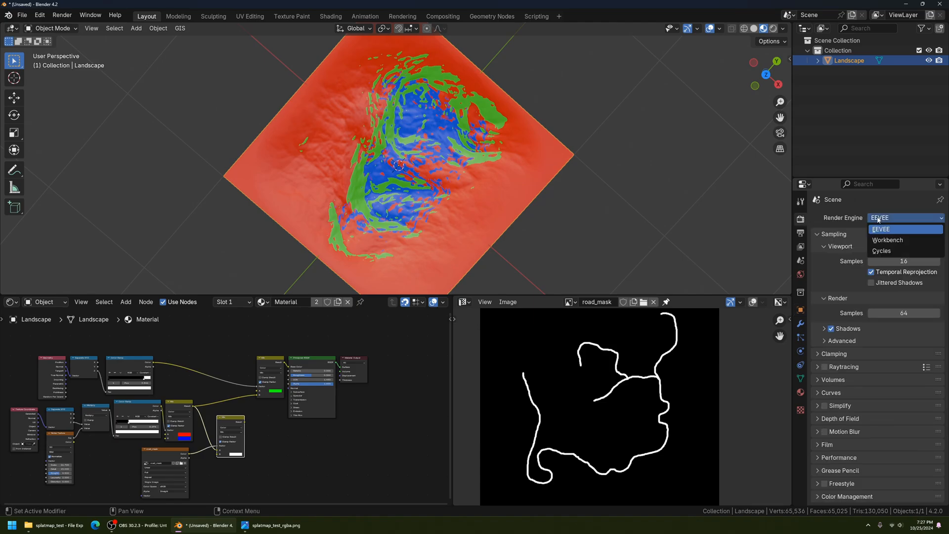
{"action": "left_click", "coordinate": [882, 252]}
{"action": "left_click", "coordinate": [886, 221]}
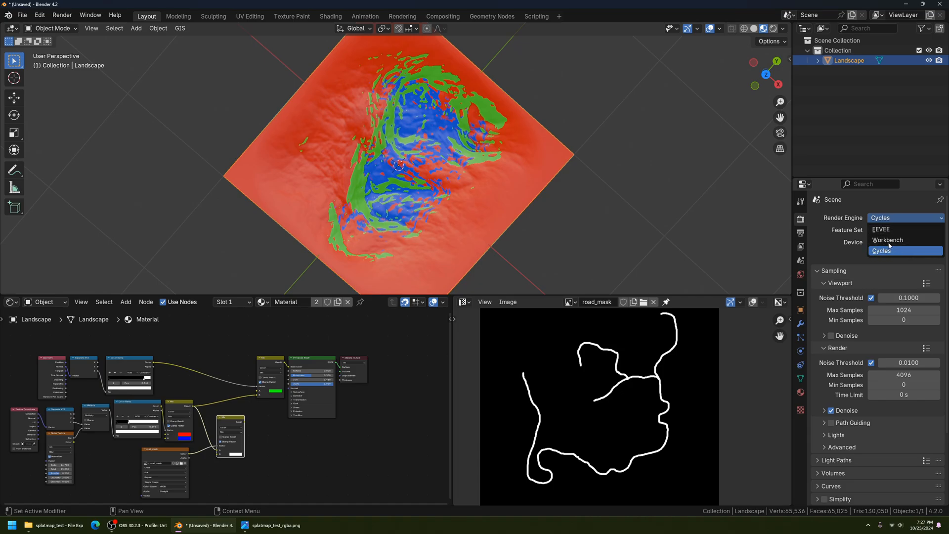
{"action": "left_click", "coordinate": [891, 219]}
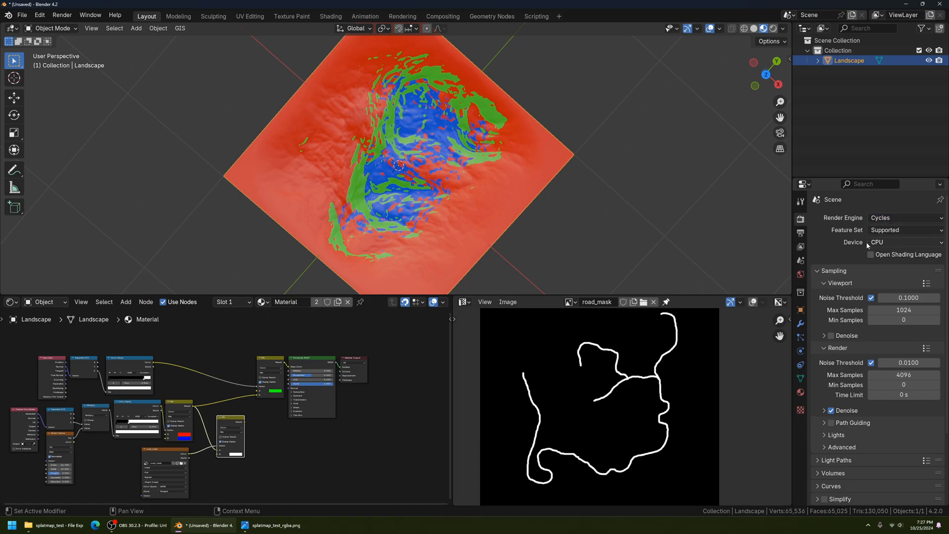
{"action": "left_click", "coordinate": [887, 241]}
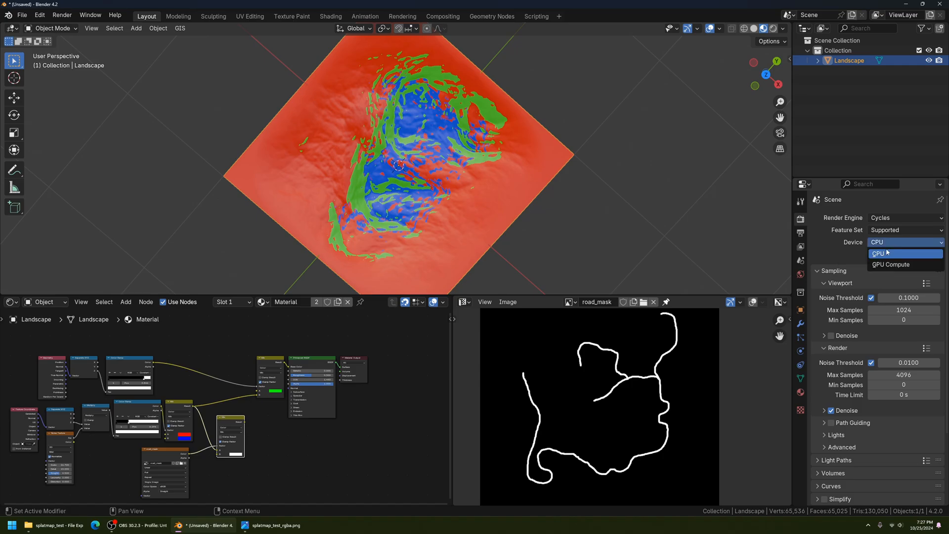
{"action": "left_click", "coordinate": [887, 266]}
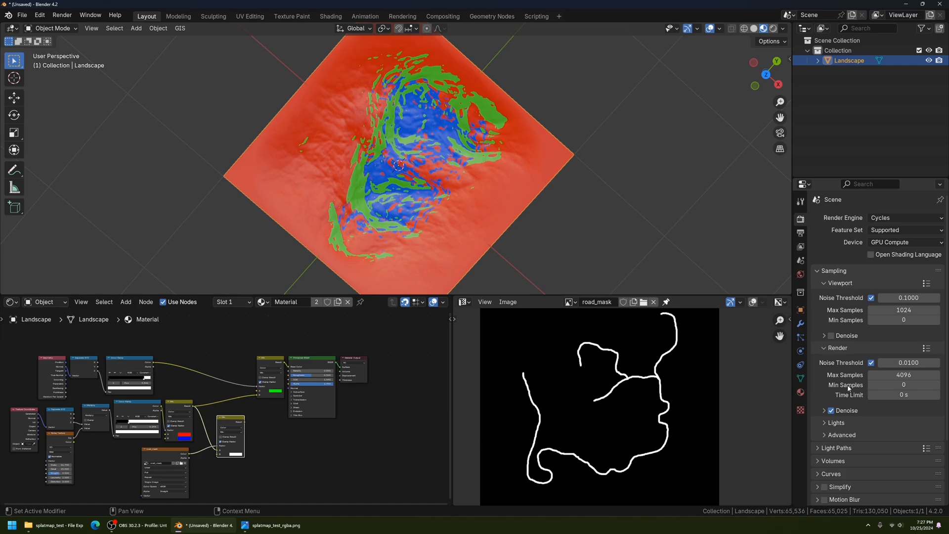
Apply the Preview sampling preset to the final render and turn off render denoising.
{"action": "scroll", "coordinate": [847, 388], "scroll_direction": "down", "scroll_amount": 4}
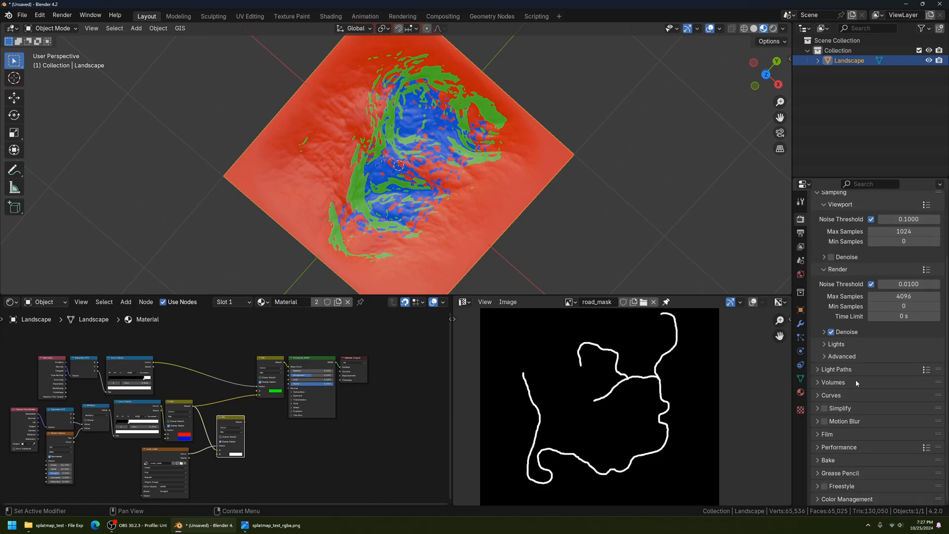
{"action": "left_click", "coordinate": [831, 332]}
{"action": "scroll", "coordinate": [407, 156], "scroll_direction": "up", "scroll_amount": 3}
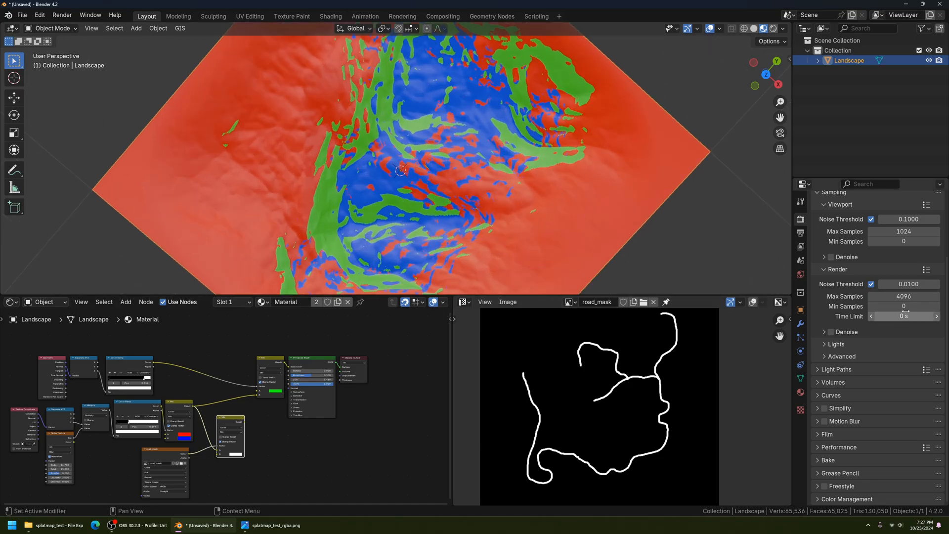
{"action": "left_click", "coordinate": [927, 270]}
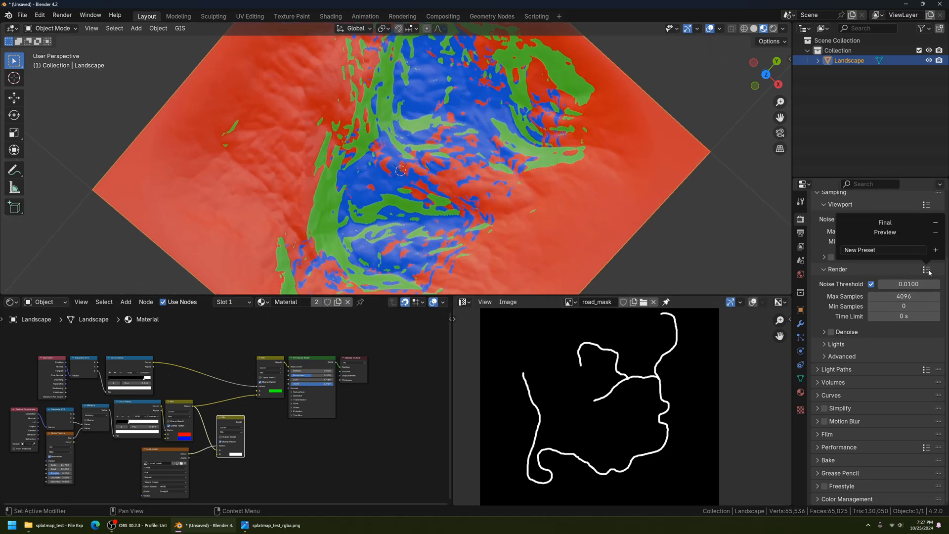
{"action": "left_click", "coordinate": [891, 233]}
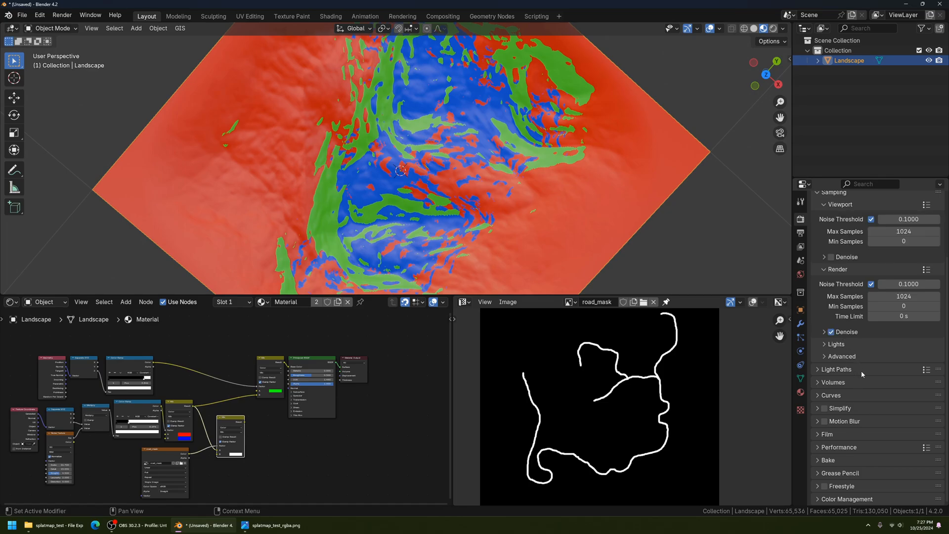
{"action": "left_click", "coordinate": [831, 332]}
Set the Dither amount in the scene's output post-processing settings to 0.
{"action": "left_click", "coordinate": [801, 237]}
{"action": "scroll", "coordinate": [862, 335], "scroll_direction": "up", "scroll_amount": 2}
{"action": "scroll", "coordinate": [862, 335], "scroll_direction": "down", "scroll_amount": 2}
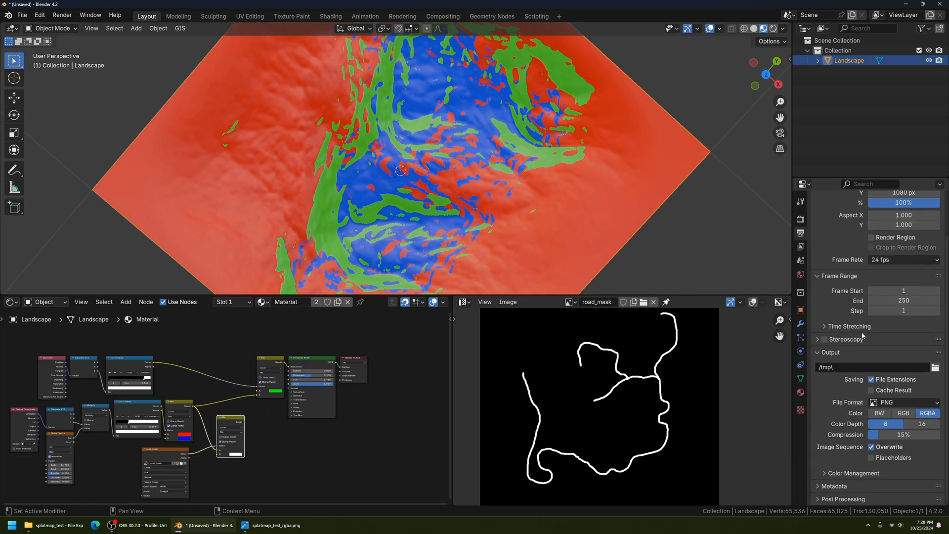
{"action": "left_click", "coordinate": [837, 499]}
{"action": "scroll", "coordinate": [858, 486], "scroll_direction": "down", "scroll_amount": 2}
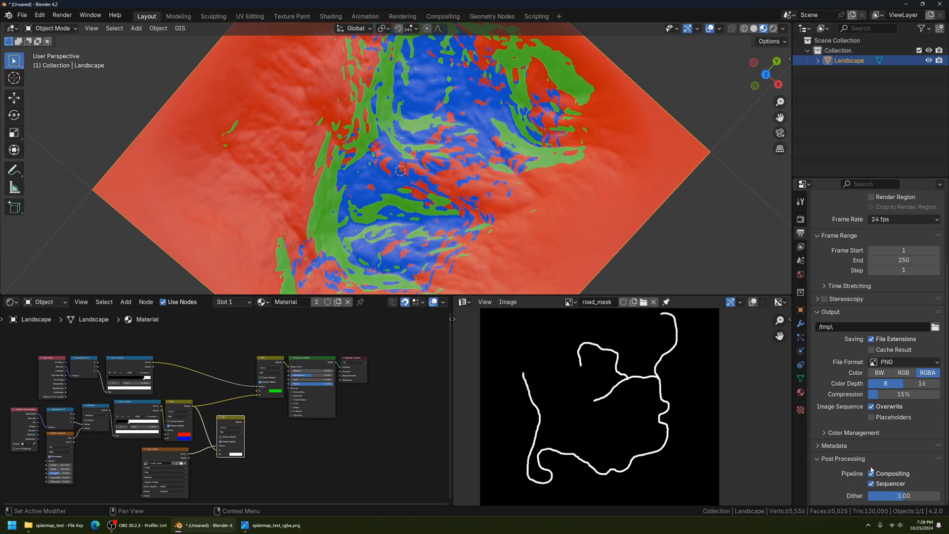
{"action": "left_click_drag", "start_coordinate": [904, 496], "coordinate": [844, 496]}
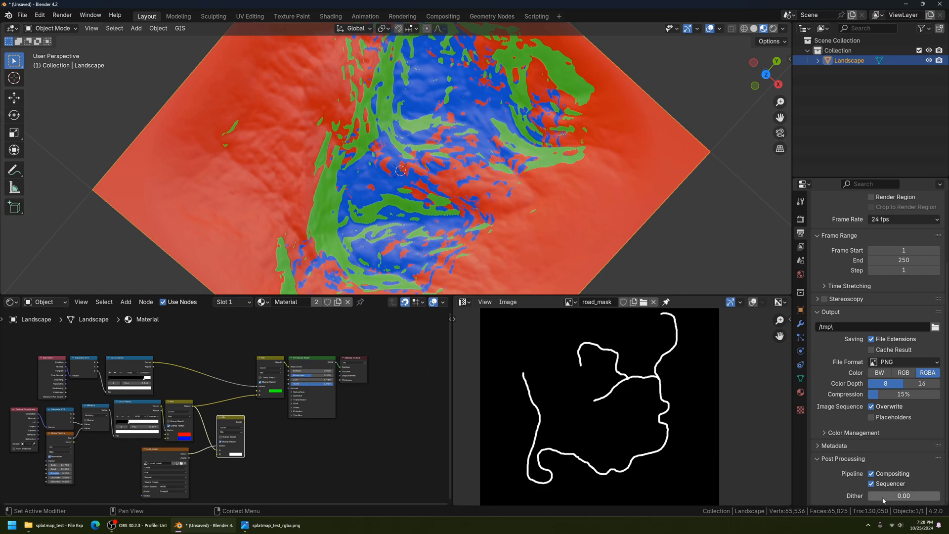
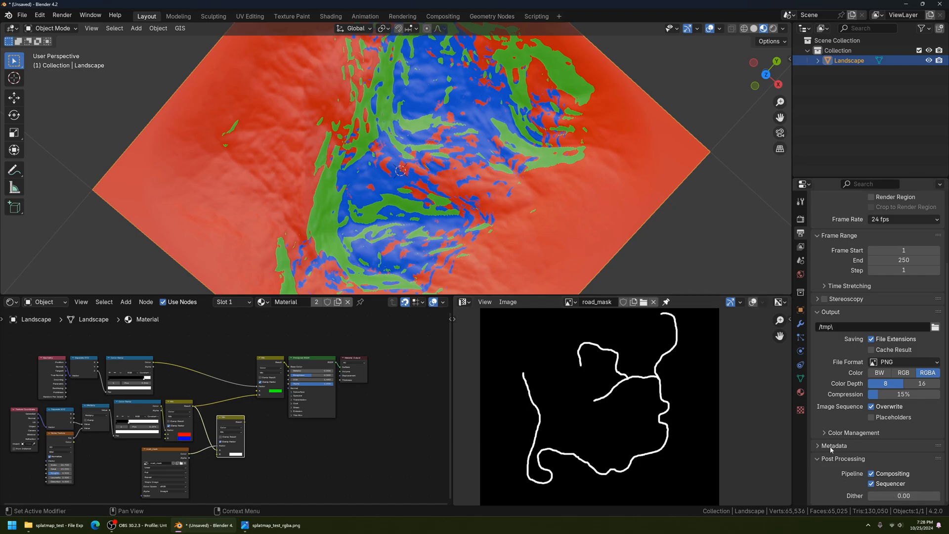
Expand the Cycles bake settings and set the bake type to Diffuse.
{"action": "scroll", "coordinate": [843, 444], "scroll_direction": "up", "scroll_amount": 5}
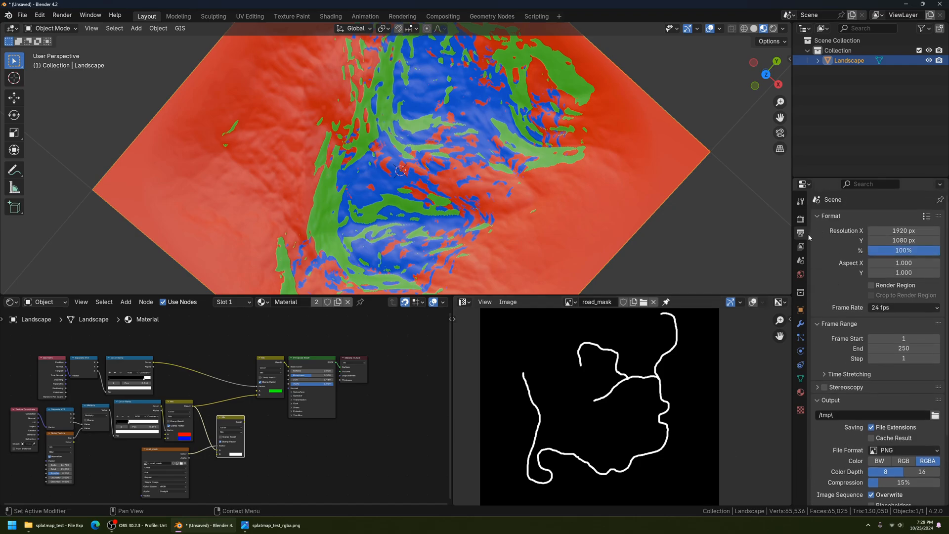
{"action": "left_click", "coordinate": [800, 219]}
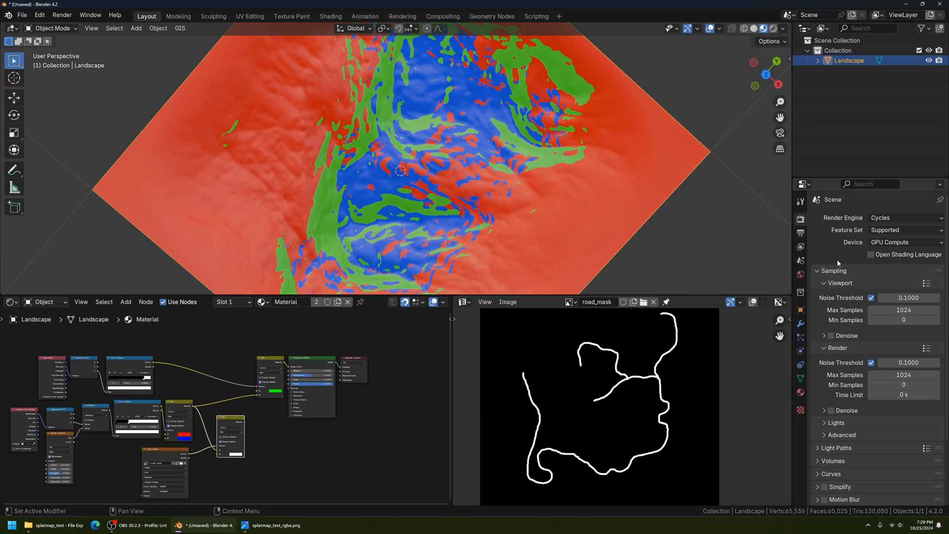
{"action": "scroll", "coordinate": [870, 364], "scroll_direction": "down", "scroll_amount": 4}
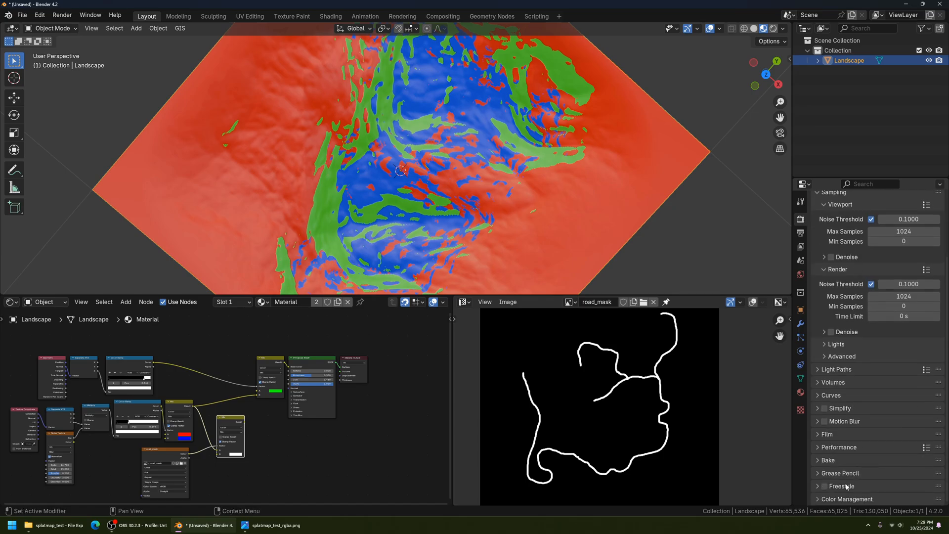
{"action": "left_click", "coordinate": [828, 460]}
{"action": "scroll", "coordinate": [849, 473], "scroll_direction": "down", "scroll_amount": 6}
{"action": "scroll", "coordinate": [849, 473], "scroll_direction": "down", "scroll_amount": 2}
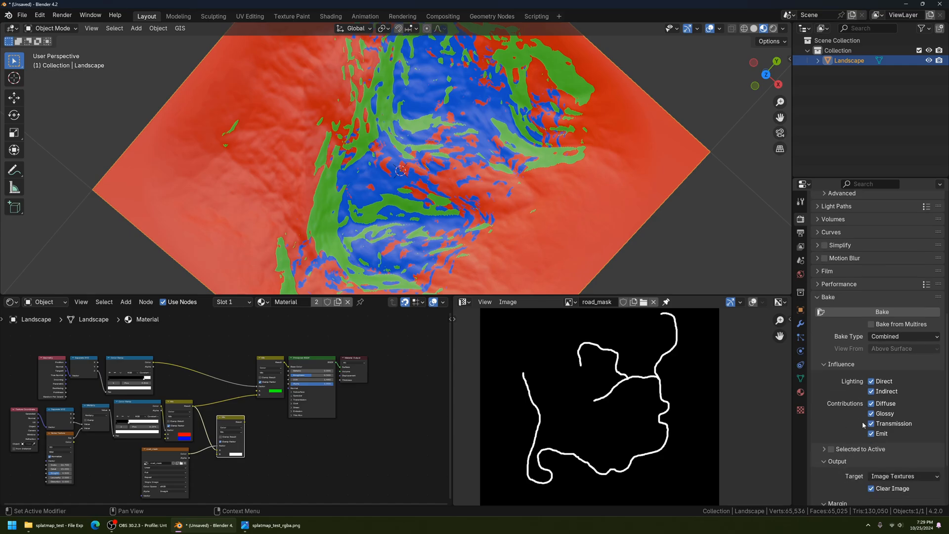
{"action": "left_click", "coordinate": [882, 338]}
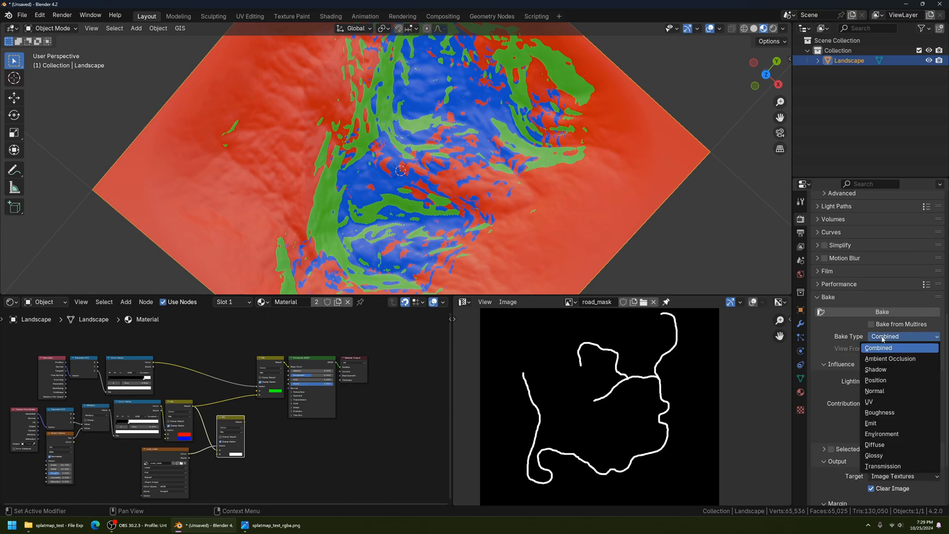
{"action": "left_click", "coordinate": [874, 444]}
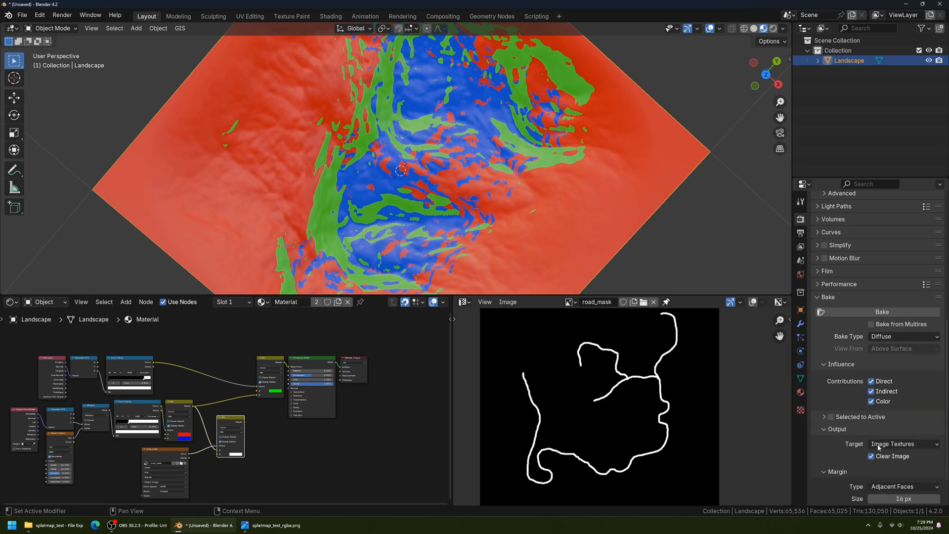
Try Combined as the bake type.
{"action": "scroll", "coordinate": [316, 459], "scroll_direction": "up", "scroll_amount": 3}
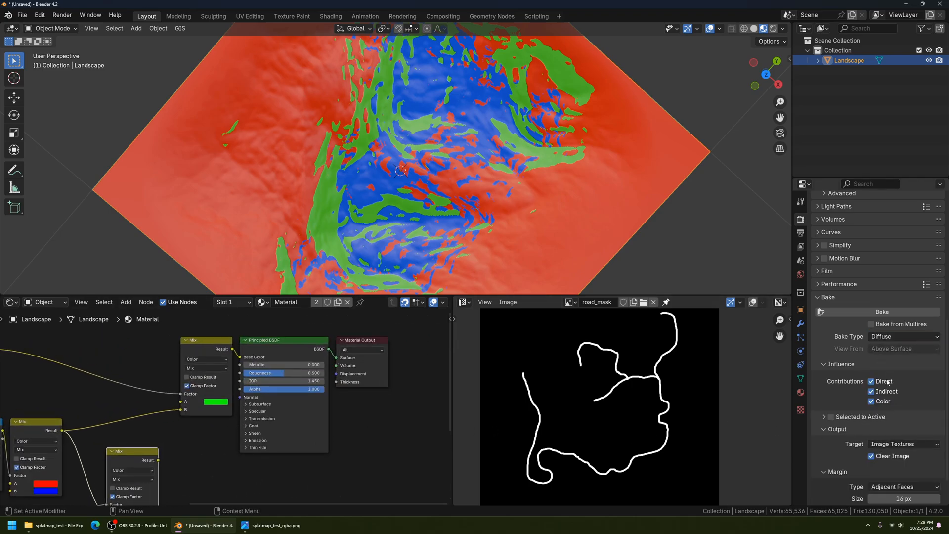
{"action": "left_click", "coordinate": [892, 337]}
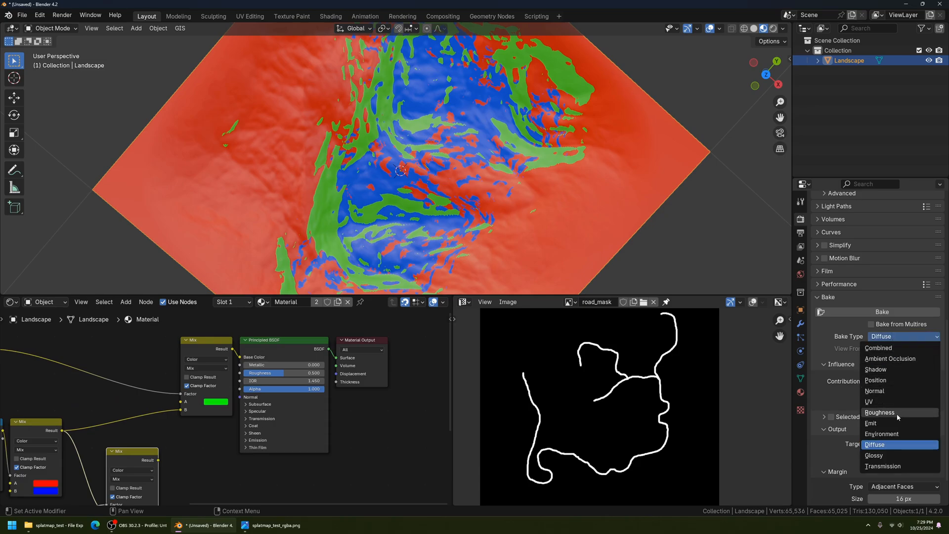
{"action": "left_click", "coordinate": [894, 348]}
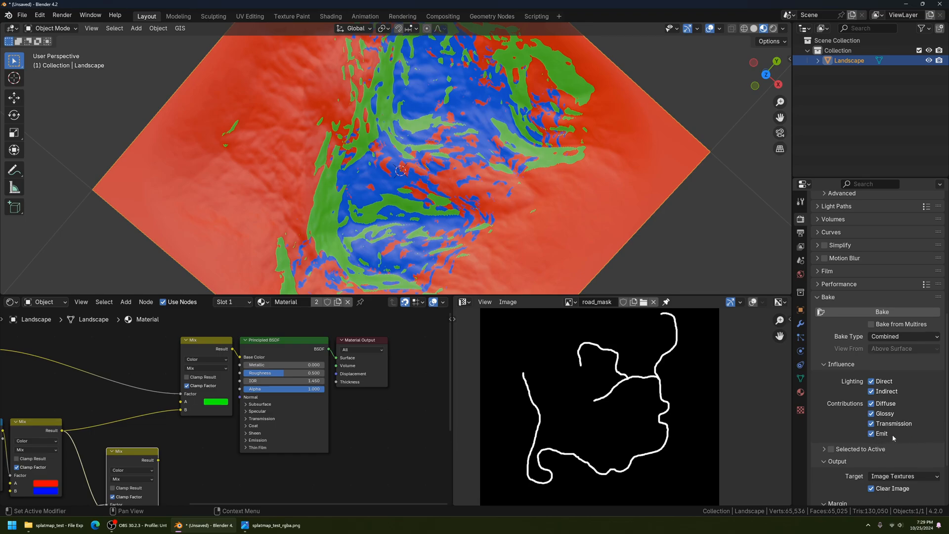
Set the bake type to Diffuse and turn off the Direct and Indirect contributions, leaving only Color enabled.
{"action": "left_click", "coordinate": [900, 340]}
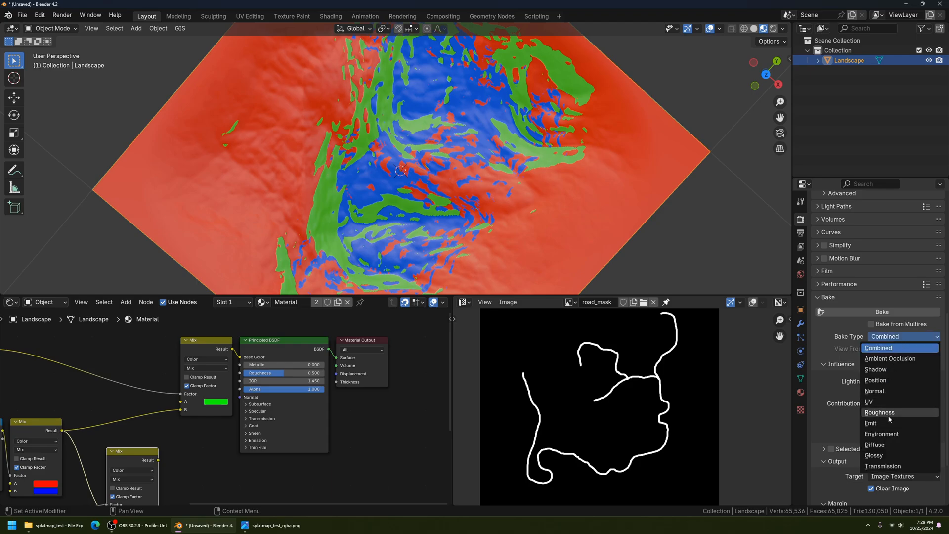
{"action": "left_click", "coordinate": [879, 446]}
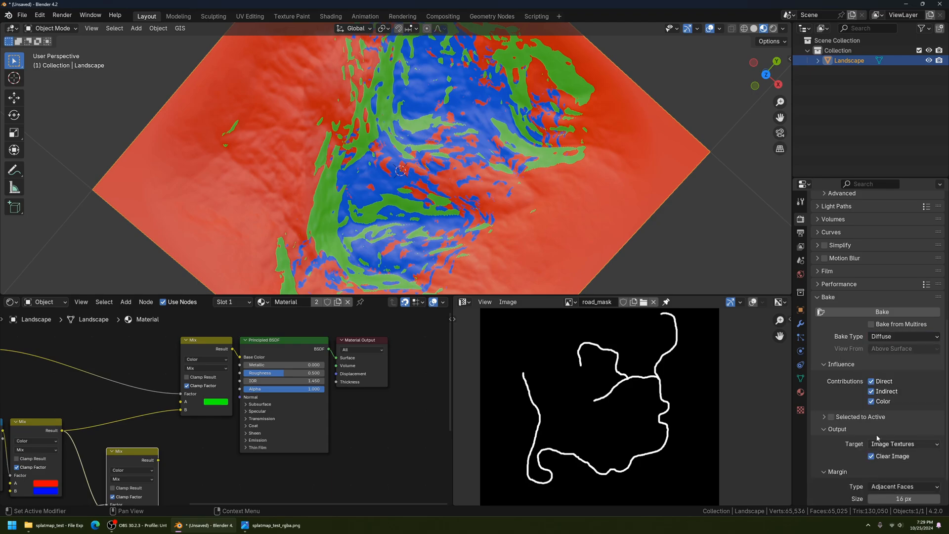
{"action": "left_click", "coordinate": [872, 383]}
{"action": "left_click", "coordinate": [871, 391]}
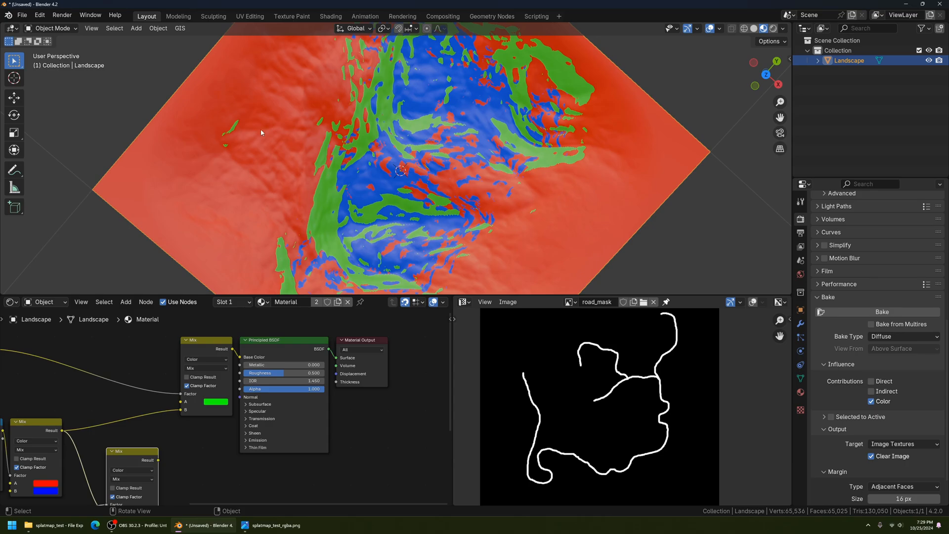
Try an emission bake setup by linking the green Mix result directly to the Material Output's Surface and setting the bake type to Emit.
{"action": "scroll", "coordinate": [297, 336], "scroll_direction": "up", "scroll_amount": 3}
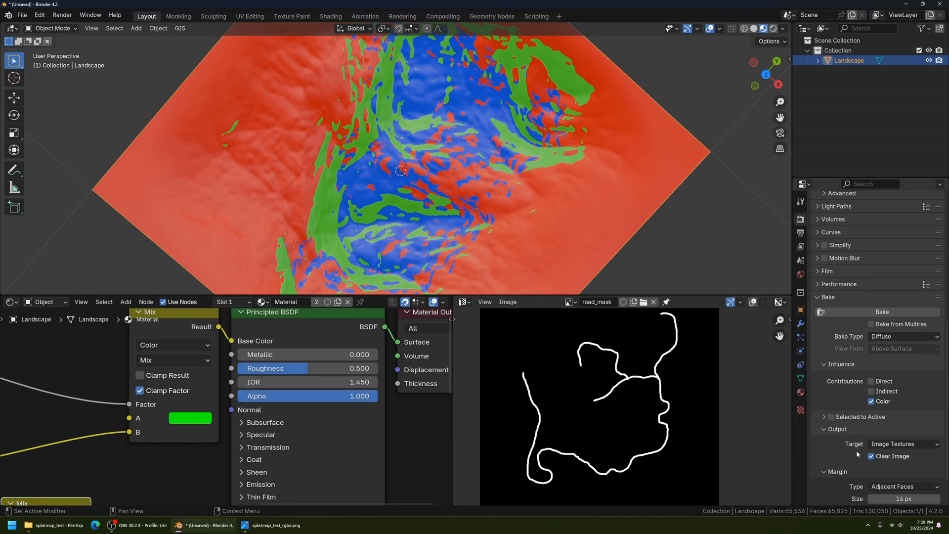
{"action": "scroll", "coordinate": [381, 437], "scroll_direction": "down", "scroll_amount": 3}
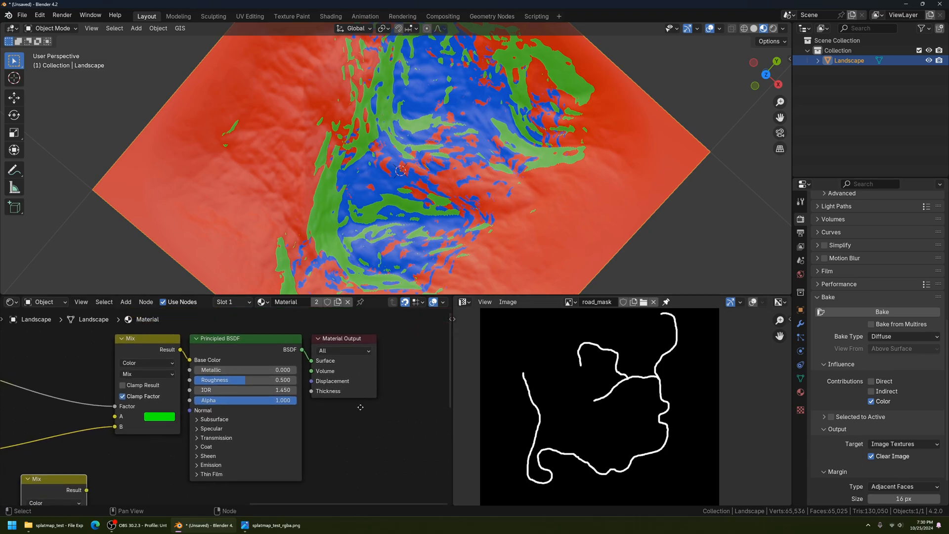
{"action": "middle_click_drag", "start_coordinate": [360, 407], "coordinate": [361, 405]}
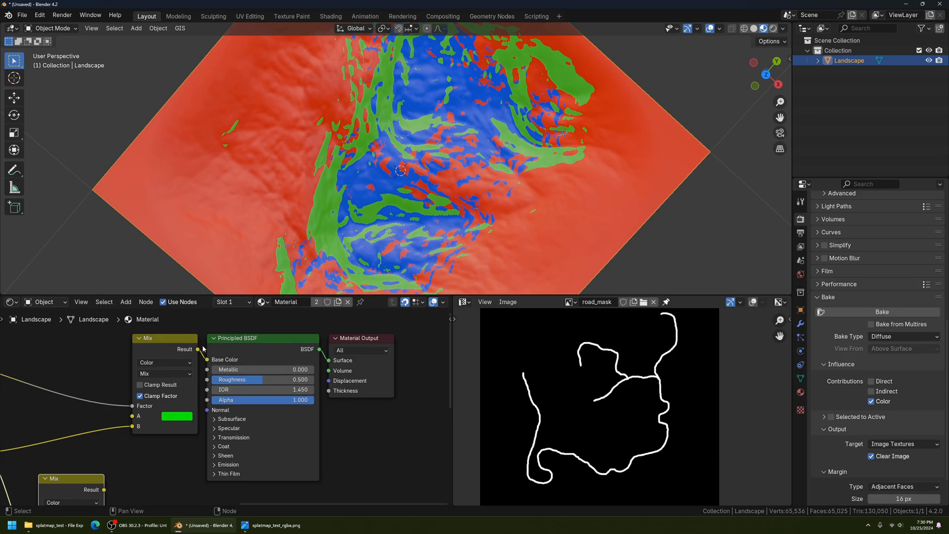
{"action": "left_click_drag", "start_coordinate": [198, 349], "coordinate": [327, 361]}
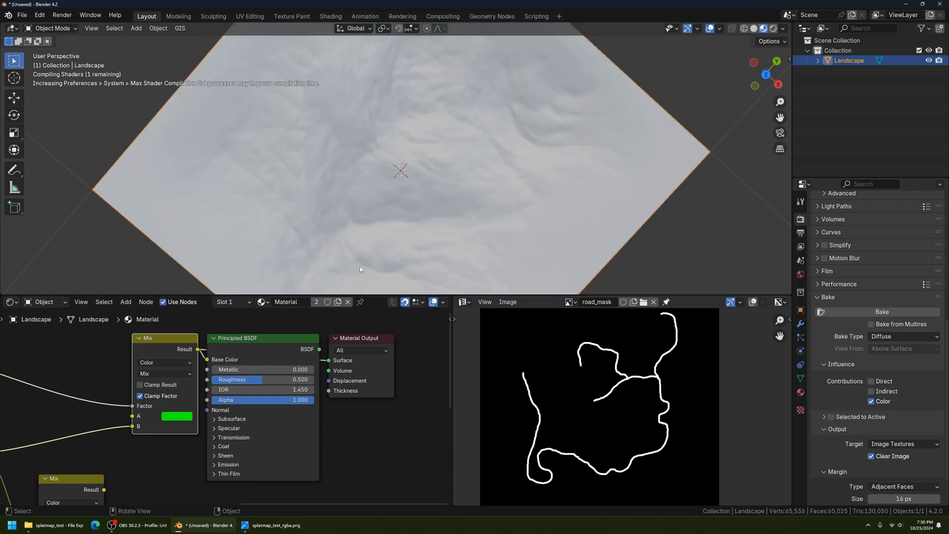
{"action": "middle_click_drag", "start_coordinate": [425, 197], "coordinate": [493, 222]}
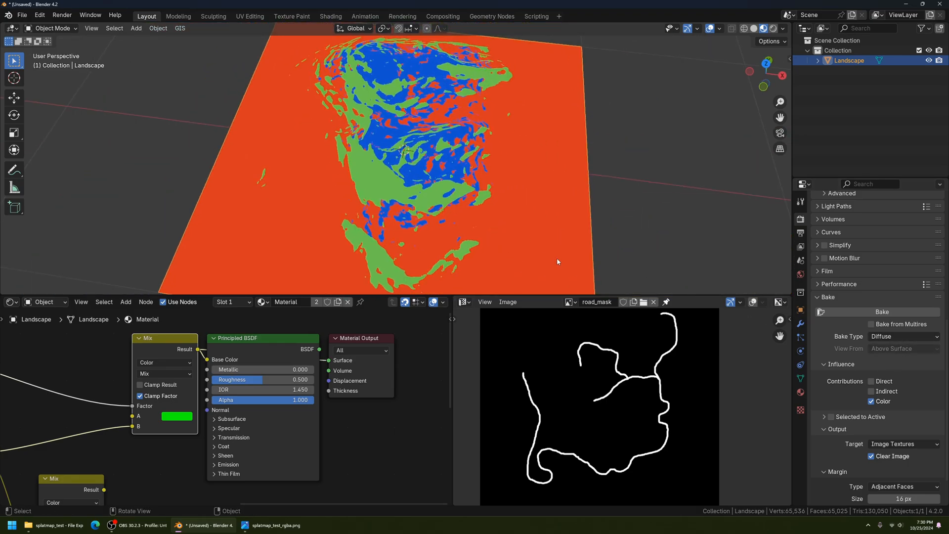
{"action": "left_click", "coordinate": [878, 336]}
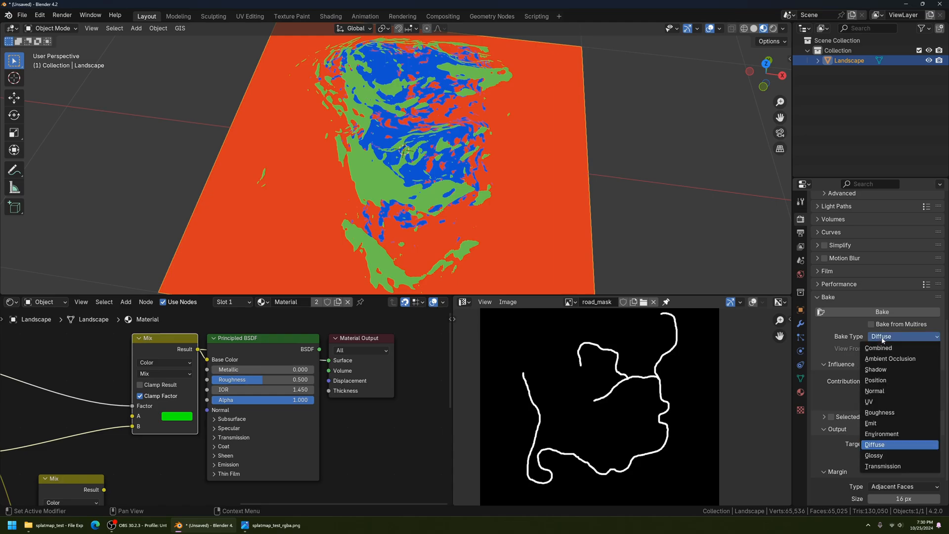
{"action": "left_click", "coordinate": [875, 423]}
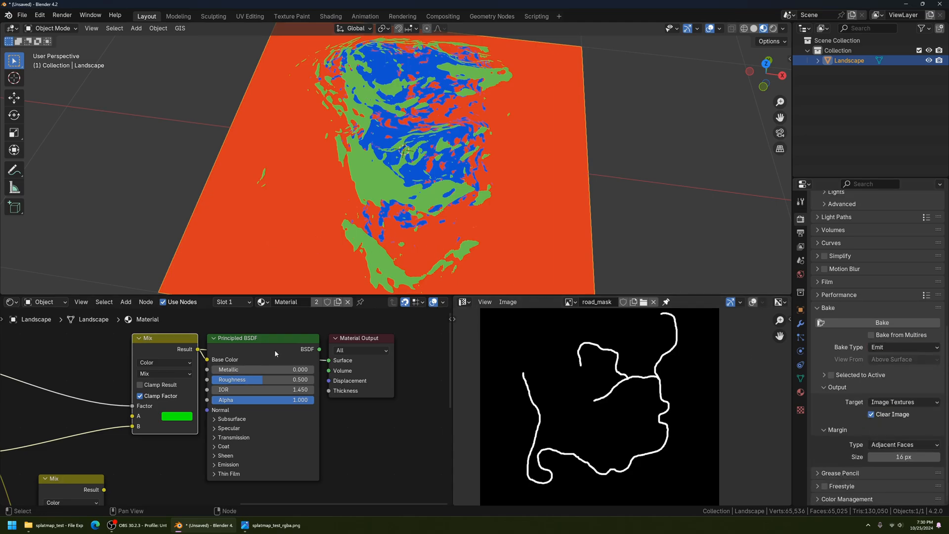
Reconnect the Principled BSDF to the Material Output's Surface and return the bake type to Diffuse.
{"action": "mouse_move", "coordinate": [180, 343]}
{"action": "left_mouse_down"}
{"action": "mouse_move", "coordinate": [189, 353]}
{"action": "mouse_move", "coordinate": [181, 344]}
{"action": "left_mouse_up"}
{"action": "left_click_drag", "start_coordinate": [328, 360], "coordinate": [330, 361]}
{"action": "mouse_move", "coordinate": [545, 188]}
{"action": "middle_mouse_down"}
{"action": "mouse_move", "coordinate": [454, 160]}
{"action": "mouse_move", "coordinate": [453, 198]}
{"action": "middle_mouse_up"}
{"action": "scroll", "coordinate": [452, 212], "scroll_direction": "up", "scroll_amount": 5}
{"action": "scroll", "coordinate": [369, 201], "scroll_direction": "down", "scroll_amount": 5}
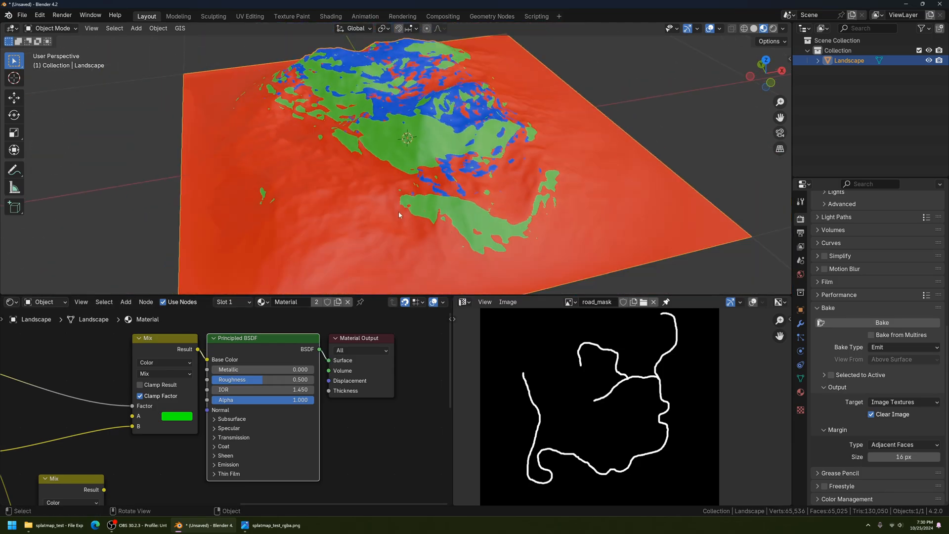
{"action": "middle_click_drag", "start_coordinate": [398, 211], "coordinate": [448, 222]}
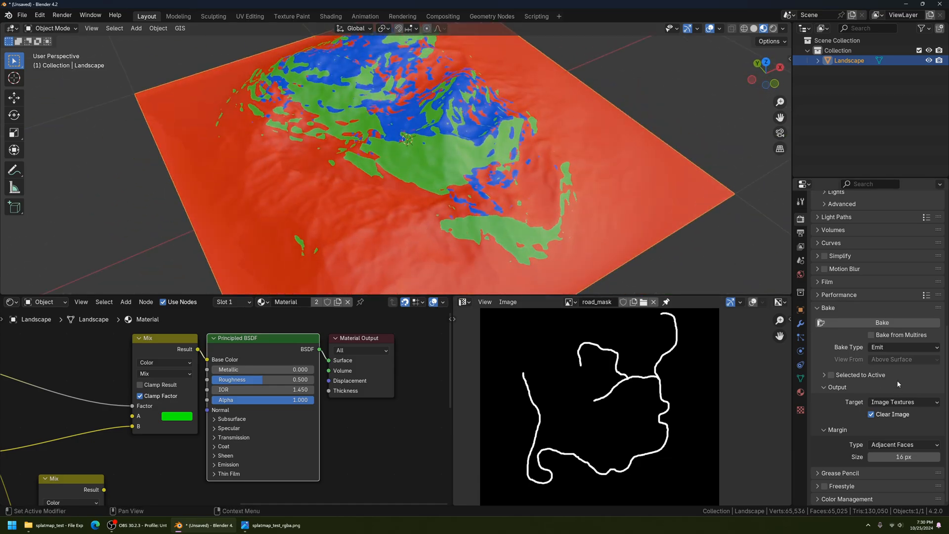
{"action": "left_click", "coordinate": [897, 347]}
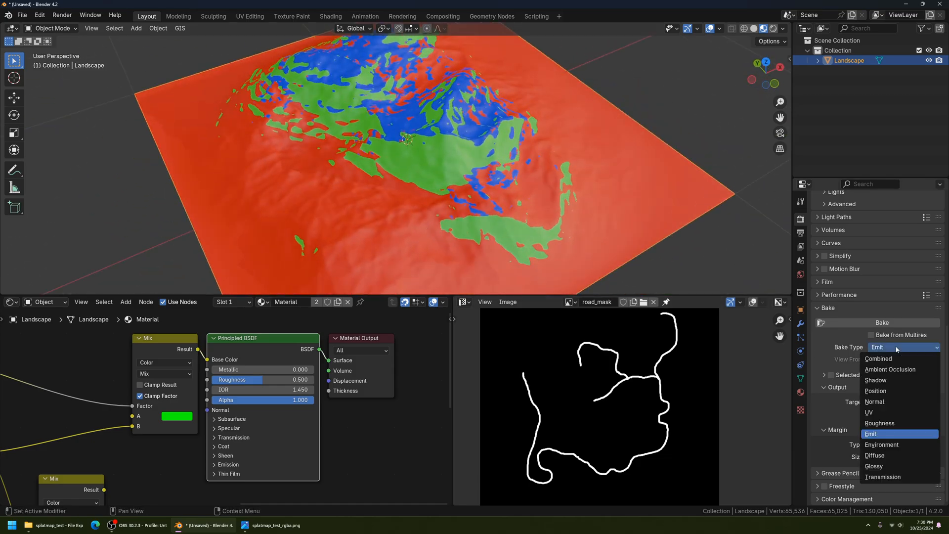
{"action": "left_click", "coordinate": [895, 455]}
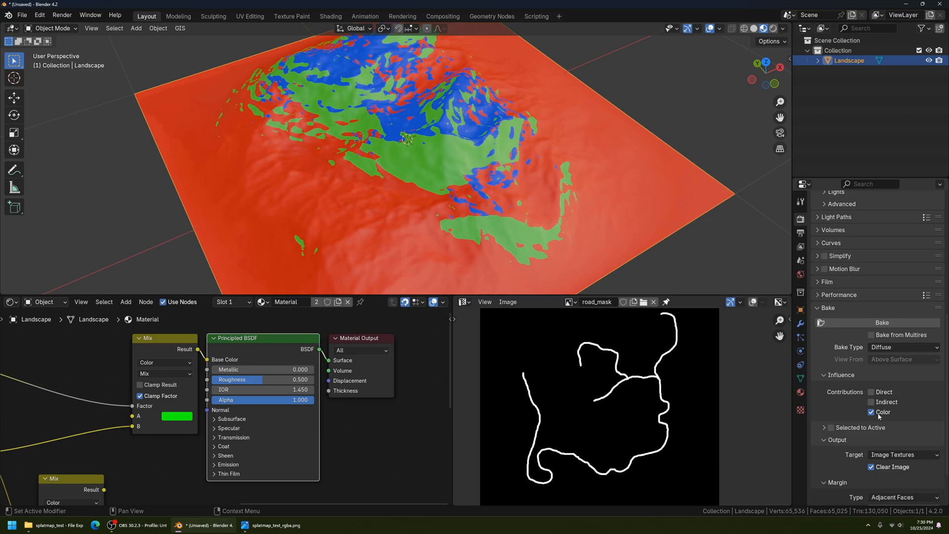
Add an Image Texture node to the landscape material, placed above the Mix and Principled BSDF nodes.
{"action": "scroll", "coordinate": [856, 428], "scroll_direction": "down", "scroll_amount": 3}
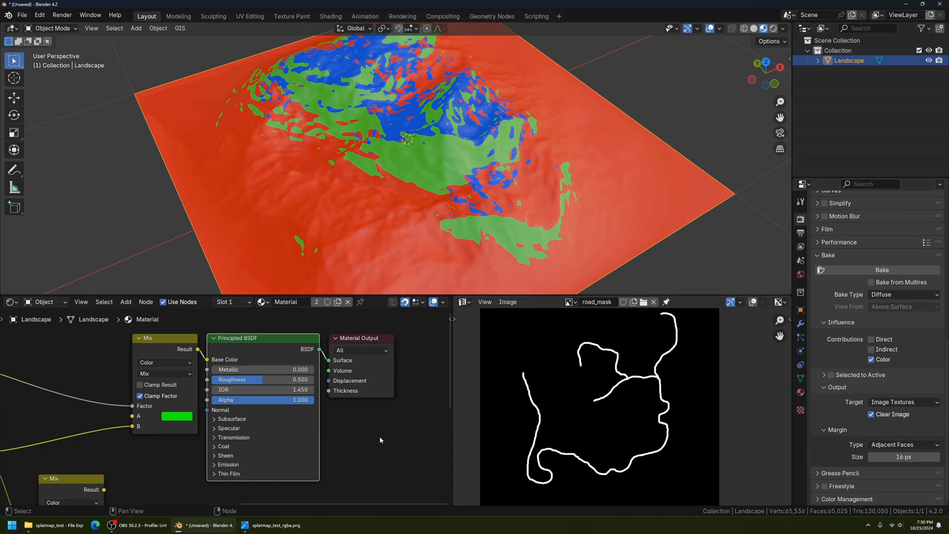
{"action": "scroll", "coordinate": [435, 395], "scroll_direction": "down", "scroll_amount": 4}
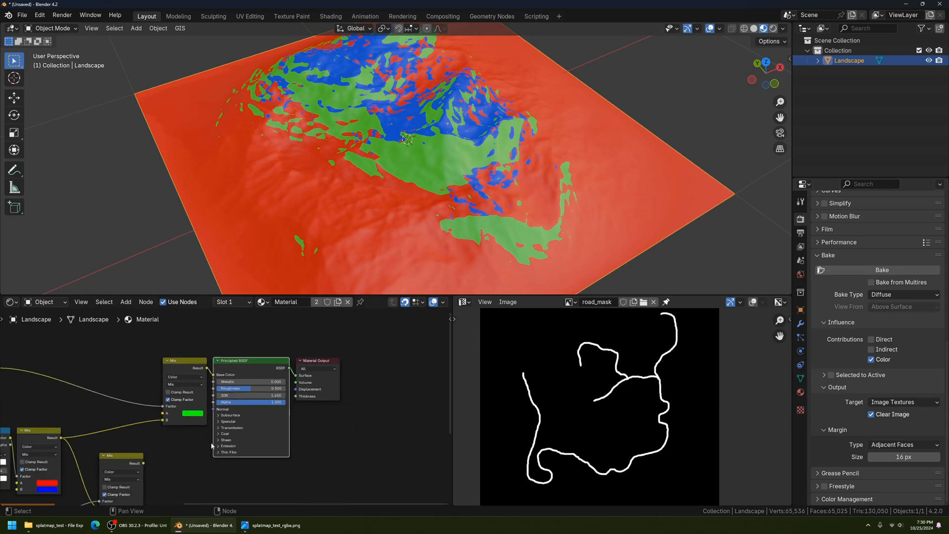
{"action": "scroll", "coordinate": [252, 374], "scroll_direction": "up", "scroll_amount": 3}
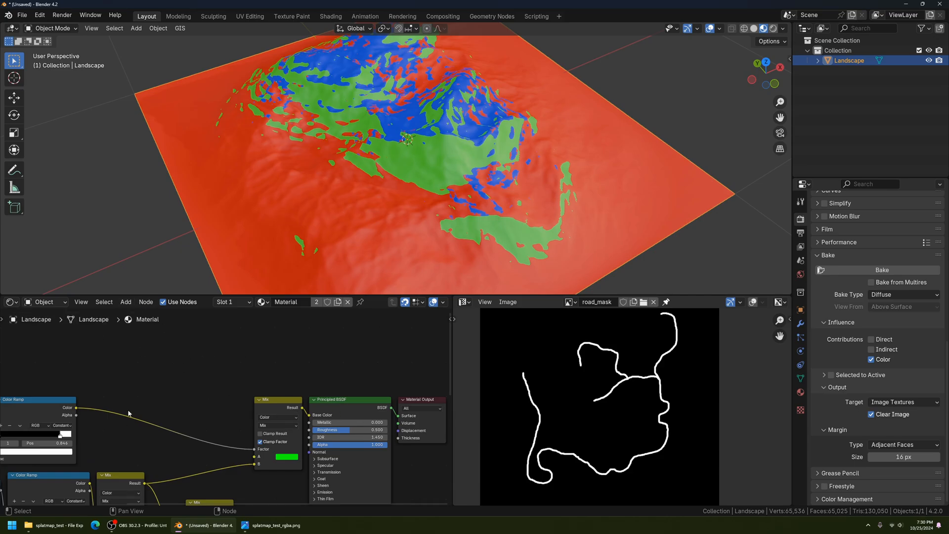
{"action": "scroll", "coordinate": [236, 432], "scroll_direction": "up", "scroll_amount": 1}
{"action": "left_click", "coordinate": [125, 302]}
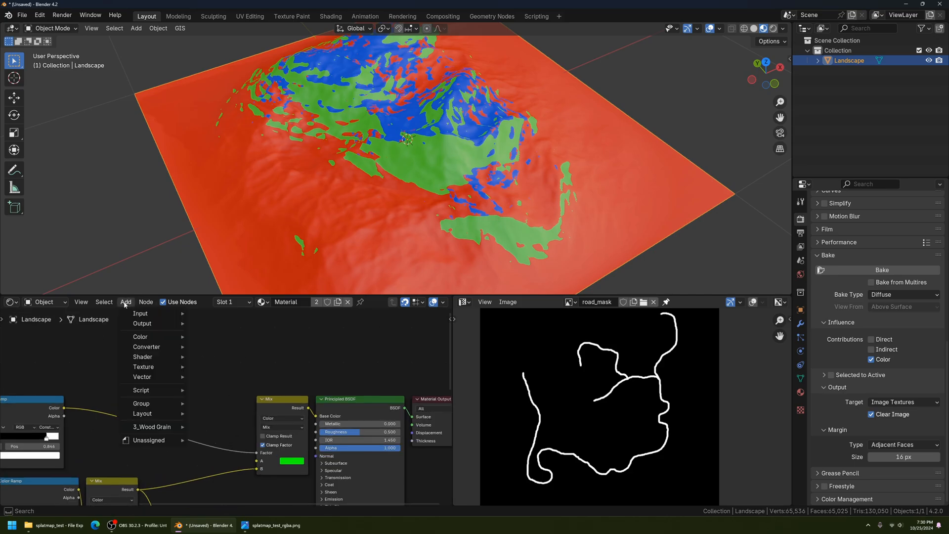
{"action": "mouse_move", "coordinate": [153, 366]}
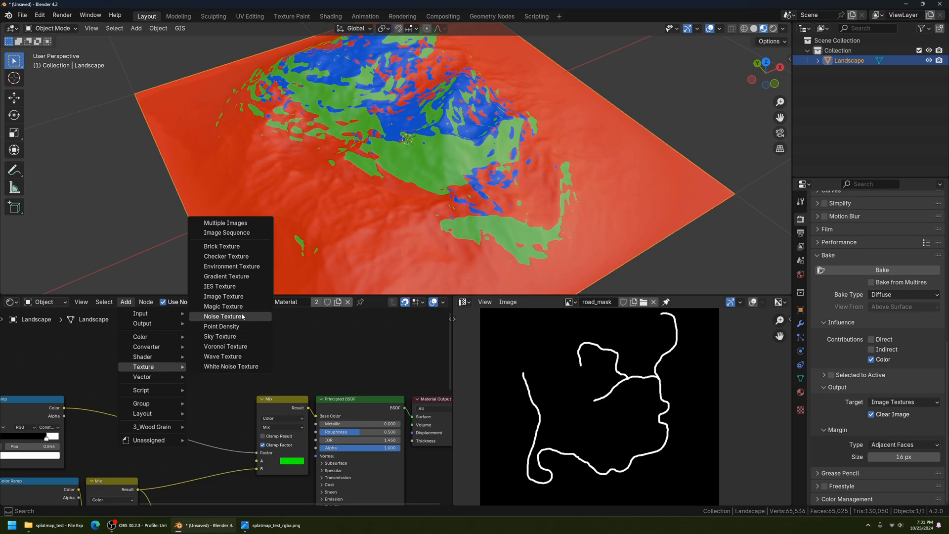
{"action": "left_click", "coordinate": [246, 296]}
{"action": "left_click", "coordinate": [203, 314]}
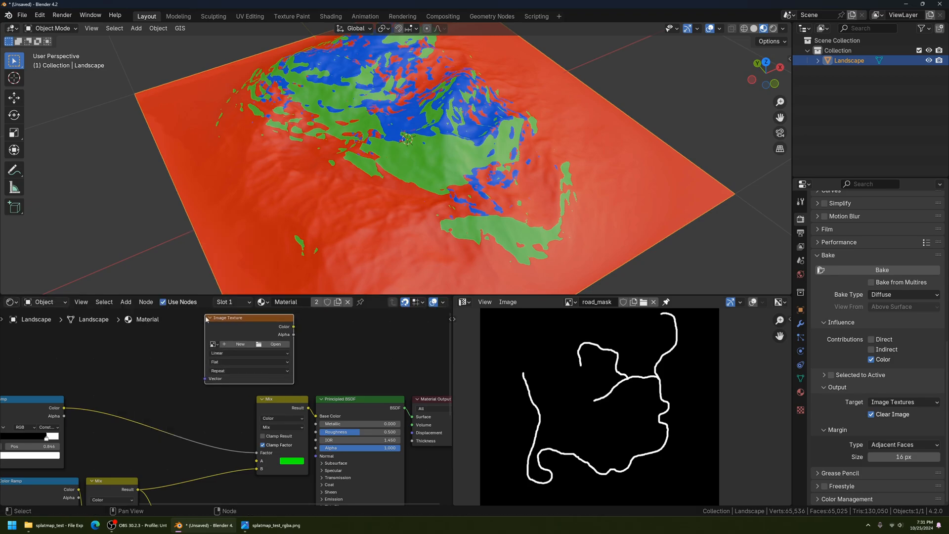
Create a new image named splatmap_rgb in the new Image Texture node.
{"action": "scroll", "coordinate": [177, 377], "scroll_direction": "up", "scroll_amount": 1}
{"action": "scroll", "coordinate": [177, 377], "scroll_direction": "up", "scroll_amount": 1}
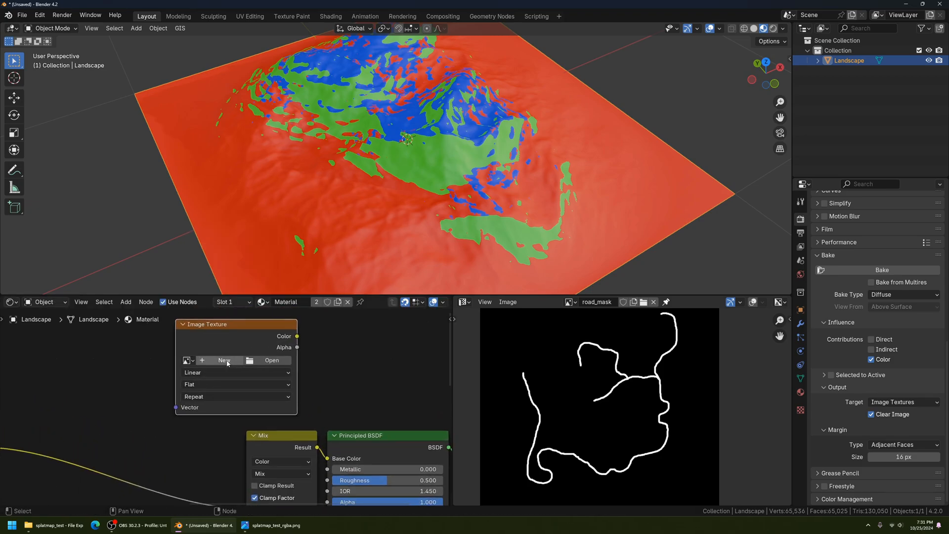
{"action": "left_click", "coordinate": [224, 360]}
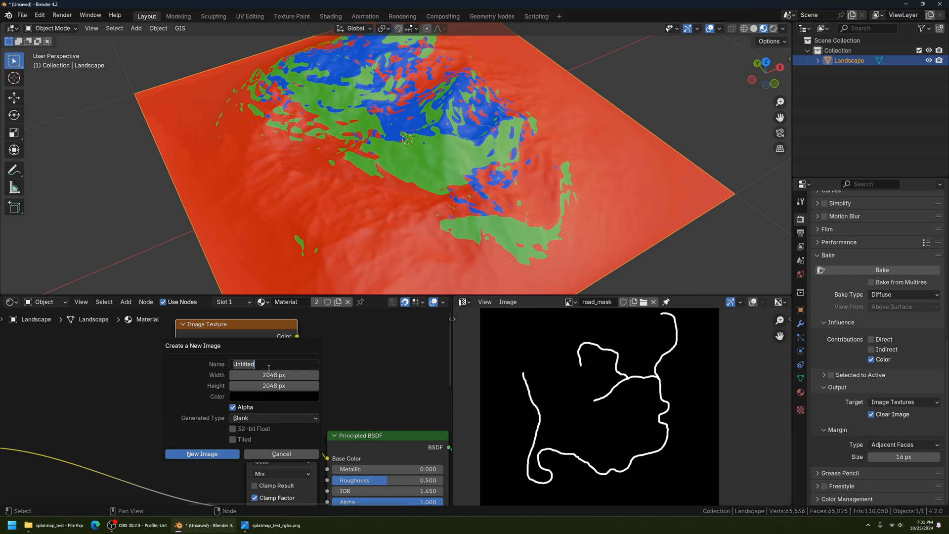
{"action": "type", "text": "splatmap_rgb"}
{"action": "key", "text": "Return"}
{"action": "left_click", "coordinate": [203, 453]}
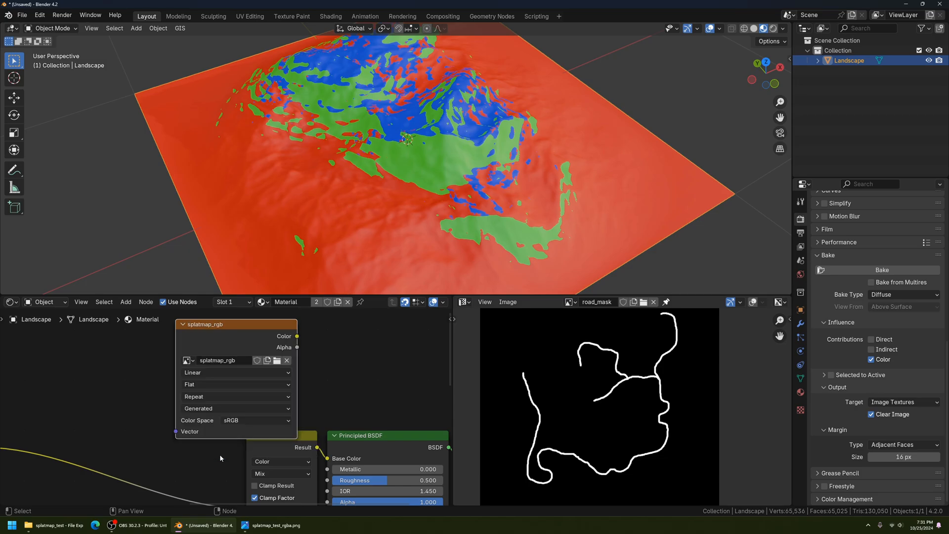
Place the unconnected splatmap_rgb node above the Principled BSDF and select it as the bake target.
{"action": "left_click_drag", "start_coordinate": [247, 332], "coordinate": [316, 334]}
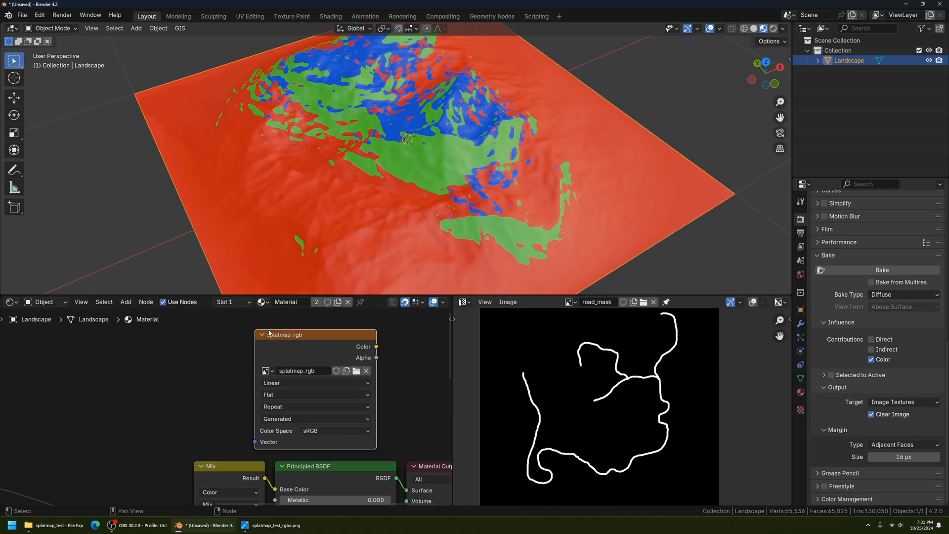
{"action": "left_click", "coordinate": [283, 340]}
{"action": "left_click", "coordinate": [202, 352]}
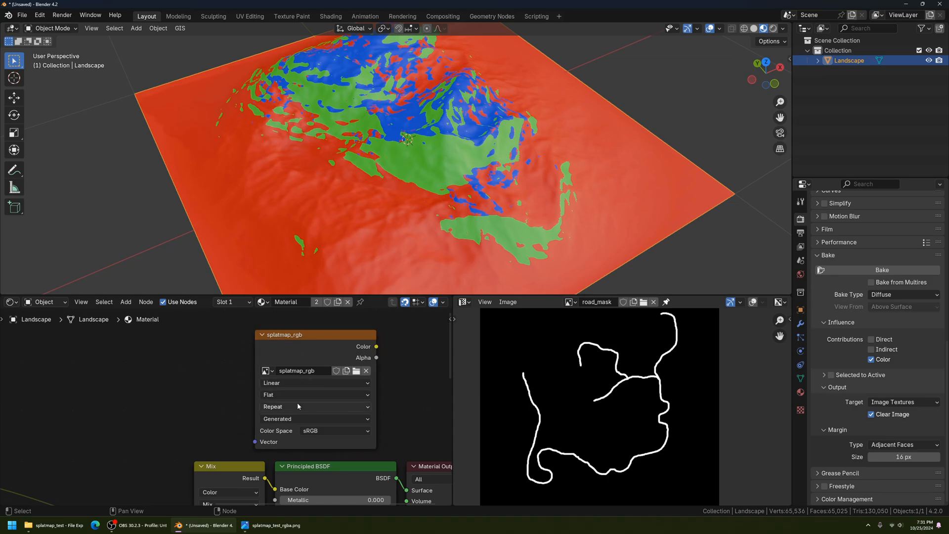
{"action": "left_click", "coordinate": [316, 339]}
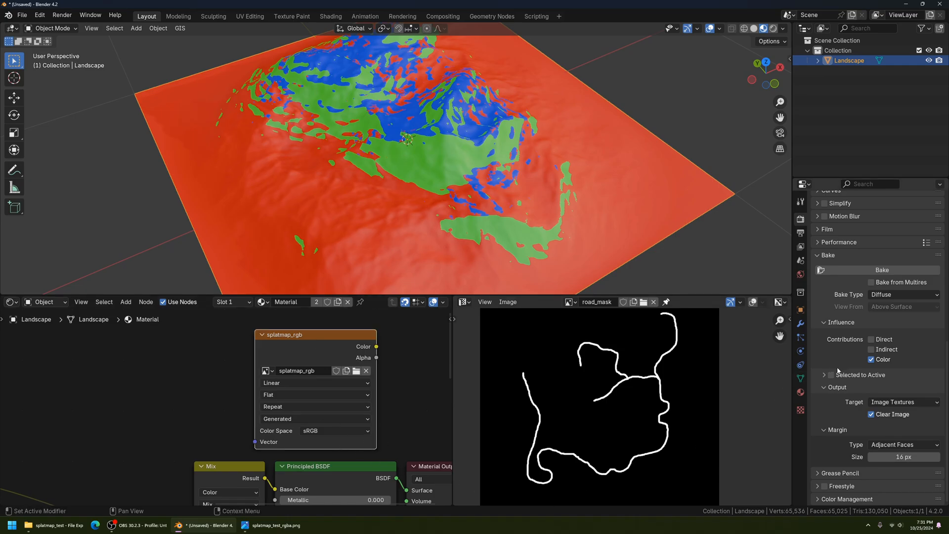
Select the road_mask texture node in the material and examine its image in the image editor.
{"action": "scroll", "coordinate": [329, 425], "scroll_direction": "down", "scroll_amount": 2}
{"action": "middle_click_drag", "start_coordinate": [328, 425], "coordinate": [320, 400]}
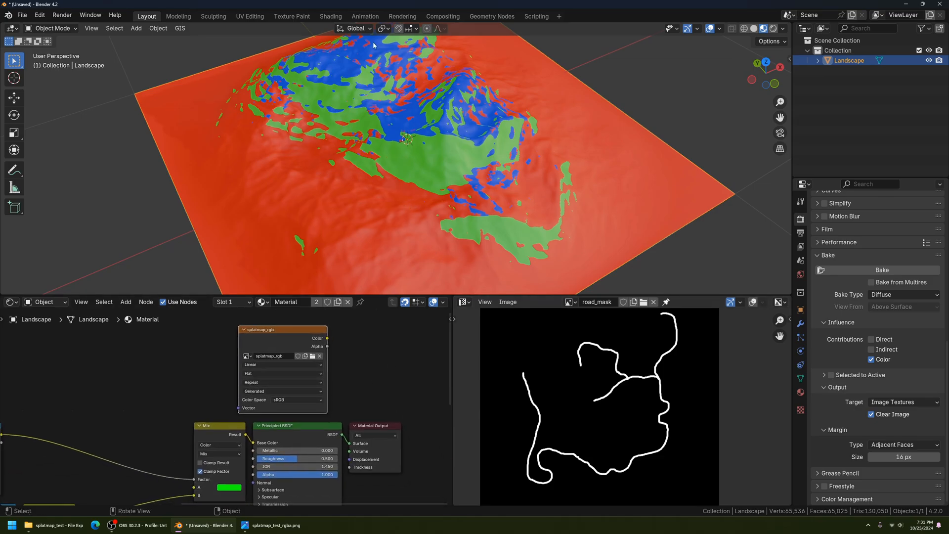
{"action": "scroll", "coordinate": [384, 408], "scroll_direction": "down", "scroll_amount": 3}
{"action": "middle_click_drag", "start_coordinate": [222, 477], "coordinate": [263, 343]}
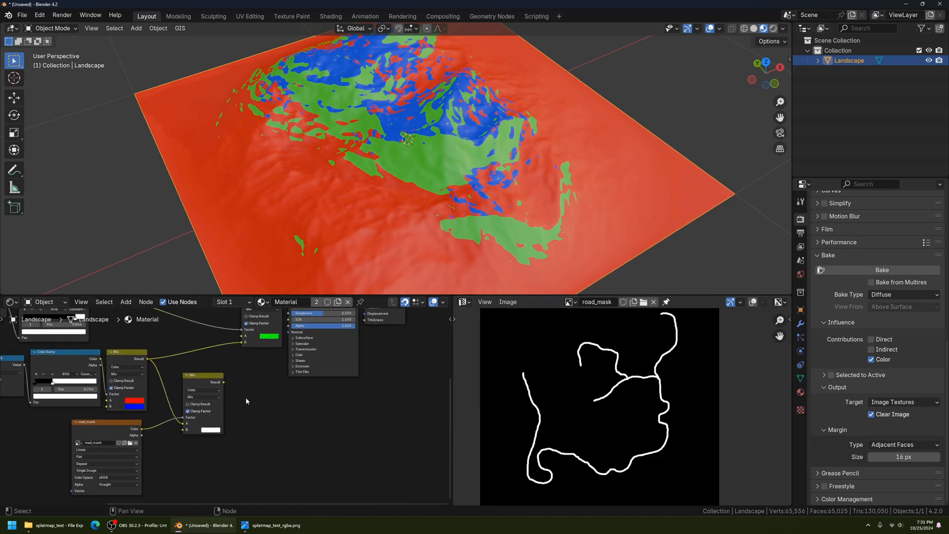
{"action": "middle_click_drag", "start_coordinate": [246, 399], "coordinate": [343, 379]}
{"action": "left_click", "coordinate": [200, 408]}
{"action": "scroll", "coordinate": [202, 414], "scroll_direction": "up", "scroll_amount": 2}
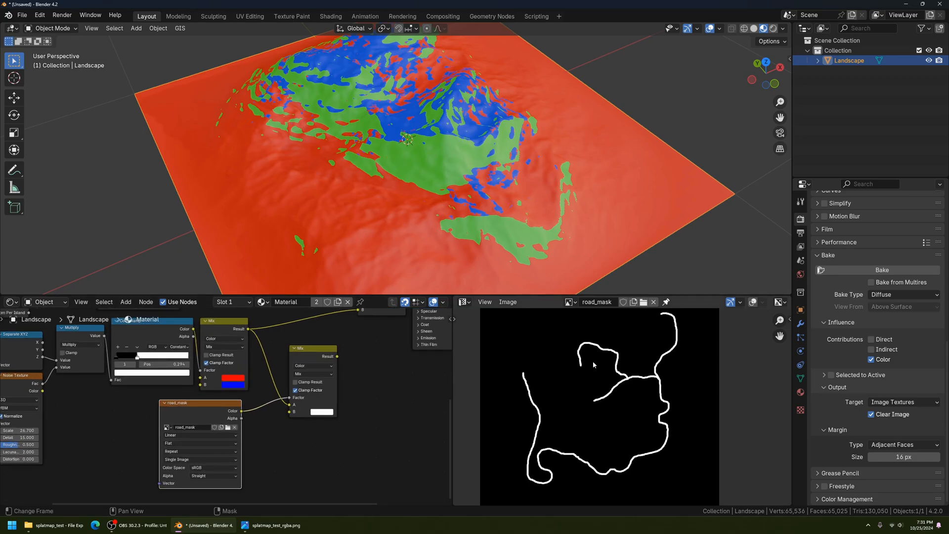
{"action": "scroll", "coordinate": [488, 455], "scroll_direction": "up", "scroll_amount": 1}
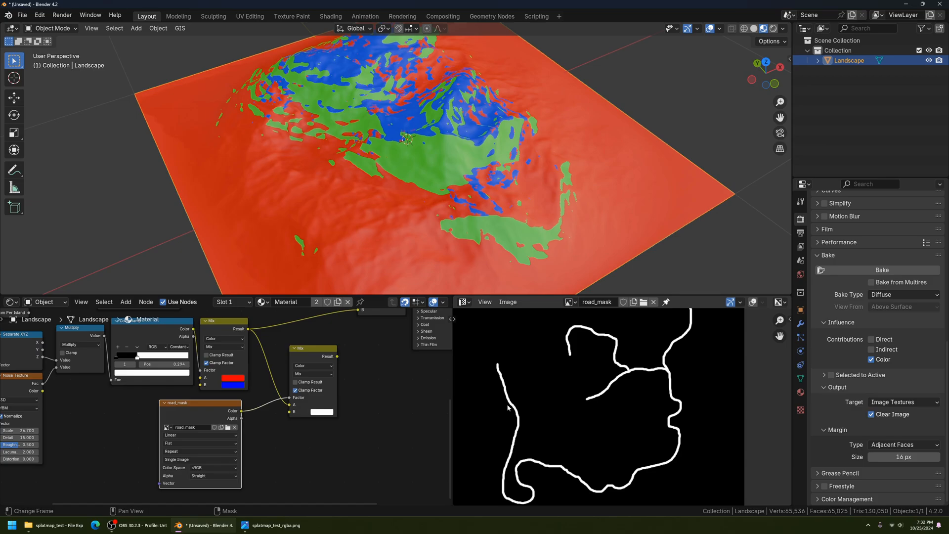
{"action": "scroll", "coordinate": [523, 407], "scroll_direction": "down", "scroll_amount": 2}
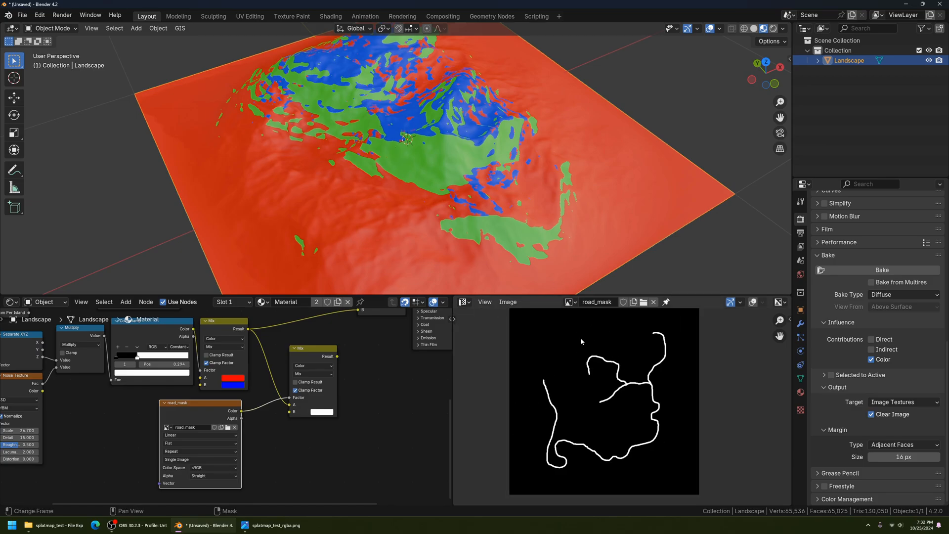
Reselect the splatmap_rgb node as the active bake target and align it above the Principled BSDF.
{"action": "middle_click_drag", "start_coordinate": [327, 346], "coordinate": [225, 415]}
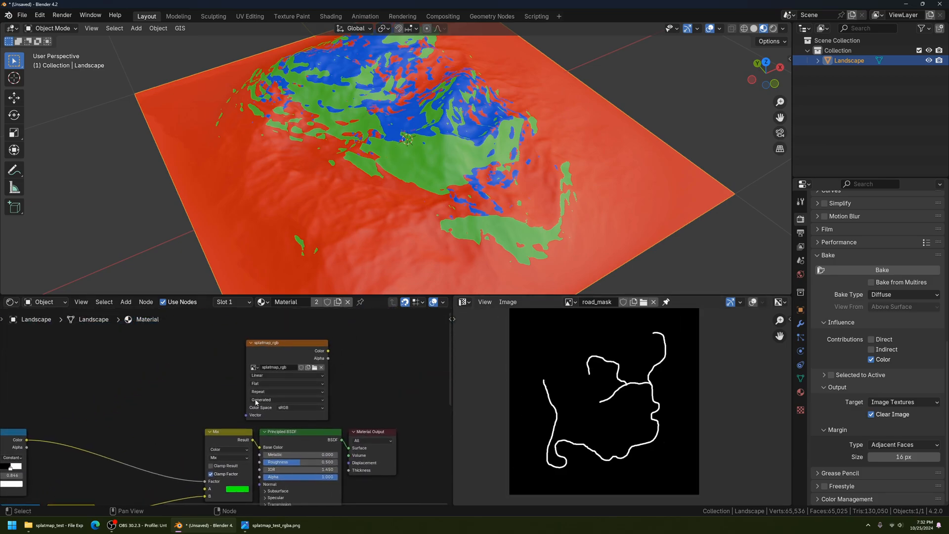
{"action": "scroll", "coordinate": [238, 411], "scroll_direction": "up", "scroll_amount": 4}
{"action": "left_click", "coordinate": [283, 328]}
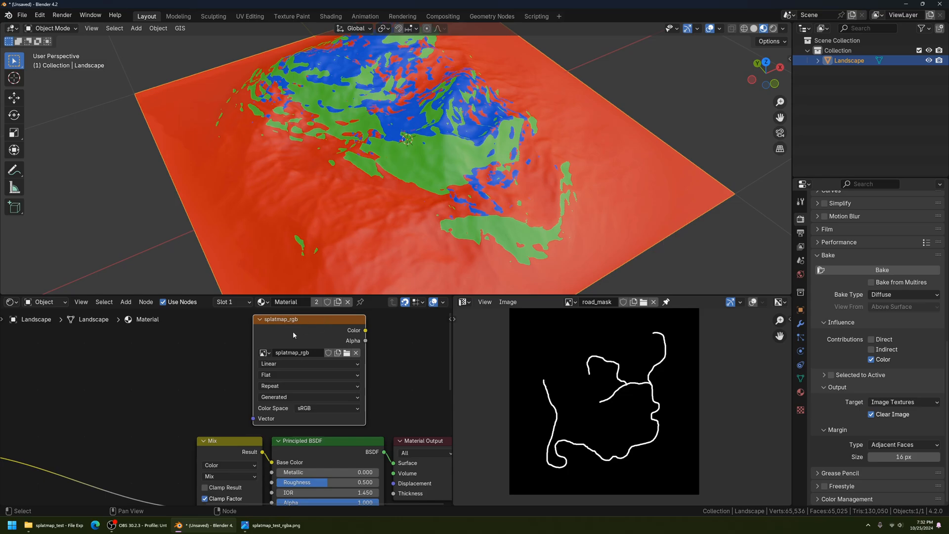
{"action": "left_click_drag", "start_coordinate": [313, 324], "coordinate": [332, 323]}
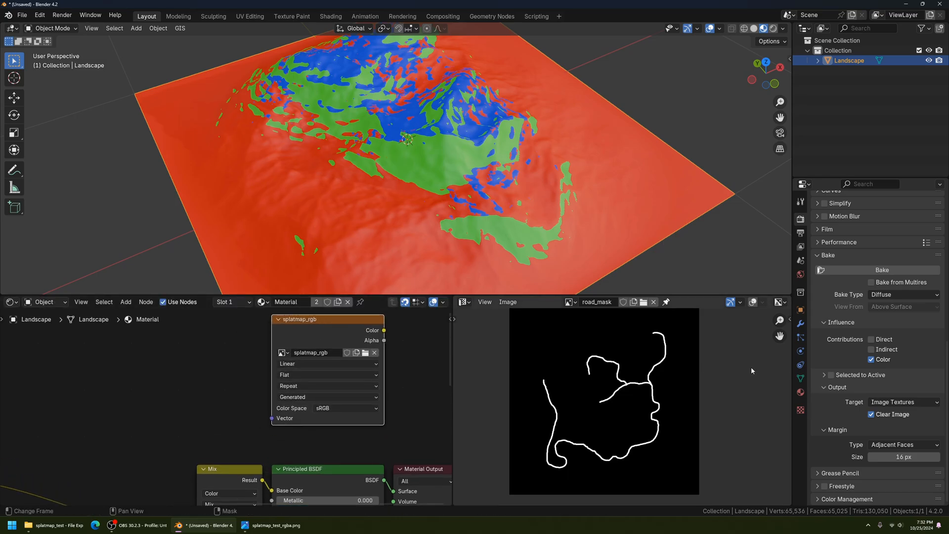
Display the splatmap_rgb image in the image editor and bake the landscape's diffuse color into it.
{"action": "left_click", "coordinate": [570, 301]}
{"action": "left_click", "coordinate": [573, 302]}
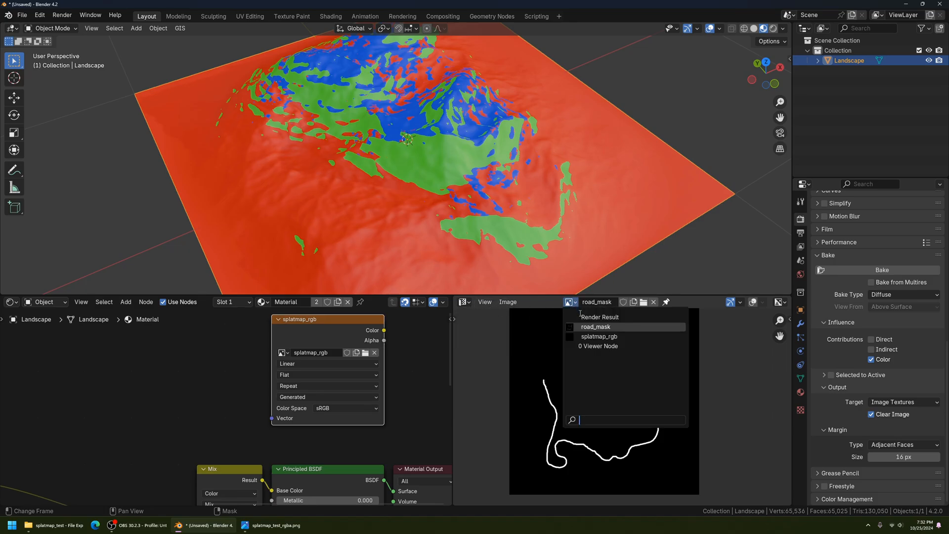
{"action": "left_click", "coordinate": [595, 337]}
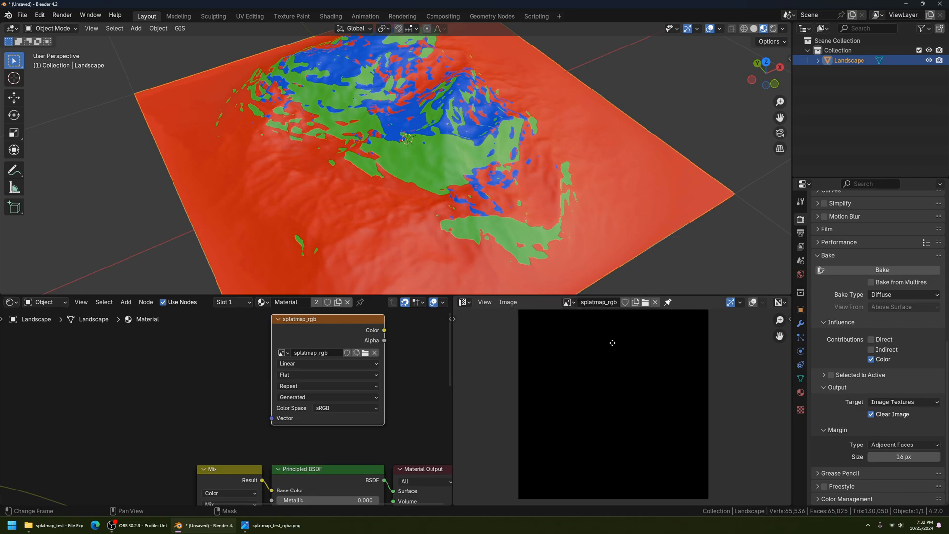
{"action": "middle_click_drag", "start_coordinate": [615, 345], "coordinate": [612, 344]}
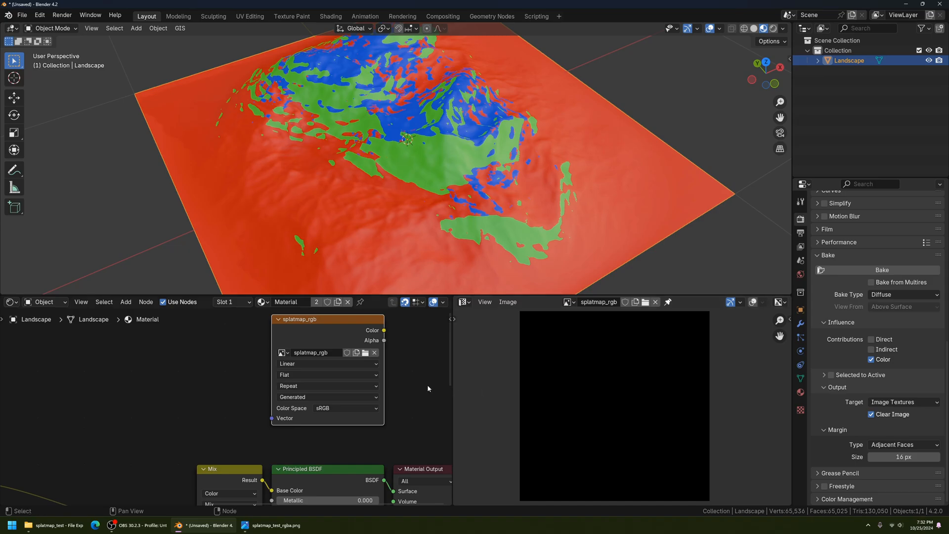
{"action": "left_click_drag", "start_coordinate": [348, 318], "coordinate": [348, 347]}
{"action": "left_click", "coordinate": [859, 275]}
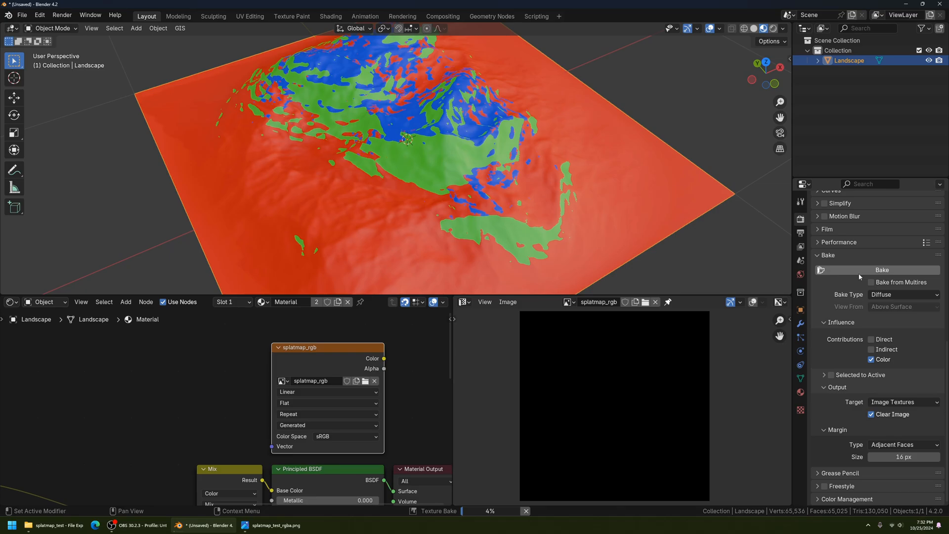
Inspect the baked splatmap_rgb image up close and as a whole, checking its red, green and blue regions.
{"action": "scroll", "coordinate": [690, 434], "scroll_direction": "up", "scroll_amount": 5}
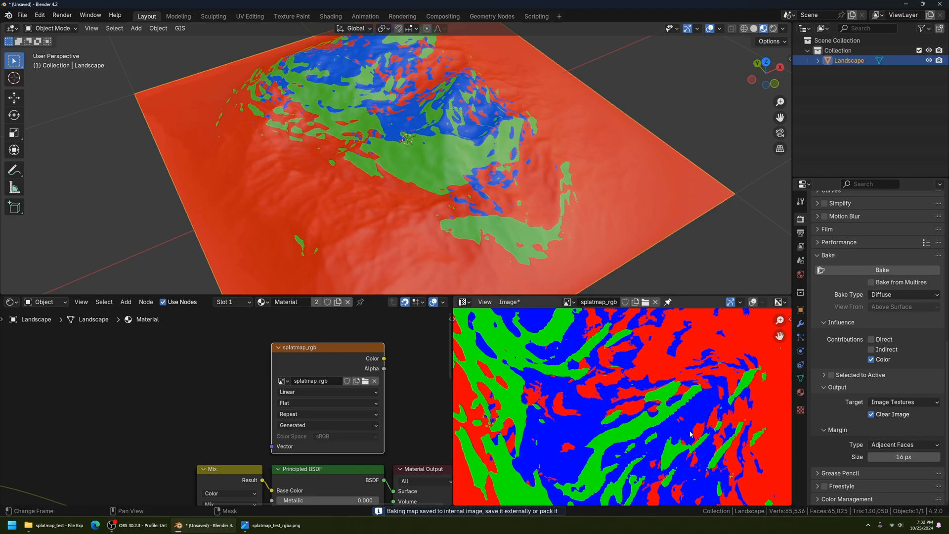
{"action": "scroll", "coordinate": [690, 434], "scroll_direction": "down", "scroll_amount": 7}
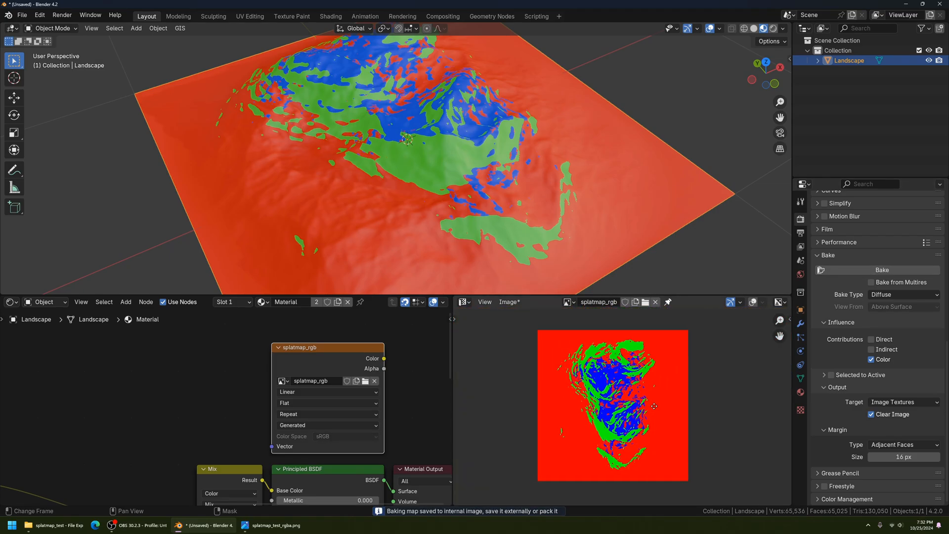
{"action": "scroll", "coordinate": [642, 458], "scroll_direction": "up", "scroll_amount": 6}
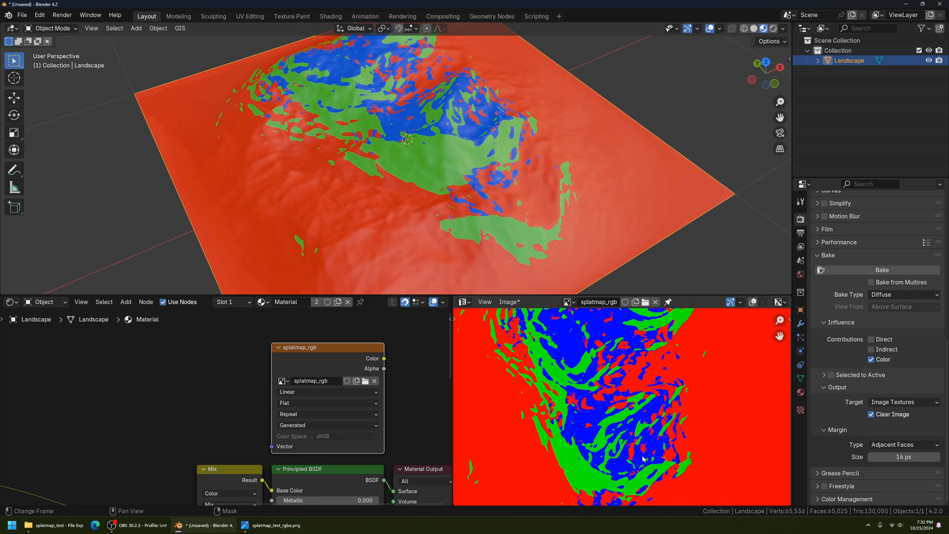
{"action": "scroll", "coordinate": [662, 425], "scroll_direction": "up", "scroll_amount": 3}
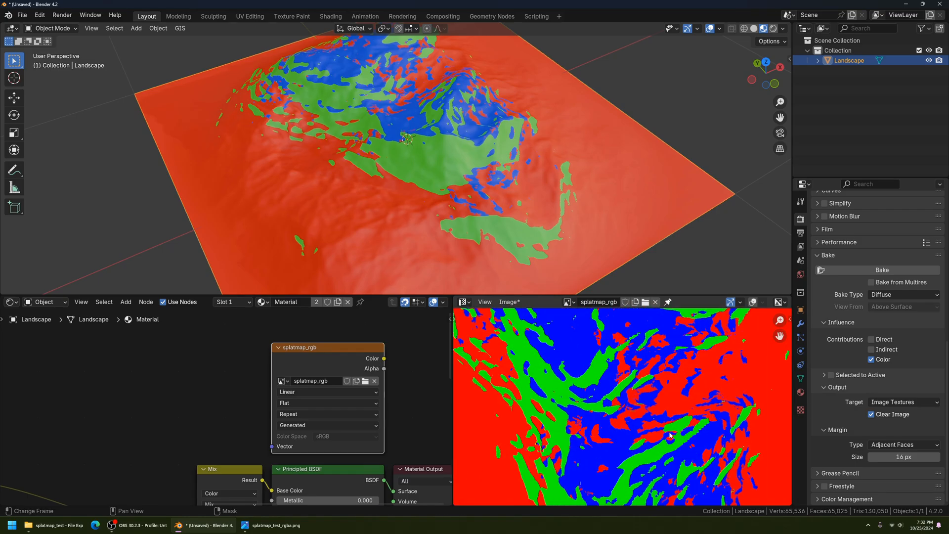
{"action": "scroll", "coordinate": [669, 435], "scroll_direction": "up", "scroll_amount": 4}
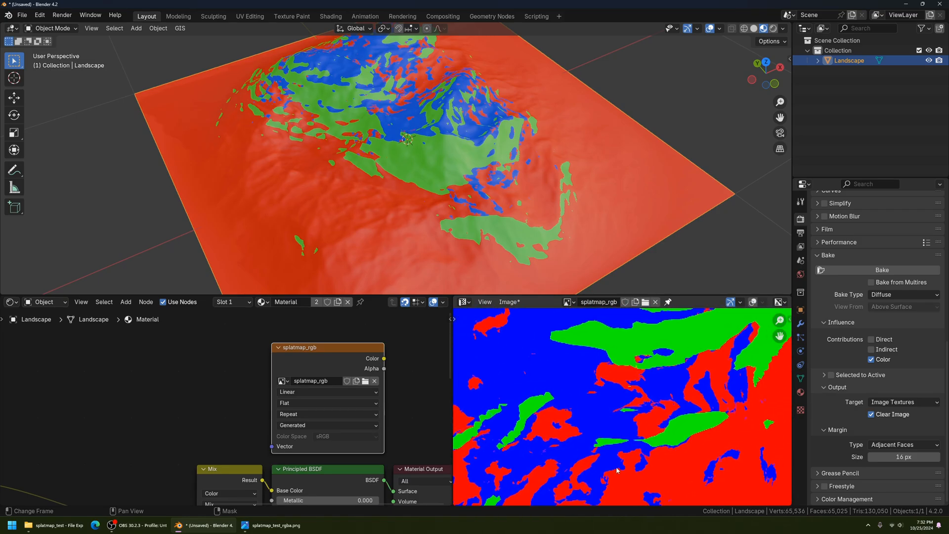
{"action": "scroll", "coordinate": [659, 425], "scroll_direction": "down", "scroll_amount": 10}
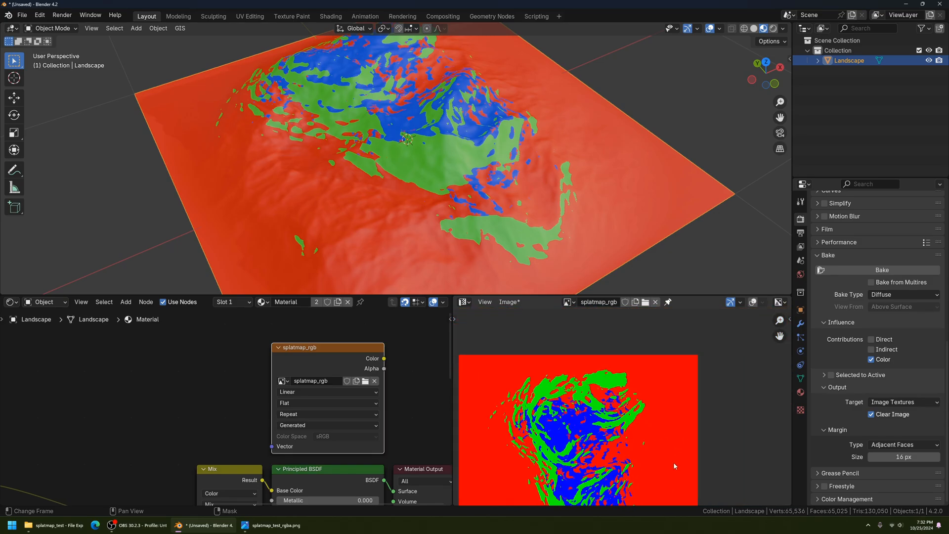
{"action": "middle_click_drag", "start_coordinate": [674, 463], "coordinate": [710, 398]}
{"action": "scroll", "coordinate": [709, 401], "scroll_direction": "down", "scroll_amount": 2}
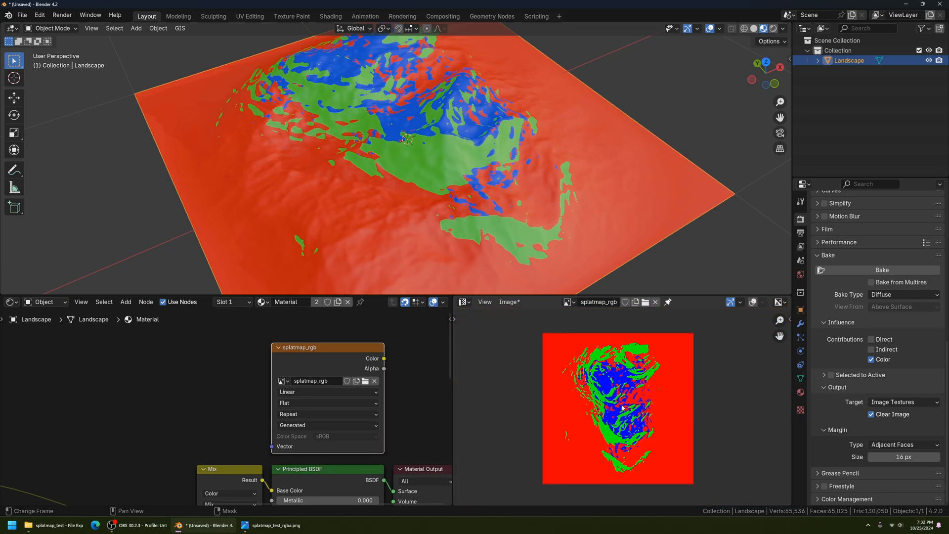
Save the splatmap_rgb image as splatmap_rgb.png in the splatmap tutorial folder, using RGB color and 100% compression.
{"action": "left_click", "coordinate": [509, 301]}
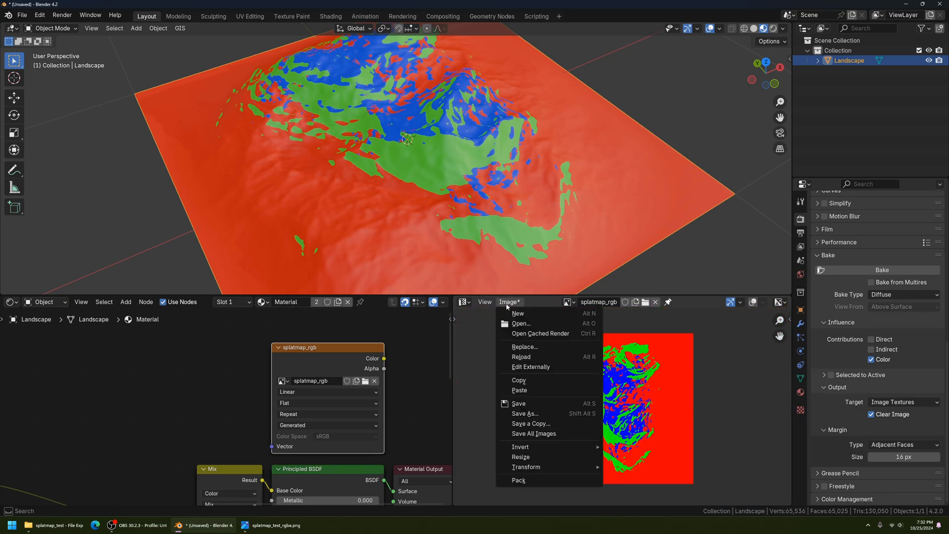
{"action": "left_click", "coordinate": [551, 416]}
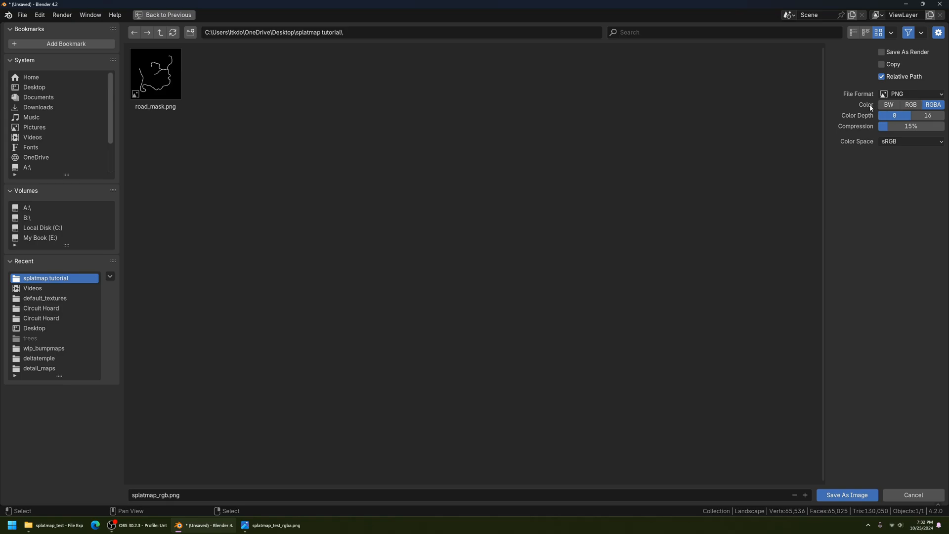
{"action": "left_click", "coordinate": [911, 105]}
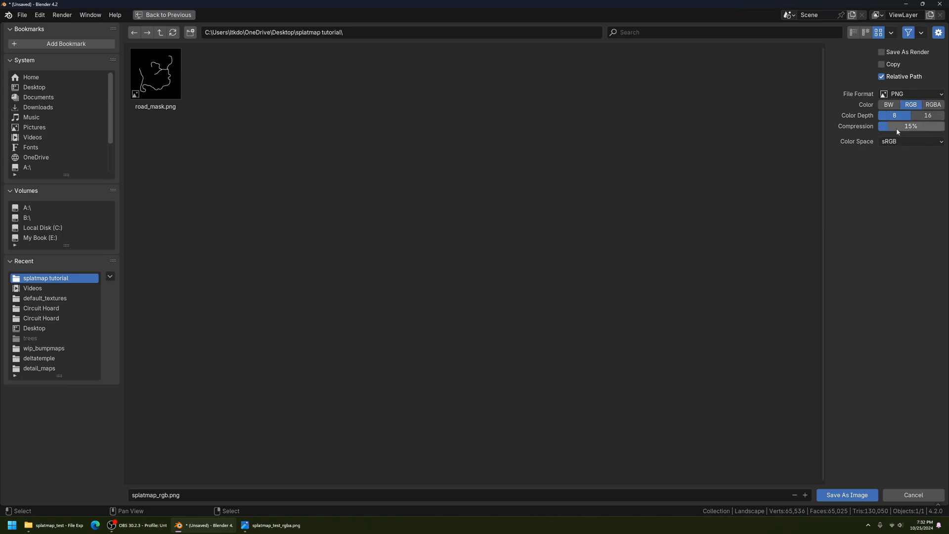
{"action": "left_click_drag", "start_coordinate": [887, 130], "coordinate": [944, 128]}
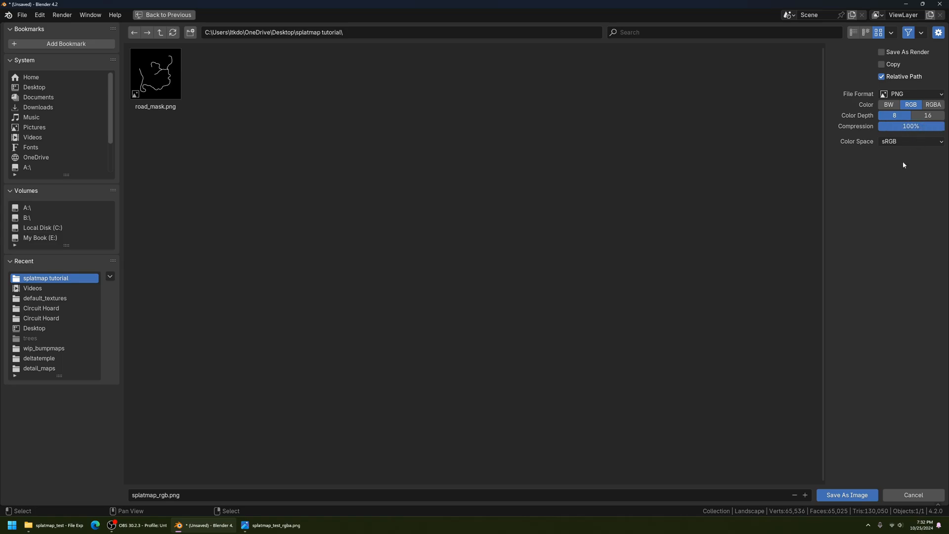
{"action": "left_click", "coordinate": [847, 495]}
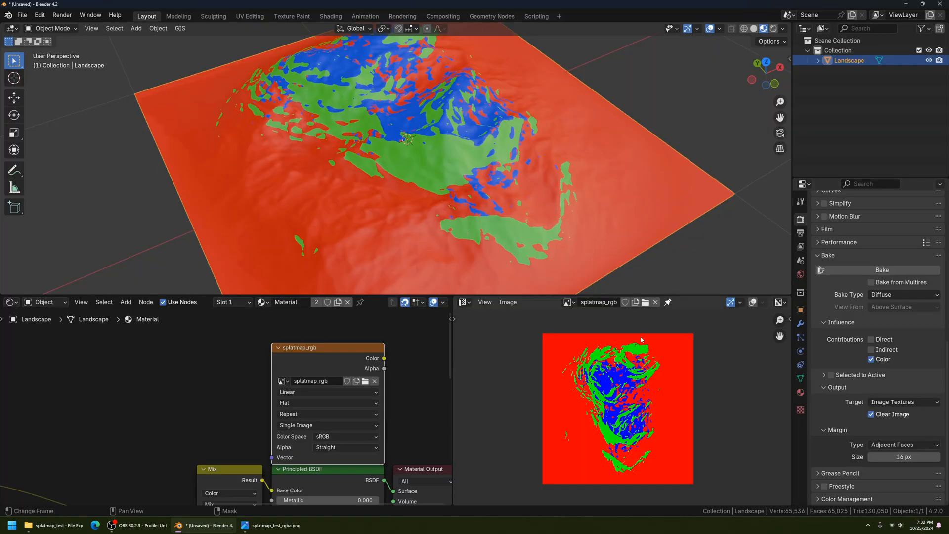
Save the project as splatmap_tutorial.blend in the splatmap tutorial folder on the Desktop.
{"action": "left_click", "coordinate": [28, 17]}
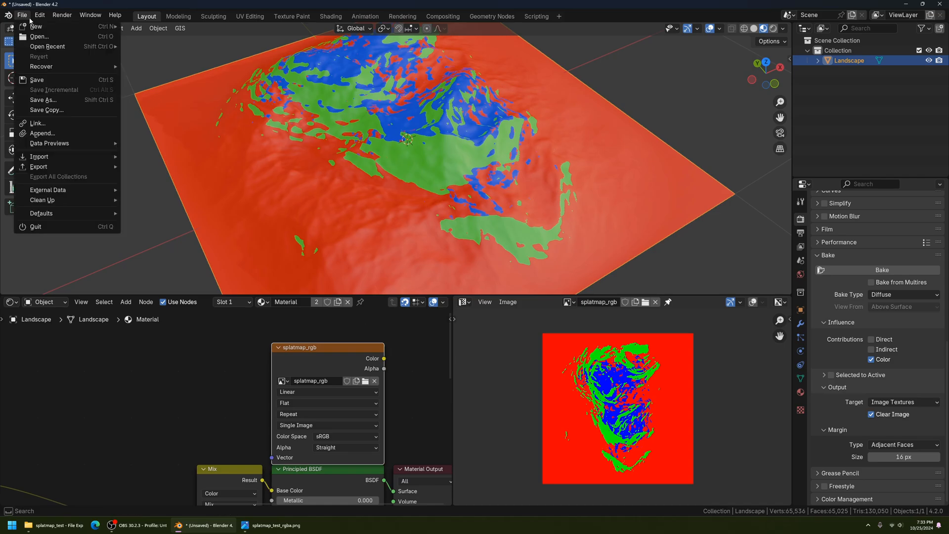
{"action": "left_click", "coordinate": [61, 101]}
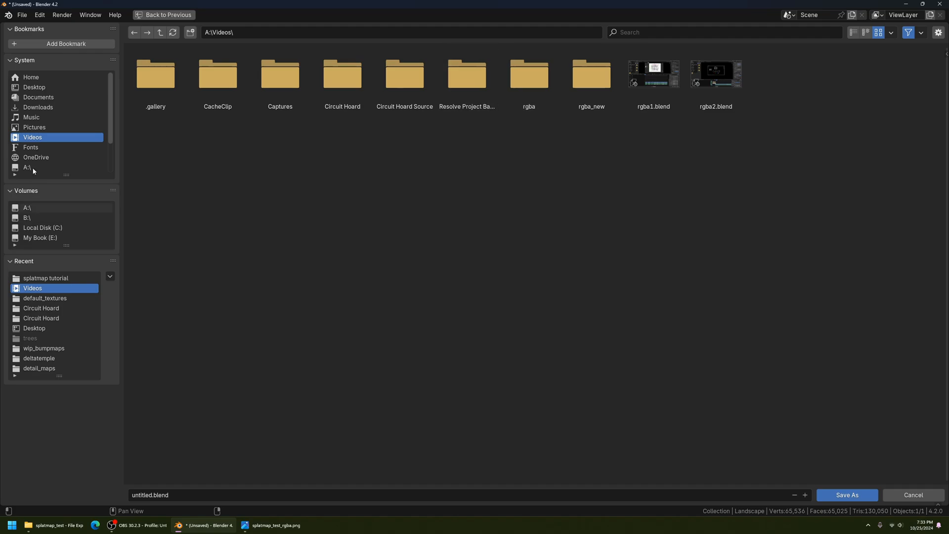
{"action": "left_click", "coordinate": [35, 87]}
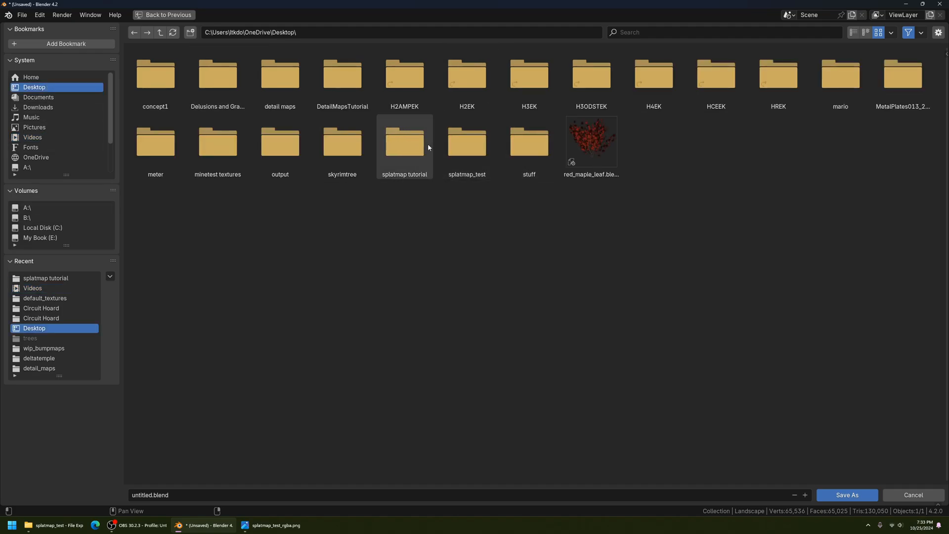
{"action": "double_click", "coordinate": [405, 141]}
{"action": "left_click", "coordinate": [130, 494]}
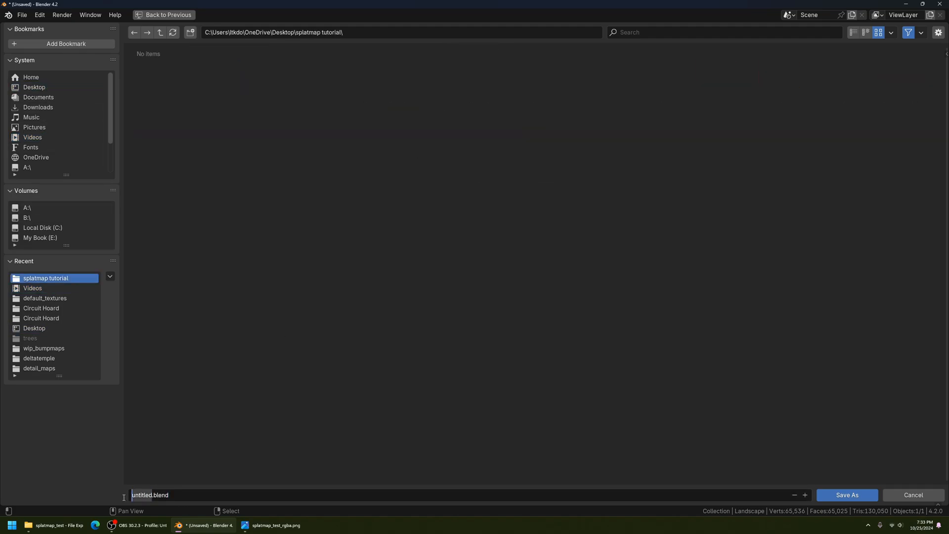
{"action": "type", "text": "splatmap"}
{"action": "type", "text": "_tutorial"}
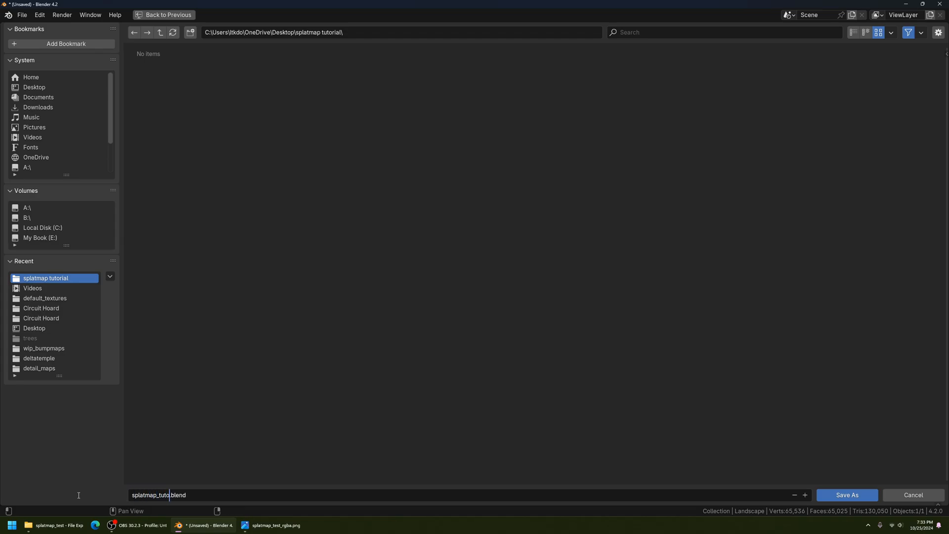
{"action": "key", "text": "Return"}
{"action": "left_click", "coordinate": [860, 496]}
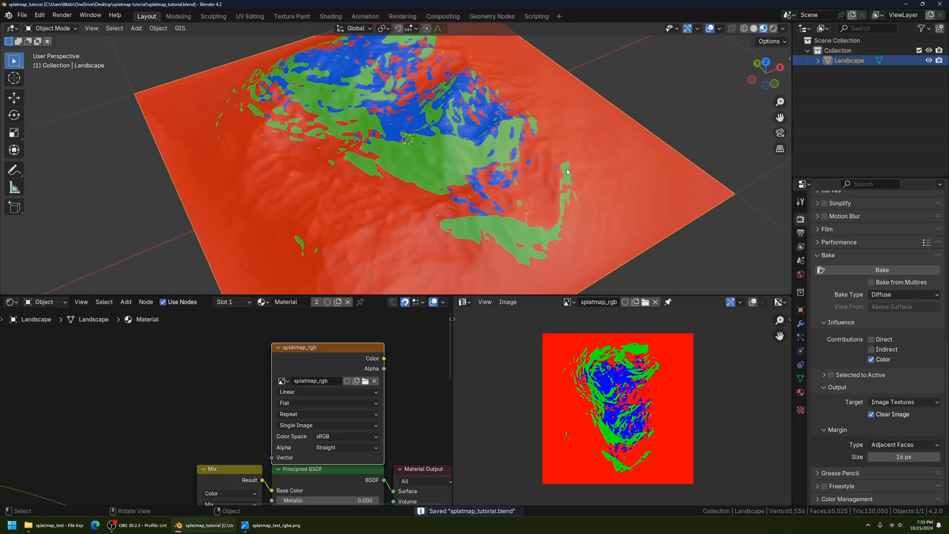
{"action": "middle_click_drag", "start_coordinate": [659, 221], "coordinate": [616, 229]}
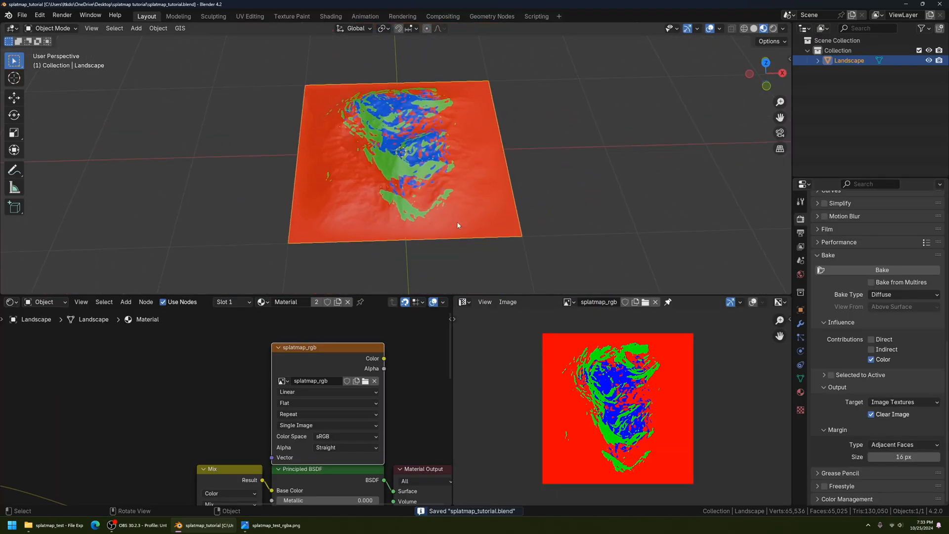
{"action": "scroll", "coordinate": [455, 224], "scroll_direction": "up", "scroll_amount": 4}
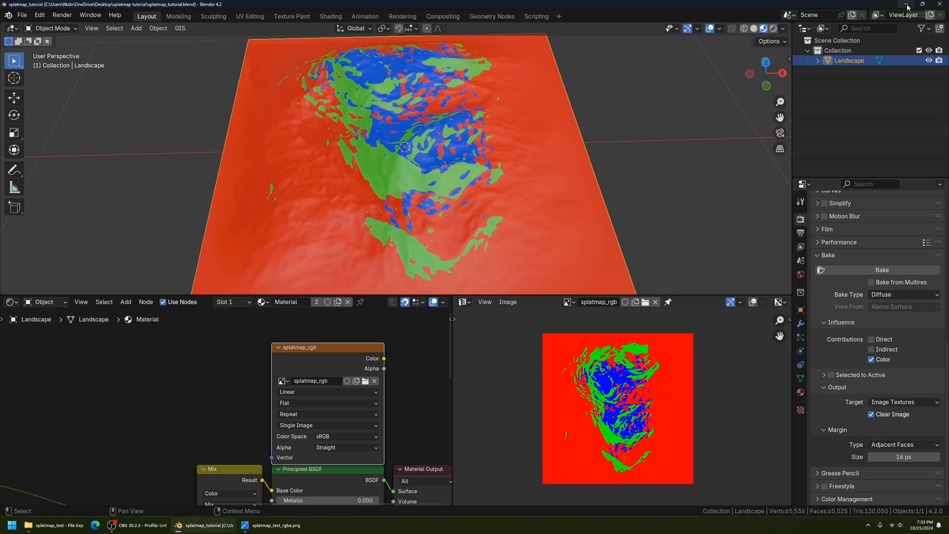
{"action": "middle_click_drag", "start_coordinate": [403, 214], "coordinate": [469, 109]}
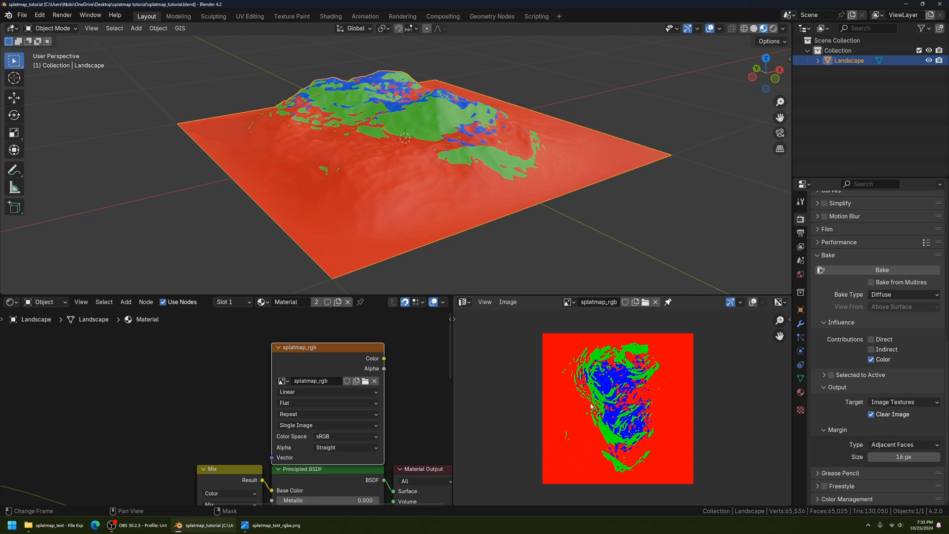
Minimize Blender, close the splatmap_test_rgba.png preview and the splatmap_test folder, and open the splatmap tutorial folder from the desktop.
{"action": "left_click", "coordinate": [904, 5]}
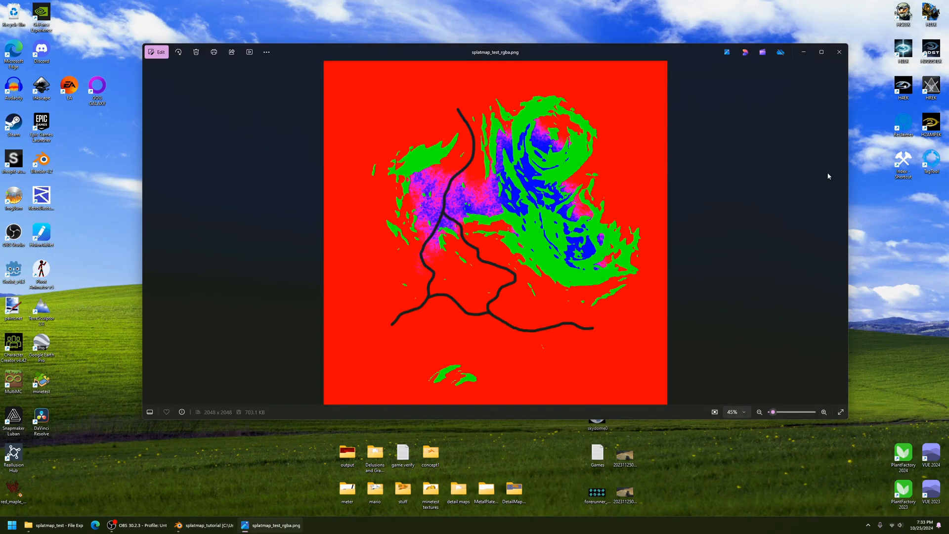
{"action": "left_click", "coordinate": [839, 51]}
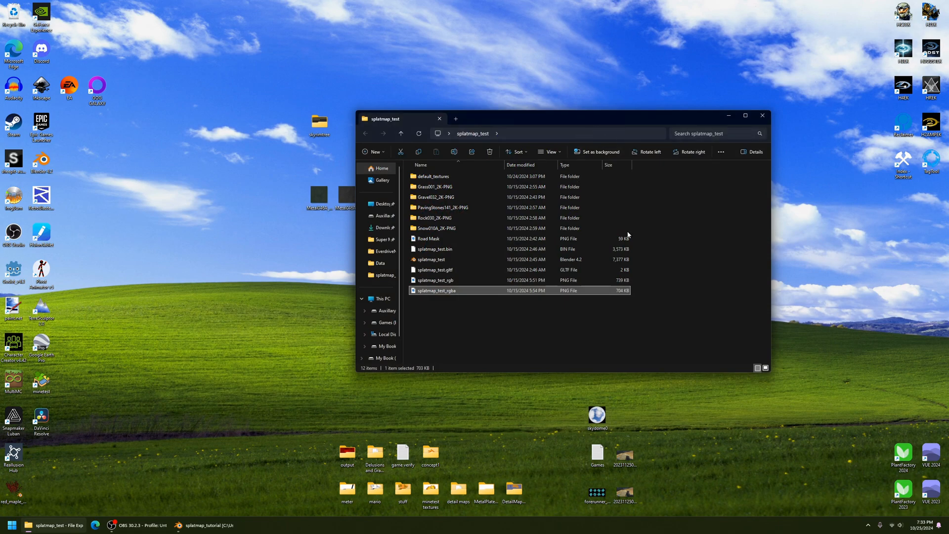
{"action": "left_click", "coordinate": [763, 117]}
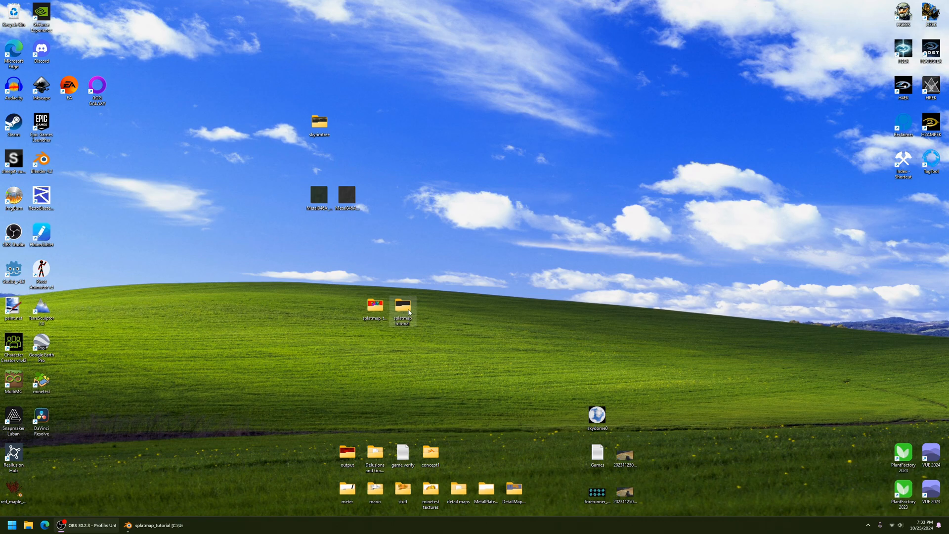
{"action": "double_click", "coordinate": [403, 307]}
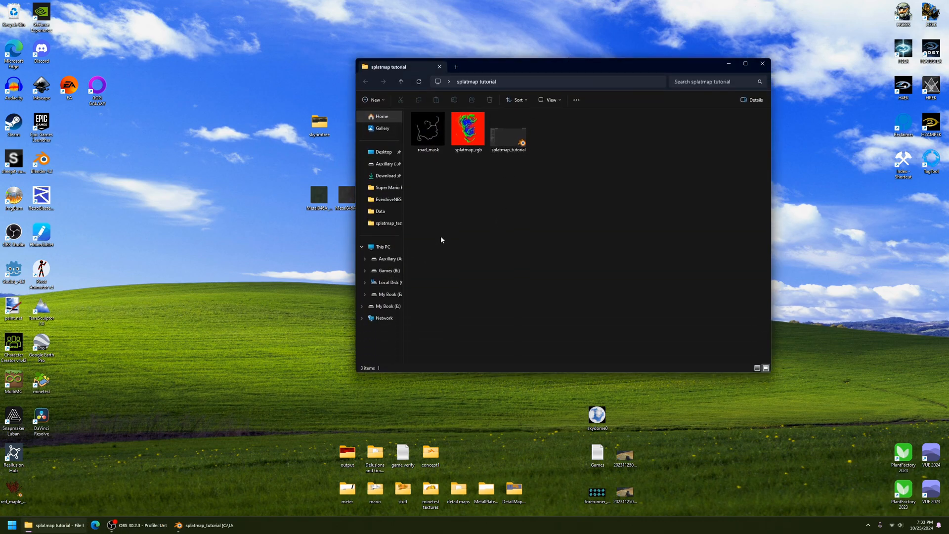
Check the exported road_mask and splatmap_rgb images in the splatmap tutorial folder.
{"action": "left_click", "coordinate": [428, 133]}
{"action": "left_click", "coordinate": [468, 133]}
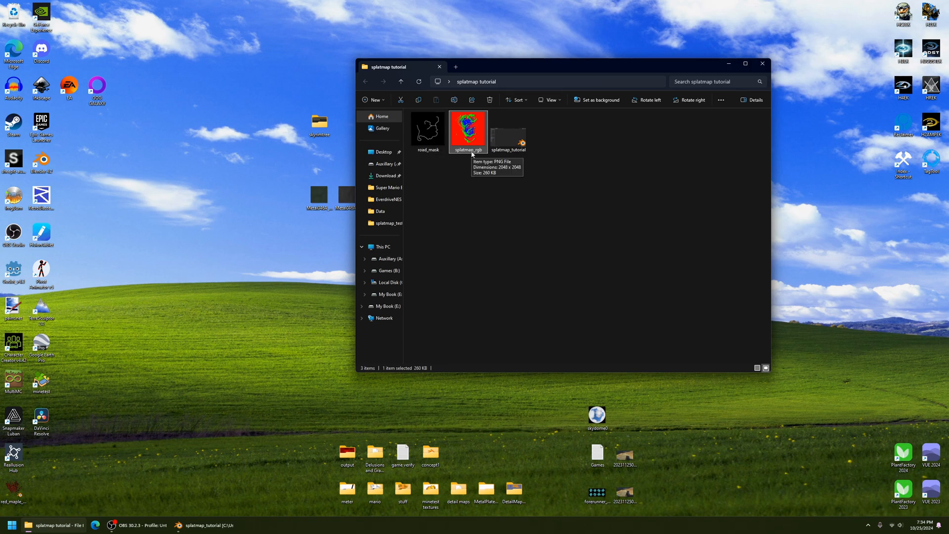
{"action": "left_click", "coordinate": [427, 137]}
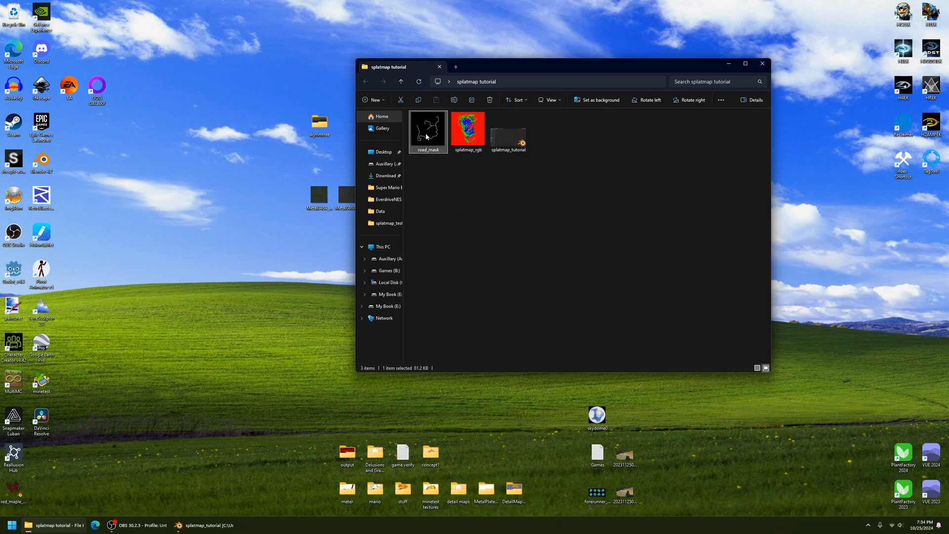
{"action": "left_click", "coordinate": [468, 129]}
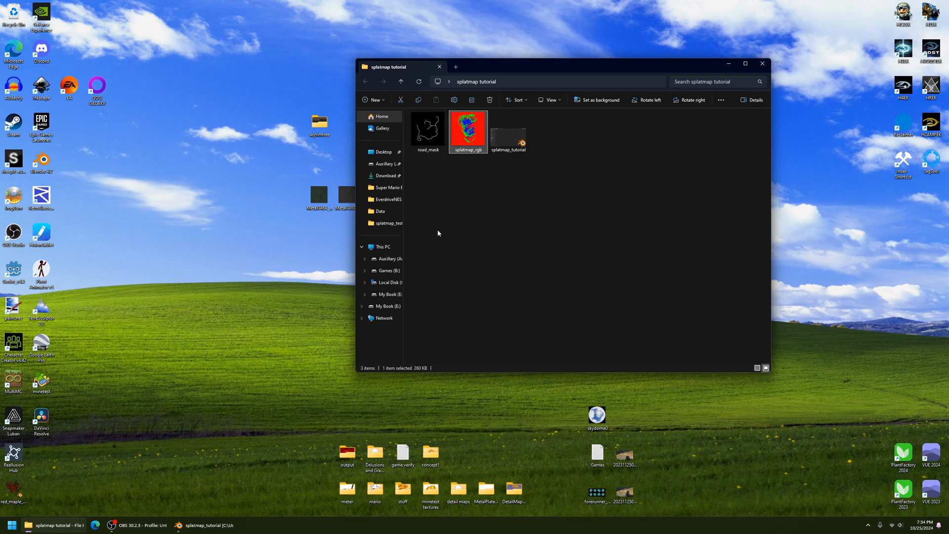
Launch a new Blender instance and enable node-based compositing in the Compositing workspace.
{"action": "left_click", "coordinate": [35, 166]}
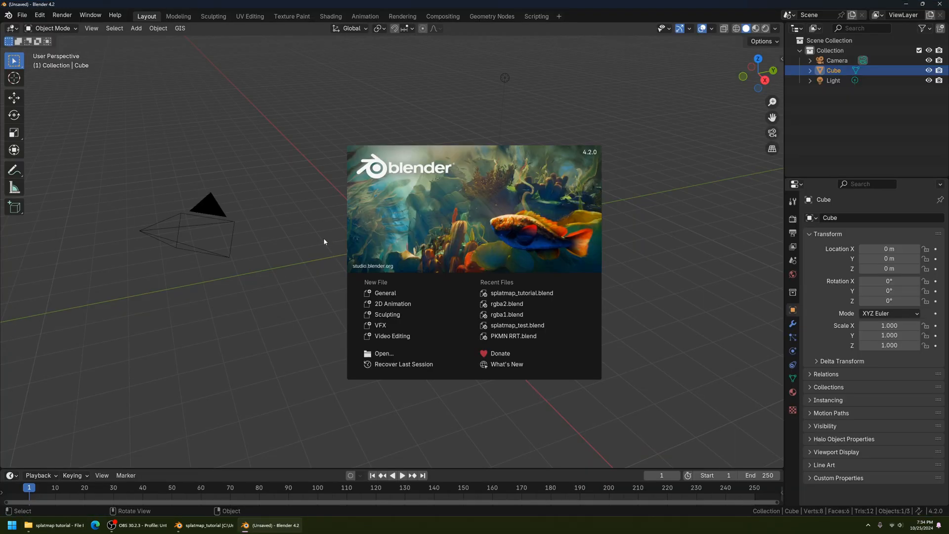
{"action": "left_click", "coordinate": [323, 241]}
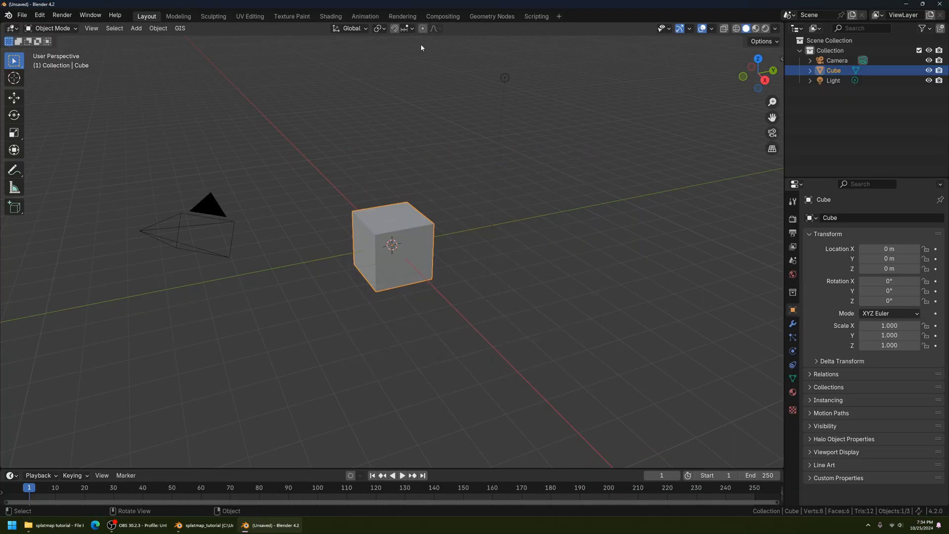
{"action": "left_click", "coordinate": [442, 17]}
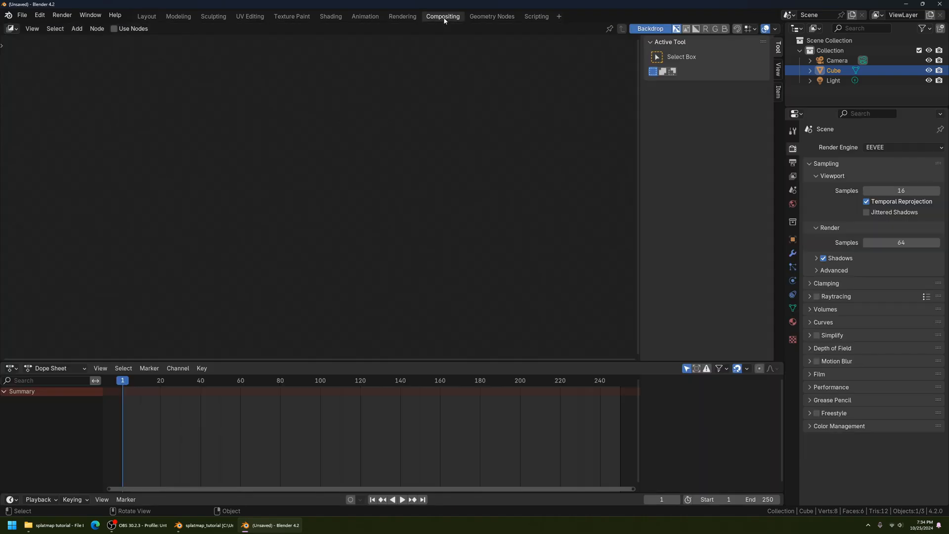
{"action": "left_click", "coordinate": [133, 30]}
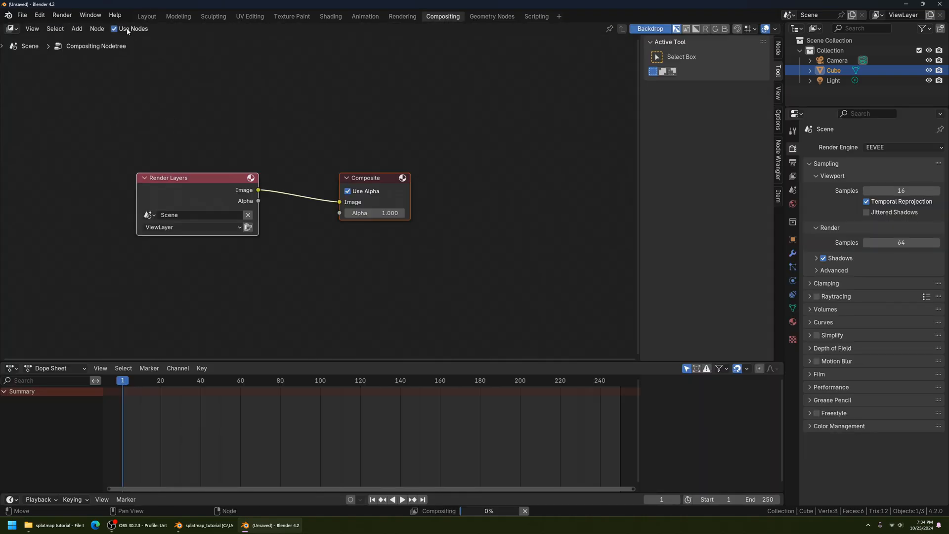
{"action": "key", "text": "Home"}
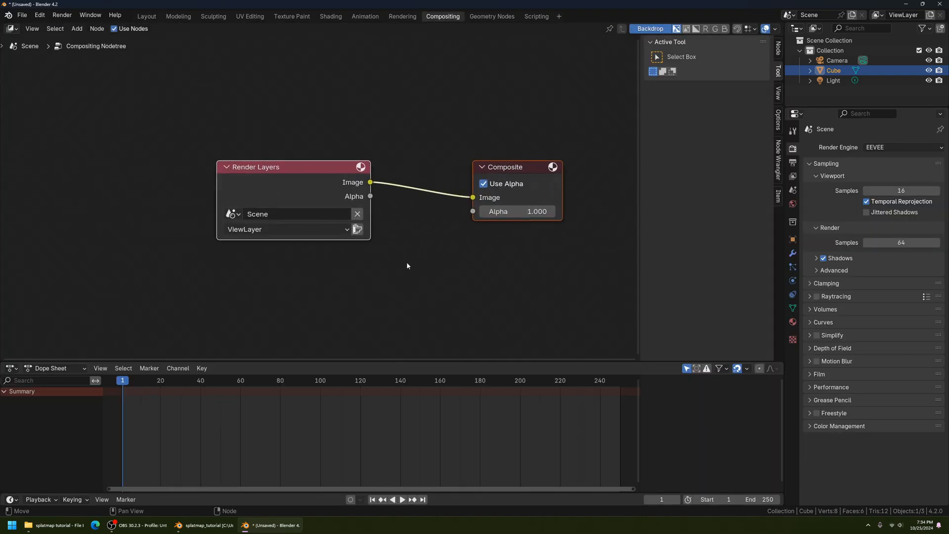
Delete the Render Layers node from the compositing node tree, keeping only the Composite node.
{"action": "mouse_move", "coordinate": [302, 170]}
{"action": "left_mouse_down"}
{"action": "mouse_move", "coordinate": [331, 164]}
{"action": "mouse_move", "coordinate": [292, 171]}
{"action": "left_mouse_up"}
{"action": "left_click", "coordinate": [292, 171]}
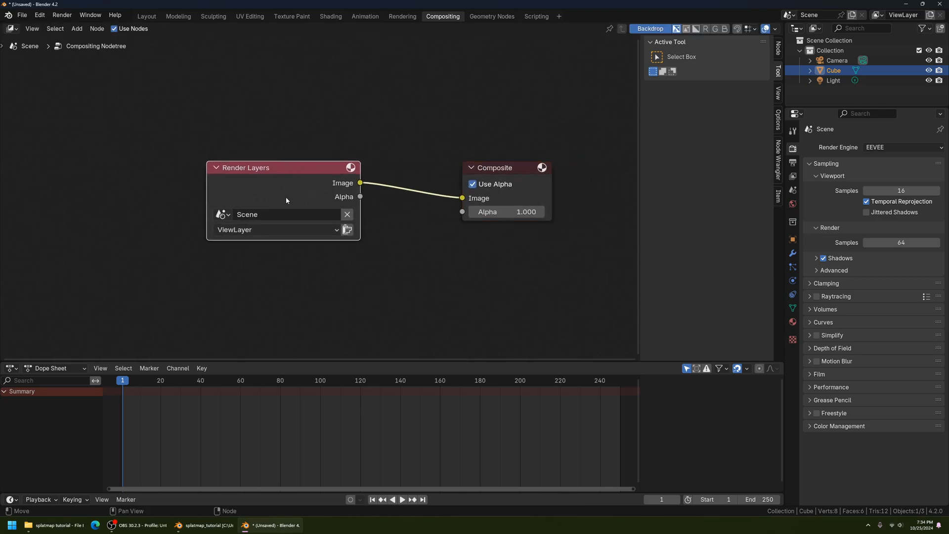
{"action": "key", "text": "x"}
{"action": "middle_click_drag", "start_coordinate": [465, 263], "coordinate": [434, 260]}
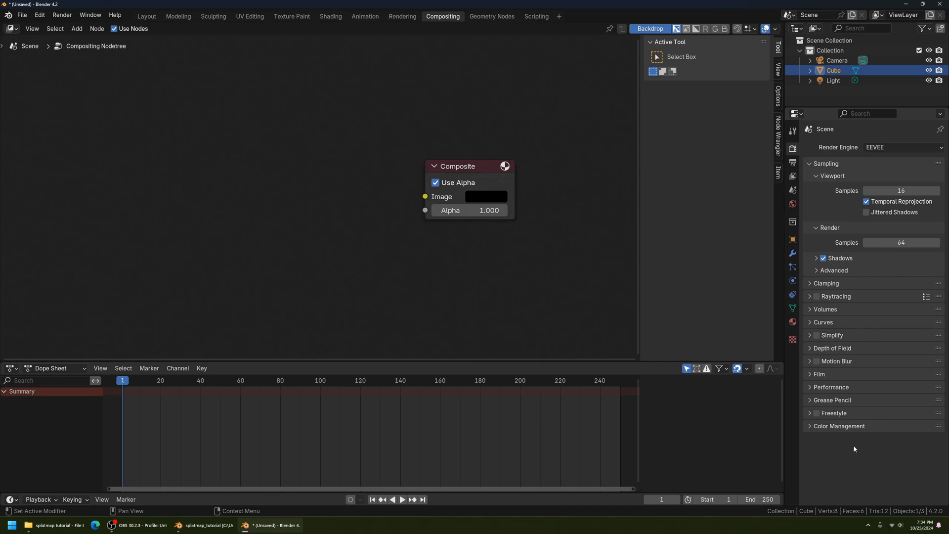
Set the scene's color management view transform to Standard.
{"action": "left_click", "coordinate": [811, 426]}
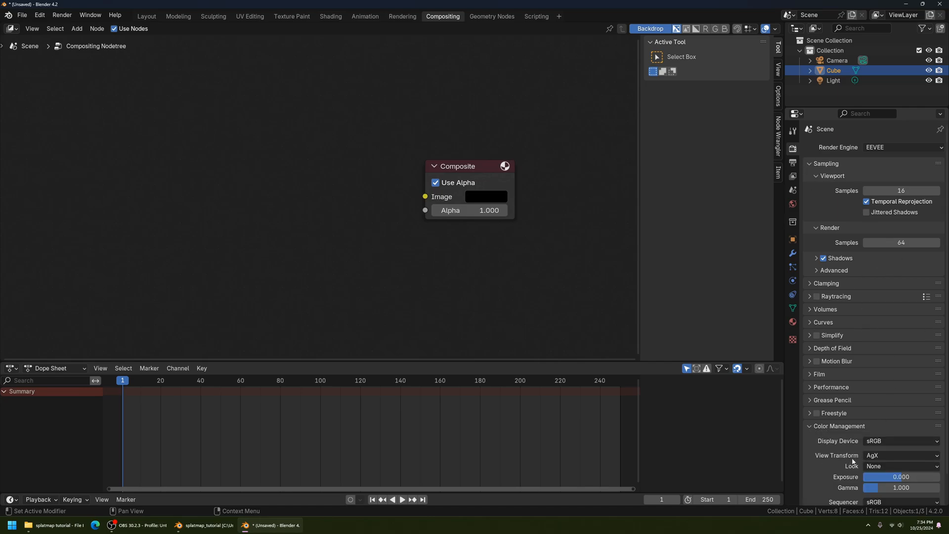
{"action": "left_click", "coordinate": [875, 455]}
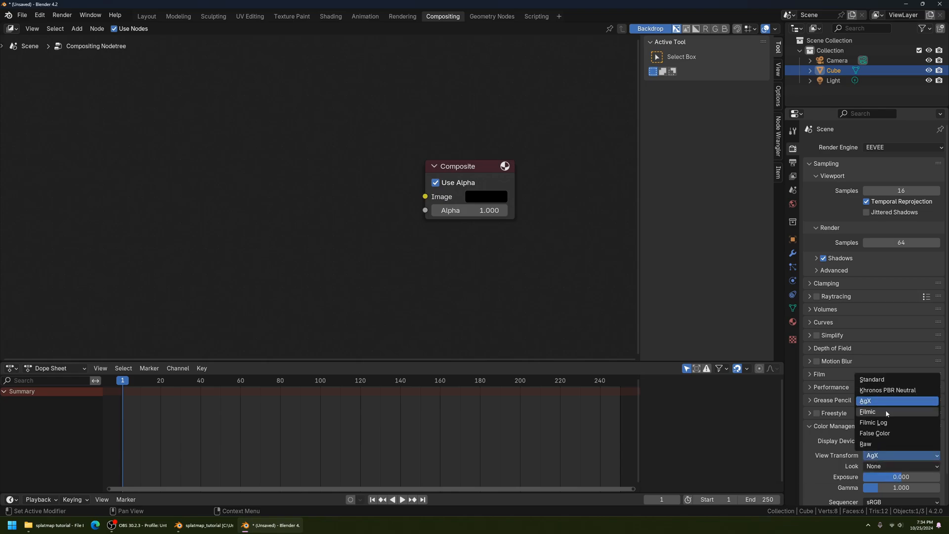
{"action": "left_click", "coordinate": [888, 380]}
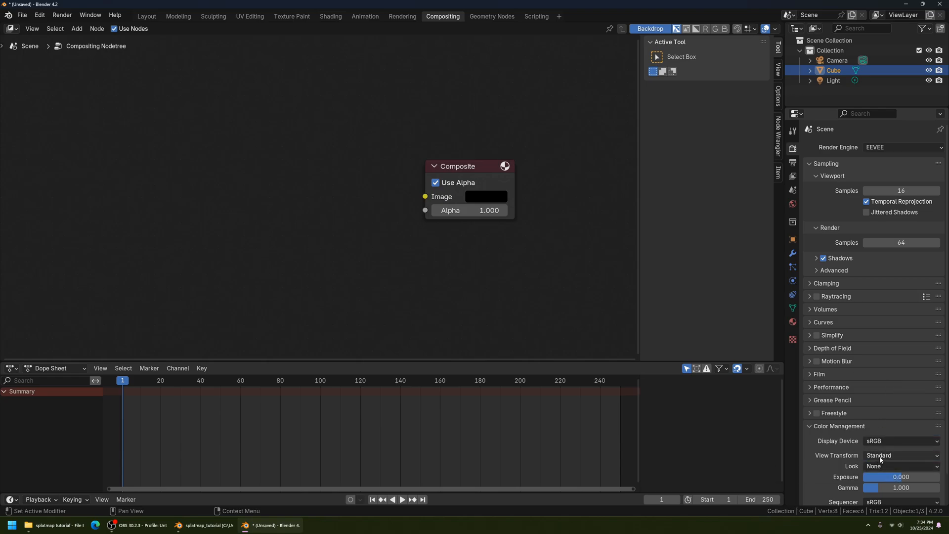
{"action": "left_click", "coordinate": [880, 455]}
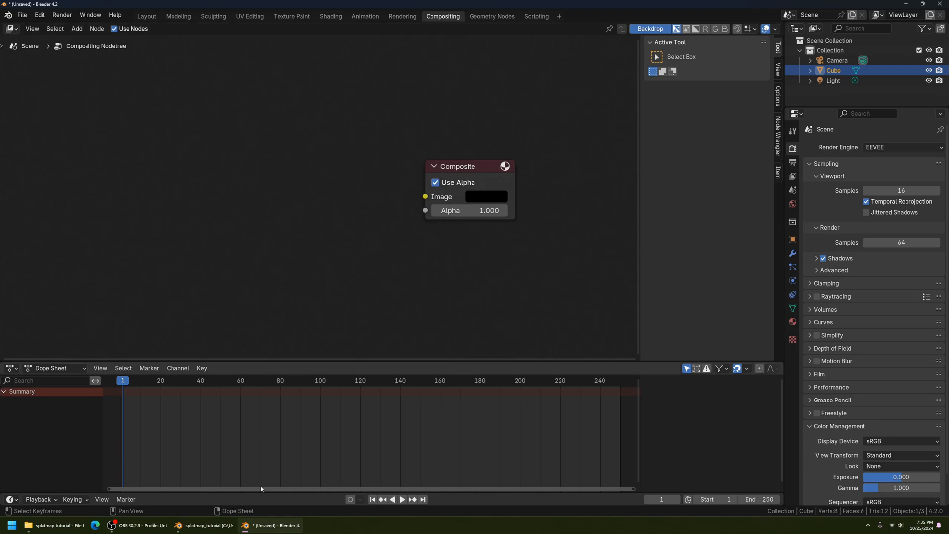
Bring splatmap_rgb from the splatmap tutorial folder into the compositor as an image node beside the Composite node.
{"action": "left_click", "coordinate": [57, 526]}
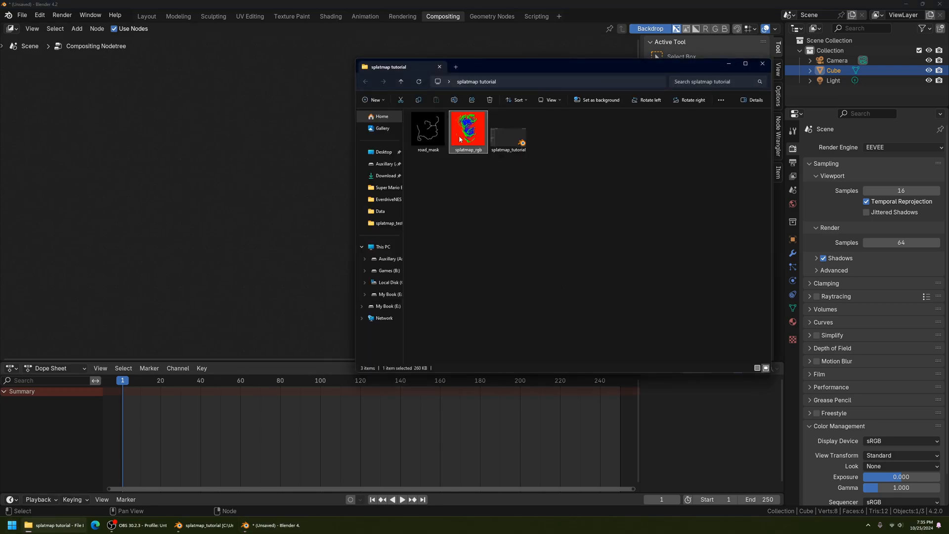
{"action": "left_click_drag", "start_coordinate": [459, 123], "coordinate": [250, 165]}
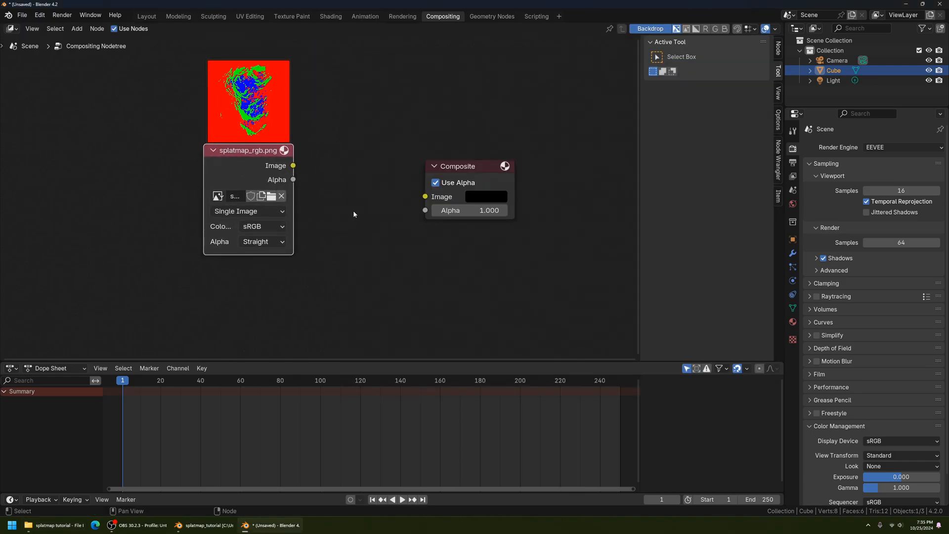
Switch the view transform to AgX to compare the splatmap preview's colours, and restore it to Standard.
{"action": "left_click", "coordinate": [890, 455]}
{"action": "left_click", "coordinate": [881, 405]}
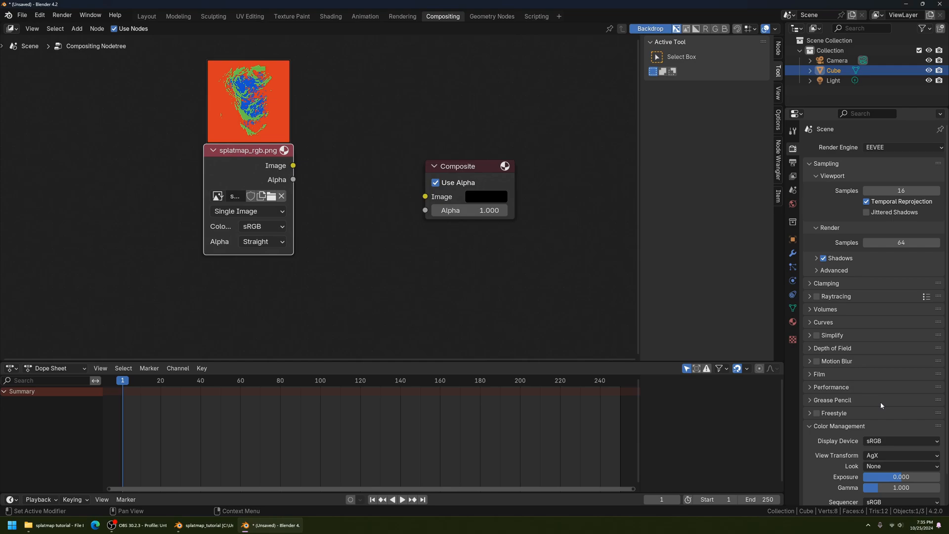
{"action": "scroll", "coordinate": [325, 222], "scroll_direction": "up", "scroll_amount": 2}
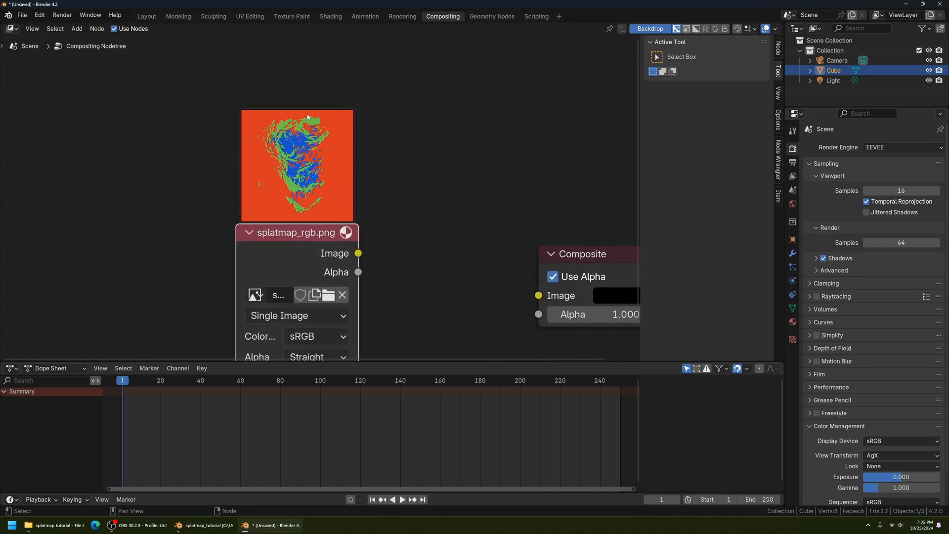
{"action": "scroll", "coordinate": [299, 210], "scroll_direction": "up", "scroll_amount": 2}
{"action": "key", "text": "Home"}
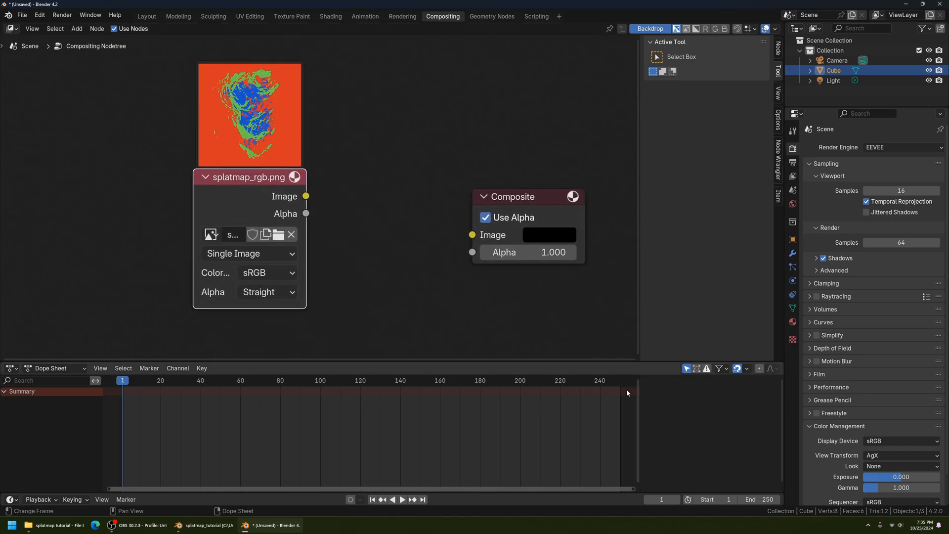
{"action": "mouse_move", "coordinate": [259, 183]}
{"action": "left_mouse_down"}
{"action": "mouse_move", "coordinate": [287, 185]}
{"action": "mouse_move", "coordinate": [214, 185]}
{"action": "mouse_move", "coordinate": [244, 182]}
{"action": "left_mouse_up"}
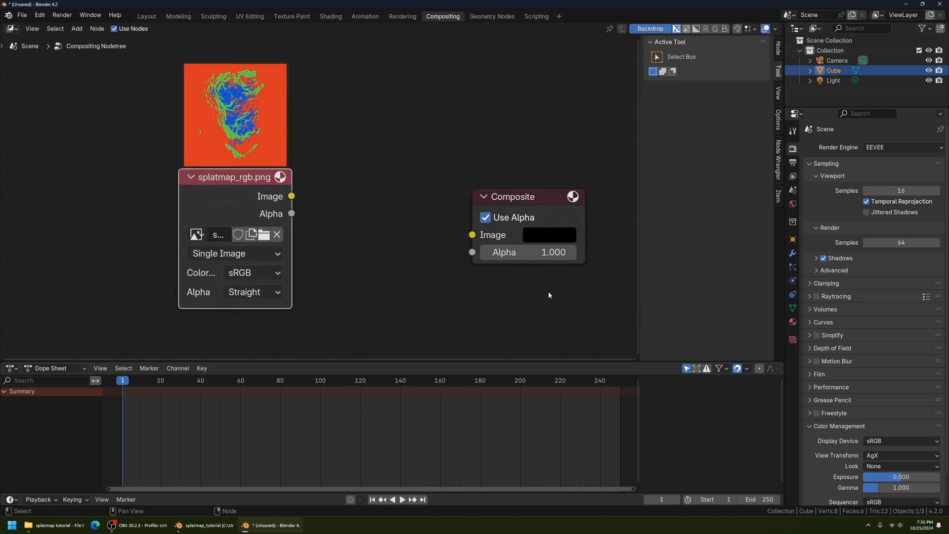
{"action": "left_click", "coordinate": [873, 455]}
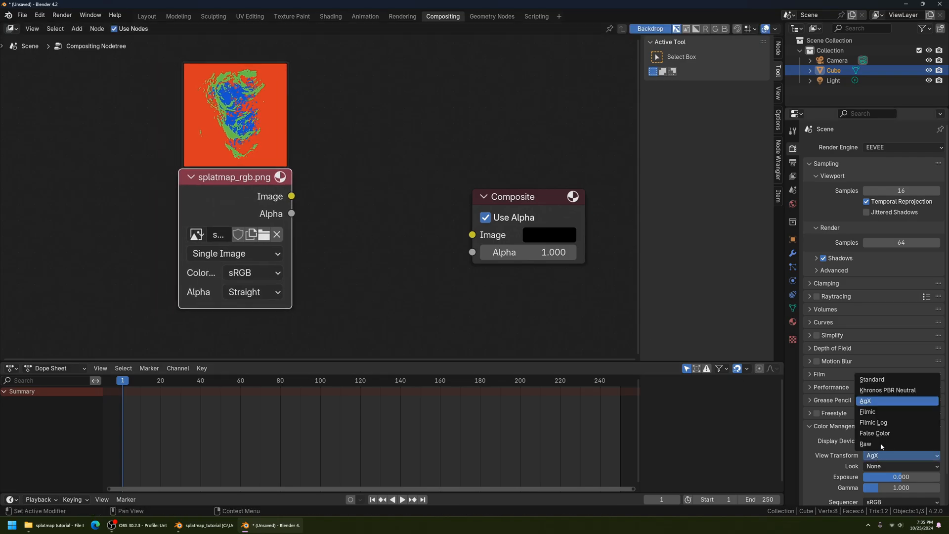
{"action": "left_click", "coordinate": [874, 380]}
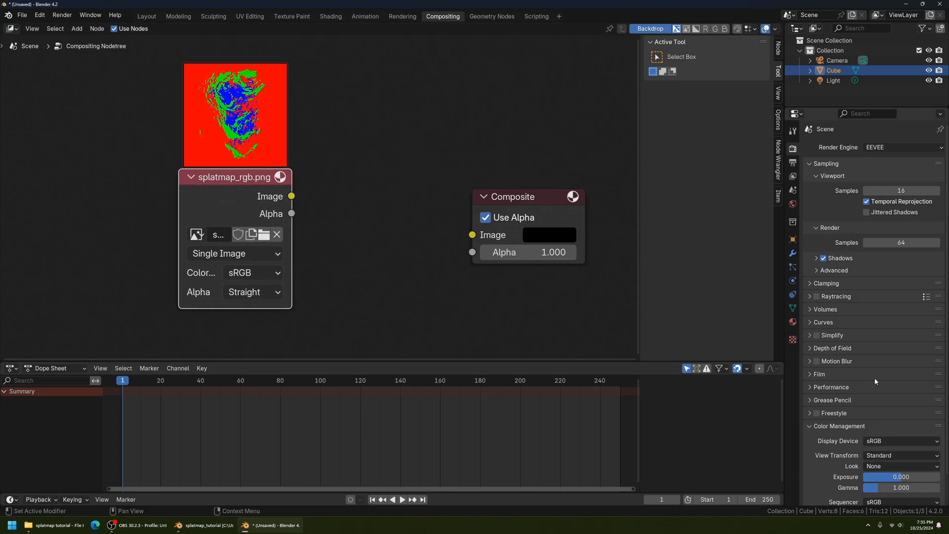
Set the output resolution to 1920 × 1920 px and connect the splatmap_rgb Image output to the Composite node's Image input.
{"action": "left_click", "coordinate": [793, 163]}
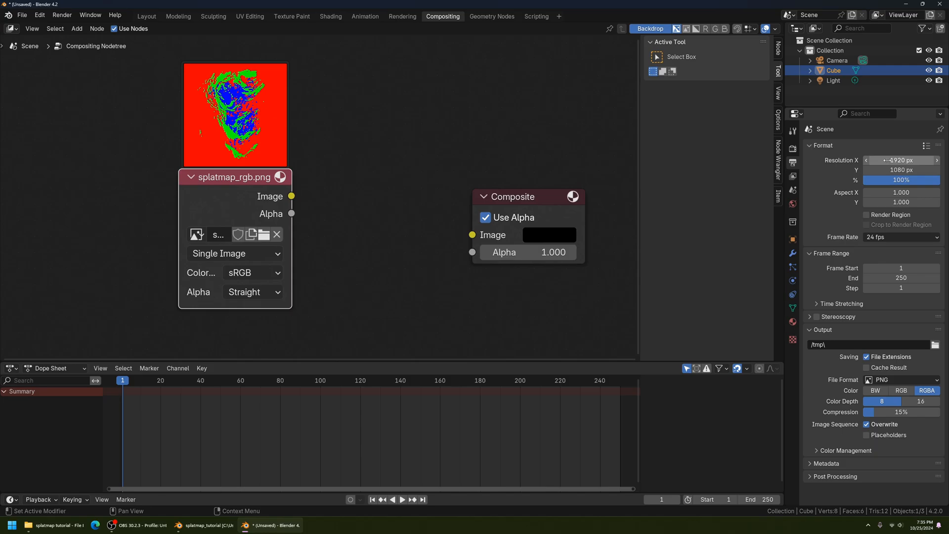
{"action": "mouse_move", "coordinate": [536, 196]}
{"action": "left_mouse_down"}
{"action": "mouse_move", "coordinate": [545, 180]}
{"action": "mouse_move", "coordinate": [481, 195]}
{"action": "mouse_move", "coordinate": [495, 185]}
{"action": "mouse_move", "coordinate": [558, 188]}
{"action": "mouse_move", "coordinate": [515, 194]}
{"action": "mouse_move", "coordinate": [529, 191]}
{"action": "left_mouse_up"}
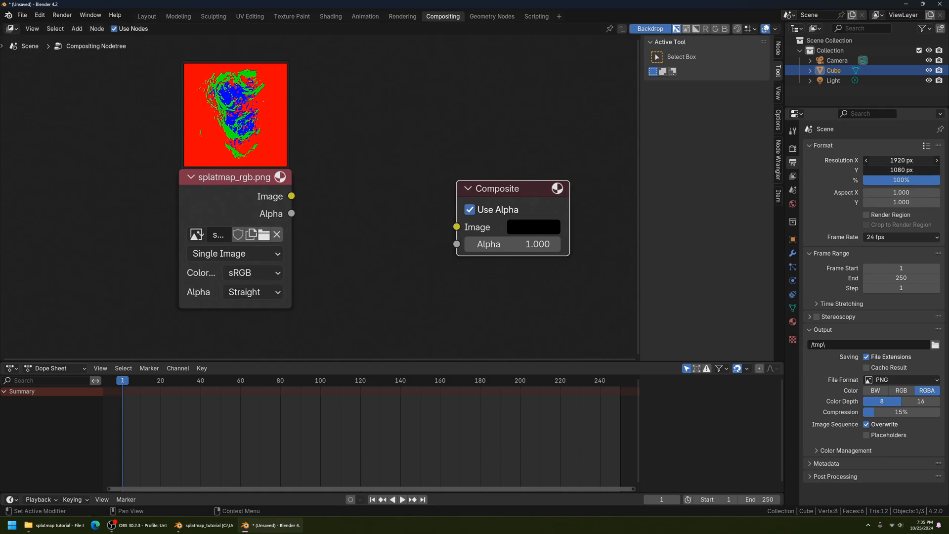
{"action": "left_click", "coordinate": [890, 161]}
{"action": "key", "text": "Return"}
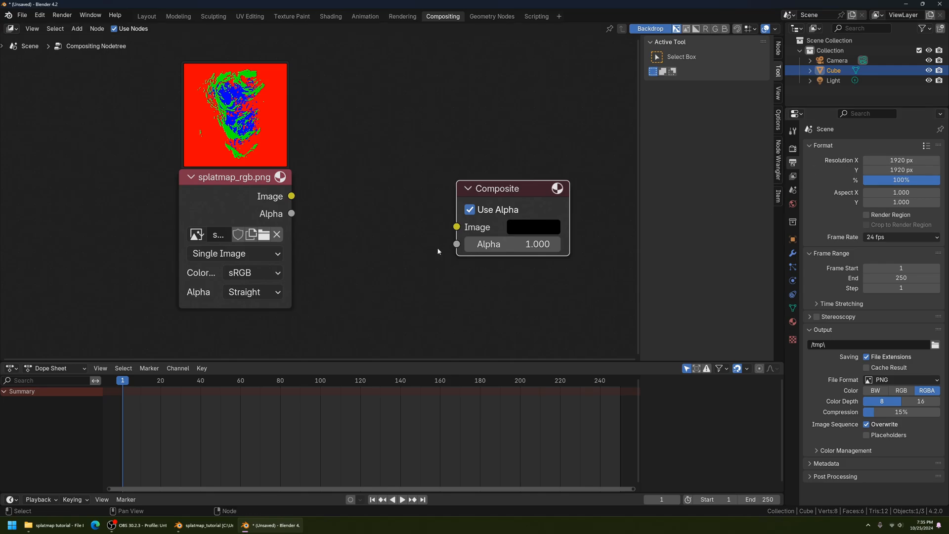
{"action": "left_click_drag", "start_coordinate": [291, 196], "coordinate": [455, 227]}
Test-render the splatmap with the vertical resolution set to 1080 px, and return to the compositor.
{"action": "left_click", "coordinate": [62, 15]}
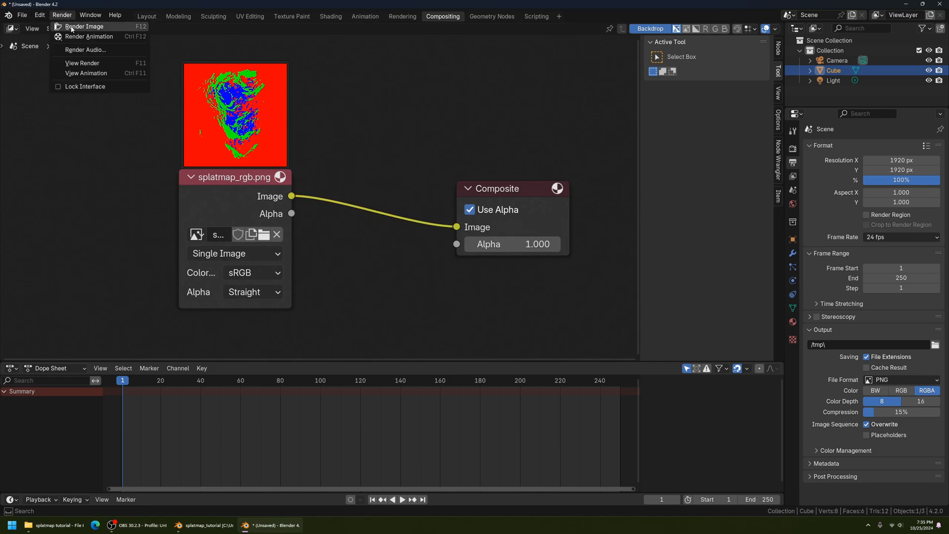
{"action": "left_click", "coordinate": [901, 170]}
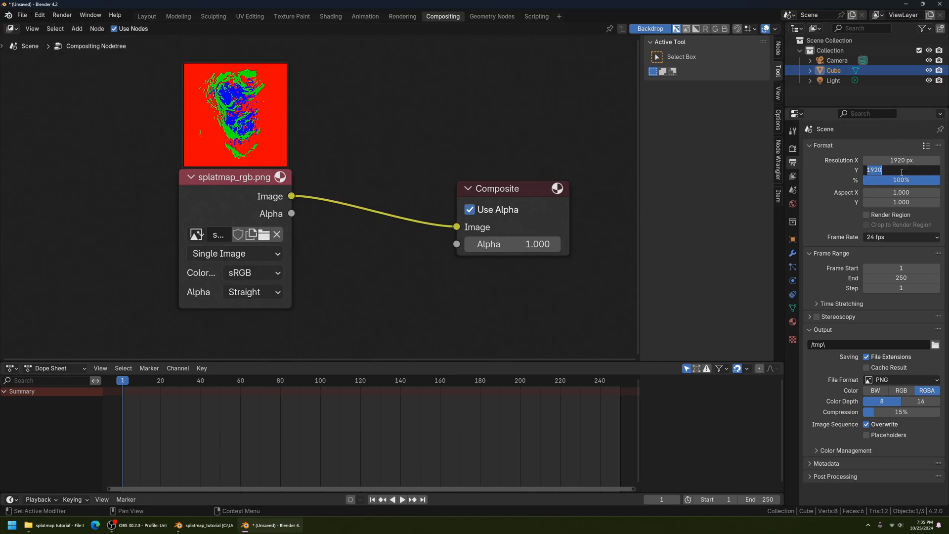
{"action": "type", "text": "1080"}
{"action": "key", "text": "Return"}
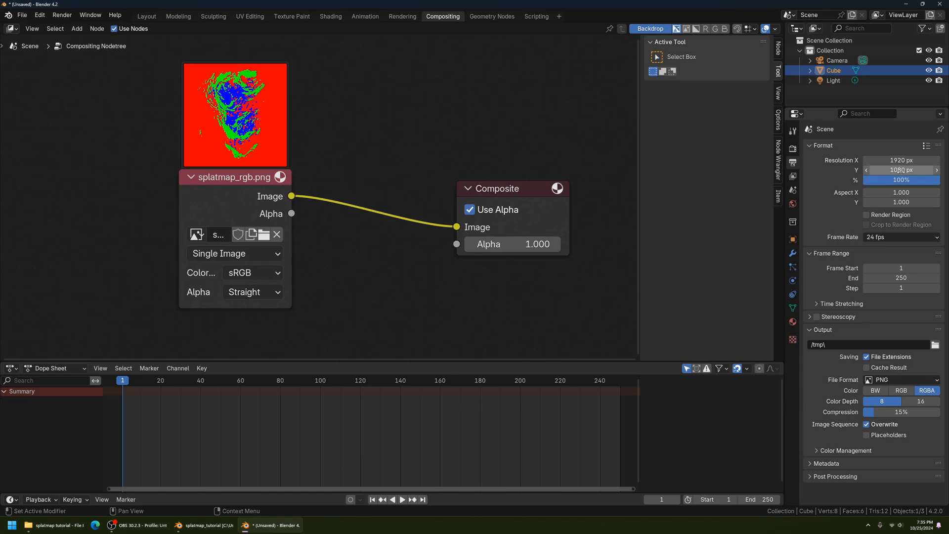
{"action": "left_click", "coordinate": [62, 15]}
{"action": "left_click", "coordinate": [75, 26]}
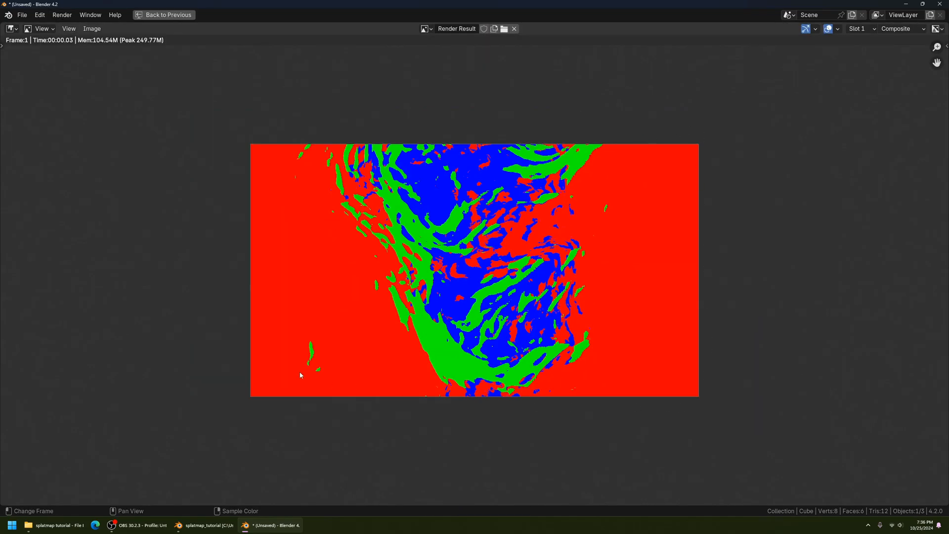
{"action": "left_click", "coordinate": [164, 14]}
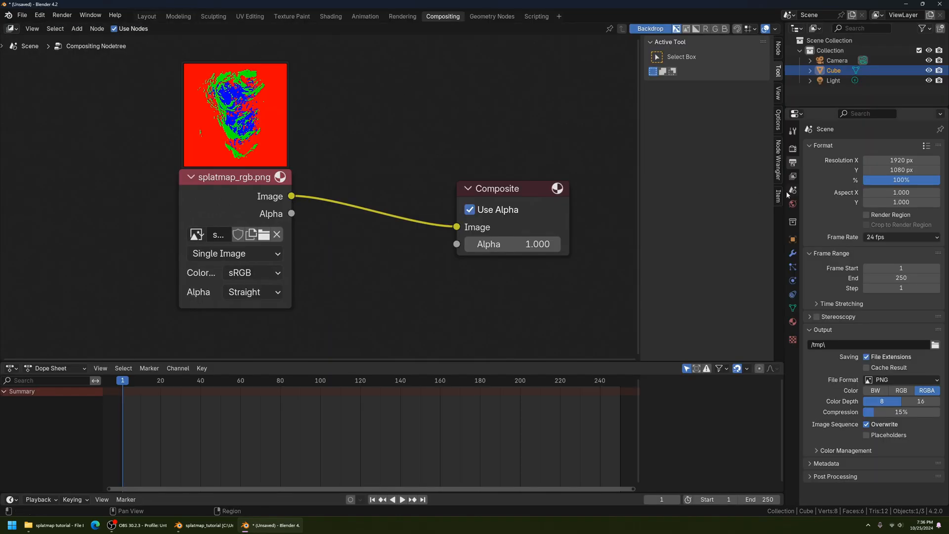
Set the output resolution to 2048 × 2048 px.
{"action": "left_click_drag", "start_coordinate": [894, 159], "coordinate": [895, 159]}
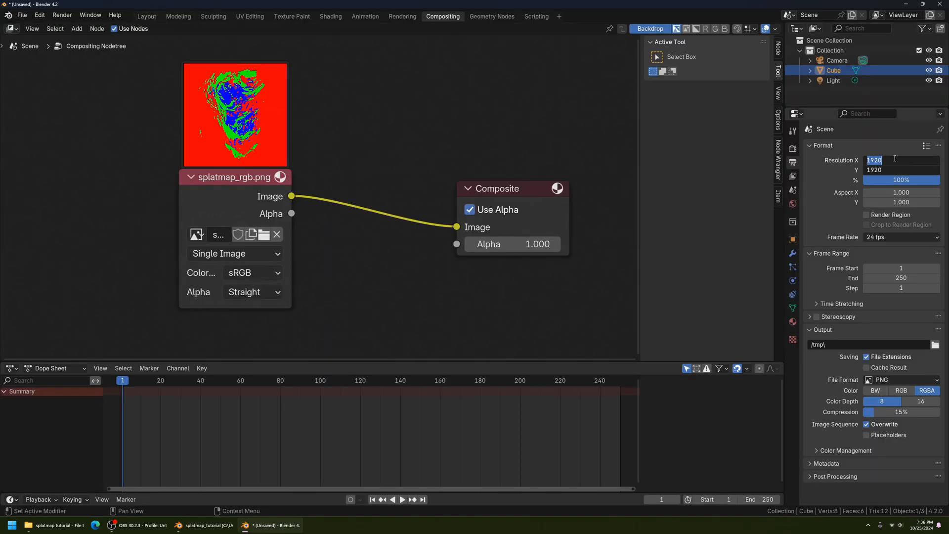
{"action": "type", "text": "2048"}
{"action": "key", "text": "Tab"}
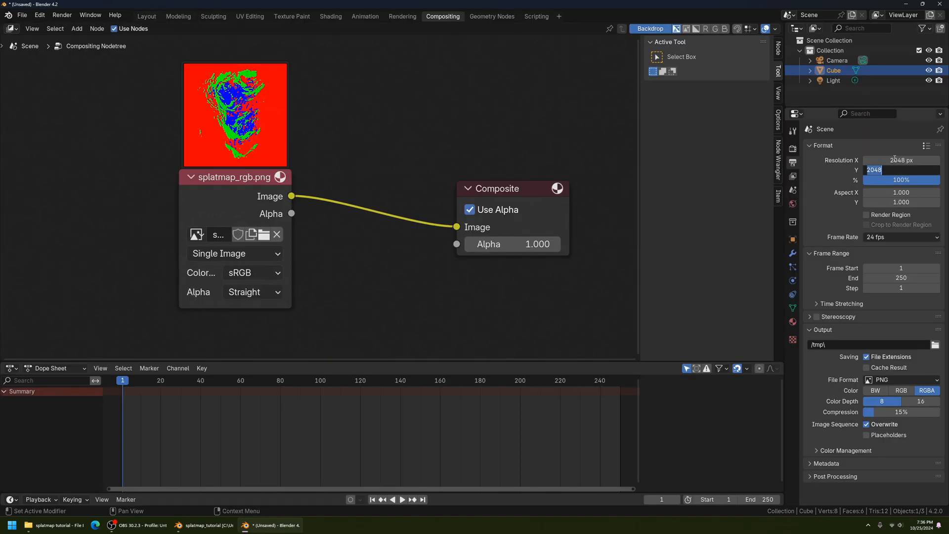
{"action": "key", "text": "Return"}
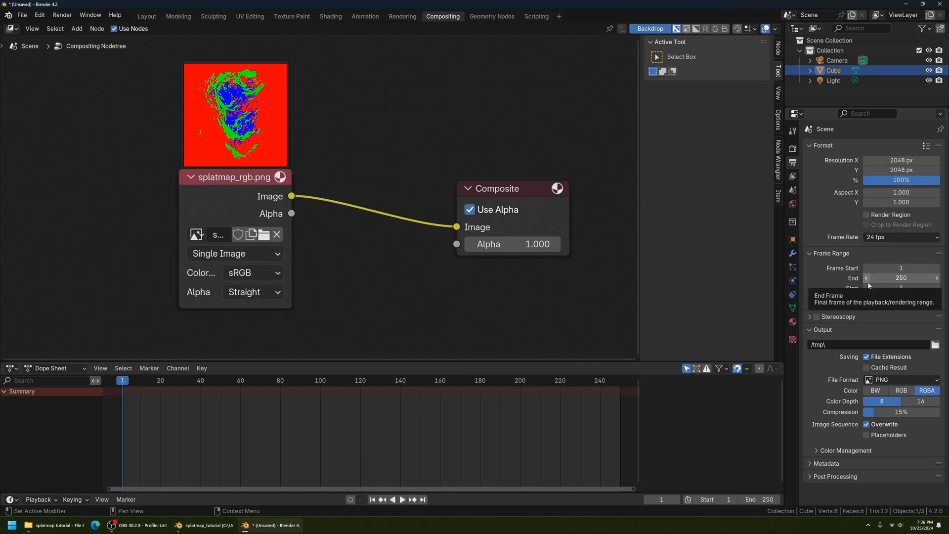
Reduce the post-processing dither to 0.00.
{"action": "left_click", "coordinate": [839, 477]}
{"action": "scroll", "coordinate": [839, 479], "scroll_direction": "down", "scroll_amount": 1}
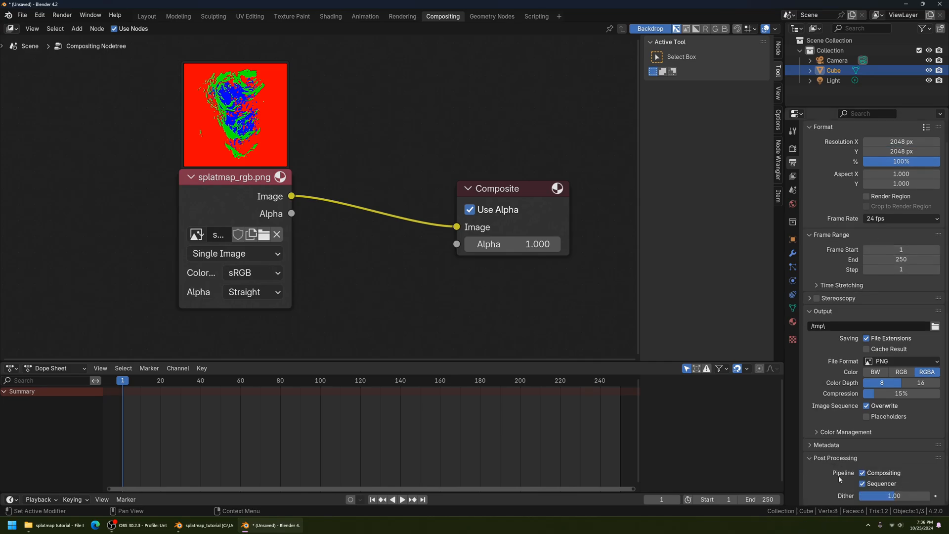
{"action": "left_click_drag", "start_coordinate": [894, 498], "coordinate": [857, 497]}
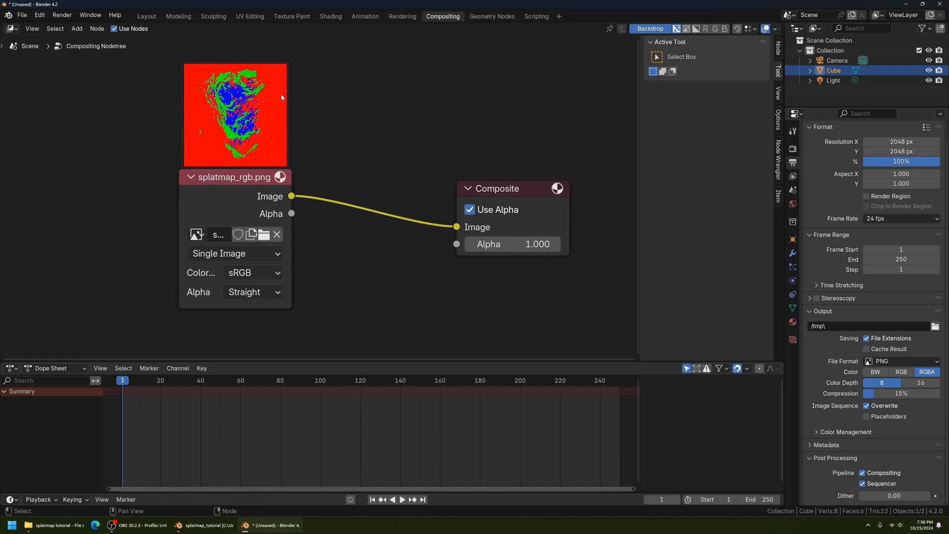
Move the splatmap_rgb node farther from the Composite node, and render the image to check its framing.
{"action": "left_click_drag", "start_coordinate": [264, 179], "coordinate": [167, 186]}
{"action": "scroll", "coordinate": [289, 284], "scroll_direction": "down", "scroll_amount": 4}
{"action": "scroll", "coordinate": [289, 287], "scroll_direction": "down", "scroll_amount": 1}
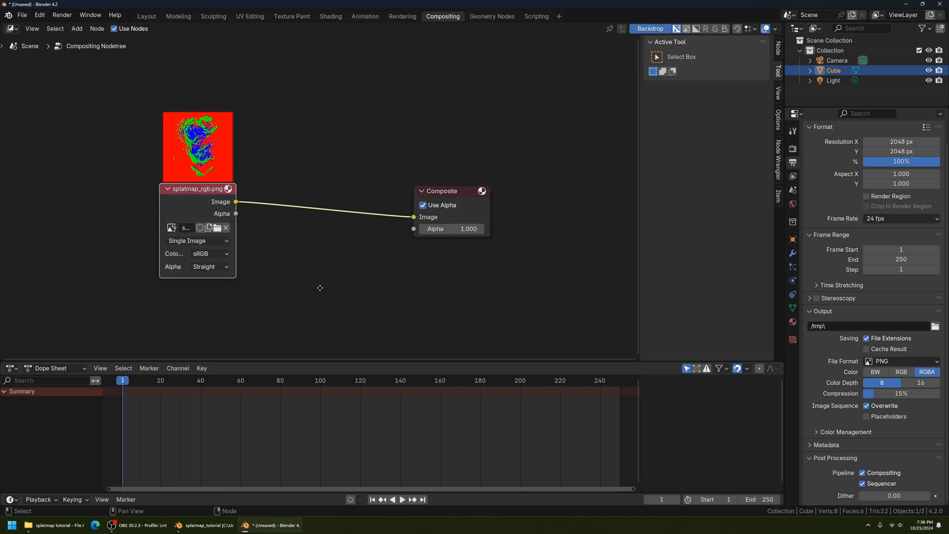
{"action": "left_click", "coordinate": [63, 14]}
{"action": "left_click", "coordinate": [76, 27]}
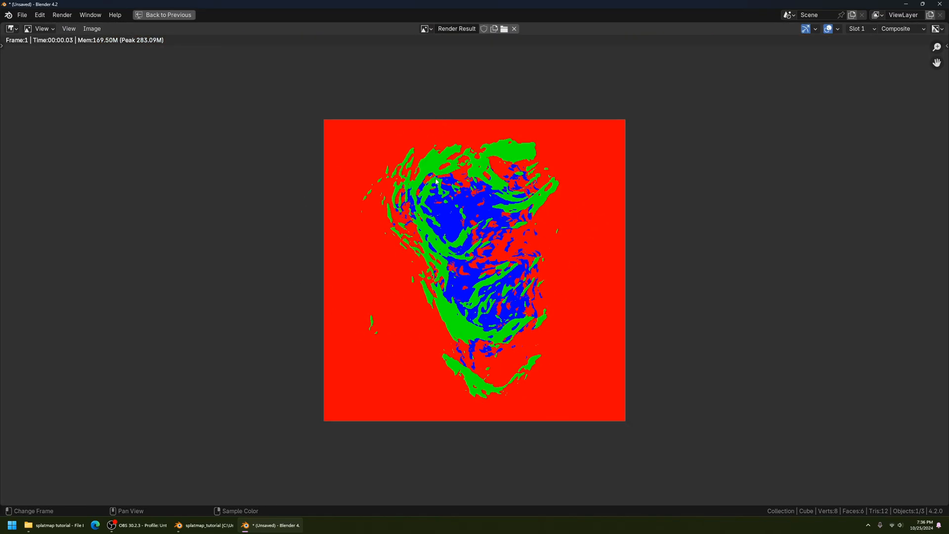
{"action": "left_click", "coordinate": [173, 16]}
Bring road_mask from the splatmap tutorial folder into the compositor as an image node below the splatmap_rgb node.
{"action": "scroll", "coordinate": [354, 325], "scroll_direction": "up", "scroll_amount": 5}
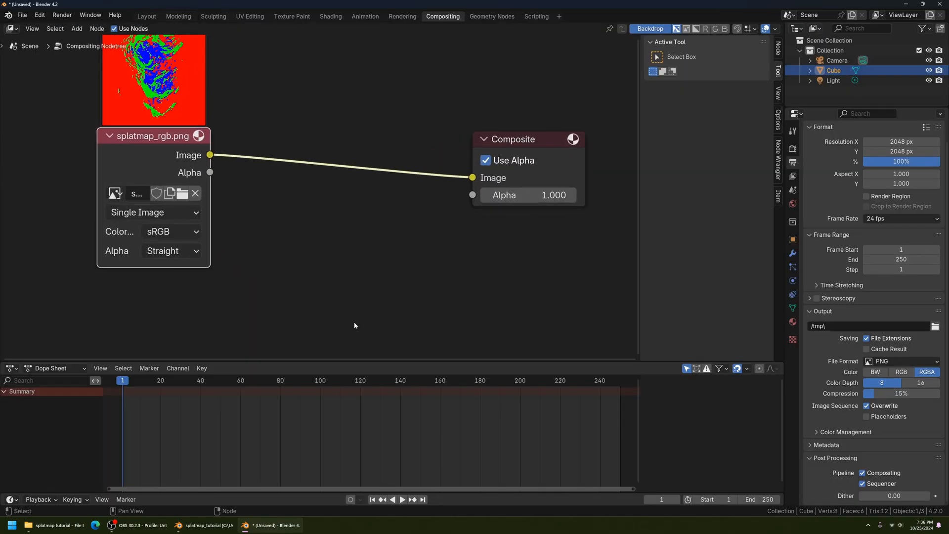
{"action": "middle_click_drag", "start_coordinate": [306, 292], "coordinate": [384, 320]}
{"action": "scroll", "coordinate": [432, 339], "scroll_direction": "down", "scroll_amount": 3}
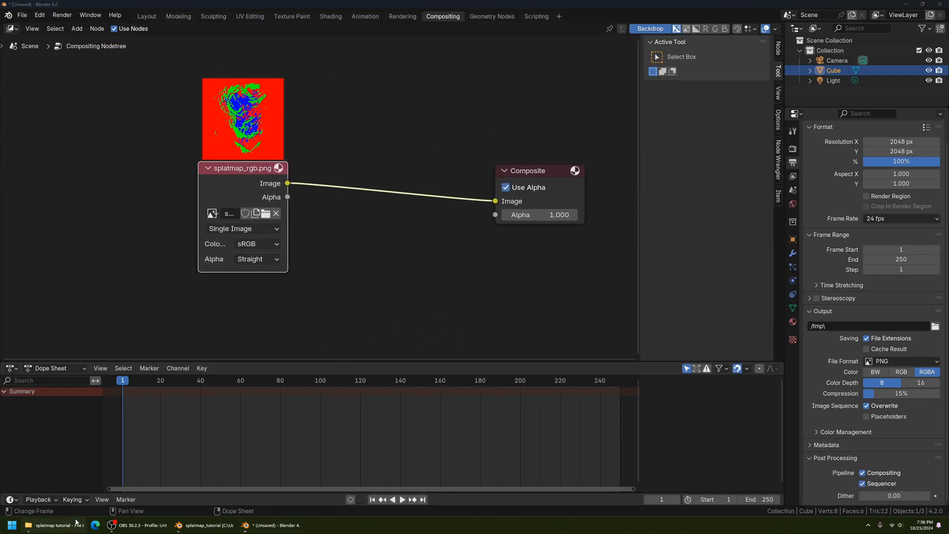
{"action": "left_click", "coordinate": [54, 525]}
{"action": "left_click", "coordinate": [421, 143]}
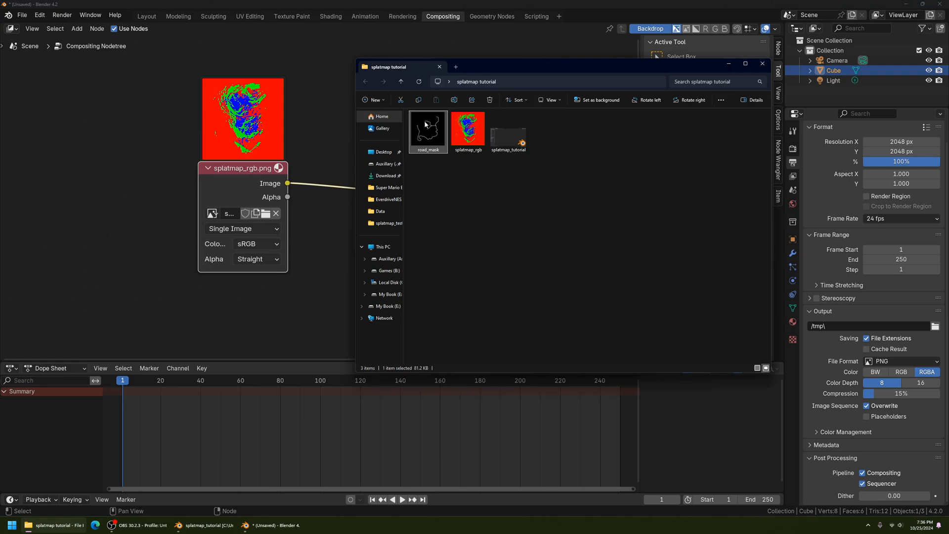
{"action": "left_click_drag", "start_coordinate": [426, 126], "coordinate": [215, 294]}
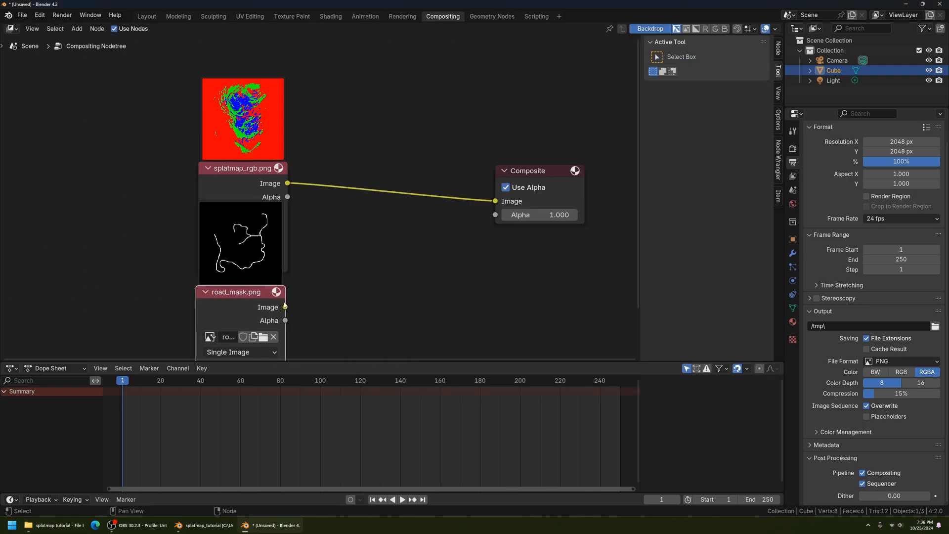
{"action": "middle_click_drag", "start_coordinate": [407, 319], "coordinate": [400, 247]}
{"action": "scroll", "coordinate": [356, 297], "scroll_direction": "up", "scroll_amount": 2}
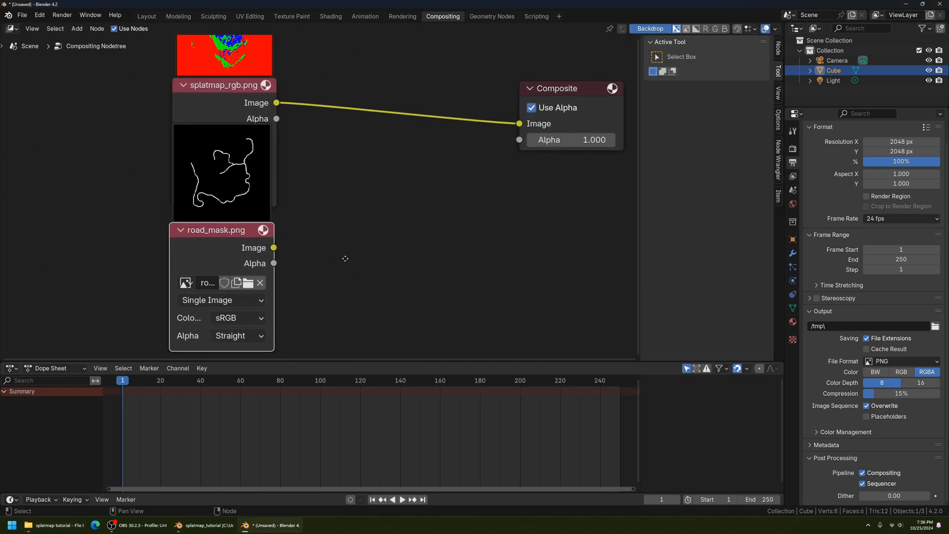
{"action": "middle_click_drag", "start_coordinate": [324, 248], "coordinate": [344, 269]}
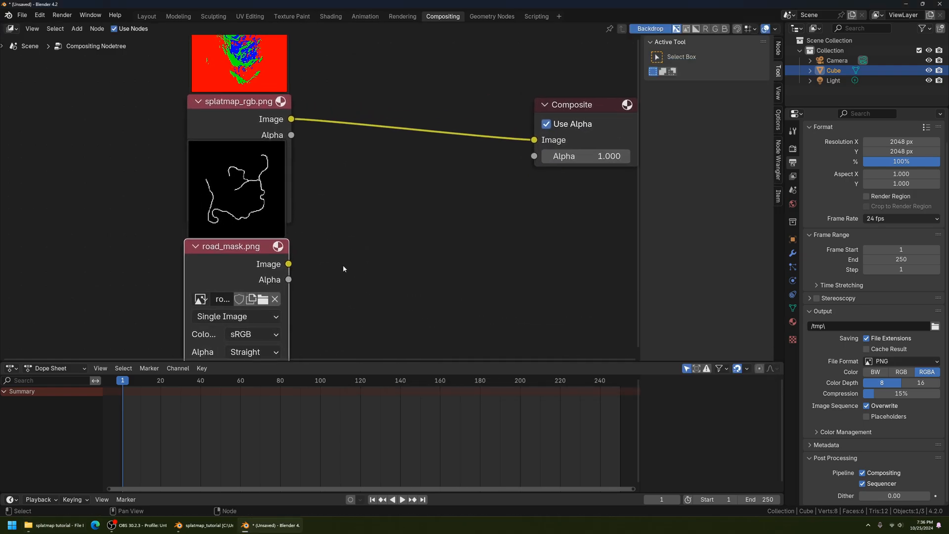
Insert a Set Alpha node on the link between the splatmap_rgb and Composite nodes.
{"action": "left_click", "coordinate": [76, 29]}
{"action": "mouse_move", "coordinate": [96, 64]}
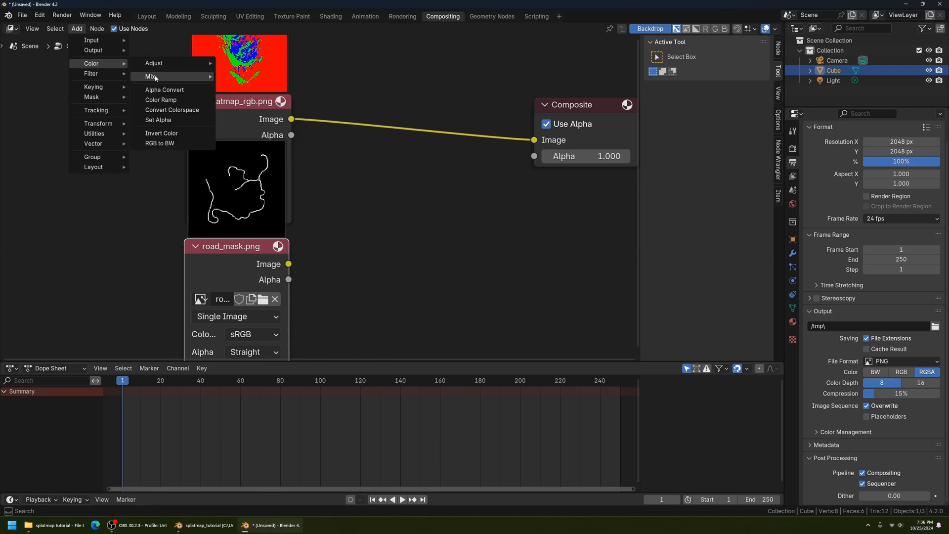
{"action": "mouse_move", "coordinate": [161, 82]}
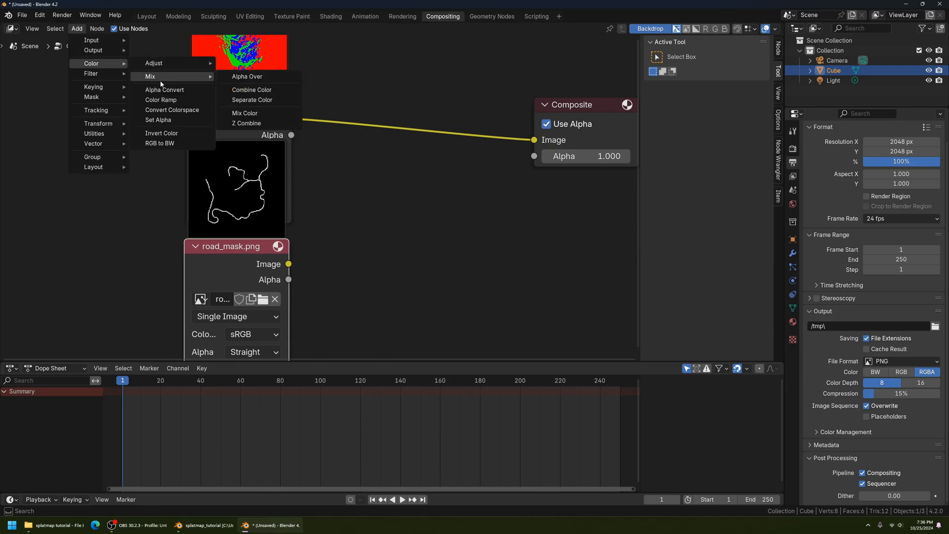
{"action": "left_click", "coordinate": [162, 120]}
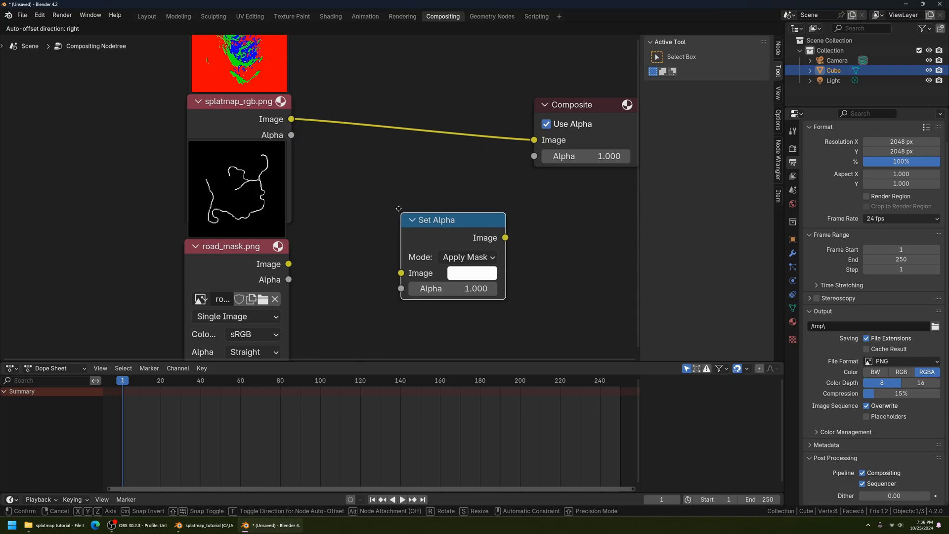
{"action": "left_click", "coordinate": [379, 102]}
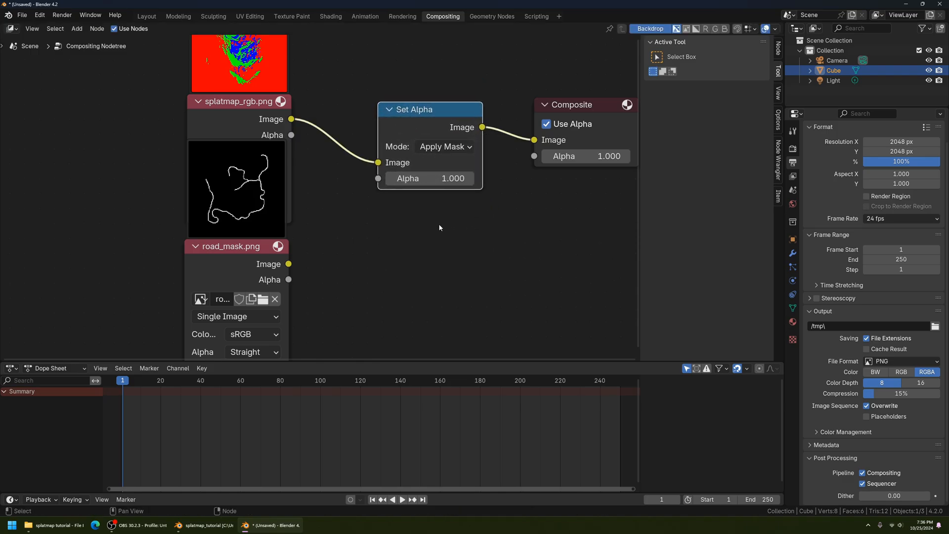
Move the road_mask node aside and connect its Image output to the Set Alpha node's Alpha input.
{"action": "middle_click_drag", "start_coordinate": [440, 228], "coordinate": [414, 232]}
{"action": "left_click_drag", "start_coordinate": [224, 256], "coordinate": [350, 184]}
{"action": "middle_click_drag", "start_coordinate": [498, 224], "coordinate": [432, 233]}
Render the image and examine the masked road strokes in the result up close.
{"action": "left_click", "coordinate": [63, 15]}
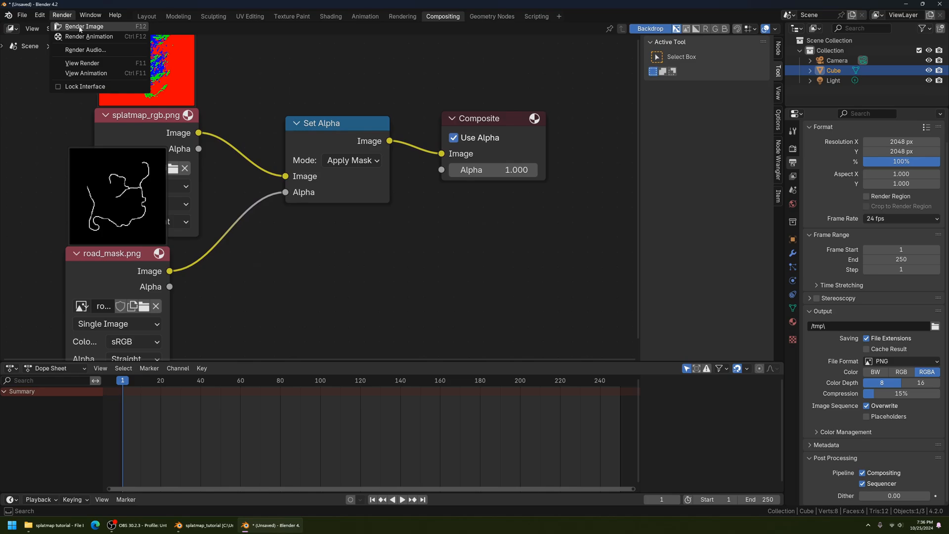
{"action": "left_click", "coordinate": [79, 24]}
{"action": "scroll", "coordinate": [450, 294], "scroll_direction": "down", "scroll_amount": 4}
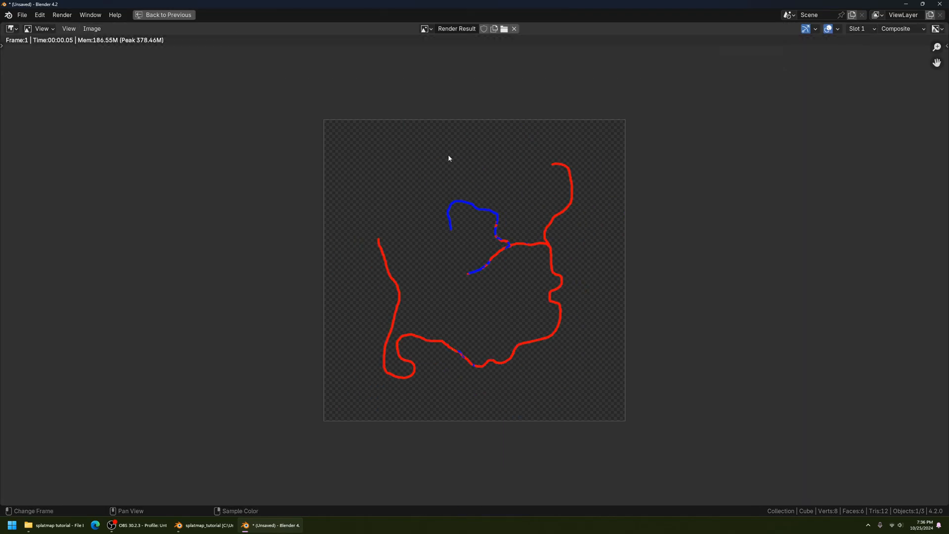
{"action": "scroll", "coordinate": [536, 329], "scroll_direction": "up", "scroll_amount": 7}
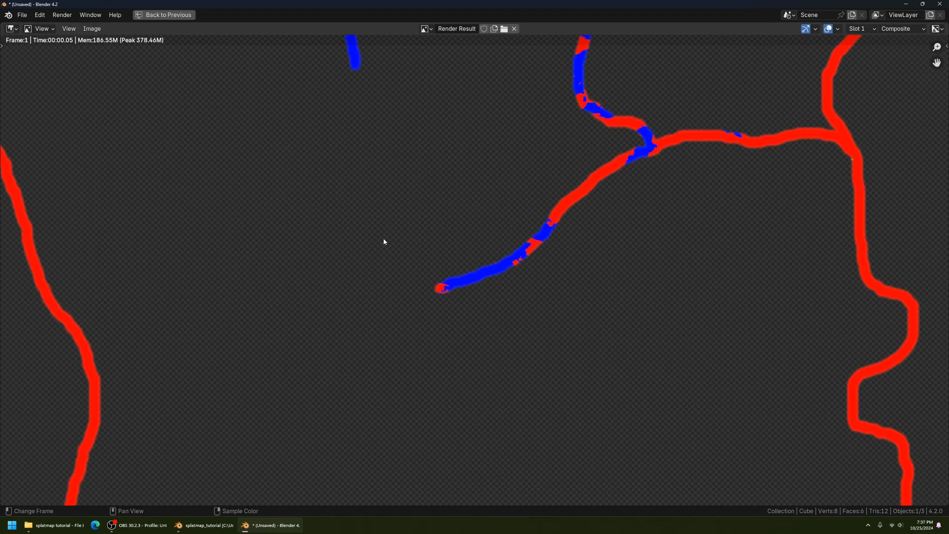
{"action": "scroll", "coordinate": [558, 253], "scroll_direction": "down", "scroll_amount": 4}
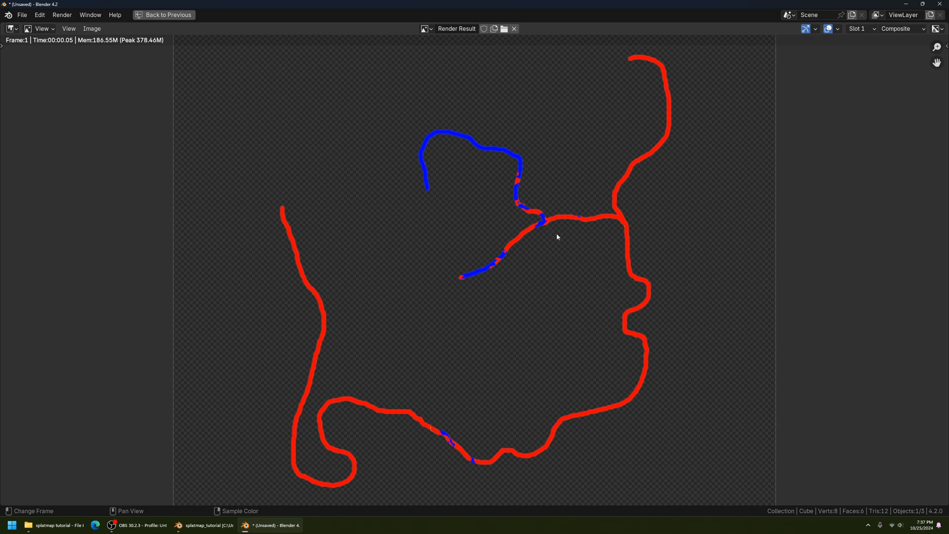
Return to the compositor, shift the road_mask node slightly, and insert an Invert Color node between it and Set Alpha's Alpha input.
{"action": "left_click", "coordinate": [173, 15]}
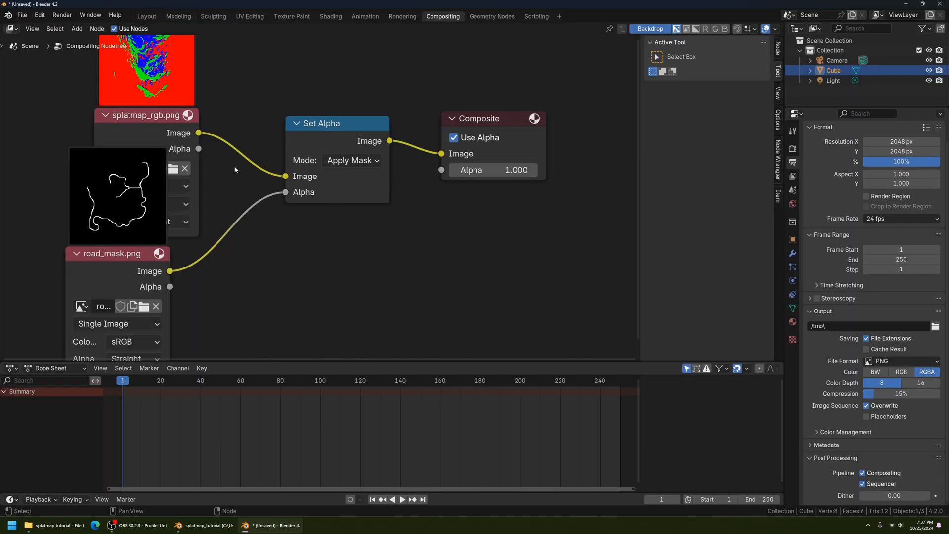
{"action": "left_click_drag", "start_coordinate": [154, 292], "coordinate": [180, 290]}
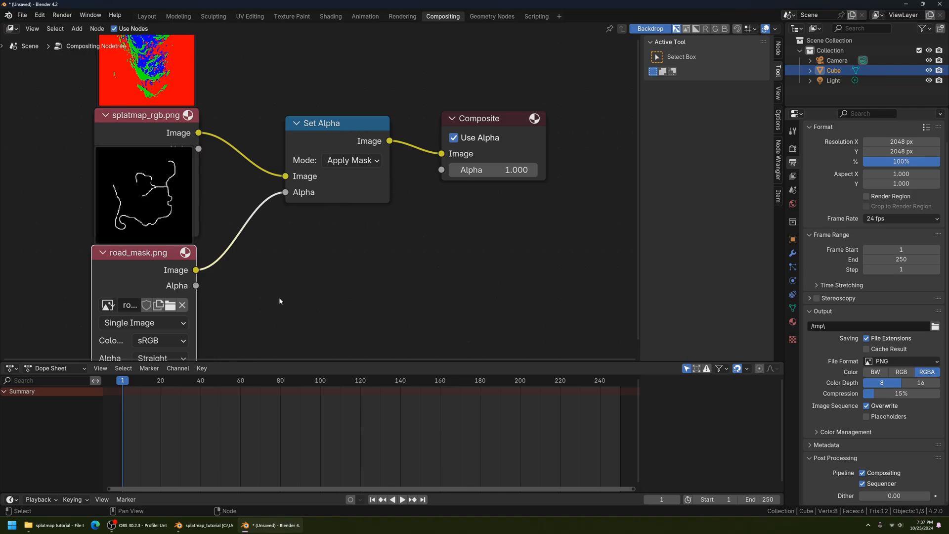
{"action": "middle_click_drag", "start_coordinate": [279, 300], "coordinate": [364, 265]}
{"action": "left_click", "coordinate": [76, 29]}
{"action": "mouse_move", "coordinate": [89, 64]}
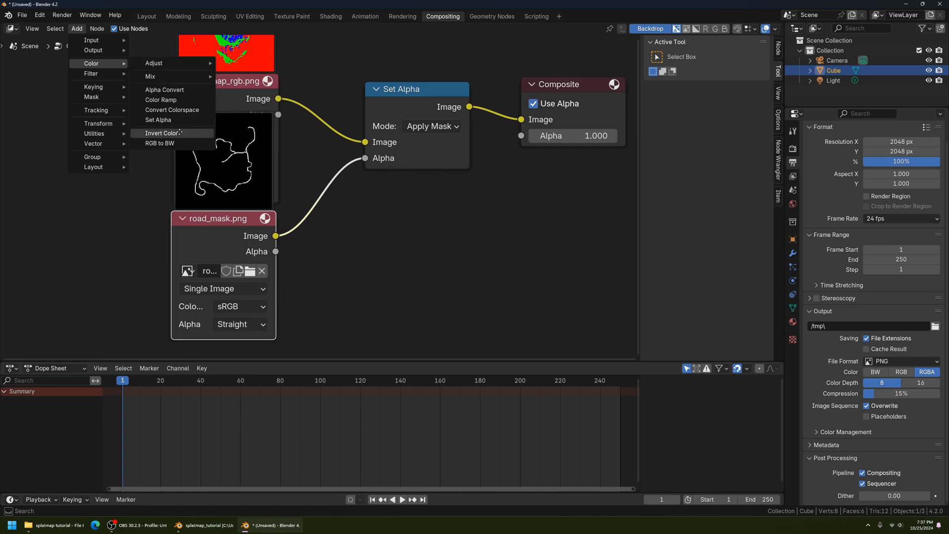
{"action": "left_click", "coordinate": [161, 133]}
{"action": "left_click", "coordinate": [286, 179]}
{"action": "scroll", "coordinate": [403, 259], "scroll_direction": "up", "scroll_amount": 2}
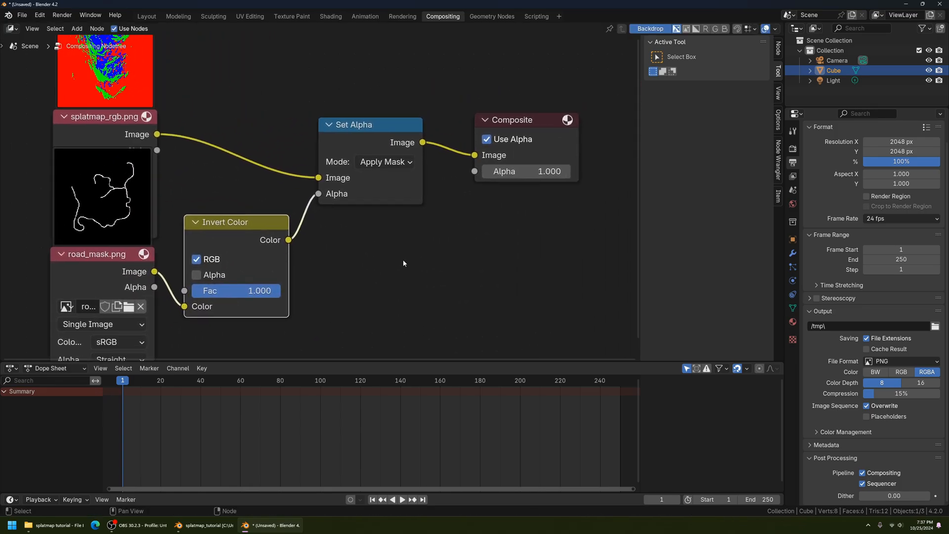
Keep the Set Alpha mode at Apply Mask and render the image with the inverted road mask.
{"action": "middle_click_drag", "start_coordinate": [433, 248], "coordinate": [415, 254]}
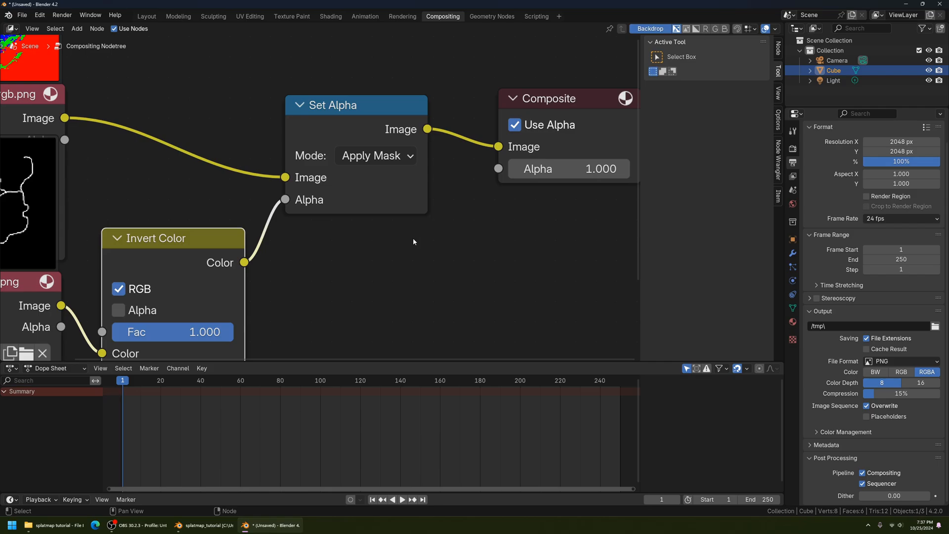
{"action": "left_click", "coordinate": [382, 157]}
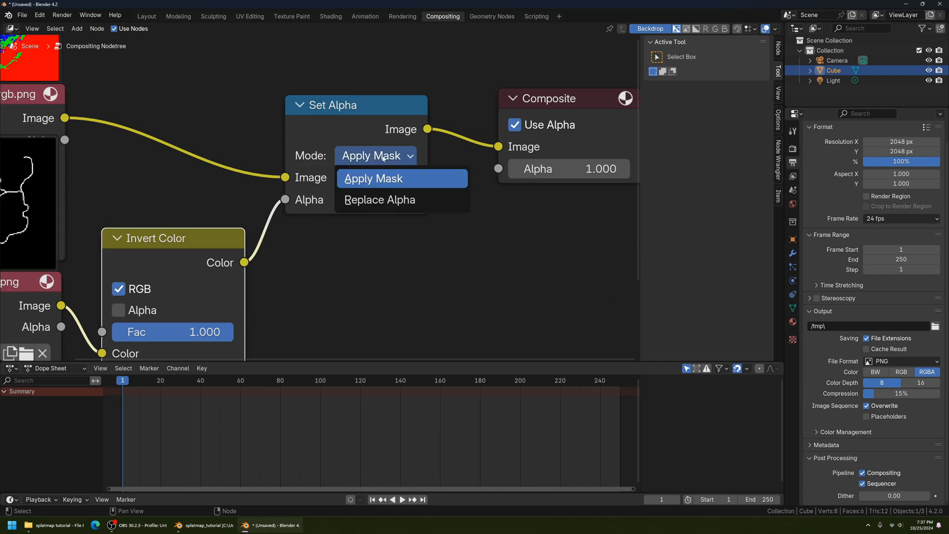
{"action": "left_click", "coordinate": [379, 163]}
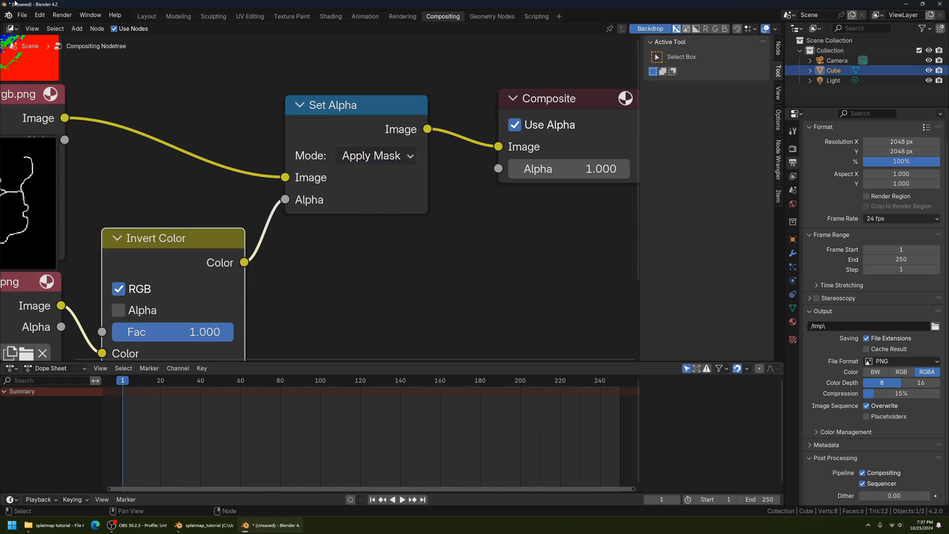
{"action": "left_click", "coordinate": [62, 15]}
{"action": "left_click", "coordinate": [91, 35]}
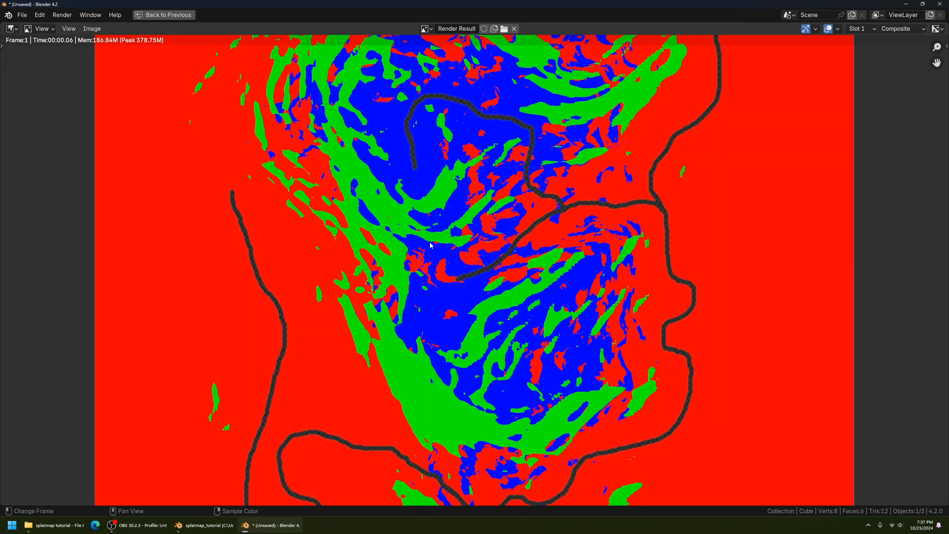
{"action": "scroll", "coordinate": [110, 44], "scroll_direction": "up", "scroll_amount": 3}
{"action": "scroll", "coordinate": [110, 44], "scroll_direction": "down", "scroll_amount": 3}
Save the render as splatmap_rgba.png in the Desktop's splatmap tutorial folder, with PNG compression at 100%.
{"action": "left_click", "coordinate": [92, 28]}
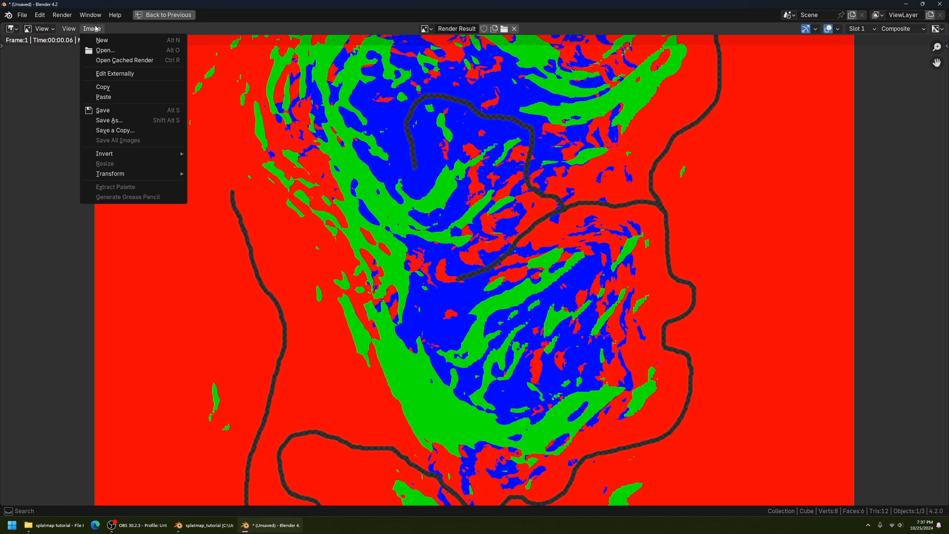
{"action": "left_click", "coordinate": [150, 121]}
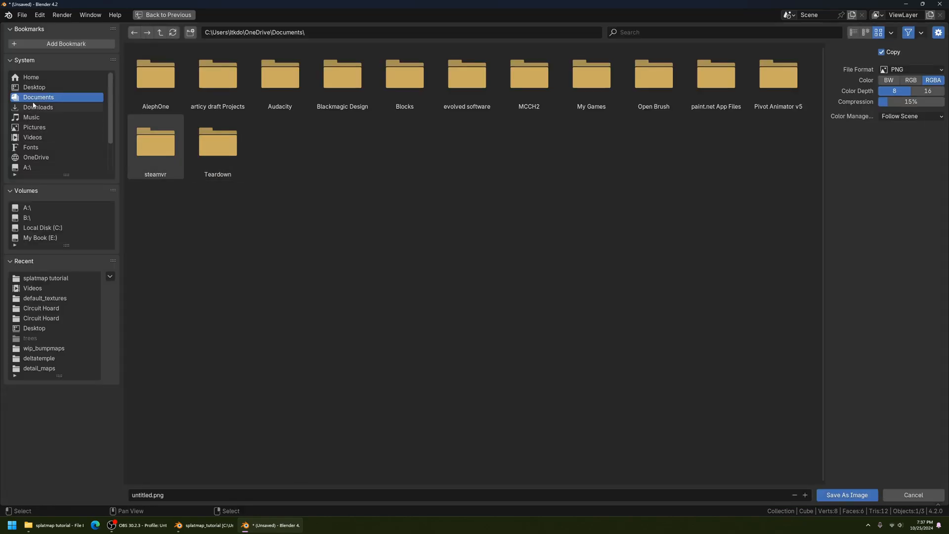
{"action": "left_click", "coordinate": [38, 88]}
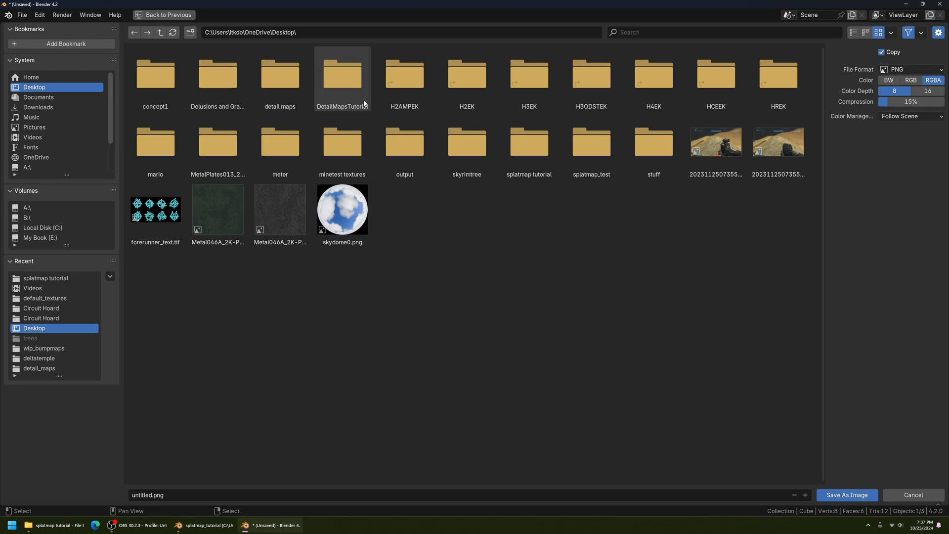
{"action": "left_click", "coordinate": [534, 134]}
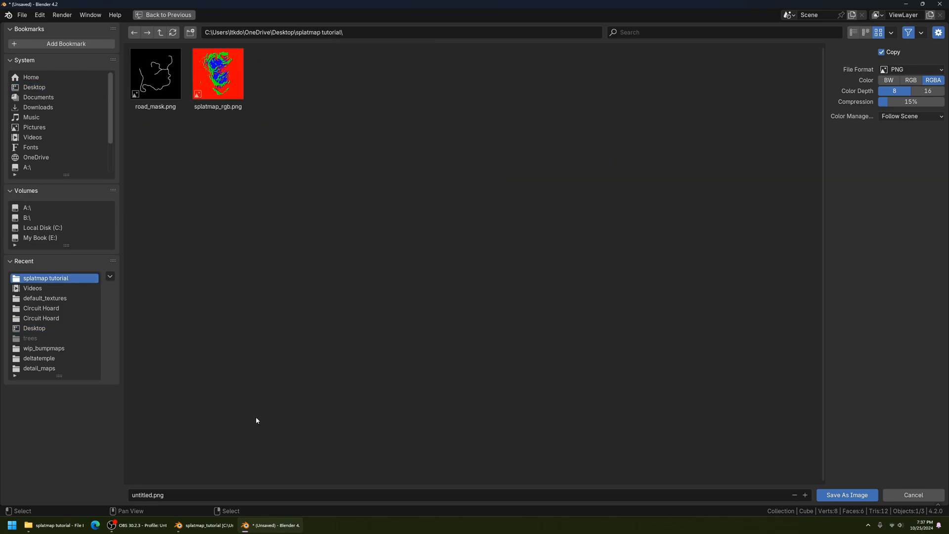
{"action": "left_click", "coordinate": [215, 101]}
{"action": "left_click", "coordinate": [168, 495]}
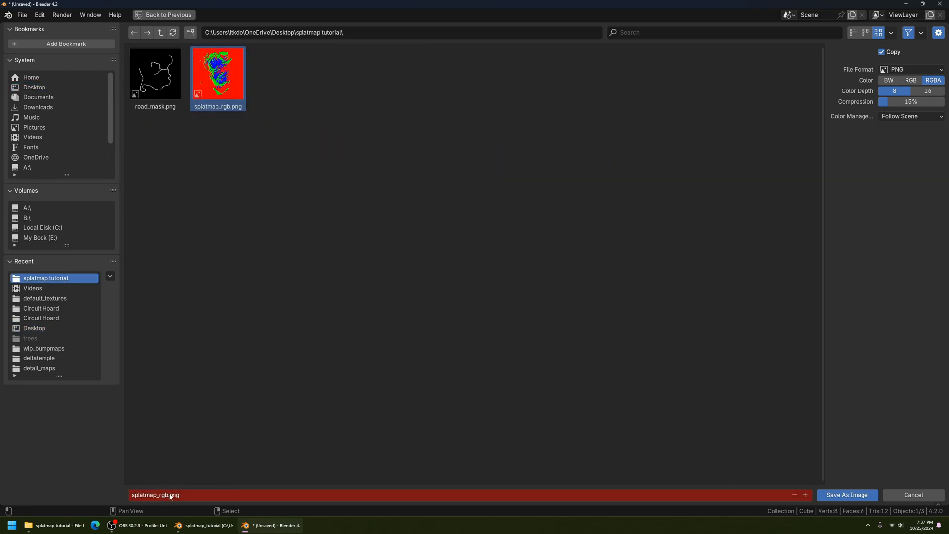
{"action": "left_click", "coordinate": [168, 495]}
{"action": "type", "text": "a"}
{"action": "key", "text": "Return"}
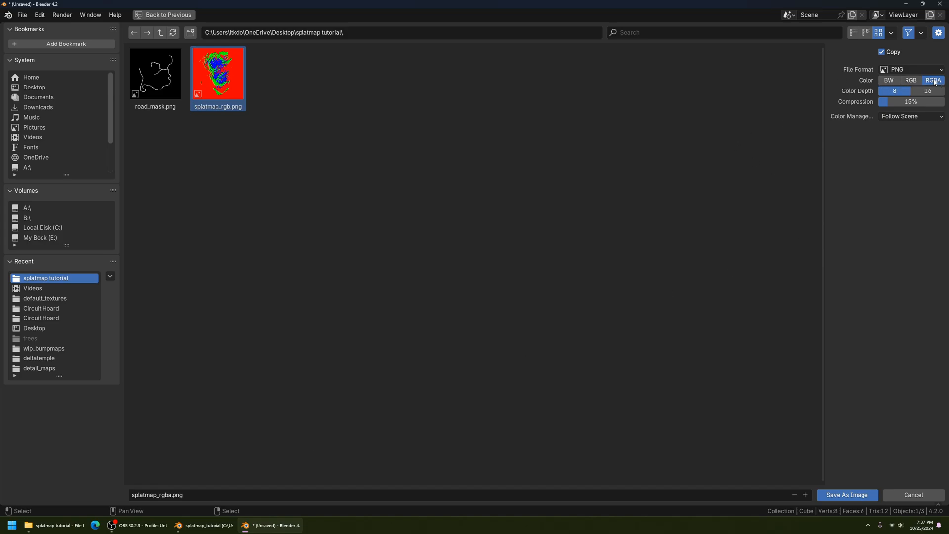
{"action": "left_click_drag", "start_coordinate": [908, 102], "coordinate": [941, 102]}
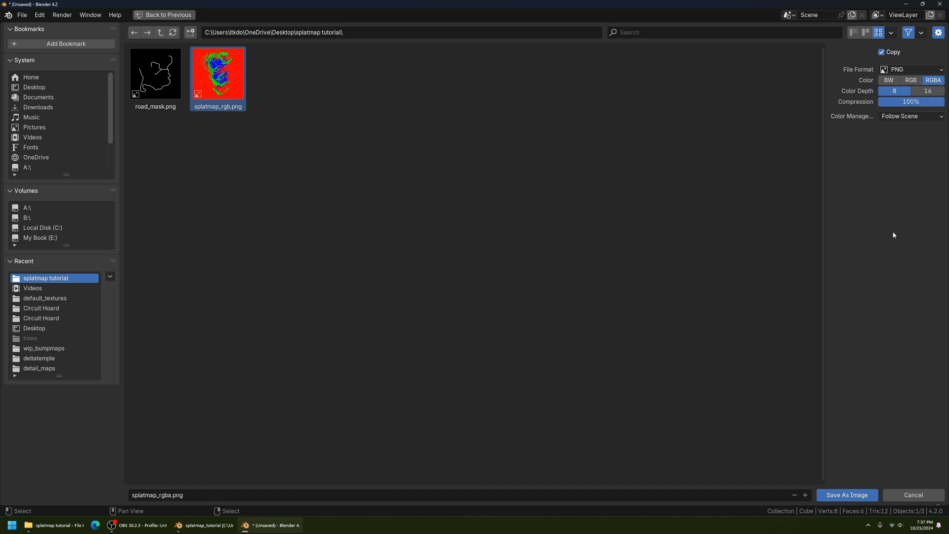
{"action": "left_click", "coordinate": [836, 495]}
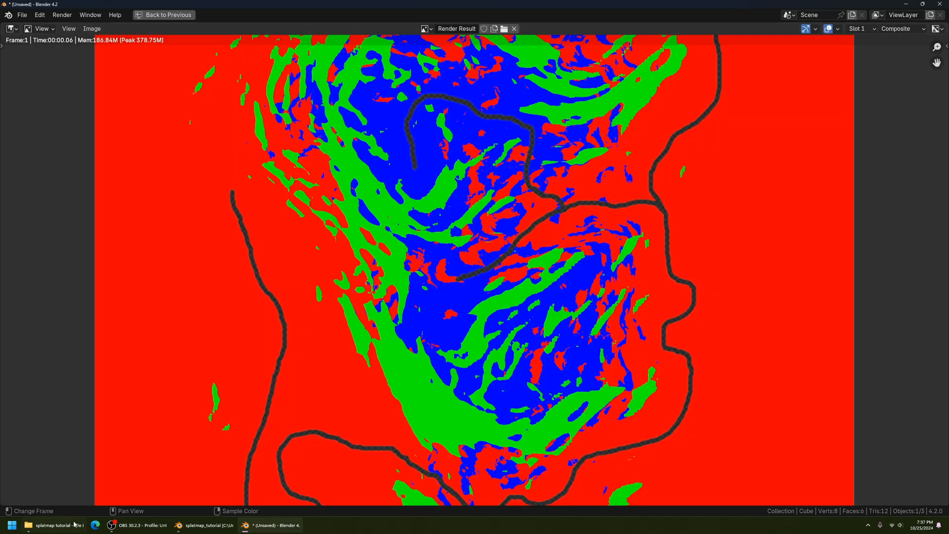
Switch to the splatmap tutorial folder in File Explorer and open splatmap_rgba in paint.net.
{"action": "left_click", "coordinate": [55, 525]}
{"action": "left_click", "coordinate": [510, 144]}
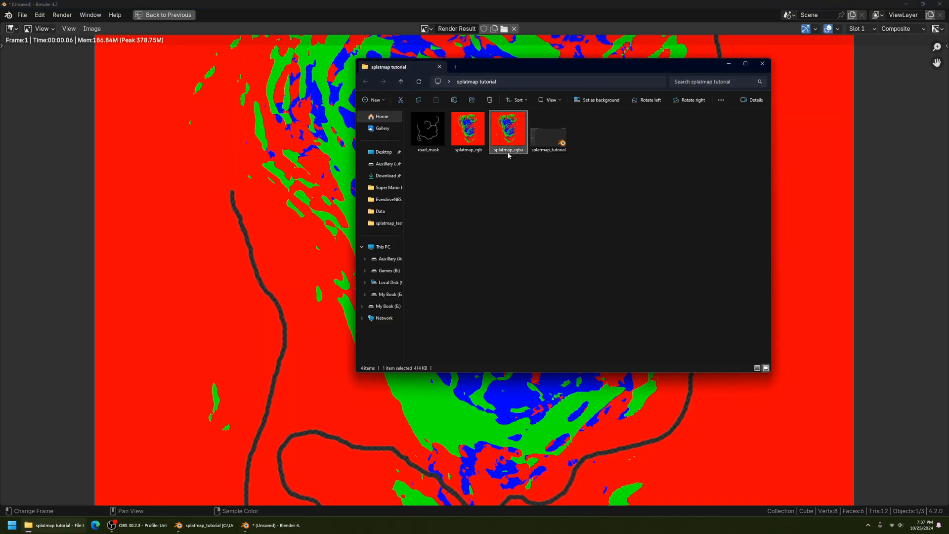
{"action": "right_click", "coordinate": [510, 139]}
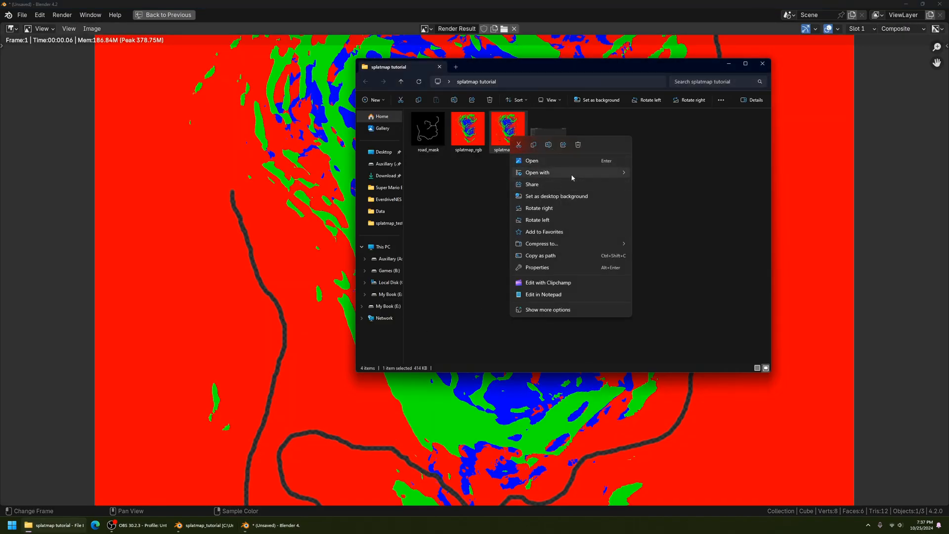
{"action": "mouse_move", "coordinate": [556, 172]}
{"action": "left_click", "coordinate": [668, 211]}
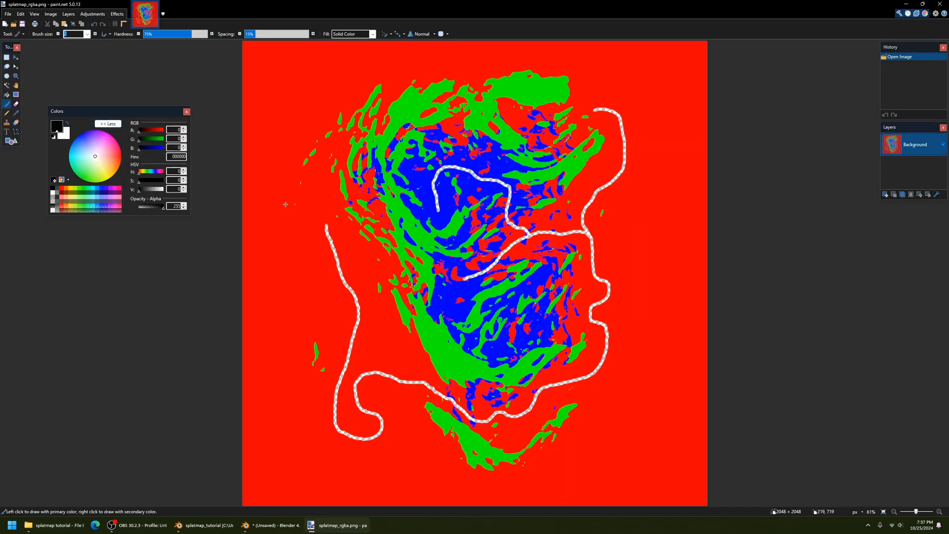
Sample the colour and alpha inside the transparent road near its end in the middle of the map.
{"action": "left_click", "coordinate": [15, 76]}
{"action": "left_click", "coordinate": [467, 280]}
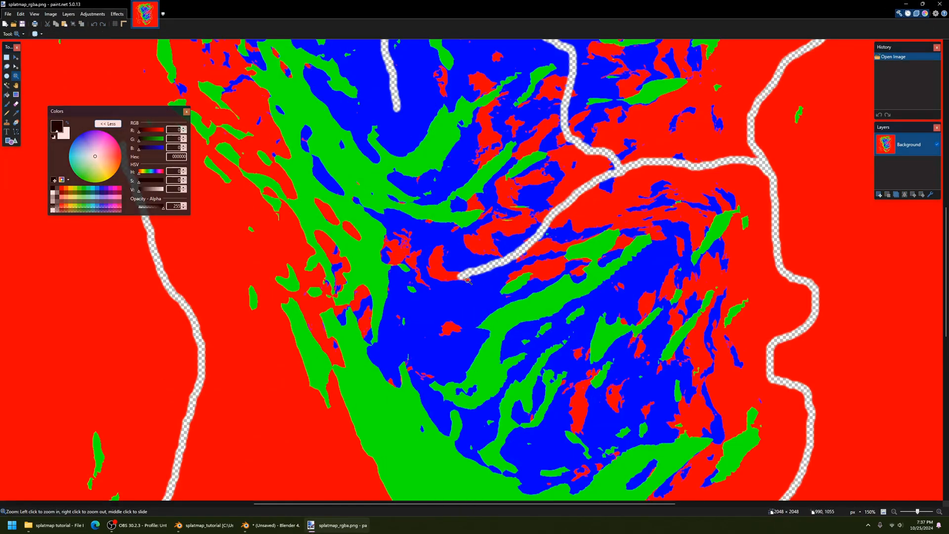
{"action": "left_click", "coordinate": [468, 280]}
{"action": "left_click", "coordinate": [467, 280]}
{"action": "key", "text": "k"}
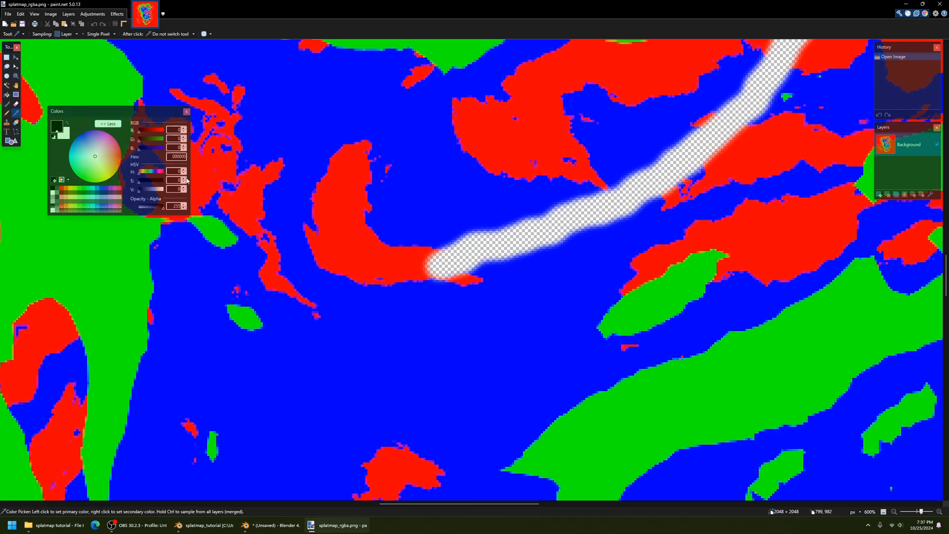
{"action": "left_click", "coordinate": [465, 245]}
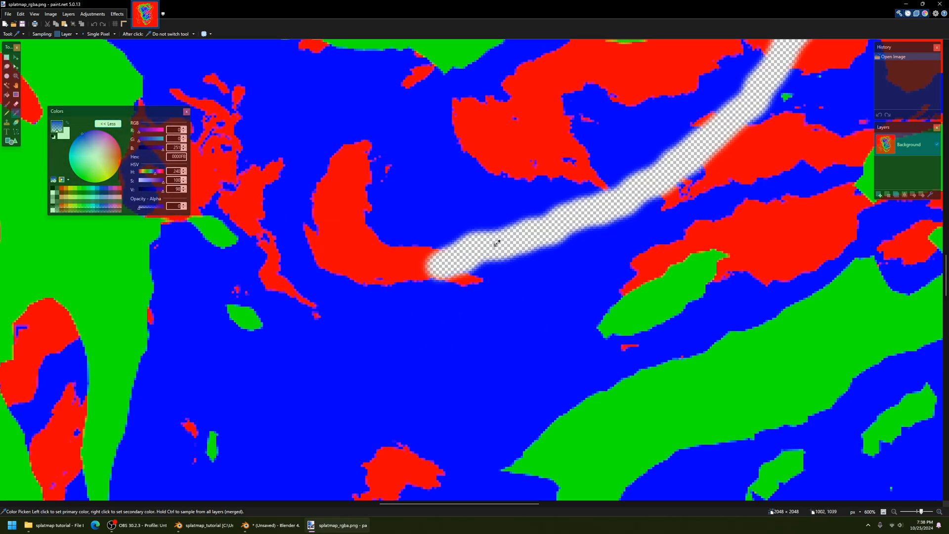
Sample another spot farther along the transparent road and the opaque terrain colours beside it to compare their RGB and alpha values.
{"action": "scroll", "coordinate": [496, 243], "scroll_direction": "up", "scroll_amount": 3}
{"action": "left_click_drag", "start_coordinate": [441, 504], "coordinate": [498, 504]}
{"action": "scroll", "coordinate": [467, 339], "scroll_direction": "up", "scroll_amount": 3}
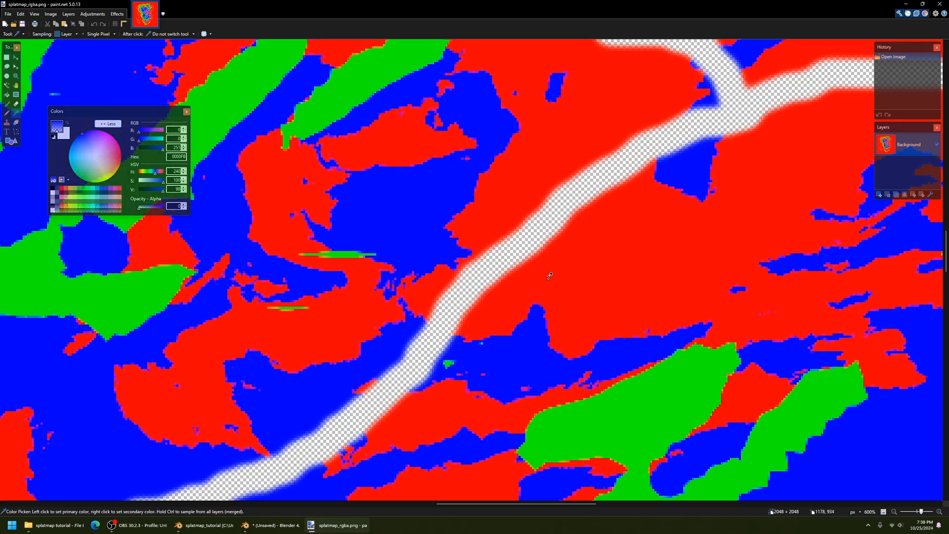
{"action": "scroll", "coordinate": [550, 275], "scroll_direction": "down", "scroll_amount": 3}
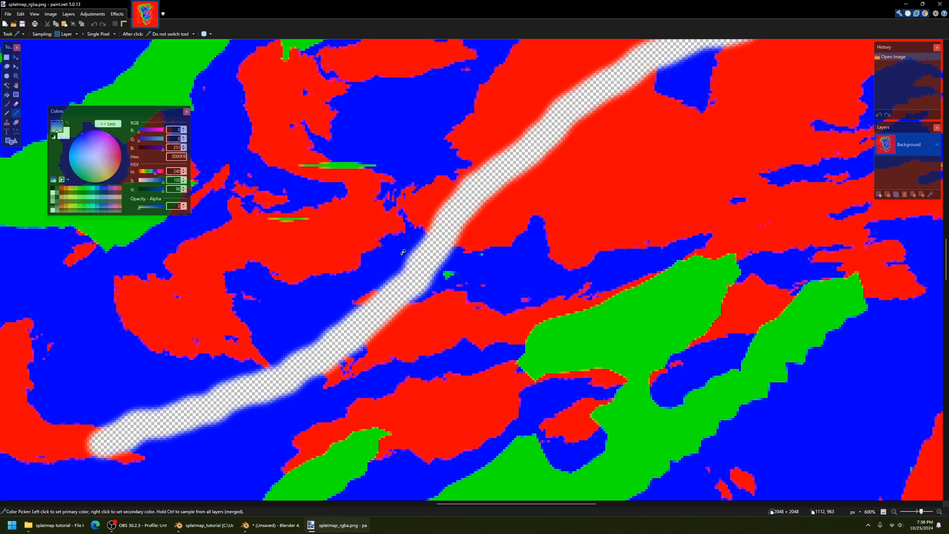
{"action": "left_click", "coordinate": [467, 201]}
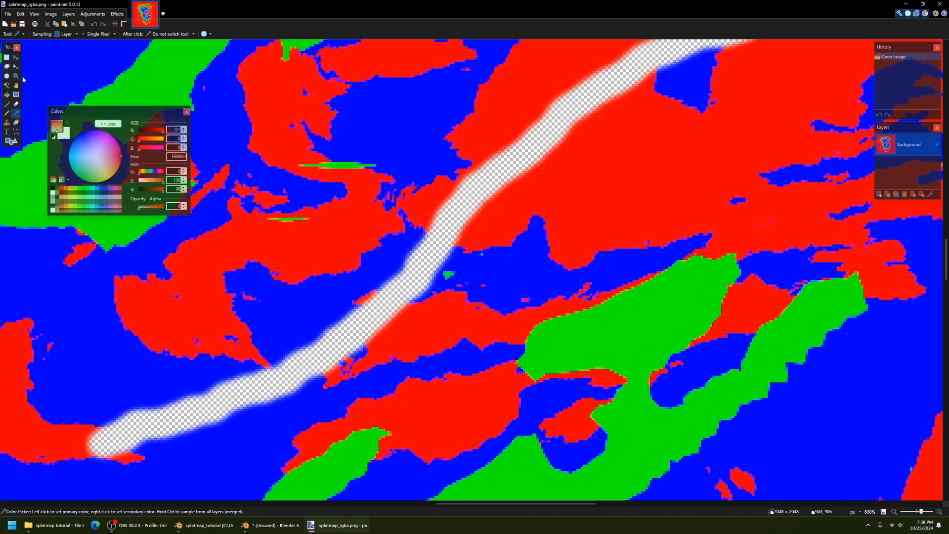
{"action": "scroll", "coordinate": [445, 291], "scroll_direction": "down", "scroll_amount": 1}
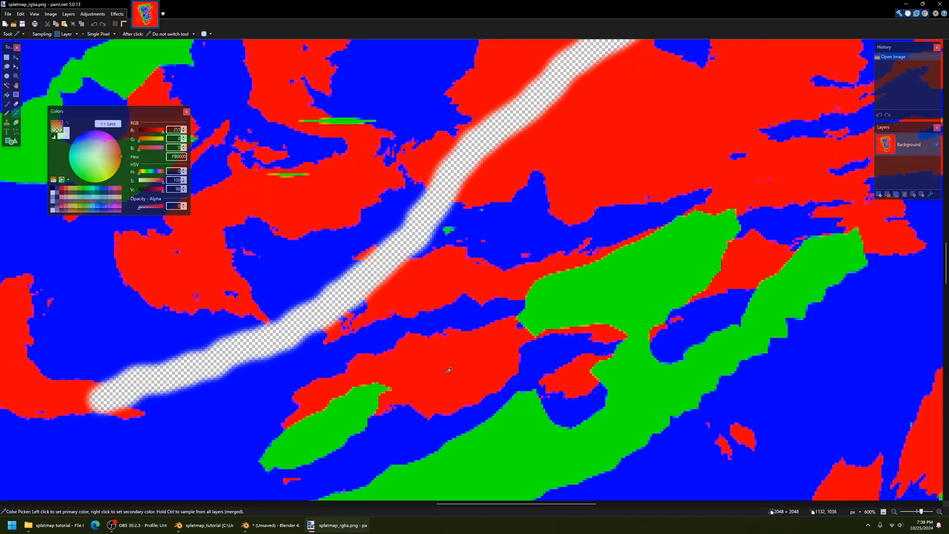
{"action": "left_click", "coordinate": [444, 288]}
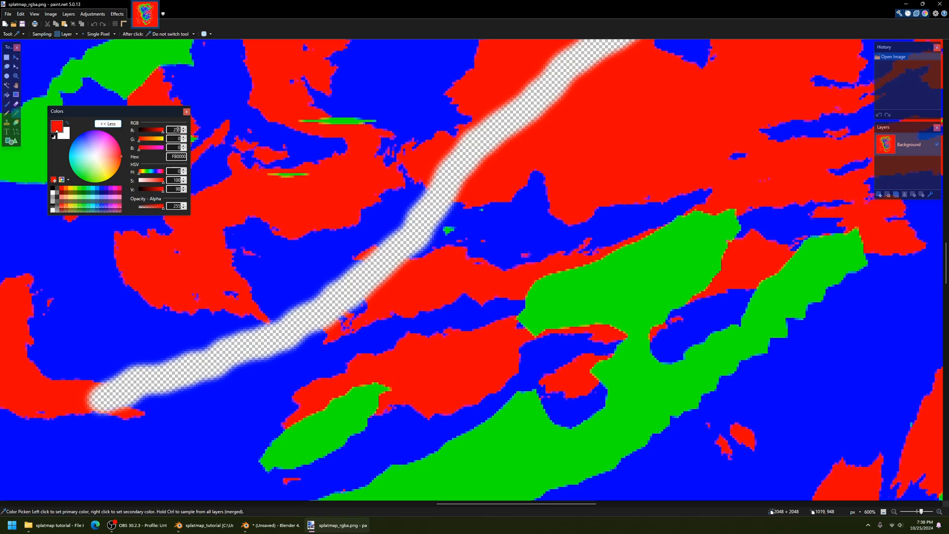
{"action": "left_click", "coordinate": [200, 192]}
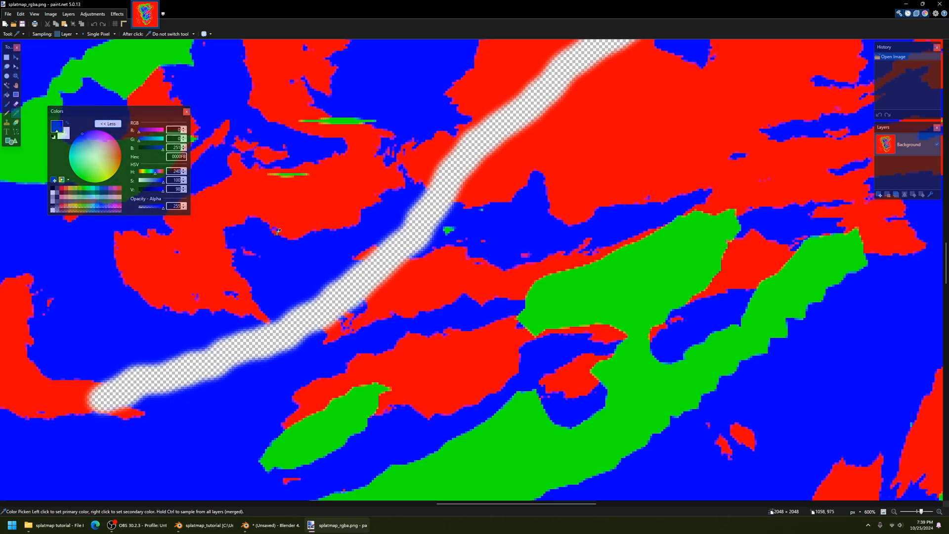
Sample the blended pixels along the red and blue terrain borders up close and examine the transitions around the road.
{"action": "left_click", "coordinate": [15, 78]}
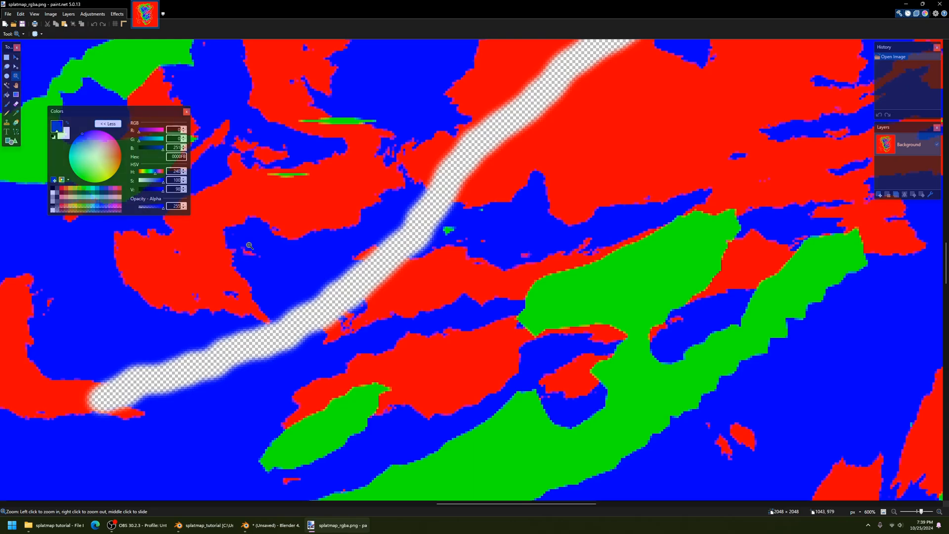
{"action": "left_click", "coordinate": [249, 246]}
{"action": "left_click", "coordinate": [249, 245]}
{"action": "left_click", "coordinate": [249, 245]}
{"action": "left_click", "coordinate": [249, 245]}
{"action": "left_click", "coordinate": [249, 245]}
{"action": "left_click", "coordinate": [249, 245]}
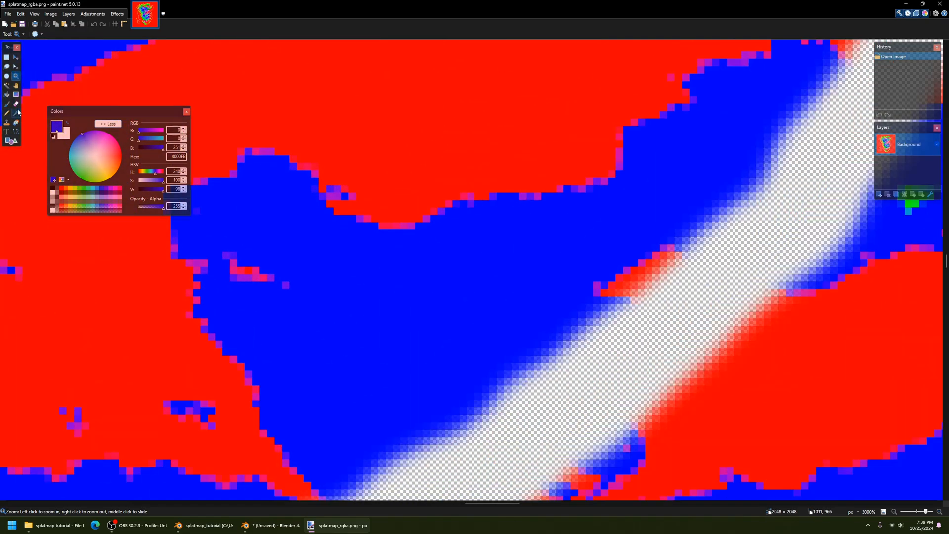
{"action": "left_click", "coordinate": [16, 113]}
{"action": "left_click", "coordinate": [264, 151]}
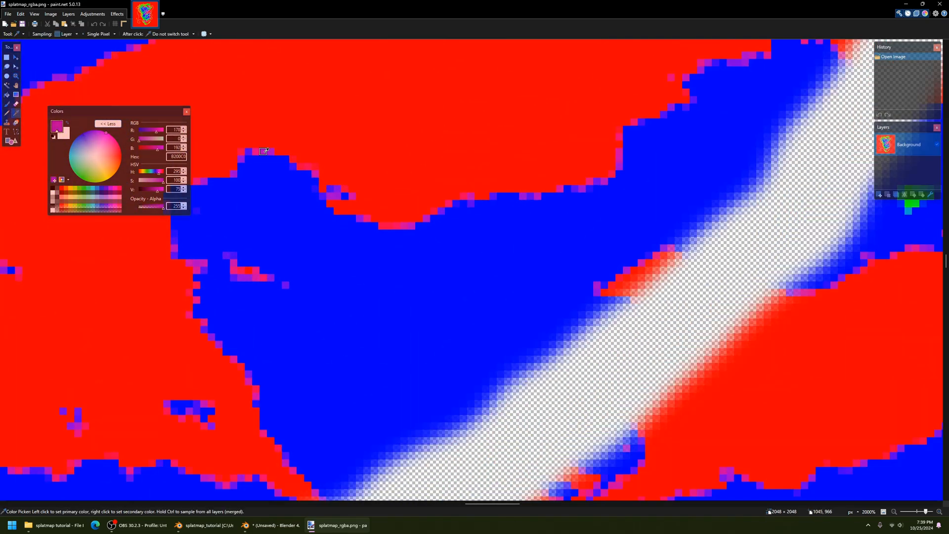
{"action": "left_click", "coordinate": [338, 196]}
{"action": "left_click", "coordinate": [360, 179]}
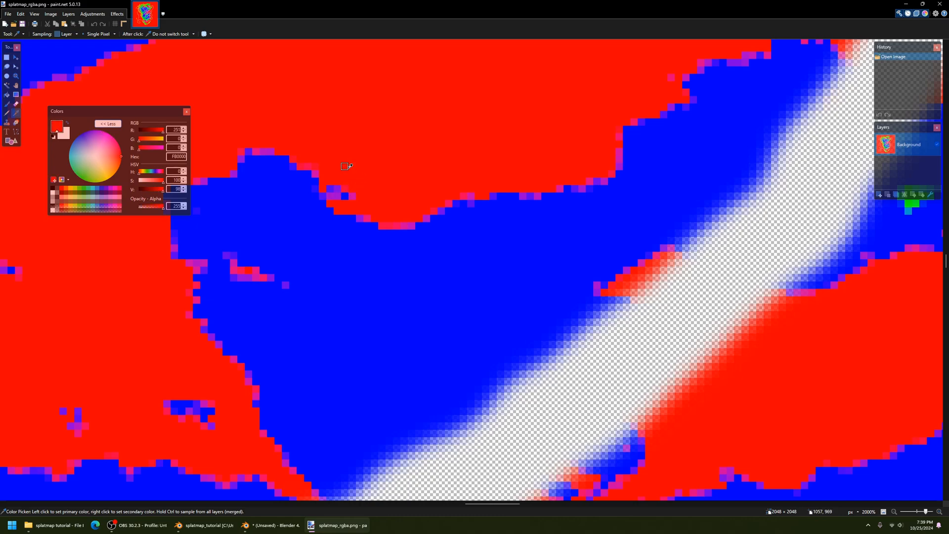
{"action": "left_click_drag", "start_coordinate": [344, 167], "coordinate": [197, 262]}
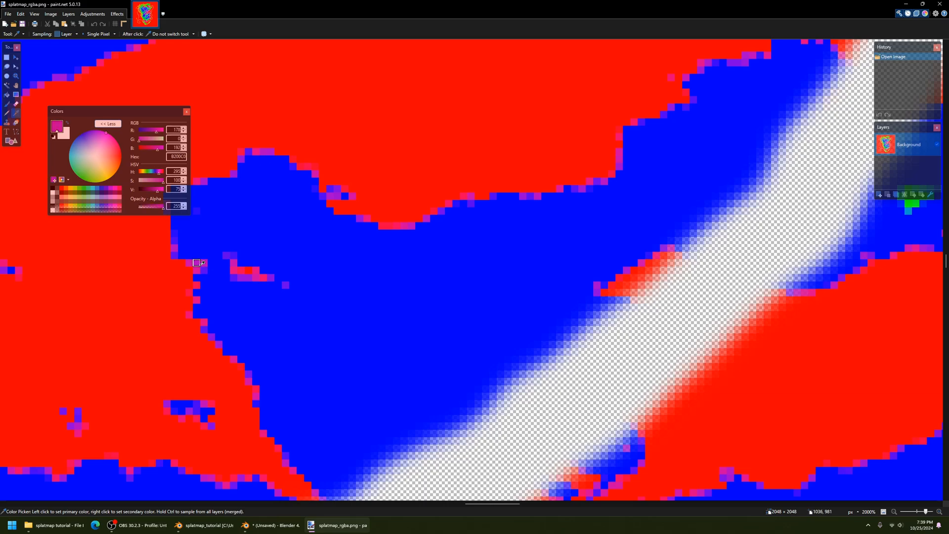
{"action": "mouse_move", "coordinate": [489, 504]}
{"action": "left_mouse_down"}
{"action": "mouse_move", "coordinate": [464, 506]}
{"action": "mouse_move", "coordinate": [474, 504]}
{"action": "left_mouse_up"}
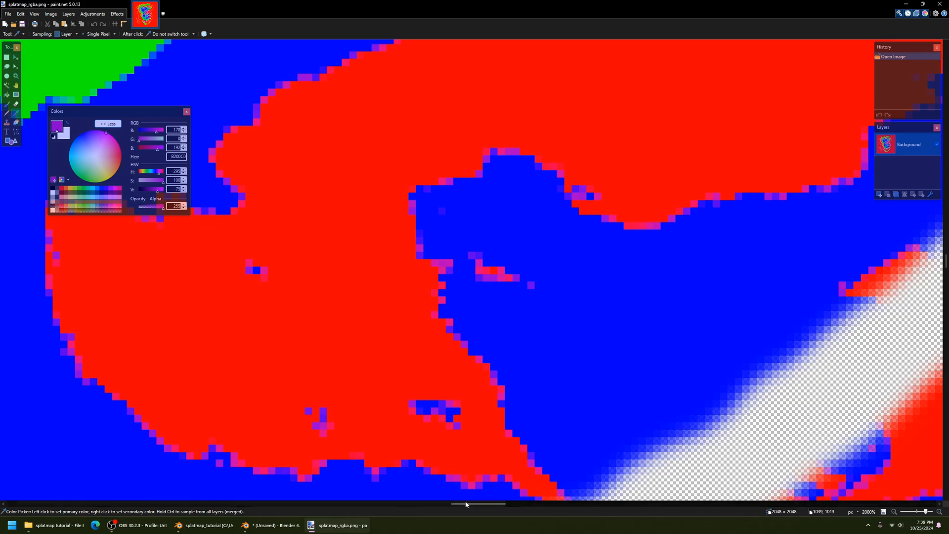
{"action": "left_click_drag", "start_coordinate": [467, 504], "coordinate": [508, 504]}
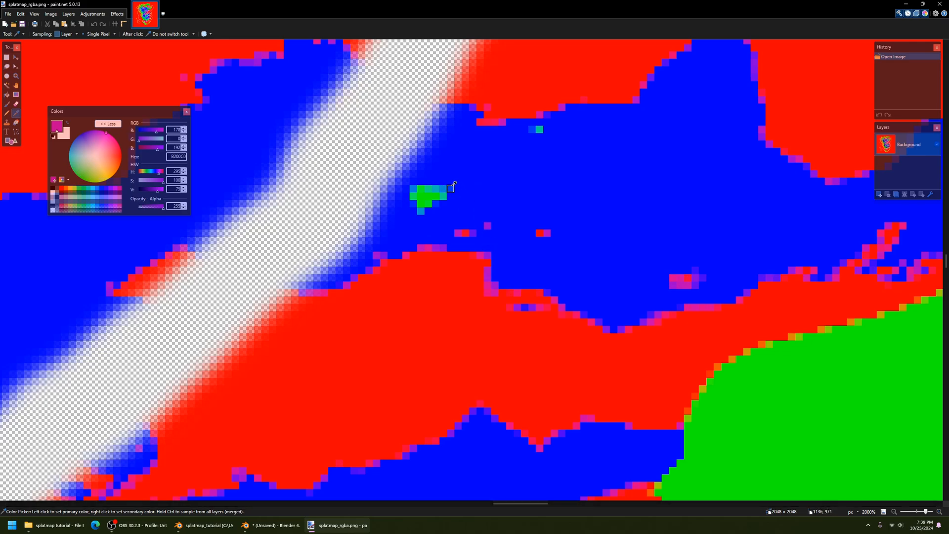
Sample the blended pixels on the small green patch in the blue terrain and along the large green area's red border.
{"action": "left_click", "coordinate": [436, 188]}
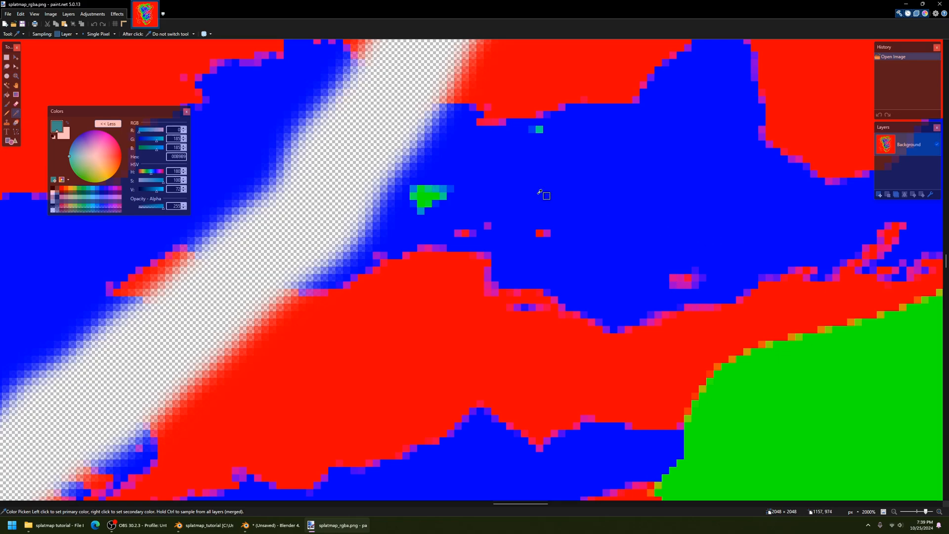
{"action": "scroll", "coordinate": [646, 373], "scroll_direction": "down", "scroll_amount": 3}
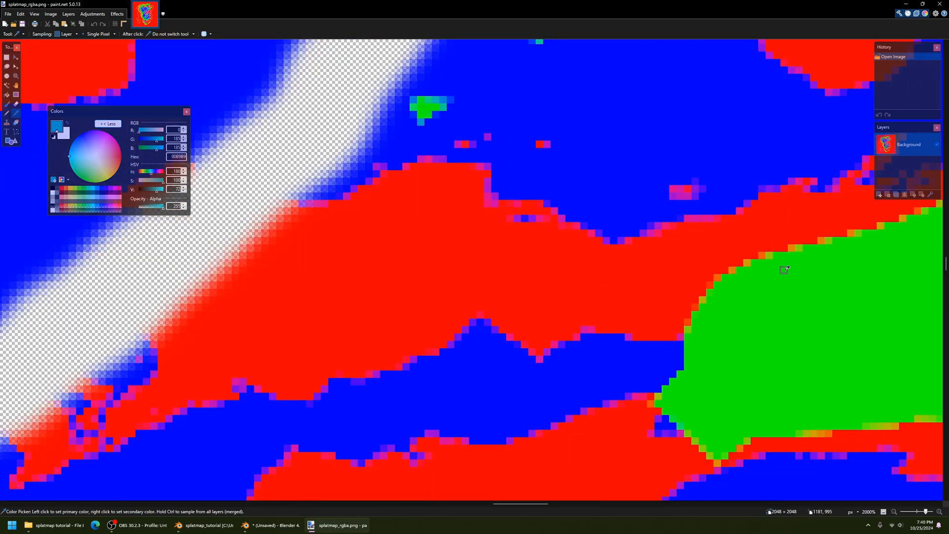
{"action": "left_click", "coordinate": [746, 261]}
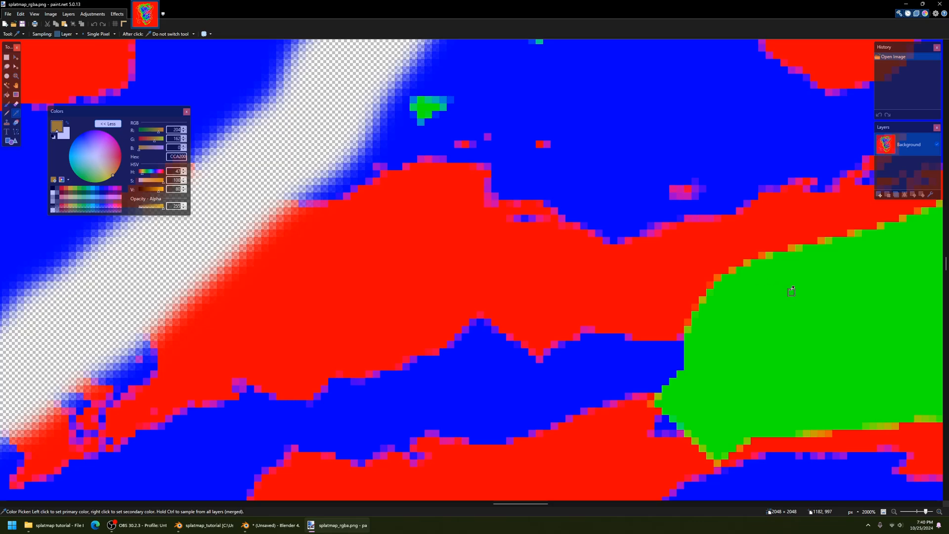
{"action": "left_click", "coordinate": [17, 76]}
{"action": "right_click", "coordinate": [443, 249]}
{"action": "right_click", "coordinate": [443, 250]}
{"action": "right_click", "coordinate": [443, 250]}
{"action": "scroll", "coordinate": [469, 235], "scroll_direction": "up", "scroll_amount": 2}
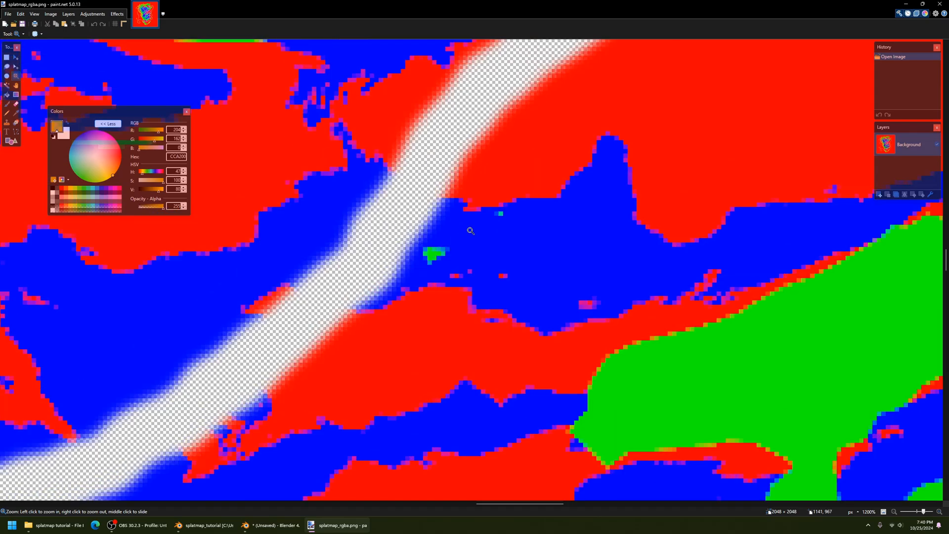
{"action": "scroll", "coordinate": [481, 231], "scroll_direction": "down", "scroll_amount": 1}
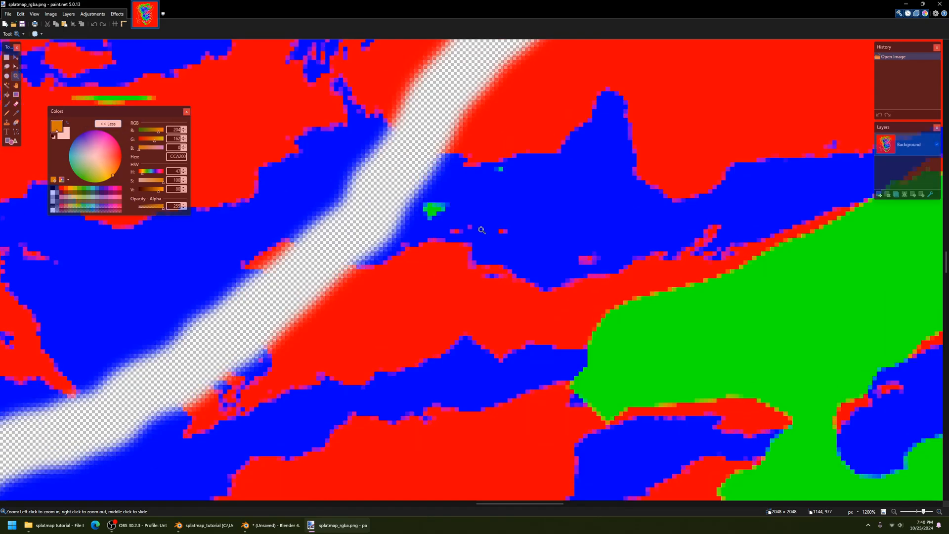
{"action": "right_click", "coordinate": [517, 287]}
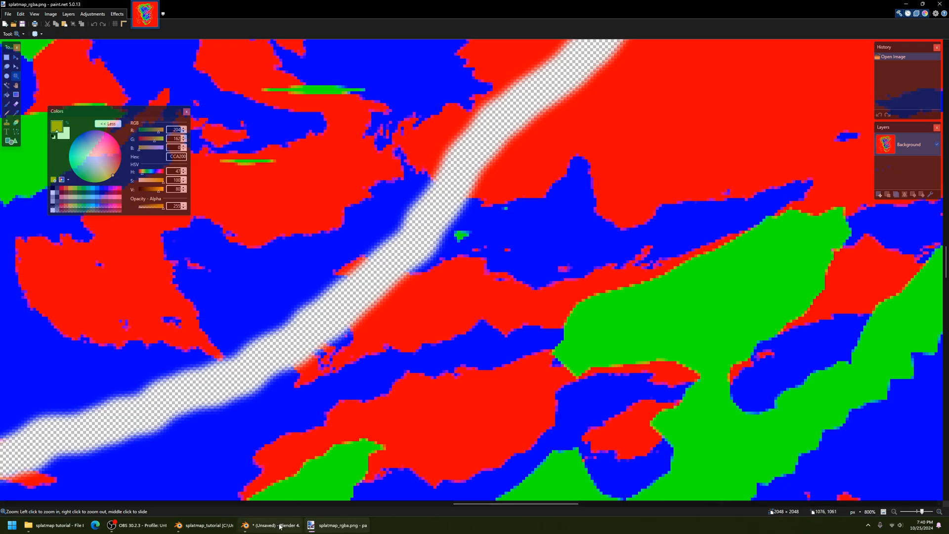
Switch to the unsaved Blender project, leave the render result view, and set the Set Alpha node's mode to Replace Alpha.
{"action": "left_click", "coordinate": [280, 487]}
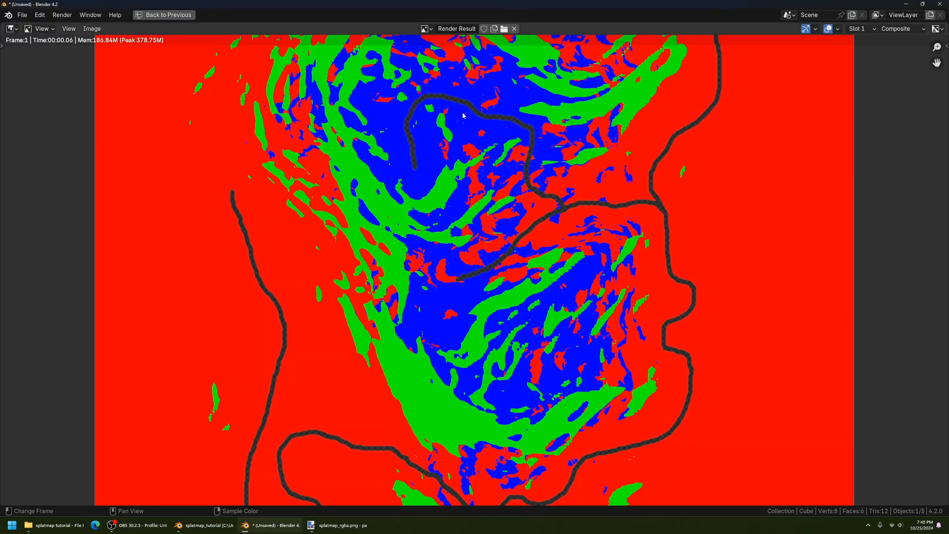
{"action": "left_click", "coordinate": [164, 15]}
{"action": "scroll", "coordinate": [376, 275], "scroll_direction": "down", "scroll_amount": 2}
{"action": "scroll", "coordinate": [356, 277], "scroll_direction": "down", "scroll_amount": 5}
{"action": "middle_click_drag", "start_coordinate": [340, 277], "coordinate": [365, 310]}
{"action": "scroll", "coordinate": [400, 276], "scroll_direction": "up", "scroll_amount": 3}
{"action": "scroll", "coordinate": [363, 302], "scroll_direction": "up", "scroll_amount": 3}
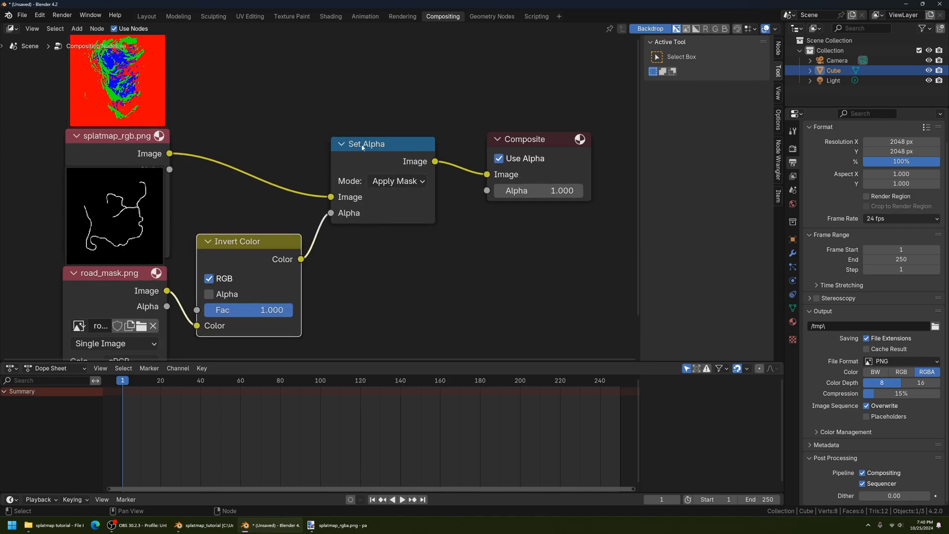
{"action": "left_click", "coordinate": [395, 182]}
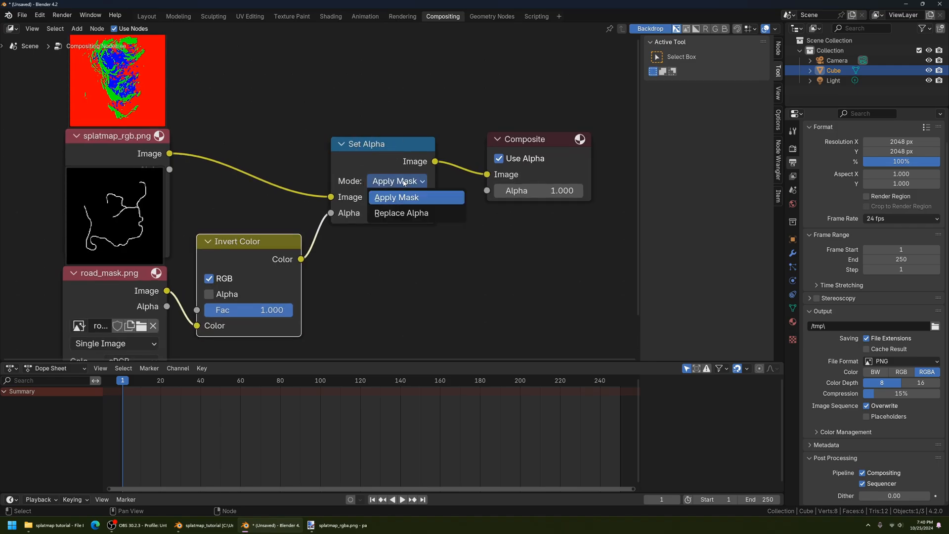
{"action": "left_click", "coordinate": [410, 216]}
{"action": "scroll", "coordinate": [393, 293], "scroll_direction": "down", "scroll_amount": 1}
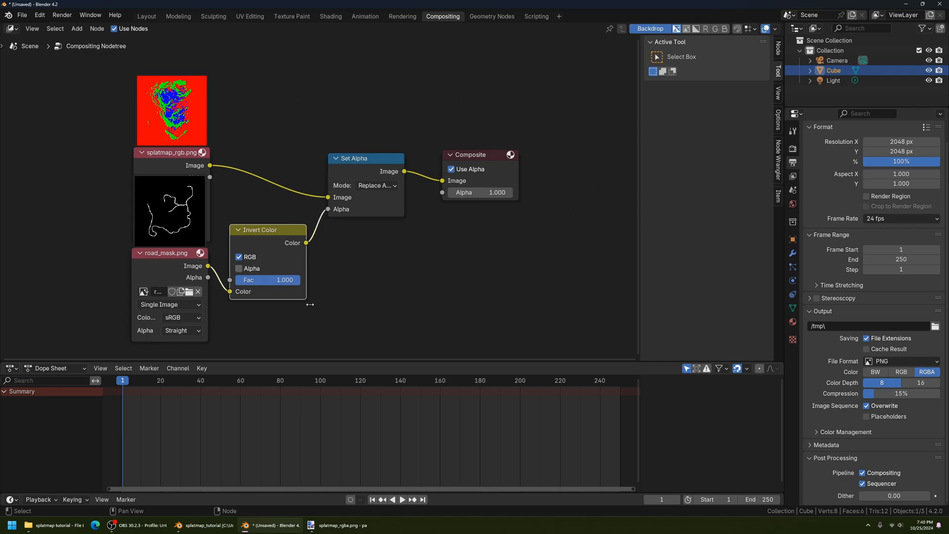
Switch to paint.net and sample the colour and alpha inside the transparent road where it crosses the blue terrain.
{"action": "mouse_move", "coordinate": [340, 524]}
{"action": "left_click", "coordinate": [337, 488]}
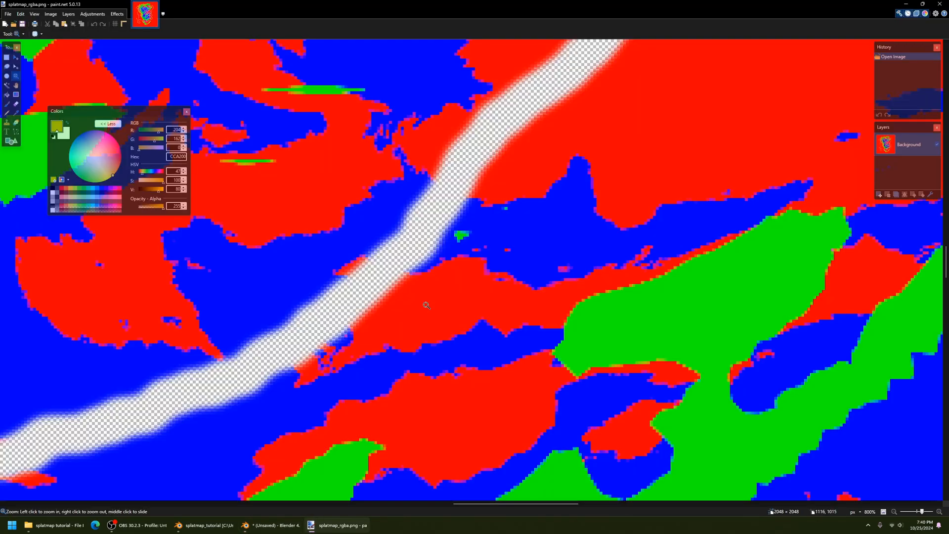
{"action": "left_click", "coordinate": [16, 113]}
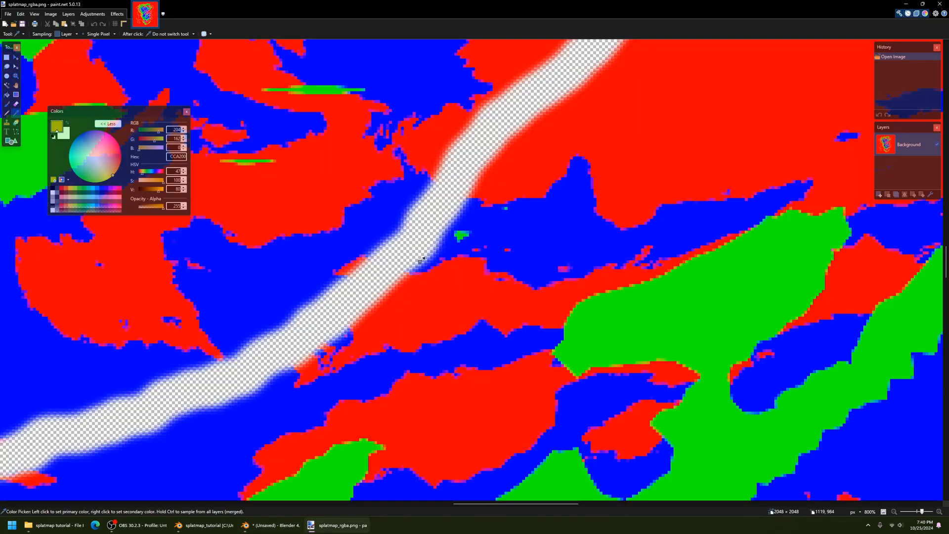
{"action": "left_click", "coordinate": [420, 230]}
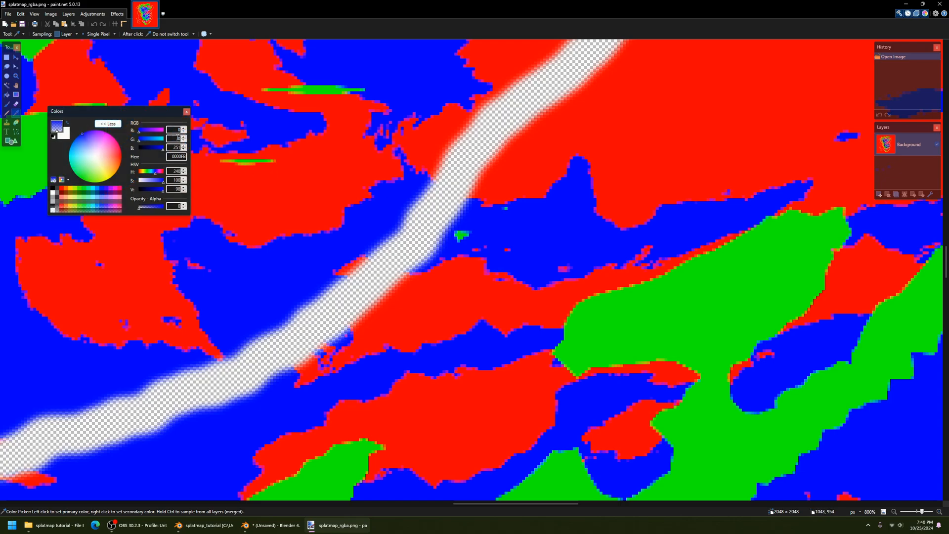
Return to the unsaved Blender project and move the Set Alpha and Composite nodes away from the image nodes to make room.
{"action": "left_click", "coordinate": [275, 532]}
{"action": "left_click", "coordinate": [201, 532]}
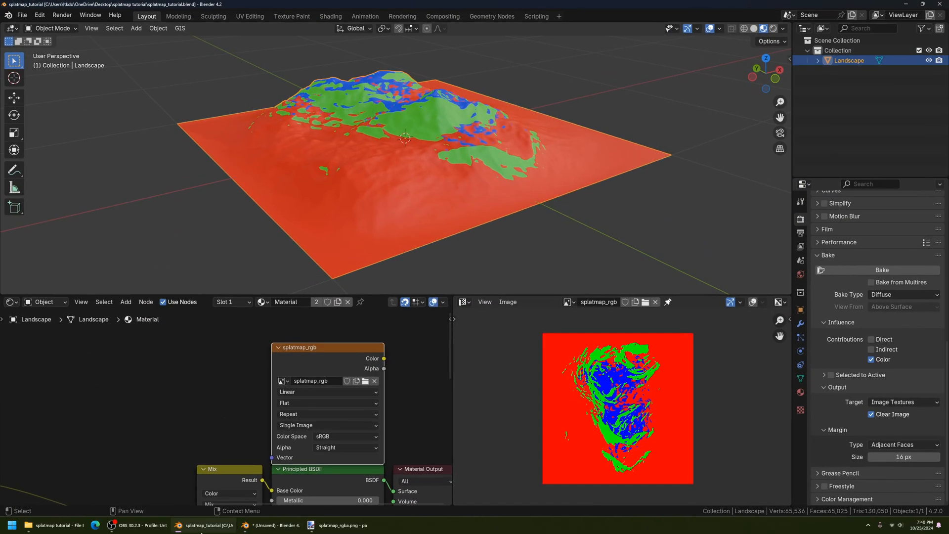
{"action": "left_click", "coordinate": [272, 525]}
{"action": "middle_click_drag", "start_coordinate": [344, 233], "coordinate": [376, 205]}
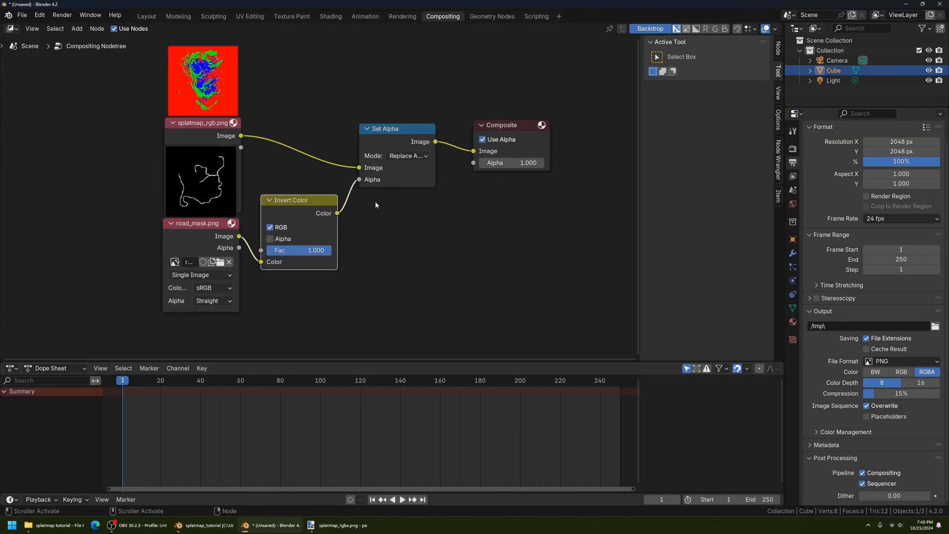
{"action": "left_click", "coordinate": [509, 125]}
{"action": "left_click", "coordinate": [405, 130], "text": "shift"}
{"action": "left_click_drag", "start_coordinate": [406, 129], "coordinate": [499, 128]}
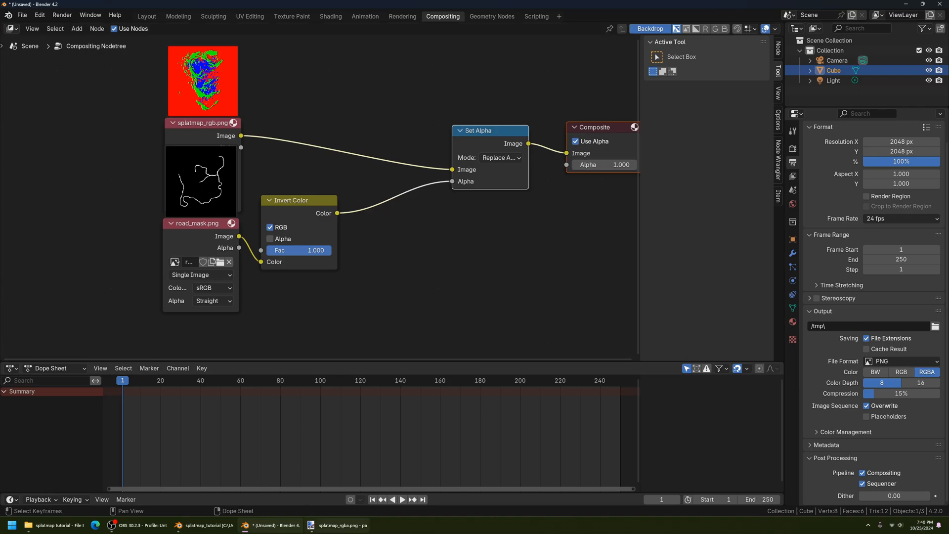
Check the RGB values of the red terrain in paint.net, and return to Blender's compositor.
{"action": "left_click", "coordinate": [311, 525]}
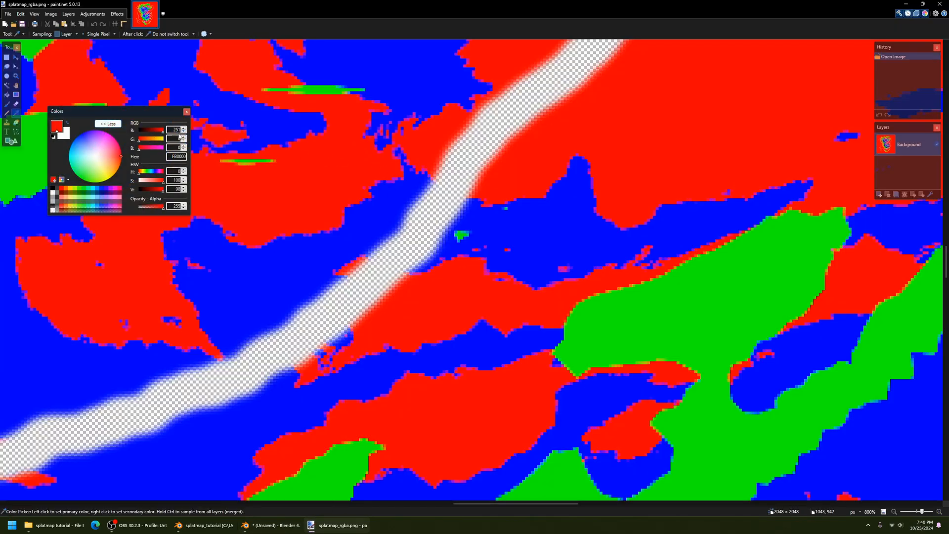
{"action": "left_click", "coordinate": [299, 529]}
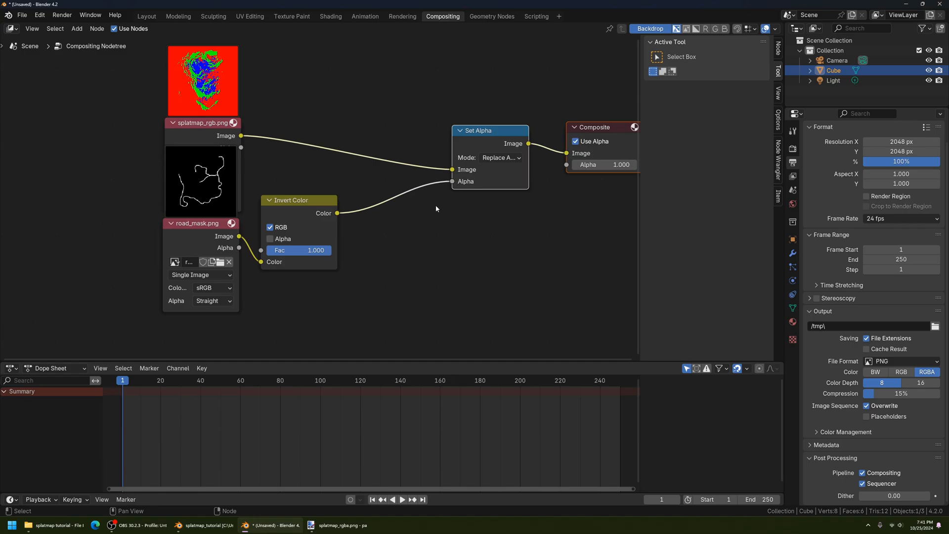
{"action": "middle_click_drag", "start_coordinate": [440, 257], "coordinate": [443, 288]}
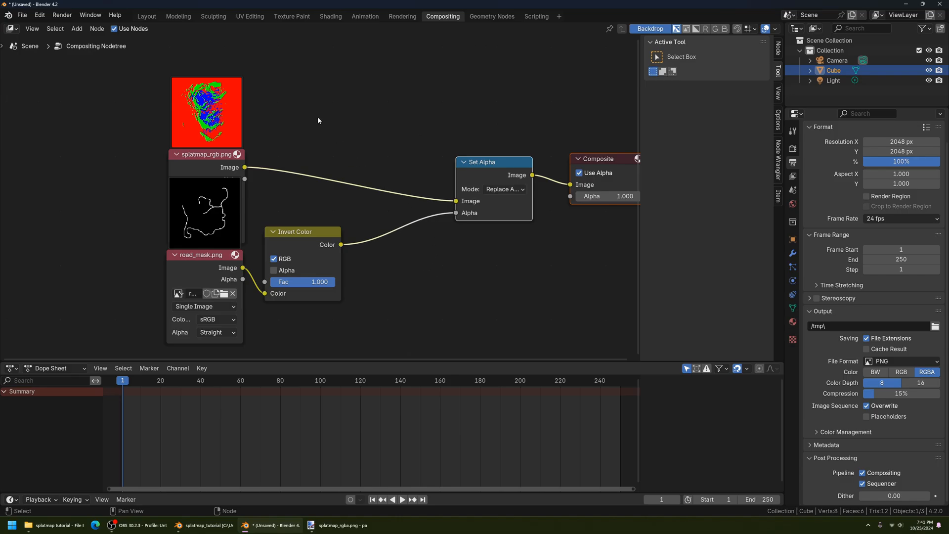
Insert a Separate Color node between the splatmap_rgb.png image and Set Alpha, and set its mode to HSV.
{"action": "left_click", "coordinate": [76, 29]}
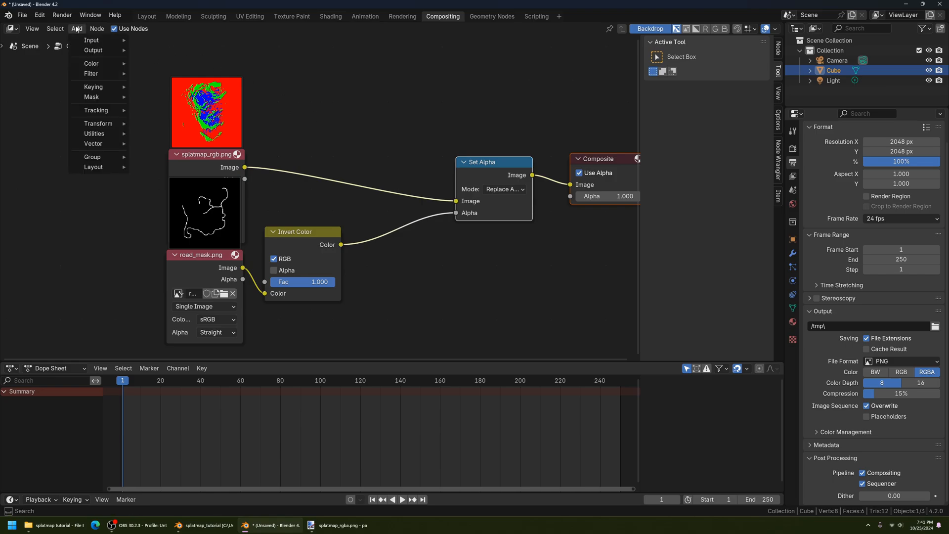
{"action": "mouse_move", "coordinate": [98, 63]}
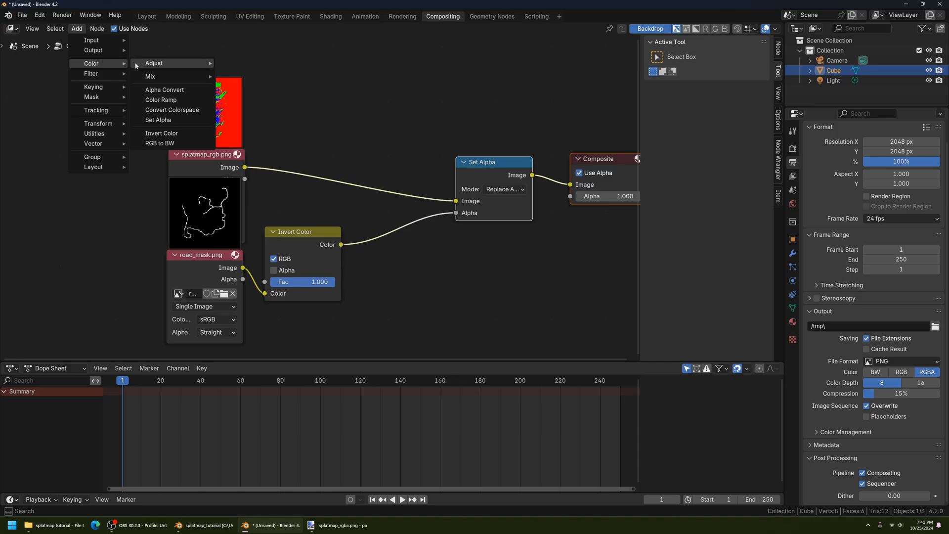
{"action": "mouse_move", "coordinate": [158, 80]}
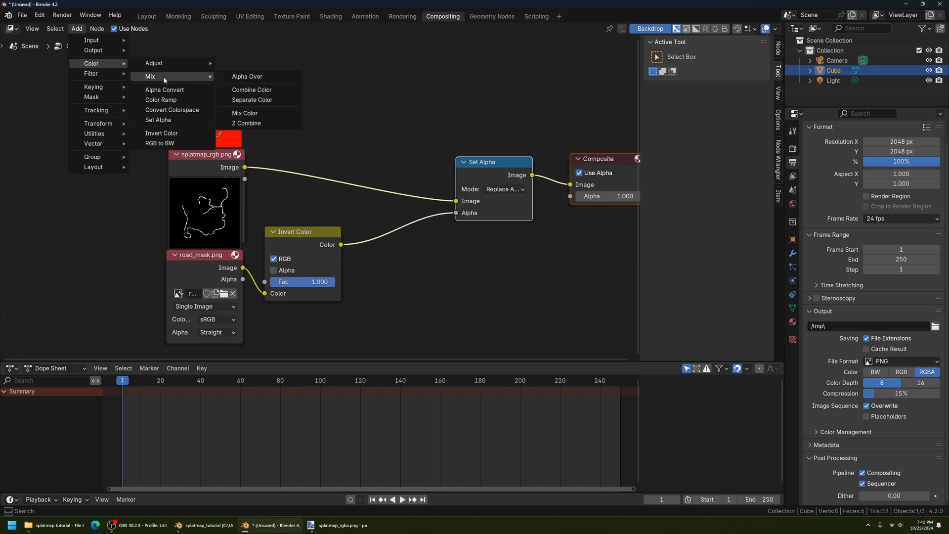
{"action": "left_click", "coordinate": [252, 99]}
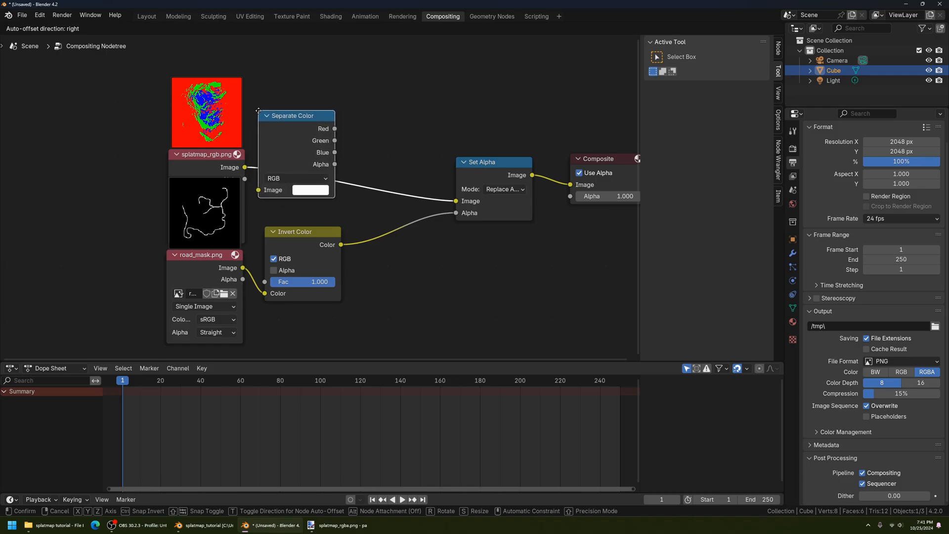
{"action": "left_click", "coordinate": [266, 111]}
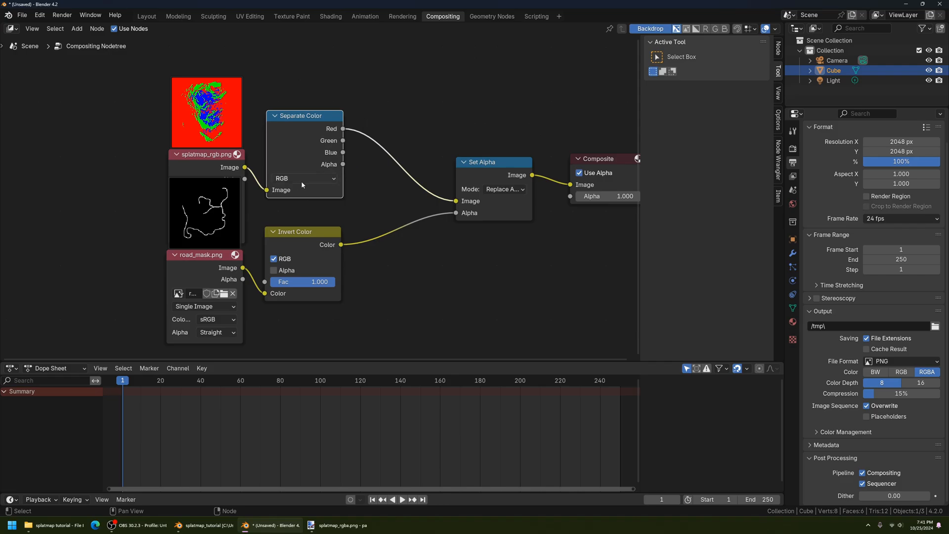
{"action": "left_click", "coordinate": [287, 179]}
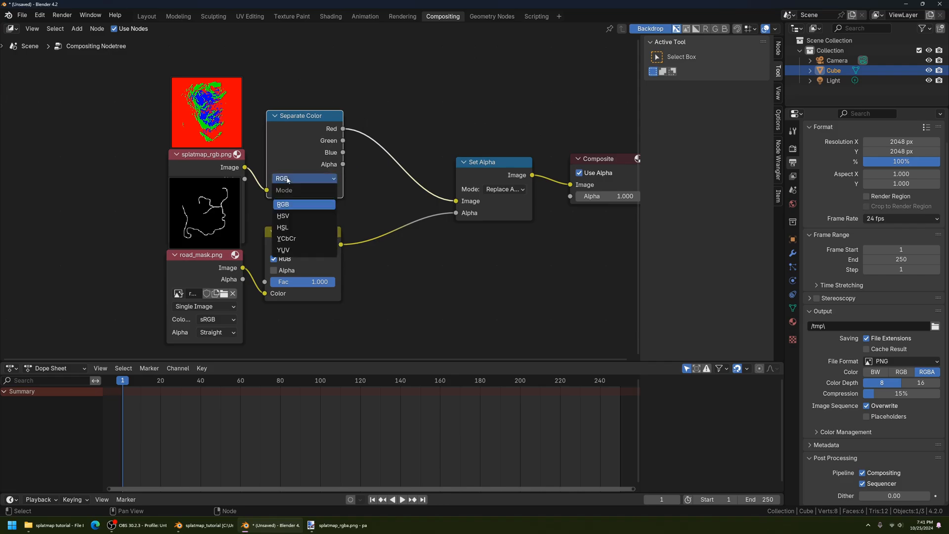
{"action": "left_click", "coordinate": [292, 212]}
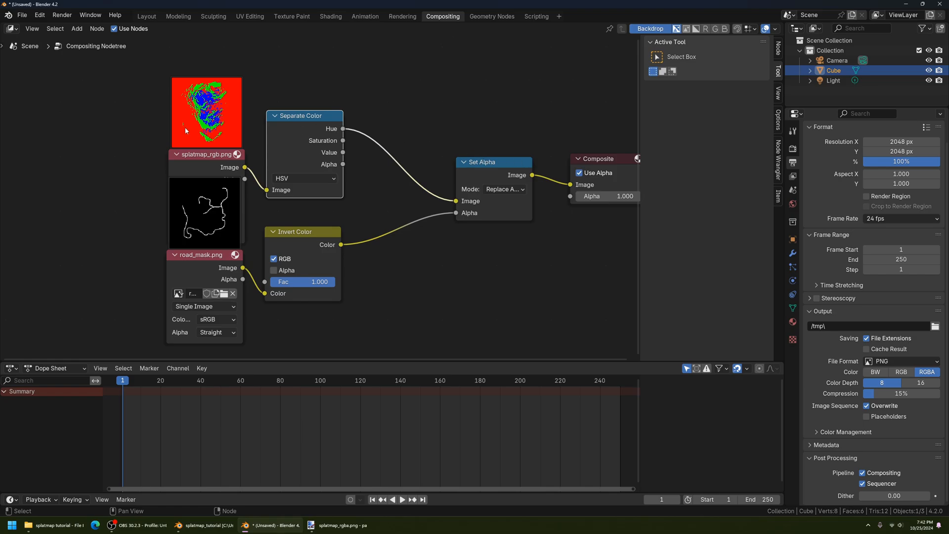
Insert a Combine Color node on the link between the Separate Color and Set Alpha nodes.
{"action": "mouse_move", "coordinate": [338, 532]}
{"action": "left_click", "coordinate": [77, 28]}
{"action": "mouse_move", "coordinate": [99, 61]}
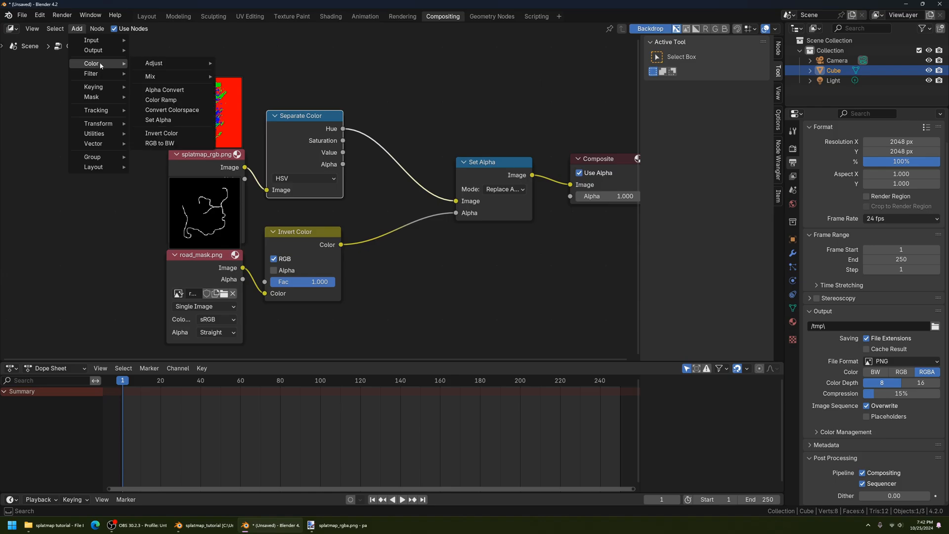
{"action": "mouse_move", "coordinate": [159, 78]}
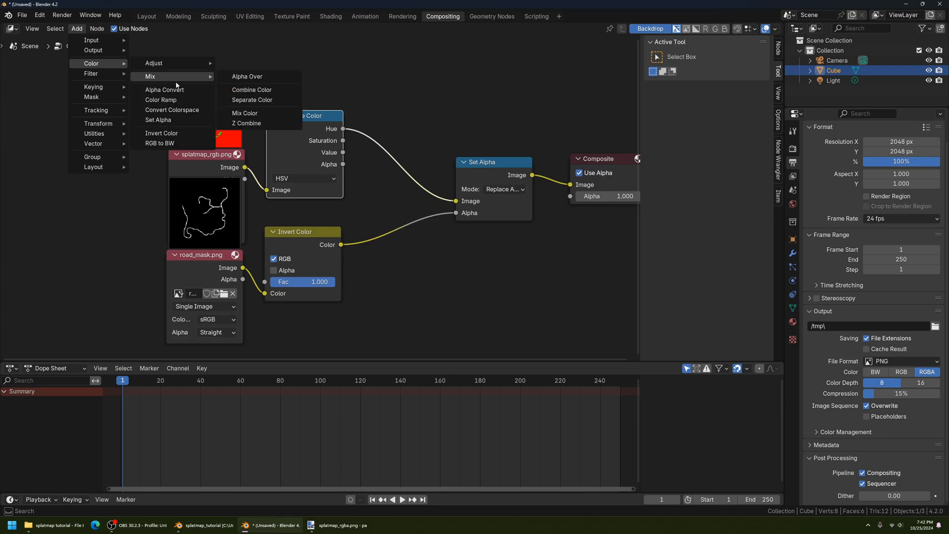
{"action": "left_click", "coordinate": [274, 93]}
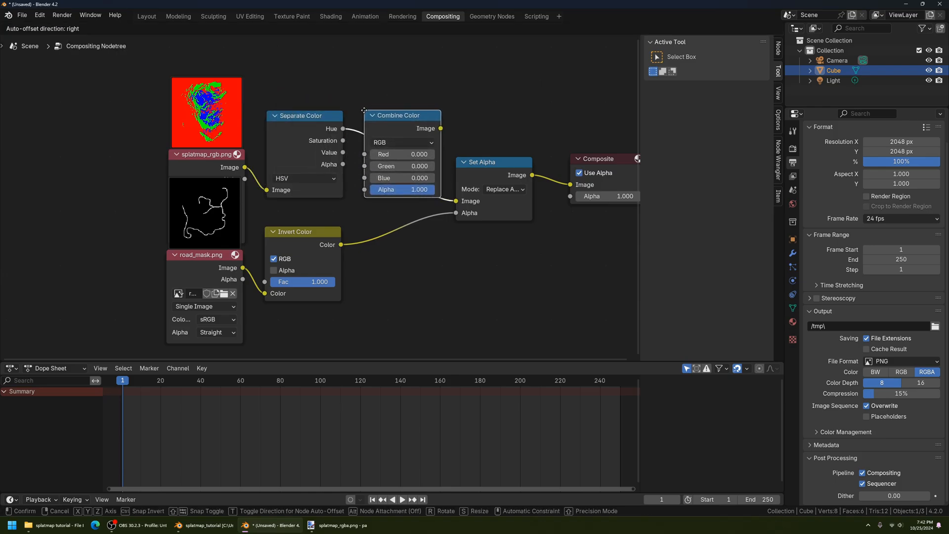
{"action": "left_click", "coordinate": [365, 116]}
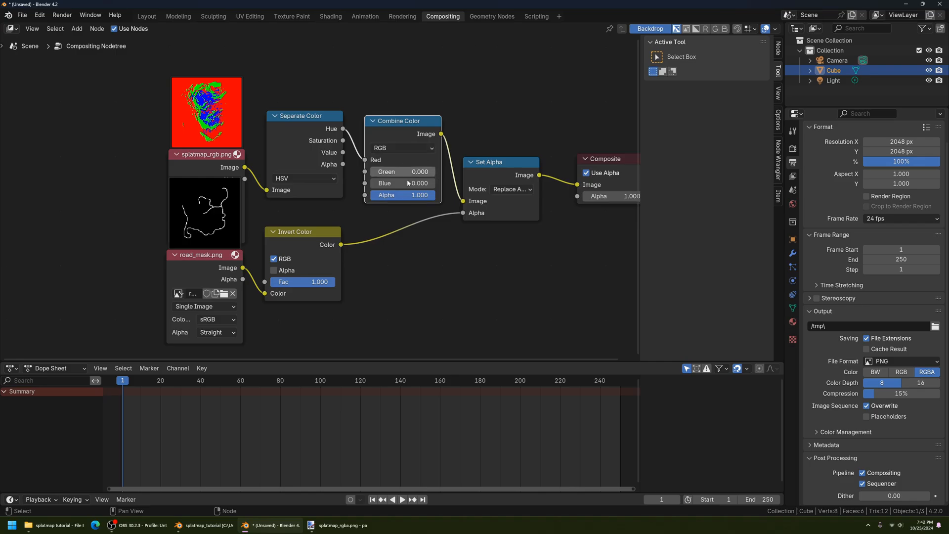
Set the Combine Color node's mode to HSV, with Saturation and Value both at 1.000.
{"action": "scroll", "coordinate": [409, 183], "scroll_direction": "up", "scroll_amount": 2}
{"action": "left_click", "coordinate": [301, 160]}
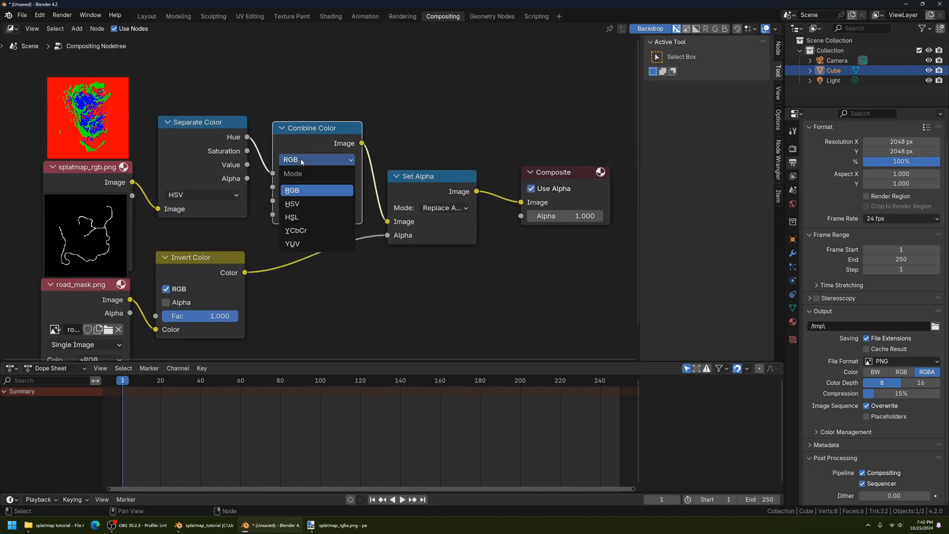
{"action": "left_click", "coordinate": [306, 204]}
{"action": "left_click_drag", "start_coordinate": [306, 141], "coordinate": [316, 126]}
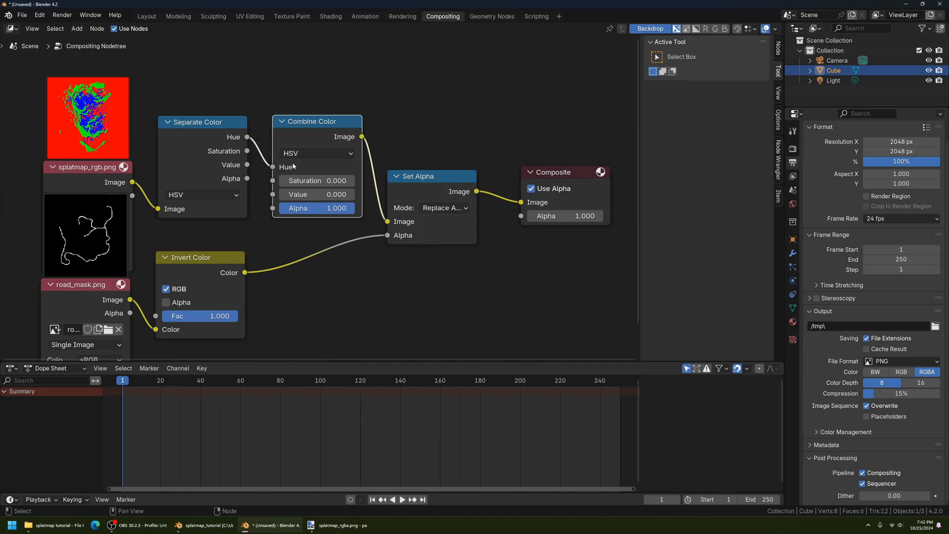
{"action": "left_click_drag", "start_coordinate": [314, 127], "coordinate": [314, 127]}
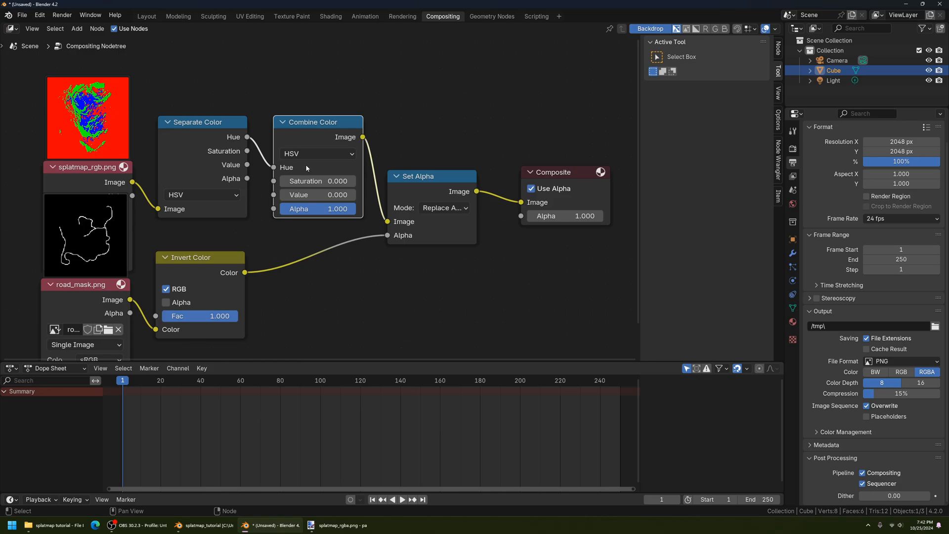
{"action": "left_click_drag", "start_coordinate": [291, 186], "coordinate": [356, 187]}
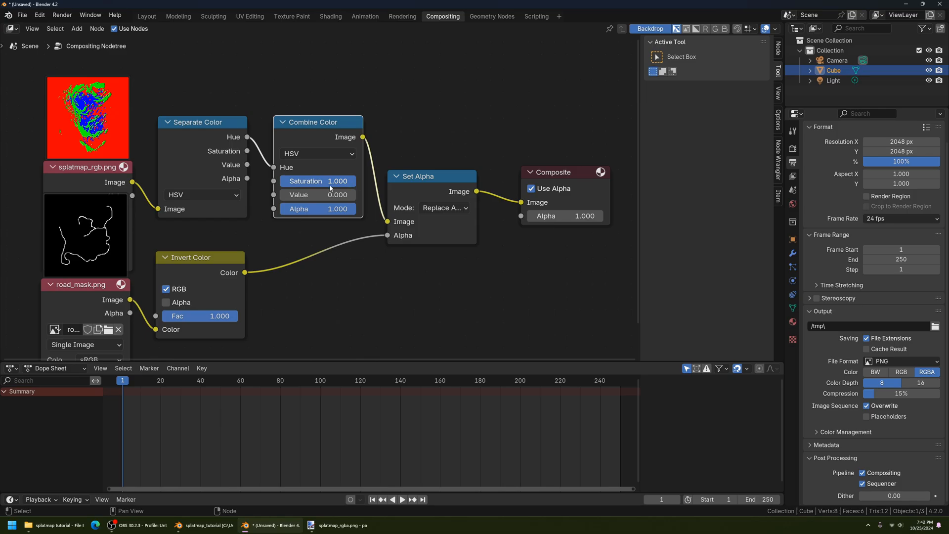
{"action": "left_click_drag", "start_coordinate": [291, 195], "coordinate": [357, 198]}
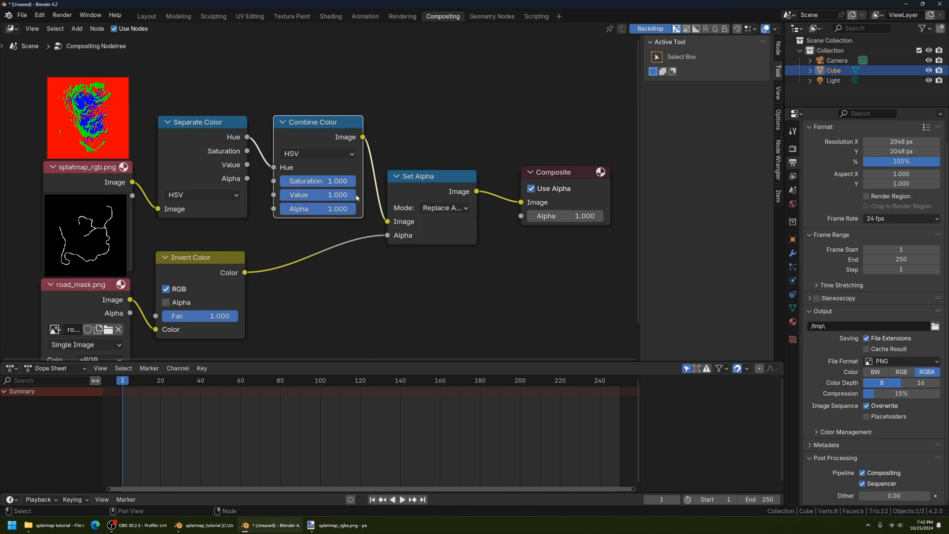
Render the composited splatmap with the HSV-corrected colours.
{"action": "scroll", "coordinate": [368, 224], "scroll_direction": "down", "scroll_amount": 5}
{"action": "middle_click_drag", "start_coordinate": [435, 246], "coordinate": [421, 210]}
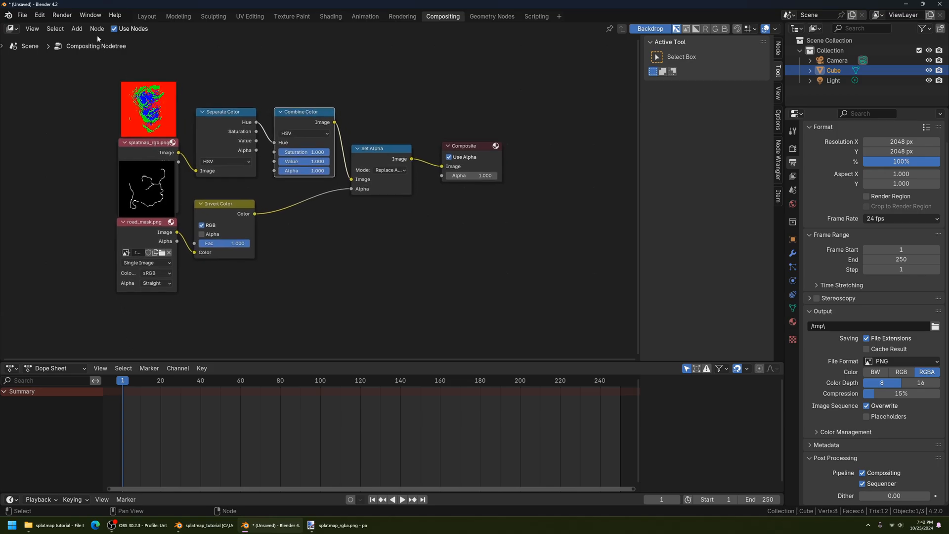
{"action": "left_click", "coordinate": [70, 19]}
{"action": "left_click", "coordinate": [75, 27]}
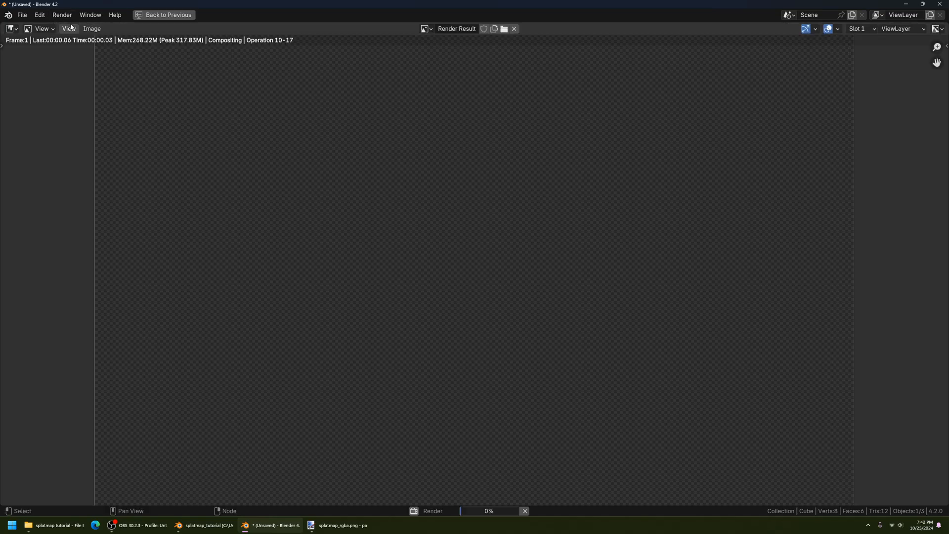
{"action": "scroll", "coordinate": [429, 247], "scroll_direction": "down", "scroll_amount": 3}
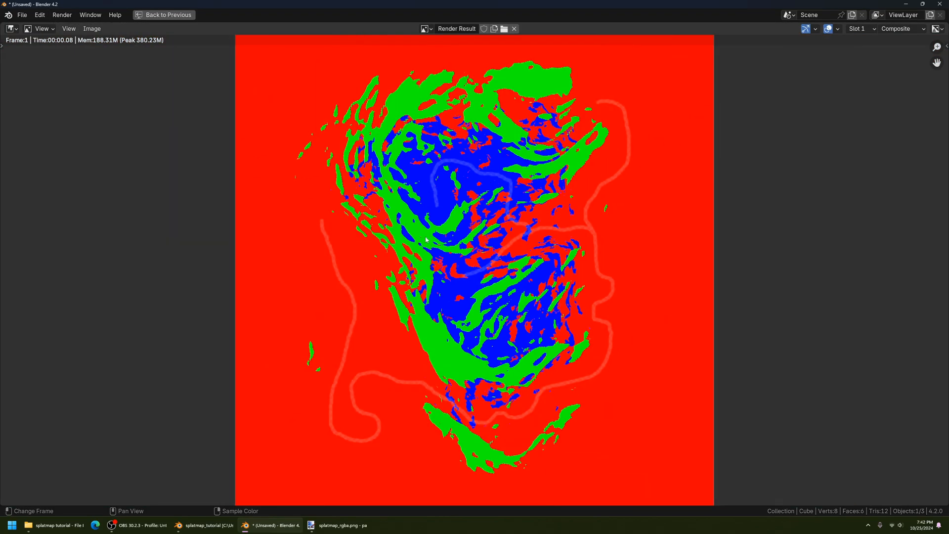
Save the render over splatmap_rgba.png in the splatmap tutorial folder as an RGBA PNG with increased compression.
{"action": "left_click", "coordinate": [94, 29]}
{"action": "left_click", "coordinate": [137, 119]}
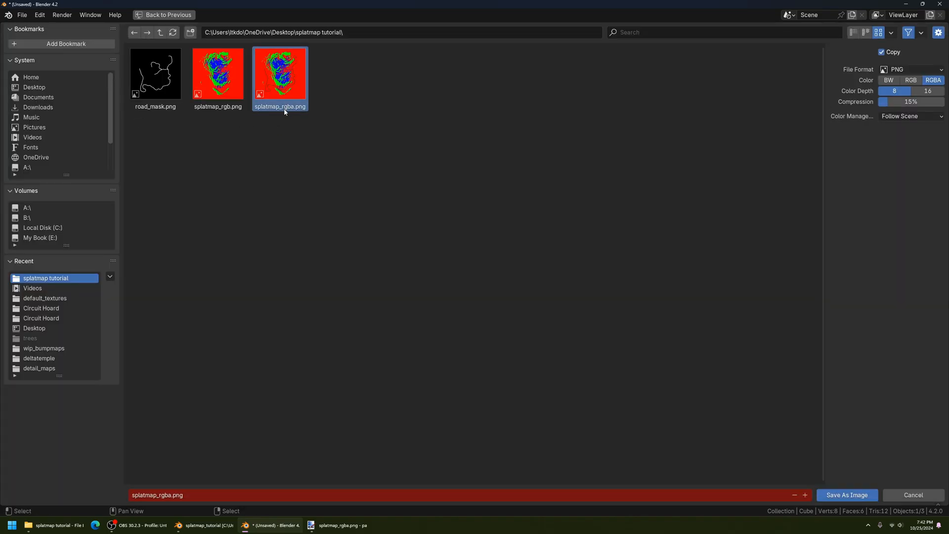
{"action": "left_click_drag", "start_coordinate": [894, 101], "coordinate": [941, 102]}
{"action": "left_click", "coordinate": [857, 495]}
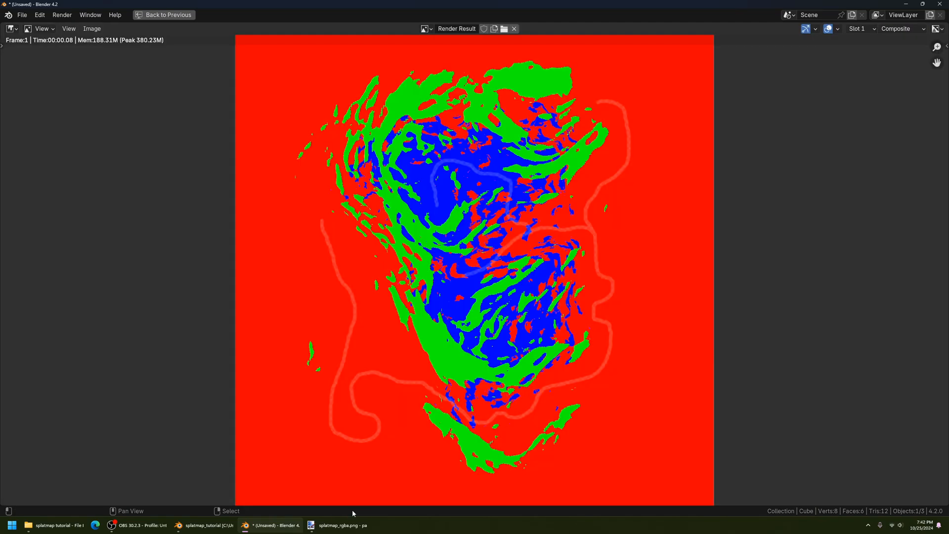
Close the old splatmap_rgba.png in paint.net and reopen the newly saved file there from the splatmap tutorial folder.
{"action": "left_click", "coordinate": [341, 531]}
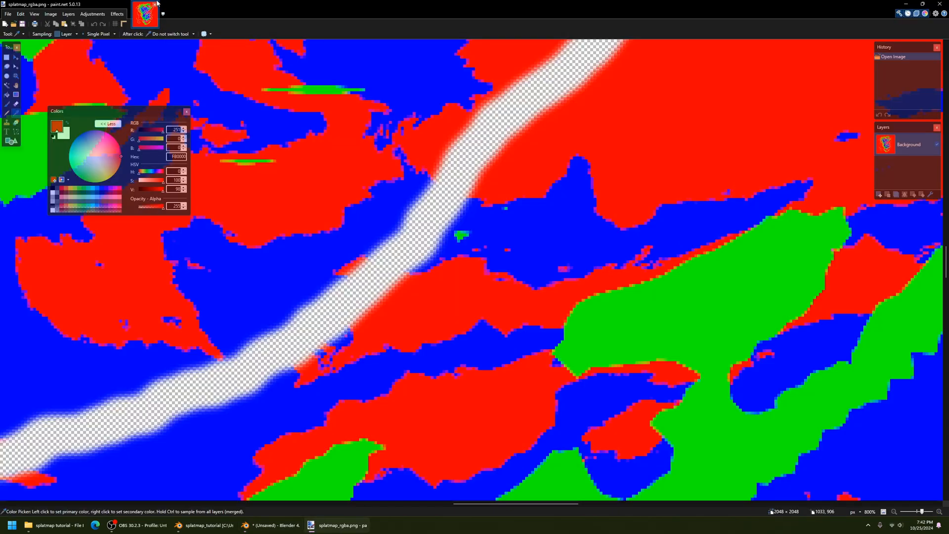
{"action": "left_click", "coordinate": [158, 6]}
{"action": "left_click", "coordinate": [54, 525]}
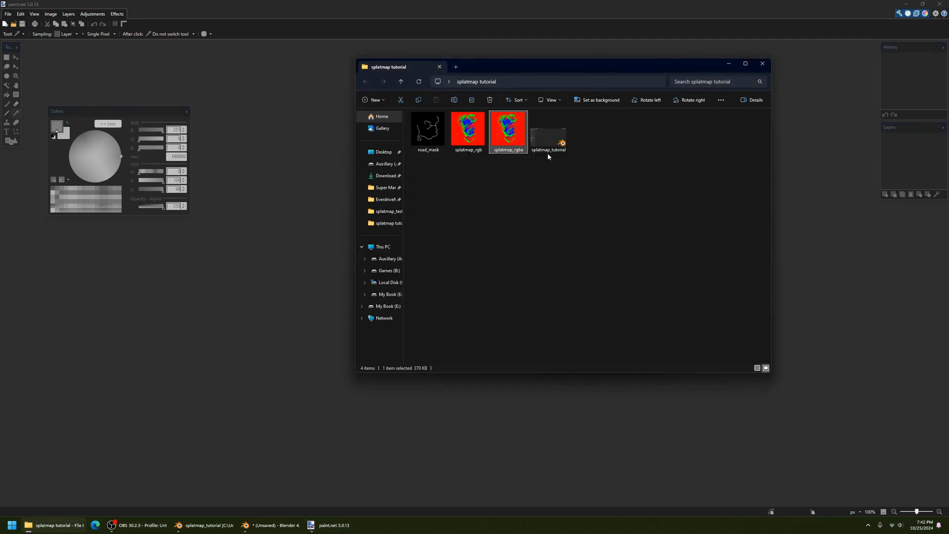
{"action": "double_click", "coordinate": [515, 137]}
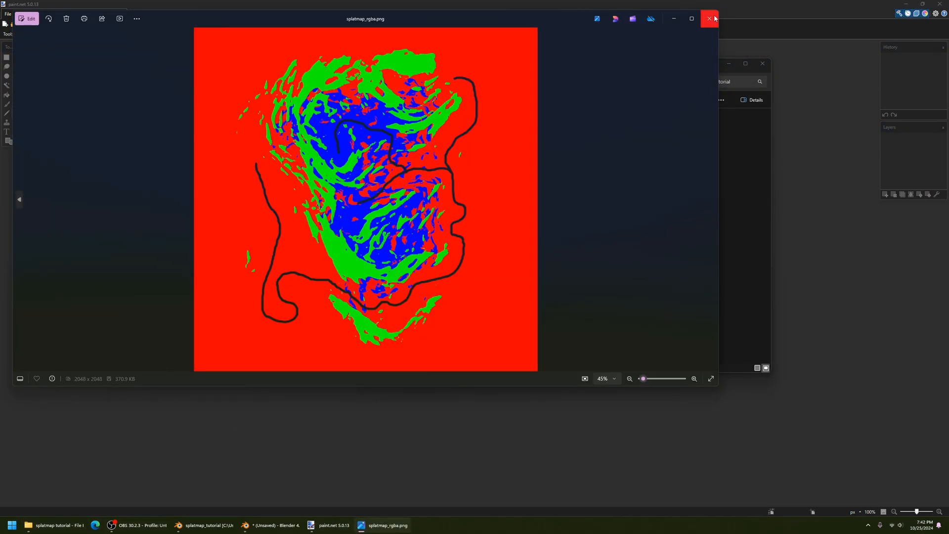
{"action": "left_click", "coordinate": [709, 17]}
{"action": "right_click", "coordinate": [504, 139]}
{"action": "mouse_move", "coordinate": [541, 175]}
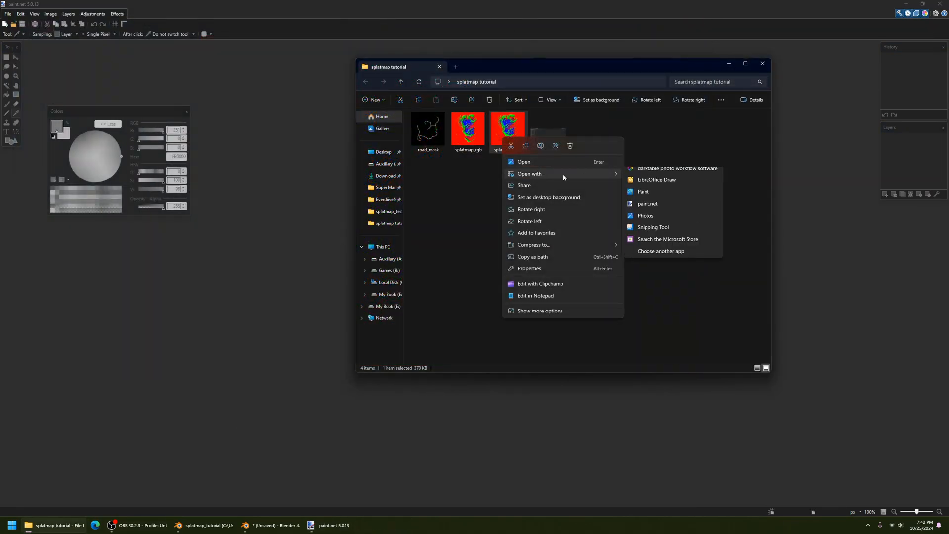
{"action": "left_click", "coordinate": [653, 211]}
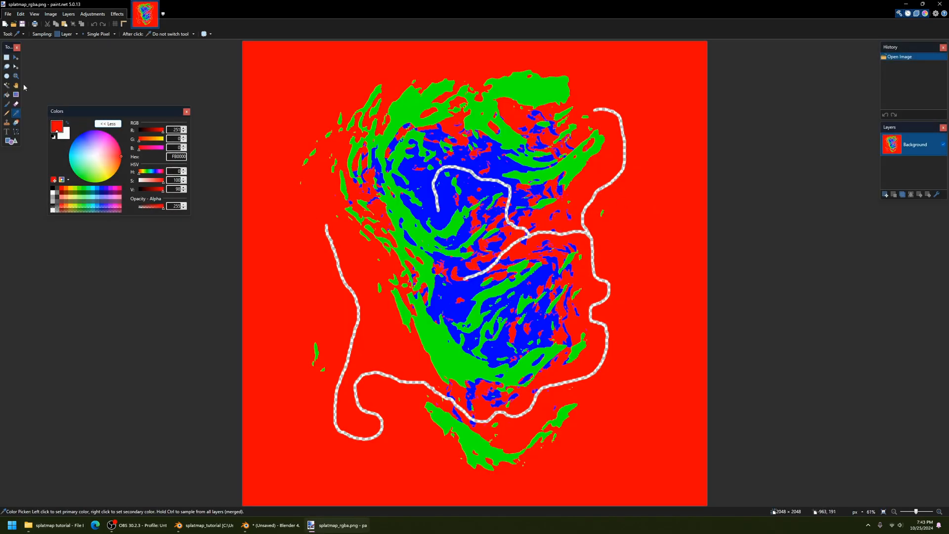
Zoom in on the road junction and sample the colour and opacity of the transparent road and its soft edge.
{"action": "left_click", "coordinate": [17, 76]}
{"action": "left_click", "coordinate": [528, 232]}
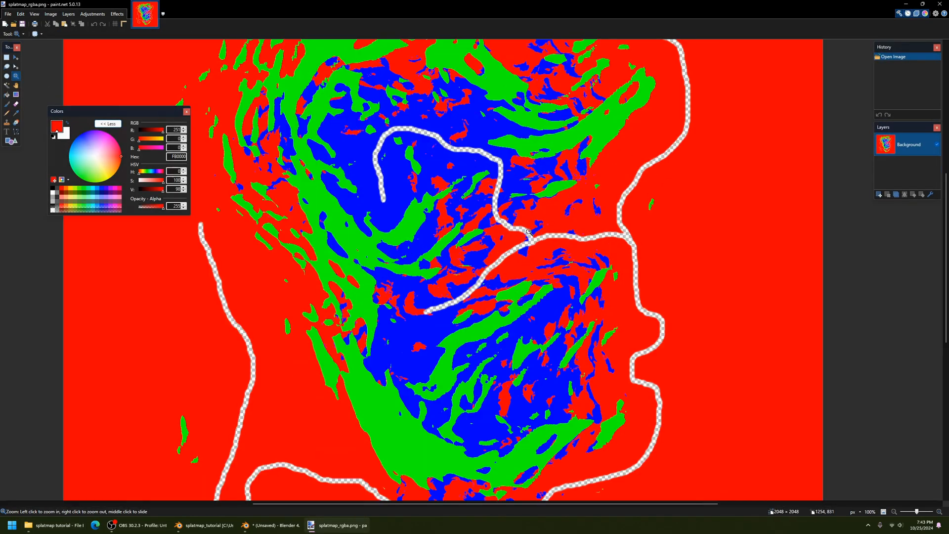
{"action": "left_click", "coordinate": [527, 232]}
{"action": "left_click", "coordinate": [528, 231]}
{"action": "left_click", "coordinate": [528, 232]}
{"action": "left_click", "coordinate": [528, 231]}
{"action": "left_click", "coordinate": [446, 236]}
{"action": "left_click", "coordinate": [446, 237]}
{"action": "left_click", "coordinate": [446, 236]}
{"action": "left_click", "coordinate": [446, 237]}
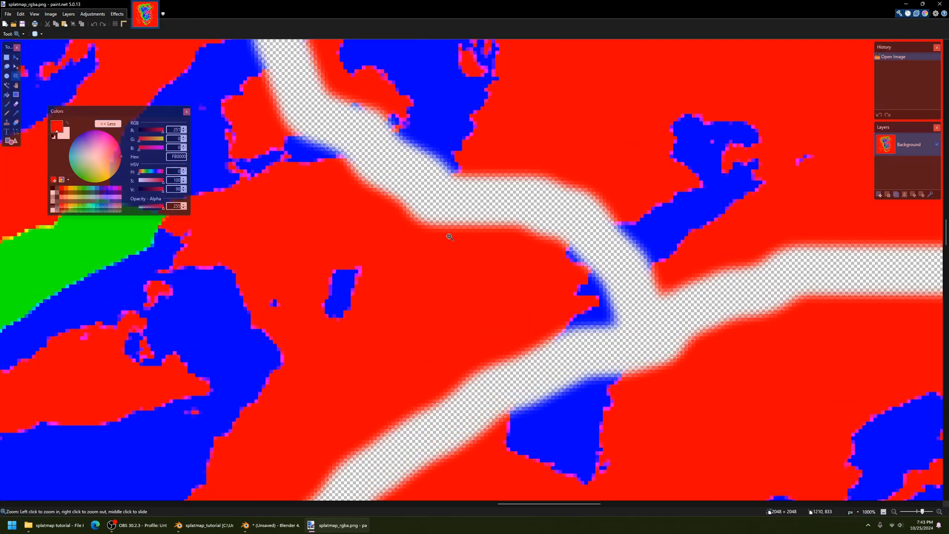
{"action": "left_click", "coordinate": [446, 236]}
{"action": "left_click", "coordinate": [16, 113]}
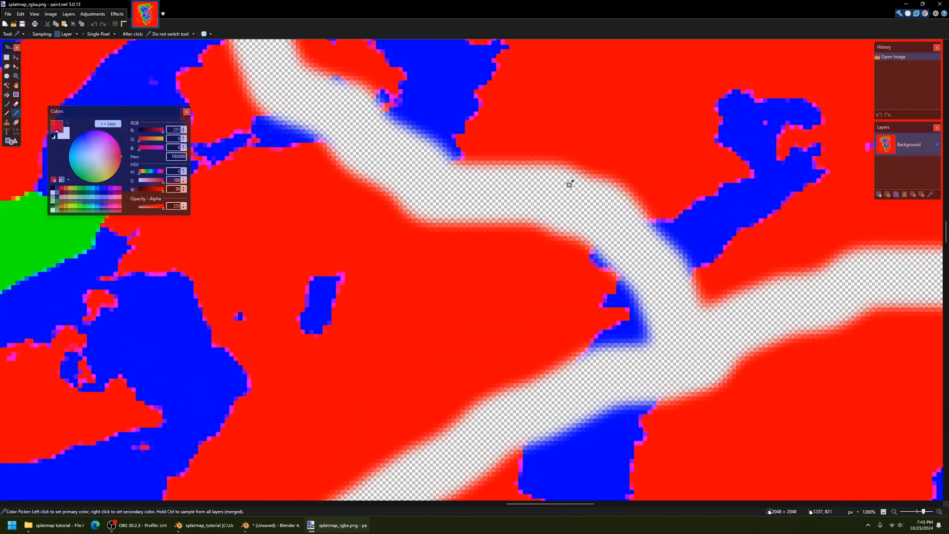
{"action": "left_click", "coordinate": [472, 191]}
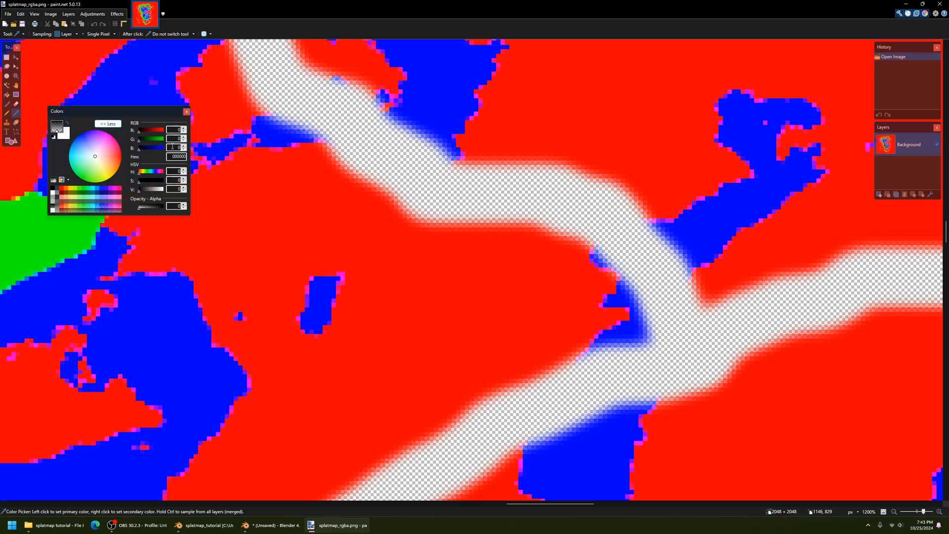
{"action": "left_click", "coordinate": [525, 387]}
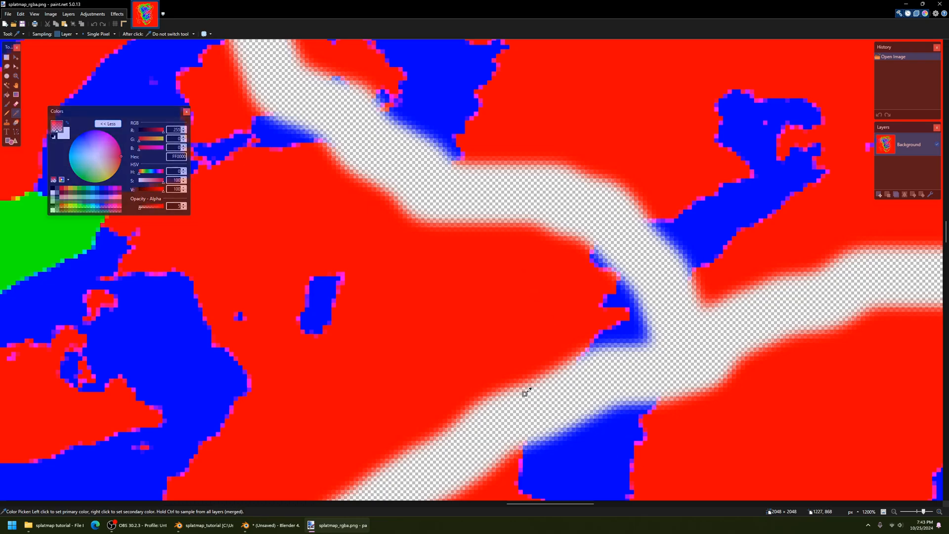
{"action": "left_click", "coordinate": [527, 390]}
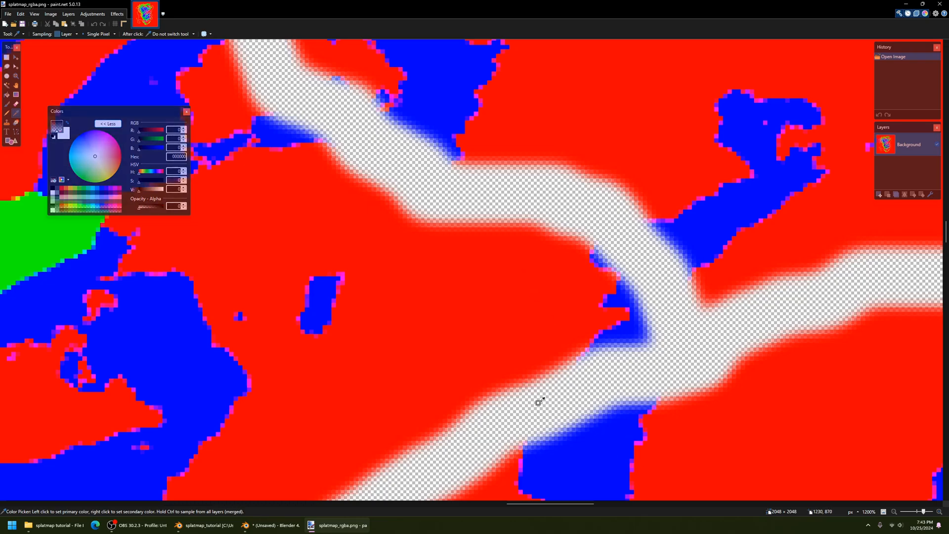
Sample the RGB values of the pink boundary pixels and of the blue and green terrain areas.
{"action": "left_click_drag", "start_coordinate": [520, 503], "coordinate": [497, 506]}
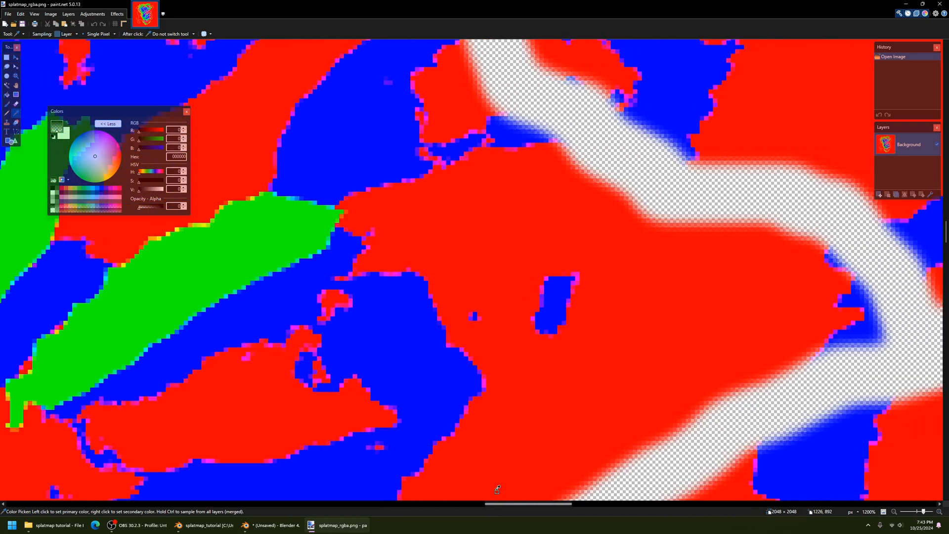
{"action": "left_click", "coordinate": [392, 273]}
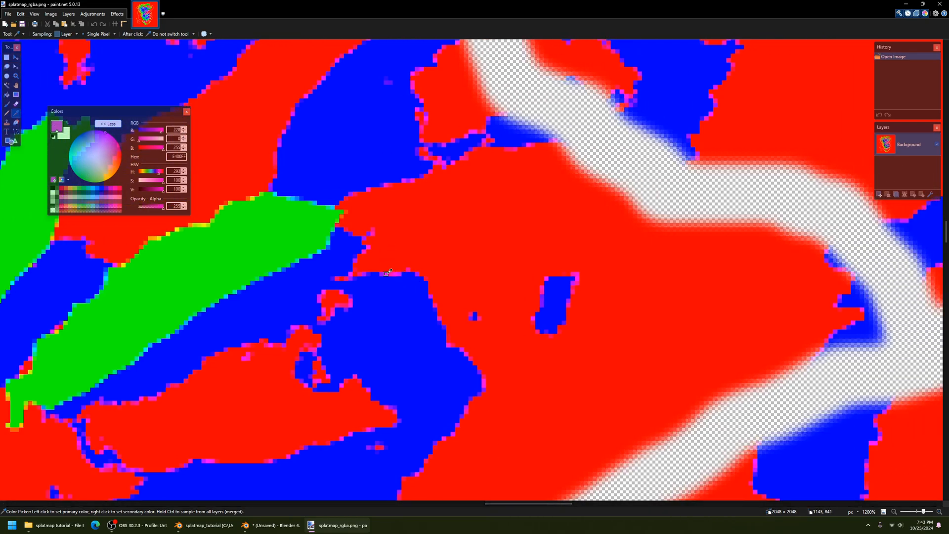
{"action": "left_click", "coordinate": [387, 273]}
{"action": "left_click", "coordinate": [383, 272]}
{"action": "left_click", "coordinate": [391, 273]}
{"action": "left_click", "coordinate": [328, 242]}
{"action": "left_click", "coordinate": [364, 250]}
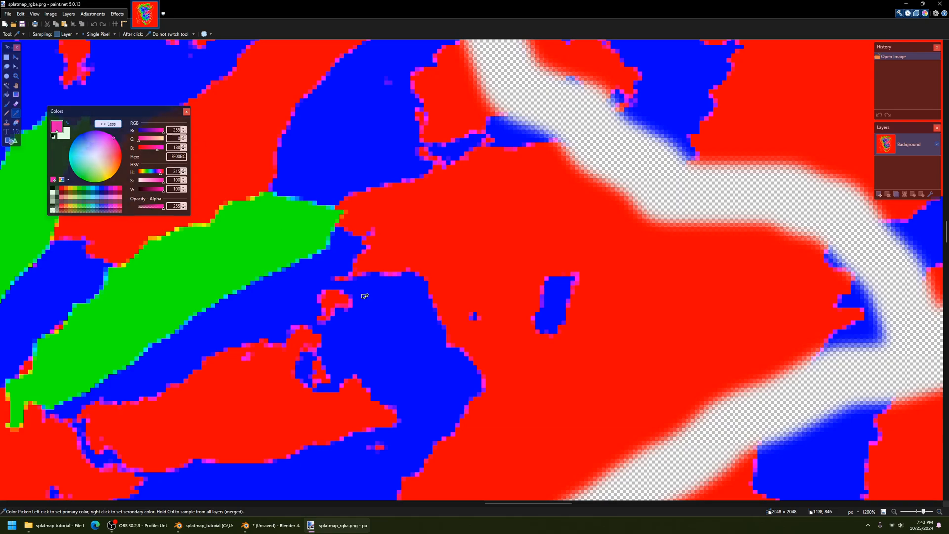
{"action": "left_click_drag", "start_coordinate": [391, 273], "coordinate": [581, 264]}
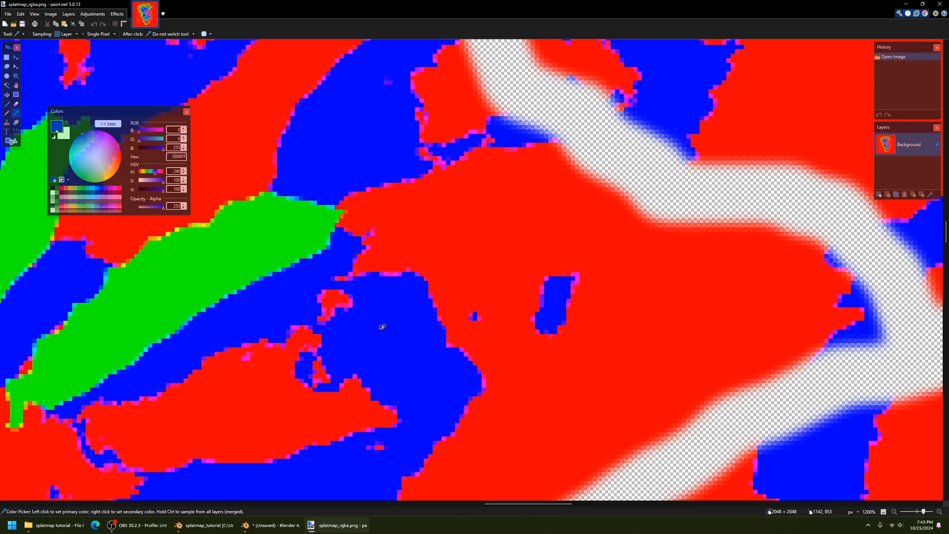
{"action": "left_click", "coordinate": [230, 233]}
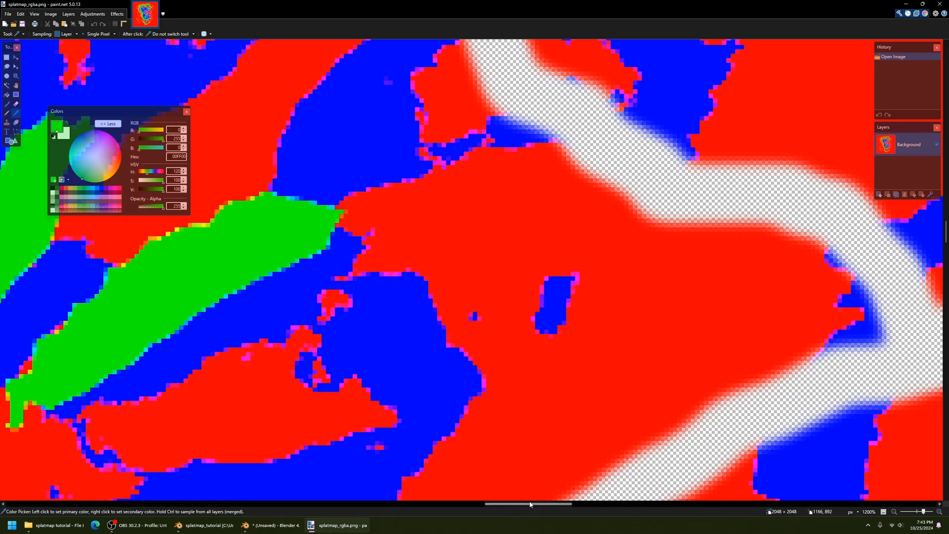
{"action": "left_click_drag", "start_coordinate": [531, 504], "coordinate": [505, 503]}
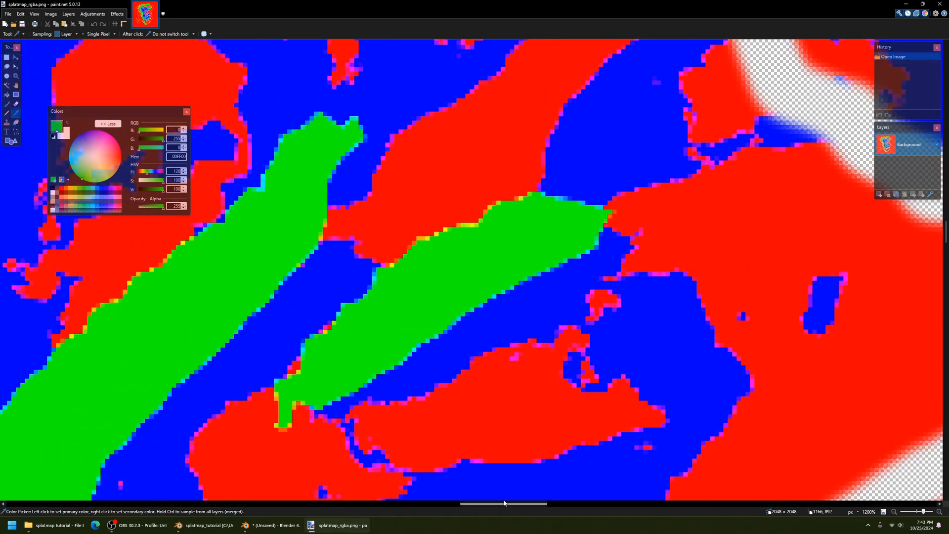
Zoom back out and examine the whole splatmap with its transparent roads.
{"action": "left_click", "coordinate": [16, 75]}
{"action": "right_click", "coordinate": [498, 303]}
{"action": "right_click", "coordinate": [498, 302]}
{"action": "right_click", "coordinate": [499, 303]}
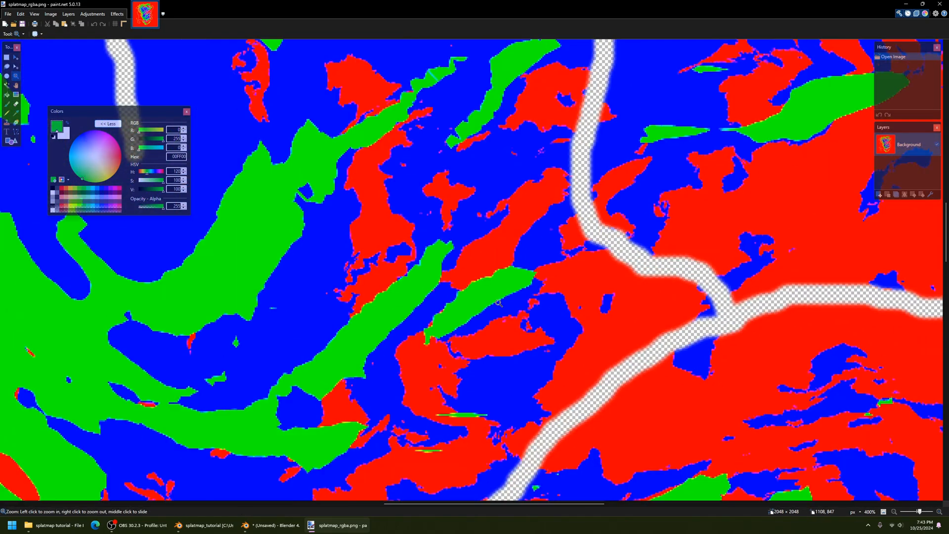
{"action": "right_click", "coordinate": [509, 309]}
{"action": "right_click", "coordinate": [516, 314]}
{"action": "right_click", "coordinate": [523, 316]}
{"action": "right_click", "coordinate": [527, 317]}
{"action": "right_click", "coordinate": [526, 317]}
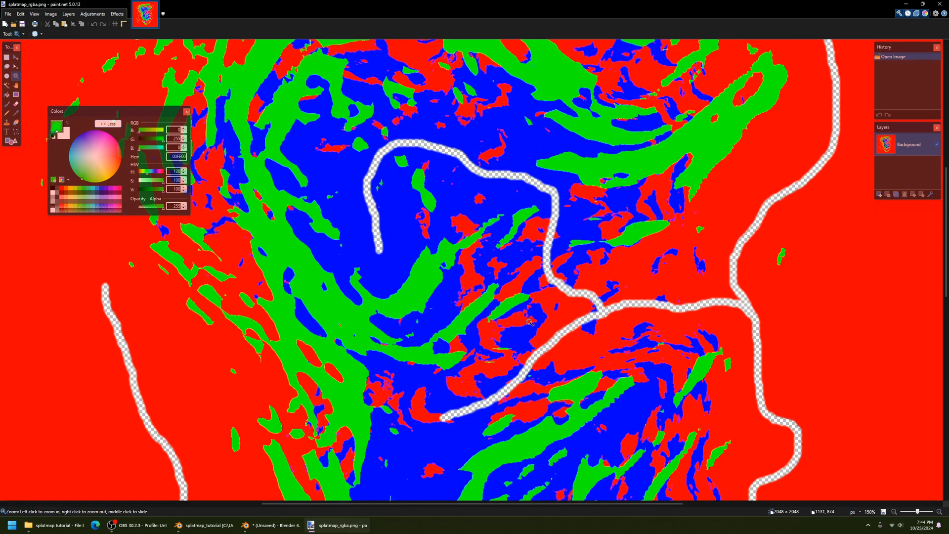
{"action": "right_click", "coordinate": [506, 257]}
{"action": "right_click", "coordinate": [489, 200]}
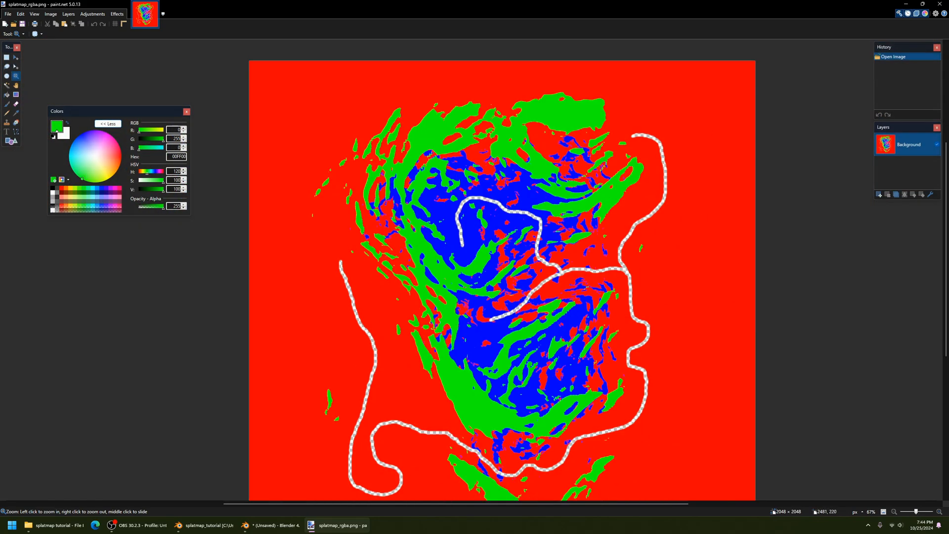
Close paint.net and the compositing Blender session without saving, and return to the splatmap_tutorial Blender window.
{"action": "left_click", "coordinate": [939, 4]}
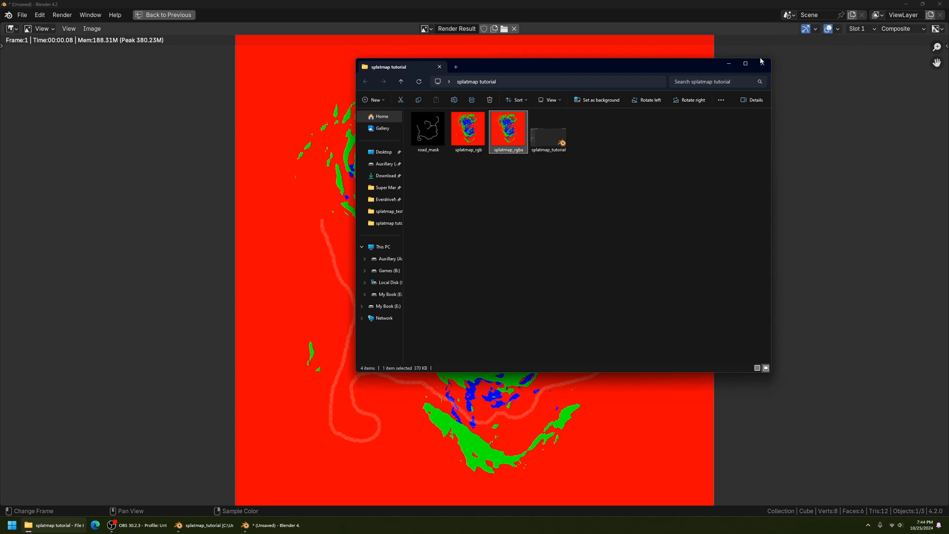
{"action": "left_click", "coordinate": [594, 12]}
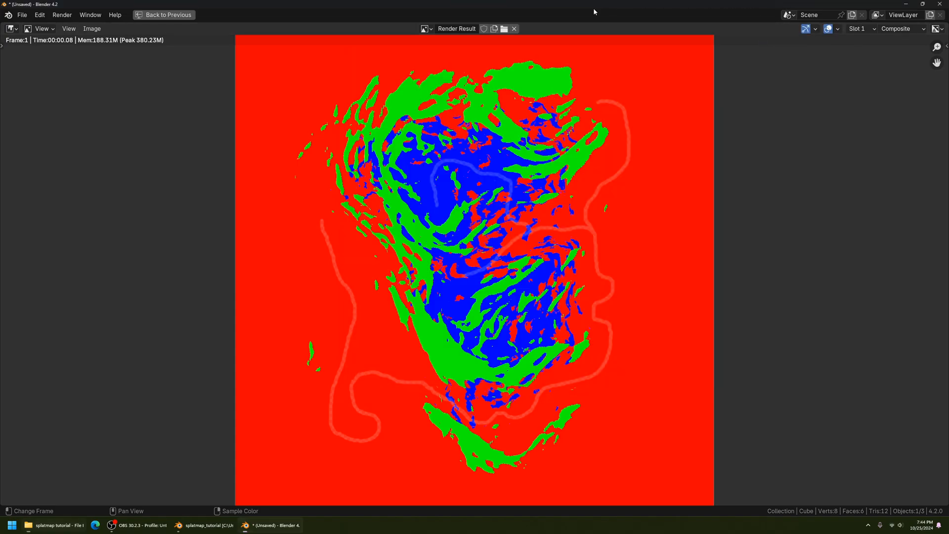
{"action": "left_click", "coordinate": [165, 15]}
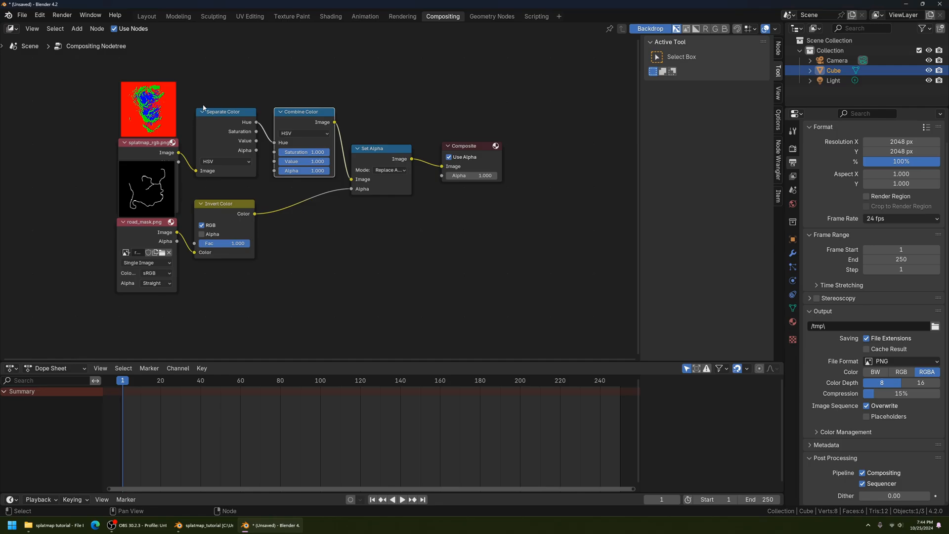
{"action": "left_click", "coordinate": [939, 4]}
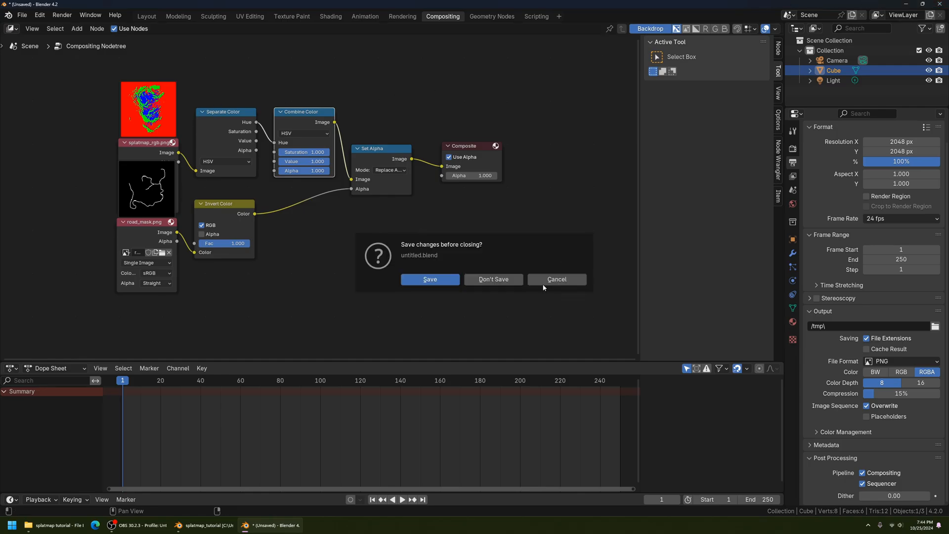
{"action": "left_click", "coordinate": [495, 280]}
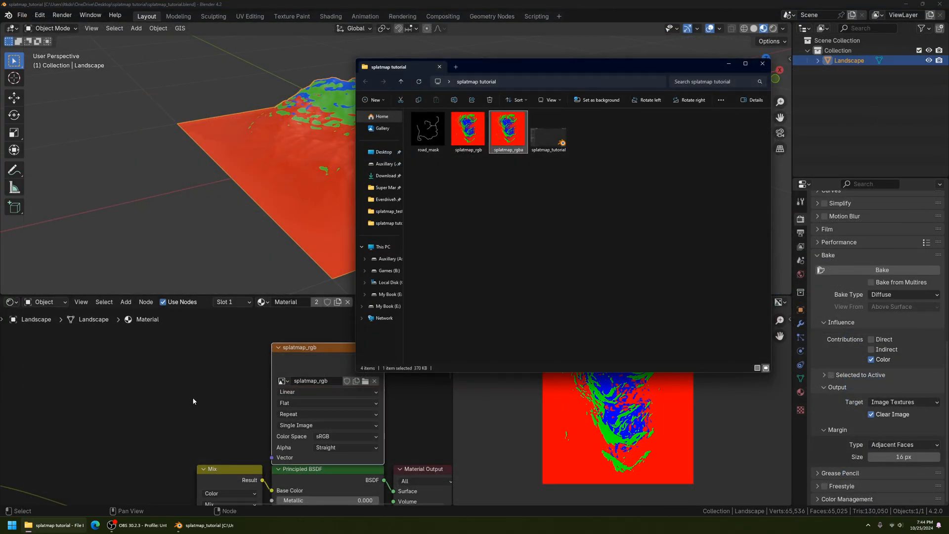
{"action": "left_click", "coordinate": [213, 5]}
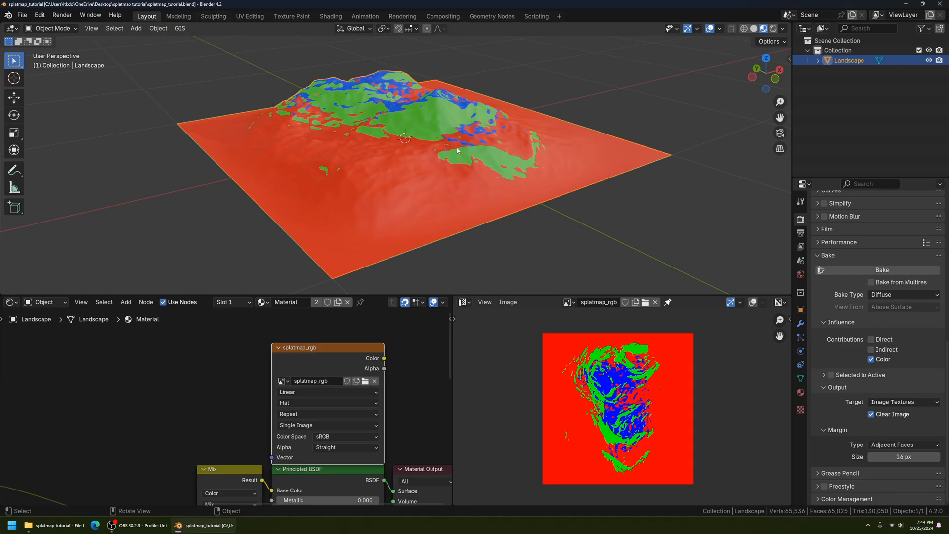
Rename the landscape object's mesh data to Landscape_Mesh.
{"action": "middle_click_drag", "start_coordinate": [404, 157], "coordinate": [336, 226]}
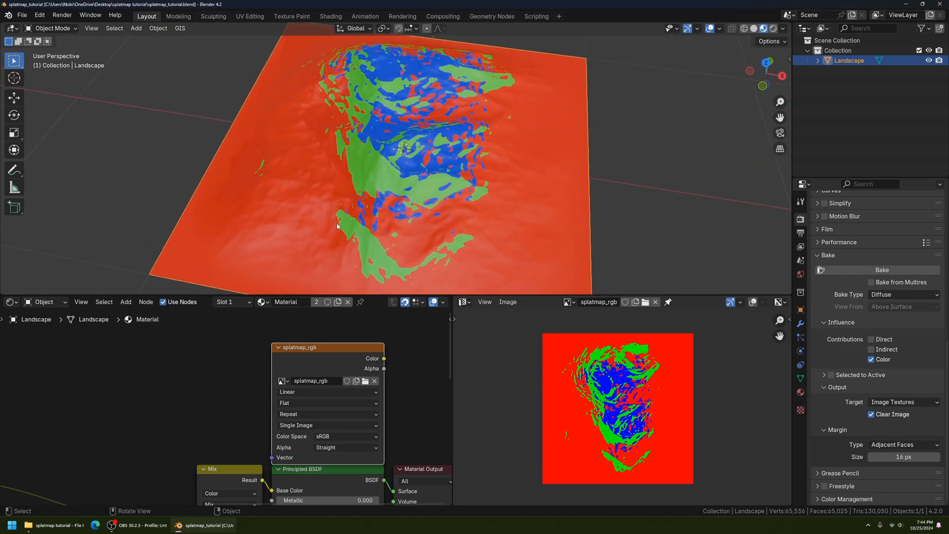
{"action": "middle_click_drag", "start_coordinate": [491, 174], "coordinate": [503, 206]}
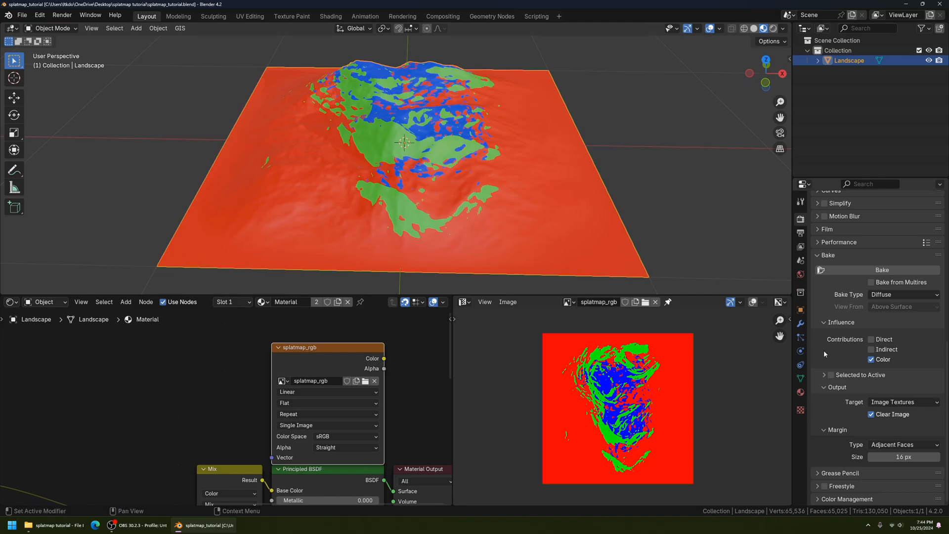
{"action": "scroll", "coordinate": [825, 349], "scroll_direction": "up", "scroll_amount": 5}
{"action": "scroll", "coordinate": [830, 409], "scroll_direction": "up", "scroll_amount": 10}
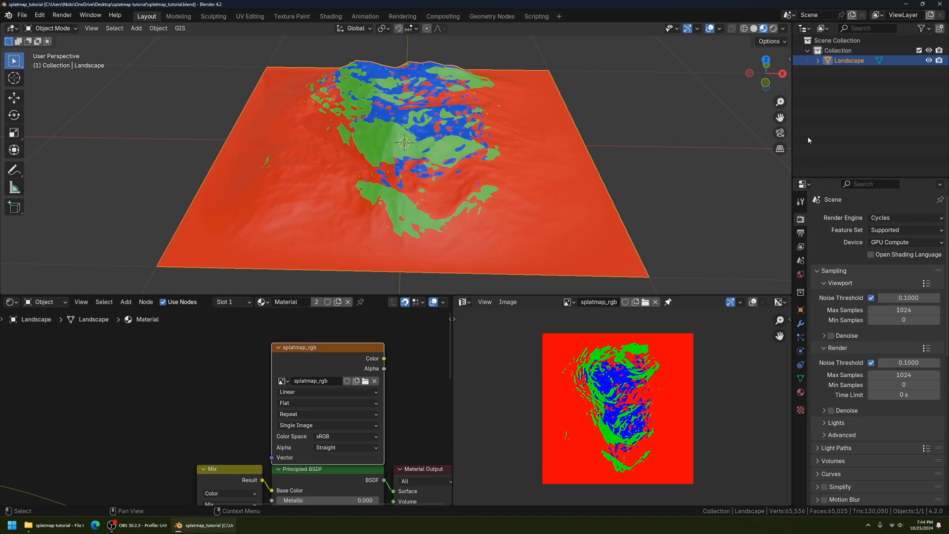
{"action": "left_click", "coordinate": [801, 378]}
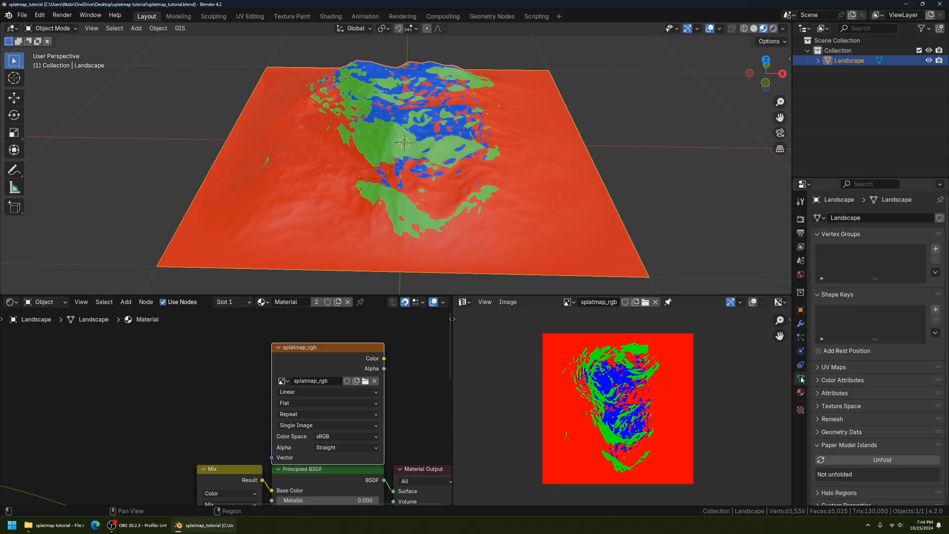
{"action": "left_click", "coordinate": [890, 217]}
{"action": "left_click", "coordinate": [890, 216]}
{"action": "type", "text": "_Mesh"}
{"action": "key", "text": "Return"}
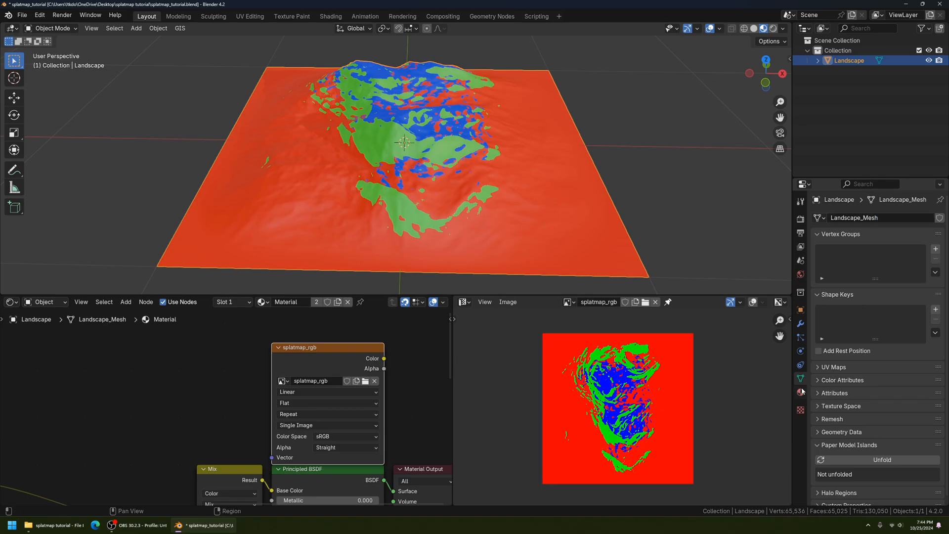
Rename the landscape's material to Landscape_Material.
{"action": "key", "text": "ctrl+Tab"}
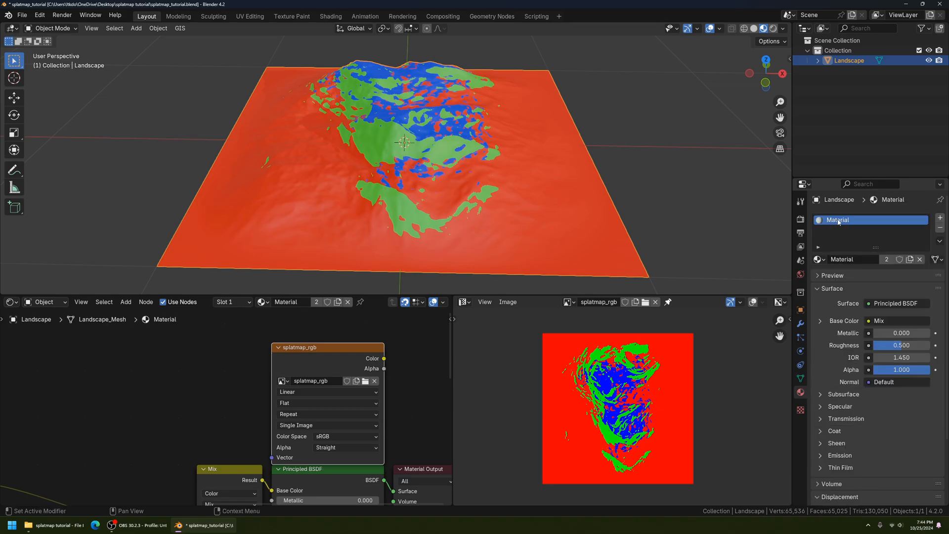
{"action": "double_click", "coordinate": [848, 223]}
{"action": "type", "text": "Landscape"}
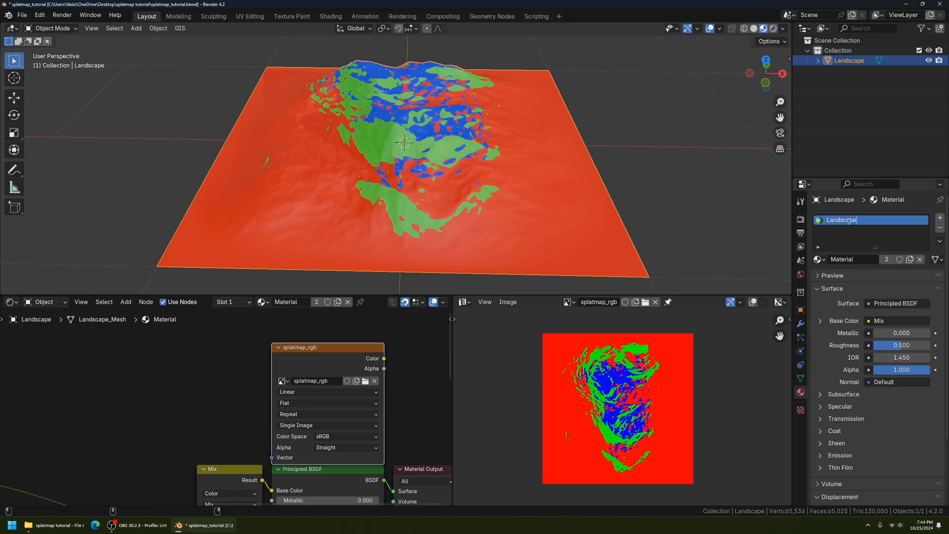
{"action": "type", "text": "_Material"}
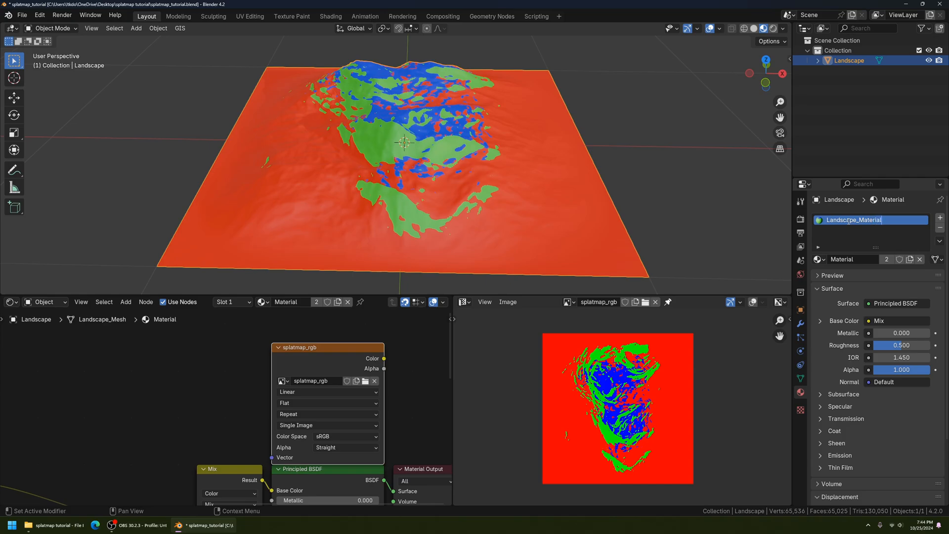
{"action": "key", "text": "Return"}
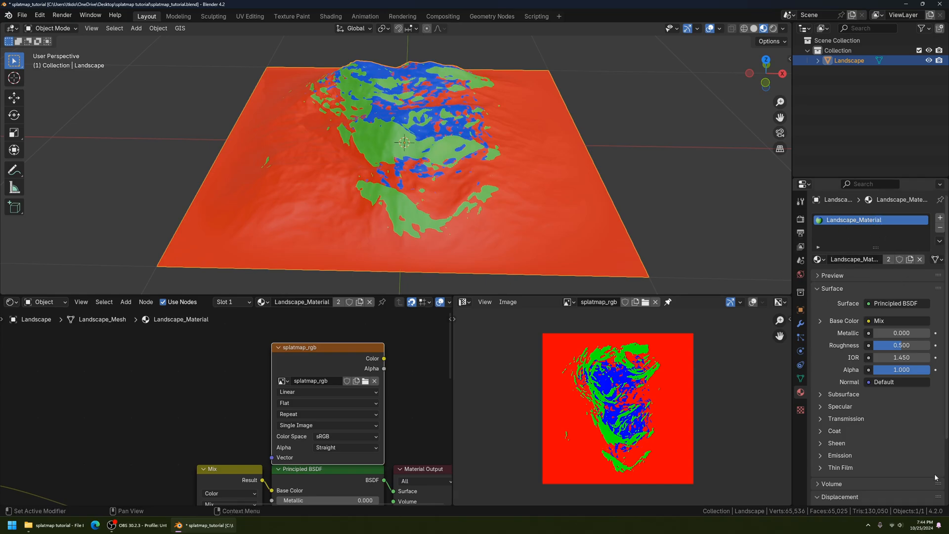
{"action": "scroll", "coordinate": [880, 373], "scroll_direction": "down", "scroll_amount": 4}
{"action": "scroll", "coordinate": [848, 481], "scroll_direction": "up", "scroll_amount": 4}
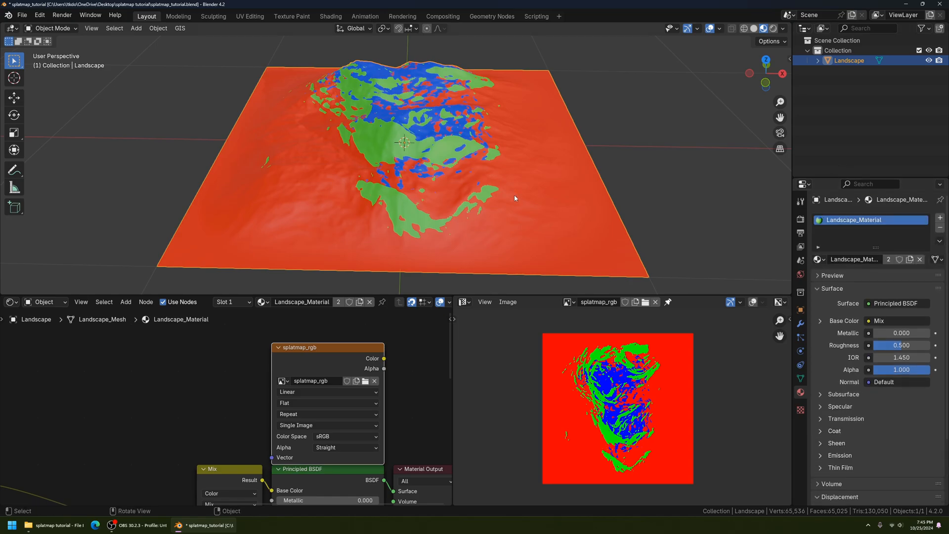
Save the splatmap_tutorial Blender file under its existing name.
{"action": "scroll", "coordinate": [514, 193], "scroll_direction": "down", "scroll_amount": 5}
{"action": "middle_click_drag", "start_coordinate": [537, 212], "coordinate": [542, 200]}
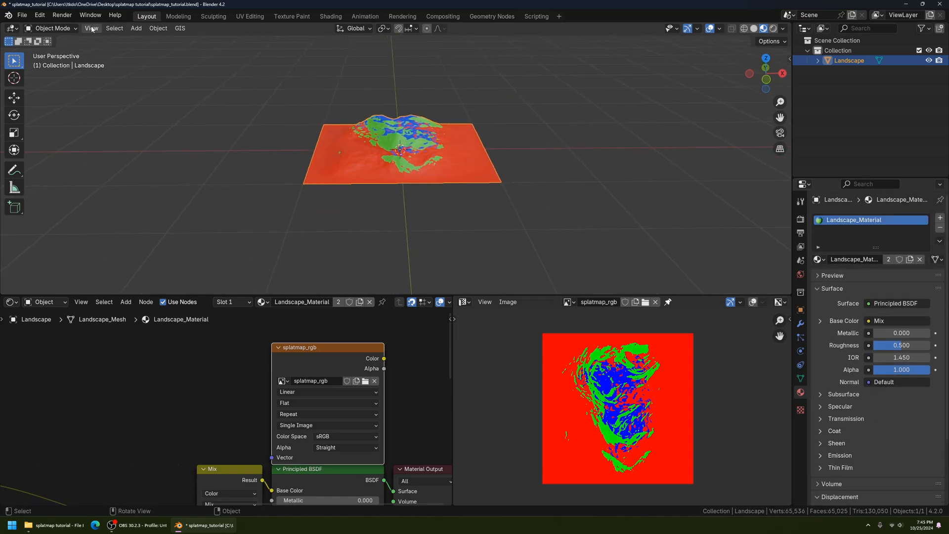
{"action": "left_click", "coordinate": [22, 16]}
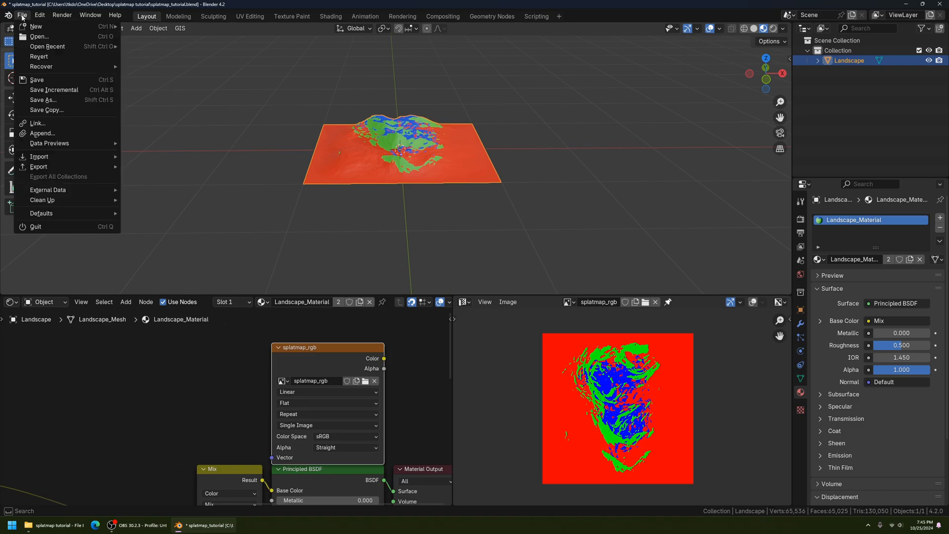
{"action": "left_click", "coordinate": [37, 79]}
{"action": "left_click", "coordinate": [27, 16]}
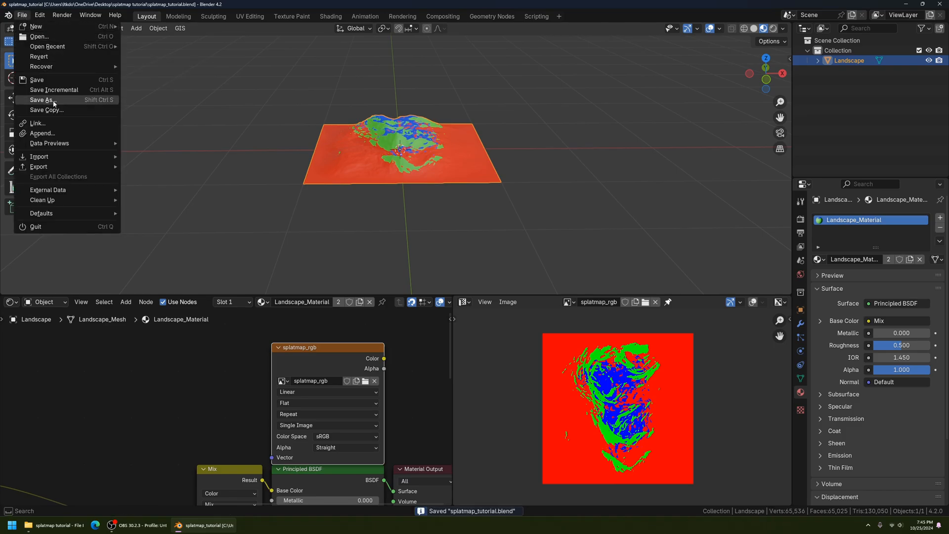
{"action": "mouse_move", "coordinate": [69, 156]}
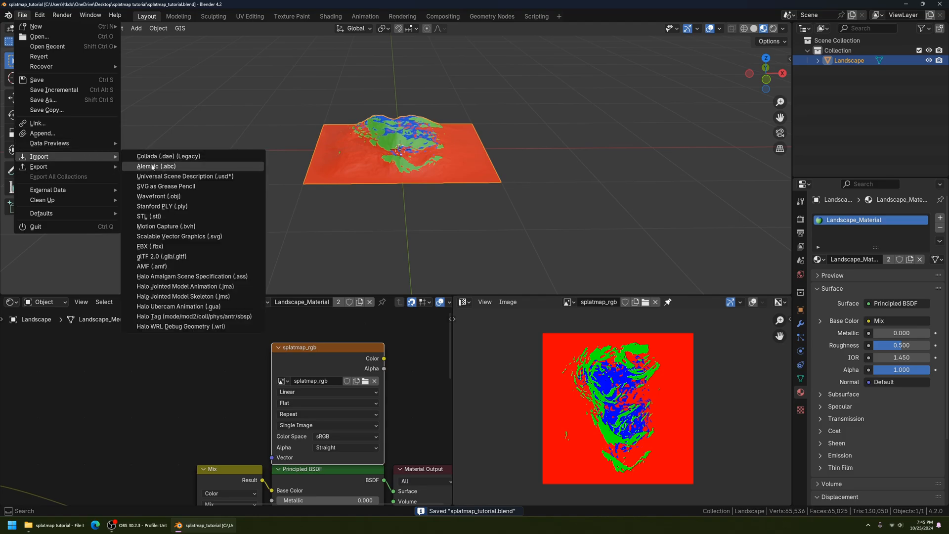
{"action": "left_click", "coordinate": [171, 258]}
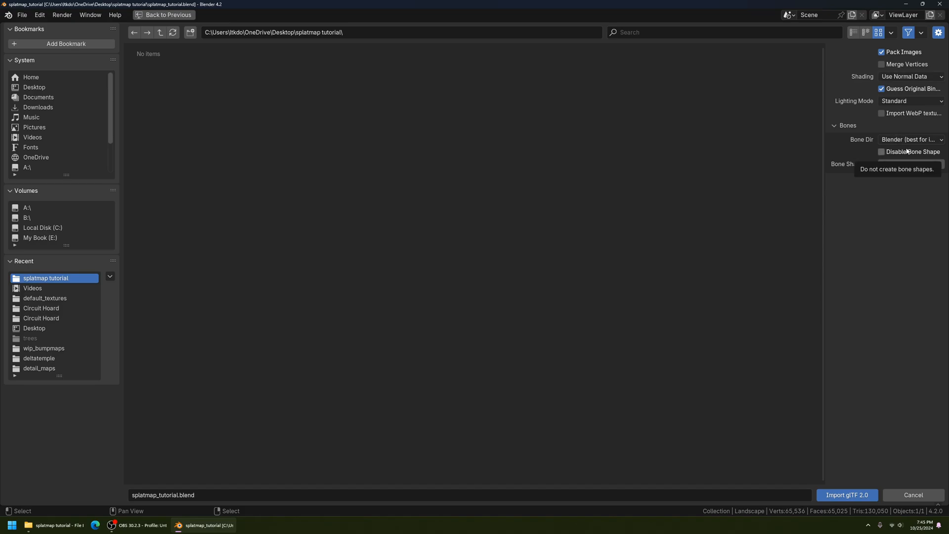
{"action": "left_click", "coordinate": [907, 496]}
Start a glTF 2.0 export of the scene and set its format to glTF Separate (.gltf + .bin + textures).
{"action": "left_click", "coordinate": [22, 15]}
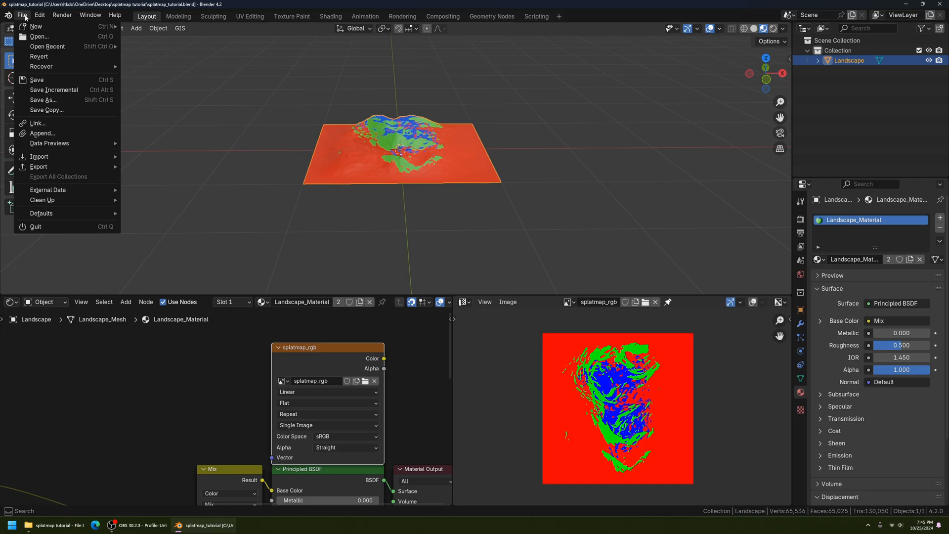
{"action": "mouse_move", "coordinate": [59, 168]}
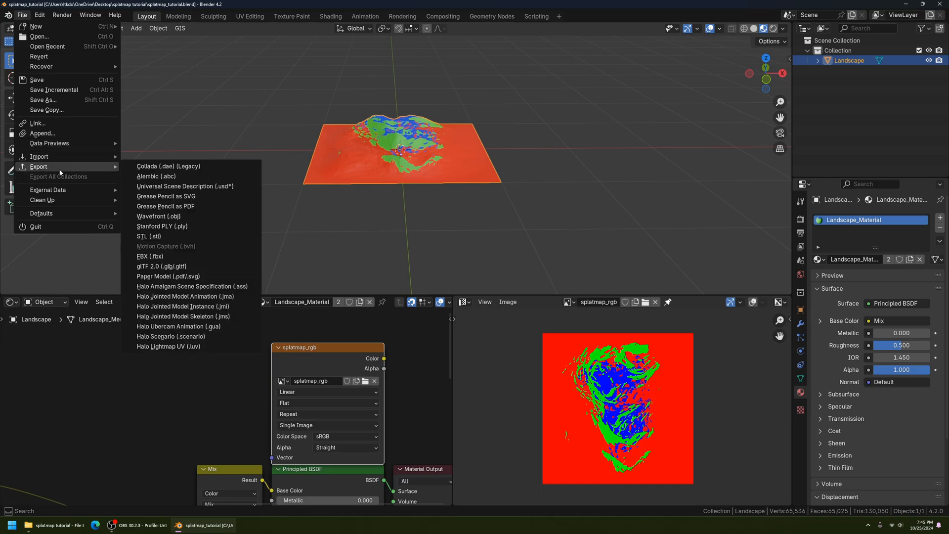
{"action": "left_click", "coordinate": [207, 267]}
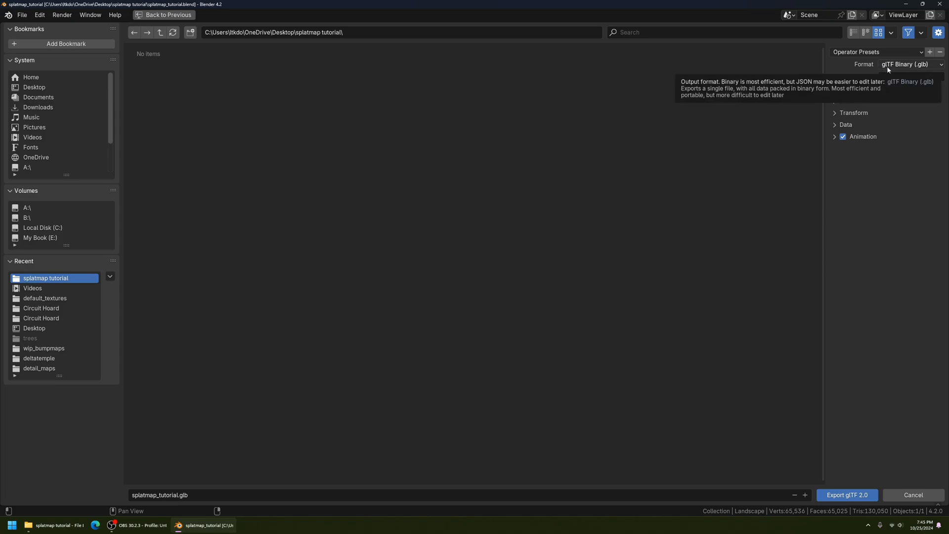
{"action": "left_click", "coordinate": [904, 69]}
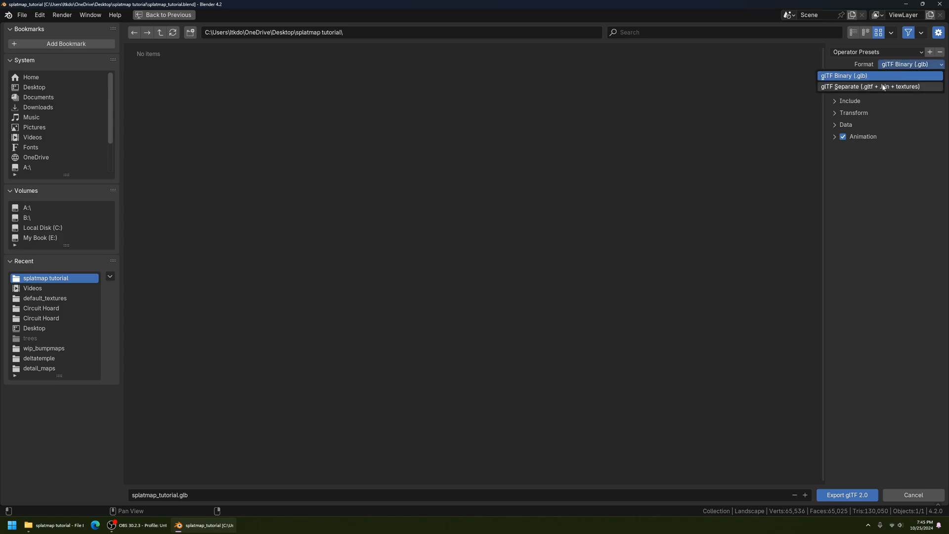
{"action": "left_click", "coordinate": [879, 86]}
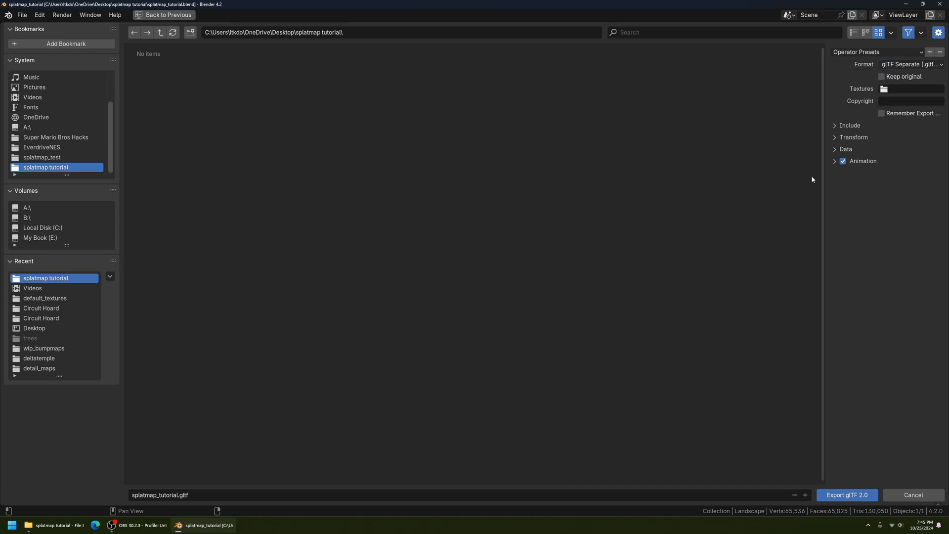
Exclude animation, shape keys and skinning from the glTF export.
{"action": "left_click", "coordinate": [859, 126]}
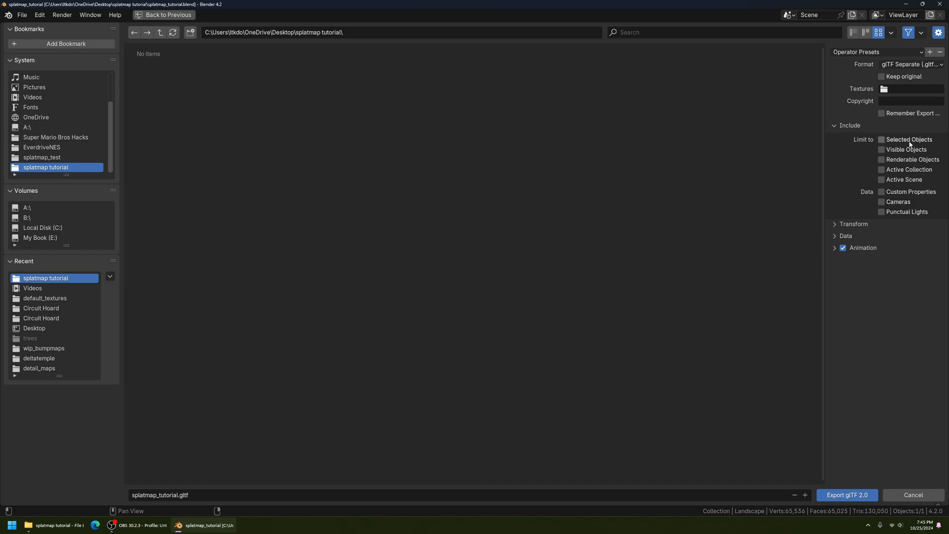
{"action": "left_click", "coordinate": [851, 125]}
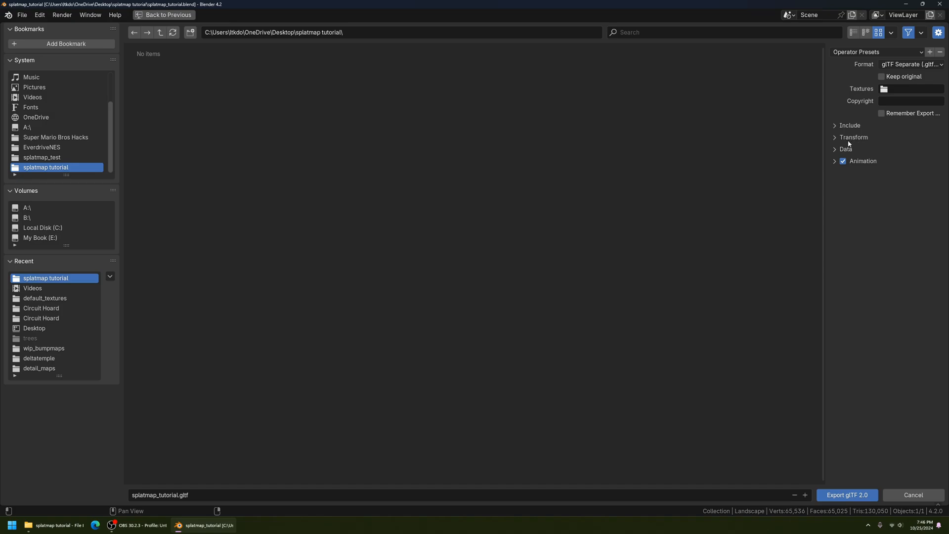
{"action": "left_click", "coordinate": [858, 139]}
{"action": "left_click", "coordinate": [855, 139]}
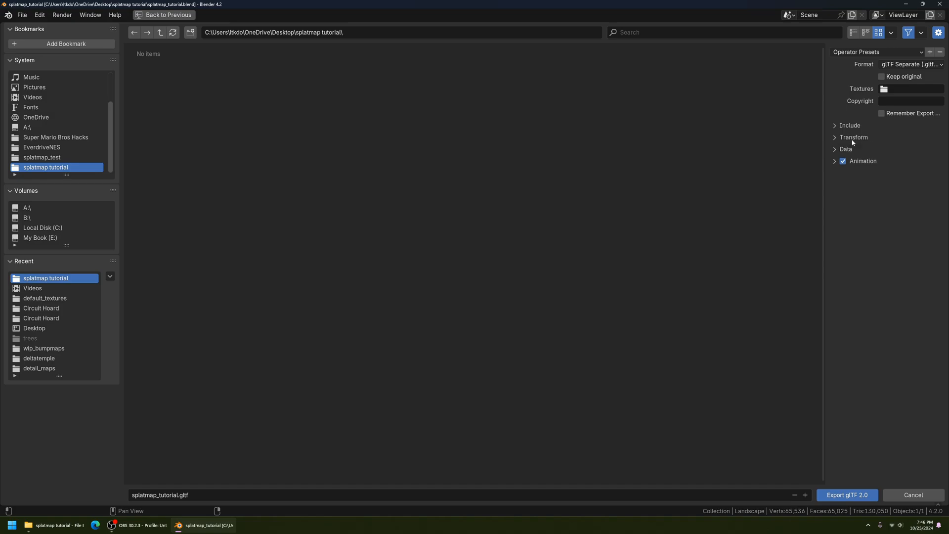
{"action": "left_click", "coordinate": [834, 161]}
{"action": "left_click", "coordinate": [834, 162]}
{"action": "left_click", "coordinate": [834, 149]}
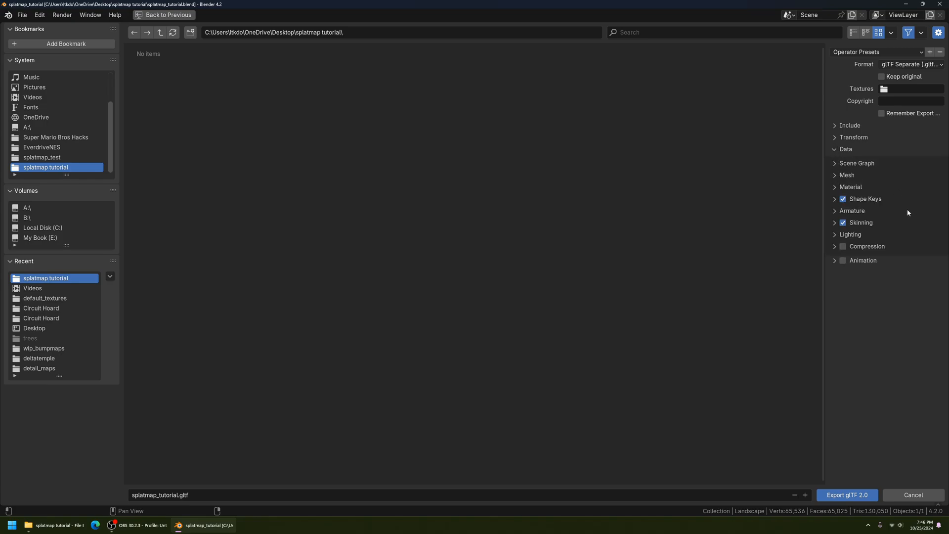
{"action": "left_click", "coordinate": [842, 222]}
Set the glTF export's materials option to Placeholder so that no images are exported.
{"action": "left_click", "coordinate": [834, 187]}
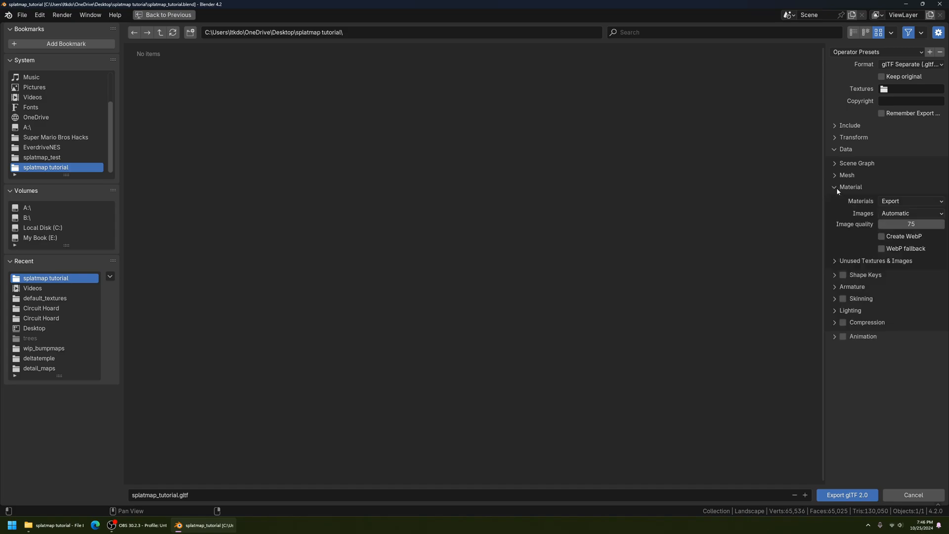
{"action": "left_click", "coordinate": [902, 200]}
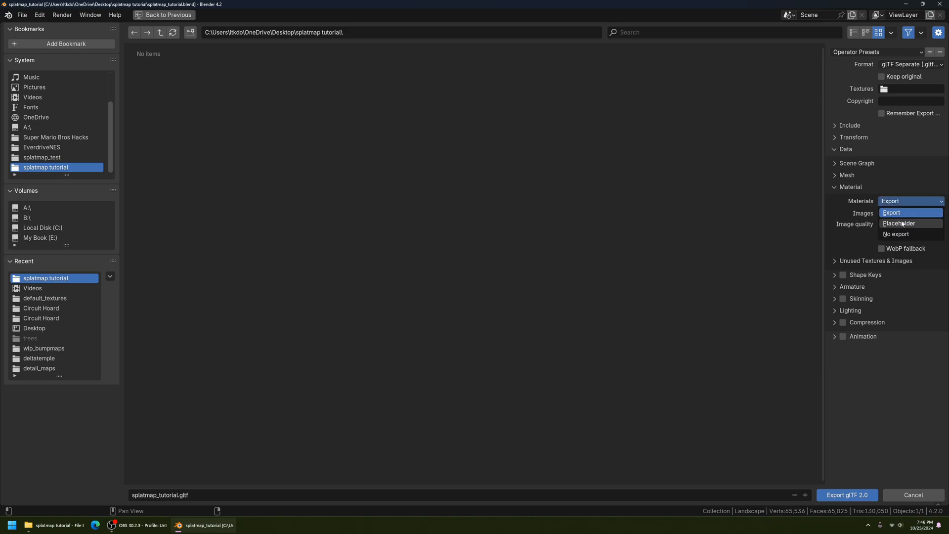
{"action": "left_click", "coordinate": [900, 219]}
{"action": "left_click", "coordinate": [898, 202]}
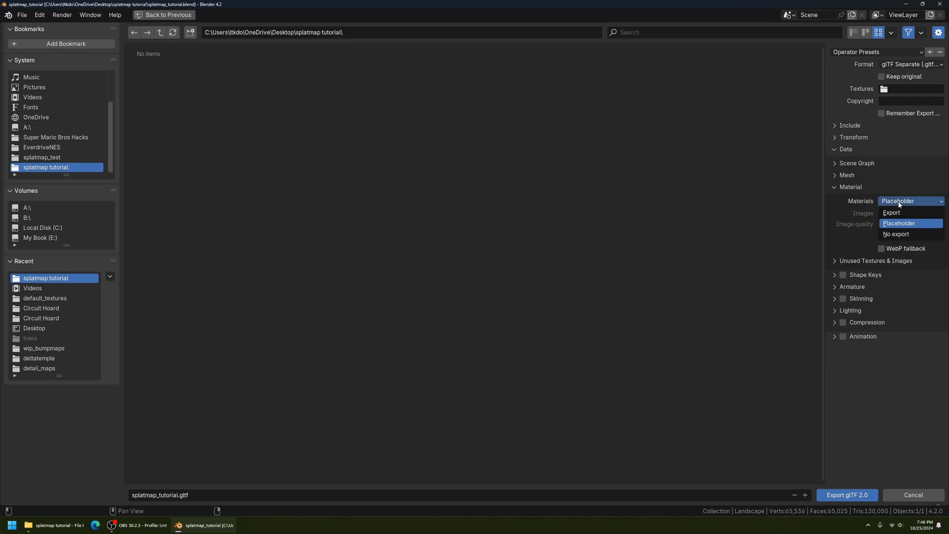
{"action": "left_click", "coordinate": [895, 213]}
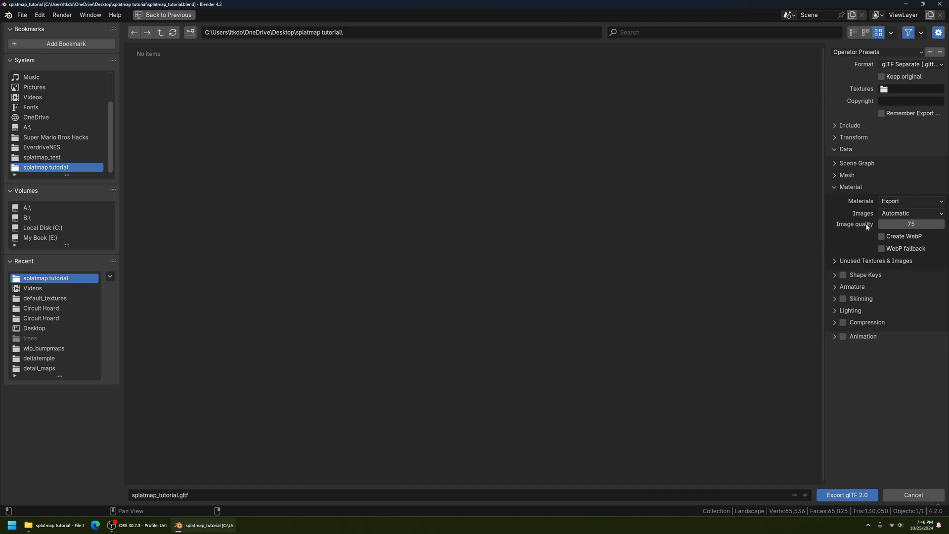
{"action": "left_click", "coordinate": [902, 201]}
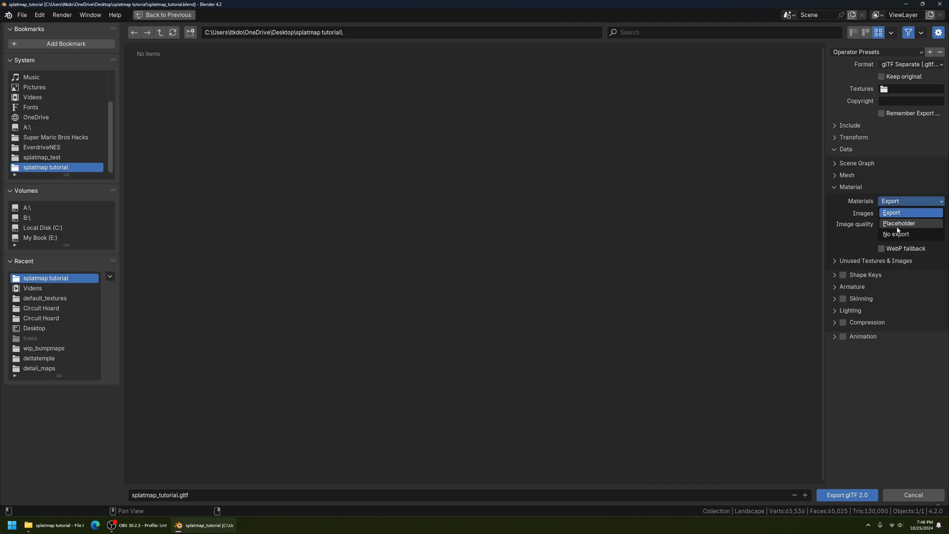
{"action": "left_click", "coordinate": [898, 226]}
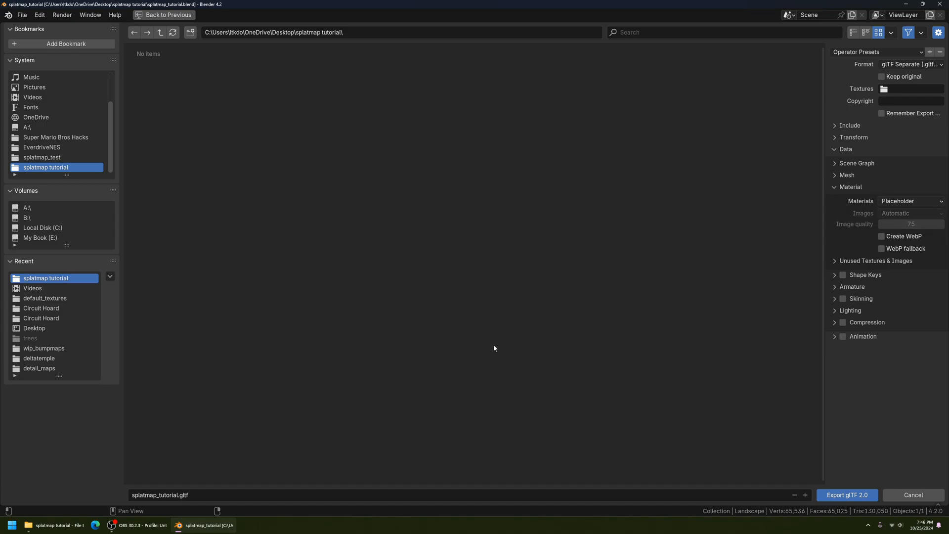
{"action": "left_click", "coordinate": [898, 201]}
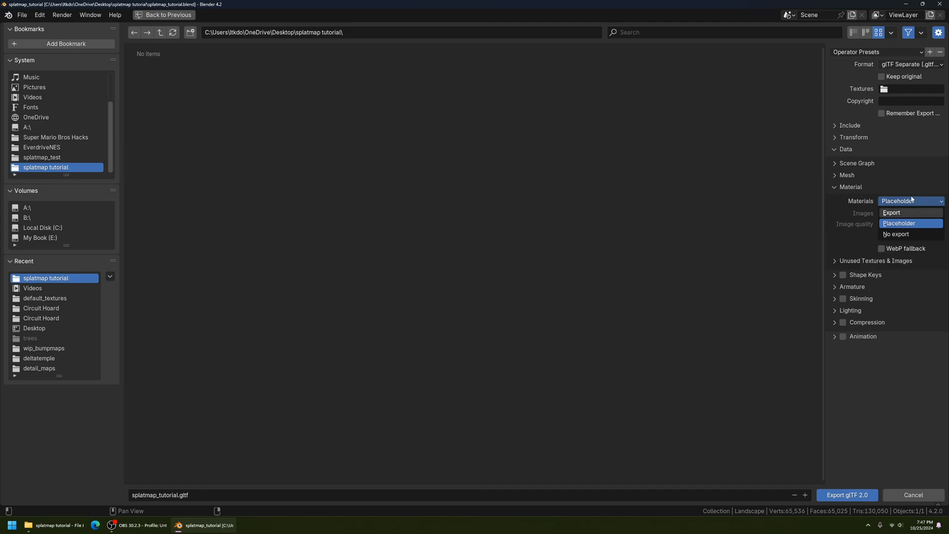
{"action": "left_click", "coordinate": [889, 223]}
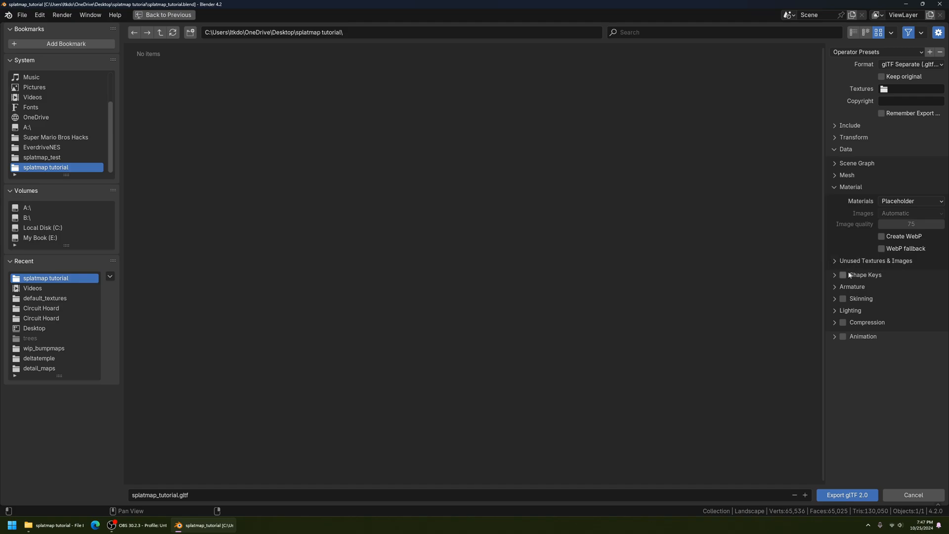
{"action": "left_click", "coordinate": [834, 191]}
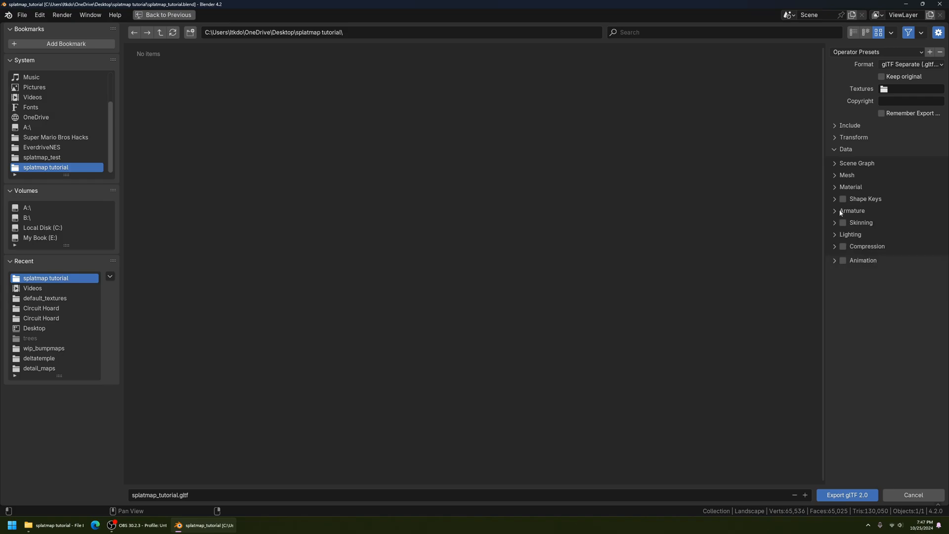
Review the armature and mesh data options of the glTF export.
{"action": "left_click", "coordinate": [836, 211]}
{"action": "left_click", "coordinate": [837, 210]}
{"action": "left_click", "coordinate": [834, 175]}
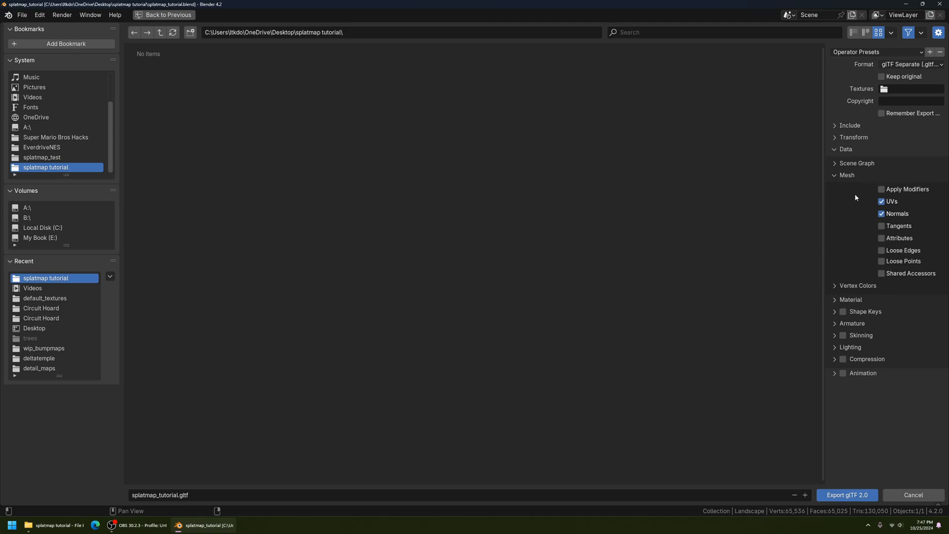
{"action": "left_click", "coordinate": [843, 176]}
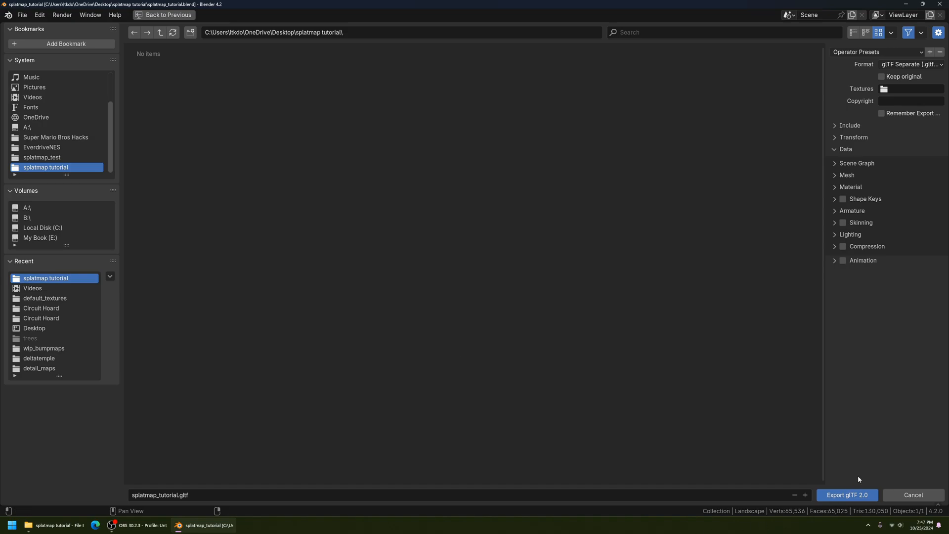
Export the landscape as splatmap_tutorial.gltf with the configured glTF 2.0 settings and save the Blender file.
{"action": "left_click", "coordinate": [864, 498]}
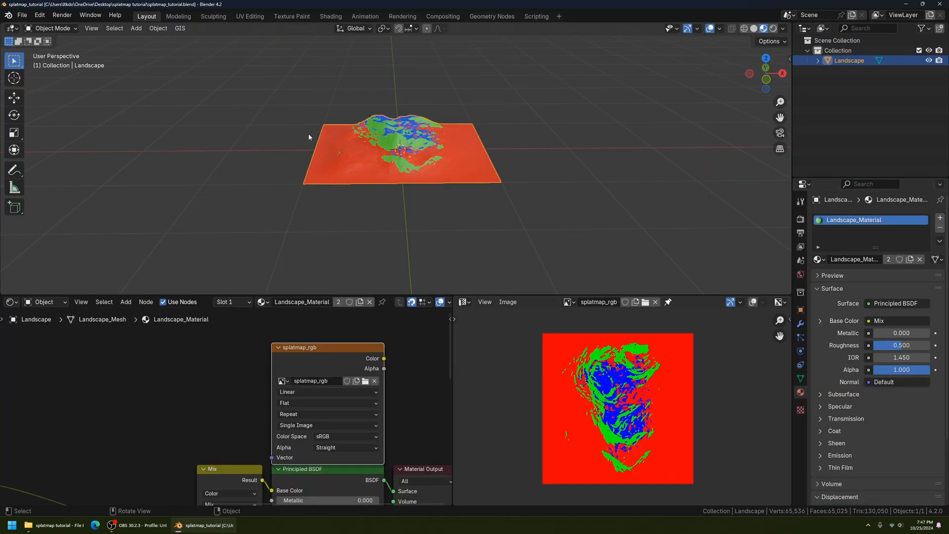
{"action": "left_click", "coordinate": [22, 15]}
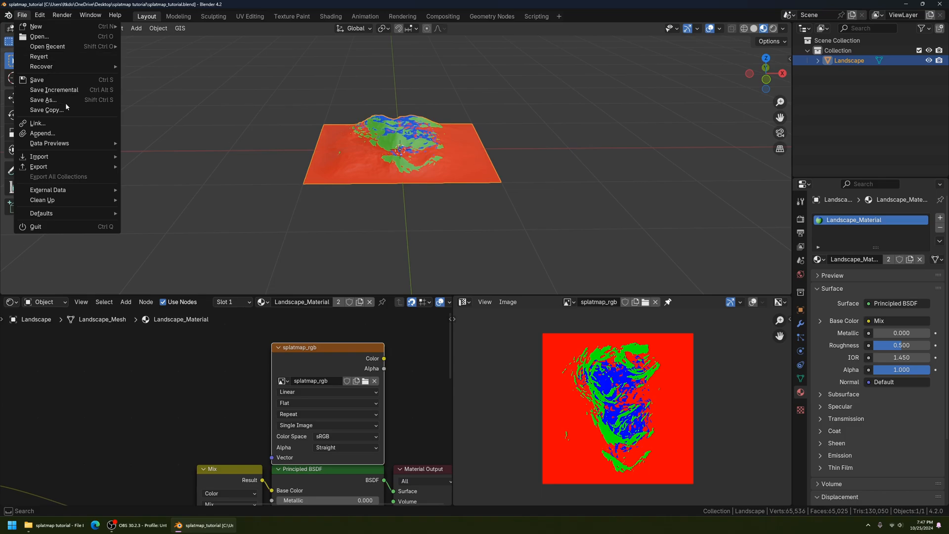
{"action": "left_click", "coordinate": [87, 82]}
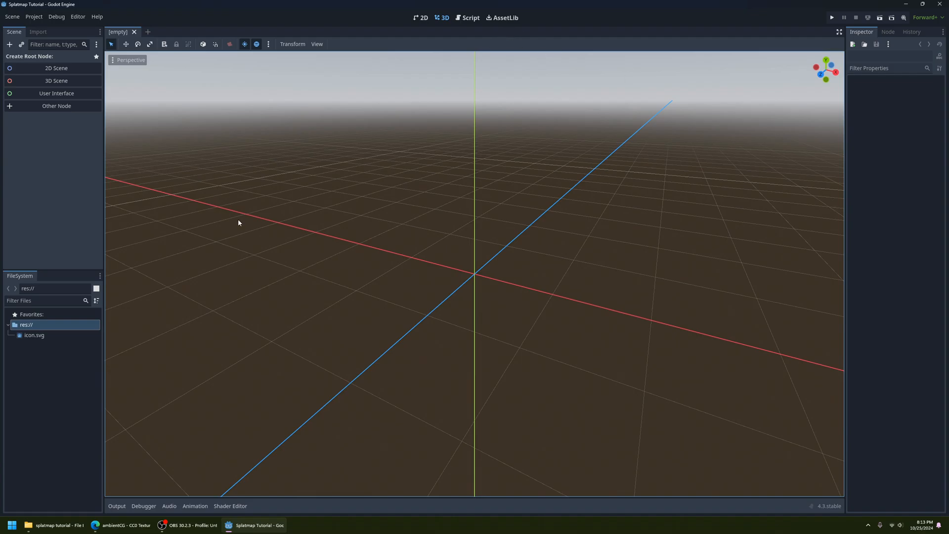
Switch to File Explorer and look through the PavingStones141, Rock030 and Snow010A texture folders in the splatmap tutorial folder.
{"action": "mouse_move", "coordinate": [55, 525]}
{"action": "left_click", "coordinate": [81, 525]}
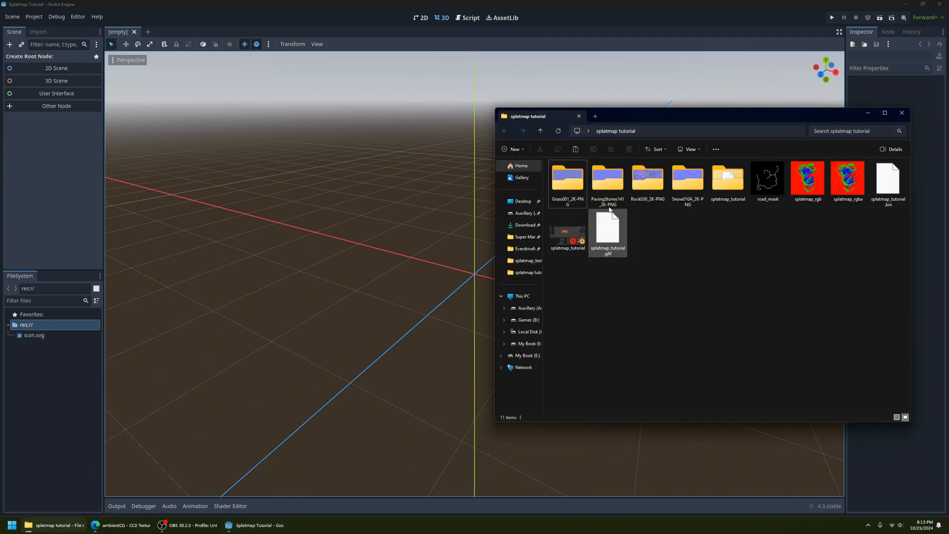
{"action": "left_click", "coordinate": [617, 193]}
{"action": "left_click", "coordinate": [656, 194]}
{"action": "left_click", "coordinate": [683, 194]}
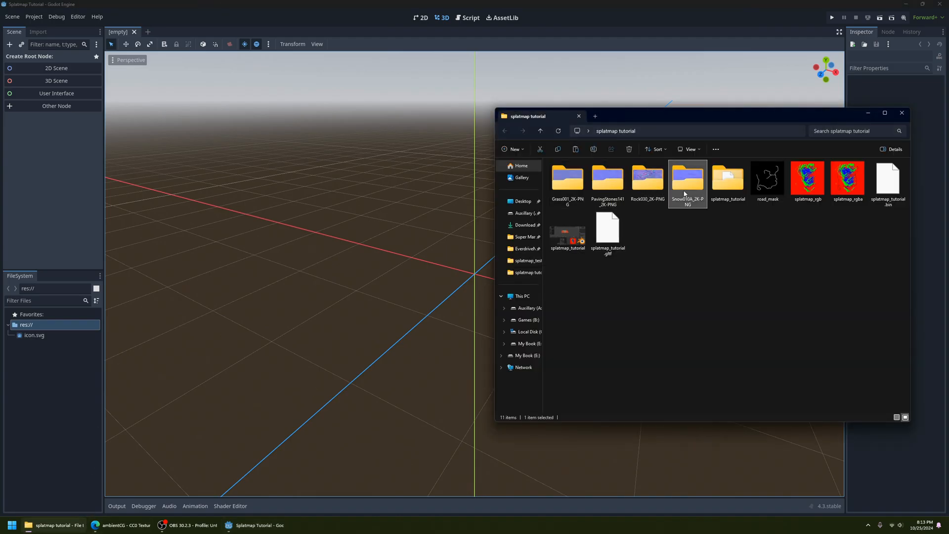
{"action": "double_click", "coordinate": [660, 193]}
{"action": "left_click", "coordinate": [540, 130]}
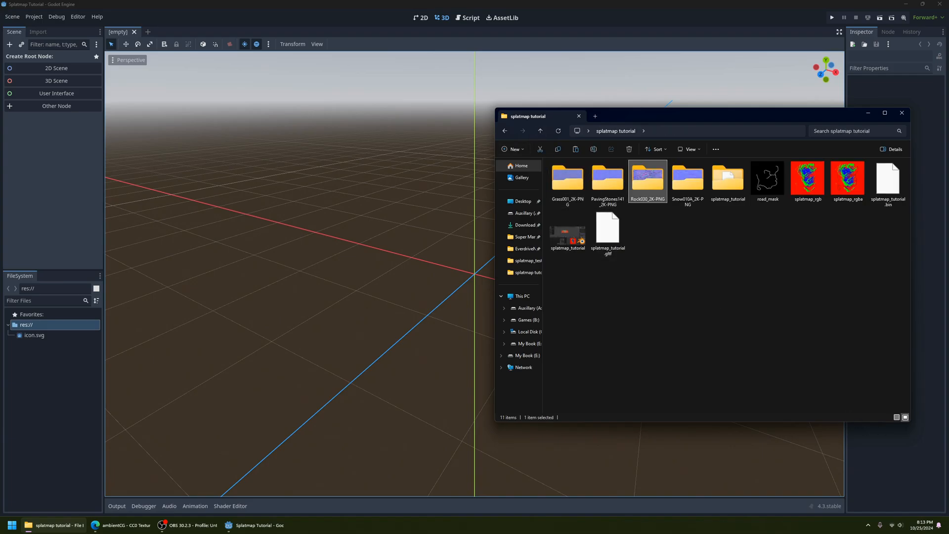
Browse the materials catalogue on ambientcg.com in the web browser, then close the site.
{"action": "left_click_drag", "start_coordinate": [948, 105], "coordinate": [614, 95]}
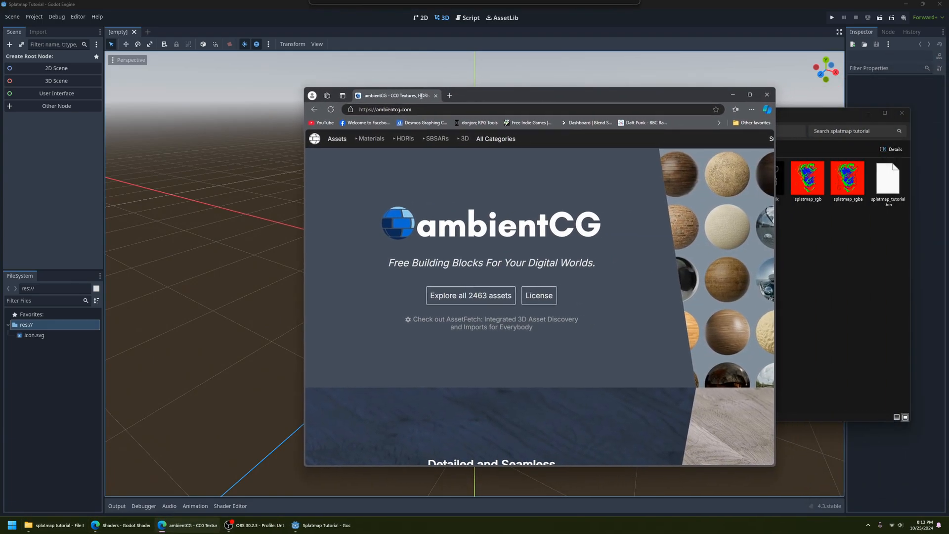
{"action": "left_click", "coordinate": [749, 96]}
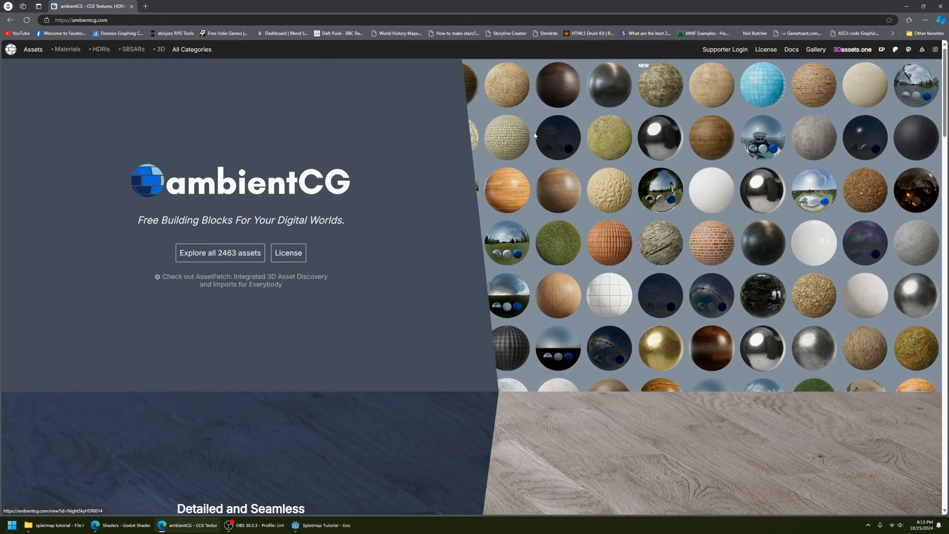
{"action": "left_click", "coordinate": [67, 51]}
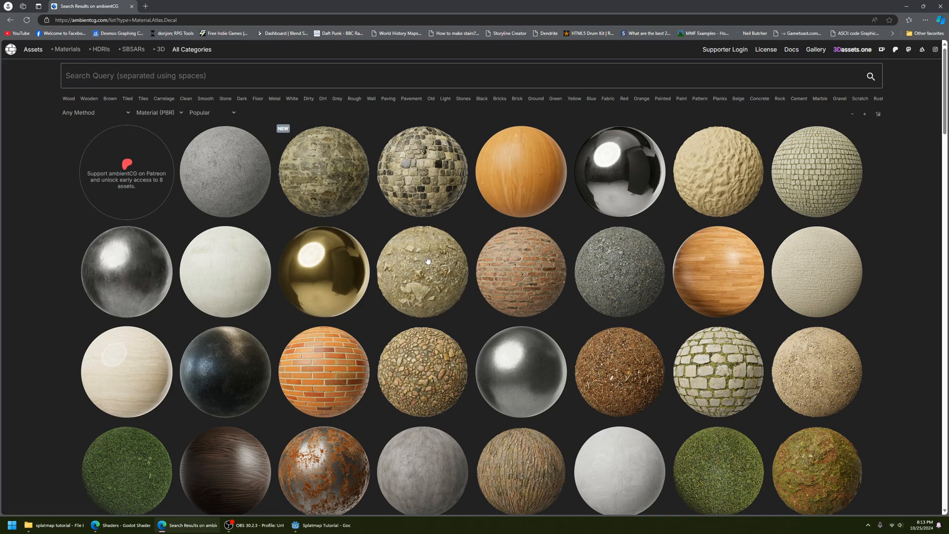
{"action": "scroll", "coordinate": [429, 261], "scroll_direction": "down", "scroll_amount": 3}
{"action": "scroll", "coordinate": [428, 260], "scroll_direction": "down", "scroll_amount": 3}
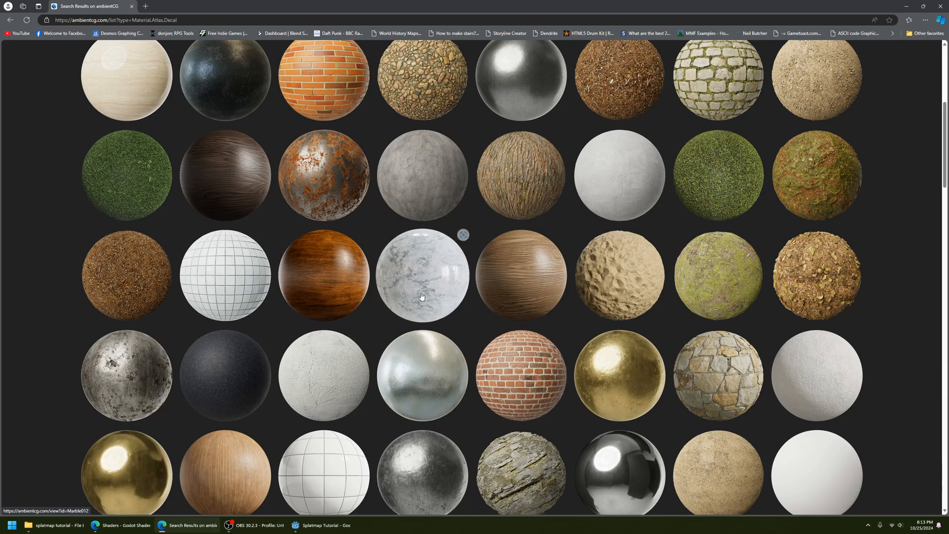
{"action": "scroll", "coordinate": [165, 276], "scroll_direction": "up", "scroll_amount": 4}
{"action": "scroll", "coordinate": [165, 269], "scroll_direction": "down", "scroll_amount": 1}
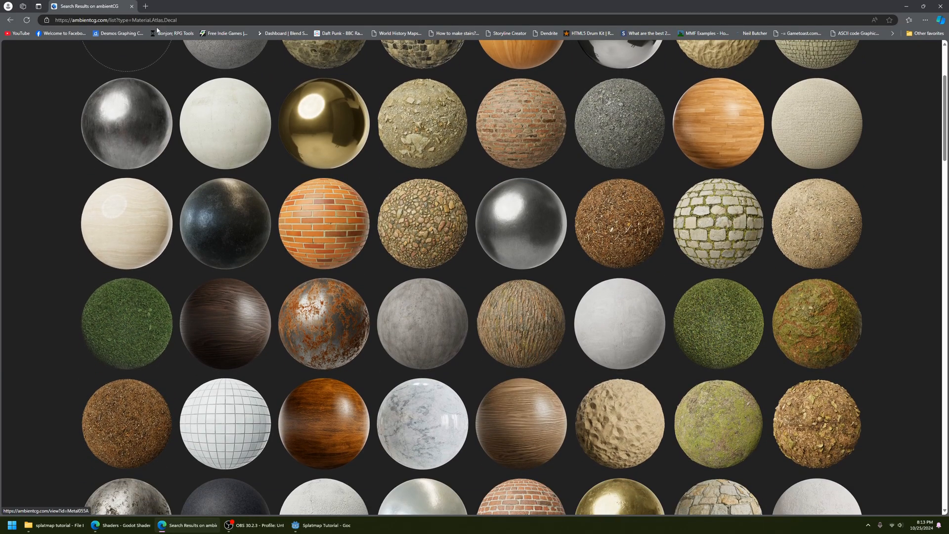
{"action": "left_click", "coordinate": [131, 6]}
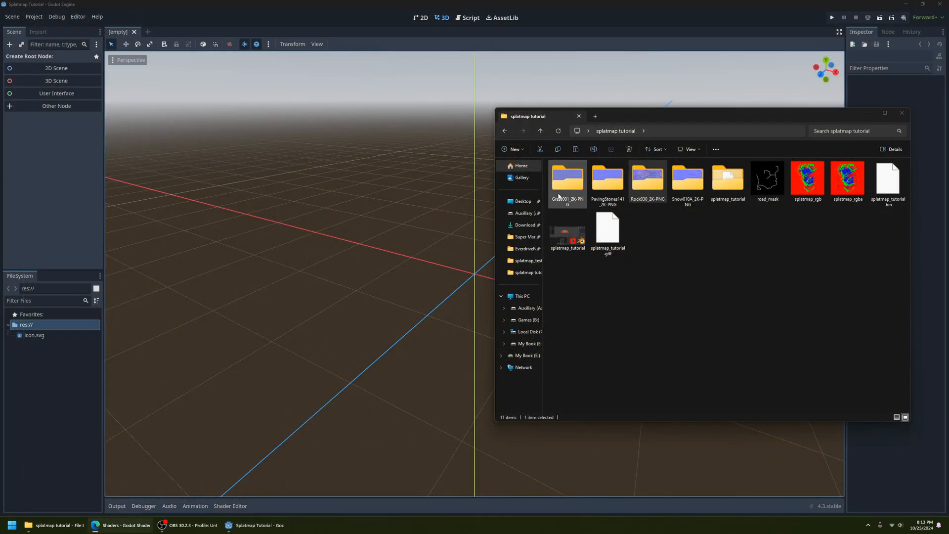
Review the downloaded texture folders and examine the texture maps inside Grass001_2K-PNG, including its ORM map.
{"action": "left_click", "coordinate": [618, 204]}
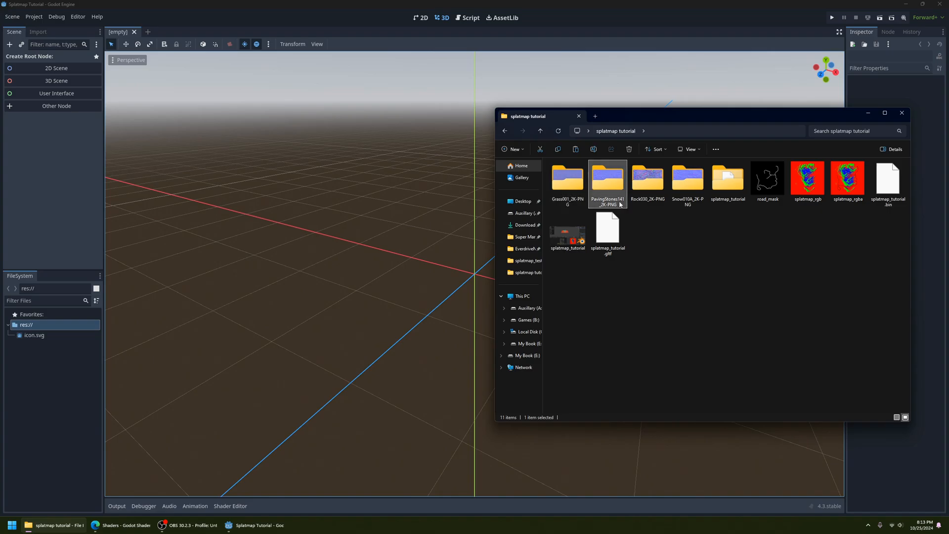
{"action": "left_click", "coordinate": [643, 203]}
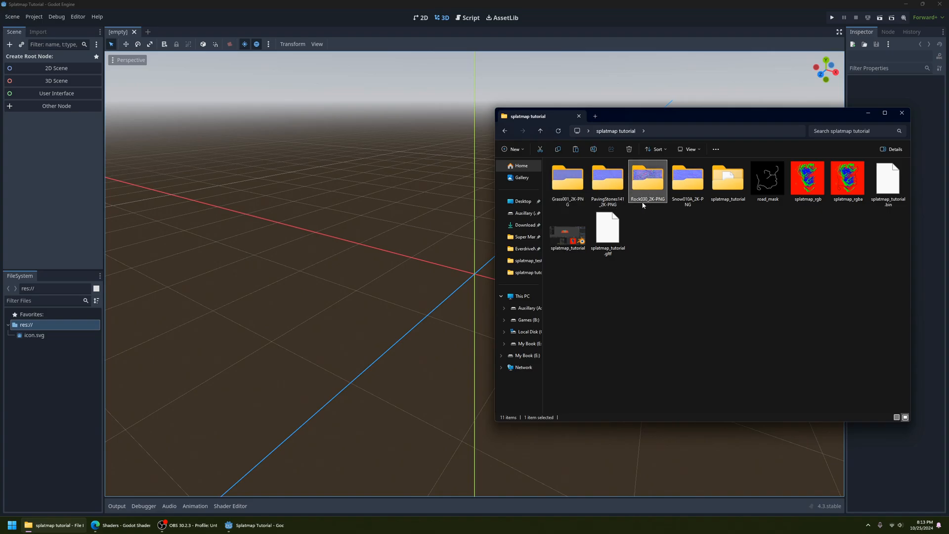
{"action": "left_click", "coordinate": [694, 204]}
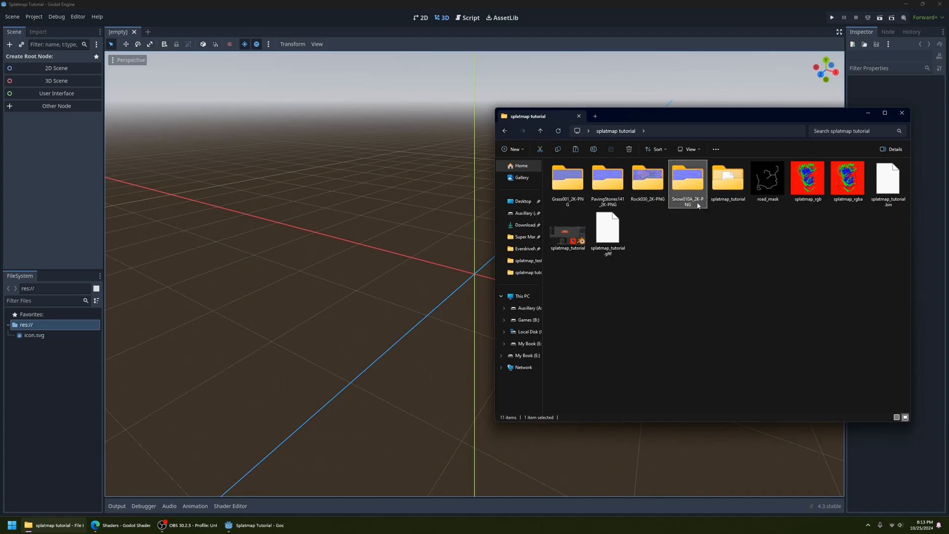
{"action": "left_click", "coordinate": [684, 307]}
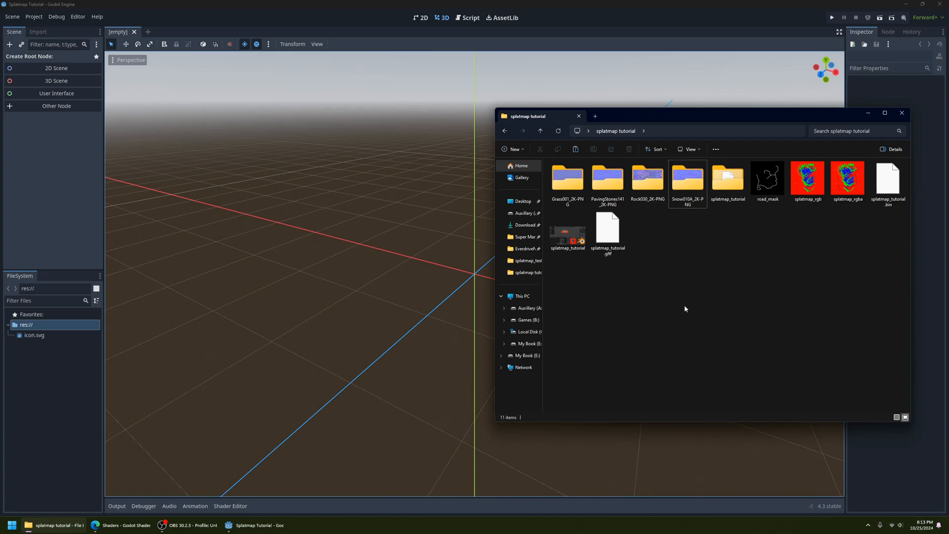
{"action": "double_click", "coordinate": [559, 178]}
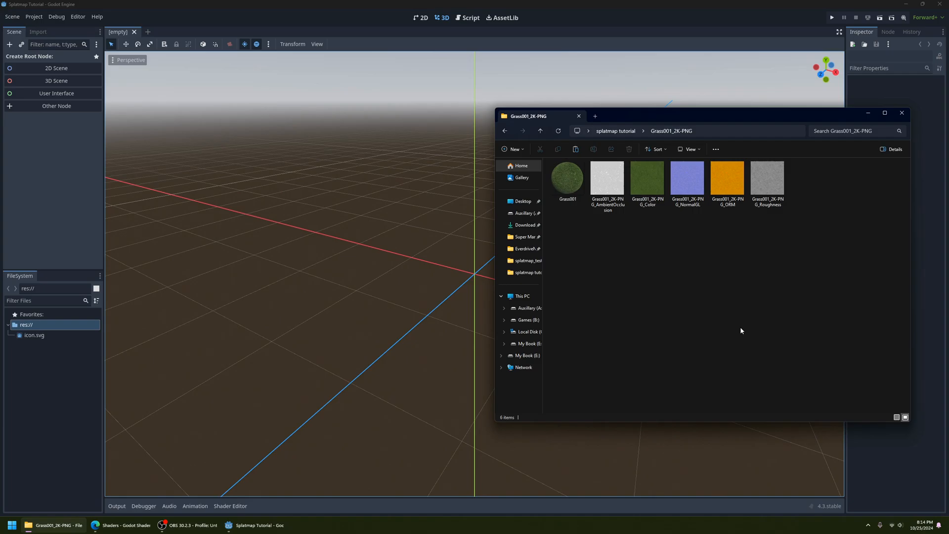
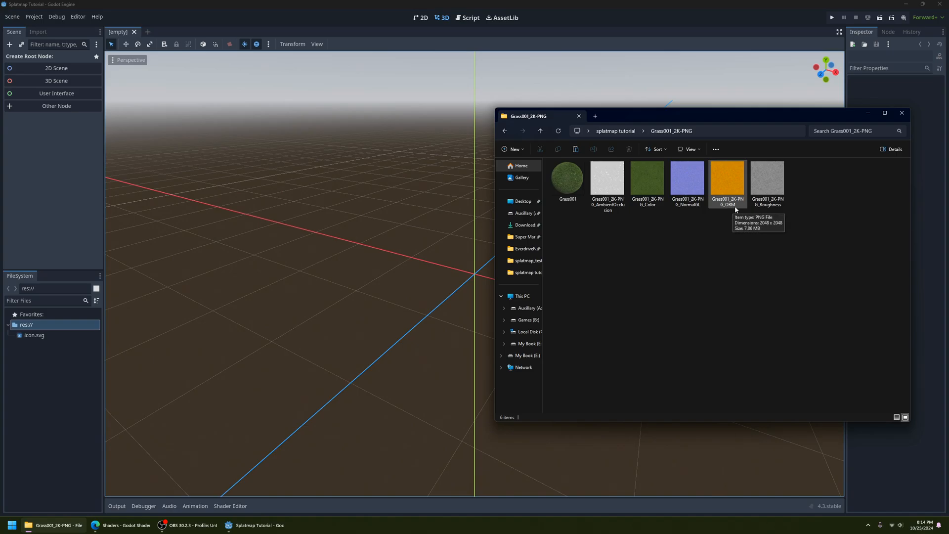
{"action": "left_click", "coordinate": [543, 130]}
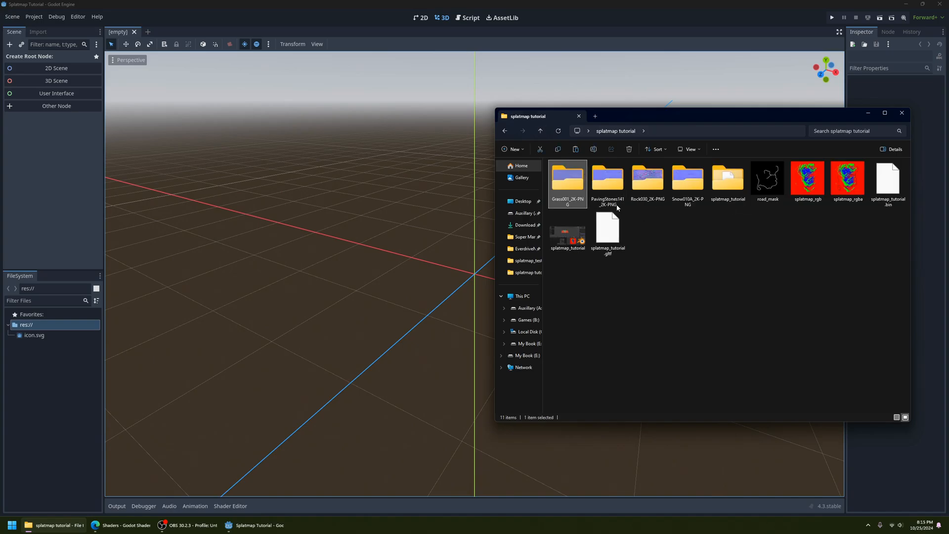
Switch to Godot and create a folder named grass_001 in the project root res://.
{"action": "left_click", "coordinate": [38, 329]}
{"action": "right_click", "coordinate": [35, 328]}
{"action": "mouse_move", "coordinate": [98, 333]}
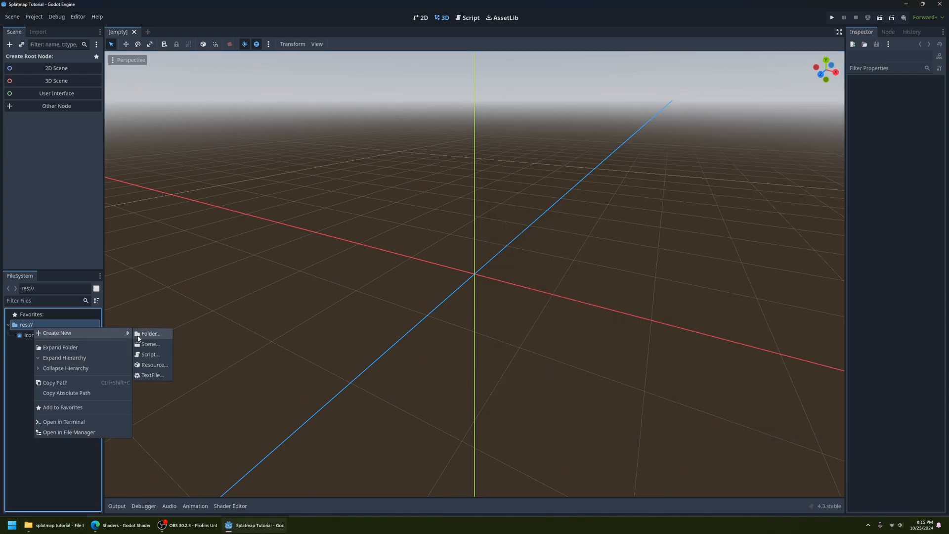
{"action": "left_click", "coordinate": [148, 334]}
{"action": "mouse_move", "coordinate": [67, 531]}
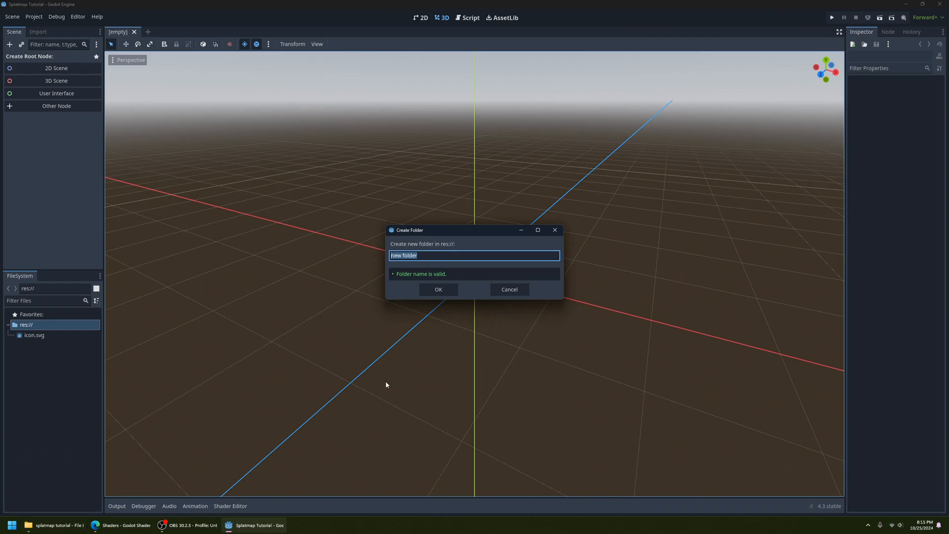
{"action": "type", "text": "grass_001"}
{"action": "key", "text": "Return"}
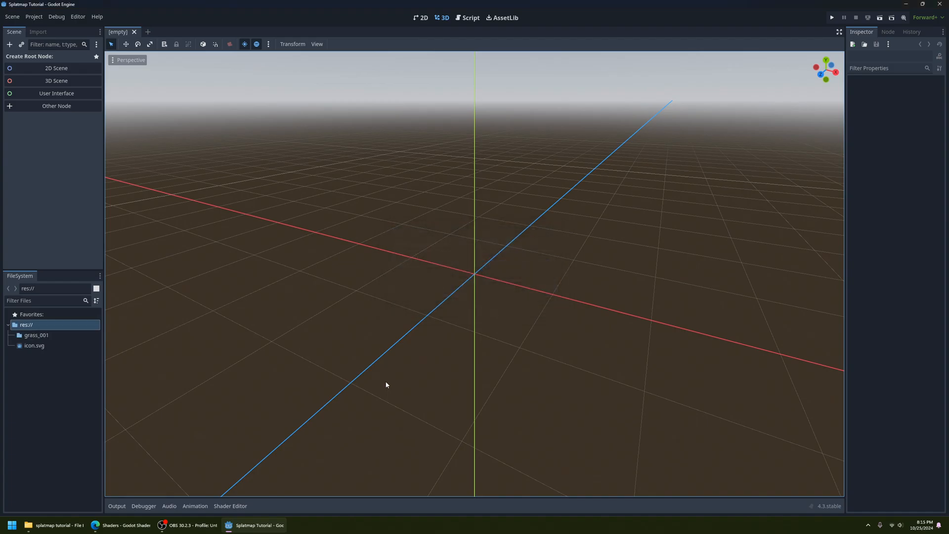
Import the Color, NormalGL and ORM textures from Grass001_2K-PNG into the project's grass_001 folder.
{"action": "left_click", "coordinate": [38, 336]}
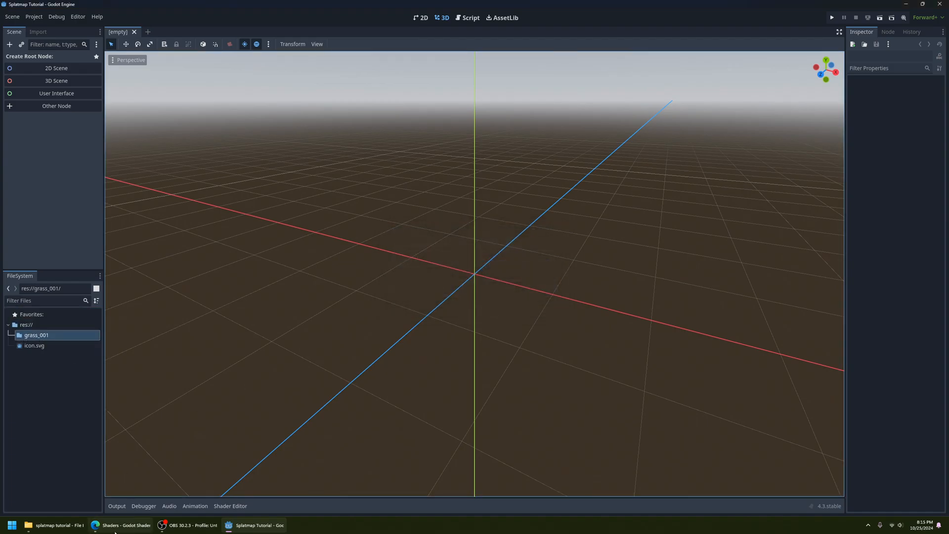
{"action": "left_click", "coordinate": [55, 525]}
{"action": "double_click", "coordinate": [570, 184]}
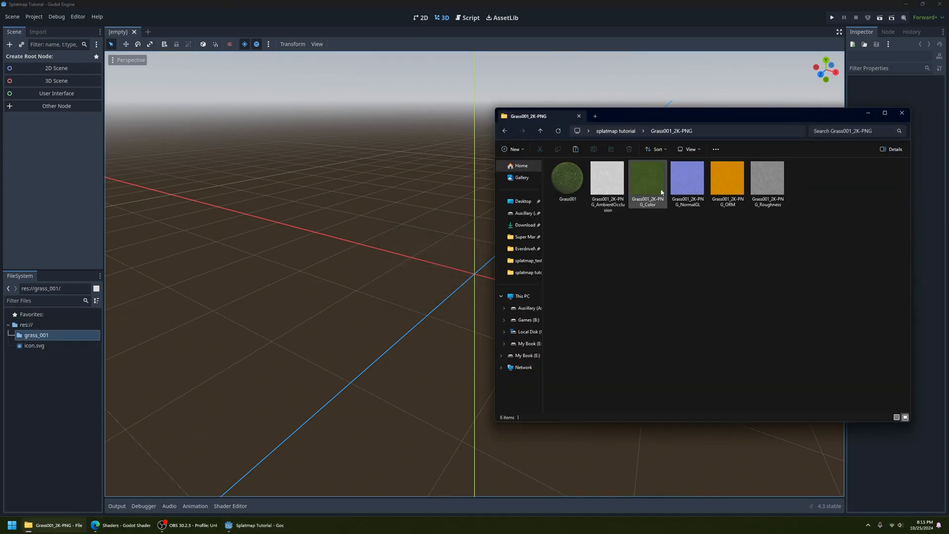
{"action": "left_click", "coordinate": [638, 184]}
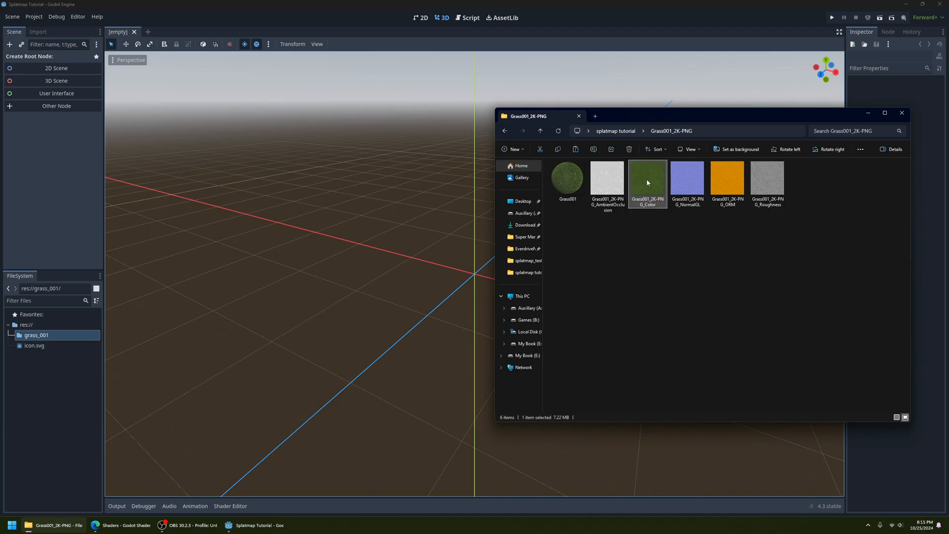
{"action": "left_click", "coordinate": [694, 180]}
{"action": "left_click", "coordinate": [727, 182], "text": "ctrl"}
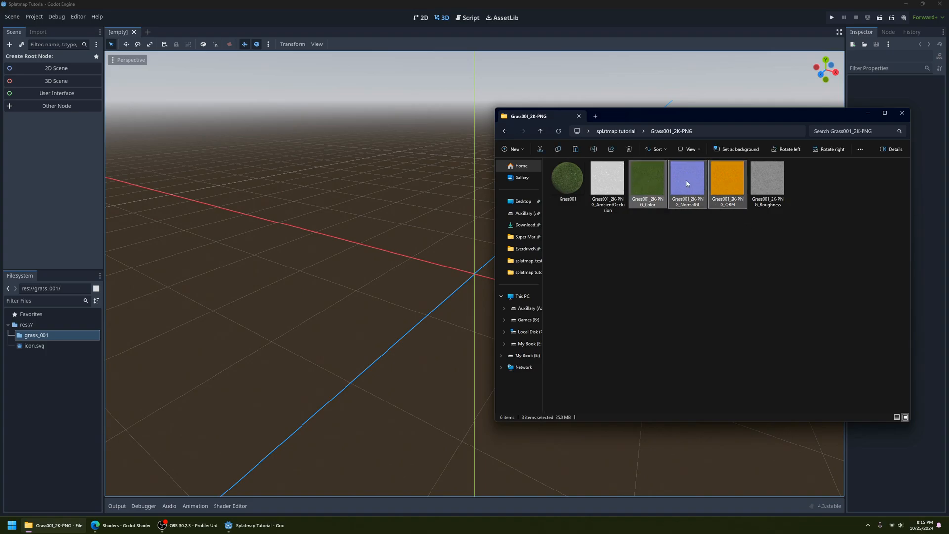
{"action": "left_click_drag", "start_coordinate": [693, 180], "coordinate": [34, 336]}
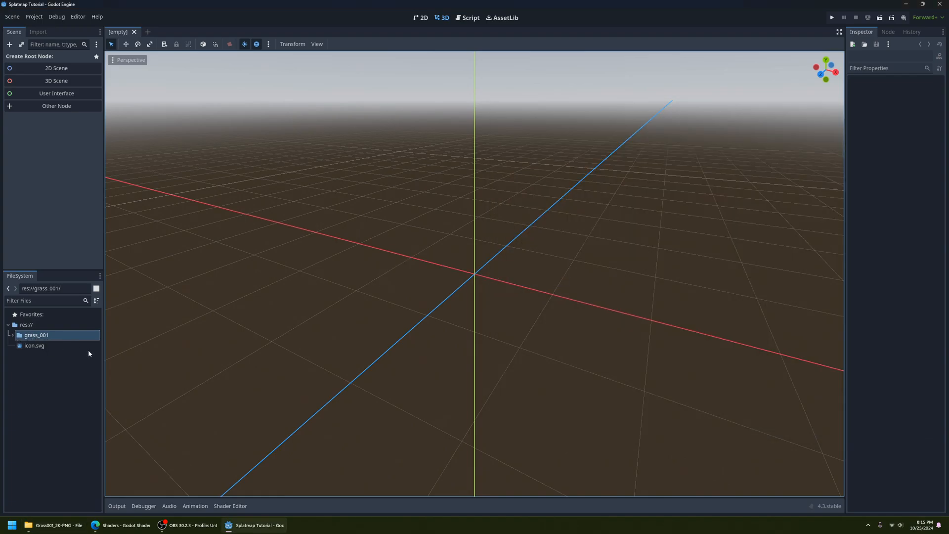
Create project folders paving_stones_141, rock_030 and snow_010a and import the matching color, normal and ORM textures into each.
{"action": "left_click", "coordinate": [53, 524]}
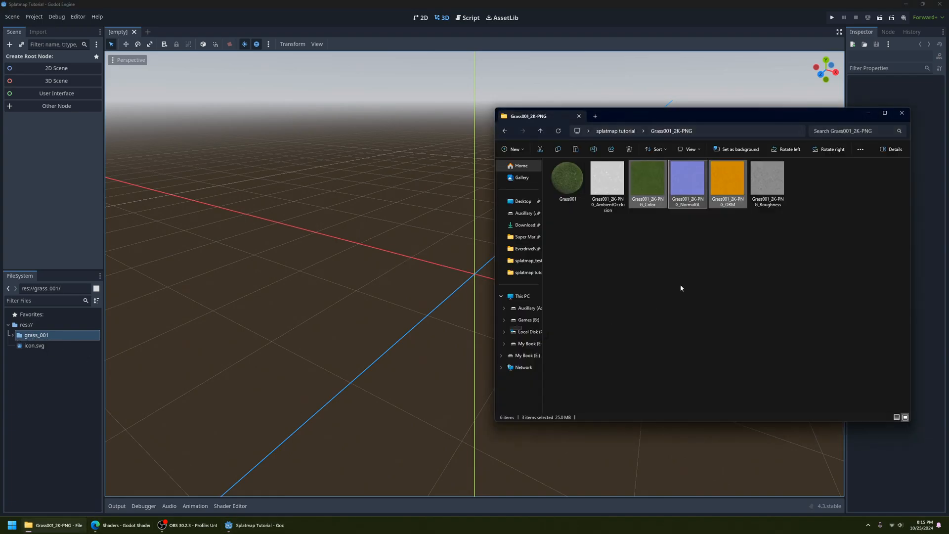
{"action": "left_click", "coordinate": [541, 130]}
{"action": "left_click", "coordinate": [617, 184]}
{"action": "left_click", "coordinate": [698, 185]}
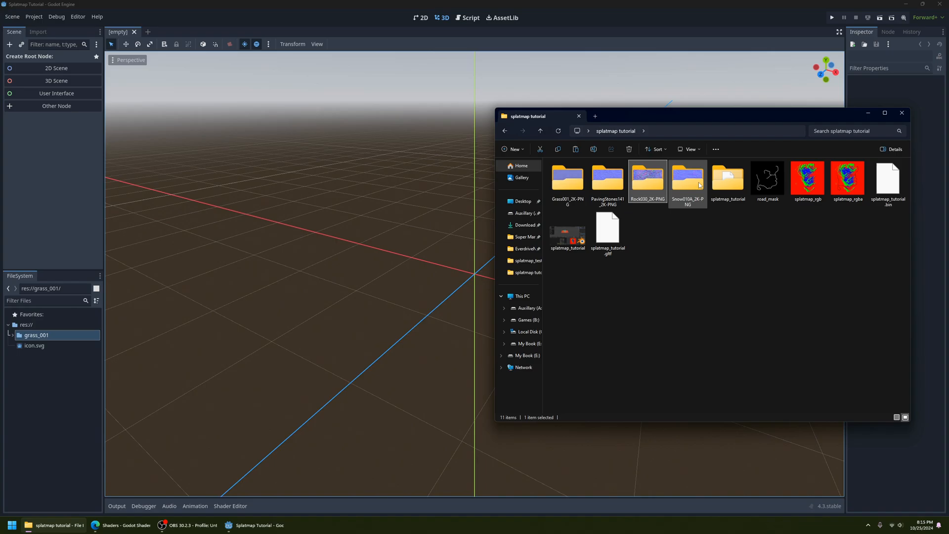
{"action": "left_click", "coordinate": [612, 192]}
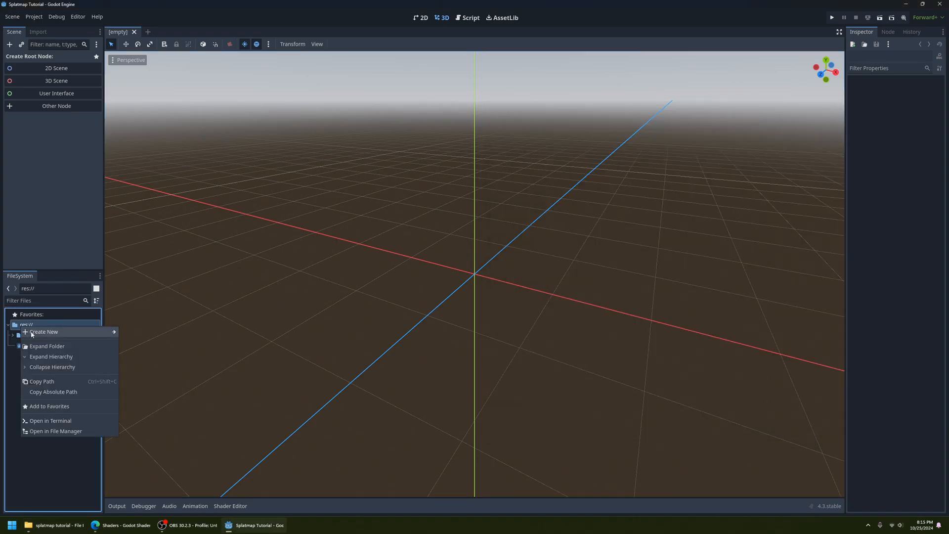
{"action": "left_click", "coordinate": [48, 411]}
{"action": "left_click", "coordinate": [46, 410]}
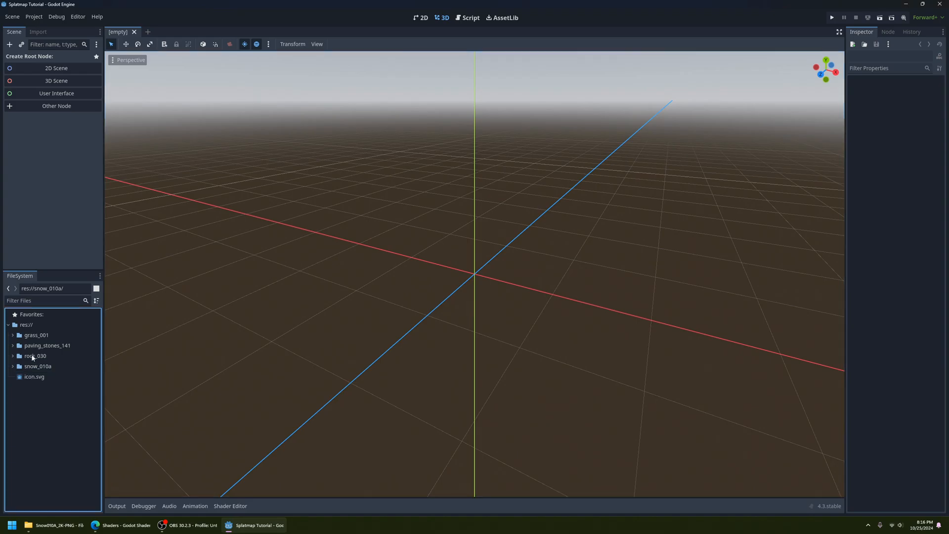
Check the imported textures in the grass_001, paving_stones_141, rock_030 and snow_010a folders, then collapse the folders.
{"action": "left_click", "coordinate": [12, 336]}
{"action": "left_click", "coordinate": [12, 377]}
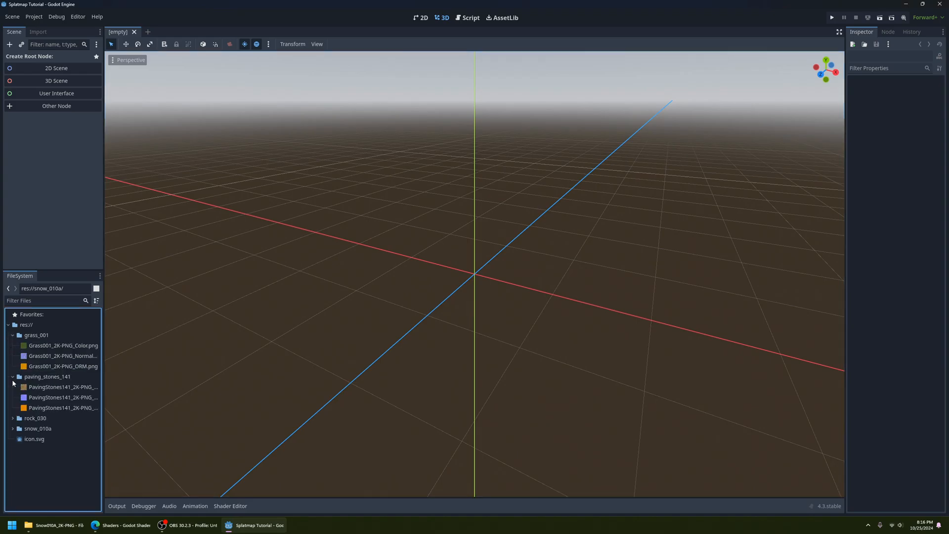
{"action": "left_click", "coordinate": [13, 418]}
{"action": "left_click", "coordinate": [14, 462]}
{"action": "left_click", "coordinate": [14, 462]}
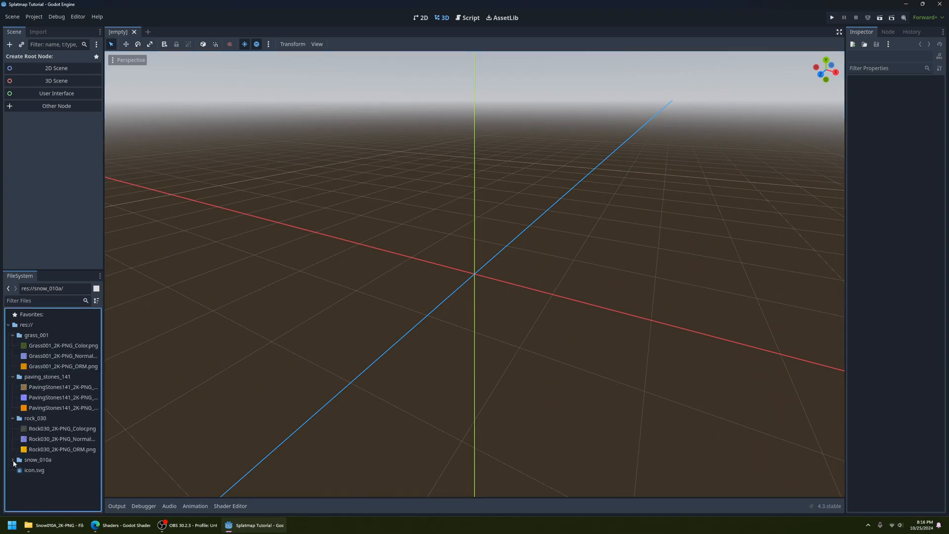
{"action": "left_click", "coordinate": [14, 462]}
{"action": "left_click", "coordinate": [15, 462]}
{"action": "left_click", "coordinate": [13, 418]}
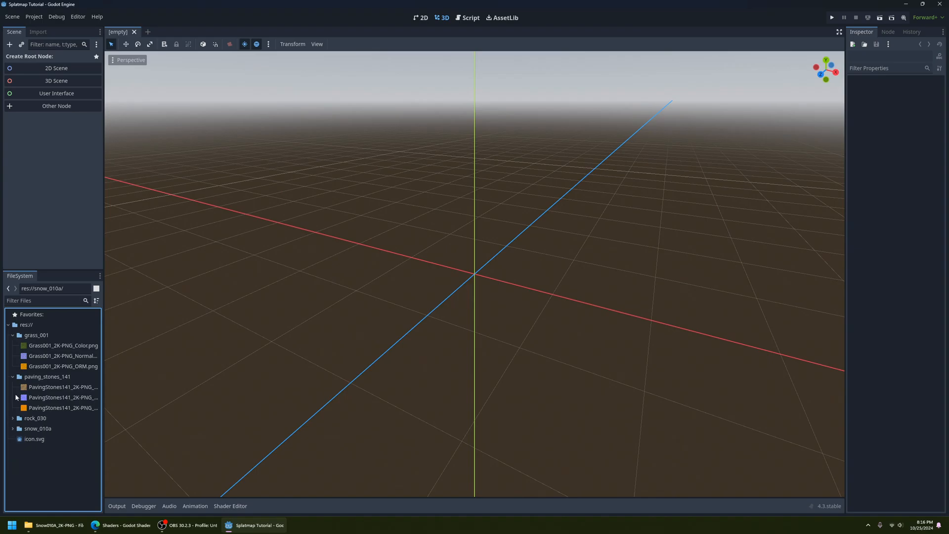
{"action": "left_click", "coordinate": [13, 376]}
{"action": "left_click", "coordinate": [13, 335]}
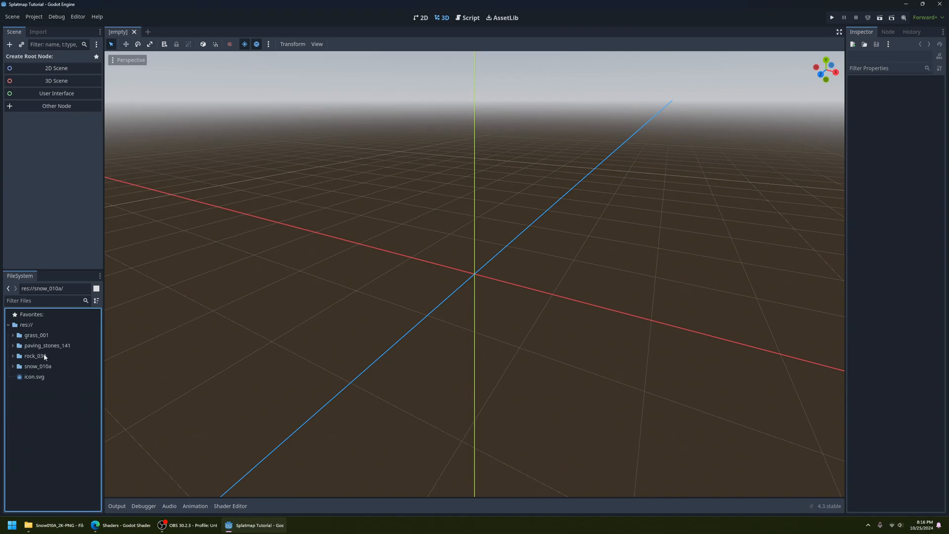
Import the splatmap_rgba image from the splatmap tutorial folder into the project root res://.
{"action": "left_click", "coordinate": [26, 325]}
{"action": "left_click", "coordinate": [55, 525]}
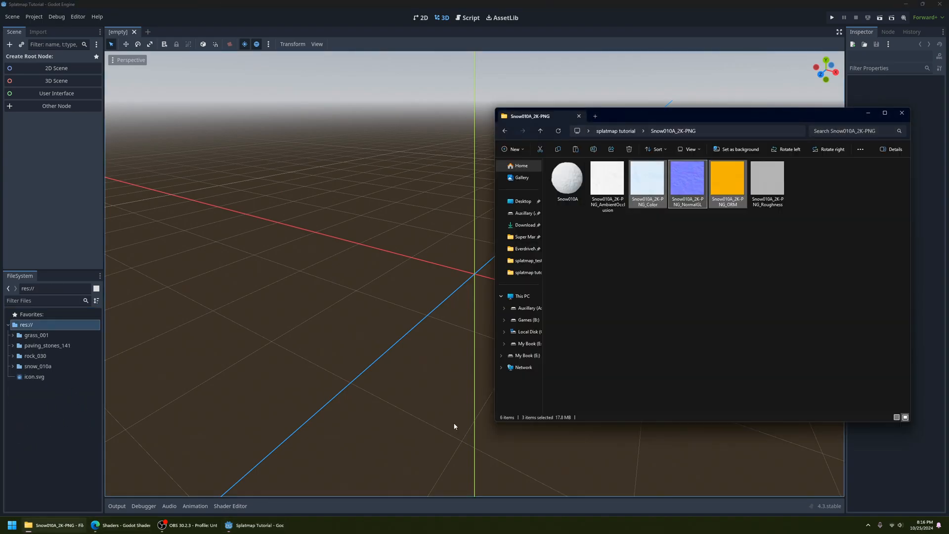
{"action": "left_click", "coordinate": [542, 132]}
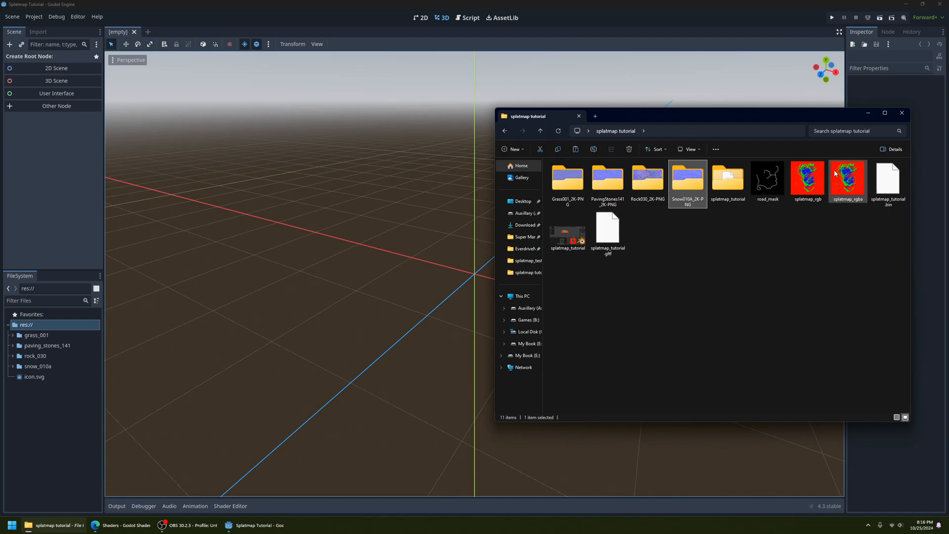
{"action": "left_click", "coordinate": [849, 177]}
{"action": "left_click_drag", "start_coordinate": [848, 175], "coordinate": [28, 325]}
Import splatmap_tutorial.gltf together with its splatmap_tutorial.bin file into the project root res://.
{"action": "left_click", "coordinate": [54, 525]}
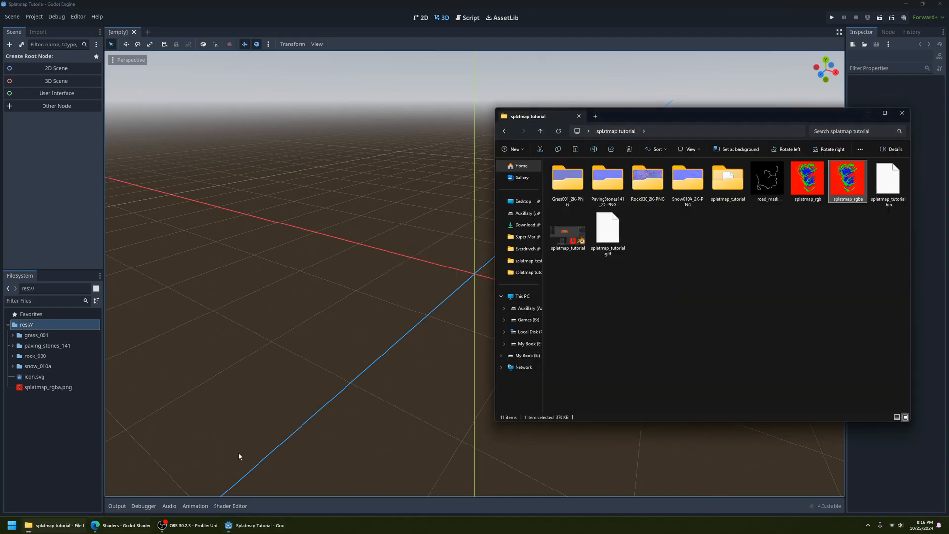
{"action": "left_click", "coordinate": [623, 232]}
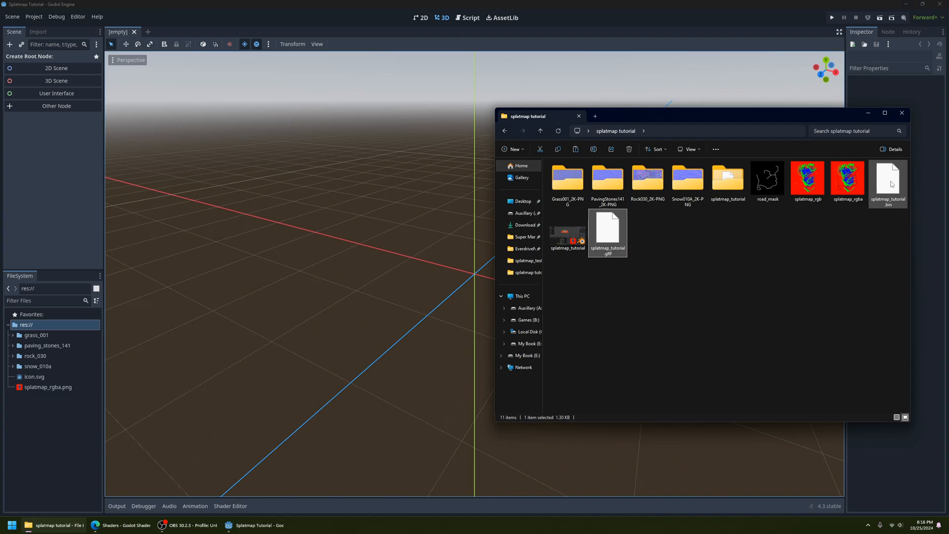
{"action": "left_click", "coordinate": [884, 204], "text": "ctrl"}
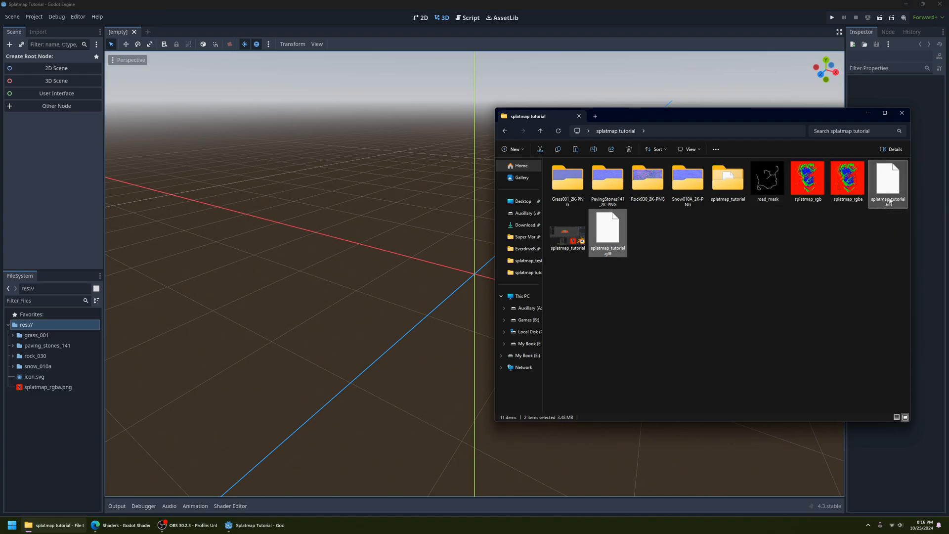
{"action": "left_click_drag", "start_coordinate": [616, 242], "coordinate": [38, 330]}
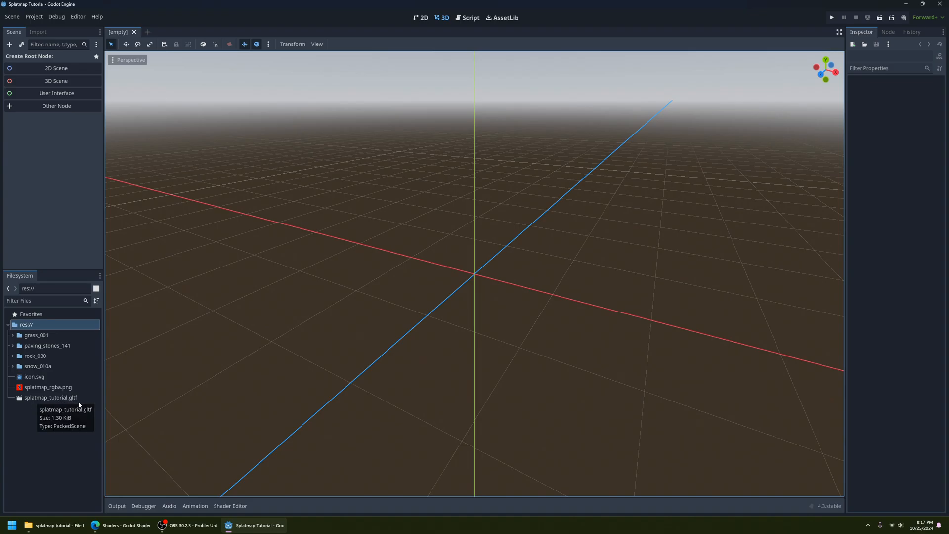
Preview splatmap_tutorial.gltf in its advanced import settings from several angles, then close the settings without reimporting.
{"action": "mouse_move", "coordinate": [53, 525]}
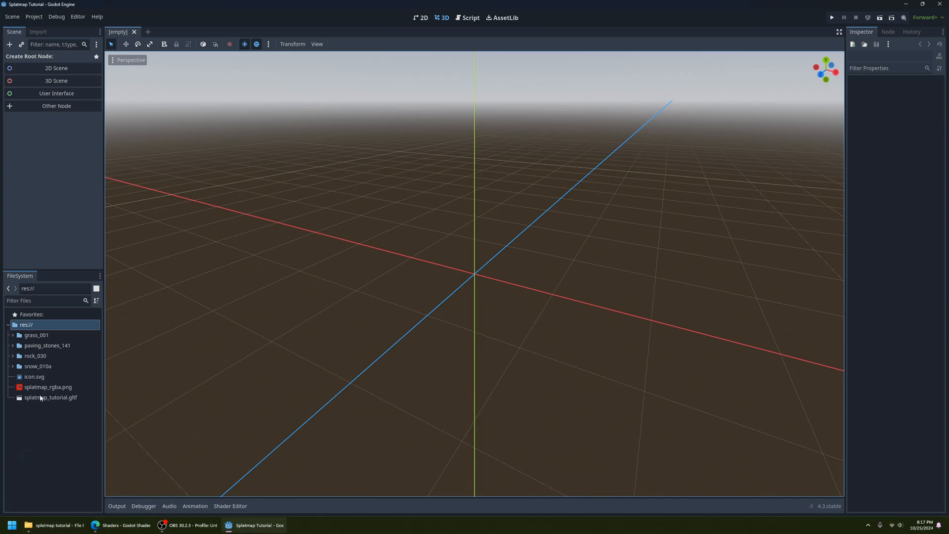
{"action": "double_click", "coordinate": [72, 397]}
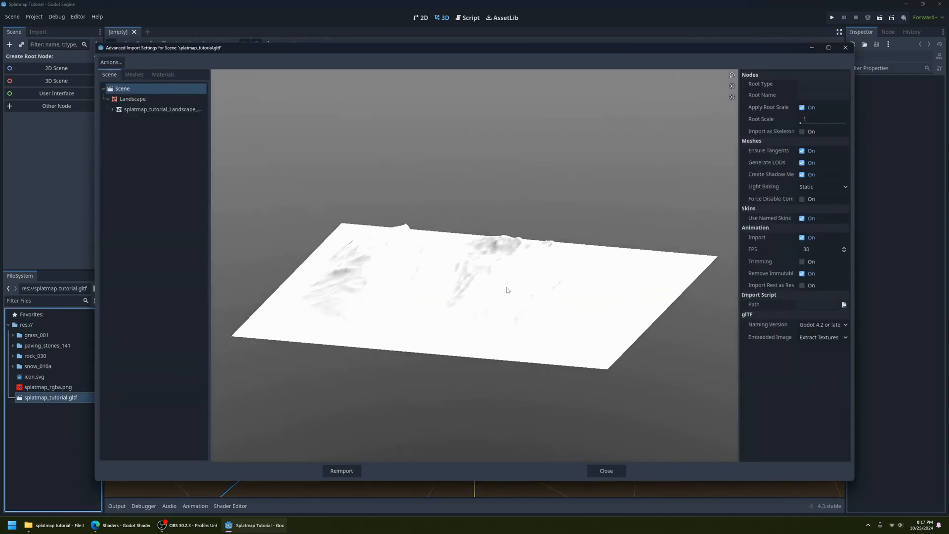
{"action": "left_click_drag", "start_coordinate": [506, 287], "coordinate": [493, 282]}
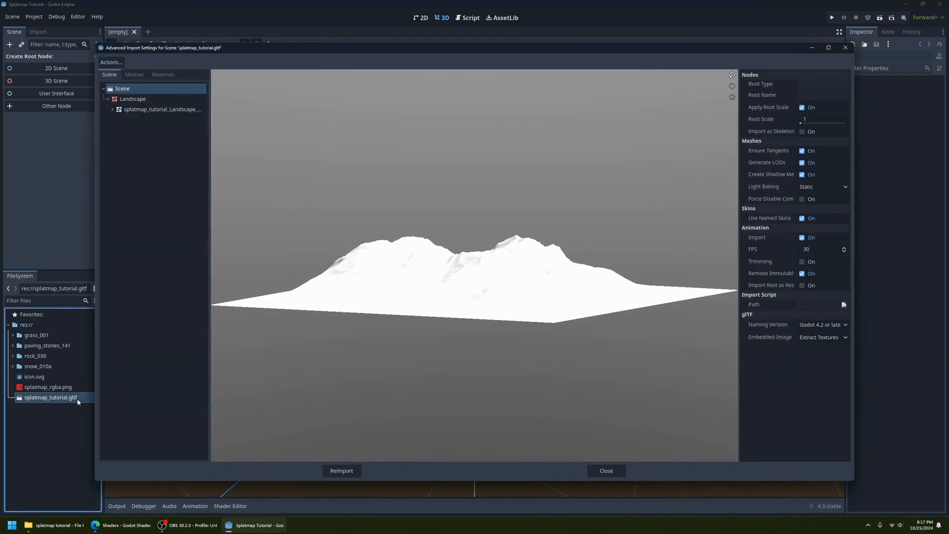
{"action": "left_click_drag", "start_coordinate": [464, 195], "coordinate": [498, 259]}
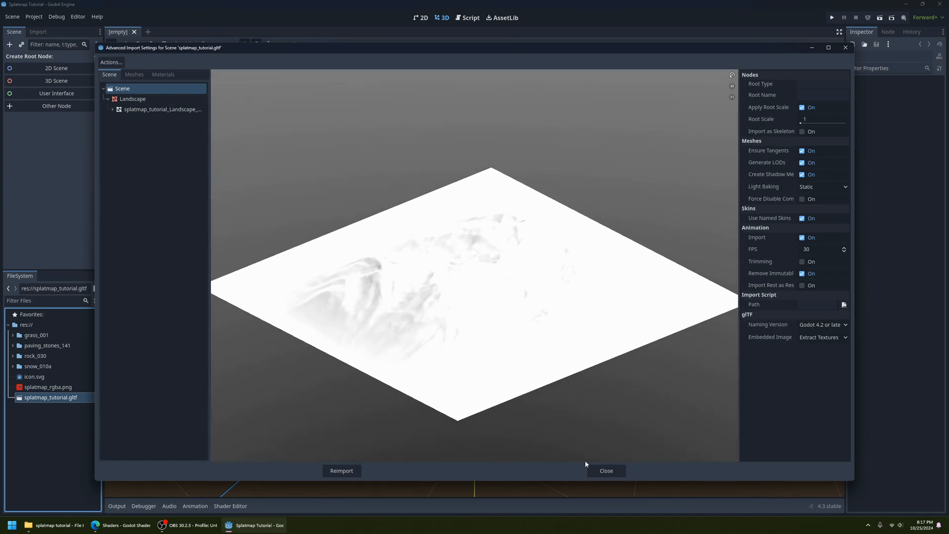
{"action": "left_click", "coordinate": [617, 470]}
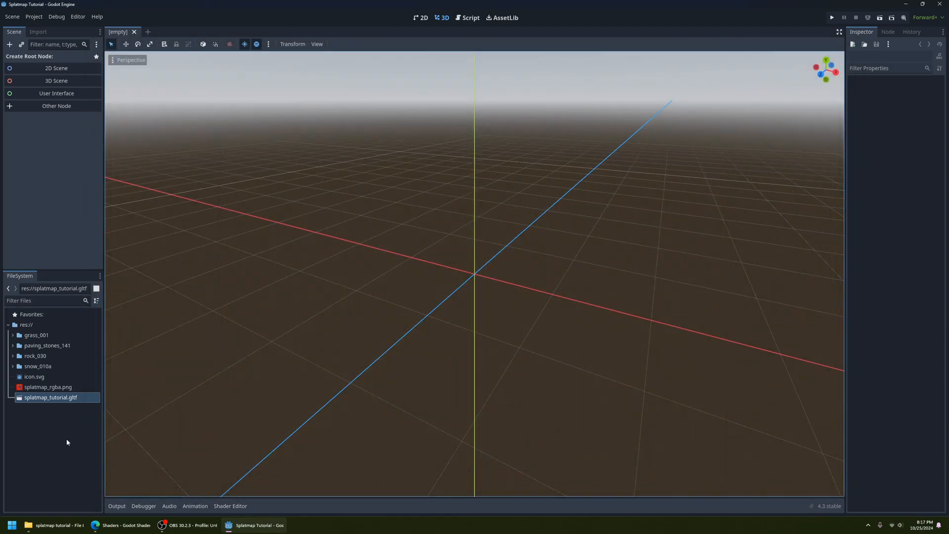
Create a new inherited scene from splatmap_tutorial.gltf and select its Landscape mesh.
{"action": "right_click", "coordinate": [35, 399]}
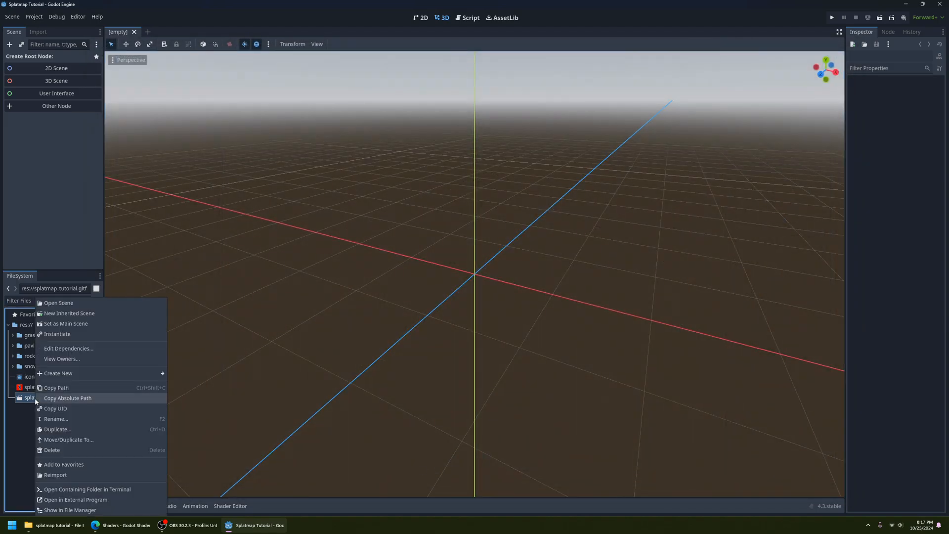
{"action": "left_click", "coordinate": [94, 315]}
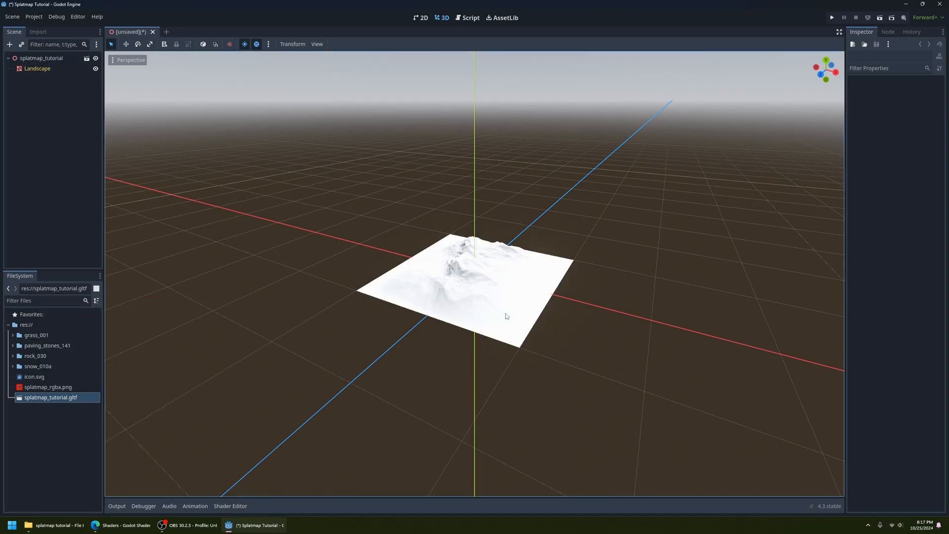
{"action": "scroll", "coordinate": [496, 296], "scroll_direction": "up", "scroll_amount": 4}
{"action": "middle_click_drag", "start_coordinate": [496, 297], "coordinate": [573, 292]}
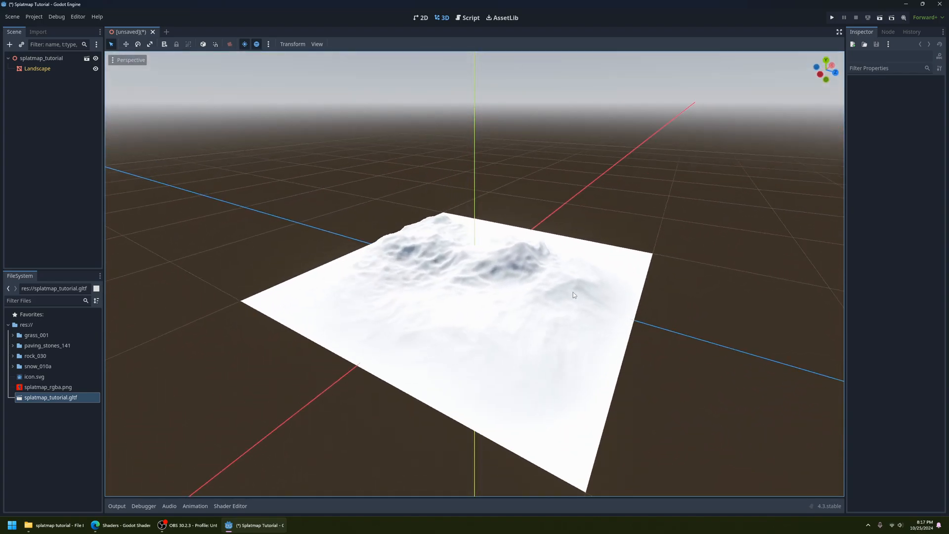
{"action": "left_click", "coordinate": [573, 292]}
Set the Landscape node's scale to 10 on all three axes and check the enlarged terrain up close.
{"action": "scroll", "coordinate": [574, 292], "scroll_direction": "up", "scroll_amount": 5}
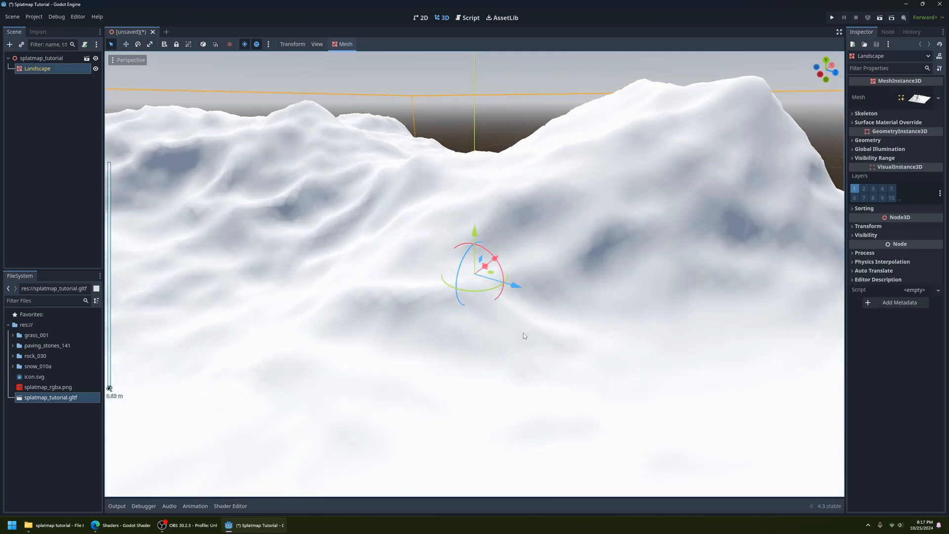
{"action": "scroll", "coordinate": [524, 335], "scroll_direction": "down", "scroll_amount": 7}
{"action": "scroll", "coordinate": [523, 333], "scroll_direction": "up", "scroll_amount": 12}
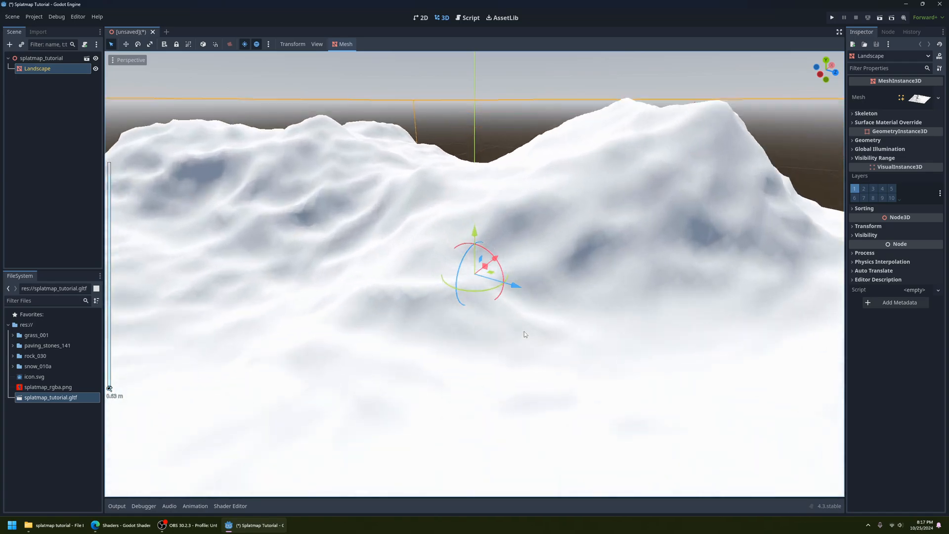
{"action": "scroll", "coordinate": [525, 333], "scroll_direction": "down", "scroll_amount": 4}
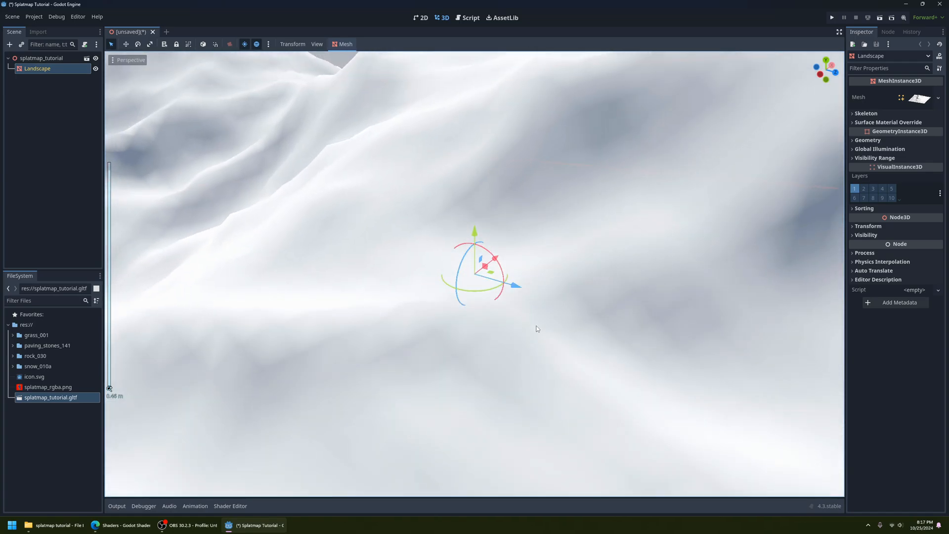
{"action": "middle_click_drag", "start_coordinate": [531, 326], "coordinate": [469, 334]}
{"action": "scroll", "coordinate": [470, 334], "scroll_direction": "down", "scroll_amount": 15}
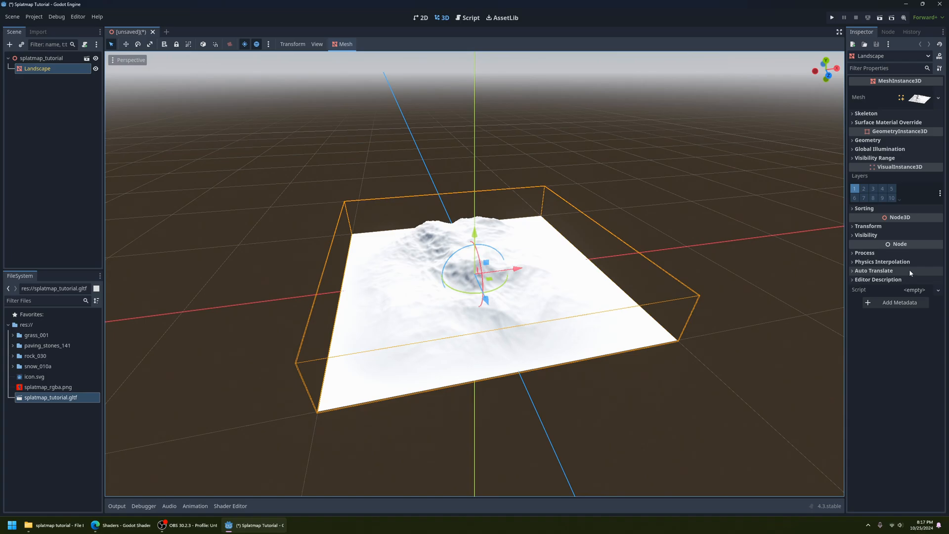
{"action": "left_click", "coordinate": [885, 227]}
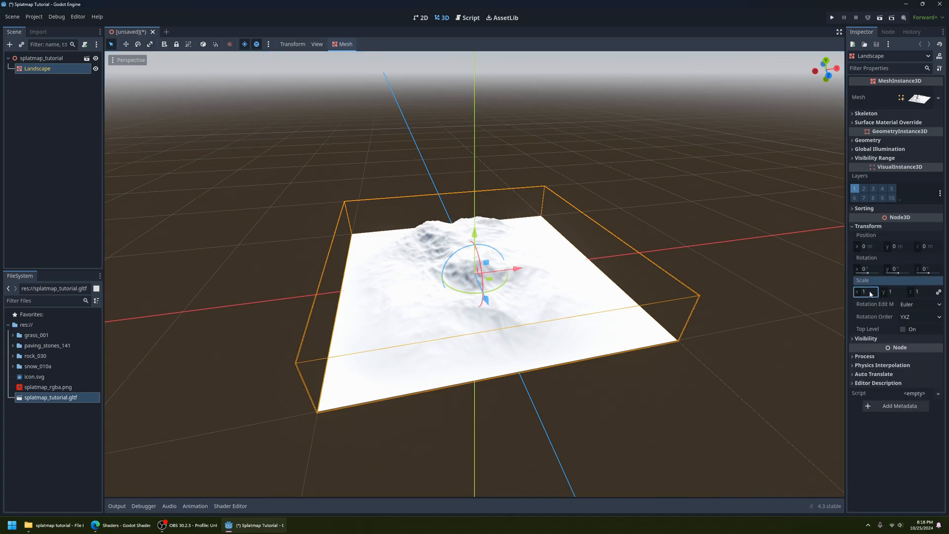
{"action": "left_click", "coordinate": [869, 292]}
{"action": "type", "text": "10"}
{"action": "scroll", "coordinate": [583, 165], "scroll_direction": "down", "scroll_amount": 10}
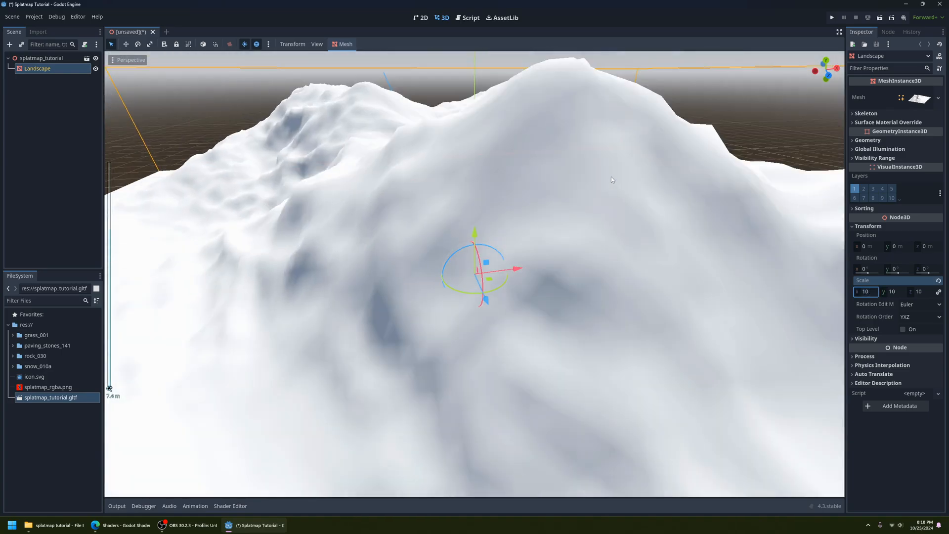
{"action": "scroll", "coordinate": [541, 291], "scroll_direction": "up", "scroll_amount": 7}
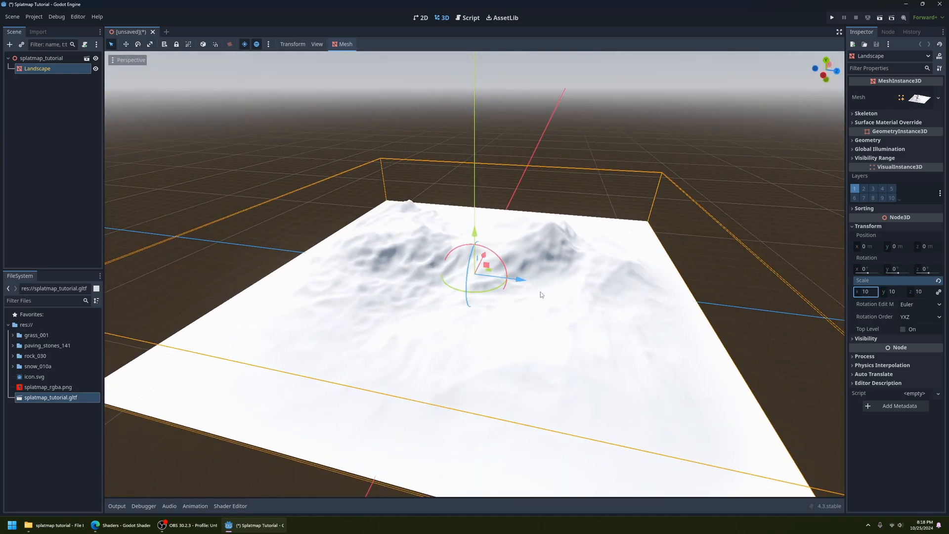
{"action": "mouse_move", "coordinate": [555, 273]}
{"action": "middle_mouse_down"}
{"action": "mouse_move", "coordinate": [360, 260]}
{"action": "mouse_move", "coordinate": [543, 280]}
{"action": "middle_mouse_up"}
{"action": "scroll", "coordinate": [543, 277], "scroll_direction": "up", "scroll_amount": 9}
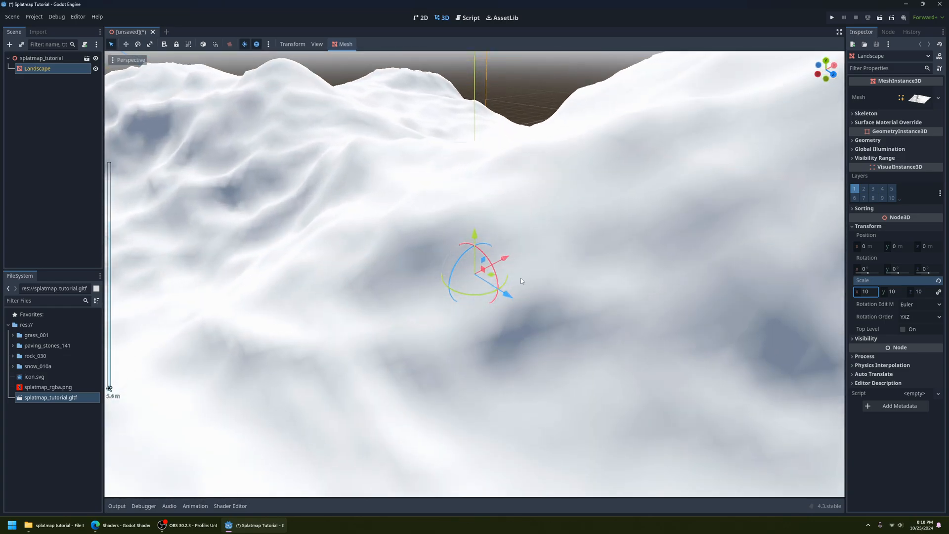
Assign a new ShaderMaterial to surface slot 0 of the Landscape mesh's material override.
{"action": "scroll", "coordinate": [523, 276], "scroll_direction": "down", "scroll_amount": 20}
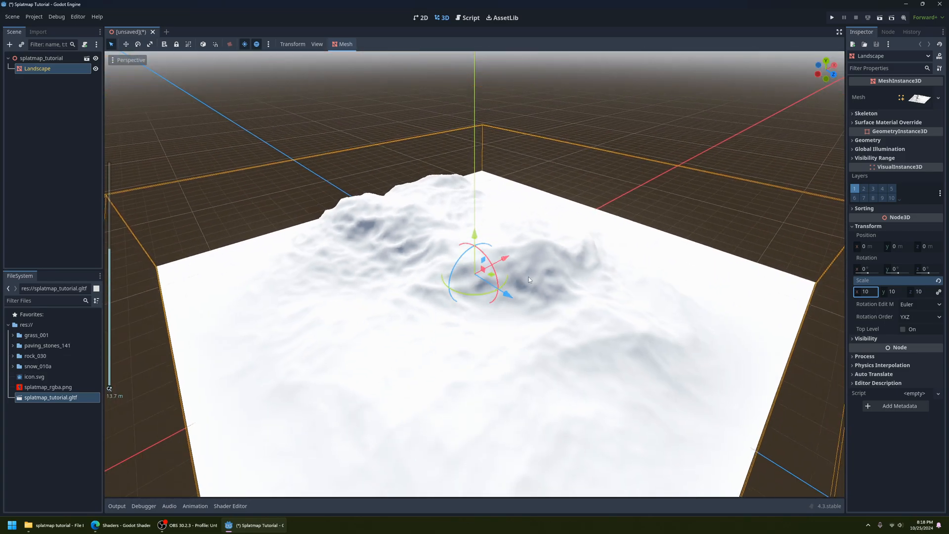
{"action": "middle_click_drag", "start_coordinate": [552, 273], "coordinate": [526, 281]}
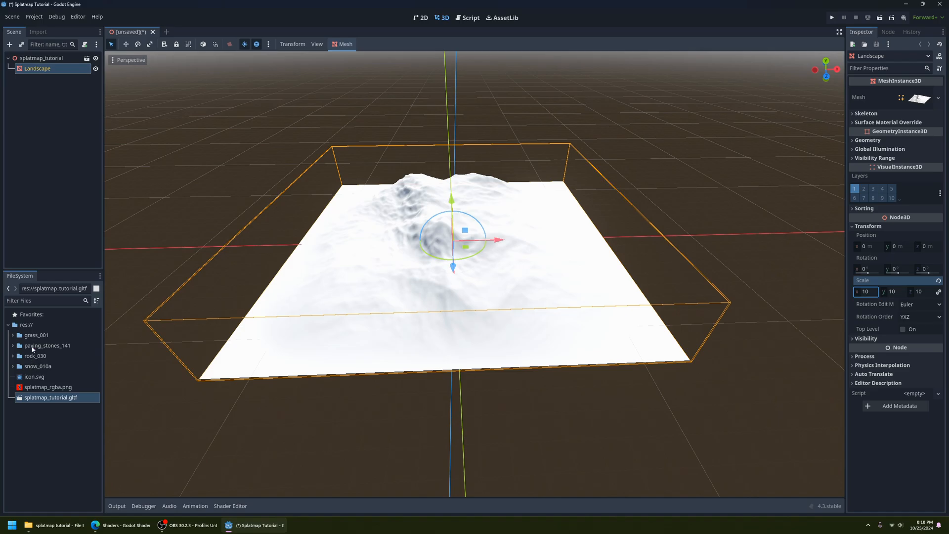
{"action": "scroll", "coordinate": [533, 336], "scroll_direction": "up", "scroll_amount": 1}
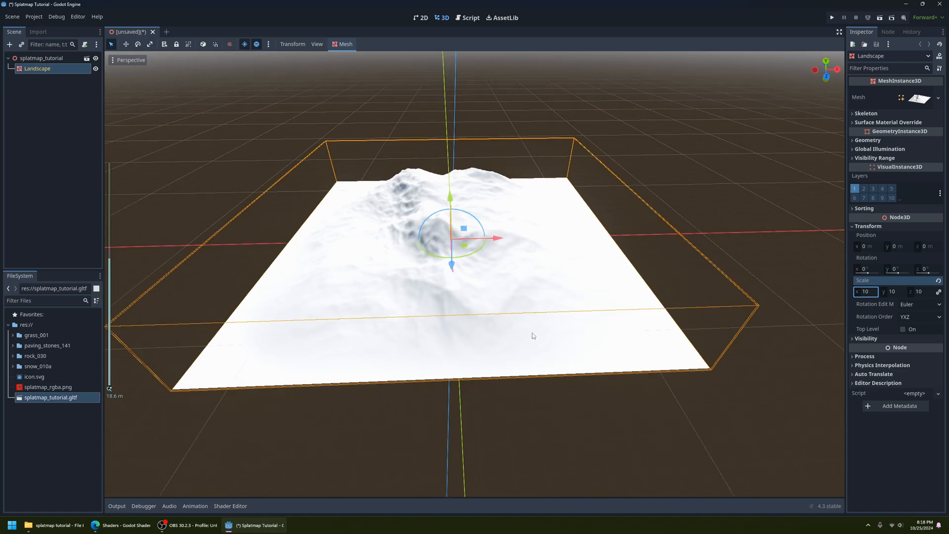
{"action": "scroll", "coordinate": [536, 335], "scroll_direction": "down", "scroll_amount": 4}
{"action": "scroll", "coordinate": [535, 335], "scroll_direction": "up", "scroll_amount": 2}
{"action": "middle_click_drag", "start_coordinate": [486, 310], "coordinate": [531, 322], "text": "shift"}
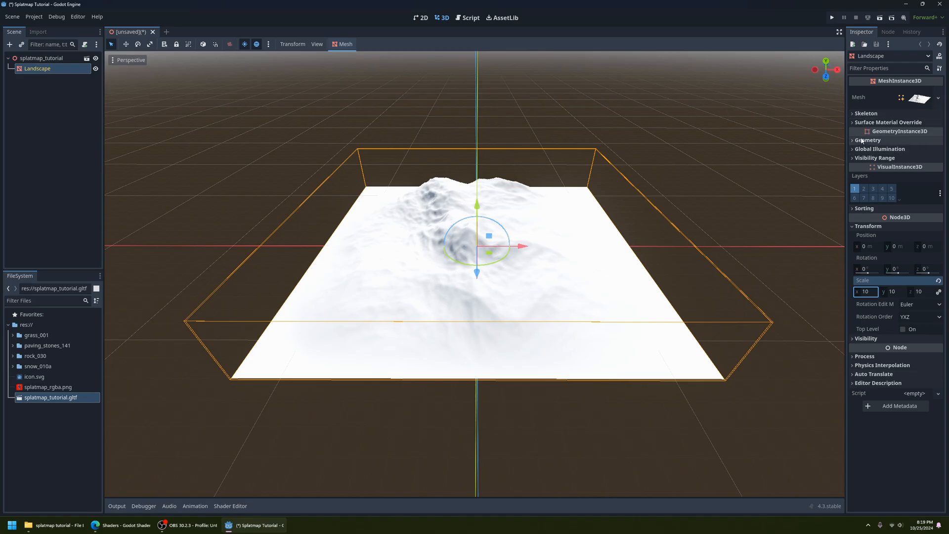
{"action": "left_click", "coordinate": [862, 123]}
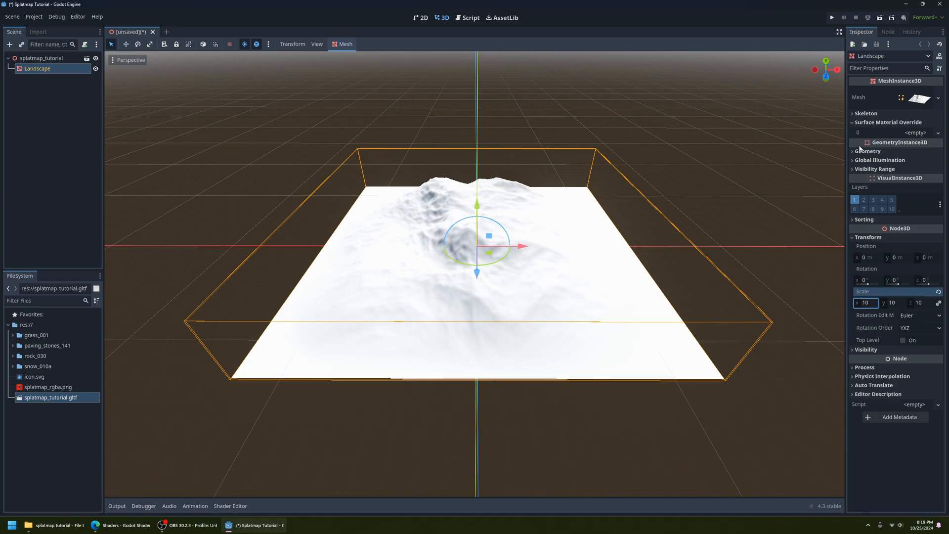
{"action": "left_click", "coordinate": [938, 133]}
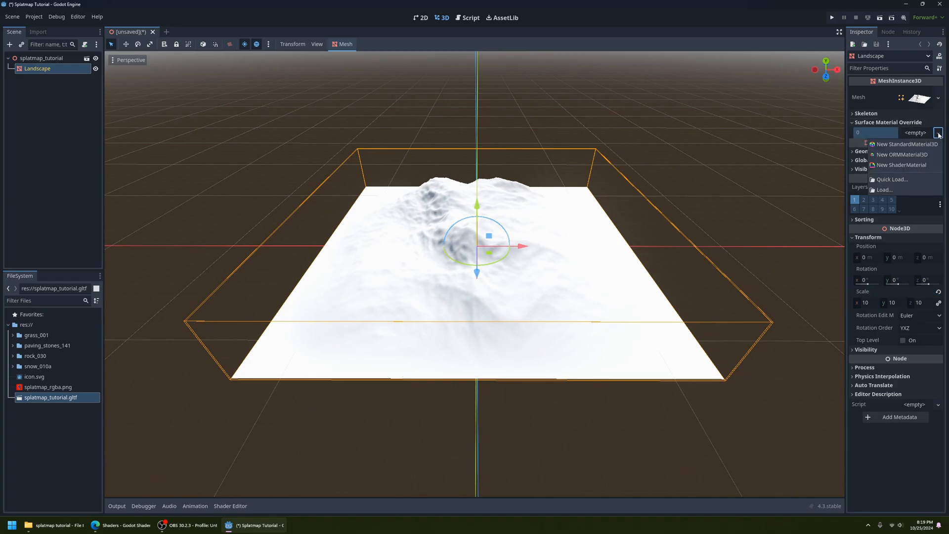
{"action": "left_click", "coordinate": [900, 169]}
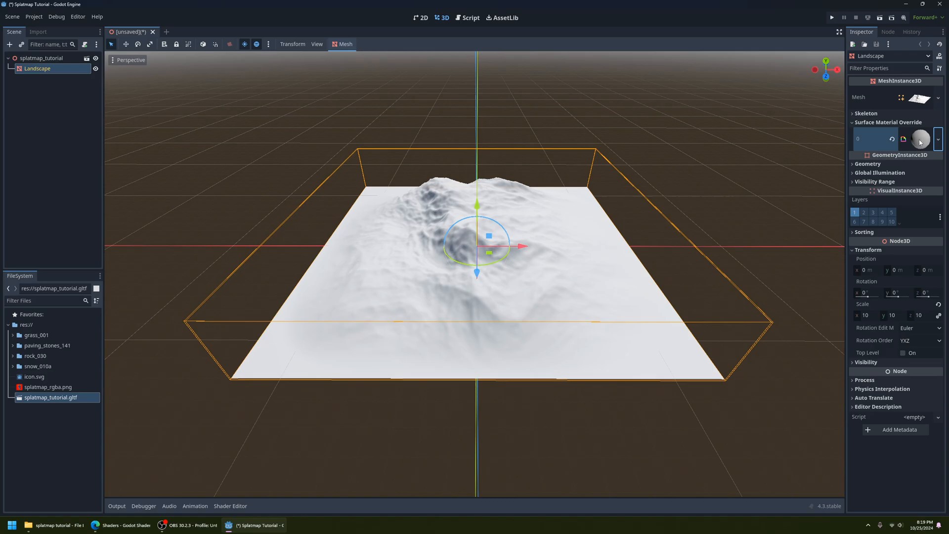
Start creating a new shader for the Landscape's material and set its type to VisualShader.
{"action": "left_click", "coordinate": [918, 141]}
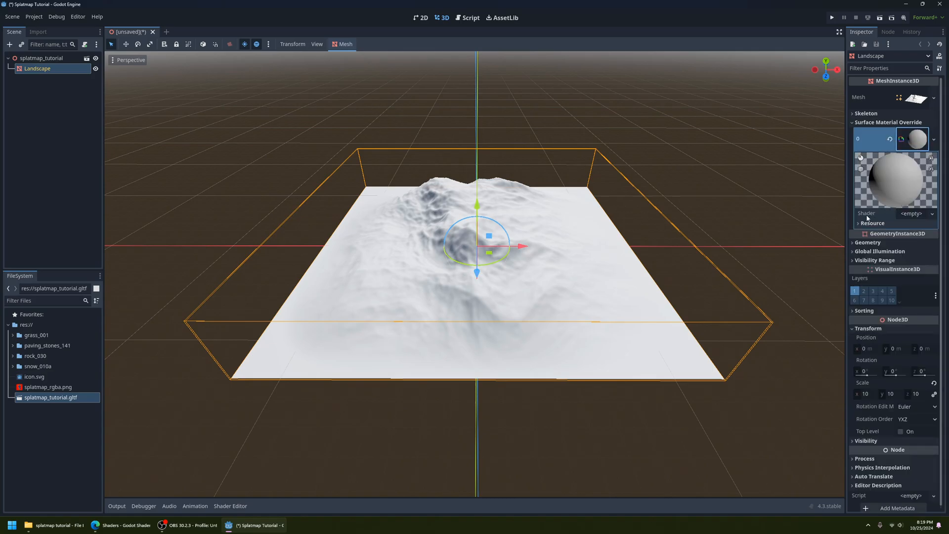
{"action": "left_click", "coordinate": [932, 215]}
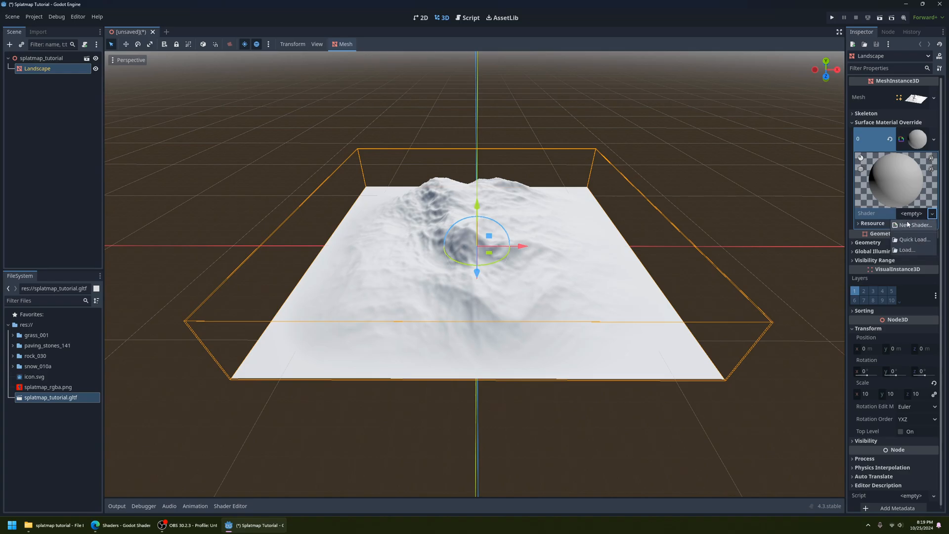
{"action": "left_click", "coordinate": [911, 225]}
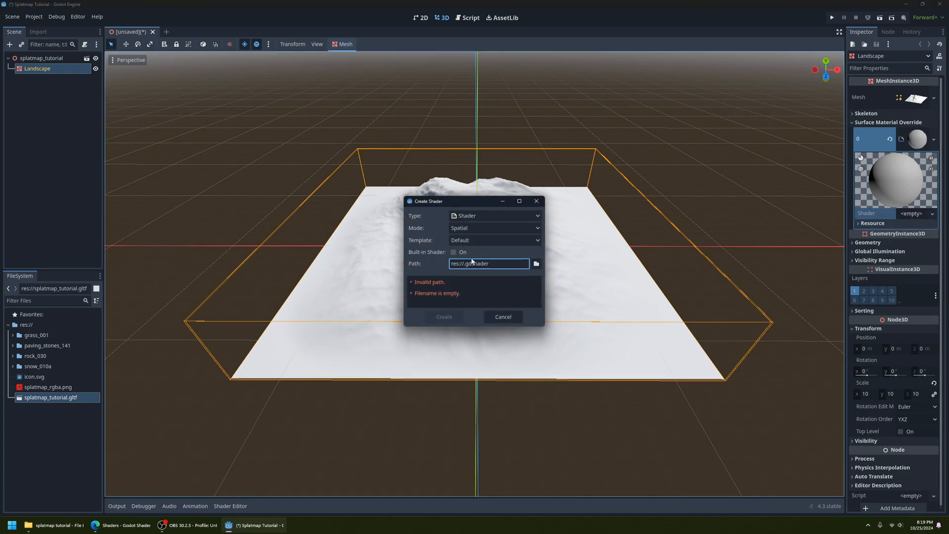
{"action": "left_click", "coordinate": [486, 218]}
{"action": "left_click", "coordinate": [483, 238]}
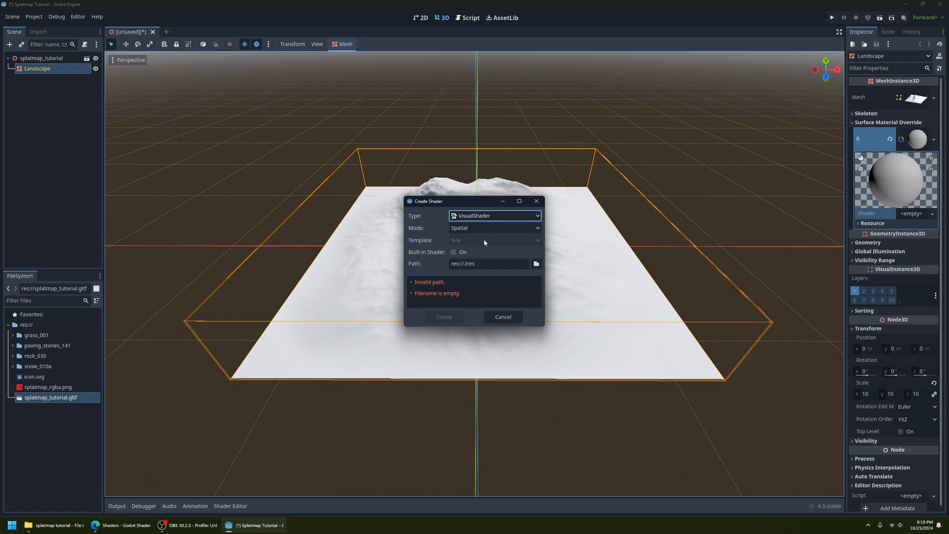
{"action": "left_click", "coordinate": [482, 216]}
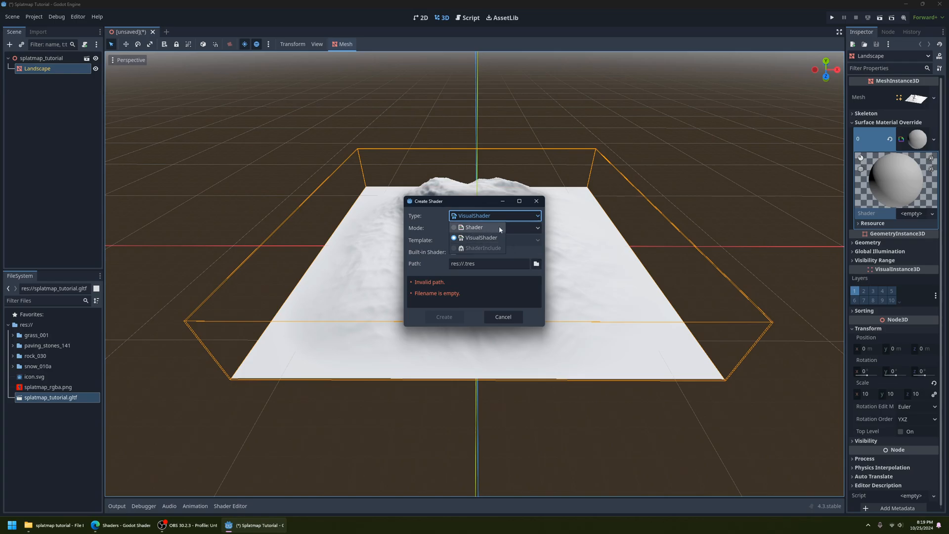
{"action": "left_click", "coordinate": [479, 228]}
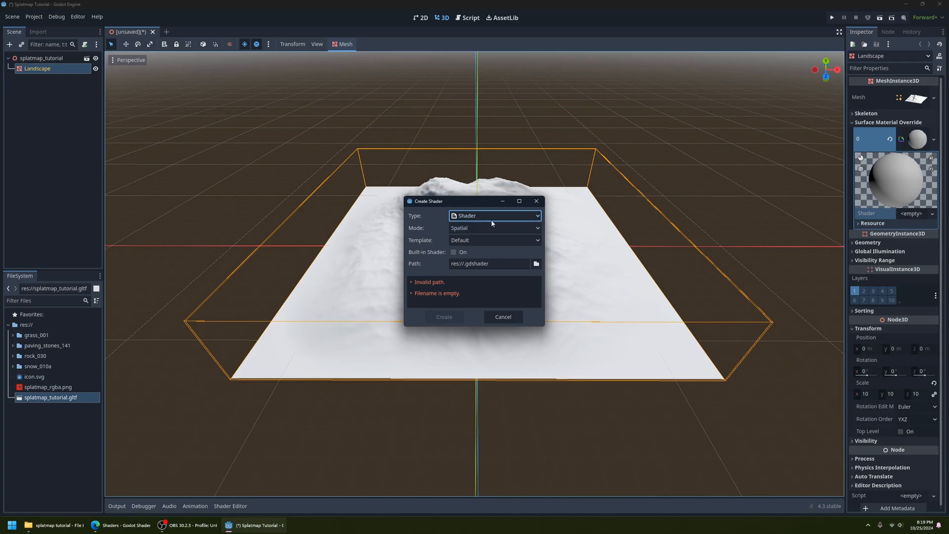
{"action": "left_click", "coordinate": [492, 216]}
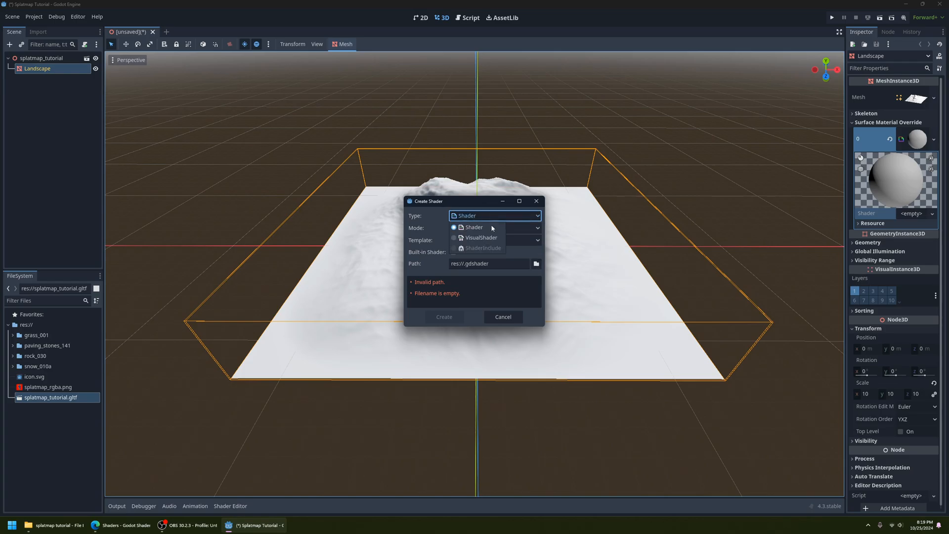
{"action": "left_click", "coordinate": [466, 239]}
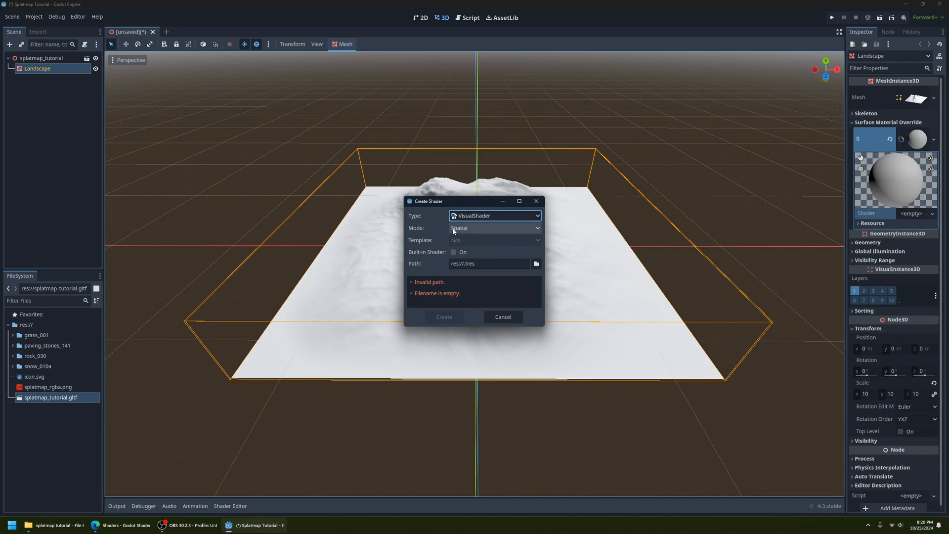
Choose Spatial mode for the visual shader and create it as splatmap_shader in the project root.
{"action": "left_click", "coordinate": [493, 229]}
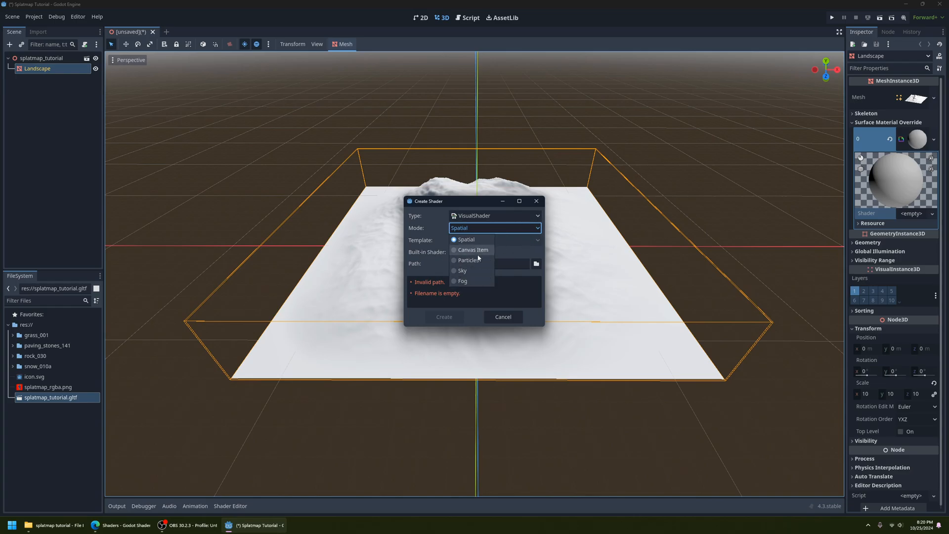
{"action": "left_click", "coordinate": [464, 239]}
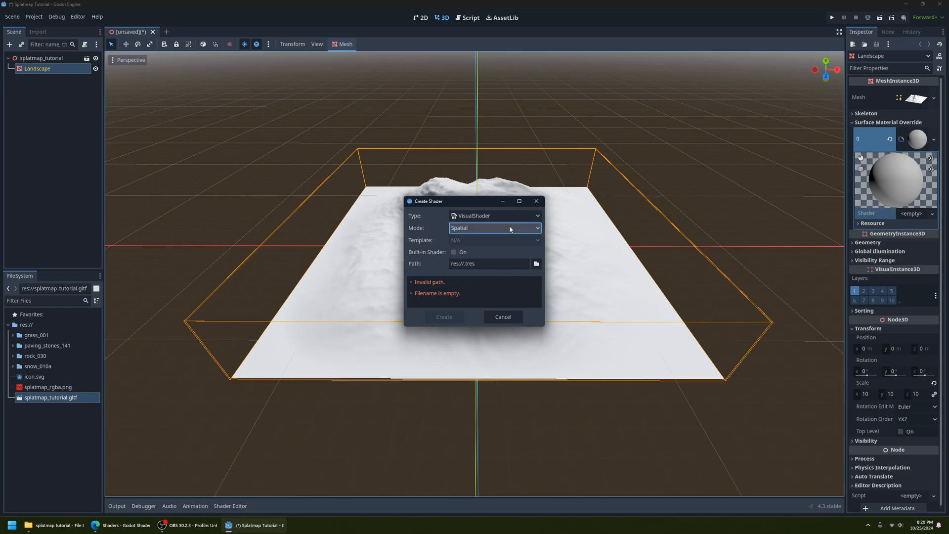
{"action": "left_click", "coordinate": [464, 264]}
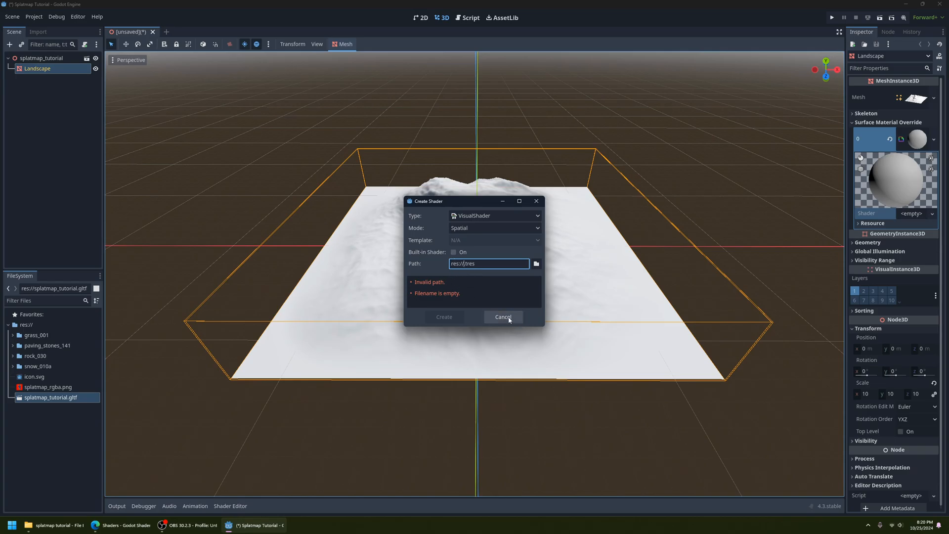
{"action": "type", "text": "splatmap_"}
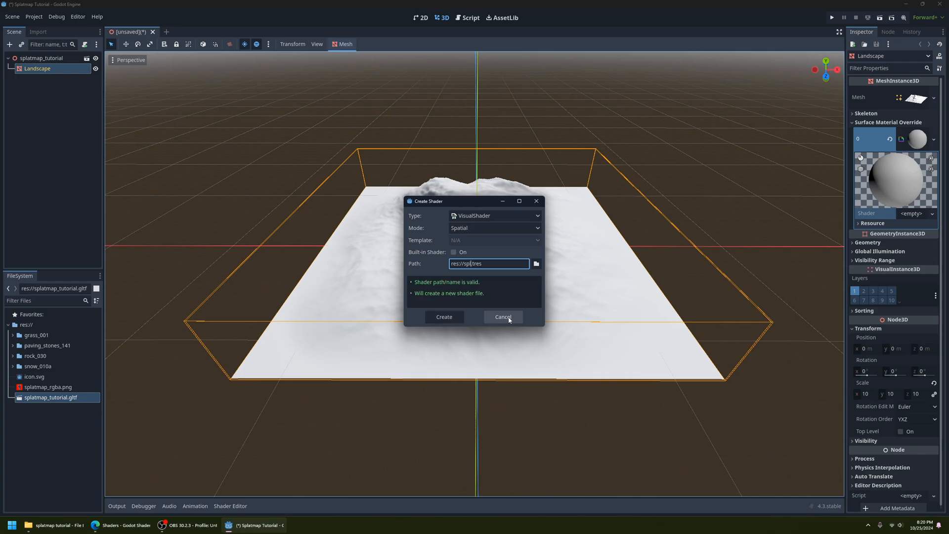
{"action": "type", "text": "shader"}
{"action": "left_click", "coordinate": [444, 316]}
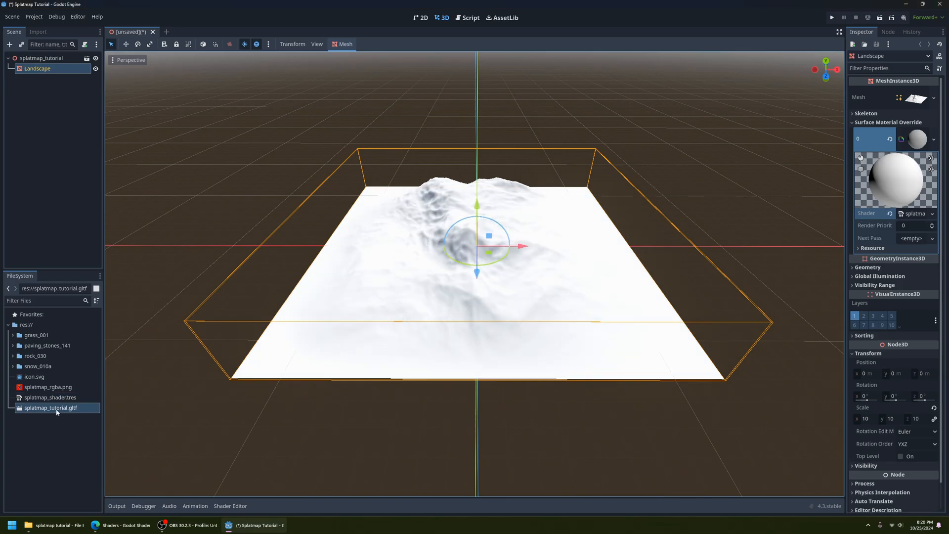
Open splatmap_shader.tres in the shader editor and enlarge its node graph area.
{"action": "left_click", "coordinate": [43, 398]}
{"action": "double_click", "coordinate": [43, 398]}
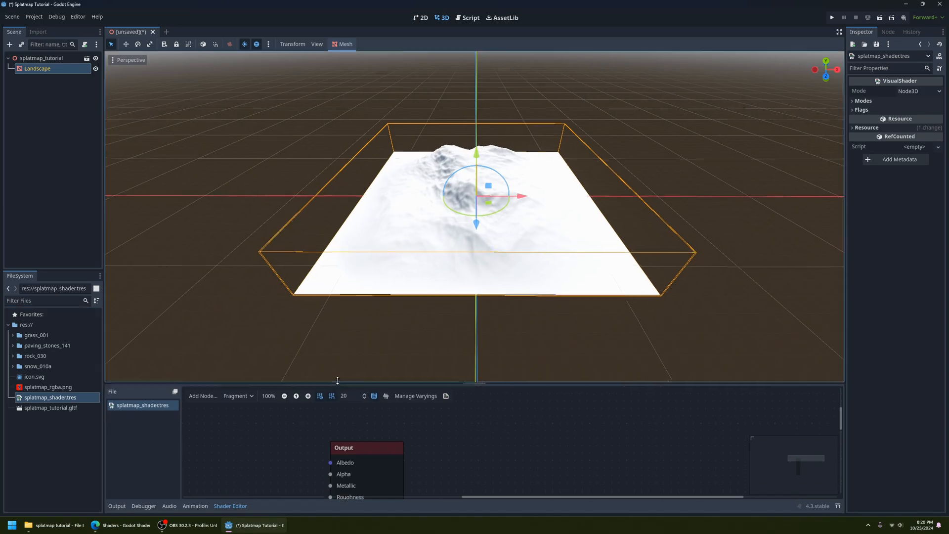
{"action": "left_click_drag", "start_coordinate": [331, 386], "coordinate": [371, 252]}
{"action": "scroll", "coordinate": [492, 348], "scroll_direction": "down", "scroll_amount": 3}
{"action": "scroll", "coordinate": [493, 348], "scroll_direction": "up", "scroll_amount": 2}
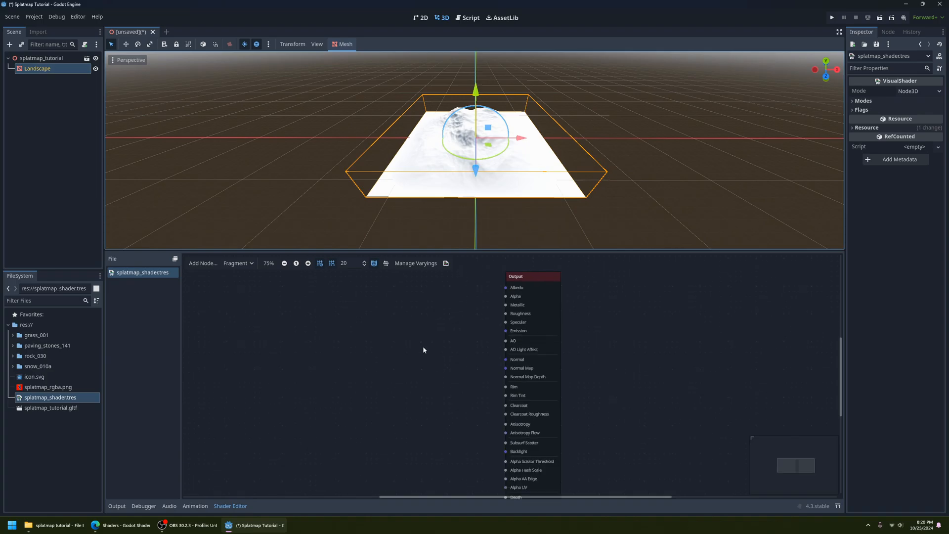
{"action": "mouse_move", "coordinate": [447, 381]}
{"action": "middle_mouse_down"}
{"action": "mouse_move", "coordinate": [447, 367]}
{"action": "mouse_move", "coordinate": [447, 376]}
{"action": "middle_mouse_up"}
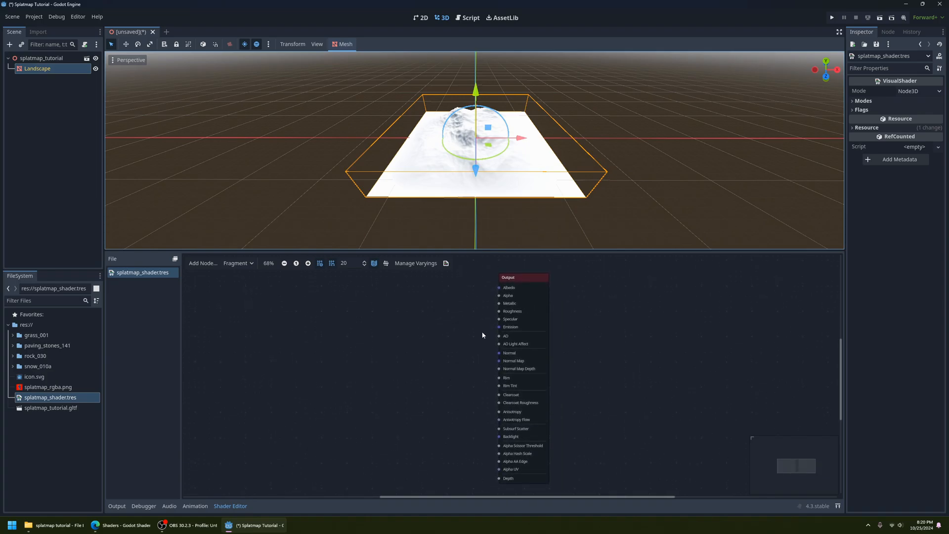
{"action": "middle_click_drag", "start_coordinate": [481, 332], "coordinate": [473, 334]}
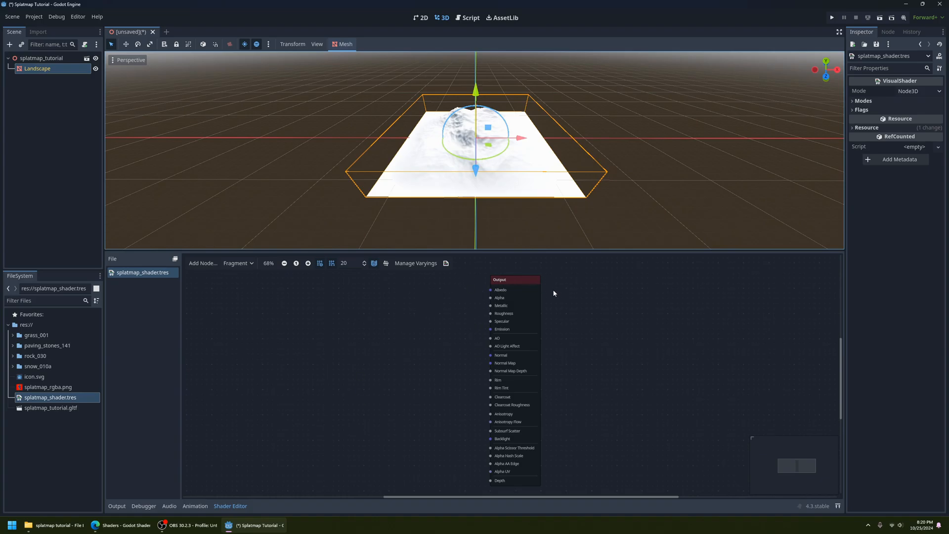
Nudge the Output node slightly sideways in the graph and review the shader's generated code.
{"action": "left_click_drag", "start_coordinate": [531, 280], "coordinate": [546, 282]}
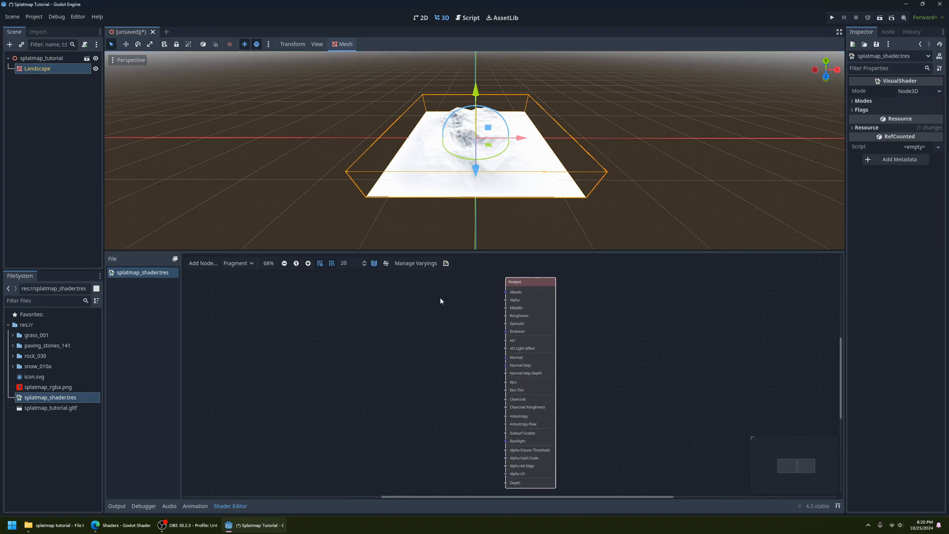
{"action": "middle_click_drag", "start_coordinate": [464, 352], "coordinate": [450, 353]}
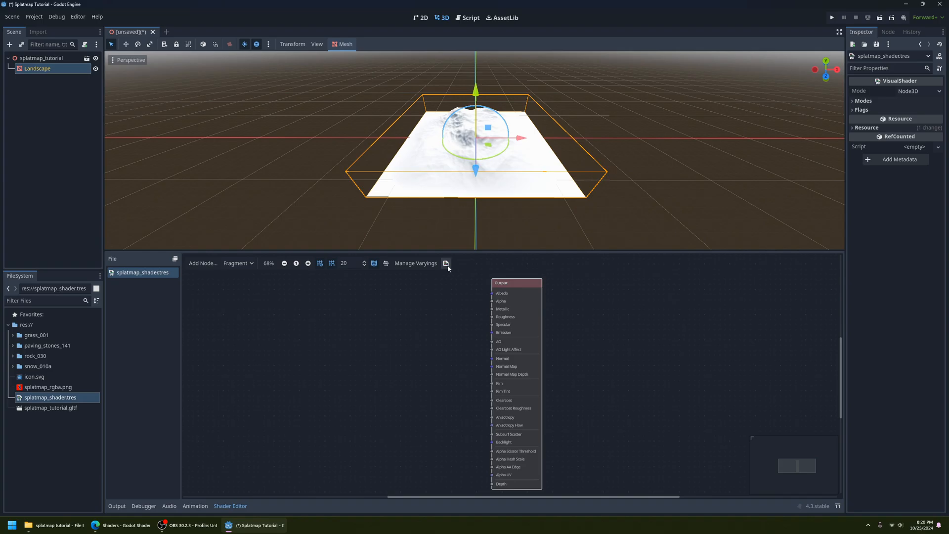
{"action": "left_click", "coordinate": [447, 313]}
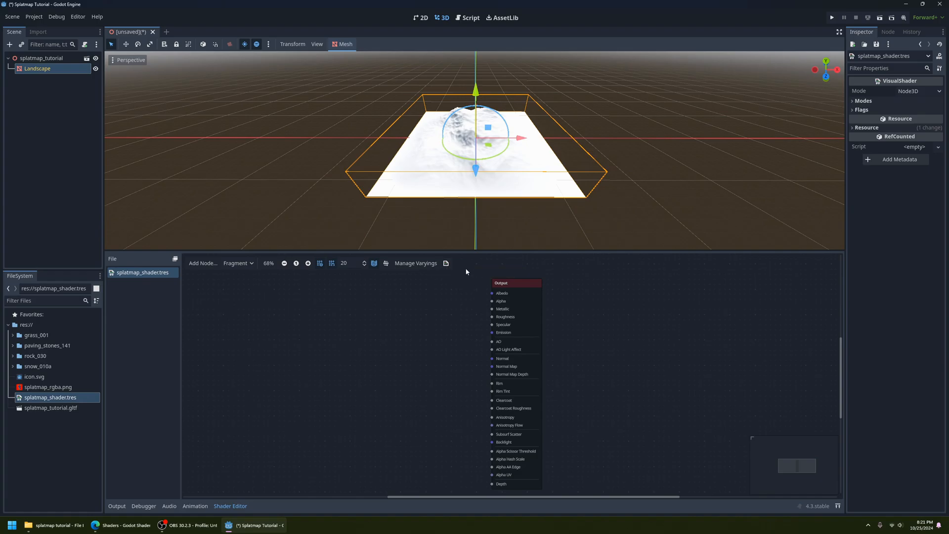
{"action": "mouse_move", "coordinate": [510, 286]}
{"action": "left_mouse_down"}
{"action": "mouse_move", "coordinate": [525, 285]}
{"action": "mouse_move", "coordinate": [515, 285]}
{"action": "left_mouse_up"}
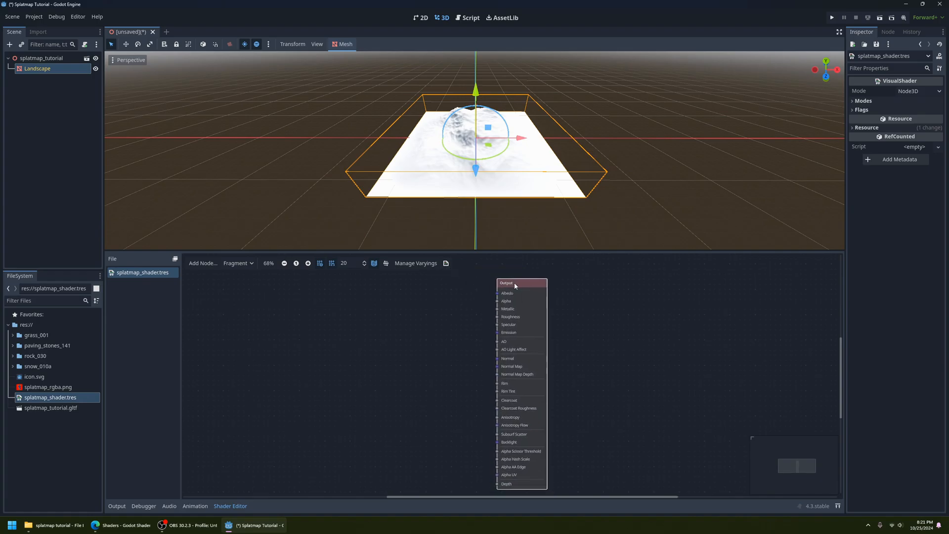
{"action": "left_click", "coordinate": [446, 263]}
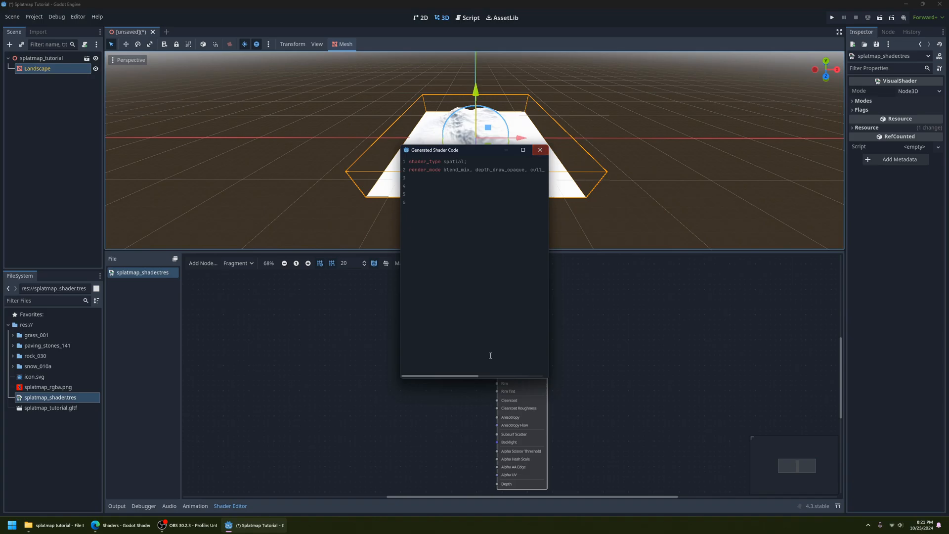
{"action": "left_click", "coordinate": [540, 150]}
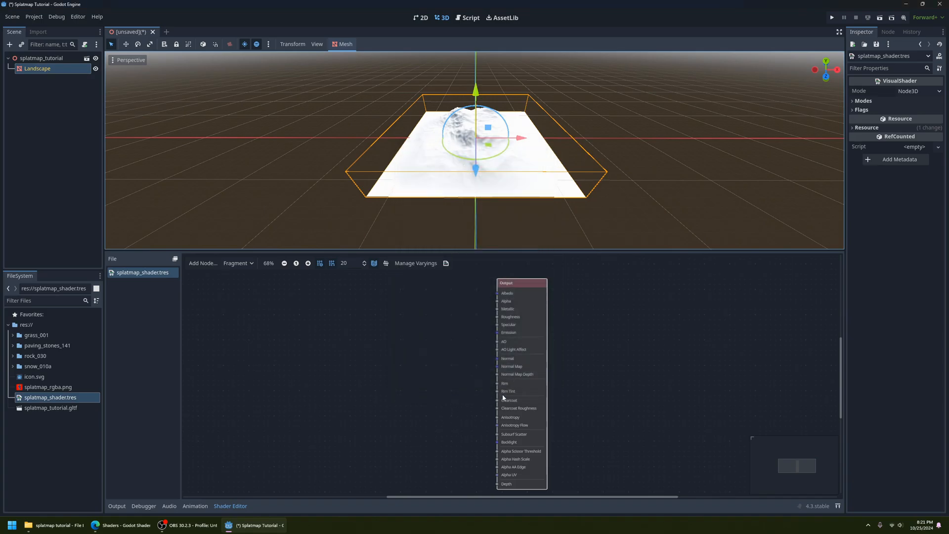
Add a Vector3Compose node to the shader graph and place it to the left of the Output node.
{"action": "left_click", "coordinate": [214, 264]}
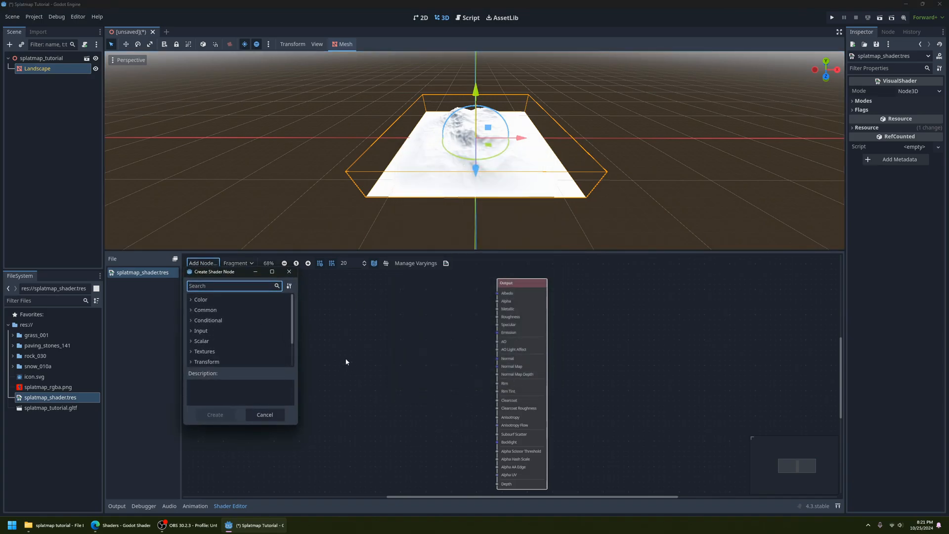
{"action": "type", "text": "vect"}
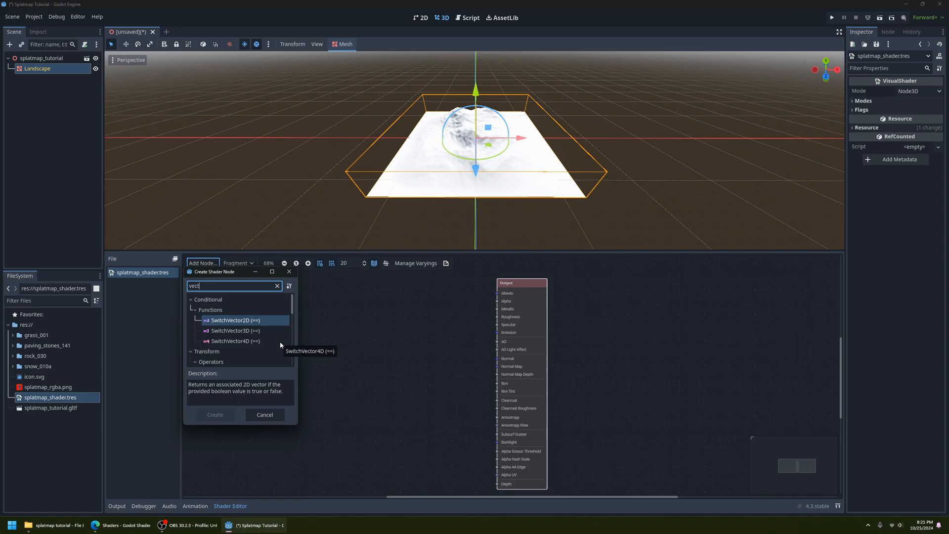
{"action": "type", "text": "or3"}
{"action": "scroll", "coordinate": [279, 341], "scroll_direction": "down", "scroll_amount": 1}
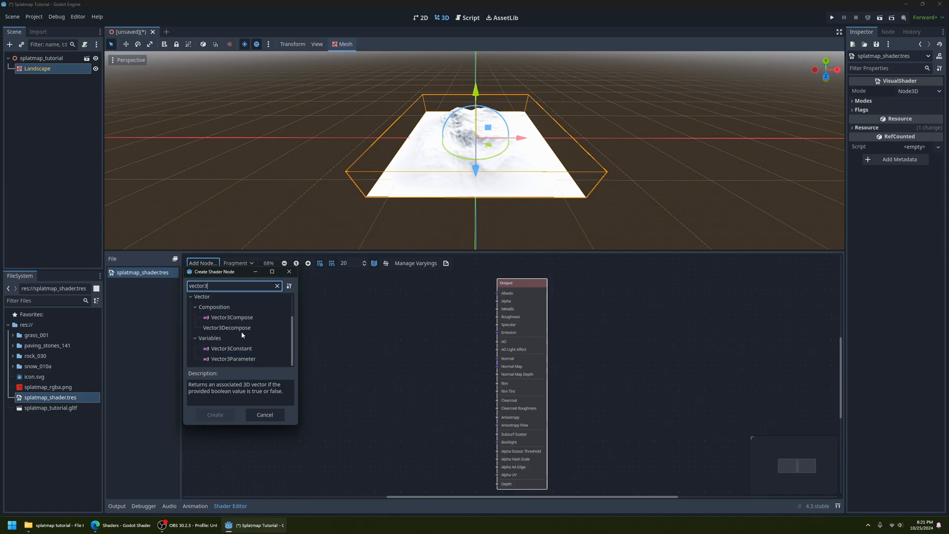
{"action": "left_click", "coordinate": [234, 317]}
{"action": "left_click", "coordinate": [215, 414]}
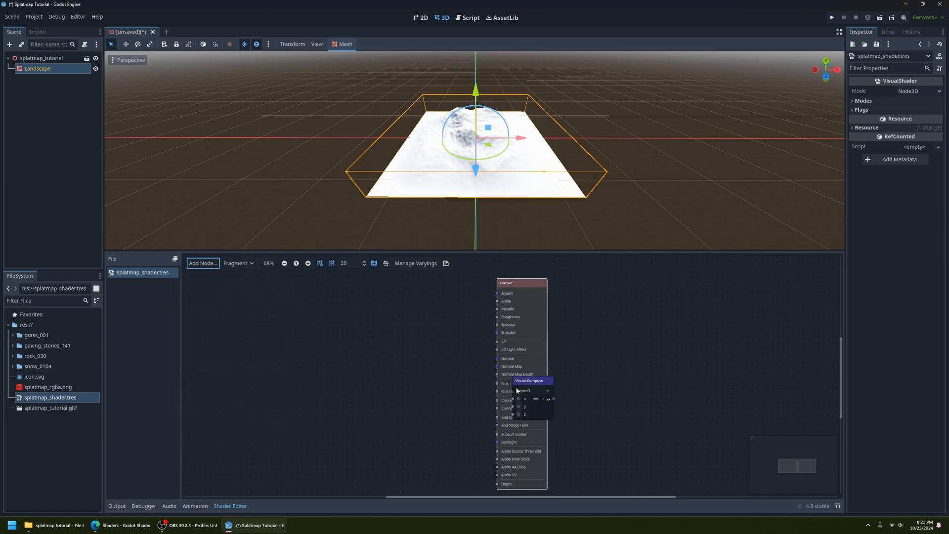
{"action": "left_click_drag", "start_coordinate": [539, 380], "coordinate": [436, 291]}
{"action": "scroll", "coordinate": [467, 316], "scroll_direction": "up", "scroll_amount": 10}
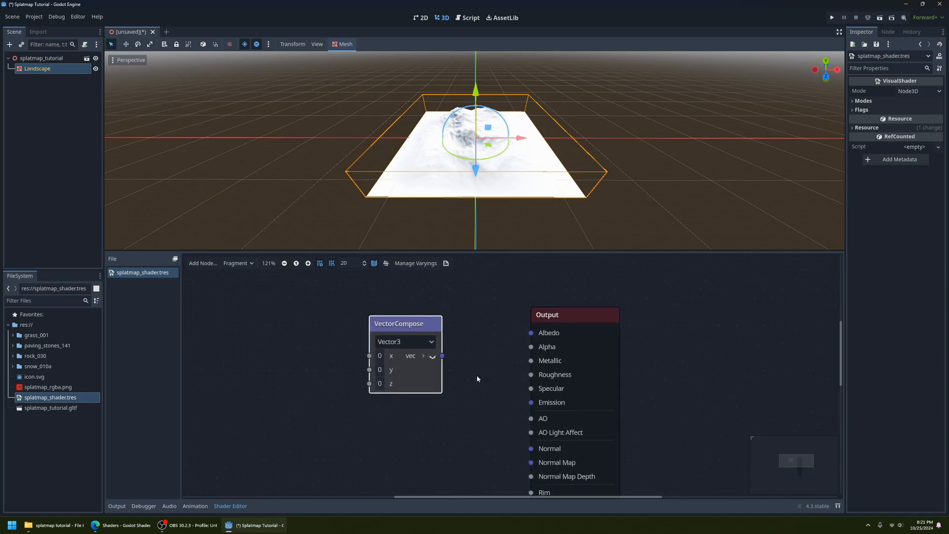
Connect the VectorCompose node's vec output to the Albedo input of the Output node.
{"action": "scroll", "coordinate": [409, 363], "scroll_direction": "down", "scroll_amount": 3}
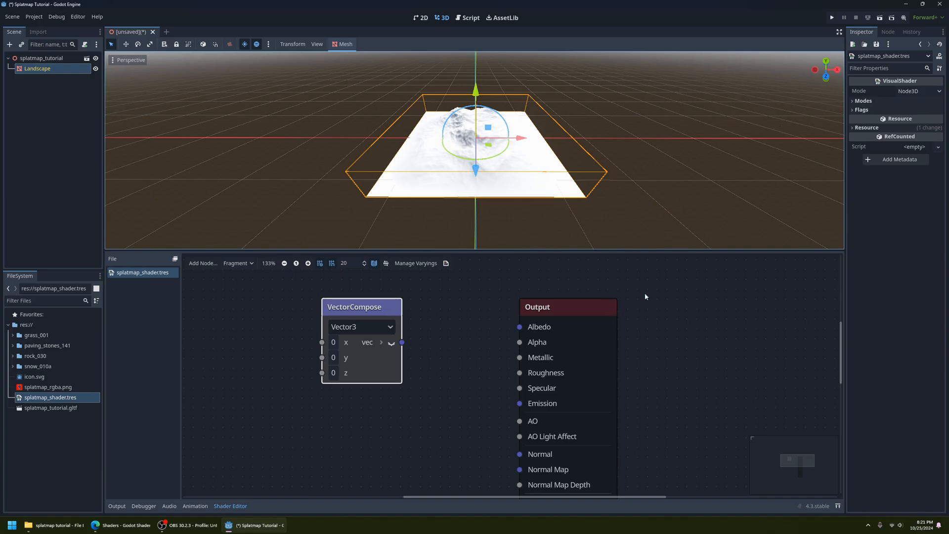
{"action": "middle_click_drag", "start_coordinate": [760, 111], "coordinate": [682, 117]}
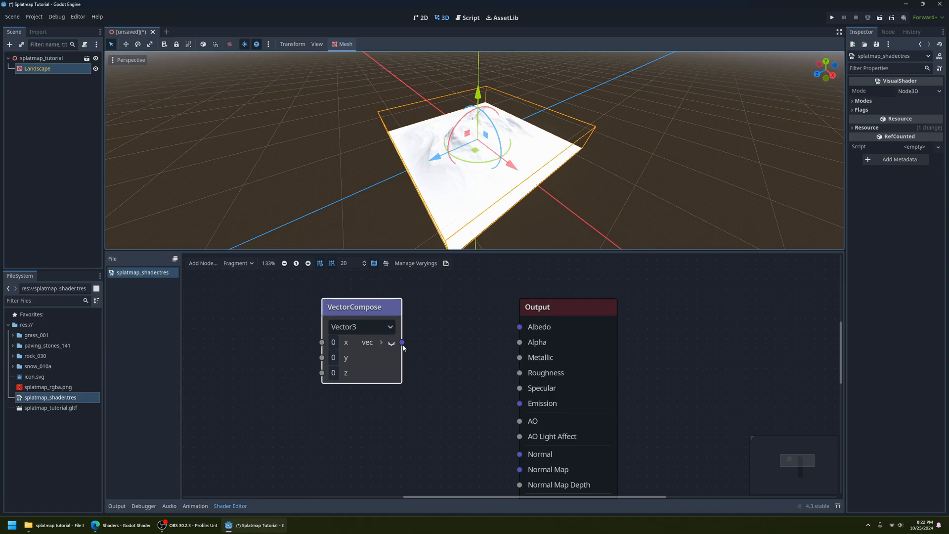
{"action": "left_click_drag", "start_coordinate": [402, 342], "coordinate": [469, 331]}
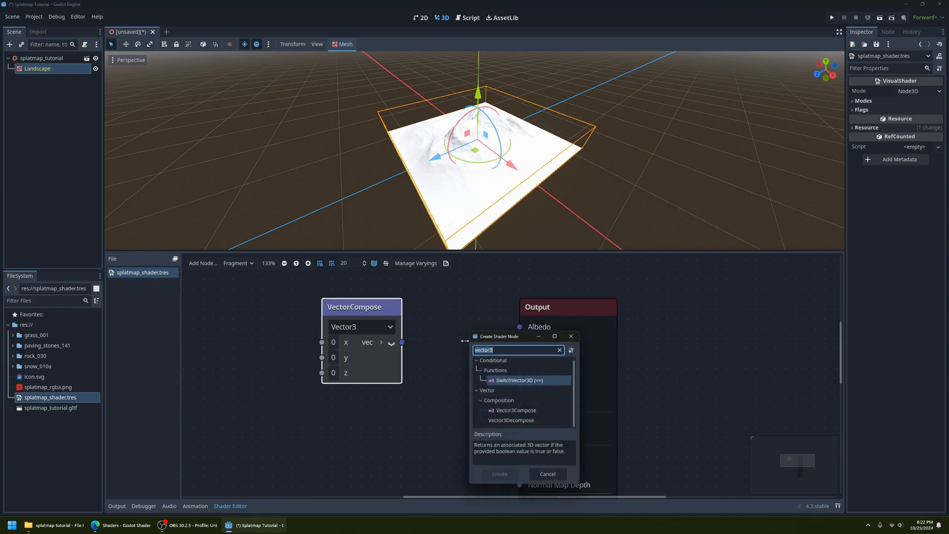
{"action": "left_click", "coordinate": [548, 476]}
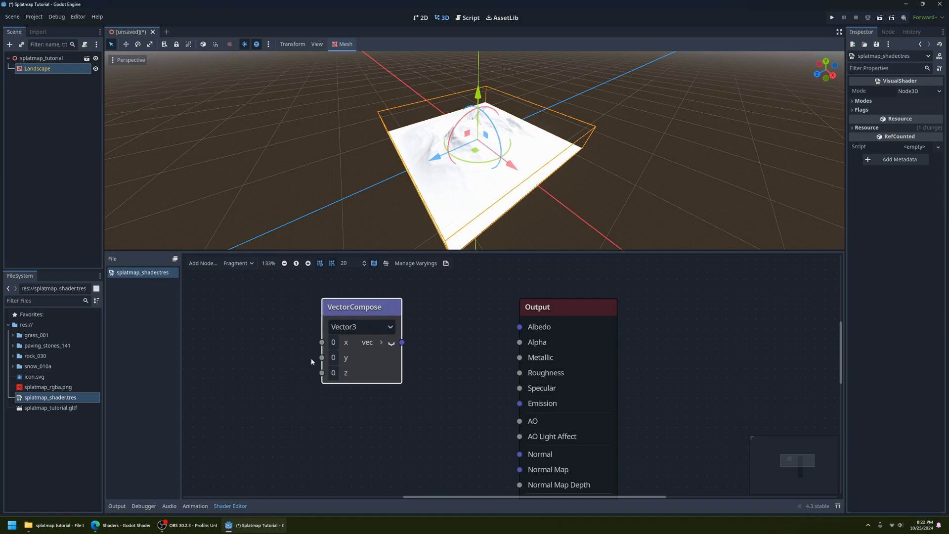
{"action": "left_click_drag", "start_coordinate": [402, 342], "coordinate": [521, 327]}
{"action": "scroll", "coordinate": [477, 210], "scroll_direction": "up", "scroll_amount": 4}
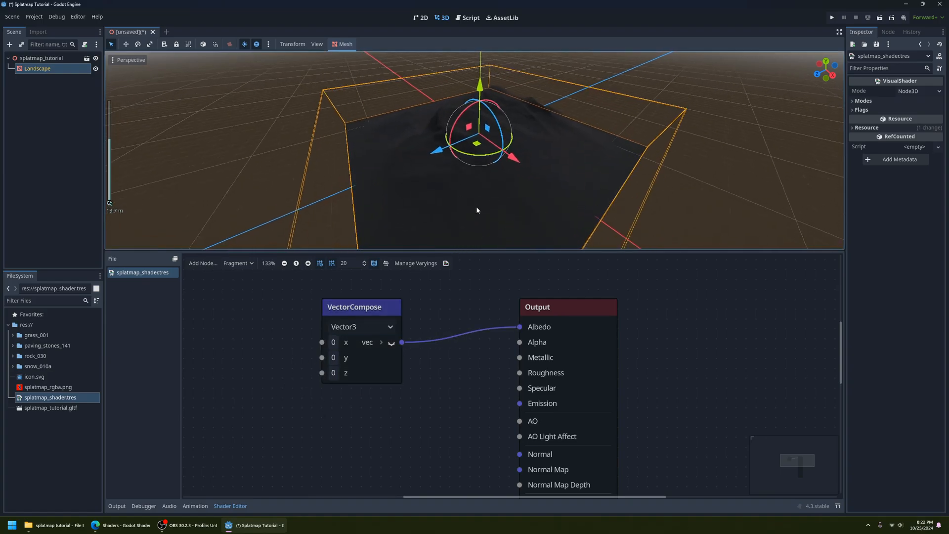
{"action": "middle_click_drag", "start_coordinate": [477, 210], "coordinate": [453, 212]}
Set the x component of the VectorCompose node to 1.
{"action": "left_click", "coordinate": [336, 357]}
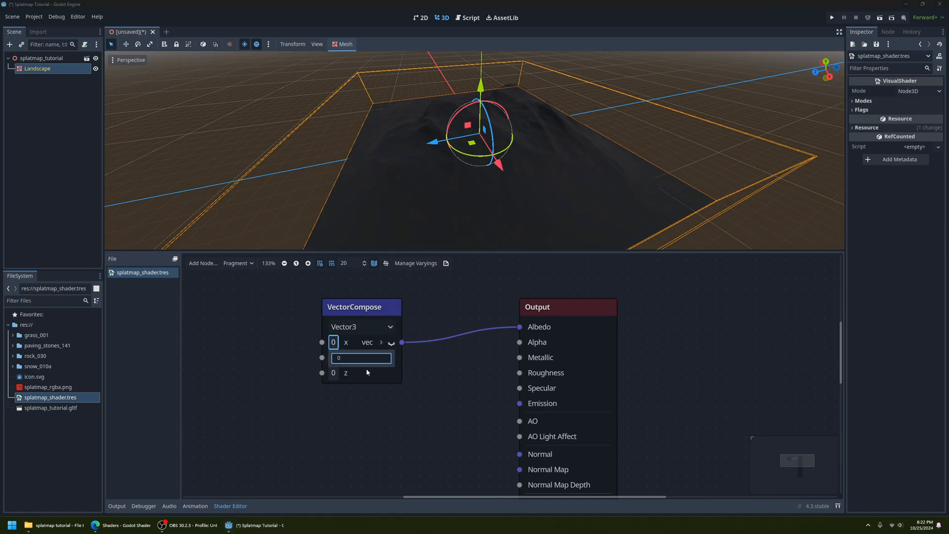
{"action": "left_click", "coordinate": [373, 361]}
{"action": "key", "text": "Return"}
{"action": "scroll", "coordinate": [467, 311], "scroll_direction": "down", "scroll_amount": 4}
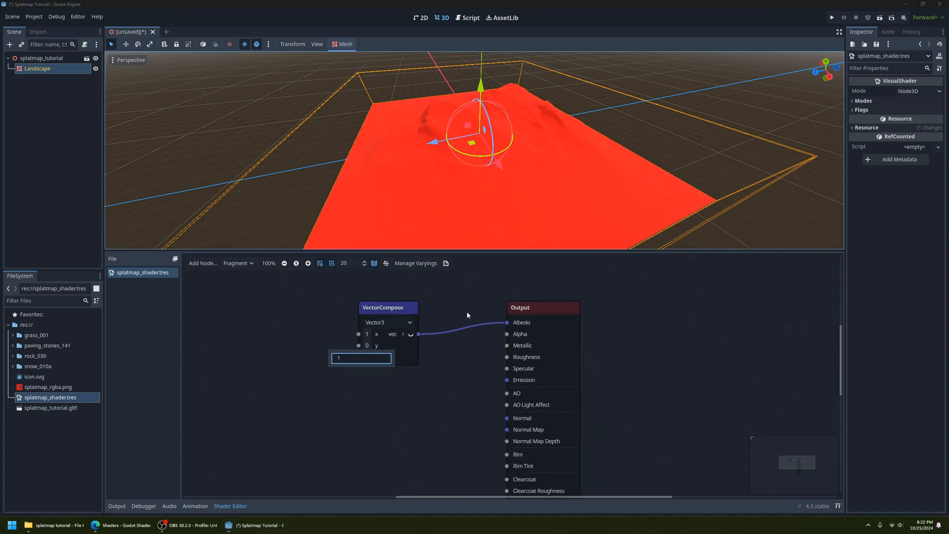
{"action": "left_click", "coordinate": [450, 334]}
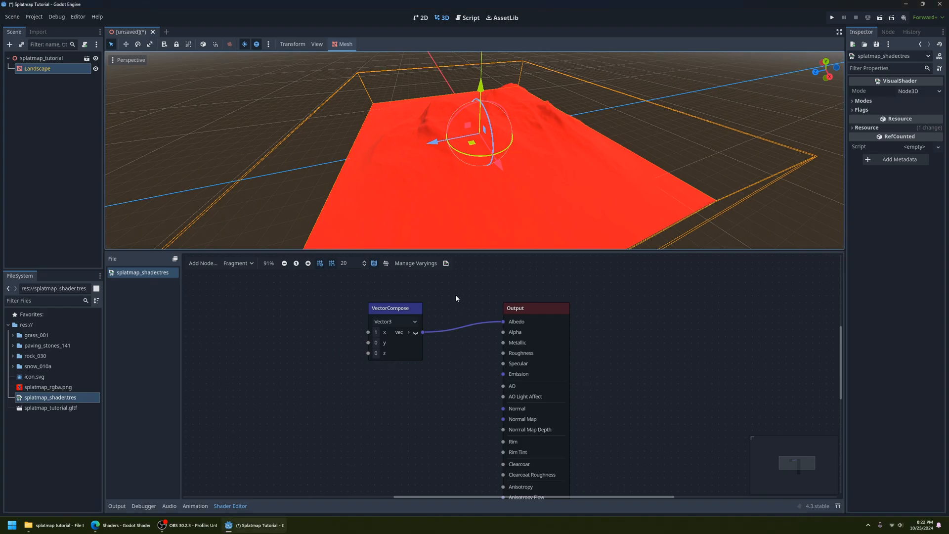
Examine the generated shader code for the VectorCompose node and the Albedo assignment, and close it when done.
{"action": "left_click", "coordinate": [447, 264]}
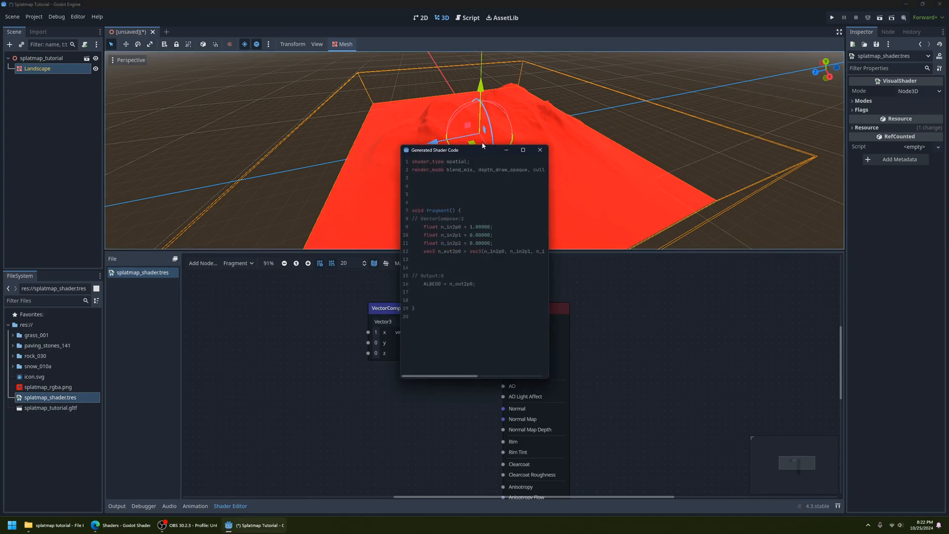
{"action": "left_click_drag", "start_coordinate": [461, 151], "coordinate": [546, 172]}
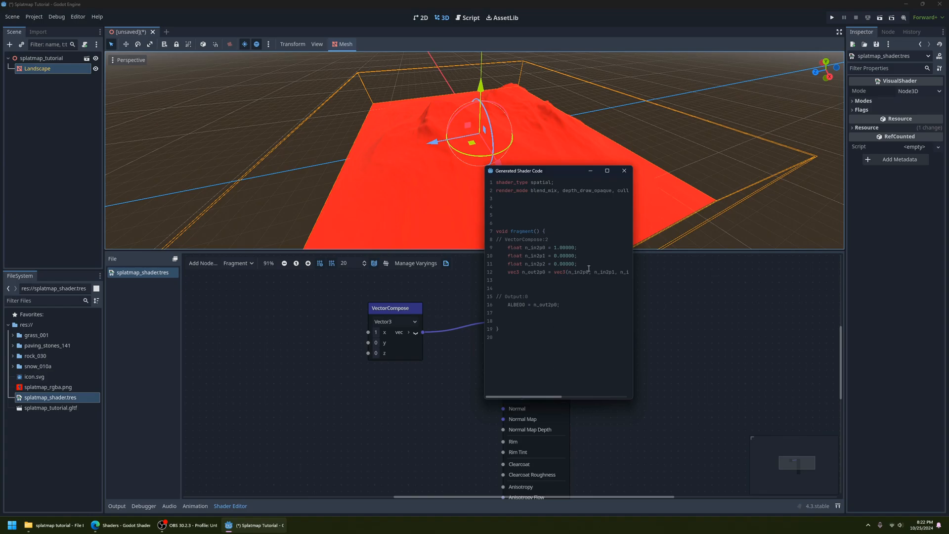
{"action": "mouse_move", "coordinate": [539, 396]}
{"action": "left_mouse_down"}
{"action": "mouse_move", "coordinate": [548, 396]}
{"action": "mouse_move", "coordinate": [522, 401]}
{"action": "left_mouse_up"}
{"action": "left_click_drag", "start_coordinate": [531, 397], "coordinate": [525, 396]}
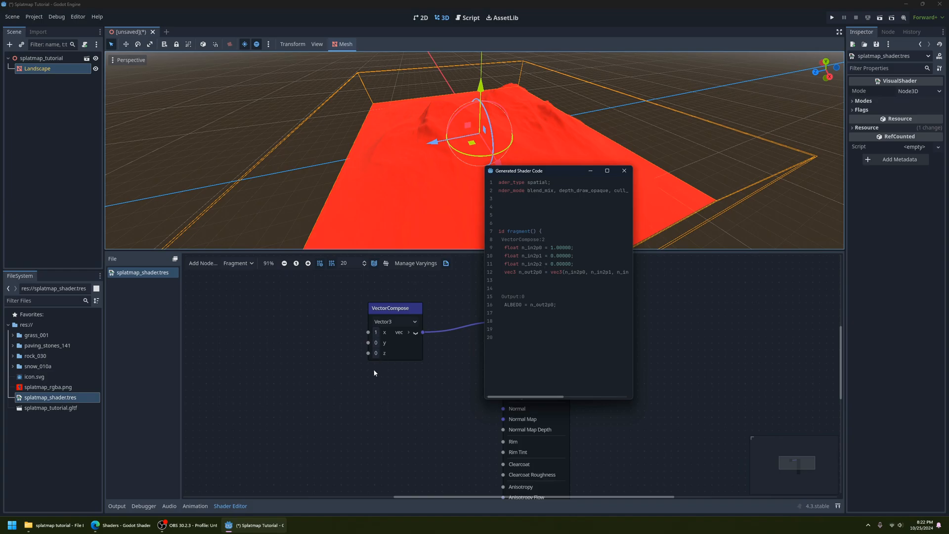
{"action": "scroll", "coordinate": [523, 396], "scroll_direction": "right", "scroll_amount": 2}
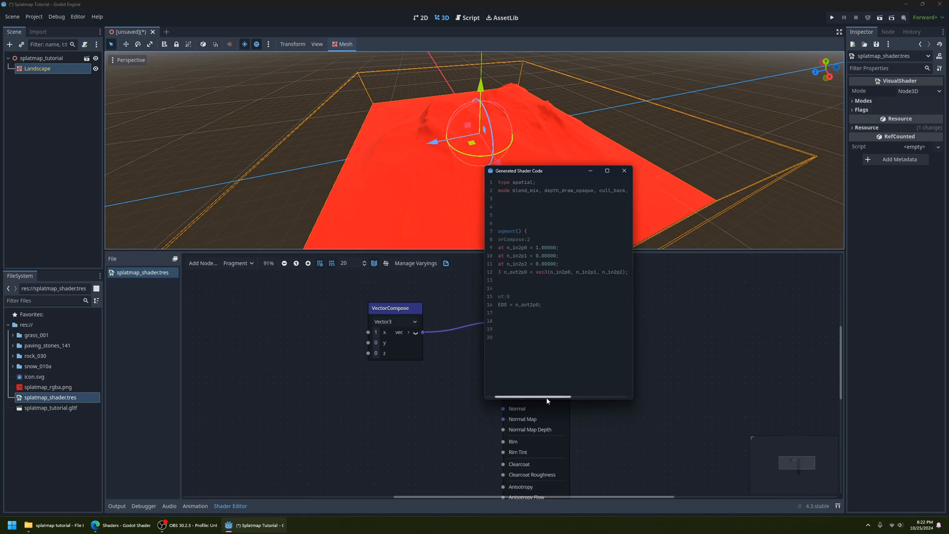
{"action": "scroll", "coordinate": [541, 394], "scroll_direction": "left", "scroll_amount": 3}
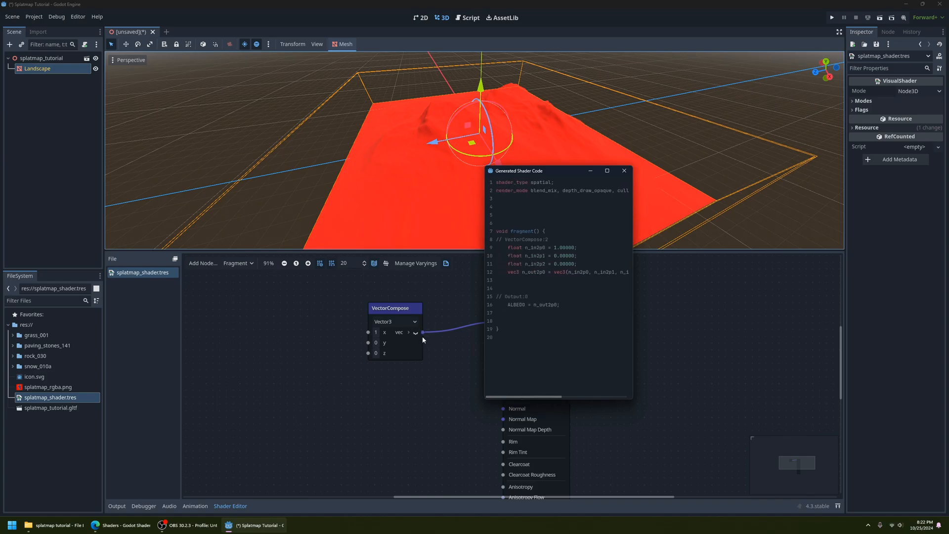
{"action": "left_click", "coordinate": [434, 322]}
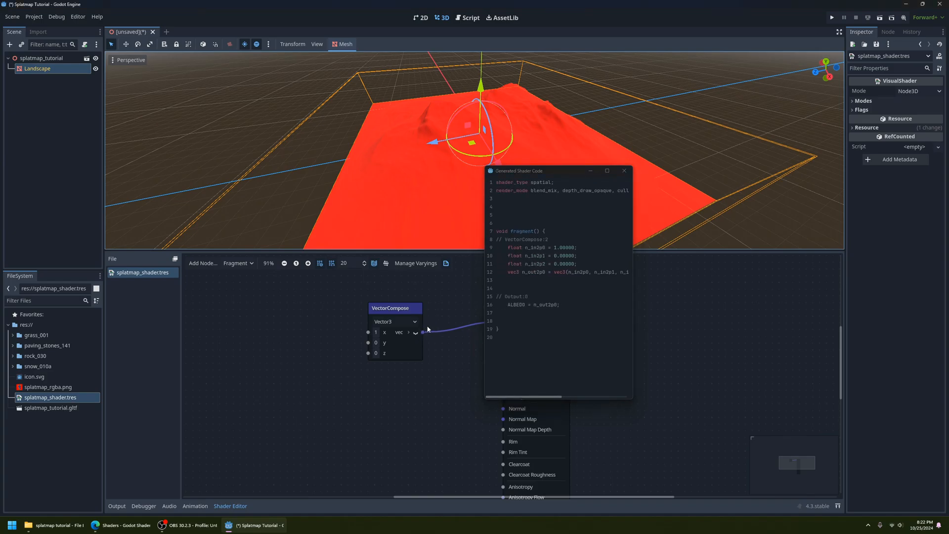
{"action": "left_click", "coordinate": [554, 186]}
{"action": "left_click_drag", "start_coordinate": [540, 178], "coordinate": [685, 214]}
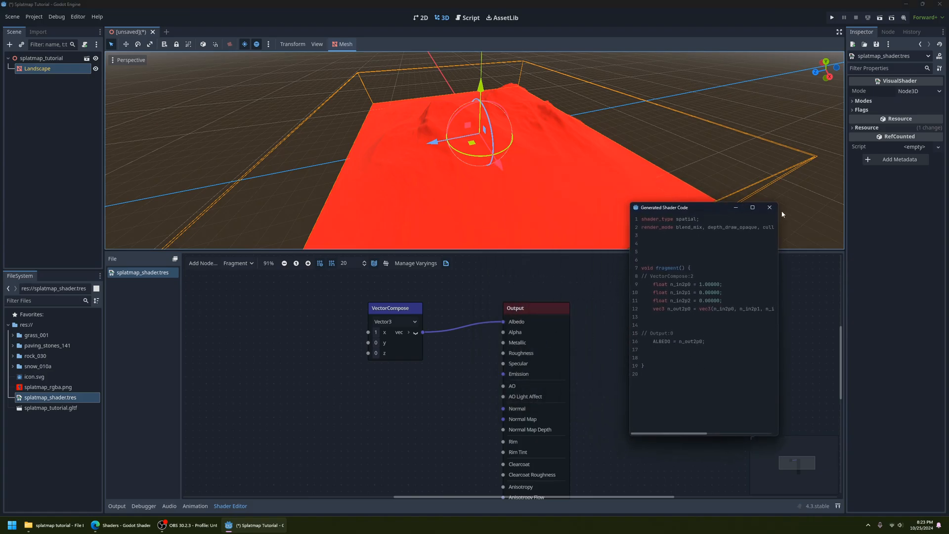
{"action": "left_click", "coordinate": [769, 207]}
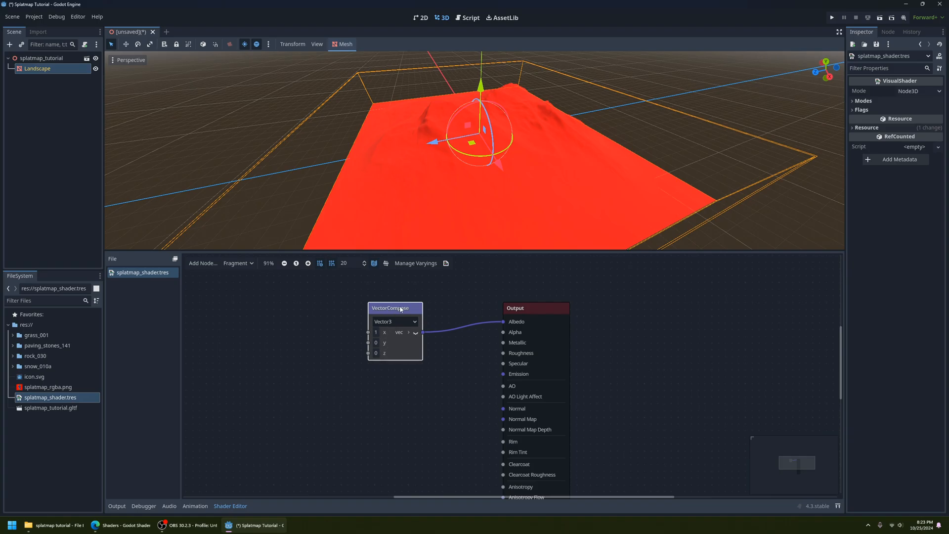
Delete the VectorCompose node from the shader graph.
{"action": "left_click_drag", "start_coordinate": [401, 308], "coordinate": [423, 308]}
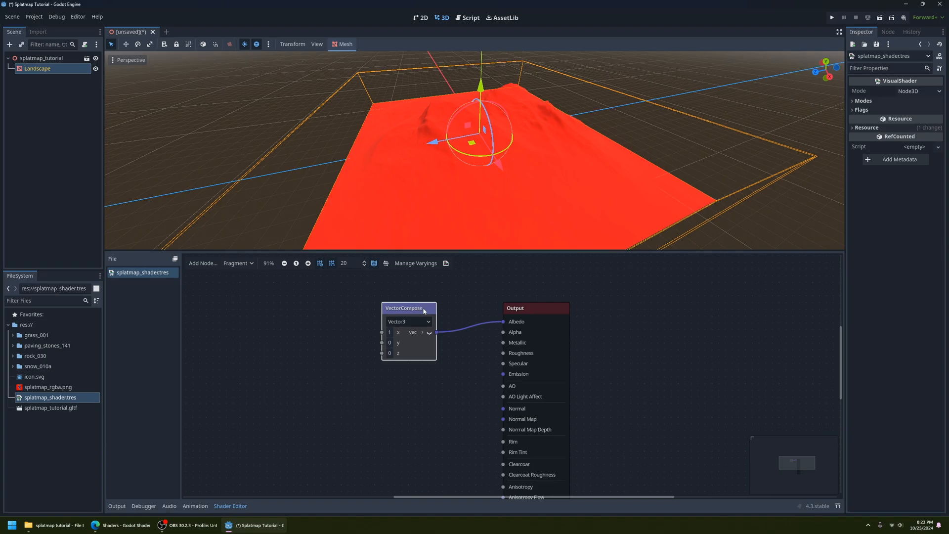
{"action": "mouse_move", "coordinate": [423, 311]}
{"action": "left_mouse_down"}
{"action": "mouse_move", "coordinate": [480, 305]}
{"action": "mouse_move", "coordinate": [429, 306]}
{"action": "left_mouse_up"}
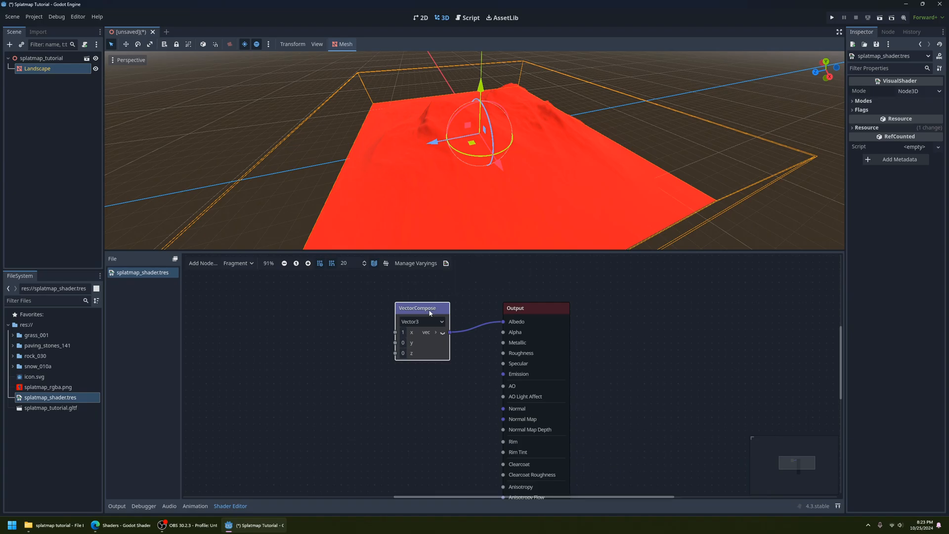
{"action": "key", "text": "Delete"}
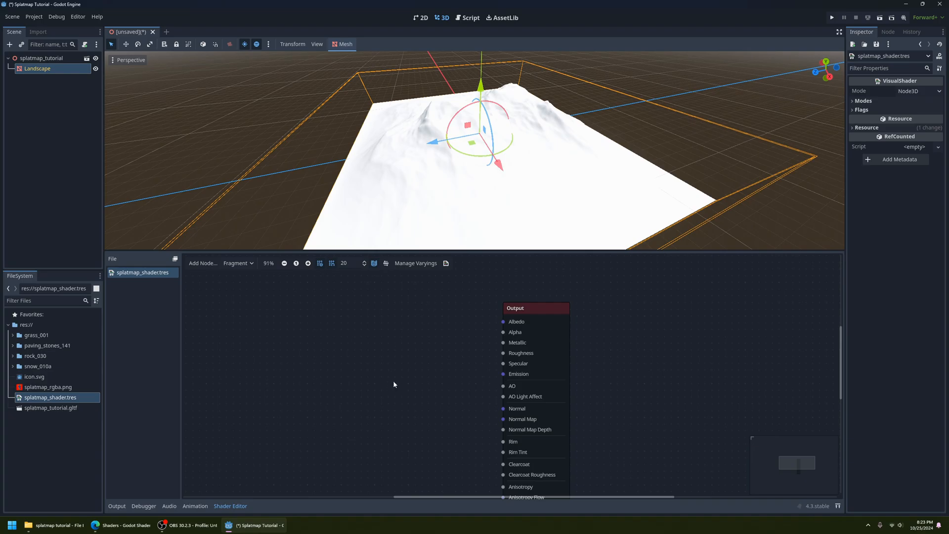
Add splatmap_rgba.png to the shader graph as a Texture2D node and align it beside the Output node.
{"action": "scroll", "coordinate": [397, 416], "scroll_direction": "down", "scroll_amount": 2}
{"action": "scroll", "coordinate": [435, 372], "scroll_direction": "up", "scroll_amount": 1}
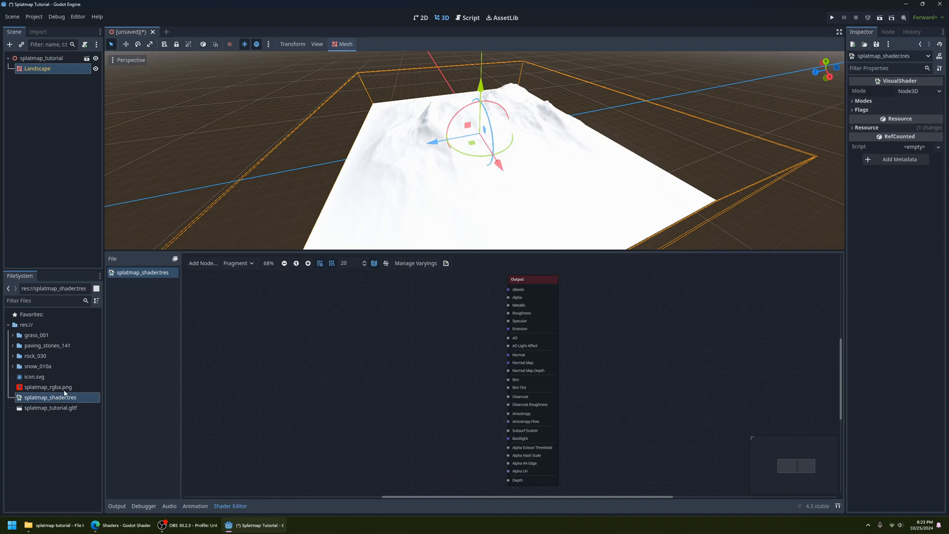
{"action": "left_click", "coordinate": [47, 388]}
{"action": "left_click_drag", "start_coordinate": [38, 390], "coordinate": [341, 320]}
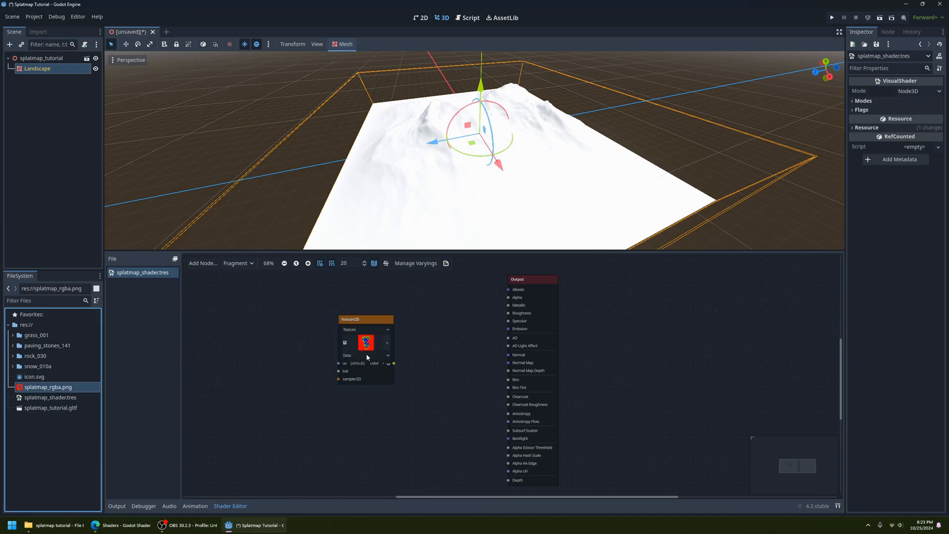
{"action": "scroll", "coordinate": [405, 366], "scroll_direction": "up", "scroll_amount": 6}
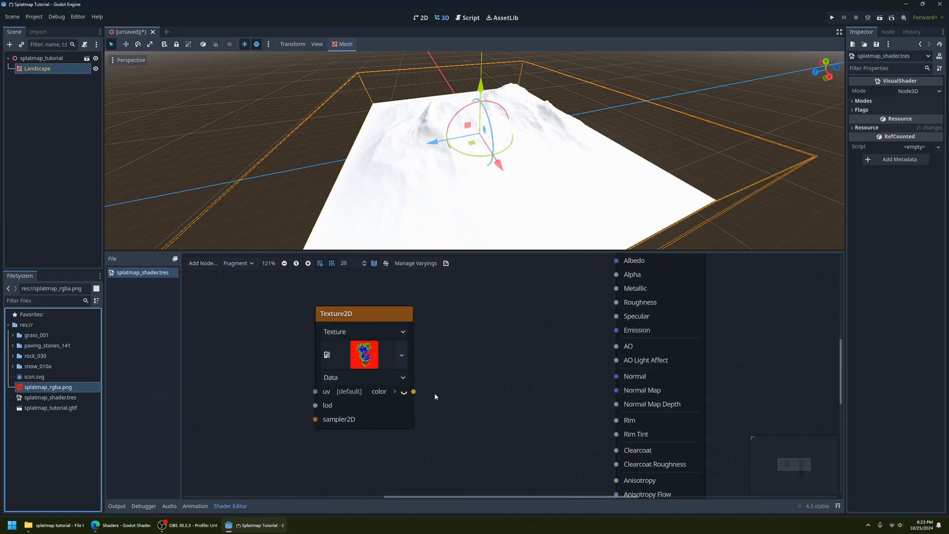
{"action": "scroll", "coordinate": [435, 393], "scroll_direction": "down", "scroll_amount": 1}
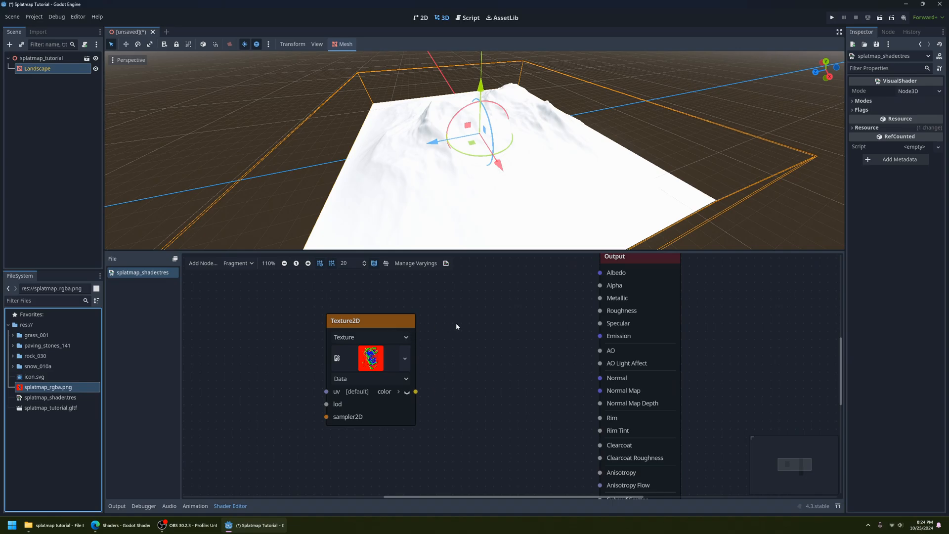
{"action": "mouse_move", "coordinate": [376, 320]}
{"action": "left_mouse_down"}
{"action": "mouse_move", "coordinate": [403, 313]}
{"action": "mouse_move", "coordinate": [389, 311]}
{"action": "left_mouse_up"}
{"action": "scroll", "coordinate": [467, 330], "scroll_direction": "down", "scroll_amount": 2}
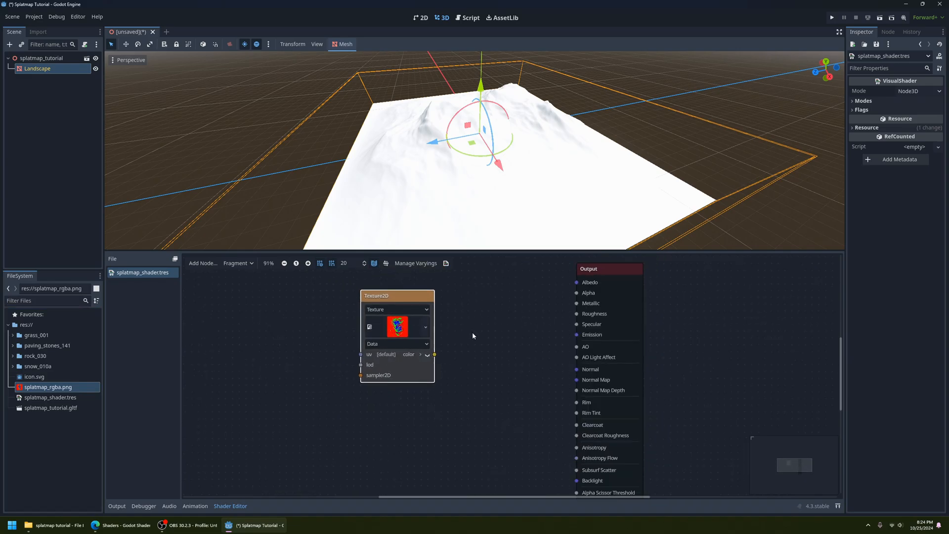
{"action": "middle_click_drag", "start_coordinate": [473, 335], "coordinate": [441, 349]}
{"action": "left_click_drag", "start_coordinate": [366, 318], "coordinate": [363, 291]}
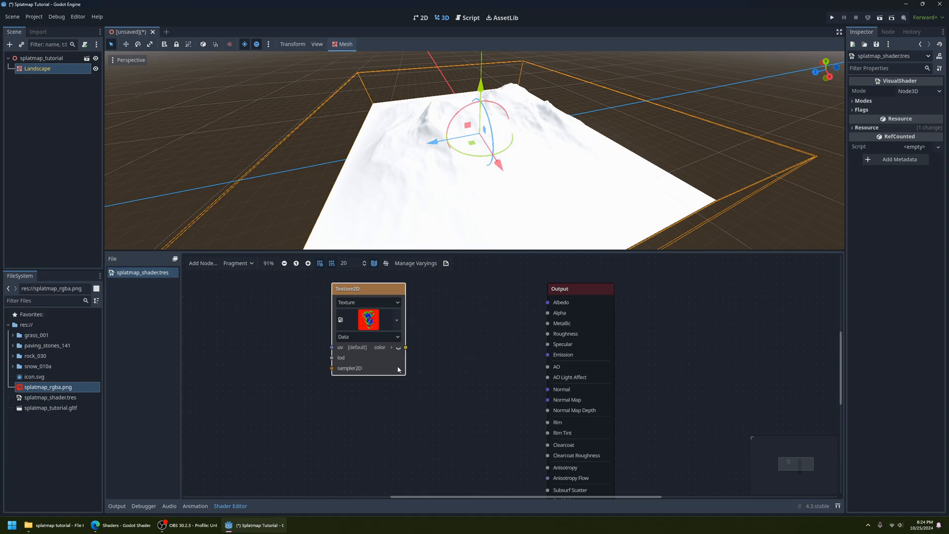
Examine the Landscape terrain from several angles beside the splatmap texture node, keeping the node where it is.
{"action": "scroll", "coordinate": [474, 131], "scroll_direction": "down", "scroll_amount": 4}
{"action": "middle_click_drag", "start_coordinate": [475, 131], "coordinate": [435, 167]}
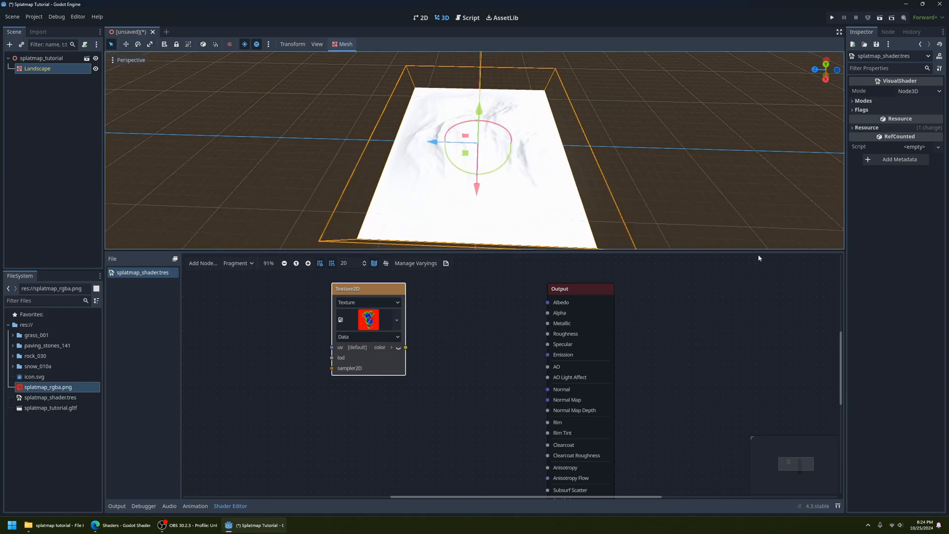
{"action": "mouse_move", "coordinate": [382, 288]}
{"action": "left_mouse_down"}
{"action": "mouse_move", "coordinate": [415, 288]}
{"action": "mouse_move", "coordinate": [382, 288]}
{"action": "left_mouse_up"}
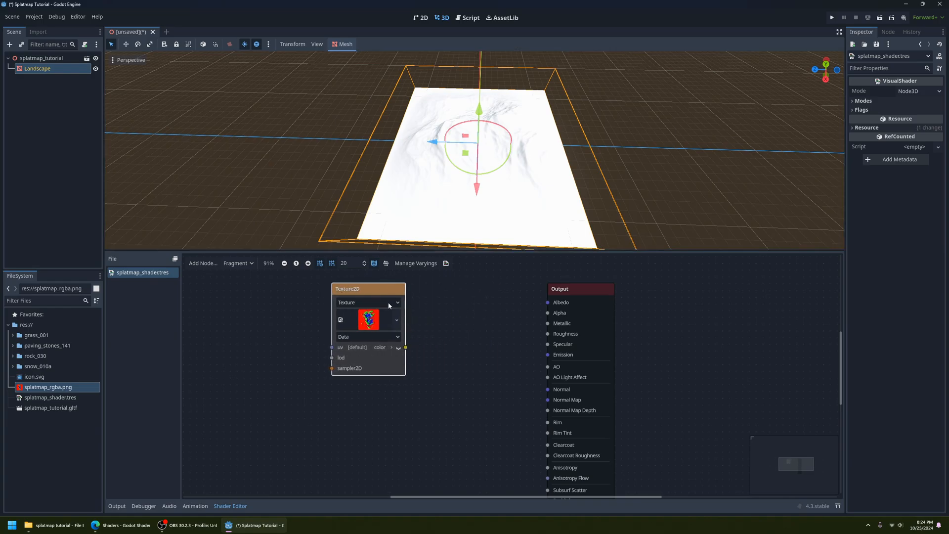
{"action": "scroll", "coordinate": [441, 229], "scroll_direction": "up", "scroll_amount": 5}
{"action": "middle_click_drag", "start_coordinate": [445, 223], "coordinate": [504, 140]}
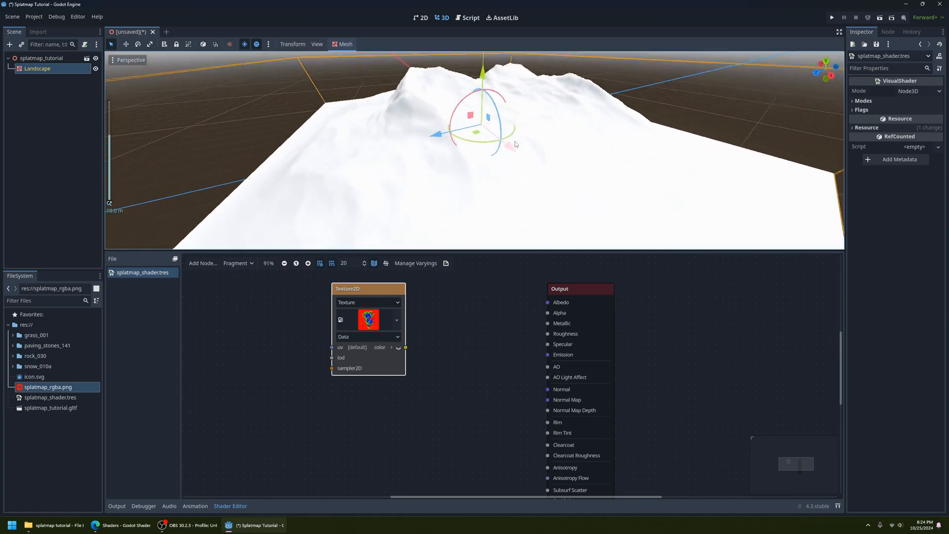
{"action": "scroll", "coordinate": [537, 145], "scroll_direction": "down", "scroll_amount": 2}
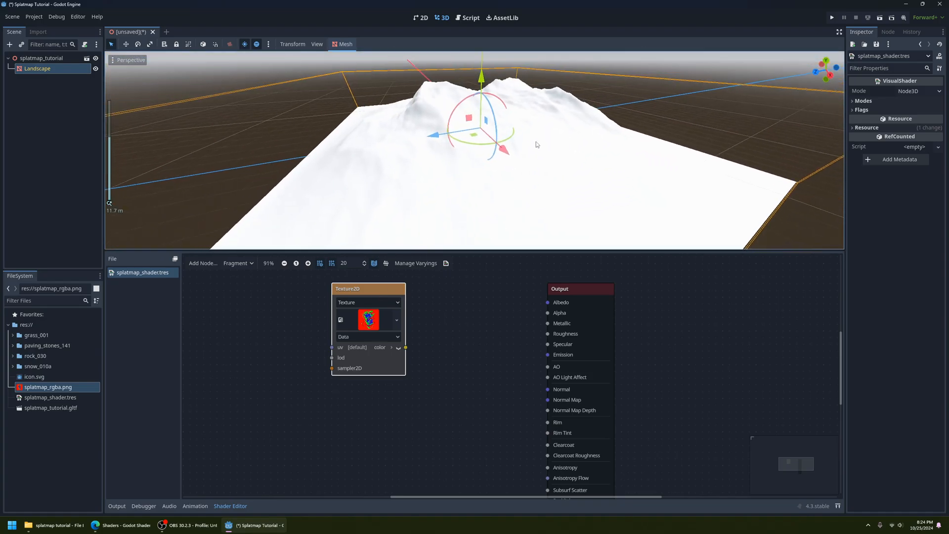
{"action": "left_click_drag", "start_coordinate": [381, 285], "coordinate": [394, 285]}
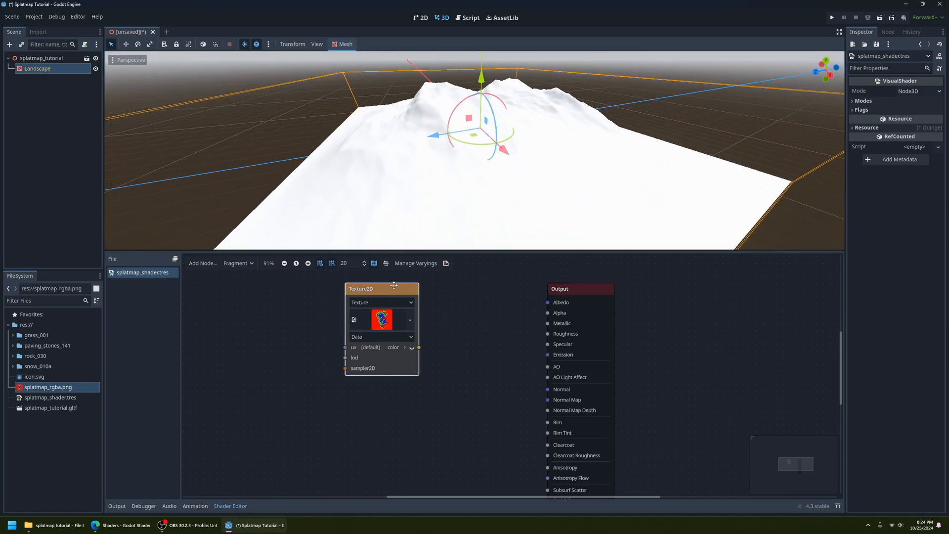
{"action": "key", "text": "ctrl+z"}
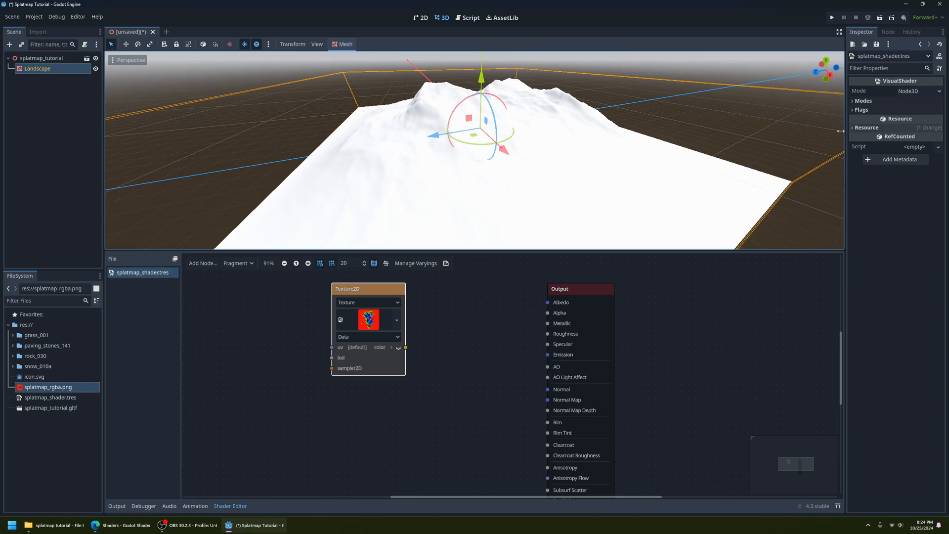
Show the Landscape mesh's properties and delete the splatmap Texture2D node from the shader graph.
{"action": "left_click", "coordinate": [657, 157]}
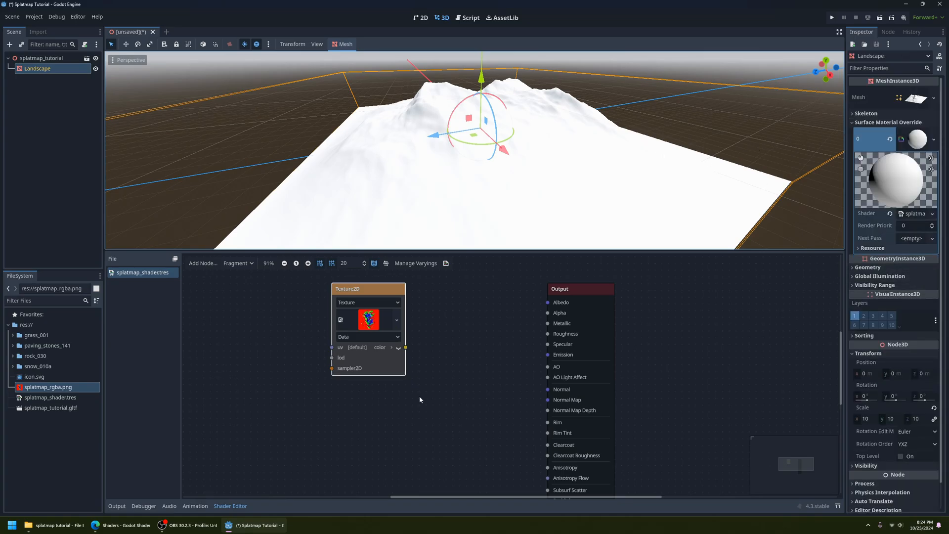
{"action": "left_click_drag", "start_coordinate": [356, 290], "coordinate": [397, 303]}
{"action": "key", "text": "Delete"}
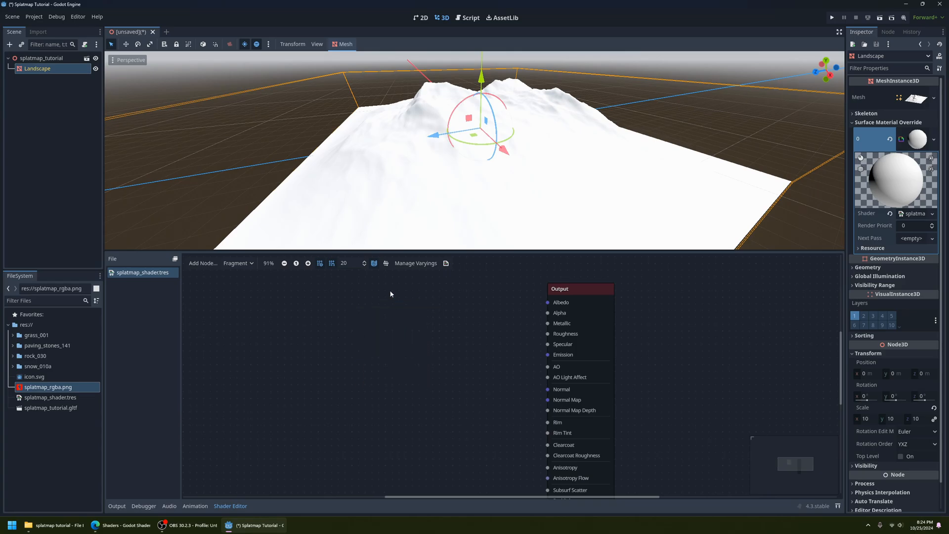
Add a Texture2DParameter node to the shader graph and place it well before the Output node, level with its top.
{"action": "left_click", "coordinate": [204, 263]}
{"action": "type", "text": "te"}
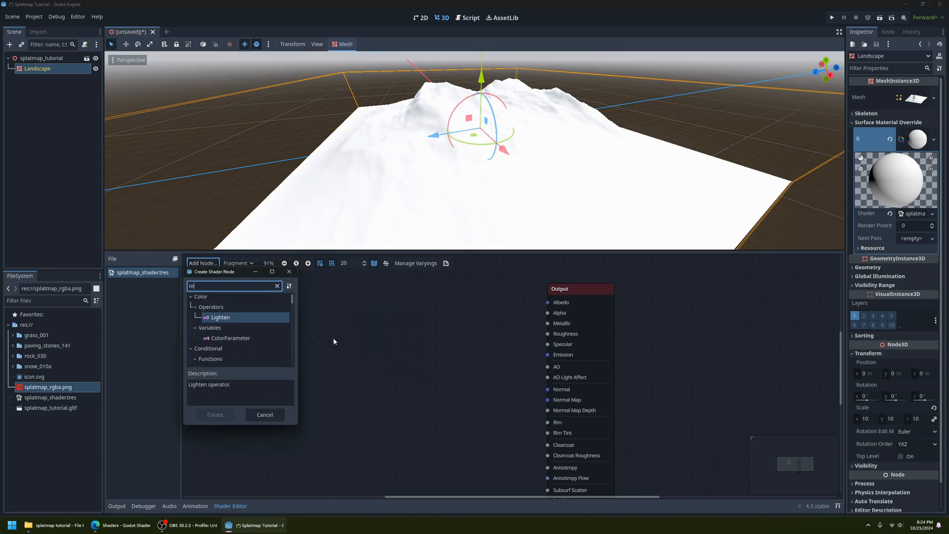
{"action": "type", "text": "xture"}
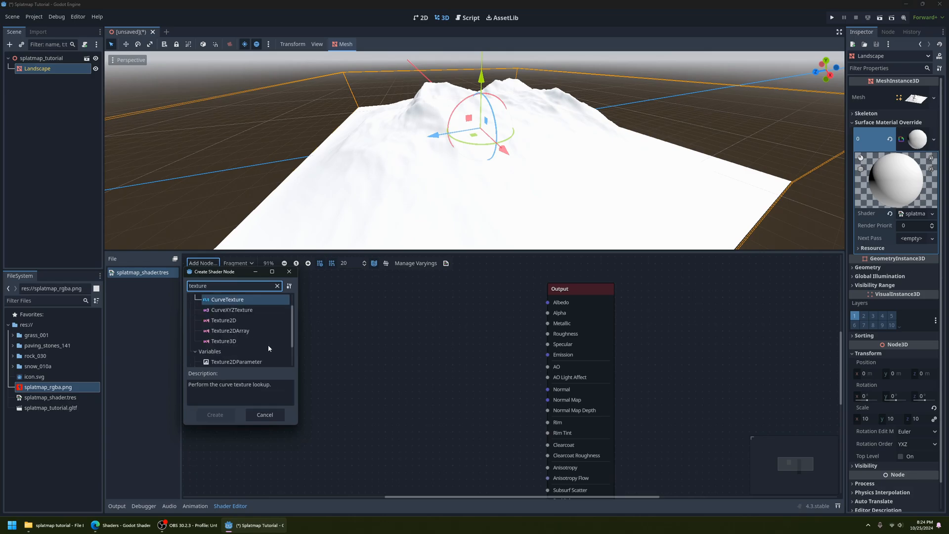
{"action": "scroll", "coordinate": [268, 345], "scroll_direction": "down", "scroll_amount": 3}
{"action": "left_click", "coordinate": [254, 336]}
{"action": "left_click", "coordinate": [232, 414]}
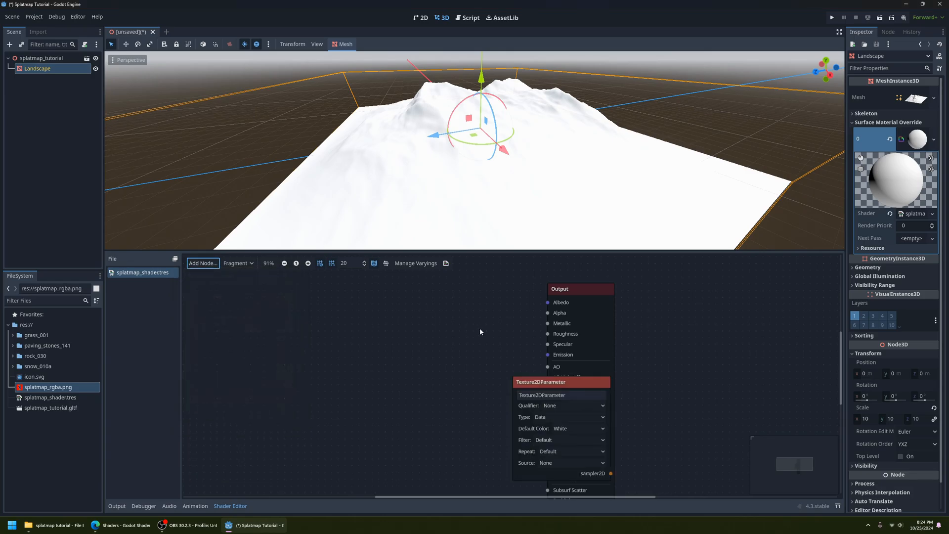
{"action": "left_click_drag", "start_coordinate": [557, 381], "coordinate": [311, 290]}
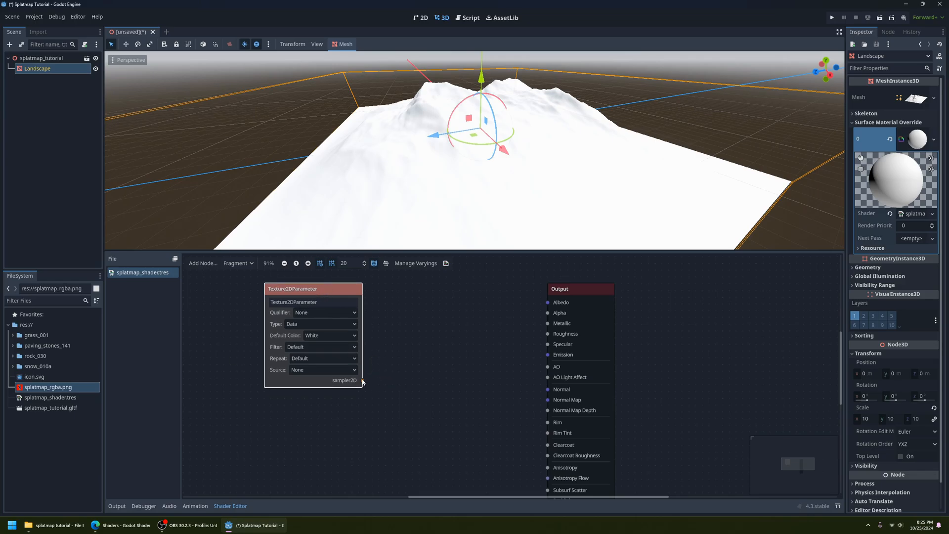
Create a Texture2D node fed by the Texture2DParameter's sampler2D output and place it directly beside the parameter node.
{"action": "left_click_drag", "start_coordinate": [364, 380], "coordinate": [547, 278]}
{"action": "left_click", "coordinate": [626, 438]}
{"action": "mouse_move", "coordinate": [318, 297]}
{"action": "left_mouse_down"}
{"action": "mouse_move", "coordinate": [377, 298]}
{"action": "mouse_move", "coordinate": [335, 319]}
{"action": "mouse_move", "coordinate": [323, 307]}
{"action": "mouse_move", "coordinate": [323, 290]}
{"action": "mouse_move", "coordinate": [304, 297]}
{"action": "left_mouse_up"}
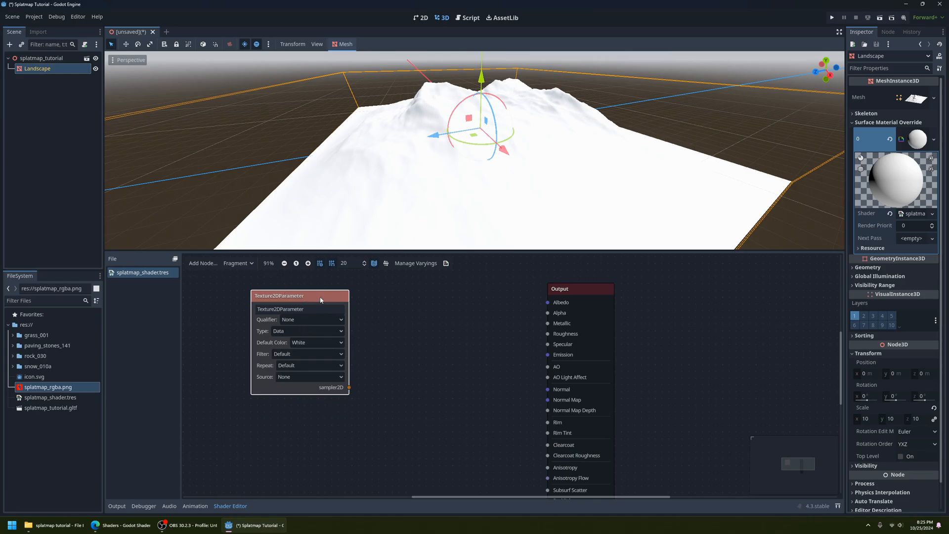
{"action": "left_click_drag", "start_coordinate": [321, 295], "coordinate": [320, 293]}
{"action": "left_click_drag", "start_coordinate": [398, 345], "coordinate": [393, 343]}
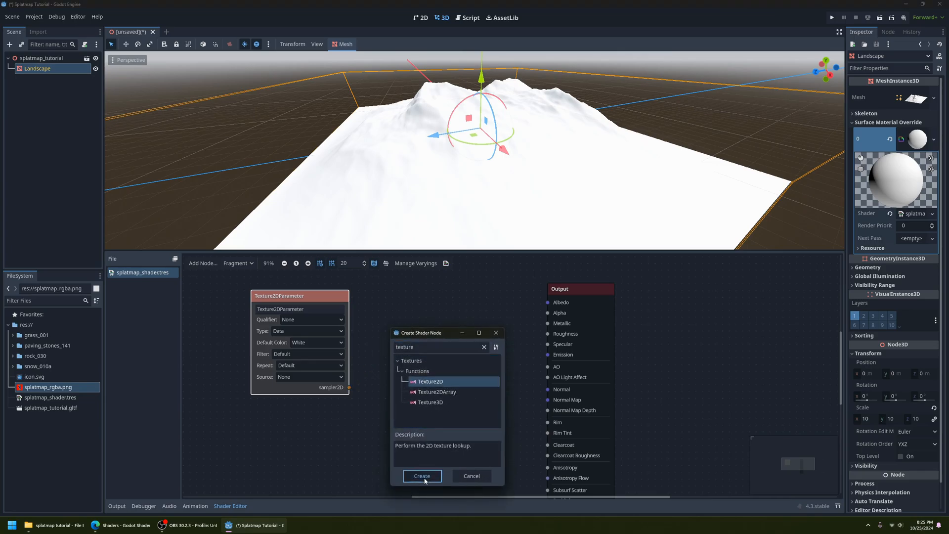
{"action": "left_click", "coordinate": [422, 476]}
{"action": "left_click_drag", "start_coordinate": [409, 329], "coordinate": [391, 298]}
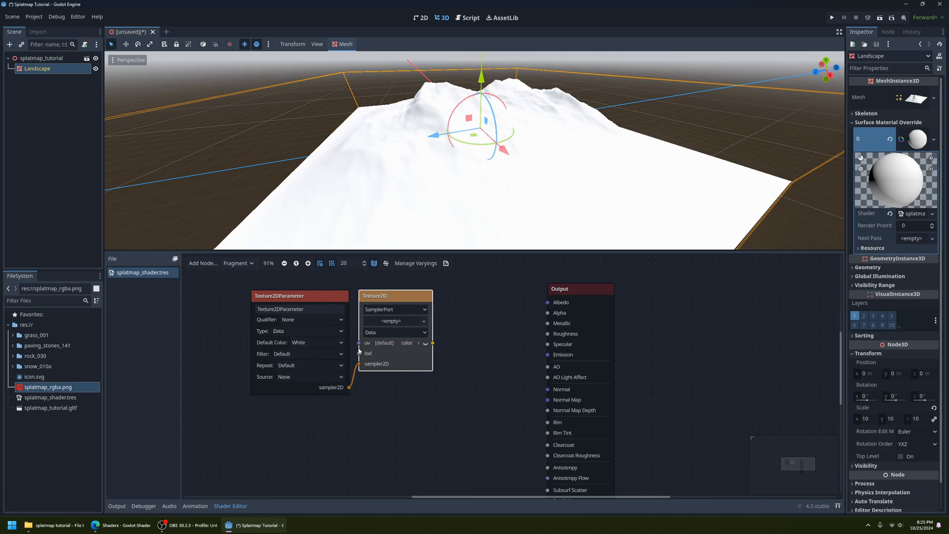
{"action": "mouse_move", "coordinate": [388, 296]}
{"action": "left_mouse_down"}
{"action": "mouse_move", "coordinate": [402, 297]}
{"action": "mouse_move", "coordinate": [389, 296]}
{"action": "left_mouse_up"}
{"action": "mouse_move", "coordinate": [358, 343]}
{"action": "left_mouse_down"}
{"action": "mouse_move", "coordinate": [344, 348]}
{"action": "mouse_move", "coordinate": [347, 339]}
{"action": "left_mouse_up"}
{"action": "left_click", "coordinate": [427, 475]}
{"action": "left_click_drag", "start_coordinate": [455, 335], "coordinate": [484, 319]}
{"action": "right_click", "coordinate": [484, 319]}
{"action": "left_click", "coordinate": [462, 345]}
{"action": "scroll", "coordinate": [431, 390], "scroll_direction": "up", "scroll_amount": 3}
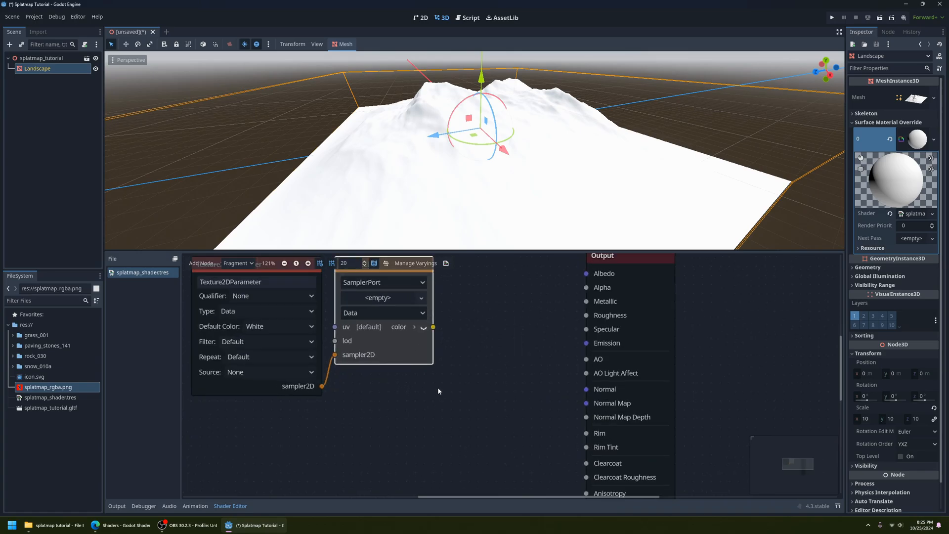
{"action": "middle_click_drag", "start_coordinate": [432, 365], "coordinate": [432, 396]}
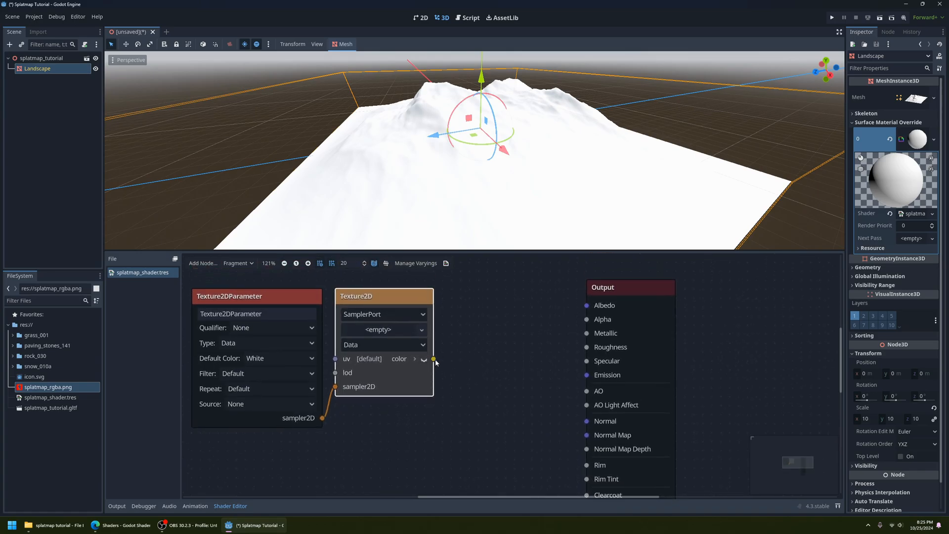
{"action": "left_click_drag", "start_coordinate": [436, 361], "coordinate": [453, 348]}
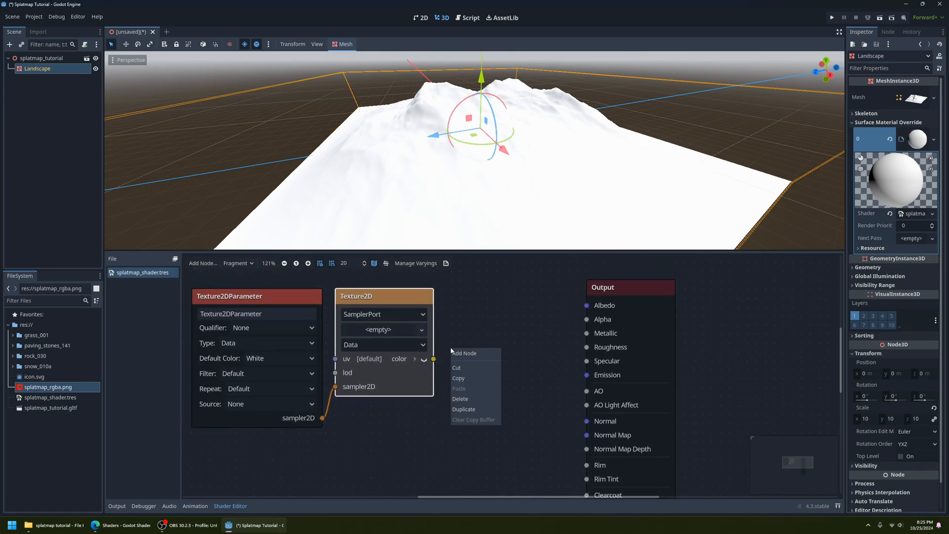
{"action": "key", "text": "Escape"}
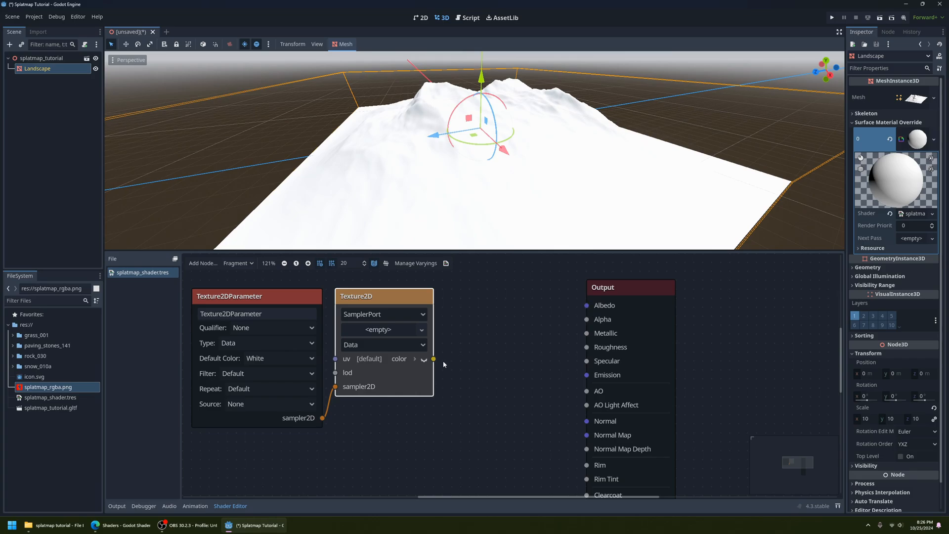
Connect the Texture2D node's color output to the Albedo input of the Output node.
{"action": "left_click_drag", "start_coordinate": [435, 360], "coordinate": [588, 305]}
{"action": "mouse_move", "coordinate": [586, 306]}
{"action": "left_mouse_down"}
{"action": "mouse_move", "coordinate": [431, 360]}
{"action": "mouse_move", "coordinate": [586, 305]}
{"action": "left_mouse_up"}
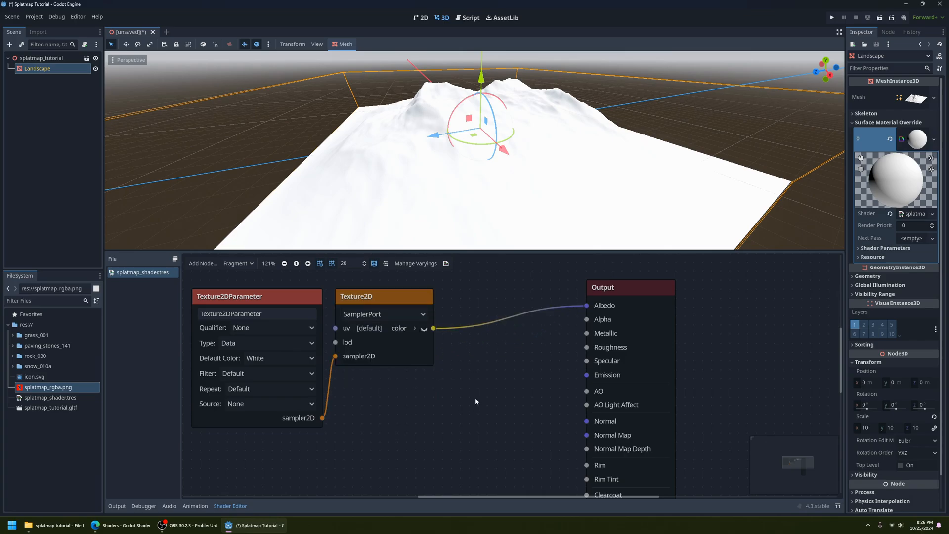
{"action": "scroll", "coordinate": [475, 397], "scroll_direction": "down", "scroll_amount": 3}
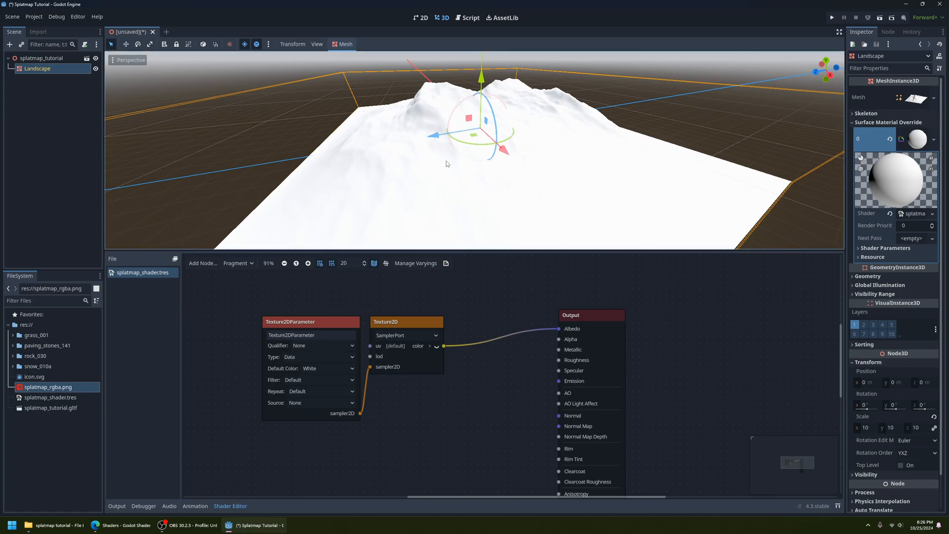
{"action": "scroll", "coordinate": [480, 223], "scroll_direction": "down", "scroll_amount": 4}
{"action": "middle_click_drag", "start_coordinate": [480, 223], "coordinate": [422, 221]}
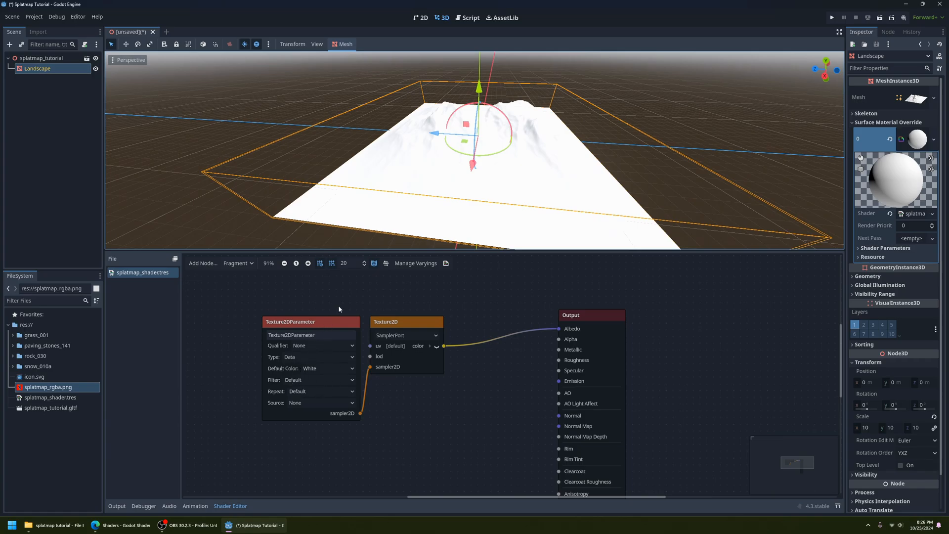
{"action": "scroll", "coordinate": [508, 371], "scroll_direction": "up", "scroll_amount": 1}
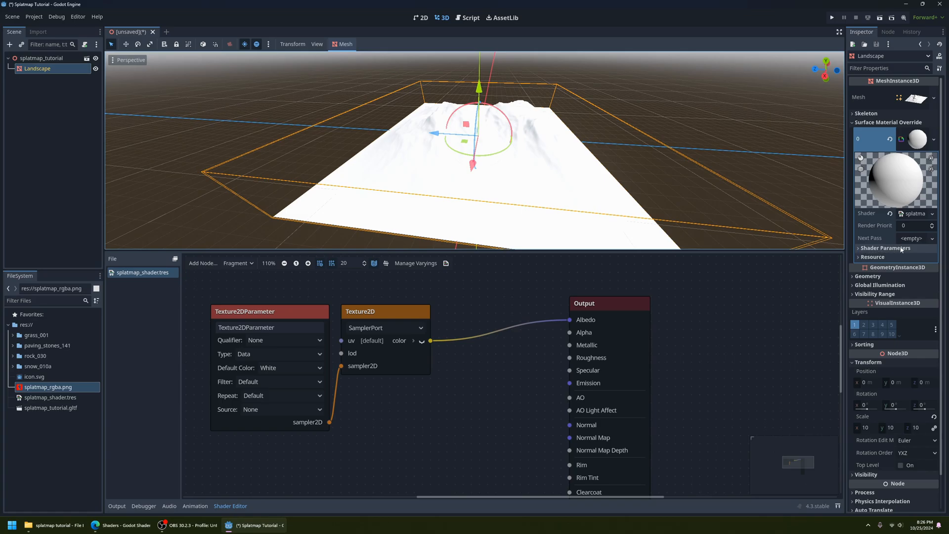
Rename the texture parameter as splatmap and assign splatmap_rgba.png to it in the Landscape material's shader parameters.
{"action": "left_click", "coordinate": [865, 249]}
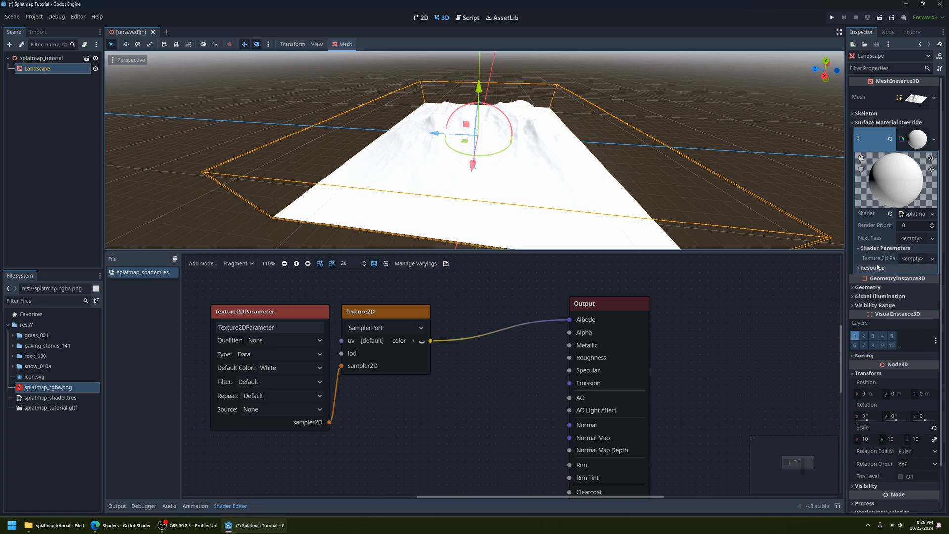
{"action": "left_click_drag", "start_coordinate": [845, 260], "coordinate": [790, 260]}
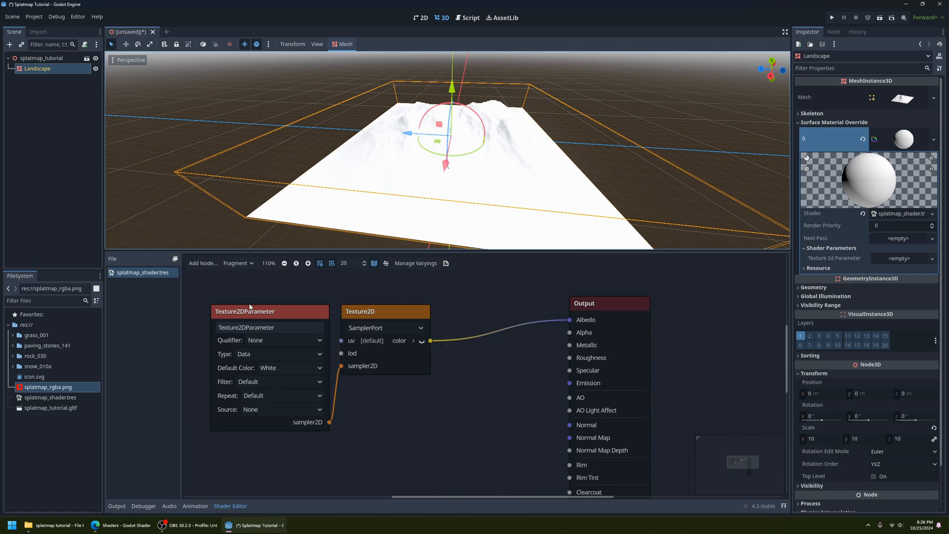
{"action": "left_click_drag", "start_coordinate": [277, 328], "coordinate": [218, 327]}
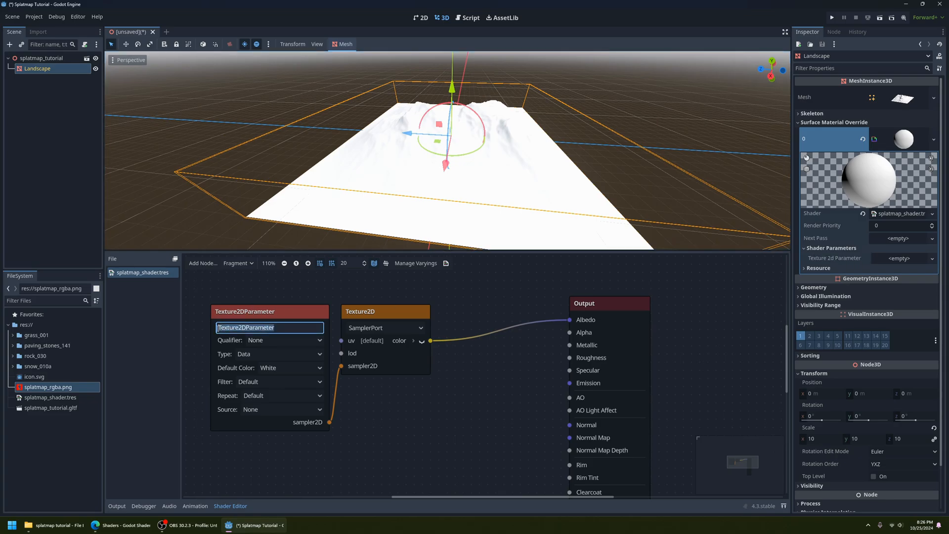
{"action": "type", "text": "Splatmap"}
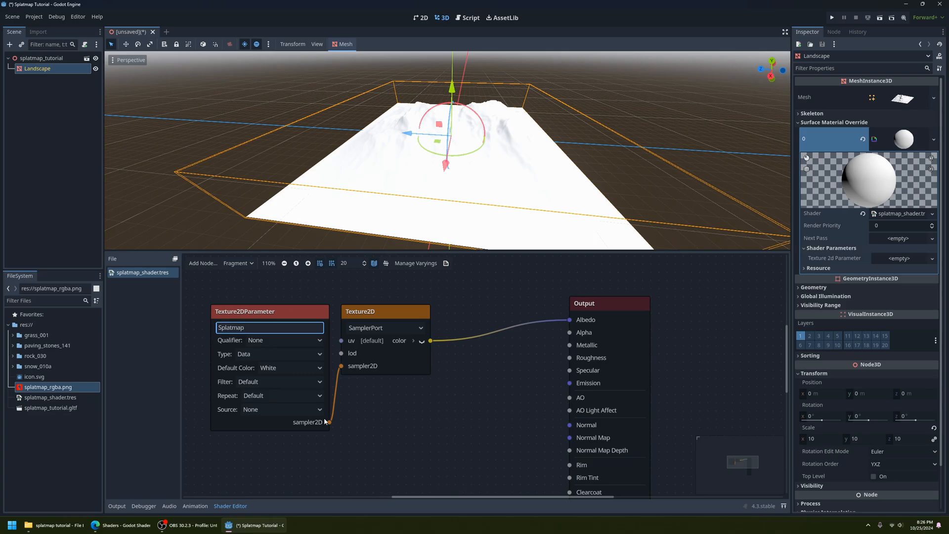
{"action": "key", "text": "Return"}
{"action": "left_click", "coordinate": [218, 329]}
{"action": "key", "text": "Delete"}
{"action": "type", "text": "s"}
{"action": "left_click", "coordinate": [204, 344]}
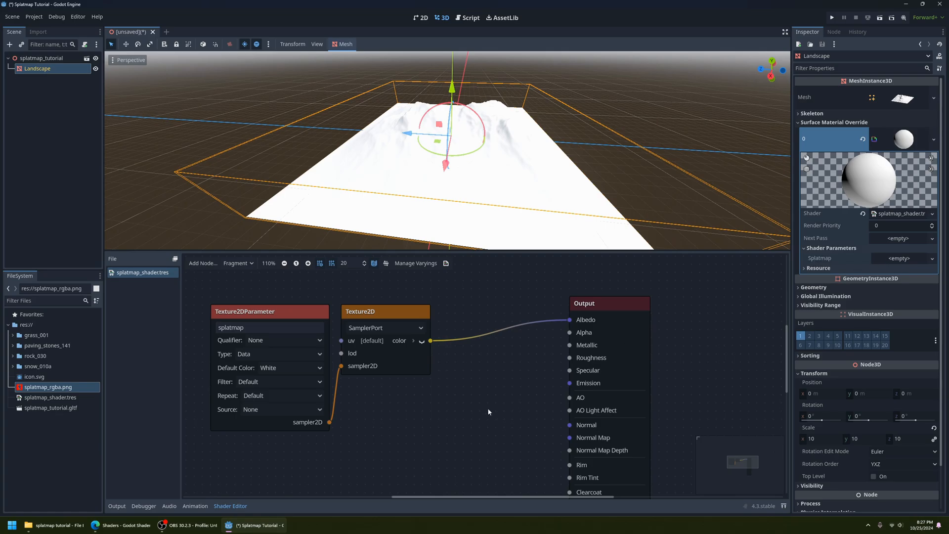
{"action": "left_click_drag", "start_coordinate": [42, 389], "coordinate": [888, 258]}
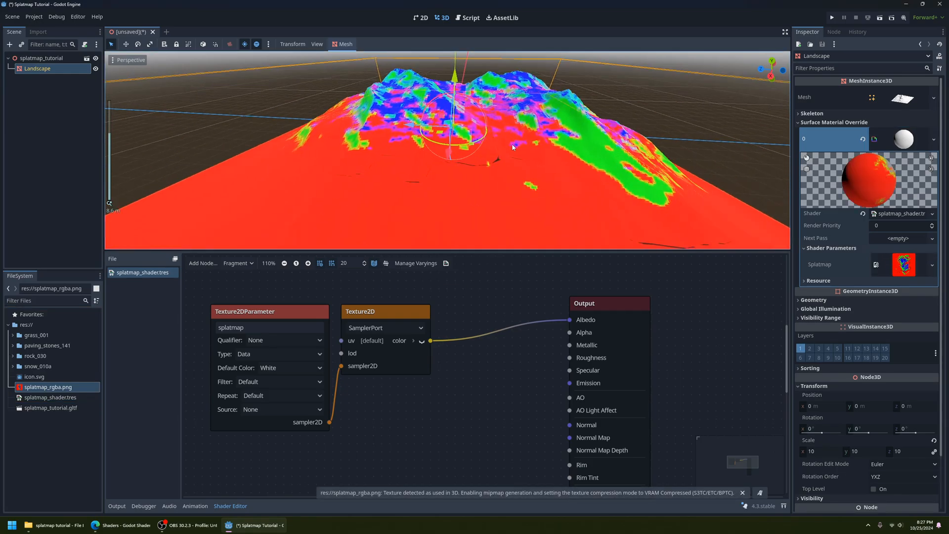
Examine the splatmap colours on the Landscape terrain up close and from several angles, checking the edges between colour regions.
{"action": "scroll", "coordinate": [513, 148], "scroll_direction": "up", "scroll_amount": 4}
{"action": "middle_click_drag", "start_coordinate": [513, 147], "coordinate": [544, 129]}
{"action": "scroll", "coordinate": [494, 148], "scroll_direction": "up", "scroll_amount": 8}
{"action": "middle_click_drag", "start_coordinate": [464, 163], "coordinate": [473, 125]}
{"action": "scroll", "coordinate": [419, 193], "scroll_direction": "down", "scroll_amount": 2}
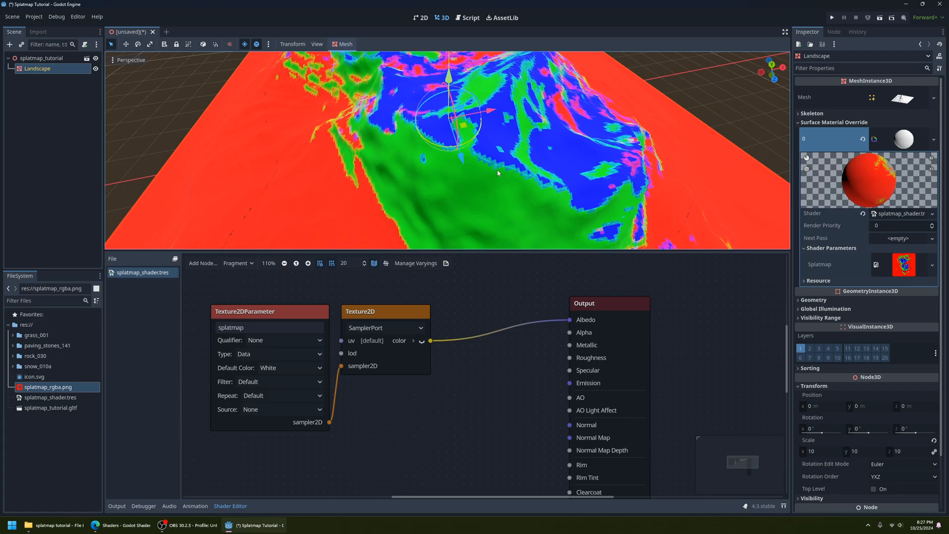
{"action": "middle_click_drag", "start_coordinate": [506, 175], "coordinate": [373, 158]}
{"action": "scroll", "coordinate": [486, 176], "scroll_direction": "up", "scroll_amount": 7}
{"action": "scroll", "coordinate": [485, 176], "scroll_direction": "down", "scroll_amount": 7}
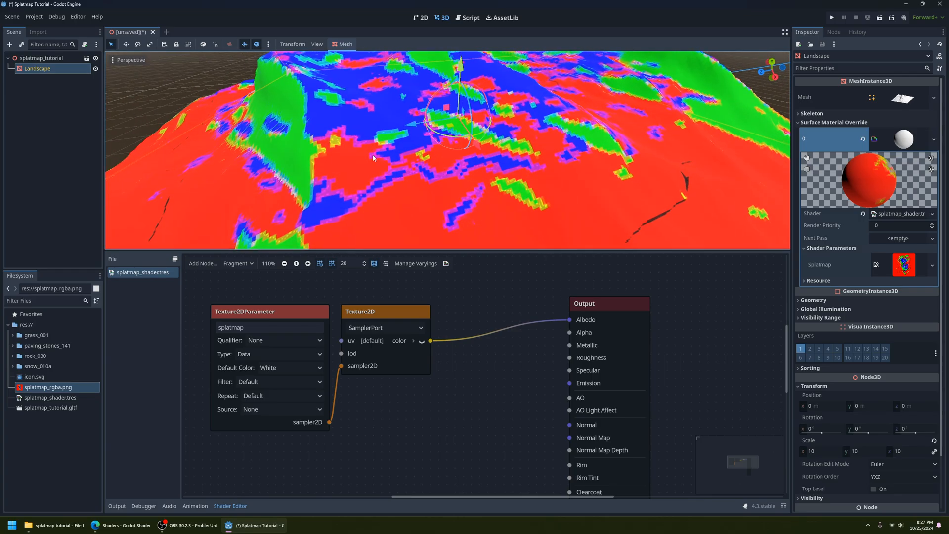
{"action": "middle_click_drag", "start_coordinate": [395, 193], "coordinate": [422, 199]}
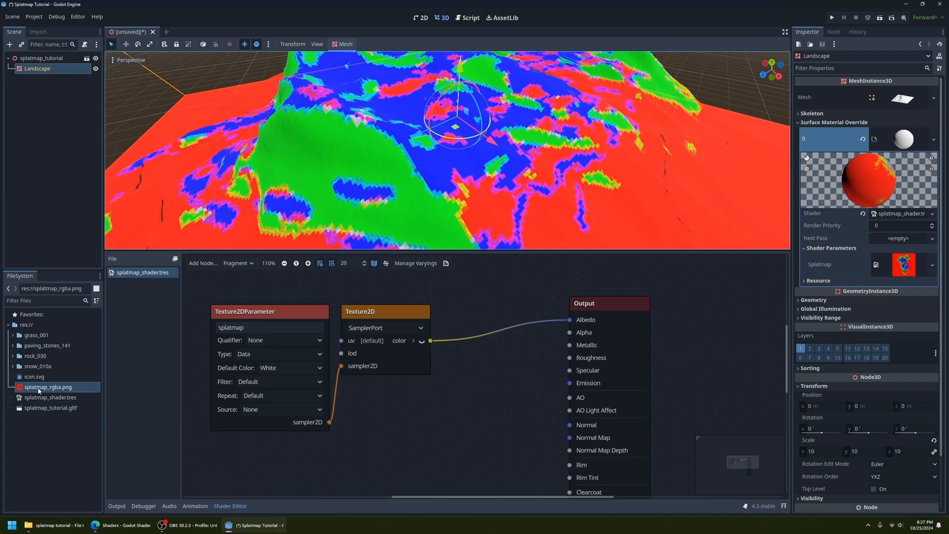
Reimport splatmap_rgba.png with the compress mode set to Lossless and check the colour edges on the terrain.
{"action": "mouse_move", "coordinate": [40, 391]}
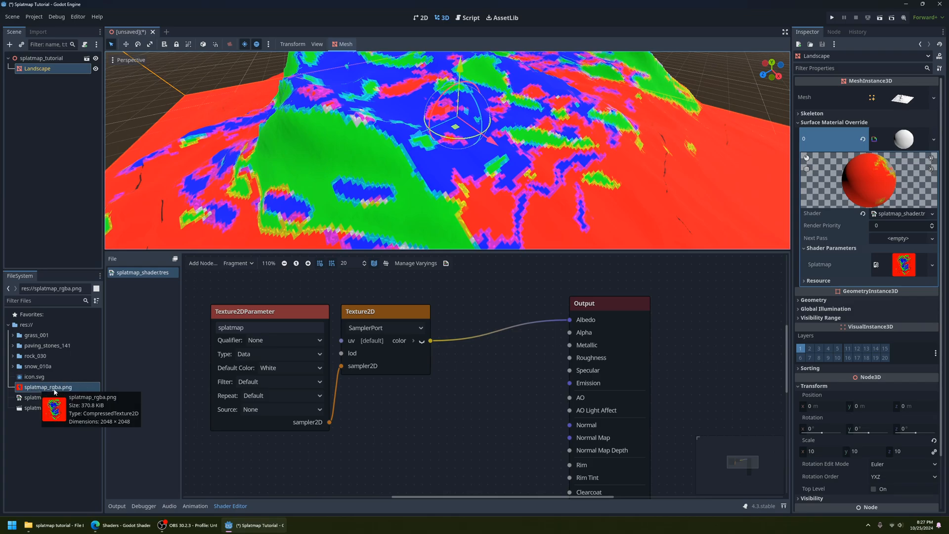
{"action": "left_click", "coordinate": [54, 390]}
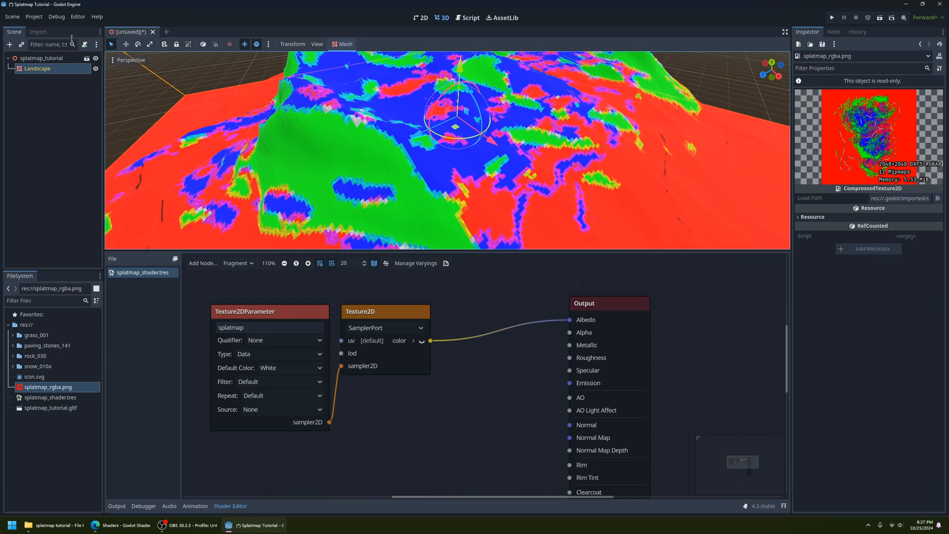
{"action": "left_click", "coordinate": [38, 32]}
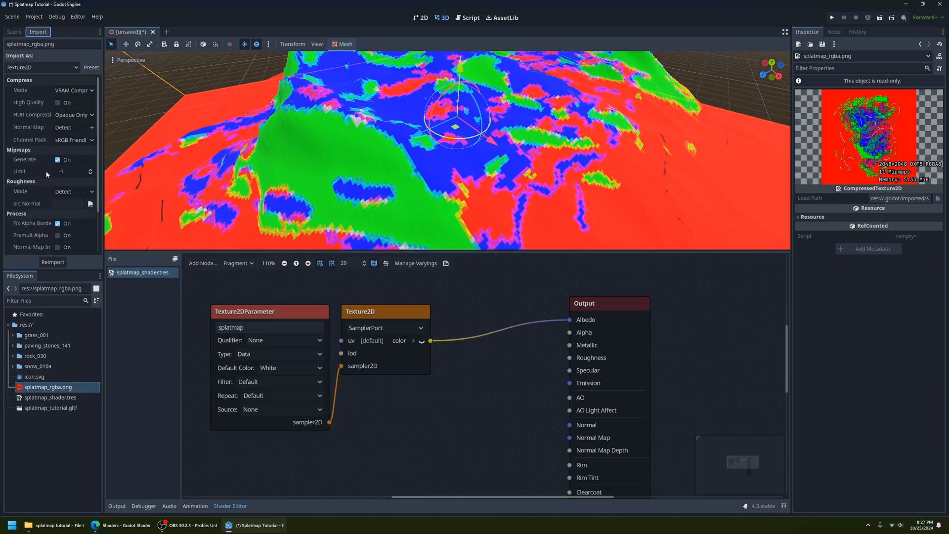
{"action": "left_click", "coordinate": [75, 92]}
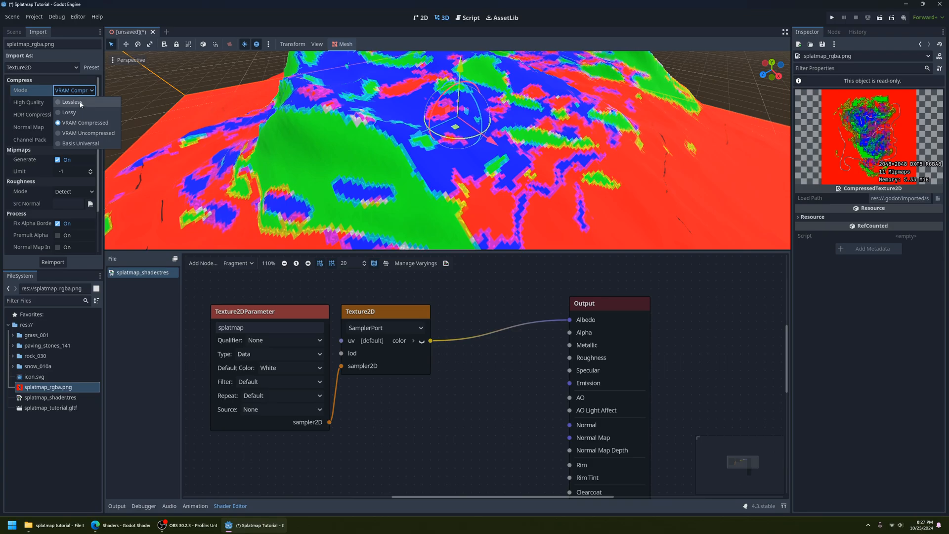
{"action": "left_click", "coordinate": [73, 103]}
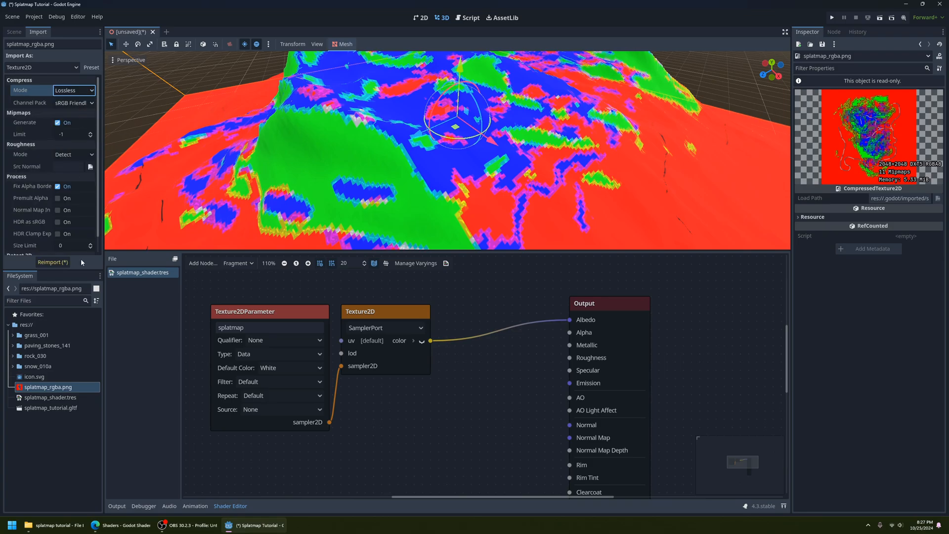
{"action": "left_click", "coordinate": [63, 264]}
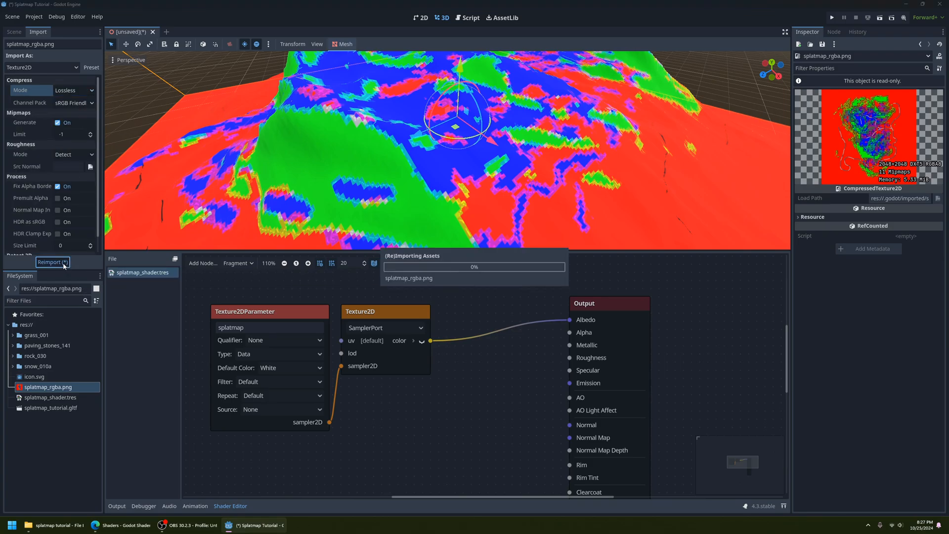
{"action": "scroll", "coordinate": [387, 170], "scroll_direction": "up", "scroll_amount": 5}
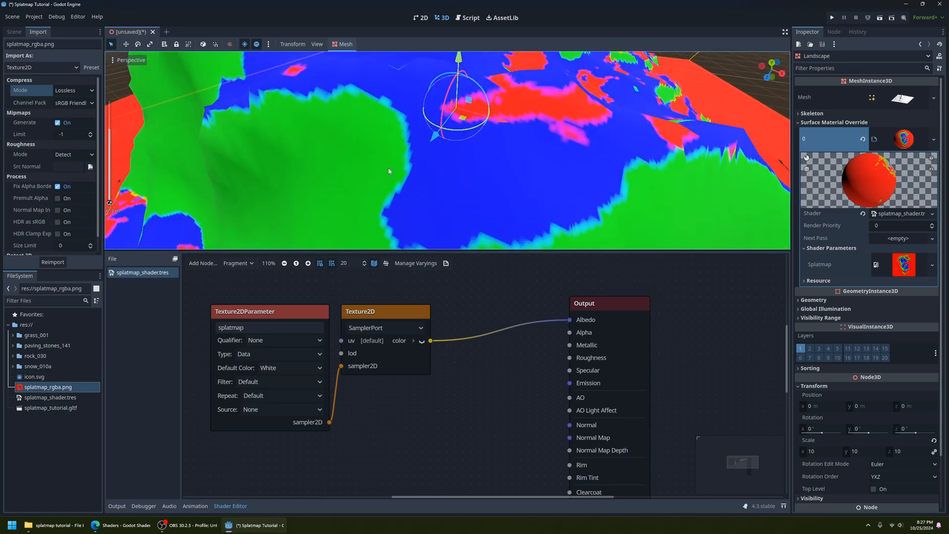
{"action": "scroll", "coordinate": [420, 161], "scroll_direction": "down", "scroll_amount": 10}
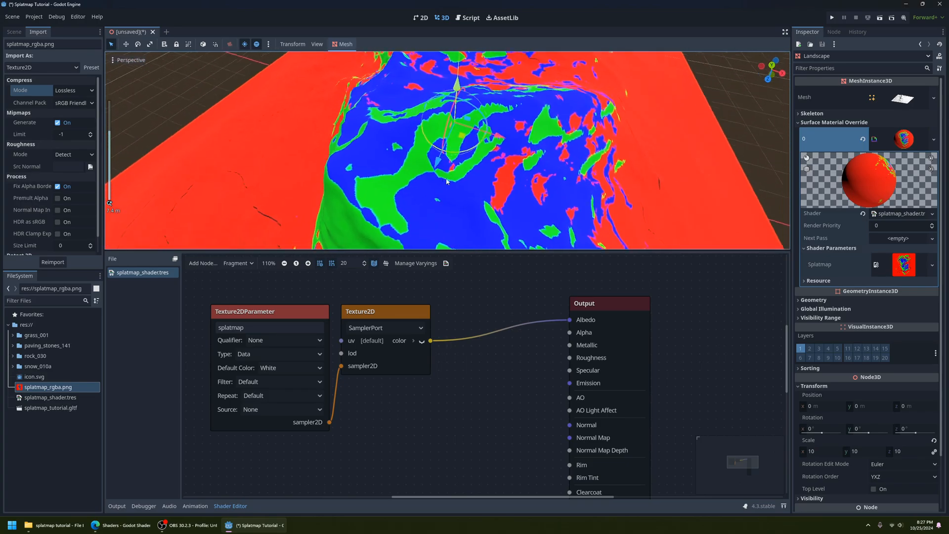
{"action": "middle_click_drag", "start_coordinate": [390, 171], "coordinate": [431, 162]}
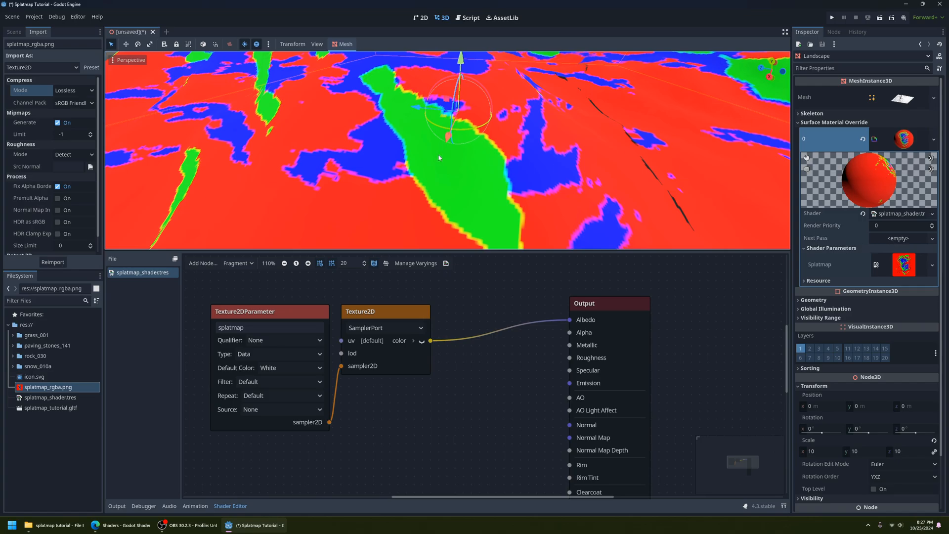
{"action": "scroll", "coordinate": [548, 230], "scroll_direction": "down", "scroll_amount": 5}
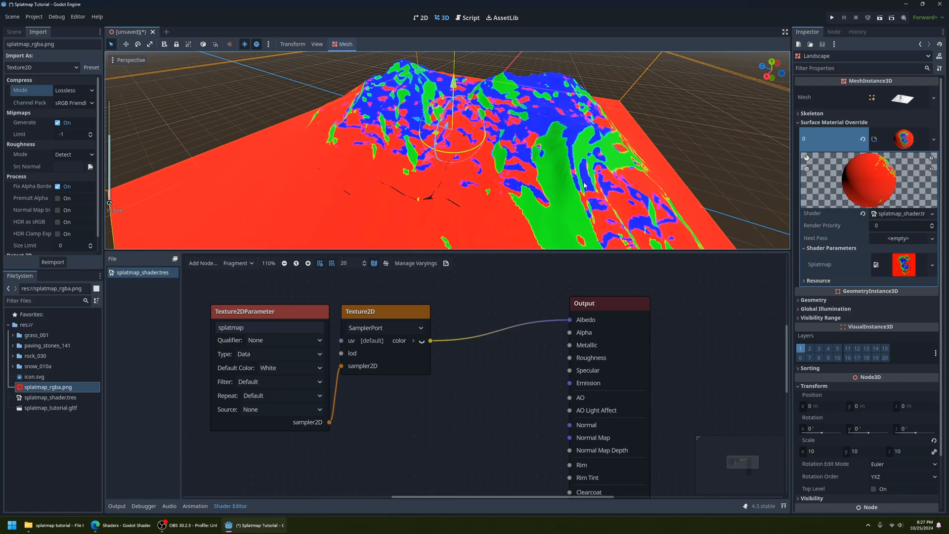
{"action": "scroll", "coordinate": [454, 376], "scroll_direction": "down", "scroll_amount": 2}
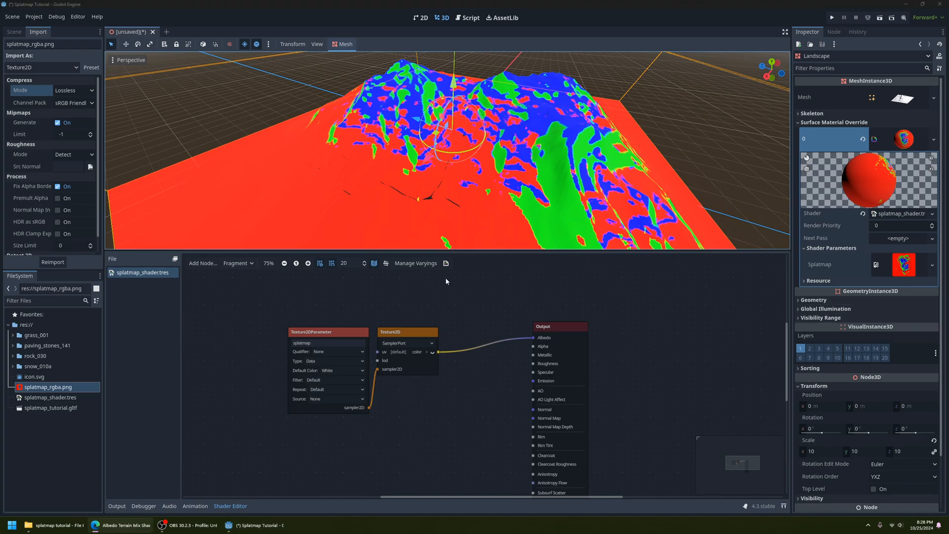
{"action": "left_click", "coordinate": [406, 337]}
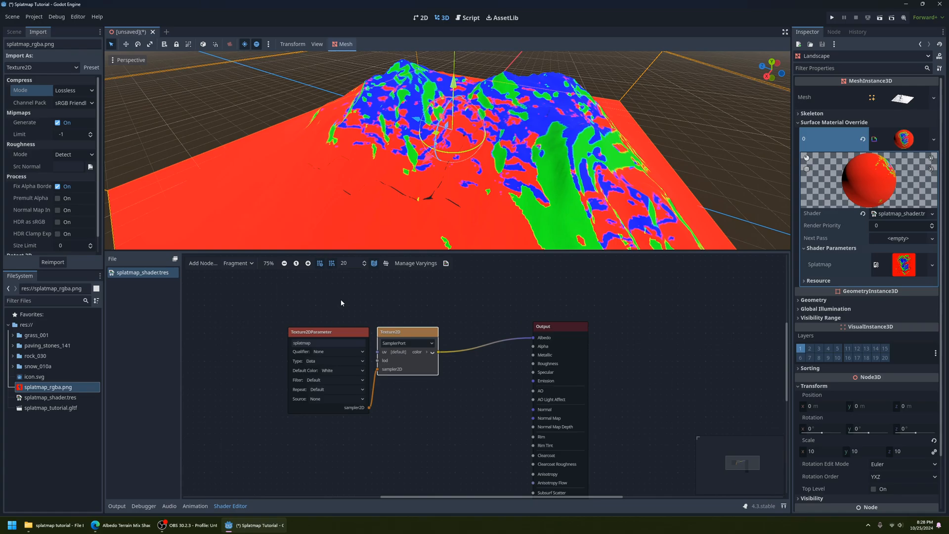
{"action": "left_click", "coordinate": [384, 303]}
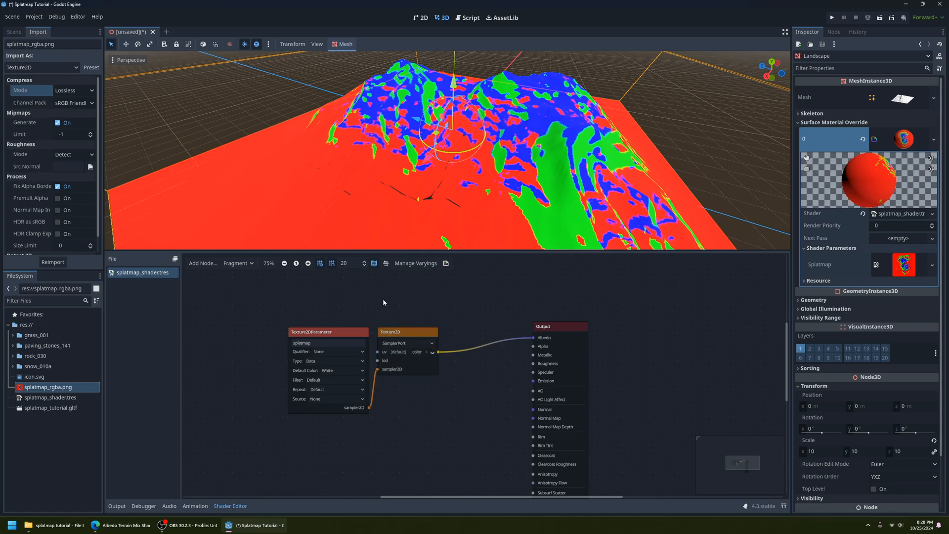
{"action": "left_click", "coordinate": [322, 333]}
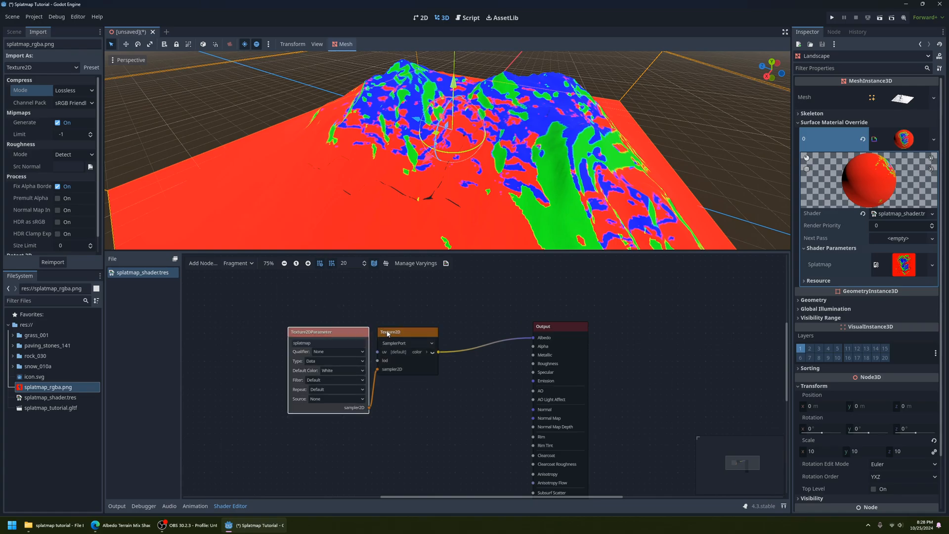
{"action": "left_click", "coordinate": [395, 322]}
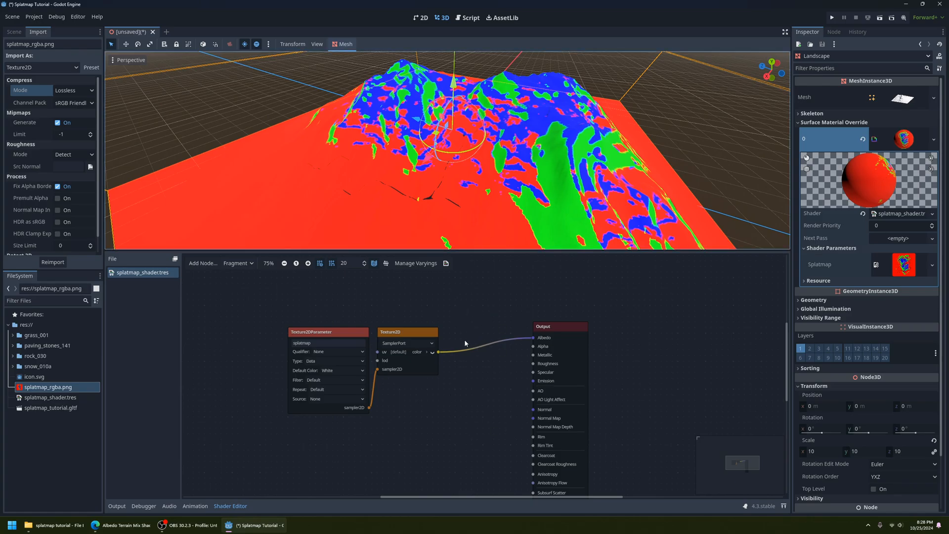
Move the splatmap Texture2DParameter and Texture2D nodes together further away from the Output node.
{"action": "left_click", "coordinate": [395, 341]}
{"action": "left_click", "coordinate": [353, 337]}
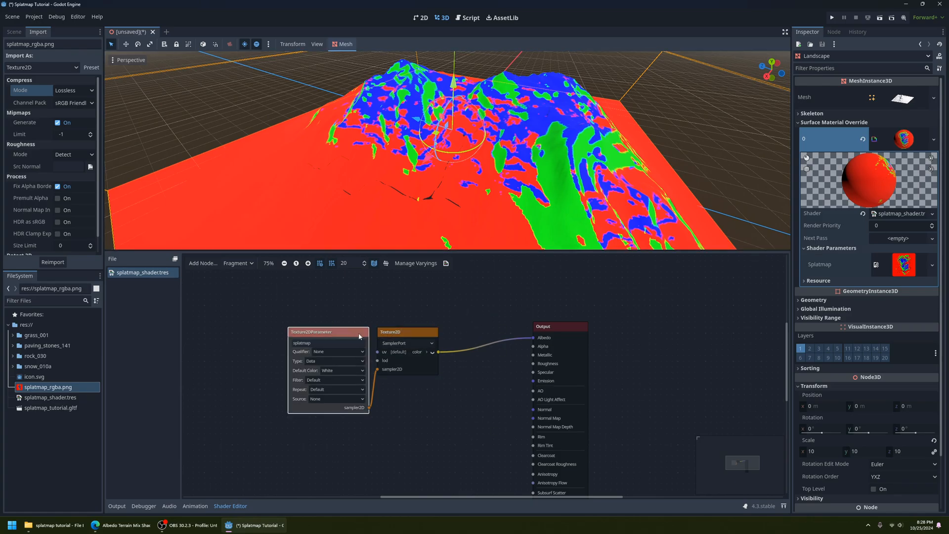
{"action": "left_click", "coordinate": [396, 337], "text": "shift"}
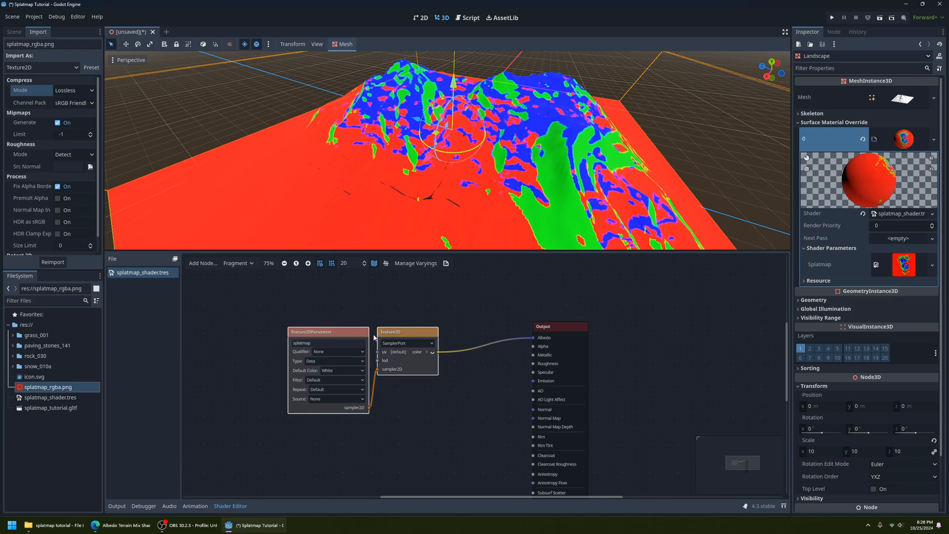
{"action": "left_click_drag", "start_coordinate": [374, 337], "coordinate": [318, 337]}
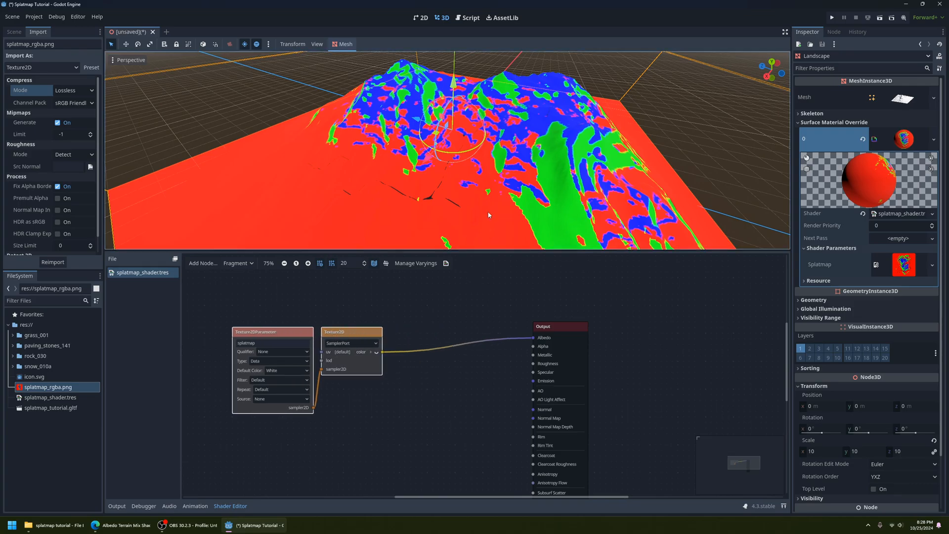
{"action": "scroll", "coordinate": [488, 215], "scroll_direction": "up", "scroll_amount": 10}
{"action": "middle_click_drag", "start_coordinate": [488, 215], "coordinate": [510, 192]}
{"action": "scroll", "coordinate": [478, 191], "scroll_direction": "down", "scroll_amount": 3}
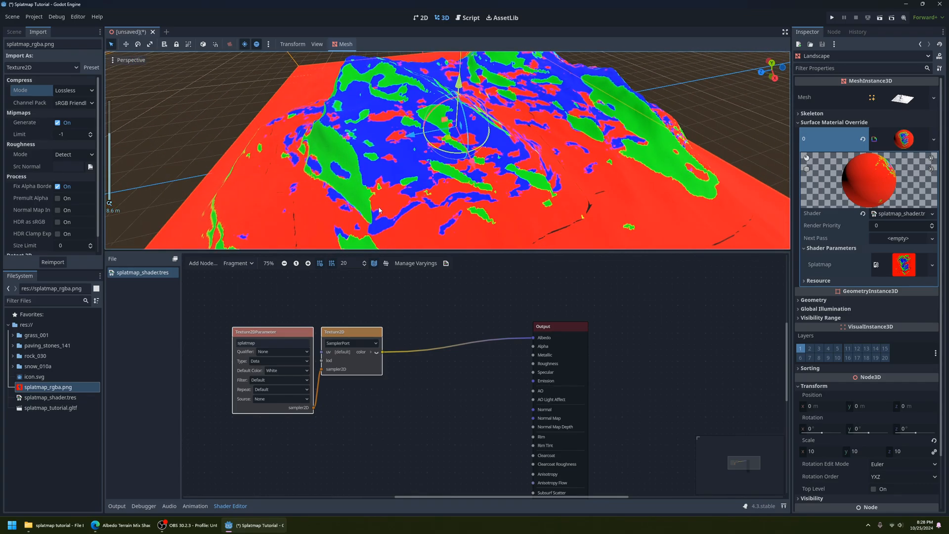
{"action": "left_click", "coordinate": [435, 321]}
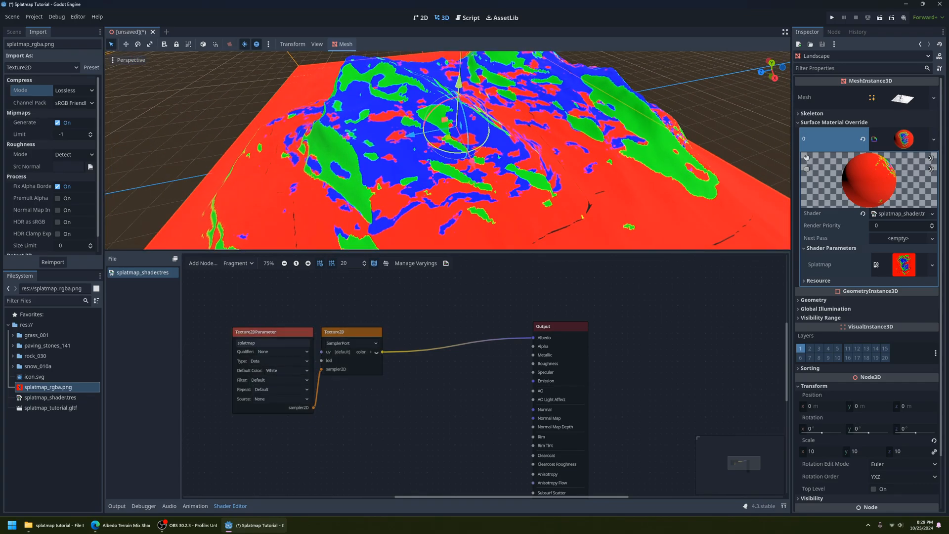
Bring up the browser and look through the Albedo Terrain Mix Shader page on Godot Shaders, including its shader code.
{"action": "left_click_drag", "start_coordinate": [948, 74], "coordinate": [340, 105]}
{"action": "scroll", "coordinate": [459, 280], "scroll_direction": "up", "scroll_amount": 3}
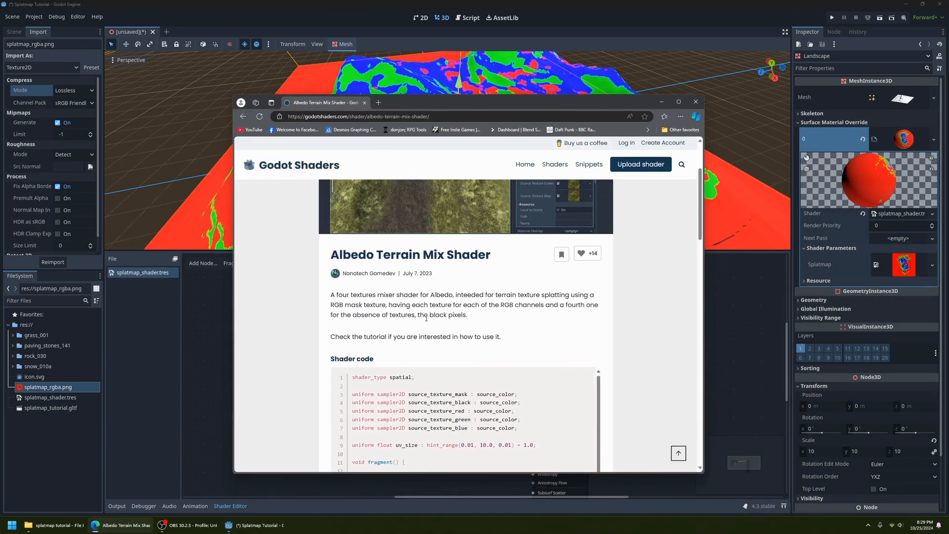
{"action": "scroll", "coordinate": [425, 319], "scroll_direction": "up", "scroll_amount": 1}
{"action": "scroll", "coordinate": [405, 328], "scroll_direction": "down", "scroll_amount": 3}
{"action": "scroll", "coordinate": [406, 327], "scroll_direction": "down", "scroll_amount": 10}
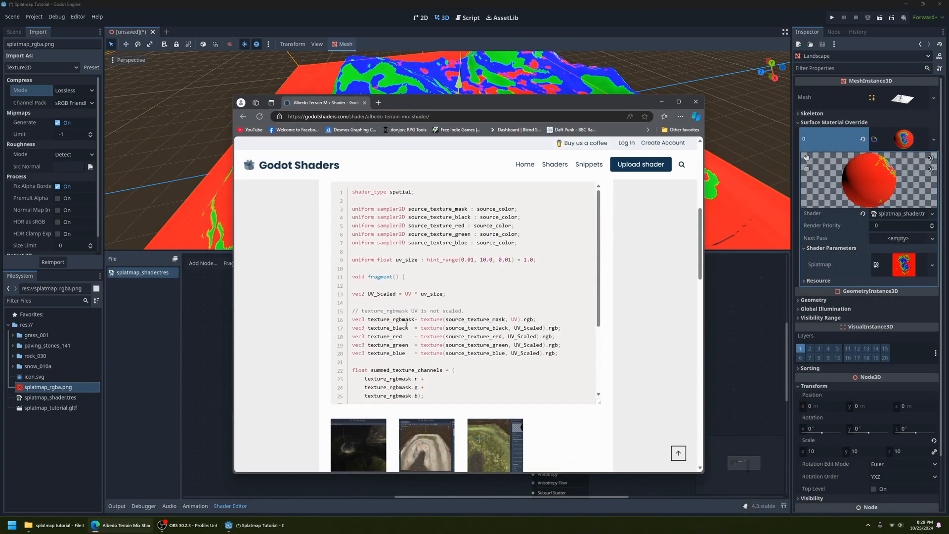
{"action": "scroll", "coordinate": [306, 397], "scroll_direction": "down", "scroll_amount": 1}
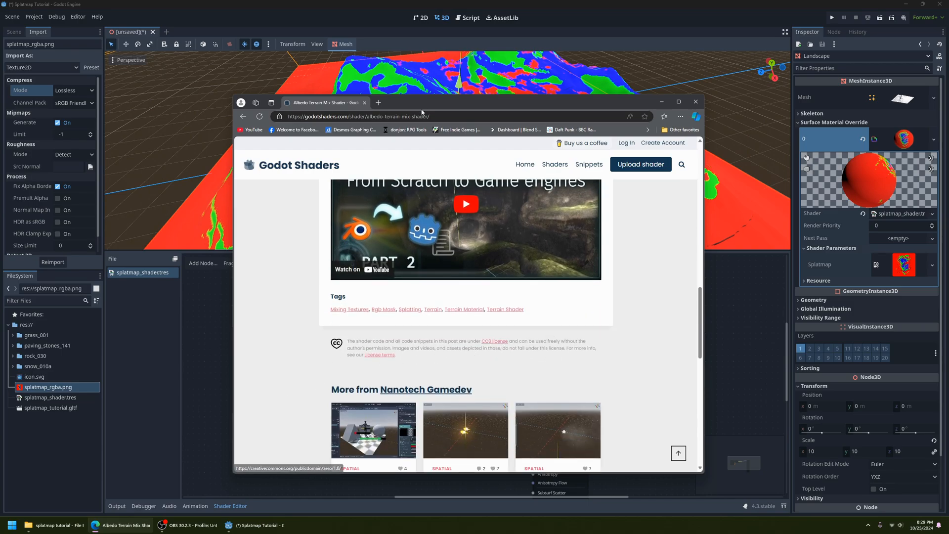
{"action": "left_click_drag", "start_coordinate": [416, 107], "coordinate": [948, 130]}
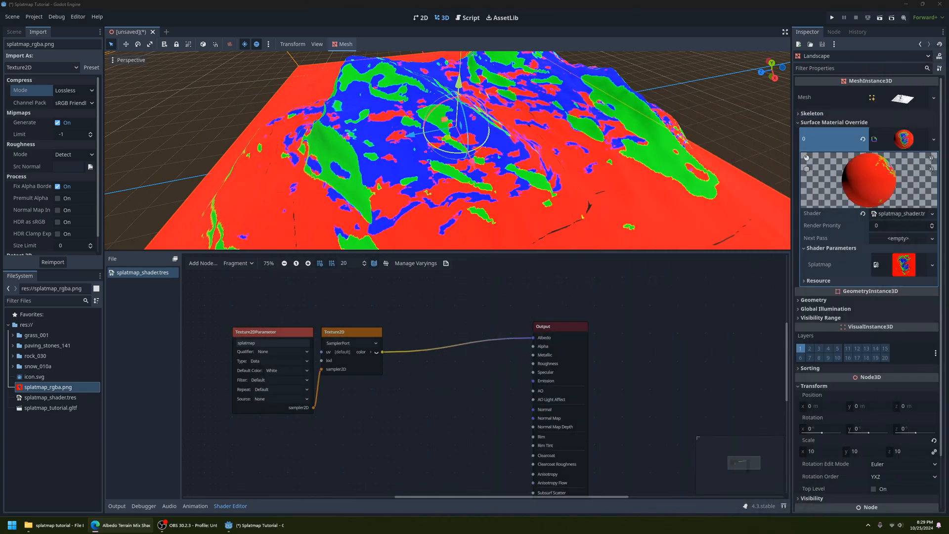
Move the Output node further away from the texture nodes to make room in the shader graph.
{"action": "scroll", "coordinate": [529, 147], "scroll_direction": "down", "scroll_amount": 2}
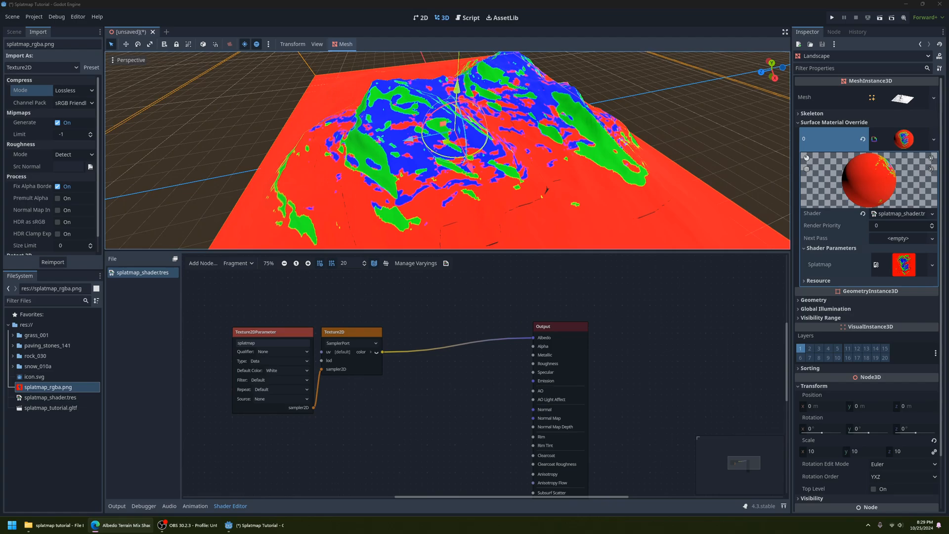
{"action": "middle_click_drag", "start_coordinate": [534, 414], "coordinate": [508, 387]}
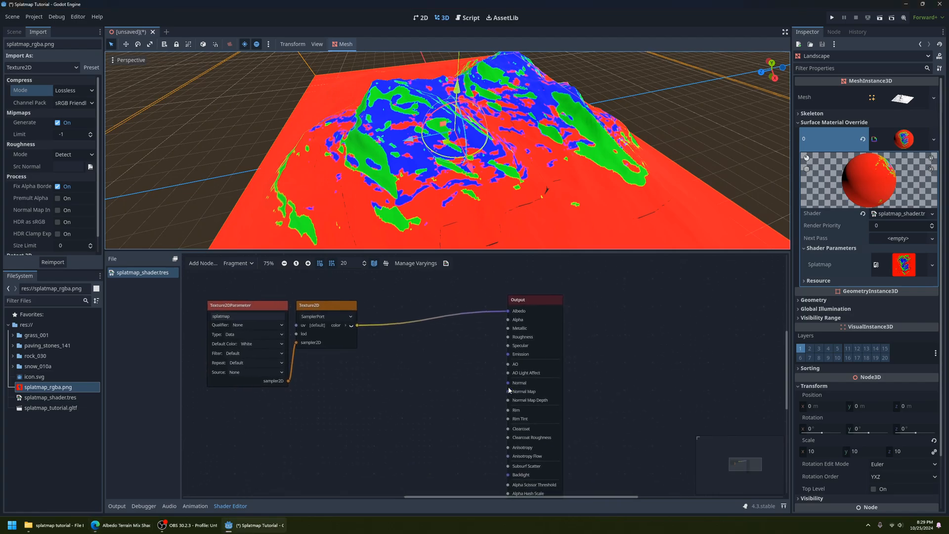
{"action": "left_click_drag", "start_coordinate": [530, 306], "coordinate": [573, 306]}
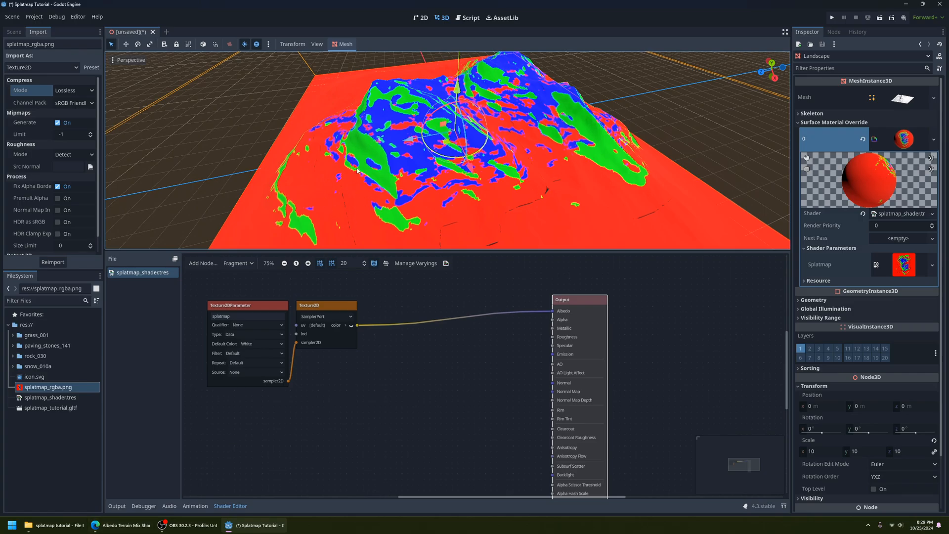
{"action": "scroll", "coordinate": [376, 188], "scroll_direction": "up", "scroll_amount": 6}
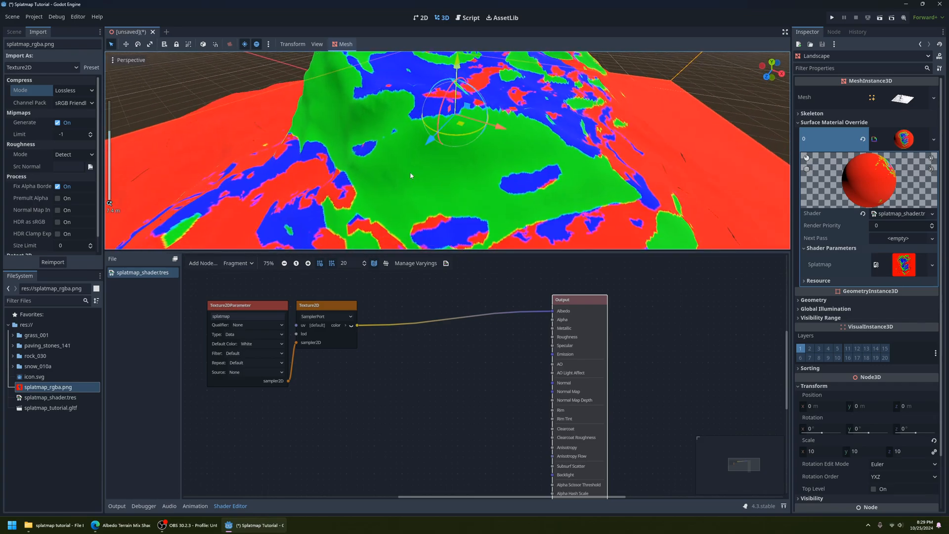
{"action": "middle_click_drag", "start_coordinate": [470, 163], "coordinate": [479, 217]}
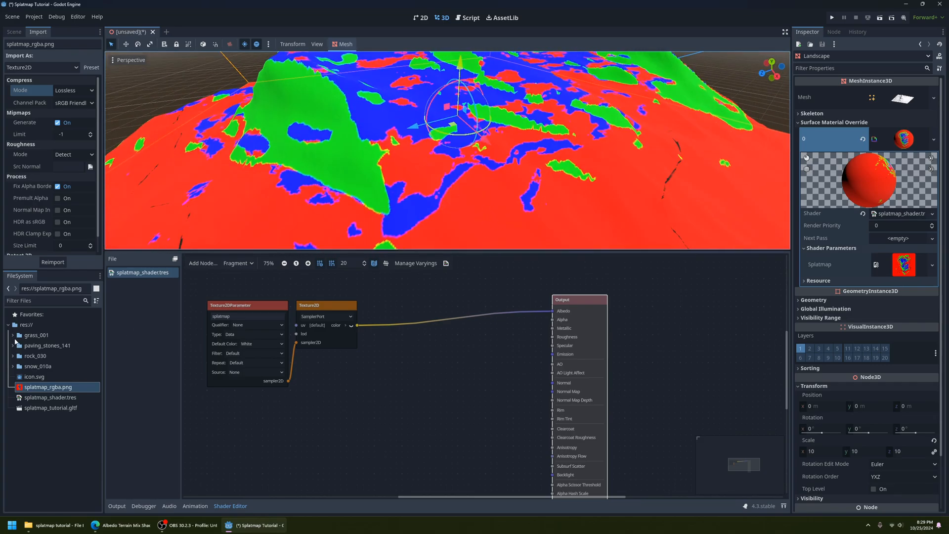
{"action": "left_click", "coordinate": [259, 306]}
{"action": "middle_click_drag", "start_coordinate": [288, 396], "coordinate": [342, 395]}
{"action": "left_click", "coordinate": [374, 305], "text": "ctrl"}
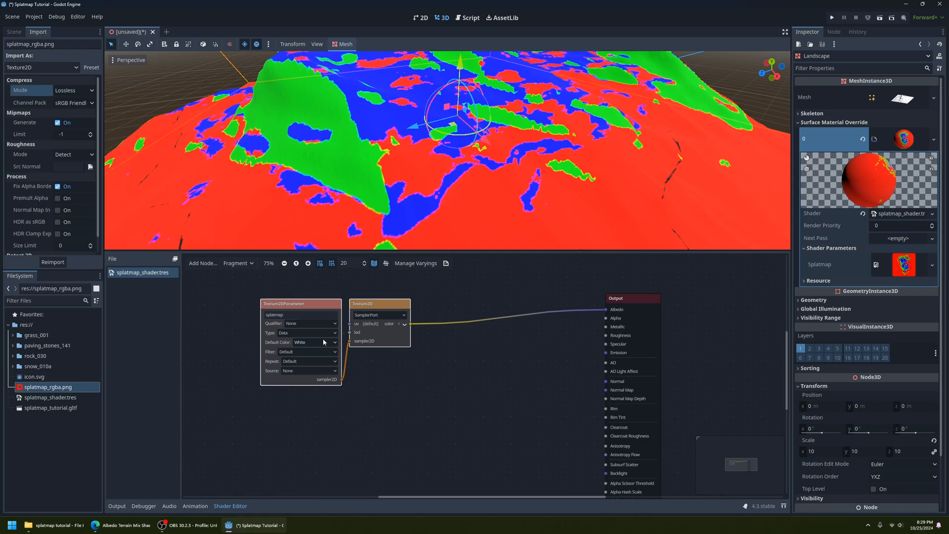
{"action": "left_click", "coordinate": [327, 291]}
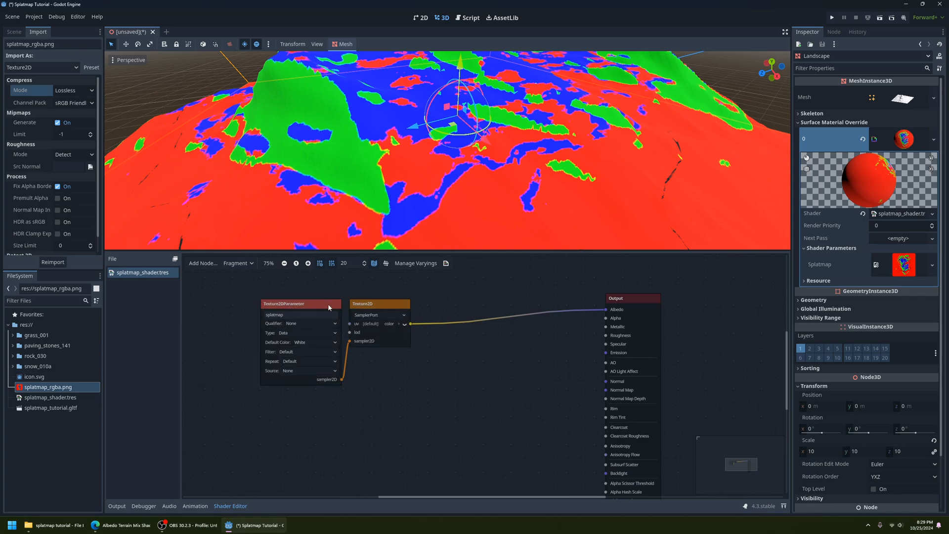
Duplicate the splatmap Texture2DParameter and its Texture2D node together and place the copies directly below the originals.
{"action": "left_click", "coordinate": [332, 305]}
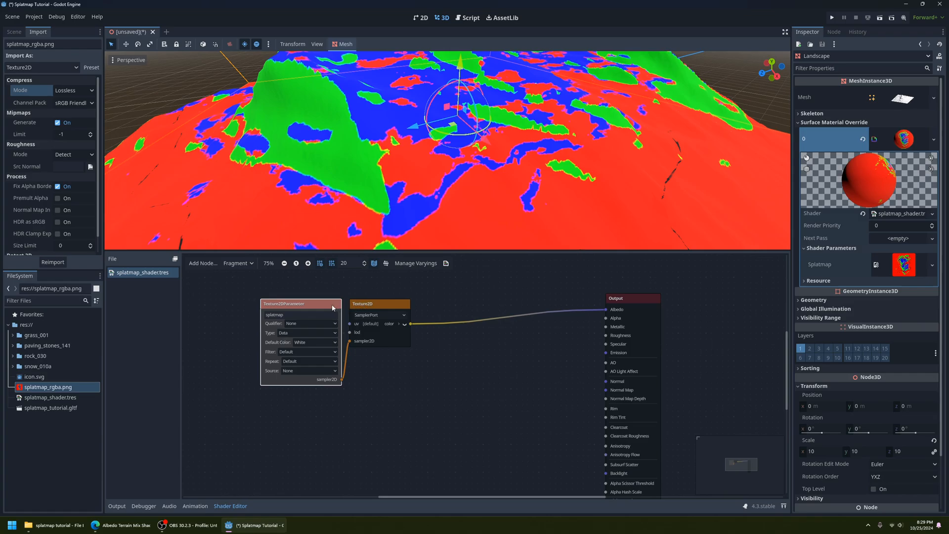
{"action": "left_click", "coordinate": [389, 304], "text": "shift"}
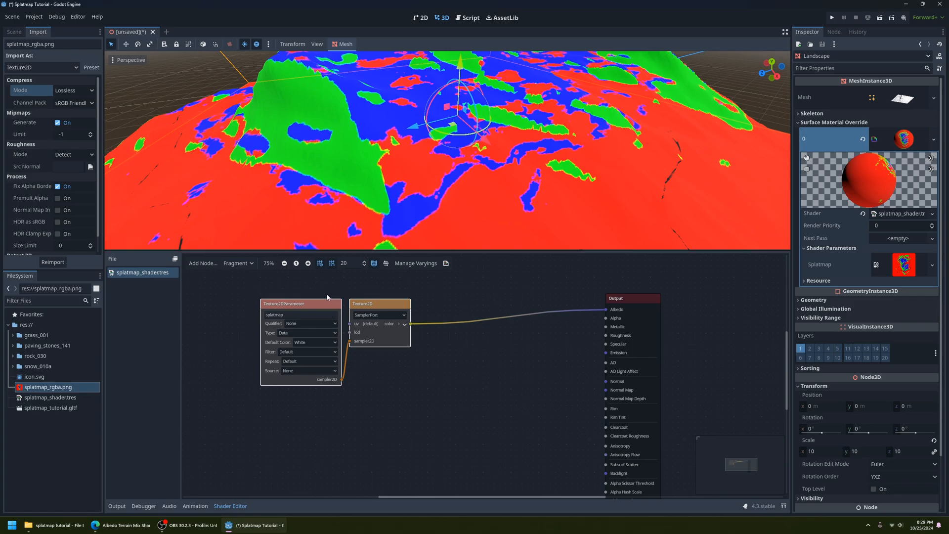
{"action": "key", "text": "ctrl+d"}
{"action": "left_click_drag", "start_coordinate": [327, 309], "coordinate": [323, 395]}
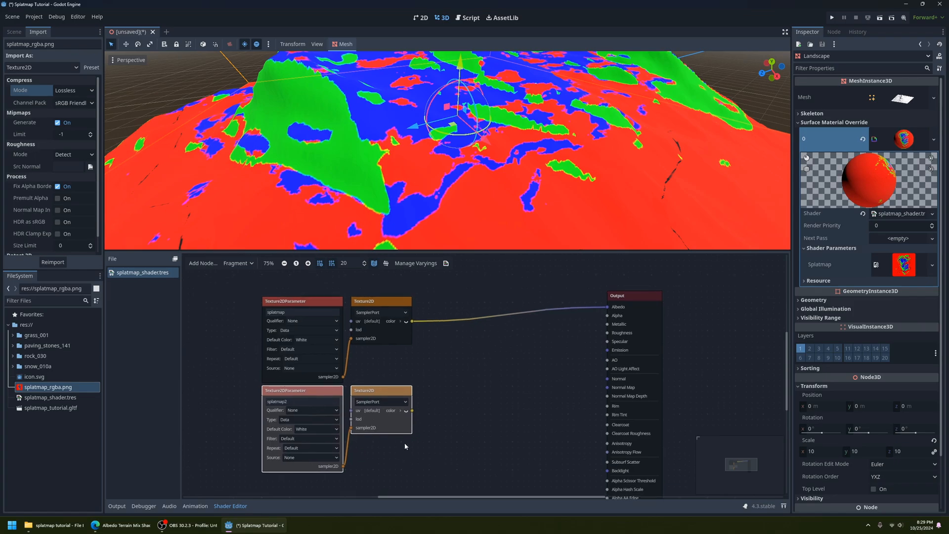
Rename the duplicated texture parameter as red_color_map.
{"action": "scroll", "coordinate": [431, 403], "scroll_direction": "up", "scroll_amount": 4}
{"action": "middle_click_drag", "start_coordinate": [388, 483], "coordinate": [438, 451]}
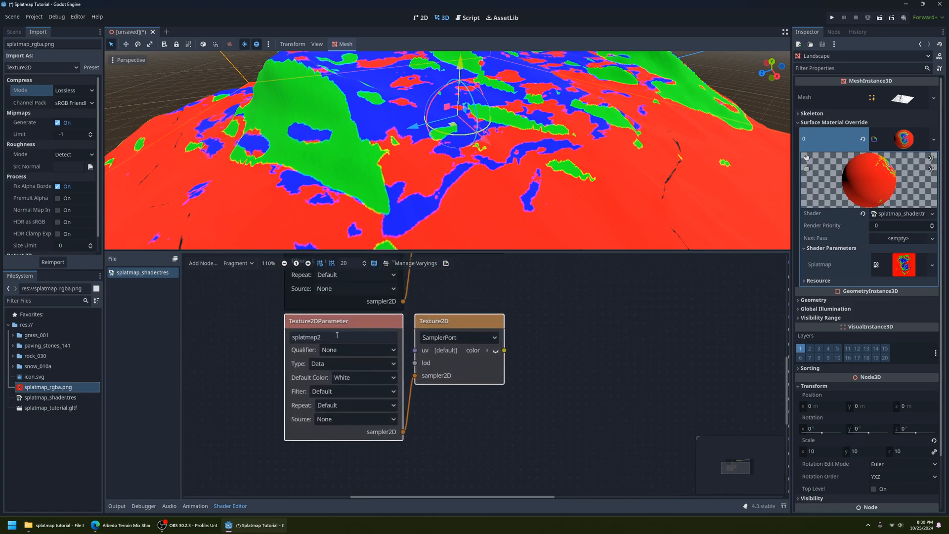
{"action": "left_click", "coordinate": [336, 335]}
{"action": "double_click", "coordinate": [337, 335]}
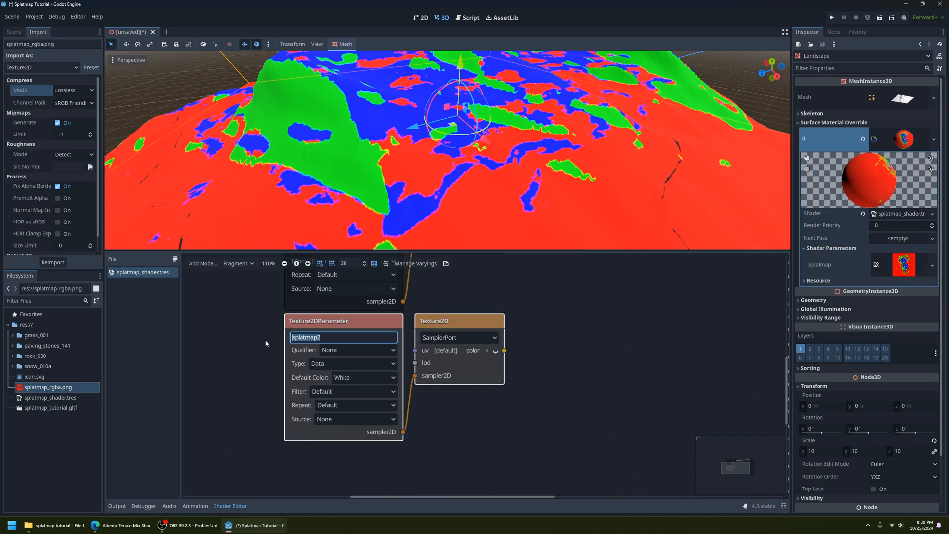
{"action": "type", "text": "red_color_map"}
{"action": "left_click", "coordinate": [266, 343]}
Set the texture type of the red_color_map parameter to Color.
{"action": "scroll", "coordinate": [373, 352], "scroll_direction": "down", "scroll_amount": 1}
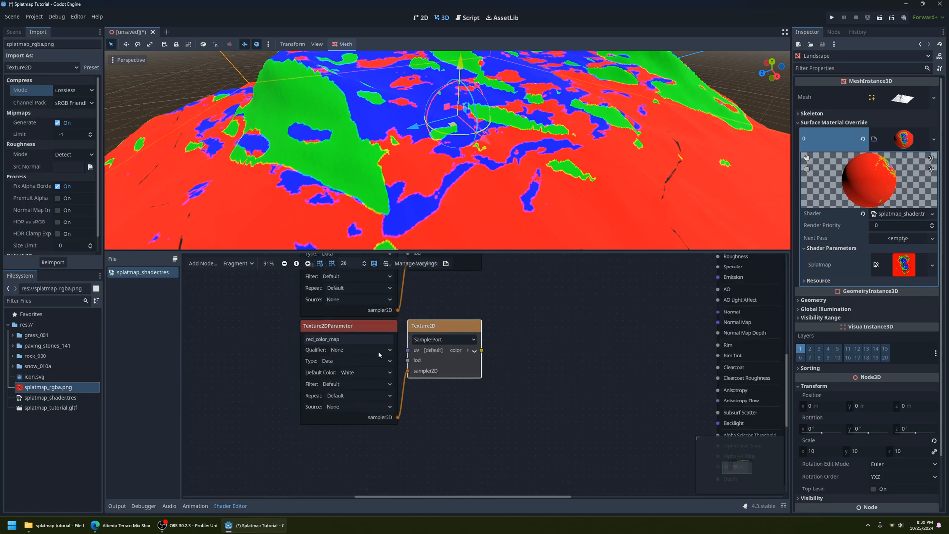
{"action": "scroll", "coordinate": [446, 395], "scroll_direction": "up", "scroll_amount": 1}
{"action": "middle_click_drag", "start_coordinate": [446, 395], "coordinate": [463, 466]}
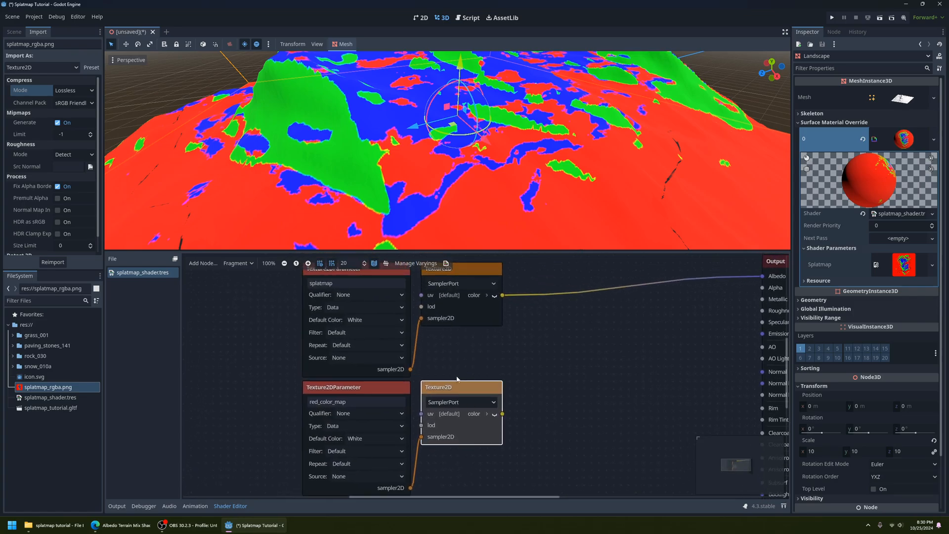
{"action": "middle_click_drag", "start_coordinate": [441, 370], "coordinate": [432, 356]}
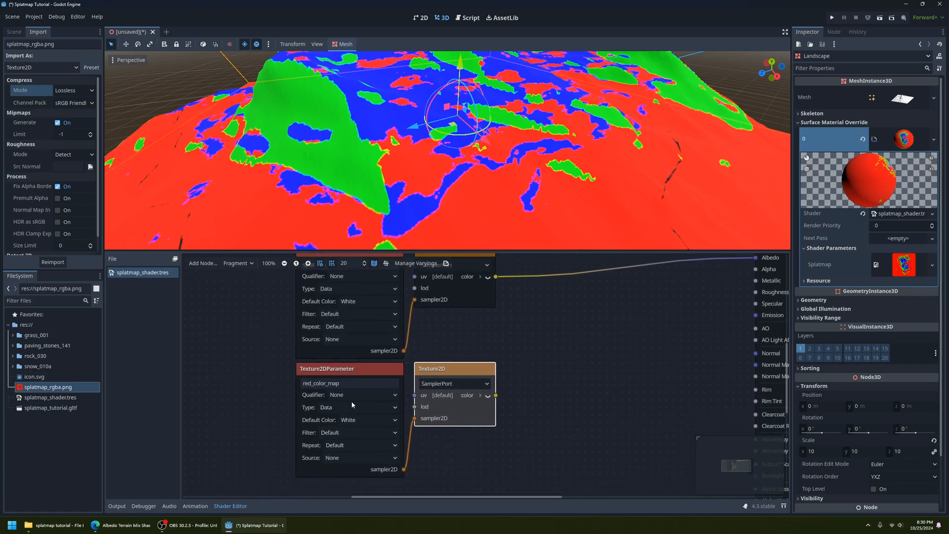
{"action": "left_click", "coordinate": [336, 407]}
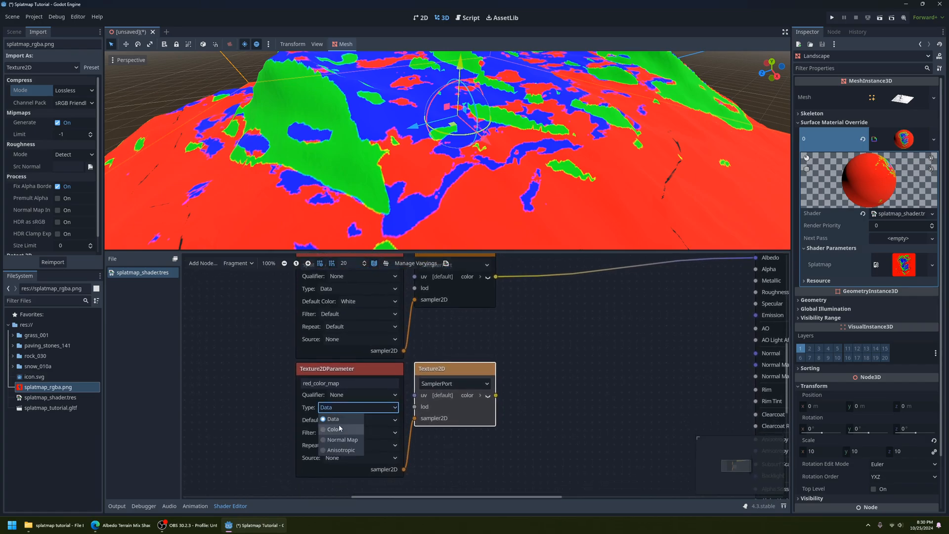
{"action": "left_click", "coordinate": [341, 429]}
Duplicate the red_color_map parameter together with its Texture2D node and place the copies directly below them.
{"action": "middle_click_drag", "start_coordinate": [255, 403], "coordinate": [277, 446]}
{"action": "scroll", "coordinate": [362, 327], "scroll_direction": "up", "scroll_amount": 1}
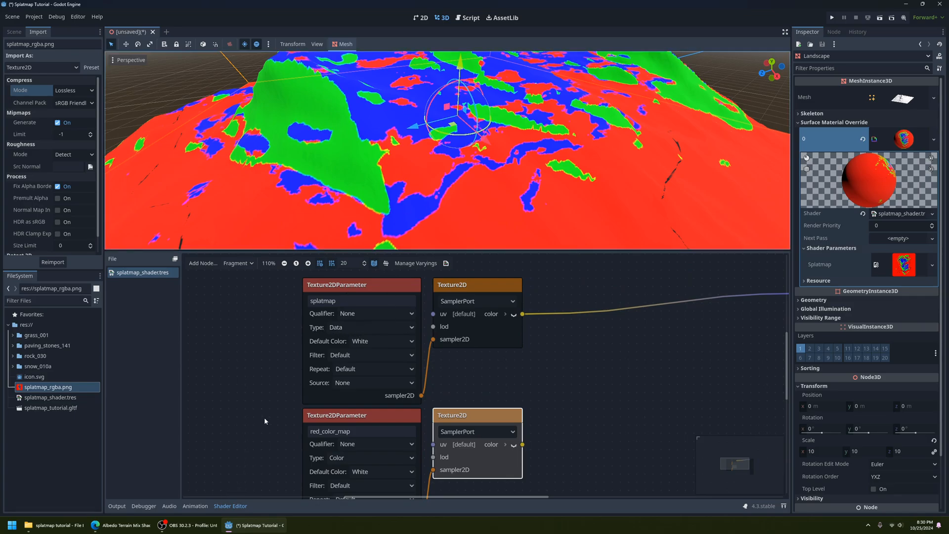
{"action": "scroll", "coordinate": [384, 370], "scroll_direction": "down", "scroll_amount": 3}
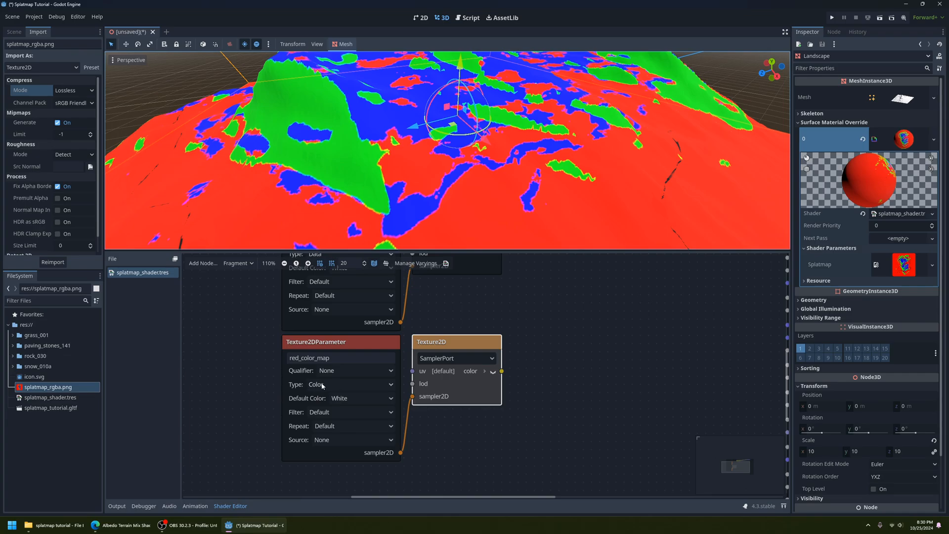
{"action": "left_click", "coordinate": [389, 344]}
{"action": "left_click", "coordinate": [436, 378]}
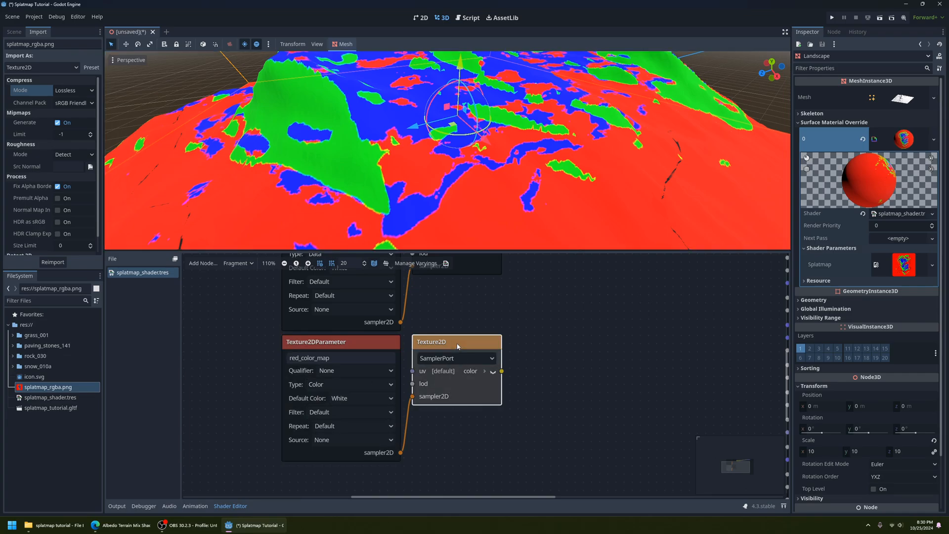
{"action": "scroll", "coordinate": [235, 274], "scroll_direction": "down", "scroll_amount": 2}
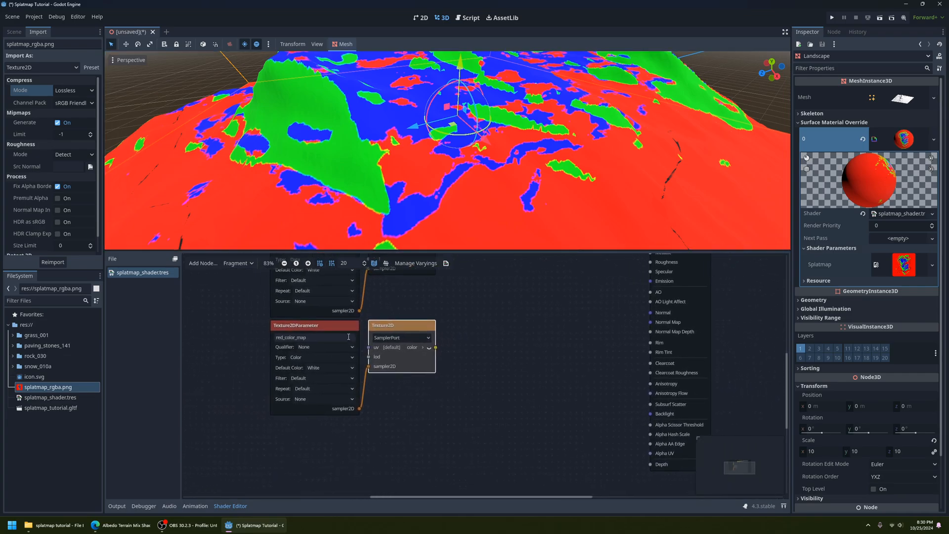
{"action": "left_click", "coordinate": [344, 327]}
{"action": "key", "text": "ctrl+d"}
{"action": "left_click_drag", "start_coordinate": [339, 332], "coordinate": [330, 428]}
{"action": "scroll", "coordinate": [331, 428], "scroll_direction": "up", "scroll_amount": 2}
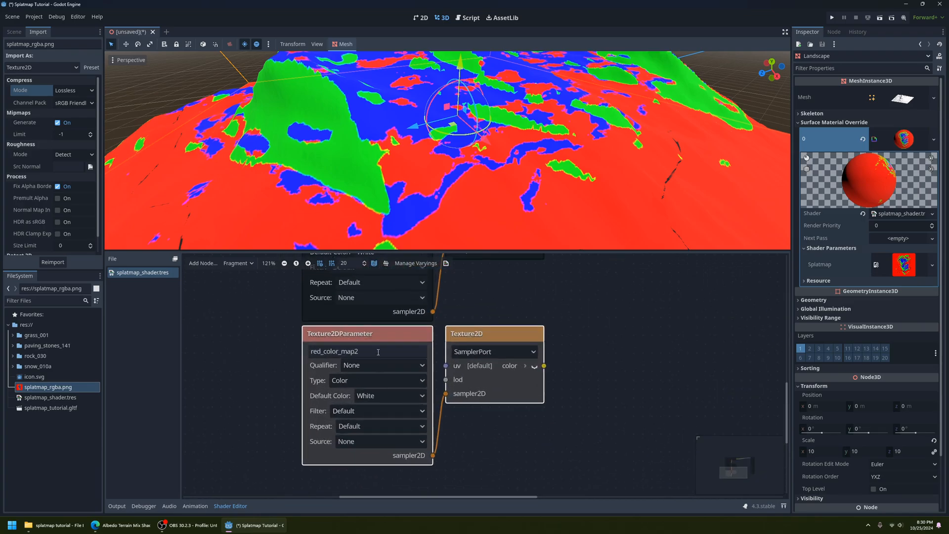
Rename the duplicated red_color_map2 texture parameter as green_color_map.
{"action": "left_click", "coordinate": [306, 351]}
{"action": "key", "text": "shift+Right"}
{"action": "key", "text": "shift+Right"}
{"action": "key", "text": "shift+Right"}
{"action": "type", "text": "green"}
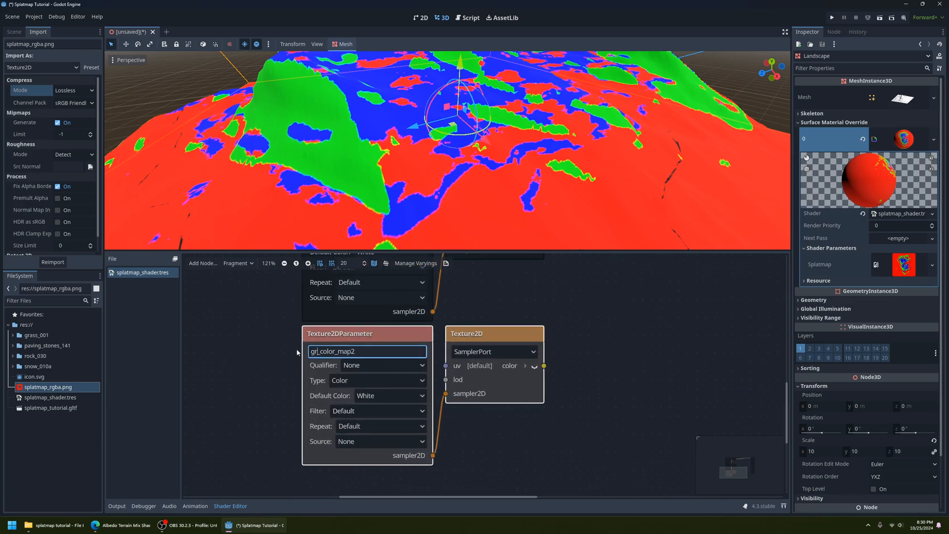
{"action": "key", "text": "End"}
{"action": "key", "text": "Return"}
Review the shader graph, then switch to the browser to consult the Albedo Terrain Mix Shader page before returning to Godot.
{"action": "scroll", "coordinate": [531, 369], "scroll_direction": "down", "scroll_amount": 3}
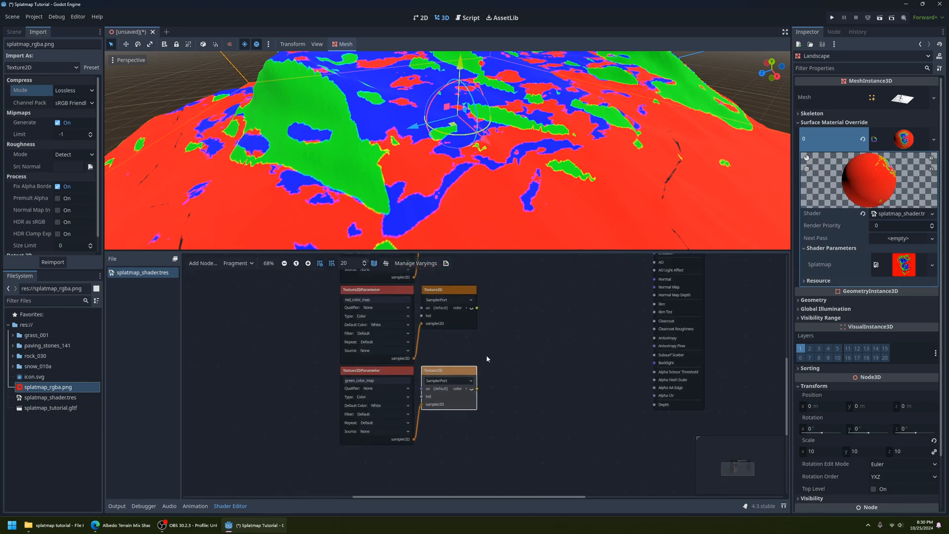
{"action": "scroll", "coordinate": [407, 405], "scroll_direction": "down", "scroll_amount": 2}
{"action": "middle_click_drag", "start_coordinate": [417, 420], "coordinate": [376, 367]}
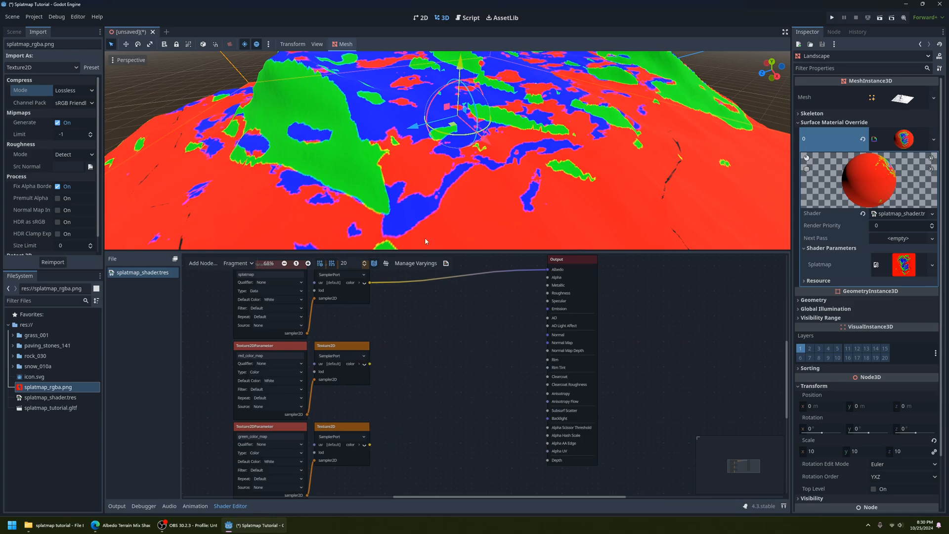
{"action": "scroll", "coordinate": [430, 343], "scroll_direction": "down", "scroll_amount": 1}
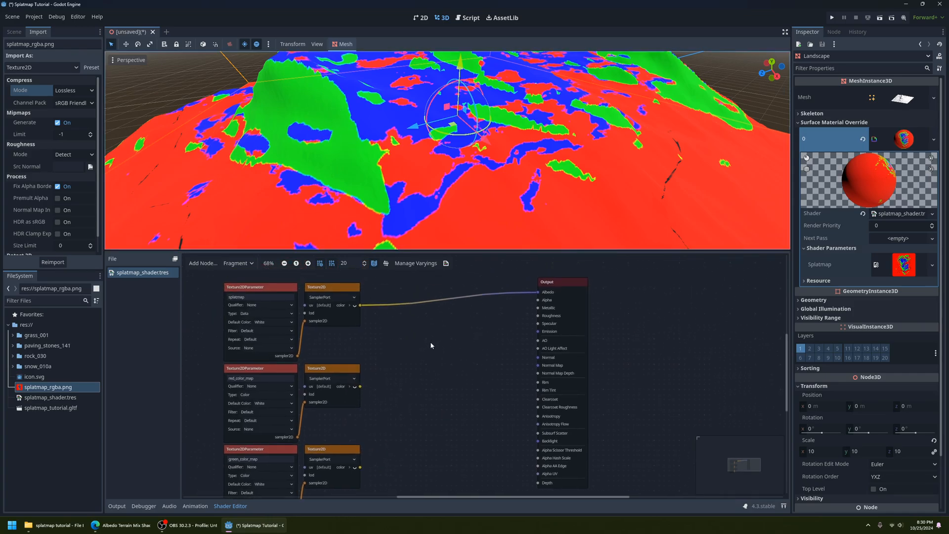
{"action": "middle_click_drag", "start_coordinate": [430, 343], "coordinate": [389, 370]}
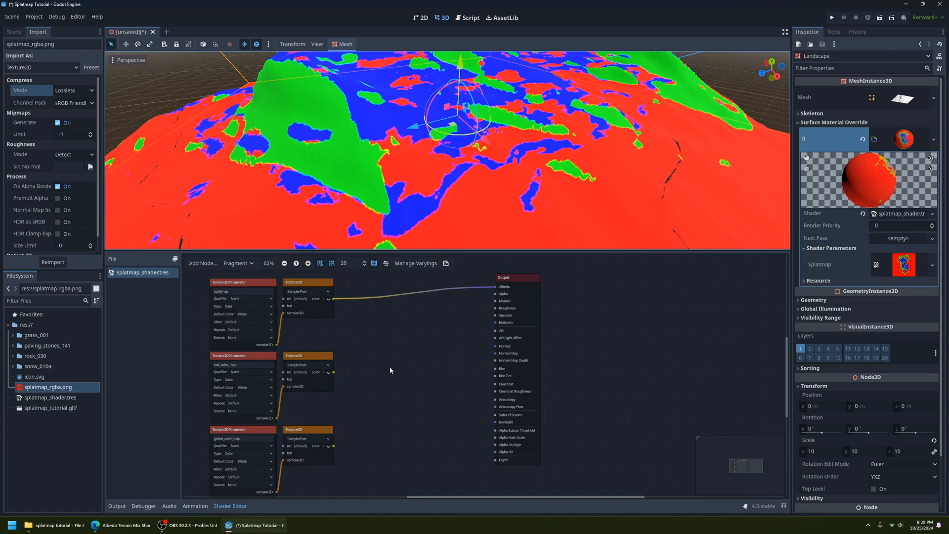
{"action": "key", "text": "alt+Tab"}
{"action": "scroll", "coordinate": [336, 270], "scroll_direction": "up", "scroll_amount": 5}
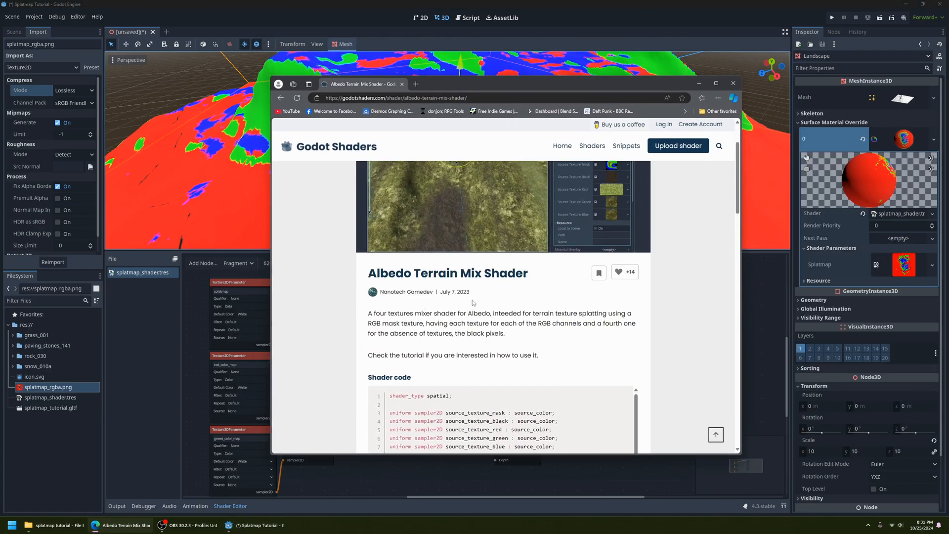
{"action": "left_click_drag", "start_coordinate": [449, 88], "coordinate": [775, 169]}
{"action": "key", "text": "alt+Tab"}
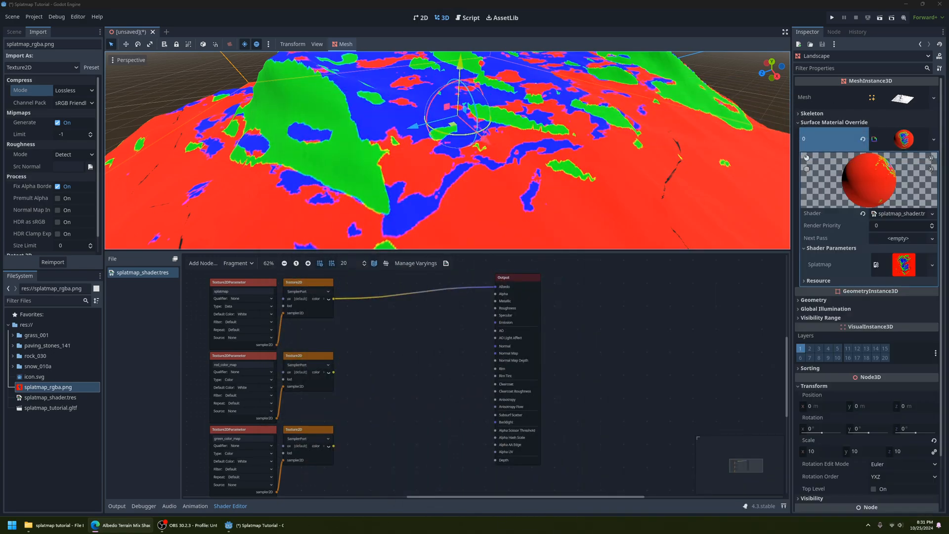
Search the list of available shader nodes for vector3 and look through the matching entries.
{"action": "middle_click_drag", "start_coordinate": [371, 363], "coordinate": [404, 362]}
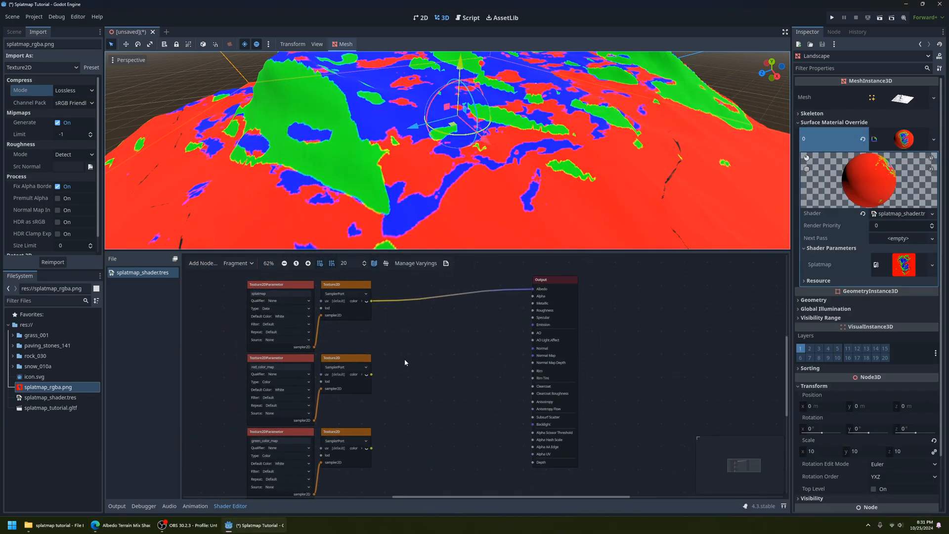
{"action": "scroll", "coordinate": [432, 363], "scroll_direction": "up", "scroll_amount": 1}
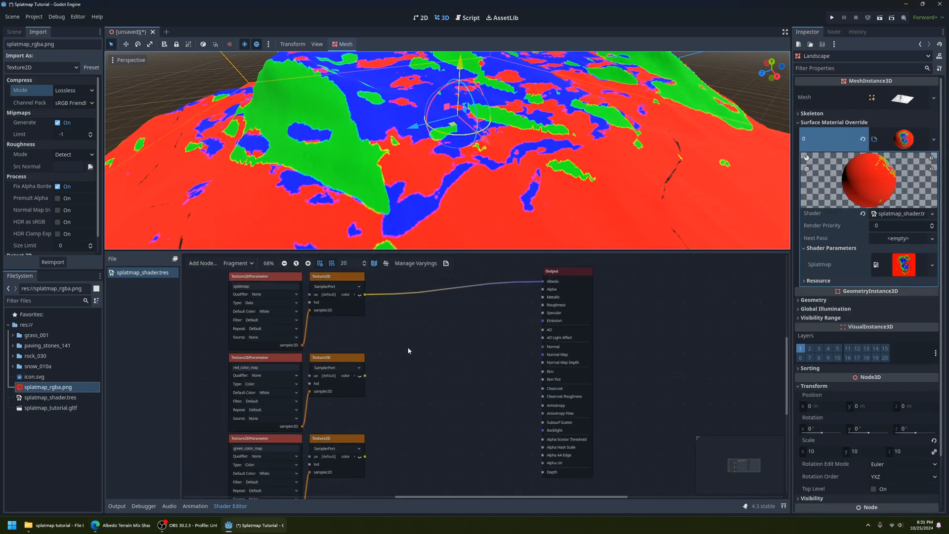
{"action": "middle_click_drag", "start_coordinate": [341, 67], "coordinate": [363, 68]}
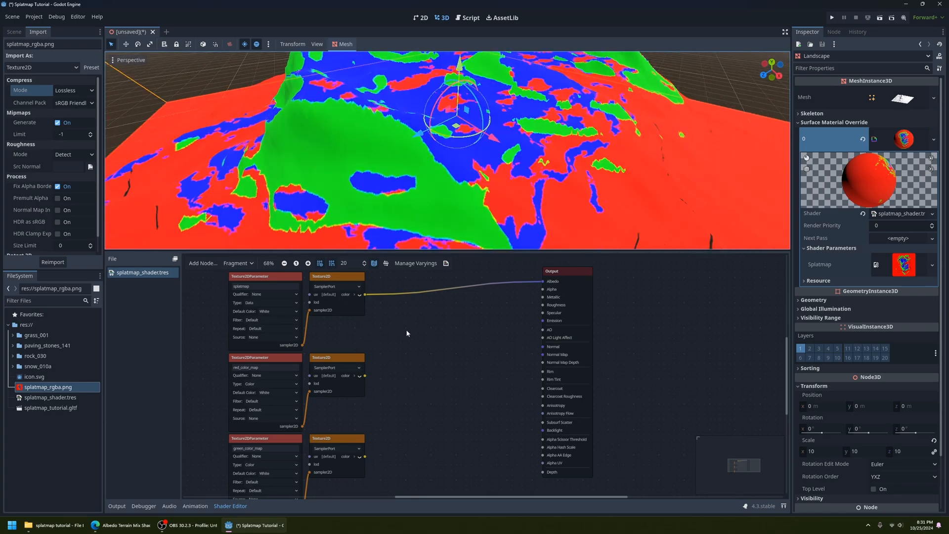
{"action": "scroll", "coordinate": [406, 333], "scroll_direction": "up", "scroll_amount": 1}
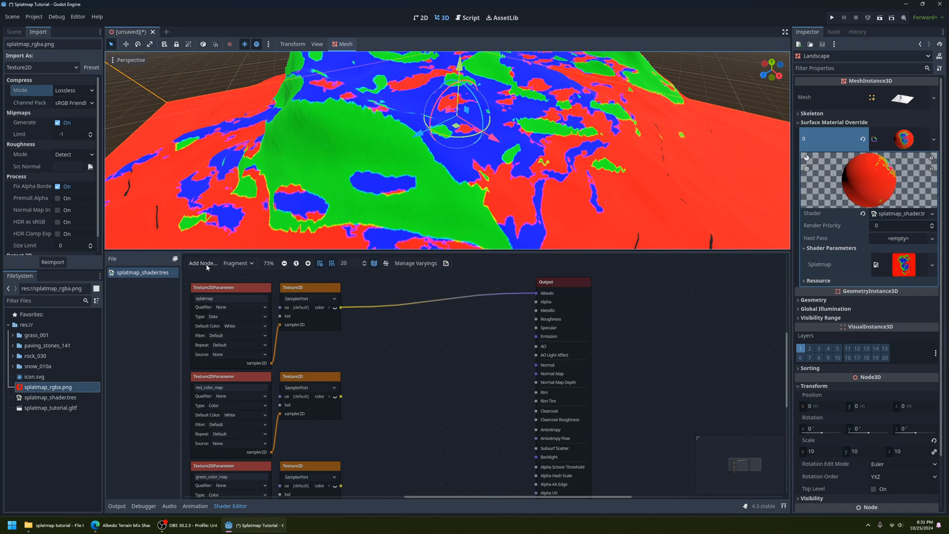
{"action": "left_click", "coordinate": [203, 264]}
{"action": "type", "text": "ve"}
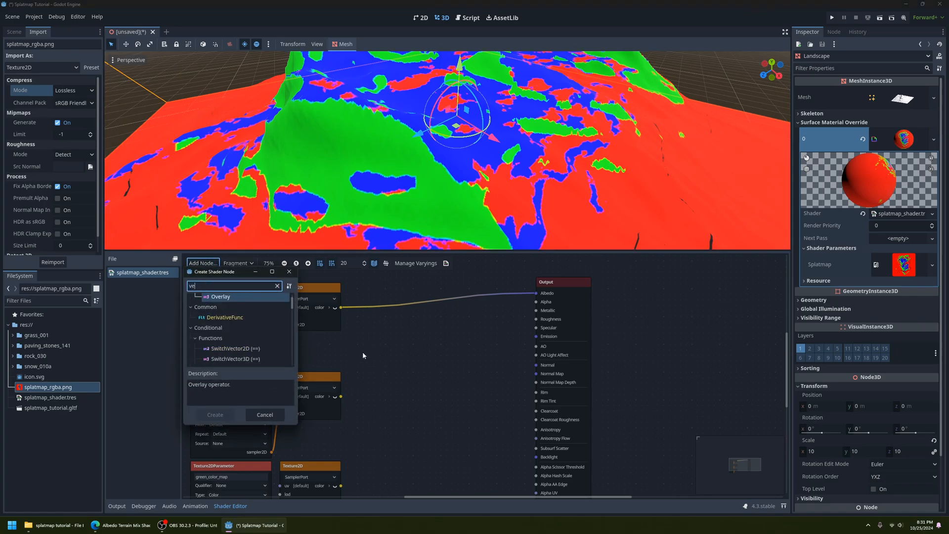
{"action": "type", "text": "ctor3"}
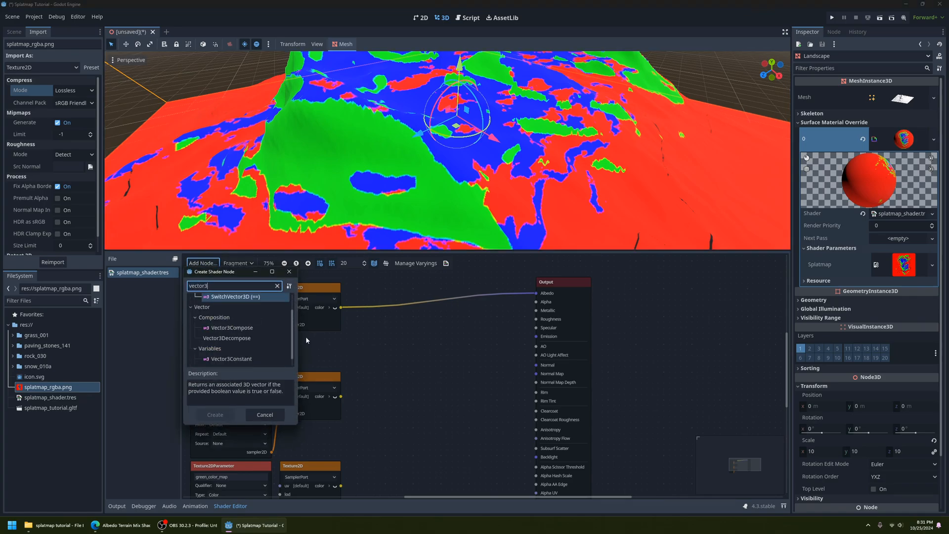
{"action": "scroll", "coordinate": [273, 333], "scroll_direction": "up", "scroll_amount": 4}
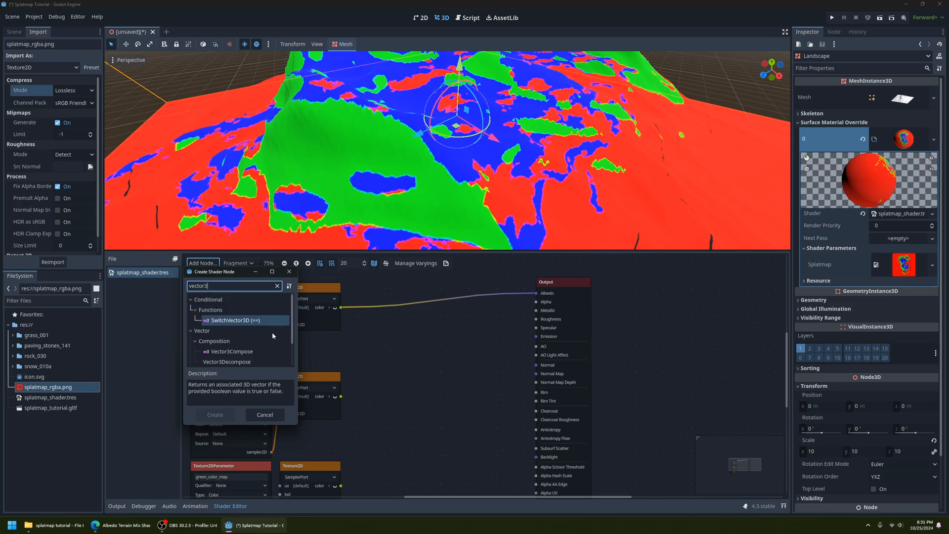
{"action": "scroll", "coordinate": [272, 333], "scroll_direction": "down", "scroll_amount": 4}
{"action": "scroll", "coordinate": [270, 331], "scroll_direction": "up", "scroll_amount": 4}
Find the Multiply operator for 3D vectors, add it to the graph and place it between the Texture2D nodes and Output.
{"action": "type", "text": "multipl"}
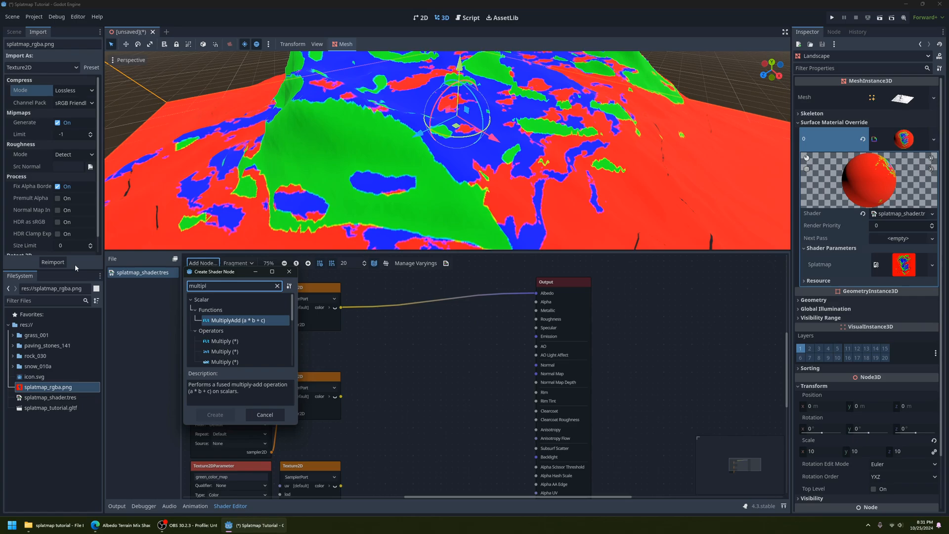
{"action": "type", "text": "y"}
{"action": "scroll", "coordinate": [235, 349], "scroll_direction": "down", "scroll_amount": 3}
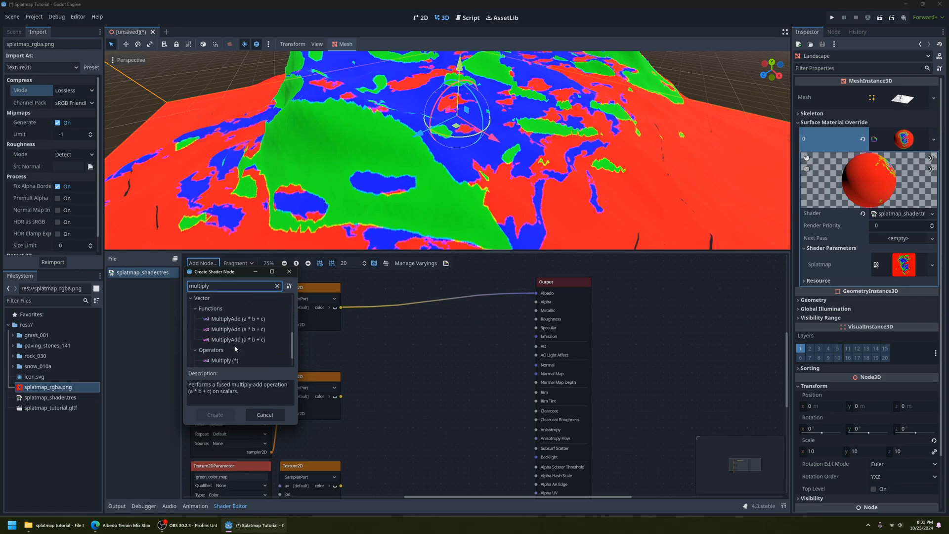
{"action": "scroll", "coordinate": [235, 349], "scroll_direction": "down", "scroll_amount": 2}
{"action": "left_click", "coordinate": [223, 348]}
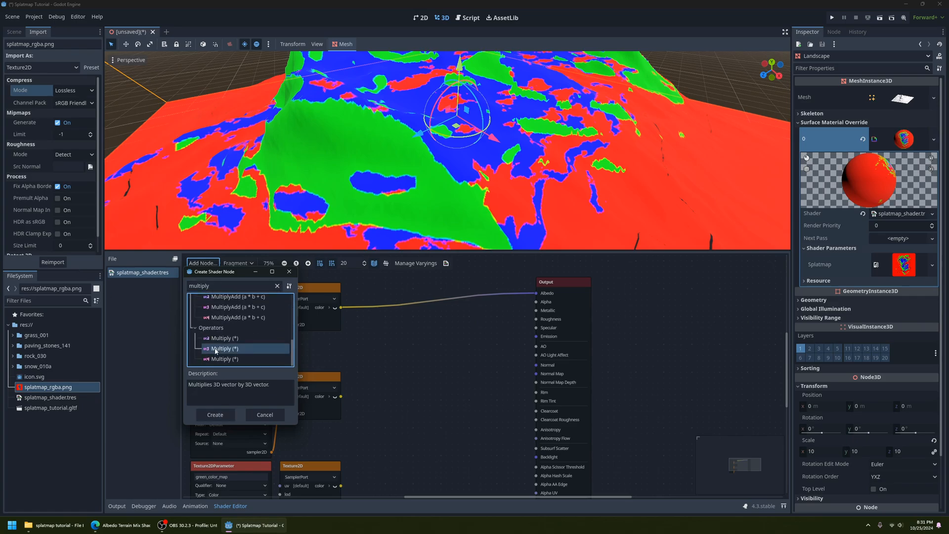
{"action": "left_click", "coordinate": [215, 414]}
{"action": "left_click_drag", "start_coordinate": [502, 382], "coordinate": [396, 327]}
Expand the color output of the splatmap's Texture2D node into separate red, green, blue and alpha ports.
{"action": "scroll", "coordinate": [615, 352], "scroll_direction": "up", "scroll_amount": 1}
{"action": "scroll", "coordinate": [387, 225], "scroll_direction": "down", "scroll_amount": 4}
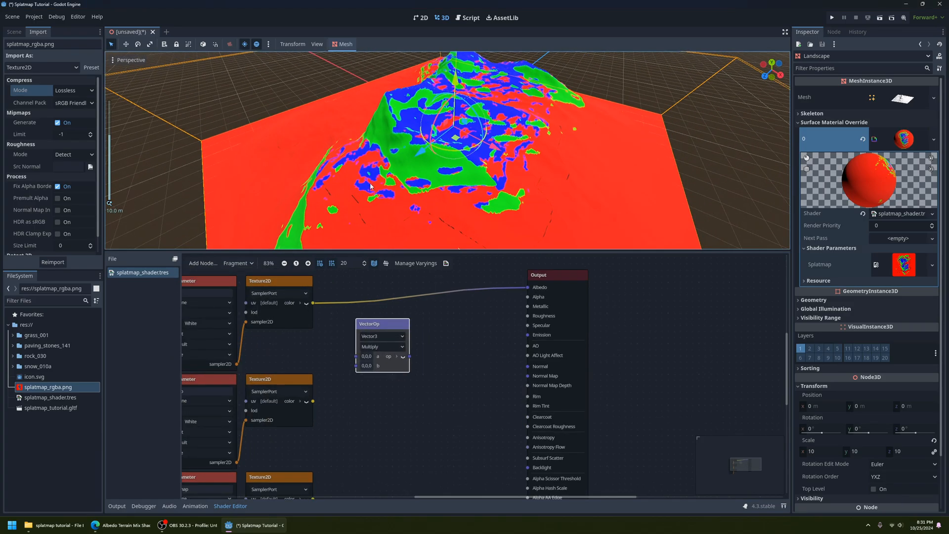
{"action": "scroll", "coordinate": [410, 185], "scroll_direction": "up", "scroll_amount": 3}
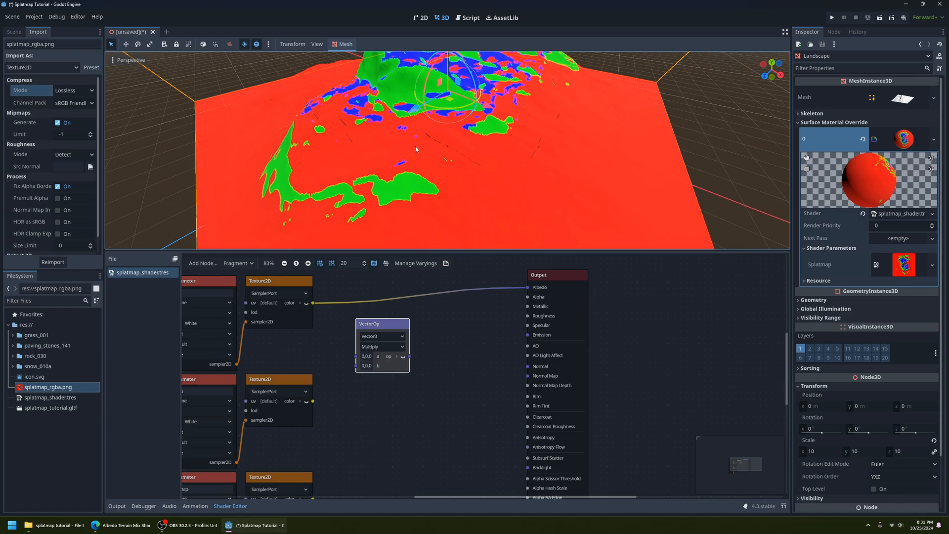
{"action": "scroll", "coordinate": [418, 156], "scroll_direction": "up", "scroll_amount": 1}
{"action": "middle_click_drag", "start_coordinate": [404, 183], "coordinate": [354, 182]}
{"action": "scroll", "coordinate": [345, 386], "scroll_direction": "up", "scroll_amount": 3}
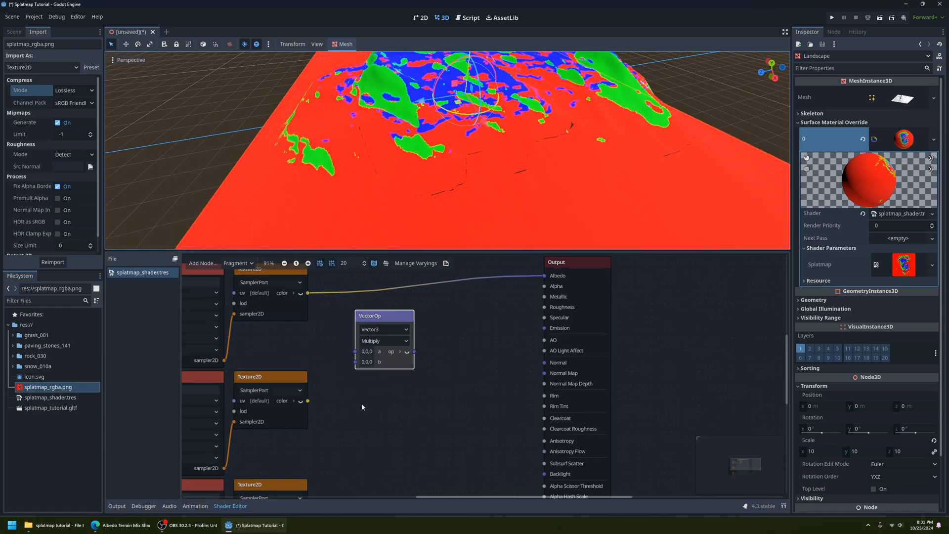
{"action": "middle_click_drag", "start_coordinate": [366, 410], "coordinate": [381, 425]}
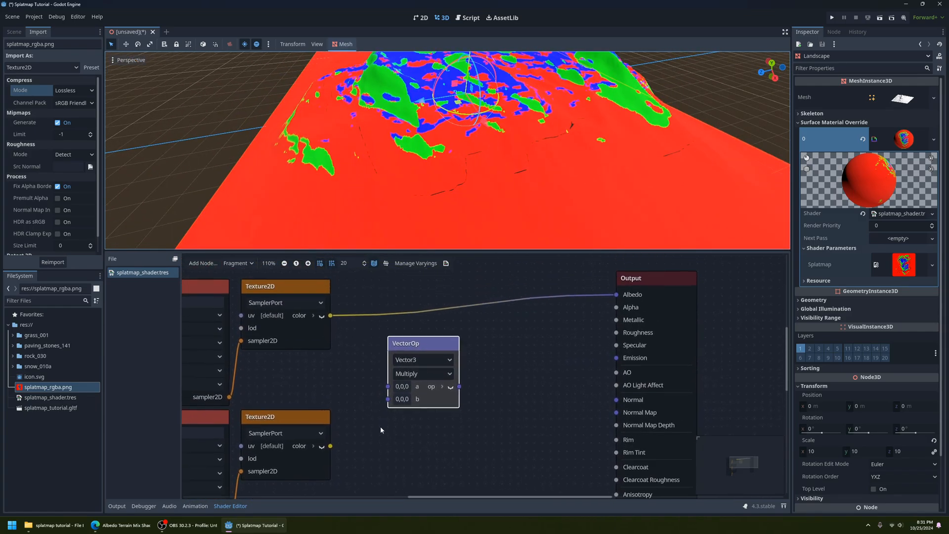
{"action": "left_click", "coordinate": [314, 315]}
{"action": "mouse_move", "coordinate": [331, 328]}
{"action": "left_mouse_down"}
{"action": "mouse_move", "coordinate": [368, 334]}
{"action": "mouse_move", "coordinate": [346, 335]}
{"action": "left_mouse_up"}
{"action": "right_click", "coordinate": [346, 335]}
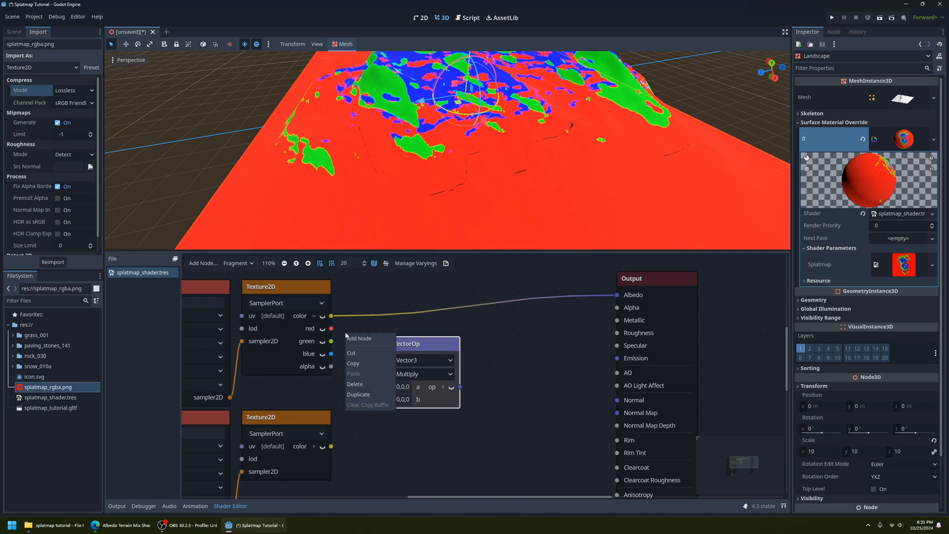
{"action": "left_click", "coordinate": [292, 360]}
Connect the splatmap's red channel to input a of the Multiply node and the red_color_map color to input b.
{"action": "middle_click_drag", "start_coordinate": [290, 373], "coordinate": [362, 364]}
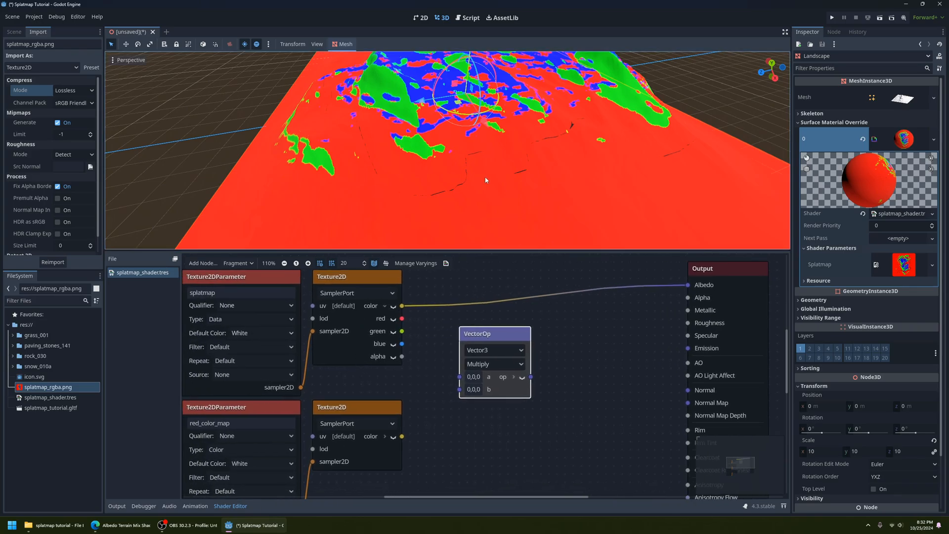
{"action": "middle_click_drag", "start_coordinate": [374, 332], "coordinate": [340, 324]}
{"action": "left_click_drag", "start_coordinate": [369, 312], "coordinate": [426, 370]}
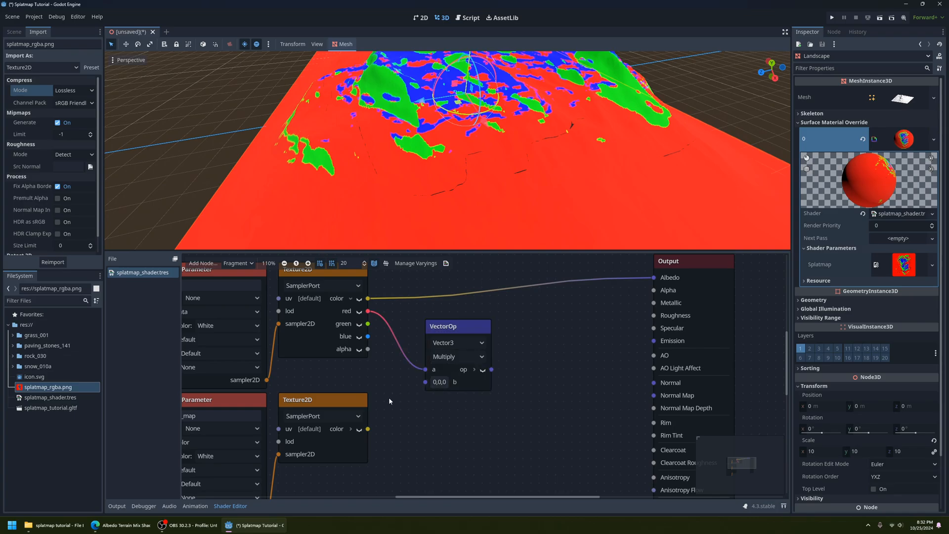
{"action": "middle_click_drag", "start_coordinate": [389, 400], "coordinate": [476, 355]}
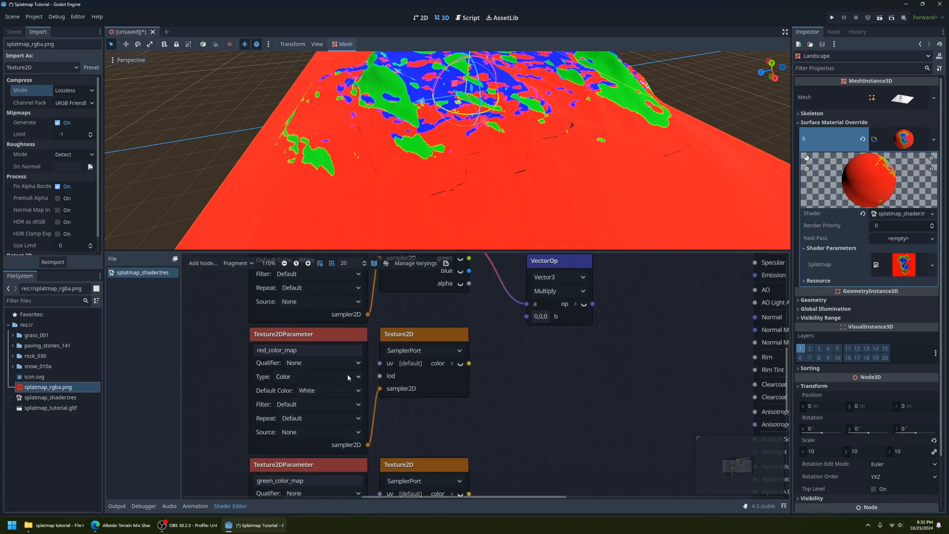
{"action": "scroll", "coordinate": [348, 377], "scroll_direction": "down", "scroll_amount": 1}
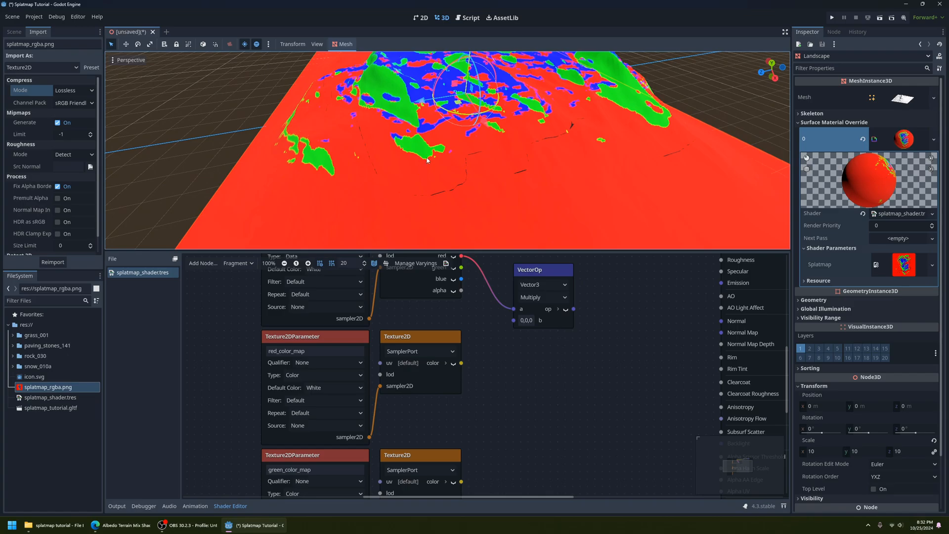
{"action": "middle_click_drag", "start_coordinate": [456, 265], "coordinate": [378, 269]}
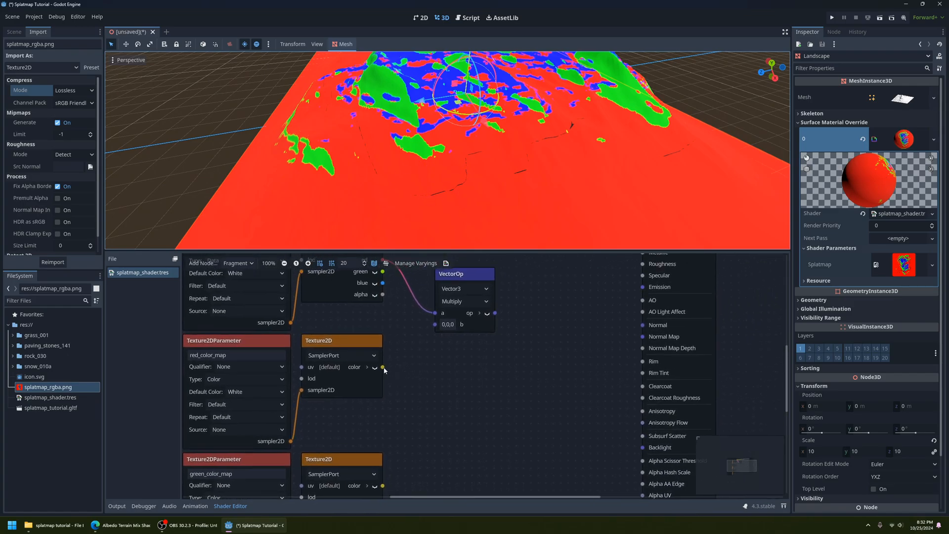
{"action": "left_click_drag", "start_coordinate": [382, 366], "coordinate": [433, 326]}
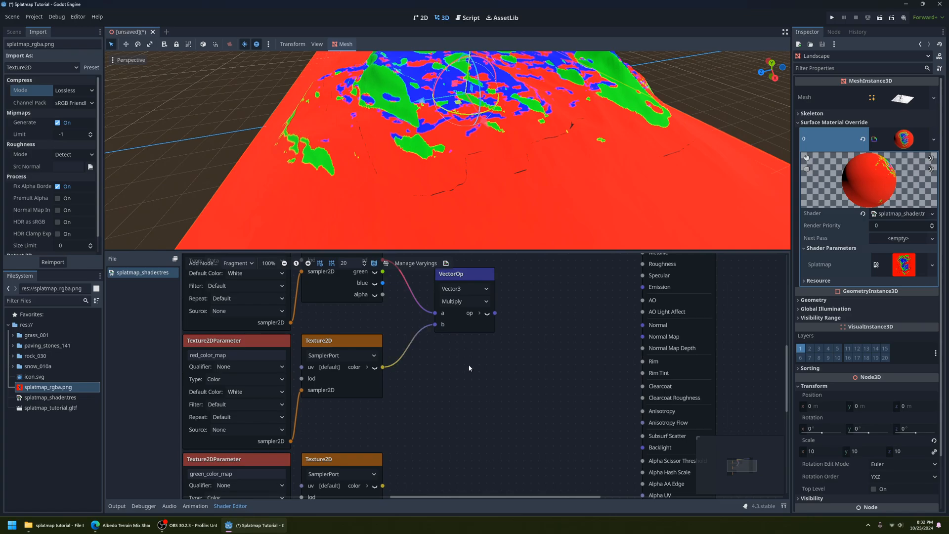
Connect the Multiply node's result to Albedo on the Output node and inspect the landscape in the 3D view.
{"action": "mouse_move", "coordinate": [473, 327]}
{"action": "left_mouse_down"}
{"action": "mouse_move", "coordinate": [489, 327]}
{"action": "mouse_move", "coordinate": [465, 324]}
{"action": "mouse_move", "coordinate": [472, 331]}
{"action": "left_mouse_up"}
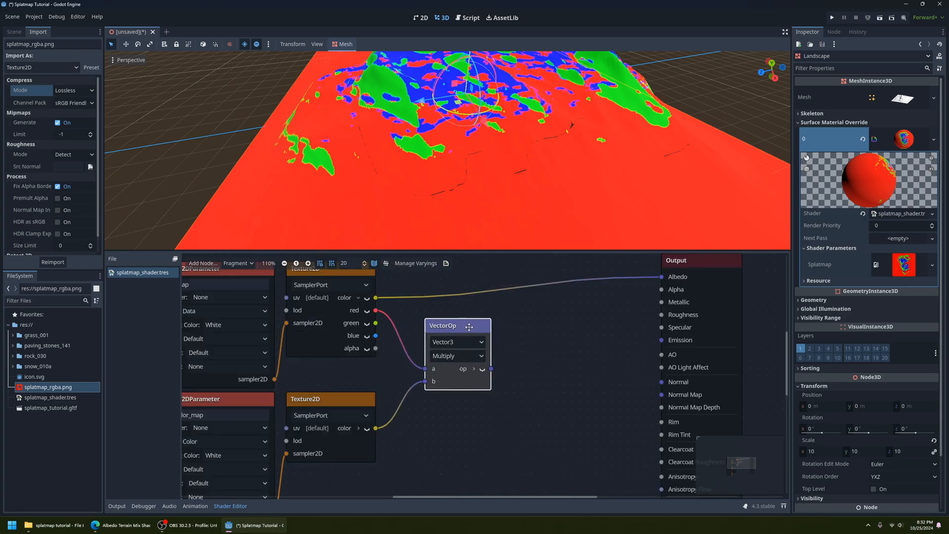
{"action": "scroll", "coordinate": [449, 346], "scroll_direction": "down", "scroll_amount": 3}
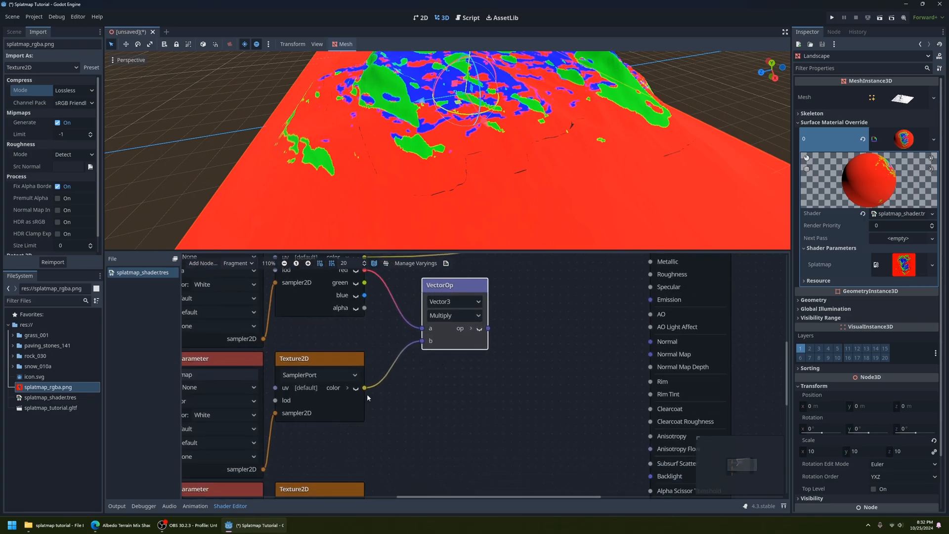
{"action": "scroll", "coordinate": [390, 326], "scroll_direction": "up", "scroll_amount": 3}
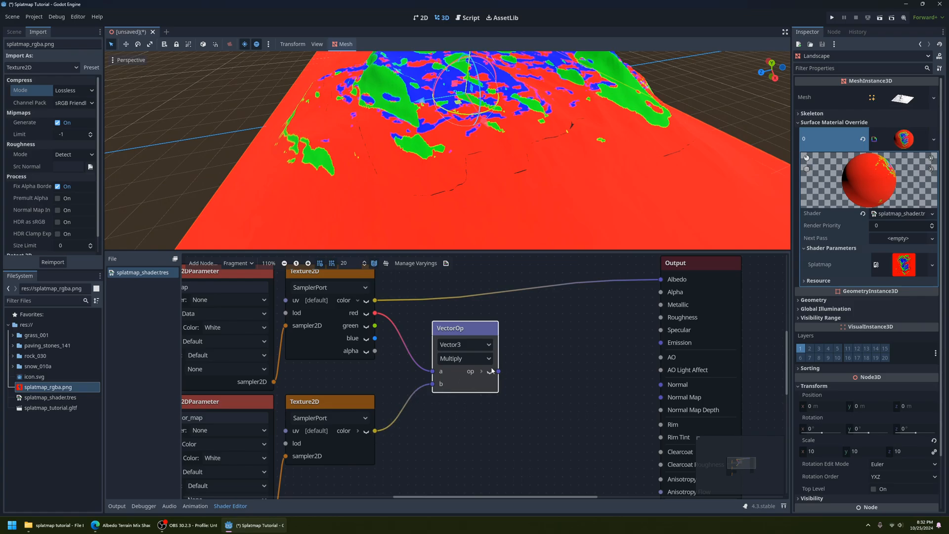
{"action": "middle_click_drag", "start_coordinate": [476, 399], "coordinate": [388, 440]}
{"action": "left_click_drag", "start_coordinate": [410, 411], "coordinate": [572, 320]}
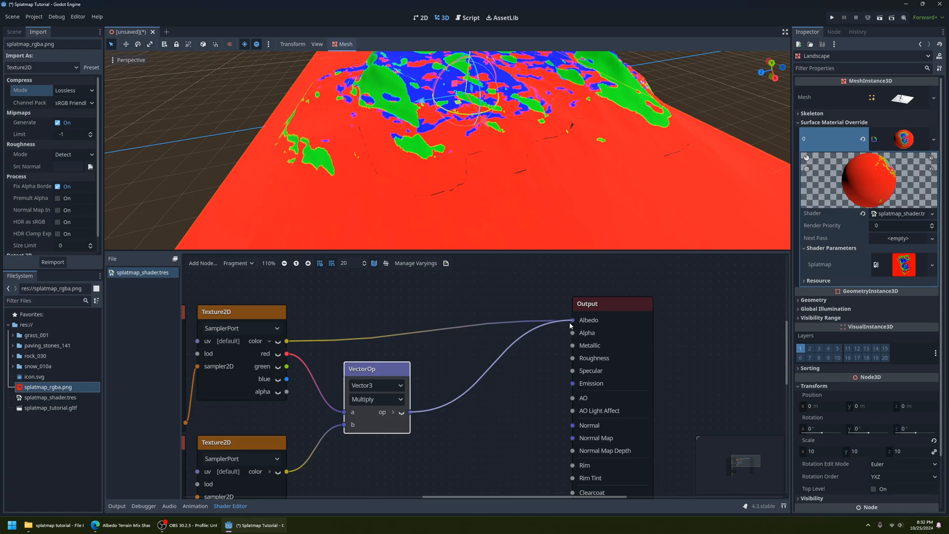
{"action": "scroll", "coordinate": [536, 210], "scroll_direction": "down", "scroll_amount": 8}
{"action": "middle_click_drag", "start_coordinate": [536, 209], "coordinate": [446, 165]}
{"action": "scroll", "coordinate": [590, 171], "scroll_direction": "up", "scroll_amount": 6}
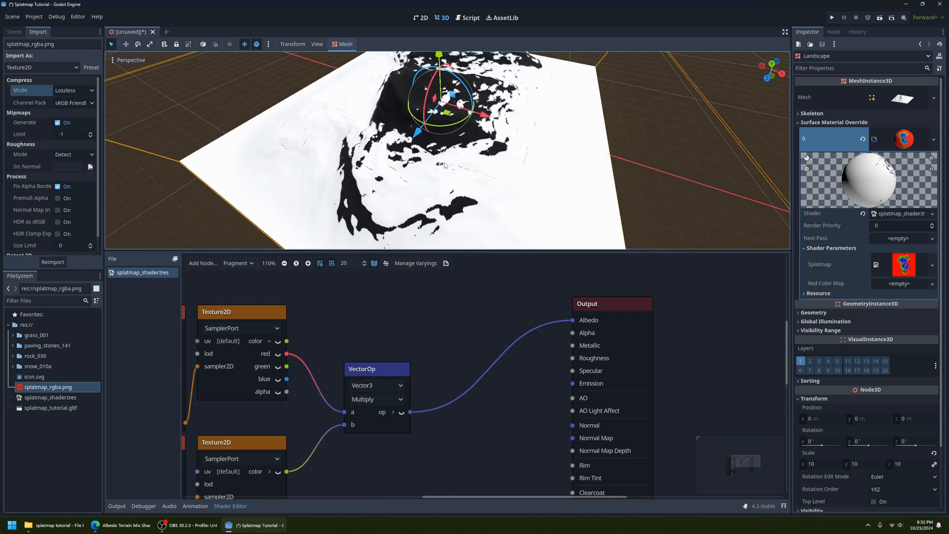
{"action": "scroll", "coordinate": [489, 173], "scroll_direction": "up", "scroll_amount": 4}
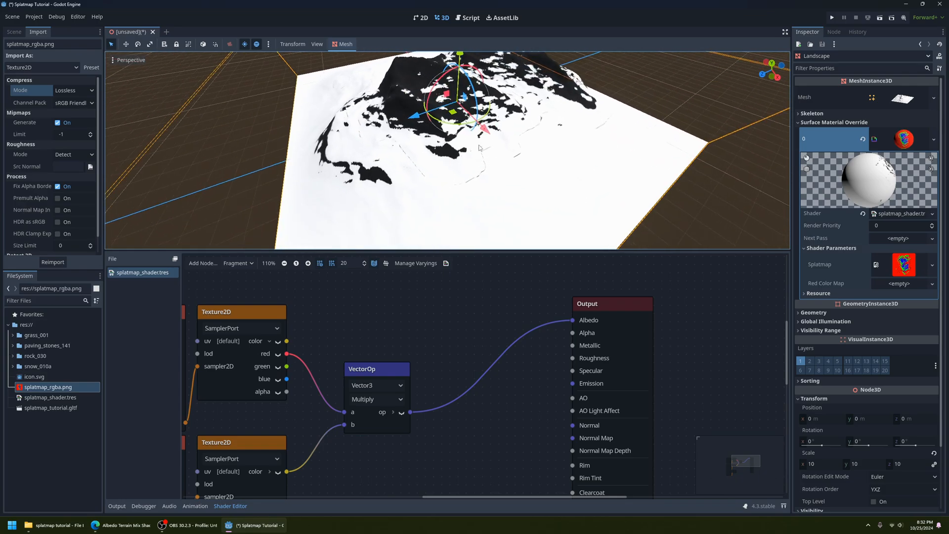
{"action": "scroll", "coordinate": [470, 352], "scroll_direction": "down", "scroll_amount": 2}
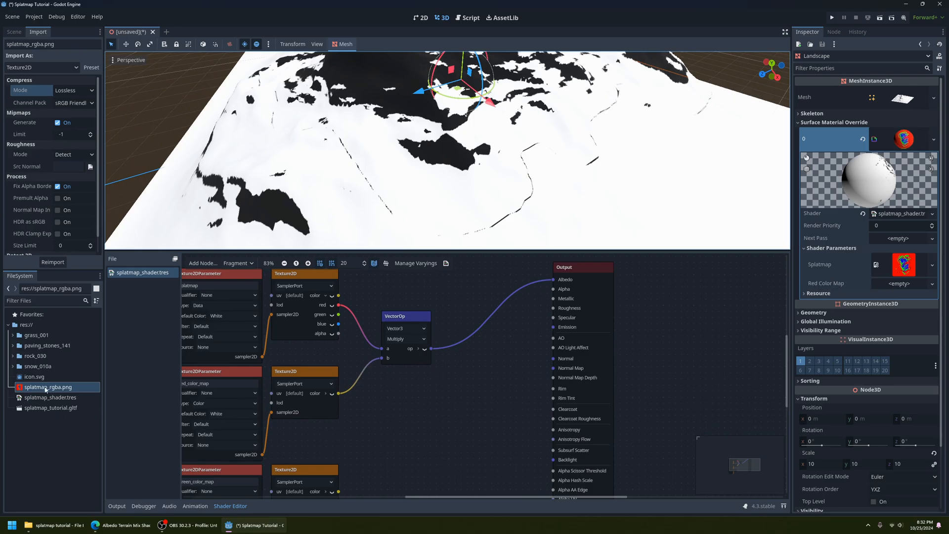
Assign Grass001_2K-PNG_Color.png from the grass_001 folder to the material's Red Color Map parameter.
{"action": "left_click", "coordinate": [14, 335]}
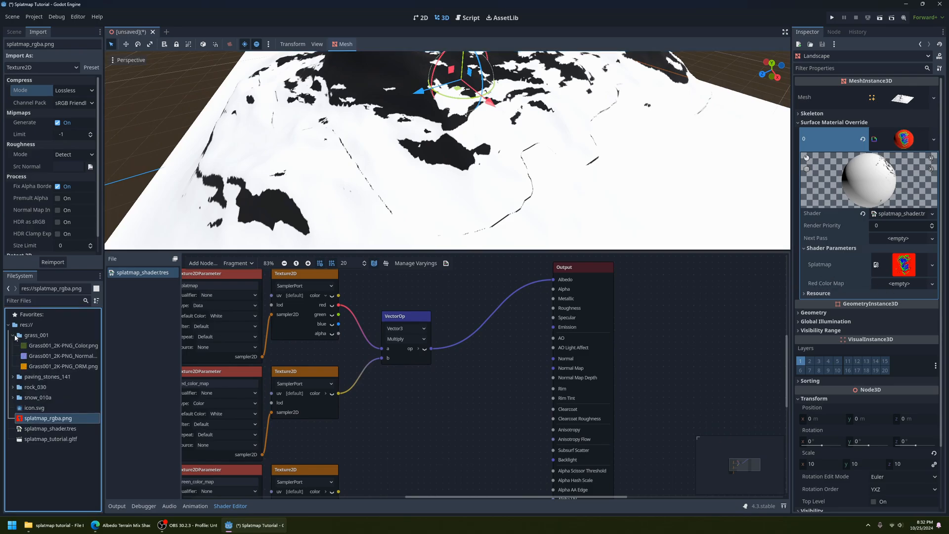
{"action": "left_click", "coordinate": [47, 349]}
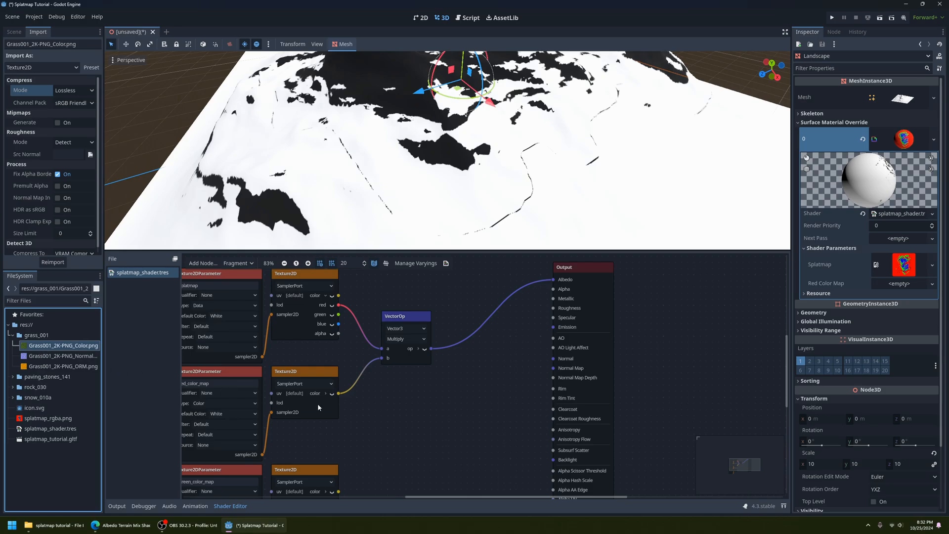
{"action": "left_click_drag", "start_coordinate": [318, 408], "coordinate": [887, 289]}
Examine the landscape in the 3D view from several distances, checking the grass coverage and the borders of the masked areas.
{"action": "scroll", "coordinate": [485, 182], "scroll_direction": "up", "scroll_amount": 5}
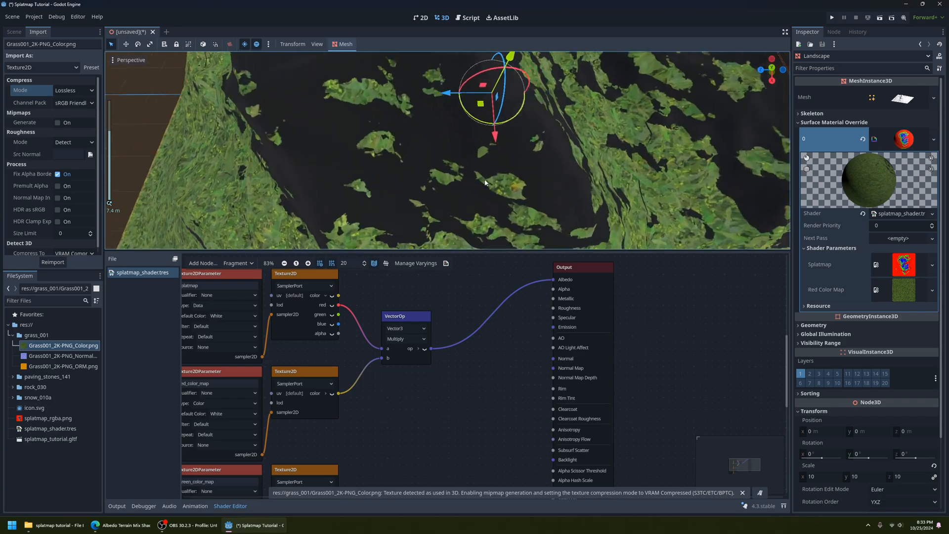
{"action": "middle_click_drag", "start_coordinate": [484, 182], "coordinate": [558, 198]}
{"action": "scroll", "coordinate": [434, 167], "scroll_direction": "down", "scroll_amount": 8}
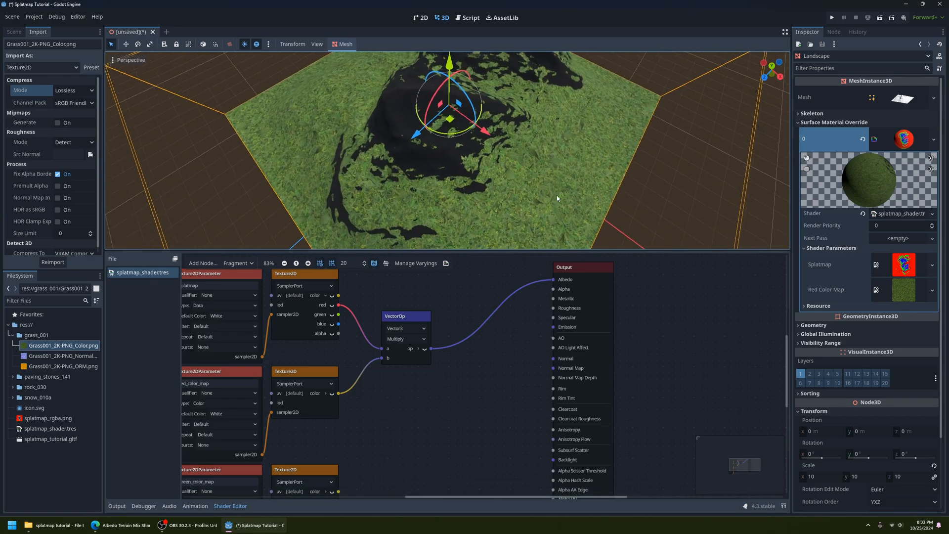
{"action": "scroll", "coordinate": [557, 198], "scroll_direction": "up", "scroll_amount": 6}
{"action": "scroll", "coordinate": [445, 407], "scroll_direction": "up", "scroll_amount": 2}
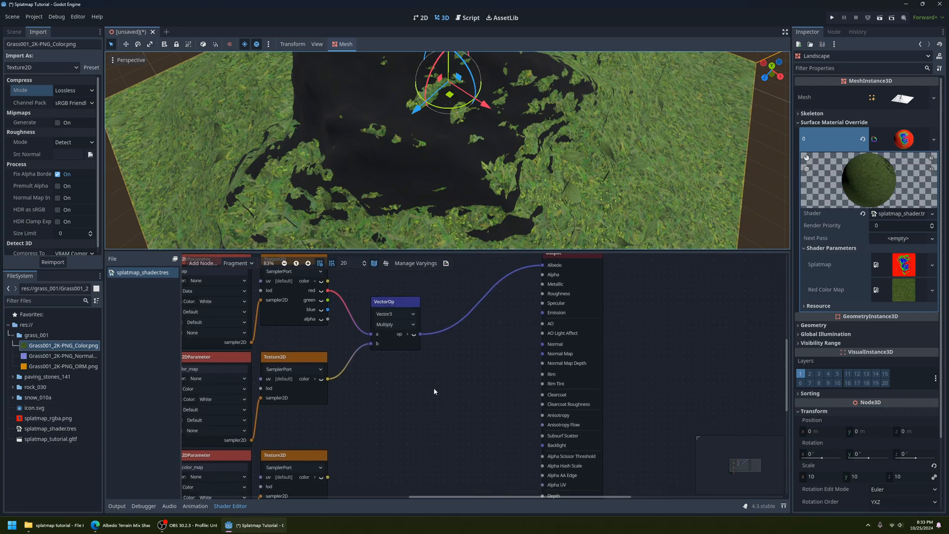
{"action": "middle_click_drag", "start_coordinate": [479, 413], "coordinate": [483, 434]}
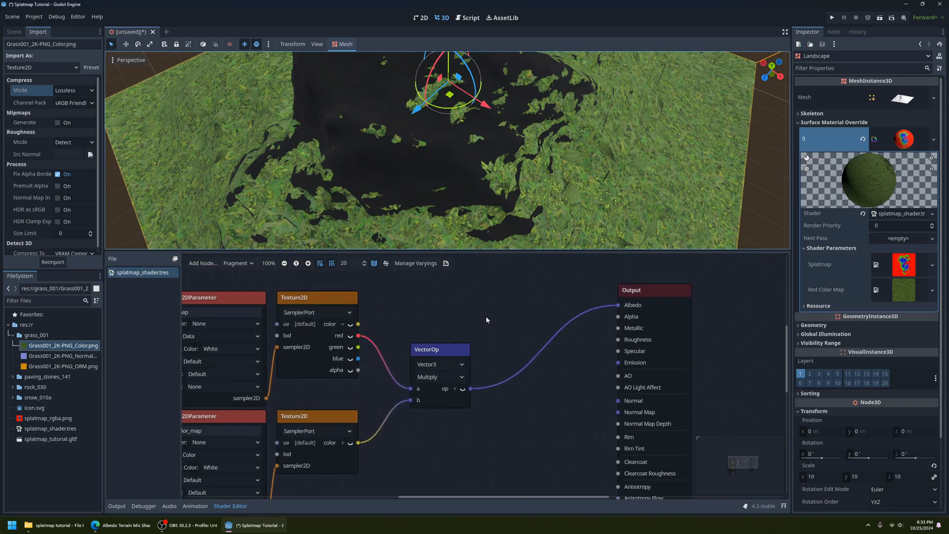
{"action": "scroll", "coordinate": [571, 191], "scroll_direction": "down", "scroll_amount": 5}
{"action": "middle_click_drag", "start_coordinate": [574, 188], "coordinate": [495, 172], "text": "shift"}
{"action": "scroll", "coordinate": [480, 177], "scroll_direction": "up", "scroll_amount": 5}
{"action": "scroll", "coordinate": [481, 179], "scroll_direction": "up", "scroll_amount": 7}
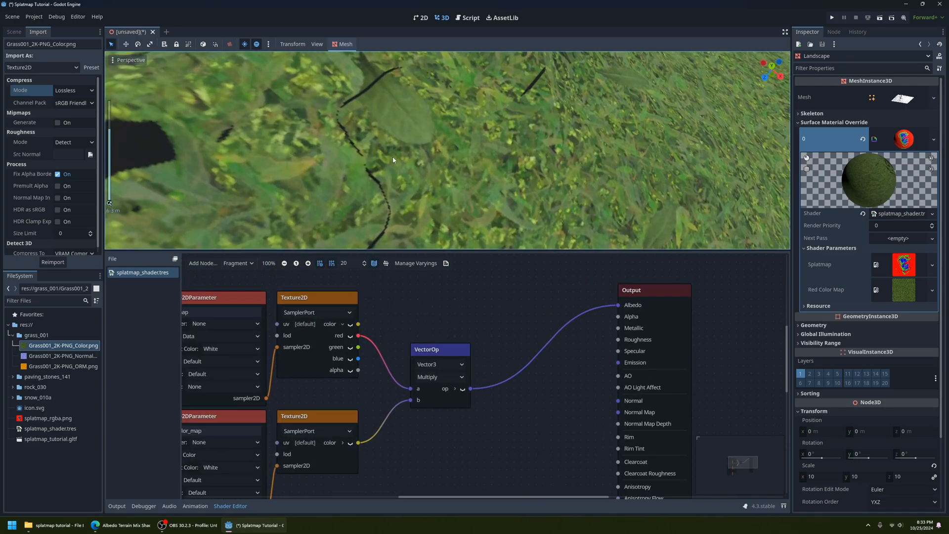
{"action": "middle_click_drag", "start_coordinate": [390, 157], "coordinate": [453, 174], "text": "shift"}
{"action": "scroll", "coordinate": [453, 174], "scroll_direction": "down", "scroll_amount": 5}
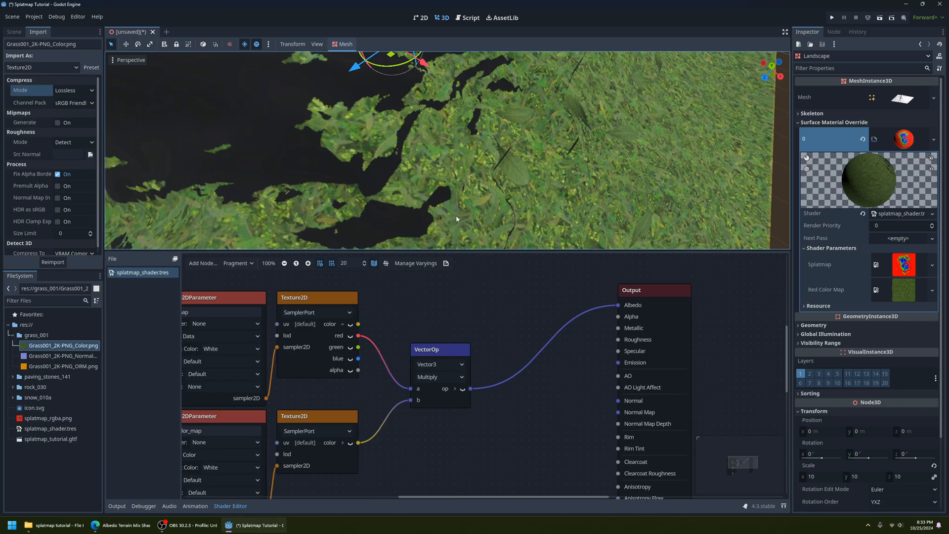
{"action": "scroll", "coordinate": [435, 208], "scroll_direction": "down", "scroll_amount": 5}
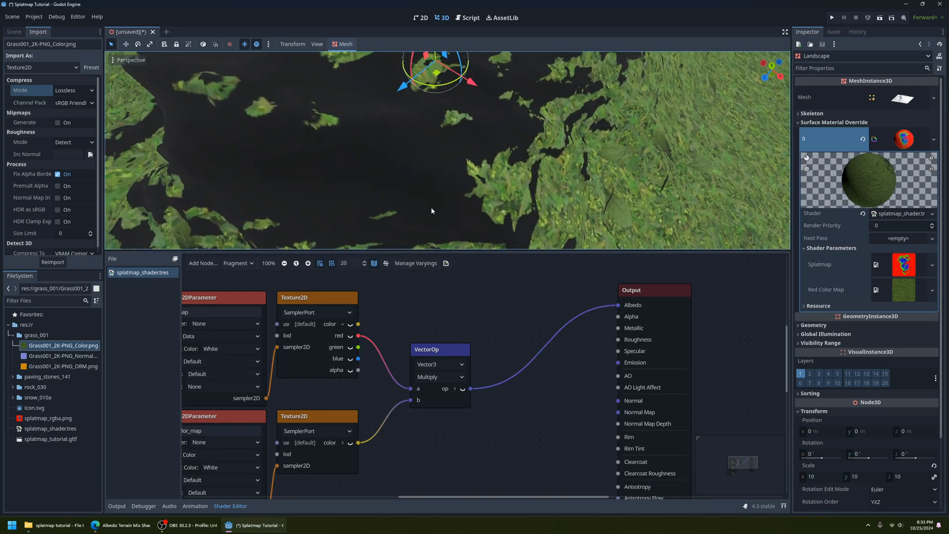
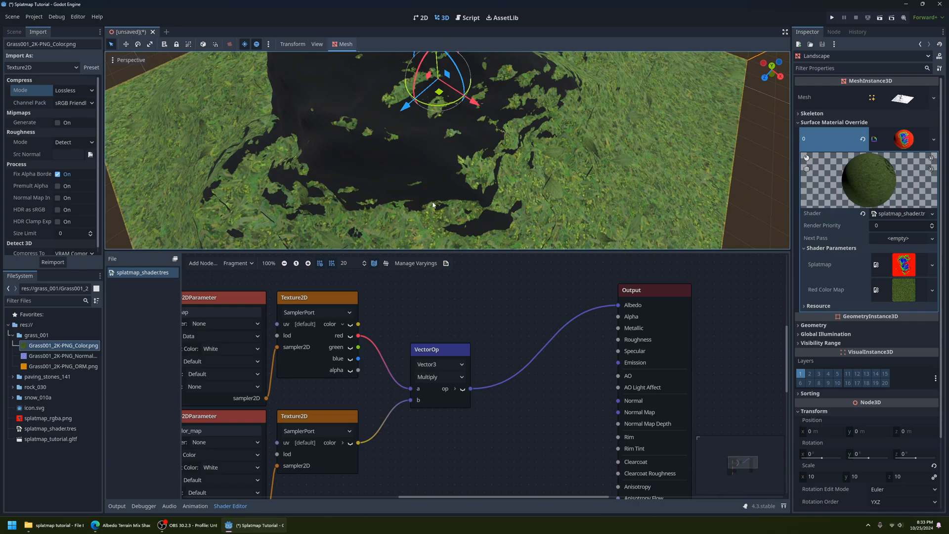
Duplicate the Multiply VectorOp node and place the copy directly below the original.
{"action": "middle_click_drag", "start_coordinate": [435, 403], "coordinate": [447, 327]}
{"action": "scroll", "coordinate": [438, 327], "scroll_direction": "down", "scroll_amount": 3}
{"action": "middle_click_drag", "start_coordinate": [391, 384], "coordinate": [387, 429]}
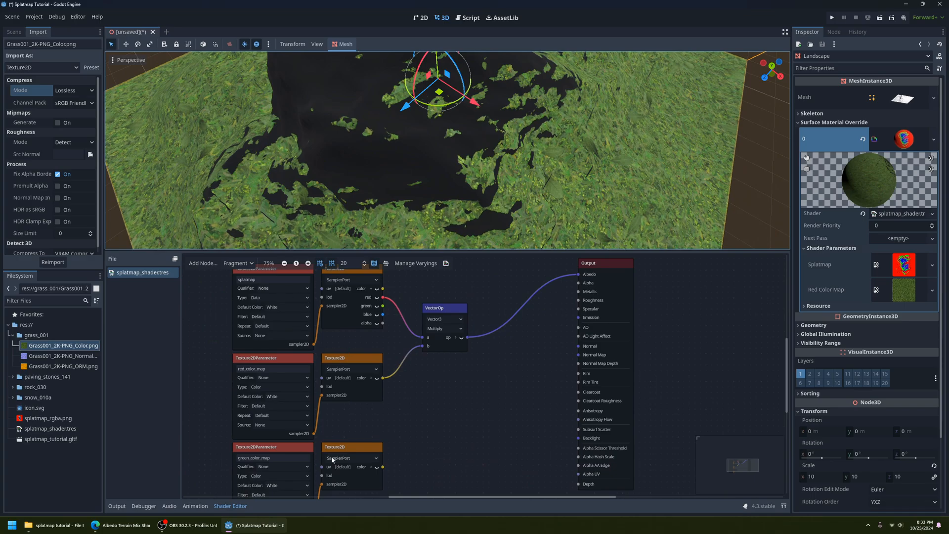
{"action": "middle_click_drag", "start_coordinate": [332, 459], "coordinate": [344, 407]}
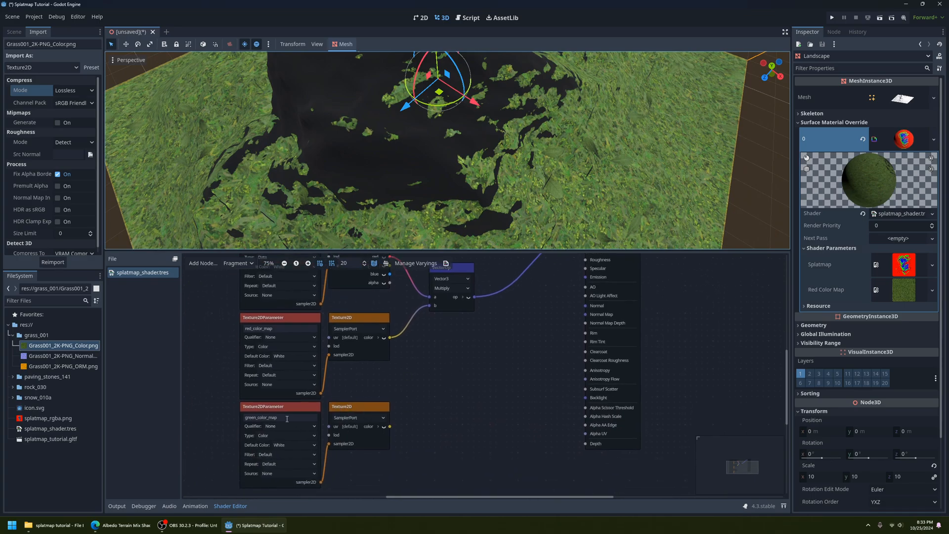
{"action": "middle_click_drag", "start_coordinate": [430, 377], "coordinate": [396, 398]}
{"action": "left_click", "coordinate": [430, 293]}
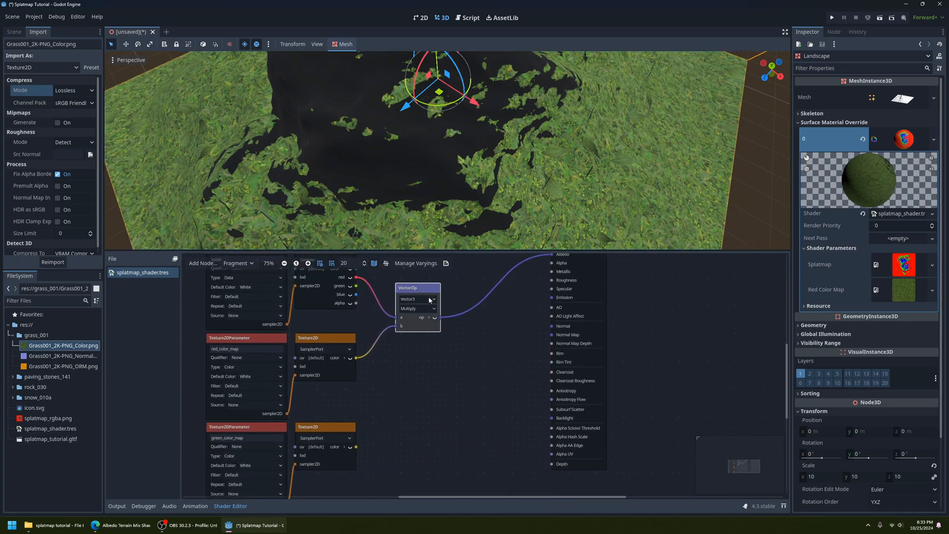
{"action": "key", "text": "ctrl+d"}
{"action": "left_click_drag", "start_coordinate": [433, 293], "coordinate": [430, 342]}
{"action": "mouse_move", "coordinate": [387, 357]}
{"action": "middle_mouse_down"}
{"action": "mouse_move", "coordinate": [397, 384]}
{"action": "mouse_move", "coordinate": [391, 374]}
{"action": "middle_mouse_up"}
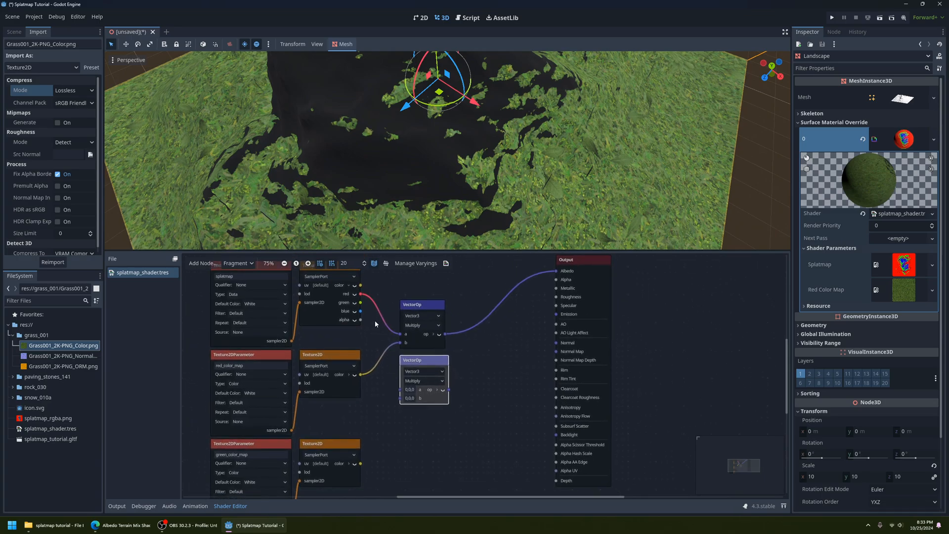
Connect the splatmap's green channel to input a of the duplicated Multiply node and the green_color_map color to input b.
{"action": "left_click_drag", "start_coordinate": [368, 302], "coordinate": [406, 324]}
{"action": "scroll", "coordinate": [399, 395], "scroll_direction": "down", "scroll_amount": 1}
{"action": "scroll", "coordinate": [385, 394], "scroll_direction": "down", "scroll_amount": 2}
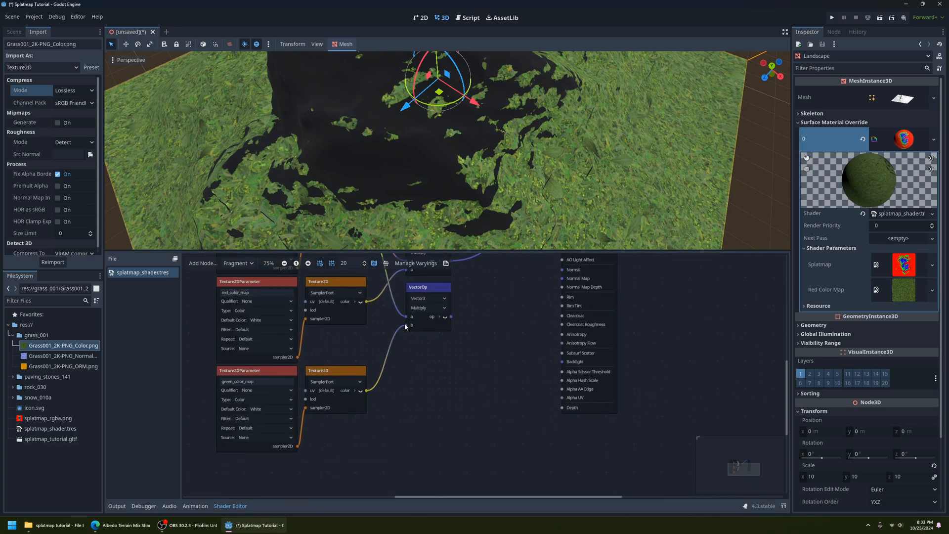
{"action": "middle_click_drag", "start_coordinate": [436, 325], "coordinate": [379, 396]}
Connect the second Multiply node's result to Albedo on the Output node and inspect the landscape.
{"action": "left_click_drag", "start_coordinate": [371, 413], "coordinate": [479, 296]}
{"action": "scroll", "coordinate": [445, 163], "scroll_direction": "down", "scroll_amount": 5}
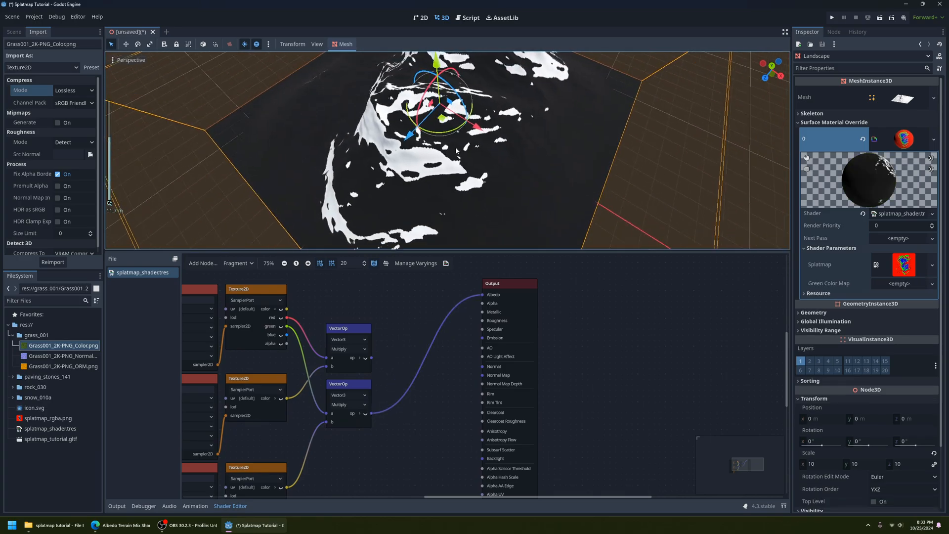
{"action": "mouse_move", "coordinate": [435, 156]}
{"action": "middle_mouse_down"}
{"action": "mouse_move", "coordinate": [541, 121]}
{"action": "mouse_move", "coordinate": [433, 146]}
{"action": "middle_mouse_up"}
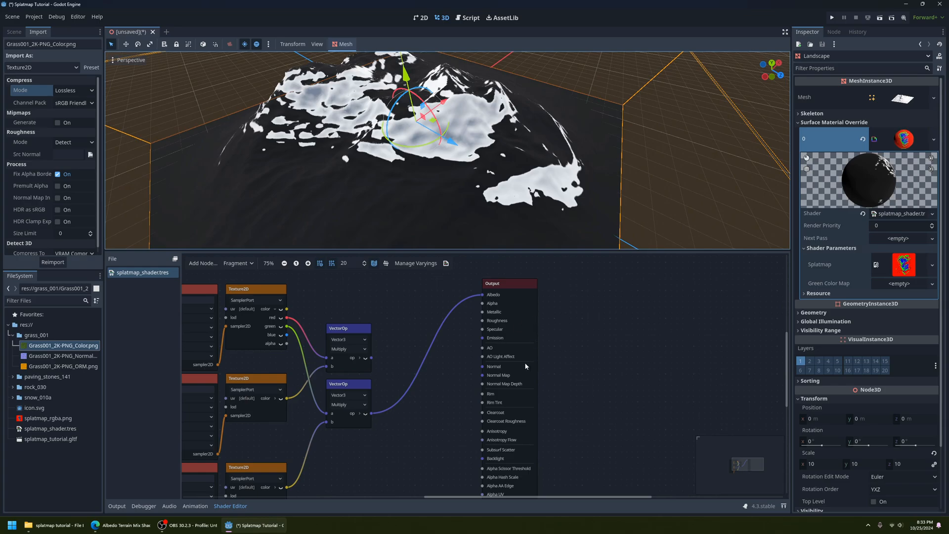
Assign Rock030_2K-PNG_Color.png from the rock_030 folder to the Green Color Map parameter and inspect the terrain.
{"action": "left_click", "coordinate": [12, 388]}
{"action": "left_click", "coordinate": [37, 398]}
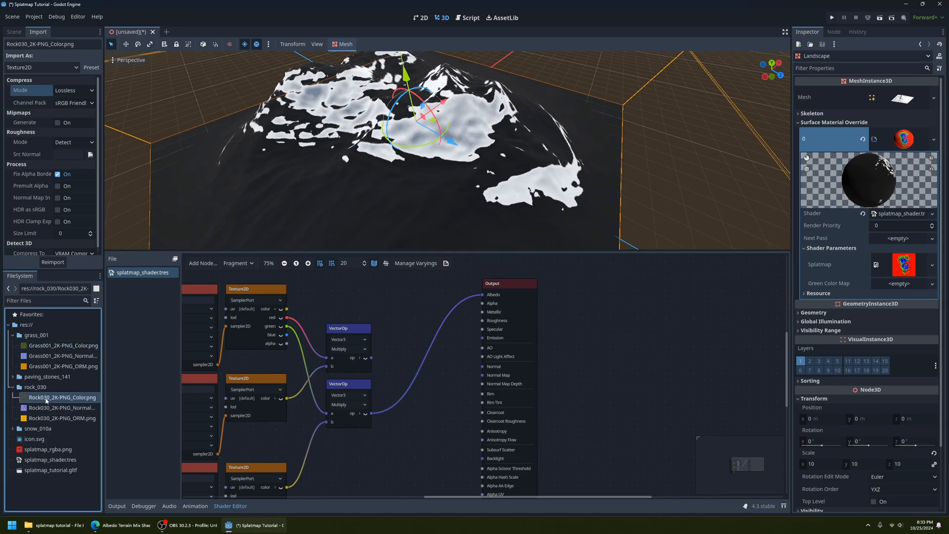
{"action": "left_click_drag", "start_coordinate": [636, 414], "coordinate": [891, 285]}
{"action": "middle_click_drag", "start_coordinate": [524, 115], "coordinate": [452, 158]}
{"action": "scroll", "coordinate": [493, 123], "scroll_direction": "up", "scroll_amount": 3}
Move the second Multiply node up so it sits close beneath the first one.
{"action": "middle_click_drag", "start_coordinate": [423, 378], "coordinate": [480, 355]}
{"action": "left_click_drag", "start_coordinate": [396, 359], "coordinate": [406, 347]}
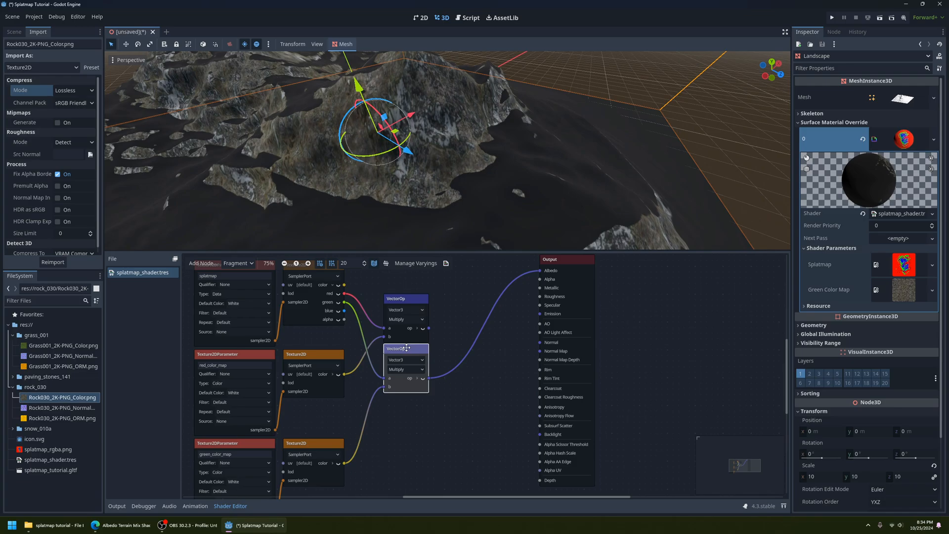
{"action": "middle_click_drag", "start_coordinate": [425, 310], "coordinate": [410, 333]}
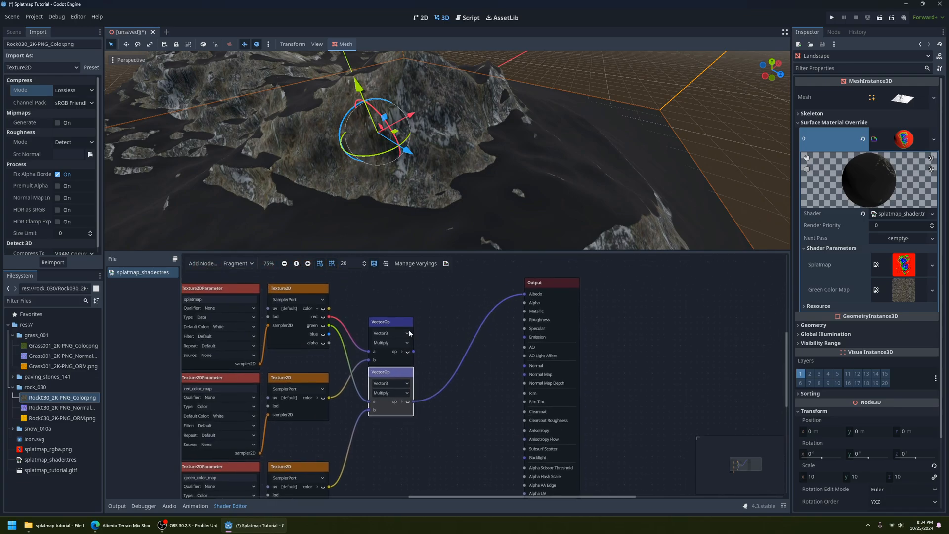
Duplicate the first Multiply node, place the copy before Output and connect the two Multiply results to its inputs a and b.
{"action": "left_click", "coordinate": [395, 324]}
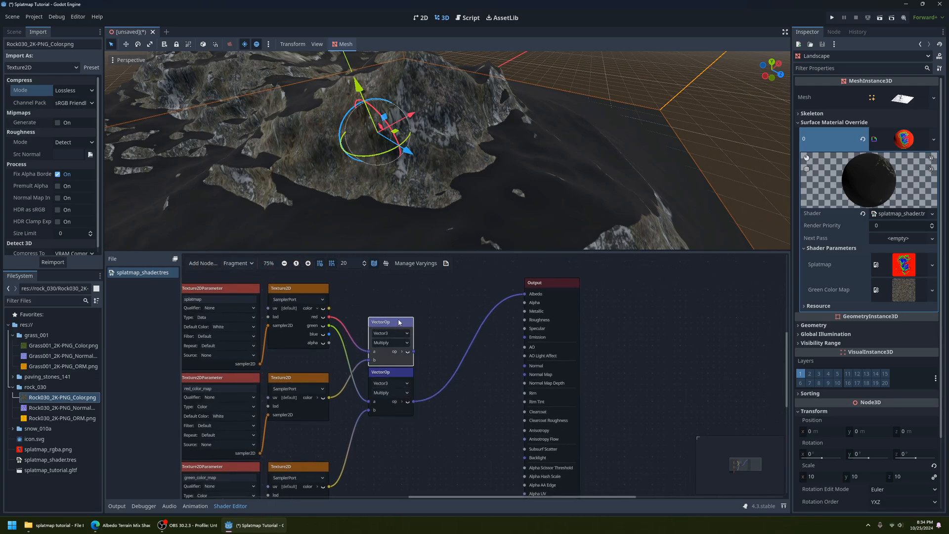
{"action": "key", "text": "ctrl+d"}
{"action": "left_click_drag", "start_coordinate": [399, 327], "coordinate": [460, 280]}
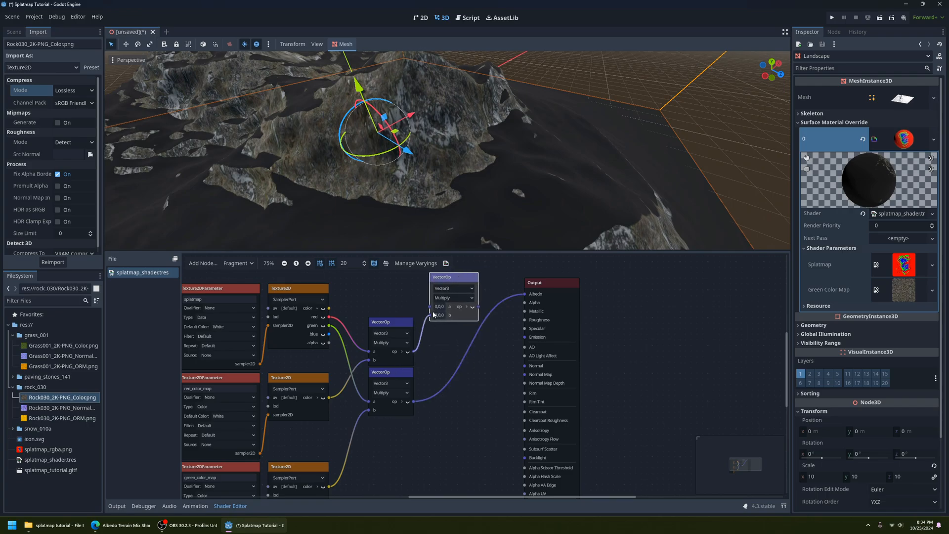
{"action": "left_click_drag", "start_coordinate": [433, 314], "coordinate": [430, 307]}
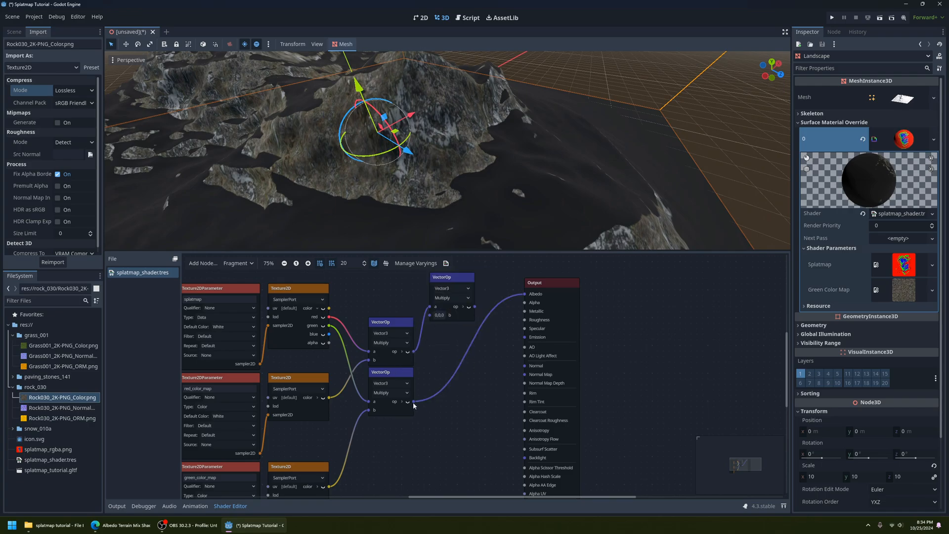
{"action": "left_click_drag", "start_coordinate": [413, 402], "coordinate": [429, 315]}
Set the combining VectorOp node to Add, feed its result into Albedo and inspect the grass and rock transitions on the terrain.
{"action": "left_click", "coordinate": [450, 297]}
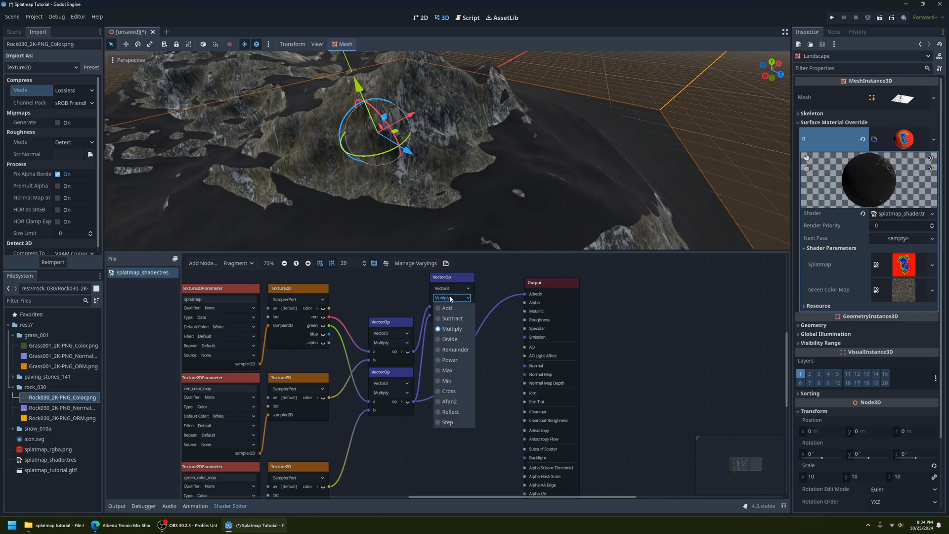
{"action": "left_click", "coordinate": [447, 308]}
{"action": "left_click_drag", "start_coordinate": [454, 279], "coordinate": [474, 329]}
{"action": "middle_click_drag", "start_coordinate": [478, 148], "coordinate": [462, 170]}
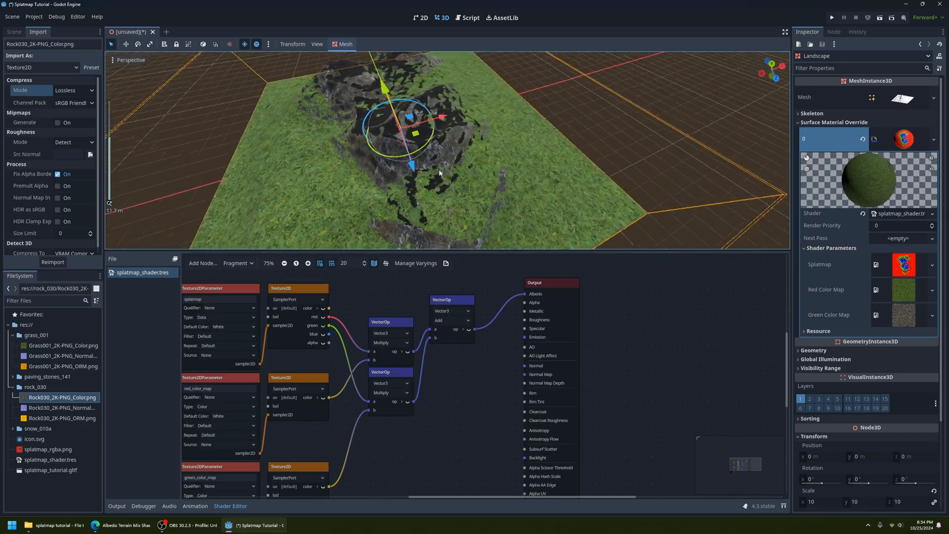
{"action": "scroll", "coordinate": [451, 189], "scroll_direction": "up", "scroll_amount": 3}
{"action": "scroll", "coordinate": [473, 208], "scroll_direction": "down", "scroll_amount": 8}
{"action": "middle_click_drag", "start_coordinate": [472, 208], "coordinate": [375, 186]}
{"action": "middle_click_drag", "start_coordinate": [419, 138], "coordinate": [464, 227], "text": "shift"}
{"action": "scroll", "coordinate": [424, 175], "scroll_direction": "up", "scroll_amount": 9}
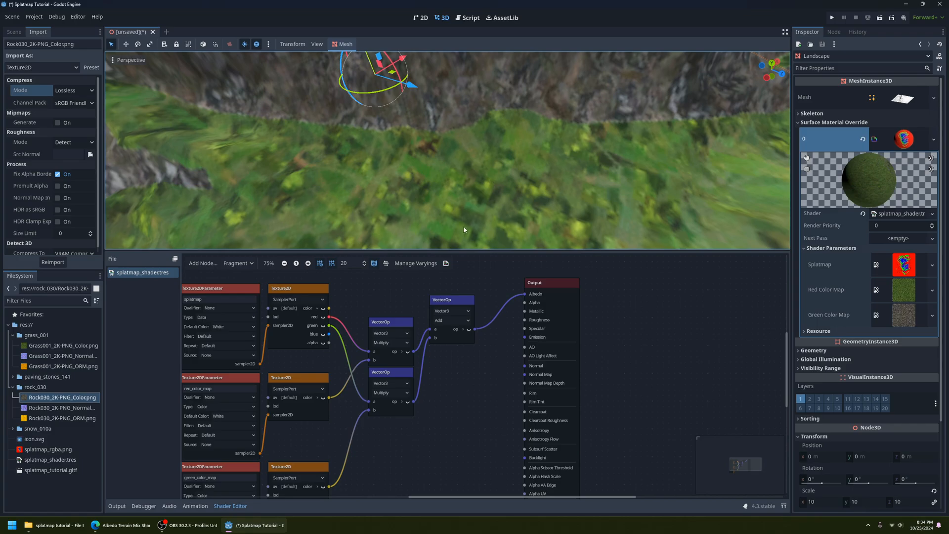
Find the Vector3 Mix function, add it to the graph and place it below the Add node, clear of Output.
{"action": "left_click", "coordinate": [453, 301]}
{"action": "left_click", "coordinate": [199, 264]}
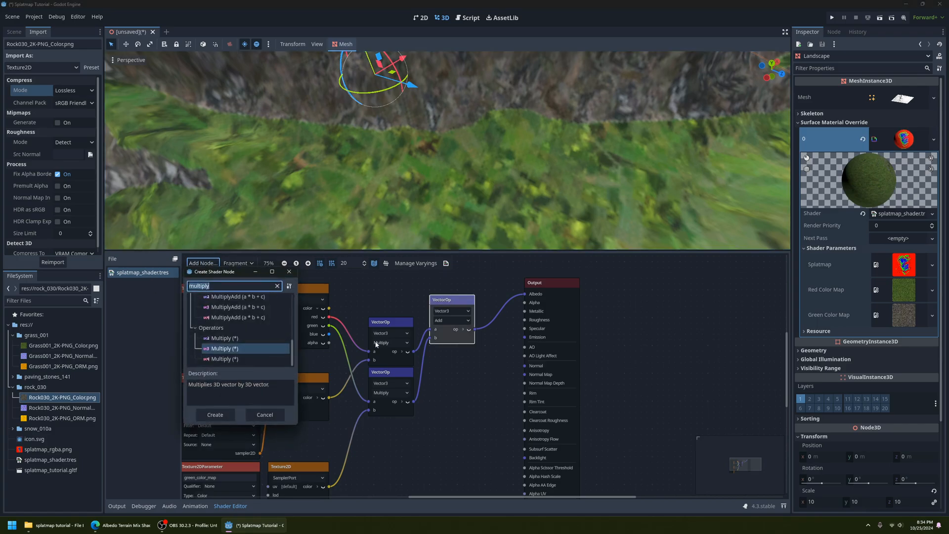
{"action": "type", "text": "vec"}
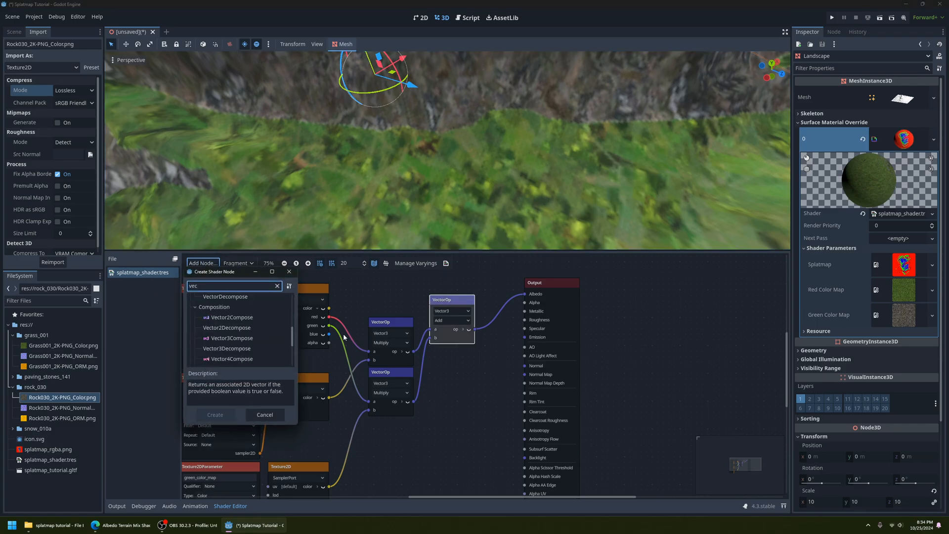
{"action": "key", "text": "BackSpace"}
{"action": "key", "text": "BackSpace"}
{"action": "key", "text": "BackSpace"}
{"action": "type", "text": "mix"}
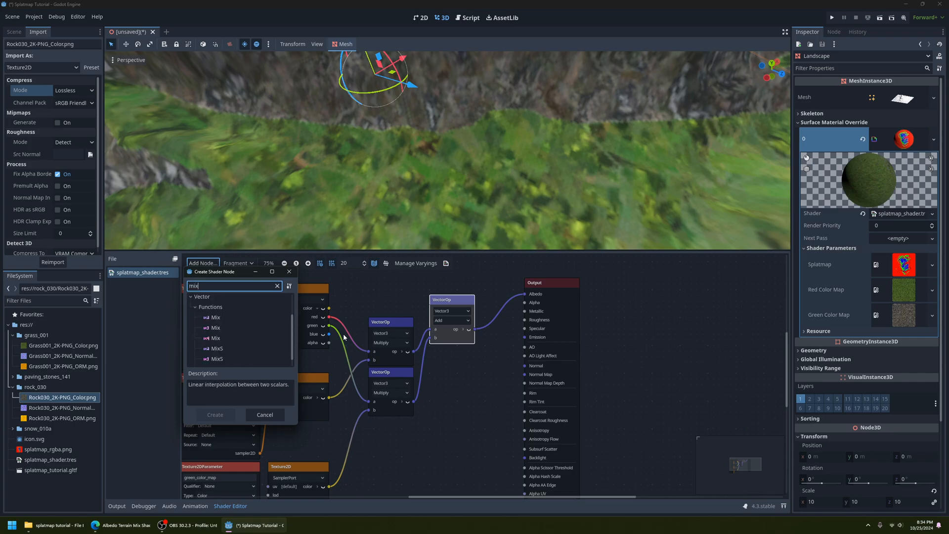
{"action": "left_click", "coordinate": [214, 327]}
{"action": "left_click", "coordinate": [215, 414]}
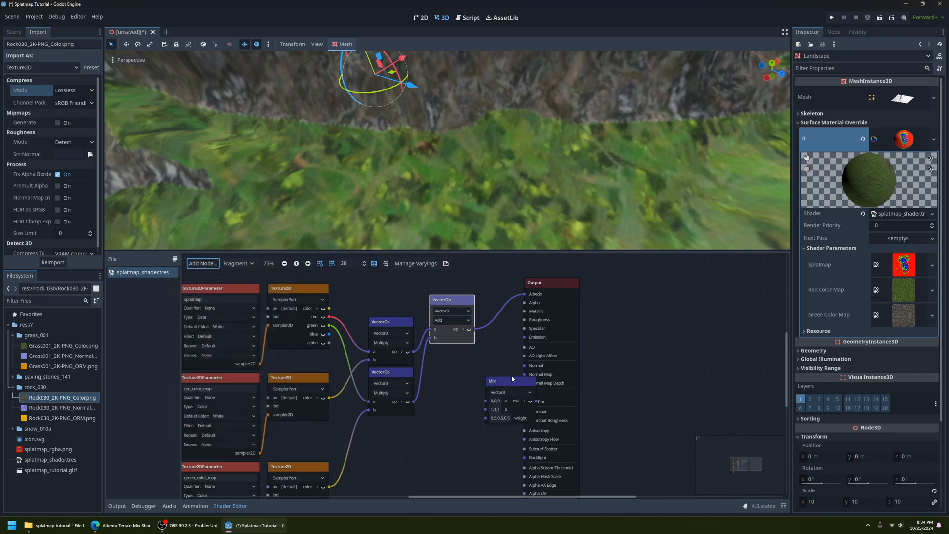
{"action": "left_click_drag", "start_coordinate": [511, 375], "coordinate": [474, 375]}
Connect the red_color_map color to Mix input a, the green_color_map color to b and the splatmap's red channel to weight.
{"action": "scroll", "coordinate": [402, 348], "scroll_direction": "down", "scroll_amount": 2}
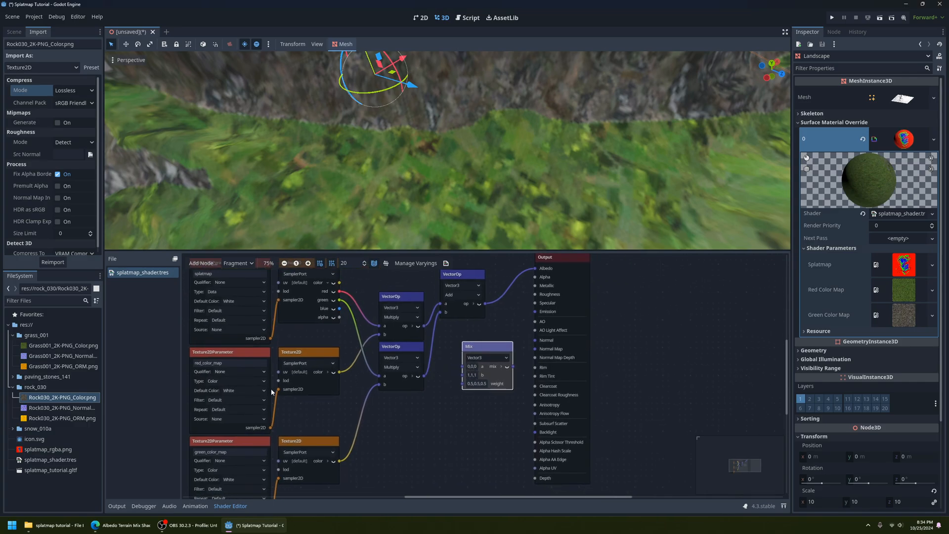
{"action": "scroll", "coordinate": [312, 357], "scroll_direction": "down", "scroll_amount": 2}
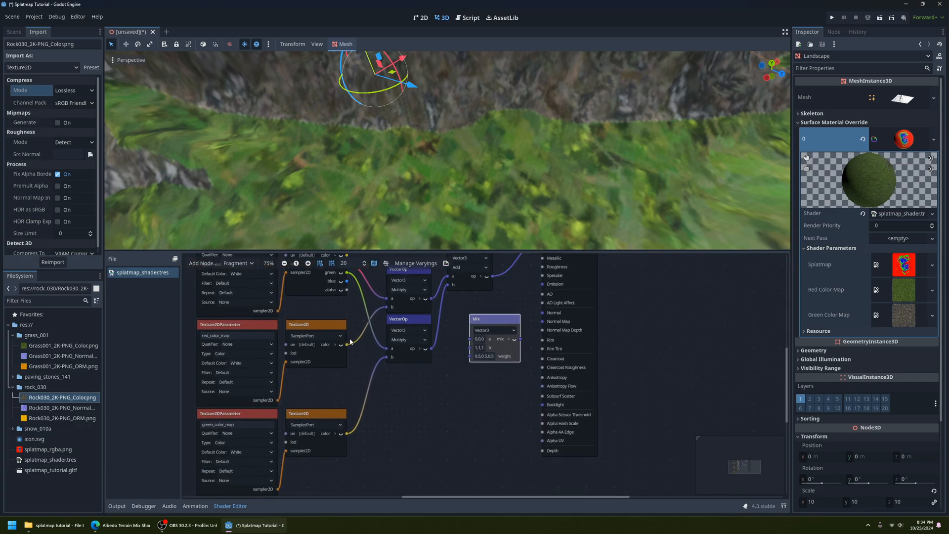
{"action": "left_click_drag", "start_coordinate": [347, 343], "coordinate": [470, 339]}
{"action": "left_click_drag", "start_coordinate": [346, 432], "coordinate": [469, 348]}
{"action": "scroll", "coordinate": [445, 388], "scroll_direction": "up", "scroll_amount": 4}
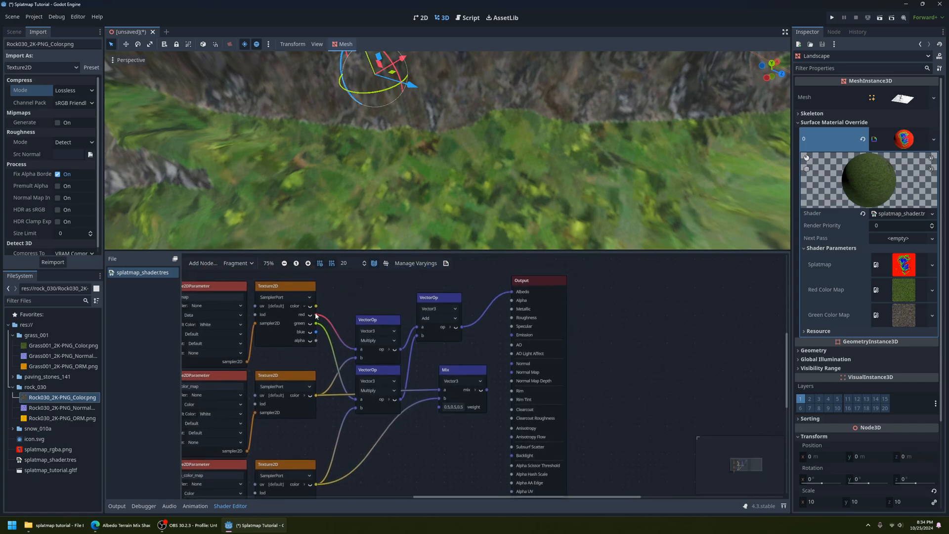
{"action": "left_click_drag", "start_coordinate": [315, 314], "coordinate": [438, 406]}
Reposition the Mix node closer to the Multiply nodes, below the Add node.
{"action": "mouse_move", "coordinate": [472, 370]}
{"action": "left_mouse_down"}
{"action": "mouse_move", "coordinate": [459, 360]}
{"action": "mouse_move", "coordinate": [478, 360]}
{"action": "mouse_move", "coordinate": [455, 369]}
{"action": "left_mouse_up"}
{"action": "middle_click_drag", "start_coordinate": [467, 404], "coordinate": [434, 386]}
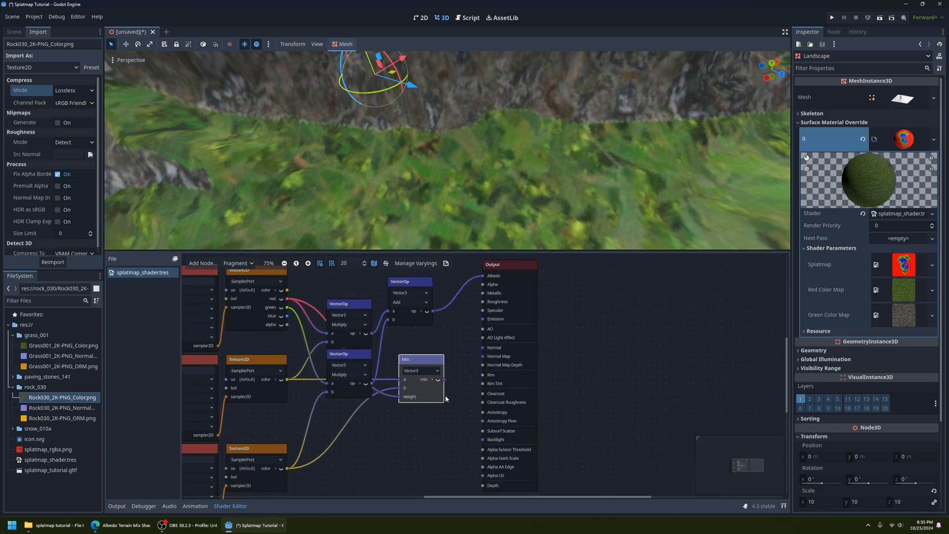
{"action": "mouse_move", "coordinate": [422, 359]}
{"action": "left_mouse_down"}
{"action": "mouse_move", "coordinate": [411, 376]}
{"action": "mouse_move", "coordinate": [413, 337]}
{"action": "mouse_move", "coordinate": [418, 363]}
{"action": "left_mouse_up"}
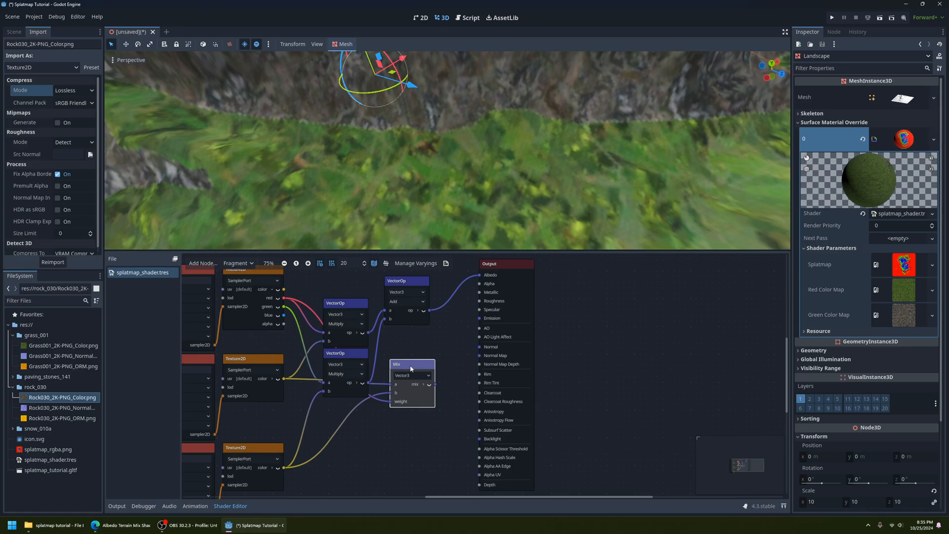
Delete the Mix node from the graph, keeping the Add node's connection into Albedo.
{"action": "left_click_drag", "start_coordinate": [410, 366], "coordinate": [420, 345]}
{"action": "middle_click_drag", "start_coordinate": [320, 423], "coordinate": [354, 395]}
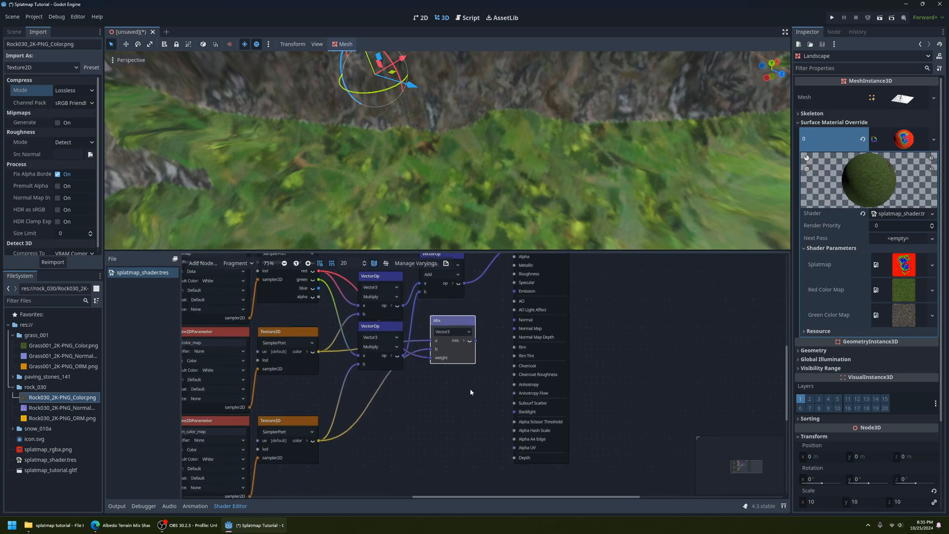
{"action": "middle_click_drag", "start_coordinate": [471, 391], "coordinate": [468, 428]}
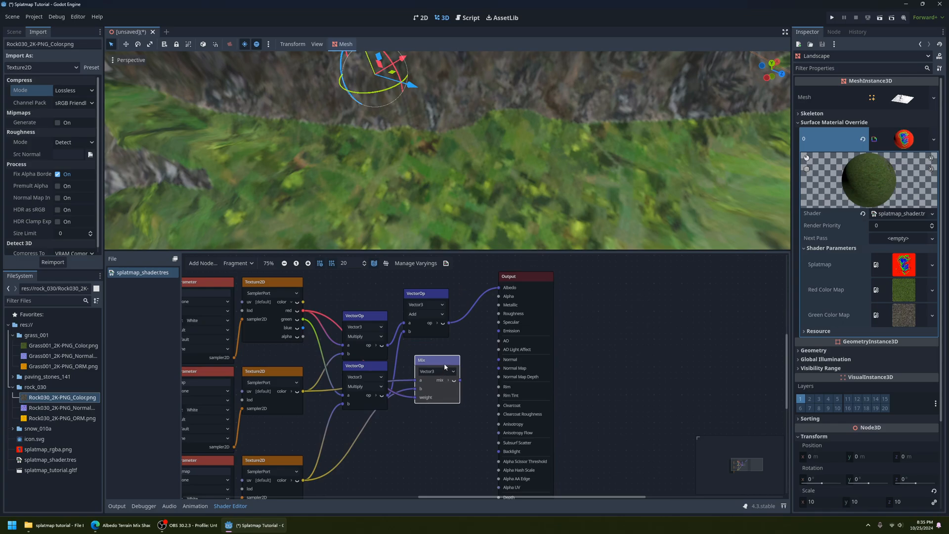
{"action": "mouse_move", "coordinate": [445, 361]}
{"action": "left_mouse_down"}
{"action": "mouse_move", "coordinate": [434, 356]}
{"action": "mouse_move", "coordinate": [433, 372]}
{"action": "left_mouse_up"}
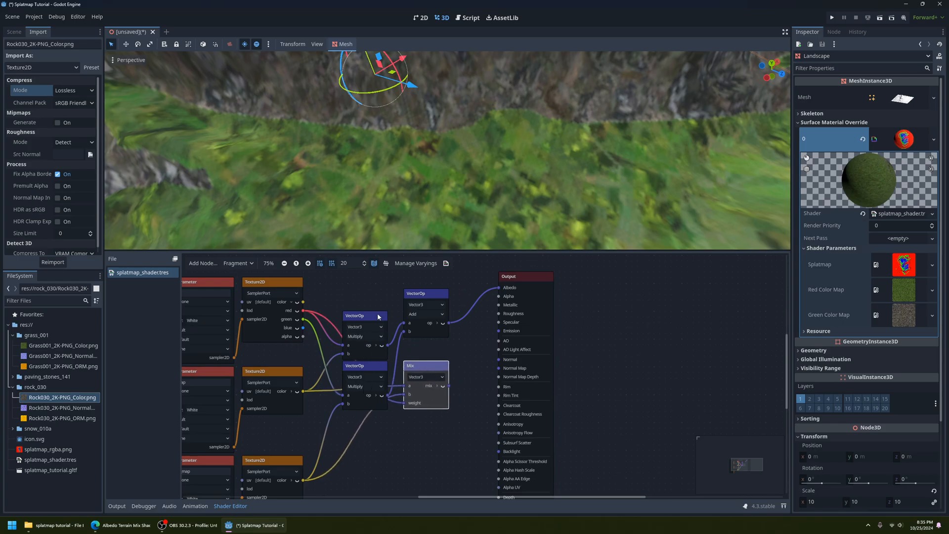
{"action": "left_click_drag", "start_coordinate": [435, 367], "coordinate": [446, 368]}
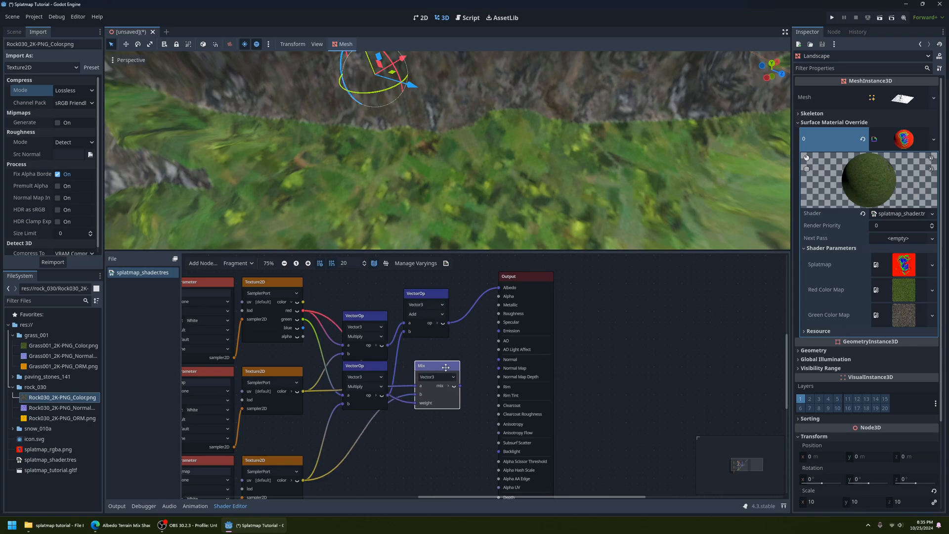
{"action": "key", "text": "Delete"}
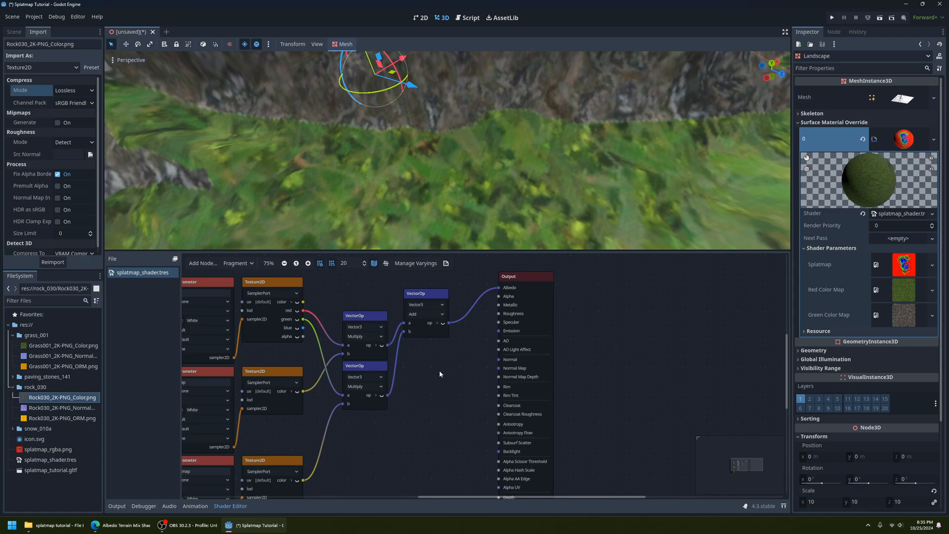
Duplicate the green_color_map Texture2DParameter together with its Texture2D node and place the copies directly below the originals.
{"action": "scroll", "coordinate": [438, 369], "scroll_direction": "down", "scroll_amount": 1}
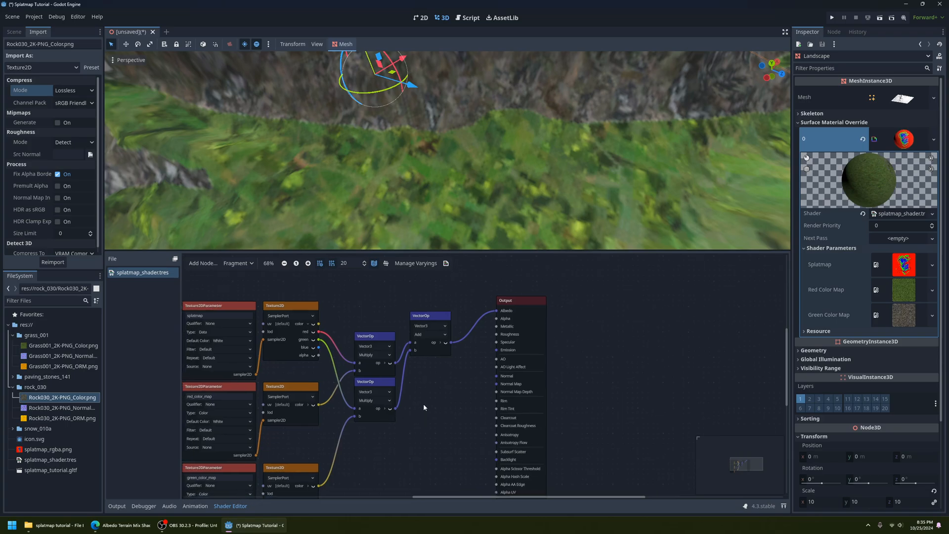
{"action": "scroll", "coordinate": [447, 371], "scroll_direction": "down", "scroll_amount": 2}
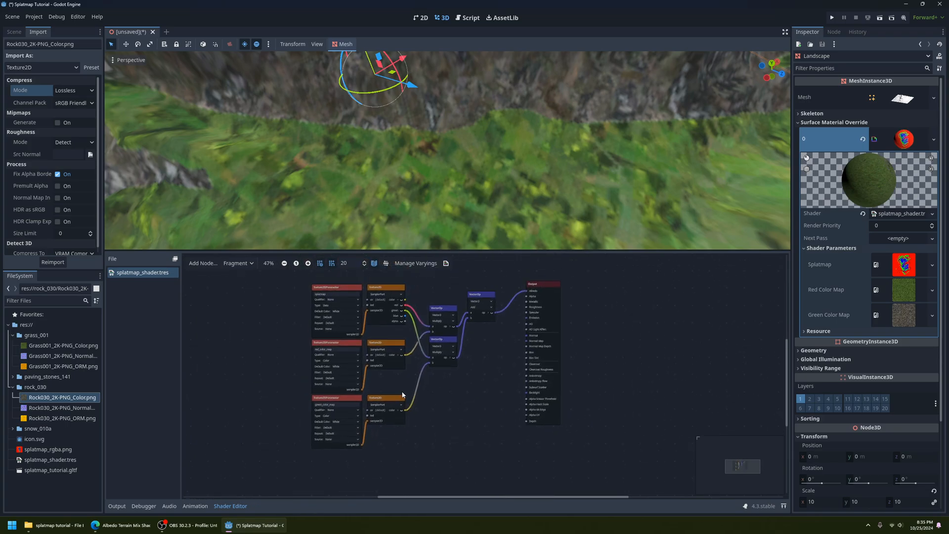
{"action": "scroll", "coordinate": [402, 395], "scroll_direction": "up", "scroll_amount": 2}
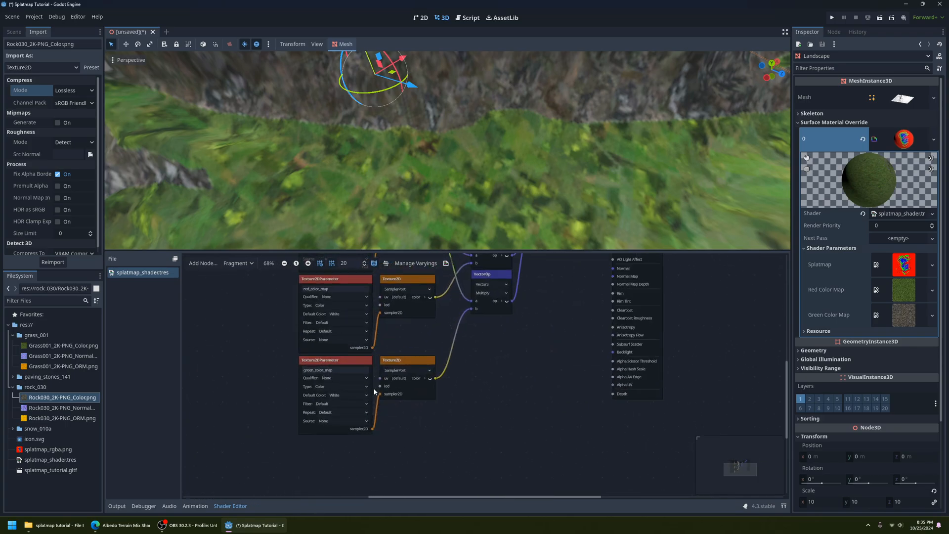
{"action": "left_click", "coordinate": [359, 366]}
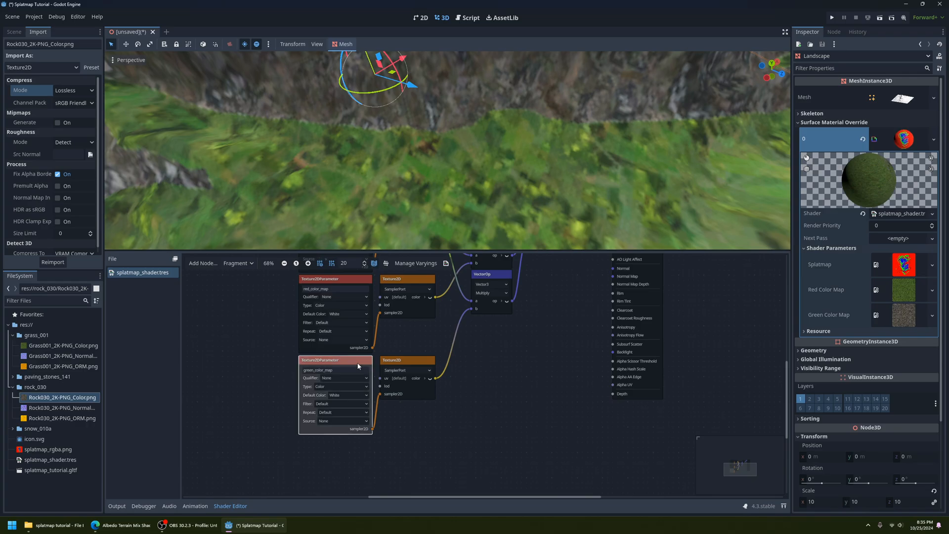
{"action": "left_click", "coordinate": [399, 363], "text": "ctrl"}
{"action": "middle_click_drag", "start_coordinate": [416, 410], "coordinate": [431, 361]}
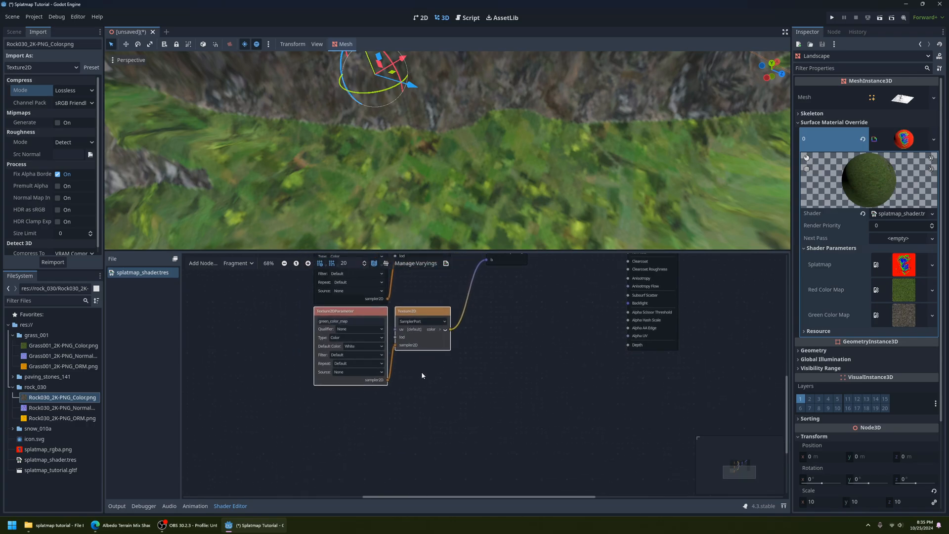
{"action": "key", "text": "ctrl+d"}
{"action": "left_click_drag", "start_coordinate": [379, 314], "coordinate": [375, 392]}
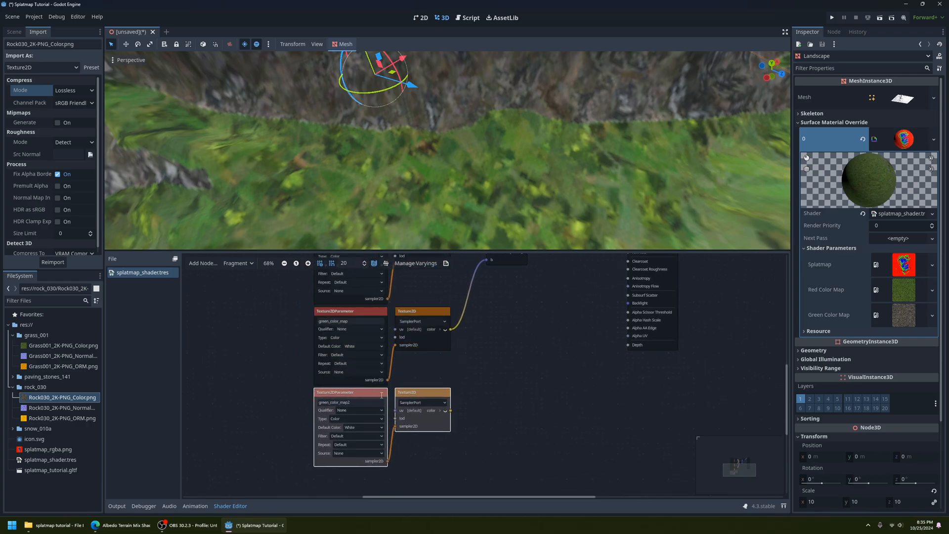
Rename the duplicated texture parameter to blue_color_map.
{"action": "scroll", "coordinate": [357, 388], "scroll_direction": "up", "scroll_amount": 2}
{"action": "middle_click_drag", "start_coordinate": [356, 388], "coordinate": [380, 329]}
{"action": "left_click_drag", "start_coordinate": [339, 354], "coordinate": [321, 353]}
{"action": "type", "text": "blue"}
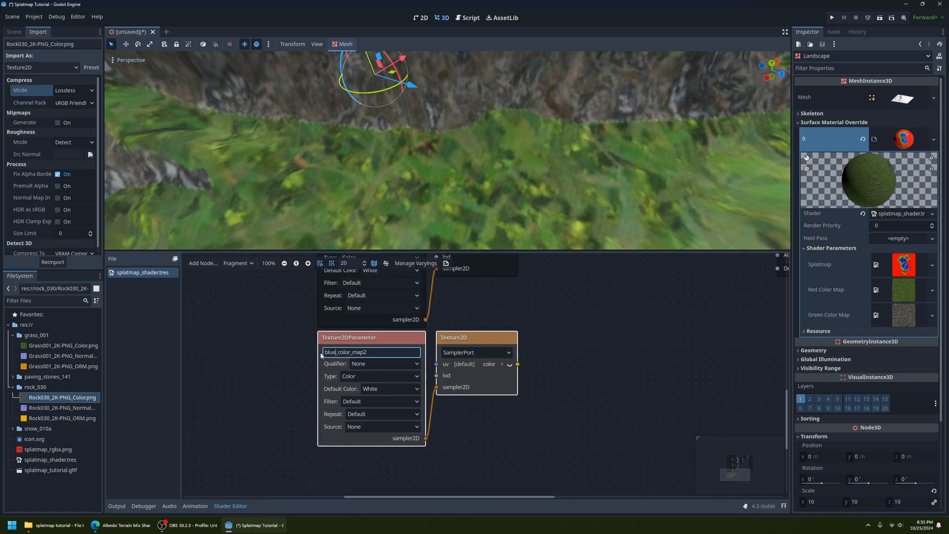
{"action": "left_click", "coordinate": [461, 399]}
Duplicate the green channel's Multiply node and place the copy directly below it.
{"action": "scroll", "coordinate": [562, 388], "scroll_direction": "down", "scroll_amount": 3}
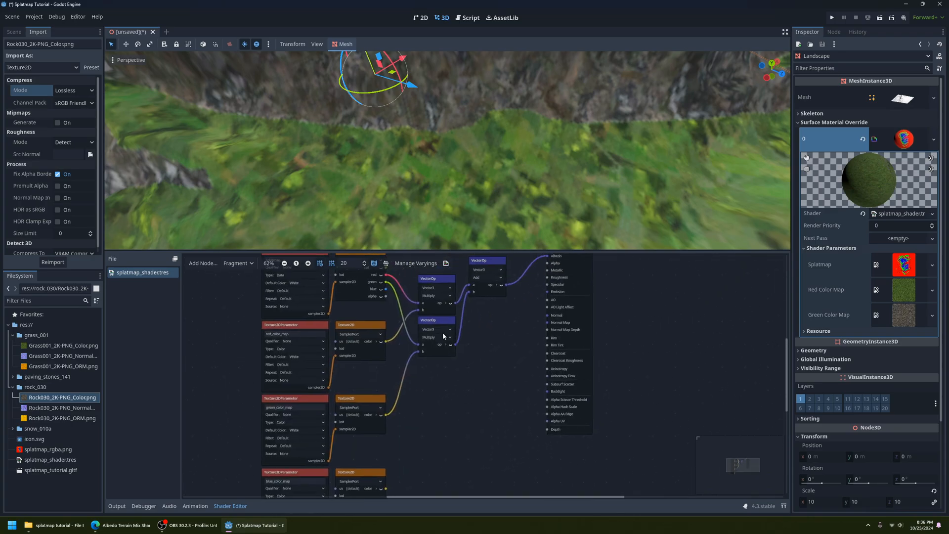
{"action": "left_click", "coordinate": [441, 323]}
{"action": "key", "text": "ctrl+d"}
{"action": "left_click_drag", "start_coordinate": [444, 325], "coordinate": [436, 360]}
Connect the splatmap's blue channel to input a of the new Multiply node and the blue_color_map color to input b.
{"action": "scroll", "coordinate": [403, 312], "scroll_direction": "down", "scroll_amount": 1}
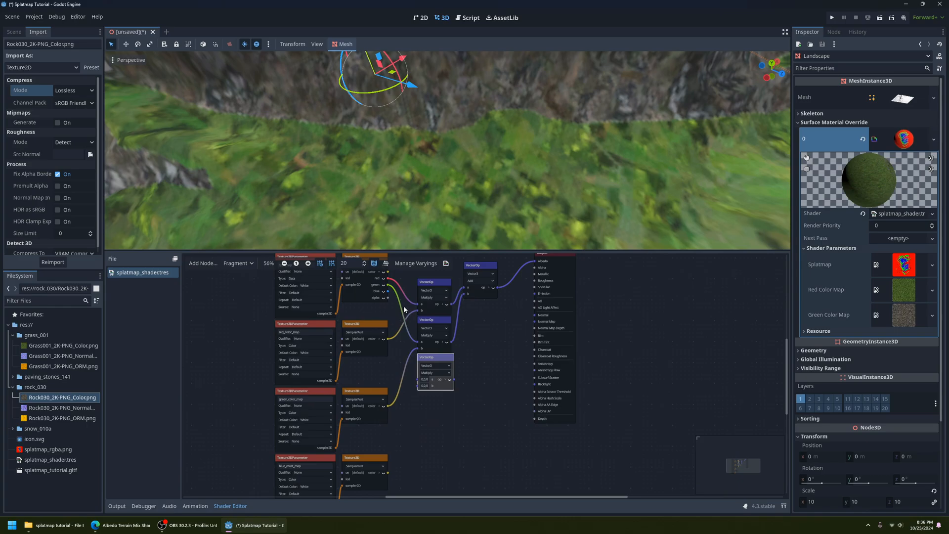
{"action": "left_click_drag", "start_coordinate": [387, 292], "coordinate": [418, 381]}
{"action": "scroll", "coordinate": [434, 428], "scroll_direction": "up", "scroll_amount": 3}
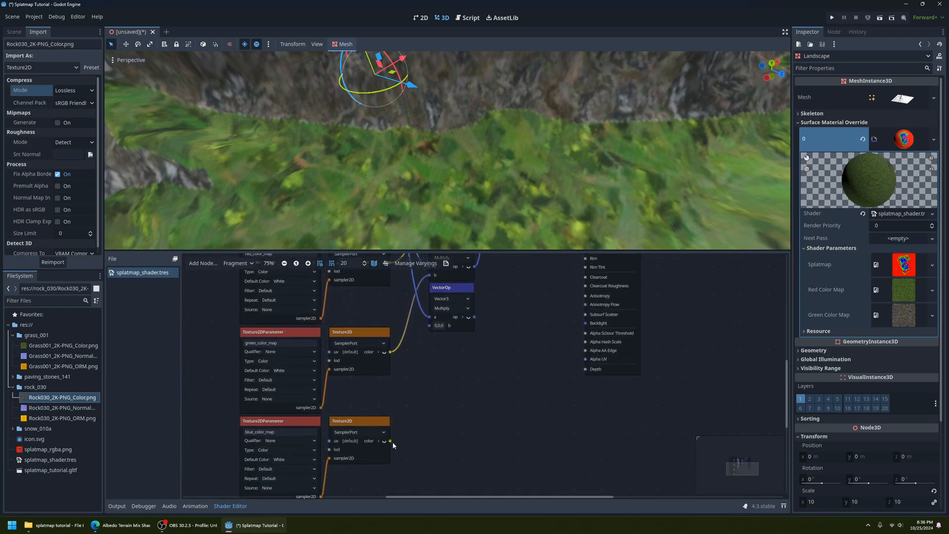
{"action": "left_click_drag", "start_coordinate": [391, 441], "coordinate": [432, 325]}
Chain a second Vector3 Add node between the first Add node and Albedo, and move Output farther away to make room.
{"action": "middle_click_drag", "start_coordinate": [444, 361], "coordinate": [439, 381]}
{"action": "left_click_drag", "start_coordinate": [428, 299], "coordinate": [494, 350]}
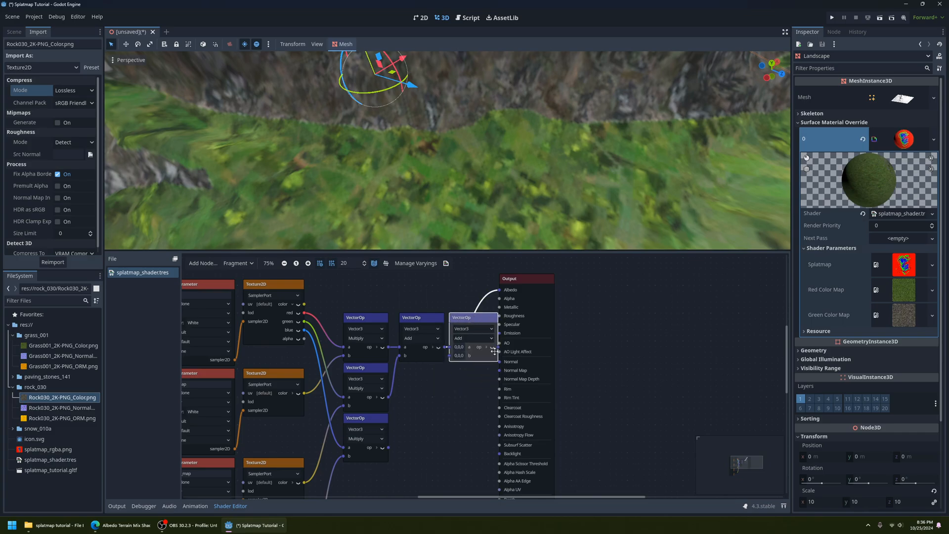
{"action": "left_click_drag", "start_coordinate": [524, 282], "coordinate": [551, 282]}
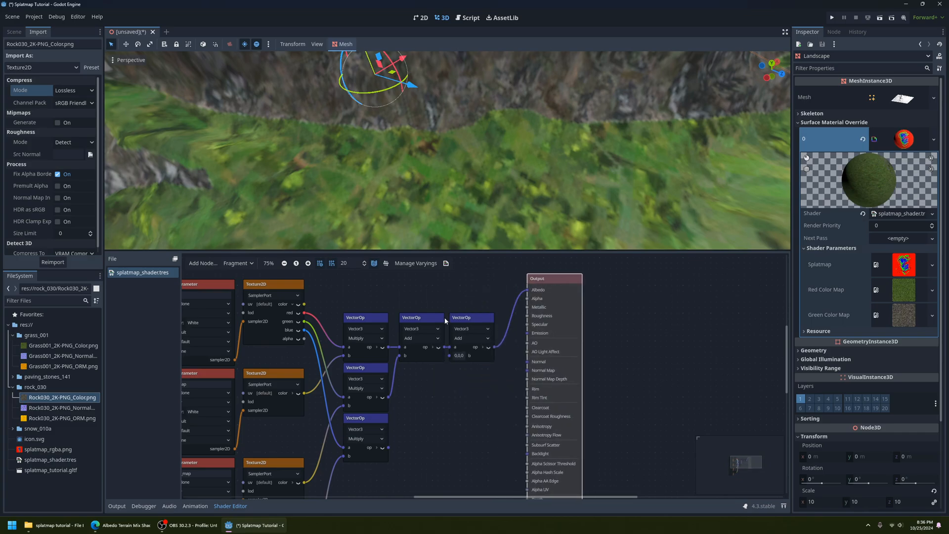
{"action": "left_click", "coordinate": [464, 317]}
Connect the blue Multiply result to input b of the second Add node and inspect the blue-channel areas on the terrain.
{"action": "scroll", "coordinate": [445, 403], "scroll_direction": "up", "scroll_amount": 1}
{"action": "middle_click_drag", "start_coordinate": [419, 432], "coordinate": [419, 410]}
{"action": "left_click_drag", "start_coordinate": [386, 427], "coordinate": [453, 327]}
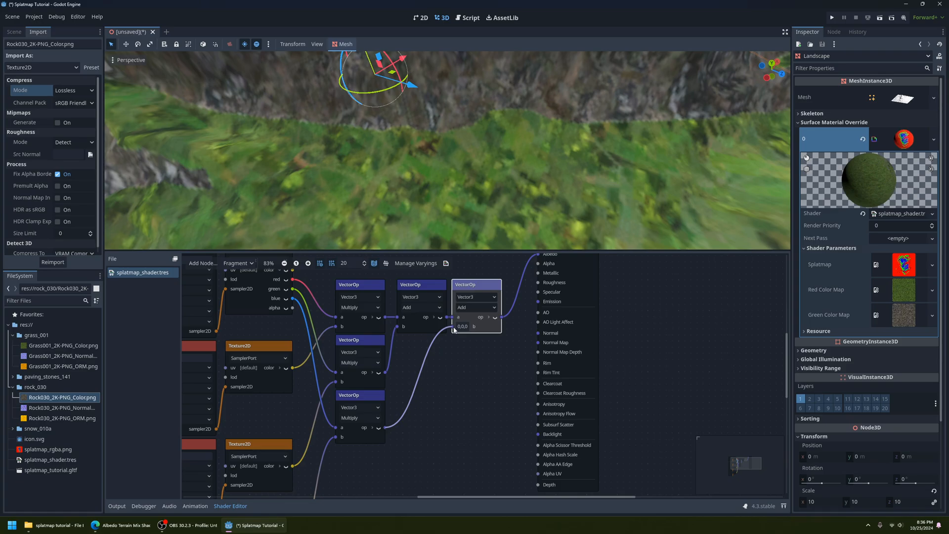
{"action": "scroll", "coordinate": [518, 157], "scroll_direction": "down", "scroll_amount": 5}
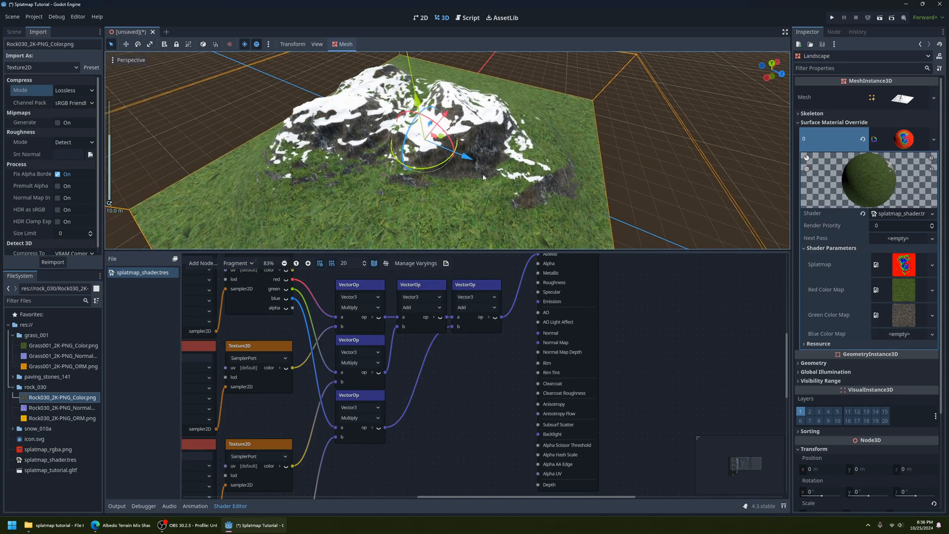
{"action": "middle_click_drag", "start_coordinate": [518, 158], "coordinate": [586, 229]}
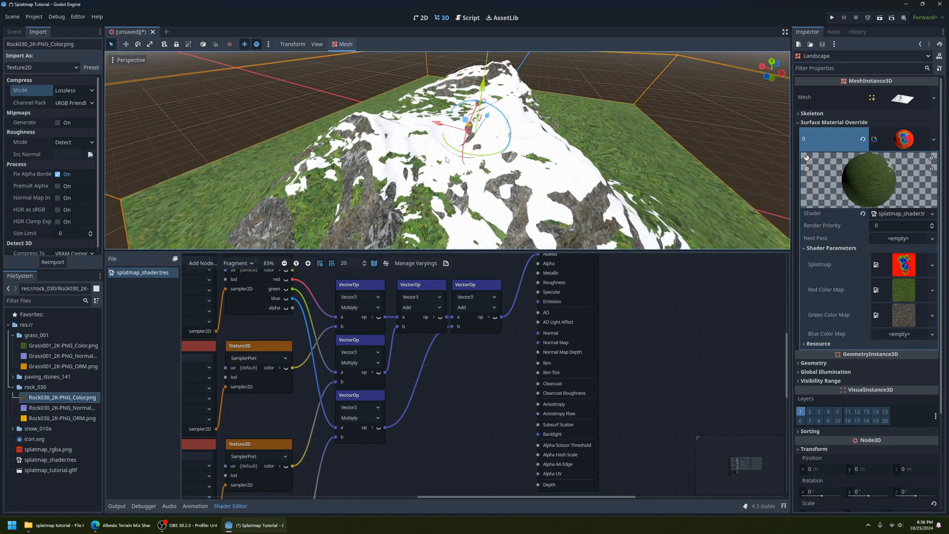
Assign Snow010A_2K-PNG_Color.png from the snow_010a folder to Blue Color Map and inspect the snow on the terrain.
{"action": "left_click", "coordinate": [13, 388]}
{"action": "left_click", "coordinate": [13, 398]}
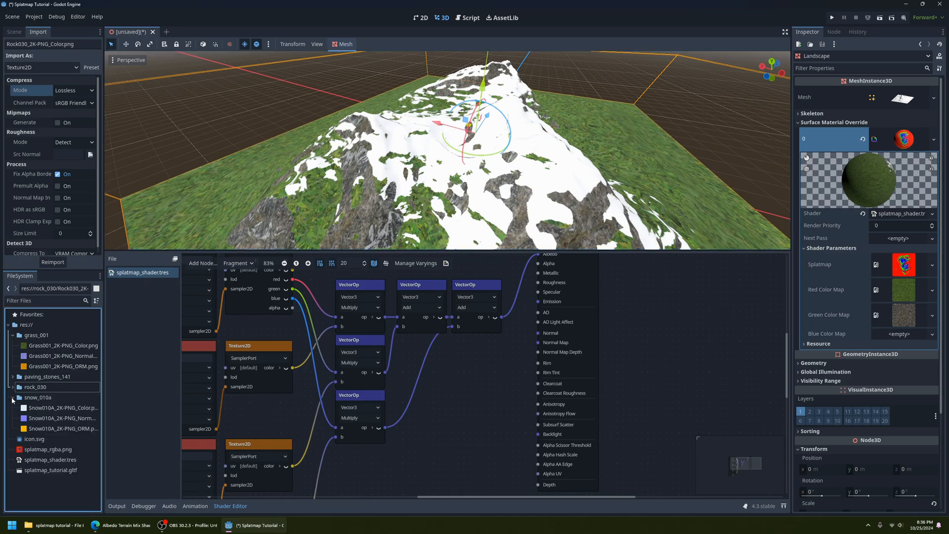
{"action": "left_click", "coordinate": [57, 409]}
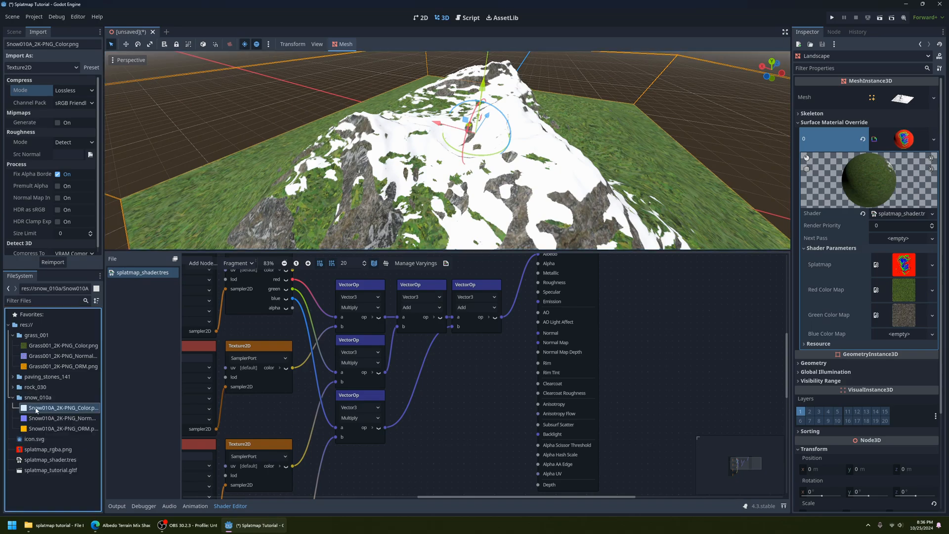
{"action": "left_click_drag", "start_coordinate": [38, 411], "coordinate": [885, 334]}
{"action": "middle_click_drag", "start_coordinate": [537, 159], "coordinate": [497, 163]}
{"action": "scroll", "coordinate": [497, 158], "scroll_direction": "up", "scroll_amount": 3}
{"action": "scroll", "coordinate": [472, 178], "scroll_direction": "up", "scroll_amount": 2}
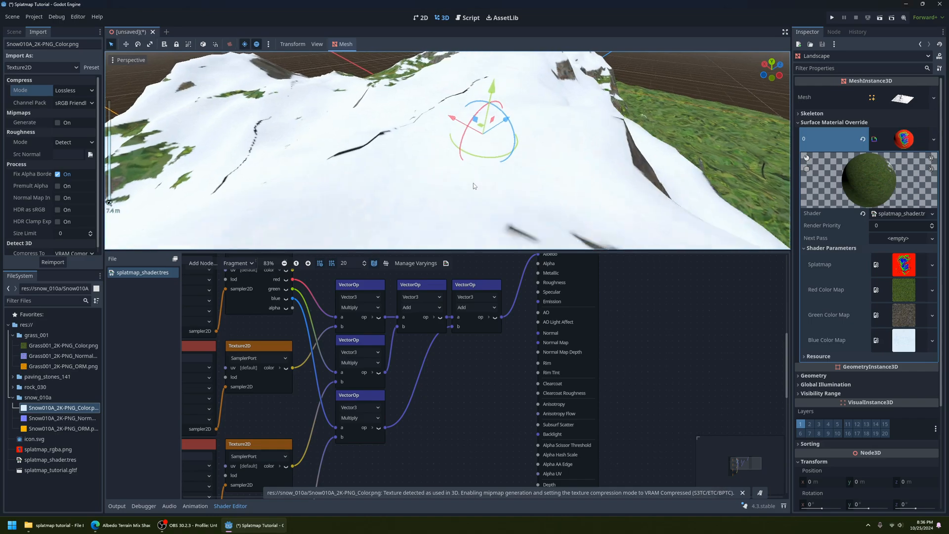
{"action": "scroll", "coordinate": [489, 179], "scroll_direction": "up", "scroll_amount": 3}
{"action": "scroll", "coordinate": [491, 181], "scroll_direction": "down", "scroll_amount": 5}
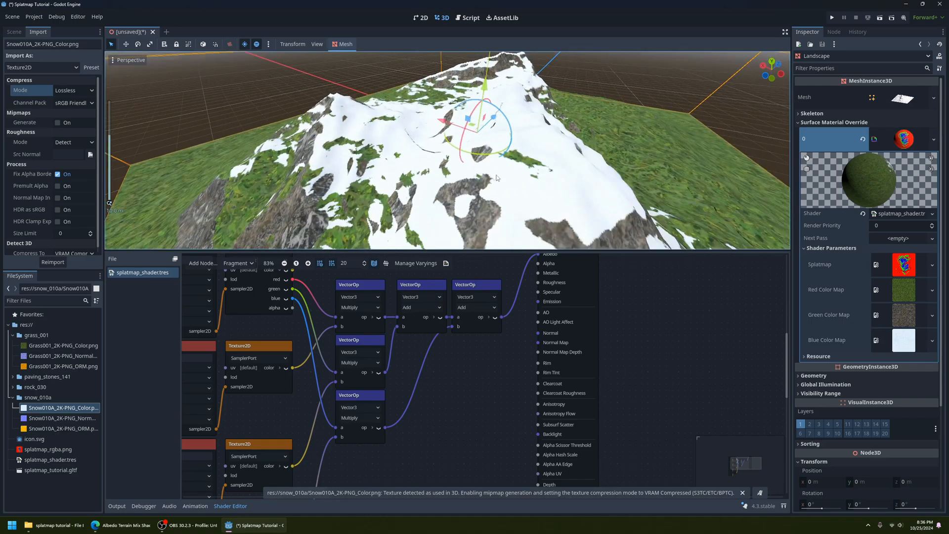
Duplicate the blue_color_map Texture2DParameter with its Texture2D node and place the copies directly below the originals.
{"action": "scroll", "coordinate": [481, 408], "scroll_direction": "down", "scroll_amount": 4}
{"action": "middle_click_drag", "start_coordinate": [481, 405], "coordinate": [482, 337]}
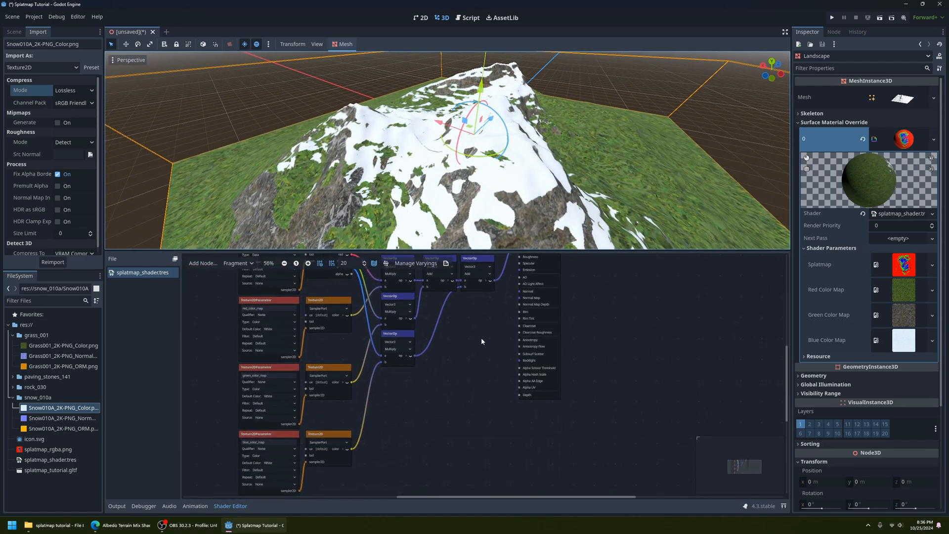
{"action": "middle_click_drag", "start_coordinate": [477, 380], "coordinate": [451, 424]}
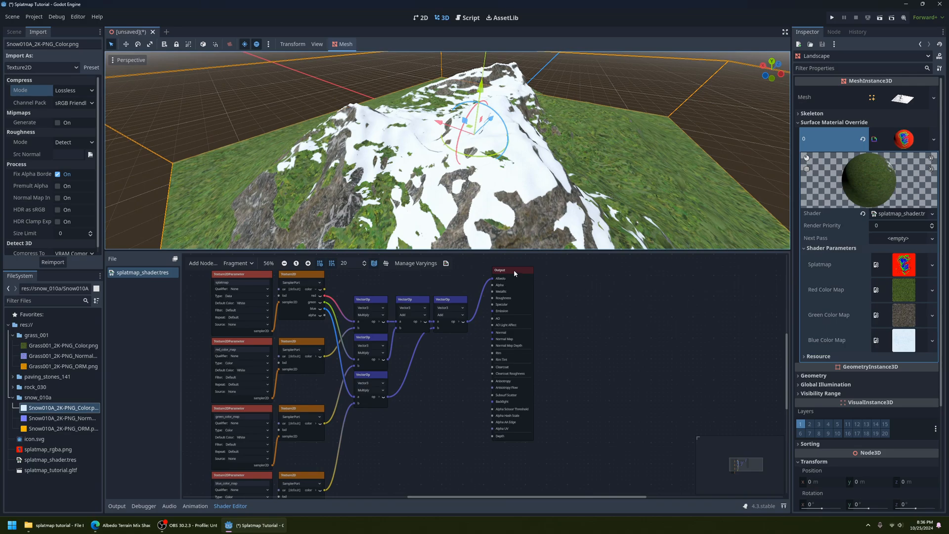
{"action": "left_click_drag", "start_coordinate": [517, 270], "coordinate": [520, 269]}
{"action": "middle_click_drag", "start_coordinate": [307, 422], "coordinate": [390, 334]}
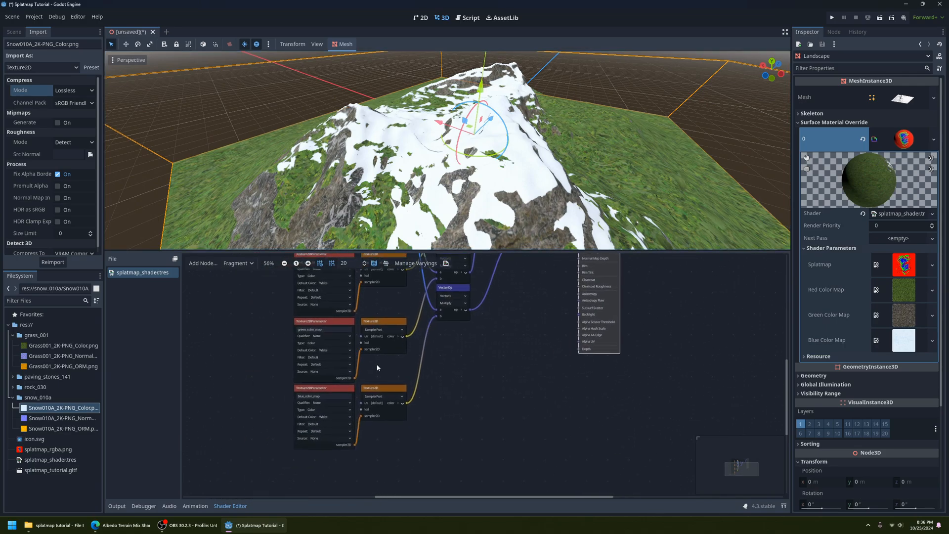
{"action": "left_click", "coordinate": [328, 389]}
{"action": "middle_click_drag", "start_coordinate": [383, 375], "coordinate": [400, 338]}
{"action": "scroll", "coordinate": [396, 357], "scroll_direction": "up", "scroll_amount": 3}
{"action": "left_click", "coordinate": [395, 357], "text": "shift"}
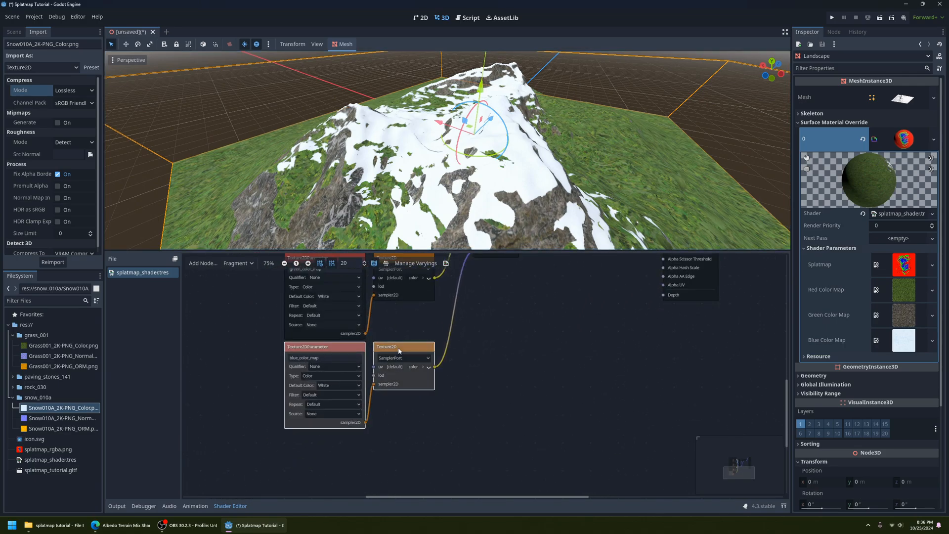
{"action": "key", "text": "ctrl+d"}
{"action": "left_click_drag", "start_coordinate": [344, 347], "coordinate": [345, 436]}
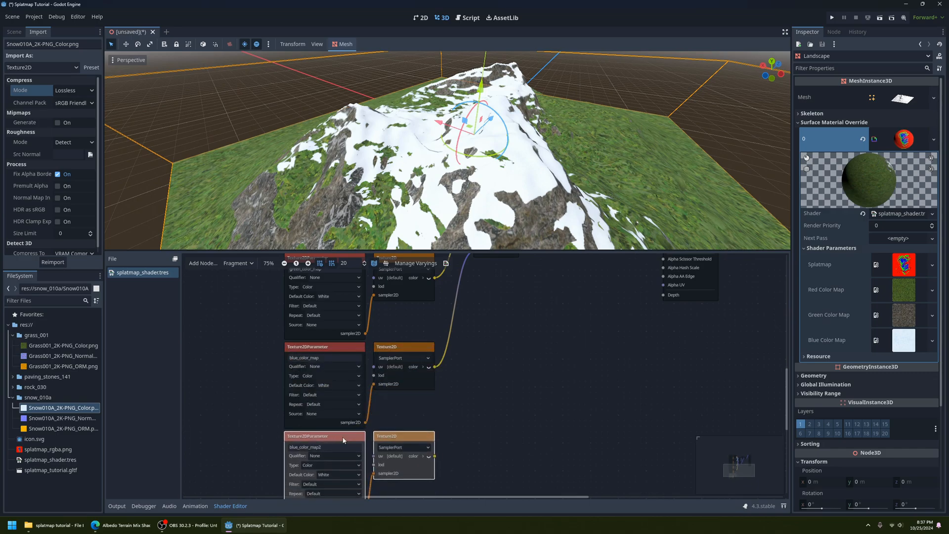
Rename the newly duplicated texture parameter to alpha_color_map.
{"action": "scroll", "coordinate": [370, 451], "scroll_direction": "up", "scroll_amount": 1}
{"action": "middle_click_drag", "start_coordinate": [370, 451], "coordinate": [386, 378]}
{"action": "double_click", "coordinate": [306, 370]}
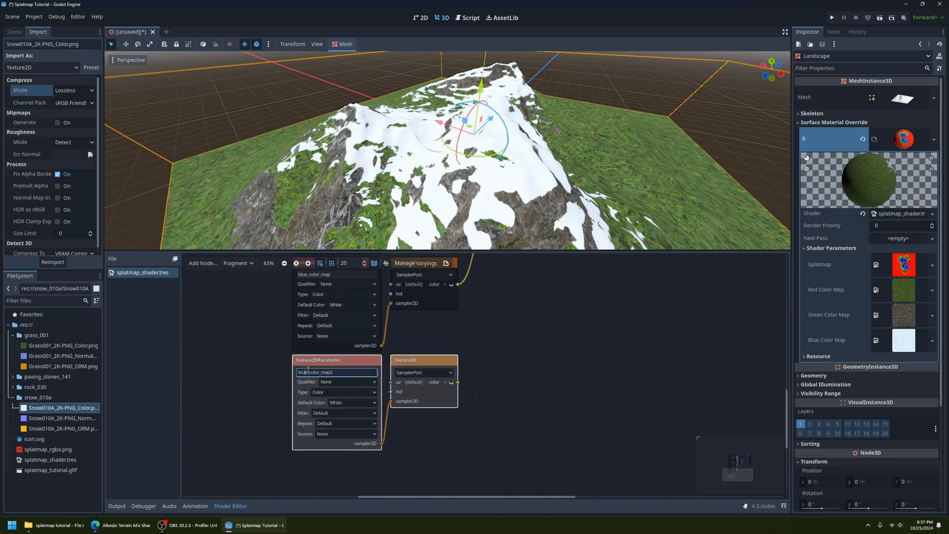
{"action": "type", "text": "alpha"}
{"action": "key", "text": "Return"}
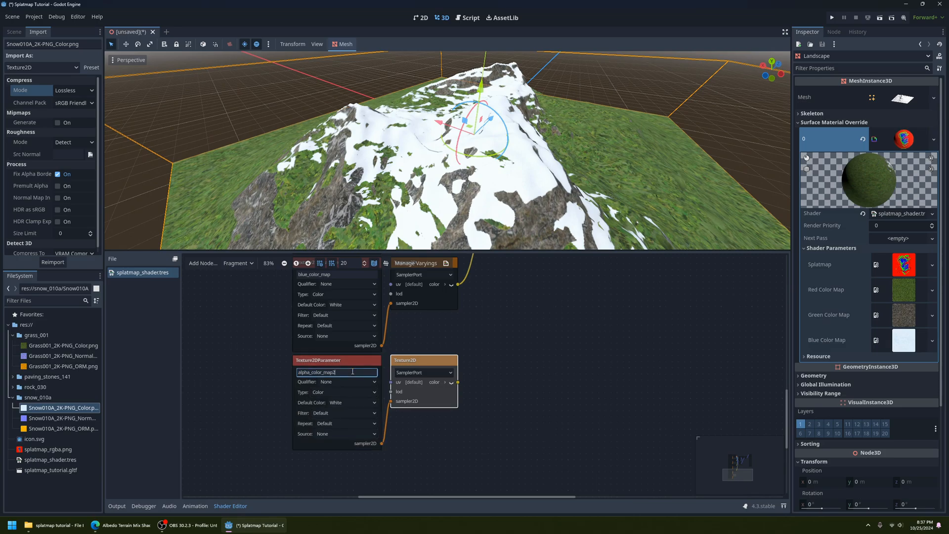
{"action": "key", "text": "BackSpace"}
{"action": "left_click", "coordinate": [397, 375]}
{"action": "left_click_drag", "start_coordinate": [423, 363], "coordinate": [409, 361]}
Duplicate the blue channel's Multiply node and place the copy beneath it as the fourth Multiply node.
{"action": "middle_click_drag", "start_coordinate": [551, 267], "coordinate": [431, 400]}
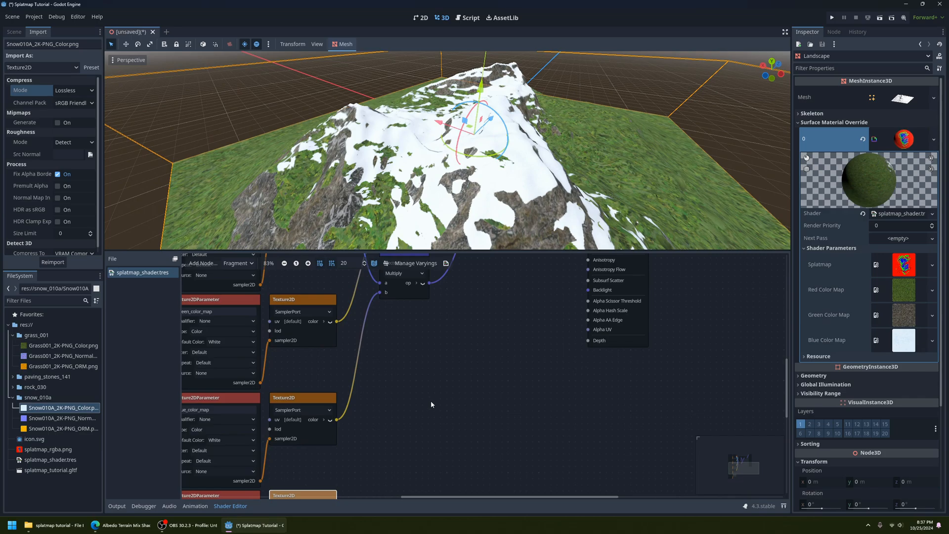
{"action": "scroll", "coordinate": [431, 400], "scroll_direction": "down", "scroll_amount": 3}
{"action": "middle_click_drag", "start_coordinate": [424, 337], "coordinate": [424, 347]}
{"action": "left_click", "coordinate": [423, 304]}
{"action": "key", "text": "ctrl+d"}
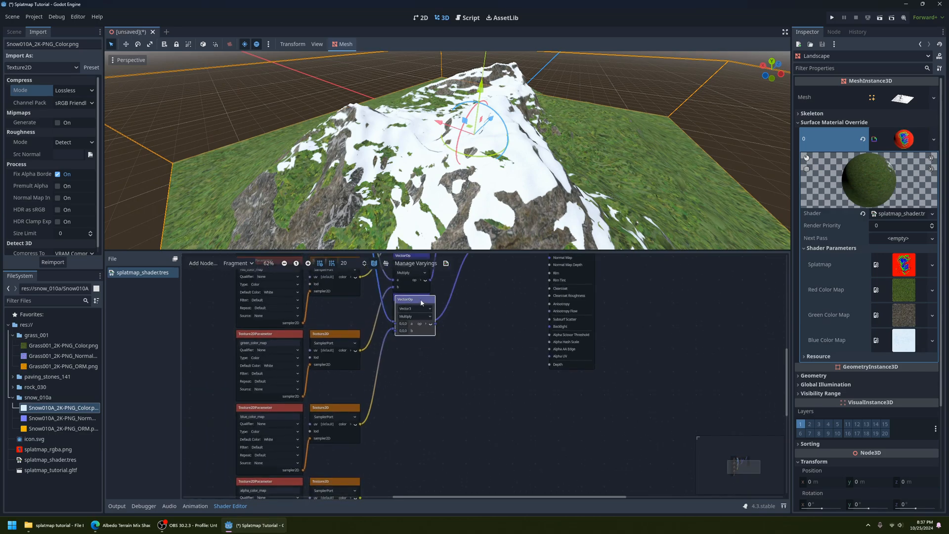
{"action": "left_click_drag", "start_coordinate": [422, 302], "coordinate": [417, 338]}
Connect the alpha_color_map color output and the splatmap's alpha output to the fourth Multiply node's b and a inputs.
{"action": "middle_click_drag", "start_coordinate": [437, 389], "coordinate": [444, 343]}
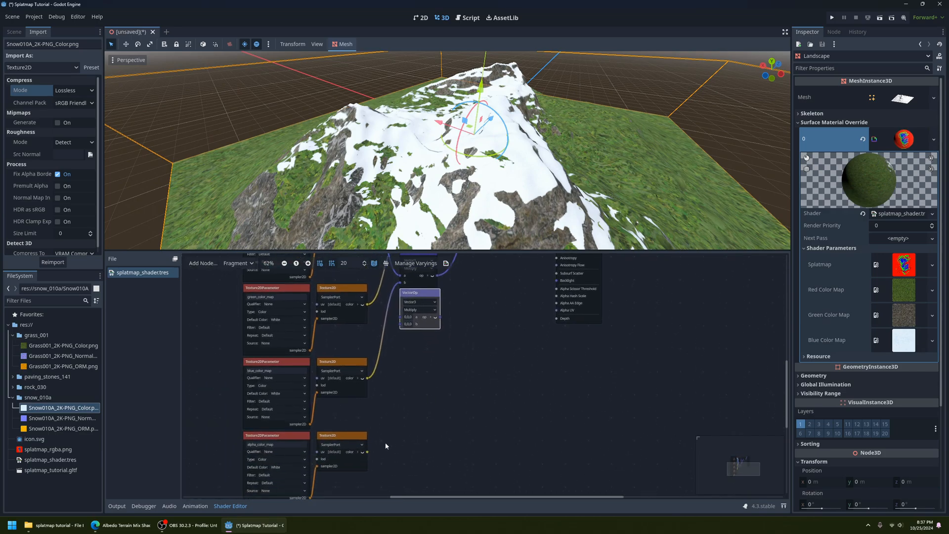
{"action": "left_click_drag", "start_coordinate": [368, 452], "coordinate": [401, 325]}
{"action": "middle_click_drag", "start_coordinate": [400, 337], "coordinate": [363, 478]}
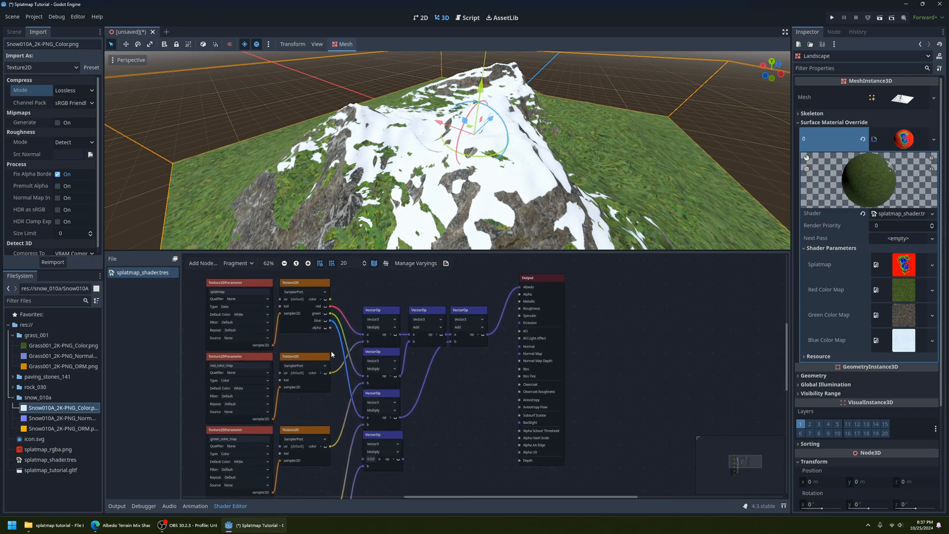
{"action": "left_click_drag", "start_coordinate": [331, 327], "coordinate": [365, 459]}
Duplicate the last Add node and wire the copy between it and Albedo, shifting the Output node to make room.
{"action": "scroll", "coordinate": [428, 429], "scroll_direction": "right", "scroll_amount": 1, "text": "shift"}
{"action": "middle_click_drag", "start_coordinate": [429, 430], "coordinate": [384, 434]}
{"action": "left_click", "coordinate": [414, 315]}
{"action": "left_click_drag", "start_coordinate": [375, 313], "coordinate": [451, 315]}
{"action": "key", "text": "ctrl+d"}
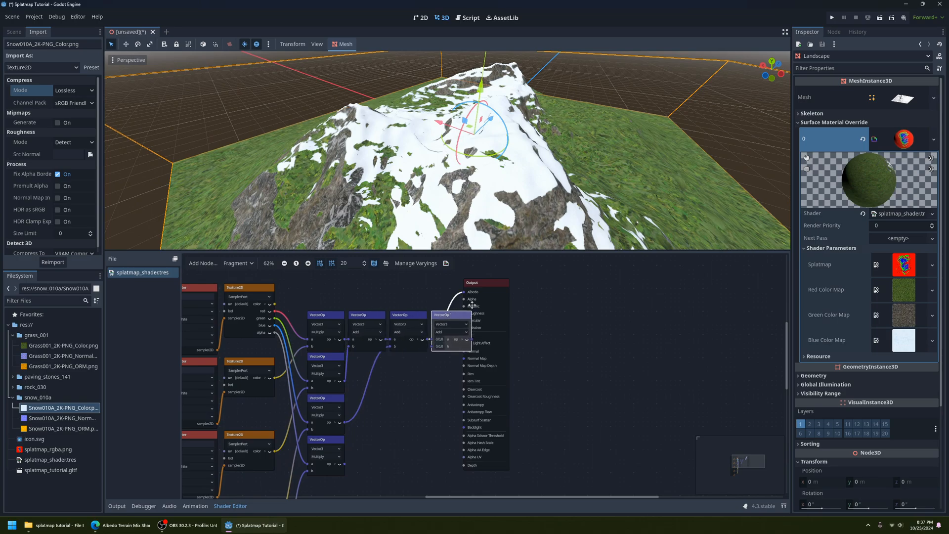
{"action": "left_click_drag", "start_coordinate": [490, 283], "coordinate": [499, 283]}
{"action": "left_click", "coordinate": [445, 316]}
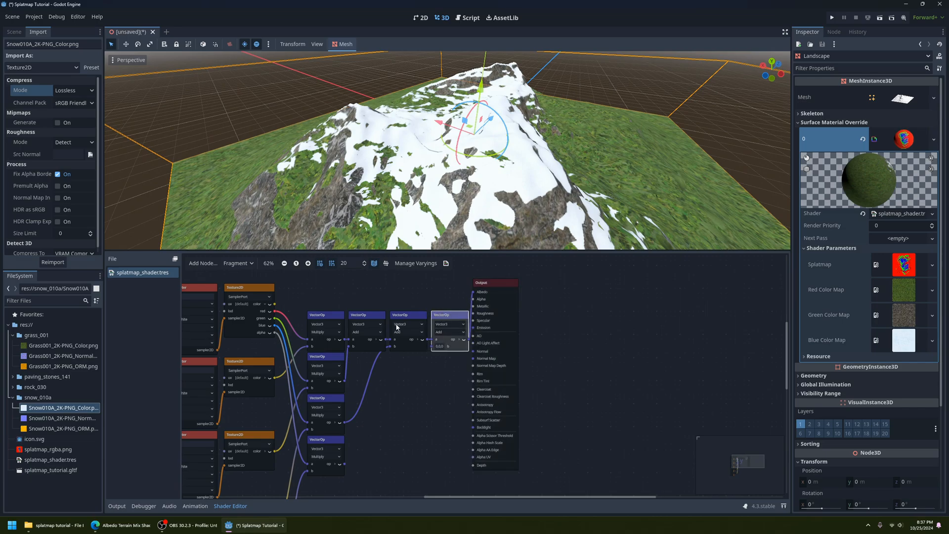
Connect the fourth Multiply node's output to the b input of the third Add node.
{"action": "scroll", "coordinate": [368, 397], "scroll_direction": "down", "scroll_amount": 3}
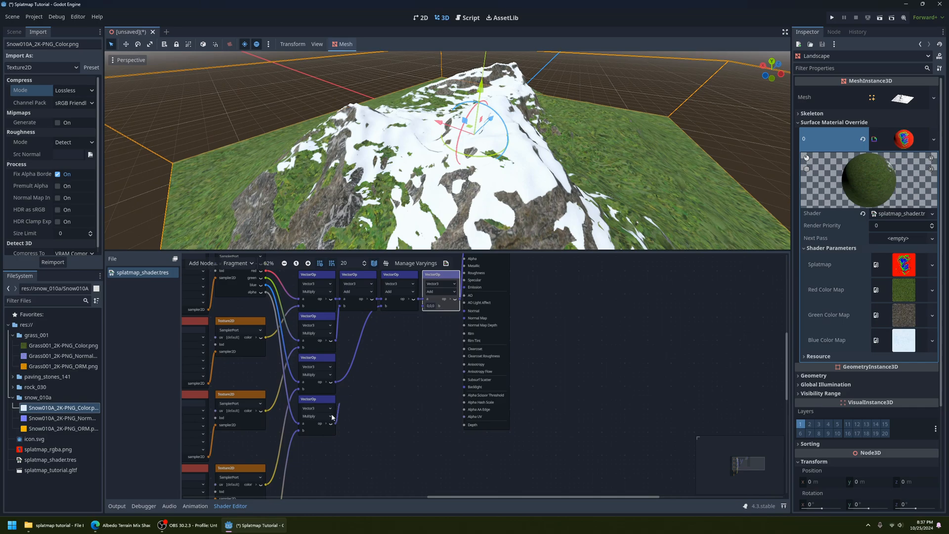
{"action": "left_click_drag", "start_coordinate": [332, 416], "coordinate": [349, 410]}
{"action": "left_click_drag", "start_coordinate": [321, 444], "coordinate": [424, 307]}
{"action": "scroll", "coordinate": [513, 134], "scroll_direction": "down", "scroll_amount": 3}
Examine the terrain from several angles to see how the alpha channel affects the surface and paths.
{"action": "middle_click_drag", "start_coordinate": [514, 119], "coordinate": [425, 150]}
{"action": "scroll", "coordinate": [457, 141], "scroll_direction": "up", "scroll_amount": 4}
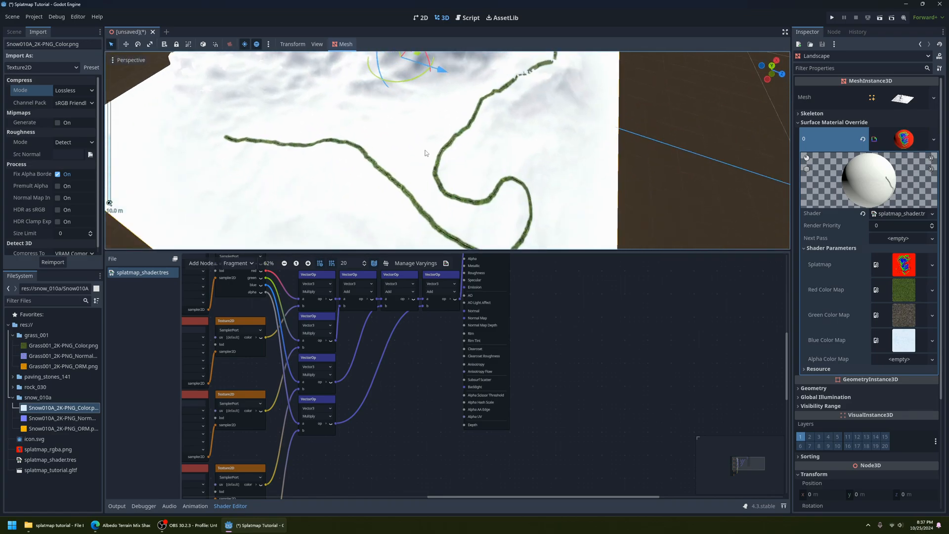
{"action": "scroll", "coordinate": [452, 168], "scroll_direction": "up", "scroll_amount": 2}
{"action": "scroll", "coordinate": [452, 168], "scroll_direction": "down", "scroll_amount": 5}
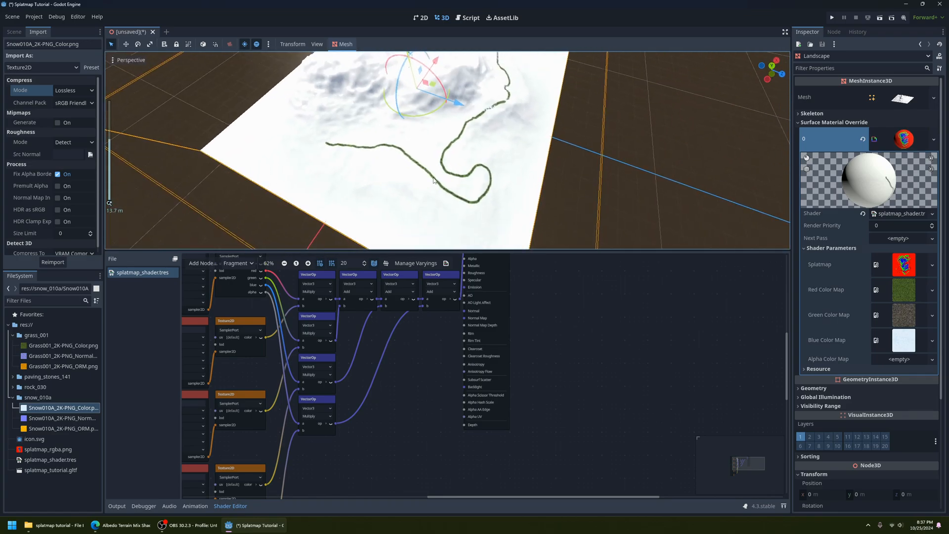
{"action": "middle_click_drag", "start_coordinate": [410, 183], "coordinate": [443, 215]}
{"action": "scroll", "coordinate": [366, 313], "scroll_direction": "left", "scroll_amount": 6}
{"action": "scroll", "coordinate": [506, 171], "scroll_direction": "up", "scroll_amount": 3}
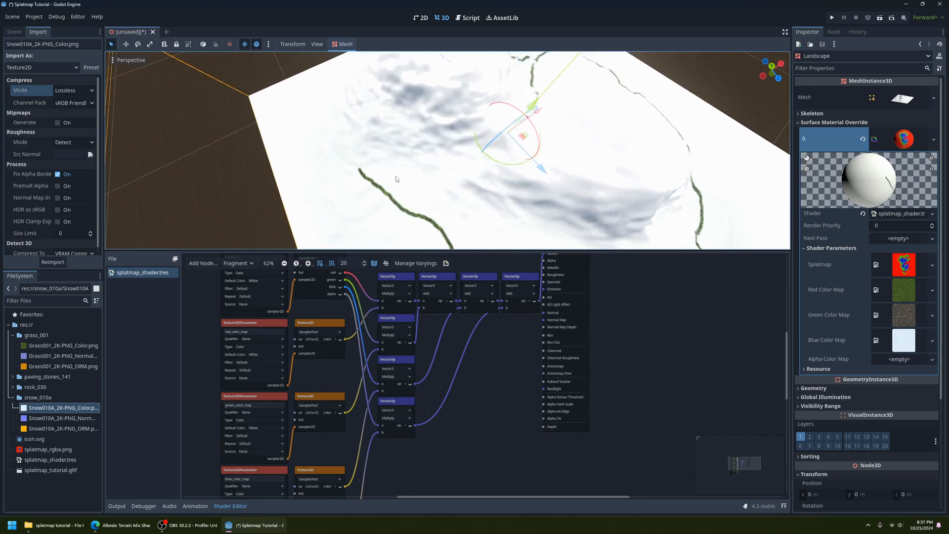
{"action": "middle_click_drag", "start_coordinate": [454, 91], "coordinate": [458, 197]}
{"action": "scroll", "coordinate": [461, 185], "scroll_direction": "up", "scroll_amount": 4}
{"action": "scroll", "coordinate": [512, 179], "scroll_direction": "down", "scroll_amount": 10}
{"action": "scroll", "coordinate": [458, 196], "scroll_direction": "up", "scroll_amount": 5}
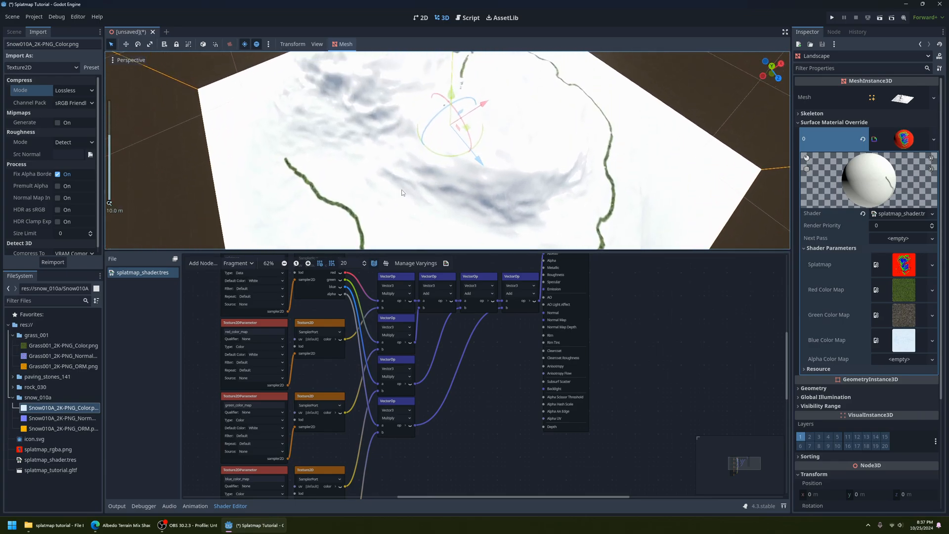
Duplicate the fourth Multiply node into the empty graph area and change the copy's operation to Subtract.
{"action": "scroll", "coordinate": [456, 395], "scroll_direction": "up", "scroll_amount": 1, "text": "ctrl"}
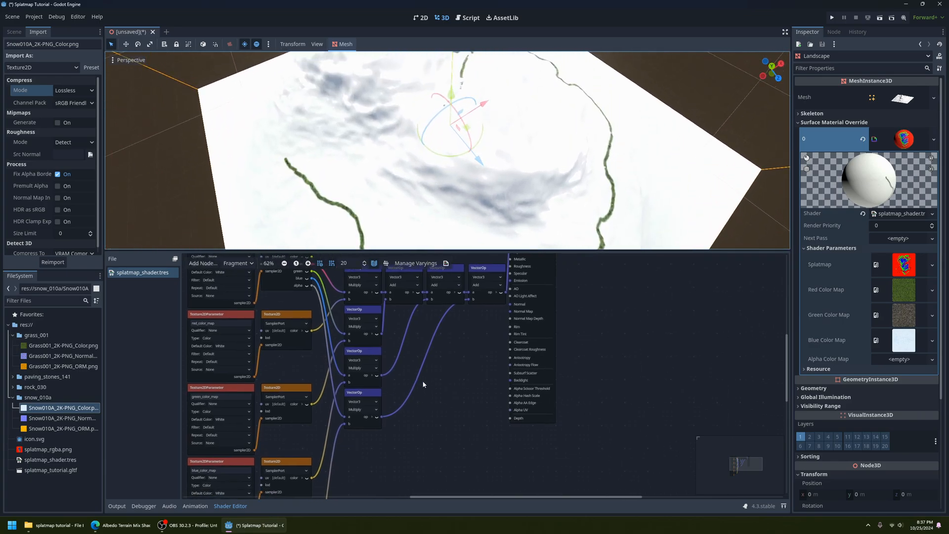
{"action": "left_click", "coordinate": [348, 395]}
{"action": "key", "text": "ctrl+d"}
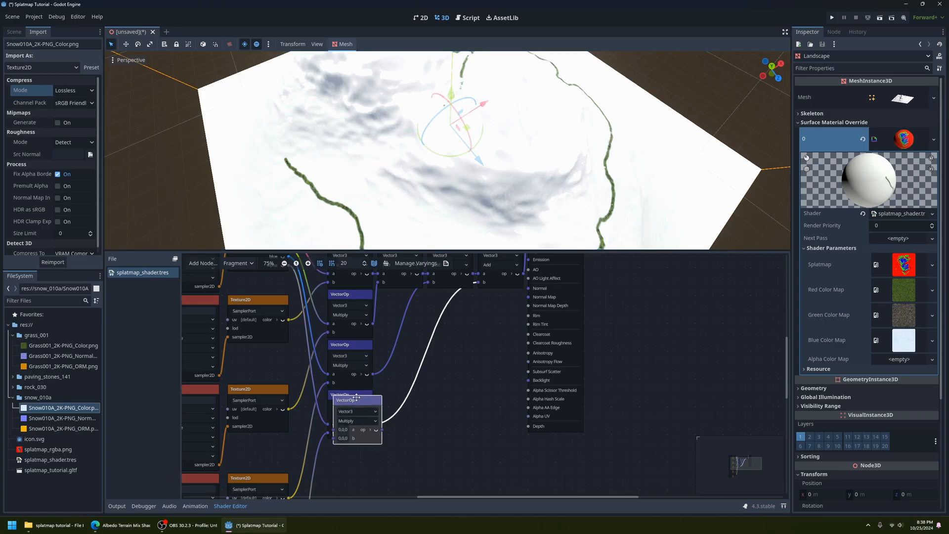
{"action": "left_click_drag", "start_coordinate": [368, 398], "coordinate": [472, 357]}
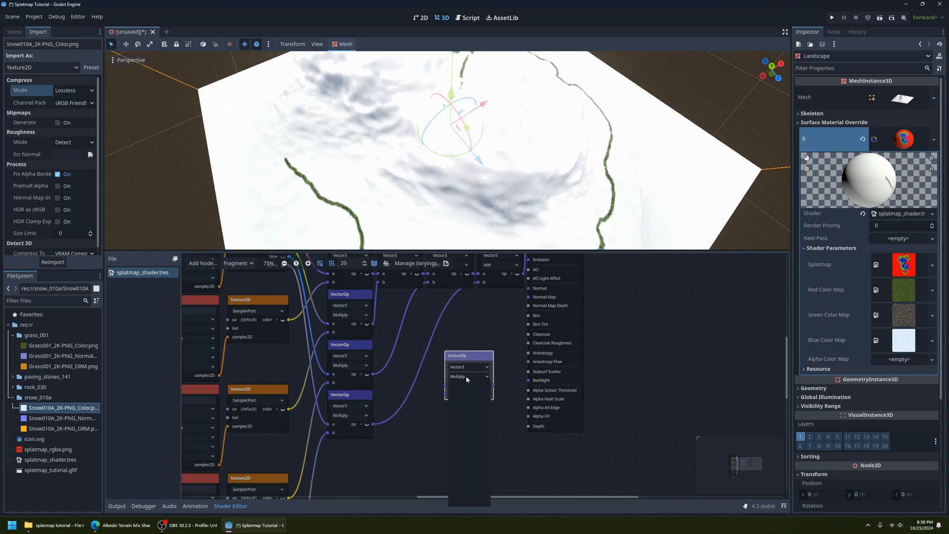
{"action": "left_click", "coordinate": [465, 376]}
{"action": "left_click", "coordinate": [462, 395]}
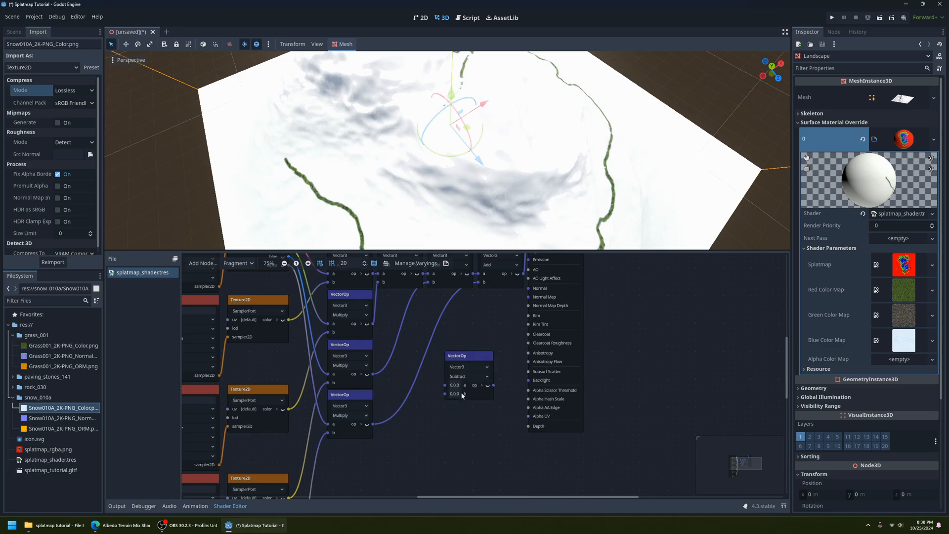
Set the Subtract node's a input to 1,1,1.
{"action": "scroll", "coordinate": [466, 416], "scroll_direction": "up", "scroll_amount": 4}
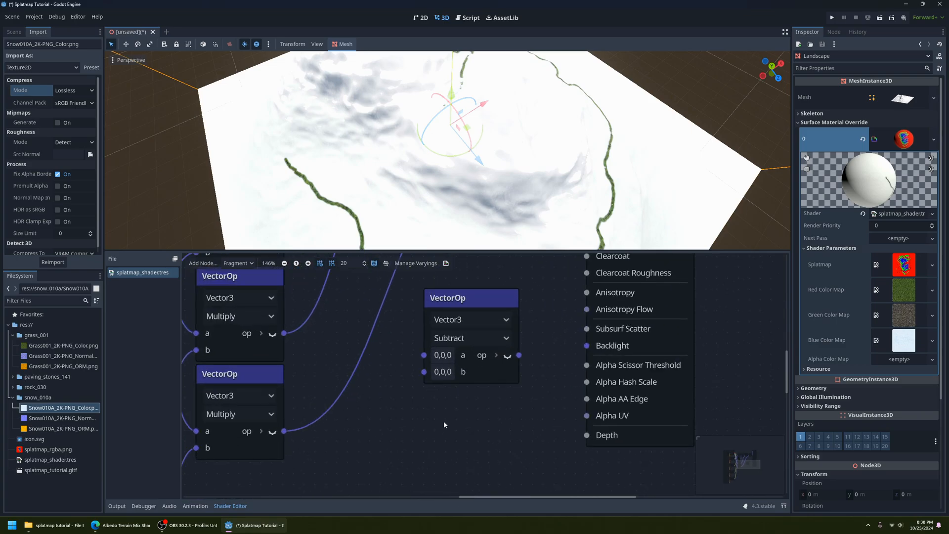
{"action": "left_click", "coordinate": [448, 355]}
{"action": "type", "text": "1"}
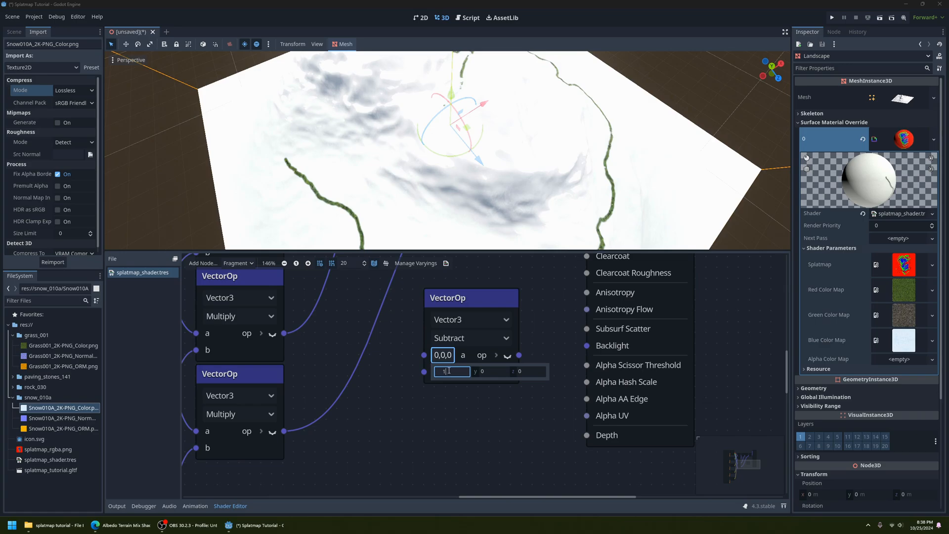
{"action": "key", "text": "Tab"}
{"action": "type", "text": "1"}
{"action": "key", "text": "Tab"}
{"action": "type", "text": "1"}
{"action": "left_click", "coordinate": [475, 405]}
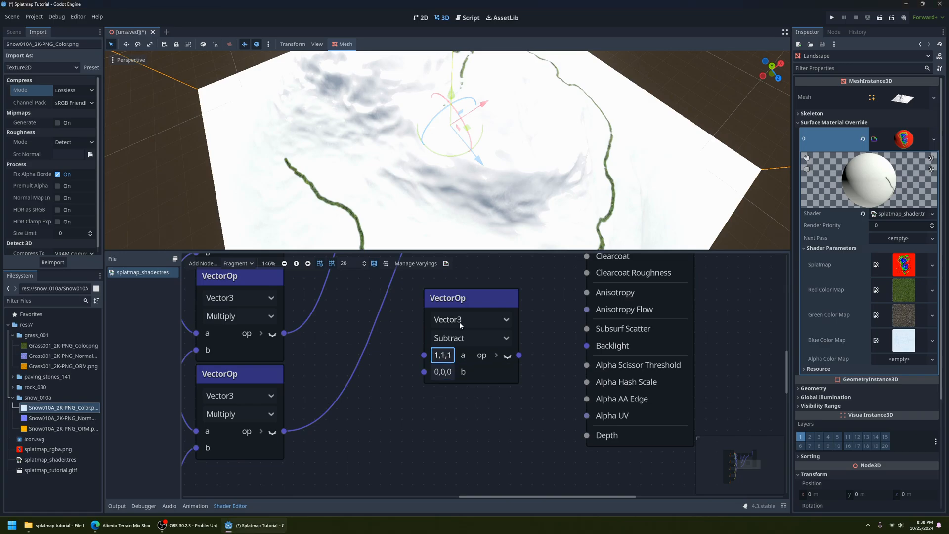
Connect the splatmap texture's alpha output to the Subtract node's b input.
{"action": "scroll", "coordinate": [461, 325], "scroll_direction": "down", "scroll_amount": 3}
{"action": "middle_click_drag", "start_coordinate": [492, 321], "coordinate": [542, 367]}
{"action": "mouse_move", "coordinate": [526, 352]}
{"action": "left_mouse_down"}
{"action": "mouse_move", "coordinate": [516, 326]}
{"action": "mouse_move", "coordinate": [525, 339]}
{"action": "left_mouse_up"}
{"action": "middle_click_drag", "start_coordinate": [448, 321], "coordinate": [498, 362]}
{"action": "scroll", "coordinate": [496, 360], "scroll_direction": "down", "scroll_amount": 2}
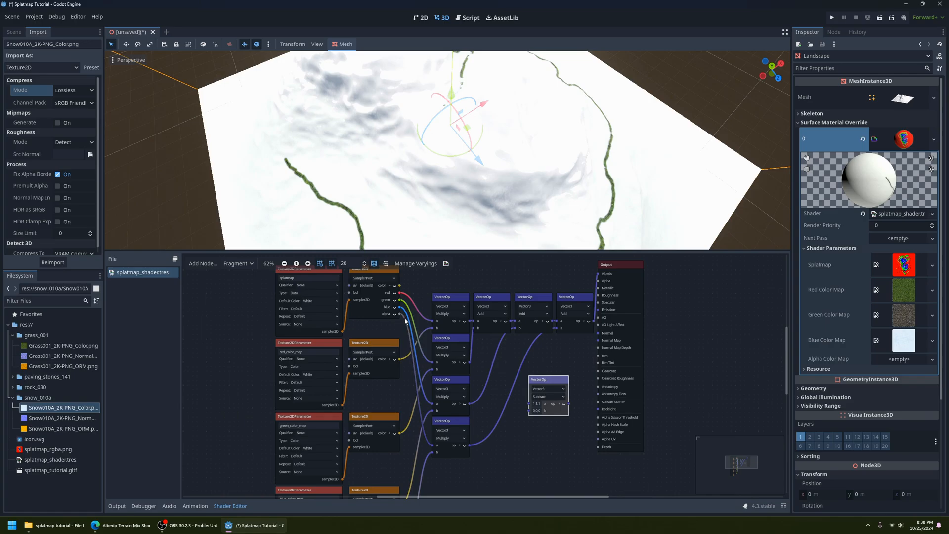
{"action": "scroll", "coordinate": [401, 316], "scroll_direction": "up", "scroll_amount": 1}
{"action": "left_click_drag", "start_coordinate": [399, 311], "coordinate": [554, 428]}
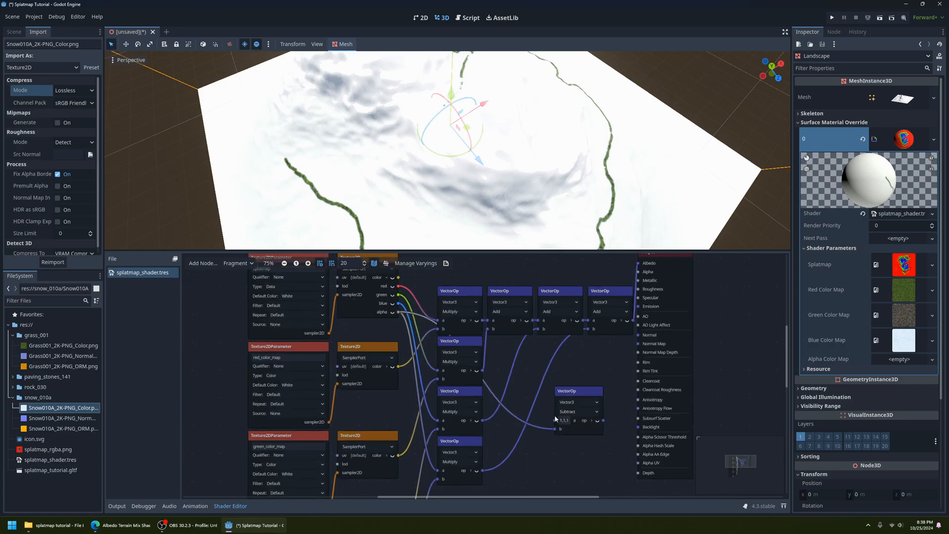
Place the Subtract node below the fourth Multiply node and connect its output to that Multiply's a input.
{"action": "left_click_drag", "start_coordinate": [584, 393], "coordinate": [495, 471]}
{"action": "scroll", "coordinate": [577, 398], "scroll_direction": "down", "scroll_amount": 2}
{"action": "left_click", "coordinate": [492, 326]}
{"action": "middle_click_drag", "start_coordinate": [509, 491], "coordinate": [522, 402]}
{"action": "left_click_drag", "start_coordinate": [519, 399], "coordinate": [486, 356]}
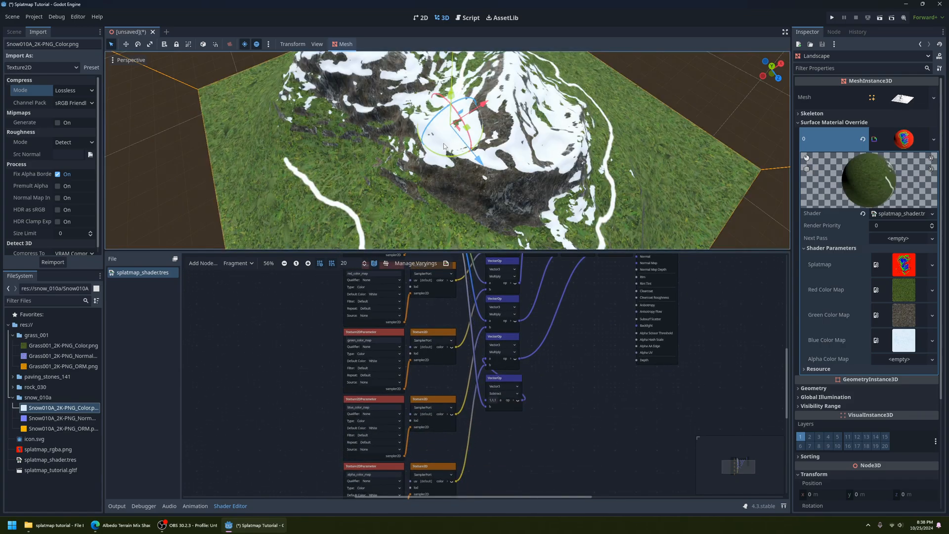
Inspect the paths on the terrain and set the alpha_color_map parameter's default color to Black.
{"action": "scroll", "coordinate": [434, 168], "scroll_direction": "up", "scroll_amount": 3}
{"action": "scroll", "coordinate": [465, 168], "scroll_direction": "up", "scroll_amount": 6}
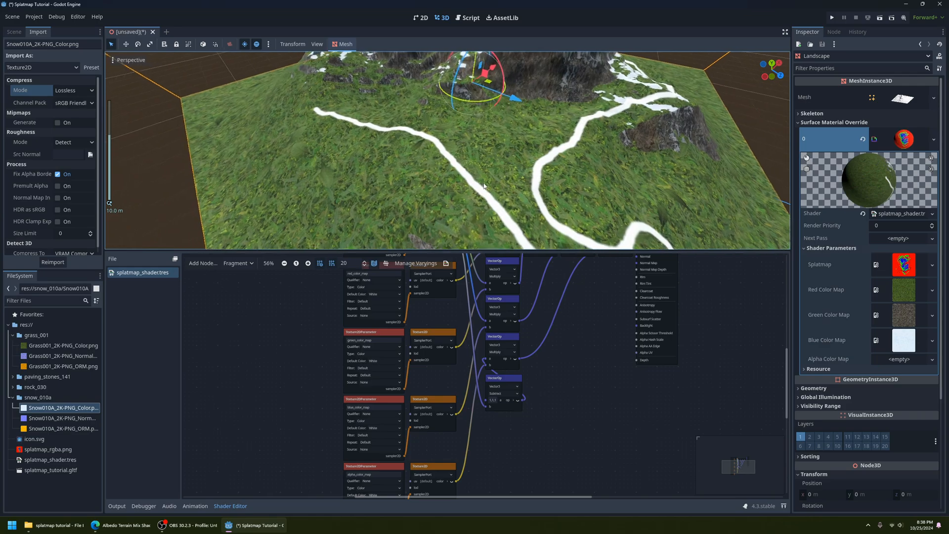
{"action": "scroll", "coordinate": [413, 173], "scroll_direction": "down", "scroll_amount": 2}
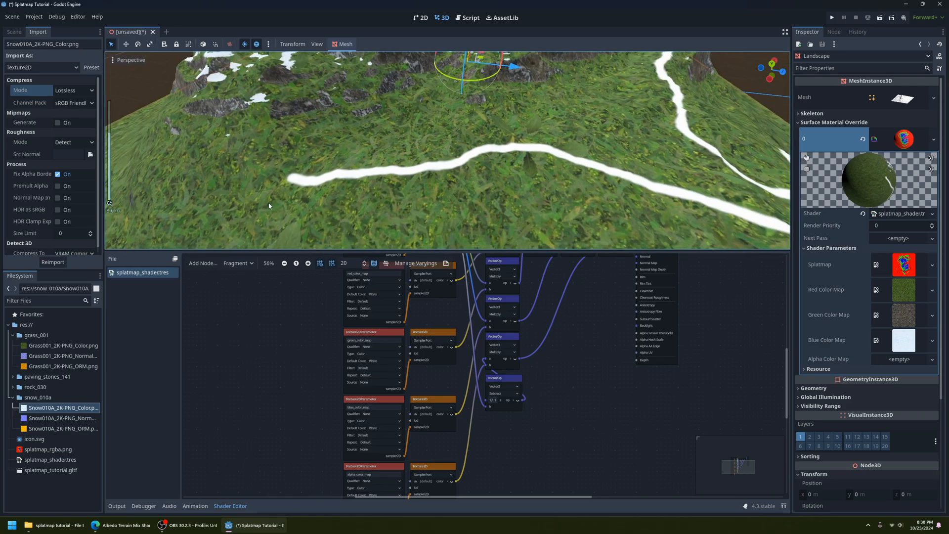
{"action": "middle_click_drag", "start_coordinate": [528, 147], "coordinate": [465, 174]}
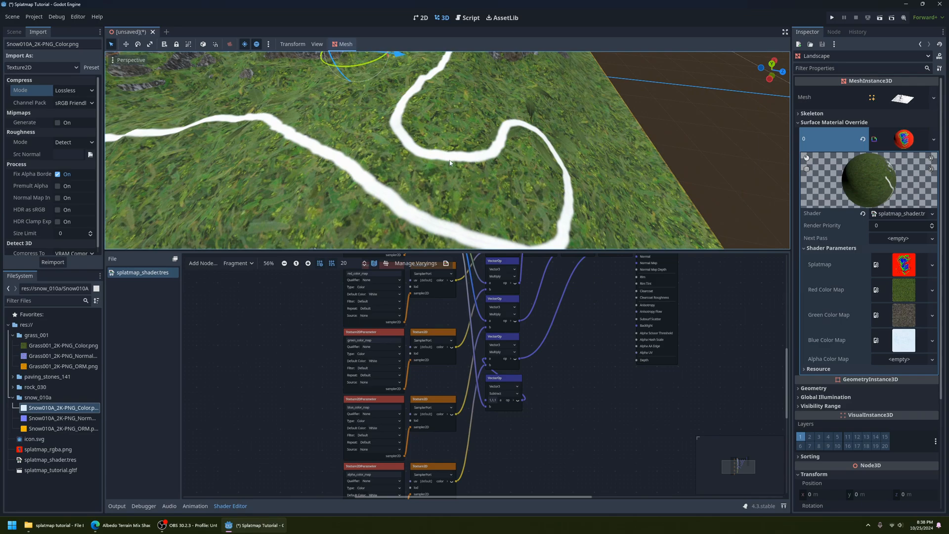
{"action": "scroll", "coordinate": [450, 438], "scroll_direction": "up", "scroll_amount": 4}
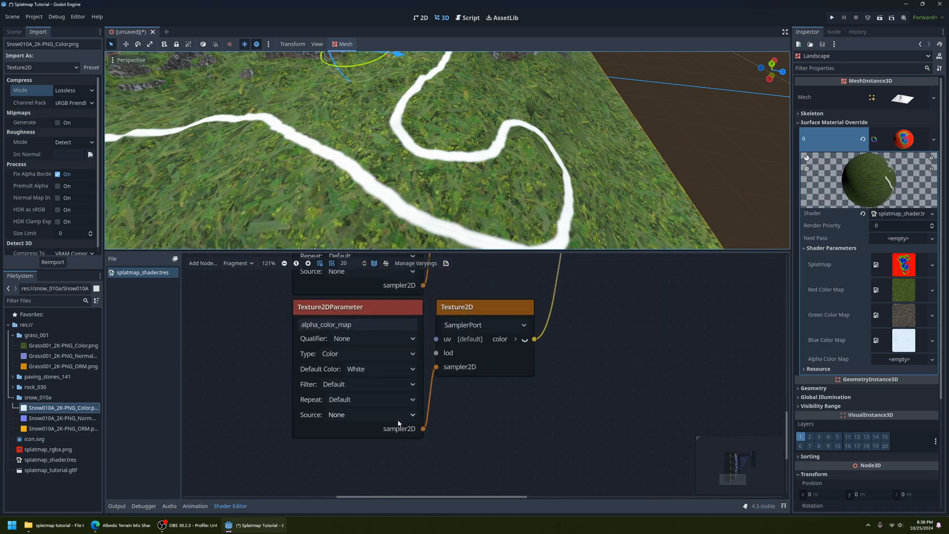
{"action": "scroll", "coordinate": [449, 440], "scroll_direction": "up", "scroll_amount": 1}
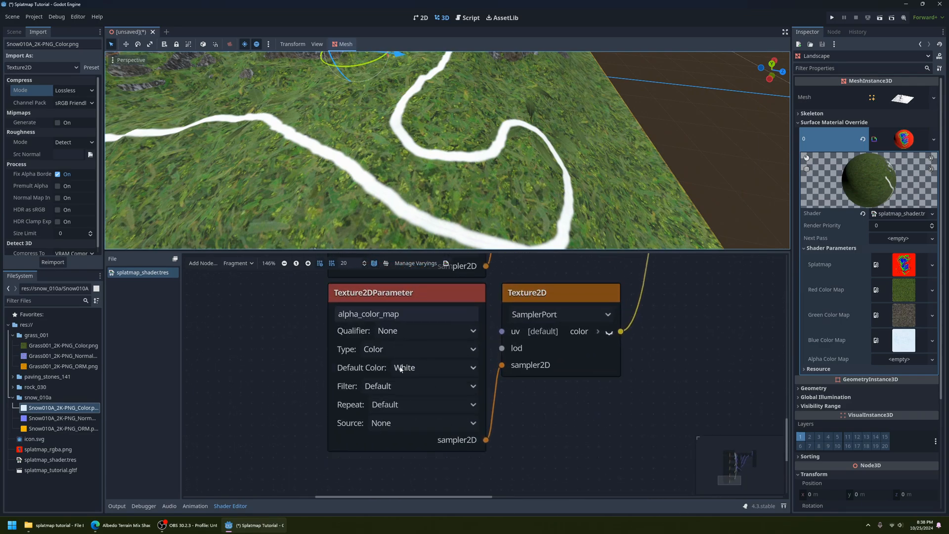
{"action": "left_click", "coordinate": [428, 369]}
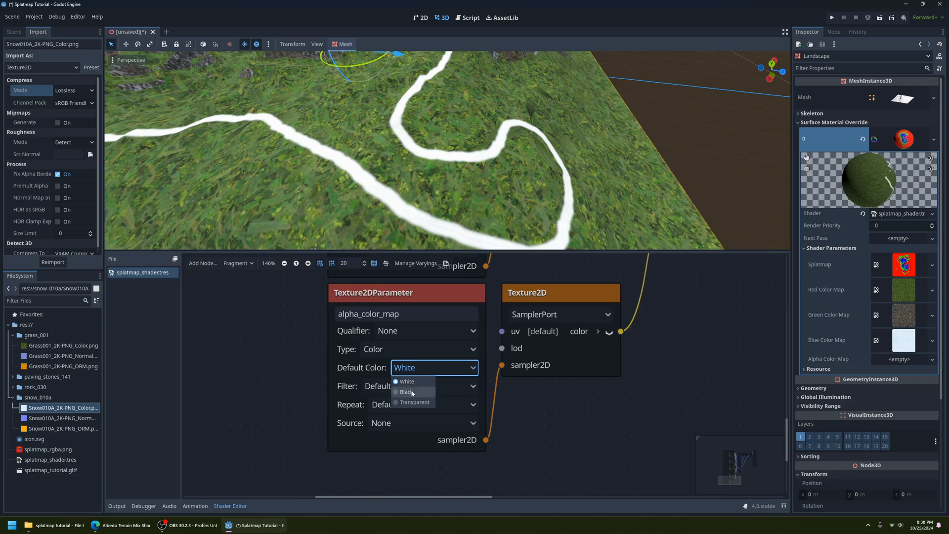
{"action": "left_click", "coordinate": [413, 389]}
Enable Premult Alpha in the import settings of splatmap_rgba.png, reimport it, and check the paths on the terrain.
{"action": "scroll", "coordinate": [440, 200], "scroll_direction": "up", "scroll_amount": 3}
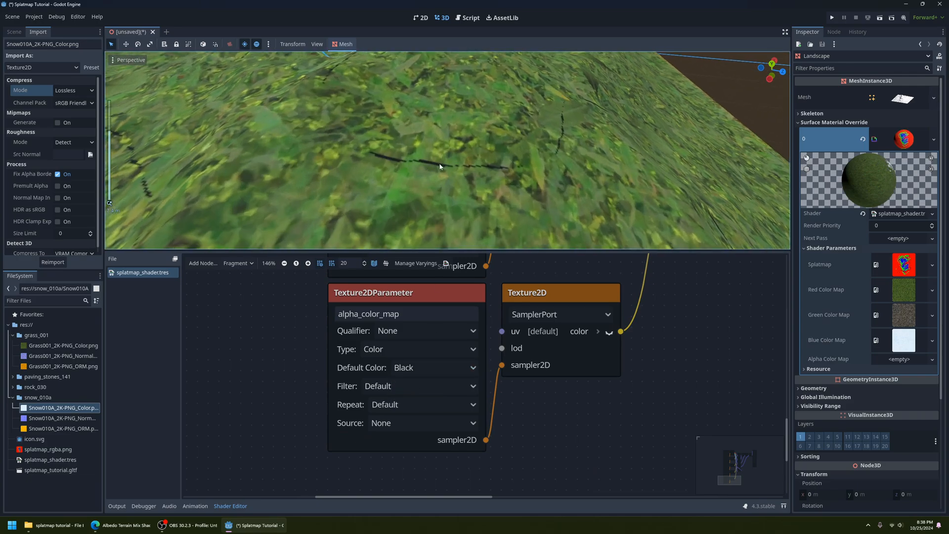
{"action": "scroll", "coordinate": [445, 188], "scroll_direction": "down", "scroll_amount": 4}
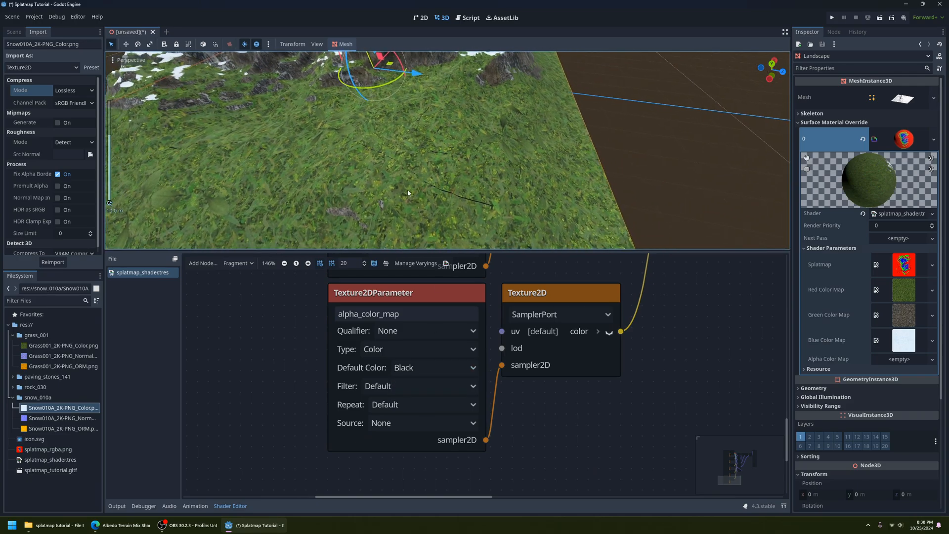
{"action": "scroll", "coordinate": [408, 193], "scroll_direction": "up", "scroll_amount": 2}
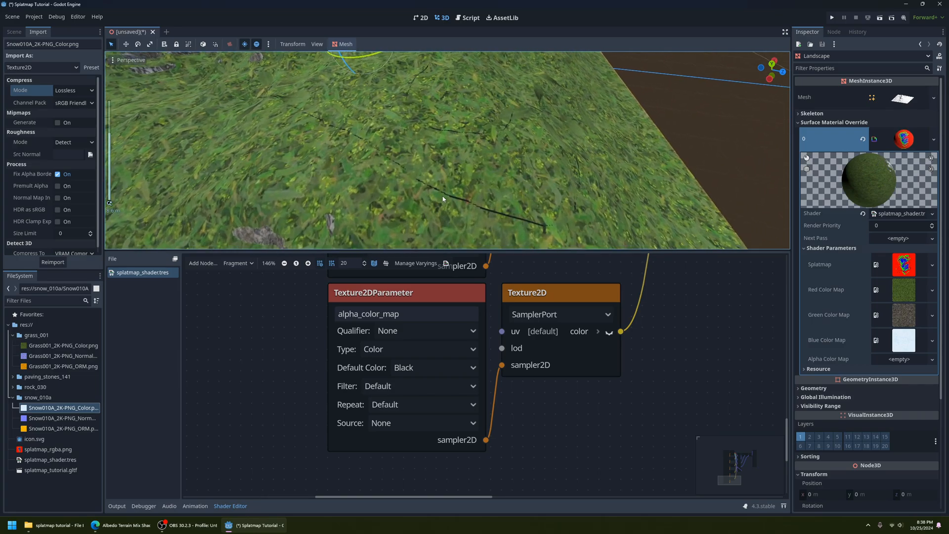
{"action": "middle_click_drag", "start_coordinate": [442, 199], "coordinate": [398, 162]}
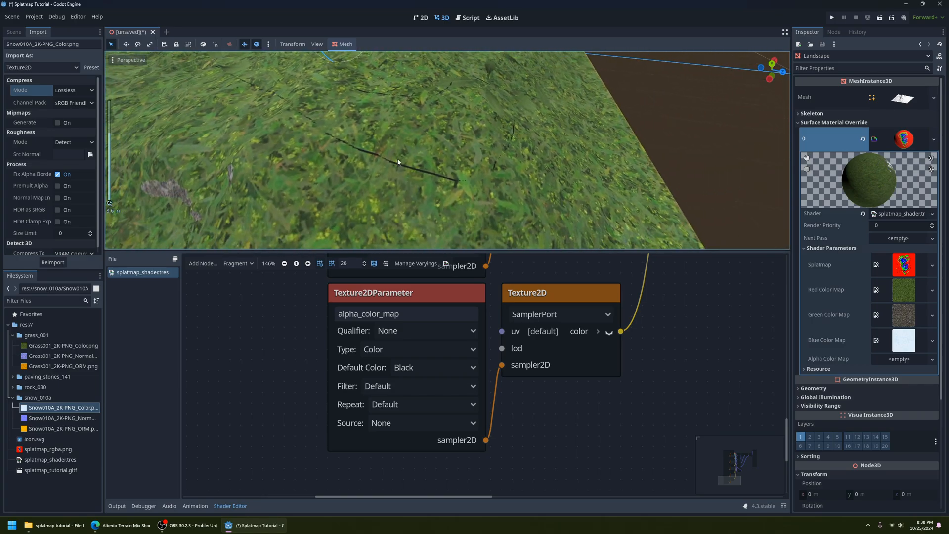
{"action": "scroll", "coordinate": [494, 301], "scroll_direction": "down", "scroll_amount": 1}
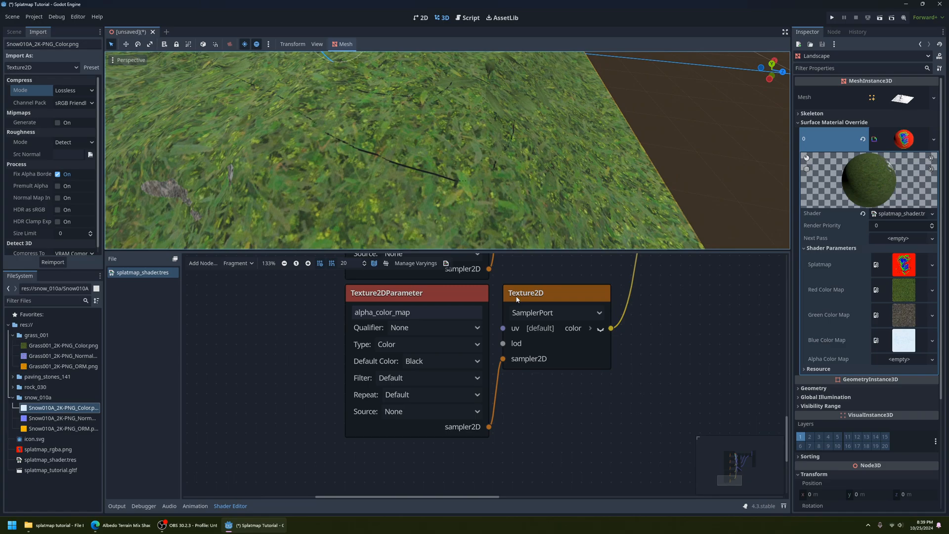
{"action": "middle_click_drag", "start_coordinate": [478, 298], "coordinate": [418, 334]}
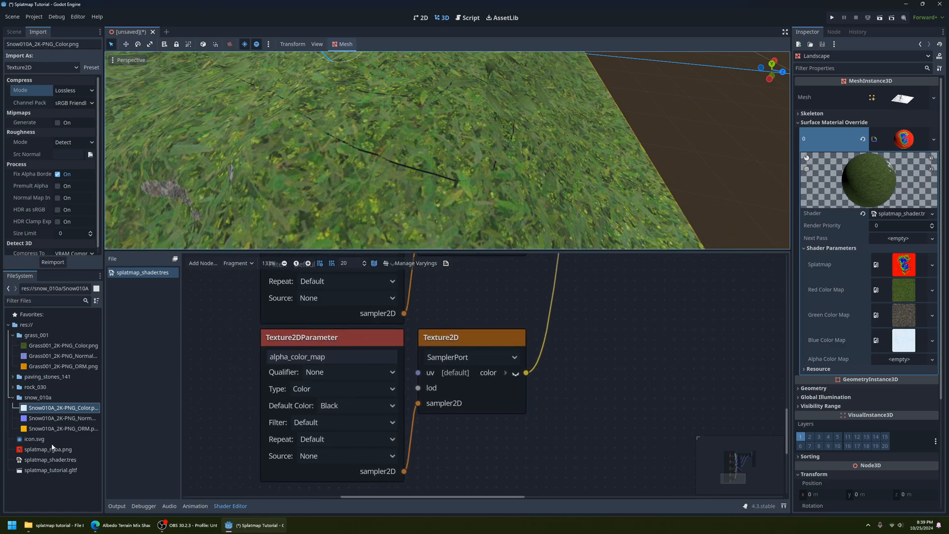
{"action": "mouse_move", "coordinate": [54, 453]}
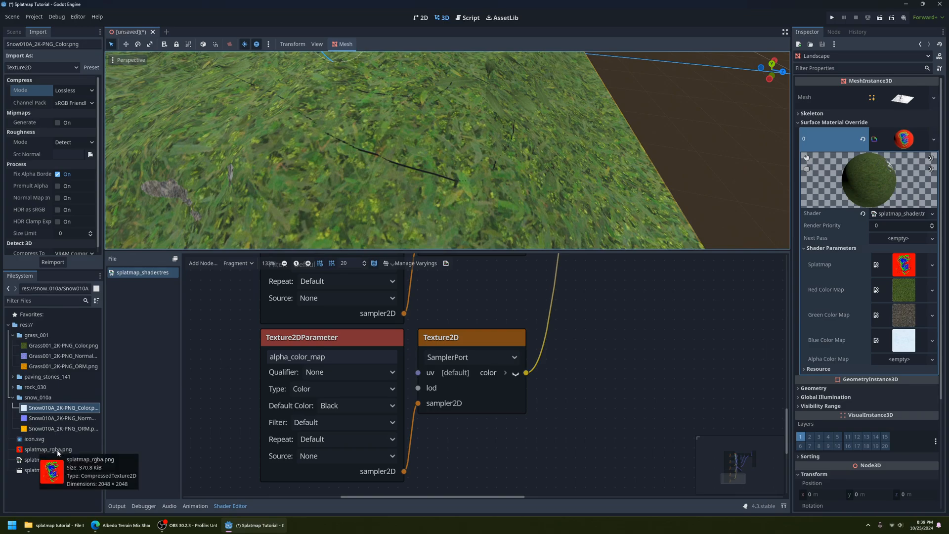
{"action": "left_click", "coordinate": [58, 449]}
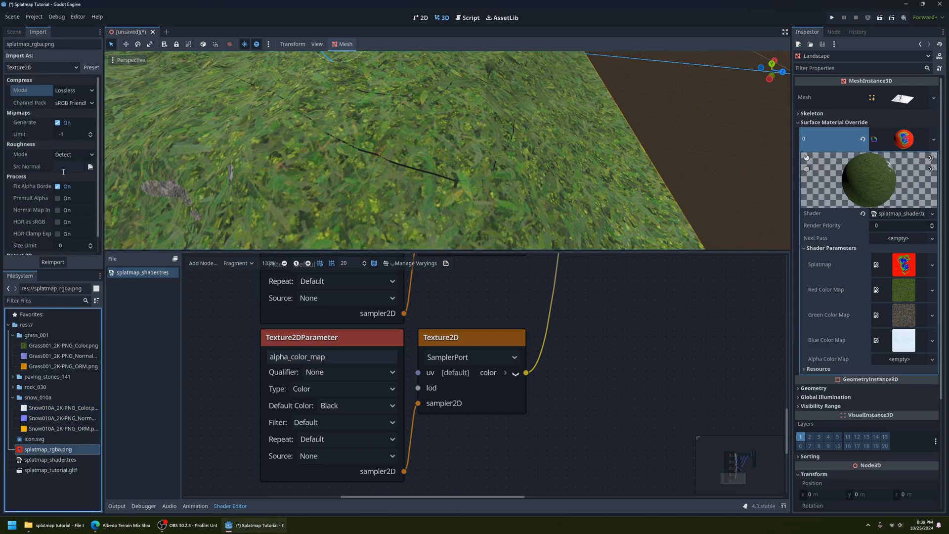
{"action": "left_click", "coordinate": [57, 198]}
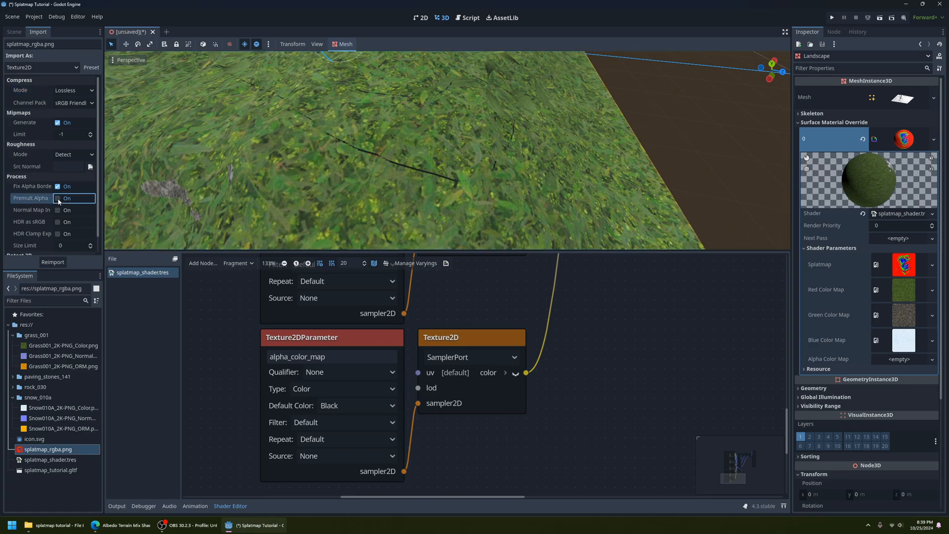
{"action": "left_click", "coordinate": [53, 261]}
{"action": "scroll", "coordinate": [395, 198], "scroll_direction": "down", "scroll_amount": 5}
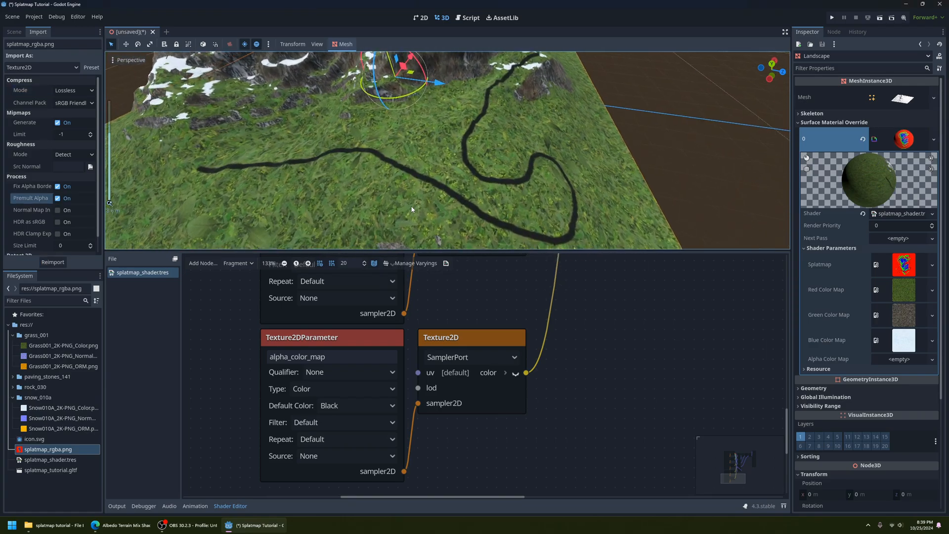
Shift the Multiply and Add nodes away from the texture nodes and place the Subtract node directly before the fourth Multiply node.
{"action": "middle_click_drag", "start_coordinate": [411, 206], "coordinate": [395, 152]}
{"action": "scroll", "coordinate": [409, 186], "scroll_direction": "down", "scroll_amount": 2}
{"action": "scroll", "coordinate": [409, 187], "scroll_direction": "down", "scroll_amount": 4}
{"action": "scroll", "coordinate": [505, 287], "scroll_direction": "down", "scroll_amount": 5}
{"action": "middle_click_drag", "start_coordinate": [526, 291], "coordinate": [390, 420]}
{"action": "middle_click_drag", "start_coordinate": [463, 403], "coordinate": [422, 313]}
{"action": "scroll", "coordinate": [424, 465], "scroll_direction": "down", "scroll_amount": 2}
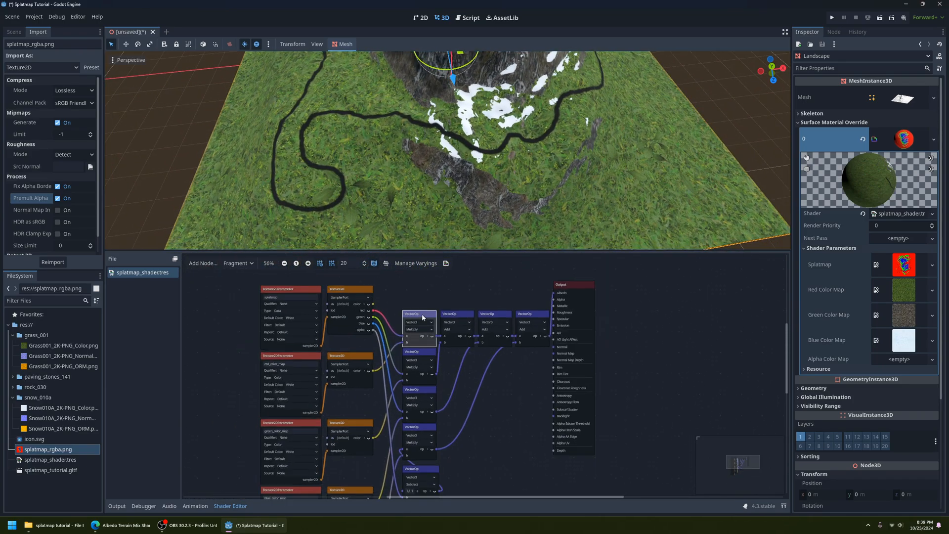
{"action": "left_click_drag", "start_coordinate": [403, 292], "coordinate": [561, 431]}
{"action": "left_click_drag", "start_coordinate": [420, 317], "coordinate": [475, 318]}
{"action": "left_click_drag", "start_coordinate": [424, 470], "coordinate": [436, 429]}
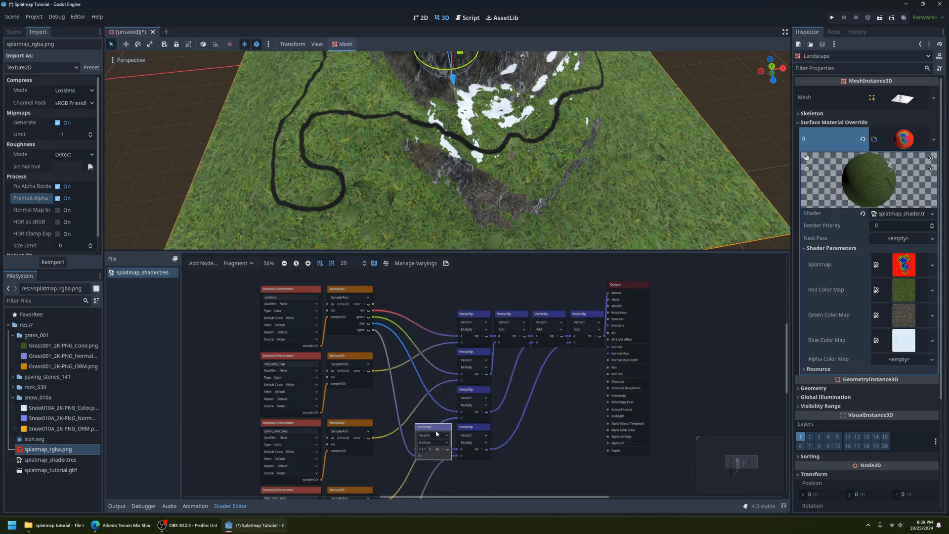
{"action": "left_click", "coordinate": [431, 298]}
Add a Frame node to the shader graph and place it in the empty space beneath the Add nodes.
{"action": "middle_click_drag", "start_coordinate": [466, 437], "coordinate": [480, 287]}
{"action": "scroll", "coordinate": [490, 356], "scroll_direction": "down", "scroll_amount": 3}
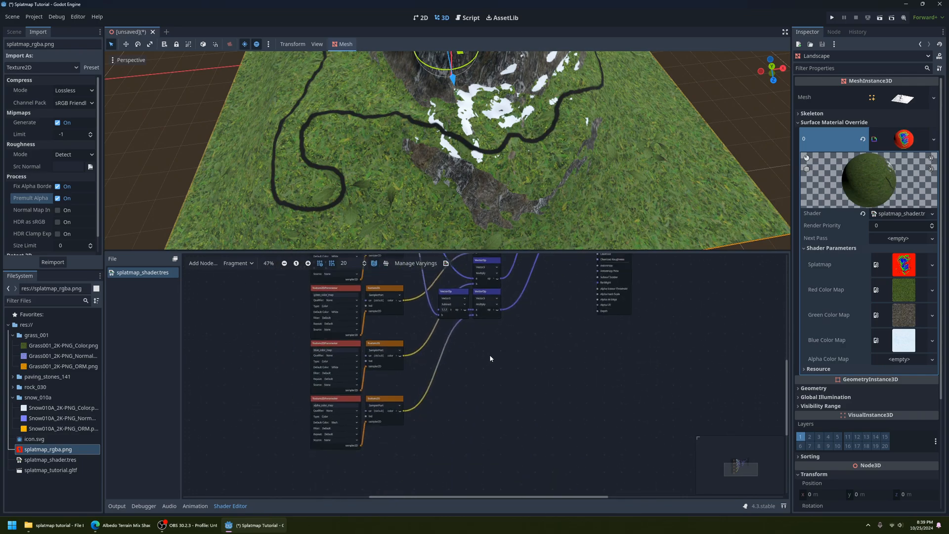
{"action": "middle_click_drag", "start_coordinate": [505, 346], "coordinate": [463, 414]}
{"action": "middle_click_drag", "start_coordinate": [355, 357], "coordinate": [367, 401]}
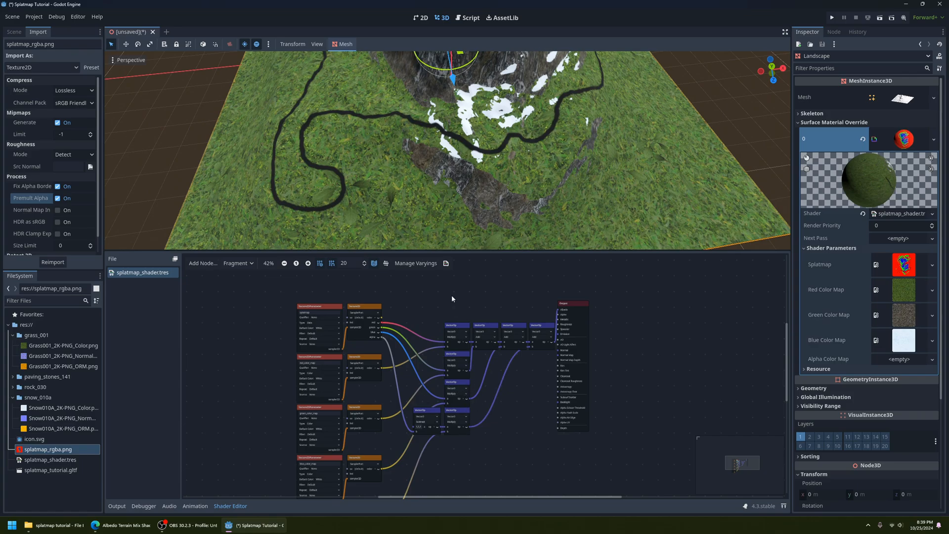
{"action": "left_click", "coordinate": [209, 267]}
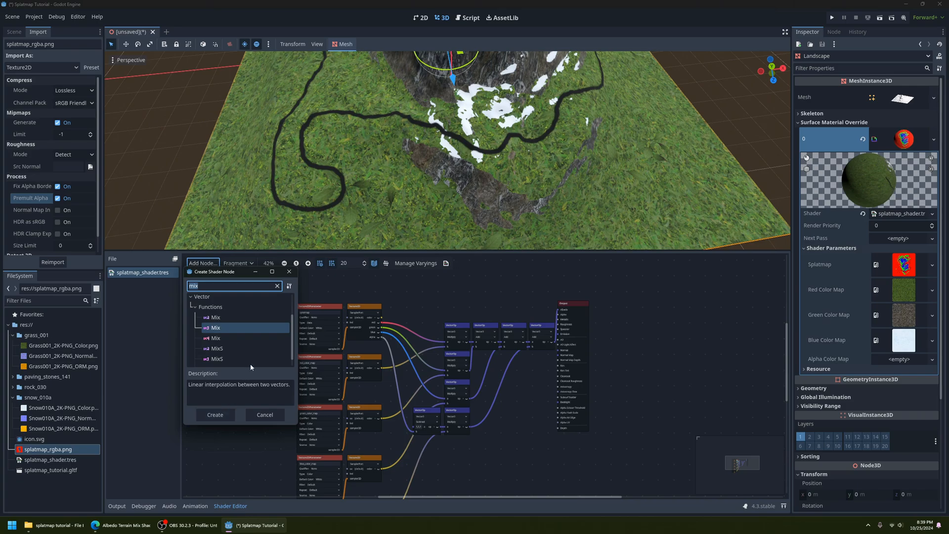
{"action": "type", "text": "frame"}
{"action": "left_click", "coordinate": [222, 309]}
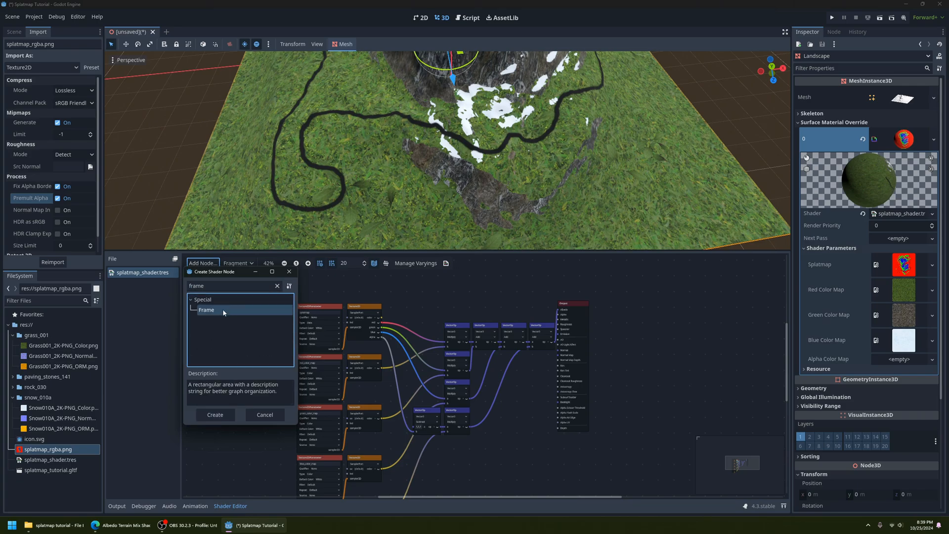
{"action": "left_click", "coordinate": [215, 415]}
{"action": "mouse_move", "coordinate": [513, 382]}
{"action": "left_mouse_down"}
{"action": "mouse_move", "coordinate": [529, 413]}
{"action": "mouse_move", "coordinate": [525, 395]}
{"action": "left_mouse_up"}
{"action": "scroll", "coordinate": [514, 401], "scroll_direction": "up", "scroll_amount": 1}
Select all the Multiply, Add and Subtract VectorOp nodes and attach them to the new frame.
{"action": "middle_click_drag", "start_coordinate": [514, 402], "coordinate": [468, 405]}
{"action": "scroll", "coordinate": [464, 350], "scroll_direction": "up", "scroll_amount": 2}
{"action": "left_click_drag", "start_coordinate": [350, 272], "coordinate": [519, 365]}
{"action": "left_click_drag", "start_coordinate": [347, 392], "coordinate": [413, 442], "text": "ctrl"}
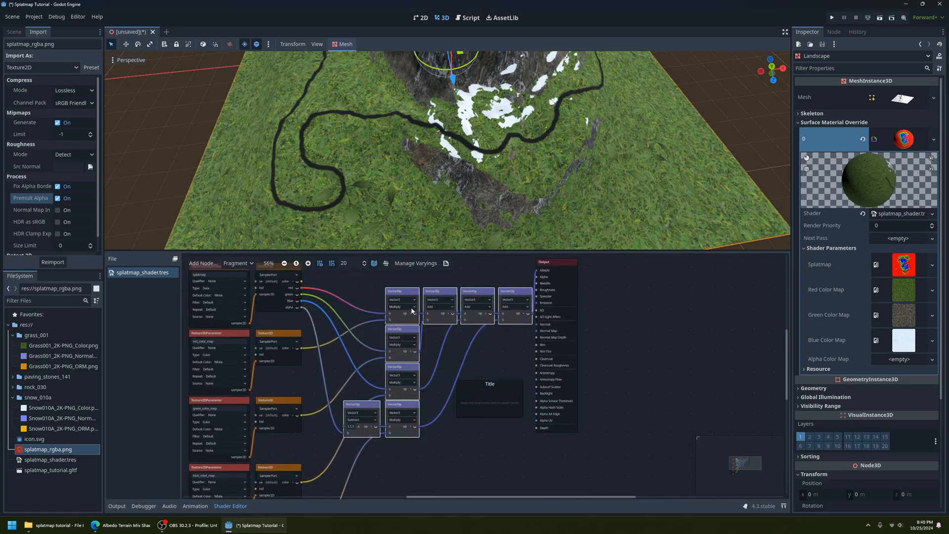
{"action": "left_click_drag", "start_coordinate": [412, 298], "coordinate": [409, 264]}
{"action": "middle_click_drag", "start_coordinate": [432, 303], "coordinate": [453, 348]}
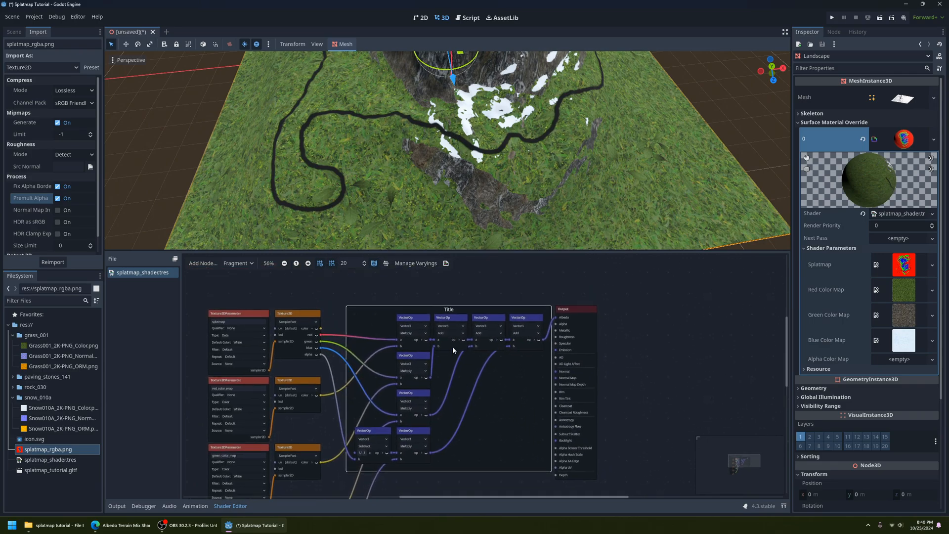
Set the title of the frame around the VectorOp nodes to "Color Mixing".
{"action": "right_click", "coordinate": [446, 310]}
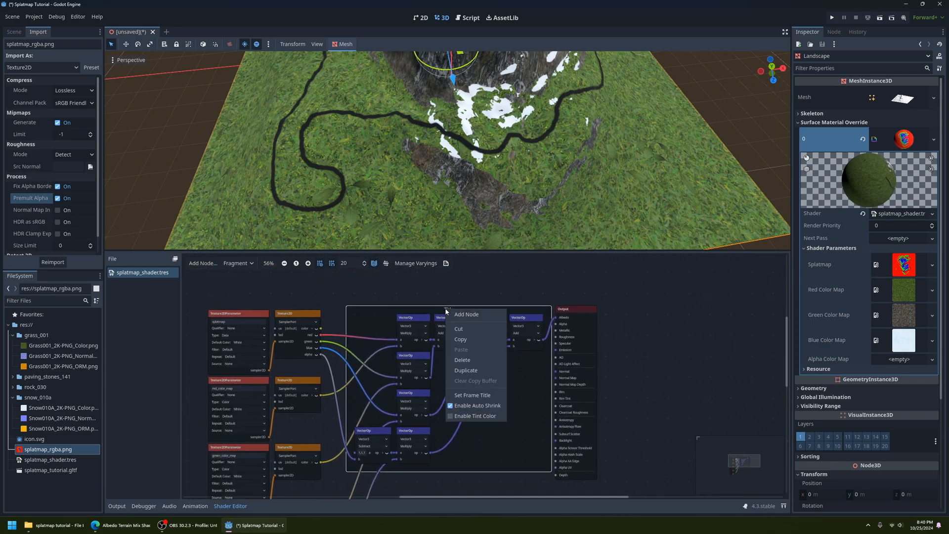
{"action": "left_click", "coordinate": [473, 395]}
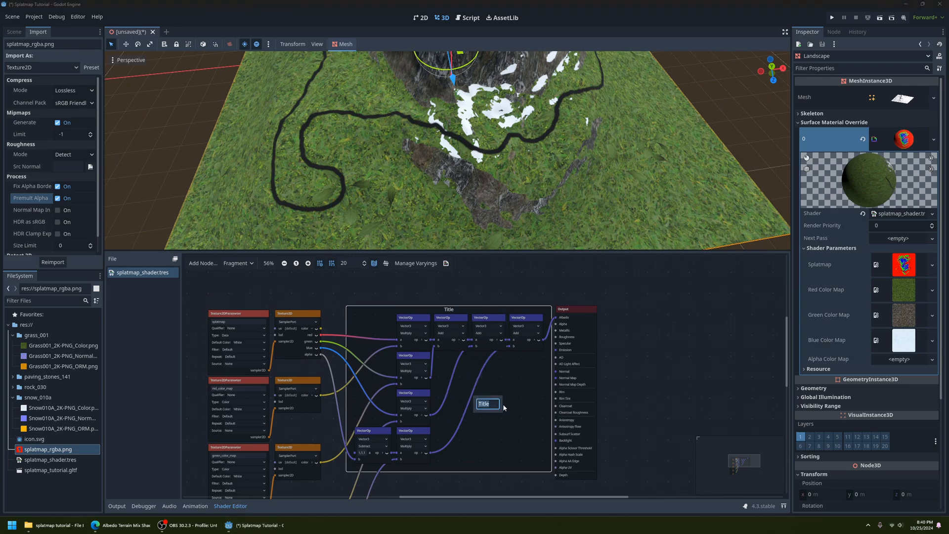
{"action": "type", "text": "Color Mixing"}
{"action": "key", "text": "Return"}
{"action": "scroll", "coordinate": [503, 404], "scroll_direction": "down", "scroll_amount": 3}
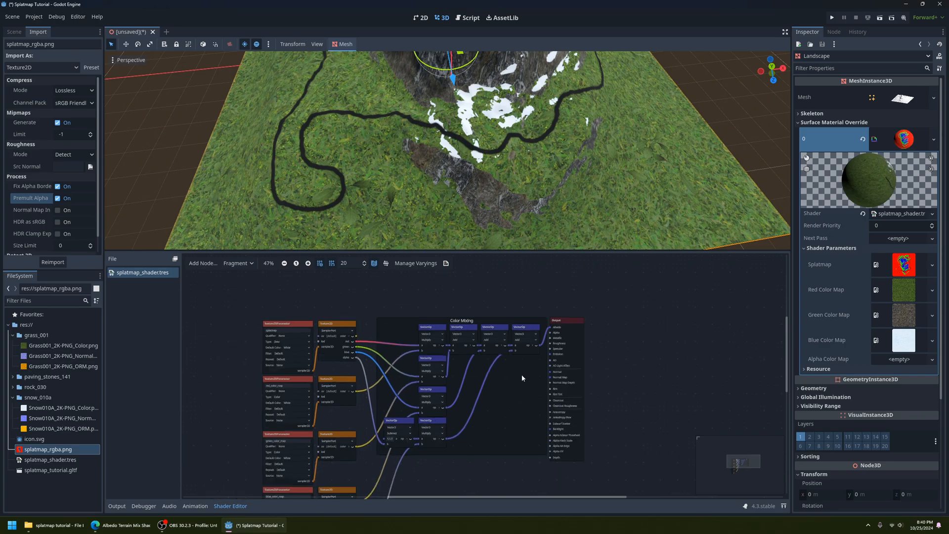
{"action": "middle_click_drag", "start_coordinate": [497, 379], "coordinate": [509, 381]}
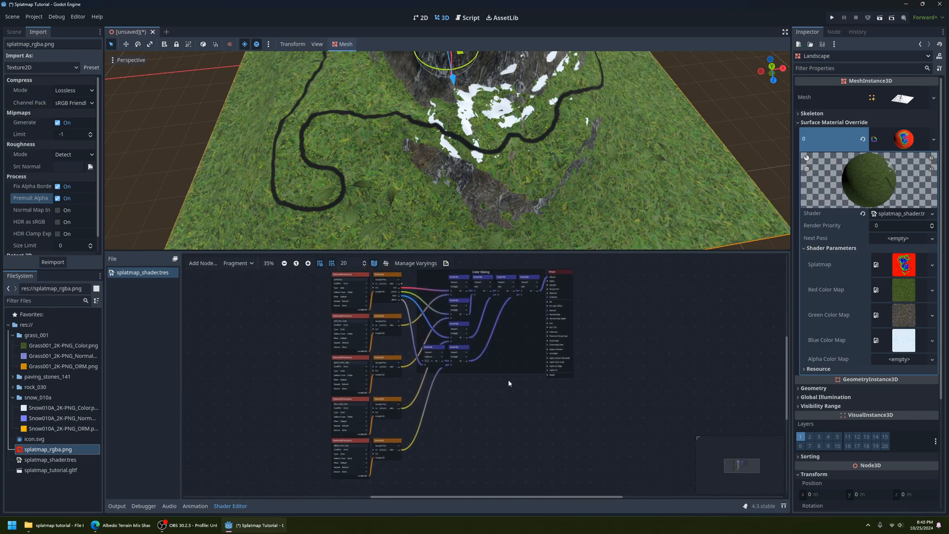
Add a second Frame node and attach the four color map parameters with their Texture2D nodes to it.
{"action": "left_click_drag", "start_coordinate": [318, 313], "coordinate": [401, 478]}
{"action": "scroll", "coordinate": [328, 325], "scroll_direction": "up", "scroll_amount": 2}
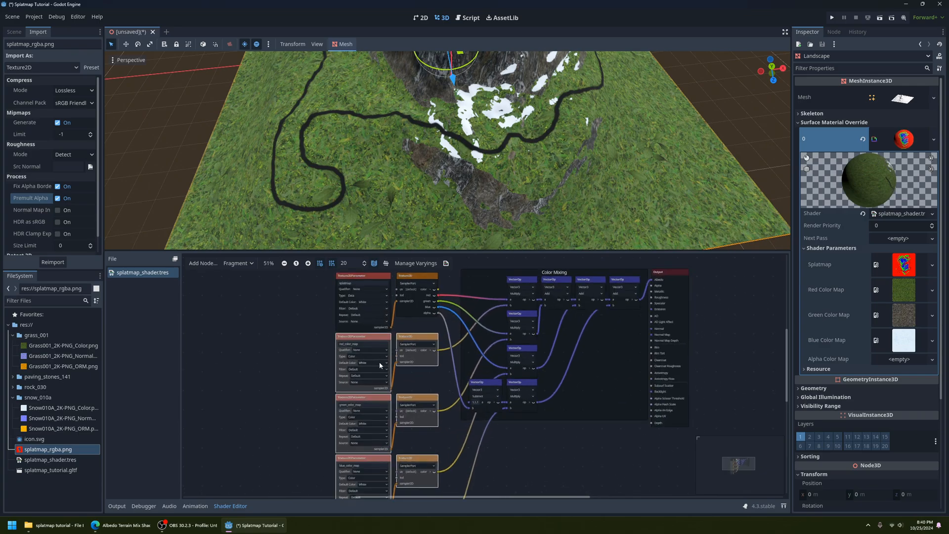
{"action": "middle_click_drag", "start_coordinate": [478, 479], "coordinate": [473, 393]}
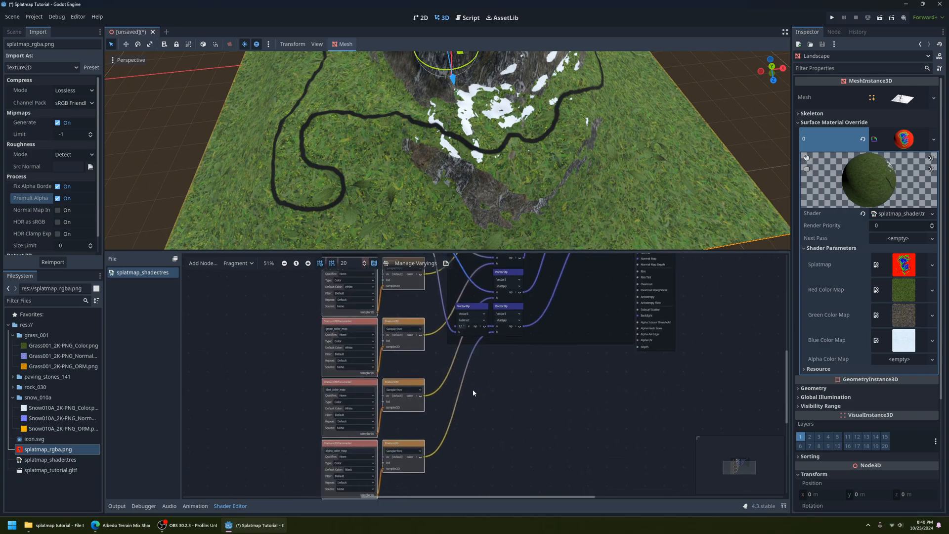
{"action": "scroll", "coordinate": [321, 354], "scroll_direction": "down", "scroll_amount": 2}
{"action": "left_click", "coordinate": [202, 263]}
{"action": "type", "text": "frame"}
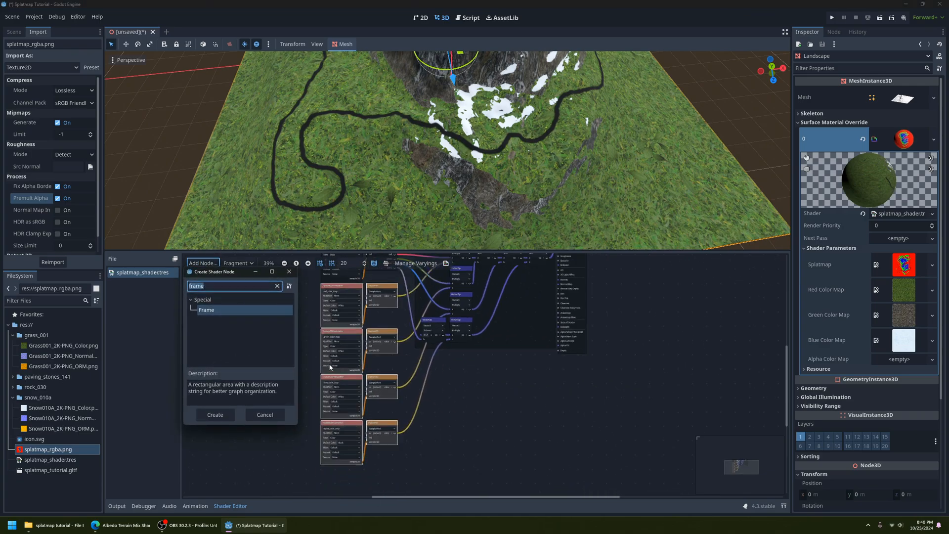
{"action": "left_click", "coordinate": [216, 413]}
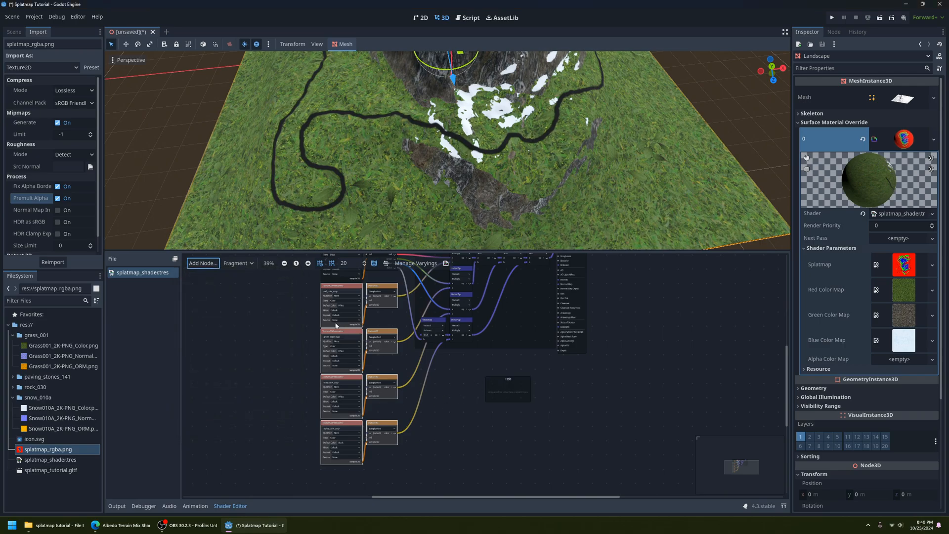
{"action": "mouse_move", "coordinate": [338, 291]}
{"action": "left_mouse_down"}
{"action": "mouse_move", "coordinate": [381, 343]}
{"action": "mouse_move", "coordinate": [507, 388]}
{"action": "mouse_move", "coordinate": [346, 343]}
{"action": "mouse_move", "coordinate": [345, 292]}
{"action": "mouse_move", "coordinate": [353, 289]}
{"action": "left_mouse_up"}
Title the frame around the color map nodes "Color Maps" and move the Color Mixing frame slightly down.
{"action": "scroll", "coordinate": [275, 316], "scroll_direction": "up", "scroll_amount": 4}
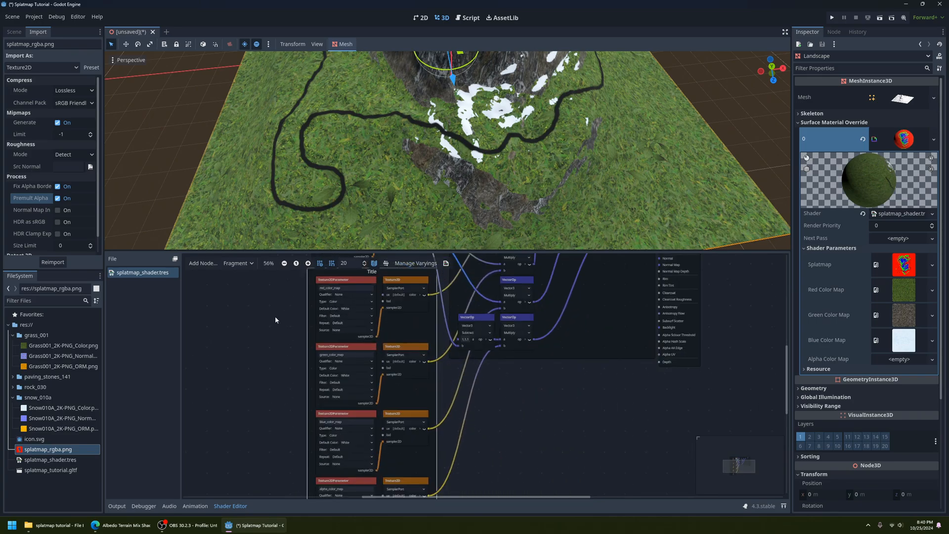
{"action": "right_click", "coordinate": [403, 311]}
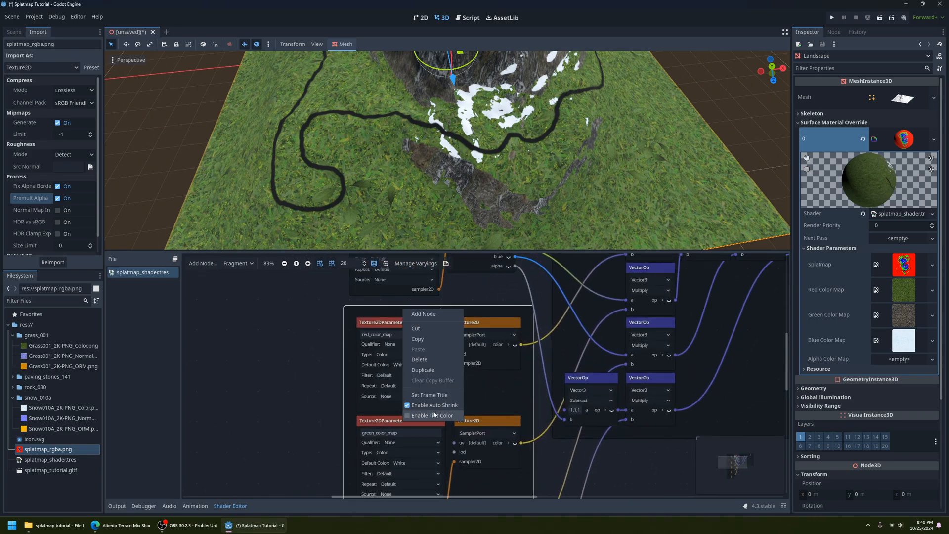
{"action": "left_click", "coordinate": [442, 401]}
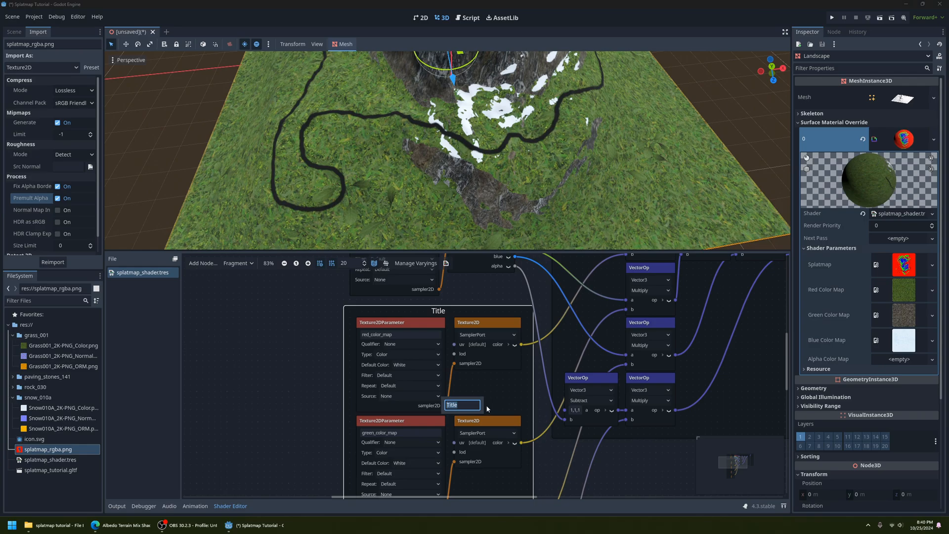
{"action": "type", "text": "Color Maps"}
{"action": "key", "text": "Return"}
{"action": "scroll", "coordinate": [519, 377], "scroll_direction": "down", "scroll_amount": 4}
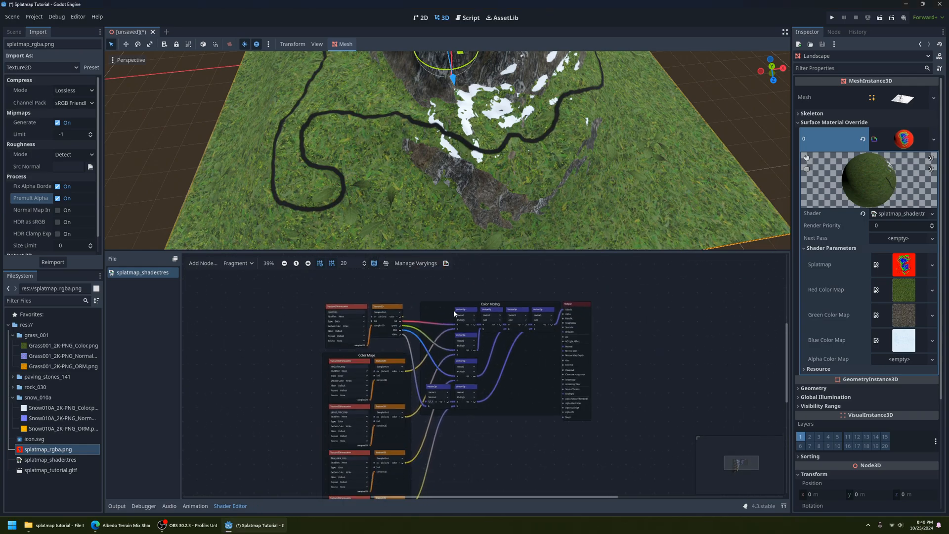
{"action": "left_click_drag", "start_coordinate": [440, 288], "coordinate": [449, 304]}
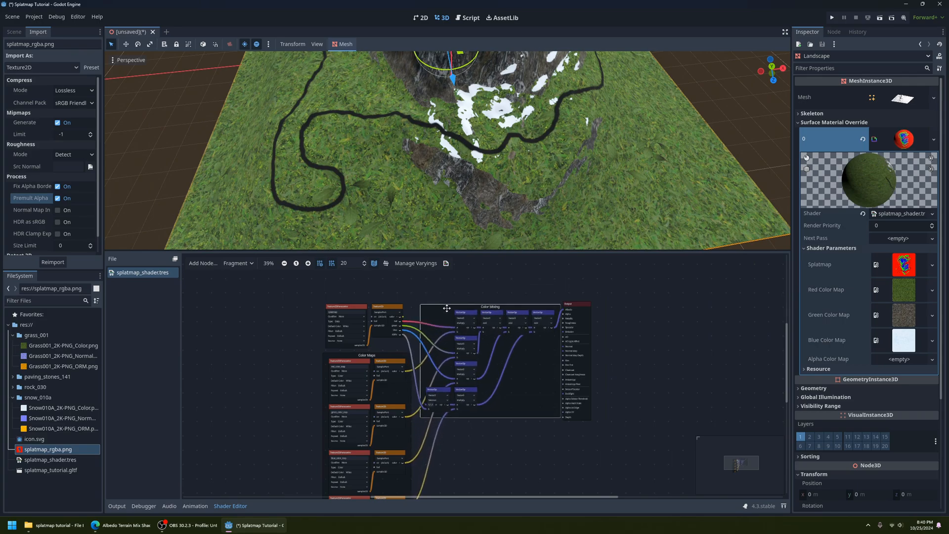
{"action": "scroll", "coordinate": [583, 435], "scroll_direction": "up", "scroll_amount": 1}
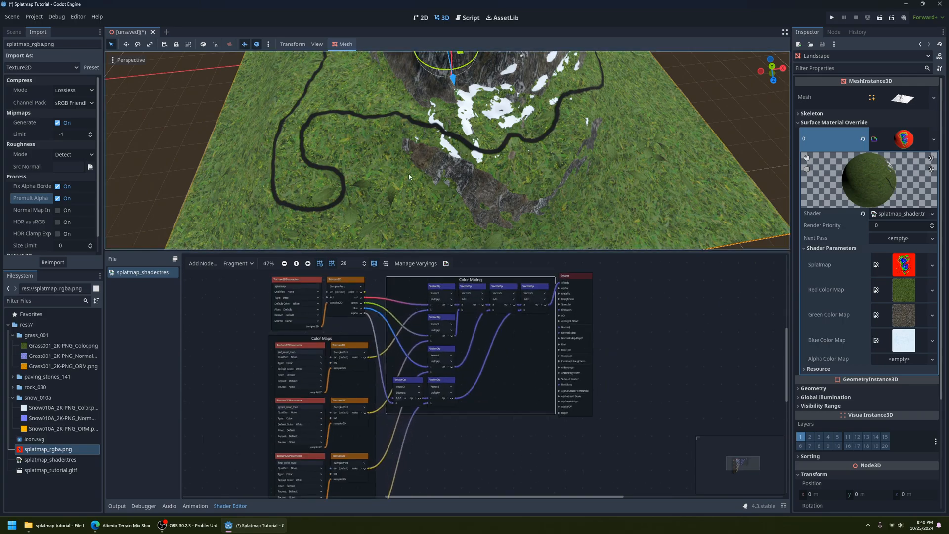
Collapse the grass_001 folder and expand the paving_stones_141 folder in the project files.
{"action": "scroll", "coordinate": [435, 173], "scroll_direction": "up", "scroll_amount": 5}
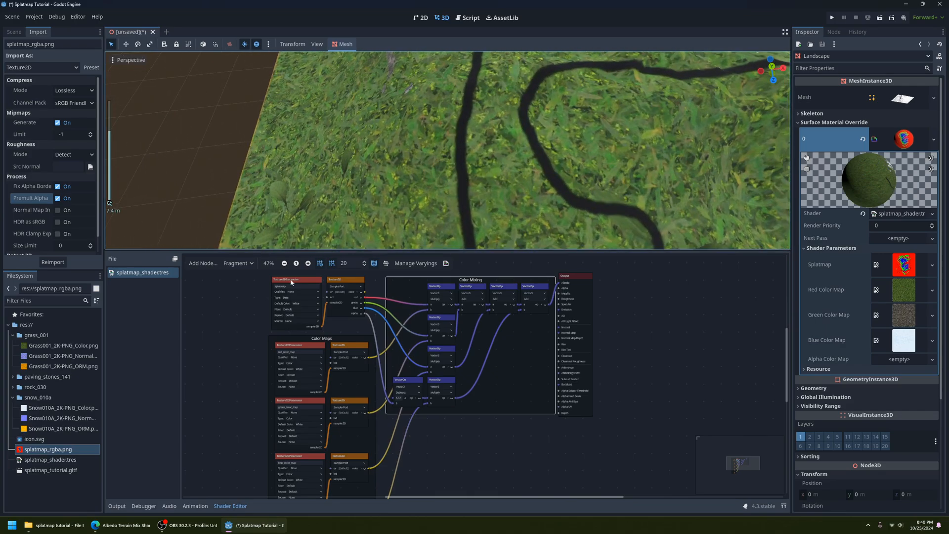
{"action": "left_click", "coordinate": [13, 335]}
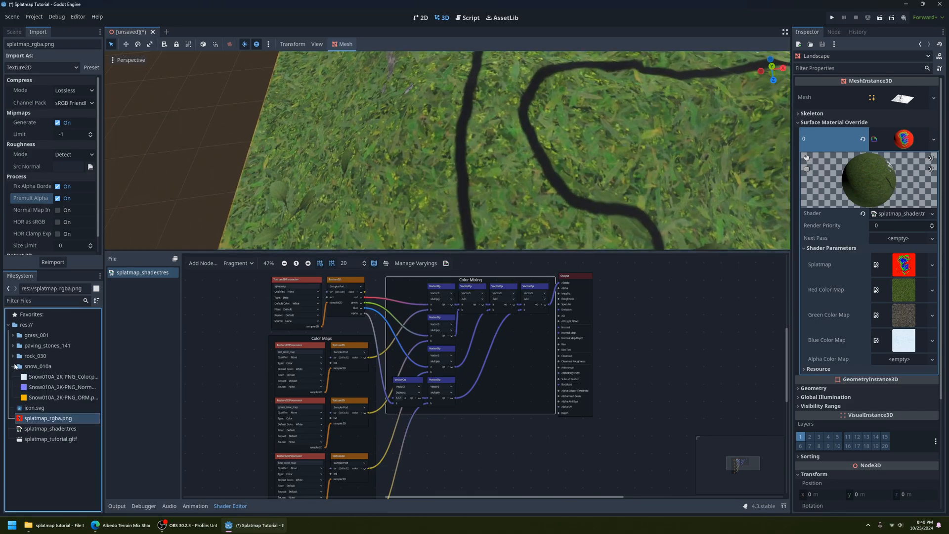
{"action": "left_click", "coordinate": [13, 346]}
Assign PavingStones141_2K-PNG_ORM.png to the material's Alpha Color Map parameter and check the paths on the terrain.
{"action": "left_click", "coordinate": [57, 379]}
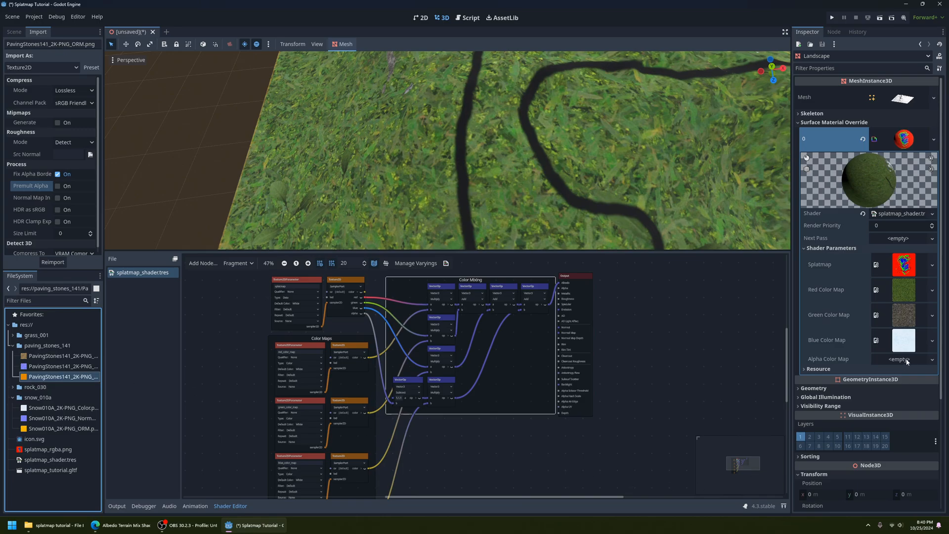
{"action": "left_click_drag", "start_coordinate": [906, 362], "coordinate": [886, 361]}
{"action": "scroll", "coordinate": [568, 213], "scroll_direction": "down", "scroll_amount": 5}
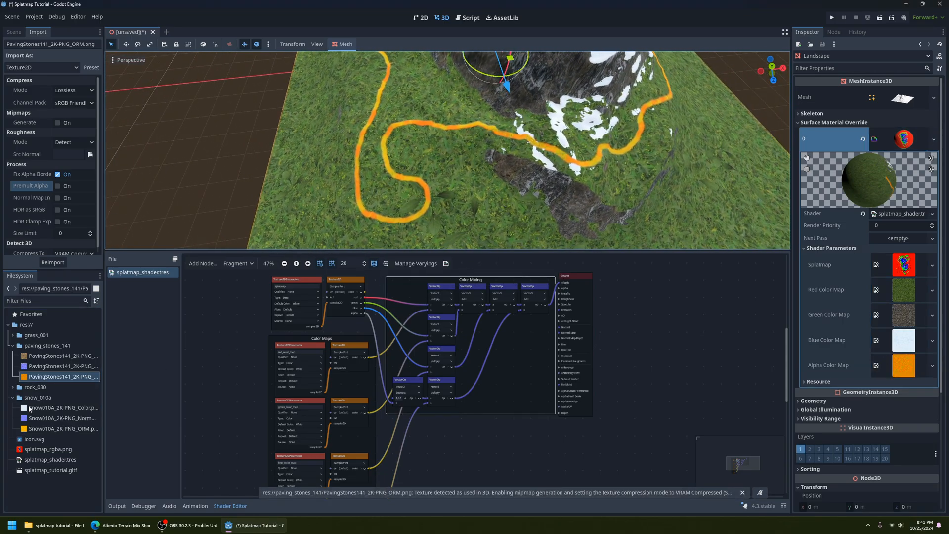
Assign PavingStones141_2K-PNG_Color.png to the material's Alpha Color Map parameter.
{"action": "left_click", "coordinate": [33, 357]}
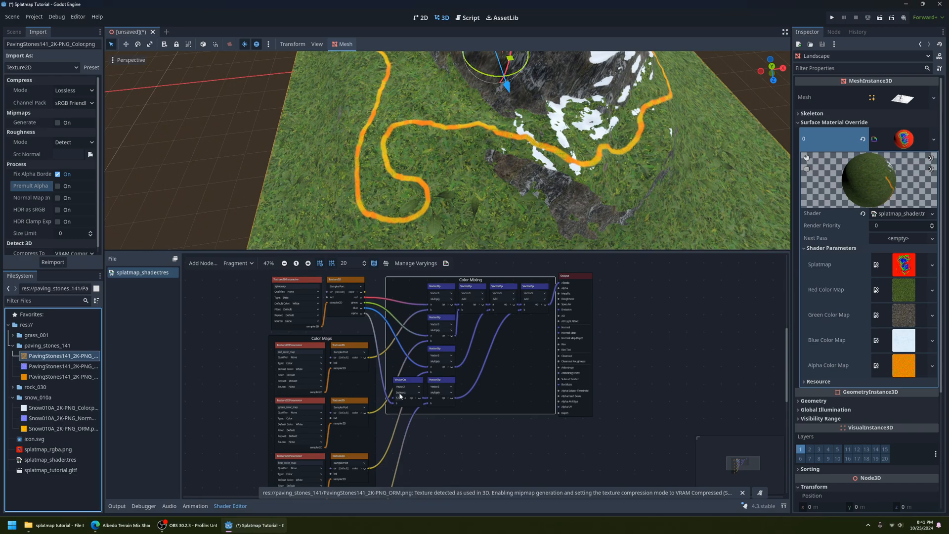
{"action": "left_click_drag", "start_coordinate": [399, 395], "coordinate": [903, 366]}
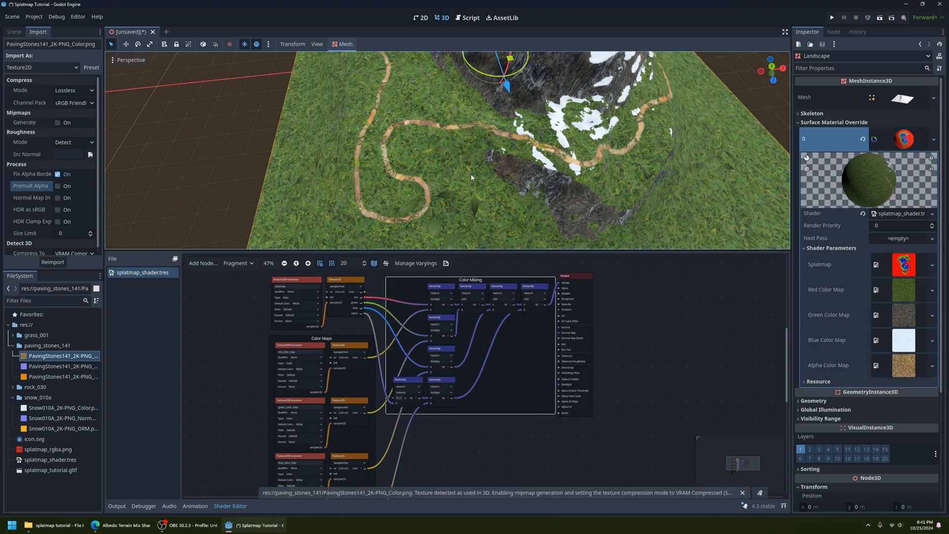
Examine the paving stone paths on the terrain from several angles and distances.
{"action": "middle_click_drag", "start_coordinate": [471, 174], "coordinate": [379, 141]}
{"action": "scroll", "coordinate": [543, 175], "scroll_direction": "up", "scroll_amount": 10}
{"action": "scroll", "coordinate": [548, 167], "scroll_direction": "up", "scroll_amount": 5}
{"action": "scroll", "coordinate": [588, 165], "scroll_direction": "down", "scroll_amount": 3}
{"action": "scroll", "coordinate": [584, 168], "scroll_direction": "up", "scroll_amount": 2}
{"action": "scroll", "coordinate": [396, 171], "scroll_direction": "up", "scroll_amount": 2}
{"action": "scroll", "coordinate": [396, 171], "scroll_direction": "down", "scroll_amount": 3}
{"action": "scroll", "coordinate": [394, 170], "scroll_direction": "up", "scroll_amount": 2}
{"action": "scroll", "coordinate": [392, 167], "scroll_direction": "down", "scroll_amount": 2}
{"action": "scroll", "coordinate": [379, 141], "scroll_direction": "up", "scroll_amount": 2}
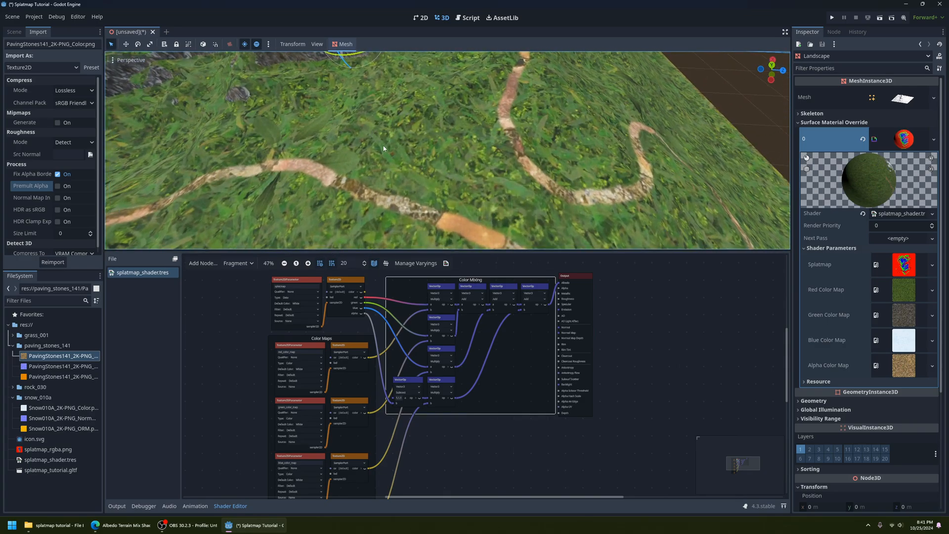
{"action": "scroll", "coordinate": [473, 212], "scroll_direction": "down", "scroll_amount": 6}
{"action": "scroll", "coordinate": [504, 215], "scroll_direction": "up", "scroll_amount": 4}
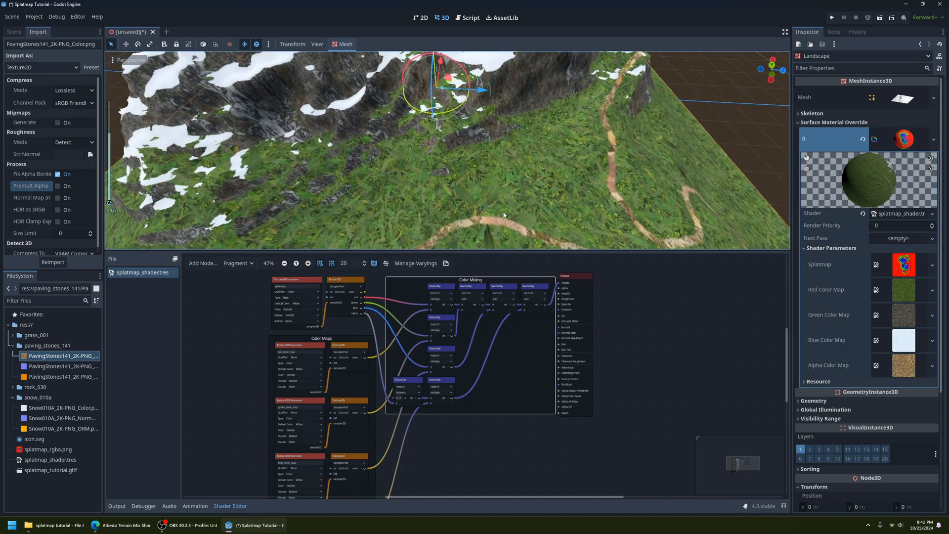
{"action": "middle_click_drag", "start_coordinate": [504, 215], "coordinate": [475, 185]}
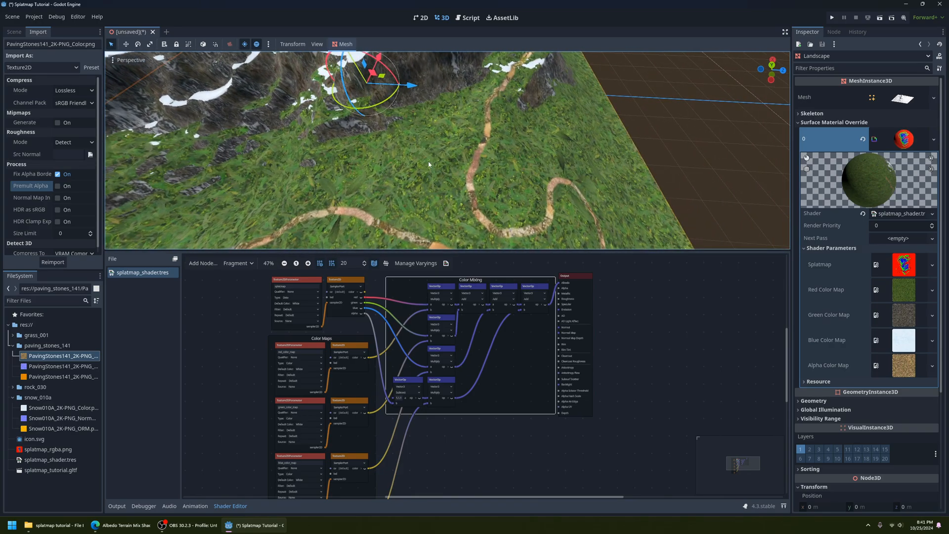
{"action": "scroll", "coordinate": [425, 167], "scroll_direction": "up", "scroll_amount": 5}
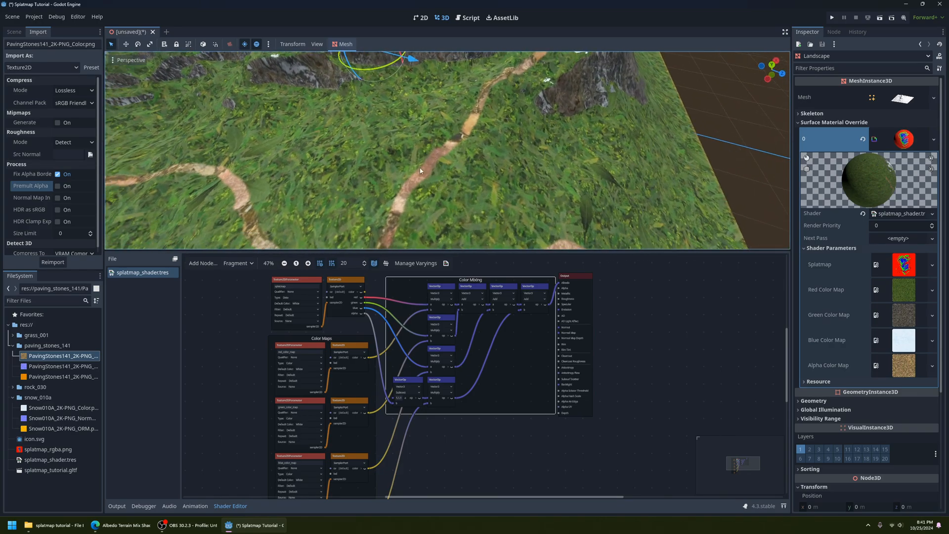
{"action": "scroll", "coordinate": [494, 168], "scroll_direction": "down", "scroll_amount": 4}
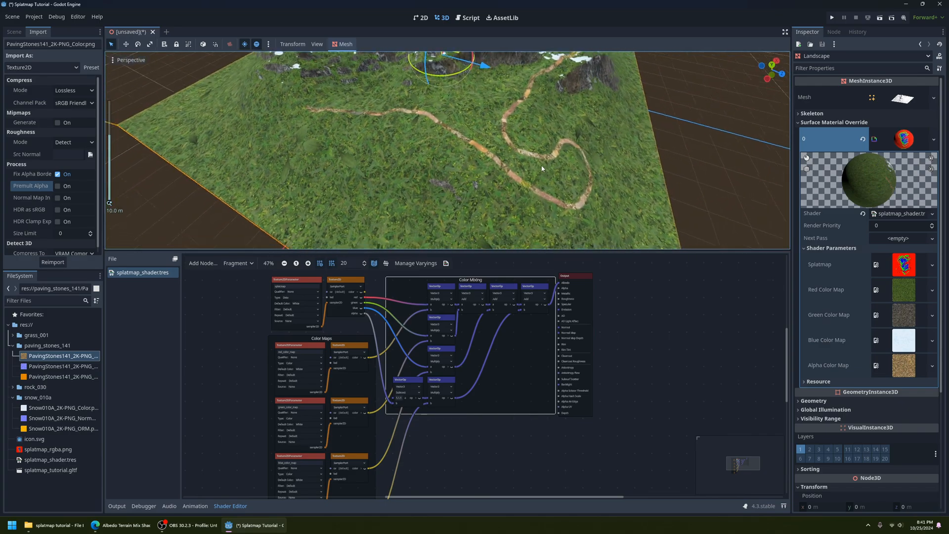
{"action": "scroll", "coordinate": [301, 379], "scroll_direction": "down", "scroll_amount": 1}
Add a UV input node to the shader graph and place it in the empty space beside the Color Maps frame.
{"action": "middle_click_drag", "start_coordinate": [301, 380], "coordinate": [380, 365]}
{"action": "scroll", "coordinate": [362, 334], "scroll_direction": "up", "scroll_amount": 2}
{"action": "scroll", "coordinate": [380, 366], "scroll_direction": "up", "scroll_amount": 1}
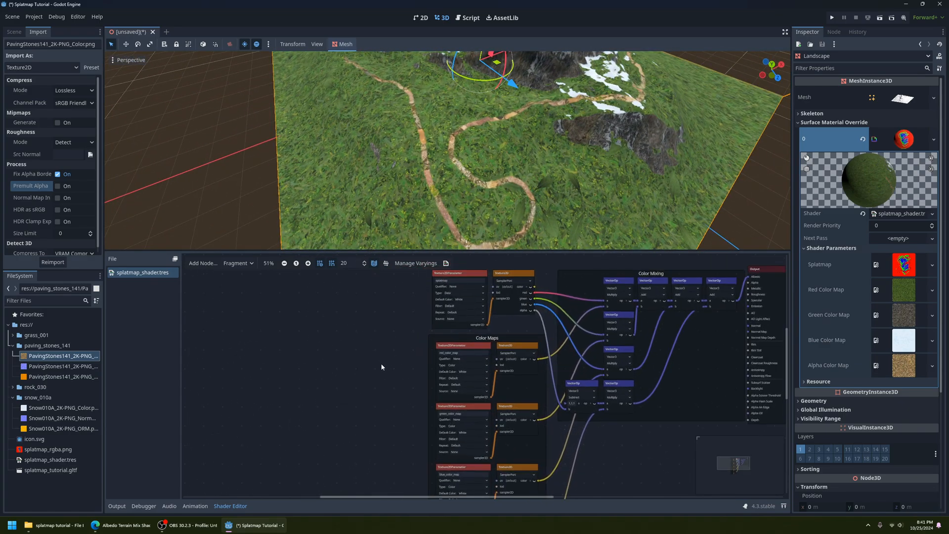
{"action": "scroll", "coordinate": [380, 366], "scroll_direction": "down", "scroll_amount": 1}
{"action": "left_click", "coordinate": [203, 263]}
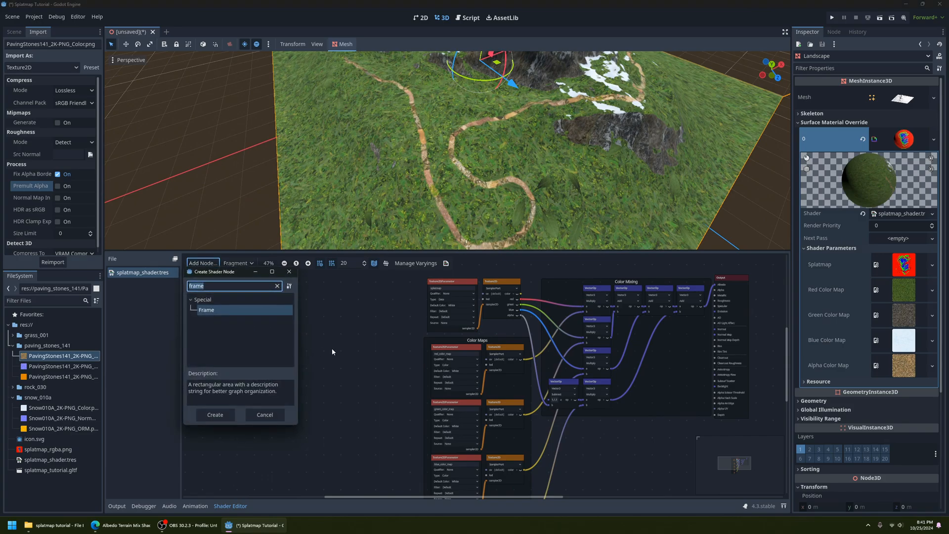
{"action": "type", "text": "uv"}
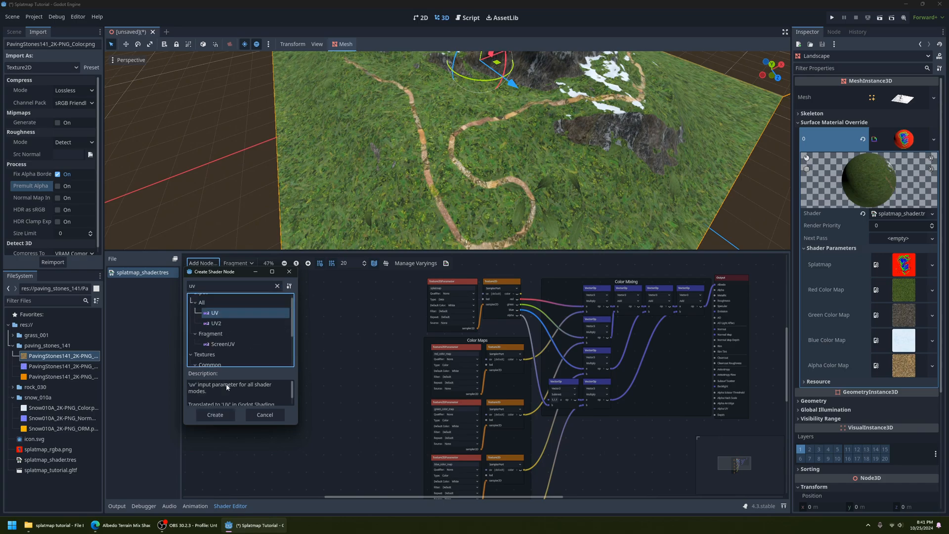
{"action": "left_click", "coordinate": [216, 414]}
{"action": "left_click_drag", "start_coordinate": [503, 373], "coordinate": [321, 309]}
{"action": "scroll", "coordinate": [348, 341], "scroll_direction": "up", "scroll_amount": 3}
{"action": "scroll", "coordinate": [343, 329], "scroll_direction": "up", "scroll_amount": 2}
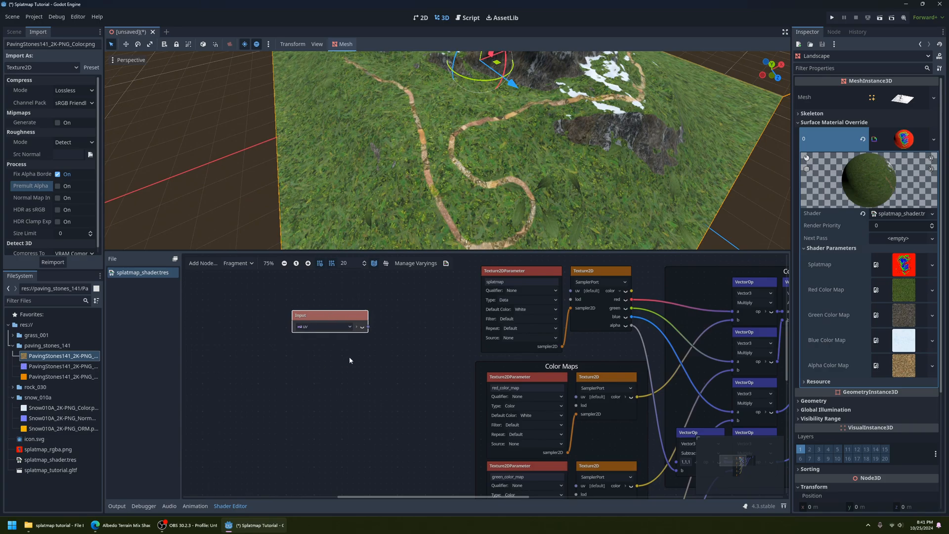
{"action": "left_click_drag", "start_coordinate": [343, 322], "coordinate": [331, 371]}
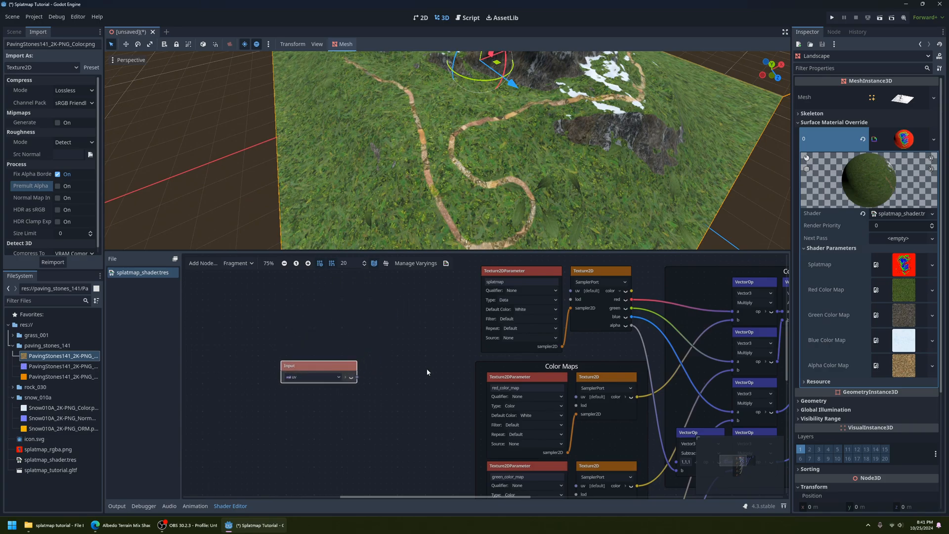
Examine the texture tiling on the grass and paths of the terrain from far and near.
{"action": "scroll", "coordinate": [486, 187], "scroll_direction": "down", "scroll_amount": 5}
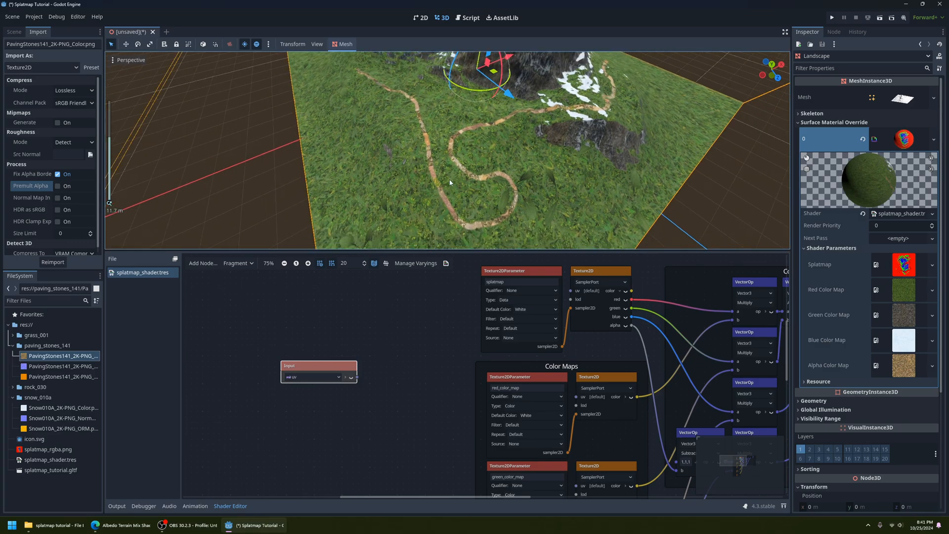
{"action": "mouse_move", "coordinate": [329, 374]}
{"action": "left_mouse_down"}
{"action": "mouse_move", "coordinate": [321, 377]}
{"action": "mouse_move", "coordinate": [346, 380]}
{"action": "mouse_move", "coordinate": [329, 379]}
{"action": "left_mouse_up"}
{"action": "middle_click_drag", "start_coordinate": [376, 405], "coordinate": [388, 368]}
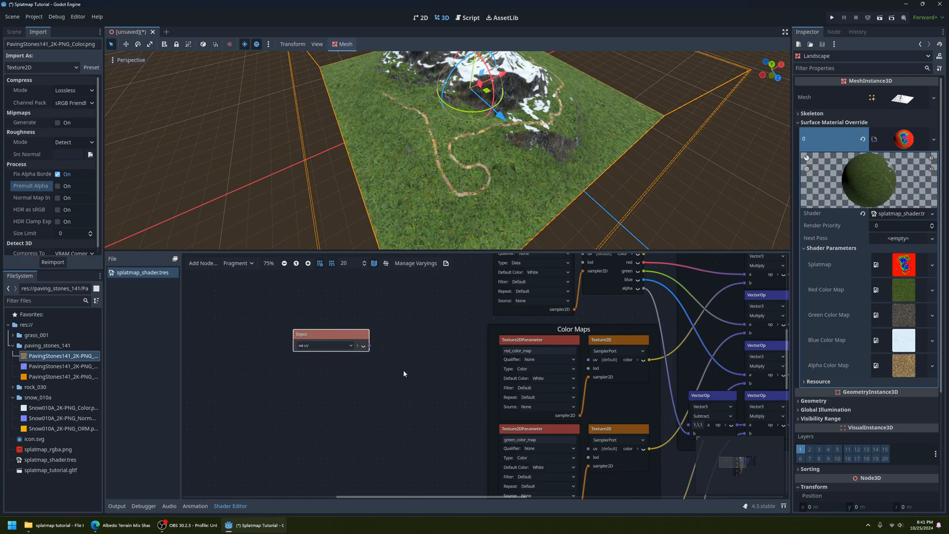
{"action": "scroll", "coordinate": [390, 365], "scroll_direction": "right", "scroll_amount": 3}
{"action": "scroll", "coordinate": [391, 365], "scroll_direction": "down", "scroll_amount": 2}
{"action": "scroll", "coordinate": [446, 195], "scroll_direction": "up", "scroll_amount": 5}
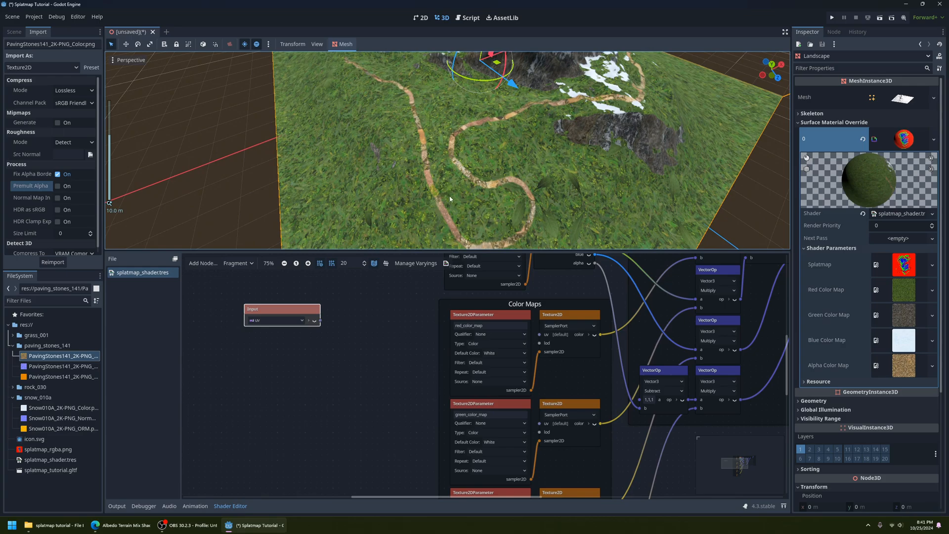
{"action": "scroll", "coordinate": [502, 205], "scroll_direction": "up", "scroll_amount": 2}
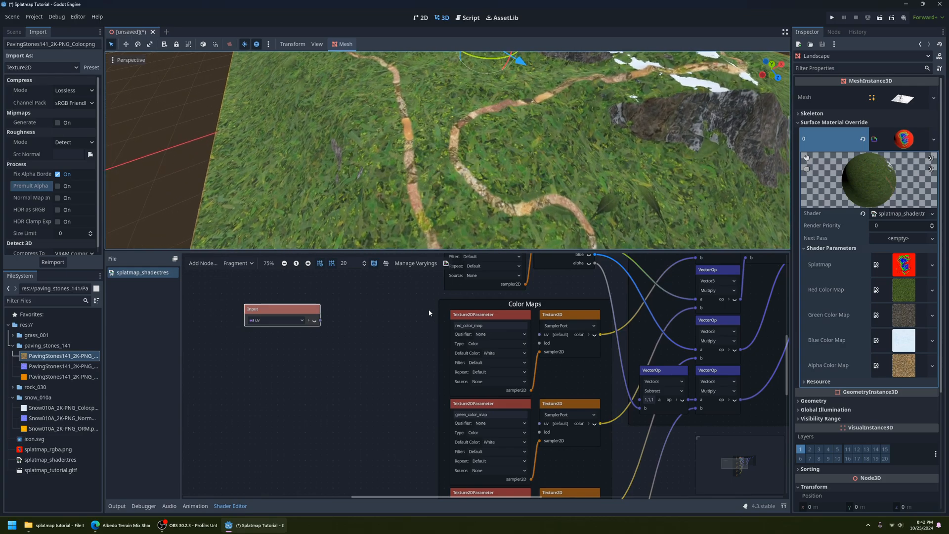
{"action": "scroll", "coordinate": [360, 383], "scroll_direction": "down", "scroll_amount": 2}
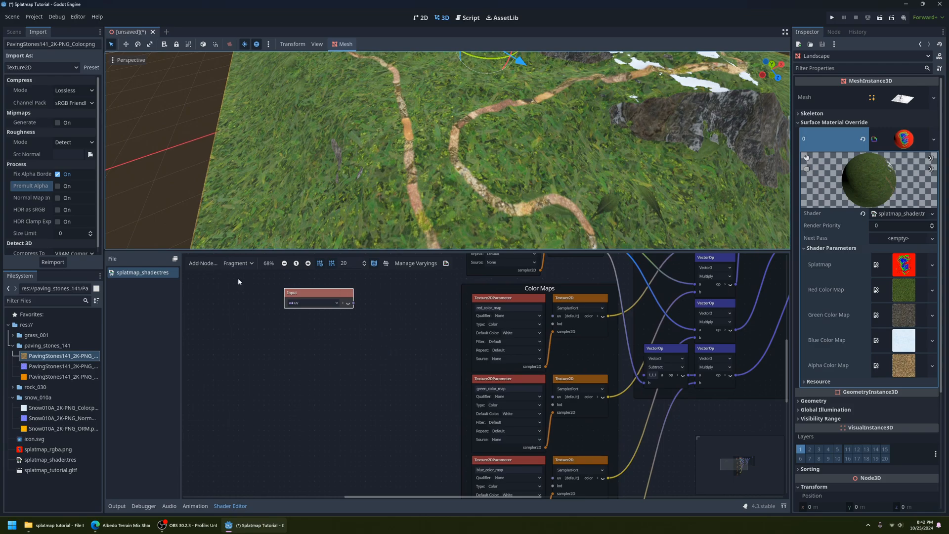
{"action": "scroll", "coordinate": [353, 309], "scroll_direction": "up", "scroll_amount": 3}
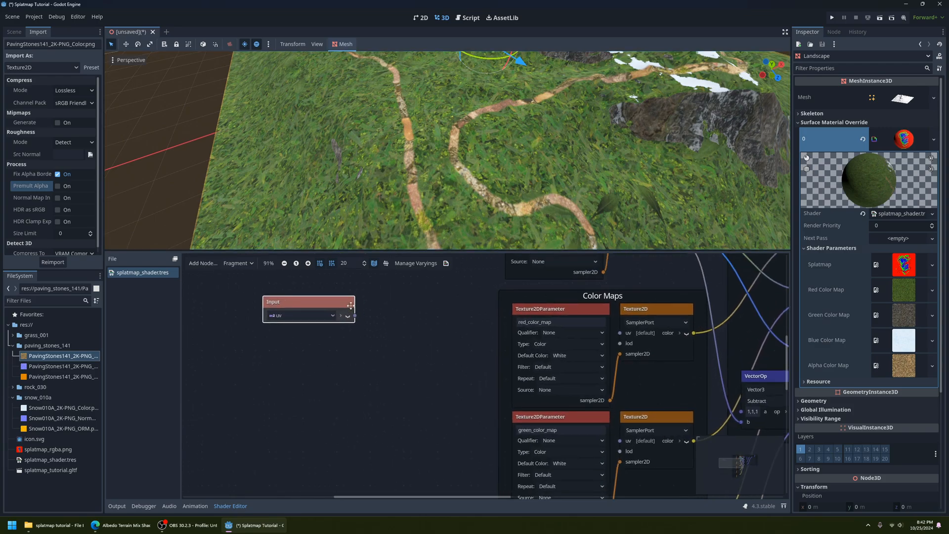
{"action": "left_click_drag", "start_coordinate": [350, 306], "coordinate": [401, 314]}
{"action": "scroll", "coordinate": [370, 324], "scroll_direction": "up", "scroll_amount": 2}
{"action": "right_click", "coordinate": [402, 313]}
{"action": "left_click", "coordinate": [368, 310]}
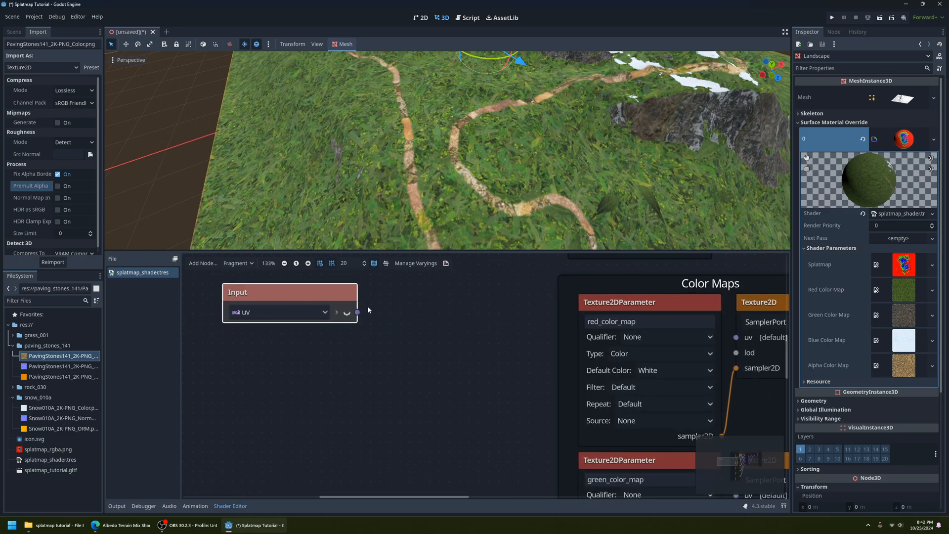
Add a Vector2 Multiply node and place it beside the UV input node.
{"action": "left_click", "coordinate": [203, 262]}
{"action": "type", "text": "mu"}
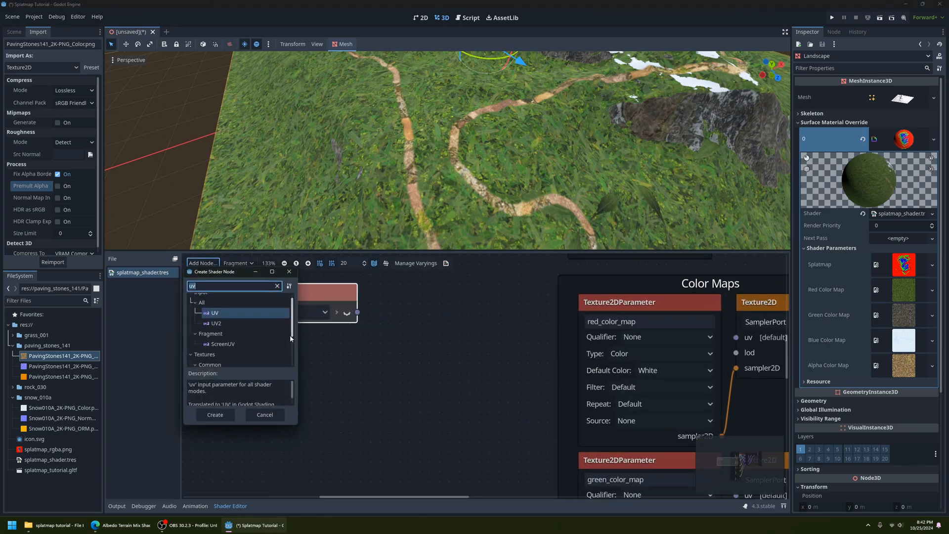
{"action": "type", "text": "lti"}
{"action": "scroll", "coordinate": [252, 338], "scroll_direction": "down", "scroll_amount": 3}
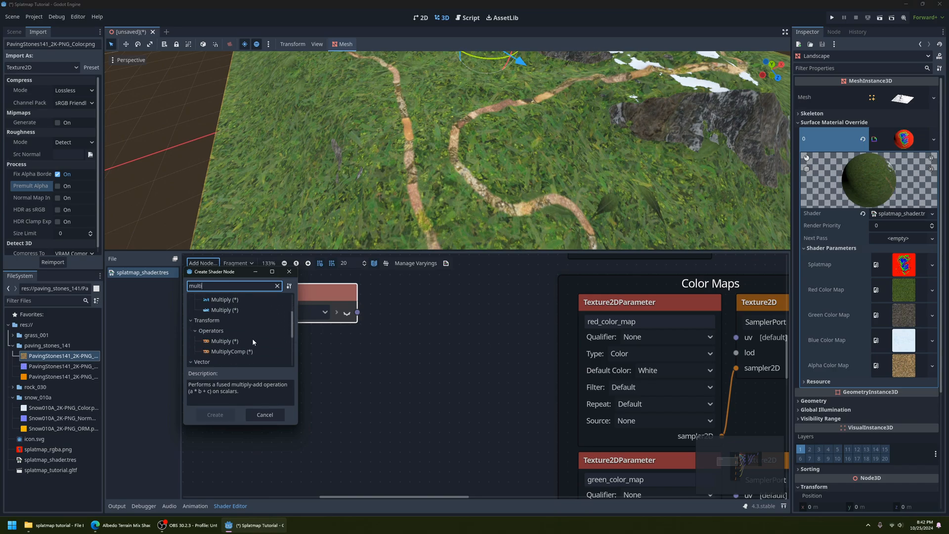
{"action": "scroll", "coordinate": [252, 338], "scroll_direction": "down", "scroll_amount": 1}
{"action": "left_click", "coordinate": [222, 355]}
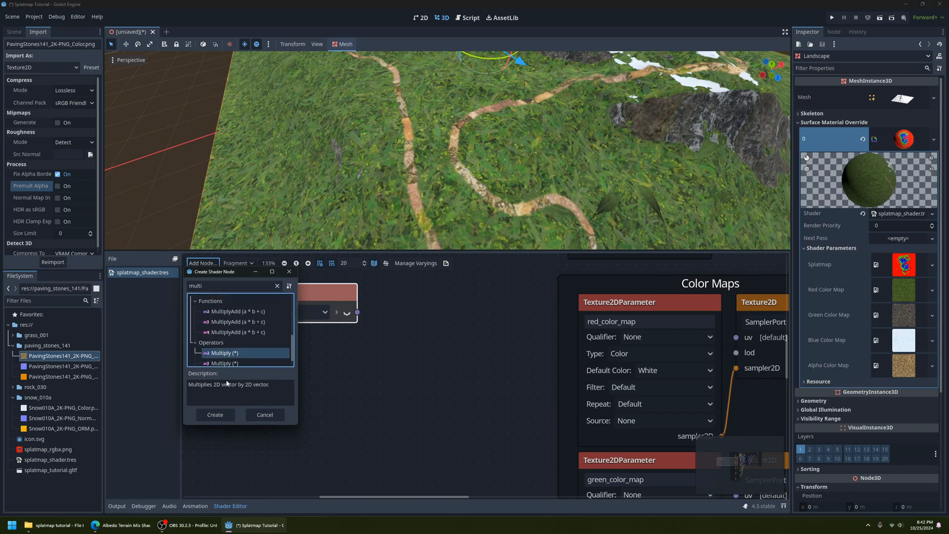
{"action": "scroll", "coordinate": [221, 355], "scroll_direction": "down", "scroll_amount": 1}
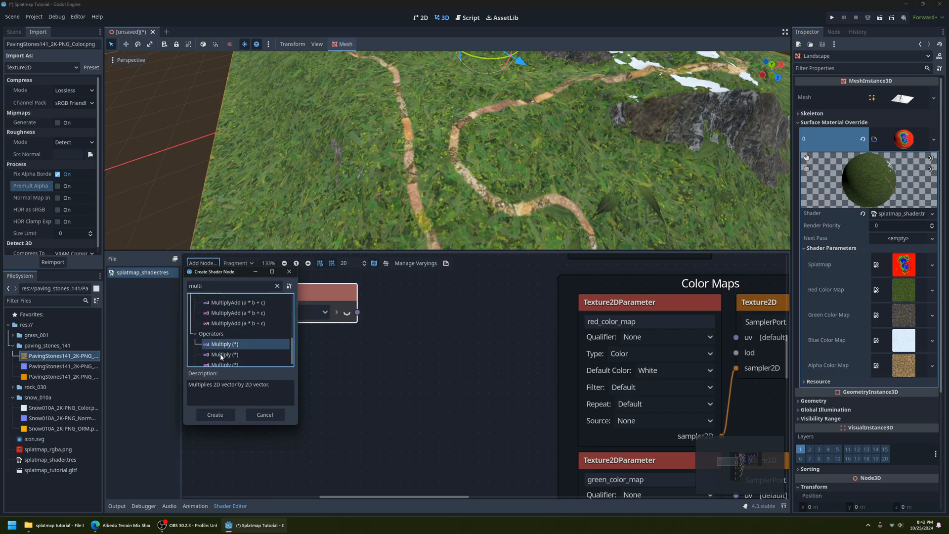
{"action": "left_click", "coordinate": [225, 412]}
{"action": "left_click_drag", "start_coordinate": [536, 392], "coordinate": [420, 301]}
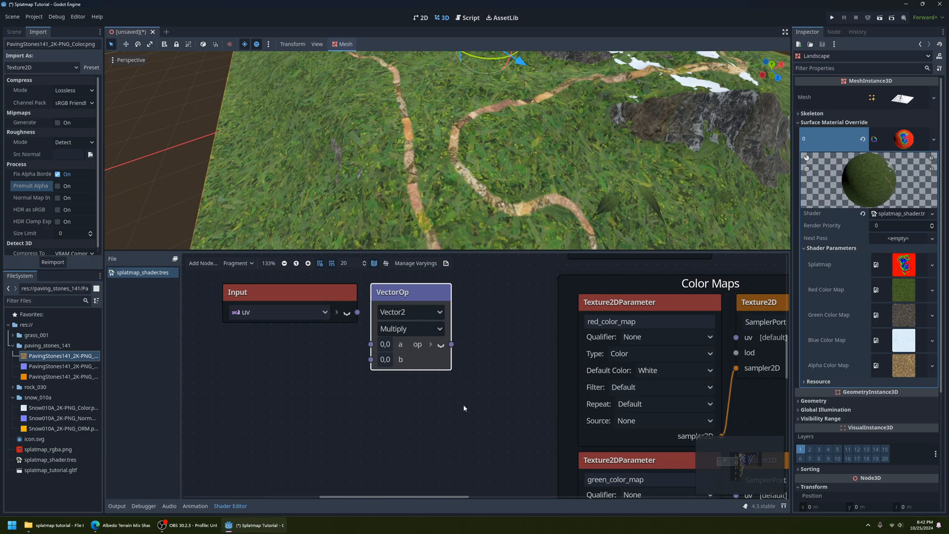
{"action": "scroll", "coordinate": [455, 390], "scroll_direction": "down", "scroll_amount": 1}
{"action": "scroll", "coordinate": [405, 346], "scroll_direction": "down", "scroll_amount": 1, "text": "ctrl"}
{"action": "left_click_drag", "start_coordinate": [364, 323], "coordinate": [372, 341]}
{"action": "right_click", "coordinate": [372, 341]}
{"action": "left_click", "coordinate": [358, 342]}
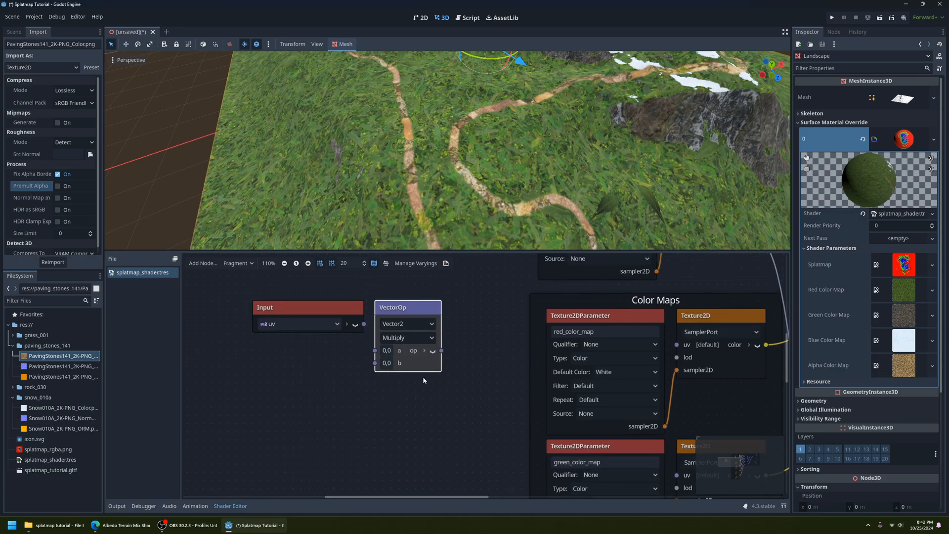
Connect the UV input to the Multiply node's a port and its output to the red color map texture's uv port.
{"action": "middle_click_drag", "start_coordinate": [443, 375], "coordinate": [367, 371]}
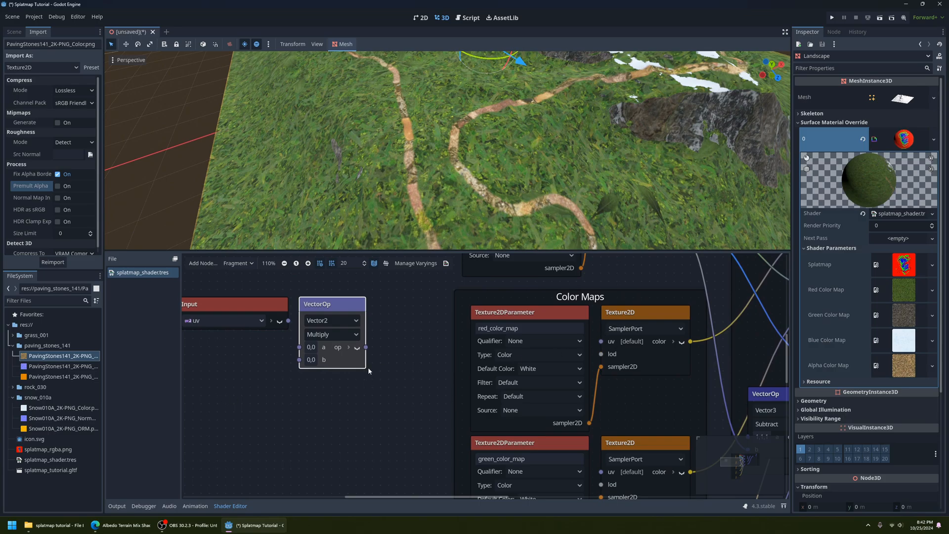
{"action": "middle_click_drag", "start_coordinate": [384, 362], "coordinate": [500, 338]}
{"action": "middle_click_drag", "start_coordinate": [389, 337], "coordinate": [359, 360]}
{"action": "scroll", "coordinate": [359, 360], "scroll_direction": "up", "scroll_amount": 2}
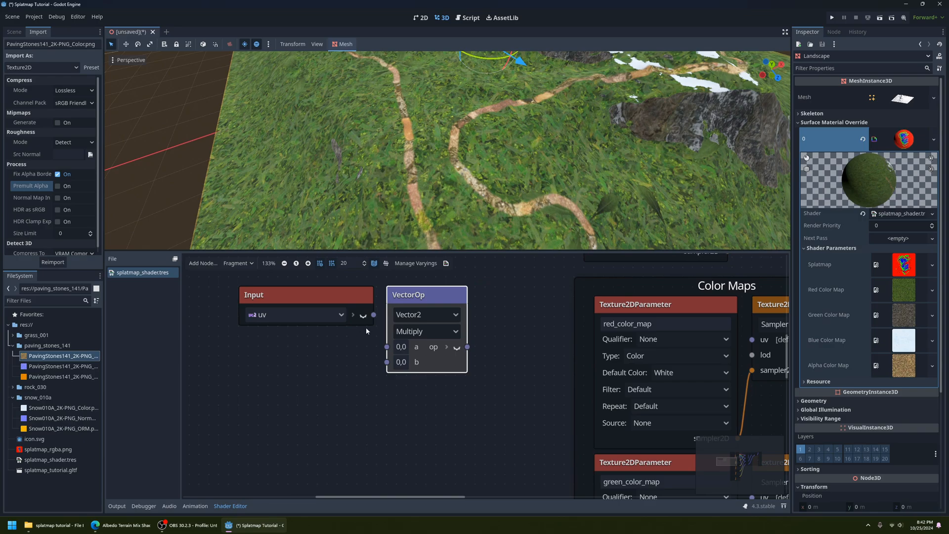
{"action": "left_click_drag", "start_coordinate": [373, 314], "coordinate": [582, 345]}
{"action": "scroll", "coordinate": [369, 378], "scroll_direction": "down", "scroll_amount": 3}
{"action": "scroll", "coordinate": [444, 197], "scroll_direction": "down", "scroll_amount": 4}
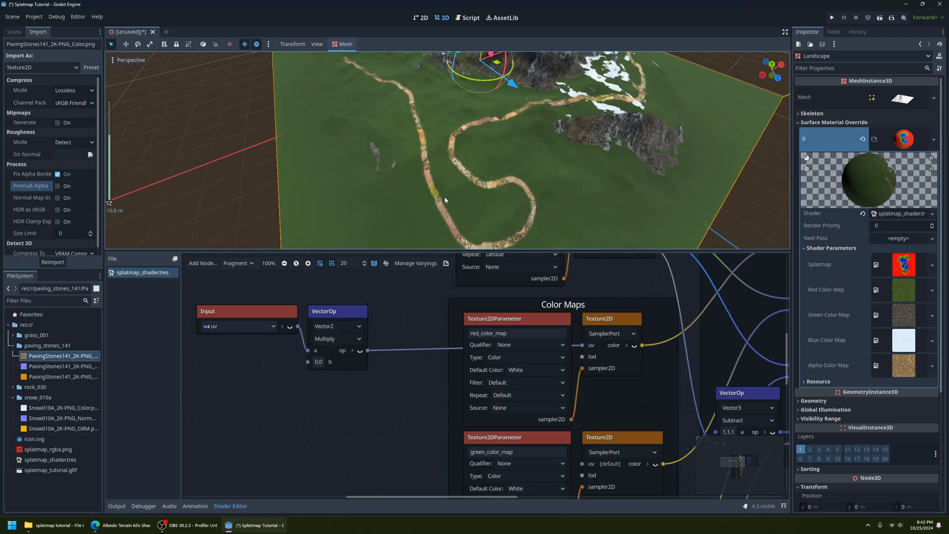
{"action": "scroll", "coordinate": [438, 207], "scroll_direction": "up", "scroll_amount": 3}
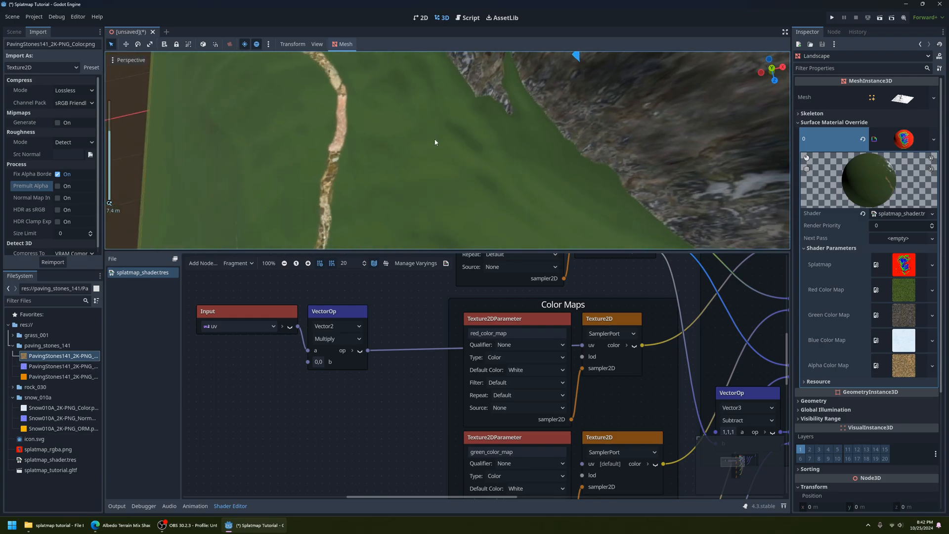
Move the UV input and Multiply nodes together closer to the Color Maps frame.
{"action": "left_click", "coordinate": [329, 310]}
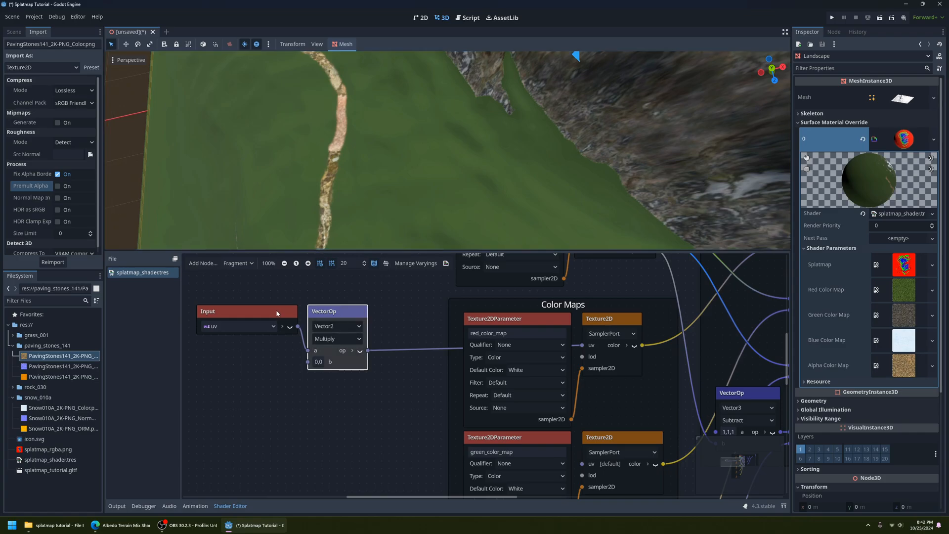
{"action": "left_click", "coordinate": [277, 314]}
{"action": "left_click", "coordinate": [333, 312], "text": "ctrl"}
{"action": "left_click_drag", "start_coordinate": [332, 312], "coordinate": [389, 319]}
{"action": "left_click", "coordinate": [322, 381]}
Set the UV Multiply node's b vector to 0.1 in both x and y.
{"action": "scroll", "coordinate": [374, 375], "scroll_direction": "up", "scroll_amount": 2}
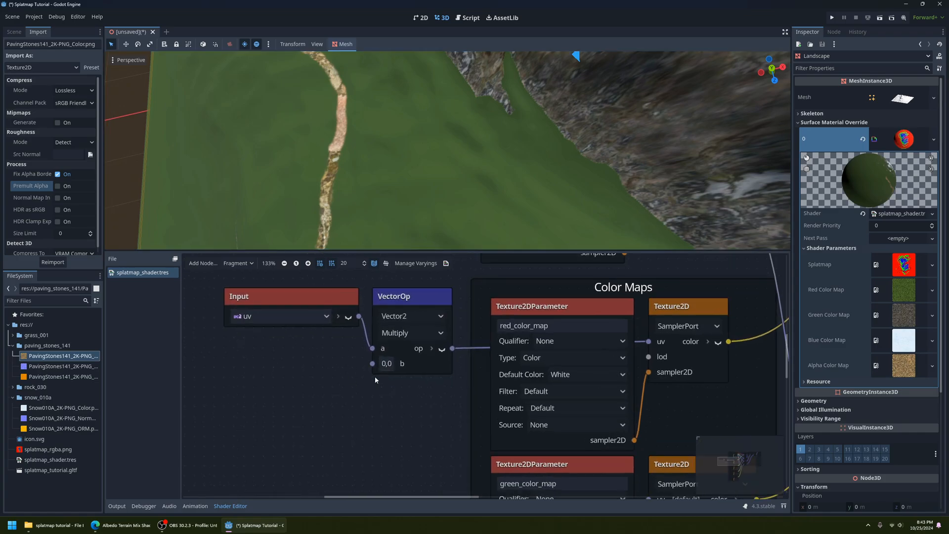
{"action": "scroll", "coordinate": [426, 387], "scroll_direction": "up", "scroll_amount": 1}
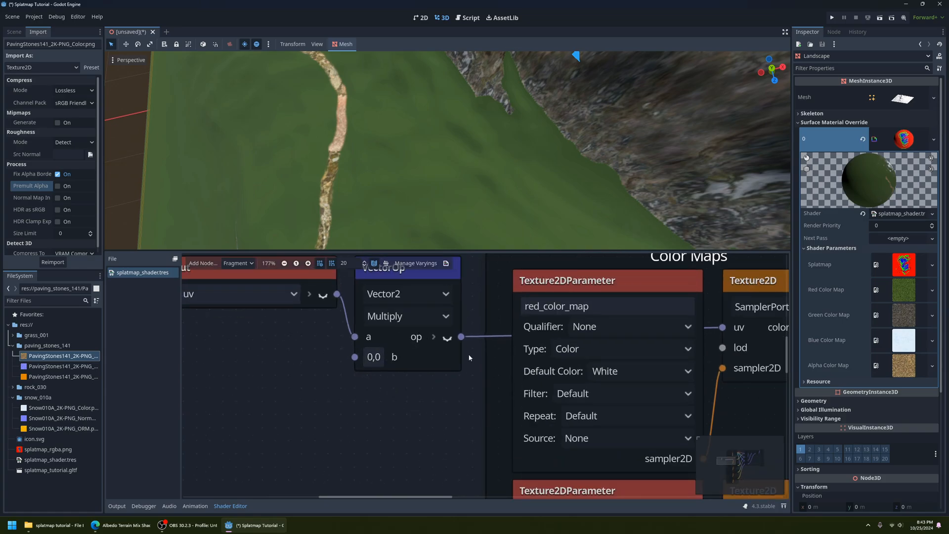
{"action": "scroll", "coordinate": [390, 368], "scroll_direction": "down", "scroll_amount": 1}
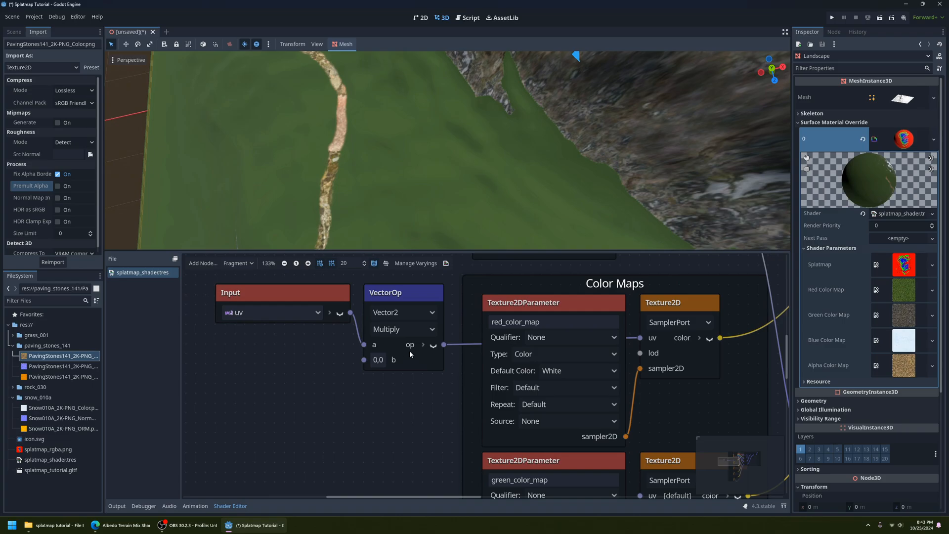
{"action": "left_click", "coordinate": [377, 360]}
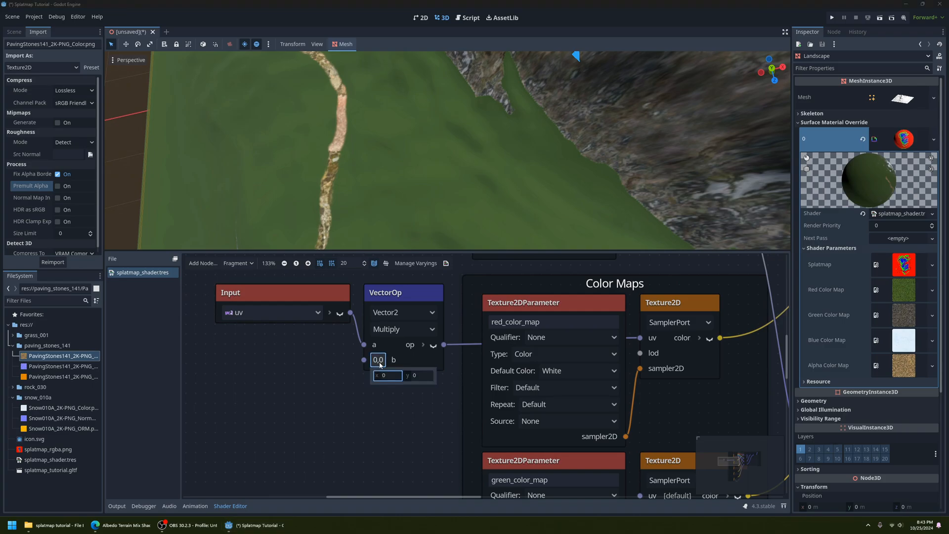
{"action": "double_click", "coordinate": [393, 377]}
{"action": "type", "text": "0.1"}
{"action": "key", "text": "Tab"}
{"action": "type", "text": "0.1"}
{"action": "key", "text": "Return"}
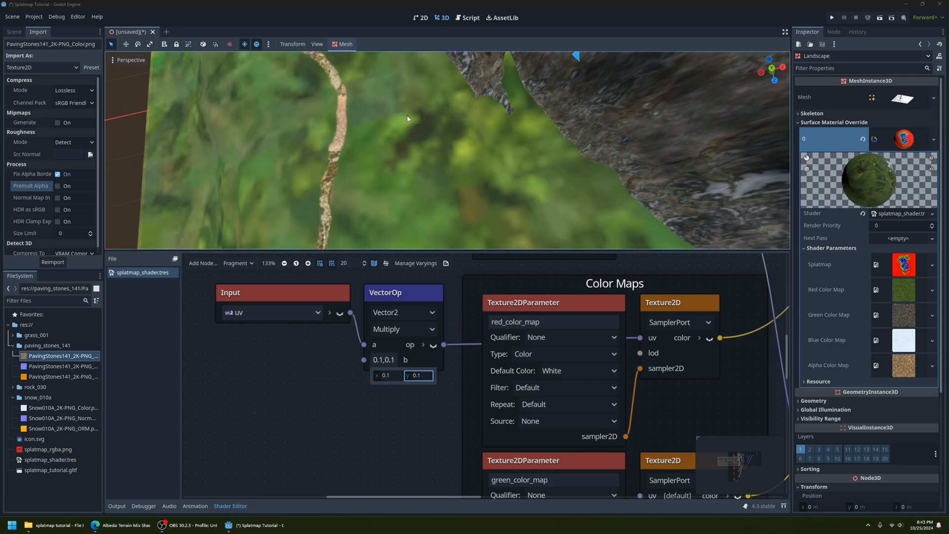
Examine the scale of the grass texture across the whole terrain and up close.
{"action": "scroll", "coordinate": [491, 151], "scroll_direction": "down", "scroll_amount": 12}
{"action": "left_click", "coordinate": [475, 163]}
{"action": "right_click_drag", "start_coordinate": [476, 164], "coordinate": [440, 147]}
{"action": "key", "text": "w"}
{"action": "key", "text": "s"}
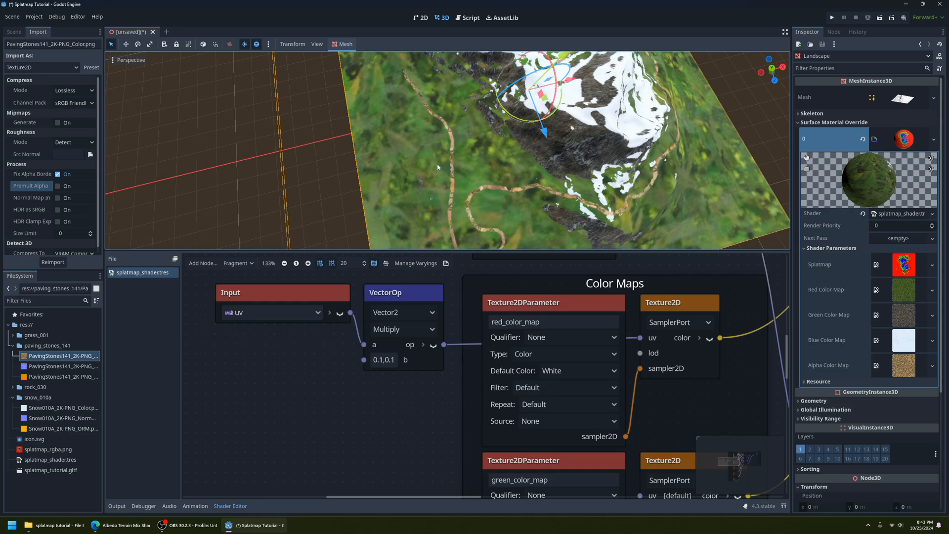
{"action": "middle_click_drag", "start_coordinate": [520, 219], "coordinate": [485, 149], "text": "shift"}
{"action": "scroll", "coordinate": [483, 147], "scroll_direction": "up", "scroll_amount": 15}
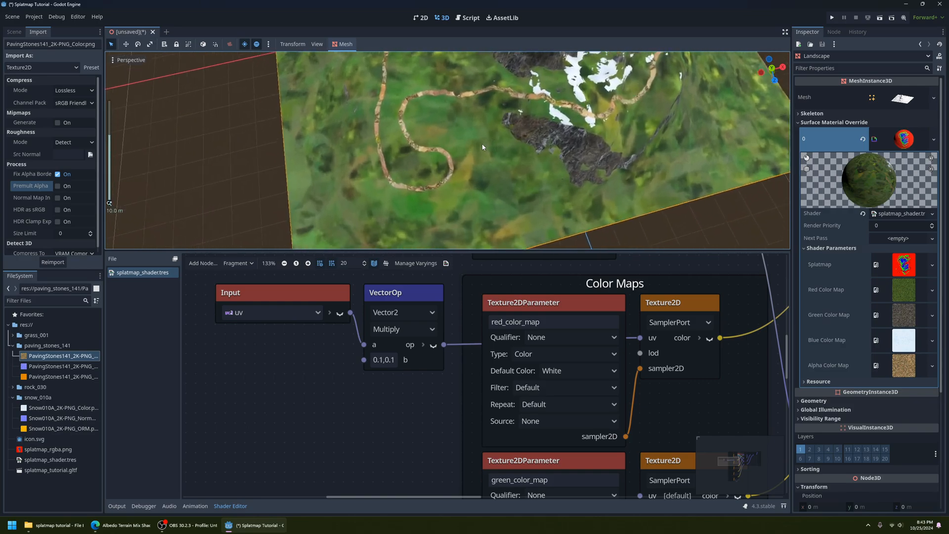
{"action": "scroll", "coordinate": [412, 189], "scroll_direction": "down", "scroll_amount": 5}
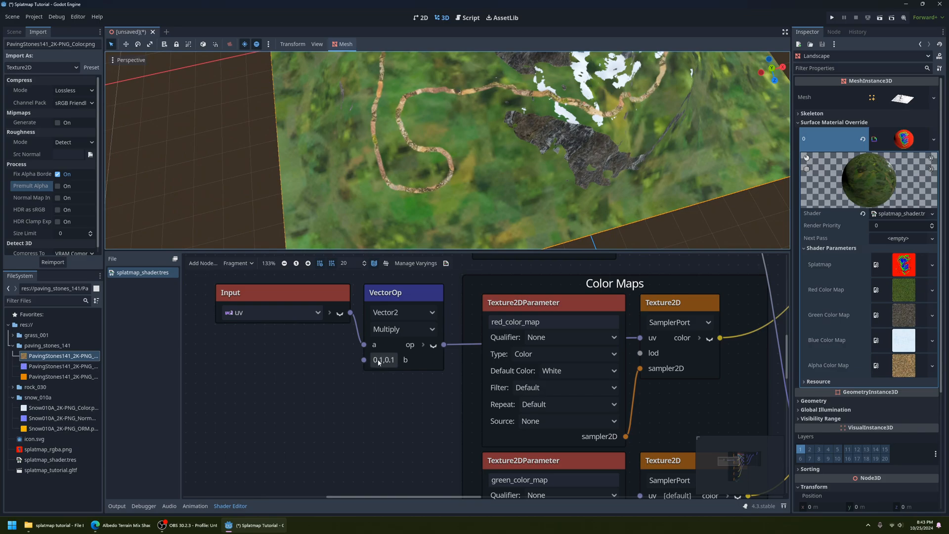
Set the UV Multiply node's b vector to 50 in both x and y.
{"action": "left_click", "coordinate": [377, 359]}
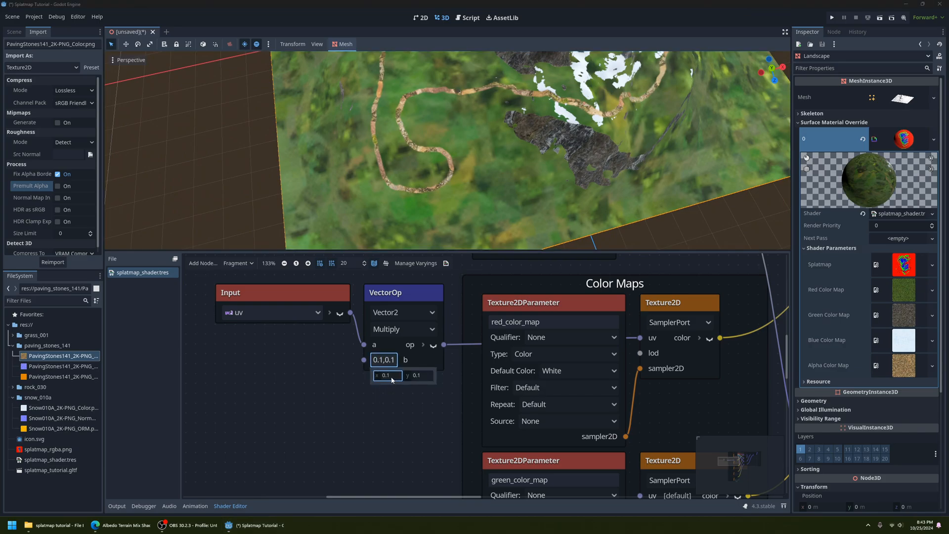
{"action": "left_click", "coordinate": [392, 376]}
{"action": "type", "text": "50"}
{"action": "key", "text": "Tab"}
{"action": "type", "text": "50"}
{"action": "key", "text": "Return"}
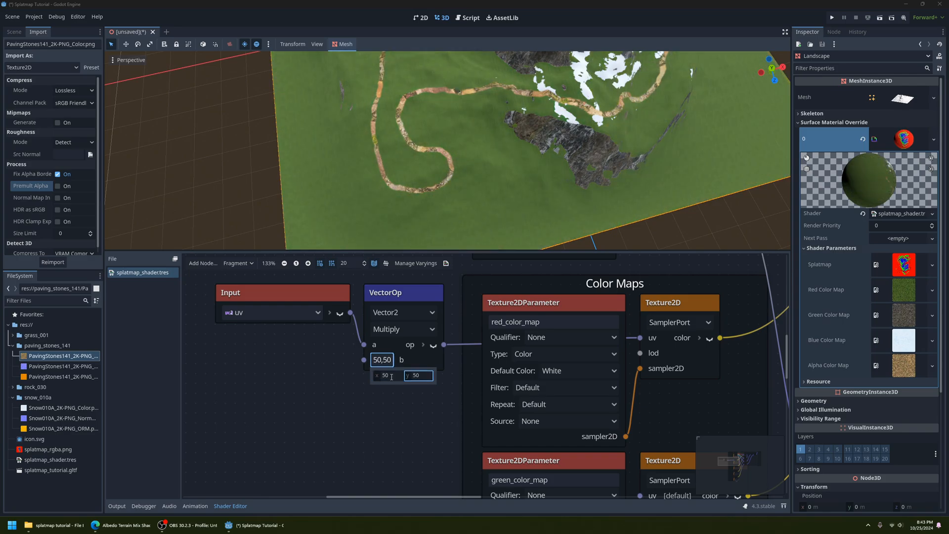
Inspect the grass tiling next to the paths at close range and compare it with the path texture.
{"action": "scroll", "coordinate": [500, 121], "scroll_direction": "up", "scroll_amount": 10}
{"action": "middle_click_drag", "start_coordinate": [474, 123], "coordinate": [538, 153], "text": "shift"}
{"action": "scroll", "coordinate": [512, 173], "scroll_direction": "up", "scroll_amount": 2}
{"action": "scroll", "coordinate": [512, 174], "scroll_direction": "down", "scroll_amount": 2}
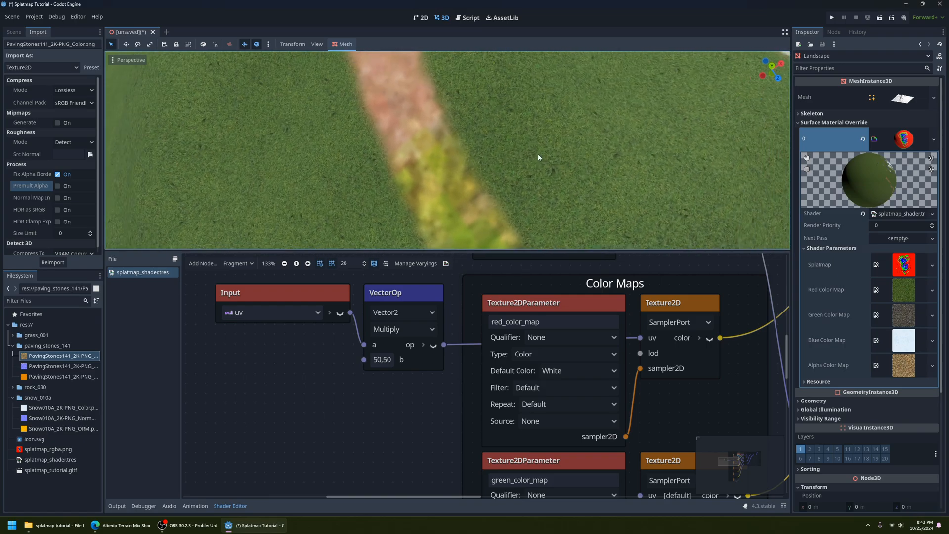
{"action": "scroll", "coordinate": [539, 153], "scroll_direction": "down", "scroll_amount": 8}
{"action": "middle_click_drag", "start_coordinate": [474, 127], "coordinate": [534, 193], "text": "shift"}
{"action": "scroll", "coordinate": [474, 146], "scroll_direction": "up", "scroll_amount": 4}
{"action": "scroll", "coordinate": [534, 194], "scroll_direction": "up", "scroll_amount": 4}
{"action": "scroll", "coordinate": [534, 194], "scroll_direction": "up", "scroll_amount": 5}
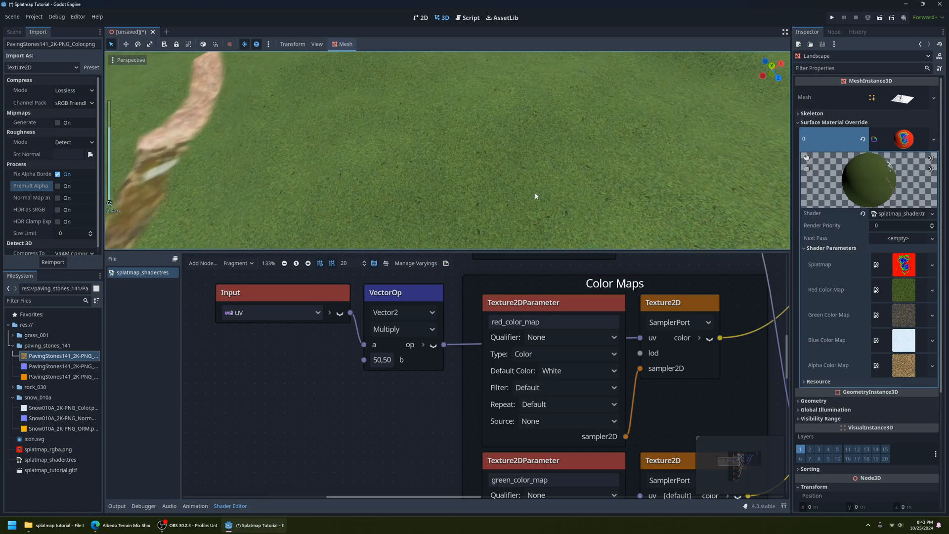
Add a Vector2Parameter node and place it directly below the UV Input node.
{"action": "scroll", "coordinate": [307, 376], "scroll_direction": "down", "scroll_amount": 1}
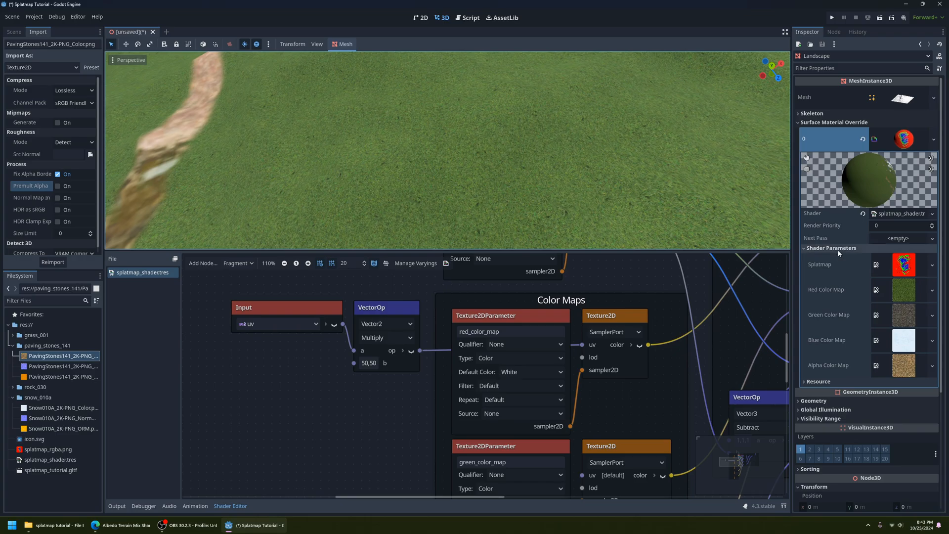
{"action": "scroll", "coordinate": [375, 376], "scroll_direction": "down", "scroll_amount": 1}
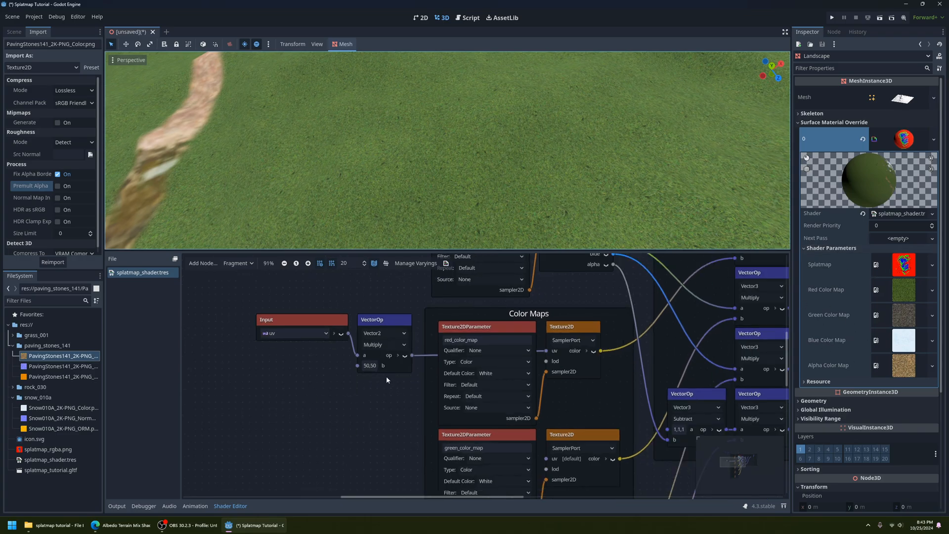
{"action": "middle_click_drag", "start_coordinate": [369, 390], "coordinate": [309, 384]}
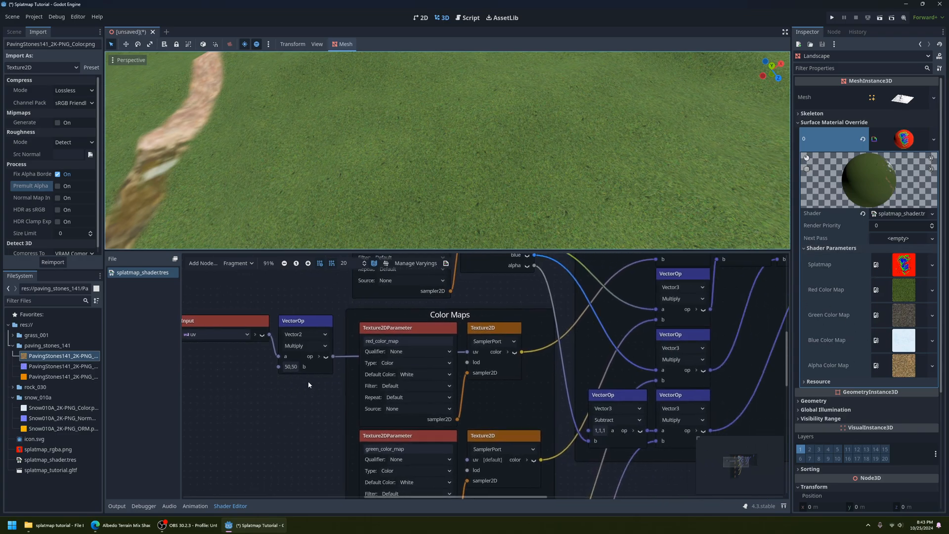
{"action": "middle_click_drag", "start_coordinate": [381, 331], "coordinate": [409, 318]}
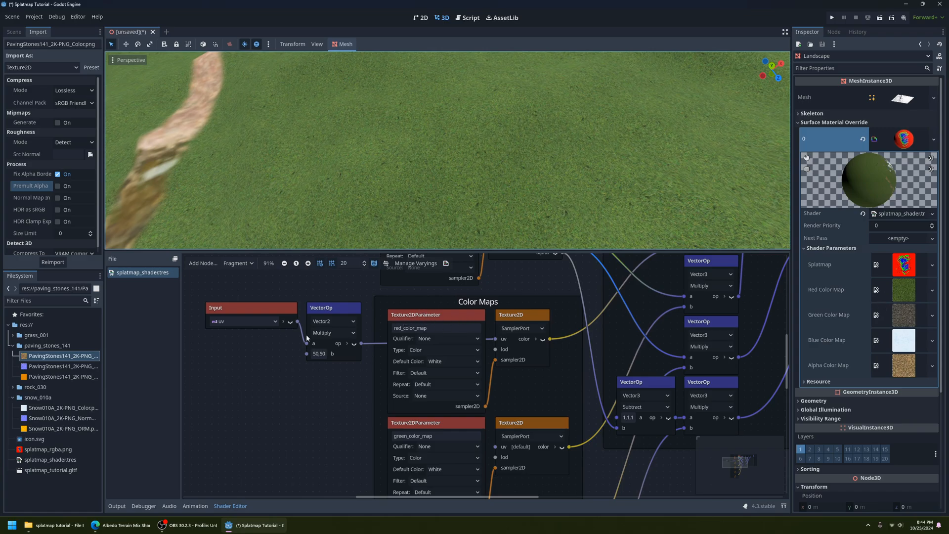
{"action": "middle_click_drag", "start_coordinate": [307, 334], "coordinate": [383, 323]}
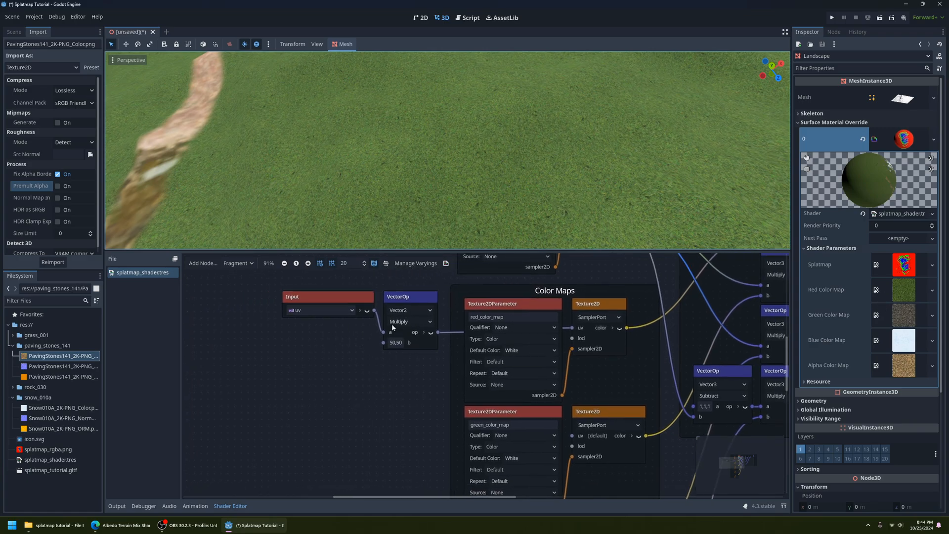
{"action": "left_click", "coordinate": [206, 264]}
{"action": "type", "text": "multi"}
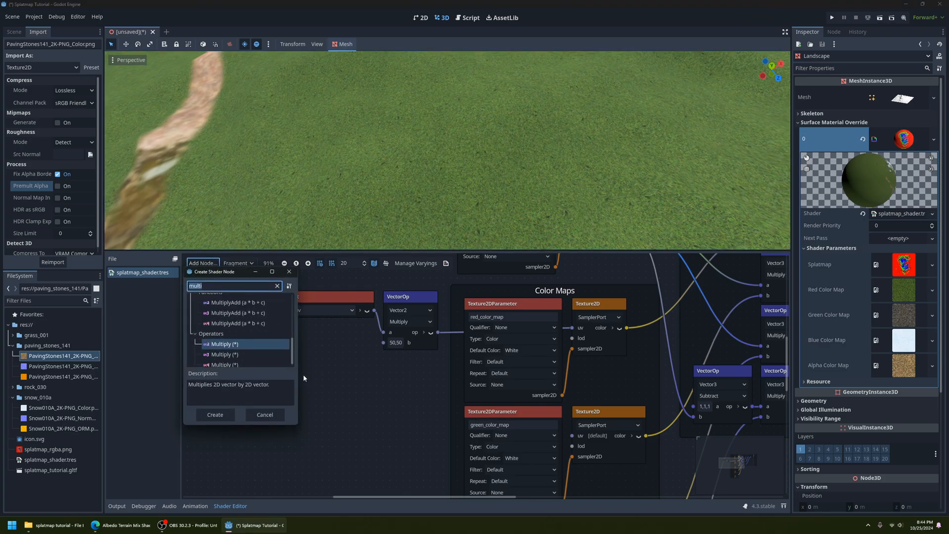
{"action": "type", "text": "vector2"}
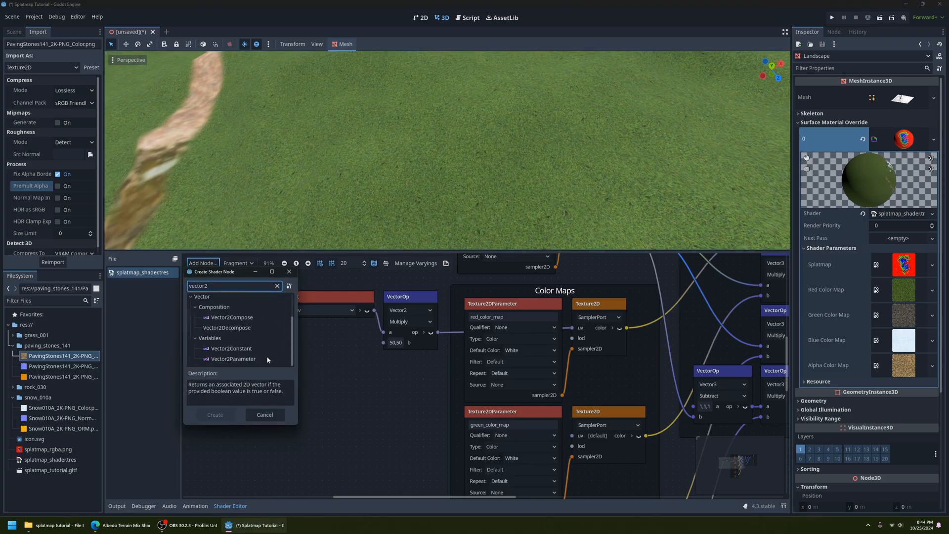
{"action": "left_click", "coordinate": [233, 358]}
{"action": "left_click", "coordinate": [215, 414]}
{"action": "left_click_drag", "start_coordinate": [511, 392], "coordinate": [306, 336]}
{"action": "scroll", "coordinate": [327, 424], "scroll_direction": "up", "scroll_amount": 3, "text": "ctrl"}
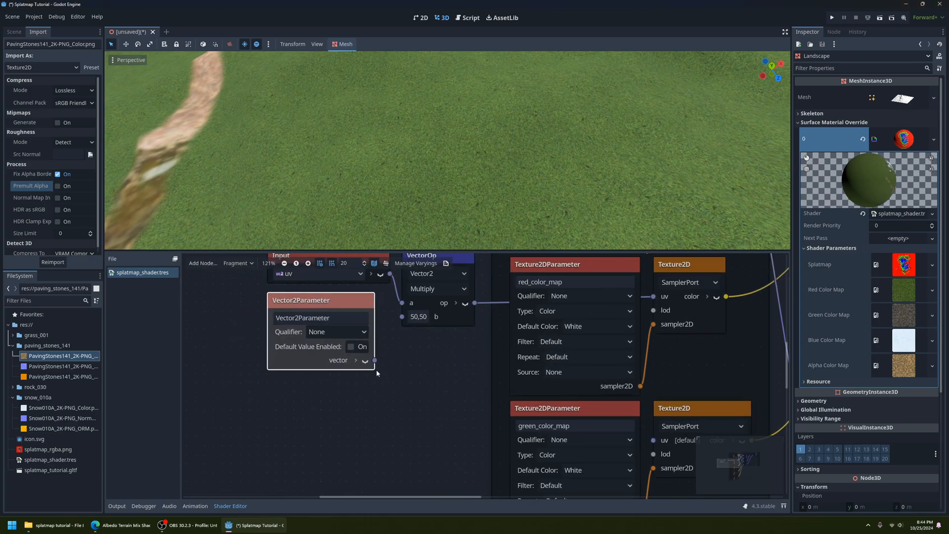
Connect the Vector2Parameter's vector output to the b input of the UV Multiply node.
{"action": "middle_click_drag", "start_coordinate": [376, 369], "coordinate": [341, 411]}
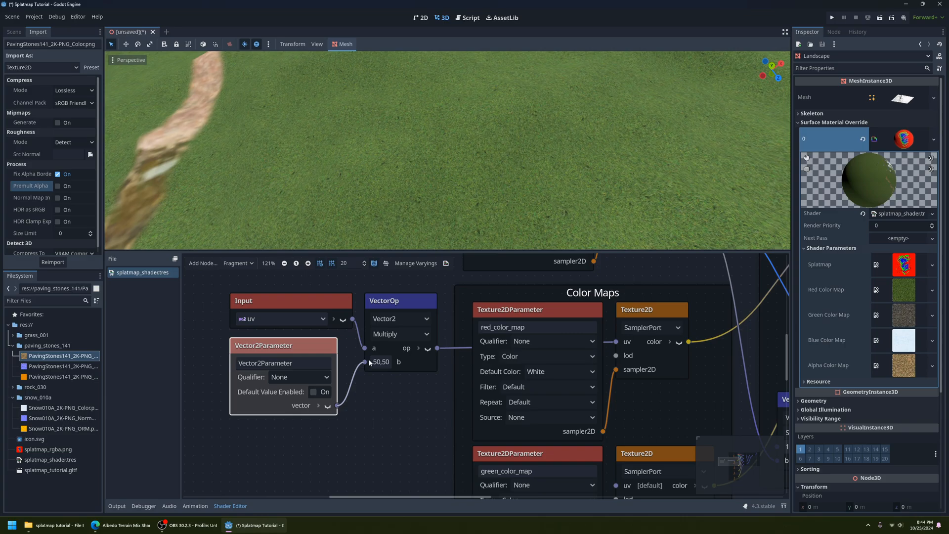
{"action": "left_click_drag", "start_coordinate": [370, 362], "coordinate": [368, 362]}
{"action": "scroll", "coordinate": [408, 447], "scroll_direction": "down", "scroll_amount": 1, "text": "ctrl"}
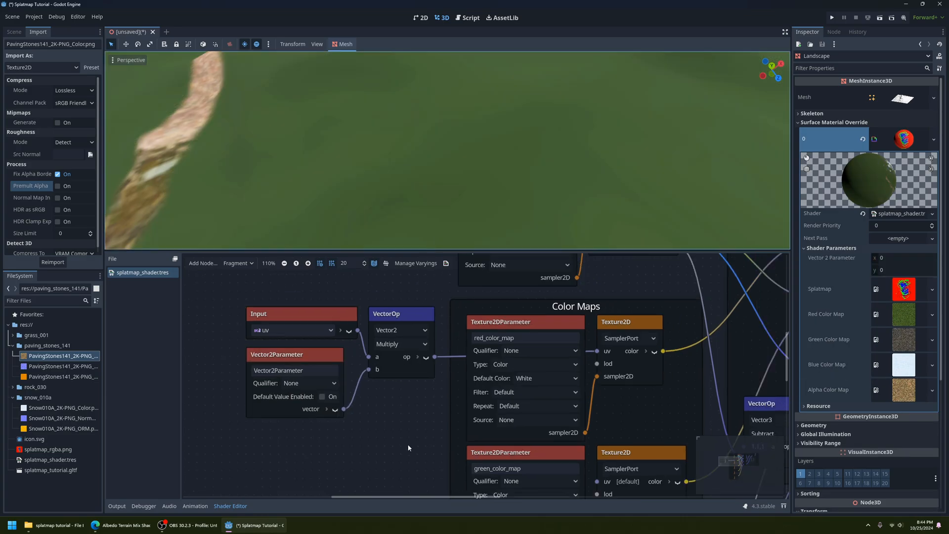
{"action": "scroll", "coordinate": [408, 447], "scroll_direction": "down", "scroll_amount": 1, "text": "ctrl"}
{"action": "scroll", "coordinate": [508, 163], "scroll_direction": "down", "scroll_amount": 5}
{"action": "scroll", "coordinate": [487, 173], "scroll_direction": "up", "scroll_amount": 4}
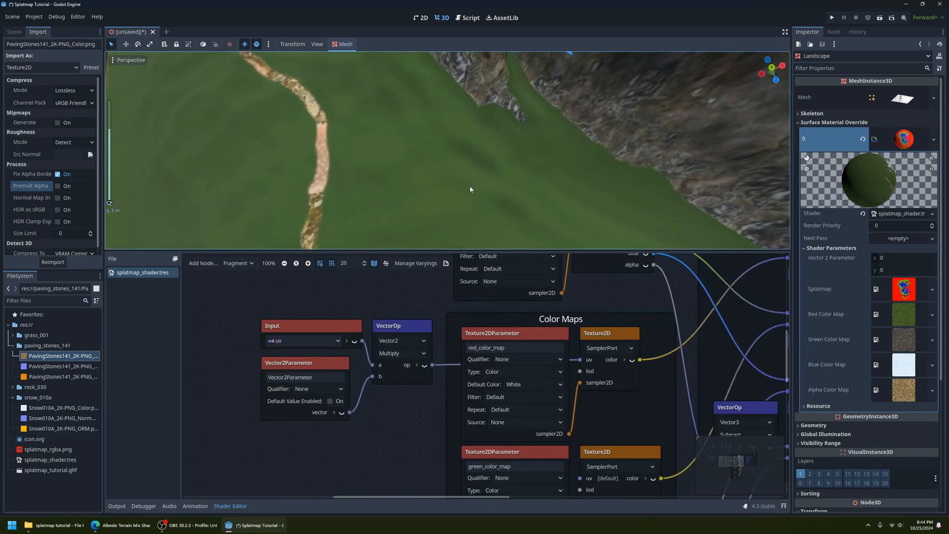
Enable the Vector2Parameter's default value and set it to 1 in both x and y.
{"action": "left_click", "coordinate": [330, 401]}
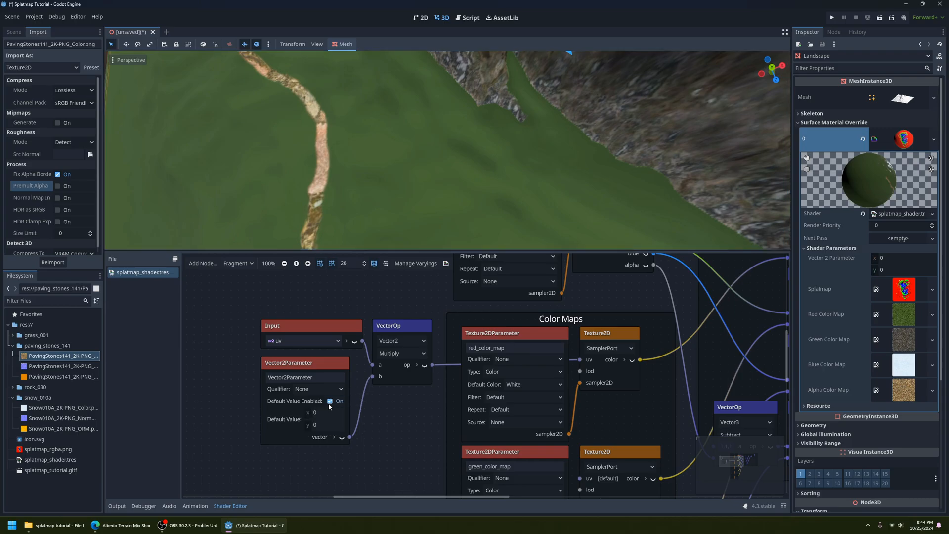
{"action": "scroll", "coordinate": [343, 409], "scroll_direction": "up", "scroll_amount": 2, "text": "ctrl"}
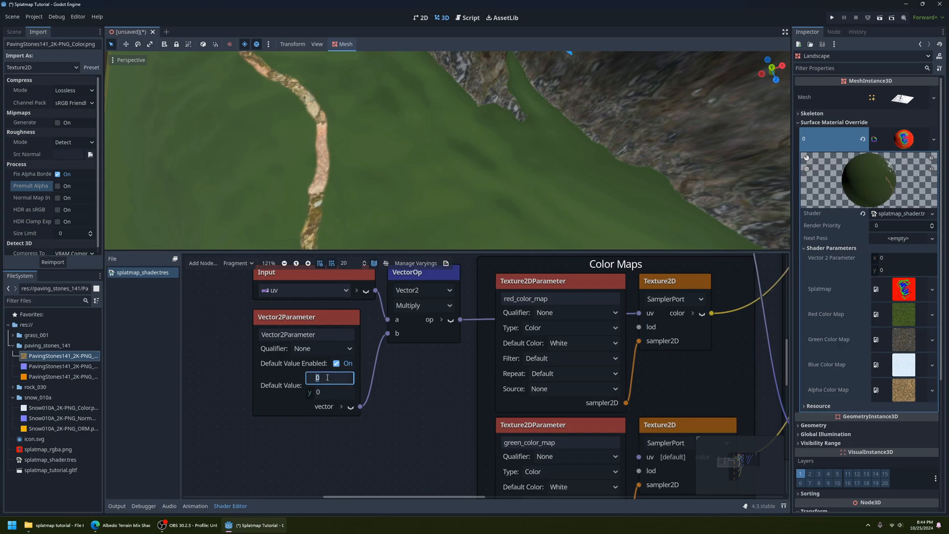
{"action": "type", "text": "1"}
{"action": "key", "text": "Return"}
{"action": "type", "text": "1"}
{"action": "key", "text": "Return"}
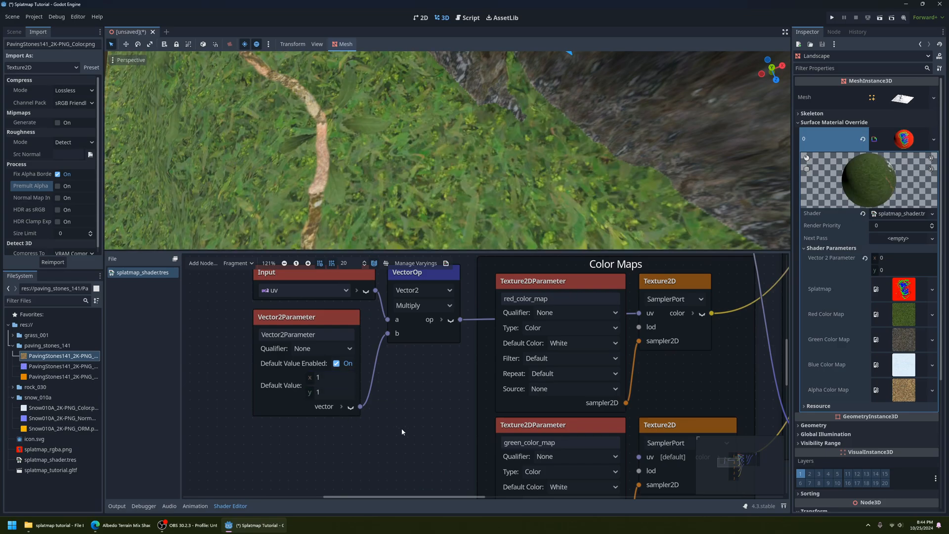
{"action": "scroll", "coordinate": [461, 156], "scroll_direction": "down", "scroll_amount": 10}
{"action": "mouse_move", "coordinate": [460, 156]}
{"action": "middle_mouse_down"}
{"action": "mouse_move", "coordinate": [440, 148]}
{"action": "mouse_move", "coordinate": [402, 181]}
{"action": "mouse_move", "coordinate": [466, 143]}
{"action": "middle_mouse_up"}
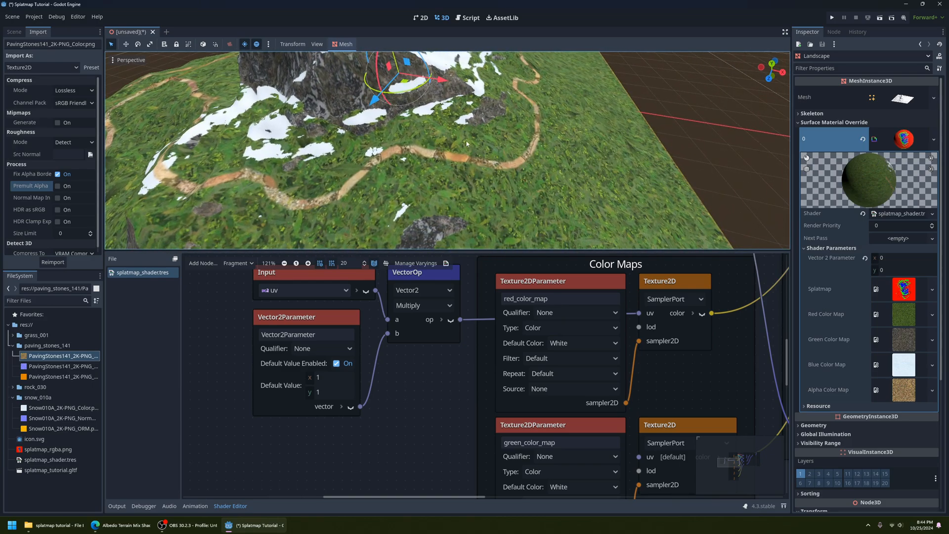
Rename the Vector2Parameter as red_texture_scale.
{"action": "scroll", "coordinate": [405, 398], "scroll_direction": "up", "scroll_amount": 2}
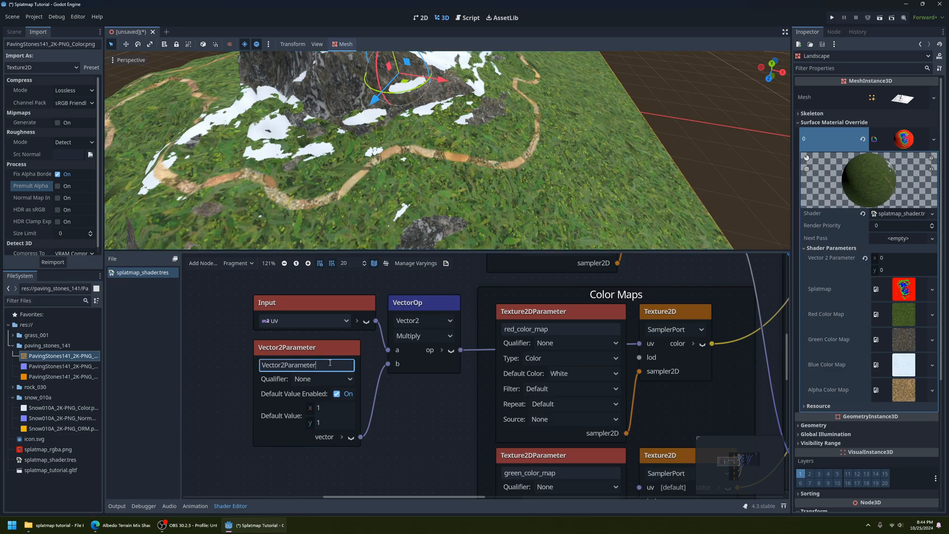
{"action": "left_click_drag", "start_coordinate": [330, 362], "coordinate": [256, 360]}
{"action": "type", "text": "red_texture_scale"}
{"action": "key", "text": "Return"}
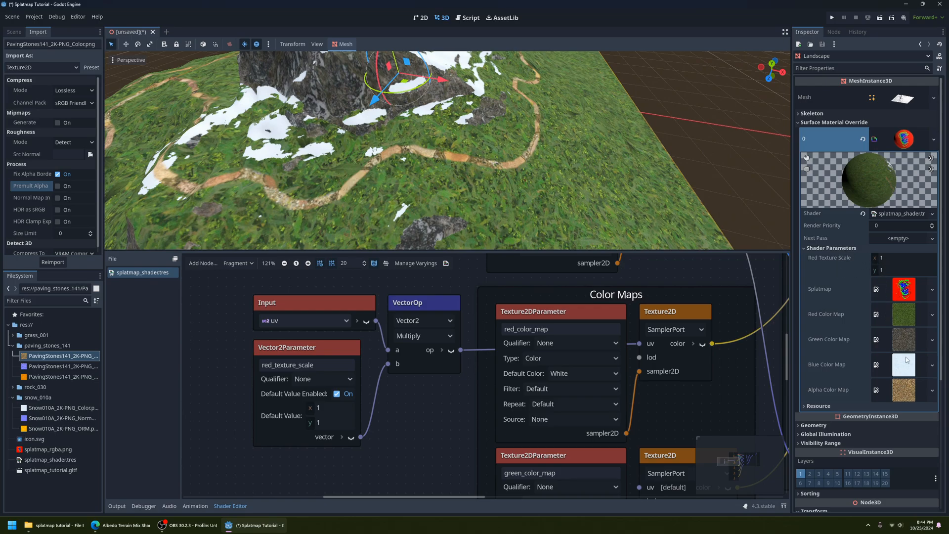
Set the material's Red Texture Scale shader parameter to 50 in both x and y.
{"action": "scroll", "coordinate": [390, 347], "scroll_direction": "down", "scroll_amount": 2, "text": "ctrl"}
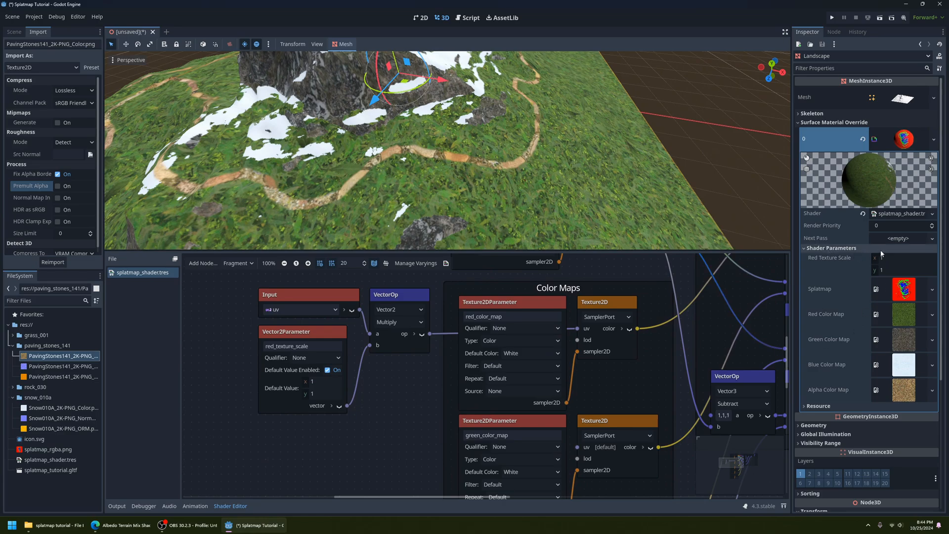
{"action": "left_click", "coordinate": [899, 259]}
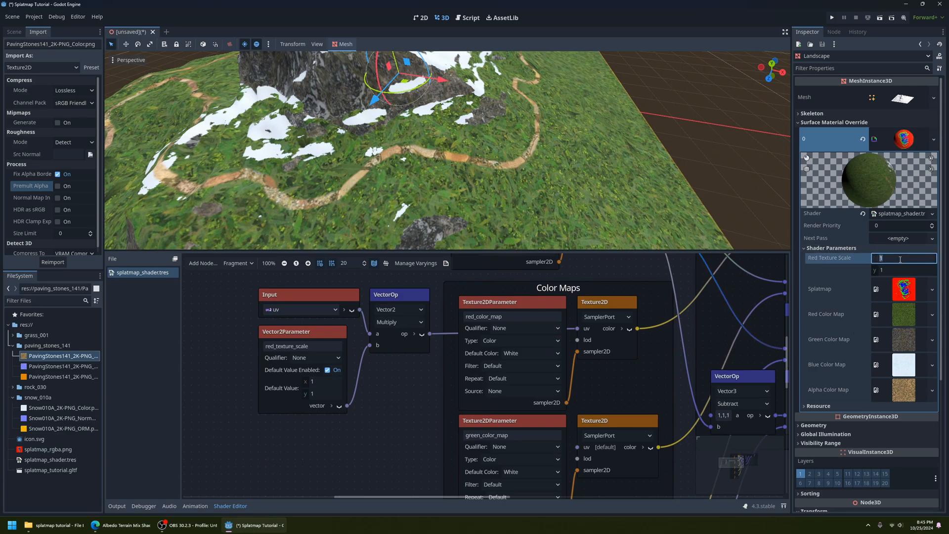
{"action": "type", "text": "50"}
{"action": "key", "text": "Tab"}
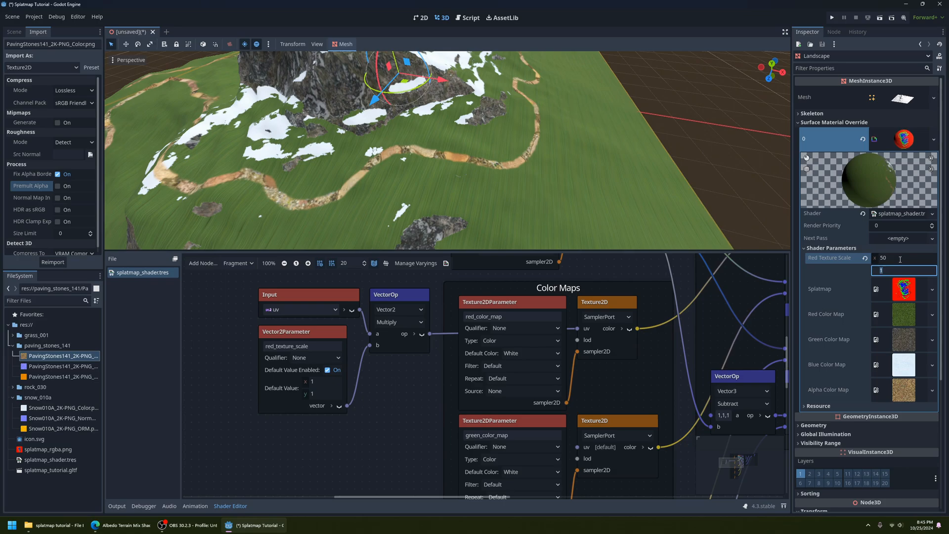
{"action": "type", "text": "50"}
Duplicate the red_texture_scale parameter and its Multiply node together, placing the copies below the originals beside the green color map.
{"action": "left_click", "coordinate": [331, 333]}
{"action": "middle_click_drag", "start_coordinate": [425, 388], "coordinate": [379, 349]}
{"action": "scroll", "coordinate": [405, 341], "scroll_direction": "down", "scroll_amount": 1}
{"action": "left_click", "coordinate": [382, 285]}
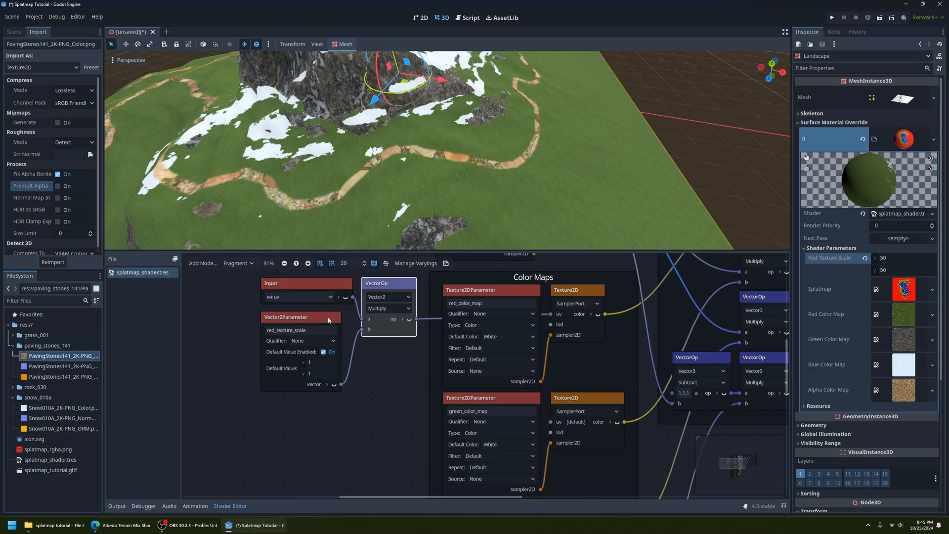
{"action": "left_click", "coordinate": [328, 320], "text": "ctrl"}
{"action": "middle_click_drag", "start_coordinate": [550, 407], "coordinate": [537, 339]}
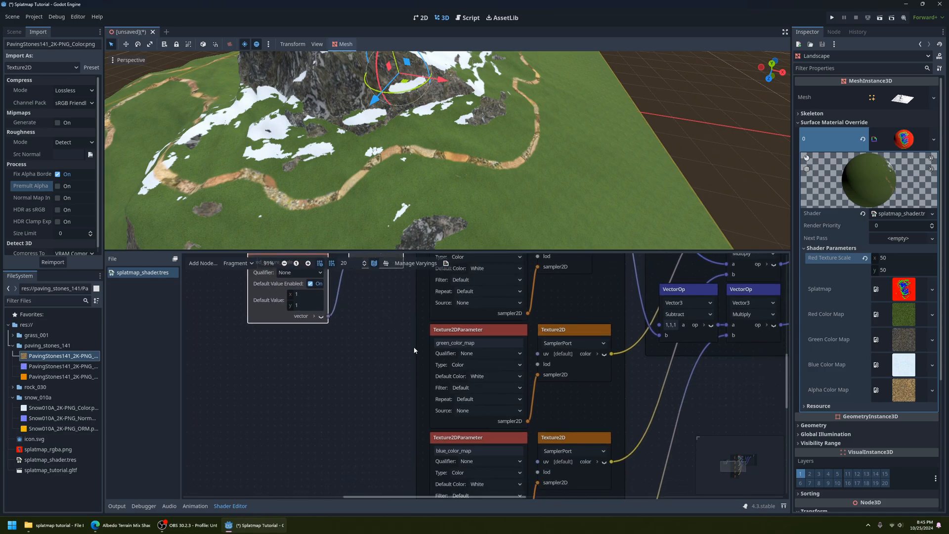
{"action": "middle_click_drag", "start_coordinate": [423, 391], "coordinate": [432, 326]}
{"action": "scroll", "coordinate": [426, 436], "scroll_direction": "down", "scroll_amount": 1}
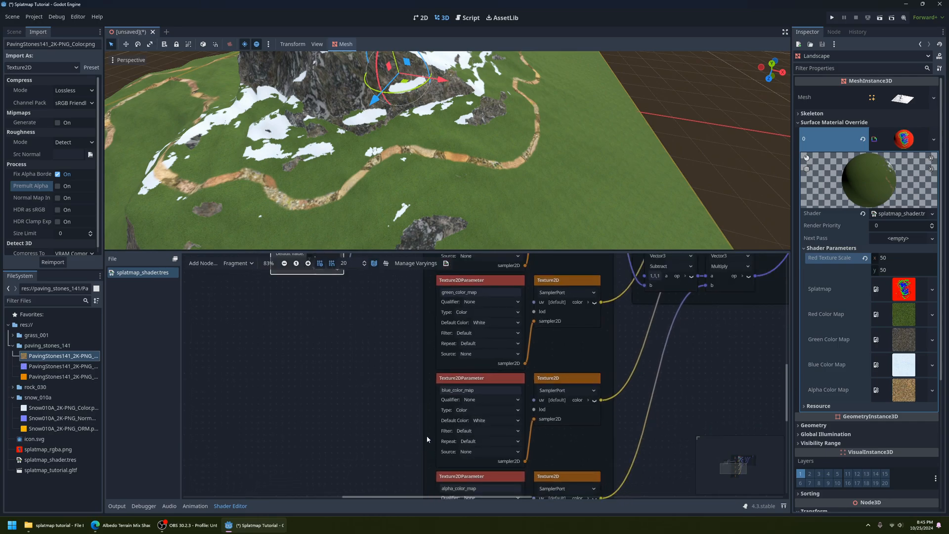
{"action": "middle_click_drag", "start_coordinate": [425, 436], "coordinate": [426, 376]}
{"action": "middle_click_drag", "start_coordinate": [381, 346], "coordinate": [418, 460]}
{"action": "scroll", "coordinate": [409, 375], "scroll_direction": "down", "scroll_amount": 2}
{"action": "middle_click_drag", "start_coordinate": [408, 371], "coordinate": [407, 420]}
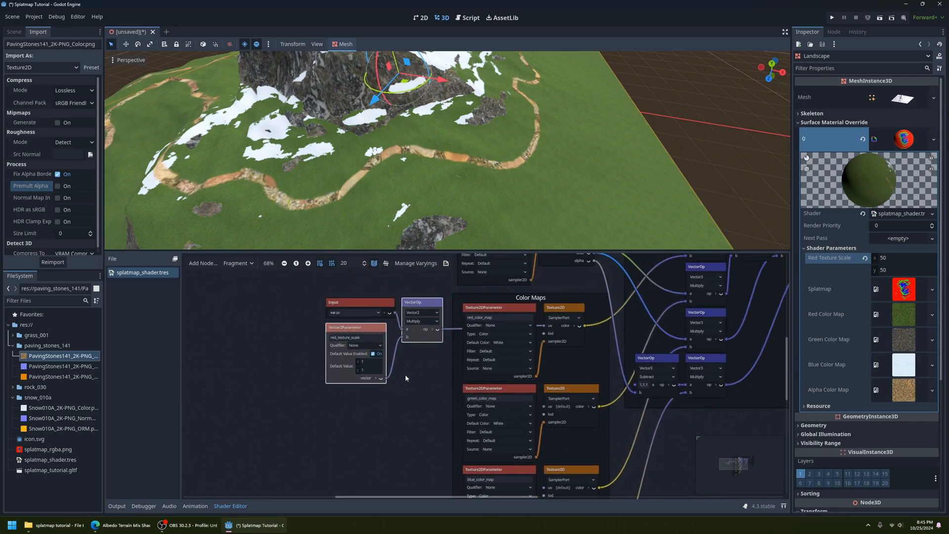
{"action": "key", "text": "ctrl+d"}
{"action": "left_click_drag", "start_coordinate": [378, 334], "coordinate": [376, 401]}
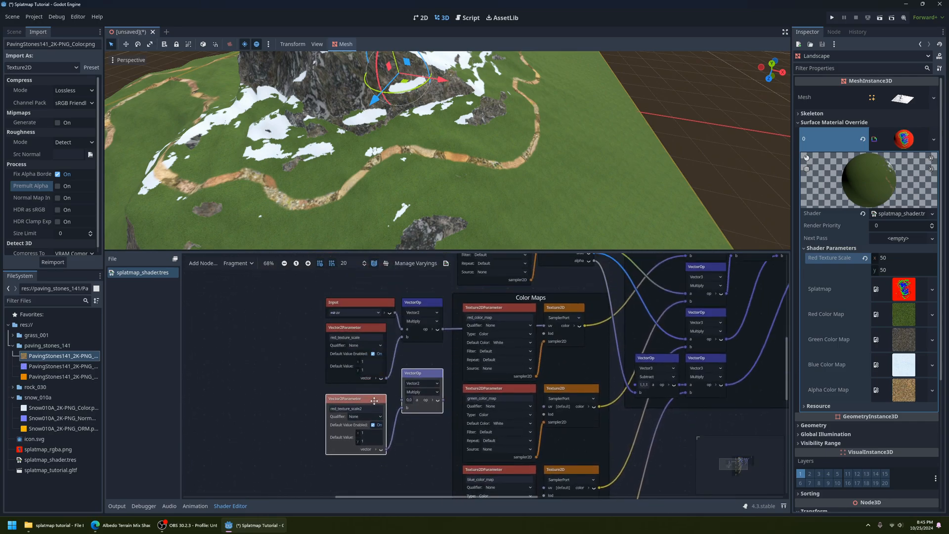
Connect the UV Input node's output to the a input of the duplicated Multiply node.
{"action": "scroll", "coordinate": [403, 400], "scroll_direction": "up", "scroll_amount": 2}
{"action": "mouse_move", "coordinate": [402, 399]}
{"action": "middle_mouse_down"}
{"action": "mouse_move", "coordinate": [396, 379]}
{"action": "mouse_move", "coordinate": [399, 411]}
{"action": "middle_mouse_up"}
{"action": "scroll", "coordinate": [396, 380], "scroll_direction": "up", "scroll_amount": 1}
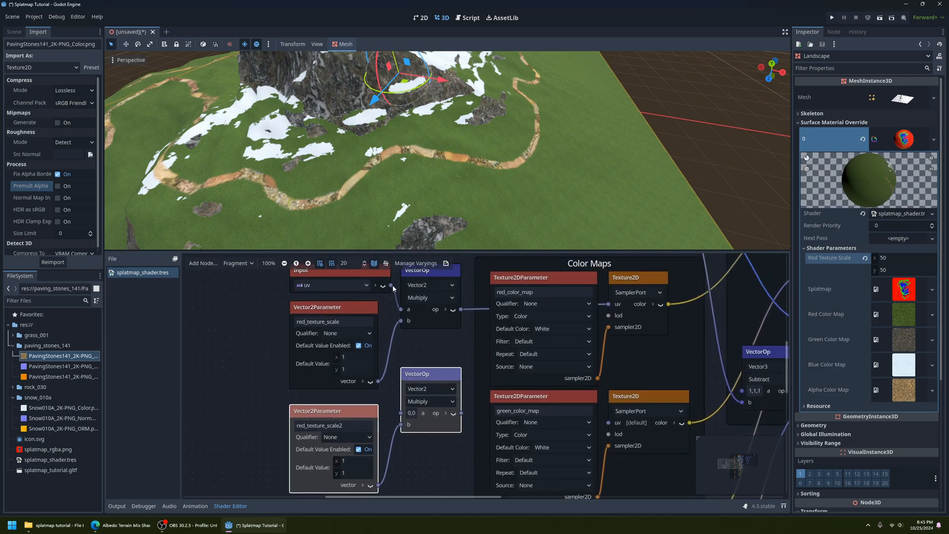
{"action": "left_click_drag", "start_coordinate": [401, 306], "coordinate": [402, 418]}
Rename the duplicated Vector2Parameter as green_texture_scale.
{"action": "middle_click_drag", "start_coordinate": [413, 453], "coordinate": [431, 381]}
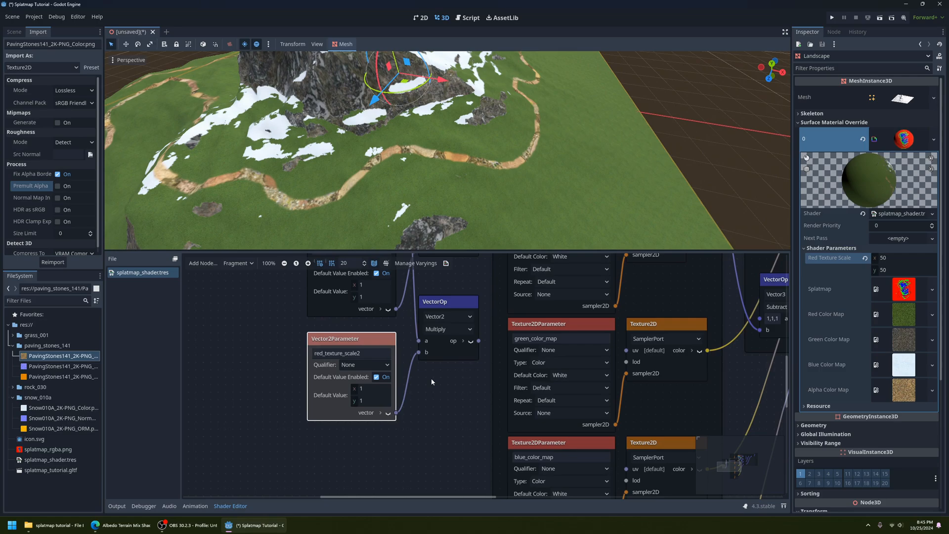
{"action": "left_click", "coordinate": [317, 354]}
{"action": "type", "text": "green"}
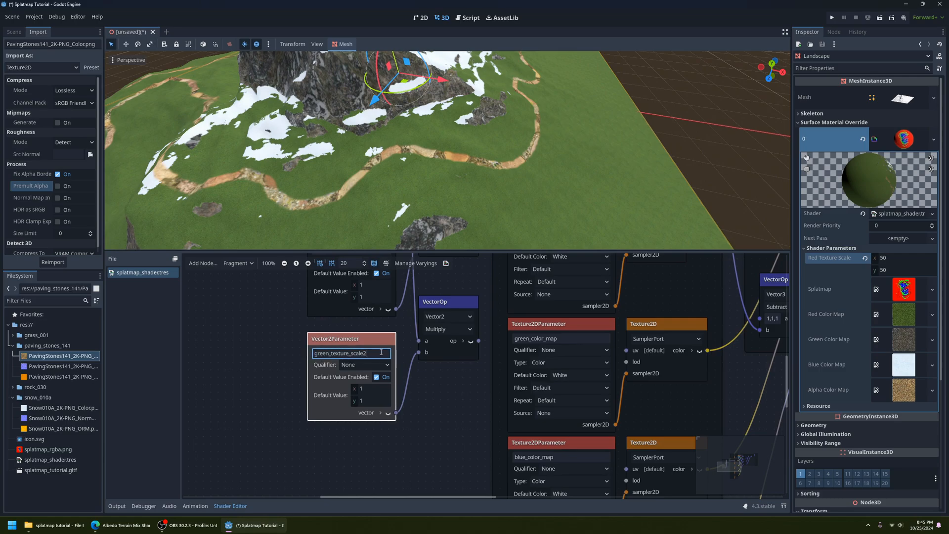
{"action": "key", "text": "Return"}
Connect the duplicated Multiply node's output to the uv input of the green color map's Texture2D node.
{"action": "middle_click_drag", "start_coordinate": [450, 366], "coordinate": [342, 402]}
{"action": "left_click_drag", "start_coordinate": [341, 361], "coordinate": [489, 370]}
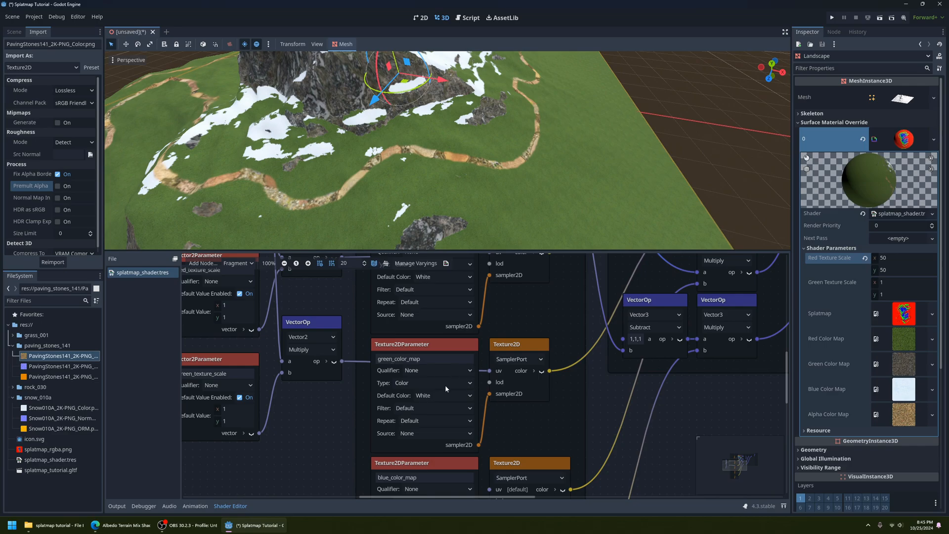
{"action": "scroll", "coordinate": [508, 435], "scroll_direction": "down", "scroll_amount": 2}
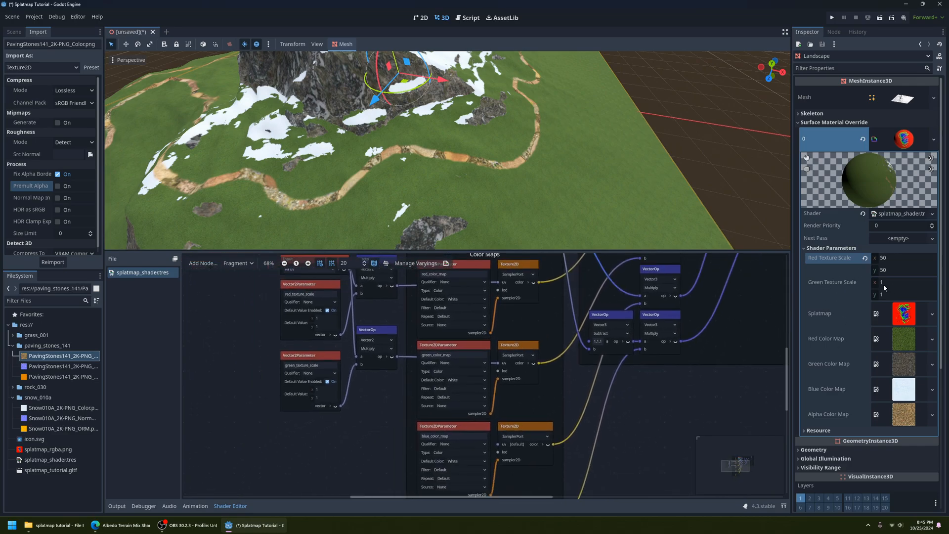
Set the Green Texture Scale shader parameter to 5 in both x and y and examine the rock texture on the mountain.
{"action": "middle_click_drag", "start_coordinate": [395, 102], "coordinate": [603, 202]}
{"action": "scroll", "coordinate": [480, 163], "scroll_direction": "up", "scroll_amount": 4}
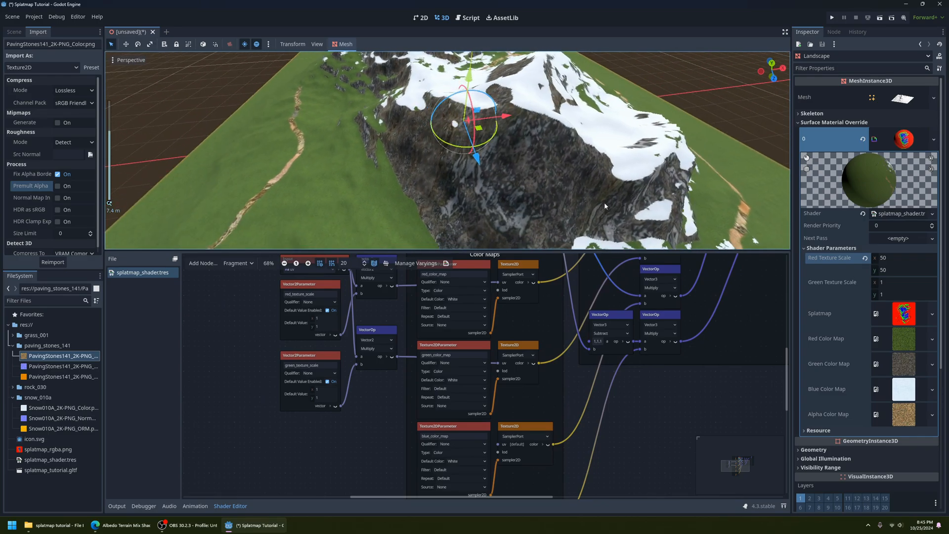
{"action": "left_click", "coordinate": [897, 283]}
{"action": "type", "text": "5"}
{"action": "key", "text": "Tab"}
{"action": "type", "text": "5"}
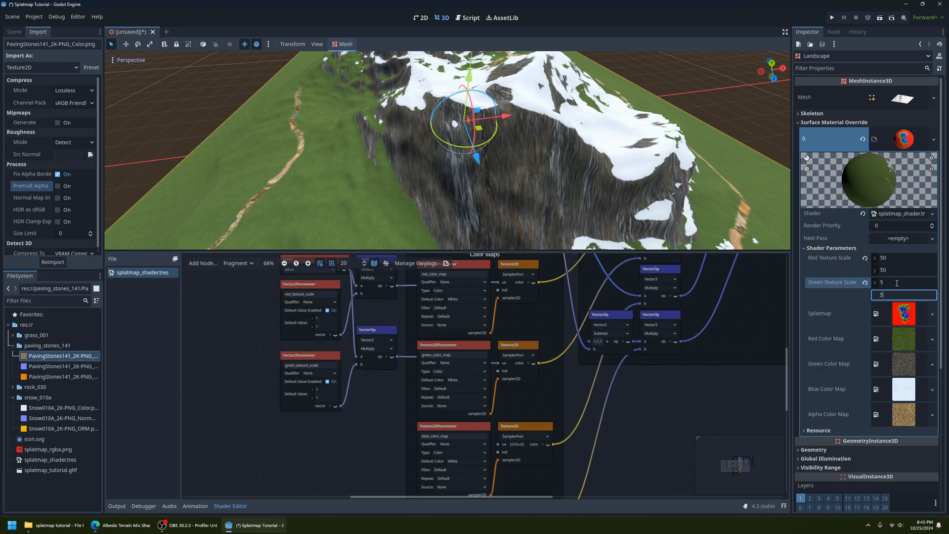
{"action": "scroll", "coordinate": [500, 185], "scroll_direction": "up", "scroll_amount": 2}
{"action": "middle_click_drag", "start_coordinate": [500, 184], "coordinate": [499, 151]}
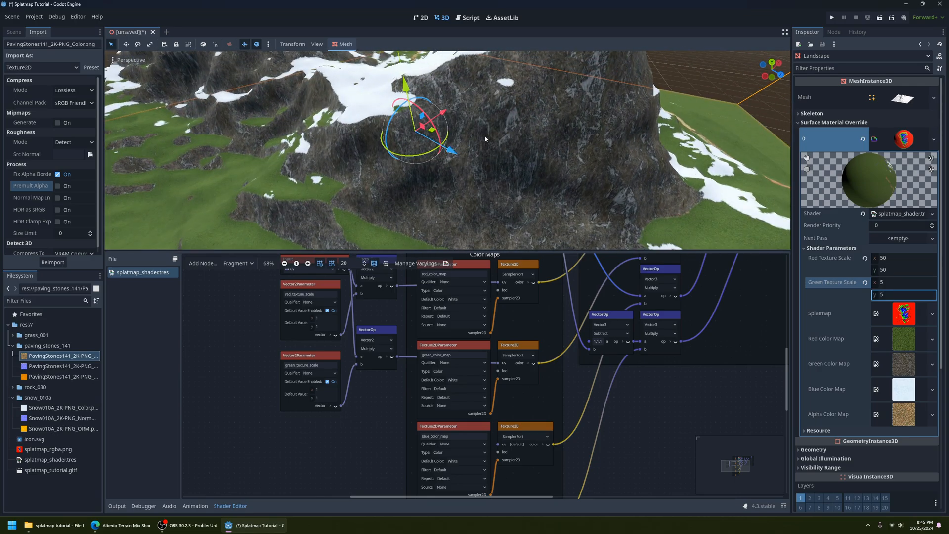
Duplicate the green_texture_scale Vector2Parameter together with its Multiply node and place the copies directly below the originals.
{"action": "scroll", "coordinate": [346, 416], "scroll_direction": "down", "scroll_amount": 3}
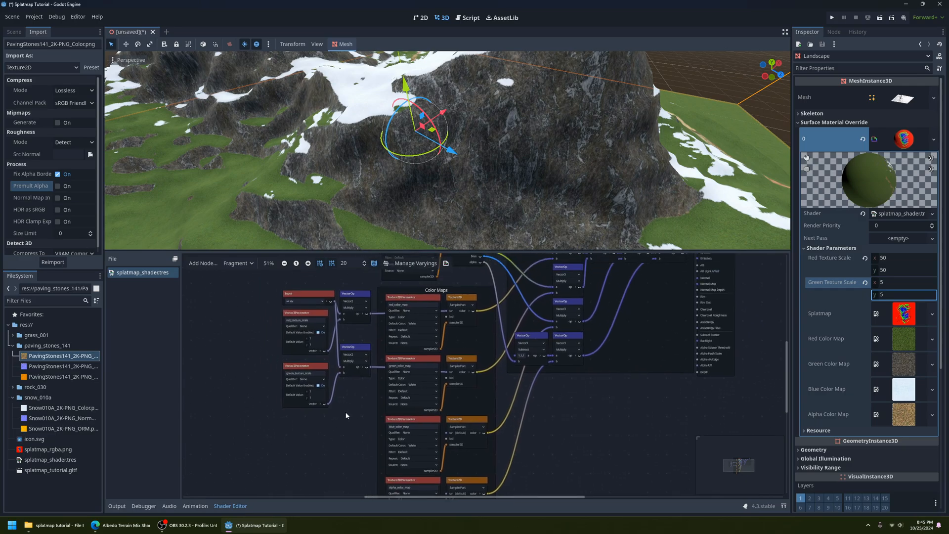
{"action": "scroll", "coordinate": [346, 415], "scroll_direction": "up", "scroll_amount": 3}
{"action": "left_click", "coordinate": [344, 356]}
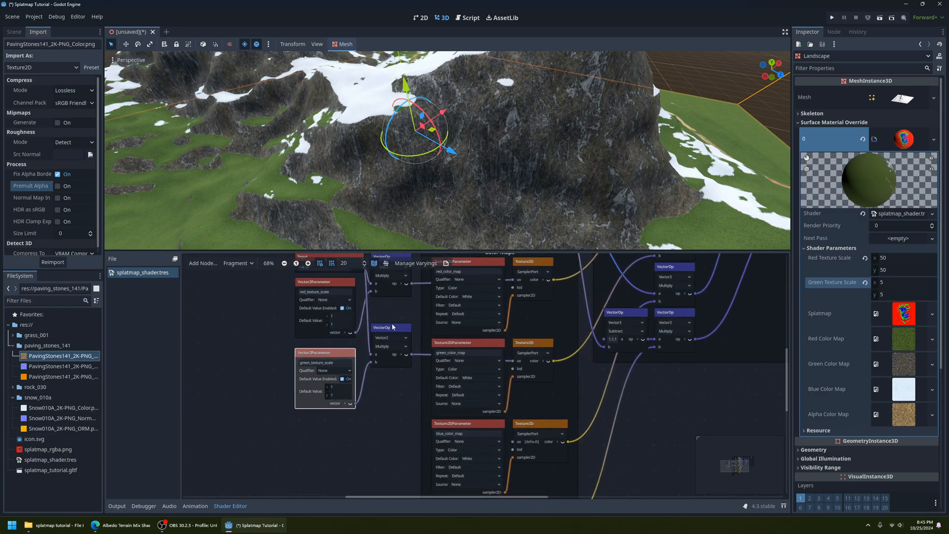
{"action": "left_click", "coordinate": [391, 326], "text": "ctrl"}
{"action": "key", "text": "ctrl+d"}
{"action": "left_click_drag", "start_coordinate": [333, 358], "coordinate": [332, 418]}
Rename the duplicated Vector2Parameter as blue_texture_scale.
{"action": "scroll", "coordinate": [346, 375], "scroll_direction": "up", "scroll_amount": 3}
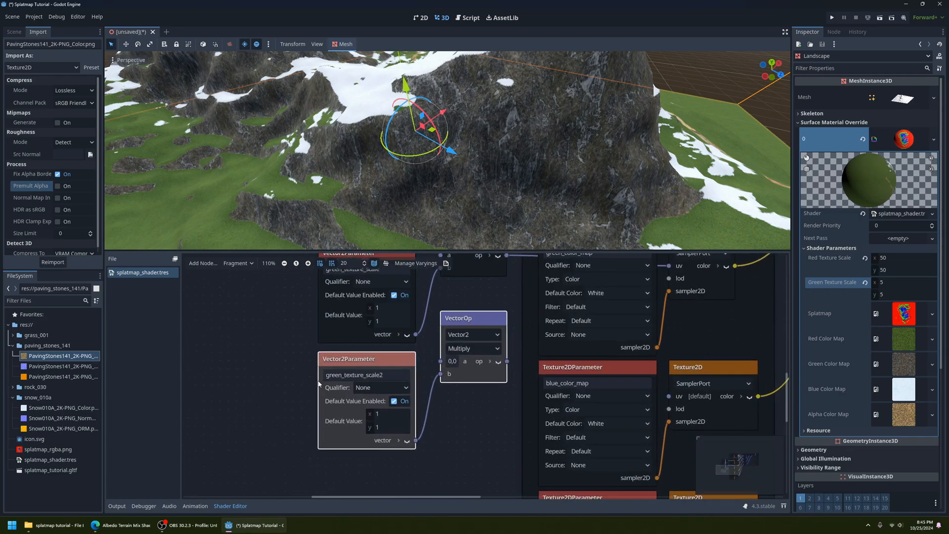
{"action": "double_click", "coordinate": [334, 374]}
{"action": "type", "text": "blue"}
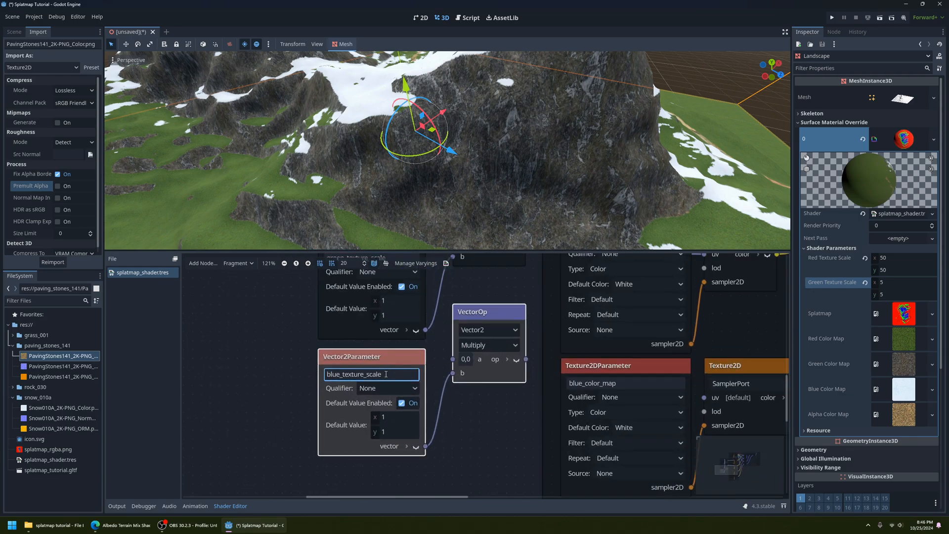
{"action": "left_click", "coordinate": [474, 397]}
Connect the UV Input node's output to the blue scale Multiply node's a input, and that node's output to the blue color map Texture2D's uv.
{"action": "middle_click_drag", "start_coordinate": [444, 340], "coordinate": [428, 407]}
{"action": "scroll", "coordinate": [429, 408], "scroll_direction": "down", "scroll_amount": 6}
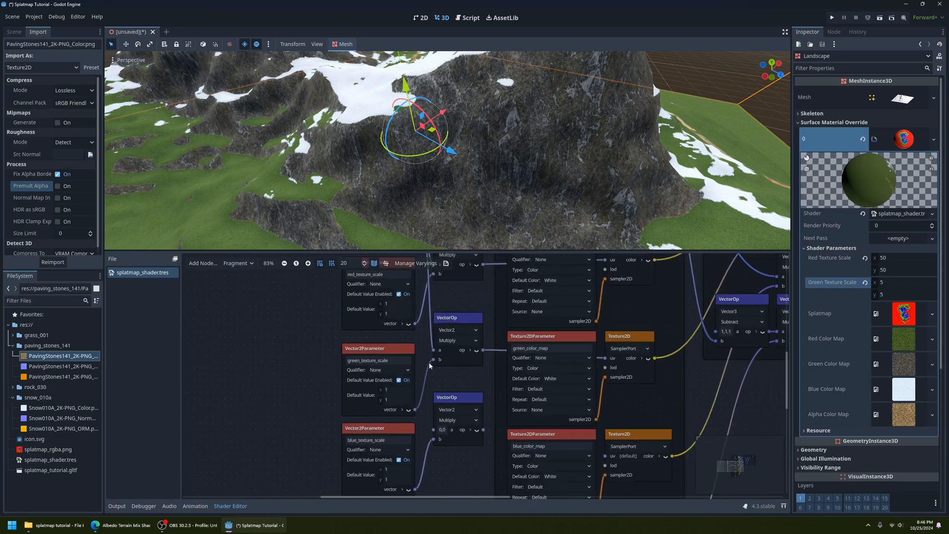
{"action": "middle_click_drag", "start_coordinate": [429, 318], "coordinate": [416, 341]}
{"action": "left_click_drag", "start_coordinate": [414, 286], "coordinate": [419, 439]}
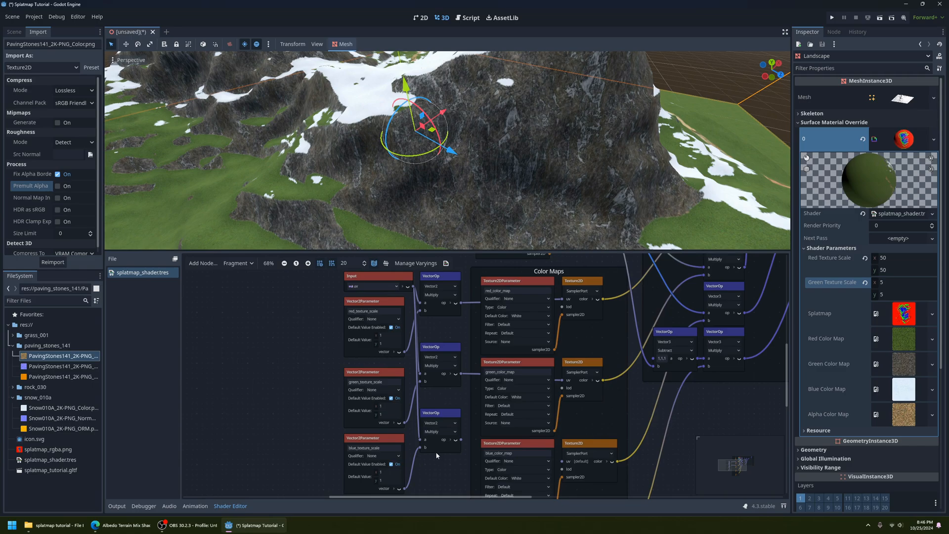
{"action": "middle_click_drag", "start_coordinate": [442, 468], "coordinate": [412, 422]}
{"action": "scroll", "coordinate": [413, 440], "scroll_direction": "up", "scroll_amount": 1}
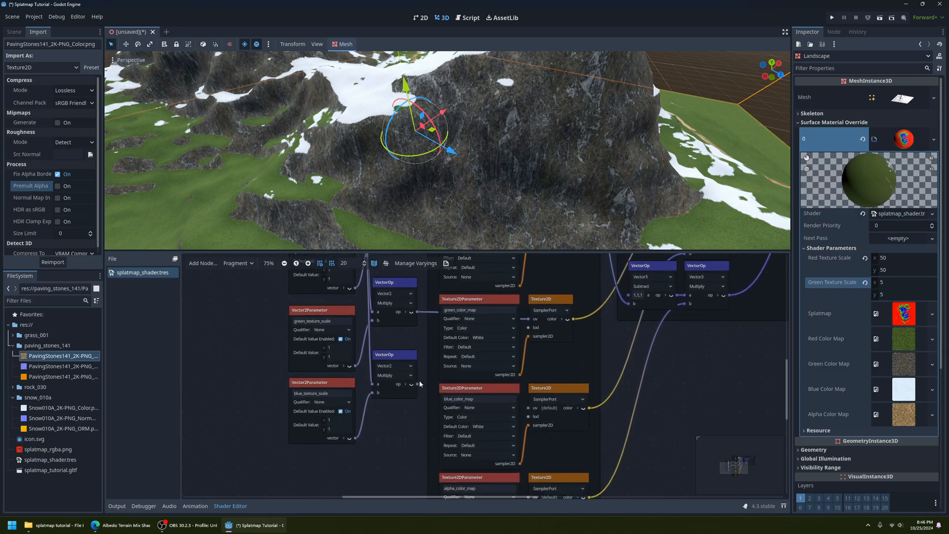
{"action": "left_click_drag", "start_coordinate": [417, 384], "coordinate": [528, 408]}
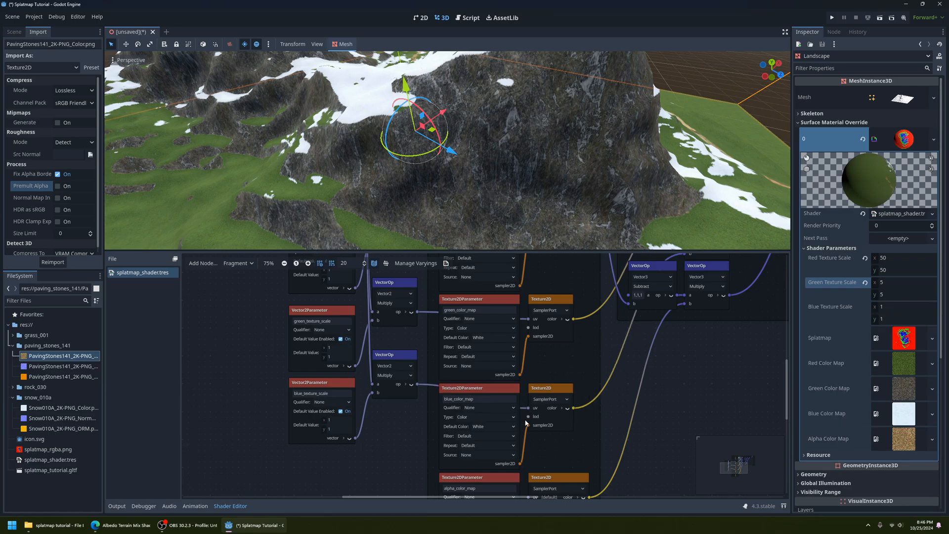
Set the Blue Texture Scale shader parameter to 10 in both x and y and examine the snow texture on the mountain.
{"action": "scroll", "coordinate": [445, 153], "scroll_direction": "down", "scroll_amount": 6}
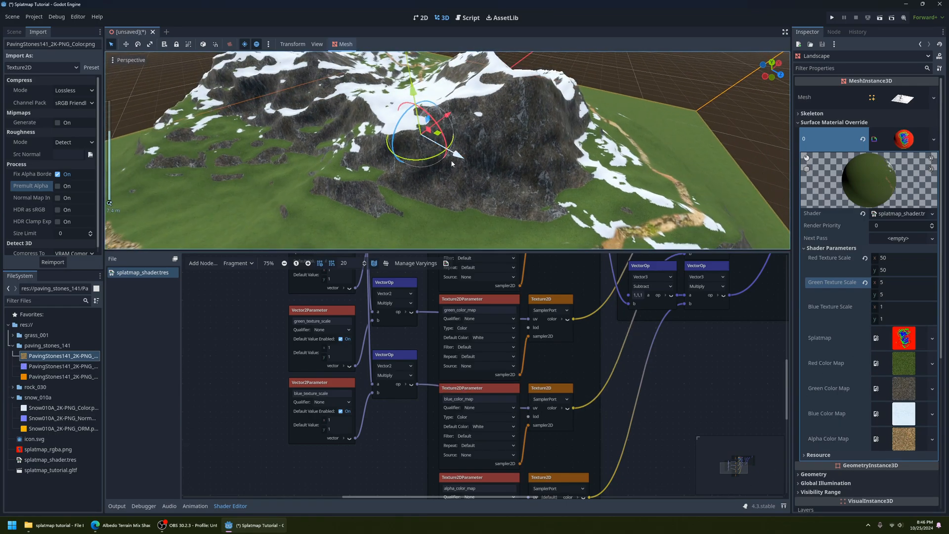
{"action": "middle_click_drag", "start_coordinate": [406, 141], "coordinate": [543, 179]}
{"action": "scroll", "coordinate": [497, 186], "scroll_direction": "up", "scroll_amount": 5}
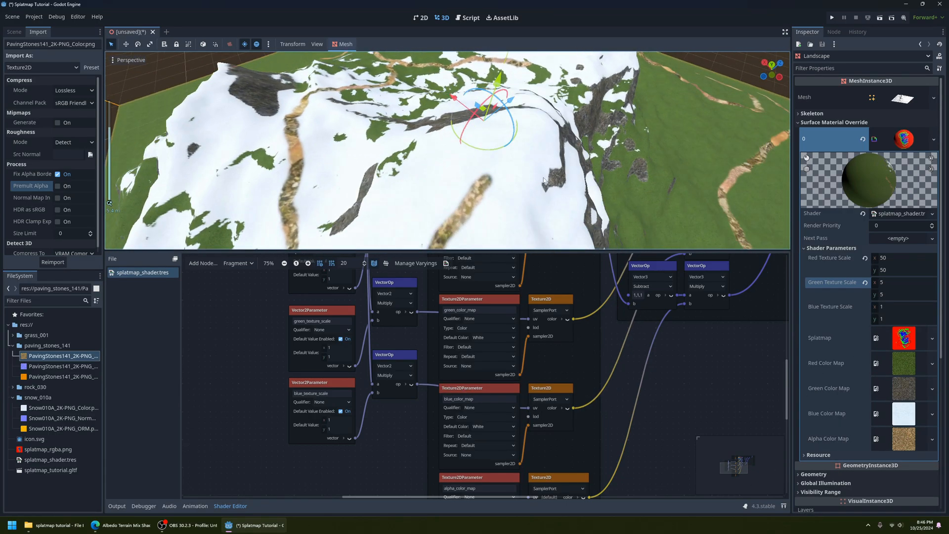
{"action": "left_click", "coordinate": [886, 306]}
{"action": "type", "text": "10"}
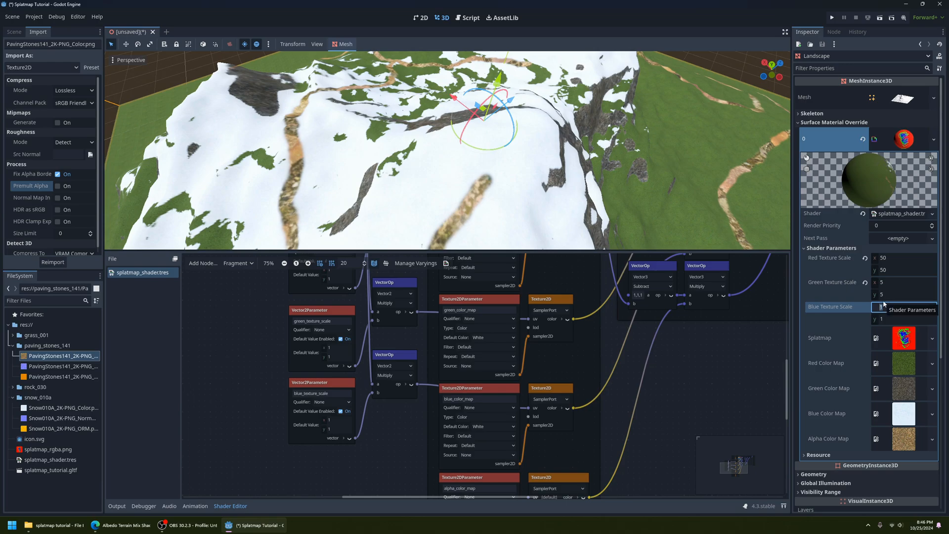
{"action": "key", "text": "Tab"}
{"action": "type", "text": "10"}
{"action": "middle_click_drag", "start_coordinate": [431, 150], "coordinate": [522, 138]}
{"action": "scroll", "coordinate": [521, 138], "scroll_direction": "down", "scroll_amount": 5}
{"action": "scroll", "coordinate": [522, 138], "scroll_direction": "up", "scroll_amount": 5}
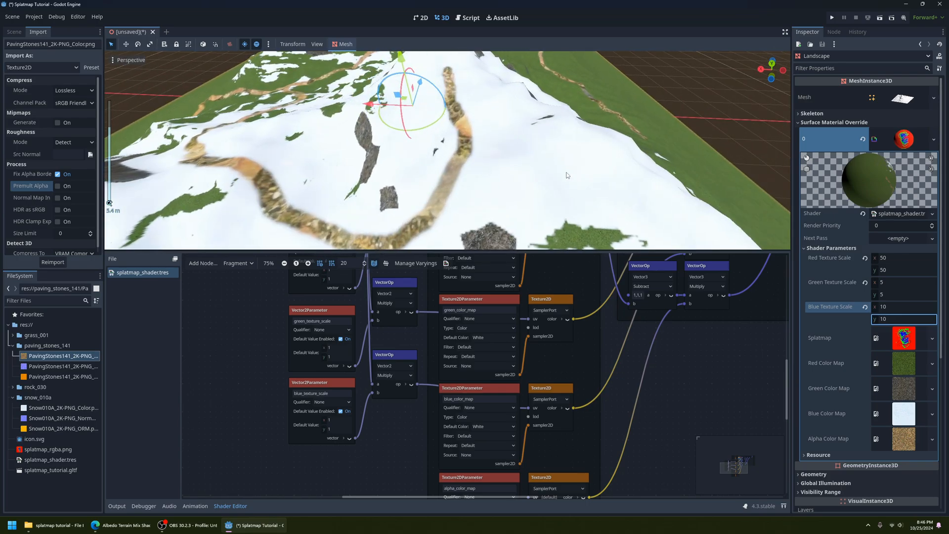
Duplicate the blue_texture_scale Vector2Parameter together with its Multiply node and place the copies directly below the originals.
{"action": "scroll", "coordinate": [343, 455], "scroll_direction": "down", "scroll_amount": 1}
{"action": "middle_click_drag", "start_coordinate": [343, 456], "coordinate": [340, 384]}
{"action": "left_click", "coordinate": [324, 327]}
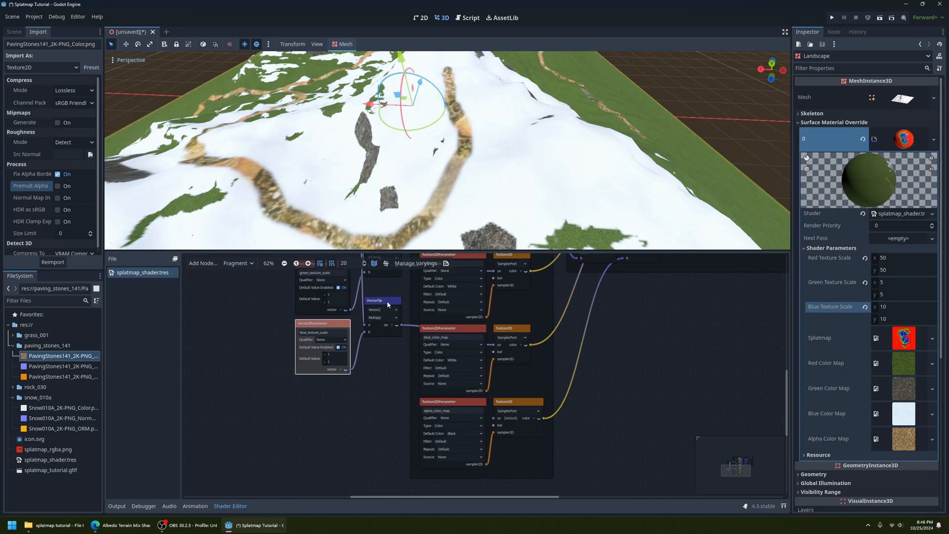
{"action": "left_click", "coordinate": [387, 303], "text": "ctrl"}
{"action": "key", "text": "ctrl+d"}
{"action": "left_click_drag", "start_coordinate": [335, 322], "coordinate": [325, 386]}
Connect the UV Input node's output to the a input of the lowest Multiply node, beside the newly duplicated Vector2Parameter.
{"action": "scroll", "coordinate": [324, 386], "scroll_direction": "down", "scroll_amount": 2}
{"action": "middle_click_drag", "start_coordinate": [307, 348], "coordinate": [289, 396]}
{"action": "middle_click_drag", "start_coordinate": [282, 357], "coordinate": [271, 379]}
{"action": "left_click_drag", "start_coordinate": [318, 290], "coordinate": [329, 454]}
{"action": "scroll", "coordinate": [307, 467], "scroll_direction": "up", "scroll_amount": 3}
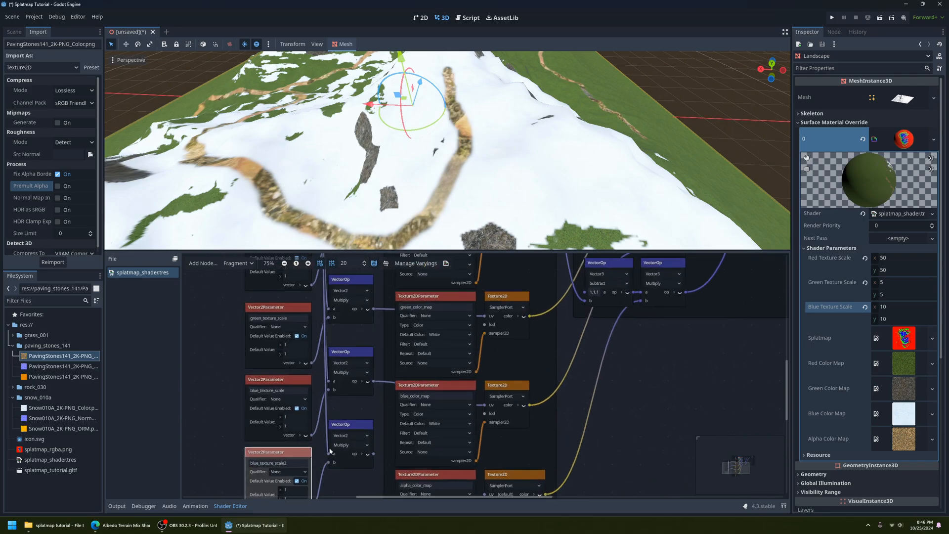
Rename the duplicated blue_texture_scale2 parameter to alpha_texture_scale.
{"action": "scroll", "coordinate": [359, 376], "scroll_direction": "up", "scroll_amount": 3}
{"action": "double_click", "coordinate": [280, 362]}
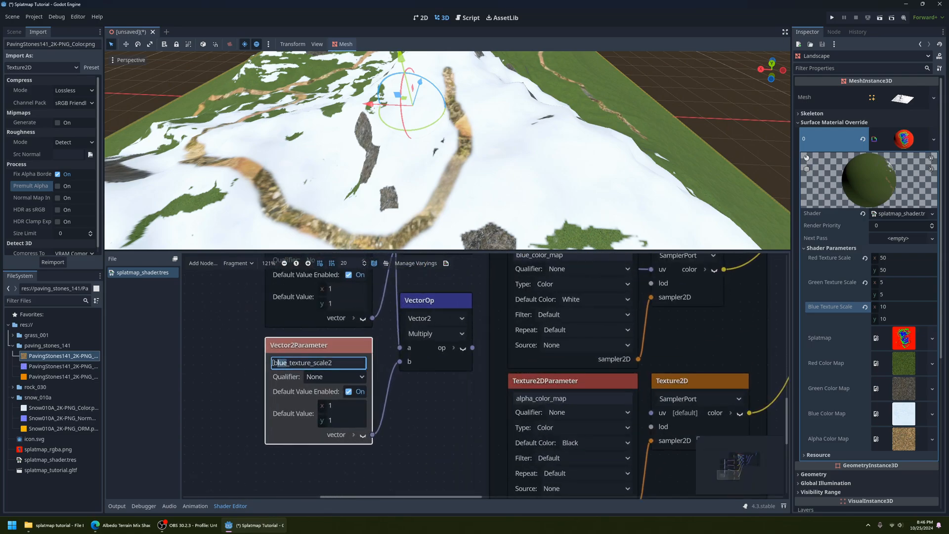
{"action": "type", "text": "alpha"}
{"action": "left_click", "coordinate": [411, 418]}
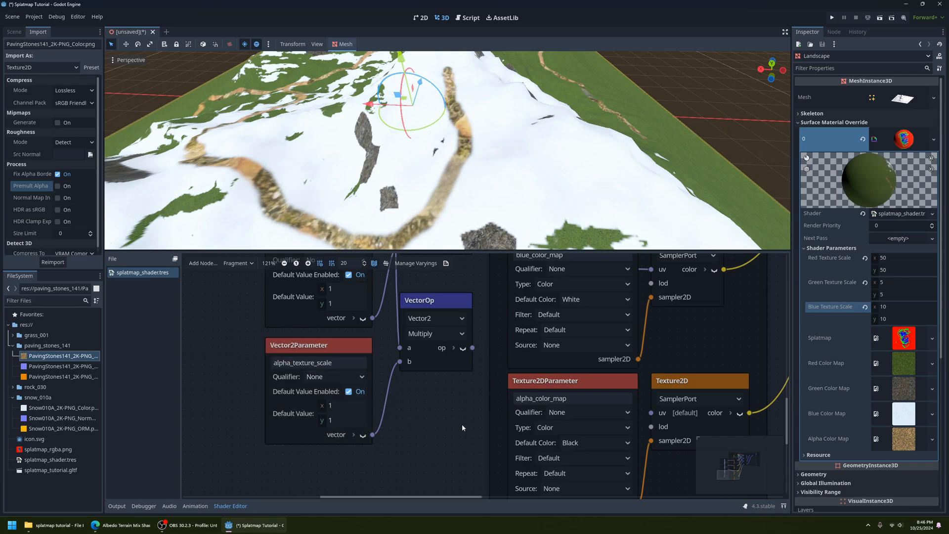
Connect the alpha scale's Multiply output to the uv input of the Texture2D node beside alpha_color_map.
{"action": "scroll", "coordinate": [459, 423], "scroll_direction": "down", "scroll_amount": 1}
{"action": "middle_click_drag", "start_coordinate": [458, 422], "coordinate": [342, 418]}
{"action": "left_click_drag", "start_coordinate": [380, 409], "coordinate": [489, 416]}
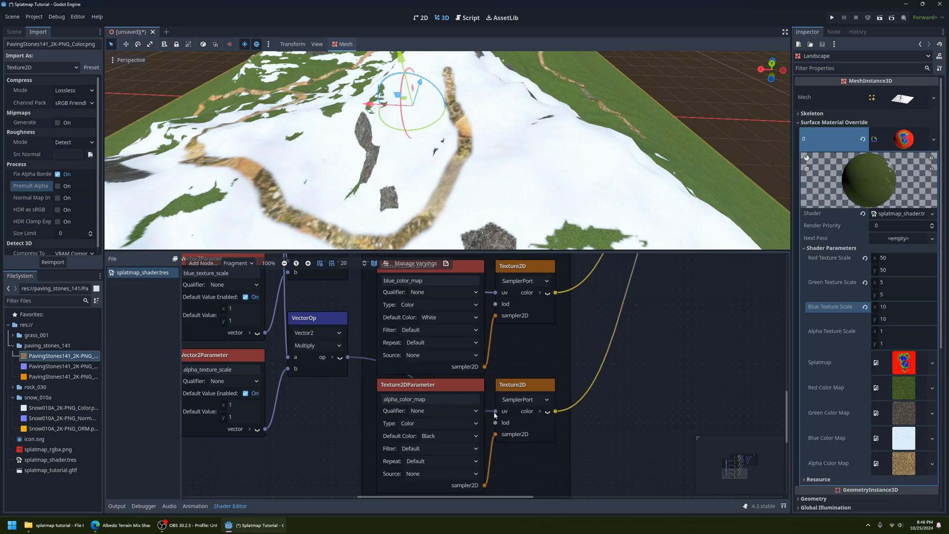
Set the landscape material's Alpha Texture Scale to 50 on both x and y, and check the path's tiling on the terrain.
{"action": "scroll", "coordinate": [464, 198], "scroll_direction": "down", "scroll_amount": 5}
{"action": "middle_click_drag", "start_coordinate": [464, 199], "coordinate": [568, 217]}
{"action": "scroll", "coordinate": [571, 168], "scroll_direction": "up", "scroll_amount": 6}
{"action": "middle_click_drag", "start_coordinate": [571, 165], "coordinate": [509, 183]}
{"action": "scroll", "coordinate": [509, 183], "scroll_direction": "up", "scroll_amount": 3}
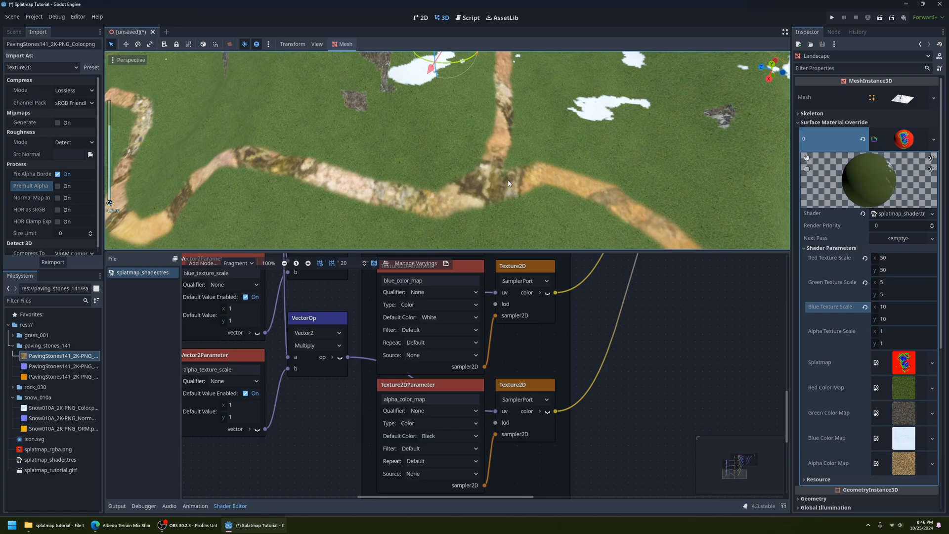
{"action": "left_click", "coordinate": [889, 331]}
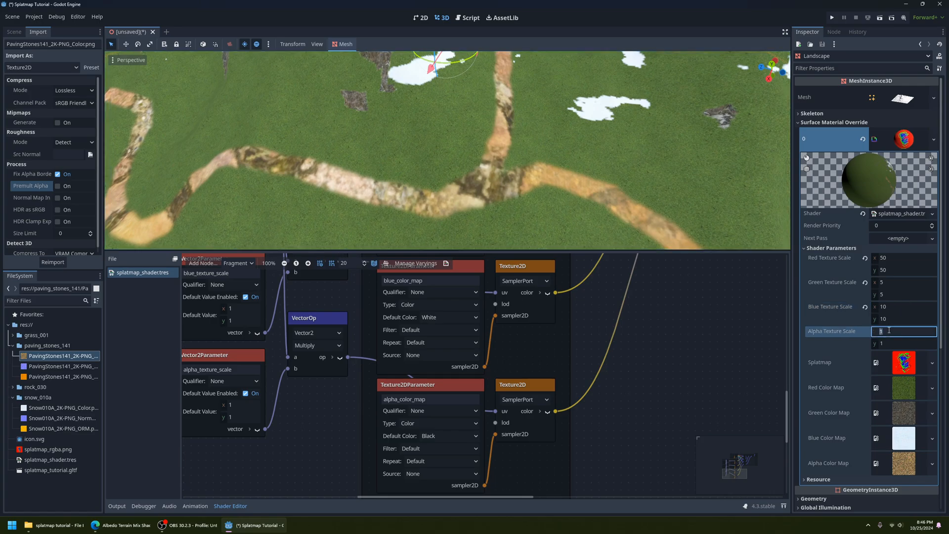
{"action": "type", "text": "50"}
{"action": "key", "text": "Tab"}
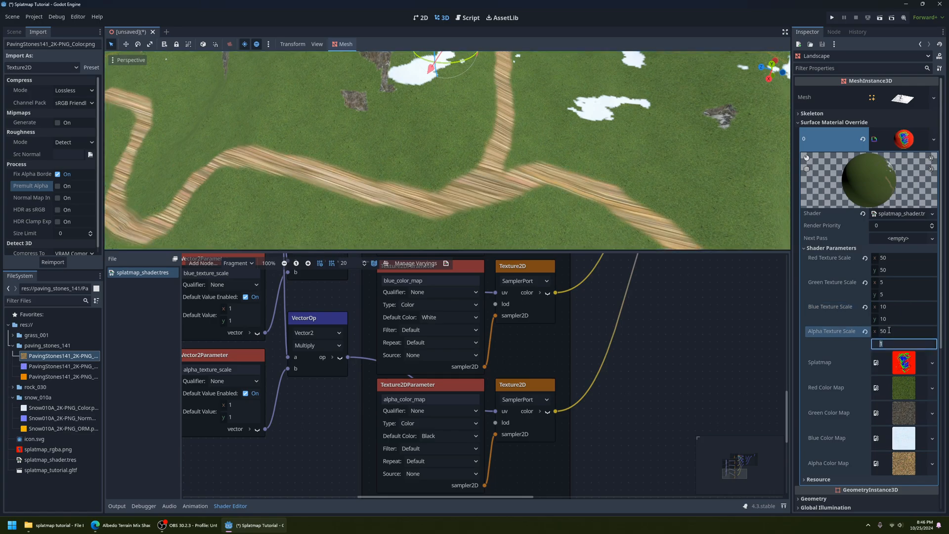
{"action": "type", "text": "50"}
{"action": "key", "text": "Return"}
{"action": "scroll", "coordinate": [555, 228], "scroll_direction": "up", "scroll_amount": 8}
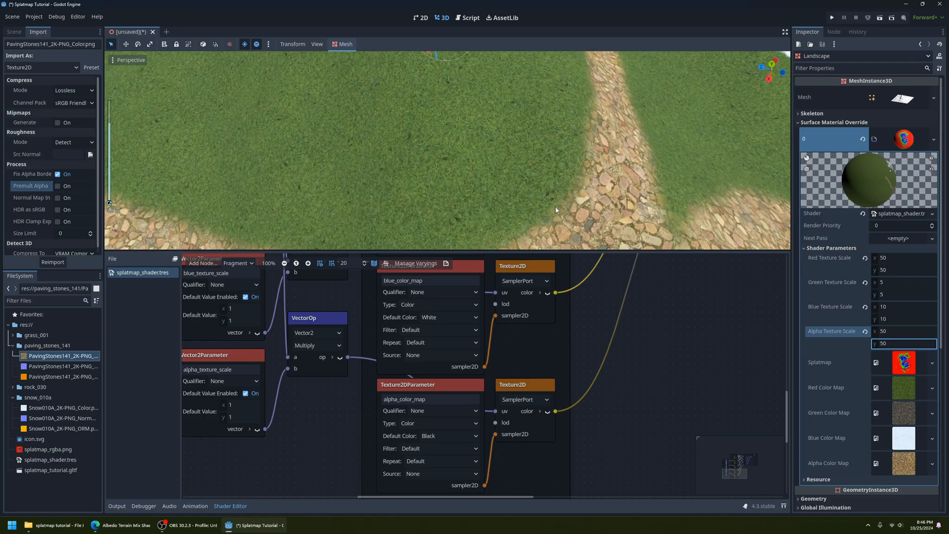
{"action": "middle_click_drag", "start_coordinate": [556, 212], "coordinate": [558, 118], "text": "shift"}
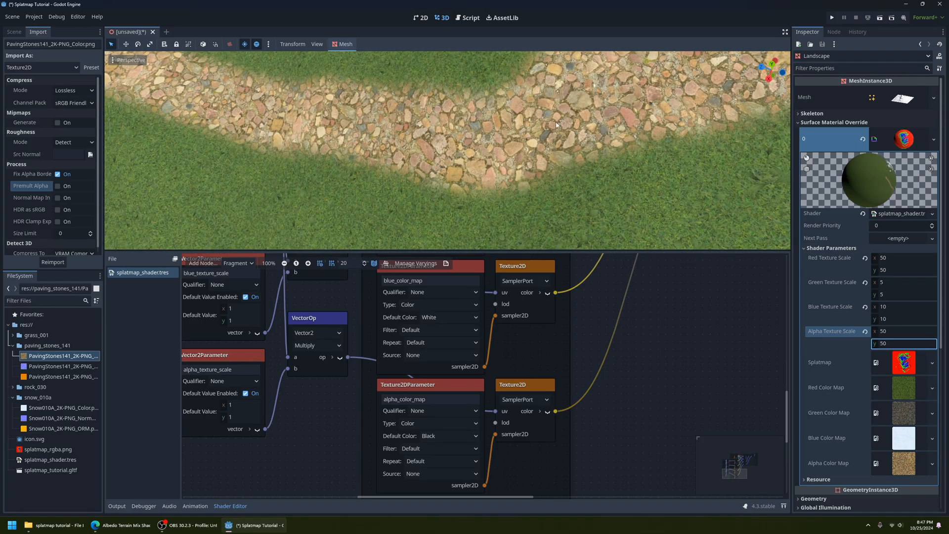
{"action": "scroll", "coordinate": [561, 168], "scroll_direction": "down", "scroll_amount": 10}
{"action": "scroll", "coordinate": [479, 185], "scroll_direction": "up", "scroll_amount": 3}
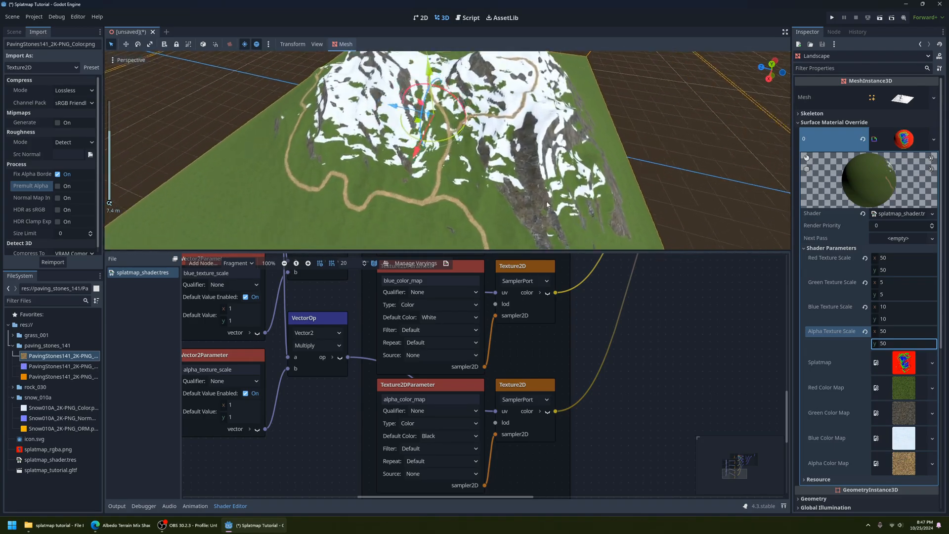
{"action": "middle_click_drag", "start_coordinate": [478, 183], "coordinate": [499, 191], "text": "shift"}
Add a Frame node to the shader graph and place it beside the texture scale parameters.
{"action": "scroll", "coordinate": [327, 415], "scroll_direction": "down", "scroll_amount": 10}
{"action": "middle_click_drag", "start_coordinate": [266, 361], "coordinate": [301, 425]}
{"action": "left_click", "coordinate": [272, 364]}
{"action": "left_click", "coordinate": [203, 265]}
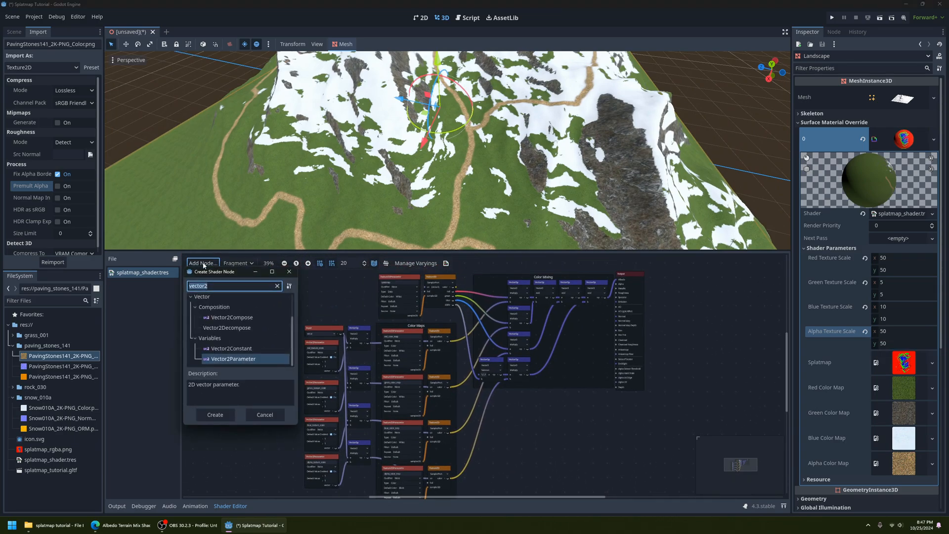
{"action": "type", "text": "fa"}
{"action": "key", "text": "BackSpace"}
{"action": "type", "text": "rame"}
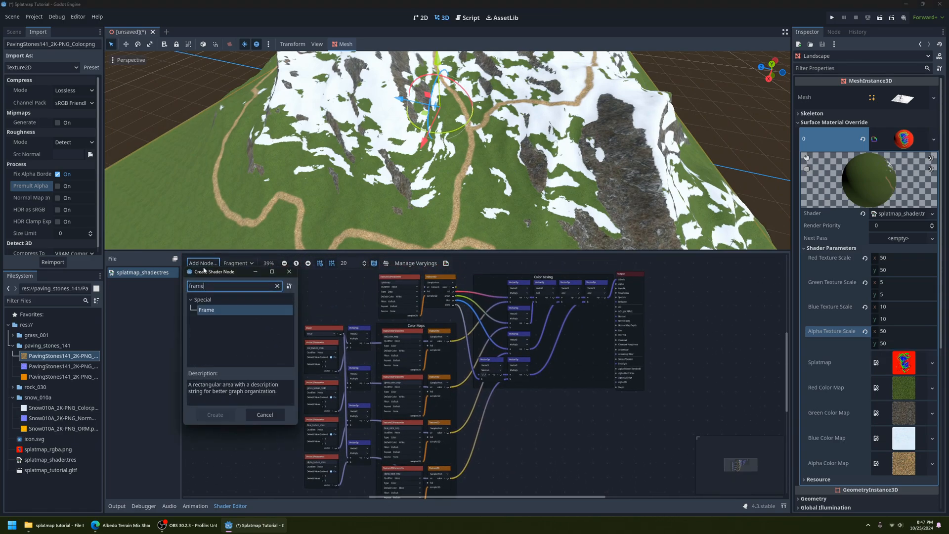
{"action": "double_click", "coordinate": [216, 311]}
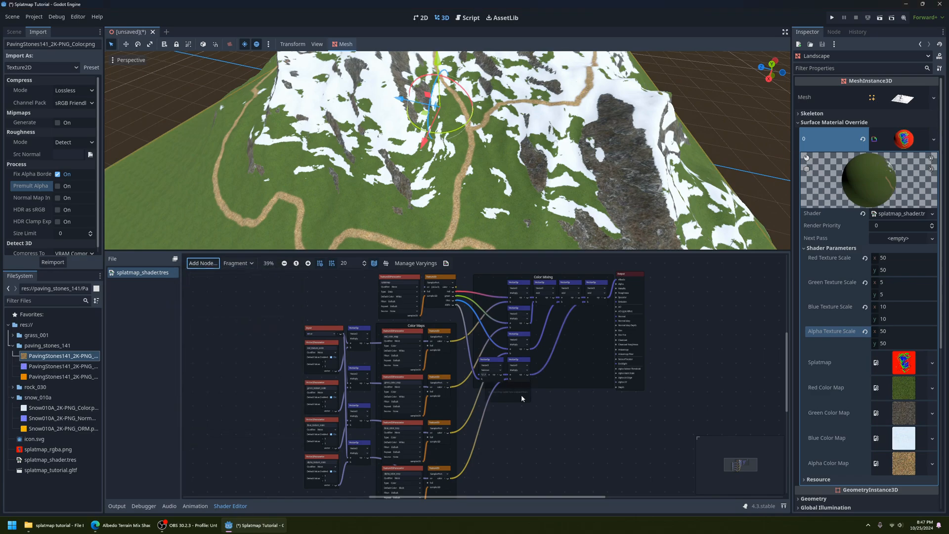
{"action": "left_click_drag", "start_coordinate": [514, 396], "coordinate": [268, 384]}
Enclose the UV input, the four texture scale parameters and their Multiply nodes in the new frame.
{"action": "scroll", "coordinate": [268, 384], "scroll_direction": "up", "scroll_amount": 4}
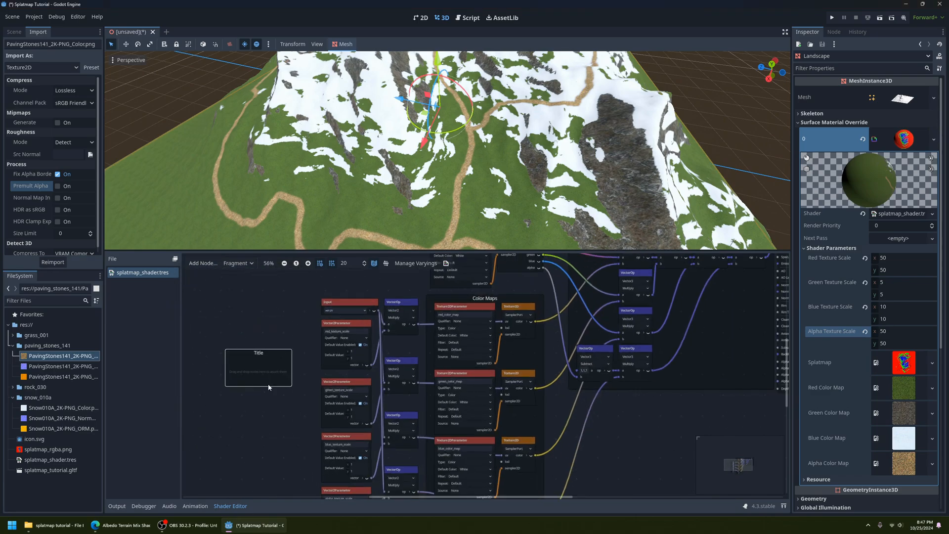
{"action": "middle_click_drag", "start_coordinate": [259, 369], "coordinate": [287, 305]}
{"action": "scroll", "coordinate": [287, 305], "scroll_direction": "down", "scroll_amount": 1}
{"action": "scroll", "coordinate": [291, 316], "scroll_direction": "down", "scroll_amount": 1}
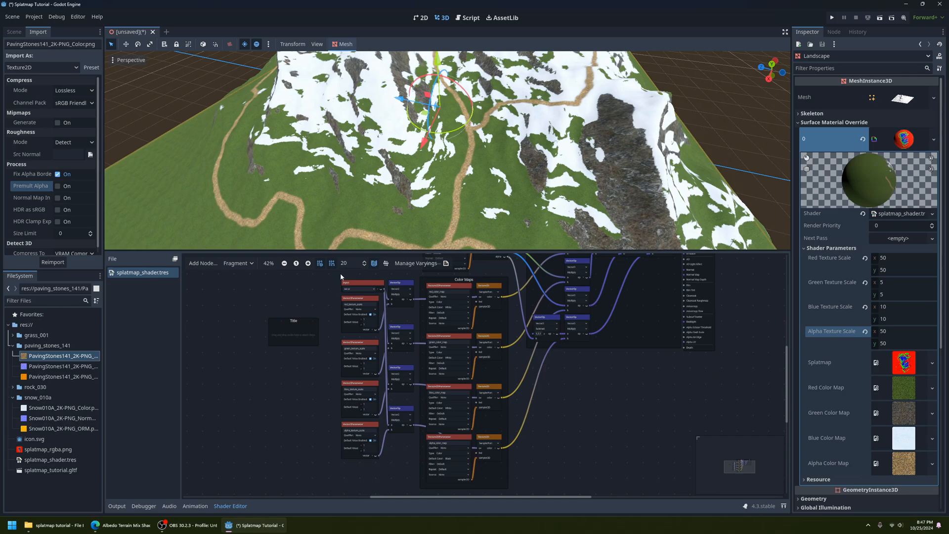
{"action": "left_click_drag", "start_coordinate": [340, 273], "coordinate": [402, 456]}
{"action": "mouse_move", "coordinate": [362, 286]}
{"action": "left_mouse_down"}
{"action": "mouse_move", "coordinate": [308, 344]}
{"action": "mouse_move", "coordinate": [299, 328]}
{"action": "mouse_move", "coordinate": [377, 284]}
{"action": "left_mouse_up"}
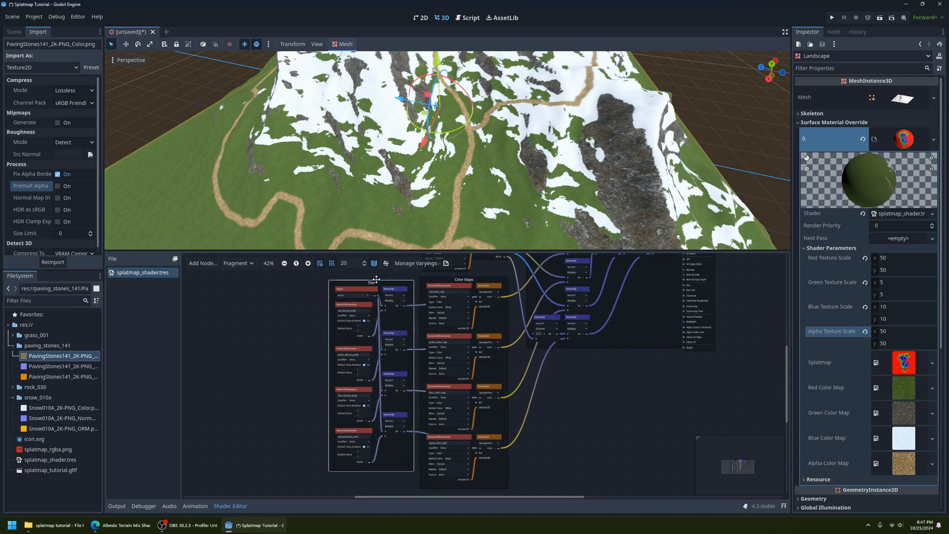
Set the new frame's title to "UV Scaling".
{"action": "scroll", "coordinate": [377, 283], "scroll_direction": "up", "scroll_amount": 2}
{"action": "right_click", "coordinate": [370, 295]}
{"action": "left_click", "coordinate": [367, 298]}
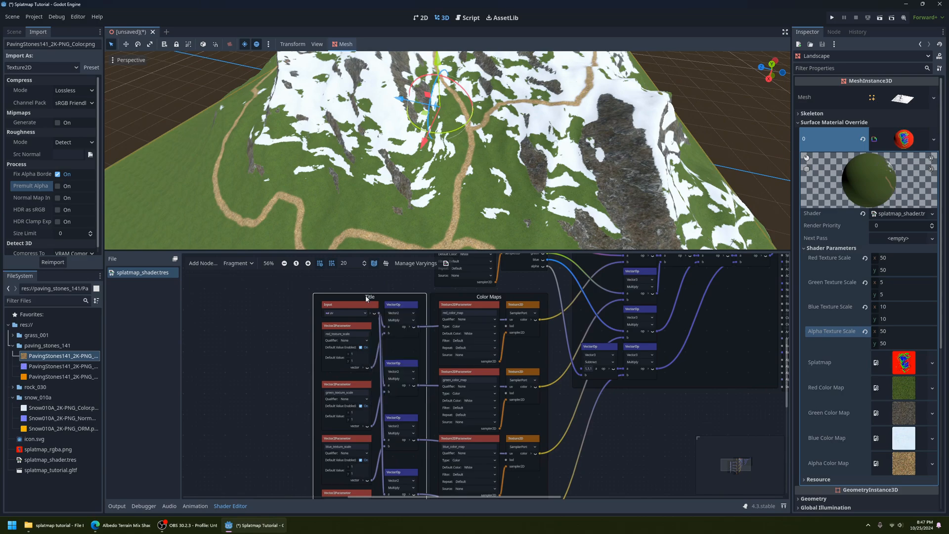
{"action": "right_click", "coordinate": [388, 305]}
{"action": "left_click", "coordinate": [429, 385]}
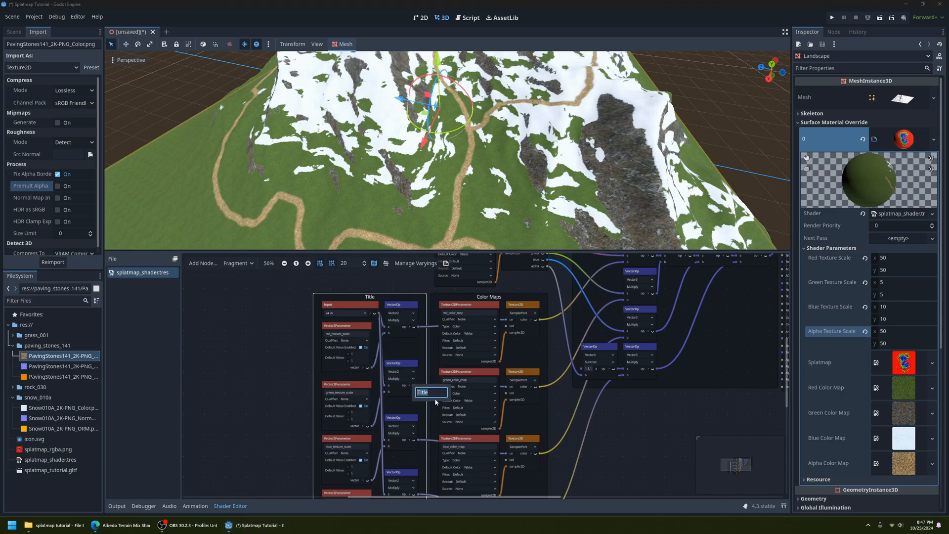
{"action": "type", "text": "UV Scaling"}
{"action": "key", "text": "Return"}
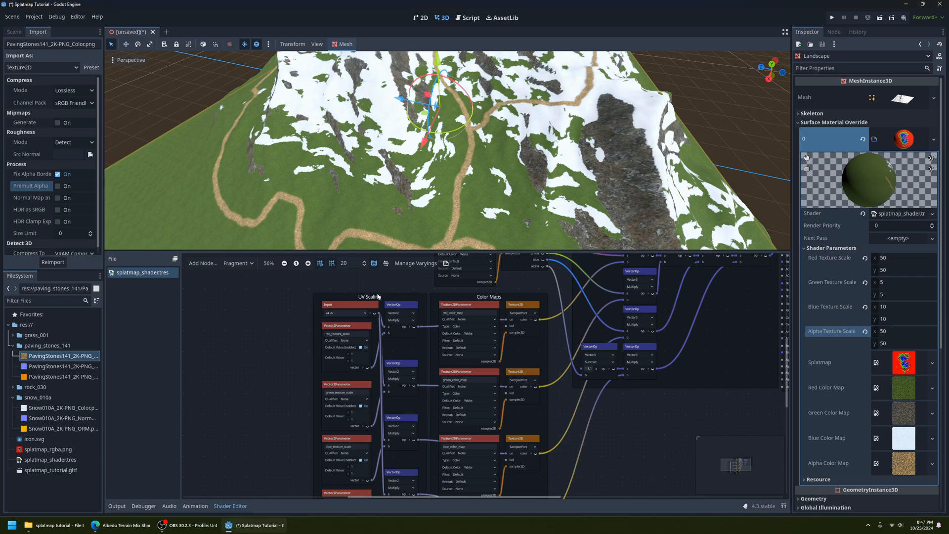
Move the UV Scaling frame slightly away from Color Maps, and the Output node farther from the Color Mixing frame.
{"action": "left_click_drag", "start_coordinate": [378, 297], "coordinate": [373, 297]}
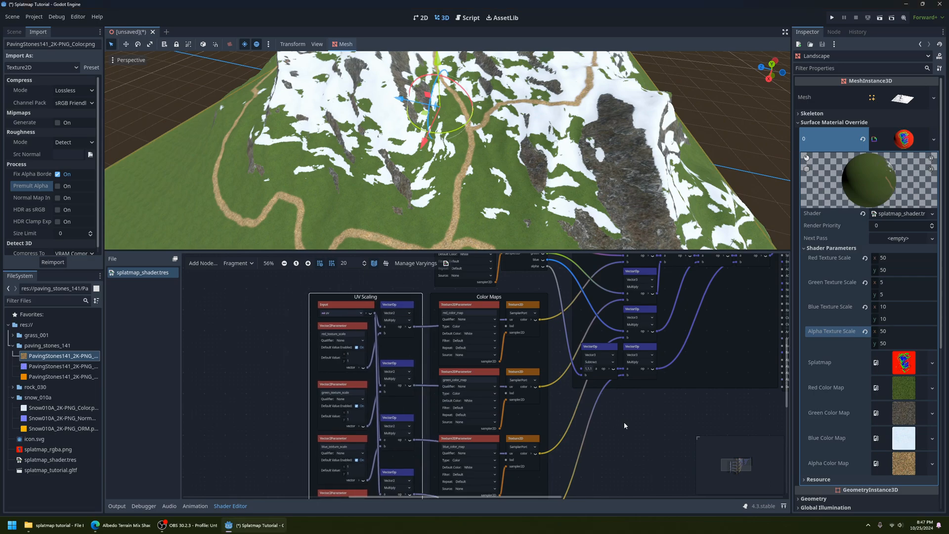
{"action": "scroll", "coordinate": [623, 422], "scroll_direction": "down", "scroll_amount": 3}
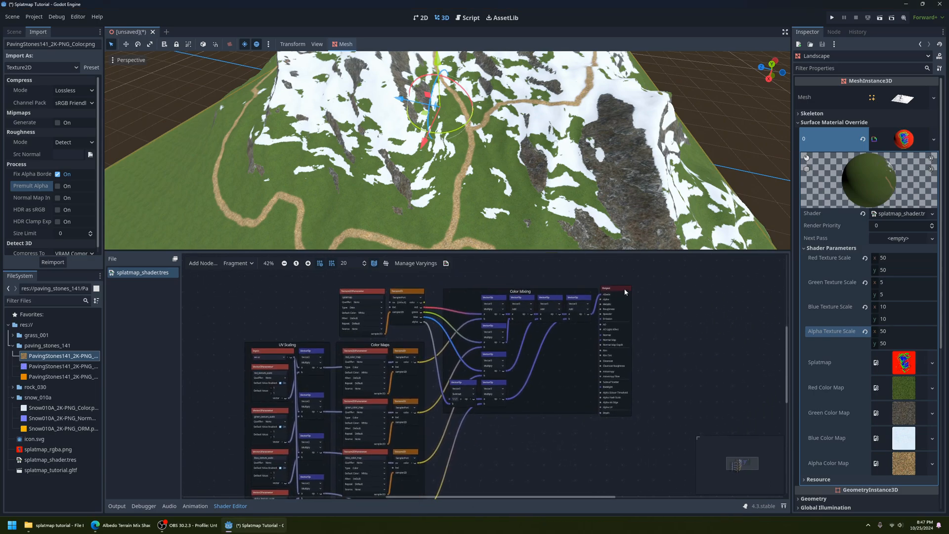
{"action": "left_click_drag", "start_coordinate": [624, 292], "coordinate": [654, 291]}
Examine the paving stones ORM texture and how the Color Mixing section combines the color maps into the Output node.
{"action": "scroll", "coordinate": [619, 441], "scroll_direction": "up", "scroll_amount": 2}
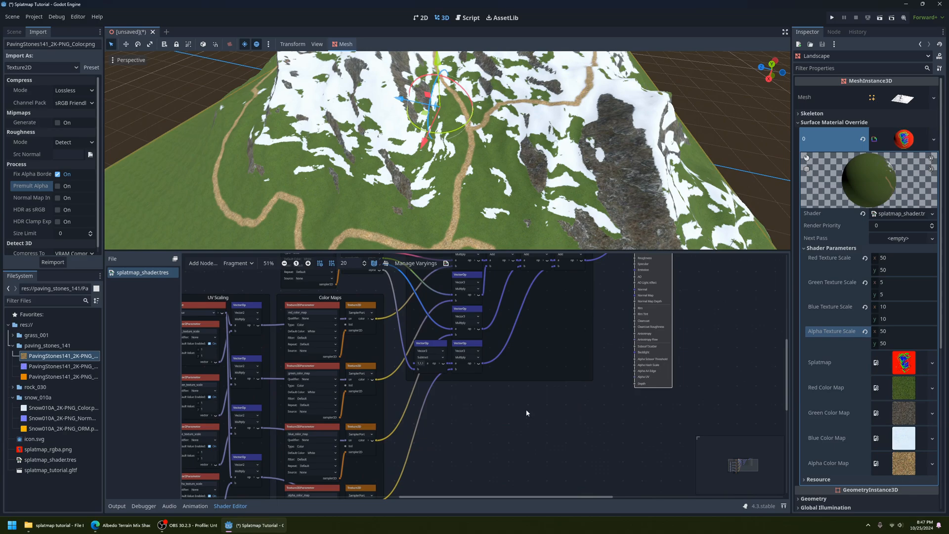
{"action": "mouse_move", "coordinate": [41, 379]}
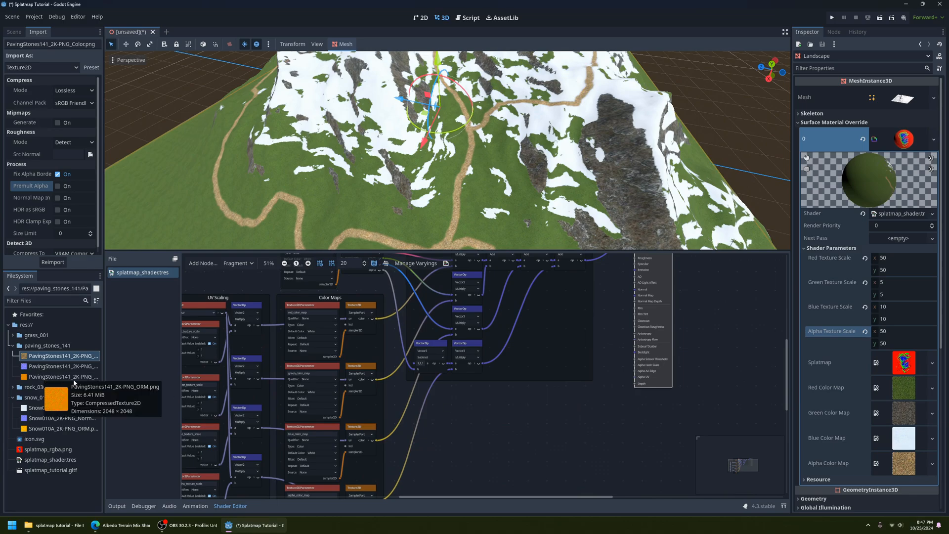
{"action": "scroll", "coordinate": [540, 430], "scroll_direction": "down", "scroll_amount": 1}
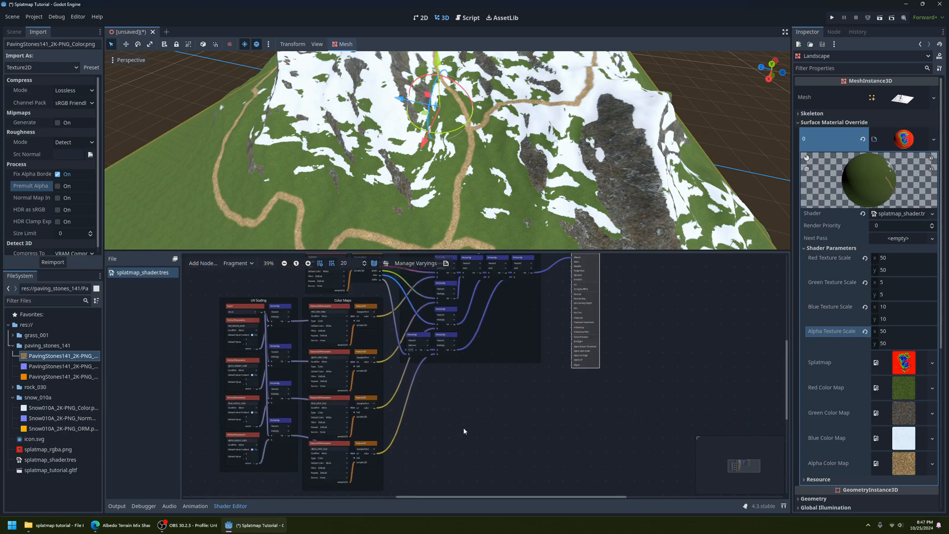
{"action": "left_click", "coordinate": [489, 393]}
{"action": "middle_click_drag", "start_coordinate": [494, 386], "coordinate": [450, 489]}
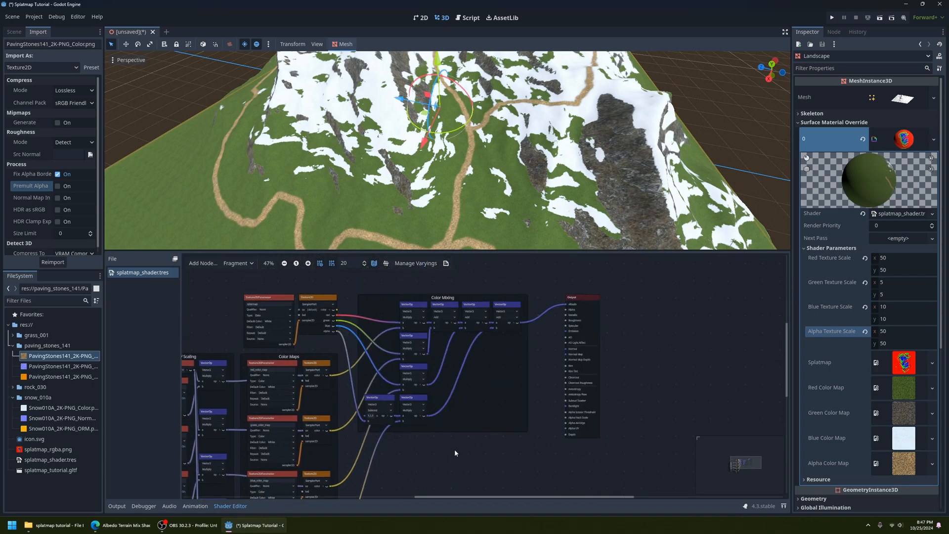
{"action": "scroll", "coordinate": [454, 448], "scroll_direction": "up", "scroll_amount": 4}
{"action": "middle_click_drag", "start_coordinate": [436, 416], "coordinate": [452, 459]}
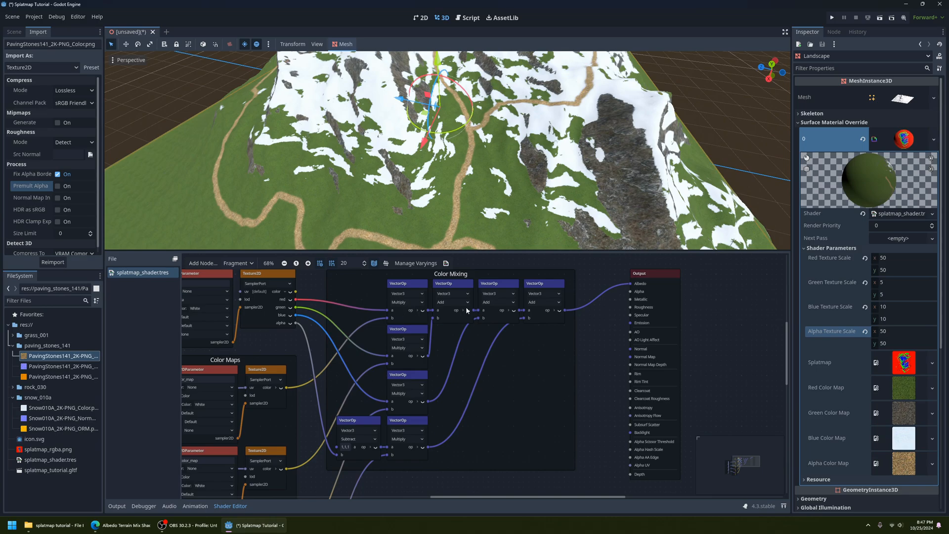
{"action": "scroll", "coordinate": [473, 455], "scroll_direction": "down", "scroll_amount": 3}
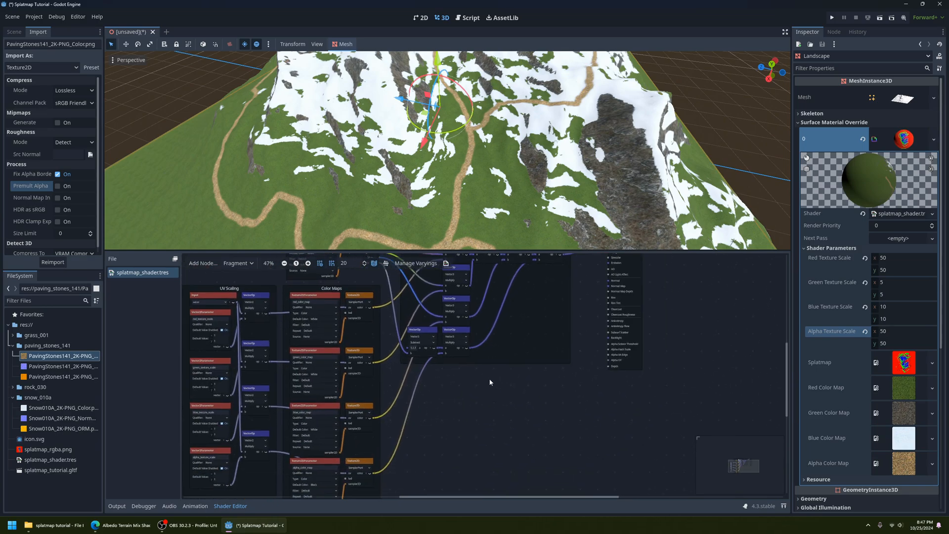
{"action": "middle_click_drag", "start_coordinate": [471, 434], "coordinate": [482, 409]}
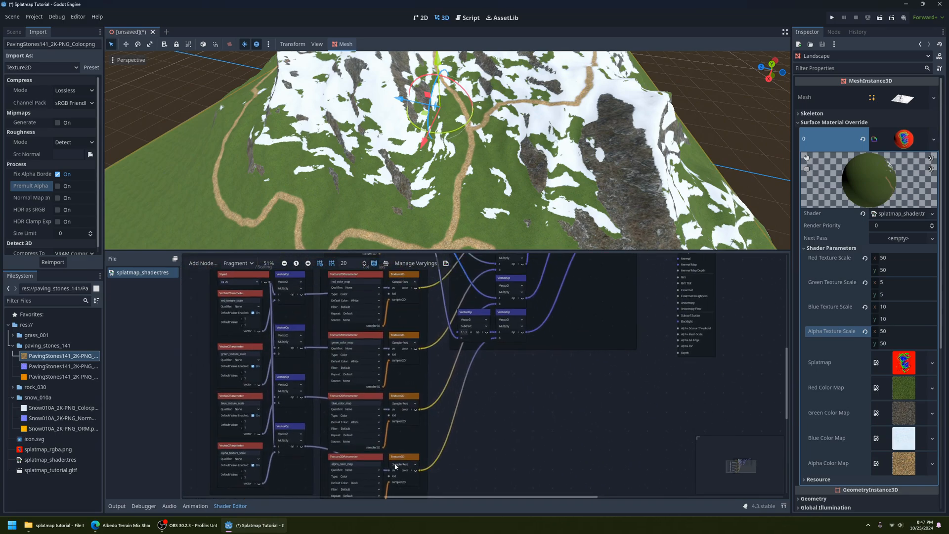
Duplicate the alpha_color_map parameter together with its Texture2D node and move the copies below the originals.
{"action": "scroll", "coordinate": [420, 380], "scroll_direction": "down", "scroll_amount": 5}
{"action": "left_click", "coordinate": [356, 366]}
{"action": "left_click", "coordinate": [396, 366]}
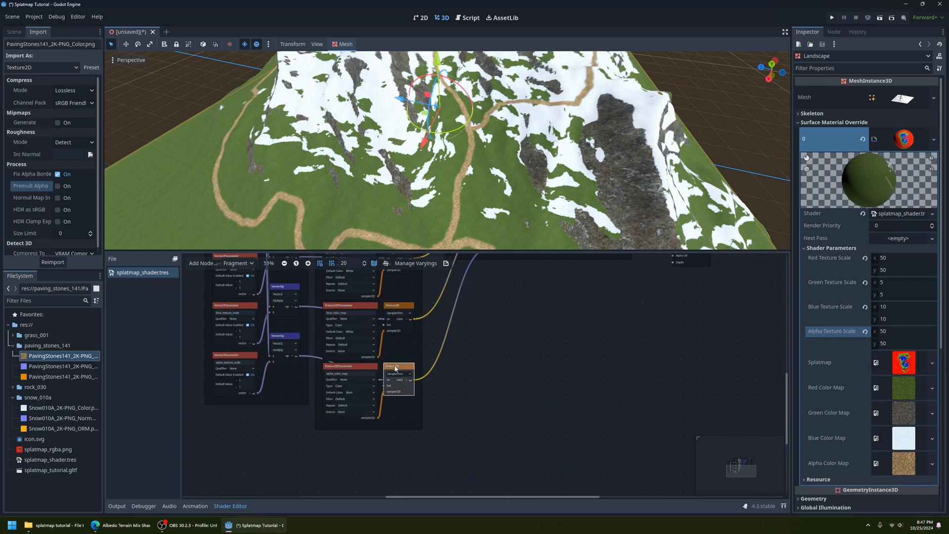
{"action": "left_click", "coordinate": [366, 370]}
{"action": "left_click", "coordinate": [397, 370]}
{"action": "left_click", "coordinate": [372, 369], "text": "ctrl"}
{"action": "key", "text": "ctrl+d"}
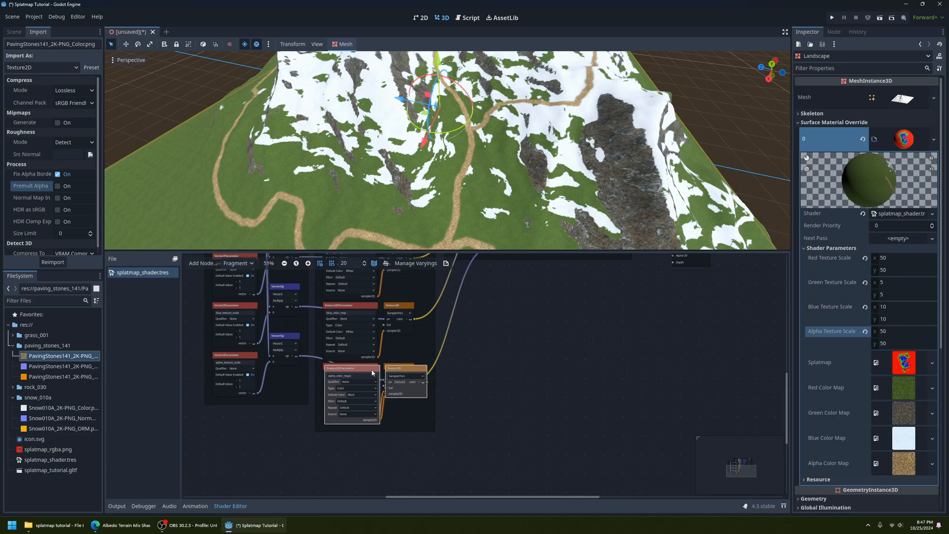
{"action": "left_click_drag", "start_coordinate": [372, 369], "coordinate": [394, 440]}
Detach the duplicated texture nodes from the Color Maps frame and position them just beneath it.
{"action": "middle_click_drag", "start_coordinate": [514, 442], "coordinate": [515, 341]}
{"action": "scroll", "coordinate": [470, 349], "scroll_direction": "up", "scroll_amount": 4}
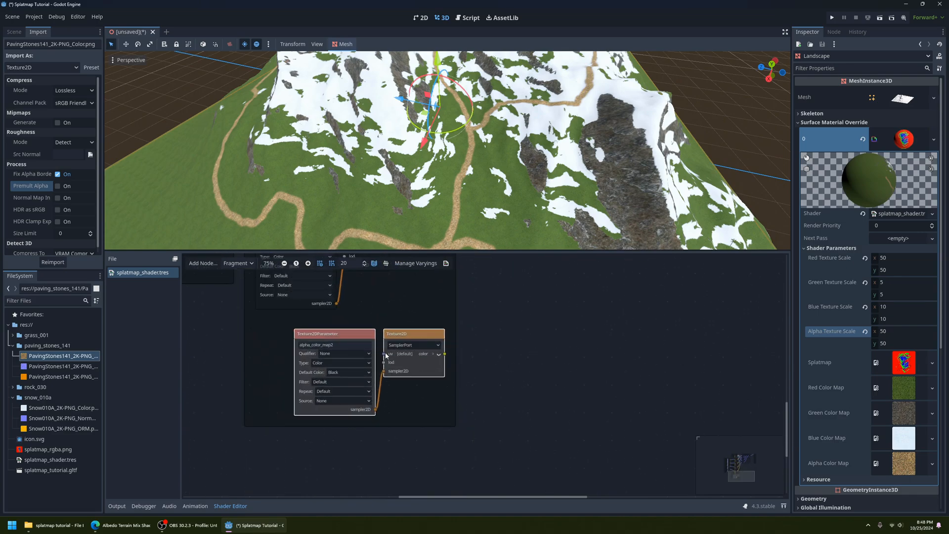
{"action": "right_click", "coordinate": [362, 340]}
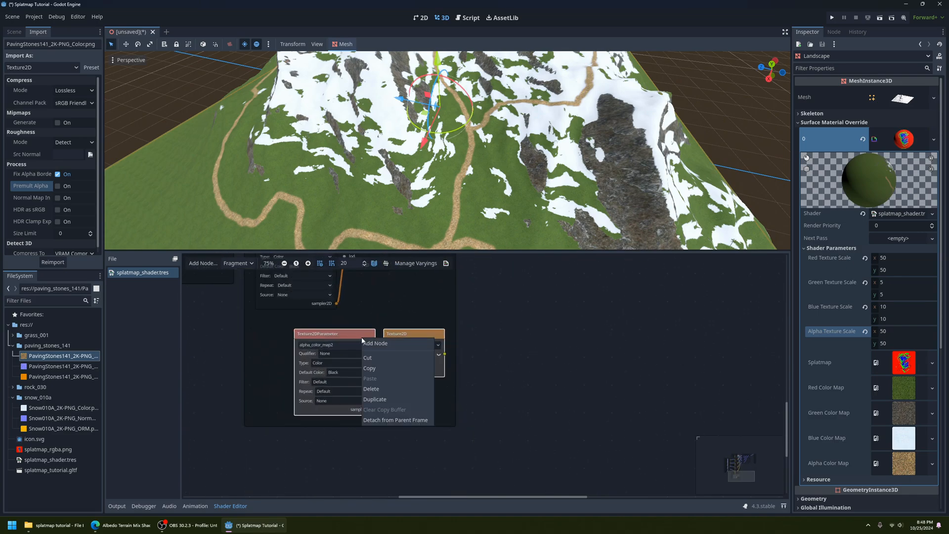
{"action": "left_click", "coordinate": [393, 420]}
{"action": "left_click_drag", "start_coordinate": [352, 336], "coordinate": [306, 336]}
{"action": "middle_click_drag", "start_coordinate": [362, 449], "coordinate": [466, 449]}
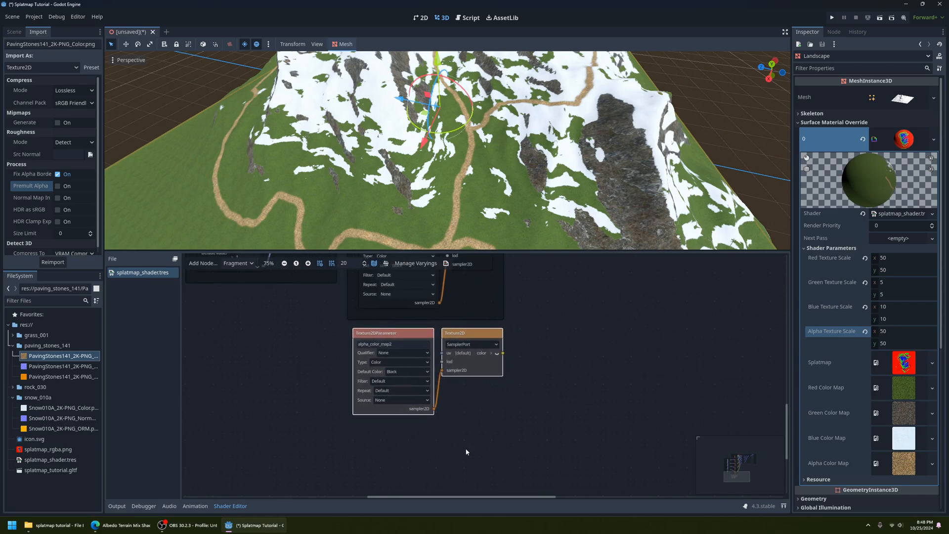
Rename the duplicated alpha_color_map2 parameter to red_orm_map.
{"action": "scroll", "coordinate": [467, 450], "scroll_direction": "up", "scroll_amount": 4}
{"action": "double_click", "coordinate": [366, 294]}
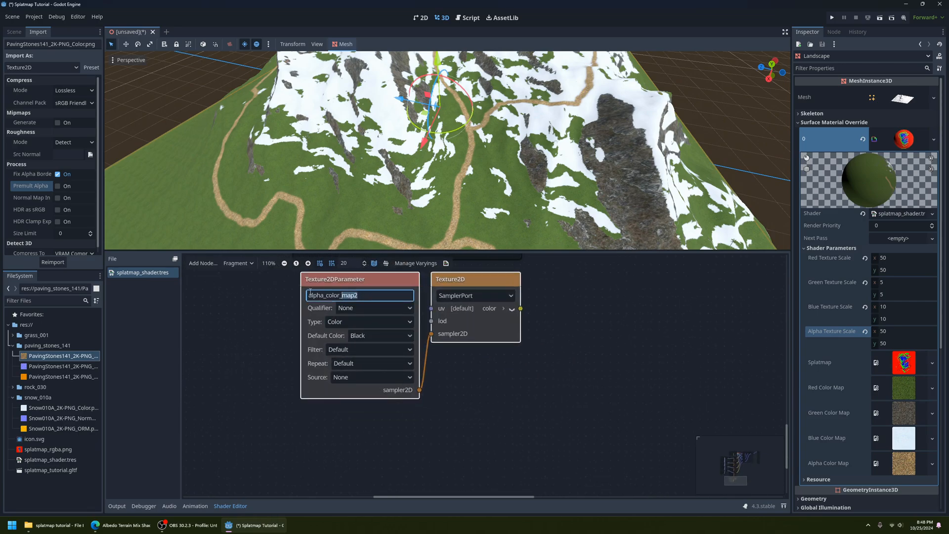
{"action": "type", "text": "red_orm_map"}
{"action": "left_click", "coordinate": [292, 290]}
Set the red_orm_map parameter's texture type to Data.
{"action": "scroll", "coordinate": [292, 355], "scroll_direction": "up", "scroll_amount": 1}
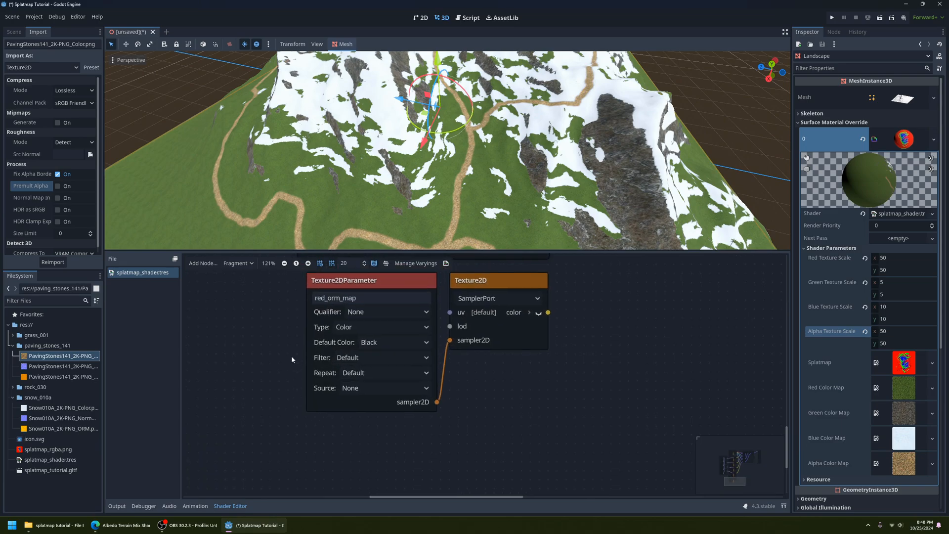
{"action": "scroll", "coordinate": [297, 363], "scroll_direction": "up", "scroll_amount": 2}
{"action": "left_click", "coordinate": [394, 349]}
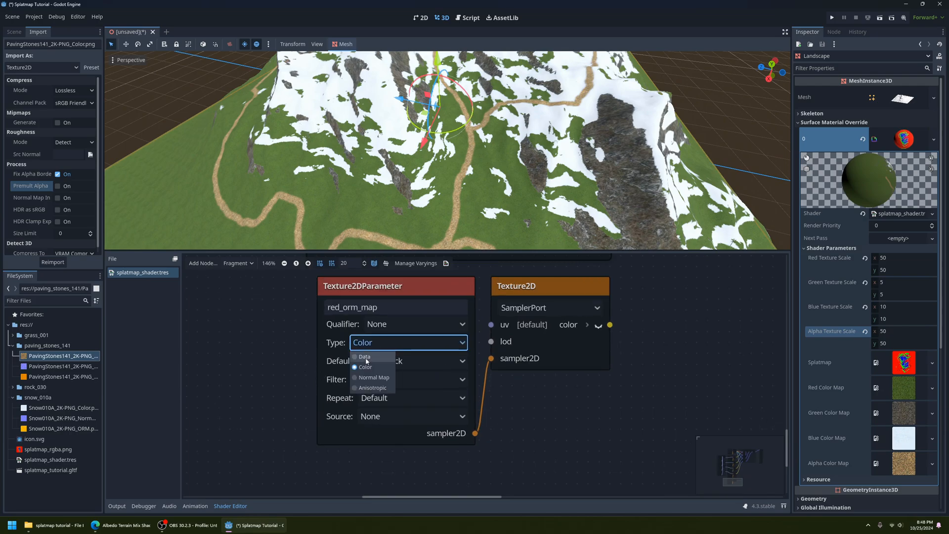
{"action": "left_click", "coordinate": [364, 357]}
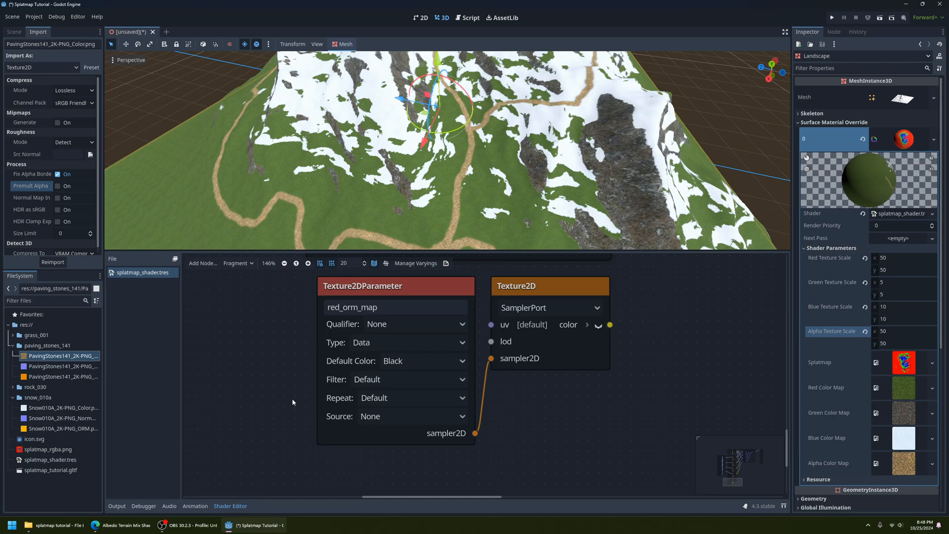
Duplicate the red_orm_map parameter together with its Texture2D node and place the copies directly below the originals.
{"action": "scroll", "coordinate": [292, 398], "scroll_direction": "down", "scroll_amount": 8}
{"action": "middle_click_drag", "start_coordinate": [447, 385], "coordinate": [359, 398]}
{"action": "middle_click_drag", "start_coordinate": [454, 384], "coordinate": [435, 350]}
{"action": "scroll", "coordinate": [381, 432], "scroll_direction": "down", "scroll_amount": 2}
{"action": "scroll", "coordinate": [451, 365], "scroll_direction": "up", "scroll_amount": 2}
{"action": "scroll", "coordinate": [411, 383], "scroll_direction": "up", "scroll_amount": 1}
{"action": "left_click", "coordinate": [314, 339]}
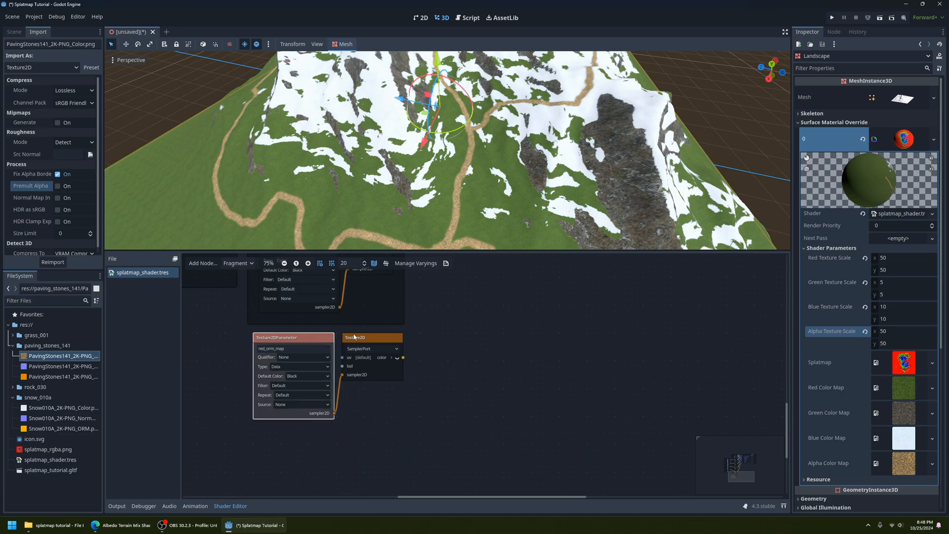
{"action": "left_click", "coordinate": [363, 338], "text": "ctrl"}
{"action": "key", "text": "ctrl+d"}
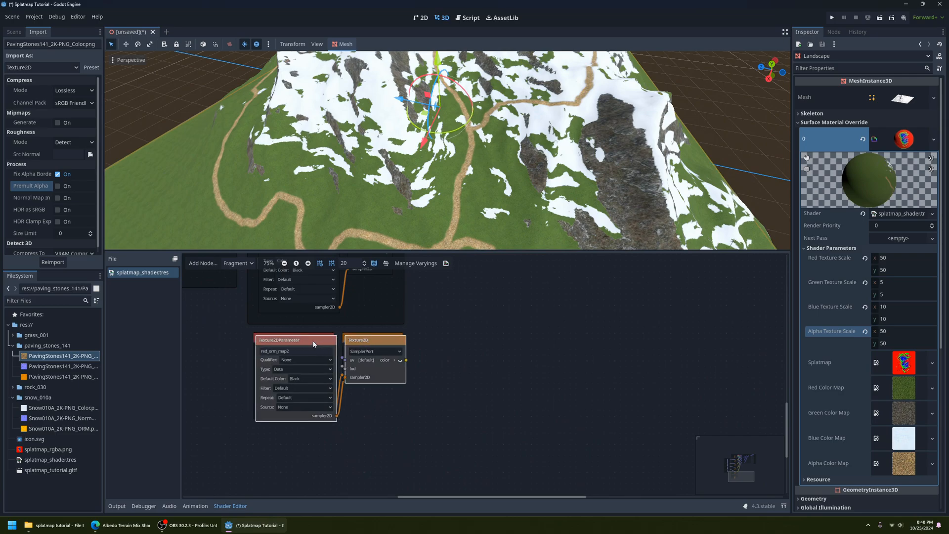
{"action": "left_click_drag", "start_coordinate": [314, 345], "coordinate": [309, 428]}
{"action": "middle_click_drag", "start_coordinate": [324, 412], "coordinate": [375, 339]}
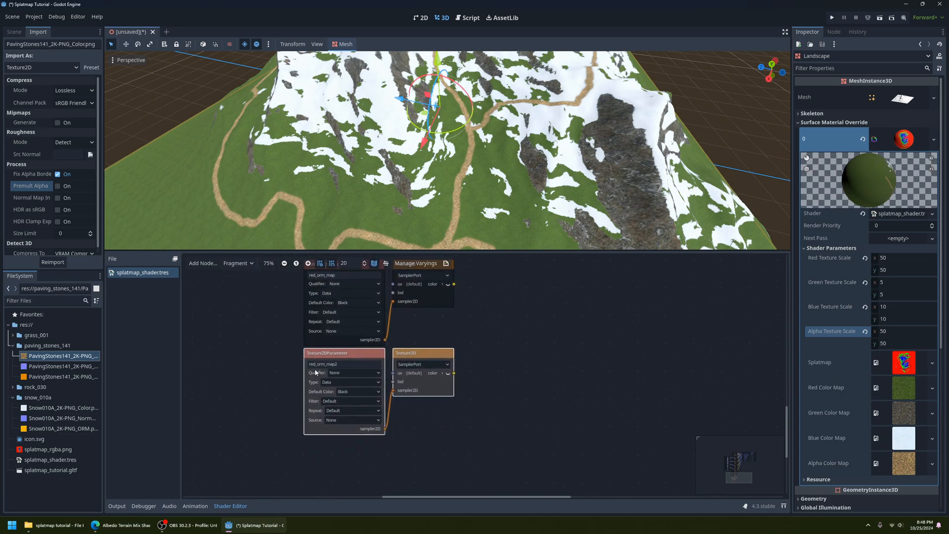
Rename the duplicated red_orm_map2 parameter to green_orm_map.
{"action": "left_click", "coordinate": [314, 364]}
{"action": "key", "text": "BackSpace"}
{"action": "key", "text": "BackSpace"}
{"action": "key", "text": "BackSpace"}
{"action": "type", "text": "green"}
{"action": "key", "text": "Return"}
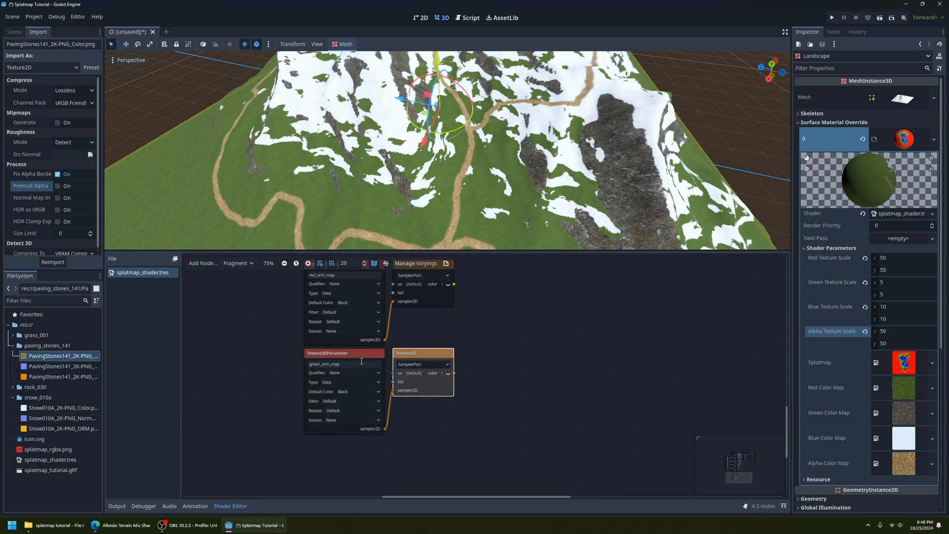
Duplicate the green_orm_map parameter with its Texture2D node and place the copies directly below the originals.
{"action": "left_click", "coordinate": [361, 361]}
{"action": "left_click", "coordinate": [416, 357]}
{"action": "left_click", "coordinate": [348, 360], "text": "shift"}
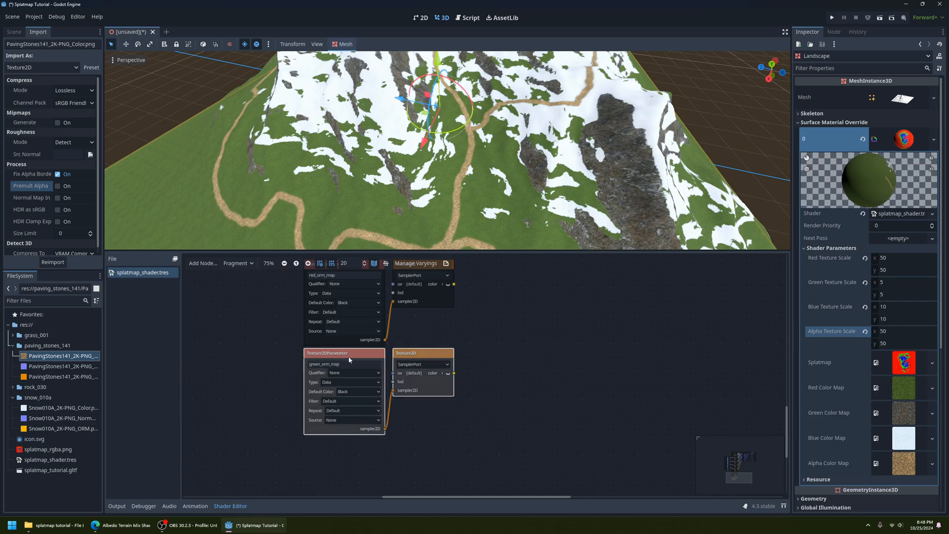
{"action": "key", "text": "ctrl+d"}
{"action": "left_click_drag", "start_coordinate": [359, 362], "coordinate": [356, 442]}
{"action": "scroll", "coordinate": [357, 442], "scroll_direction": "down", "scroll_amount": 1}
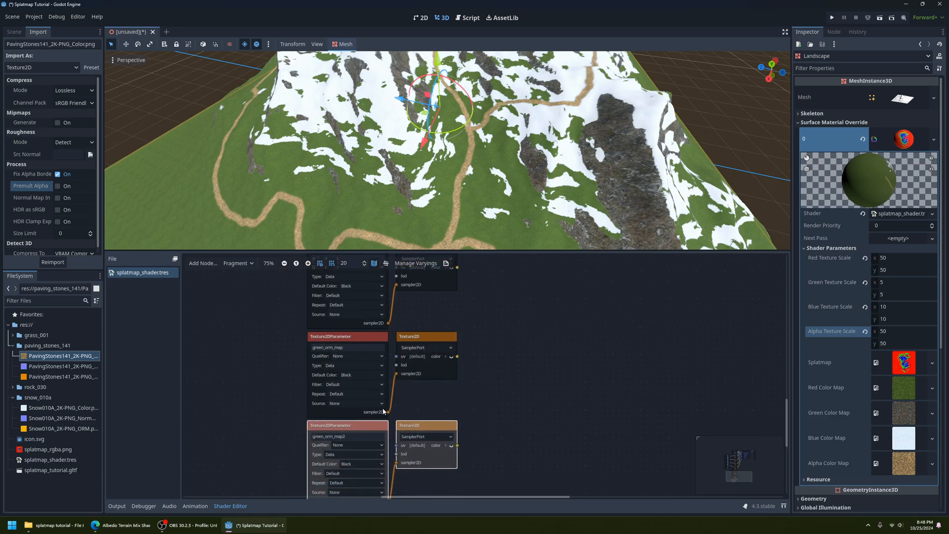
Rename the duplicated green_orm_map2 parameter to blue_orm_map.
{"action": "scroll", "coordinate": [330, 397], "scroll_direction": "up", "scroll_amount": 2, "text": "ctrl"}
{"action": "double_click", "coordinate": [333, 374]}
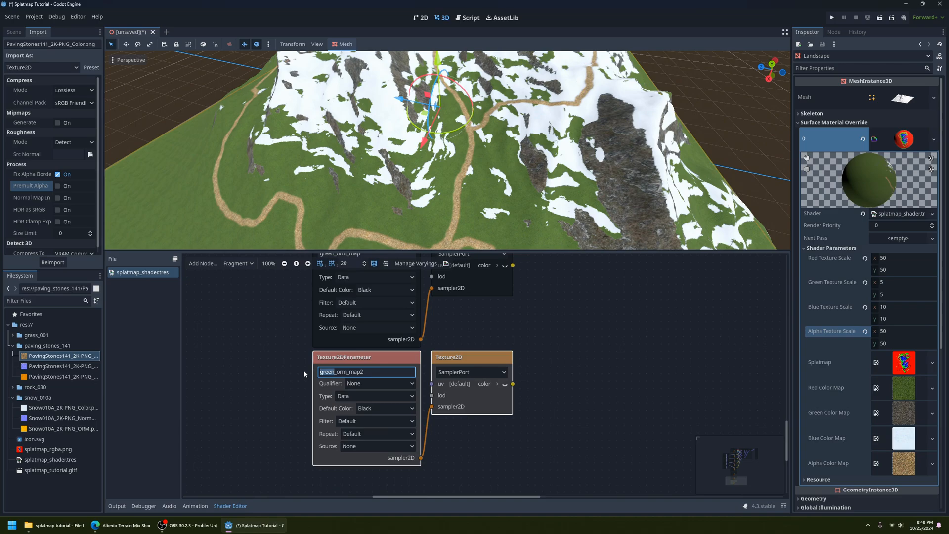
{"action": "type", "text": "blue"}
{"action": "key", "text": "BackSpace"}
{"action": "left_click", "coordinate": [567, 340]}
Duplicate the blue_orm_map parameter with its Texture2D node and place the copies directly below the originals.
{"action": "left_click", "coordinate": [413, 357]}
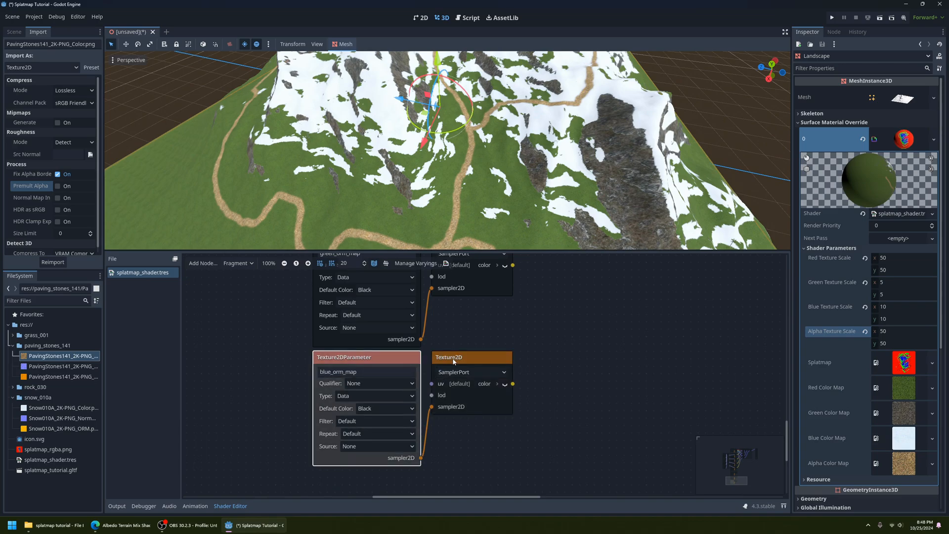
{"action": "left_click", "coordinate": [470, 357], "text": "ctrl"}
{"action": "key", "text": "ctrl+d"}
{"action": "left_click_drag", "start_coordinate": [353, 366], "coordinate": [348, 459]}
{"action": "scroll", "coordinate": [322, 419], "scroll_direction": "down", "scroll_amount": 3}
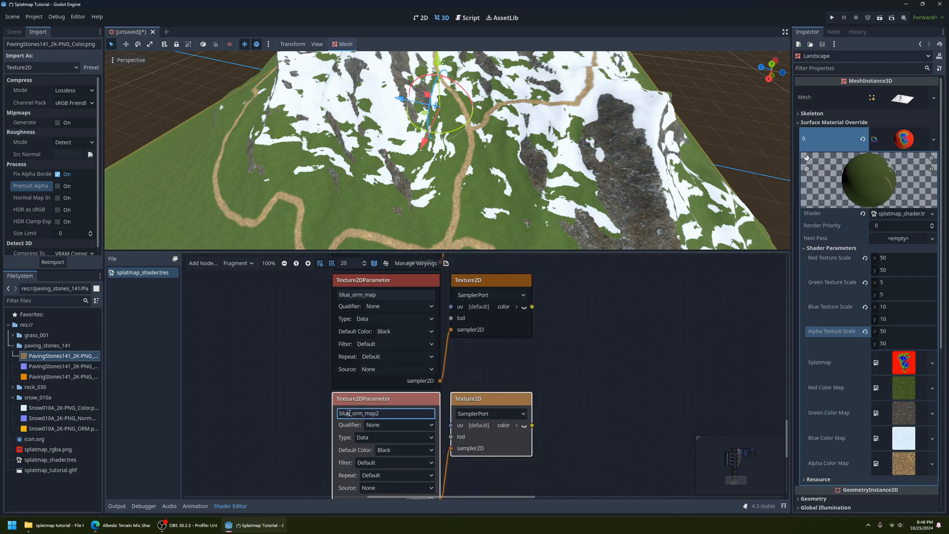
Rename the duplicated blue_orm_map2 parameter to alpha_orm_map.
{"action": "double_click", "coordinate": [345, 413]}
{"action": "type", "text": "alpha"}
{"action": "left_click", "coordinate": [602, 404]}
Move the Color Maps and Color Mixing frames together far up the graph, clear of the other nodes.
{"action": "scroll", "coordinate": [569, 390], "scroll_direction": "down", "scroll_amount": 6}
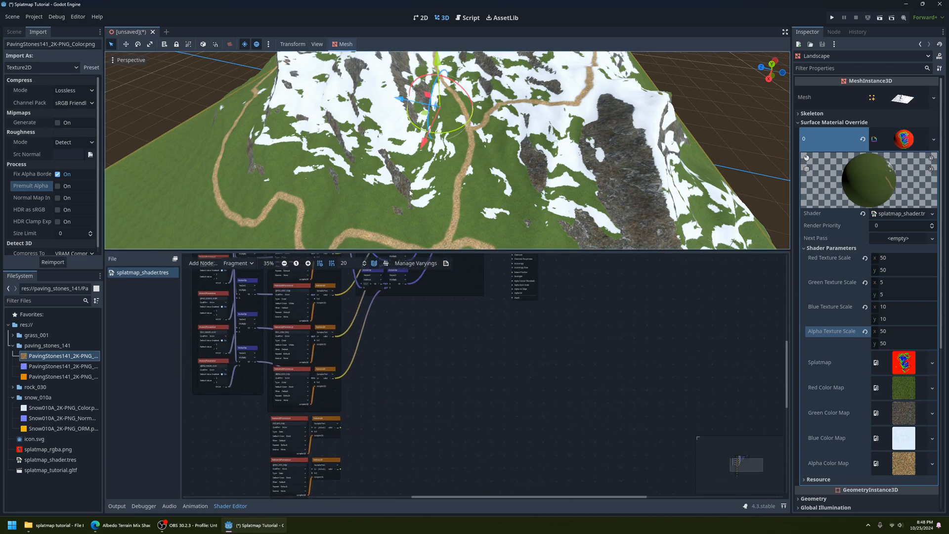
{"action": "scroll", "coordinate": [359, 316], "scroll_direction": "up", "scroll_amount": 2}
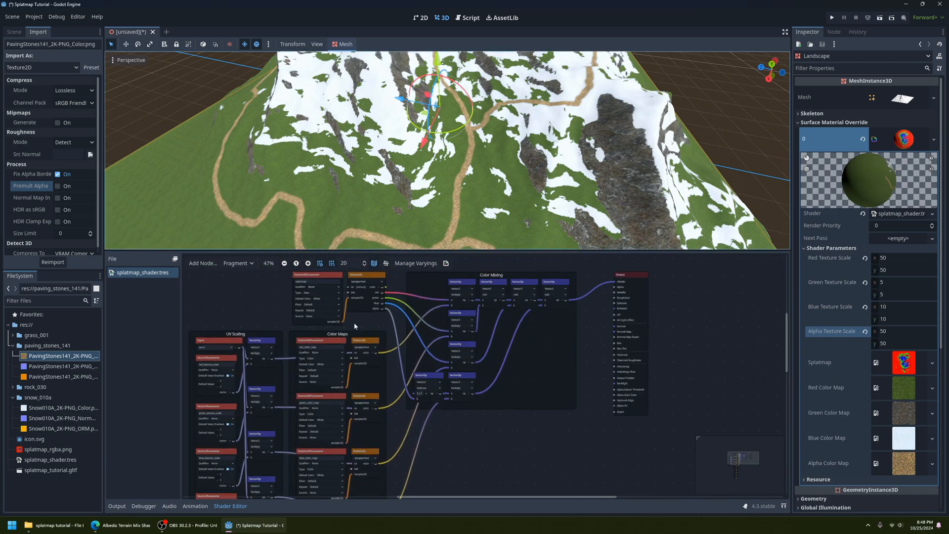
{"action": "left_click", "coordinate": [384, 333]}
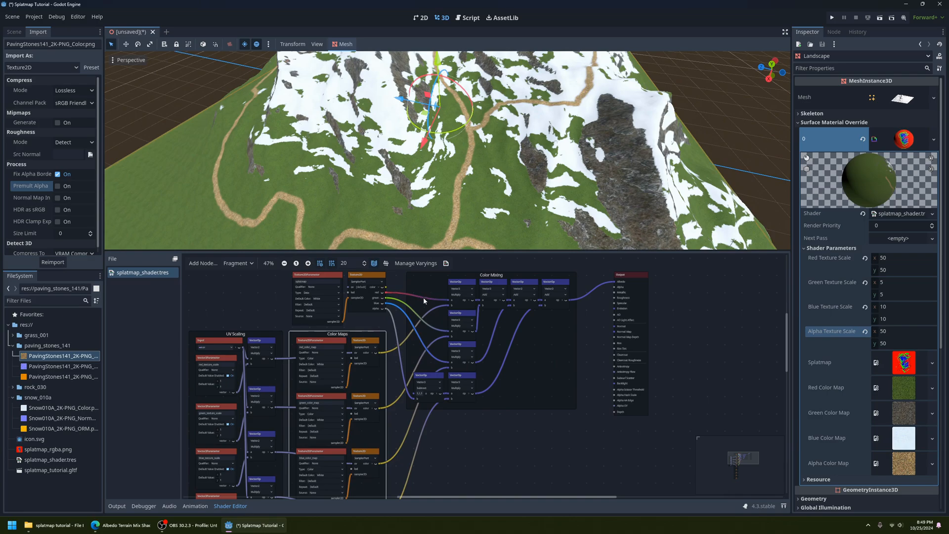
{"action": "left_click", "coordinate": [445, 276], "text": "ctrl"}
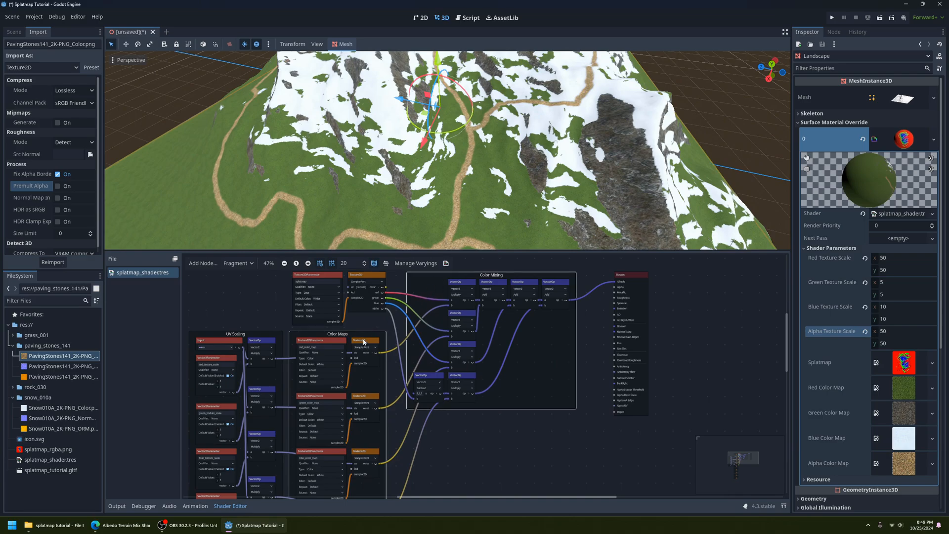
{"action": "left_click_drag", "start_coordinate": [374, 333], "coordinate": [471, 8]}
Move the splatmap parameter and its Texture2D node down the graph, closer to the ORM map nodes.
{"action": "left_click", "coordinate": [330, 275]}
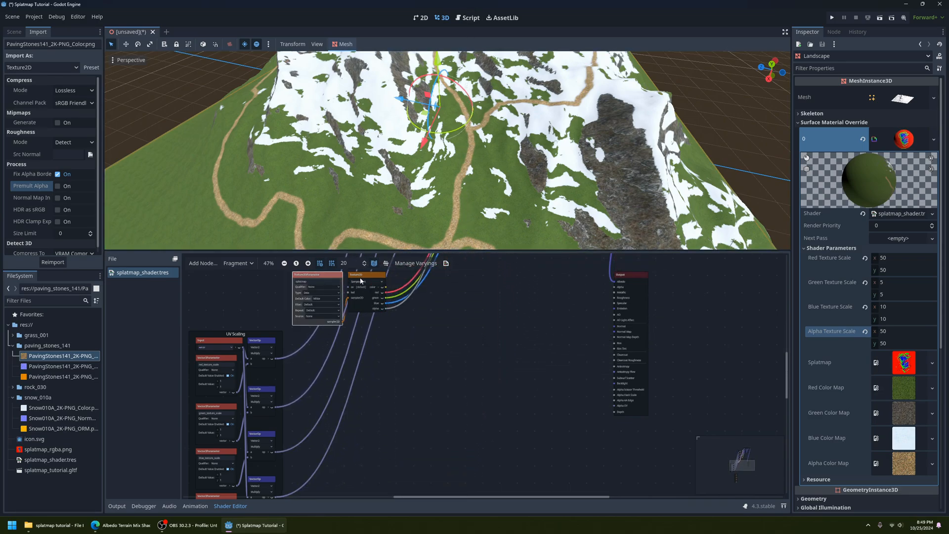
{"action": "left_click", "coordinate": [361, 276], "text": "ctrl"}
{"action": "left_click_drag", "start_coordinate": [318, 276], "coordinate": [423, 426]}
{"action": "scroll", "coordinate": [472, 294], "scroll_direction": "up", "scroll_amount": 1, "text": "ctrl"}
{"action": "middle_click_drag", "start_coordinate": [422, 426], "coordinate": [477, 284]}
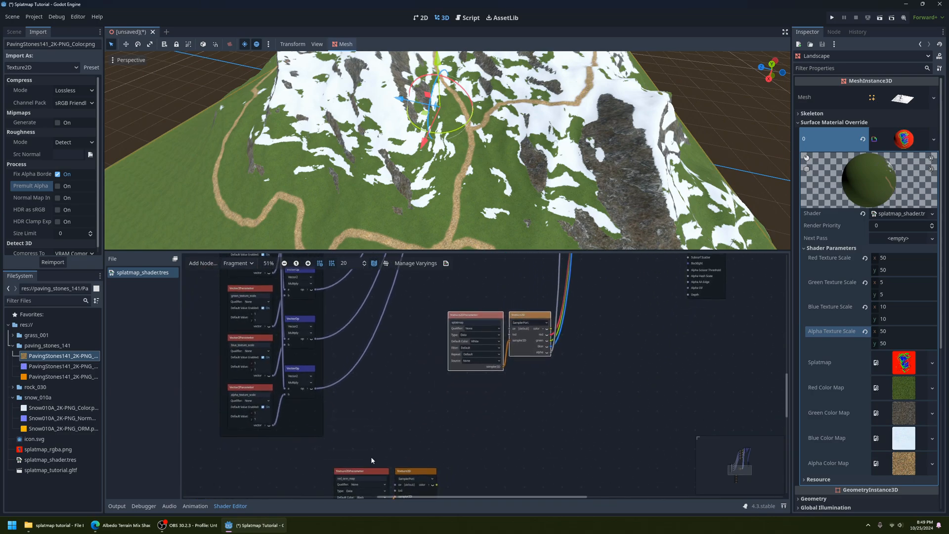
{"action": "scroll", "coordinate": [390, 467], "scroll_direction": "up", "scroll_amount": 2}
{"action": "scroll", "coordinate": [394, 462], "scroll_direction": "down", "scroll_amount": 3, "text": "ctrl"}
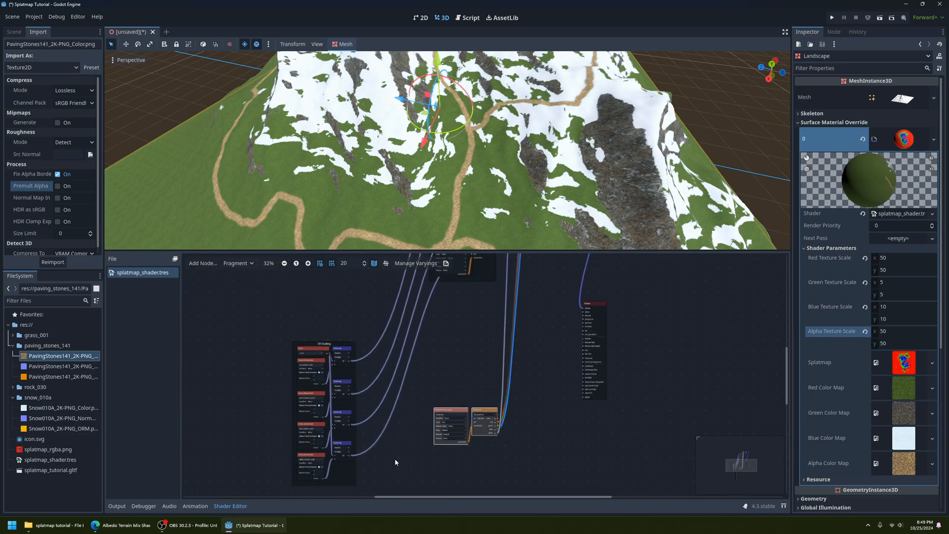
Move the UV Scaling frame down so it sits to the left of the ORM map nodes.
{"action": "left_click", "coordinate": [326, 346]}
{"action": "left_click_drag", "start_coordinate": [326, 346], "coordinate": [295, 477]}
{"action": "scroll", "coordinate": [358, 277], "scroll_direction": "up", "scroll_amount": 1}
{"action": "middle_click_drag", "start_coordinate": [342, 433], "coordinate": [357, 267]}
{"action": "scroll", "coordinate": [393, 379], "scroll_direction": "up", "scroll_amount": 2}
{"action": "scroll", "coordinate": [392, 380], "scroll_direction": "up", "scroll_amount": 1}
{"action": "mouse_move", "coordinate": [370, 378]}
{"action": "middle_mouse_down"}
{"action": "mouse_move", "coordinate": [369, 327]}
{"action": "mouse_move", "coordinate": [366, 363]}
{"action": "middle_mouse_up"}
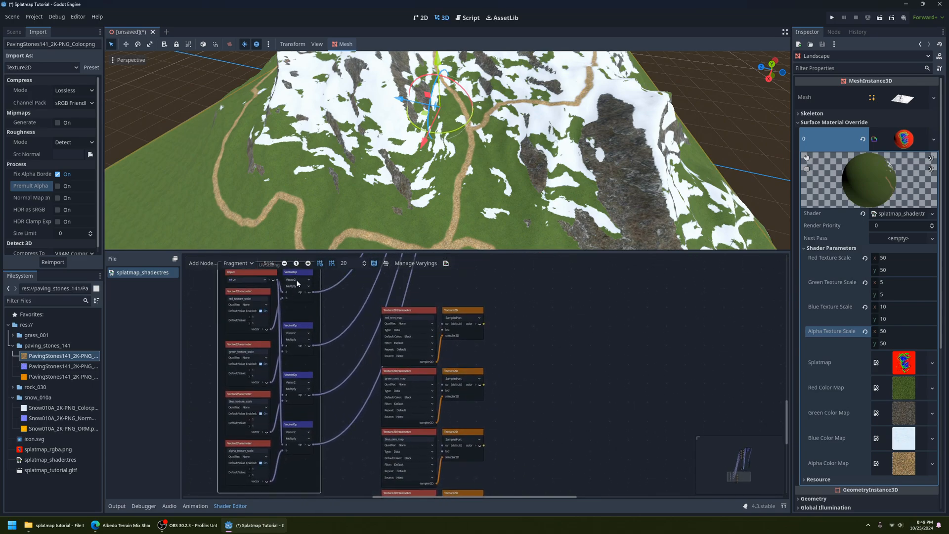
{"action": "left_click", "coordinate": [280, 280]}
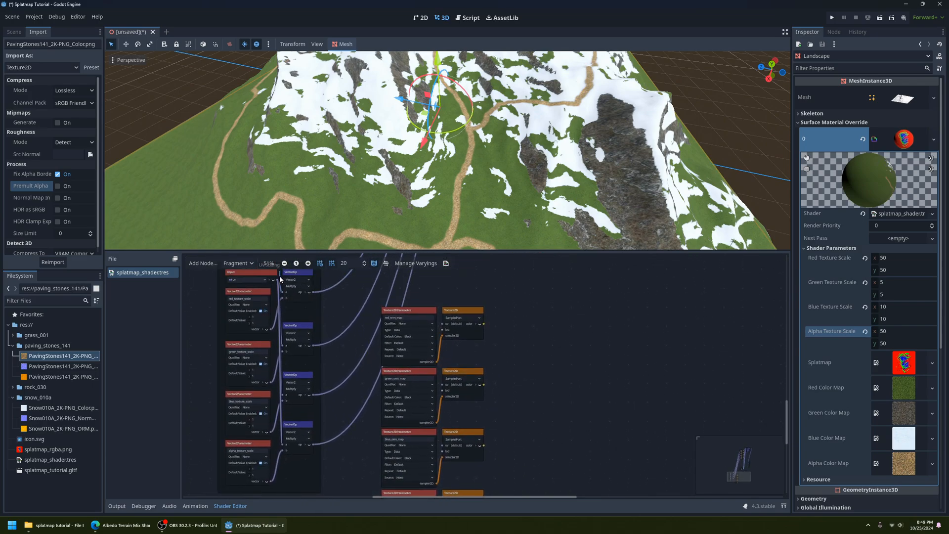
{"action": "scroll", "coordinate": [301, 283], "scroll_direction": "up", "scroll_amount": 2}
{"action": "left_click_drag", "start_coordinate": [290, 293], "coordinate": [304, 344]}
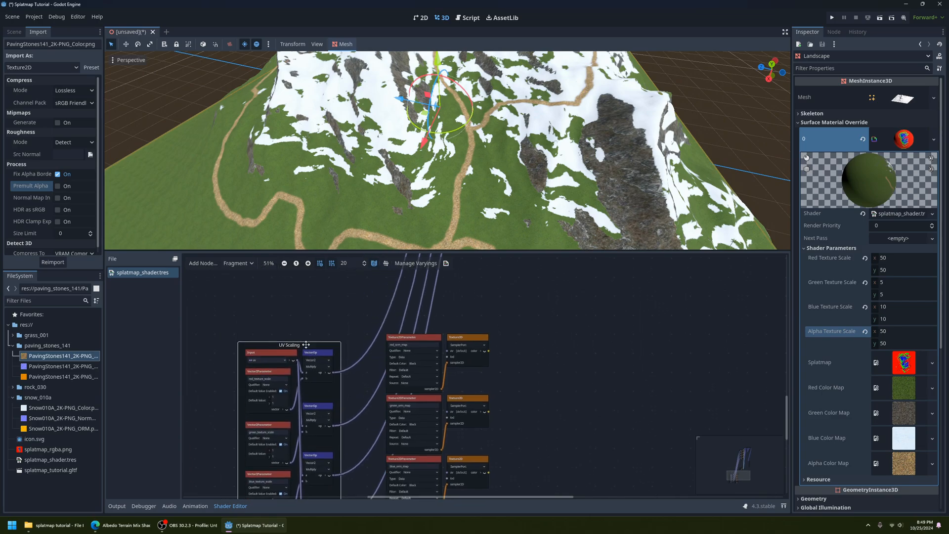
Connect each UV Scaling multiply output to the uv input of its matching ORM Texture2D node and nudge the frame upward.
{"action": "middle_click_drag", "start_coordinate": [336, 336], "coordinate": [318, 275]}
{"action": "left_click_drag", "start_coordinate": [314, 311], "coordinate": [430, 289]}
{"action": "left_click_drag", "start_coordinate": [315, 364], "coordinate": [429, 349]}
{"action": "left_click_drag", "start_coordinate": [312, 413], "coordinate": [429, 411]}
{"action": "scroll", "coordinate": [349, 438], "scroll_direction": "down", "scroll_amount": 5}
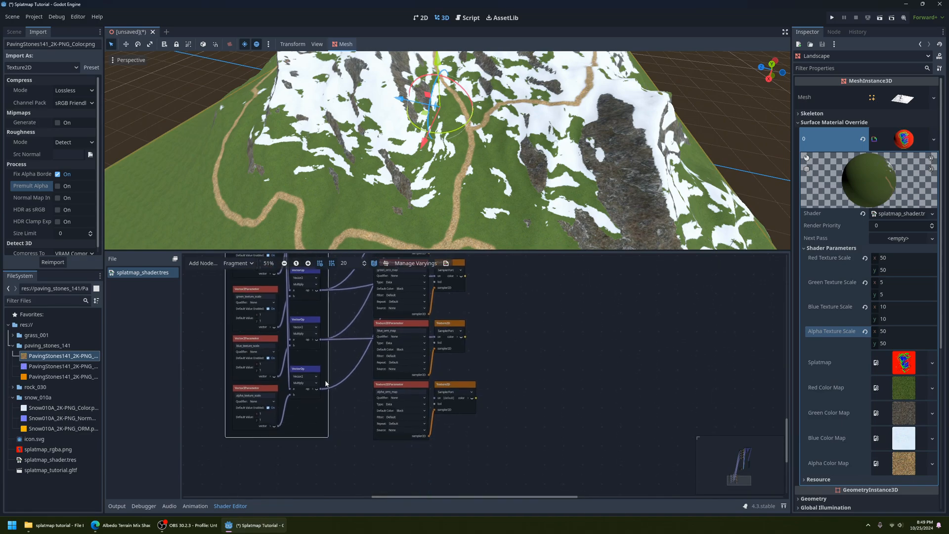
{"action": "left_click_drag", "start_coordinate": [321, 388], "coordinate": [435, 398]}
{"action": "scroll", "coordinate": [345, 407], "scroll_direction": "up", "scroll_amount": 7}
{"action": "left_click_drag", "start_coordinate": [284, 323], "coordinate": [287, 297]}
Move the splatmap parameter and its Texture2D node to just above the red_orm_map nodes.
{"action": "middle_click_drag", "start_coordinate": [460, 383], "coordinate": [381, 506]}
{"action": "middle_click_drag", "start_coordinate": [454, 407], "coordinate": [390, 383]}
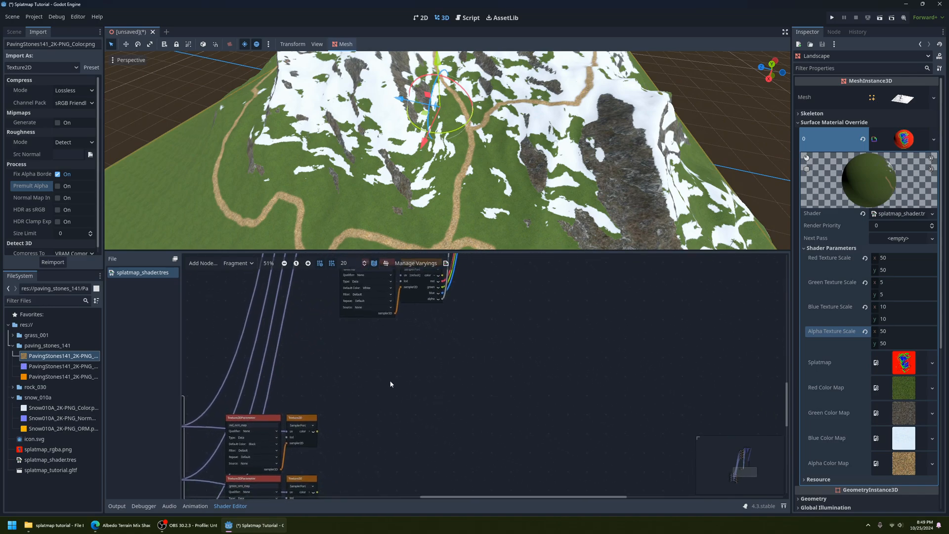
{"action": "scroll", "coordinate": [375, 330], "scroll_direction": "down", "scroll_amount": 1}
{"action": "middle_click_drag", "start_coordinate": [375, 330], "coordinate": [420, 366]}
{"action": "left_click", "coordinate": [423, 305]}
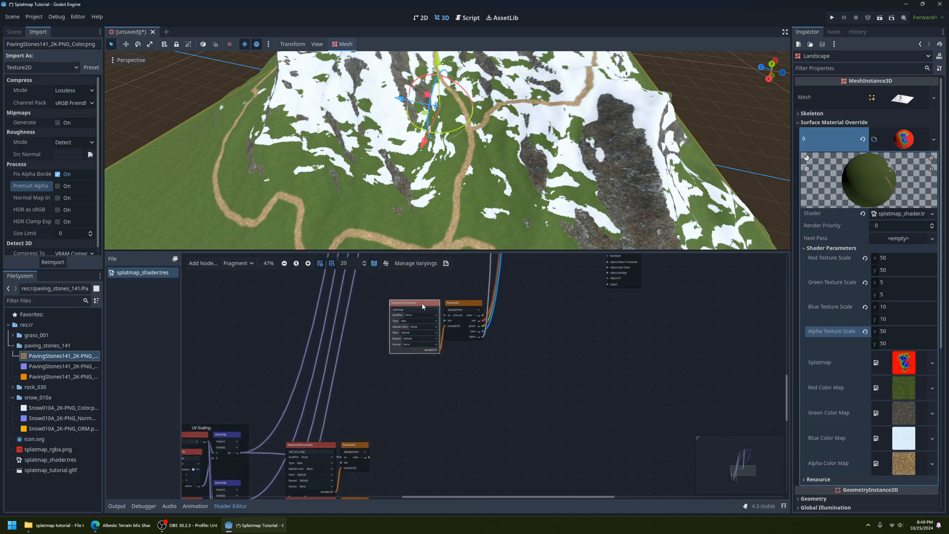
{"action": "left_click", "coordinate": [457, 307], "text": "ctrl"}
{"action": "left_click_drag", "start_coordinate": [457, 307], "coordinate": [354, 387]}
Bring the Output node down beside the ORM map nodes, leaving a wide gap between them for mixing nodes.
{"action": "scroll", "coordinate": [428, 364], "scroll_direction": "down", "scroll_amount": 4}
{"action": "middle_click_drag", "start_coordinate": [434, 367], "coordinate": [389, 449]}
{"action": "left_click_drag", "start_coordinate": [518, 299], "coordinate": [494, 518]}
{"action": "middle_click_drag", "start_coordinate": [499, 427], "coordinate": [529, 261]}
{"action": "scroll", "coordinate": [446, 365], "scroll_direction": "up", "scroll_amount": 3}
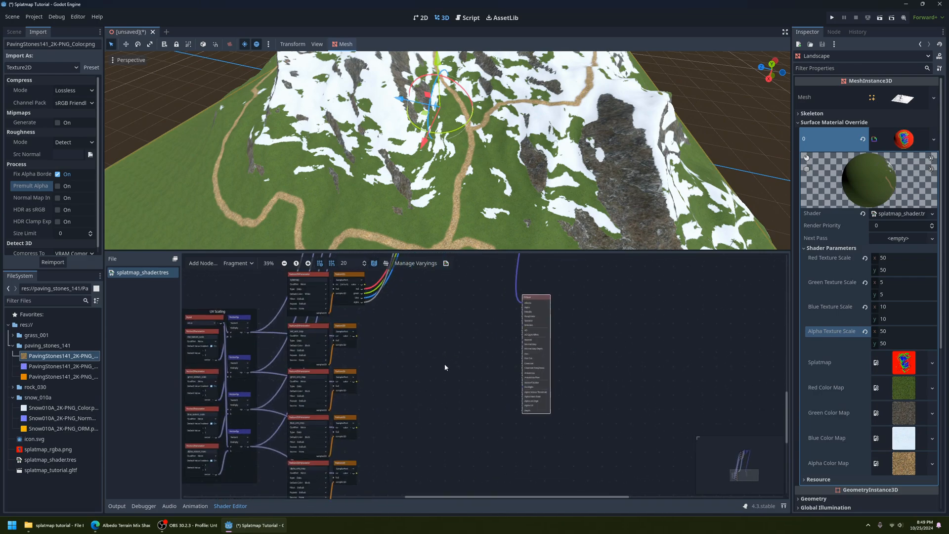
{"action": "scroll", "coordinate": [448, 360], "scroll_direction": "up", "scroll_amount": 1}
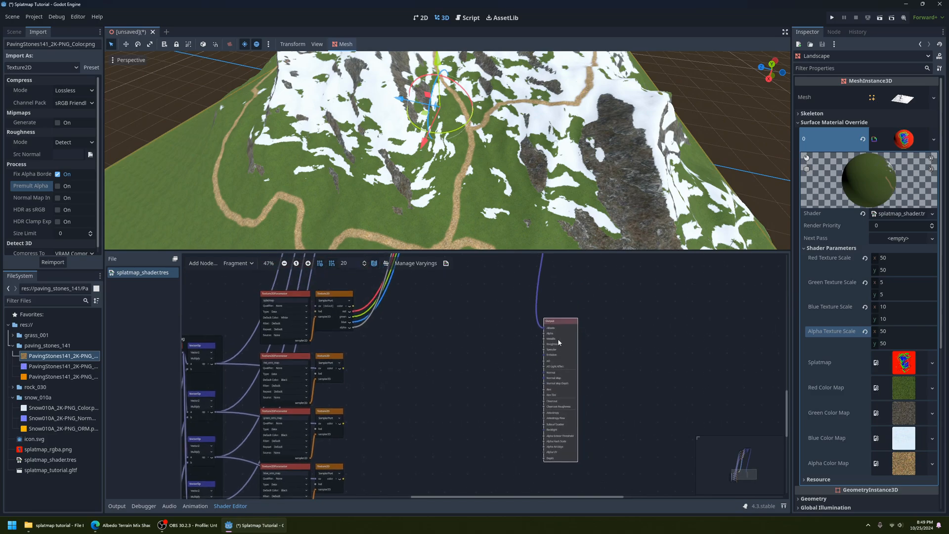
{"action": "left_click_drag", "start_coordinate": [570, 321], "coordinate": [618, 321]}
{"action": "left_click", "coordinate": [476, 380]}
Add a scalar Multiply node and place it to the right of the red ORM map's Texture2D node.
{"action": "middle_click_drag", "start_coordinate": [453, 394], "coordinate": [484, 360]}
{"action": "left_click", "coordinate": [207, 265]}
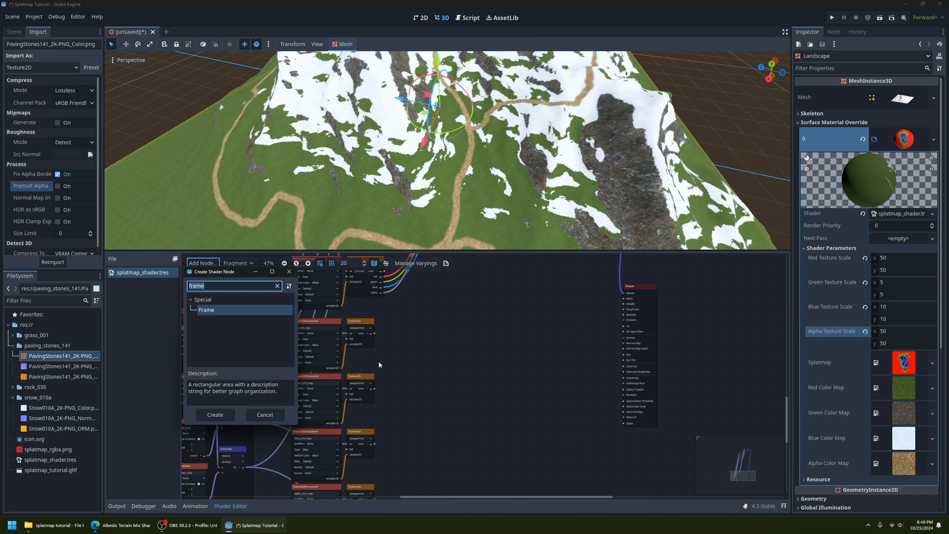
{"action": "type", "text": "mult"}
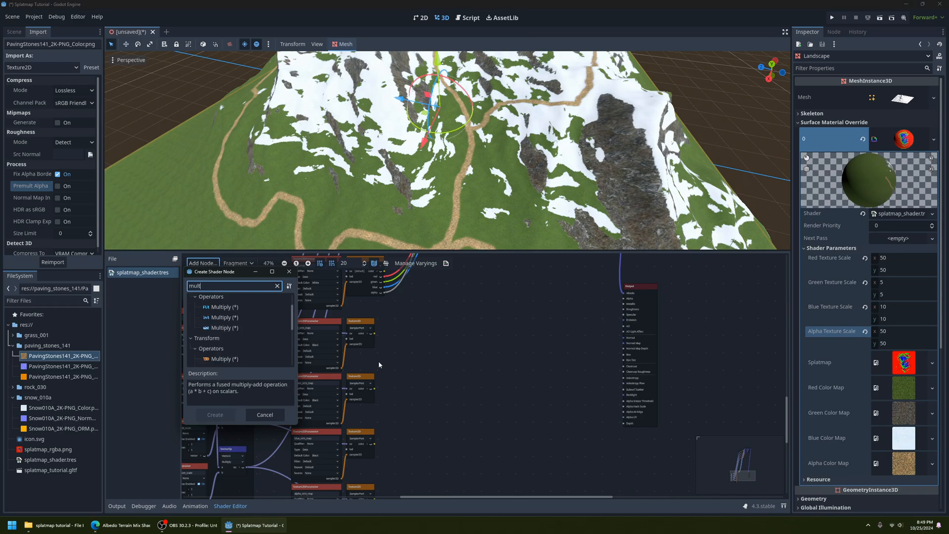
{"action": "left_click", "coordinate": [219, 309]}
{"action": "left_click", "coordinate": [227, 411]}
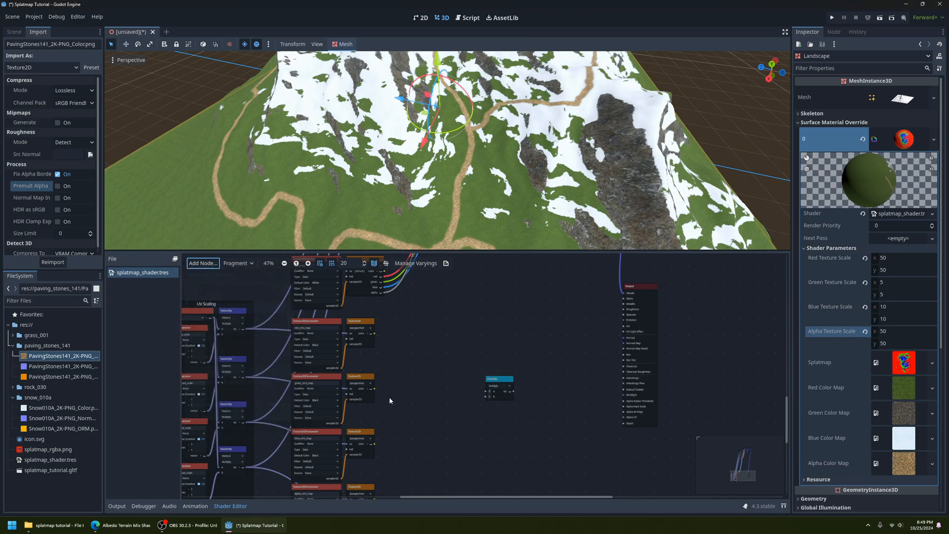
{"action": "left_click_drag", "start_coordinate": [499, 382], "coordinate": [454, 339]}
Expand the color output of the red_orm_map Texture2D node into separate red, green, blue and alpha channels.
{"action": "scroll", "coordinate": [413, 365], "scroll_direction": "up", "scroll_amount": 4}
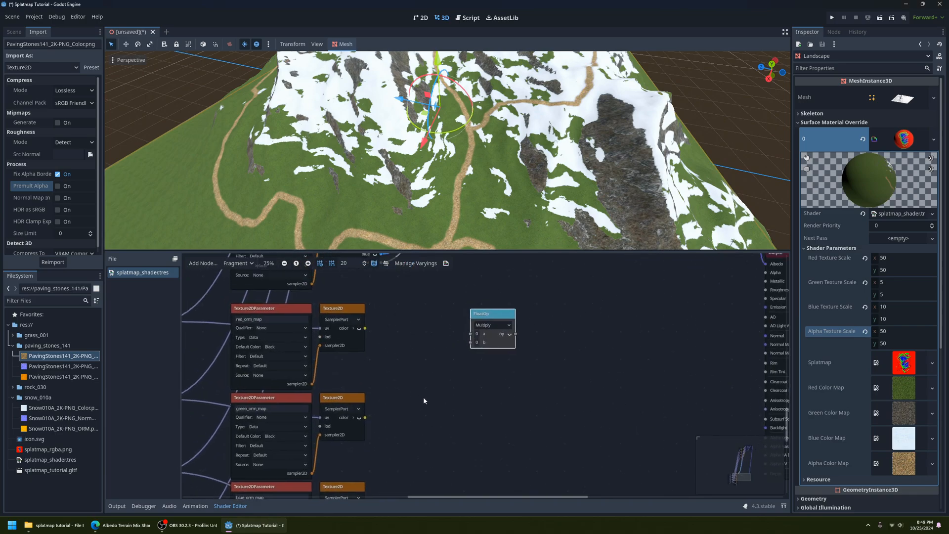
{"action": "middle_click_drag", "start_coordinate": [397, 393], "coordinate": [451, 388]}
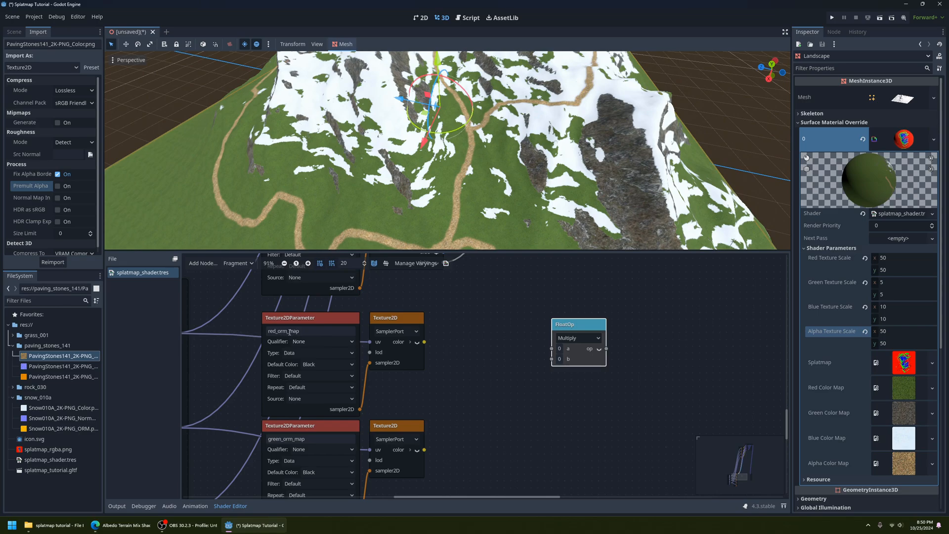
{"action": "left_click", "coordinate": [410, 343]}
{"action": "scroll", "coordinate": [493, 390], "scroll_direction": "up", "scroll_amount": 3}
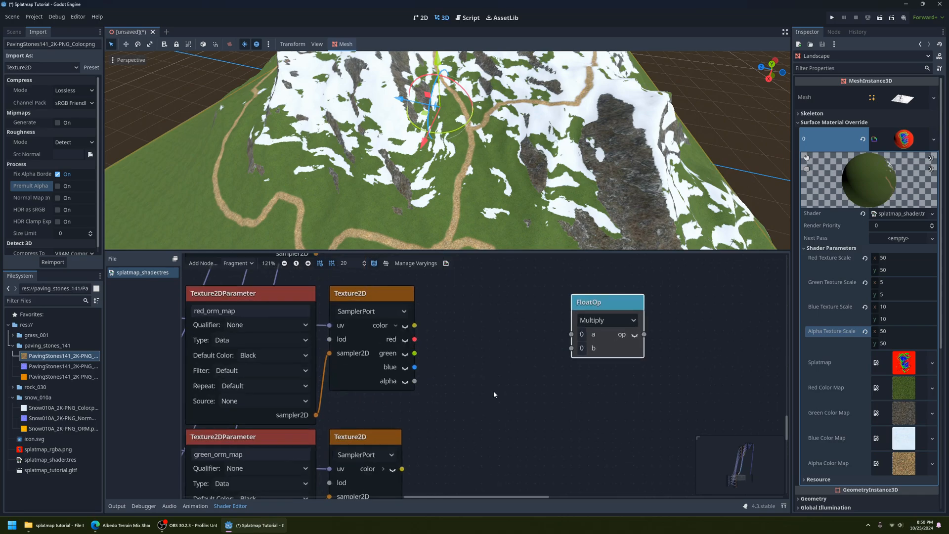
{"action": "left_click_drag", "start_coordinate": [414, 339], "coordinate": [470, 337]}
{"action": "right_click", "coordinate": [470, 337]}
{"action": "left_click", "coordinate": [458, 341]}
{"action": "left_click_drag", "start_coordinate": [415, 353], "coordinate": [490, 355]}
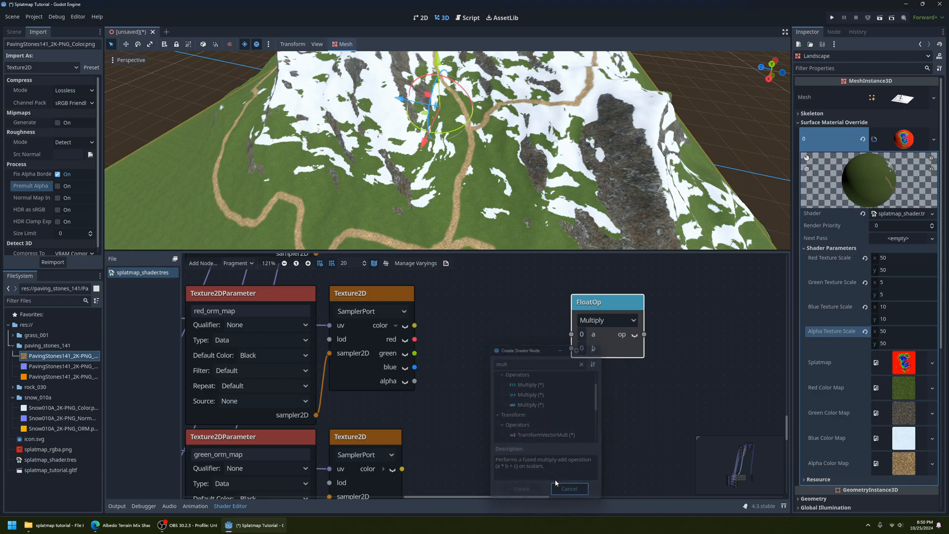
{"action": "left_click", "coordinate": [571, 491]}
{"action": "left_click_drag", "start_coordinate": [415, 339], "coordinate": [549, 366]}
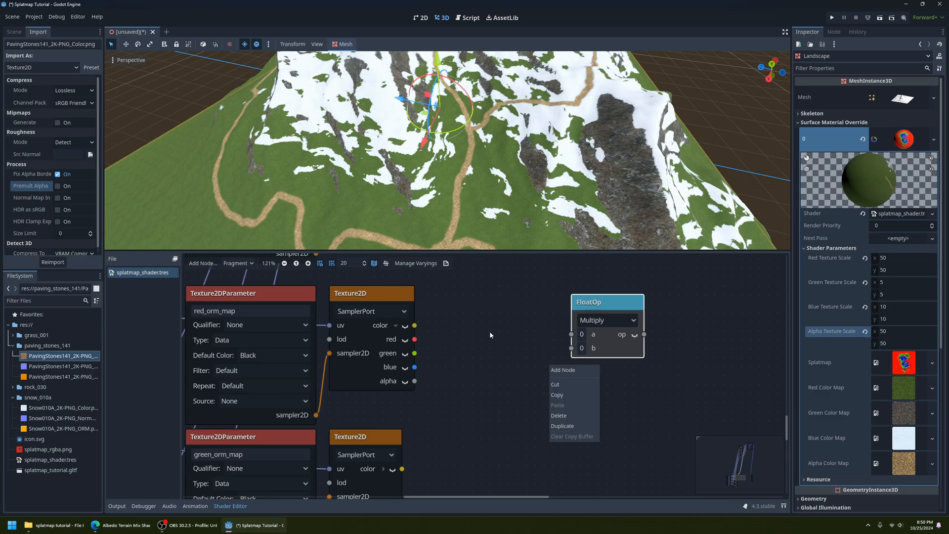
Move the Multiply node closer to the red_orm_map texture and connect the splatmap's red output to its a input.
{"action": "scroll", "coordinate": [517, 348], "scroll_direction": "down", "scroll_amount": 5}
{"action": "left_click_drag", "start_coordinate": [470, 327], "coordinate": [447, 328]}
{"action": "middle_click_drag", "start_coordinate": [381, 352], "coordinate": [402, 341]}
{"action": "middle_click_drag", "start_coordinate": [658, 317], "coordinate": [581, 341]}
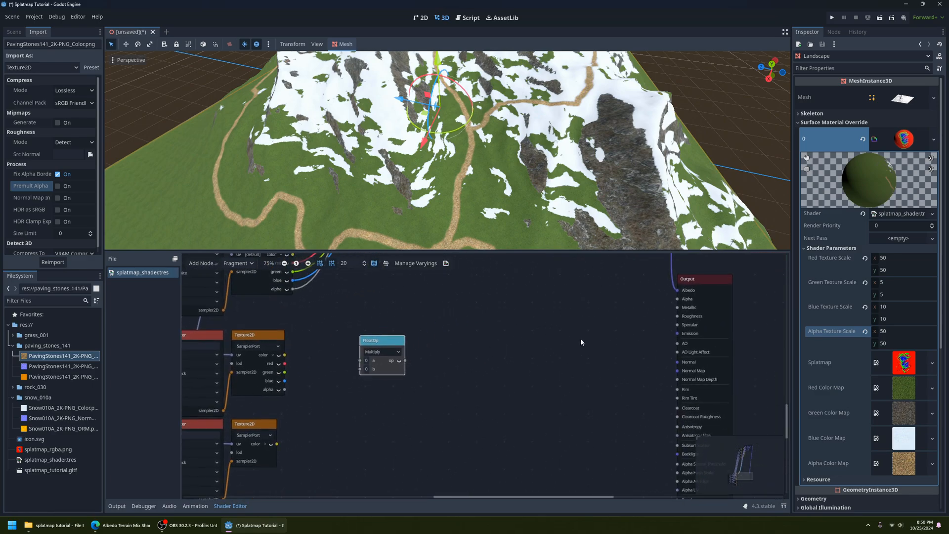
{"action": "middle_click_drag", "start_coordinate": [665, 349], "coordinate": [646, 334]}
{"action": "middle_click_drag", "start_coordinate": [318, 371], "coordinate": [362, 403]}
{"action": "left_click_drag", "start_coordinate": [438, 371], "coordinate": [416, 382]}
{"action": "middle_click_drag", "start_coordinate": [417, 370], "coordinate": [427, 392]}
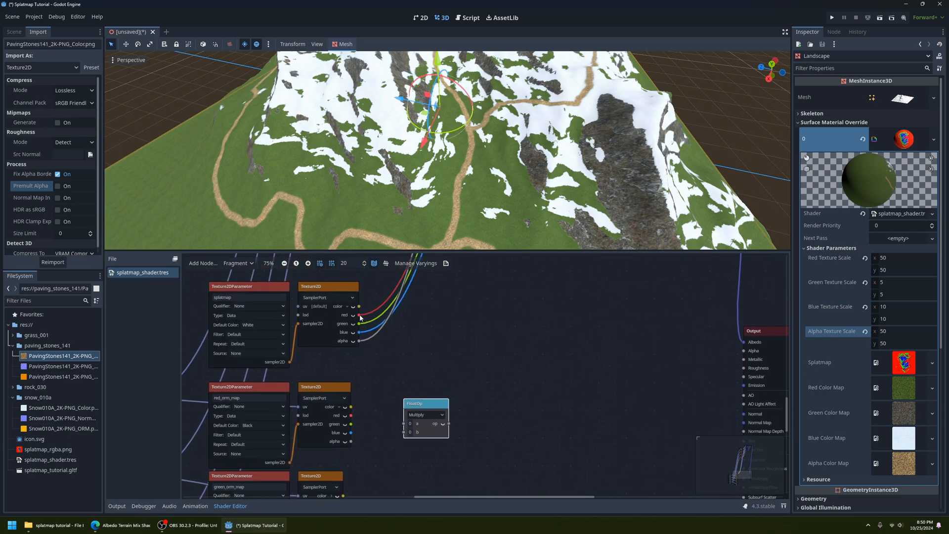
{"action": "left_click_drag", "start_coordinate": [360, 316], "coordinate": [399, 424]}
{"action": "scroll", "coordinate": [381, 451], "scroll_direction": "down", "scroll_amount": 2}
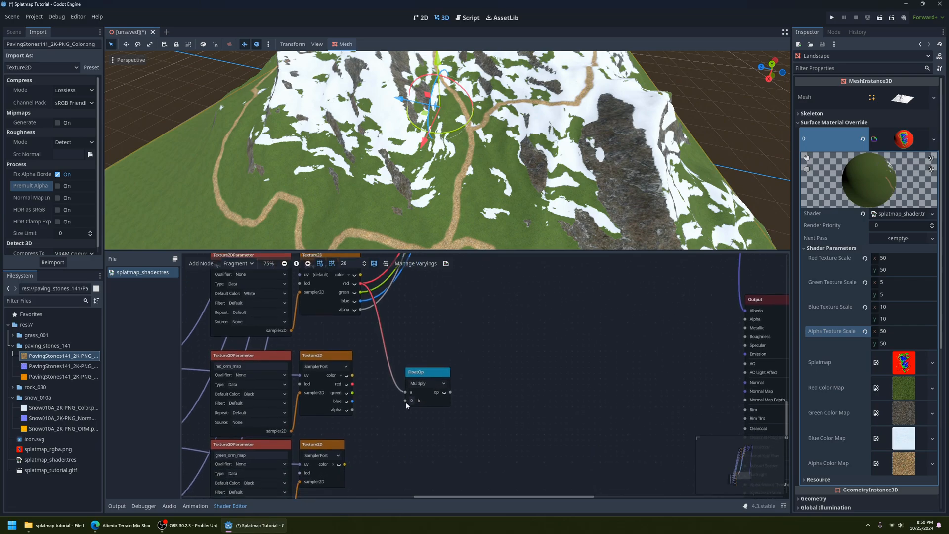
Connect the red output of the red_orm_map Texture2D node to the Multiply node's b input.
{"action": "scroll", "coordinate": [418, 395], "scroll_direction": "down", "scroll_amount": 1}
{"action": "scroll", "coordinate": [410, 401], "scroll_direction": "up", "scroll_amount": 2, "text": "ctrl"}
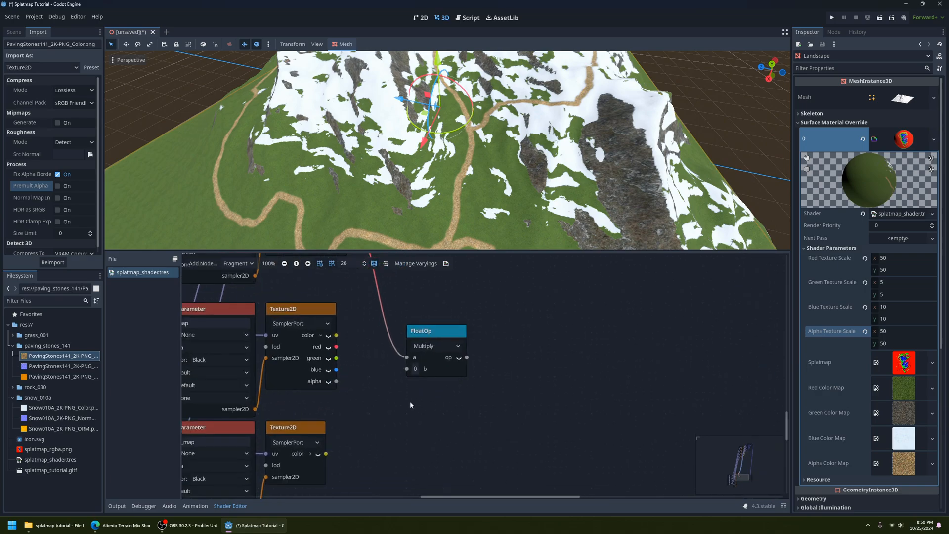
{"action": "scroll", "coordinate": [268, 317], "scroll_direction": "left", "scroll_amount": 3, "text": "shift"}
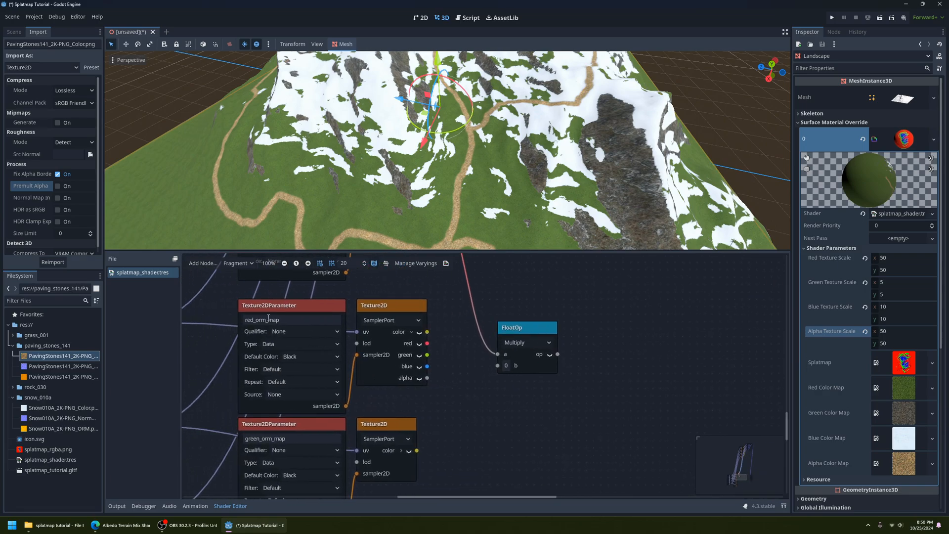
{"action": "scroll", "coordinate": [396, 411], "scroll_direction": "right", "scroll_amount": 3, "text": "shift"}
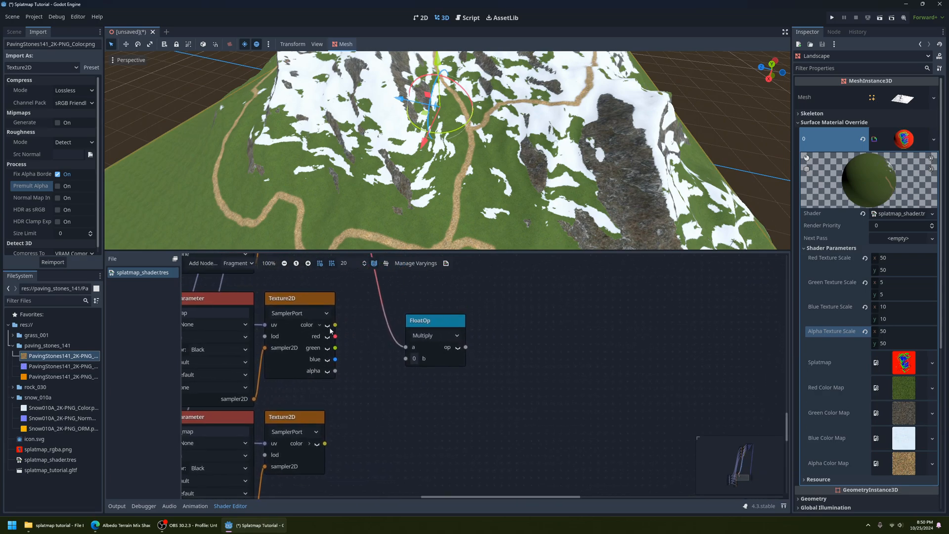
{"action": "left_click_drag", "start_coordinate": [335, 337], "coordinate": [405, 358]}
{"action": "scroll", "coordinate": [458, 404], "scroll_direction": "down", "scroll_amount": 2, "text": "ctrl"}
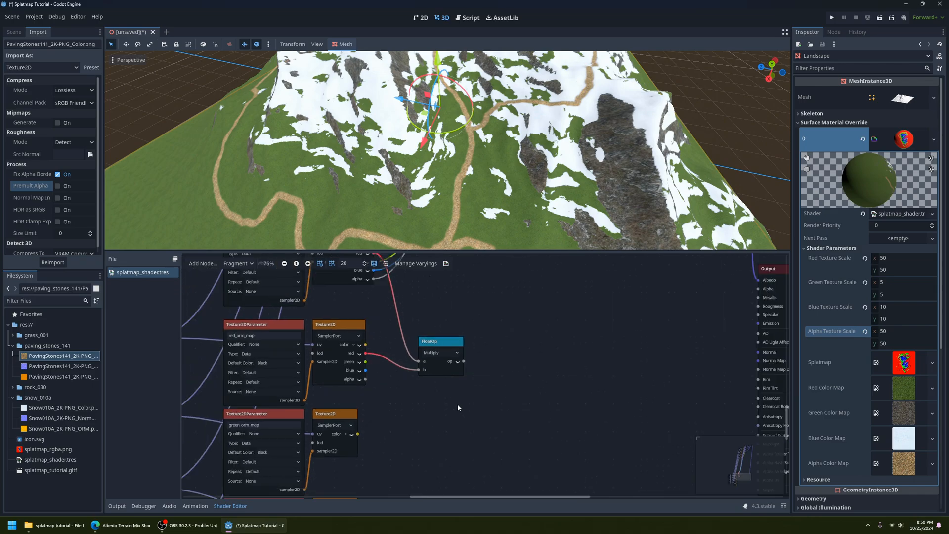
Duplicate the Multiply node directly below the first and connect the splatmap's green output to the copy's a input.
{"action": "scroll", "coordinate": [476, 366], "scroll_direction": "down", "scroll_amount": 2}
{"action": "key", "text": "ctrl+d"}
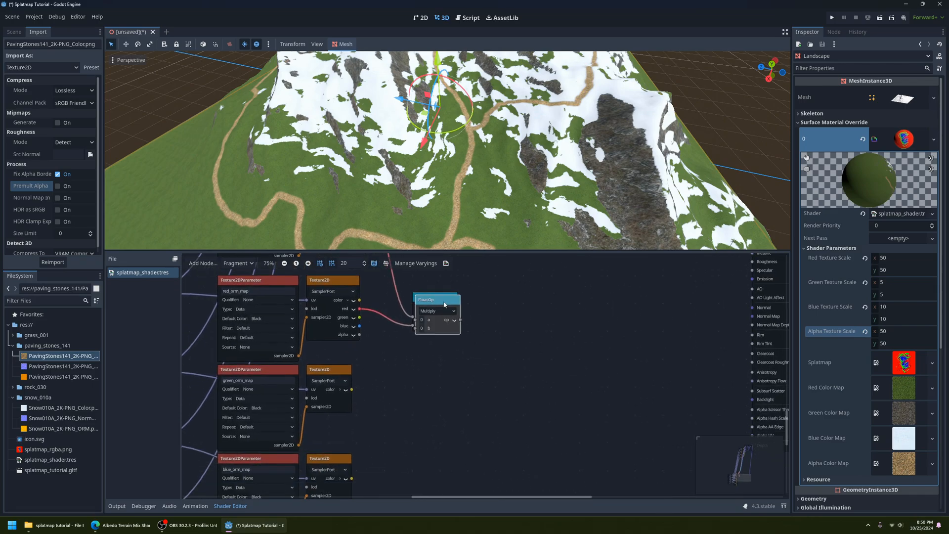
{"action": "left_click_drag", "start_coordinate": [444, 304], "coordinate": [443, 347]}
{"action": "scroll", "coordinate": [377, 417], "scroll_direction": "down", "scroll_amount": 1, "text": "ctrl"}
{"action": "scroll", "coordinate": [377, 416], "scroll_direction": "up", "scroll_amount": 2}
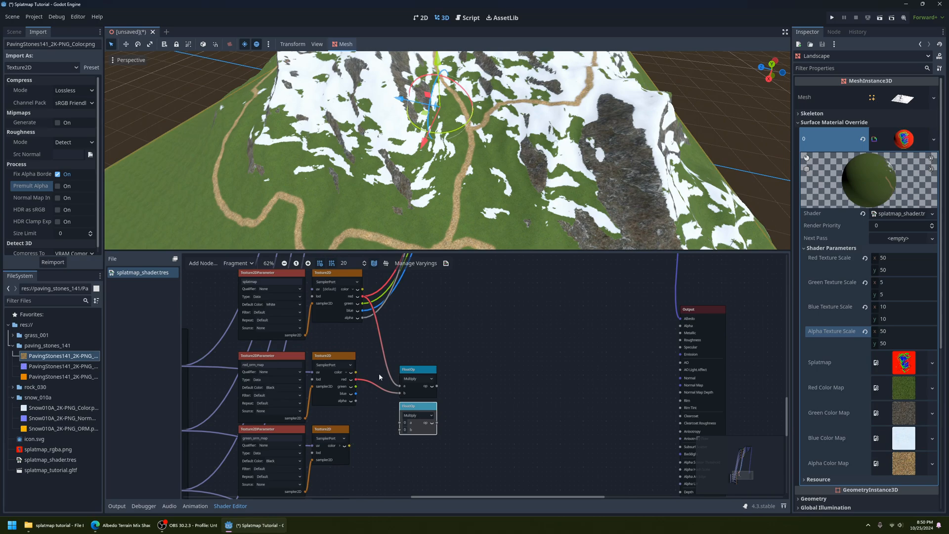
{"action": "left_click_drag", "start_coordinate": [363, 303], "coordinate": [398, 428]}
{"action": "scroll", "coordinate": [398, 428], "scroll_direction": "down", "scroll_amount": 1}
Expand the green_orm_map texture's color output into channels and connect its red output to the second Multiply node's b input.
{"action": "scroll", "coordinate": [386, 375], "scroll_direction": "up", "scroll_amount": 2, "text": "ctrl"}
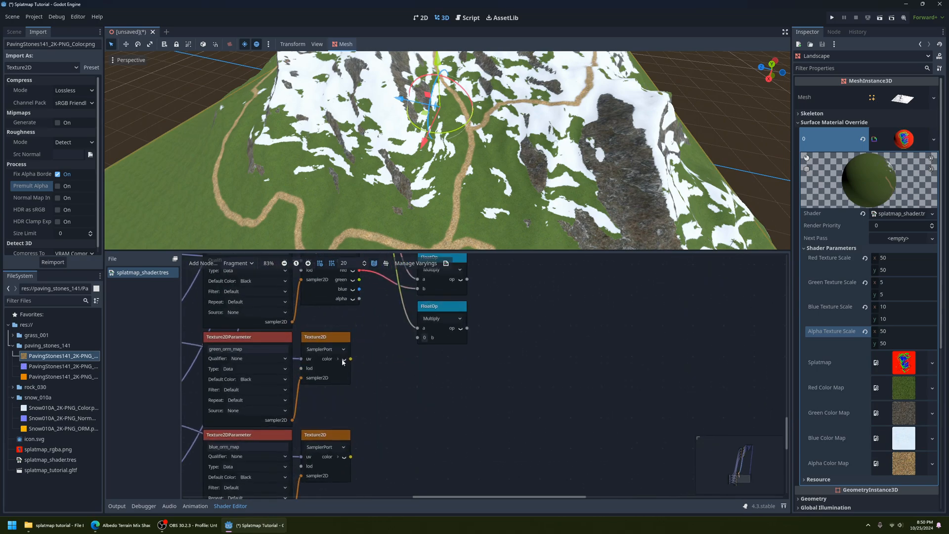
{"action": "scroll", "coordinate": [363, 392], "scroll_direction": "up", "scroll_amount": 1, "text": "ctrl"}
{"action": "left_click_drag", "start_coordinate": [359, 366], "coordinate": [375, 366]}
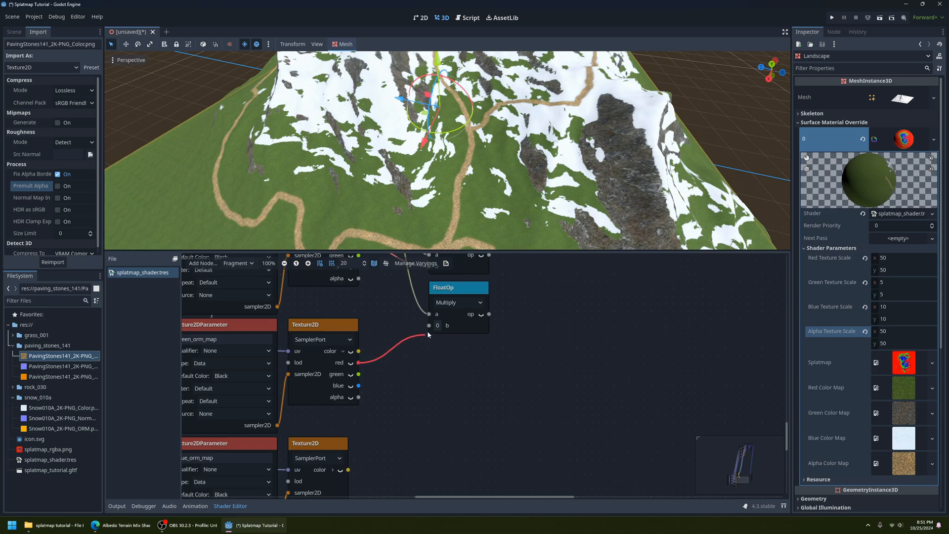
{"action": "left_click_drag", "start_coordinate": [428, 334], "coordinate": [429, 326]}
Expand the color output of the blue_orm_map Texture2D node into separate channels.
{"action": "middle_click_drag", "start_coordinate": [382, 403], "coordinate": [460, 393]}
{"action": "scroll", "coordinate": [461, 393], "scroll_direction": "down", "scroll_amount": 3}
{"action": "middle_click_drag", "start_coordinate": [470, 289], "coordinate": [435, 389]}
{"action": "middle_click_drag", "start_coordinate": [421, 337], "coordinate": [423, 256]}
{"action": "scroll", "coordinate": [385, 397], "scroll_direction": "down", "scroll_amount": 1}
{"action": "scroll", "coordinate": [371, 430], "scroll_direction": "up", "scroll_amount": 2, "text": "ctrl"}
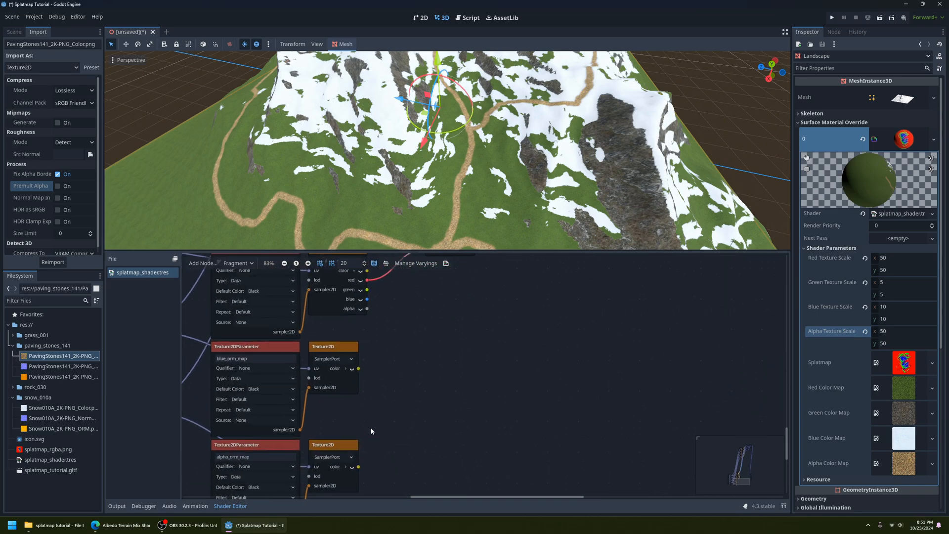
{"action": "left_click", "coordinate": [345, 368]}
{"action": "middle_click_drag", "start_coordinate": [380, 355], "coordinate": [353, 416]}
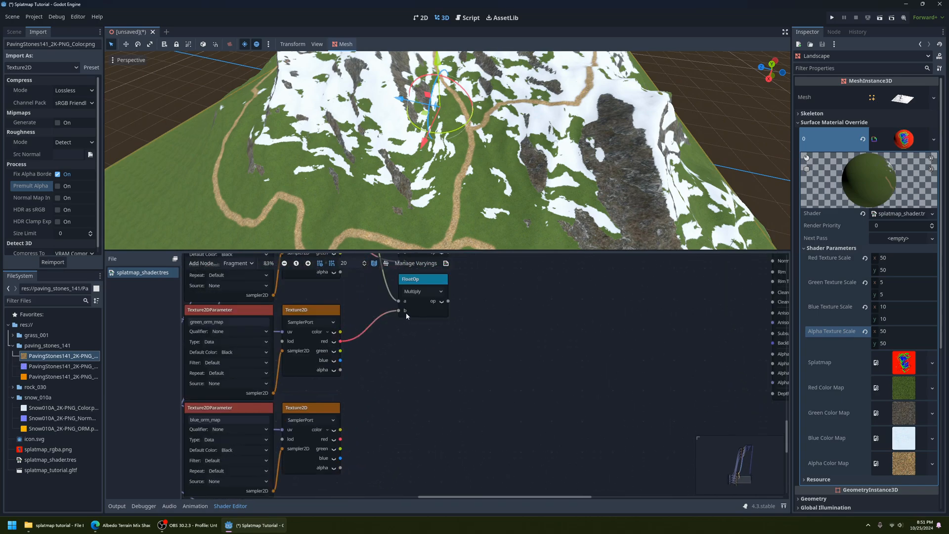
Duplicate a third Multiply node below the second, fed by the splatmap's blue output in a and blue_orm_map's red output in b.
{"action": "left_click", "coordinate": [422, 284]}
{"action": "key", "text": "ctrl+d"}
{"action": "left_click_drag", "start_coordinate": [422, 283], "coordinate": [418, 327]}
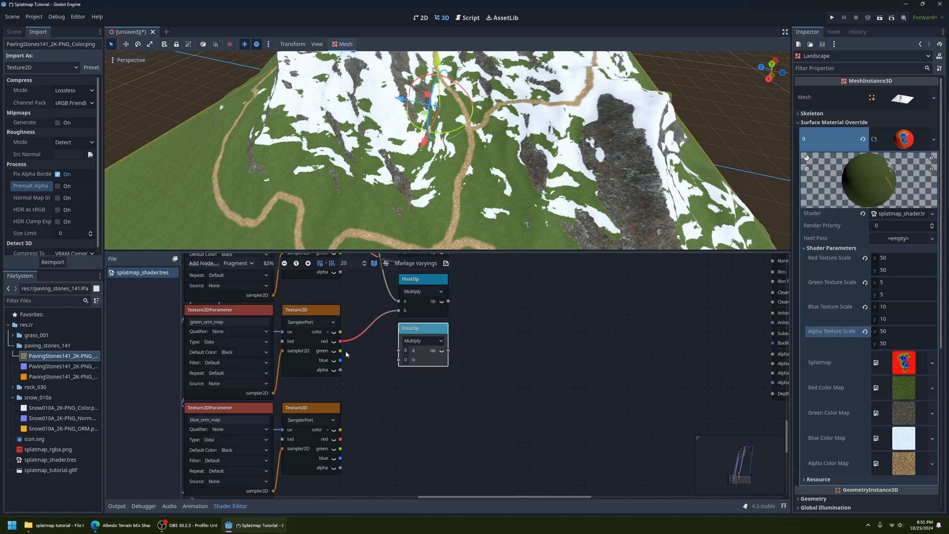
{"action": "scroll", "coordinate": [346, 353], "scroll_direction": "down", "scroll_amount": 1, "text": "ctrl"}
{"action": "middle_click_drag", "start_coordinate": [346, 353], "coordinate": [341, 468]}
{"action": "left_click_drag", "start_coordinate": [330, 298], "coordinate": [369, 462]}
{"action": "scroll", "coordinate": [346, 455], "scroll_direction": "down", "scroll_amount": 3}
{"action": "scroll", "coordinate": [332, 409], "scroll_direction": "up", "scroll_amount": 1, "text": "ctrl"}
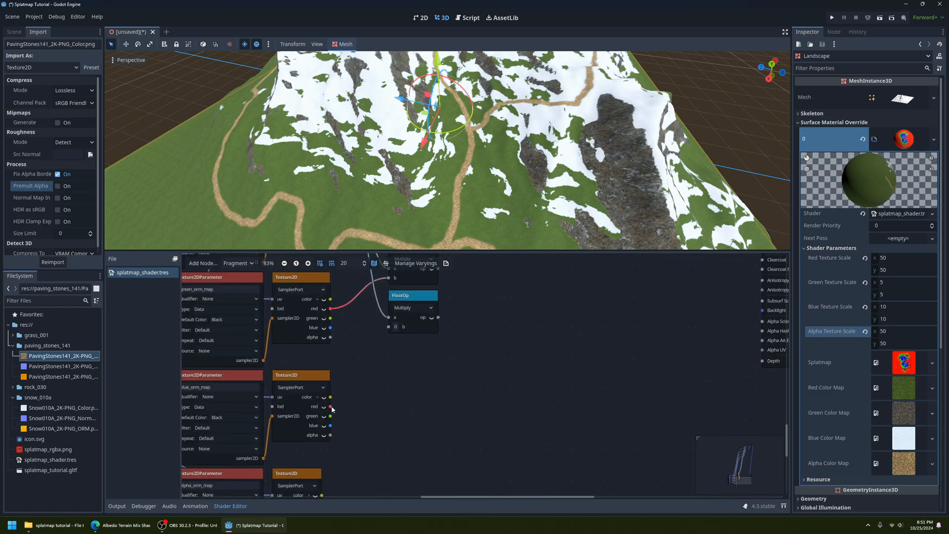
{"action": "left_click_drag", "start_coordinate": [330, 407], "coordinate": [389, 328]}
{"action": "scroll", "coordinate": [390, 385], "scroll_direction": "down", "scroll_amount": 2, "text": "ctrl"}
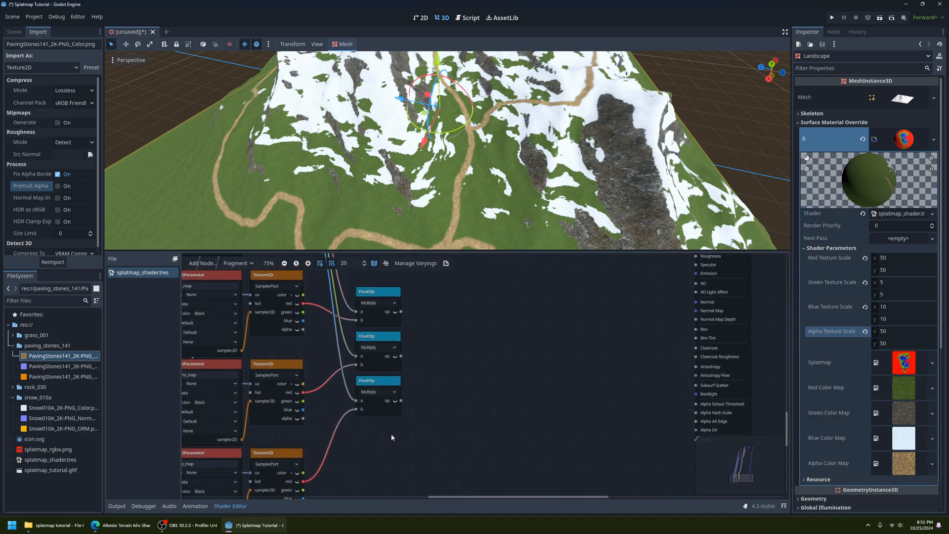
Duplicate a fourth Multiply node below the third and shift all four Multiply nodes right, away from the ORM textures.
{"action": "left_click", "coordinate": [381, 393]}
{"action": "key", "text": "ctrl+d"}
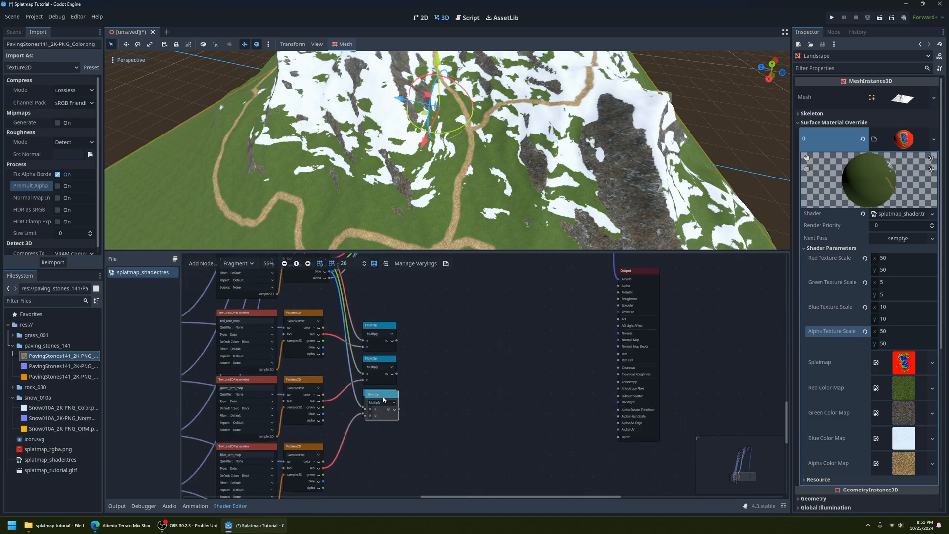
{"action": "left_click_drag", "start_coordinate": [383, 395], "coordinate": [380, 426]}
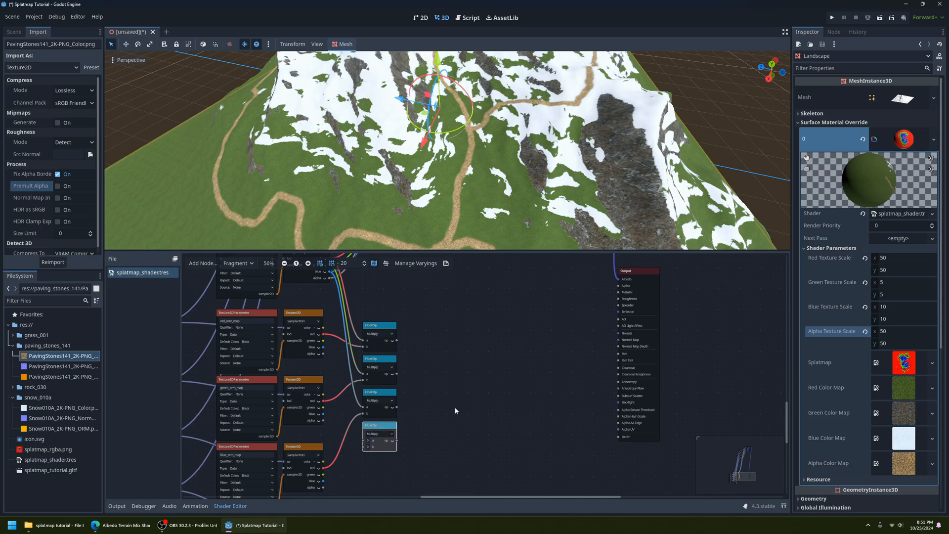
{"action": "scroll", "coordinate": [381, 375], "scroll_direction": "up", "scroll_amount": 2, "text": "ctrl"}
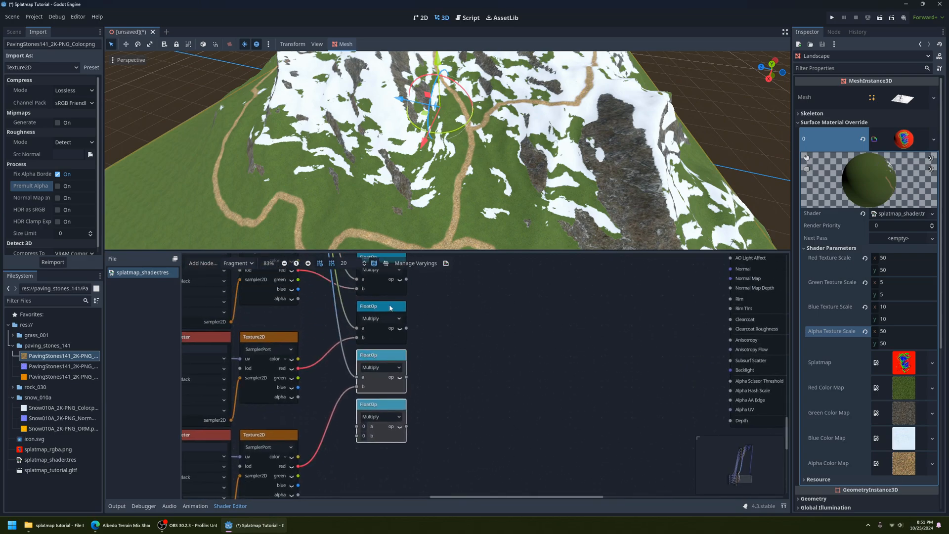
{"action": "scroll", "coordinate": [395, 321], "scroll_direction": "down", "scroll_amount": 2}
{"action": "left_click_drag", "start_coordinate": [387, 277], "coordinate": [451, 273]}
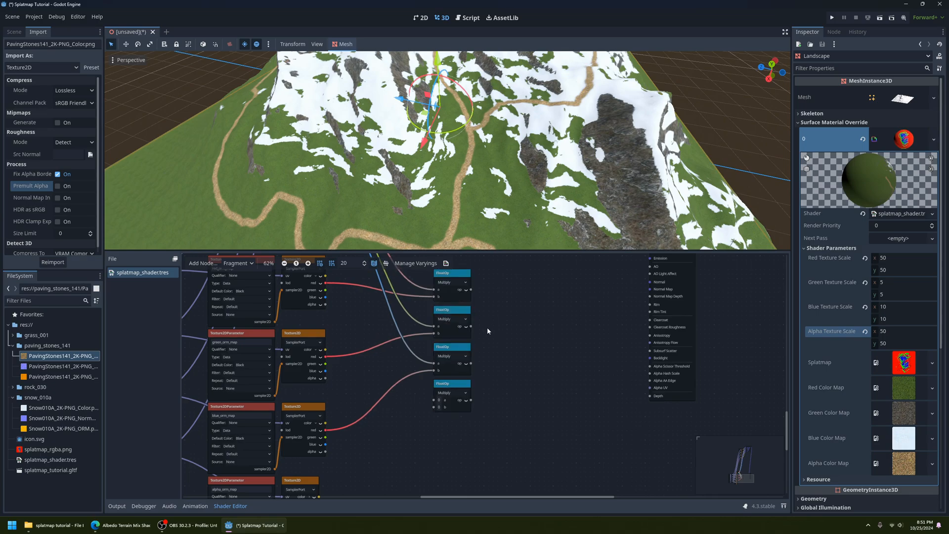
Duplicate the fourth Multiply node to its lower left, change the copy's operation to Subtract and set its a value to 1.
{"action": "left_click", "coordinate": [454, 386]}
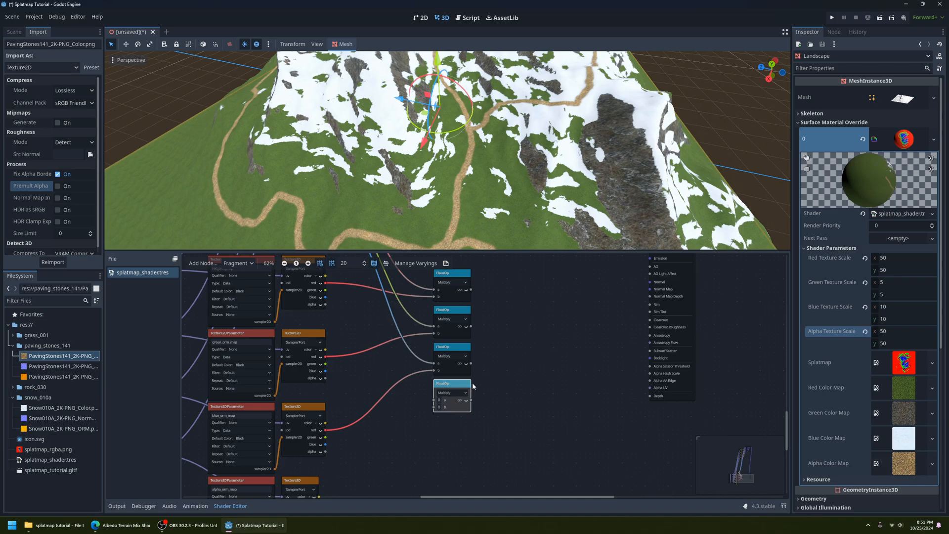
{"action": "left_click_drag", "start_coordinate": [459, 384], "coordinate": [401, 419]}
{"action": "scroll", "coordinate": [399, 424], "scroll_direction": "up", "scroll_amount": 2}
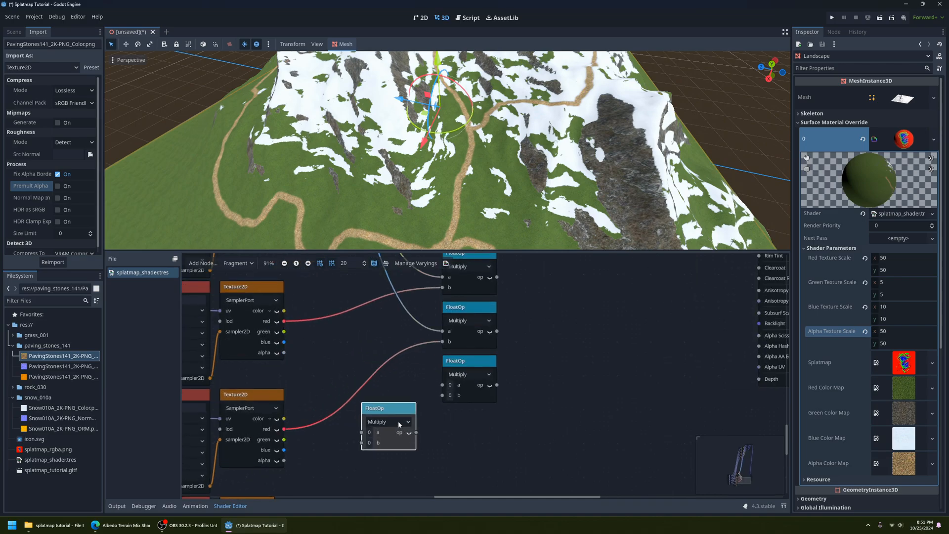
{"action": "left_click", "coordinate": [399, 422]}
{"action": "left_click", "coordinate": [397, 429]}
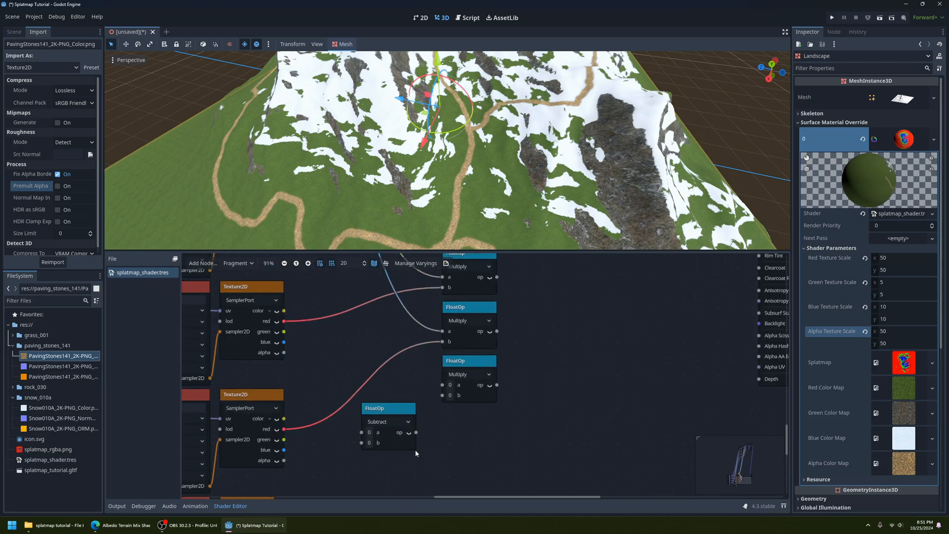
{"action": "middle_click_drag", "start_coordinate": [382, 431], "coordinate": [383, 393]}
{"action": "left_click", "coordinate": [380, 393]}
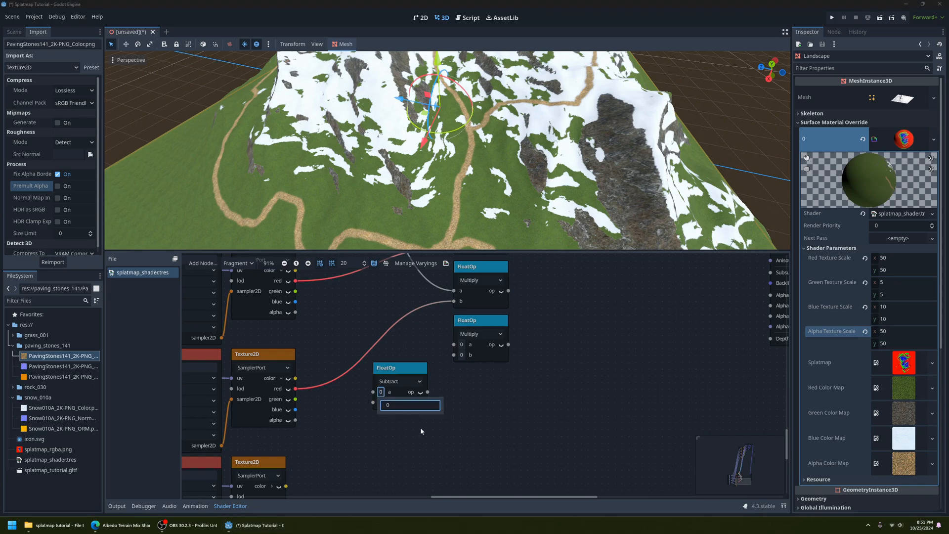
{"action": "type", "text": "1"}
Connect the splatmap's alpha output to the Subtract node's b input and the Subtract result to the fourth Multiply node's a input.
{"action": "scroll", "coordinate": [397, 437], "scroll_direction": "down", "scroll_amount": 3}
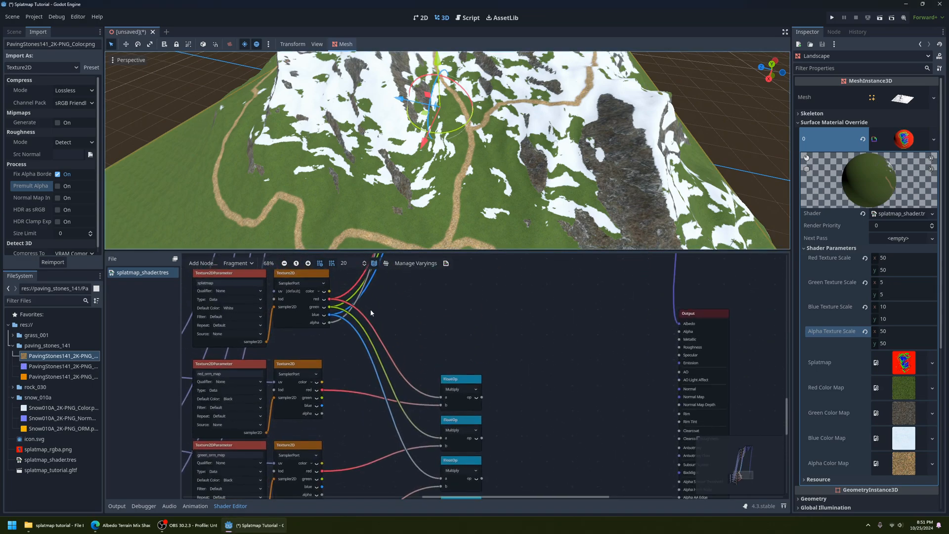
{"action": "left_click_drag", "start_coordinate": [334, 273], "coordinate": [369, 474]}
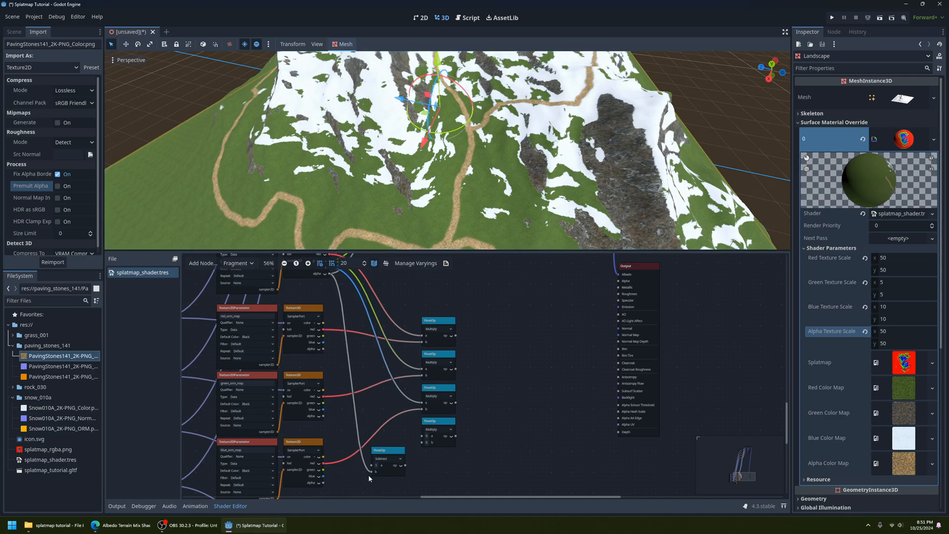
{"action": "scroll", "coordinate": [369, 474], "scroll_direction": "up", "scroll_amount": 3}
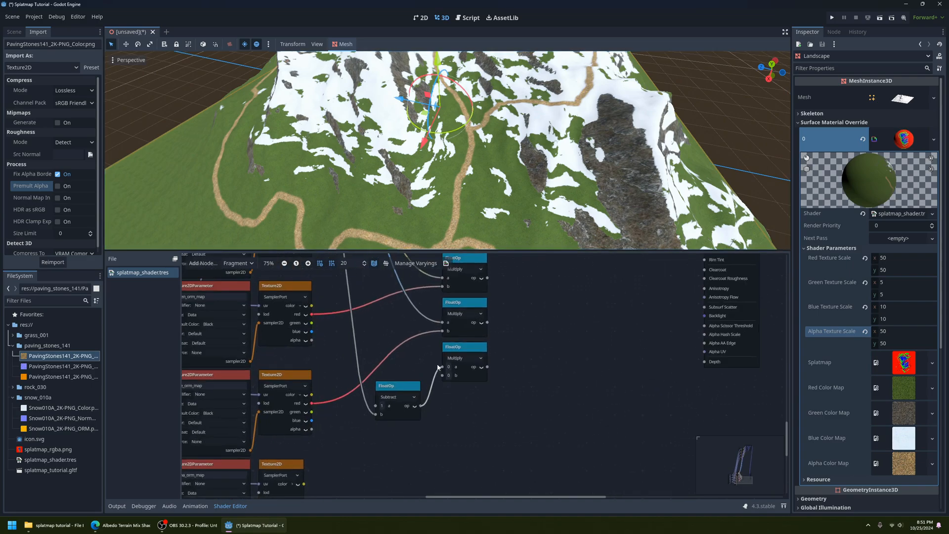
{"action": "left_click_drag", "start_coordinate": [438, 366], "coordinate": [408, 351]}
Expand the alpha_orm_map texture's color output into channels and connect its red output to the fourth Multiply node's b input.
{"action": "scroll", "coordinate": [379, 423], "scroll_direction": "down", "scroll_amount": 4}
{"action": "middle_click_drag", "start_coordinate": [380, 423], "coordinate": [386, 347]}
{"action": "scroll", "coordinate": [334, 402], "scroll_direction": "up", "scroll_amount": 3}
{"action": "left_click", "coordinate": [330, 384]}
{"action": "scroll", "coordinate": [371, 401], "scroll_direction": "up", "scroll_amount": 3}
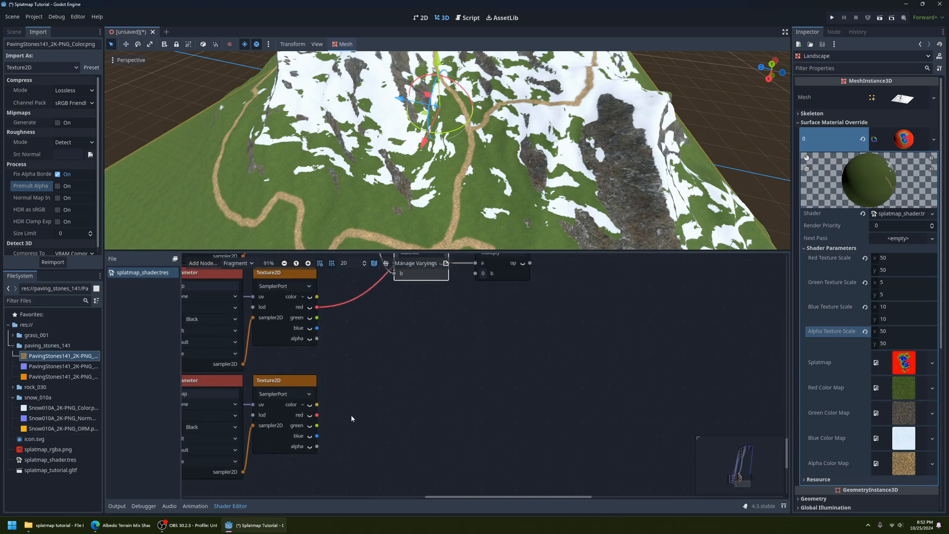
{"action": "middle_click_drag", "start_coordinate": [351, 415], "coordinate": [388, 402]}
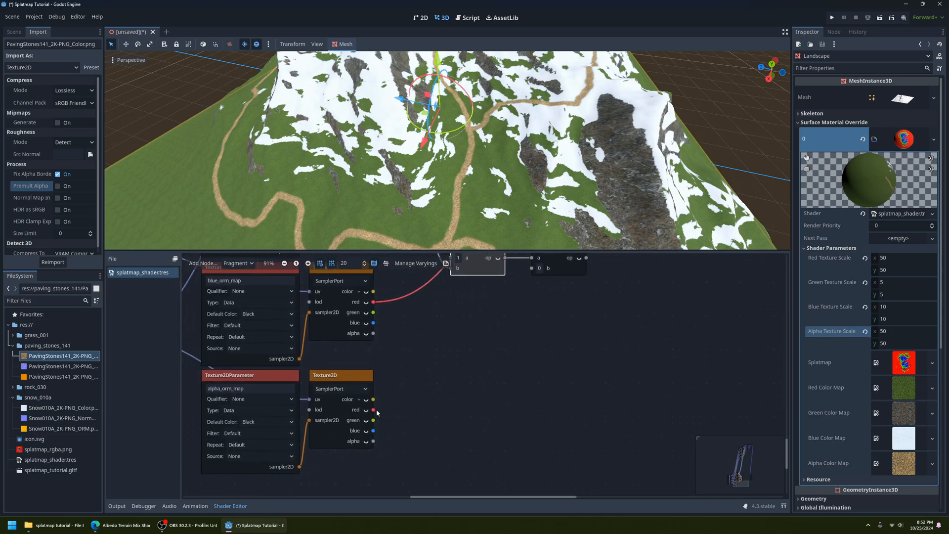
{"action": "left_click_drag", "start_coordinate": [374, 410], "coordinate": [532, 268]}
Duplicate the first Multiply node, place the copy to its right and change its operation to Add.
{"action": "middle_click_drag", "start_coordinate": [533, 322], "coordinate": [391, 440]}
{"action": "scroll", "coordinate": [391, 439], "scroll_direction": "down", "scroll_amount": 1}
{"action": "middle_click_drag", "start_coordinate": [442, 384], "coordinate": [383, 472]}
{"action": "scroll", "coordinate": [395, 445], "scroll_direction": "down", "scroll_amount": 1}
{"action": "middle_click_drag", "start_coordinate": [396, 364], "coordinate": [399, 335]}
{"action": "left_click", "coordinate": [386, 310]}
{"action": "key", "text": "ctrl+d"}
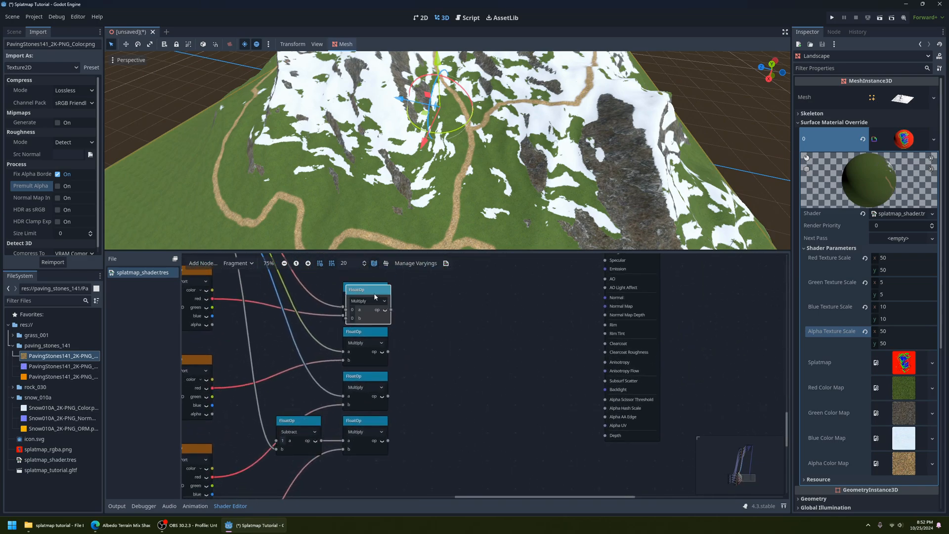
{"action": "left_click_drag", "start_coordinate": [387, 308], "coordinate": [466, 308]}
{"action": "left_click", "coordinate": [453, 298]}
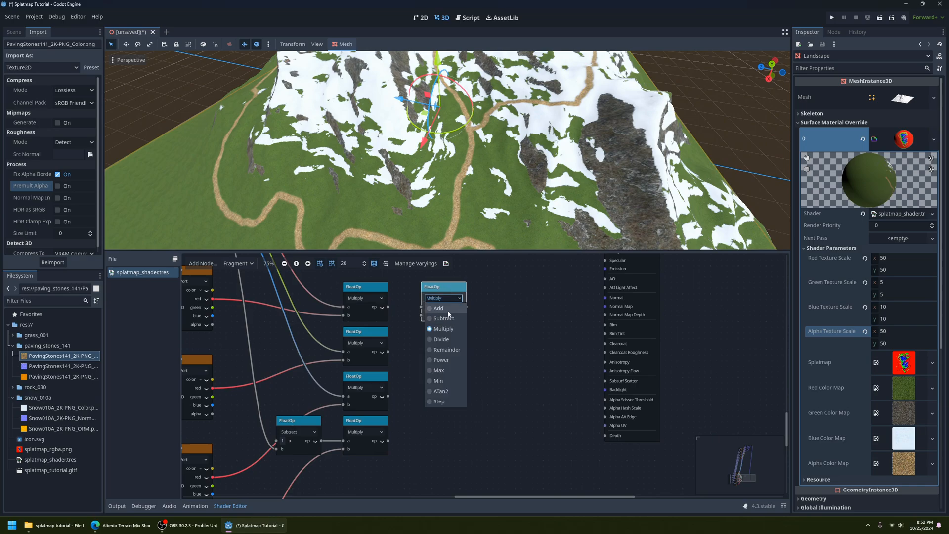
{"action": "left_click", "coordinate": [437, 308]}
Connect the first Multiply node's output to the Add node's a input and the second Multiply node's output to b.
{"action": "scroll", "coordinate": [414, 370], "scroll_direction": "up", "scroll_amount": 1}
{"action": "middle_click_drag", "start_coordinate": [374, 407], "coordinate": [379, 457]}
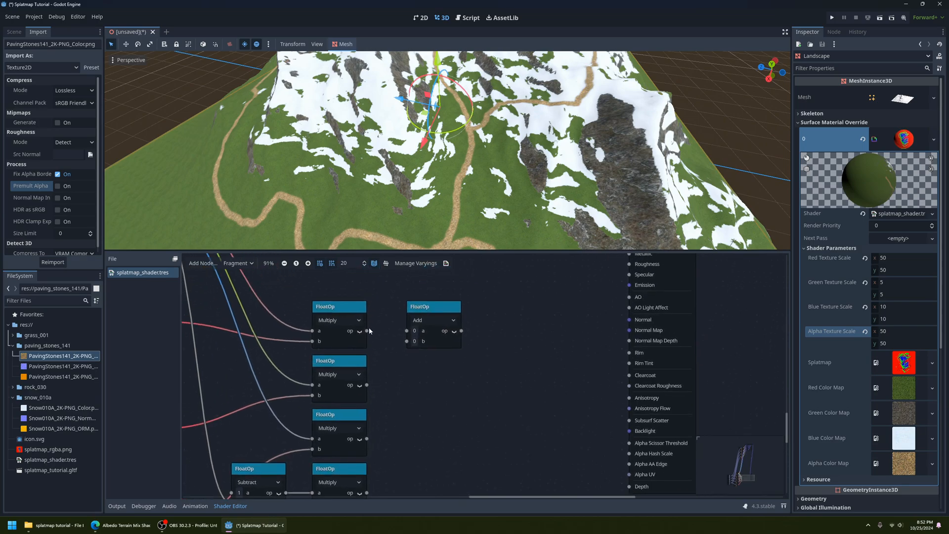
{"action": "left_click_drag", "start_coordinate": [415, 332], "coordinate": [414, 332]}
{"action": "left_click_drag", "start_coordinate": [367, 386], "coordinate": [407, 341]}
Duplicate the Add node to the right, feeding it the first Add result in a and the third Multiply result in b.
{"action": "left_click", "coordinate": [435, 306]}
{"action": "key", "text": "ctrl+d"}
{"action": "left_click_drag", "start_coordinate": [438, 307], "coordinate": [503, 303]}
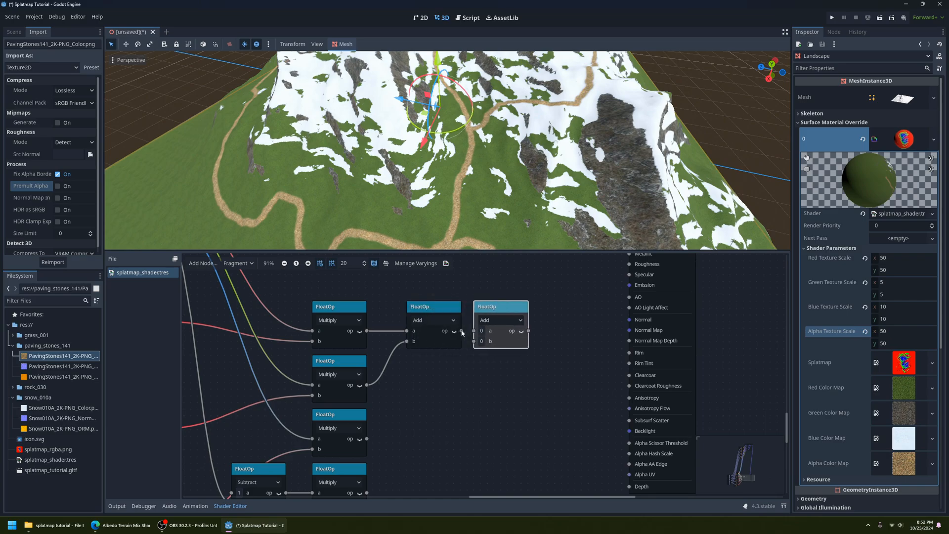
{"action": "middle_click_drag", "start_coordinate": [375, 430], "coordinate": [384, 389]}
{"action": "left_click_drag", "start_coordinate": [376, 397], "coordinate": [484, 300]}
Duplicate a third Add node to the right, feeding it the second Add result in a and the fourth Multiply result in b.
{"action": "left_click", "coordinate": [509, 266]}
{"action": "key", "text": "ctrl+d"}
{"action": "left_click_drag", "start_coordinate": [514, 271], "coordinate": [557, 290]}
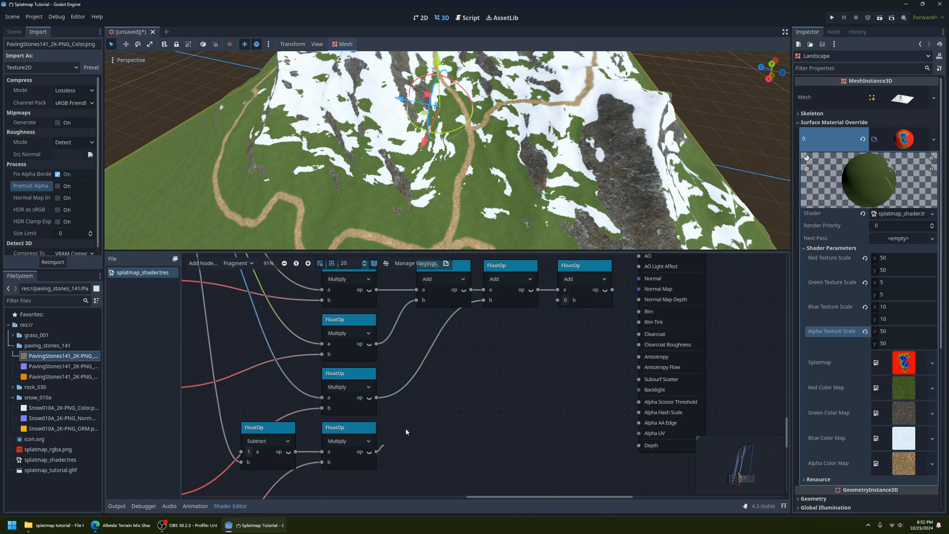
{"action": "left_click_drag", "start_coordinate": [405, 429], "coordinate": [557, 301]}
{"action": "middle_click_drag", "start_coordinate": [517, 370], "coordinate": [408, 452]}
{"action": "scroll", "coordinate": [511, 390], "scroll_direction": "down", "scroll_amount": 1}
{"action": "middle_click_drag", "start_coordinate": [513, 392], "coordinate": [522, 406]}
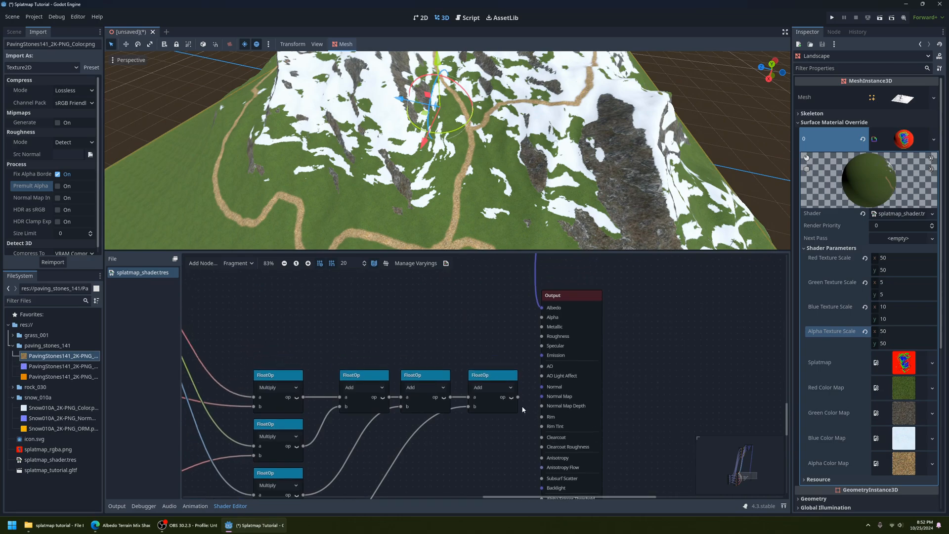
Connect the last Add node's output to the Output node's AO input.
{"action": "left_click_drag", "start_coordinate": [528, 396], "coordinate": [545, 373]}
{"action": "scroll", "coordinate": [414, 172], "scroll_direction": "down", "scroll_amount": 6}
{"action": "middle_click_drag", "start_coordinate": [413, 171], "coordinate": [484, 119], "text": "shift"}
{"action": "scroll", "coordinate": [821, 376], "scroll_direction": "down", "scroll_amount": 4}
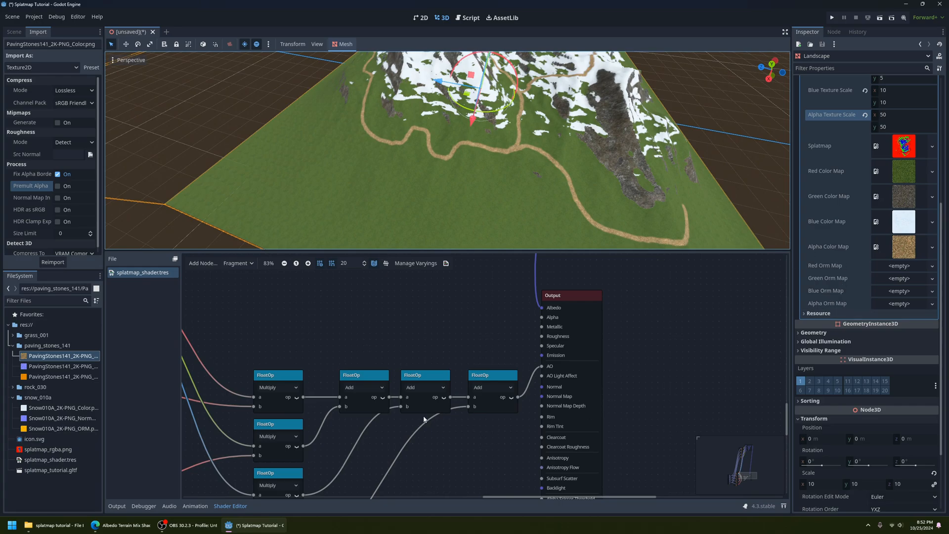
Move the three Add nodes closer together so they sit evenly spaced beside the first Multiply node.
{"action": "scroll", "coordinate": [424, 419], "scroll_direction": "up", "scroll_amount": 1}
{"action": "middle_click_drag", "start_coordinate": [431, 399], "coordinate": [536, 373]}
{"action": "left_click_drag", "start_coordinate": [456, 340], "coordinate": [428, 338]}
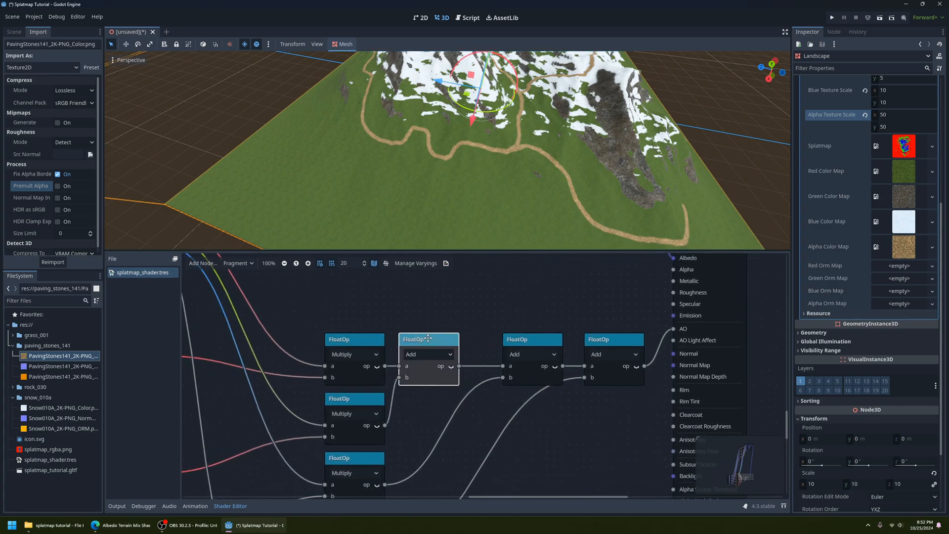
{"action": "left_click_drag", "start_coordinate": [525, 339], "coordinate": [495, 339]}
{"action": "left_click_drag", "start_coordinate": [606, 338], "coordinate": [570, 339]}
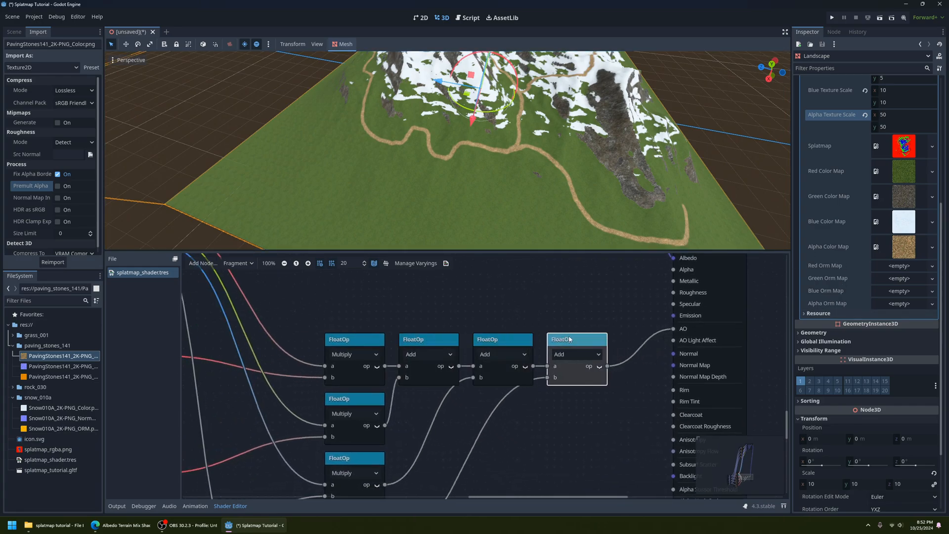
Add a Frame node to the graph and place it in the empty space below the Multiply nodes.
{"action": "scroll", "coordinate": [570, 339], "scroll_direction": "down", "scroll_amount": 4}
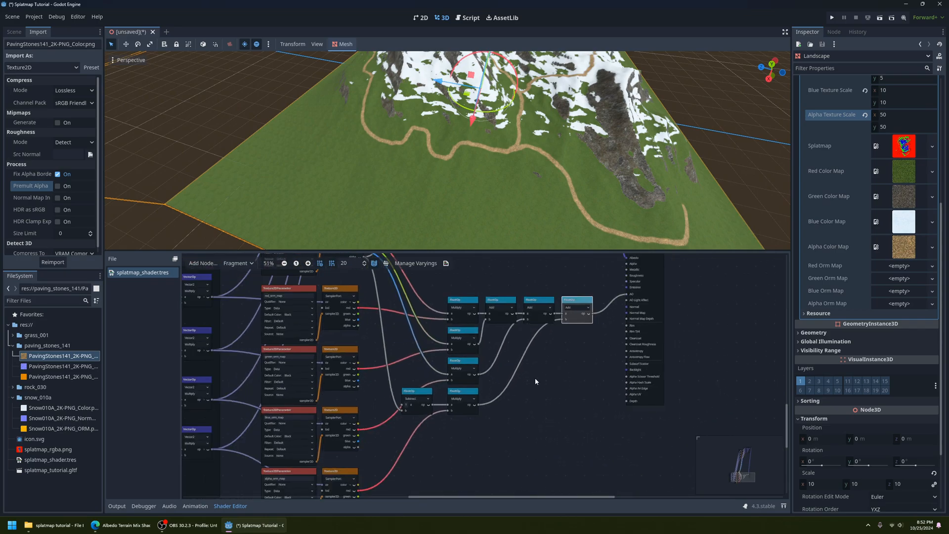
{"action": "middle_click_drag", "start_coordinate": [534, 378], "coordinate": [538, 420]}
{"action": "mouse_move", "coordinate": [353, 427]}
{"action": "middle_mouse_down"}
{"action": "mouse_move", "coordinate": [385, 414]}
{"action": "mouse_move", "coordinate": [425, 372]}
{"action": "middle_mouse_up"}
{"action": "scroll", "coordinate": [426, 372], "scroll_direction": "down", "scroll_amount": 3}
{"action": "middle_click_drag", "start_coordinate": [470, 417], "coordinate": [461, 418]}
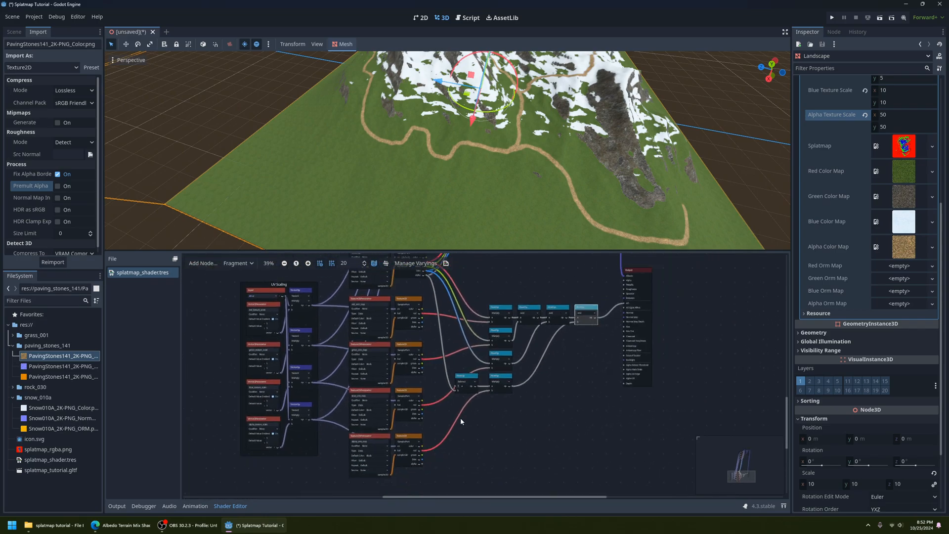
{"action": "middle_click_drag", "start_coordinate": [536, 448], "coordinate": [528, 423]}
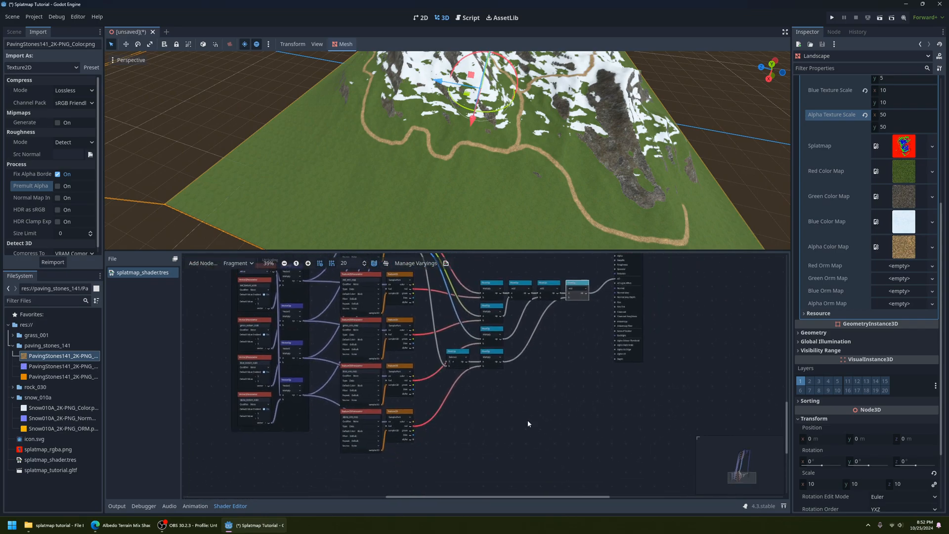
{"action": "left_click", "coordinate": [203, 265]}
{"action": "type", "text": "mult"}
{"action": "key", "text": "BackSpace"}
{"action": "key", "text": "BackSpace"}
{"action": "key", "text": "BackSpace"}
{"action": "key", "text": "BackSpace"}
{"action": "type", "text": "fram"}
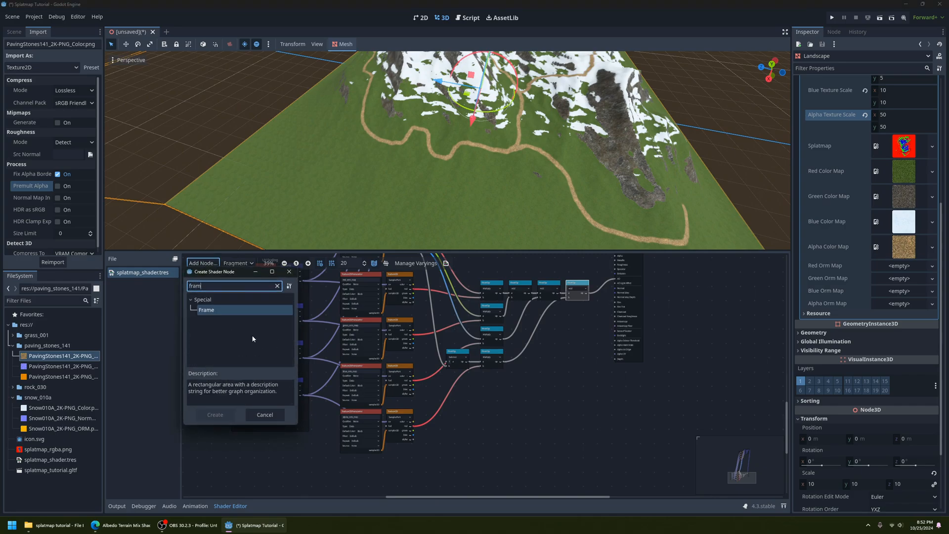
{"action": "left_click", "coordinate": [212, 311]}
{"action": "left_click", "coordinate": [216, 415]}
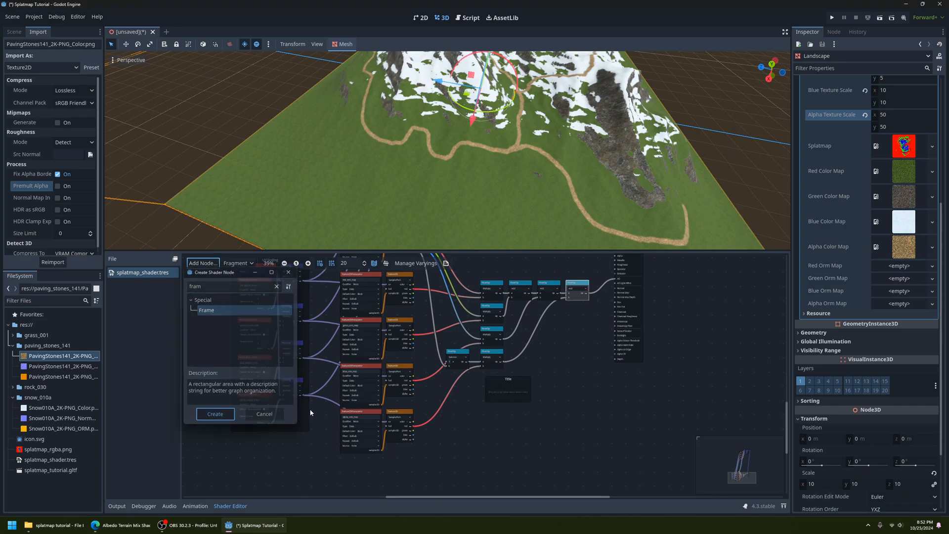
{"action": "left_click_drag", "start_coordinate": [509, 382], "coordinate": [486, 426]}
Enclose the four ORM texture parameters and their Texture2D nodes in the new frame and title it ORM Maps.
{"action": "left_click", "coordinate": [364, 278]}
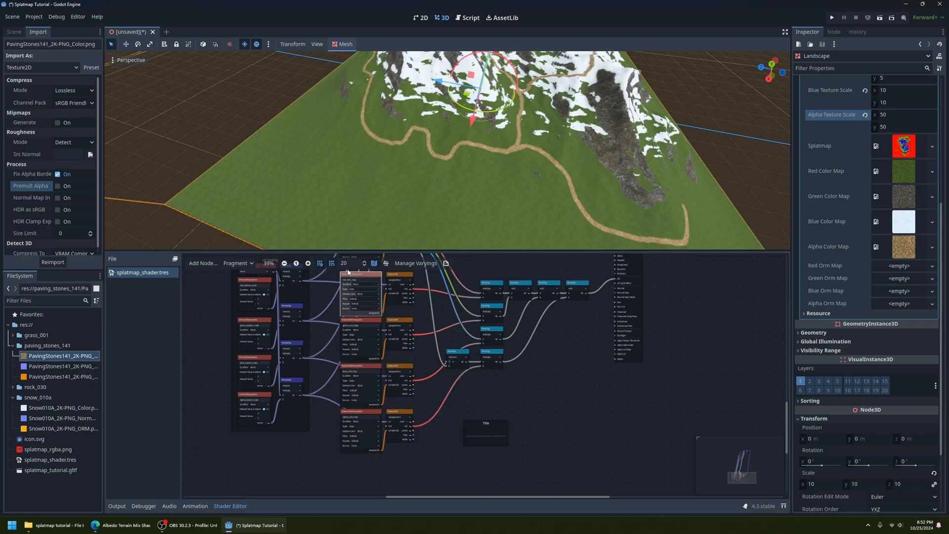
{"action": "left_click_drag", "start_coordinate": [333, 270], "coordinate": [414, 454]}
{"action": "mouse_move", "coordinate": [397, 278]}
{"action": "left_mouse_down"}
{"action": "mouse_move", "coordinate": [489, 423]}
{"action": "mouse_move", "coordinate": [391, 275]}
{"action": "left_mouse_up"}
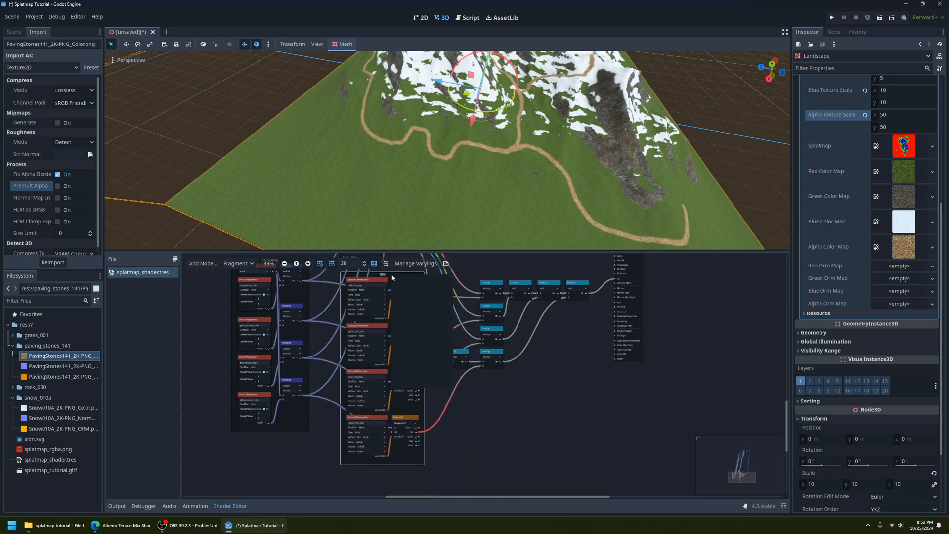
{"action": "right_click", "coordinate": [392, 275]}
{"action": "left_click", "coordinate": [429, 365]}
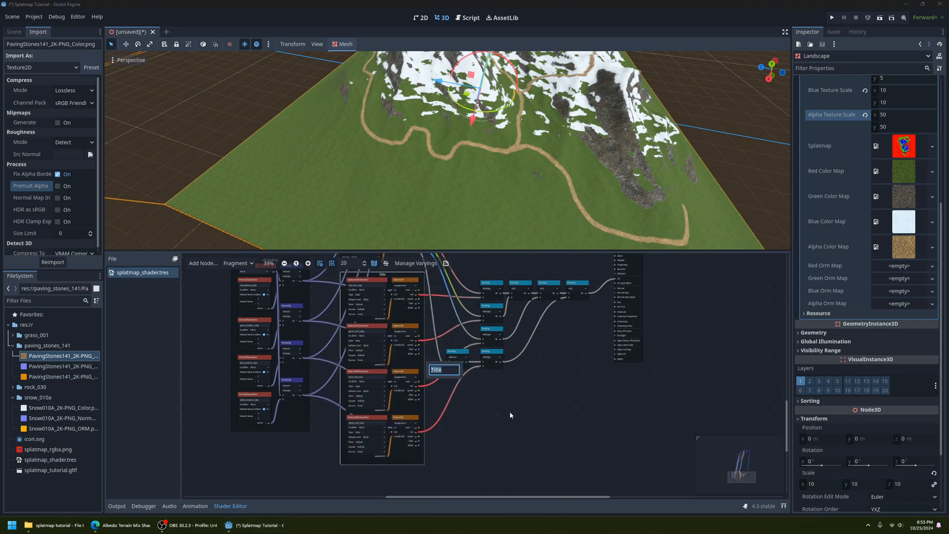
{"action": "type", "text": "ORM Maps"}
{"action": "key", "text": "Return"}
Add a second Frame node and place it below the Add nodes.
{"action": "middle_click_drag", "start_coordinate": [551, 374], "coordinate": [485, 433]}
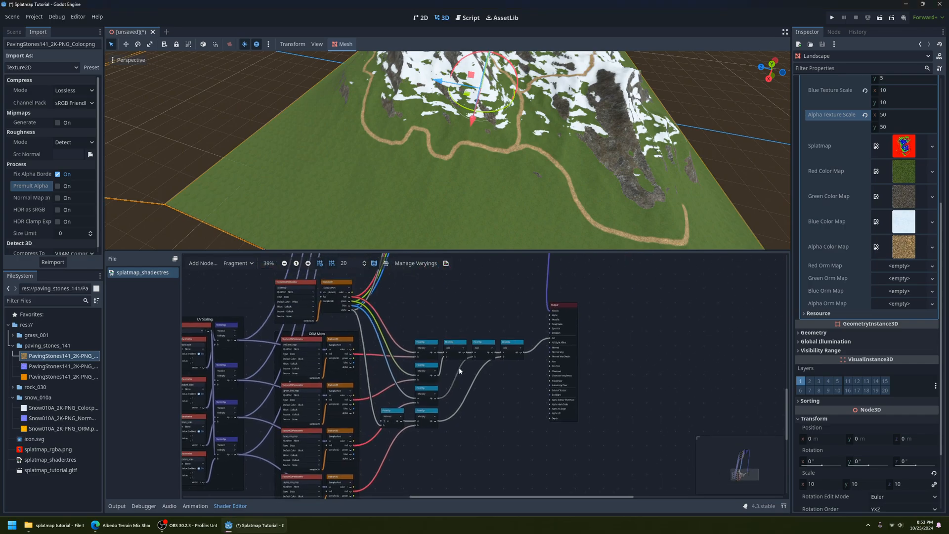
{"action": "left_click", "coordinate": [204, 266]}
{"action": "left_click", "coordinate": [213, 416]}
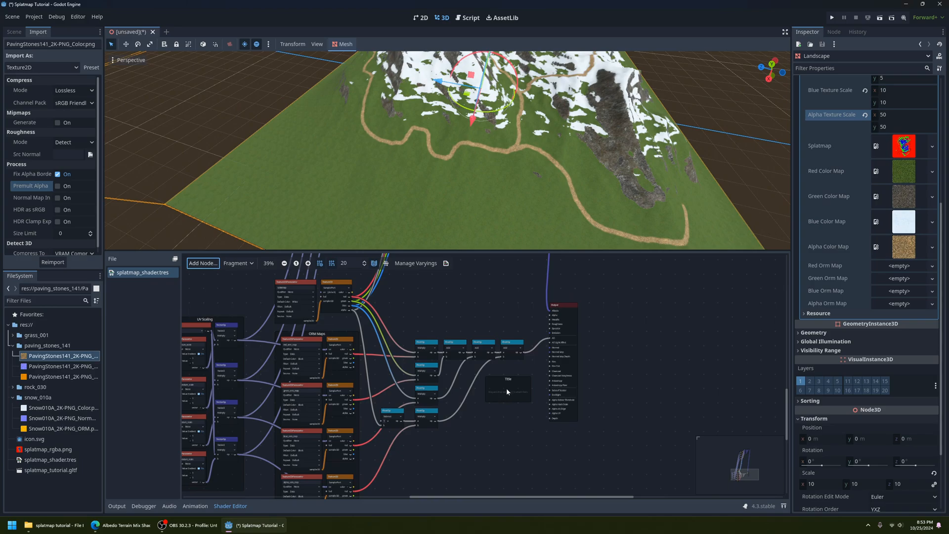
{"action": "left_click_drag", "start_coordinate": [510, 384], "coordinate": [496, 406]}
{"action": "middle_click_drag", "start_coordinate": [495, 405], "coordinate": [475, 361]}
Enclose the Multiply, Subtract and Add FloatOp nodes in the second frame and title it AO Mixing.
{"action": "left_click_drag", "start_coordinate": [368, 277], "coordinate": [506, 351]}
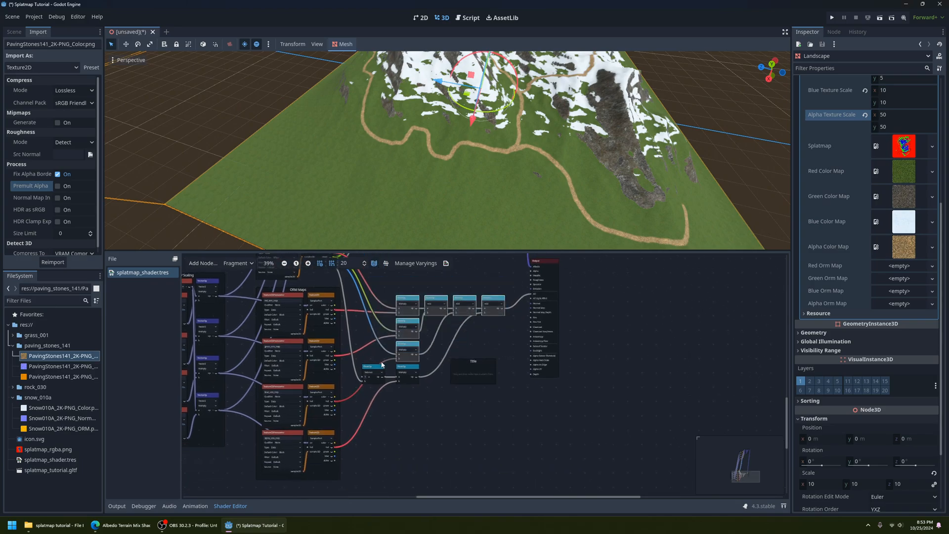
{"action": "left_click", "coordinate": [404, 372], "text": "ctrl"}
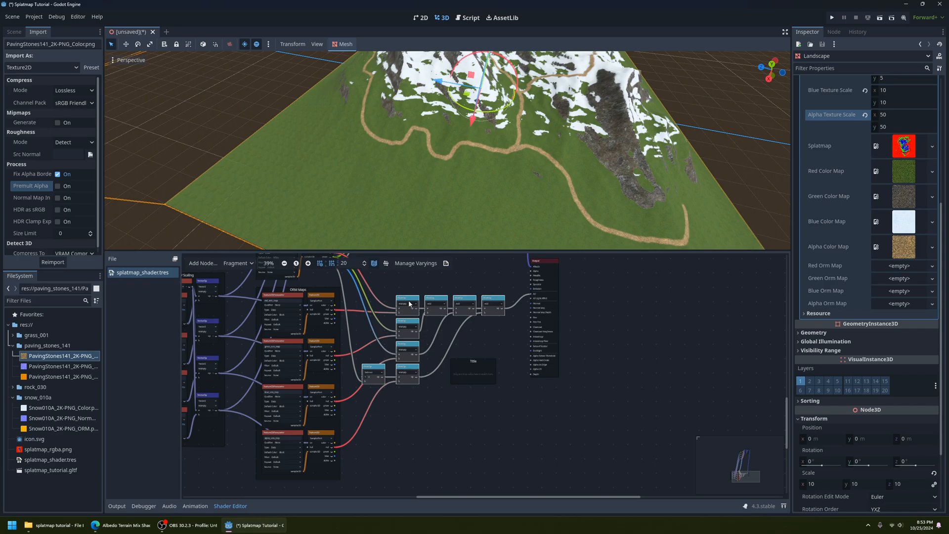
{"action": "mouse_move", "coordinate": [431, 299]}
{"action": "left_mouse_down"}
{"action": "mouse_move", "coordinate": [482, 365]}
{"action": "mouse_move", "coordinate": [446, 289]}
{"action": "left_mouse_up"}
{"action": "right_click", "coordinate": [447, 287]}
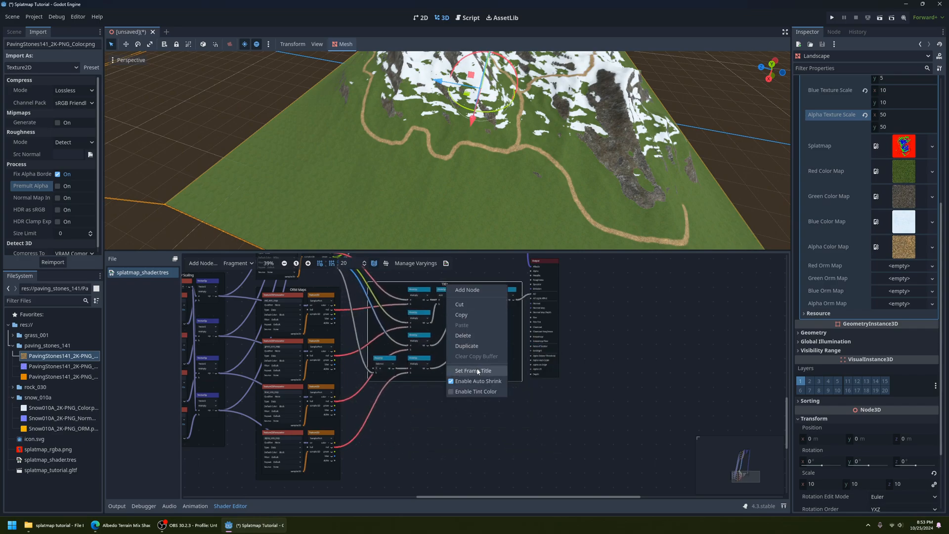
{"action": "left_click", "coordinate": [477, 371]}
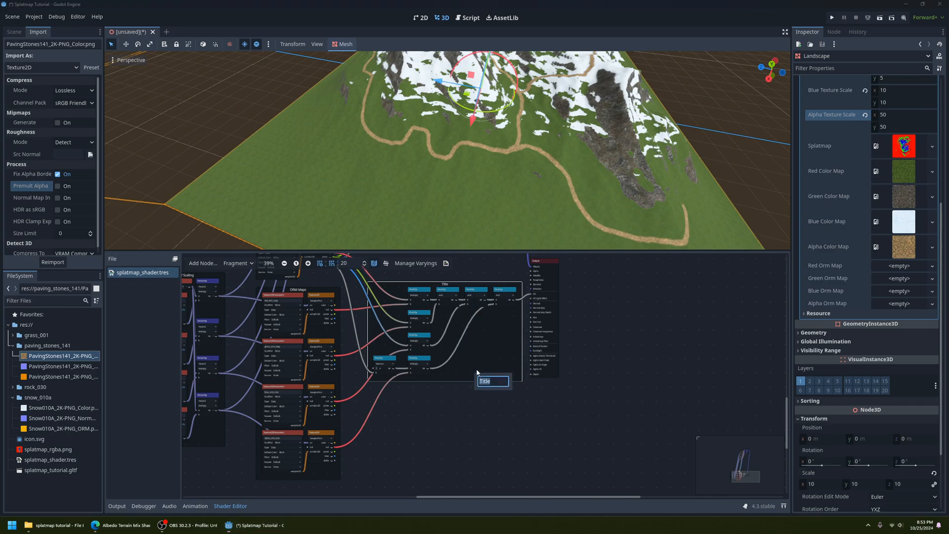
{"action": "type", "text": "AO Mixing"}
{"action": "key", "text": "Return"}
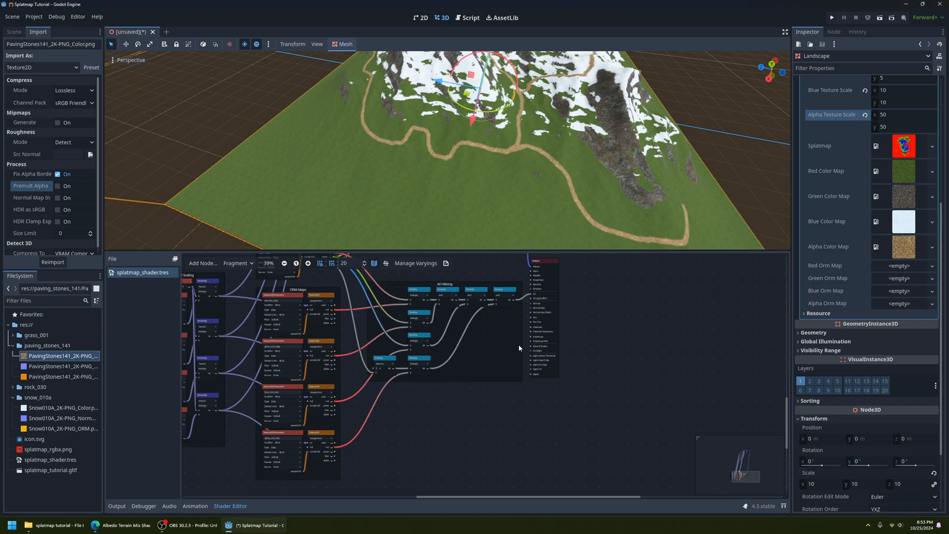
Move the AO Mixing frame slightly upwards beside the Output node.
{"action": "middle_click_drag", "start_coordinate": [519, 346], "coordinate": [502, 414]}
{"action": "scroll", "coordinate": [503, 414], "scroll_direction": "up", "scroll_amount": 3}
{"action": "left_click_drag", "start_coordinate": [435, 339], "coordinate": [429, 303]}
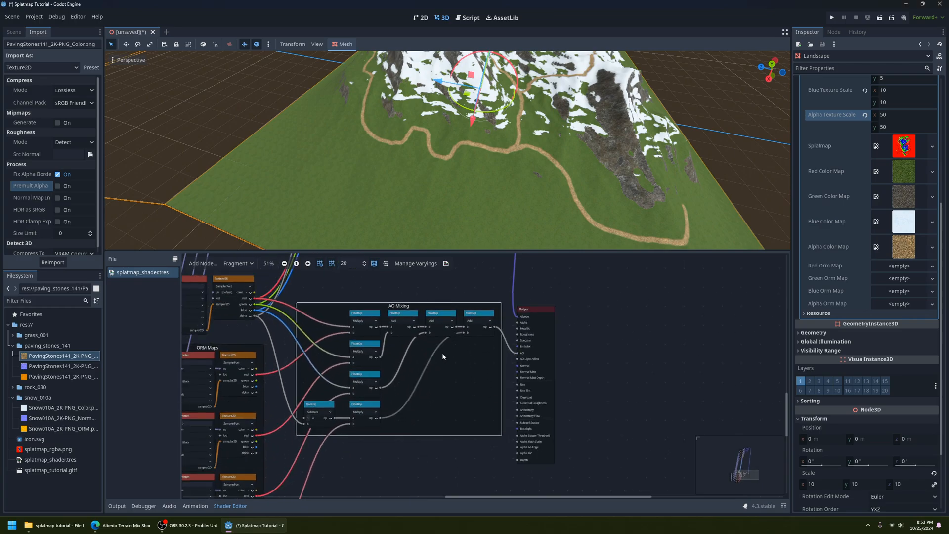
Assign Grass001_2K-PNG_ORM.png from the grass_001 folder to the Red Orm Map shader parameter.
{"action": "middle_click_drag", "start_coordinate": [447, 456], "coordinate": [588, 356]}
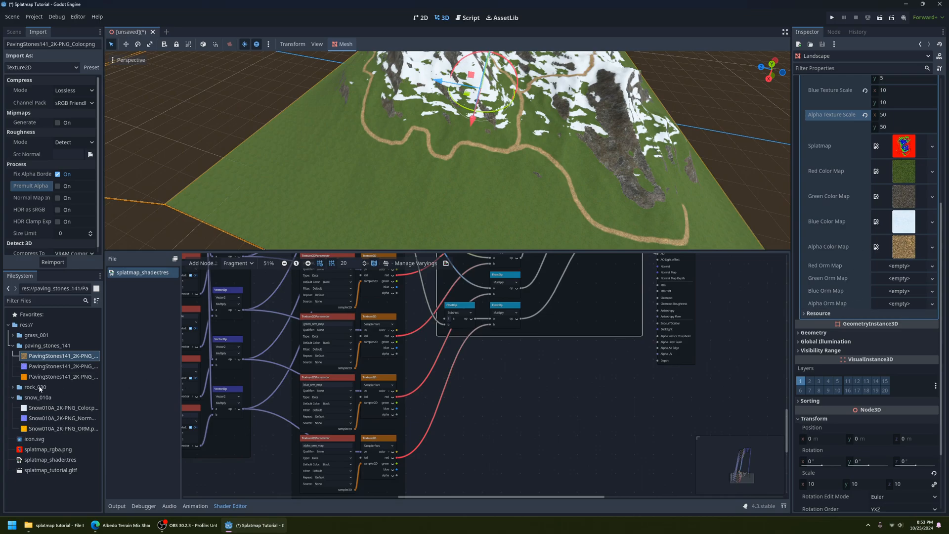
{"action": "left_click", "coordinate": [13, 345]}
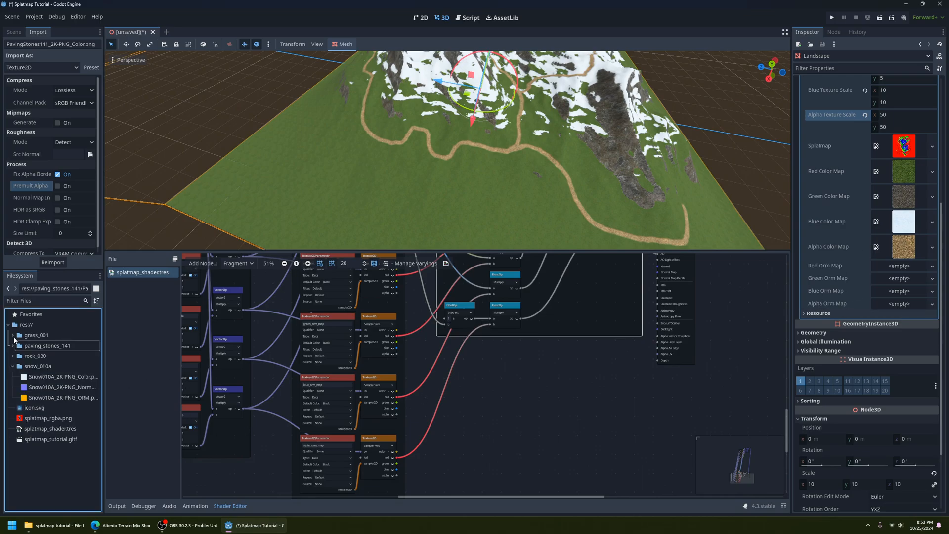
{"action": "left_click", "coordinate": [13, 335]}
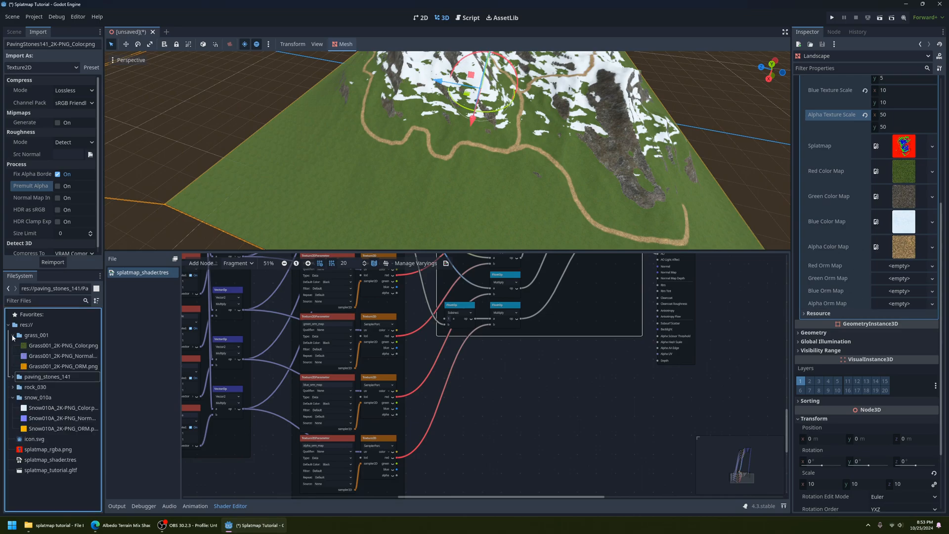
{"action": "left_click", "coordinate": [36, 366]}
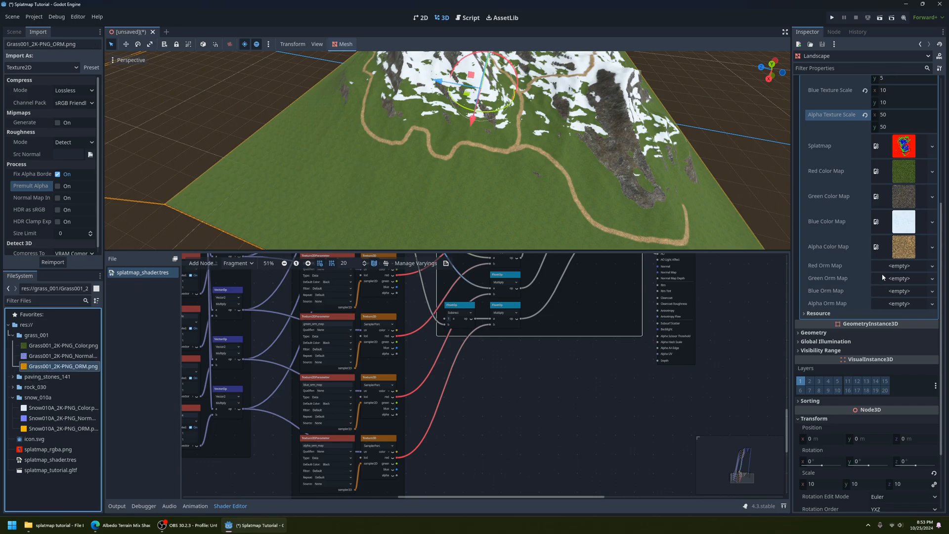
{"action": "left_click_drag", "start_coordinate": [883, 277], "coordinate": [889, 266]}
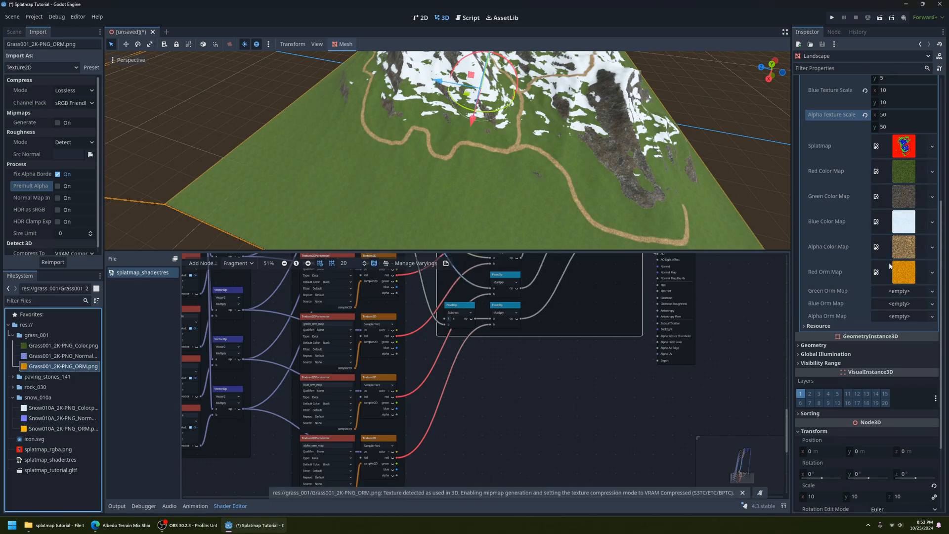
Assign PavingStones141_2K-PNG_ORM.png from the paving_stones_141 folder to the Alpha Orm Map parameter.
{"action": "left_click", "coordinate": [13, 335]}
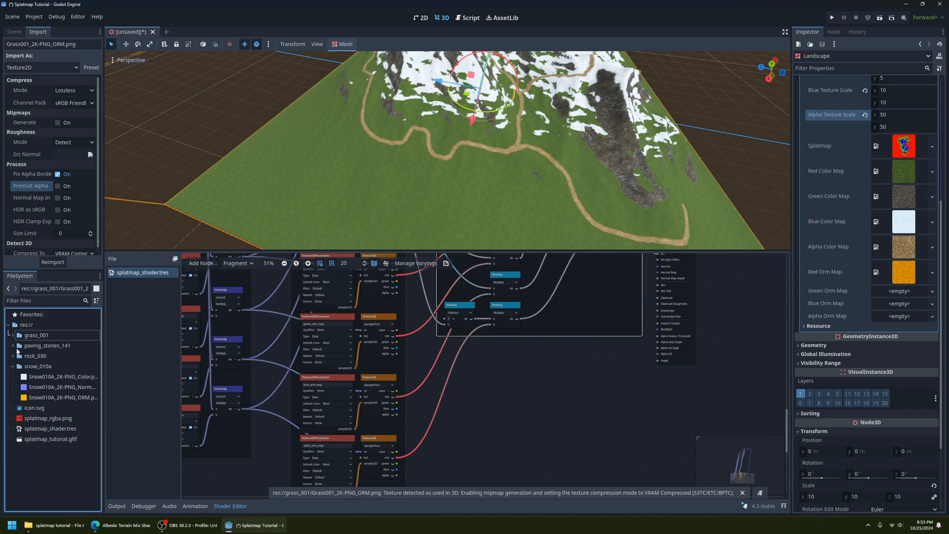
{"action": "left_click", "coordinate": [13, 345]}
{"action": "left_click", "coordinate": [52, 377]}
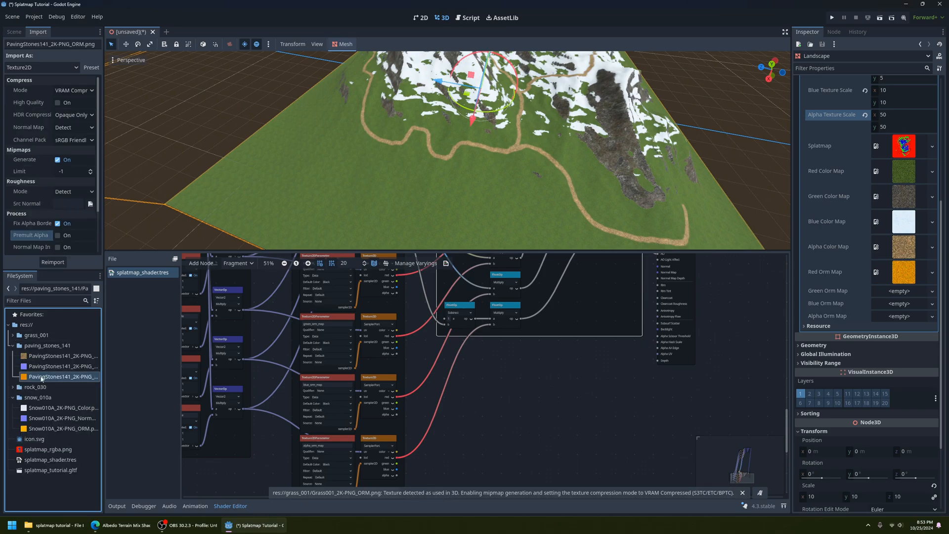
{"action": "left_click_drag", "start_coordinate": [41, 379], "coordinate": [879, 317]}
Assign Rock030_2K-PNG_ORM.png from the rock_030 folder to the Green Orm Map parameter.
{"action": "left_click", "coordinate": [13, 346]}
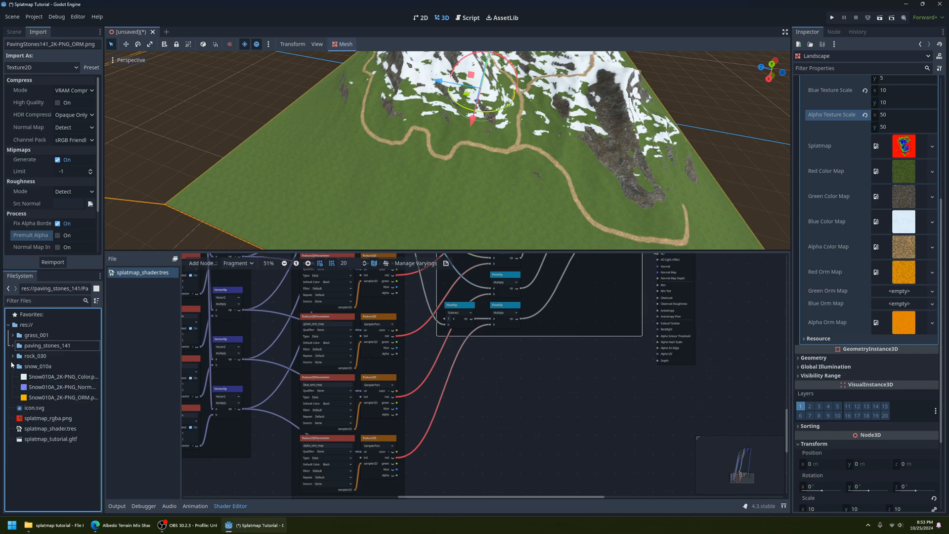
{"action": "left_click", "coordinate": [13, 356]}
{"action": "left_click", "coordinate": [47, 387]}
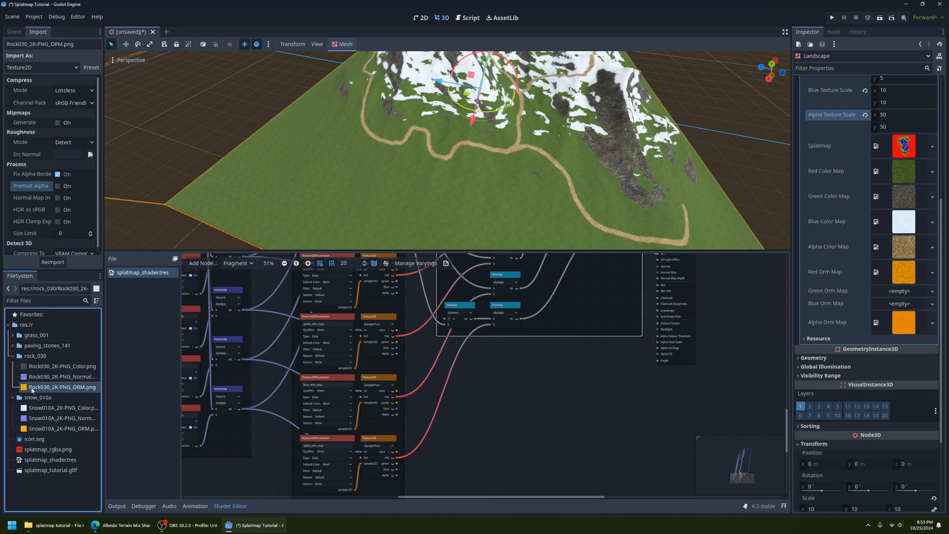
{"action": "left_click_drag", "start_coordinate": [938, 329], "coordinate": [907, 292]}
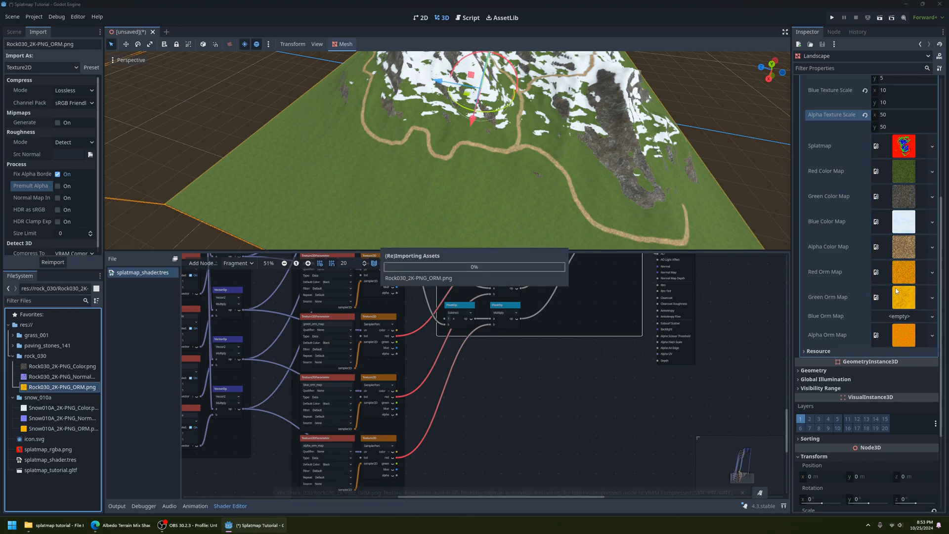
Assign Snow010A_2K-PNG_ORM.png from the snow_010a folder to the Blue Orm Map parameter.
{"action": "left_click", "coordinate": [13, 356]}
{"action": "left_click", "coordinate": [28, 398]}
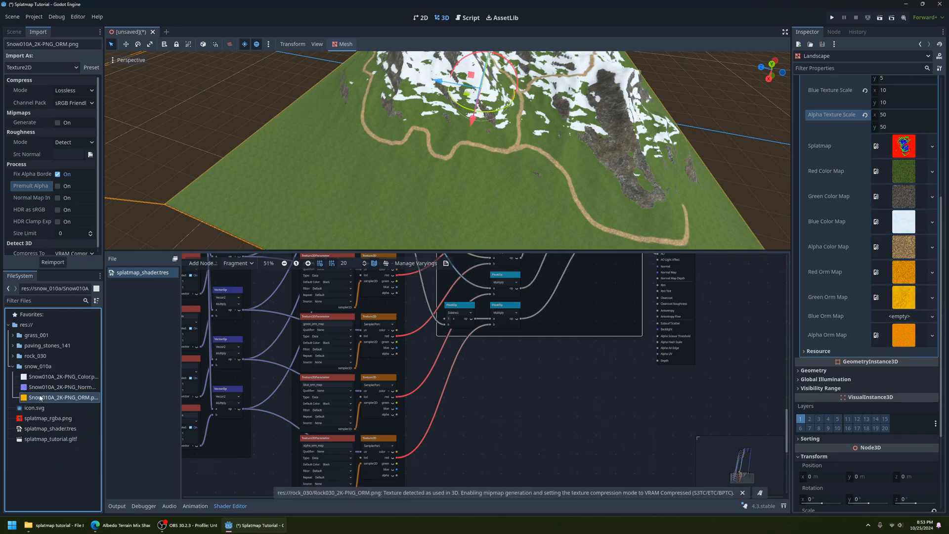
{"action": "left_click_drag", "start_coordinate": [708, 395], "coordinate": [900, 317]}
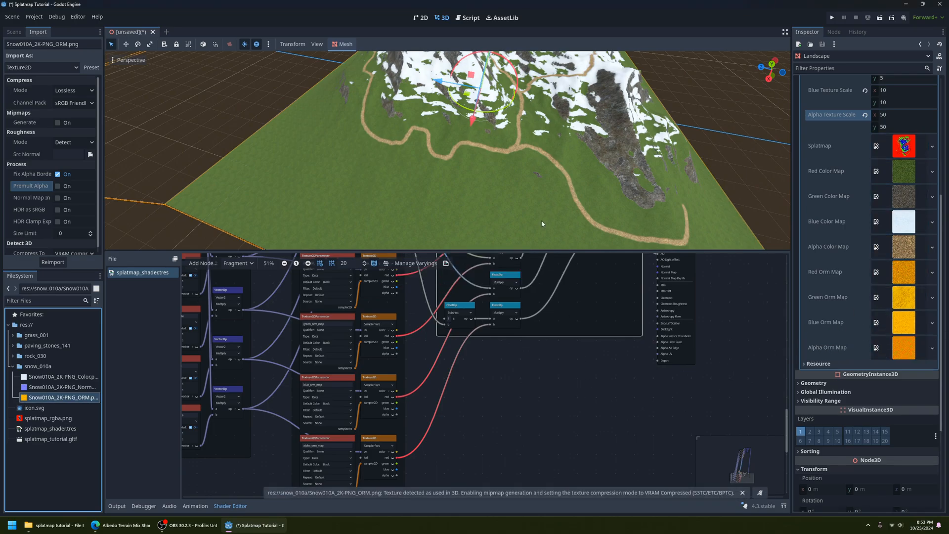
Duplicate the Multiply, Subtract and Add nodes of AO Mixing and place the copies below and outside that frame.
{"action": "scroll", "coordinate": [542, 224], "scroll_direction": "down", "scroll_amount": 4}
{"action": "middle_click_drag", "start_coordinate": [541, 223], "coordinate": [692, 109]}
{"action": "scroll", "coordinate": [470, 412], "scroll_direction": "down", "scroll_amount": 3}
{"action": "middle_click_drag", "start_coordinate": [546, 358], "coordinate": [508, 371]}
{"action": "scroll", "coordinate": [438, 417], "scroll_direction": "up", "scroll_amount": 3}
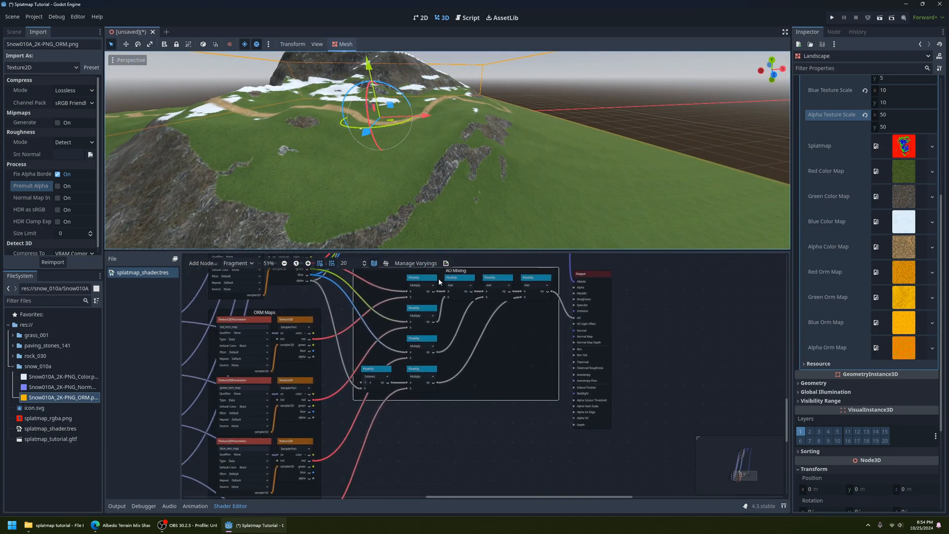
{"action": "left_click", "coordinate": [422, 280]}
{"action": "left_click", "coordinate": [423, 319]}
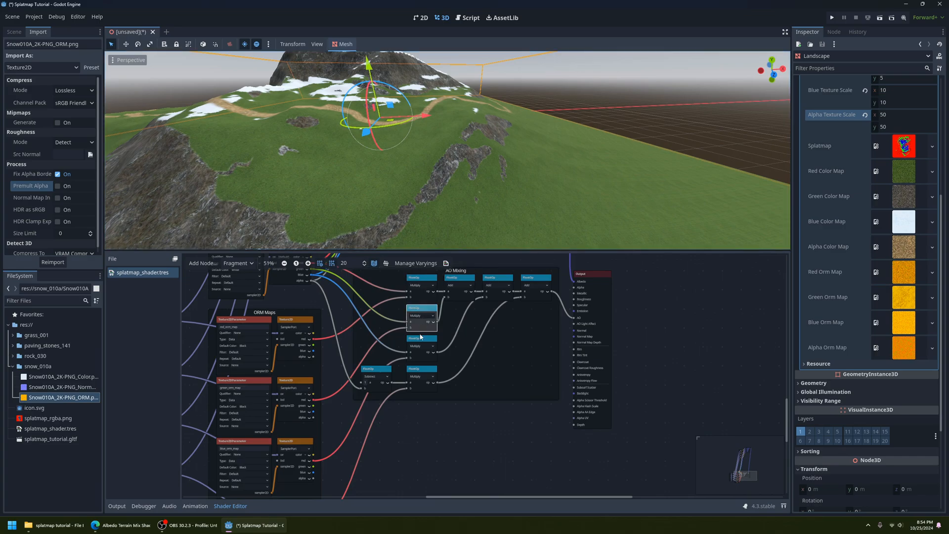
{"action": "left_click", "coordinate": [421, 281], "text": "ctrl"}
{"action": "left_click", "coordinate": [418, 341], "text": "ctrl"}
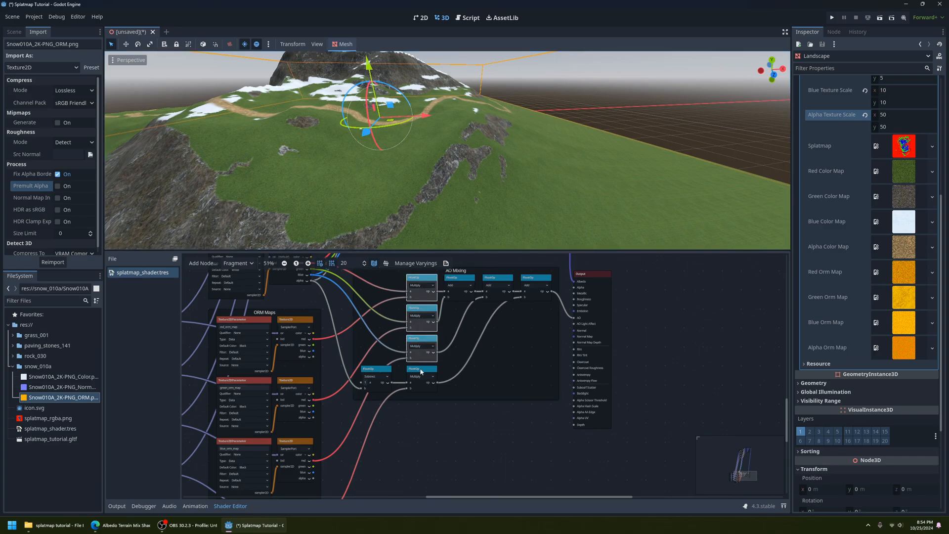
{"action": "left_click", "coordinate": [421, 370], "text": "ctrl"}
{"action": "left_click", "coordinate": [381, 372], "text": "ctrl"}
{"action": "left_click", "coordinate": [460, 278], "text": "ctrl"}
{"action": "left_click", "coordinate": [497, 278], "text": "ctrl"}
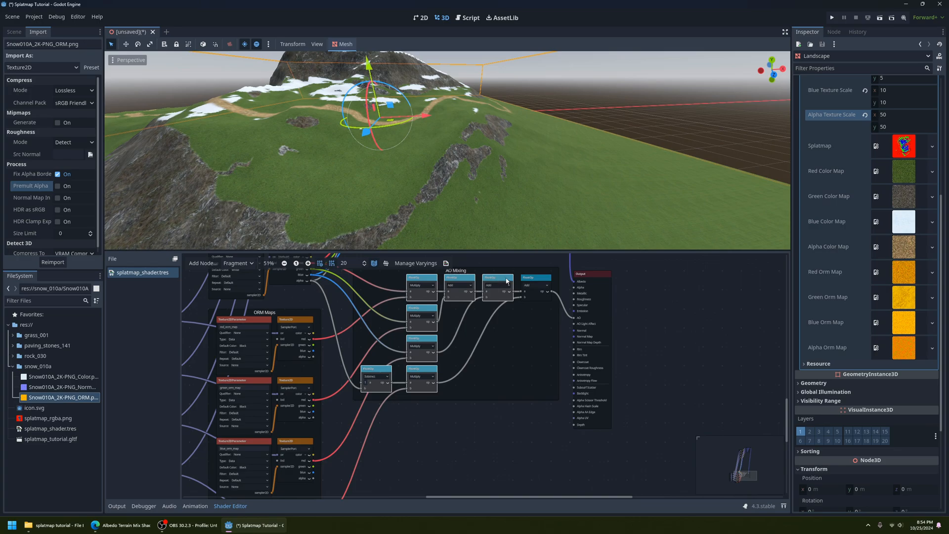
{"action": "left_click", "coordinate": [536, 281], "text": "ctrl"}
{"action": "middle_click_drag", "start_coordinate": [404, 446], "coordinate": [460, 382]}
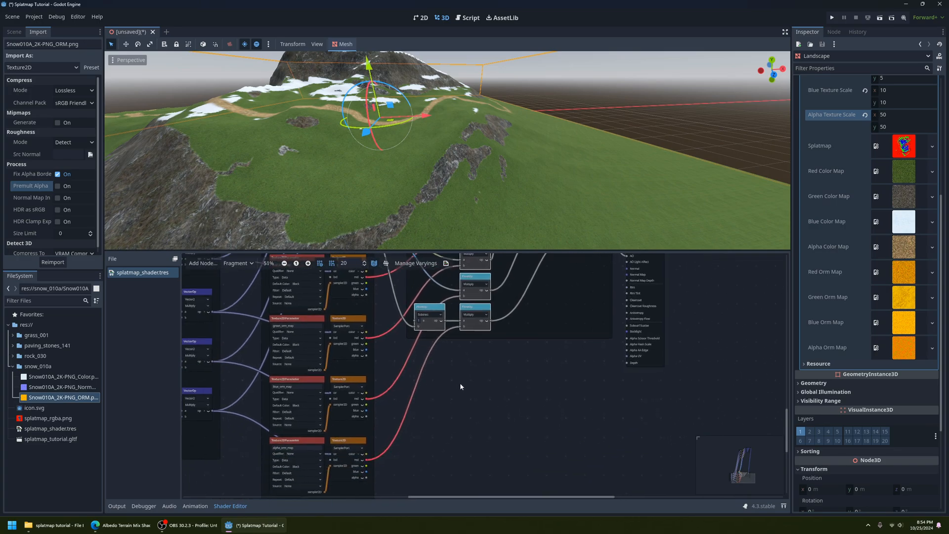
{"action": "scroll", "coordinate": [426, 446], "scroll_direction": "up", "scroll_amount": 1}
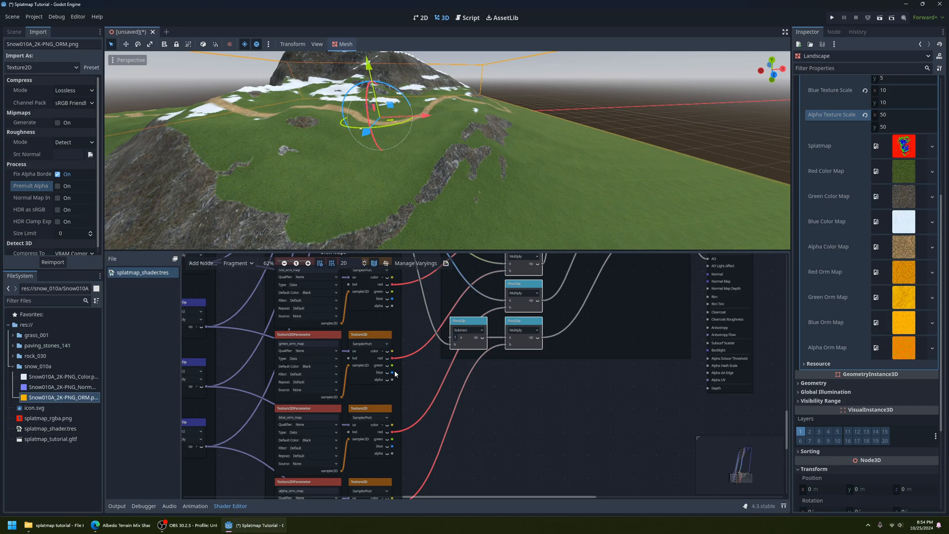
{"action": "scroll", "coordinate": [503, 399], "scroll_direction": "down", "scroll_amount": 3}
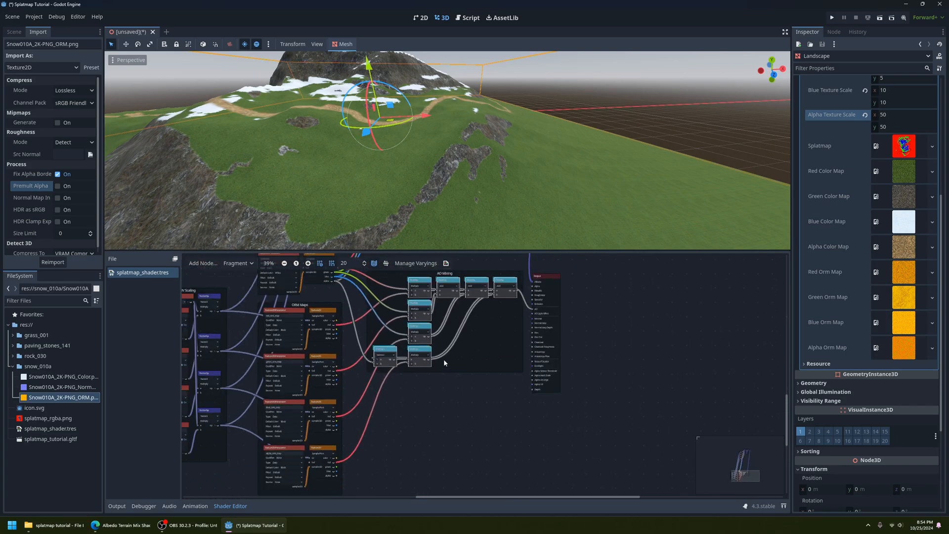
{"action": "key", "text": "ctrl+d"}
{"action": "left_click_drag", "start_coordinate": [424, 285], "coordinate": [419, 379]}
{"action": "right_click", "coordinate": [428, 394]}
{"action": "left_click", "coordinate": [454, 475]}
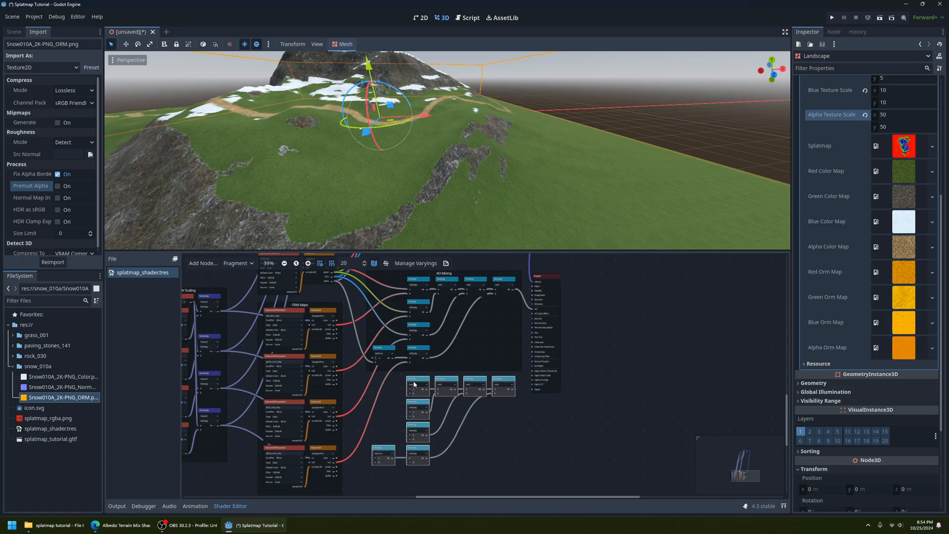
Connect the splatmap's red channel and the red ORM map's green channel to the first copied Multiply node.
{"action": "mouse_move", "coordinate": [378, 376]}
{"action": "middle_mouse_down"}
{"action": "mouse_move", "coordinate": [386, 397]}
{"action": "mouse_move", "coordinate": [369, 390]}
{"action": "middle_mouse_up"}
{"action": "scroll", "coordinate": [387, 397], "scroll_direction": "up", "scroll_amount": 1}
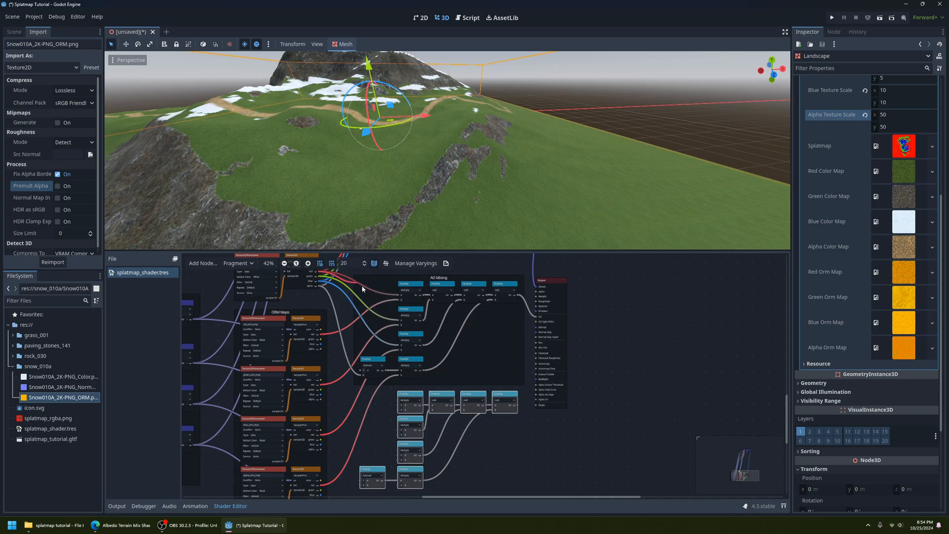
{"action": "mouse_move", "coordinate": [320, 271]}
{"action": "left_mouse_down"}
{"action": "mouse_move", "coordinate": [402, 391]}
{"action": "mouse_move", "coordinate": [401, 405]}
{"action": "left_mouse_up"}
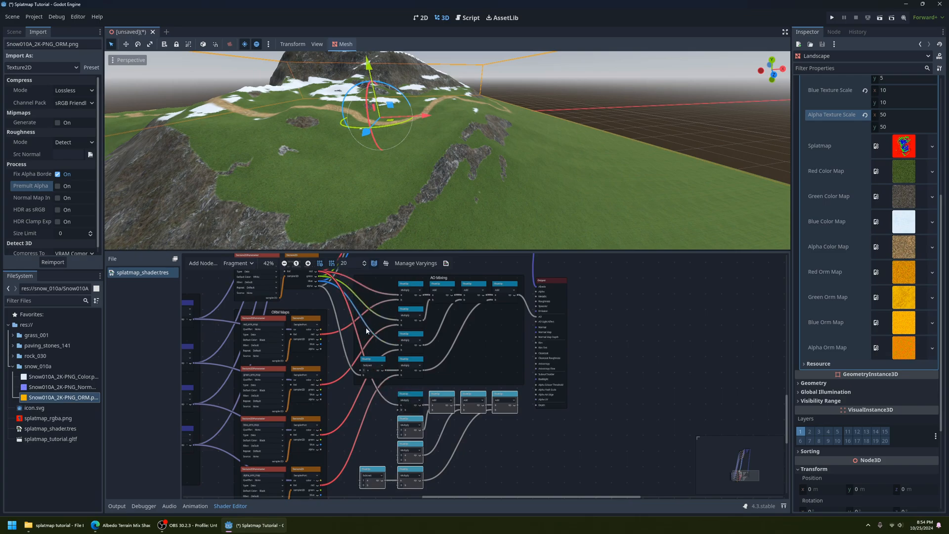
{"action": "middle_click_drag", "start_coordinate": [378, 371], "coordinate": [358, 358]}
{"action": "scroll", "coordinate": [378, 353], "scroll_direction": "up", "scroll_amount": 1}
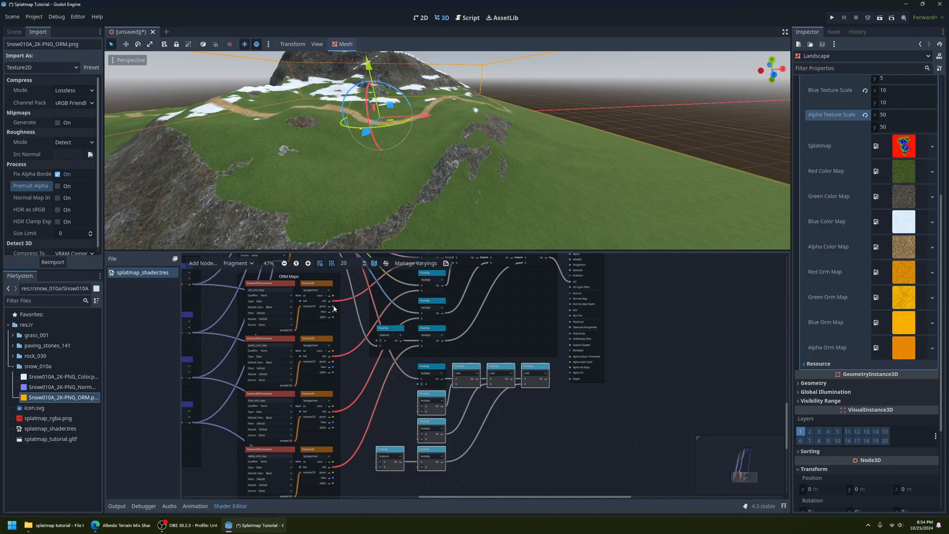
{"action": "left_click_drag", "start_coordinate": [334, 307], "coordinate": [378, 340]}
{"action": "middle_click_drag", "start_coordinate": [400, 410], "coordinate": [395, 420]}
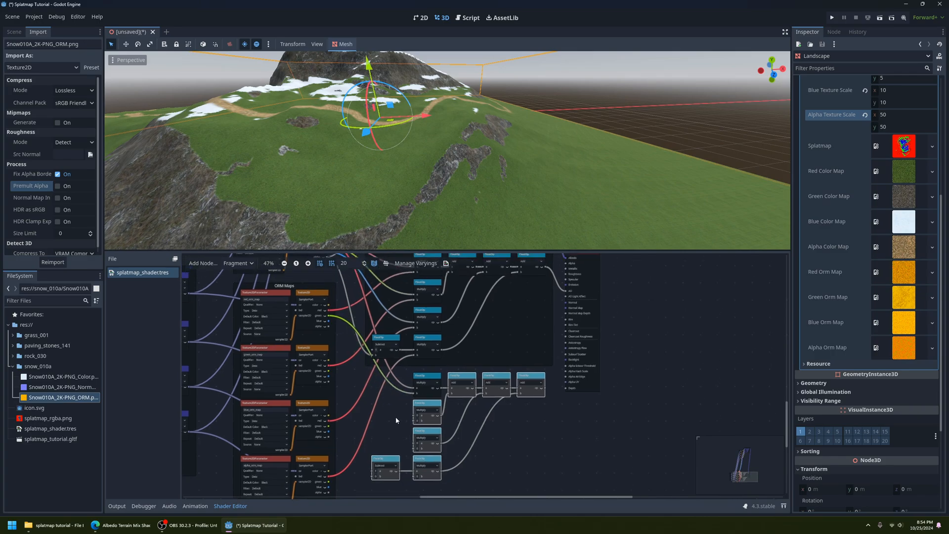
Connect the splatmap's green channel and the green ORM map's green channel to the second copied Multiply node.
{"action": "scroll", "coordinate": [395, 416], "scroll_direction": "down", "scroll_amount": 1}
{"action": "left_click_drag", "start_coordinate": [327, 292], "coordinate": [405, 443]}
{"action": "middle_click_drag", "start_coordinate": [385, 443], "coordinate": [383, 390]}
{"action": "scroll", "coordinate": [383, 390], "scroll_direction": "up", "scroll_amount": 1}
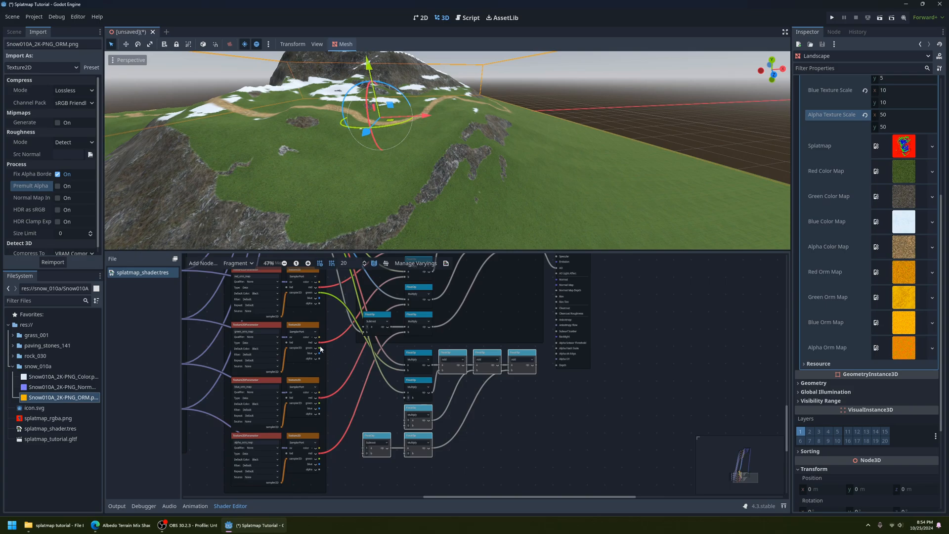
Connect the splatmap's blue channel and the blue ORM map's green channel to the third copied Multiply node.
{"action": "scroll", "coordinate": [321, 321], "scroll_direction": "up", "scroll_amount": 3}
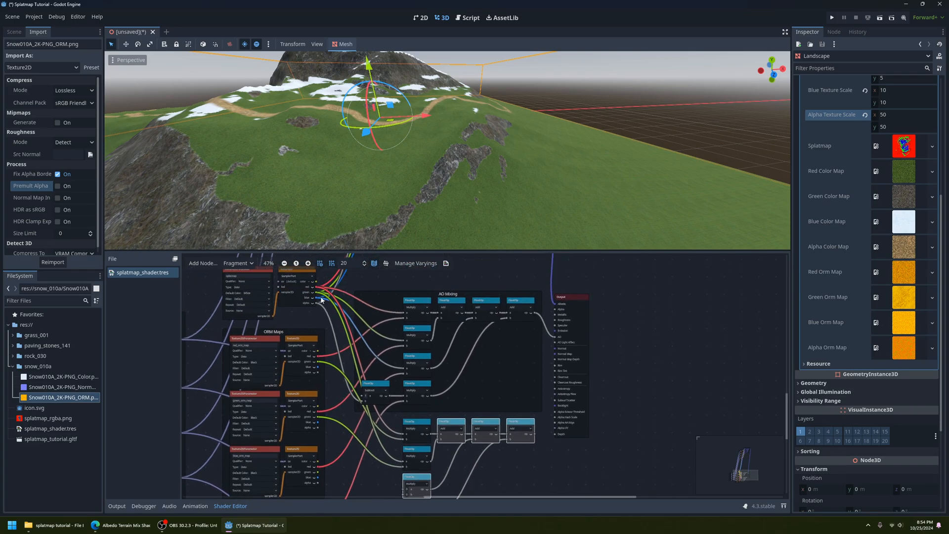
{"action": "left_click_drag", "start_coordinate": [321, 299], "coordinate": [404, 489]}
{"action": "scroll", "coordinate": [322, 386], "scroll_direction": "down", "scroll_amount": 4}
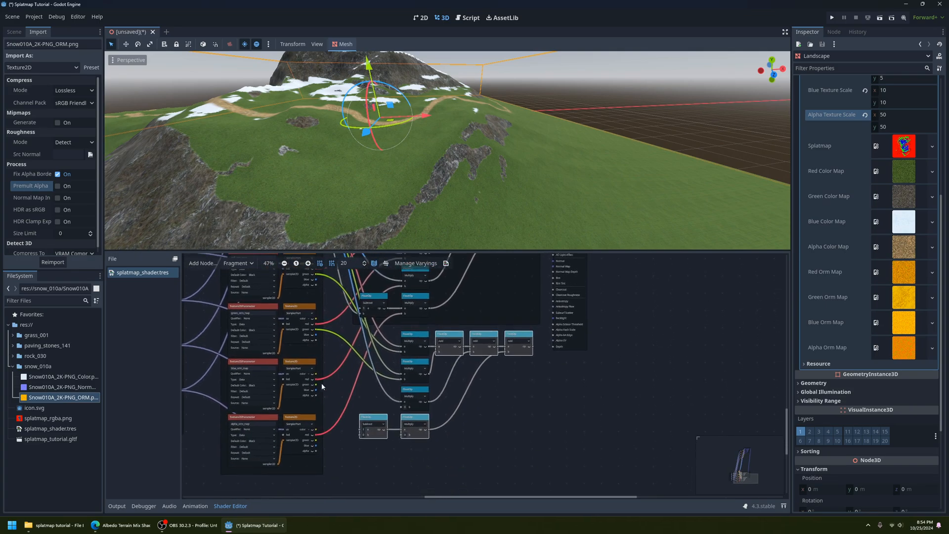
{"action": "left_click_drag", "start_coordinate": [317, 385], "coordinate": [402, 401]}
Connect the splatmap's alpha to input b of the copied Subtract node and the alpha ORM map's green channel to the fourth copied Multiply node.
{"action": "scroll", "coordinate": [358, 458], "scroll_direction": "up", "scroll_amount": 2}
{"action": "scroll", "coordinate": [359, 459], "scroll_direction": "down", "scroll_amount": 1, "text": "ctrl"}
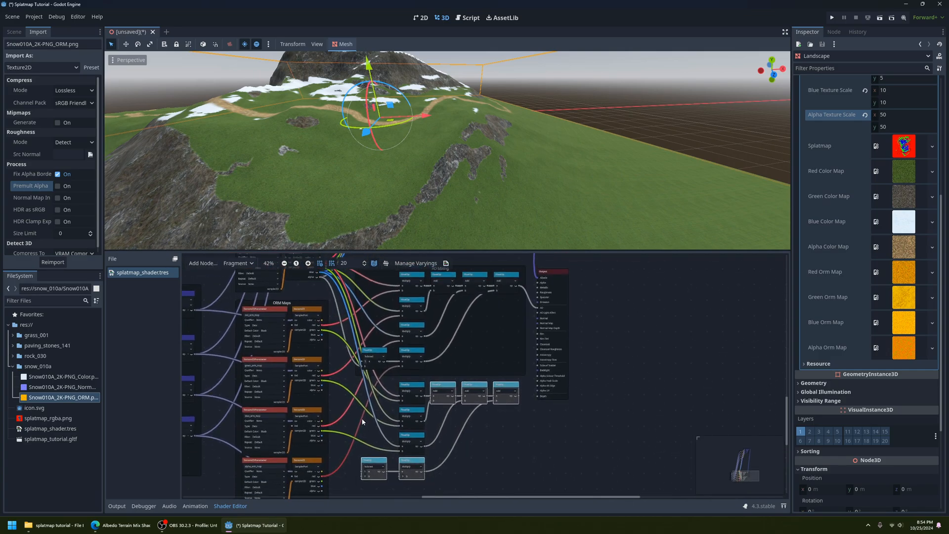
{"action": "left_click_drag", "start_coordinate": [322, 279], "coordinate": [361, 476]}
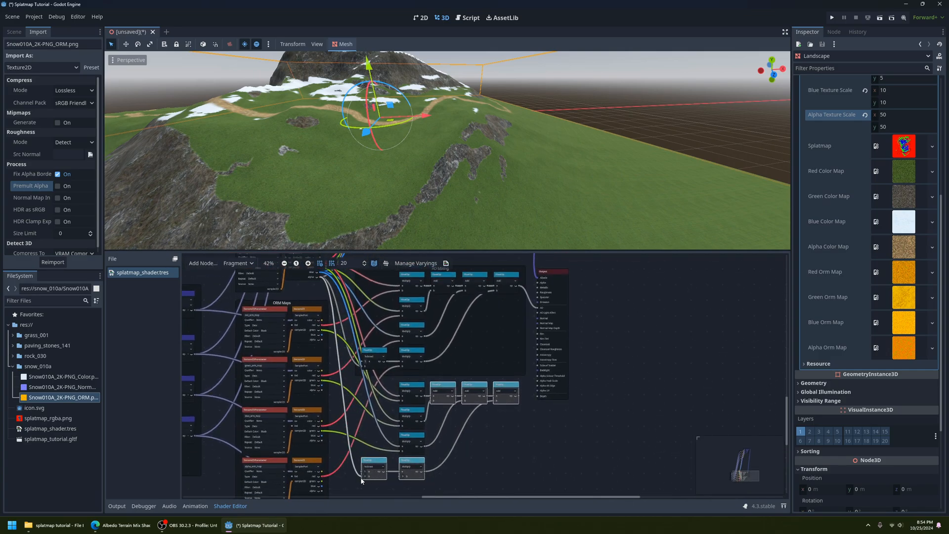
{"action": "middle_click_drag", "start_coordinate": [360, 476], "coordinate": [371, 378]}
{"action": "scroll", "coordinate": [390, 399], "scroll_direction": "up", "scroll_amount": 5, "text": "ctrl"}
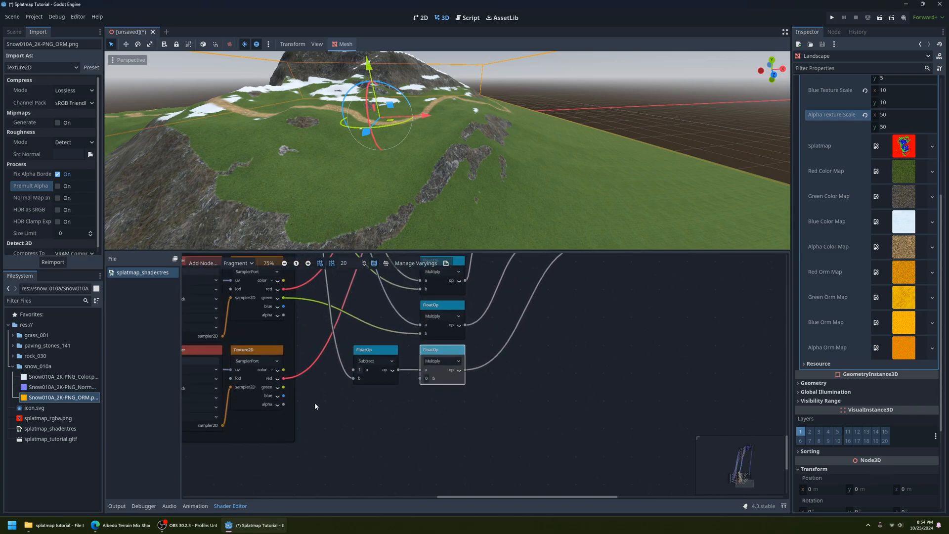
{"action": "left_click_drag", "start_coordinate": [283, 387], "coordinate": [421, 381]}
Connect the result of the last copied Add node to the Output node's Roughness input.
{"action": "scroll", "coordinate": [421, 380], "scroll_direction": "down", "scroll_amount": 3, "text": "ctrl"}
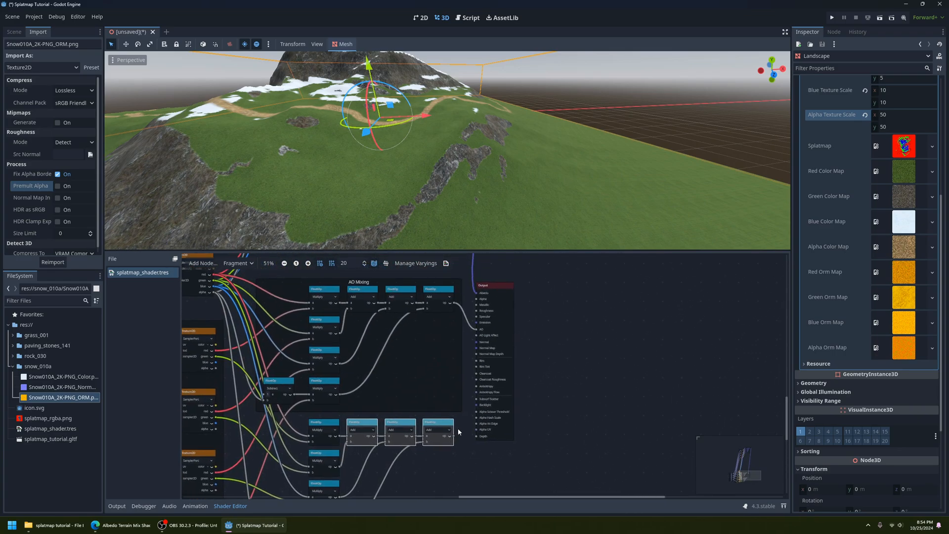
{"action": "left_click_drag", "start_coordinate": [469, 416], "coordinate": [476, 310]}
Examine the terrain's surface shading in the 3D viewport from several angles and distances.
{"action": "scroll", "coordinate": [449, 208], "scroll_direction": "up", "scroll_amount": 2}
{"action": "scroll", "coordinate": [448, 211], "scroll_direction": "down", "scroll_amount": 3}
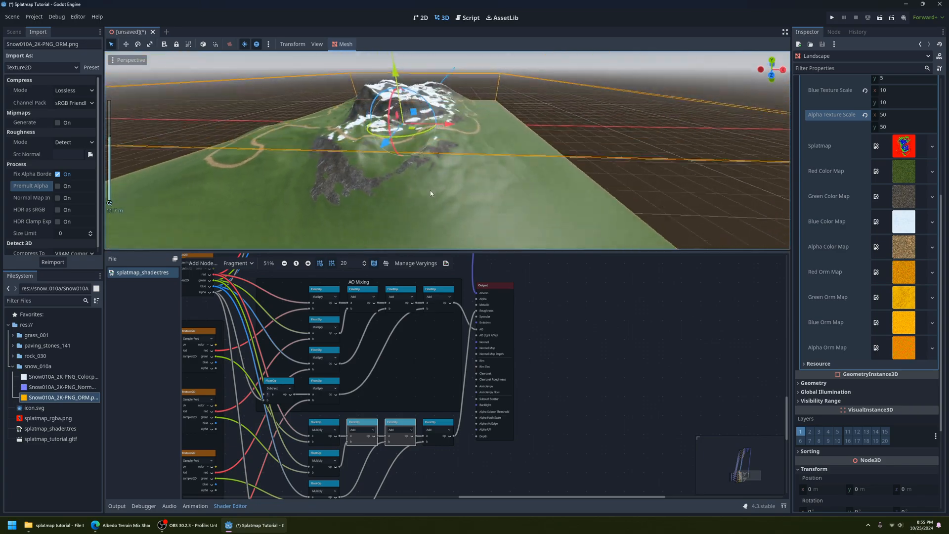
{"action": "middle_click_drag", "start_coordinate": [430, 191], "coordinate": [406, 176]}
{"action": "scroll", "coordinate": [534, 198], "scroll_direction": "up", "scroll_amount": 3}
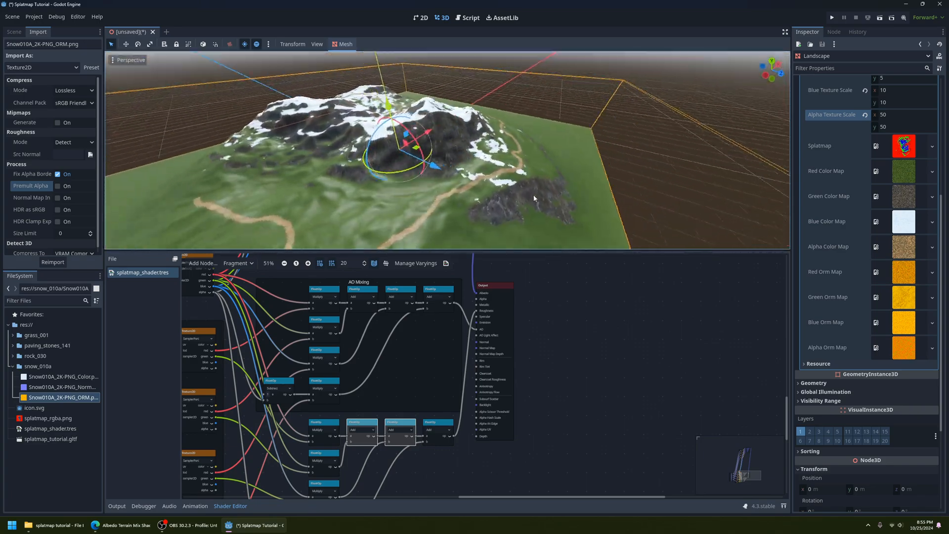
{"action": "scroll", "coordinate": [533, 199], "scroll_direction": "up", "scroll_amount": 3}
{"action": "scroll", "coordinate": [526, 195], "scroll_direction": "down", "scroll_amount": 4}
{"action": "scroll", "coordinate": [484, 206], "scroll_direction": "up", "scroll_amount": 4}
{"action": "scroll", "coordinate": [407, 366], "scroll_direction": "down", "scroll_amount": 3}
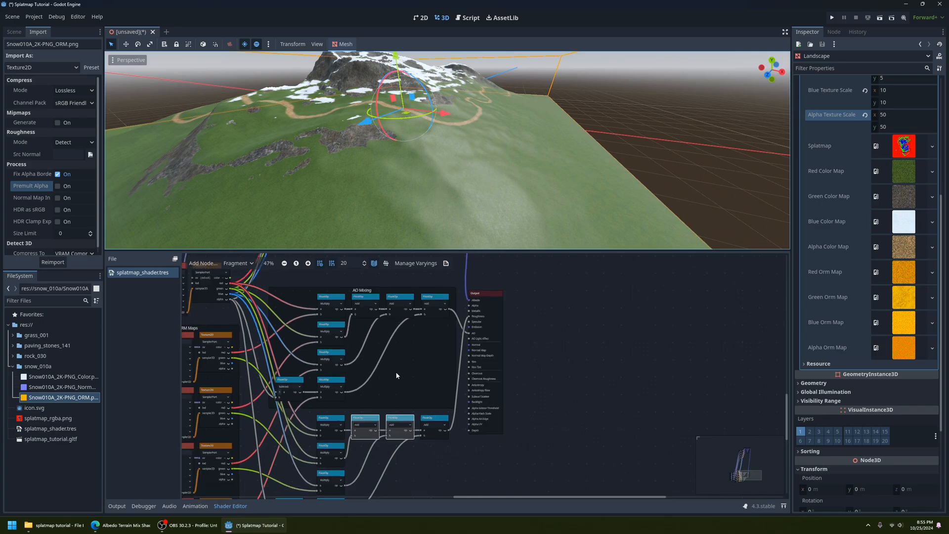
Add a Frame node to the shader graph beside the copied mixing nodes.
{"action": "middle_click_drag", "start_coordinate": [406, 354], "coordinate": [444, 355]}
{"action": "left_click", "coordinate": [448, 404]}
{"action": "left_click", "coordinate": [428, 276]}
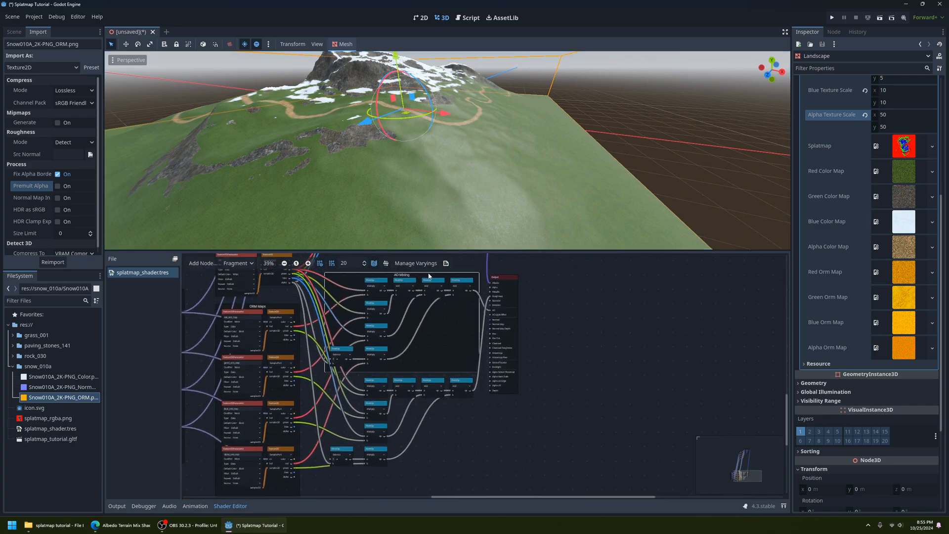
{"action": "left_click", "coordinate": [469, 435]}
{"action": "middle_click_drag", "start_coordinate": [474, 460], "coordinate": [520, 431]}
{"action": "scroll", "coordinate": [482, 387], "scroll_direction": "up", "scroll_amount": 3}
{"action": "left_click", "coordinate": [202, 263]}
{"action": "type", "text": "fram"}
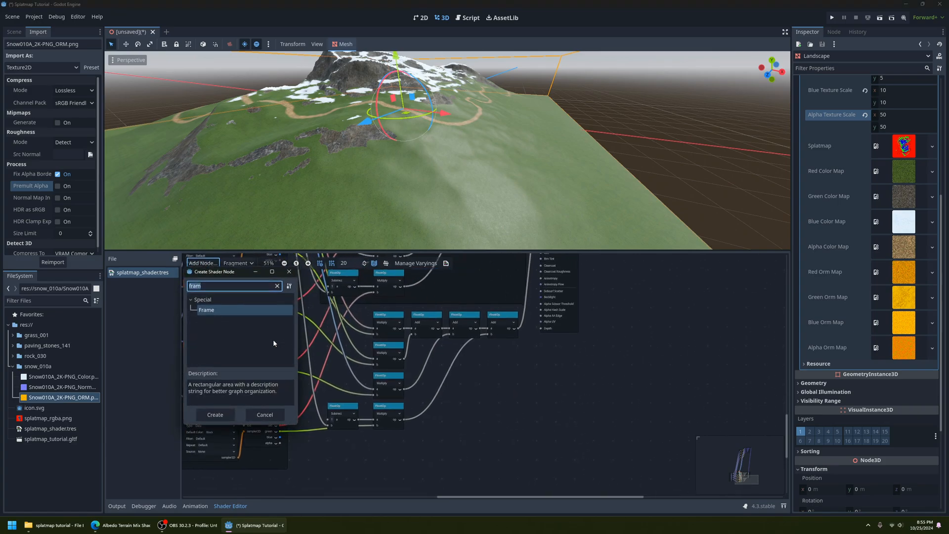
{"action": "left_click", "coordinate": [214, 414]}
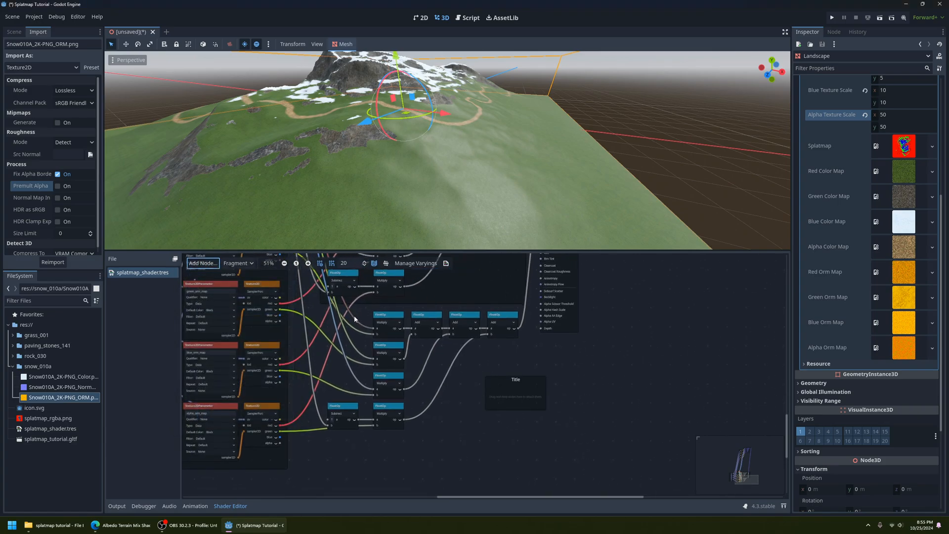
Place all the copied Multiply, Add and Subtract nodes inside the new frame.
{"action": "left_click_drag", "start_coordinate": [380, 348], "coordinate": [516, 378]}
{"action": "left_click", "coordinate": [392, 407], "text": "ctrl"}
{"action": "left_click", "coordinate": [341, 403], "text": "ctrl"}
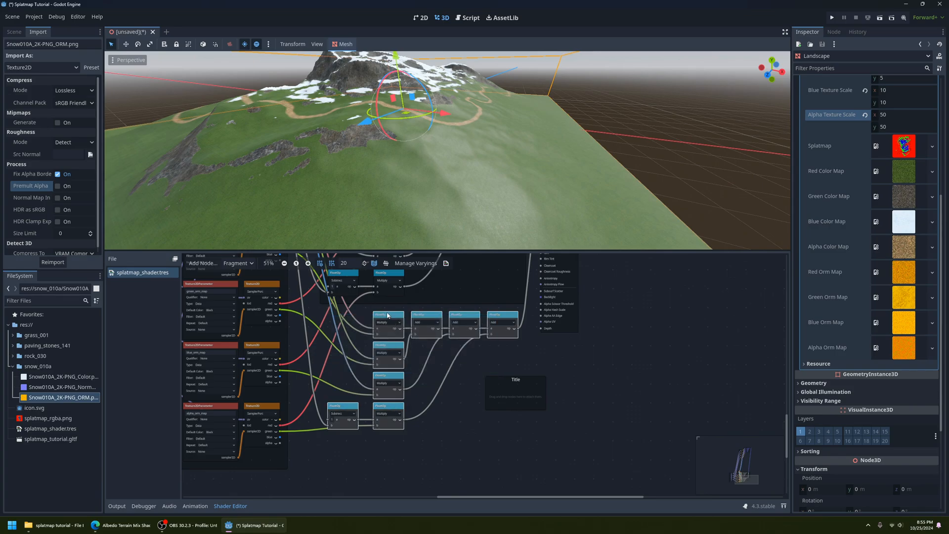
{"action": "left_click_drag", "start_coordinate": [387, 315], "coordinate": [405, 338]}
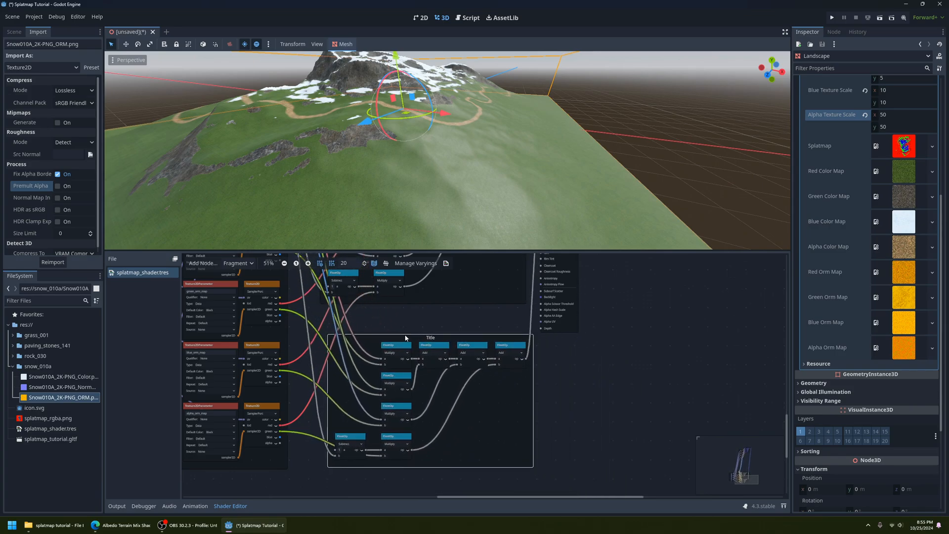
Title the new frame "Roughness Mixing" and position it directly below the AO Mixing frame.
{"action": "right_click", "coordinate": [405, 338]}
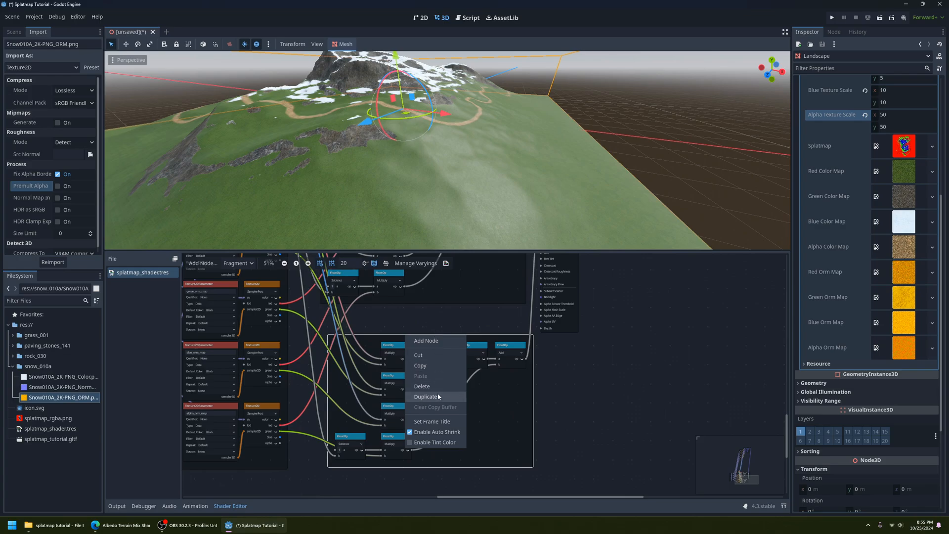
{"action": "left_click", "coordinate": [431, 420]}
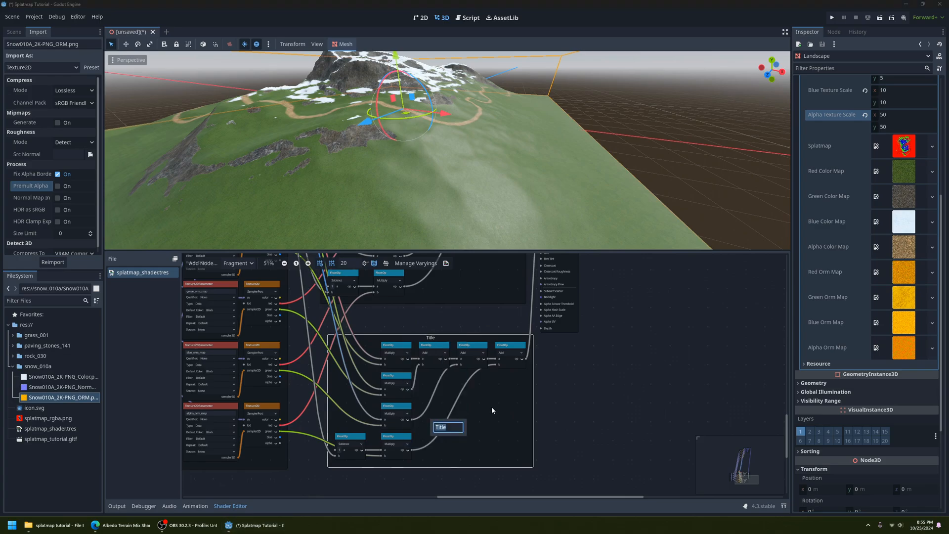
{"action": "type", "text": "Roughness Mixing"}
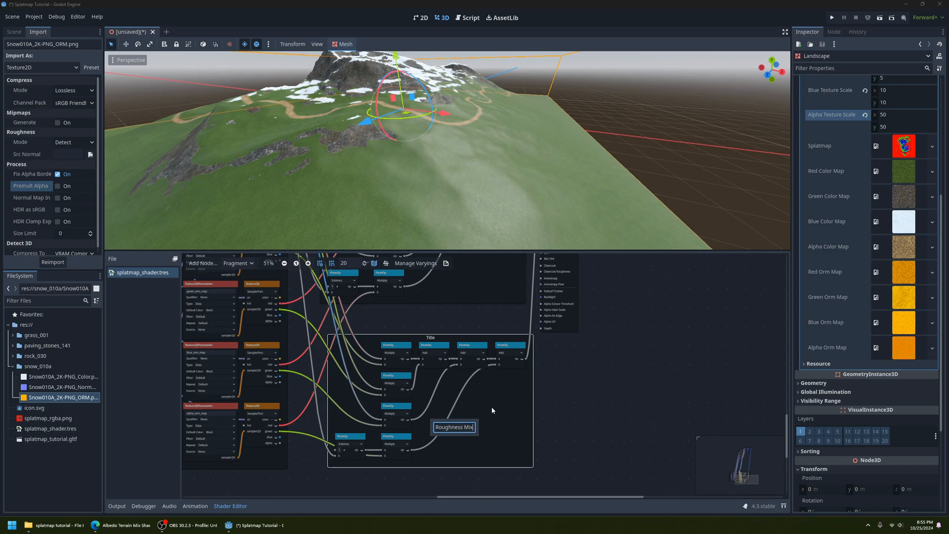
{"action": "key", "text": "Return"}
{"action": "scroll", "coordinate": [433, 346], "scroll_direction": "up", "scroll_amount": 5}
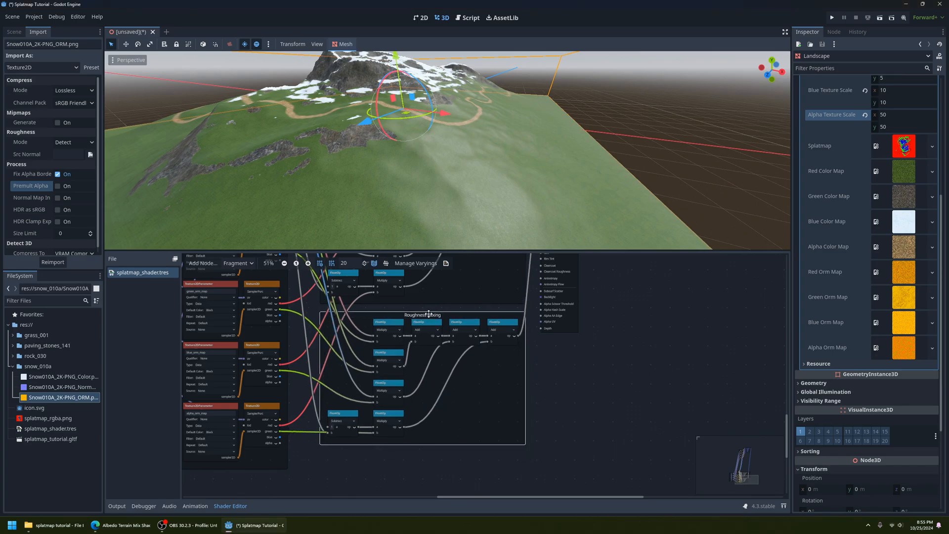
Move the frame with the four color map textures down to just above the splatmap texture nodes.
{"action": "scroll", "coordinate": [428, 409], "scroll_direction": "down", "scroll_amount": 4, "text": "ctrl"}
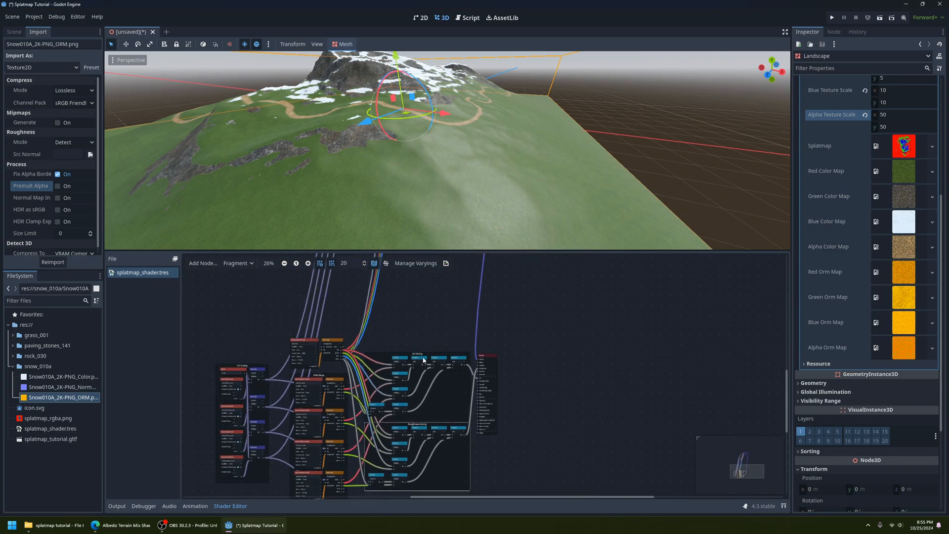
{"action": "scroll", "coordinate": [414, 374], "scroll_direction": "up", "scroll_amount": 3}
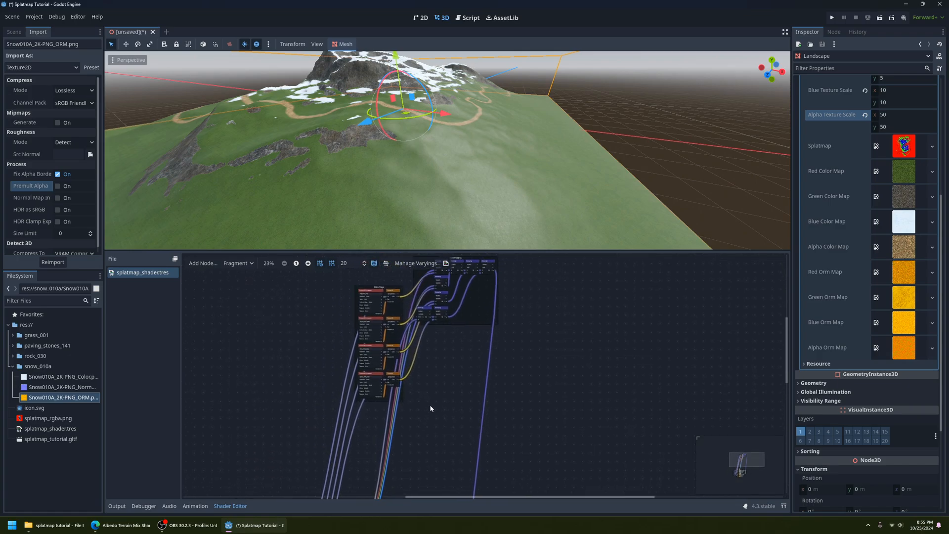
{"action": "left_click_drag", "start_coordinate": [387, 302], "coordinate": [365, 433]}
{"action": "middle_click_drag", "start_coordinate": [405, 429], "coordinate": [405, 268]}
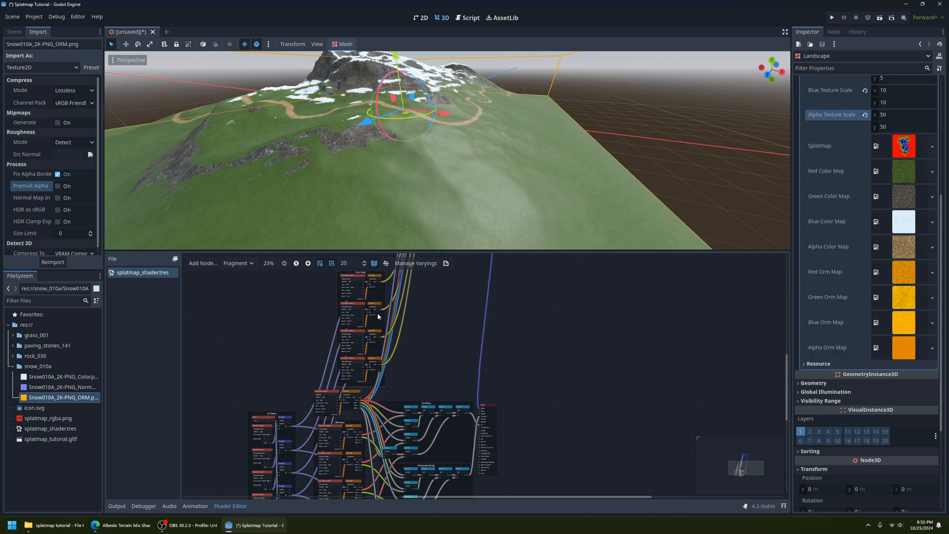
{"action": "left_click_drag", "start_coordinate": [357, 275], "coordinate": [344, 265]}
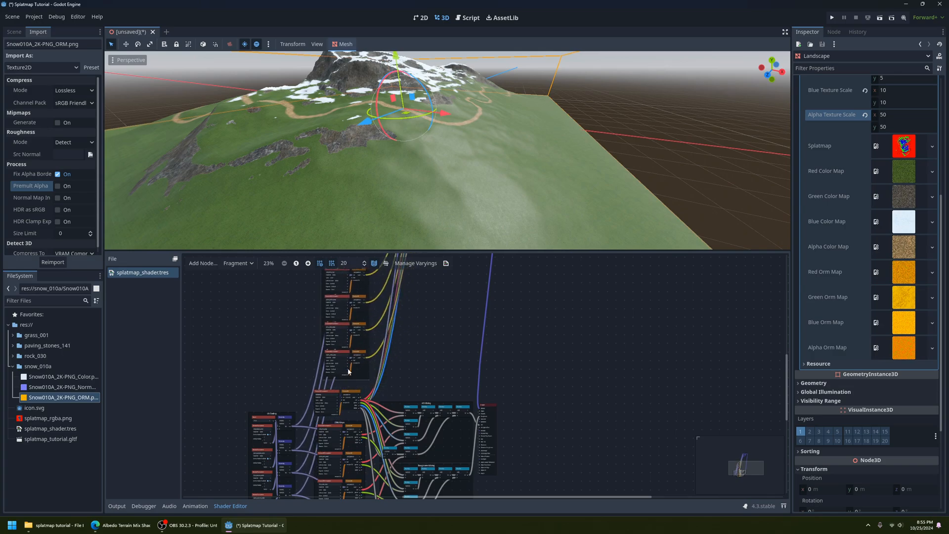
Move the two splatmap texture nodes below the ORM Maps frame and shift the AO Mixing frame slightly up.
{"action": "middle_click_drag", "start_coordinate": [347, 372], "coordinate": [366, 300]}
{"action": "left_click", "coordinate": [348, 324]}
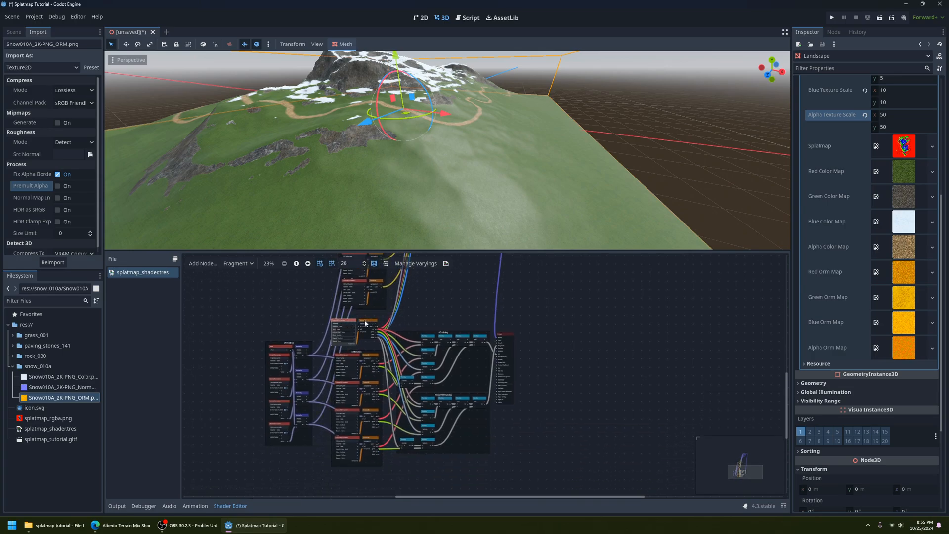
{"action": "left_click_drag", "start_coordinate": [365, 324], "coordinate": [345, 484]}
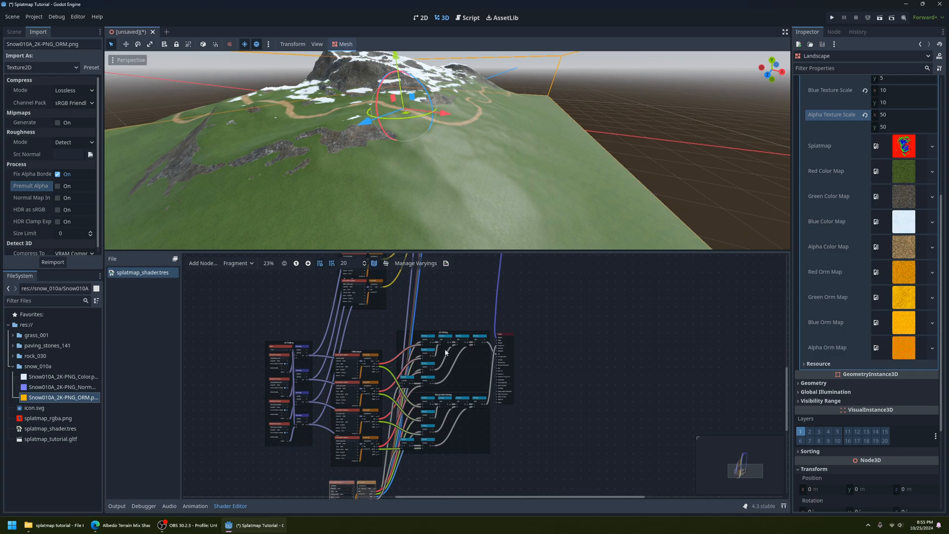
{"action": "left_click_drag", "start_coordinate": [426, 333], "coordinate": [425, 309]}
Move the Color Mixing frame down beside the color map textures, directly above the AO Mixing frame.
{"action": "middle_click_drag", "start_coordinate": [418, 318], "coordinate": [389, 439]}
{"action": "scroll", "coordinate": [420, 344], "scroll_direction": "up", "scroll_amount": 4}
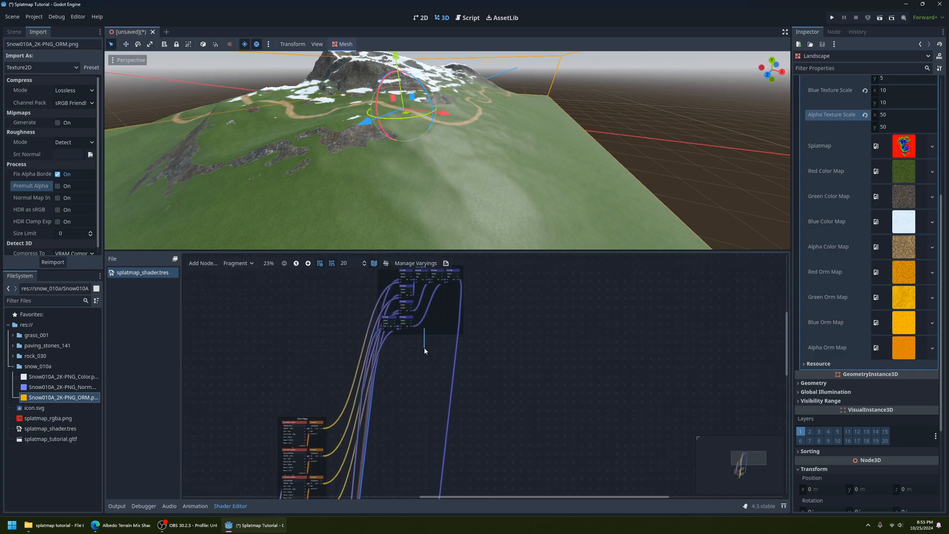
{"action": "middle_click_drag", "start_coordinate": [391, 279], "coordinate": [396, 322]}
{"action": "left_click_drag", "start_coordinate": [402, 313], "coordinate": [371, 467]}
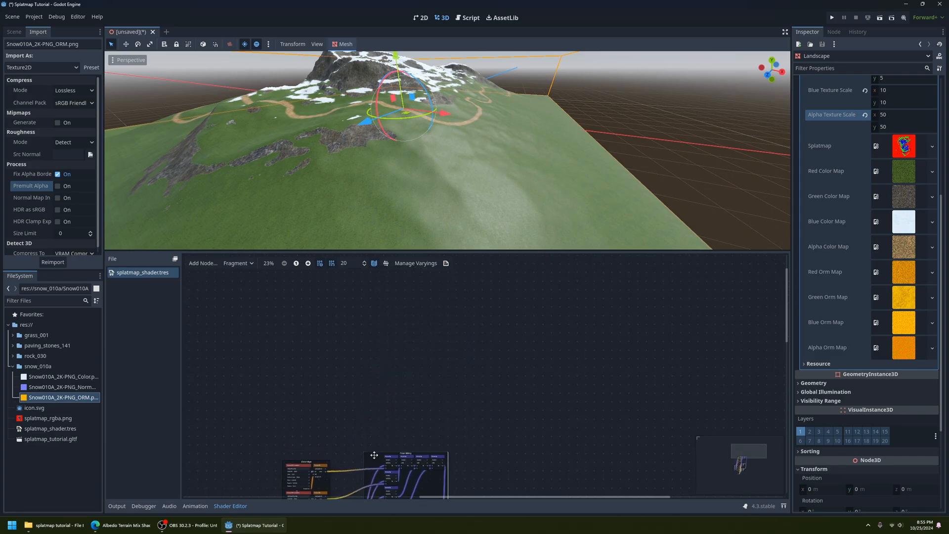
{"action": "middle_click_drag", "start_coordinate": [376, 449], "coordinate": [372, 293]}
{"action": "left_click_drag", "start_coordinate": [370, 302], "coordinate": [353, 351]}
Move the Roughness Mixing frame up under AO Mixing and the ORM Maps frame up under the color map textures.
{"action": "middle_click_drag", "start_coordinate": [412, 458], "coordinate": [419, 351]}
{"action": "scroll", "coordinate": [391, 394], "scroll_direction": "up", "scroll_amount": 3}
{"action": "left_click_drag", "start_coordinate": [391, 400], "coordinate": [394, 372]}
{"action": "left_click_drag", "start_coordinate": [285, 346], "coordinate": [292, 296]}
{"action": "scroll", "coordinate": [339, 411], "scroll_direction": "down", "scroll_amount": 3}
{"action": "middle_click_drag", "start_coordinate": [351, 418], "coordinate": [362, 344]}
{"action": "scroll", "coordinate": [360, 388], "scroll_direction": "up", "scroll_amount": 2}
{"action": "middle_click_drag", "start_coordinate": [360, 392], "coordinate": [349, 487]}
{"action": "scroll", "coordinate": [349, 487], "scroll_direction": "down", "scroll_amount": 1}
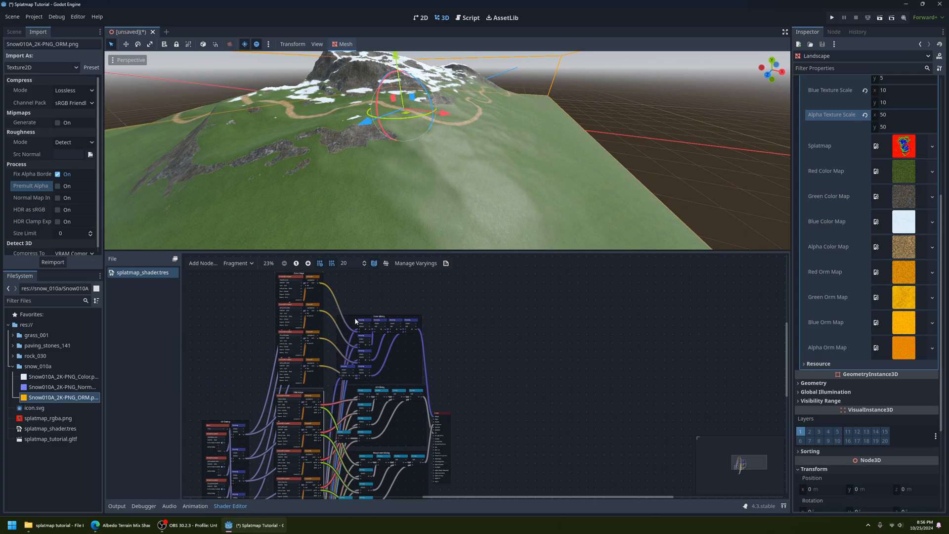
Move the splatmap Texture2DParameter and Texture2D nodes up to just below the ORM Maps frame, beside UV Scaling.
{"action": "left_click", "coordinate": [380, 348]}
{"action": "scroll", "coordinate": [387, 454], "scroll_direction": "down", "scroll_amount": 5}
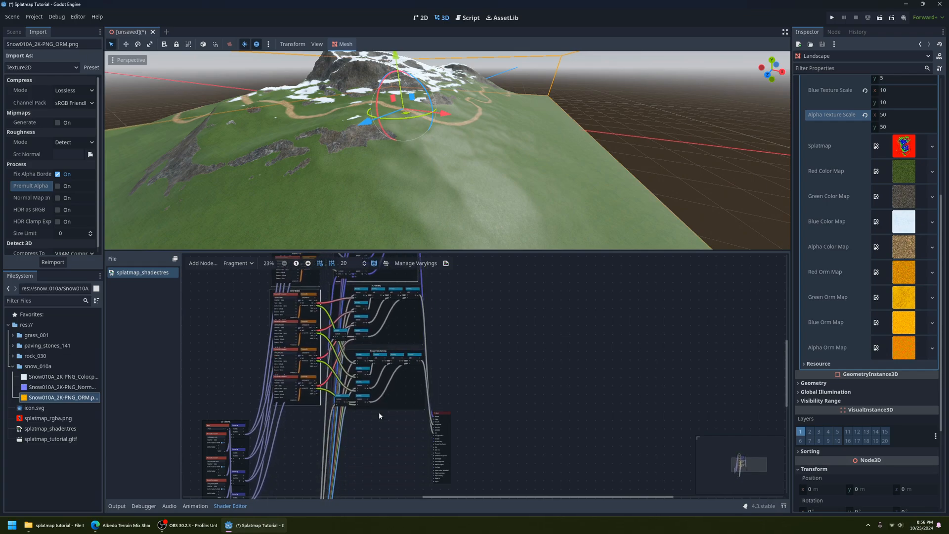
{"action": "scroll", "coordinate": [360, 425], "scroll_direction": "up", "scroll_amount": 2}
{"action": "middle_click_drag", "start_coordinate": [359, 425], "coordinate": [407, 391]}
{"action": "left_click", "coordinate": [343, 409]}
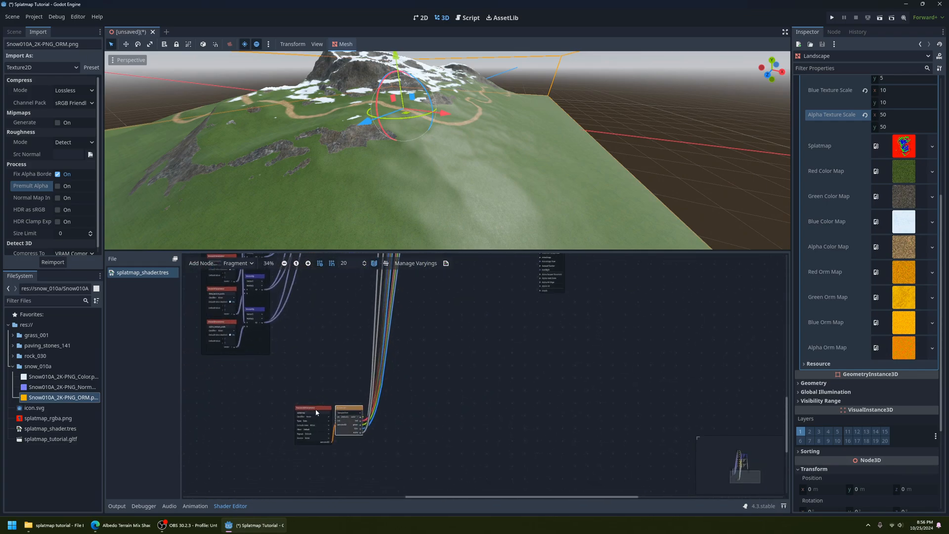
{"action": "left_click", "coordinate": [316, 409], "text": "ctrl"}
{"action": "left_click_drag", "start_coordinate": [319, 410], "coordinate": [329, 286]}
{"action": "middle_click_drag", "start_coordinate": [315, 408], "coordinate": [337, 297]}
{"action": "scroll", "coordinate": [338, 299], "scroll_direction": "up", "scroll_amount": 1}
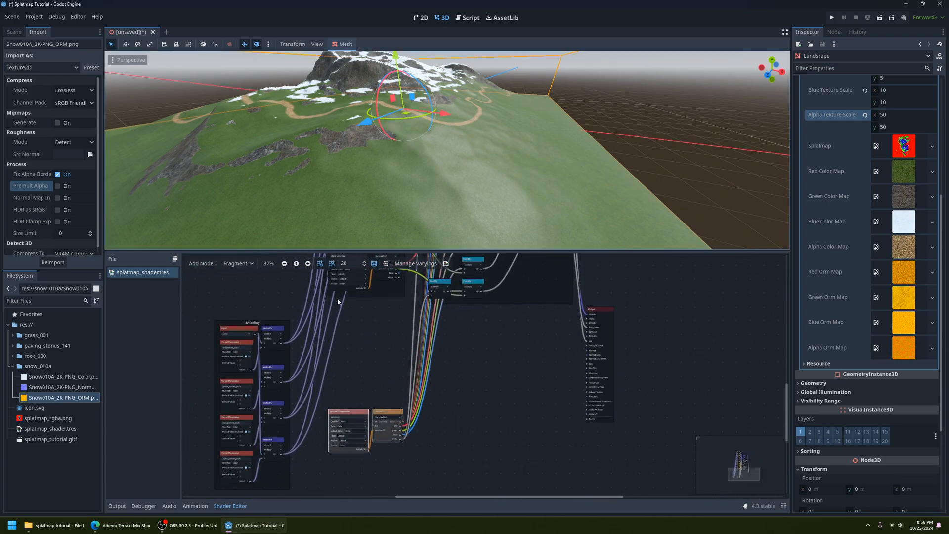
{"action": "left_click_drag", "start_coordinate": [343, 414], "coordinate": [352, 323]}
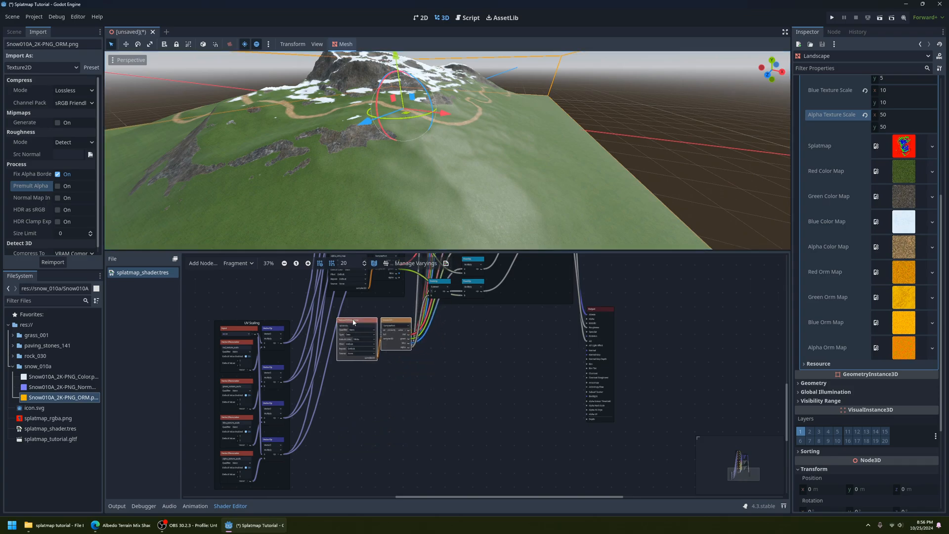
{"action": "left_click", "coordinate": [442, 393]}
Examine the rearranged Color, AO and Roughness Mixing frames and their connections to the texture nodes and Output.
{"action": "scroll", "coordinate": [442, 392], "scroll_direction": "up", "scroll_amount": 2}
{"action": "middle_click_drag", "start_coordinate": [441, 393], "coordinate": [404, 423]}
{"action": "scroll", "coordinate": [418, 367], "scroll_direction": "down", "scroll_amount": 2}
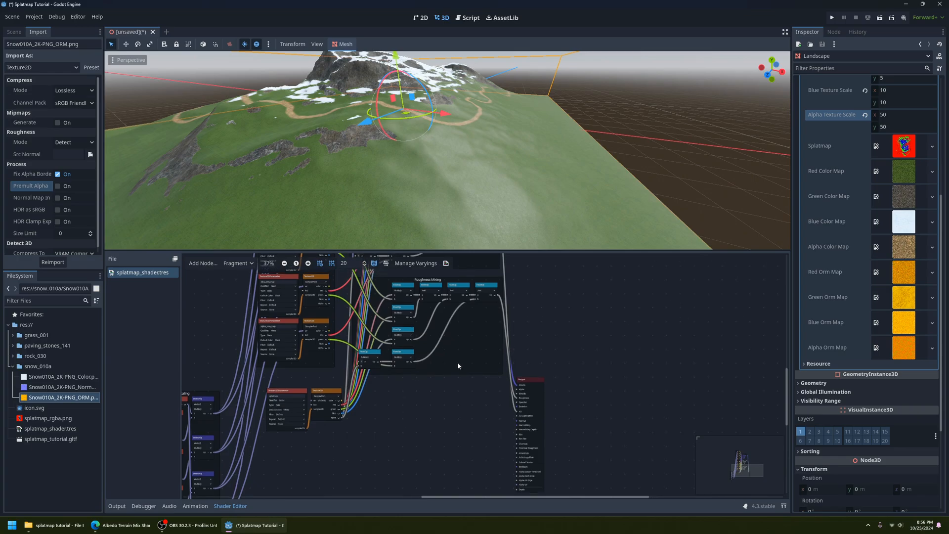
{"action": "mouse_move", "coordinate": [458, 359]}
{"action": "middle_mouse_down"}
{"action": "mouse_move", "coordinate": [456, 422]}
{"action": "mouse_move", "coordinate": [438, 421]}
{"action": "middle_mouse_up"}
{"action": "middle_click_drag", "start_coordinate": [395, 318], "coordinate": [395, 371]}
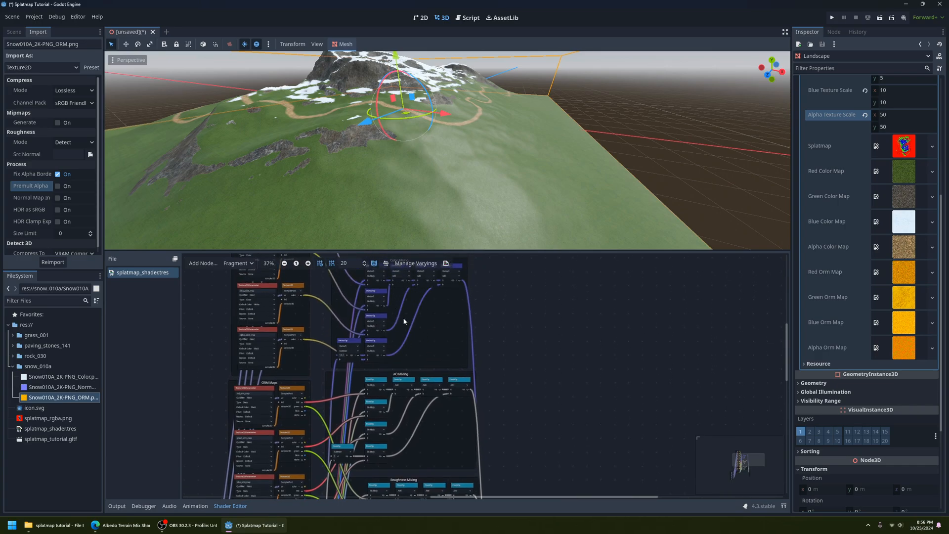
{"action": "middle_click_drag", "start_coordinate": [458, 447], "coordinate": [466, 315]}
{"action": "middle_click_drag", "start_coordinate": [422, 438], "coordinate": [462, 321]}
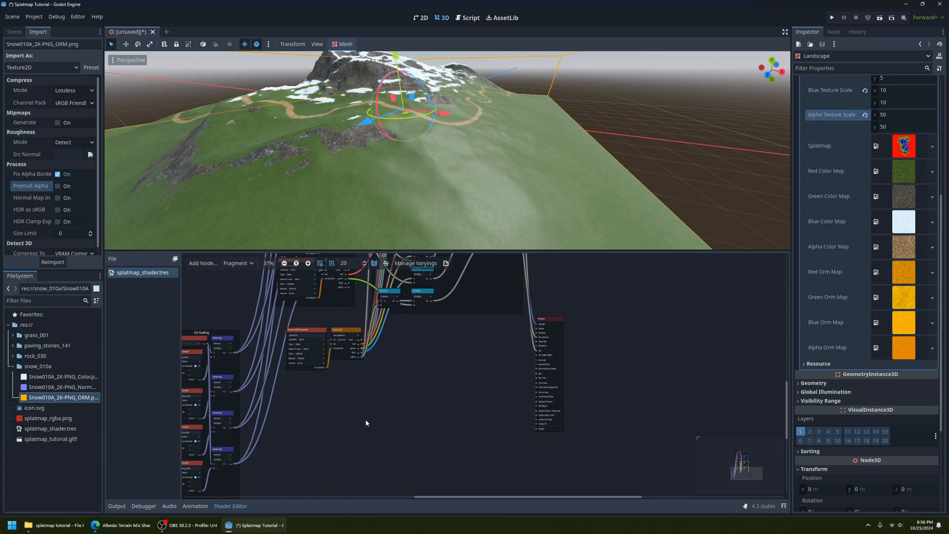
{"action": "middle_click_drag", "start_coordinate": [401, 373], "coordinate": [373, 456]}
{"action": "middle_click_drag", "start_coordinate": [431, 342], "coordinate": [411, 488]}
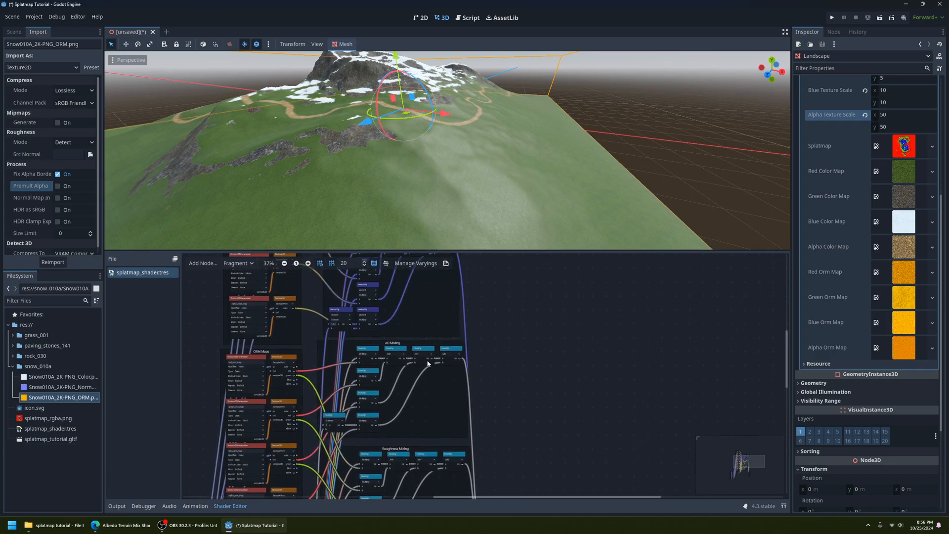
{"action": "middle_click_drag", "start_coordinate": [428, 363], "coordinate": [436, 426]}
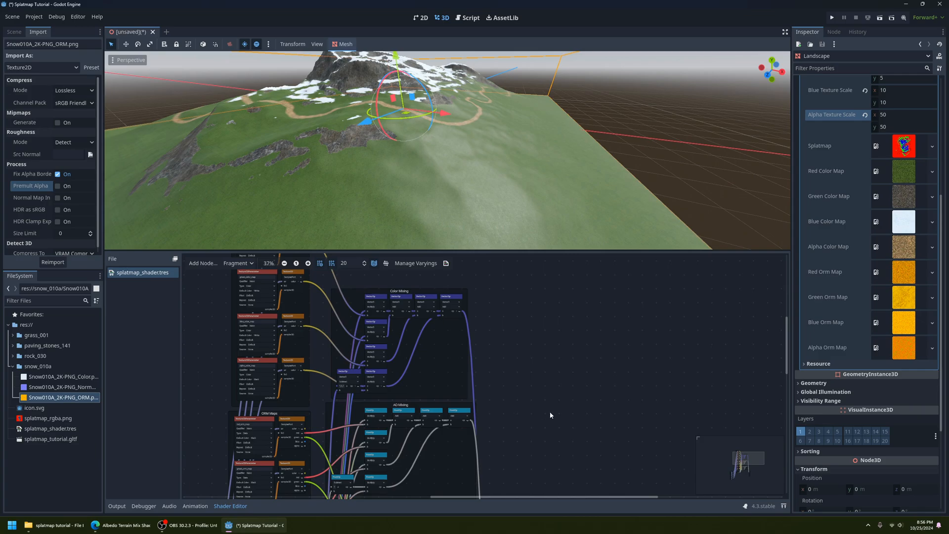
{"action": "middle_click_drag", "start_coordinate": [550, 412], "coordinate": [557, 218]}
{"action": "mouse_move", "coordinate": [388, 419]}
{"action": "middle_mouse_down"}
{"action": "mouse_move", "coordinate": [403, 299]}
{"action": "mouse_move", "coordinate": [429, 406]}
{"action": "middle_mouse_up"}
{"action": "scroll", "coordinate": [385, 409], "scroll_direction": "up", "scroll_amount": 1}
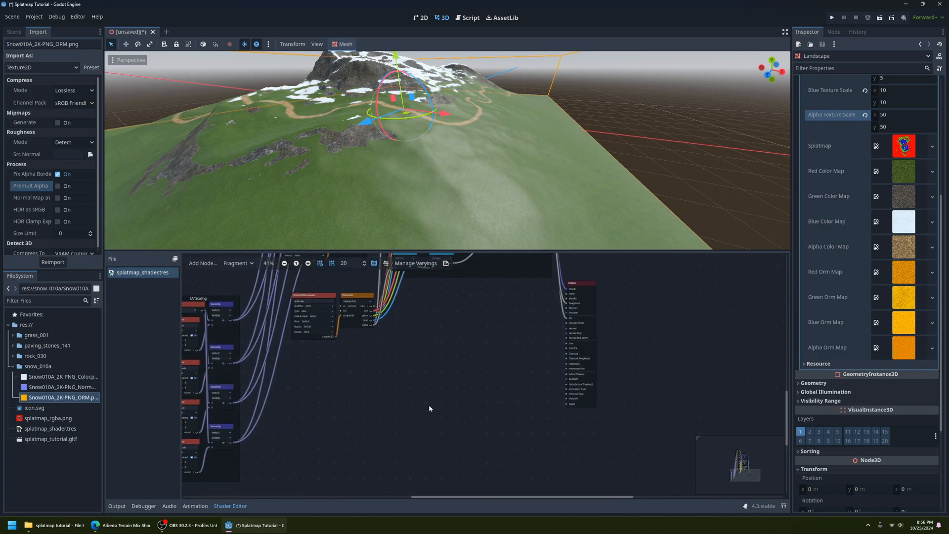
Search the list of shader nodes for vector3.
{"action": "left_click", "coordinate": [205, 264]}
{"action": "type", "text": "v"}
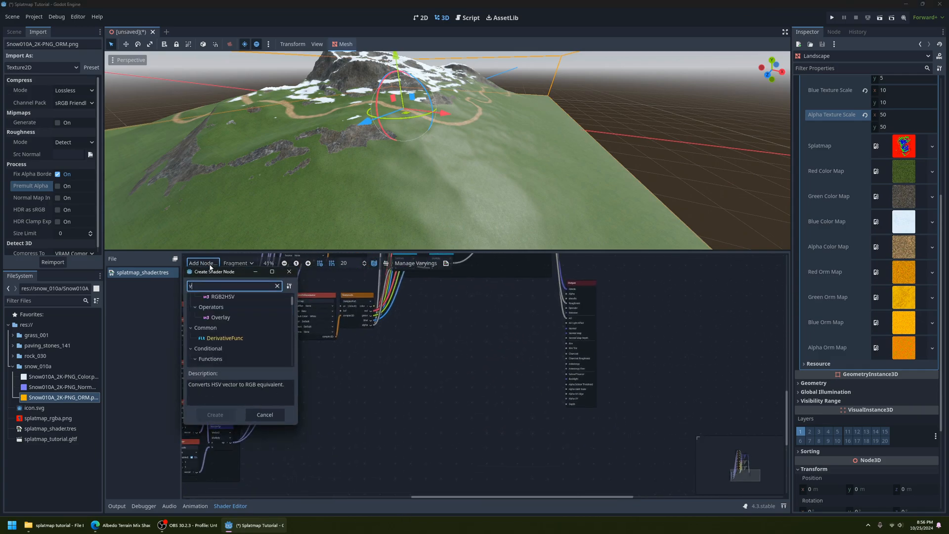
{"action": "type", "text": "ector3"}
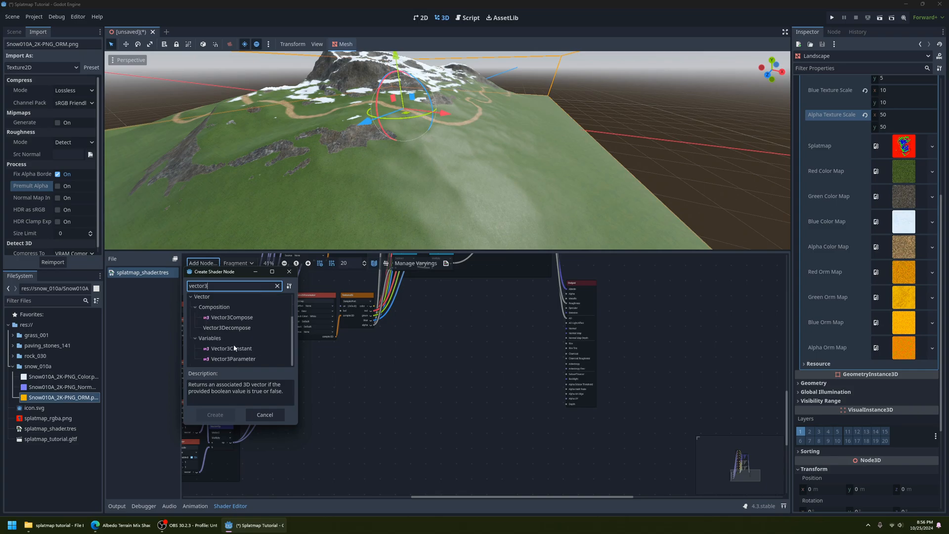
Replace the node search with "mix" and add the Vector3 Mix node that interpolates linearly between two vectors.
{"action": "key", "text": "BackSpace"}
{"action": "key", "text": "BackSpace"}
{"action": "key", "text": "BackSpace"}
{"action": "key", "text": "BackSpace"}
{"action": "key", "text": "BackSpace"}
{"action": "key", "text": "BackSpace"}
{"action": "key", "text": "BackSpace"}
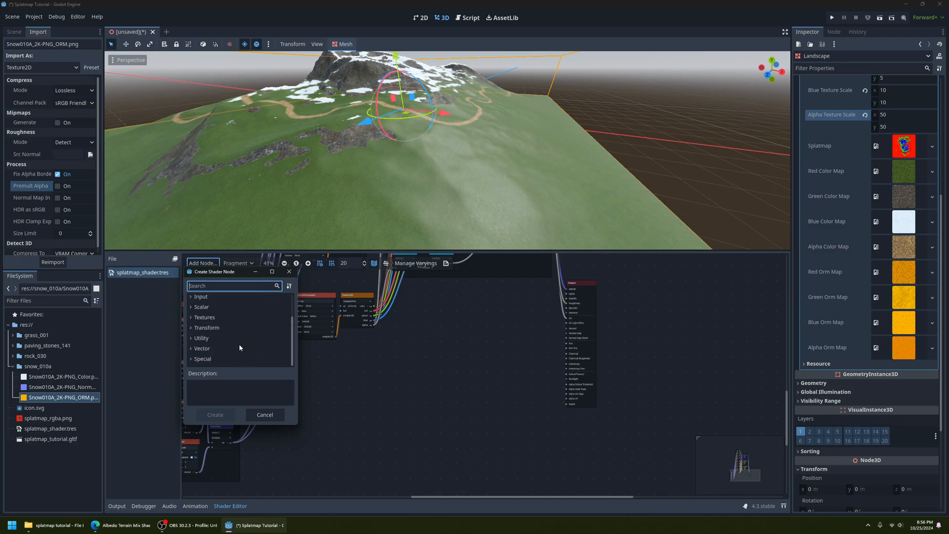
{"action": "type", "text": "mix"}
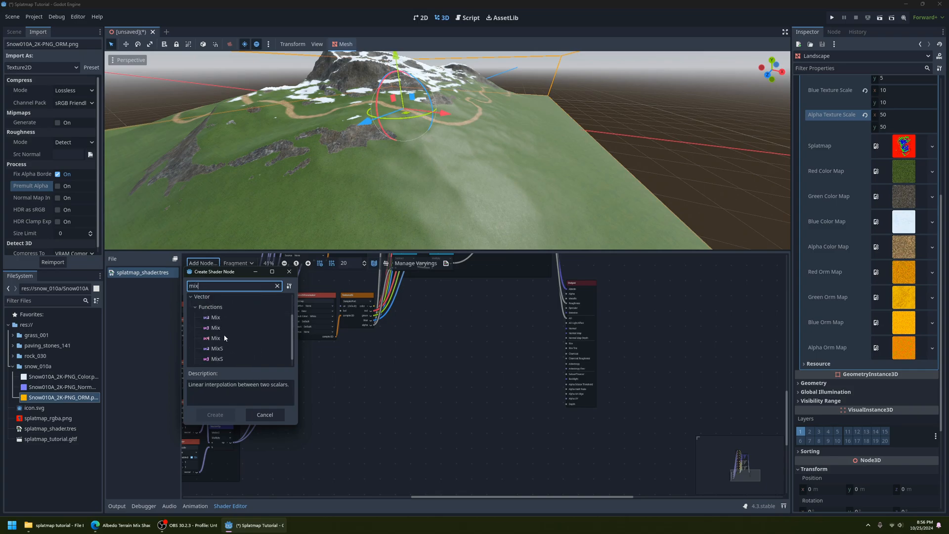
{"action": "left_click", "coordinate": [218, 328]}
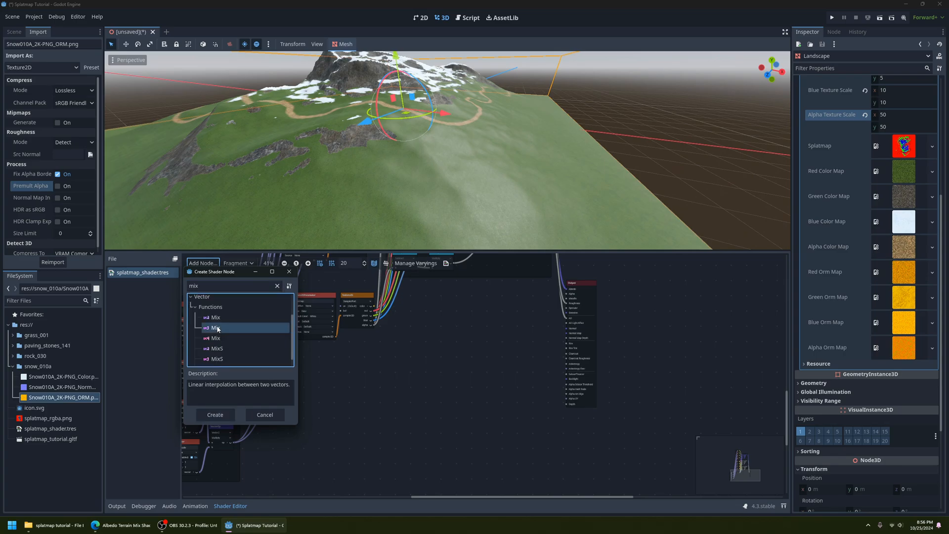
{"action": "left_click", "coordinate": [222, 416]}
Position the new Mix node in the empty area just before the Output node.
{"action": "left_click_drag", "start_coordinate": [501, 384], "coordinate": [517, 346]}
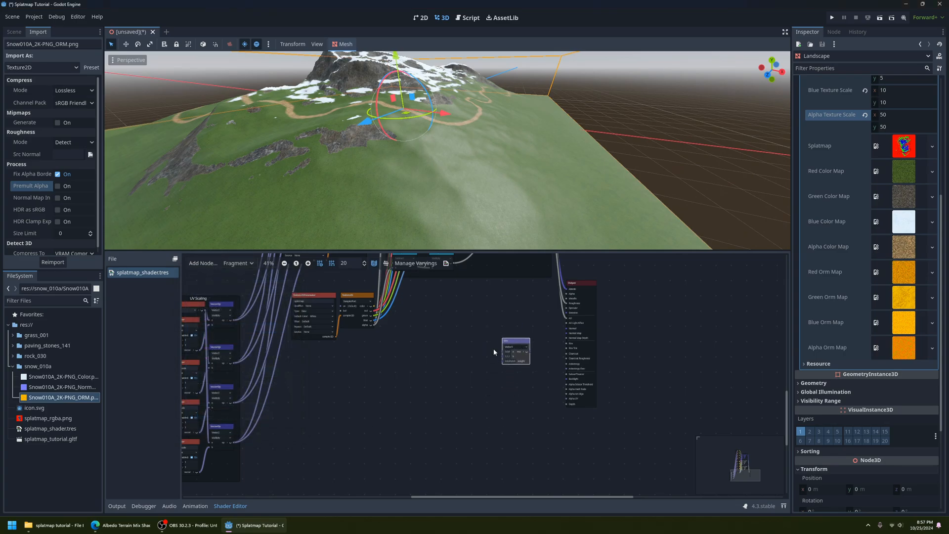
{"action": "scroll", "coordinate": [530, 363], "scroll_direction": "up", "scroll_amount": 4}
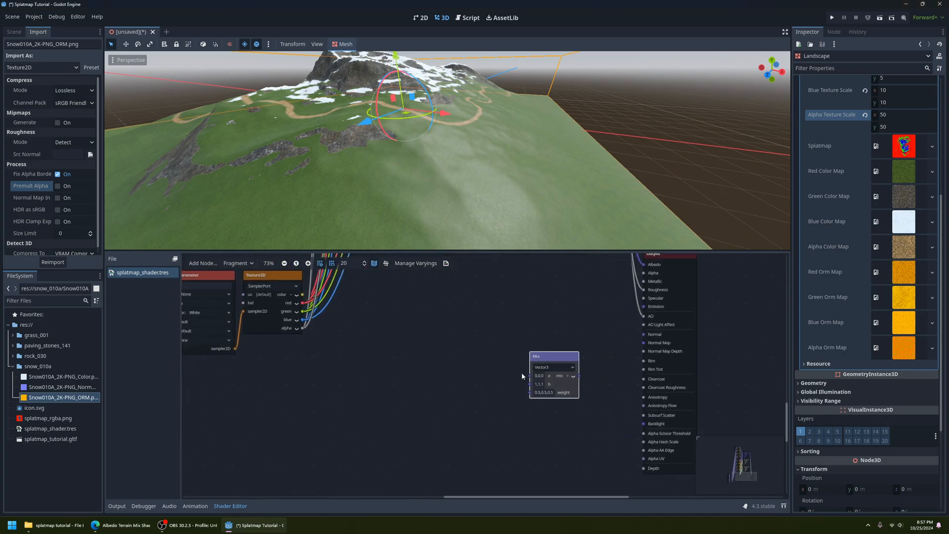
{"action": "scroll", "coordinate": [470, 342], "scroll_direction": "down", "scroll_amount": 2}
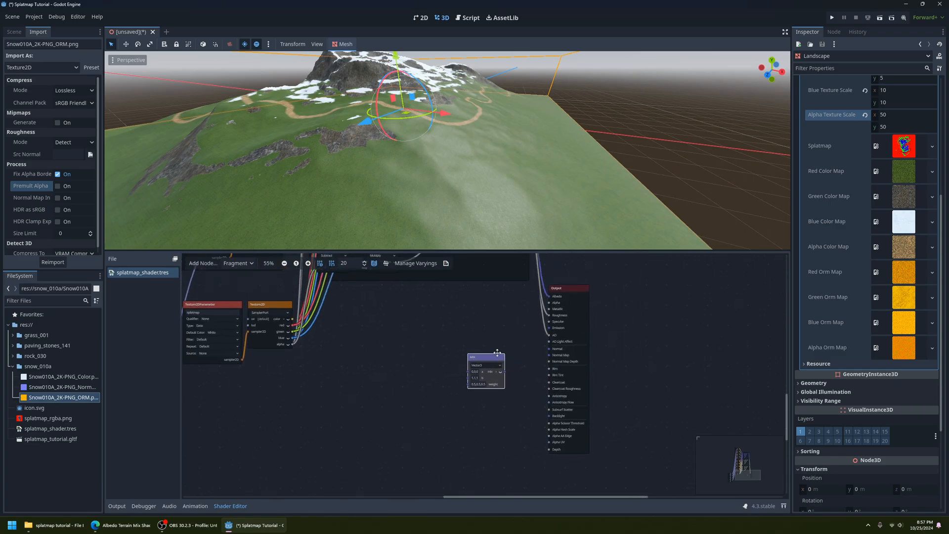
{"action": "left_click_drag", "start_coordinate": [504, 361], "coordinate": [504, 365]}
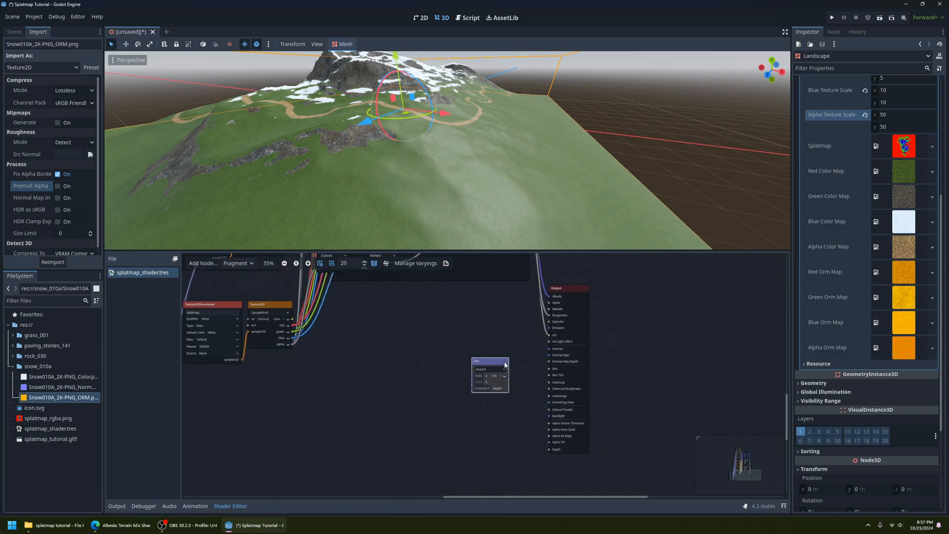
{"action": "left_click", "coordinate": [389, 415]}
Duplicate the splatmap Texture2DParameter and Texture2D nodes and place the copies directly below the originals.
{"action": "middle_click_drag", "start_coordinate": [389, 415], "coordinate": [497, 377]}
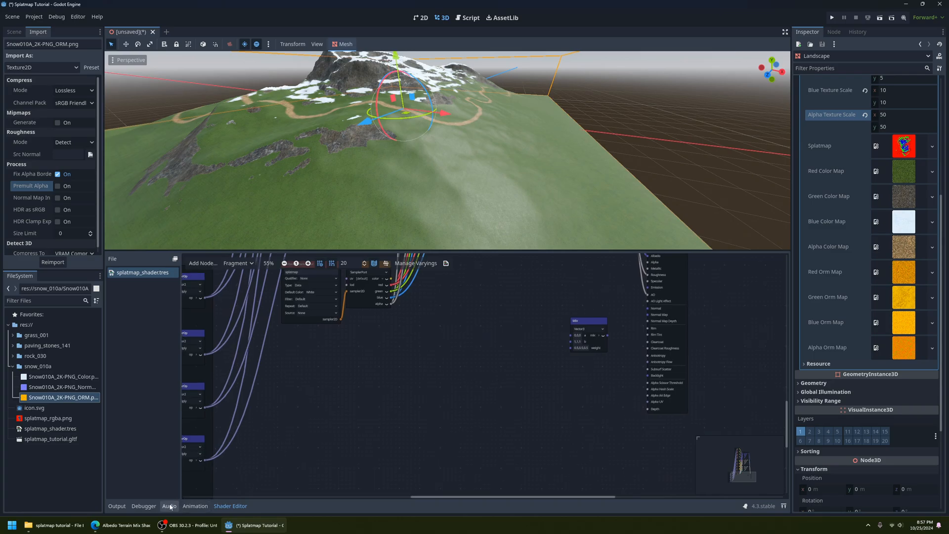
{"action": "scroll", "coordinate": [377, 398], "scroll_direction": "up", "scroll_amount": 2}
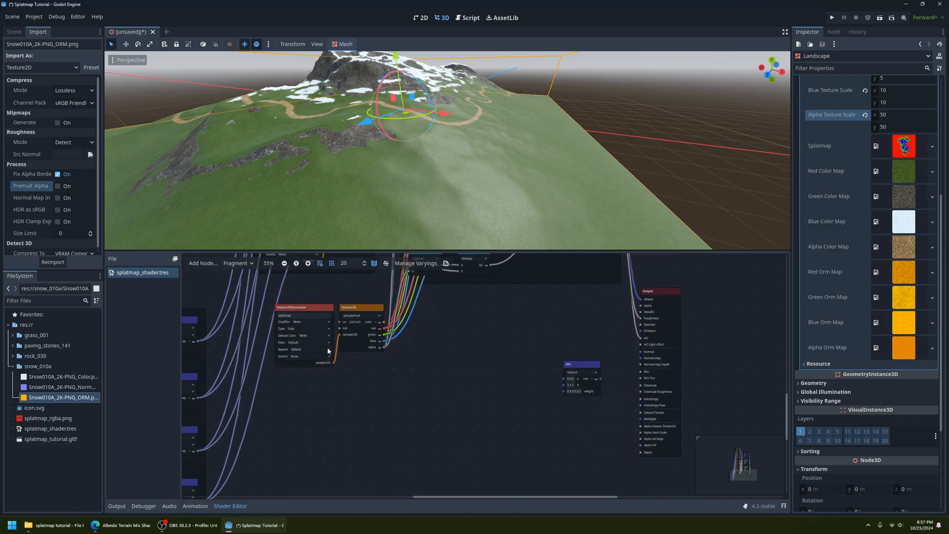
{"action": "left_click", "coordinate": [323, 308]}
{"action": "left_click", "coordinate": [356, 307], "text": "ctrl"}
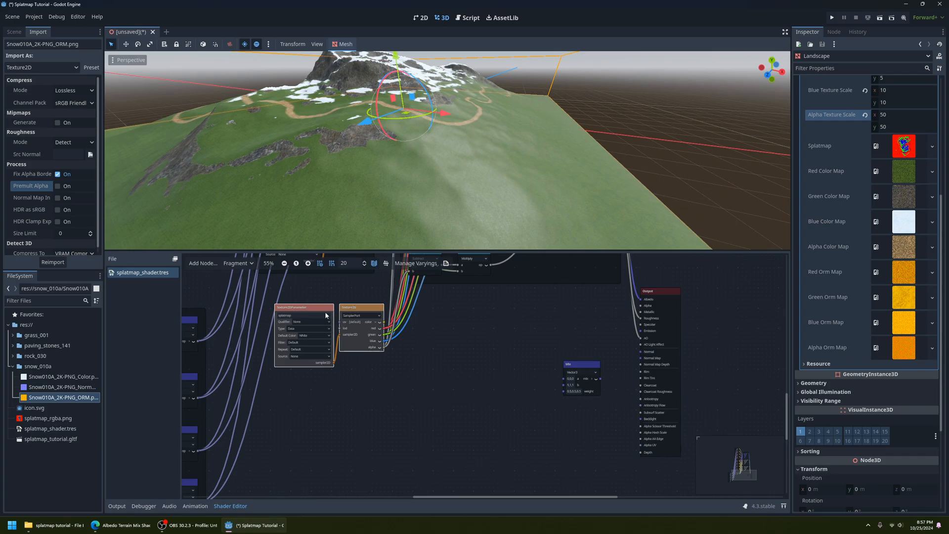
{"action": "key", "text": "ctrl+d"}
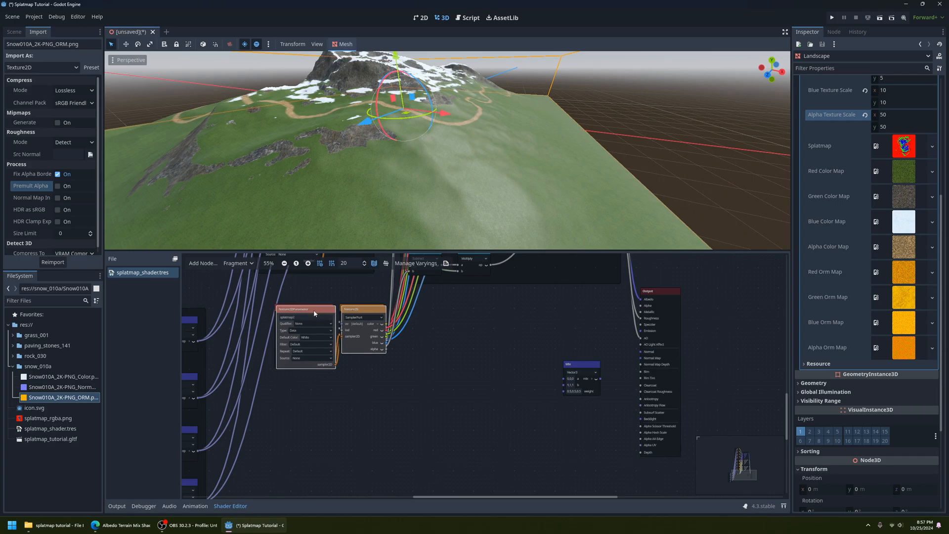
{"action": "left_click_drag", "start_coordinate": [313, 310], "coordinate": [311, 377]}
{"action": "scroll", "coordinate": [411, 392], "scroll_direction": "up", "scroll_amount": 2, "text": "ctrl"}
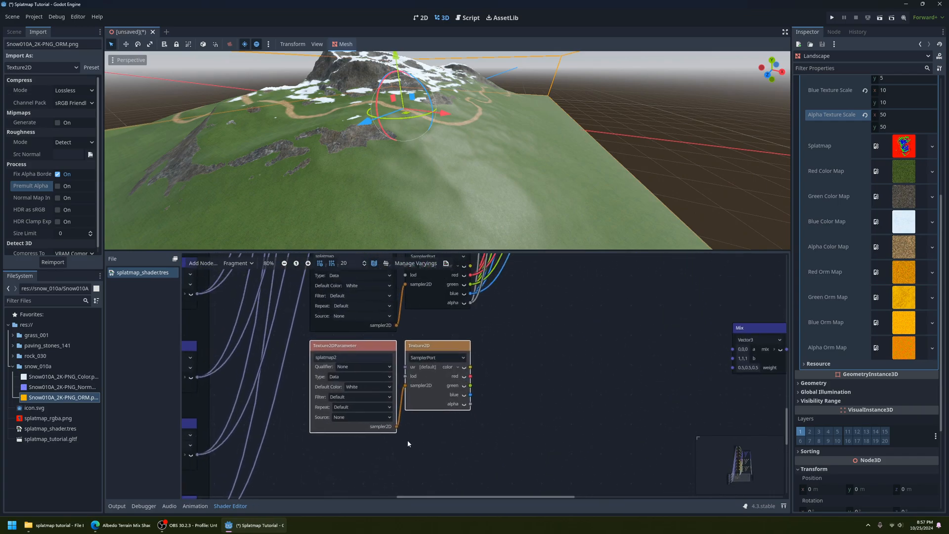
Rename the copied texture parameter red_normal_map and set its type to Normal Map.
{"action": "double_click", "coordinate": [349, 354]}
{"action": "type", "text": "red_normal_map"}
{"action": "scroll", "coordinate": [476, 434], "scroll_direction": "up", "scroll_amount": 2, "text": "ctrl"}
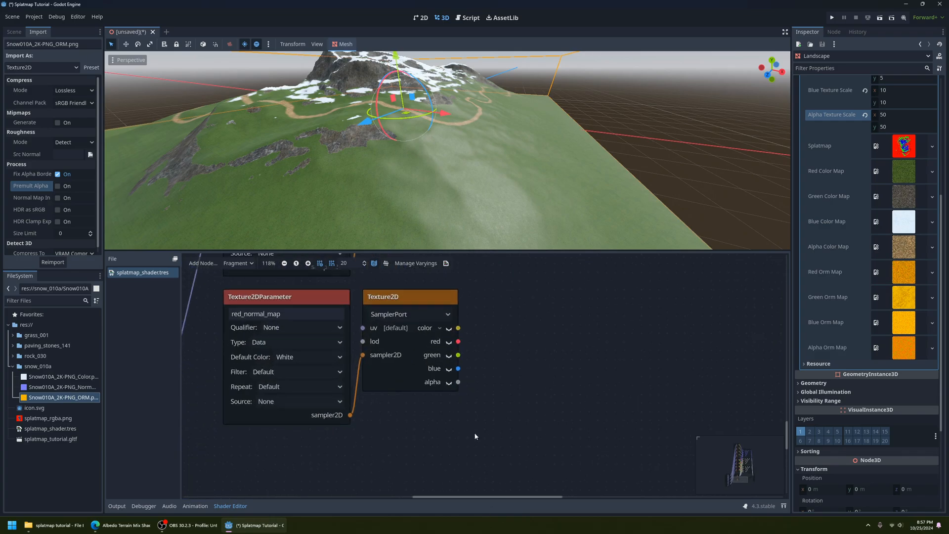
{"action": "left_click", "coordinate": [333, 365]}
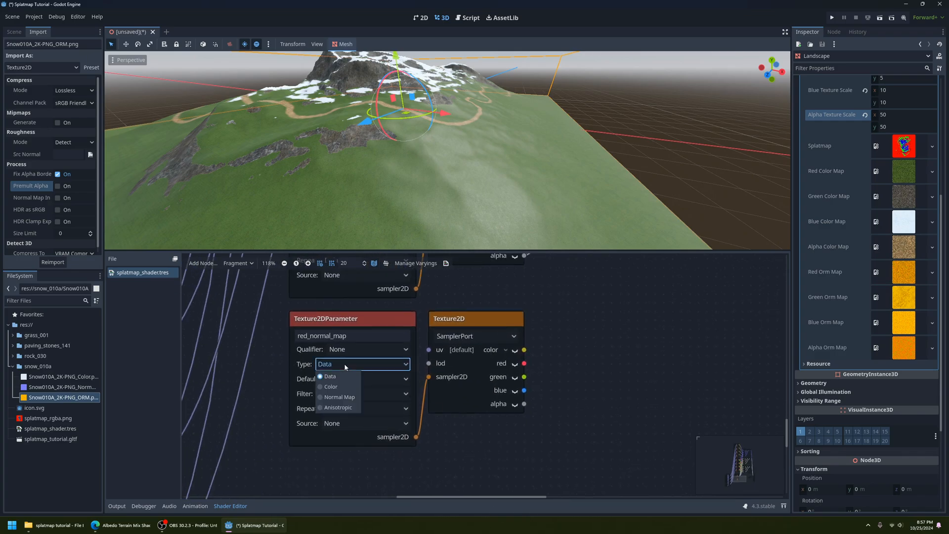
{"action": "left_click", "coordinate": [351, 399]}
{"action": "scroll", "coordinate": [431, 440], "scroll_direction": "down", "scroll_amount": 4}
{"action": "middle_click_drag", "start_coordinate": [431, 441], "coordinate": [385, 416]}
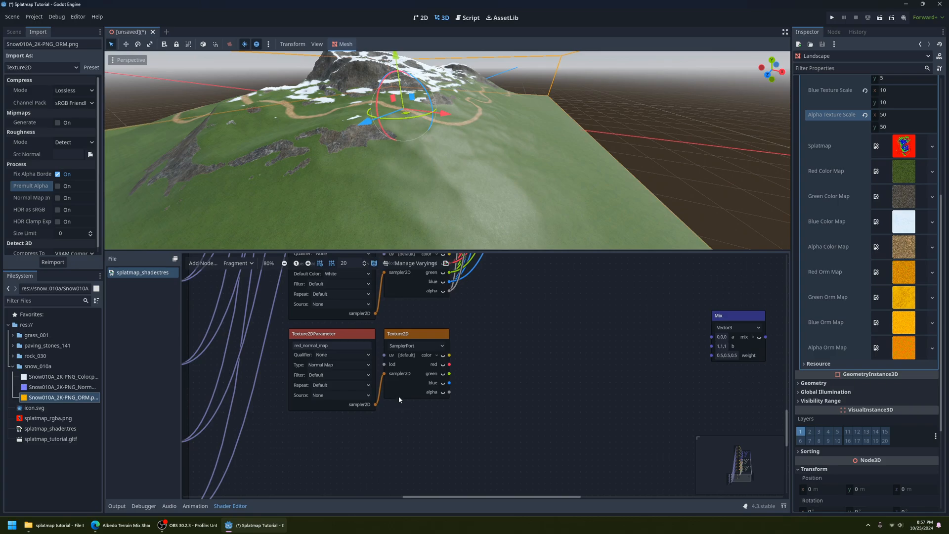
Duplicate the red_normal_map parameter with its Texture2D node and place the copies directly below.
{"action": "left_click", "coordinate": [350, 339]}
{"action": "left_click", "coordinate": [389, 339], "text": "ctrl"}
{"action": "key", "text": "ctrl+d"}
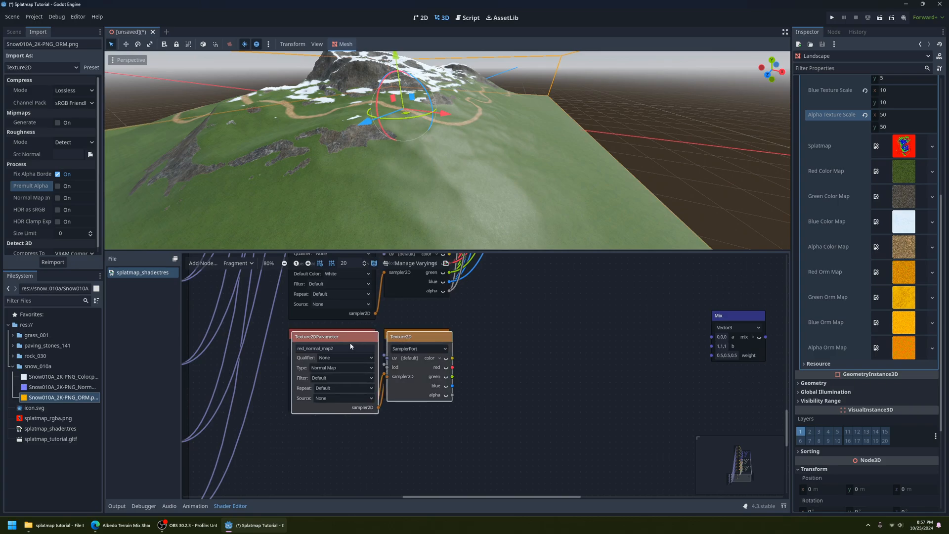
{"action": "left_click_drag", "start_coordinate": [351, 340], "coordinate": [350, 419]}
{"action": "middle_click_drag", "start_coordinate": [248, 429], "coordinate": [258, 369]}
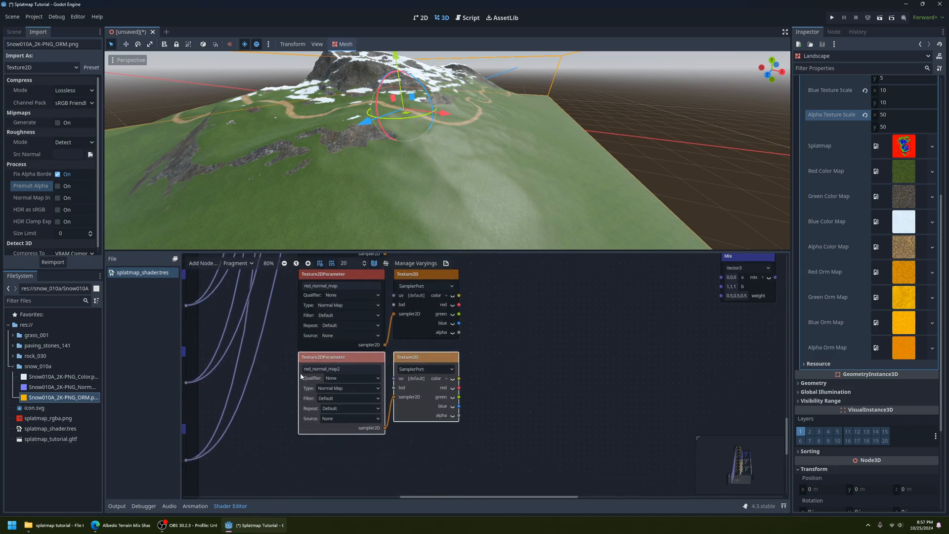
Rename the duplicated red normal map parameter as green_normal_map.
{"action": "left_click", "coordinate": [310, 369]}
{"action": "key", "text": "BackSpace"}
{"action": "key", "text": "BackSpace"}
{"action": "key", "text": "BackSpace"}
{"action": "type", "text": "green"}
{"action": "key", "text": "Return"}
Duplicate the green_normal_map parameter with its Texture2D node and place the copies directly below.
{"action": "left_click", "coordinate": [359, 360]}
{"action": "left_click", "coordinate": [412, 359], "text": "ctrl"}
{"action": "key", "text": "ctrl+d"}
{"action": "left_click_drag", "start_coordinate": [347, 361], "coordinate": [343, 440]}
{"action": "middle_click_drag", "start_coordinate": [283, 455], "coordinate": [292, 359]}
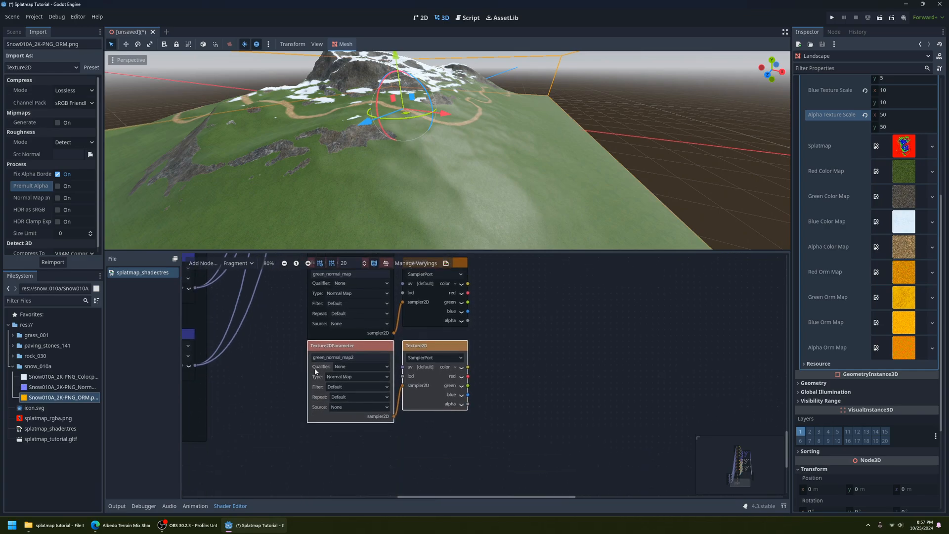
Rename the duplicated green normal map parameter as blue_normal_map.
{"action": "left_click_drag", "start_coordinate": [324, 358], "coordinate": [302, 361]}
{"action": "type", "text": "blue"}
{"action": "key", "text": "BackSpace"}
{"action": "key", "text": "Return"}
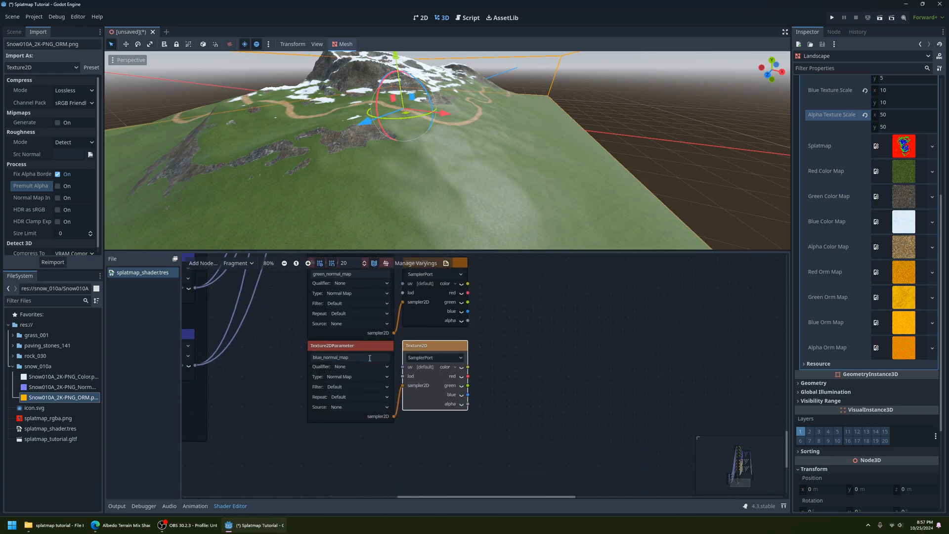
Duplicate the blue_normal_map parameter with its Texture2D node and place the copies directly below.
{"action": "left_click", "coordinate": [380, 347]}
{"action": "left_click", "coordinate": [411, 347], "text": "ctrl"}
{"action": "key", "text": "ctrl+d"}
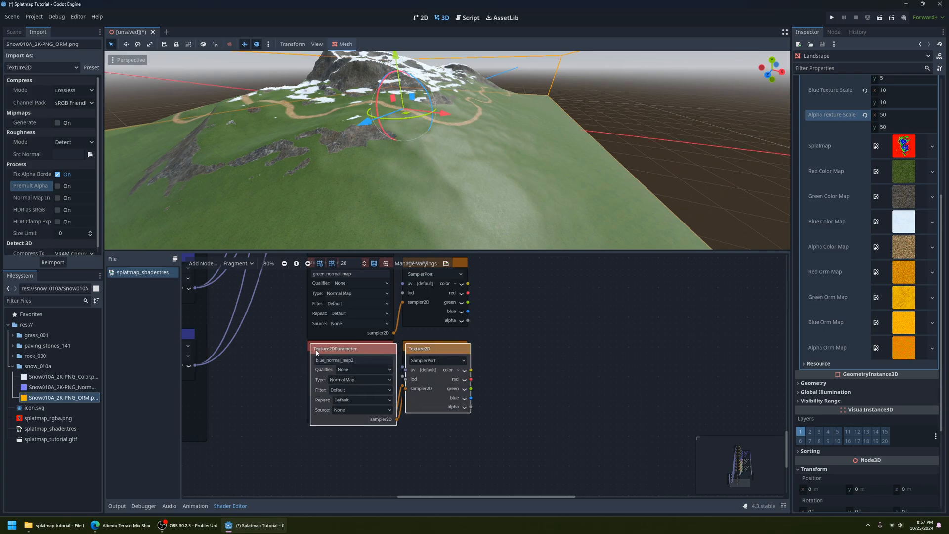
{"action": "left_click_drag", "start_coordinate": [320, 348], "coordinate": [322, 427]}
{"action": "middle_click_drag", "start_coordinate": [281, 441], "coordinate": [319, 362]}
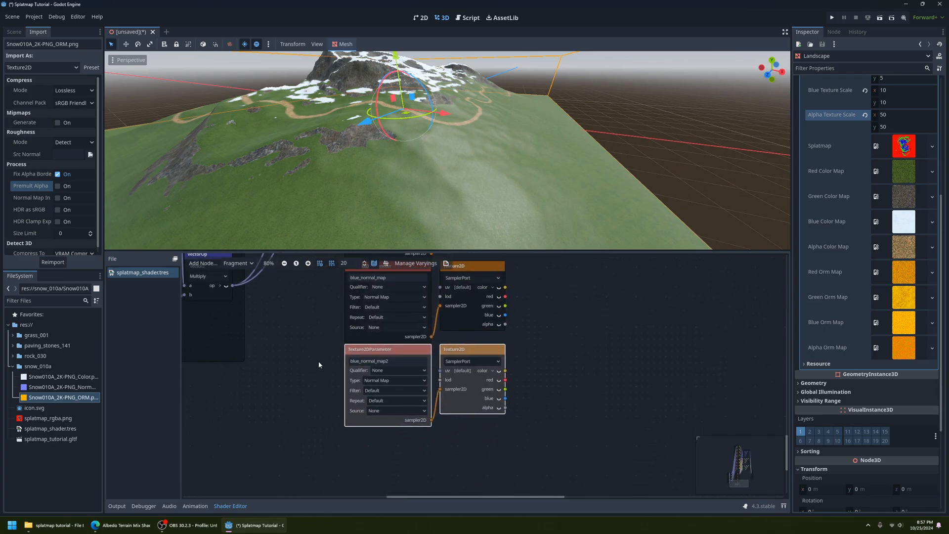
Rename the duplicated blue normal map parameter as alpha_normal_map.
{"action": "double_click", "coordinate": [356, 363]}
{"action": "type", "text": "pha"}
{"action": "scroll", "coordinate": [338, 377], "scroll_direction": "down", "scroll_amount": 4, "text": "ctrl"}
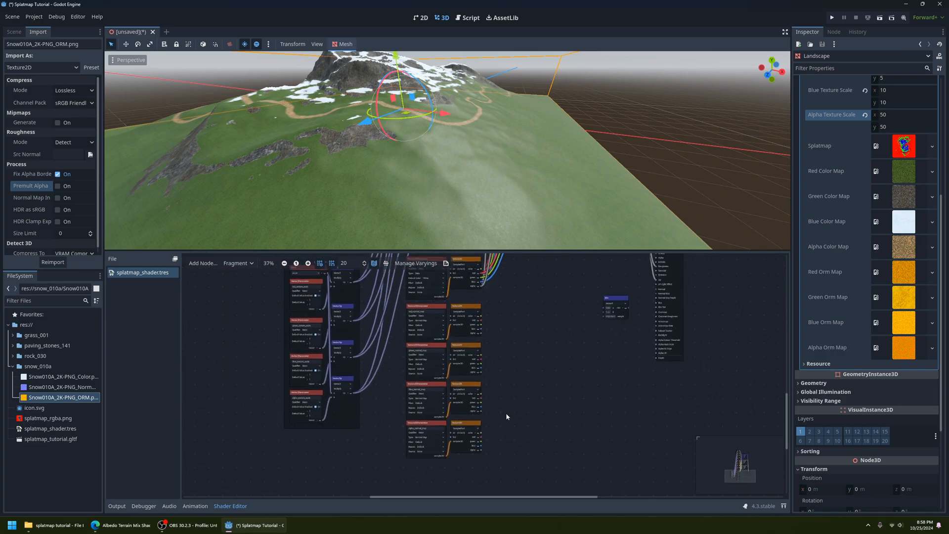
{"action": "scroll", "coordinate": [404, 387], "scroll_direction": "up", "scroll_amount": 2, "text": "ctrl"}
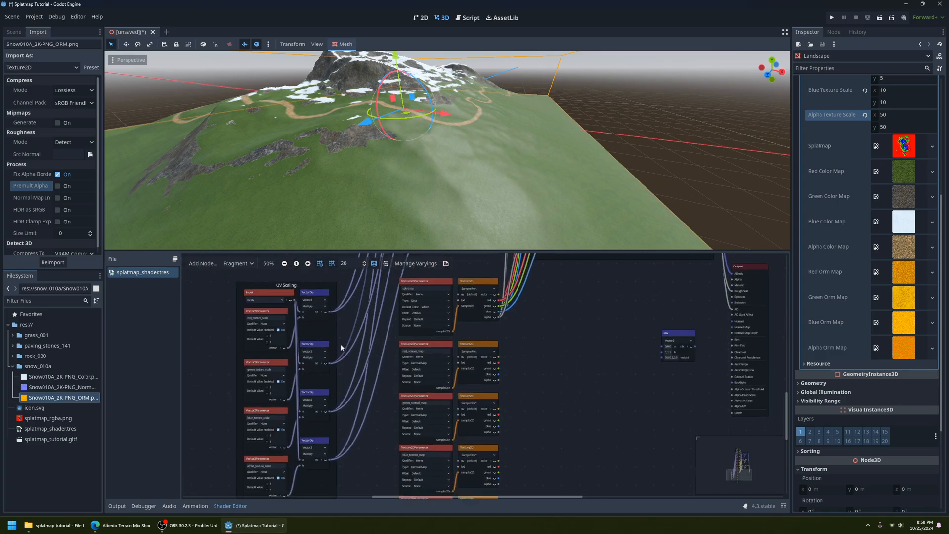
{"action": "scroll", "coordinate": [351, 365], "scroll_direction": "up", "scroll_amount": 1, "text": "ctrl"}
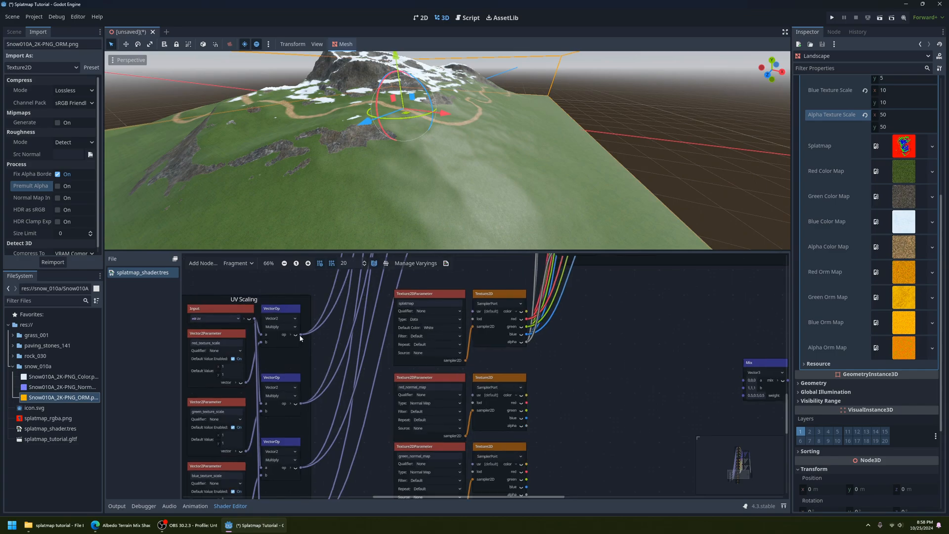
{"action": "left_click_drag", "start_coordinate": [300, 338], "coordinate": [470, 311]}
{"action": "scroll", "coordinate": [337, 358], "scroll_direction": "down", "scroll_amount": 2}
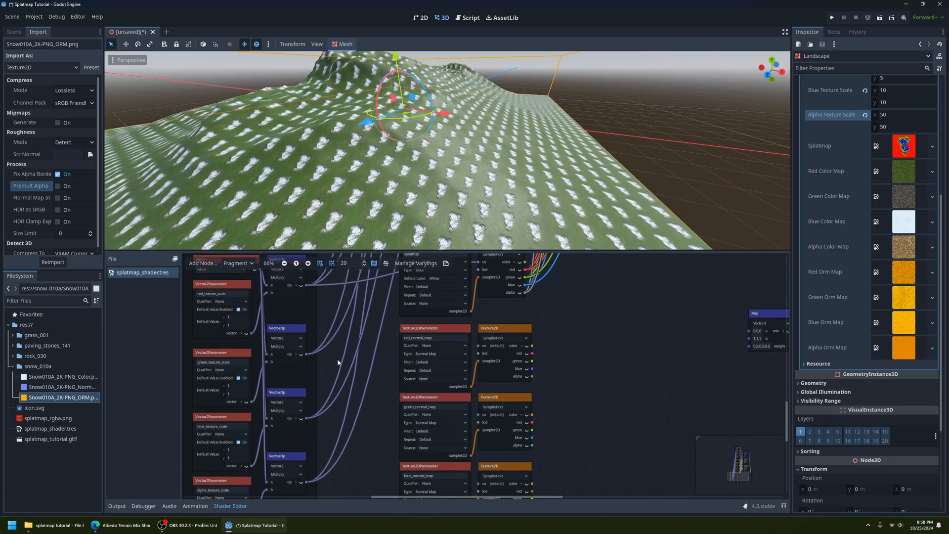
{"action": "scroll", "coordinate": [339, 385], "scroll_direction": "up", "scroll_amount": 2}
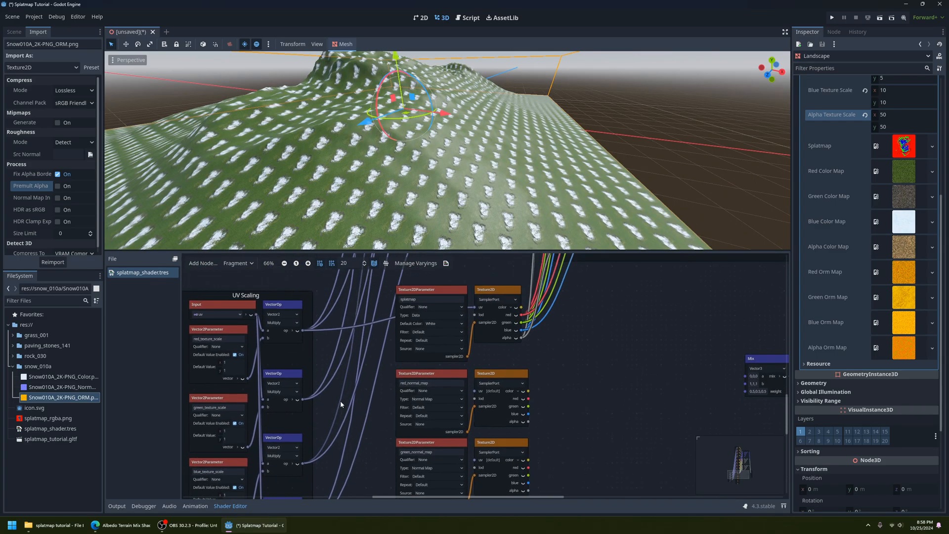
{"action": "left_click_drag", "start_coordinate": [474, 307], "coordinate": [417, 293]}
Connect the red, green, blue and alpha UV Scaling outputs to the uv inputs of the matching normal map Texture2D nodes.
{"action": "scroll", "coordinate": [379, 328], "scroll_direction": "down", "scroll_amount": 2}
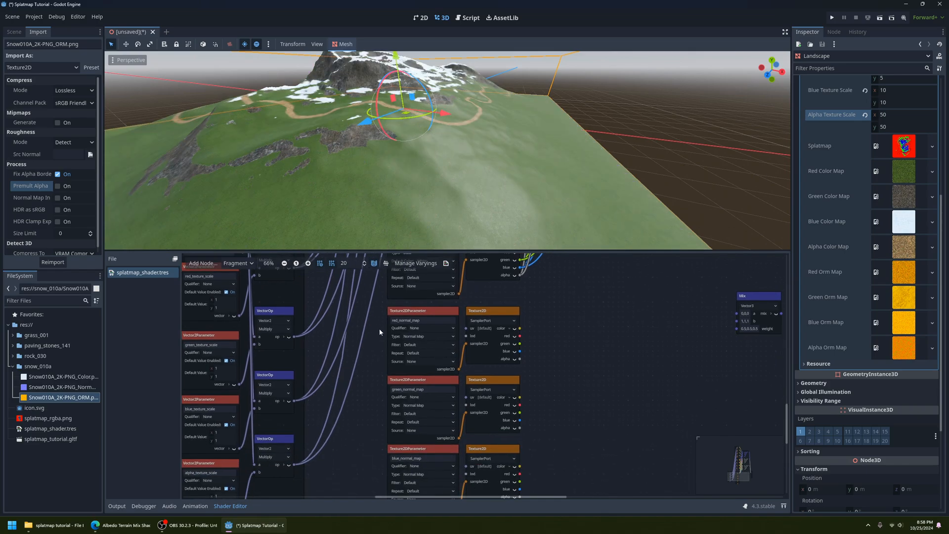
{"action": "left_click_drag", "start_coordinate": [298, 292], "coordinate": [471, 357]}
{"action": "scroll", "coordinate": [365, 392], "scroll_direction": "down", "scroll_amount": 4}
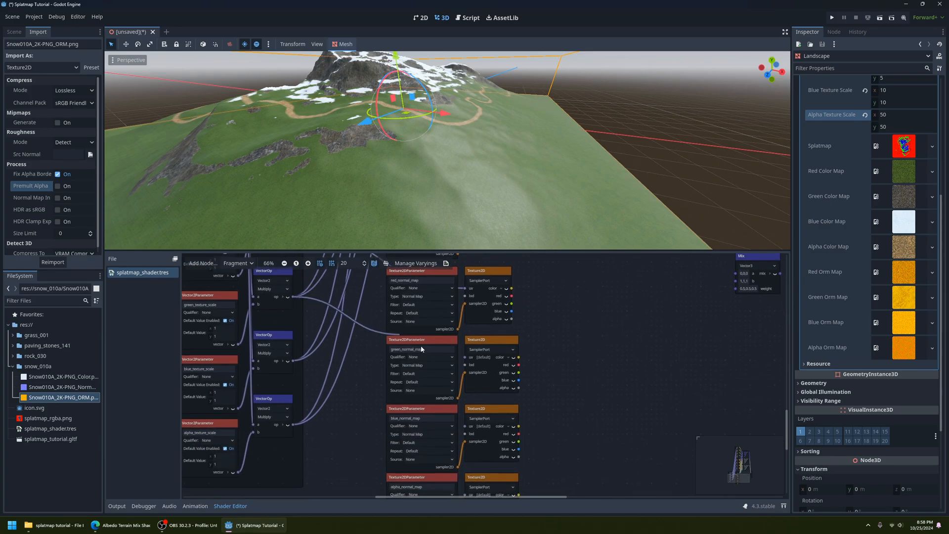
{"action": "scroll", "coordinate": [328, 391], "scroll_direction": "down", "scroll_amount": 3}
{"action": "left_click_drag", "start_coordinate": [287, 315], "coordinate": [463, 381]}
{"action": "left_click_drag", "start_coordinate": [287, 379], "coordinate": [464, 449]}
{"action": "scroll", "coordinate": [358, 440], "scroll_direction": "up", "scroll_amount": 3}
{"action": "middle_click_drag", "start_coordinate": [359, 440], "coordinate": [362, 500]}
Try the red-scaled UV on the splatmap Texture2D's uv input, inspect the tiling on the terrain, and remove that connection.
{"action": "middle_click_drag", "start_coordinate": [364, 88], "coordinate": [424, 186]}
{"action": "scroll", "coordinate": [402, 122], "scroll_direction": "up", "scroll_amount": 4}
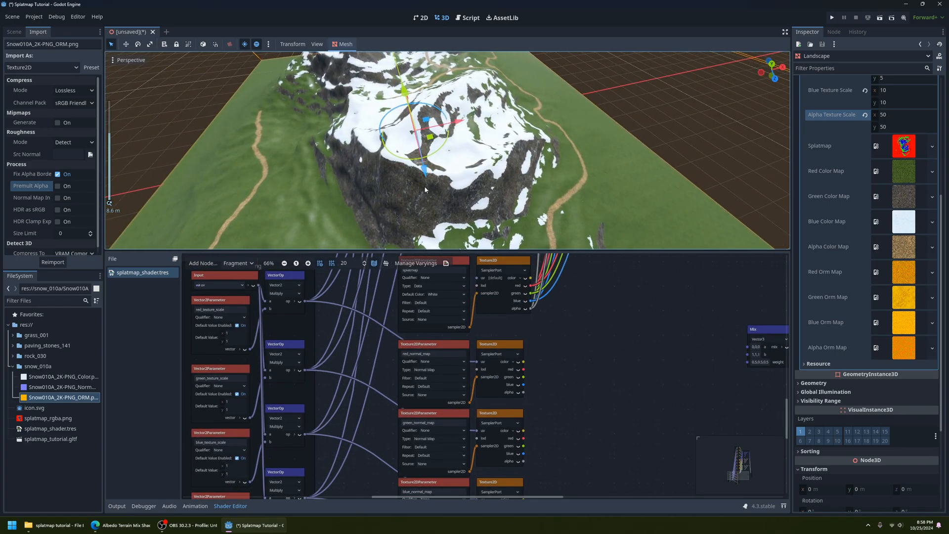
{"action": "middle_click_drag", "start_coordinate": [306, 300], "coordinate": [302, 400]}
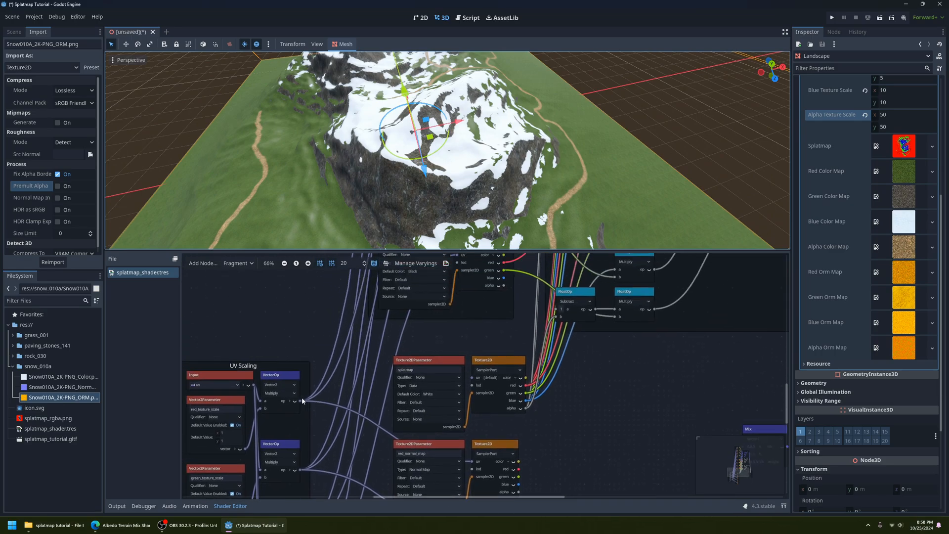
{"action": "left_click_drag", "start_coordinate": [301, 401], "coordinate": [473, 378]}
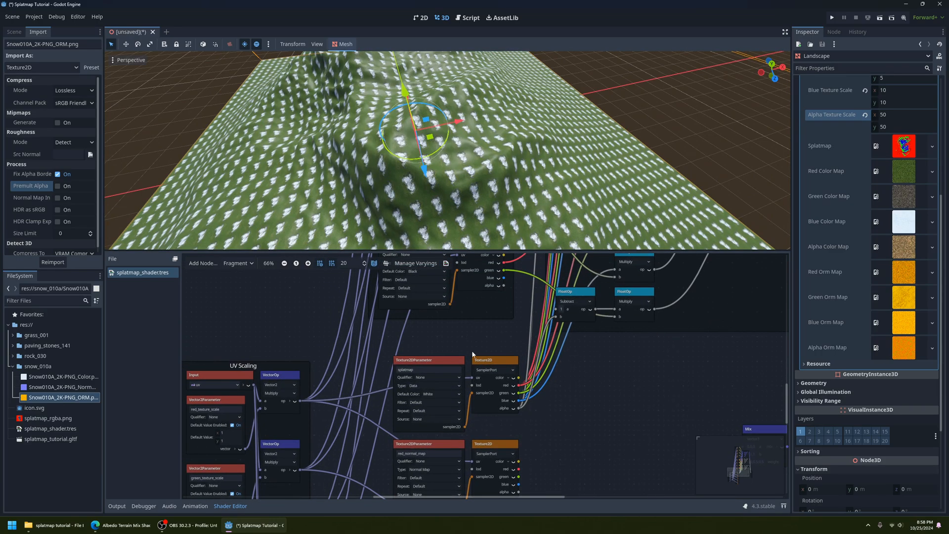
{"action": "middle_click_drag", "start_coordinate": [519, 126], "coordinate": [484, 166]}
{"action": "scroll", "coordinate": [484, 167], "scroll_direction": "up", "scroll_amount": 5}
{"action": "scroll", "coordinate": [434, 171], "scroll_direction": "up", "scroll_amount": 7}
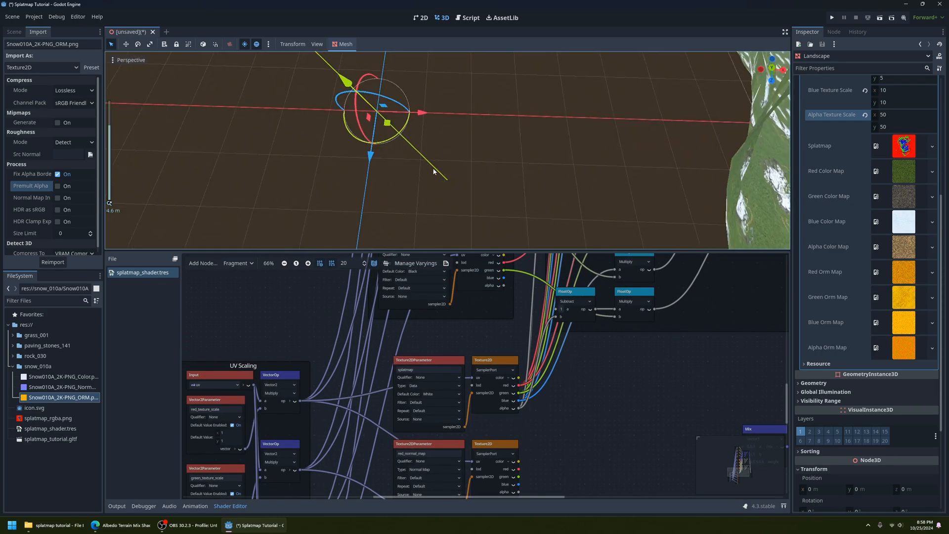
{"action": "scroll", "coordinate": [434, 171], "scroll_direction": "down", "scroll_amount": 3}
{"action": "scroll", "coordinate": [434, 171], "scroll_direction": "down", "scroll_amount": 5}
{"action": "scroll", "coordinate": [443, 182], "scroll_direction": "up", "scroll_amount": 3}
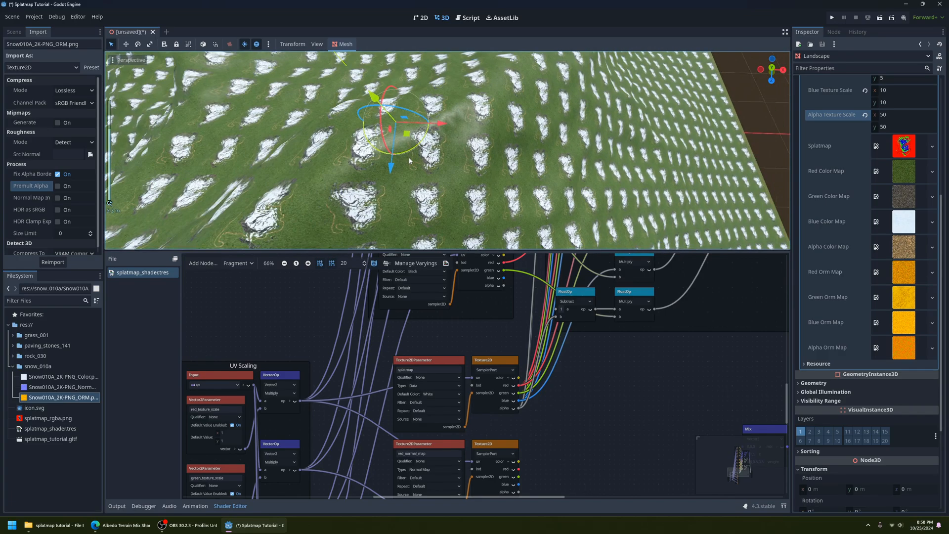
{"action": "scroll", "coordinate": [443, 182], "scroll_direction": "down", "scroll_amount": 4}
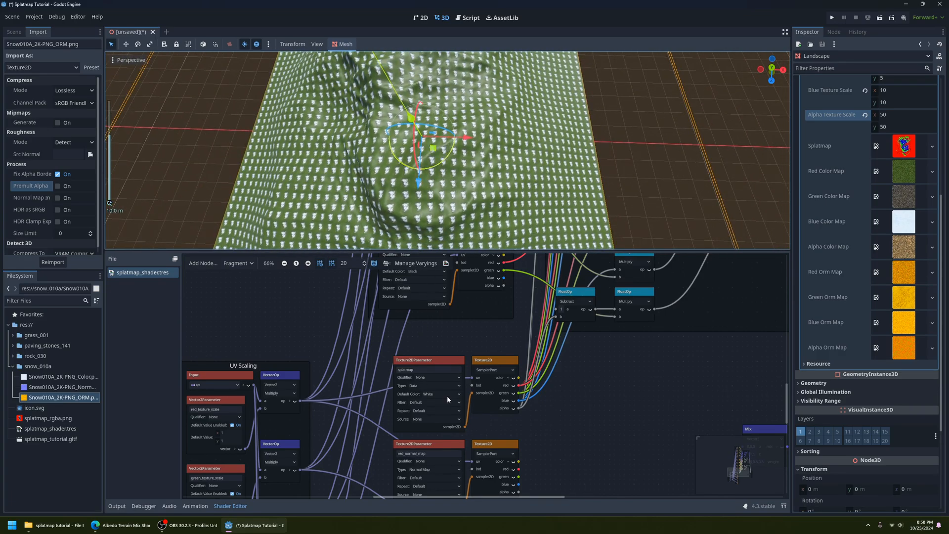
{"action": "left_click_drag", "start_coordinate": [472, 377], "coordinate": [353, 365]}
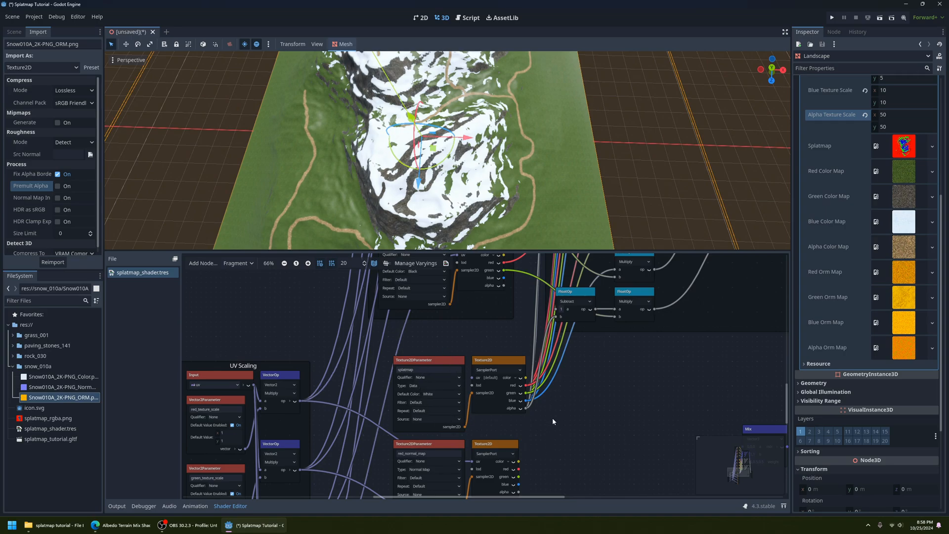
{"action": "scroll", "coordinate": [419, 160], "scroll_direction": "up", "scroll_amount": 2}
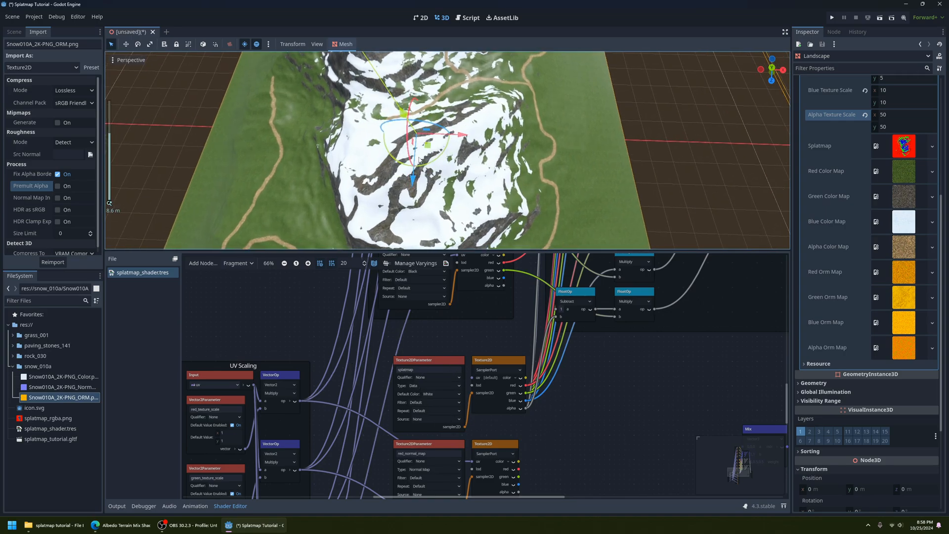
{"action": "scroll", "coordinate": [584, 457], "scroll_direction": "down", "scroll_amount": 2}
Move the Vector3 Mix node slightly closer to the Output node.
{"action": "middle_click_drag", "start_coordinate": [584, 451], "coordinate": [519, 299]}
{"action": "scroll", "coordinate": [480, 385], "scroll_direction": "up", "scroll_amount": 1}
{"action": "middle_click_drag", "start_coordinate": [497, 387], "coordinate": [431, 438]}
{"action": "scroll", "coordinate": [435, 333], "scroll_direction": "down", "scroll_amount": 1}
{"action": "middle_click_drag", "start_coordinate": [435, 333], "coordinate": [440, 303]}
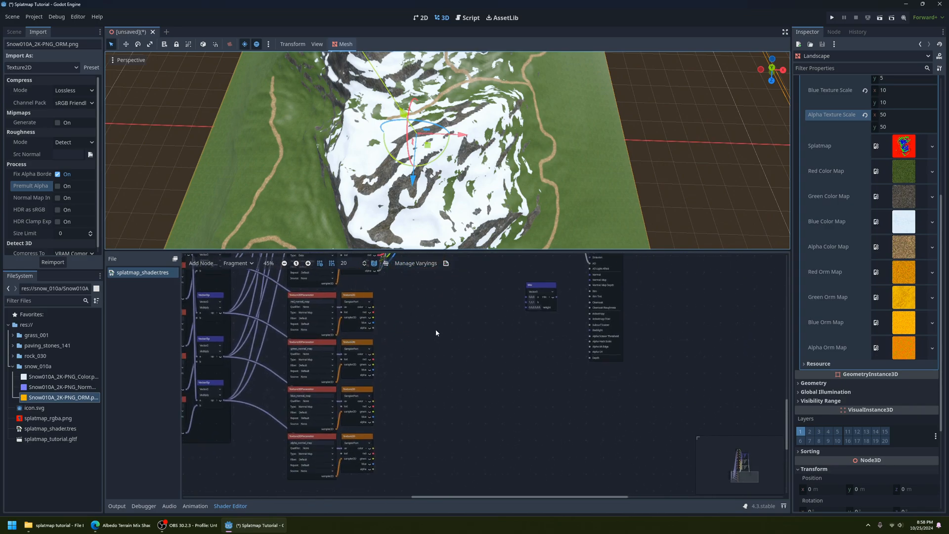
{"action": "scroll", "coordinate": [435, 330], "scroll_direction": "up", "scroll_amount": 2}
{"action": "middle_click_drag", "start_coordinate": [528, 343], "coordinate": [479, 325]}
{"action": "left_click", "coordinate": [478, 321]}
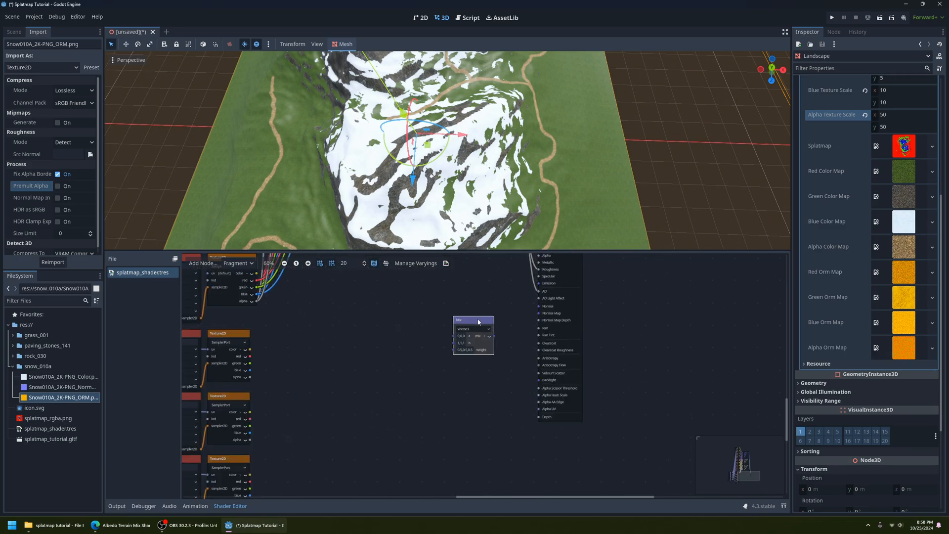
{"action": "left_click_drag", "start_coordinate": [478, 321], "coordinate": [494, 321]}
{"action": "scroll", "coordinate": [488, 347], "scroll_direction": "up", "scroll_amount": 2}
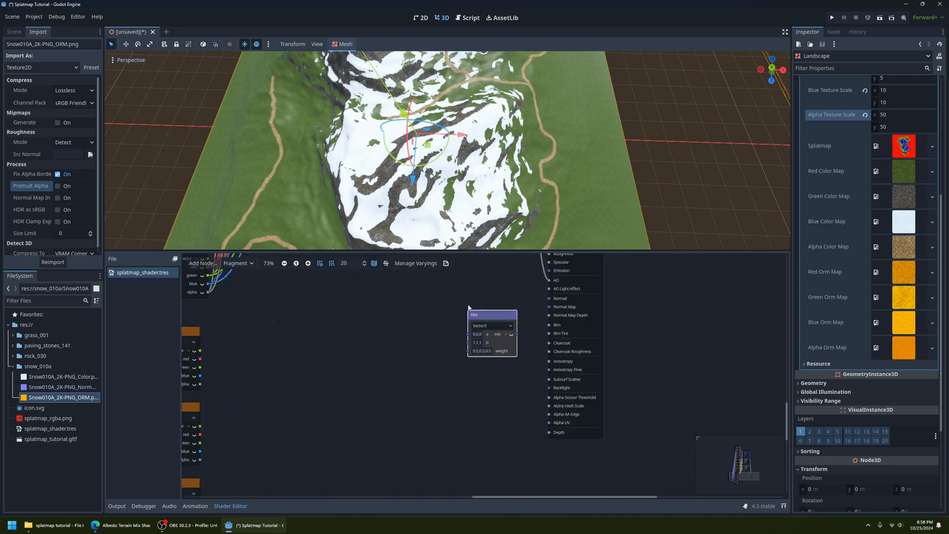
Duplicate the Vector3 Mix node twice and arrange the three Mix nodes in an evenly spaced row.
{"action": "key", "text": "ctrl+d"}
{"action": "left_click_drag", "start_coordinate": [492, 316], "coordinate": [389, 316]}
{"action": "key", "text": "ctrl+d"}
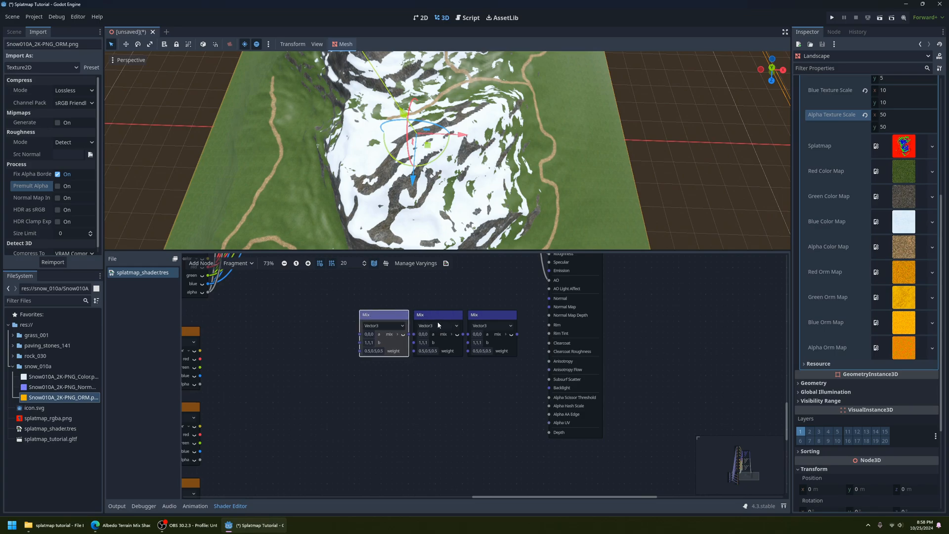
{"action": "left_click", "coordinate": [443, 320]}
{"action": "left_click", "coordinate": [400, 315]}
{"action": "left_click_drag", "start_coordinate": [428, 315], "coordinate": [372, 314], "text": "ctrl"}
{"action": "left_click", "coordinate": [363, 297]}
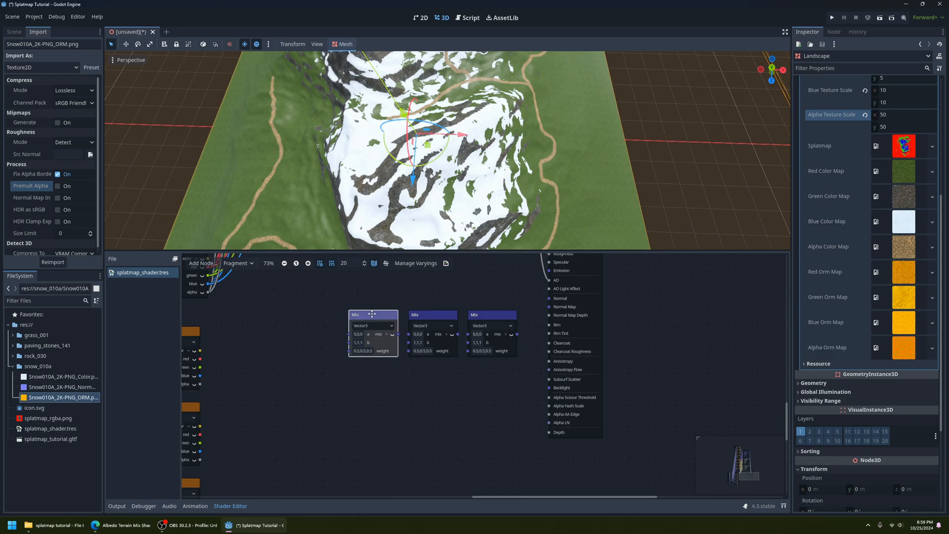
Chain the three Mix nodes through their a inputs and connect the last one's mix output to Output's Normal Map.
{"action": "scroll", "coordinate": [455, 363], "scroll_direction": "up", "scroll_amount": 2}
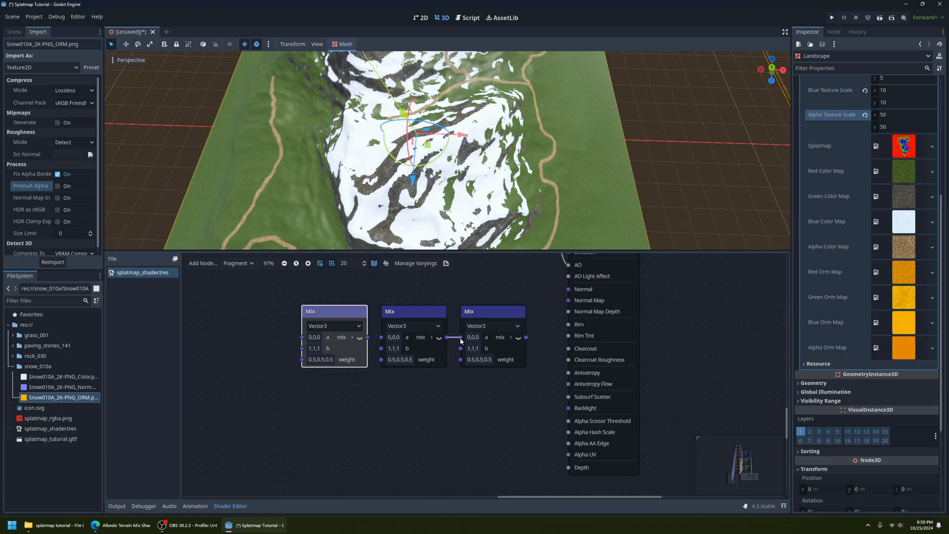
{"action": "mouse_move", "coordinate": [460, 340]}
{"action": "left_mouse_down"}
{"action": "mouse_move", "coordinate": [447, 340]}
{"action": "mouse_move", "coordinate": [460, 337]}
{"action": "left_mouse_up"}
{"action": "left_click_drag", "start_coordinate": [367, 337], "coordinate": [381, 337]}
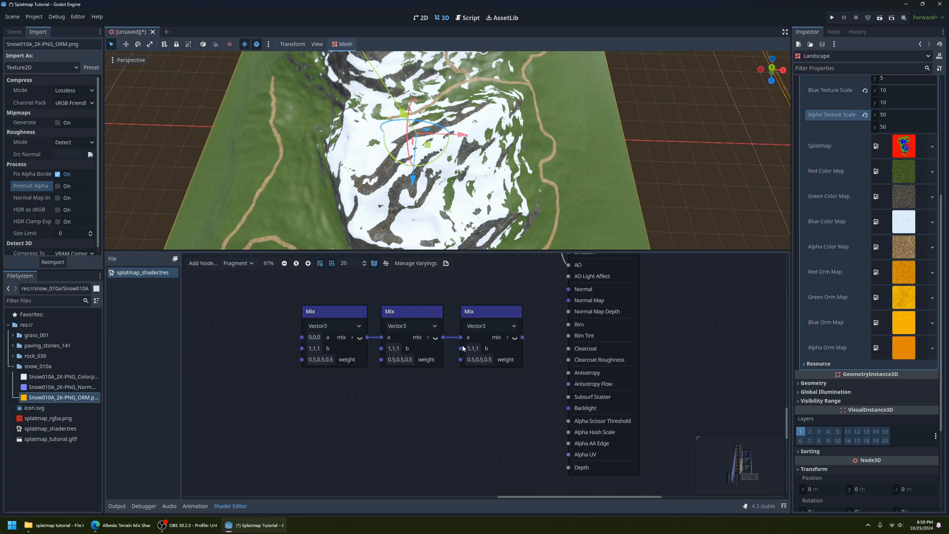
{"action": "scroll", "coordinate": [471, 386], "scroll_direction": "down", "scroll_amount": 2}
{"action": "middle_click_drag", "start_coordinate": [471, 387], "coordinate": [417, 407]}
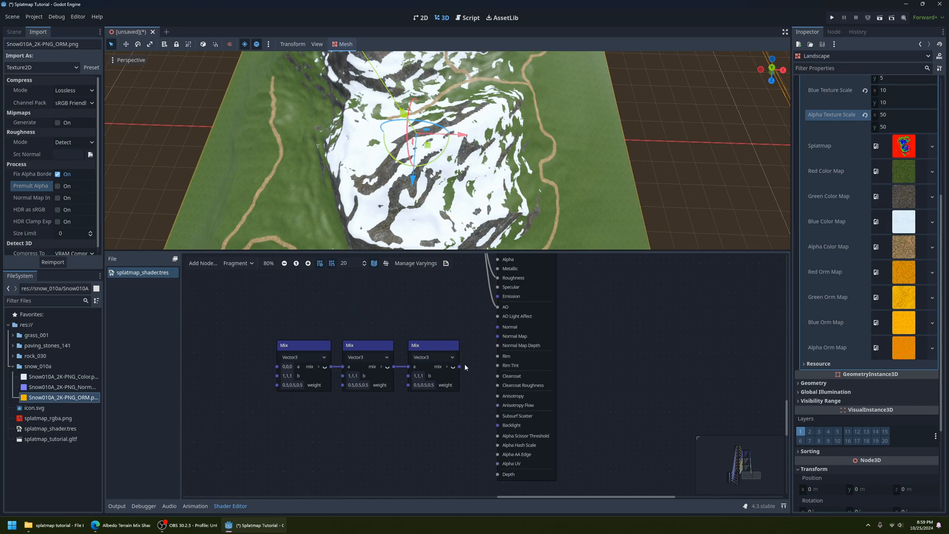
{"action": "left_click_drag", "start_coordinate": [464, 368], "coordinate": [497, 336]}
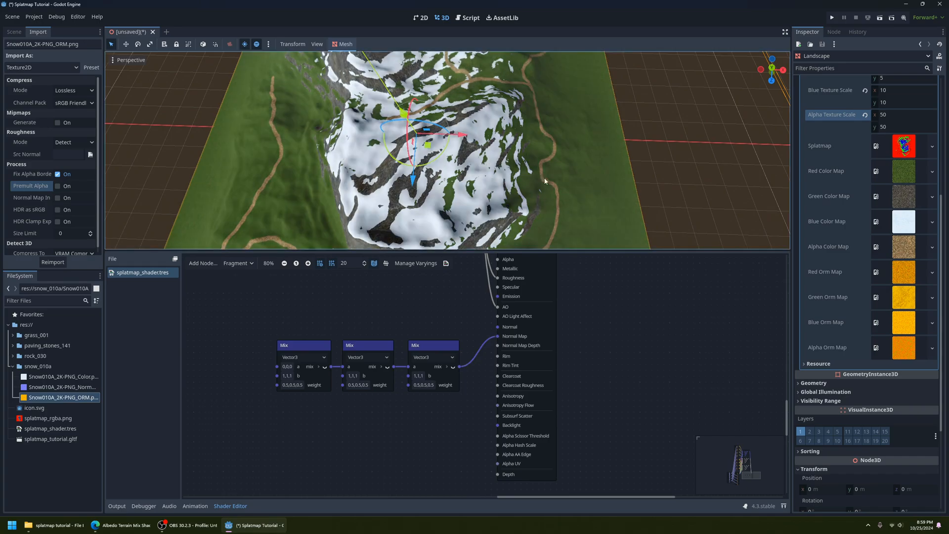
Examine the terrain's shading from several angles with the Normal Map input connected.
{"action": "middle_click_drag", "start_coordinate": [545, 181], "coordinate": [464, 203]}
{"action": "scroll", "coordinate": [496, 154], "scroll_direction": "down", "scroll_amount": 3}
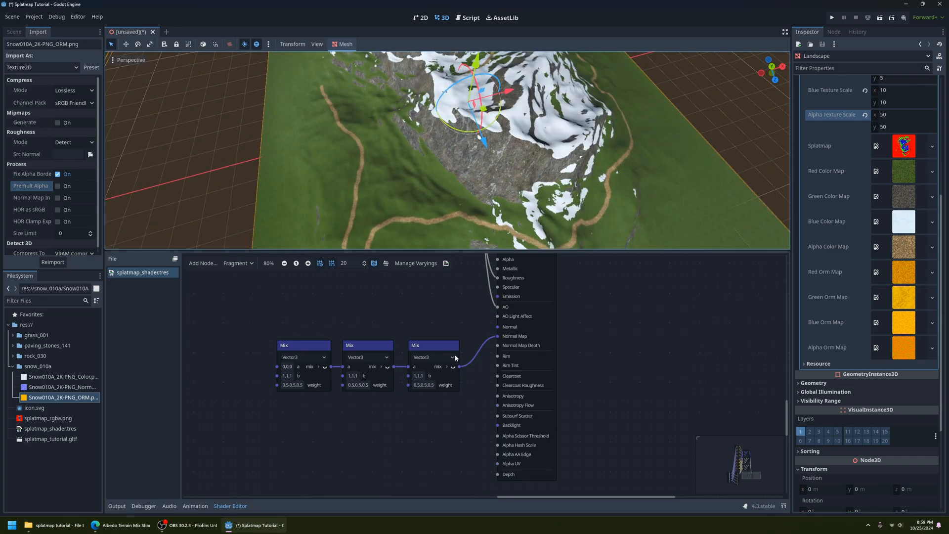
{"action": "middle_click_drag", "start_coordinate": [454, 355], "coordinate": [502, 291]}
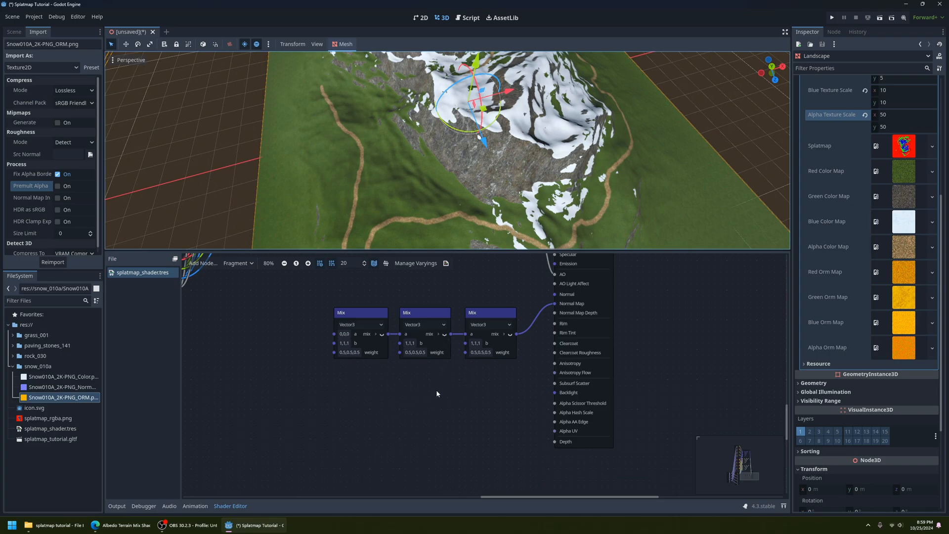
{"action": "middle_click_drag", "start_coordinate": [442, 228], "coordinate": [451, 201]}
{"action": "middle_click_drag", "start_coordinate": [384, 380], "coordinate": [469, 398]}
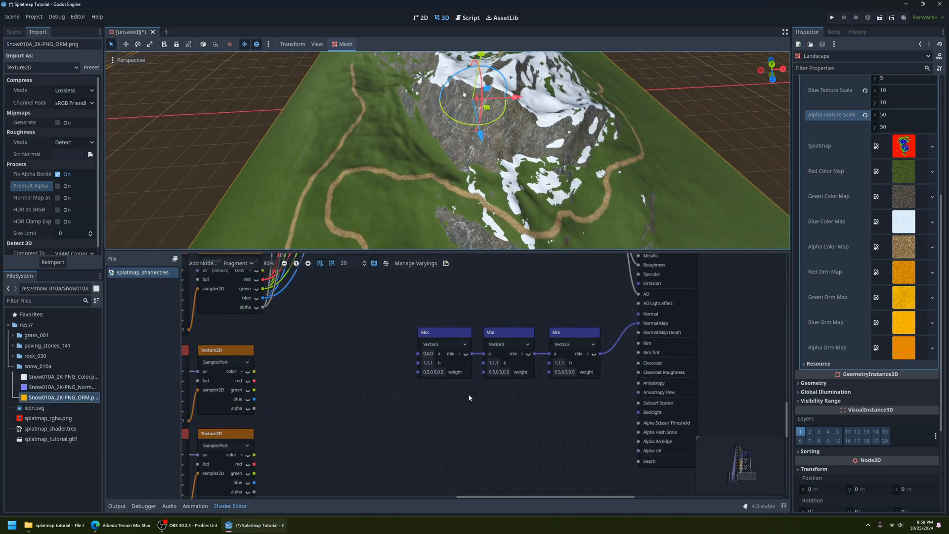
{"action": "middle_click_drag", "start_coordinate": [320, 374], "coordinate": [341, 336]}
{"action": "scroll", "coordinate": [425, 186], "scroll_direction": "down", "scroll_amount": 3}
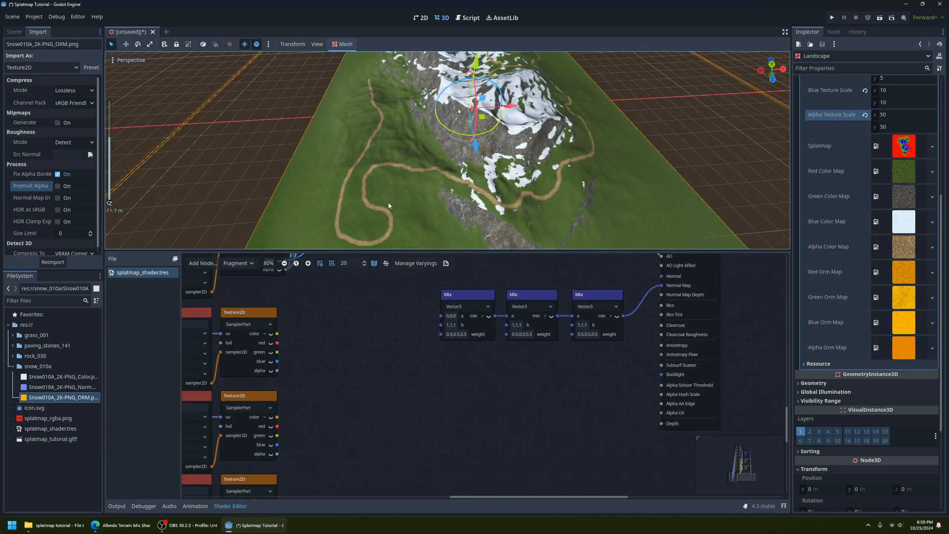
{"action": "mouse_move", "coordinate": [443, 300]}
{"action": "middle_mouse_down"}
{"action": "mouse_move", "coordinate": [424, 311]}
{"action": "mouse_move", "coordinate": [437, 307]}
{"action": "middle_mouse_up"}
Collapse the color output's channels on the four Texture2D nodes for the red, green, blue and alpha normal maps.
{"action": "middle_click_drag", "start_coordinate": [356, 363], "coordinate": [424, 364]}
{"action": "scroll", "coordinate": [409, 348], "scroll_direction": "down", "scroll_amount": 1}
{"action": "left_click", "coordinate": [658, 306]}
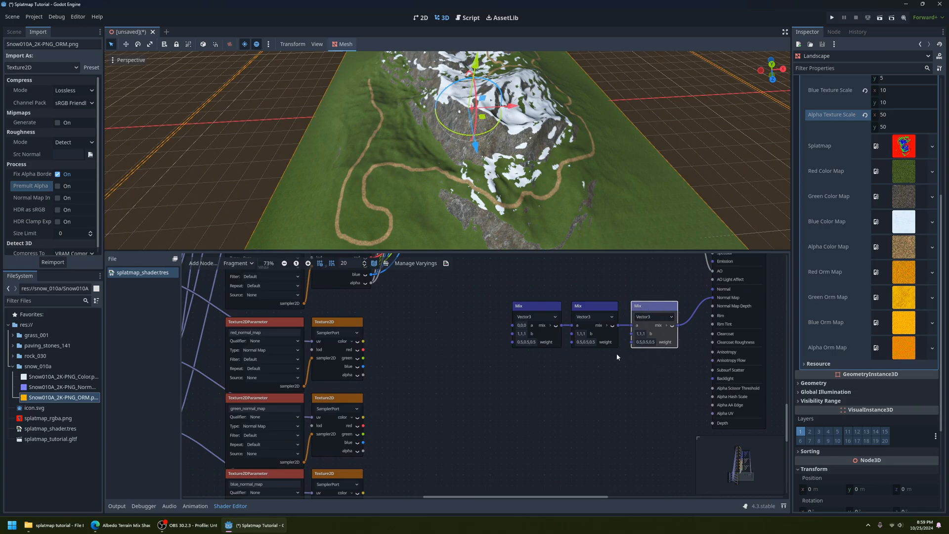
{"action": "left_click", "coordinate": [351, 343]}
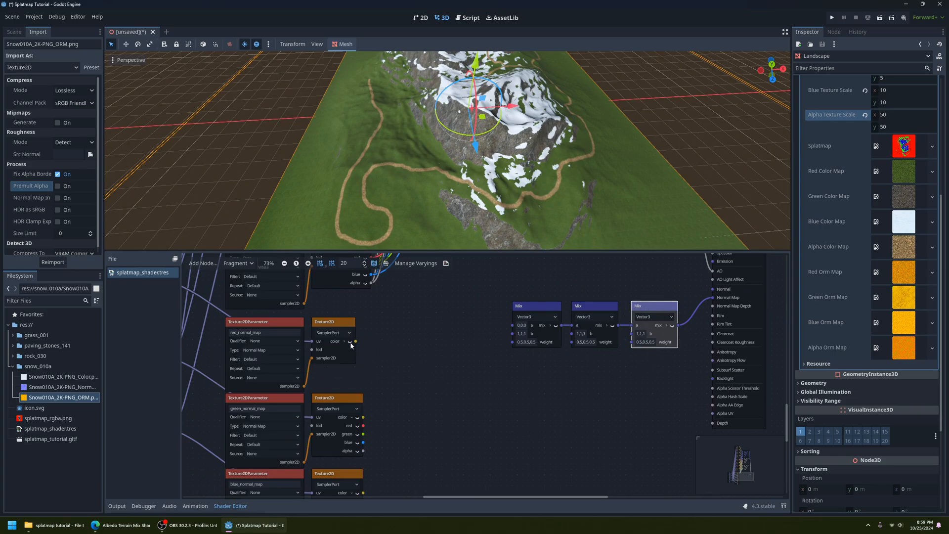
{"action": "left_click", "coordinate": [352, 419]}
{"action": "scroll", "coordinate": [405, 364], "scroll_direction": "down", "scroll_amount": 4}
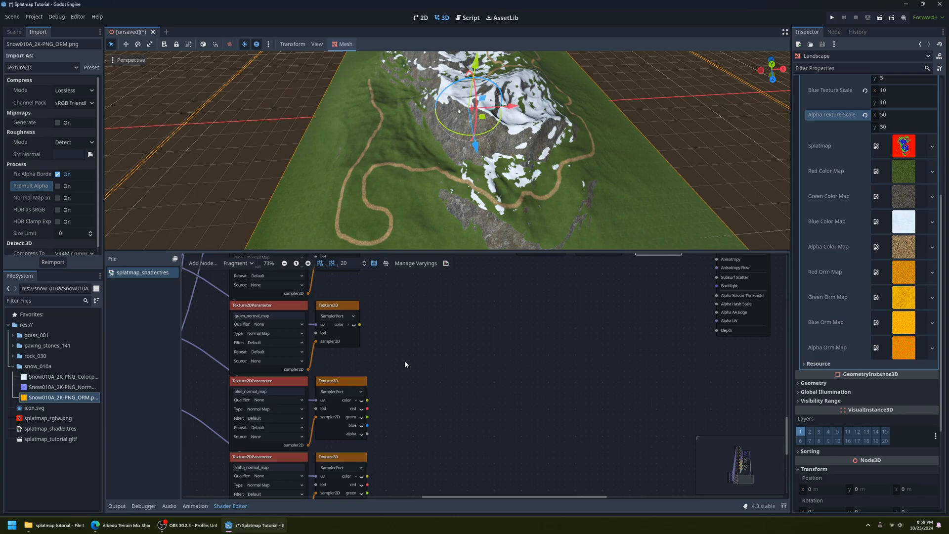
{"action": "left_click", "coordinate": [357, 403]}
{"action": "left_click", "coordinate": [356, 394]}
{"action": "left_click", "coordinate": [367, 388]}
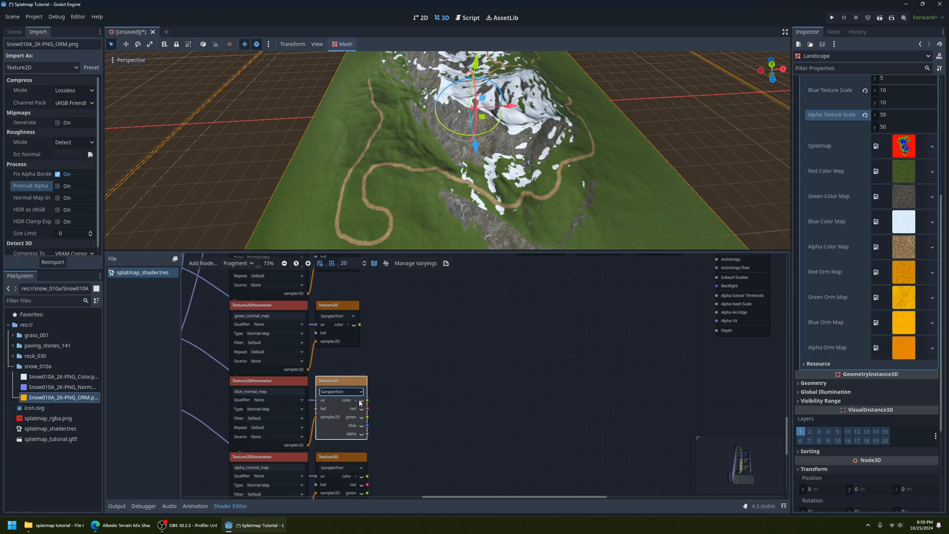
{"action": "left_click", "coordinate": [360, 401]}
{"action": "left_click", "coordinate": [352, 464]}
{"action": "scroll", "coordinate": [414, 390], "scroll_direction": "down", "scroll_amount": 2}
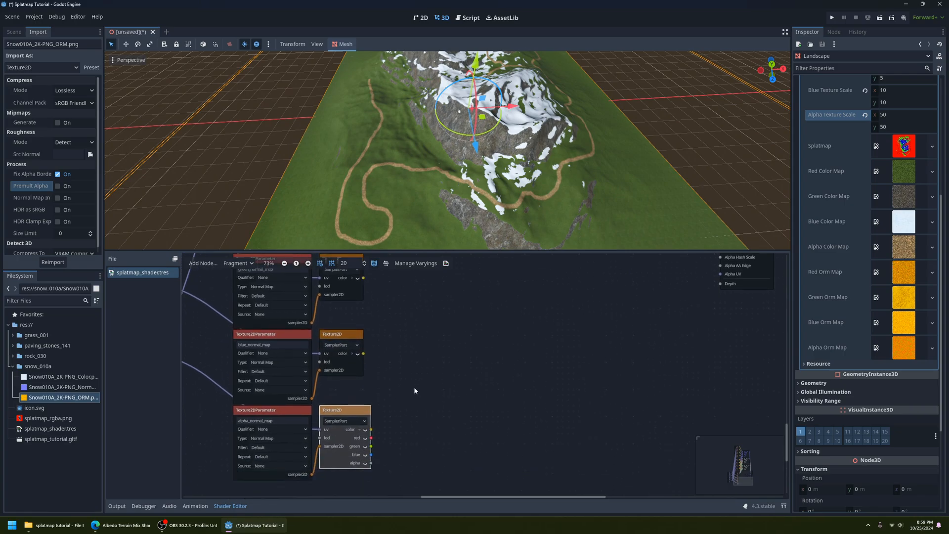
{"action": "left_click", "coordinate": [360, 430]}
Connect the red normal map's color to the last Vector3 Mix node's b input and the green normal map's color to the middle Mix's b.
{"action": "middle_click_drag", "start_coordinate": [400, 361], "coordinate": [365, 418]}
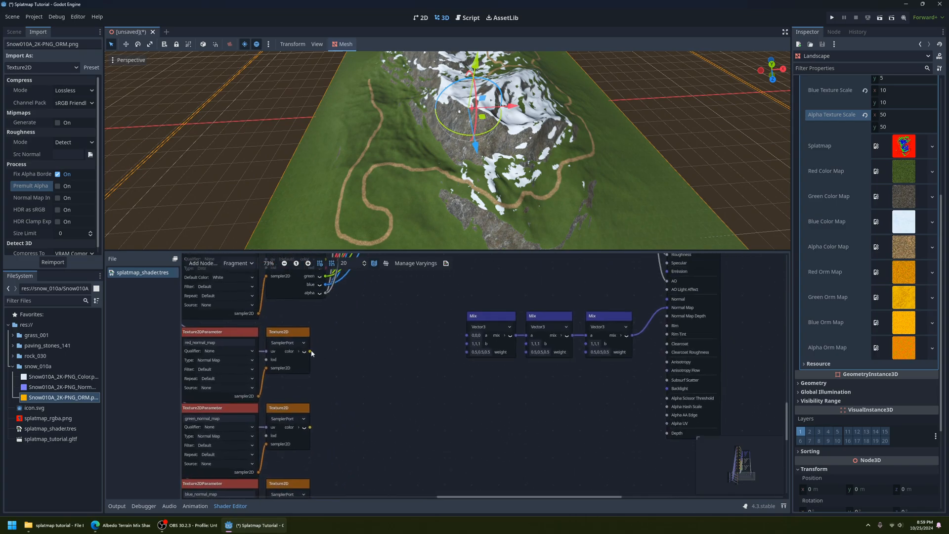
{"action": "left_click_drag", "start_coordinate": [311, 351], "coordinate": [587, 345]}
{"action": "scroll", "coordinate": [523, 381], "scroll_direction": "down", "scroll_amount": 2}
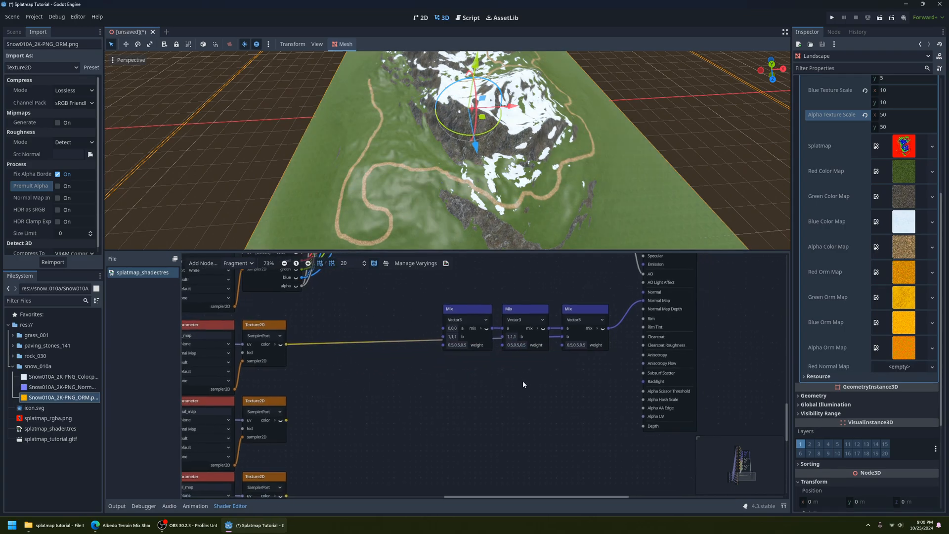
{"action": "middle_click_drag", "start_coordinate": [417, 343], "coordinate": [434, 338]}
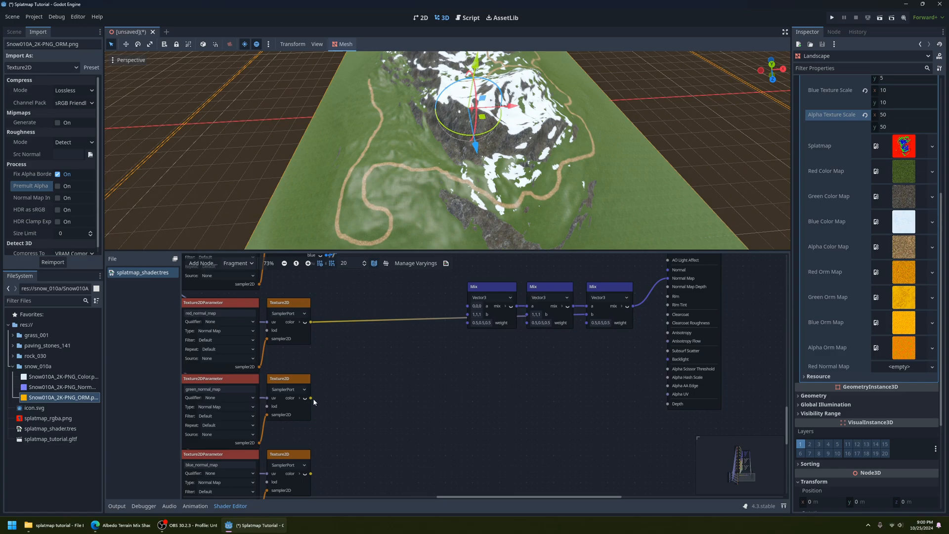
{"action": "left_click_drag", "start_coordinate": [311, 397], "coordinate": [527, 314]}
{"action": "scroll", "coordinate": [423, 389], "scroll_direction": "down", "scroll_amount": 2, "text": "ctrl"}
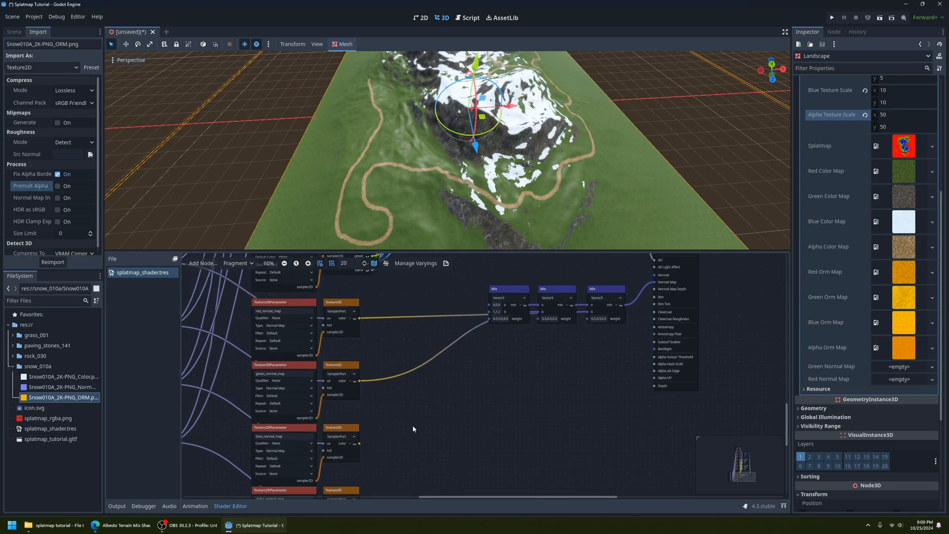
{"action": "middle_click_drag", "start_coordinate": [415, 406], "coordinate": [403, 391]}
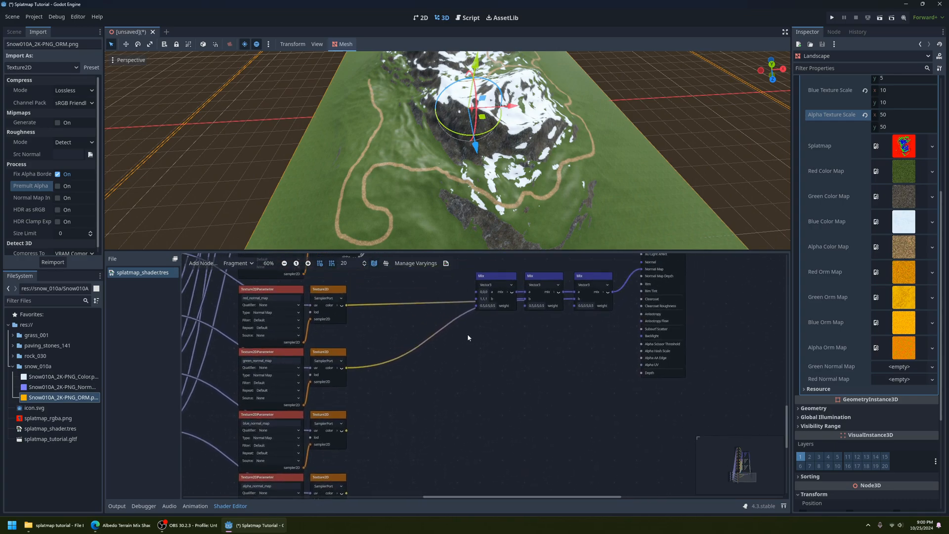
Connect the blue normal map's color to the first Mix node's b input and the alpha normal map's color to its a input.
{"action": "left_click", "coordinate": [495, 291]}
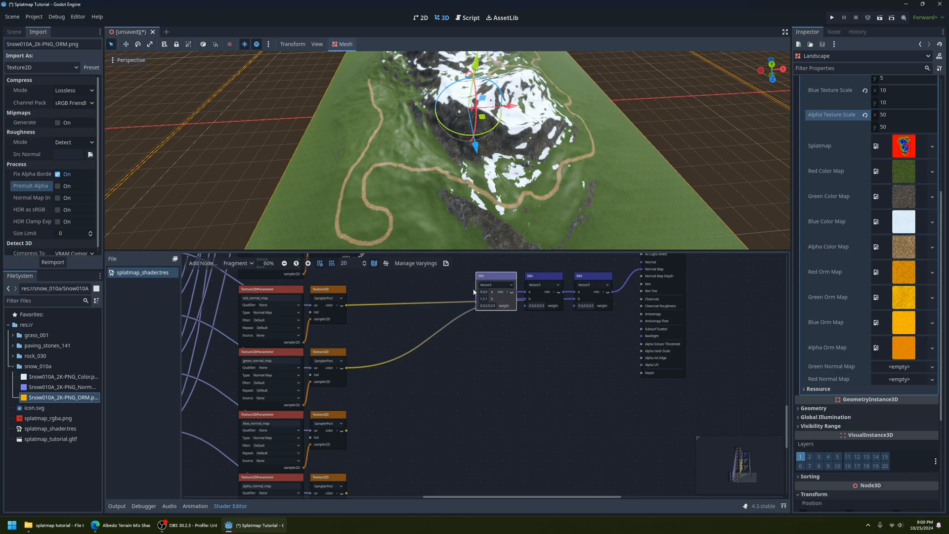
{"action": "middle_click_drag", "start_coordinate": [581, 384], "coordinate": [559, 387]}
{"action": "scroll", "coordinate": [560, 387], "scroll_direction": "down", "scroll_amount": 1}
{"action": "middle_click_drag", "start_coordinate": [482, 407], "coordinate": [491, 386]}
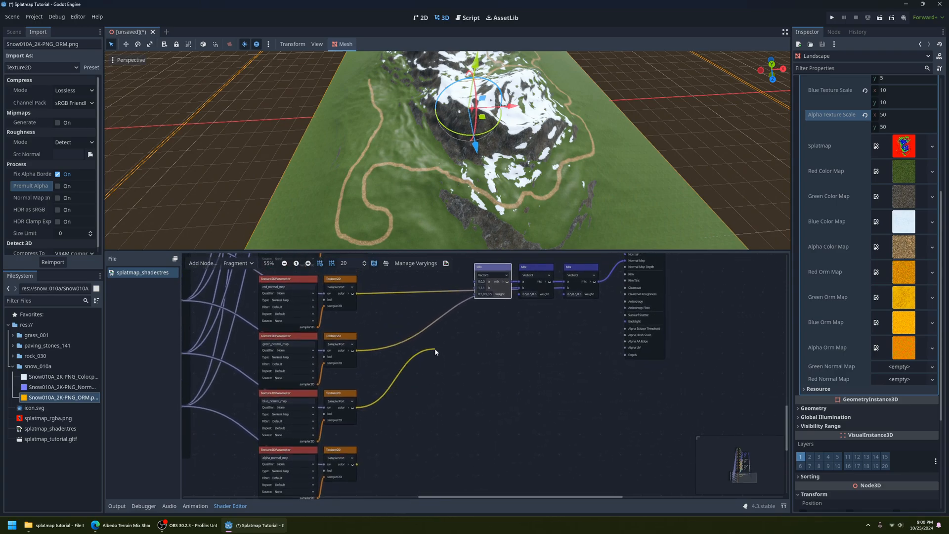
{"action": "left_click_drag", "start_coordinate": [434, 348], "coordinate": [475, 288]}
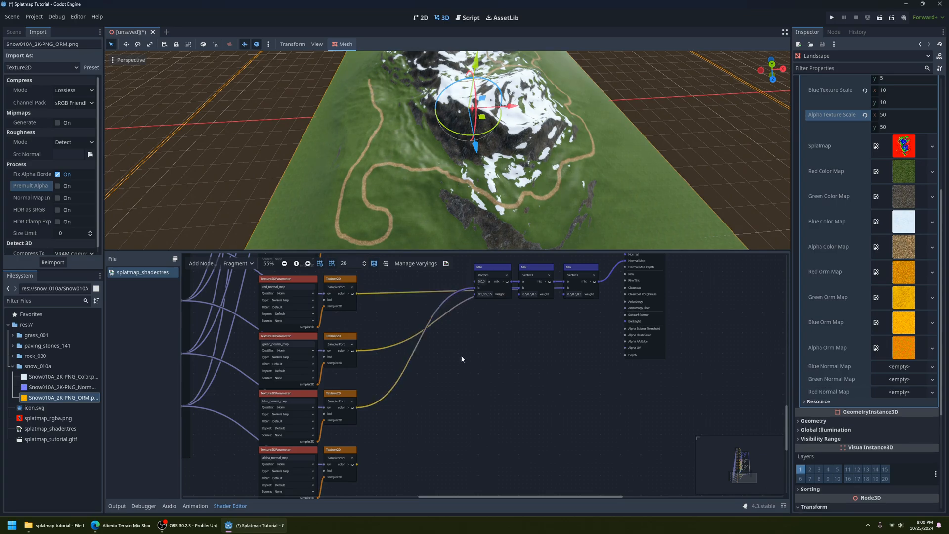
{"action": "left_click_drag", "start_coordinate": [359, 461], "coordinate": [448, 430]}
{"action": "right_click", "coordinate": [447, 438]}
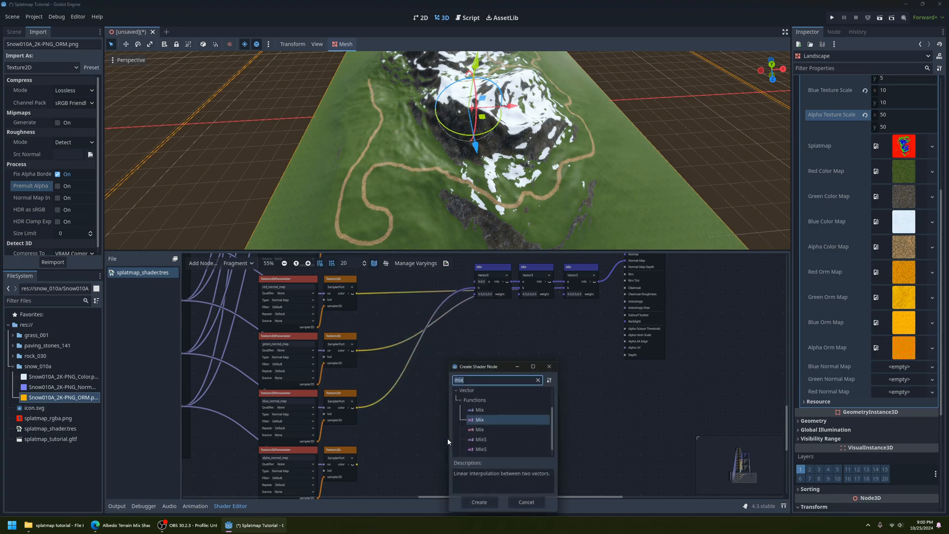
{"action": "left_click", "coordinate": [366, 462]}
{"action": "left_click", "coordinate": [533, 506]}
{"action": "left_click", "coordinate": [531, 506]}
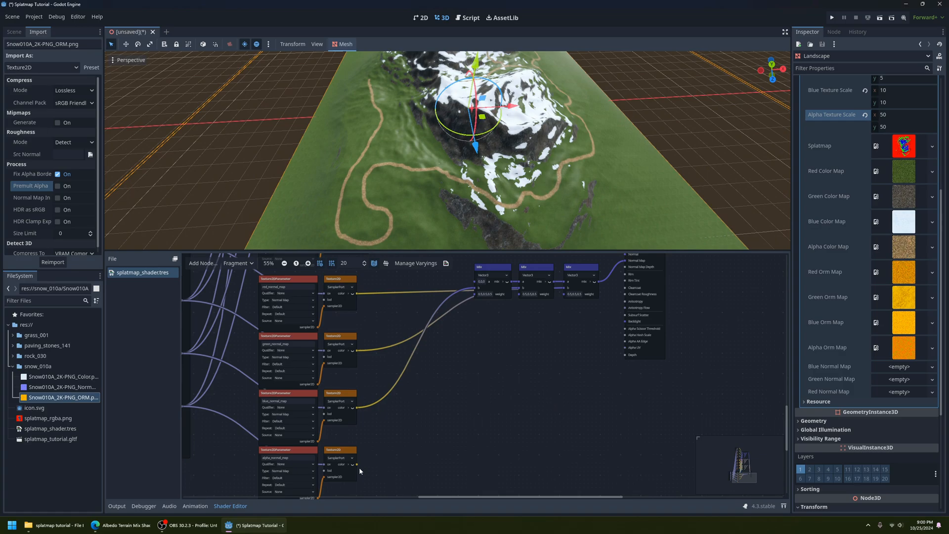
{"action": "left_click_drag", "start_coordinate": [365, 460], "coordinate": [474, 282]}
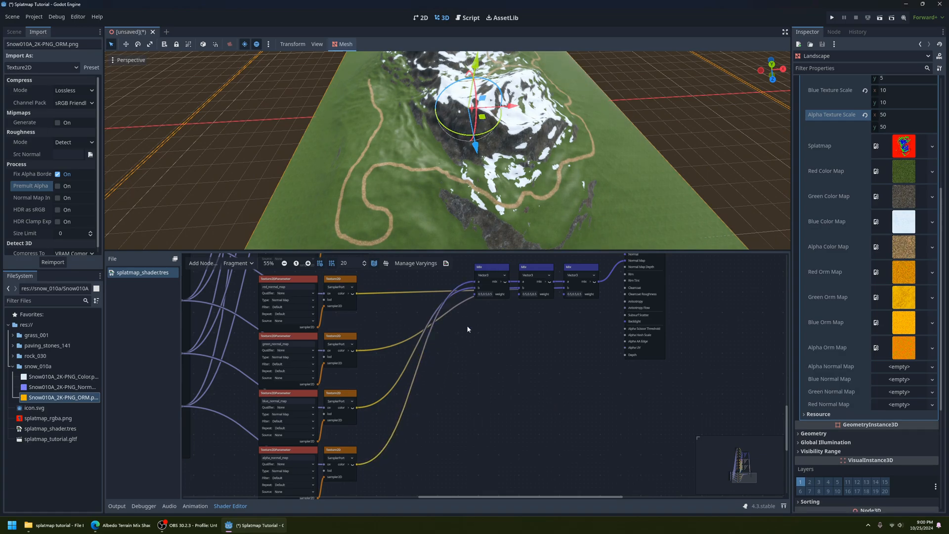
Connect the splatmap texture's red channel to the weight input of the last normal map Mix node.
{"action": "middle_click_drag", "start_coordinate": [520, 338], "coordinate": [486, 409]}
{"action": "scroll", "coordinate": [486, 409], "scroll_direction": "up", "scroll_amount": 1}
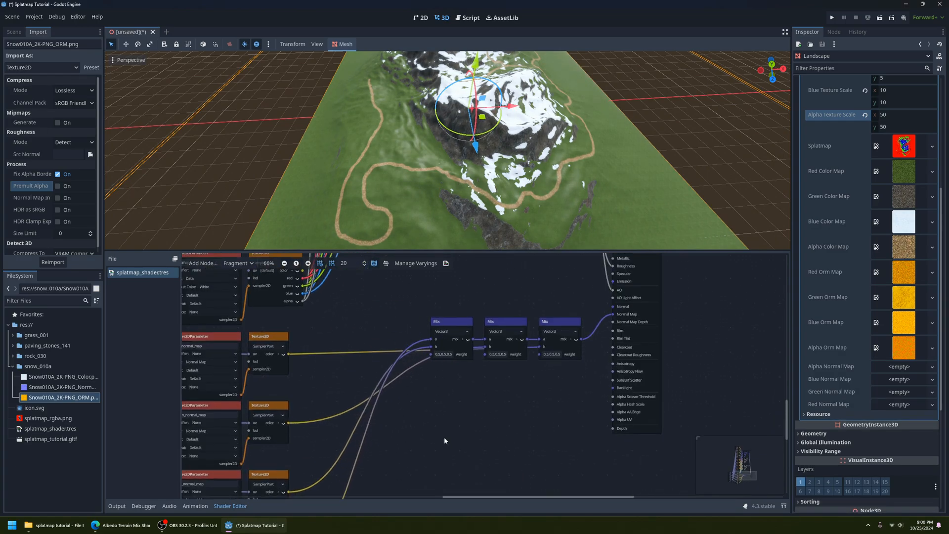
{"action": "mouse_move", "coordinate": [443, 437]}
{"action": "middle_mouse_down"}
{"action": "mouse_move", "coordinate": [446, 368]}
{"action": "mouse_move", "coordinate": [450, 430]}
{"action": "middle_mouse_up"}
{"action": "scroll", "coordinate": [447, 369], "scroll_direction": "down", "scroll_amount": 2}
{"action": "scroll", "coordinate": [491, 369], "scroll_direction": "up", "scroll_amount": 4}
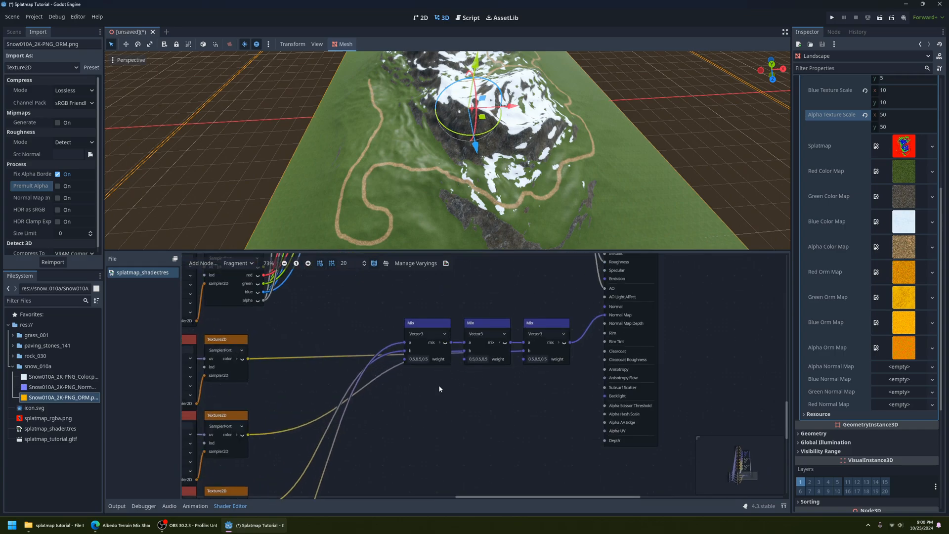
{"action": "middle_click_drag", "start_coordinate": [440, 388], "coordinate": [512, 369]}
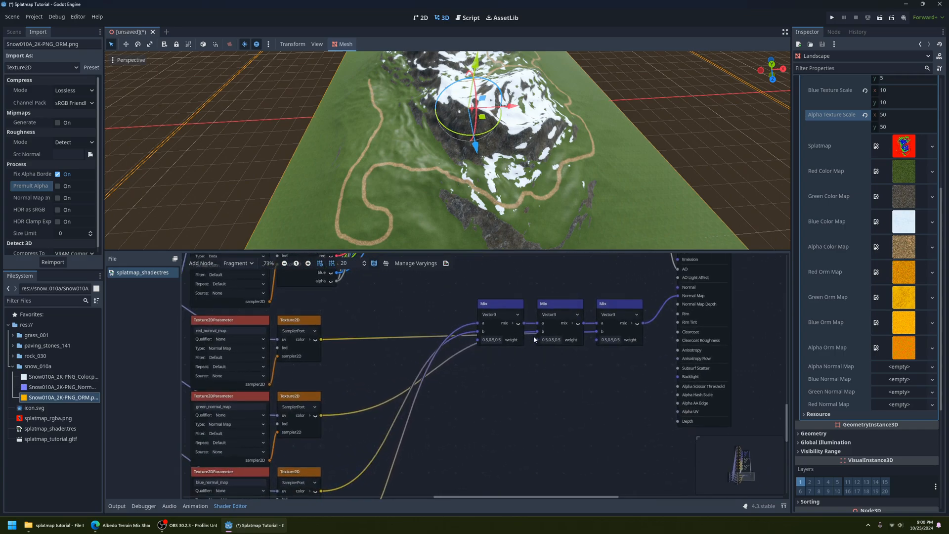
{"action": "scroll", "coordinate": [479, 408], "scroll_direction": "down", "scroll_amount": 1}
{"action": "middle_click_drag", "start_coordinate": [443, 349], "coordinate": [414, 377]}
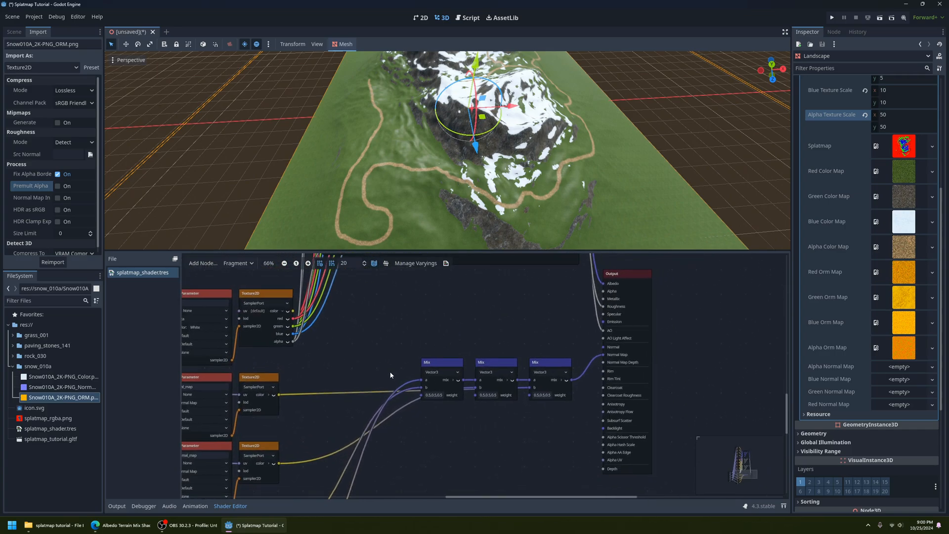
{"action": "middle_click_drag", "start_coordinate": [305, 364], "coordinate": [345, 368]}
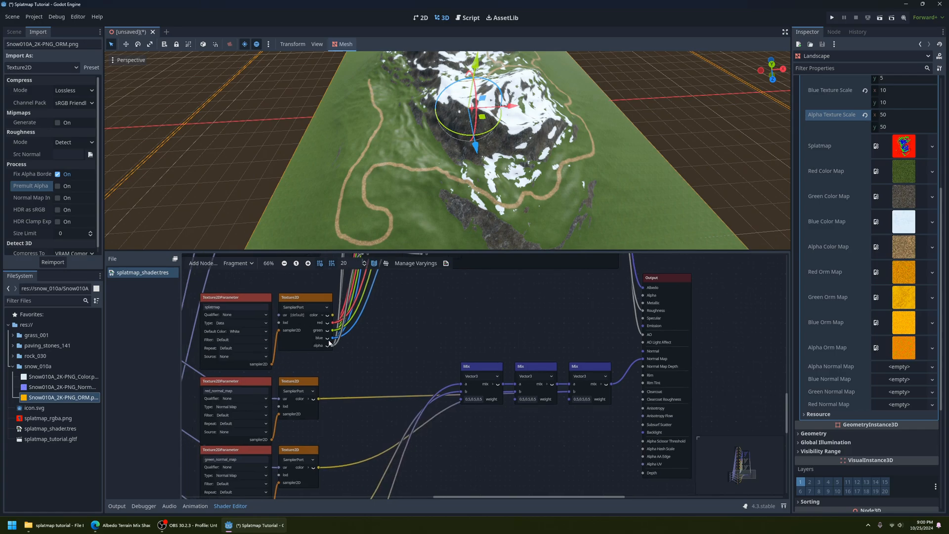
{"action": "left_click_drag", "start_coordinate": [334, 322], "coordinate": [571, 399]}
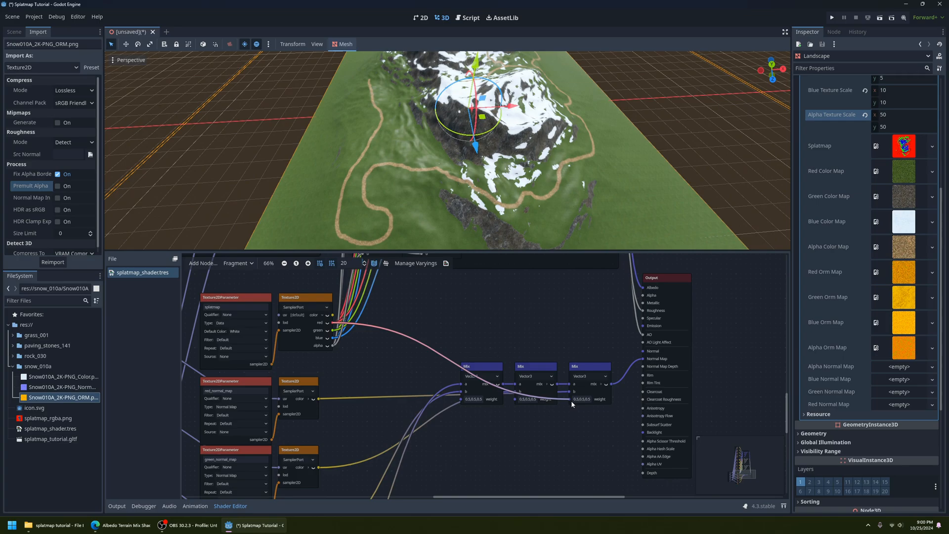
{"action": "left_click_drag", "start_coordinate": [570, 400], "coordinate": [570, 400]}
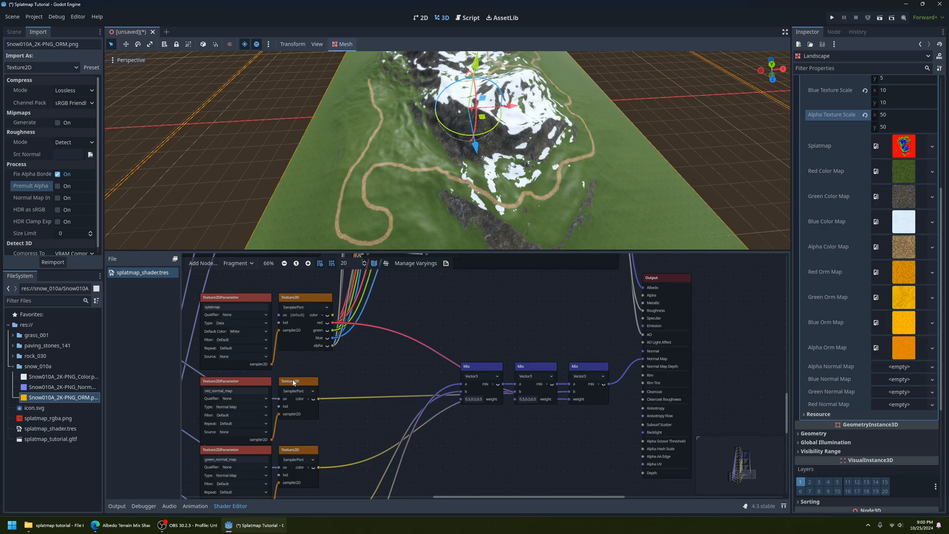
Connect the splatmap's green channel to the middle normal map Mix's weight and its blue channel to the first Mix's weight.
{"action": "middle_click_drag", "start_coordinate": [485, 437], "coordinate": [464, 408]}
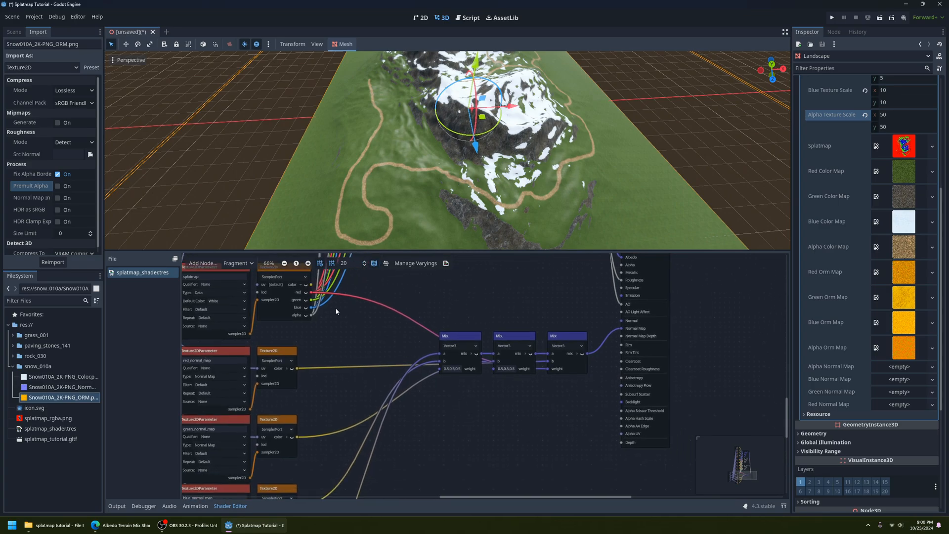
{"action": "left_click_drag", "start_coordinate": [311, 299], "coordinate": [493, 368]}
{"action": "middle_click_drag", "start_coordinate": [470, 458], "coordinate": [483, 428]}
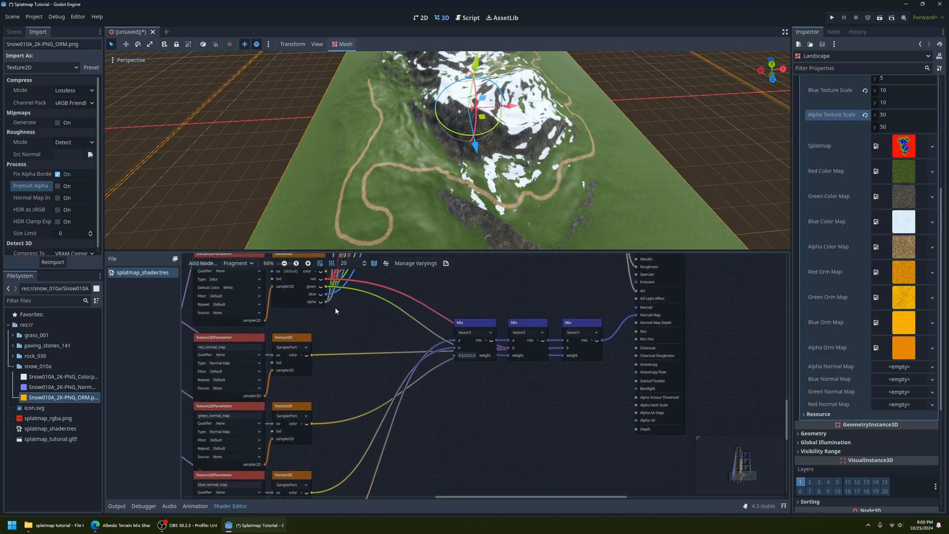
{"action": "left_click_drag", "start_coordinate": [325, 294], "coordinate": [456, 354]}
{"action": "scroll", "coordinate": [514, 410], "scroll_direction": "down", "scroll_amount": 2}
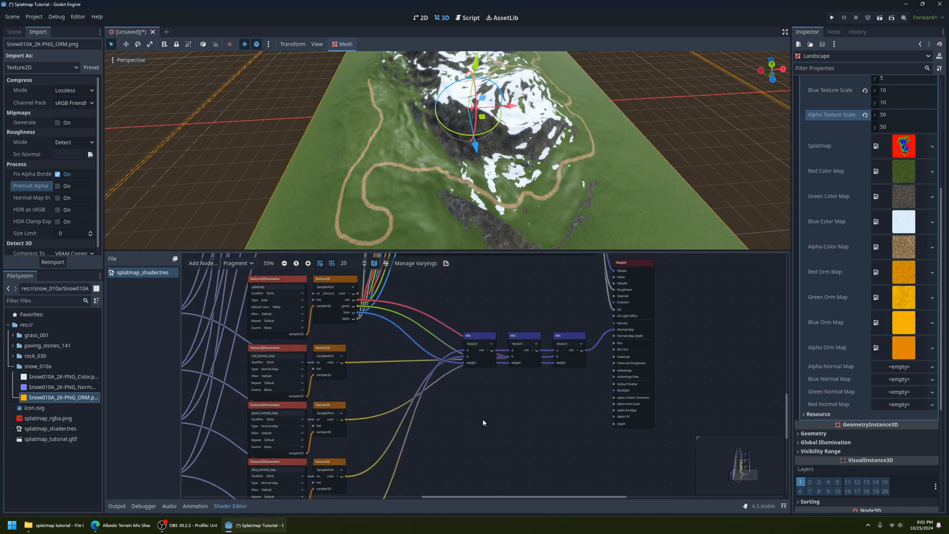
{"action": "middle_click_drag", "start_coordinate": [483, 423], "coordinate": [469, 420]}
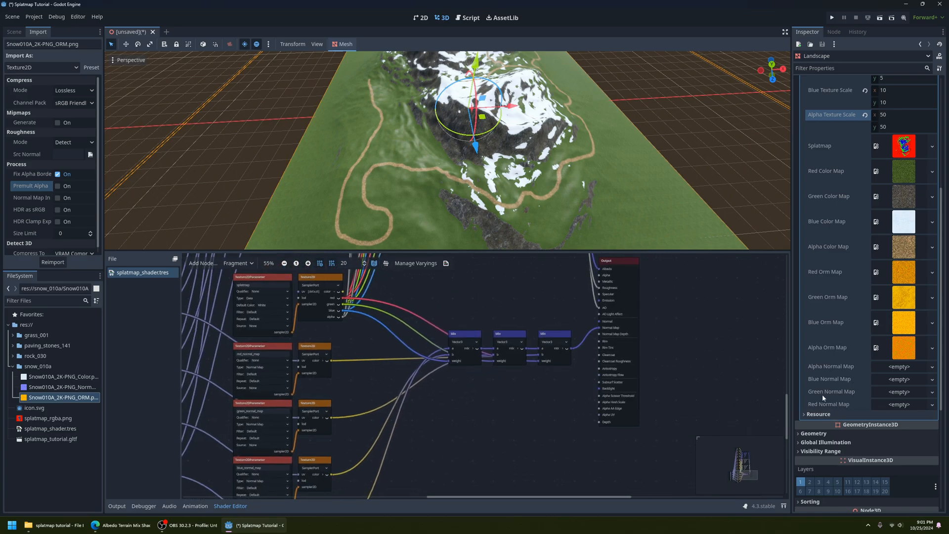
Assign the Grass001_2K-PNG_NormalGL.png texture from the grass_001 folder to the Red Normal Map parameter.
{"action": "left_click", "coordinate": [13, 366]}
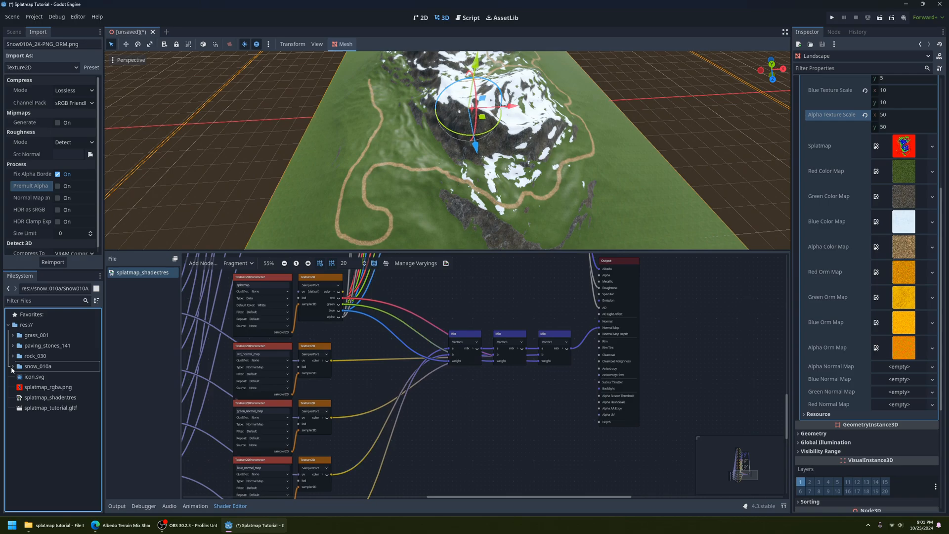
{"action": "left_click", "coordinate": [12, 335]}
{"action": "left_click", "coordinate": [47, 356]}
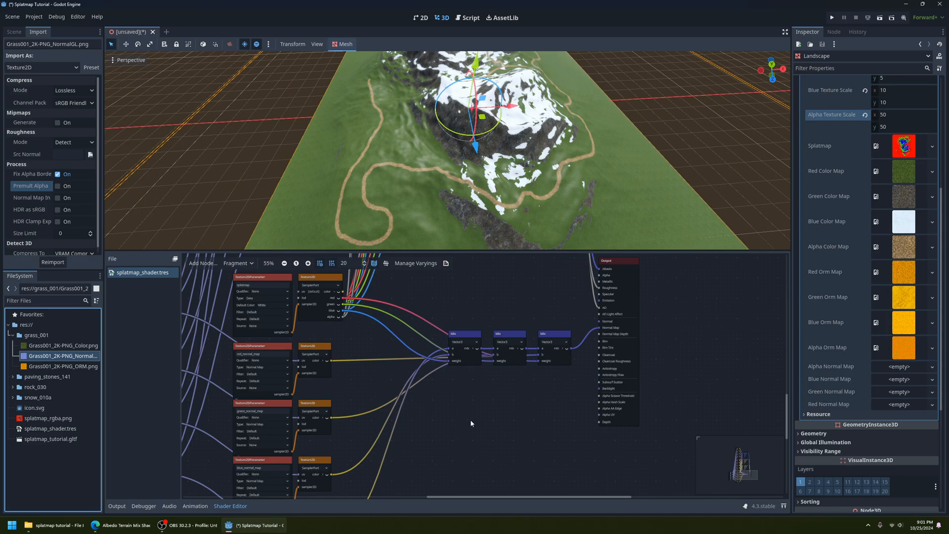
{"action": "left_click_drag", "start_coordinate": [470, 419], "coordinate": [858, 350]}
{"action": "left_click_drag", "start_coordinate": [873, 370], "coordinate": [889, 405]}
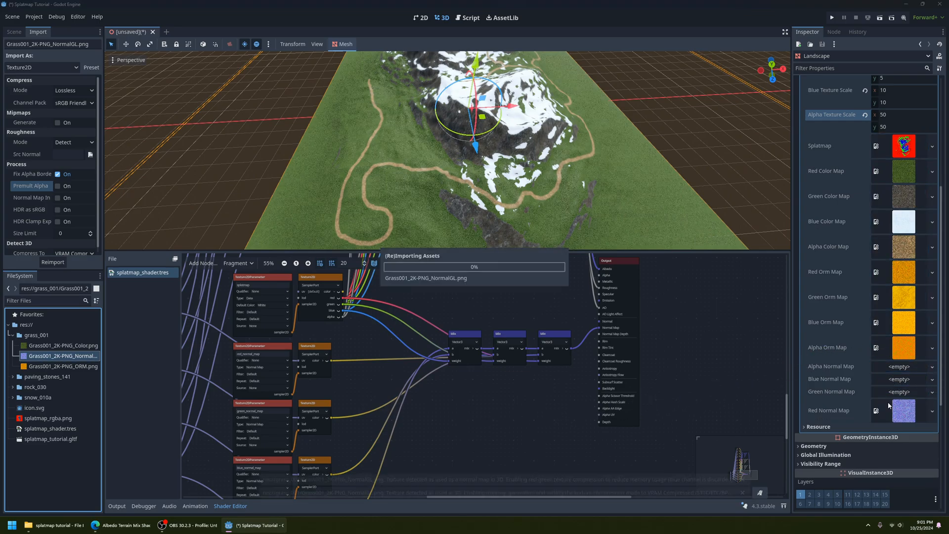
Examine the grass surface's normal map shading up close around the path and hillside.
{"action": "scroll", "coordinate": [494, 170], "scroll_direction": "up", "scroll_amount": 8}
{"action": "scroll", "coordinate": [494, 170], "scroll_direction": "up", "scroll_amount": 4}
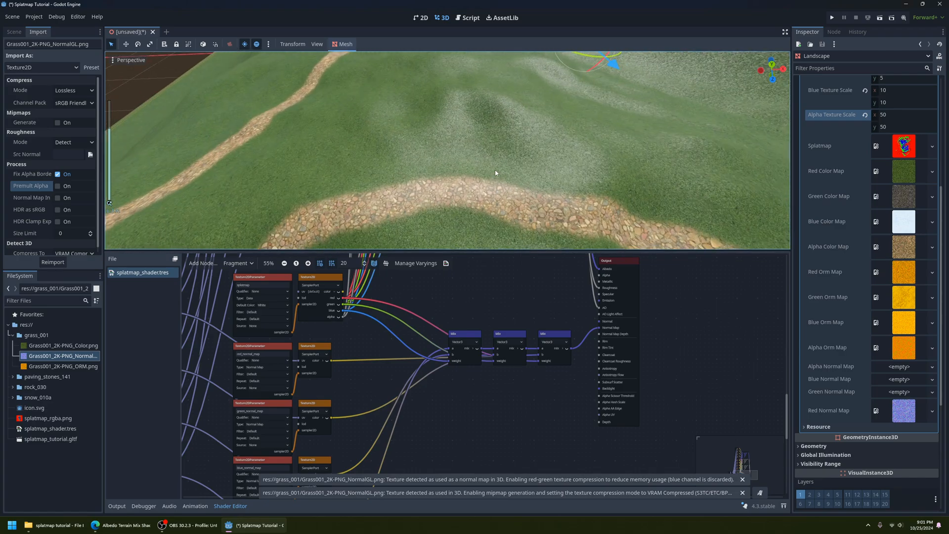
{"action": "middle_click_drag", "start_coordinate": [494, 170], "coordinate": [489, 136]}
{"action": "scroll", "coordinate": [513, 181], "scroll_direction": "up", "scroll_amount": 6}
{"action": "scroll", "coordinate": [505, 174], "scroll_direction": "down", "scroll_amount": 6}
{"action": "scroll", "coordinate": [496, 175], "scroll_direction": "up", "scroll_amount": 8}
{"action": "scroll", "coordinate": [505, 140], "scroll_direction": "down", "scroll_amount": 8}
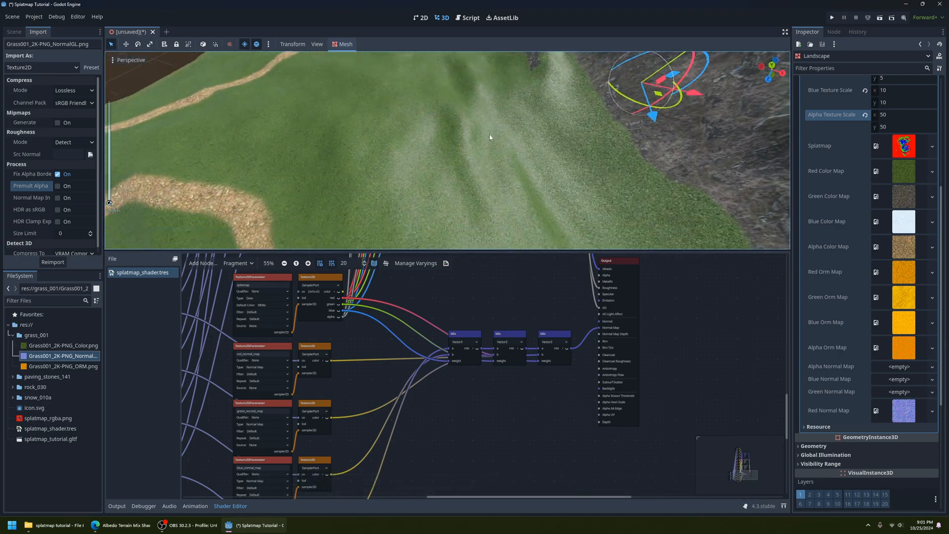
Move the last normal map Mix node below the other two so its incoming connections are spread apart.
{"action": "scroll", "coordinate": [523, 414], "scroll_direction": "up", "scroll_amount": 2}
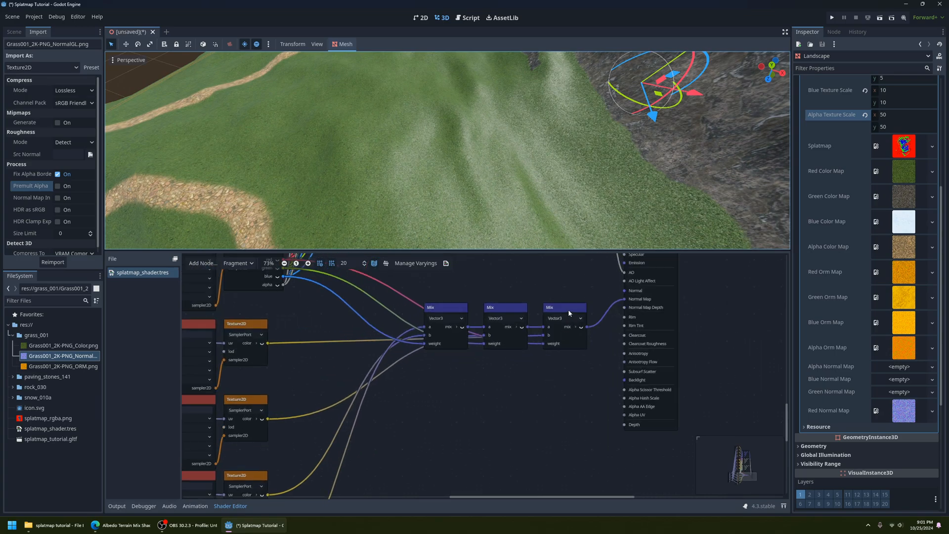
{"action": "left_click_drag", "start_coordinate": [568, 309], "coordinate": [576, 349]}
{"action": "middle_click_drag", "start_coordinate": [497, 345], "coordinate": [503, 378]}
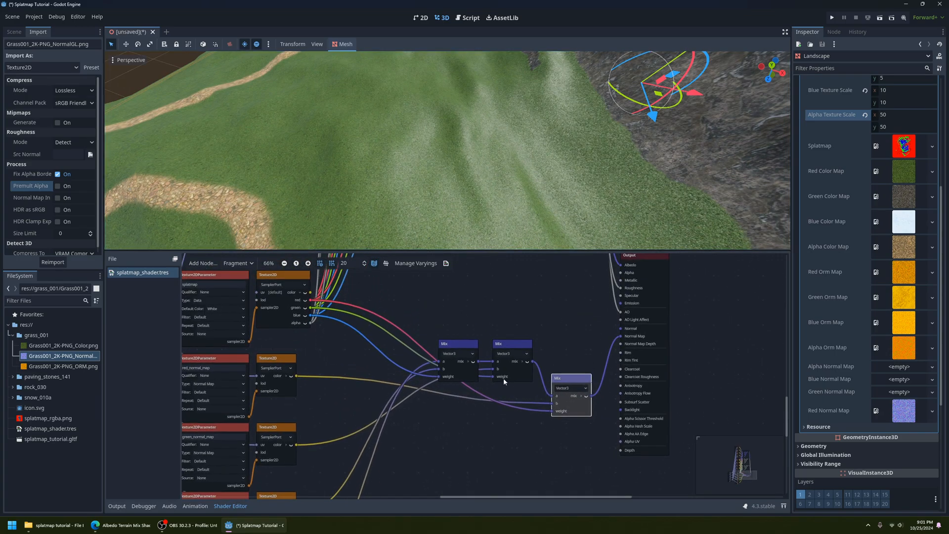
{"action": "scroll", "coordinate": [409, 361], "scroll_direction": "down", "scroll_amount": 1}
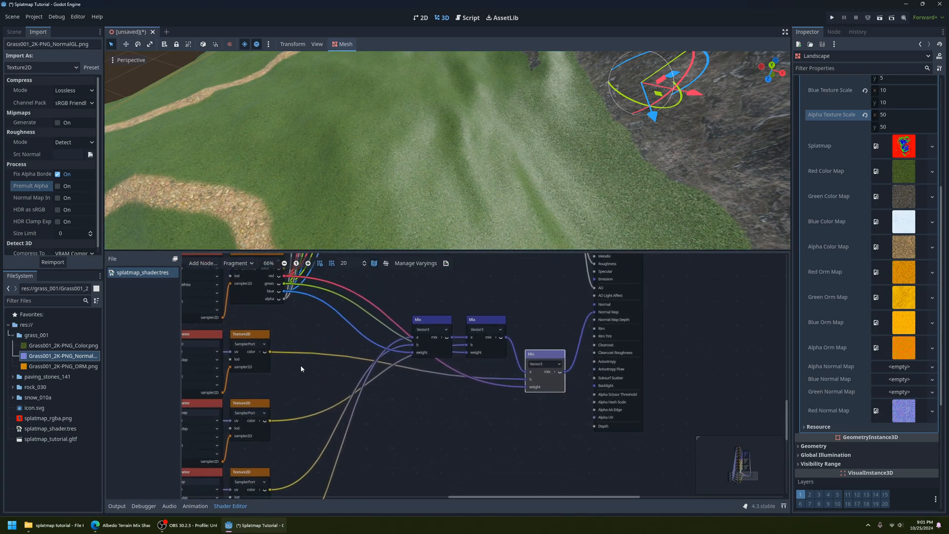
Line up the three normal map Mix nodes in one evenly spaced row beside the Output node.
{"action": "middle_click_drag", "start_coordinate": [300, 365], "coordinate": [361, 364]}
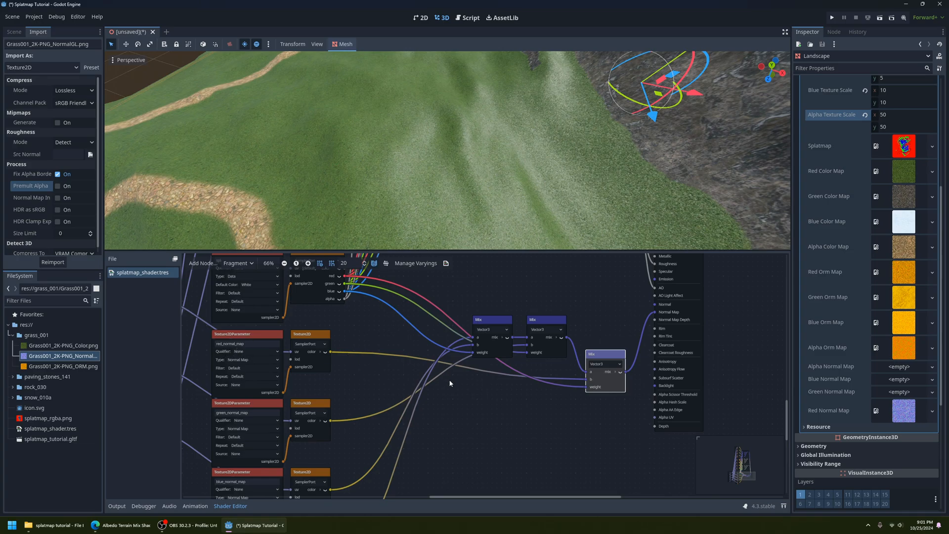
{"action": "scroll", "coordinate": [450, 383], "scroll_direction": "up", "scroll_amount": 2}
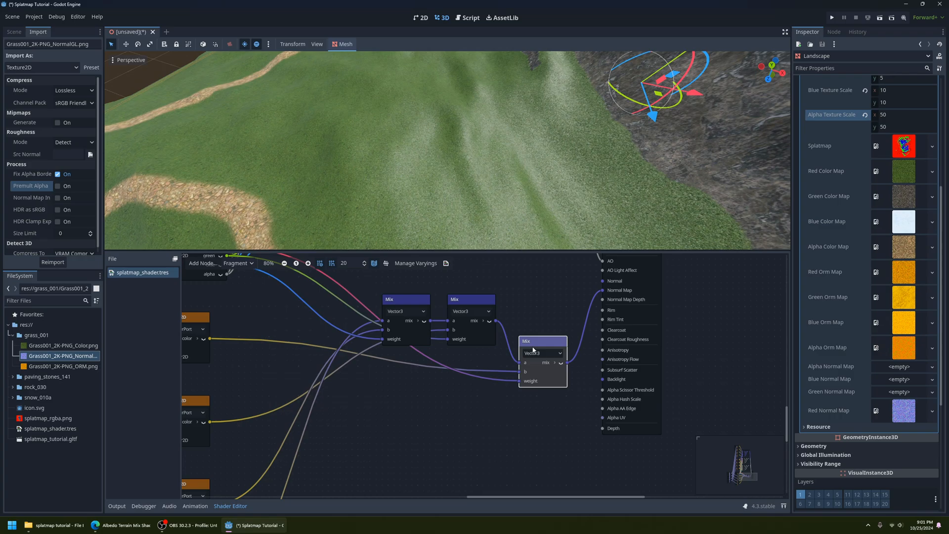
{"action": "left_click_drag", "start_coordinate": [533, 349], "coordinate": [521, 309]}
{"action": "scroll", "coordinate": [524, 383], "scroll_direction": "up", "scroll_amount": 2}
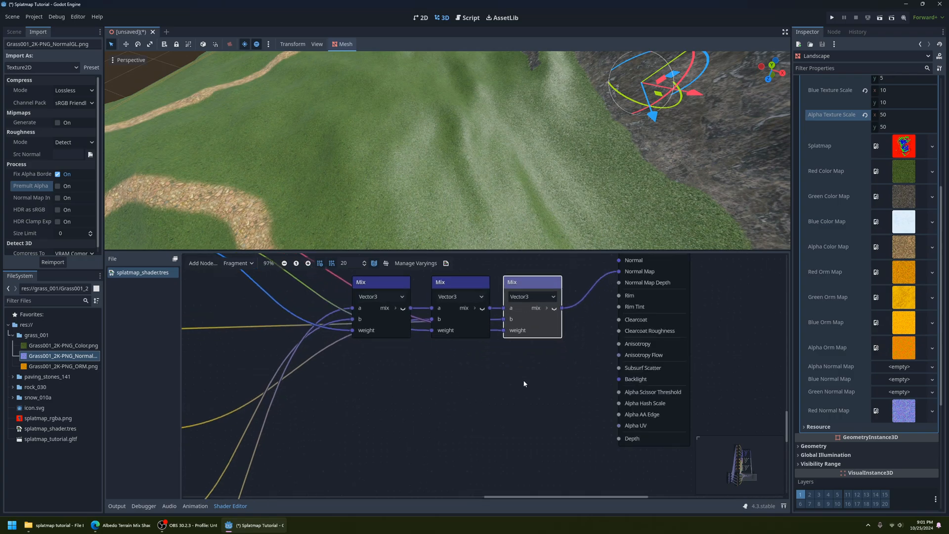
{"action": "middle_click_drag", "start_coordinate": [524, 383], "coordinate": [547, 424]}
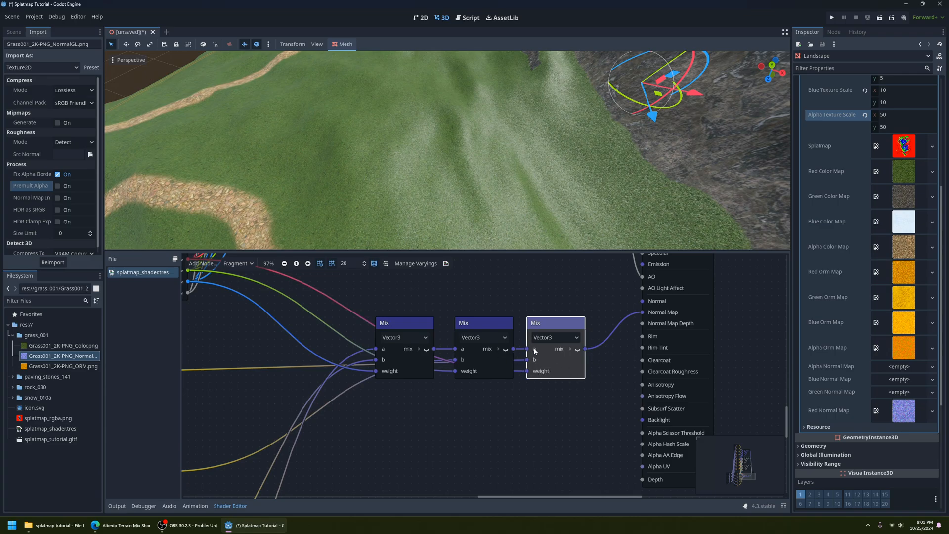
{"action": "left_click_drag", "start_coordinate": [555, 327], "coordinate": [564, 351]}
{"action": "left_click_drag", "start_coordinate": [484, 325], "coordinate": [483, 325]}
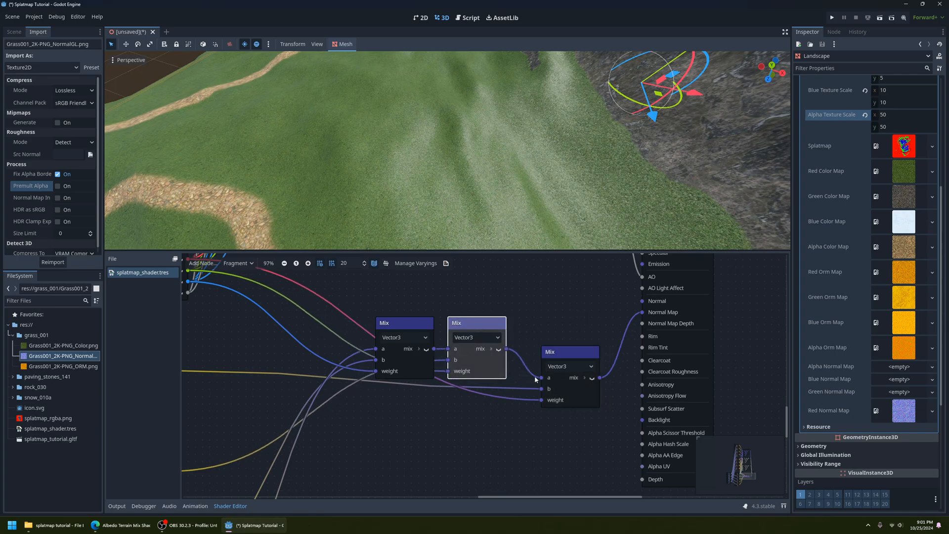
{"action": "left_click_drag", "start_coordinate": [560, 354], "coordinate": [541, 322]}
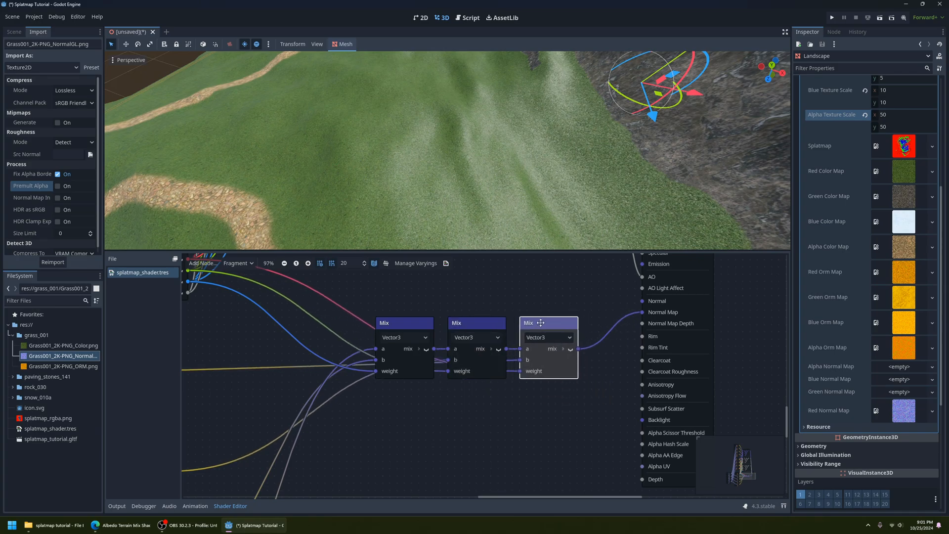
Assign PavingStones141_2K-PNG_NormalGL.png from the paving_stones_141 folder to the Alpha Normal Map and view the stone path up close.
{"action": "scroll", "coordinate": [524, 349], "scroll_direction": "down", "scroll_amount": 3}
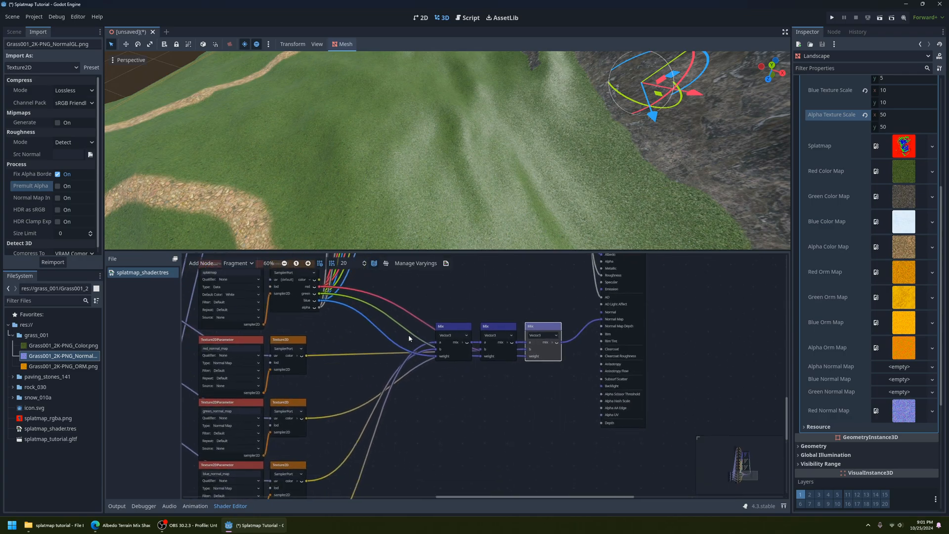
{"action": "scroll", "coordinate": [536, 368], "scroll_direction": "up", "scroll_amount": 1}
{"action": "scroll", "coordinate": [366, 366], "scroll_direction": "down", "scroll_amount": 1}
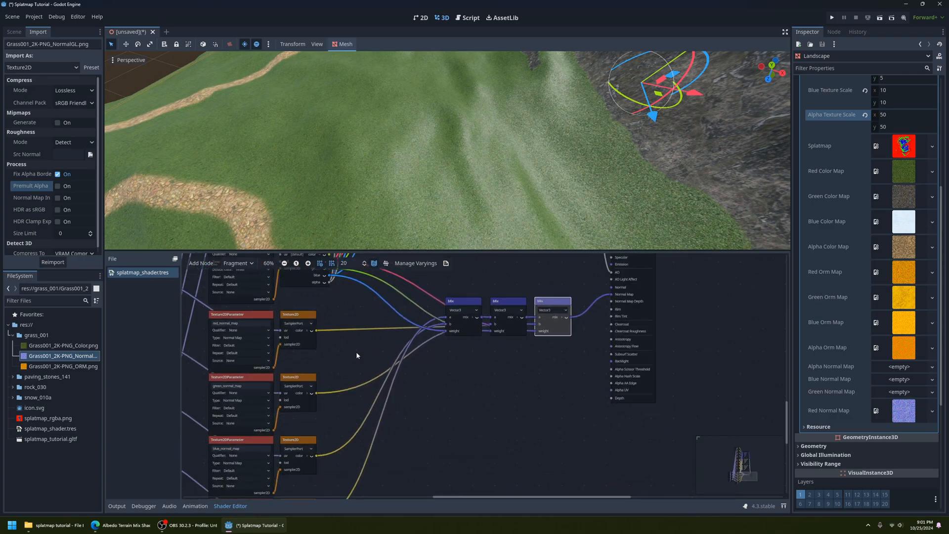
{"action": "left_click", "coordinate": [13, 336]}
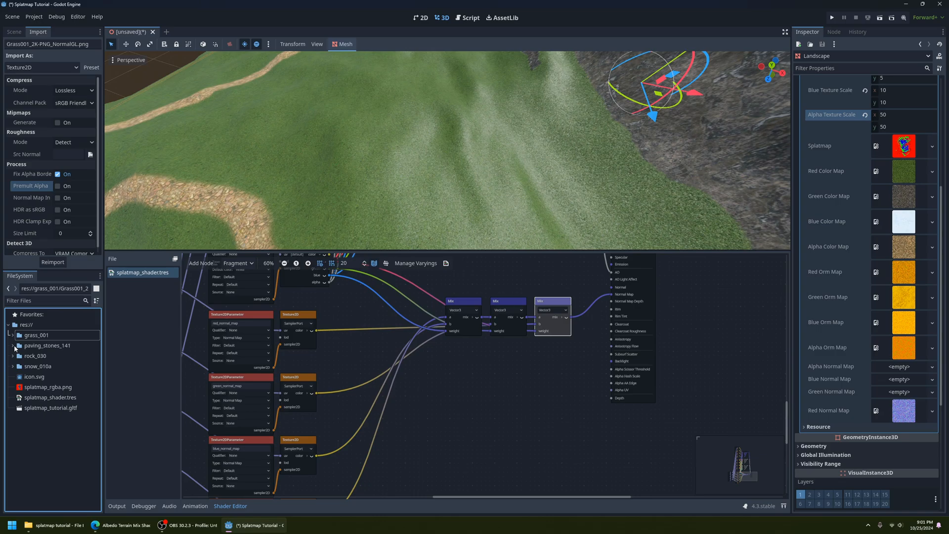
{"action": "left_click", "coordinate": [13, 346]}
{"action": "left_click", "coordinate": [44, 367]}
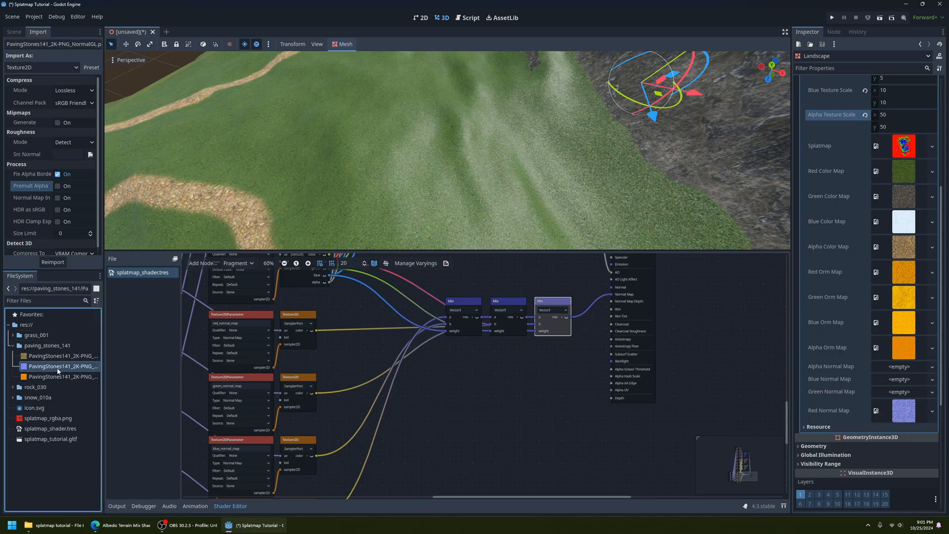
{"action": "left_click_drag", "start_coordinate": [896, 365], "coordinate": [889, 366]}
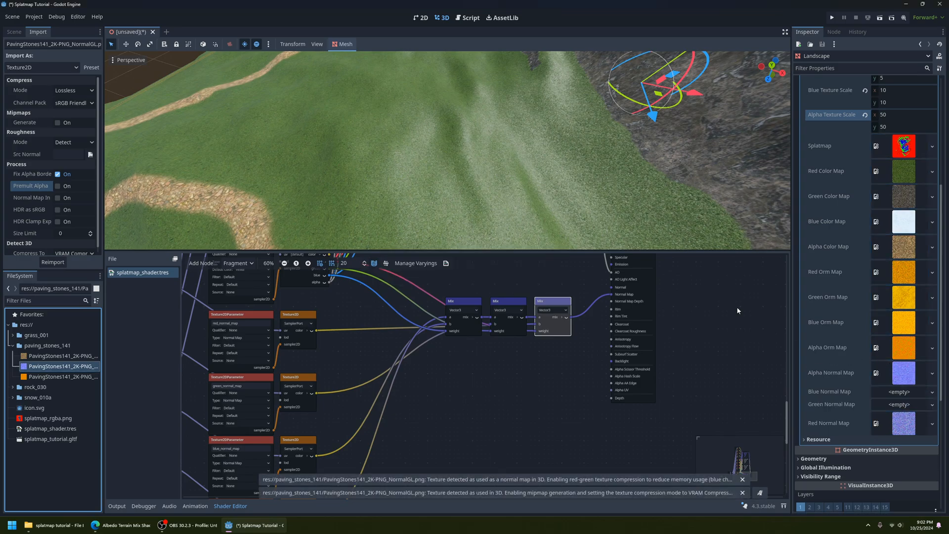
{"action": "scroll", "coordinate": [403, 185], "scroll_direction": "up", "scroll_amount": 5}
{"action": "middle_click_drag", "start_coordinate": [525, 186], "coordinate": [587, 274]}
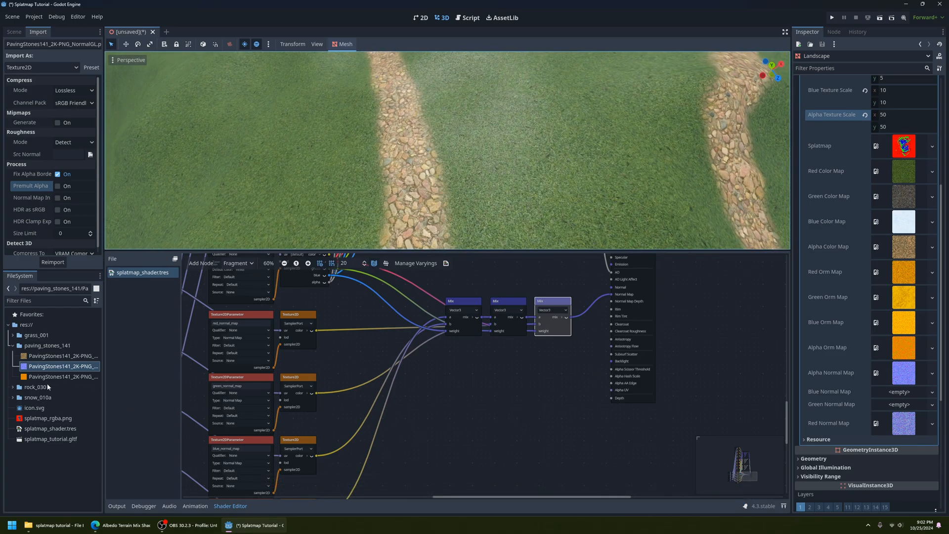
Assign Snow010A_2K-PNG_NormalGL.png from the snow_010a folder to the Blue Normal Map and view the snowy mountain.
{"action": "left_click", "coordinate": [13, 346]}
{"action": "left_click", "coordinate": [13, 365]}
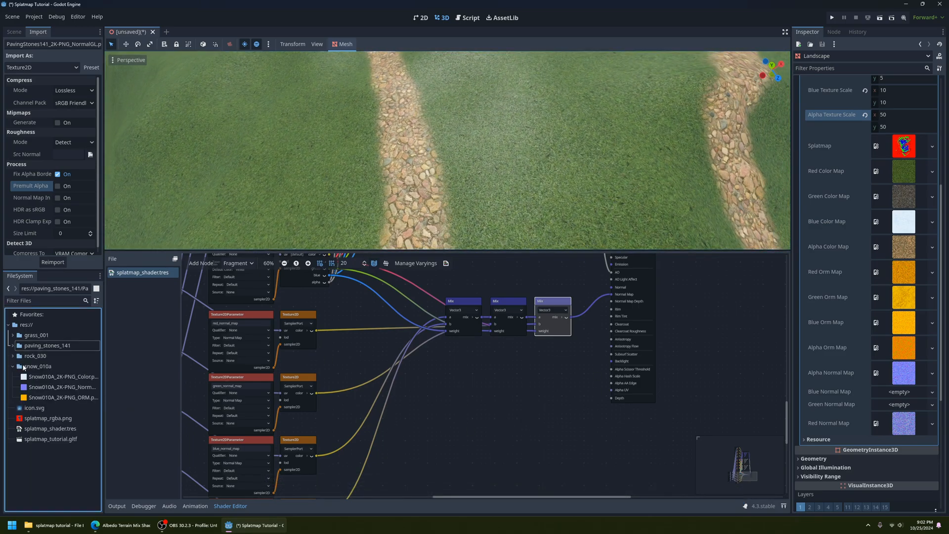
{"action": "left_click", "coordinate": [59, 389]}
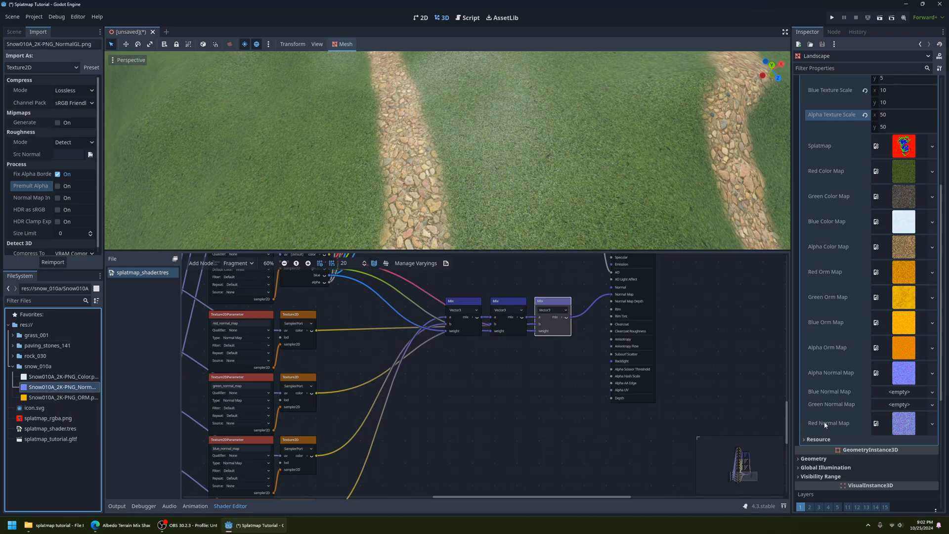
{"action": "left_click_drag", "start_coordinate": [898, 390], "coordinate": [898, 392]}
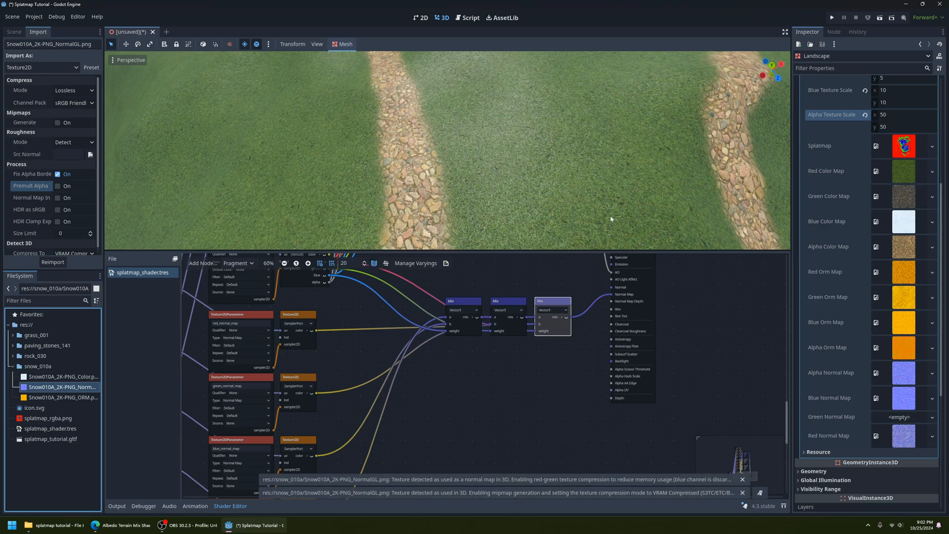
{"action": "middle_click_drag", "start_coordinate": [591, 147], "coordinate": [443, 188], "text": "shift"}
{"action": "scroll", "coordinate": [552, 221], "scroll_direction": "up", "scroll_amount": 6}
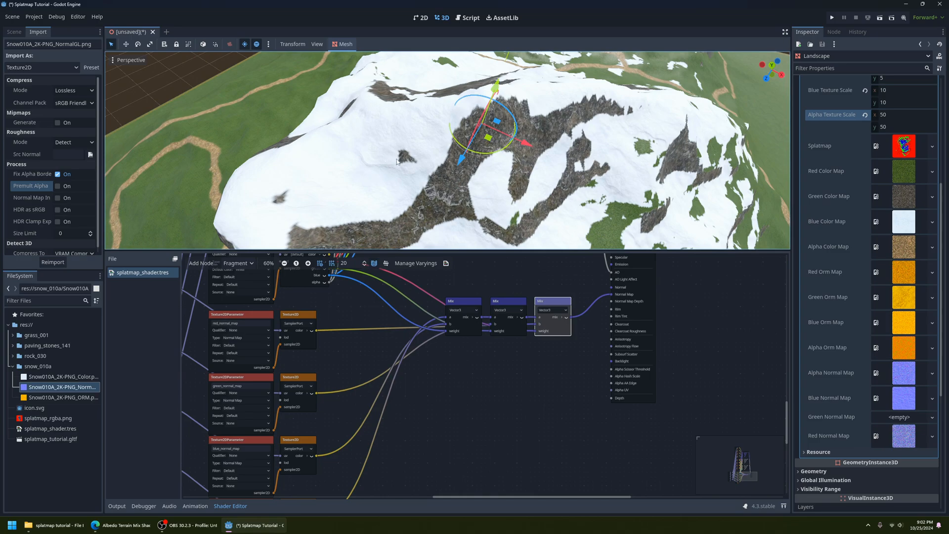
{"action": "middle_click_drag", "start_coordinate": [627, 179], "coordinate": [613, 164]}
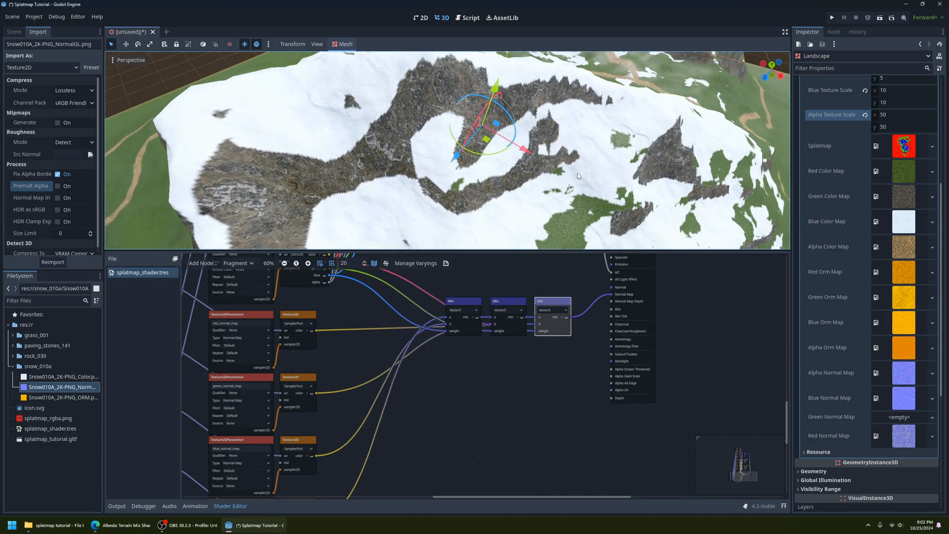
Assign Rock030_2K-PNG_NormalGL.png from the rock_030 folder to the Green Normal Map and inspect the rock face.
{"action": "left_click", "coordinate": [13, 367]}
{"action": "left_click", "coordinate": [12, 356]}
{"action": "left_click", "coordinate": [73, 377]}
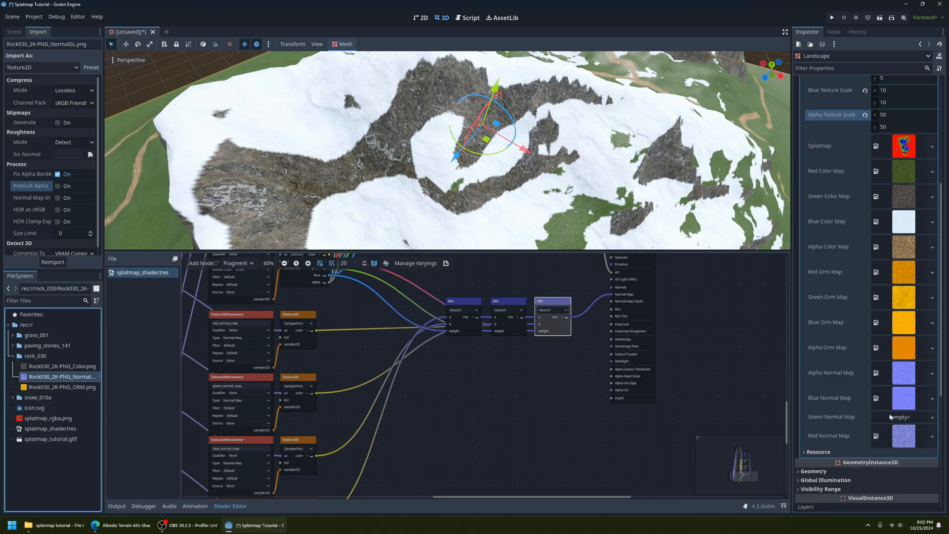
{"action": "left_click_drag", "start_coordinate": [890, 415], "coordinate": [890, 417]}
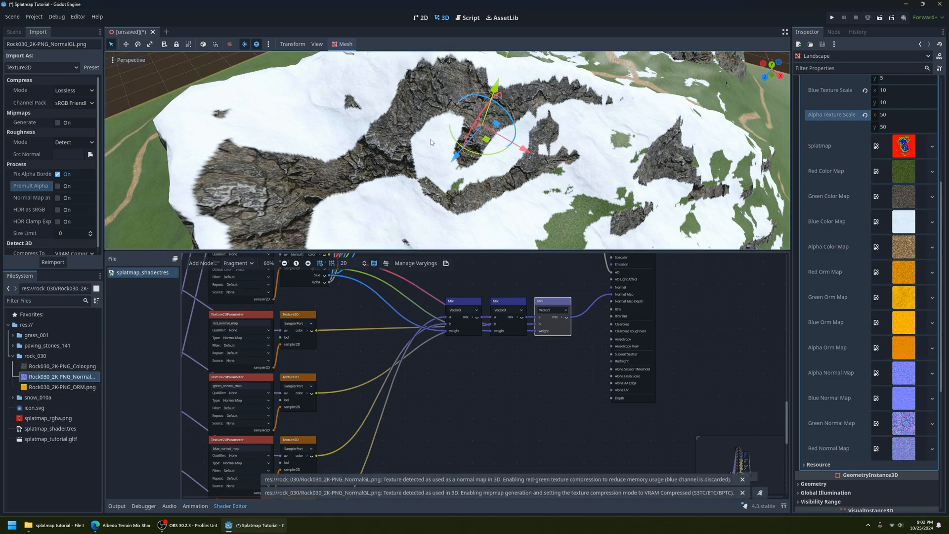
{"action": "middle_click_drag", "start_coordinate": [430, 143], "coordinate": [537, 167]}
{"action": "scroll", "coordinate": [524, 176], "scroll_direction": "up", "scroll_amount": 8}
{"action": "scroll", "coordinate": [525, 169], "scroll_direction": "down", "scroll_amount": 3}
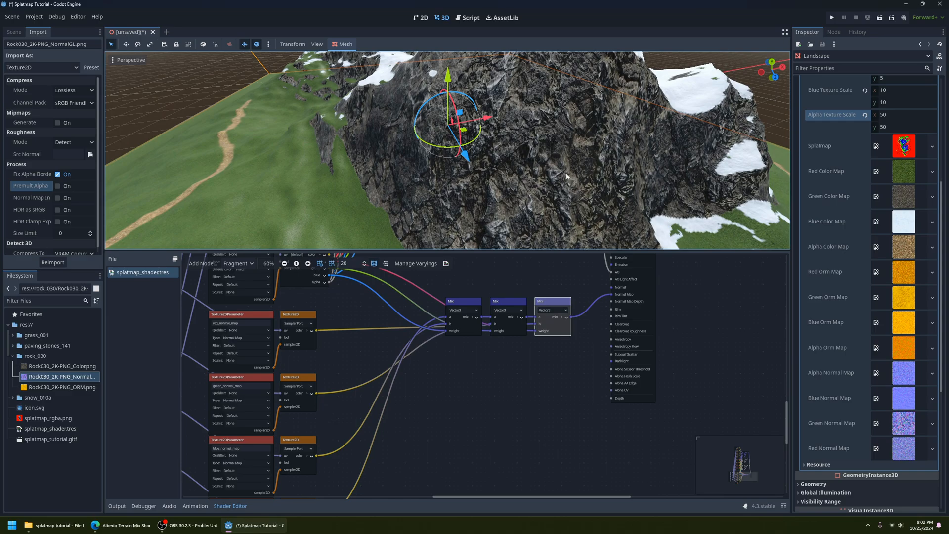
{"action": "scroll", "coordinate": [582, 230], "scroll_direction": "down", "scroll_amount": 5}
Add a Frame node to the shader graph and enclose the three normal map Mix nodes in it.
{"action": "scroll", "coordinate": [484, 272], "scroll_direction": "down", "scroll_amount": 4}
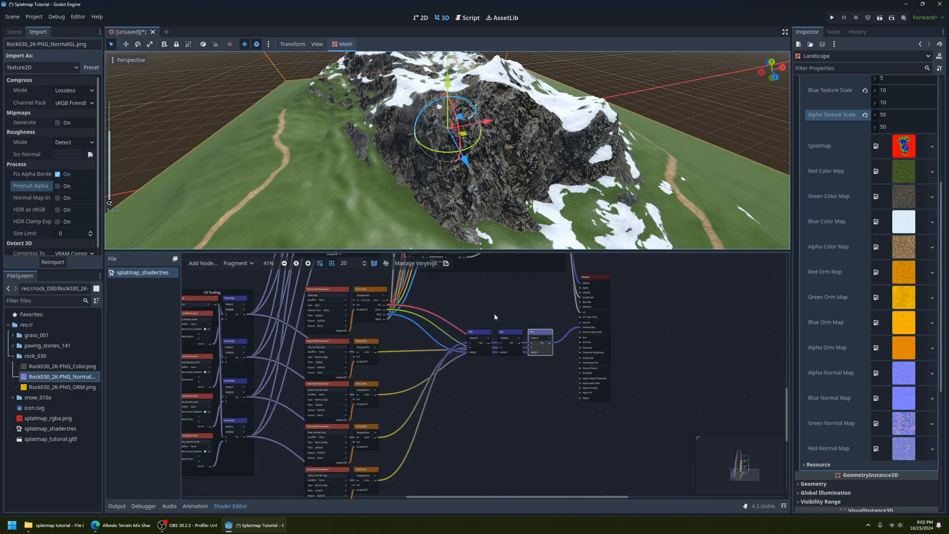
{"action": "scroll", "coordinate": [436, 372], "scroll_direction": "up", "scroll_amount": 3}
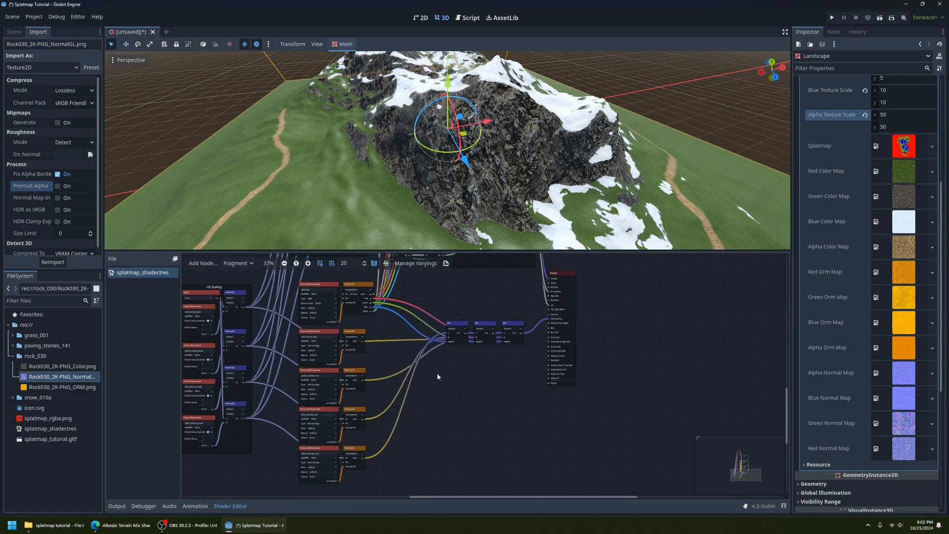
{"action": "left_click", "coordinate": [202, 263]}
{"action": "type", "text": "f"}
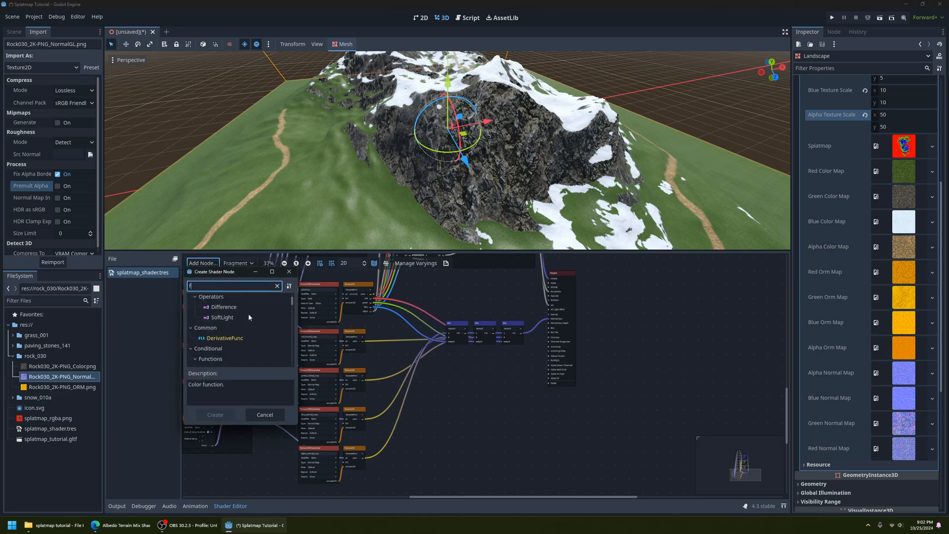
{"action": "type", "text": "rame"}
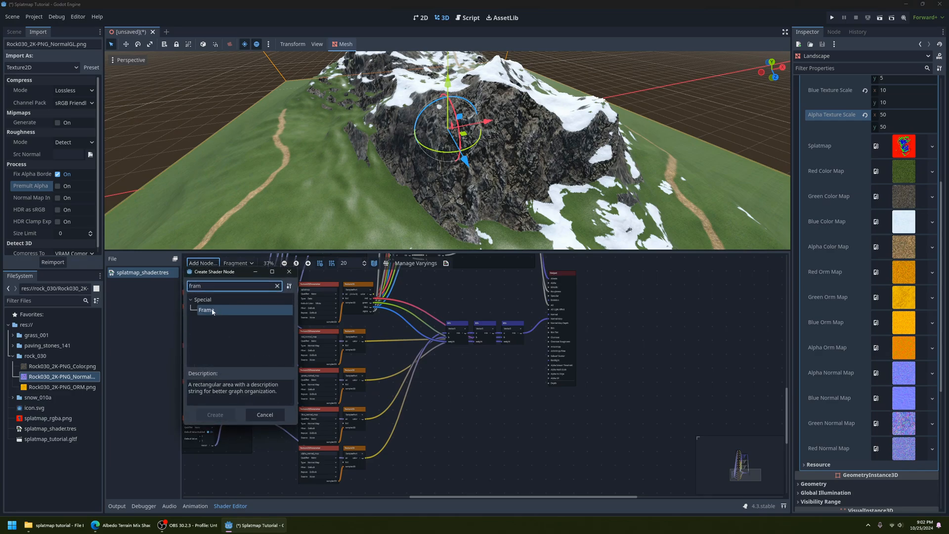
{"action": "left_click", "coordinate": [210, 309]}
{"action": "left_click", "coordinate": [227, 413]}
{"action": "left_click_drag", "start_coordinate": [507, 380], "coordinate": [497, 360]}
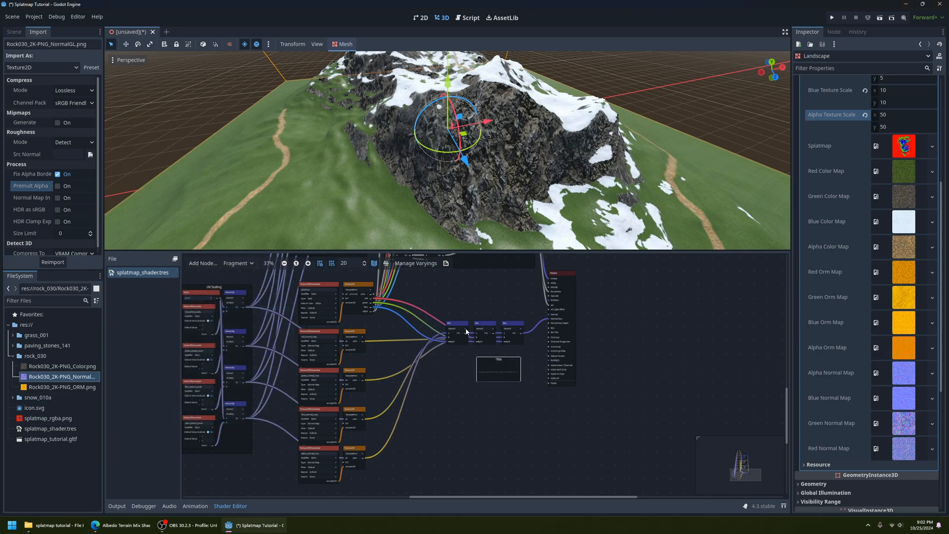
{"action": "left_click_drag", "start_coordinate": [453, 307], "coordinate": [479, 333]}
Title the frame around the three normal map Mix nodes "Normal Mixing".
{"action": "right_click", "coordinate": [479, 335]}
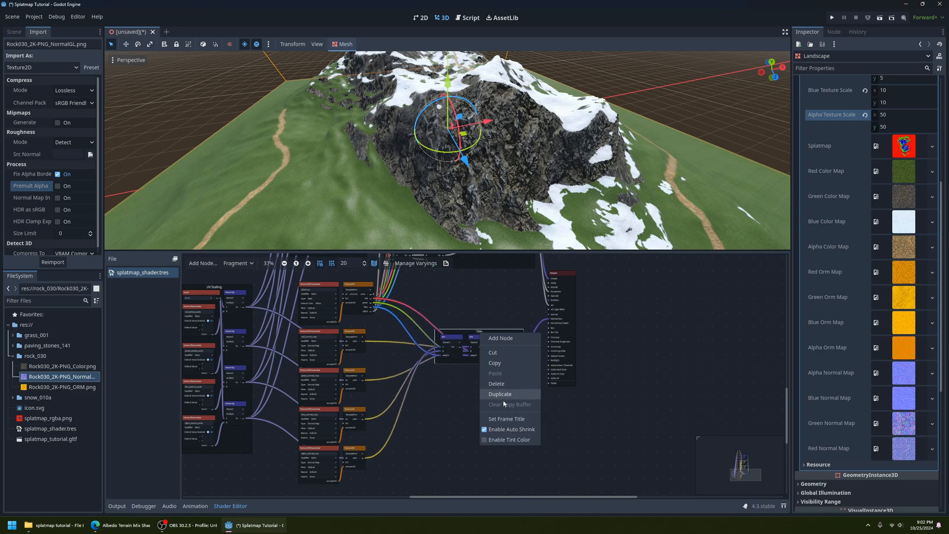
{"action": "left_click", "coordinate": [514, 429]}
{"action": "type", "text": "No"}
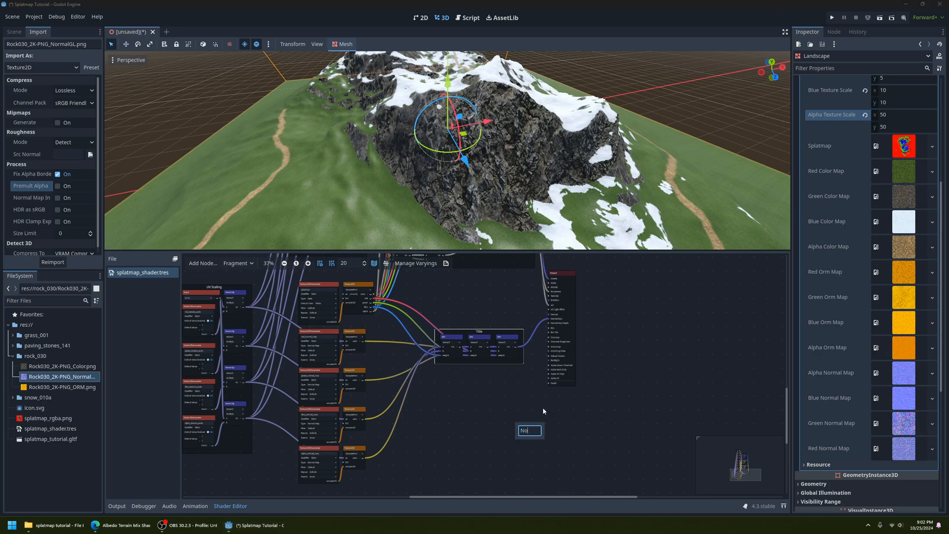
{"action": "type", "text": "rmal Mixing"}
{"action": "key", "text": "Return"}
Add another Frame node and enclose the four normal map Texture2DParameter nodes and their Texture2D nodes in it.
{"action": "middle_click_drag", "start_coordinate": [471, 397], "coordinate": [504, 410]}
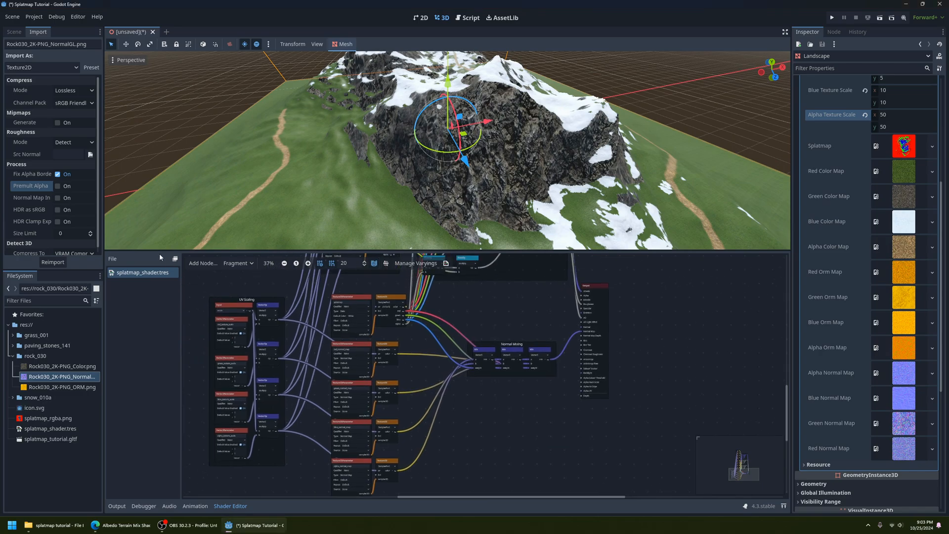
{"action": "left_click", "coordinate": [202, 263]}
{"action": "type", "text": "fram"}
{"action": "left_click", "coordinate": [225, 419]}
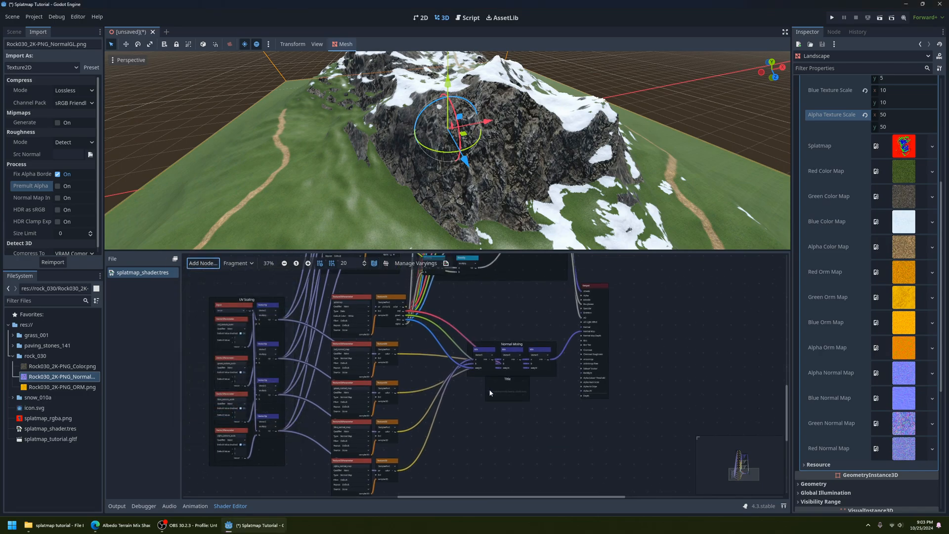
{"action": "left_click_drag", "start_coordinate": [505, 380], "coordinate": [466, 430]}
{"action": "middle_click_drag", "start_coordinate": [467, 431], "coordinate": [445, 372]}
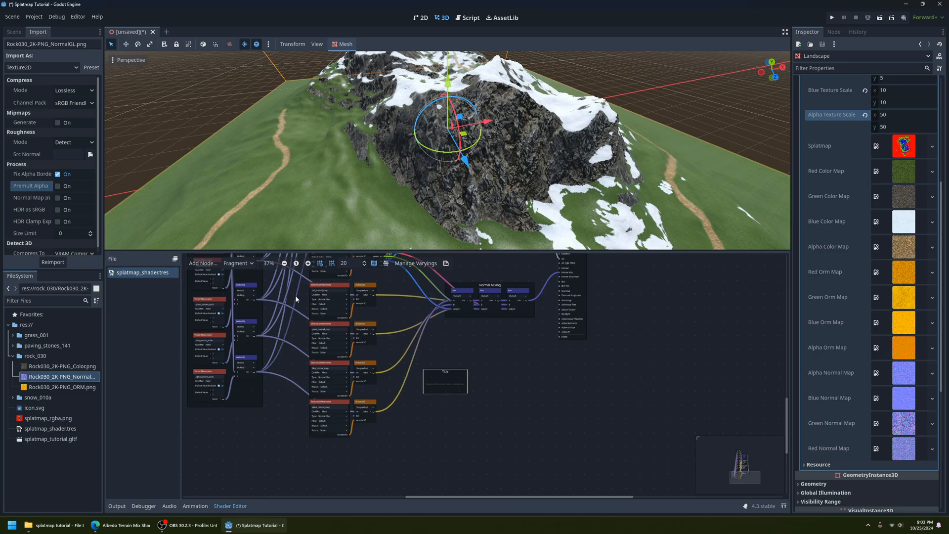
{"action": "left_click_drag", "start_coordinate": [302, 286], "coordinate": [385, 442]}
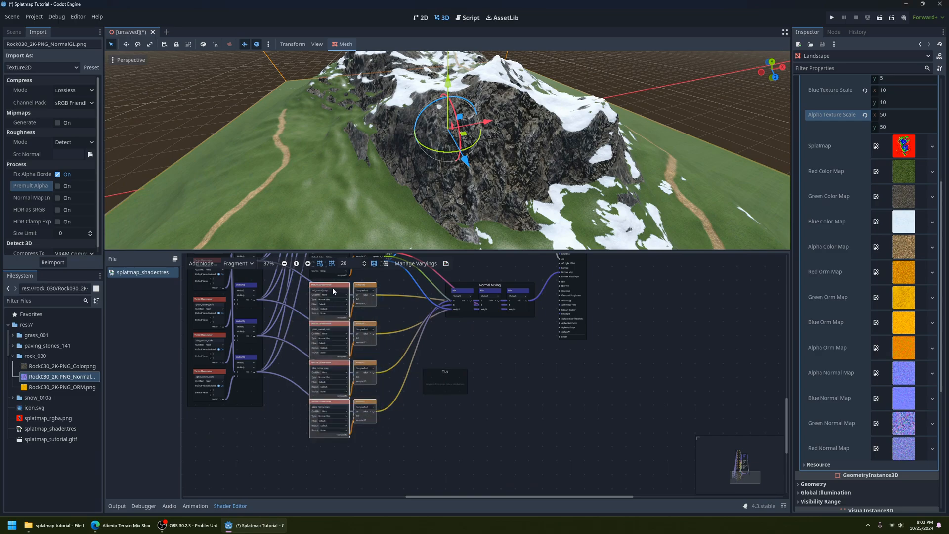
{"action": "mouse_move", "coordinate": [333, 284]}
{"action": "left_mouse_down"}
{"action": "mouse_move", "coordinate": [429, 372]}
{"action": "mouse_move", "coordinate": [440, 370]}
{"action": "mouse_move", "coordinate": [335, 290]}
{"action": "left_mouse_up"}
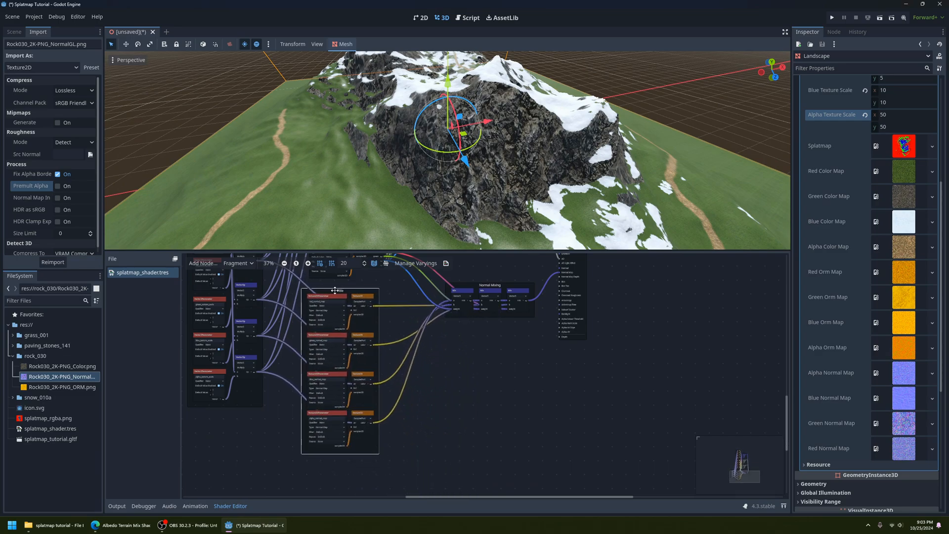
Title the frame around the normal map texture nodes "Normal Maps".
{"action": "right_click", "coordinate": [343, 291]}
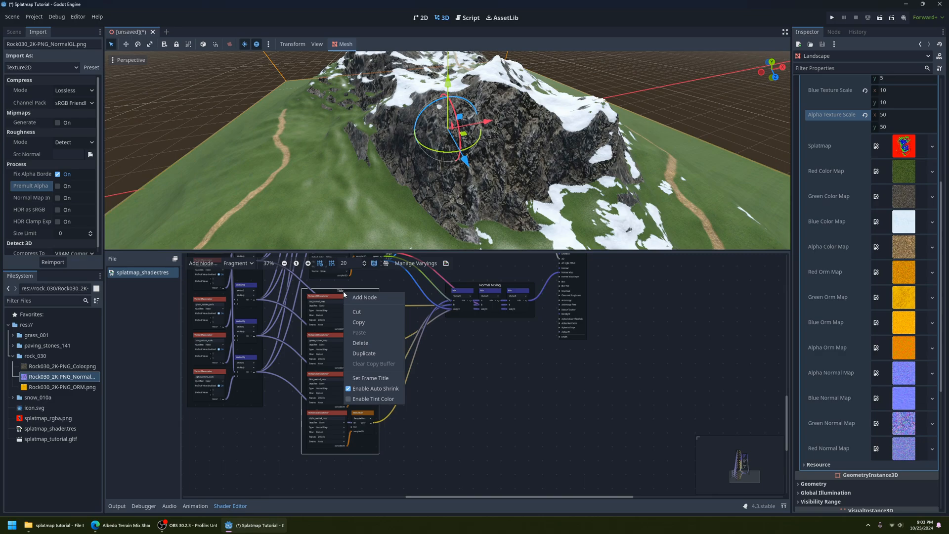
{"action": "left_click", "coordinate": [395, 379]}
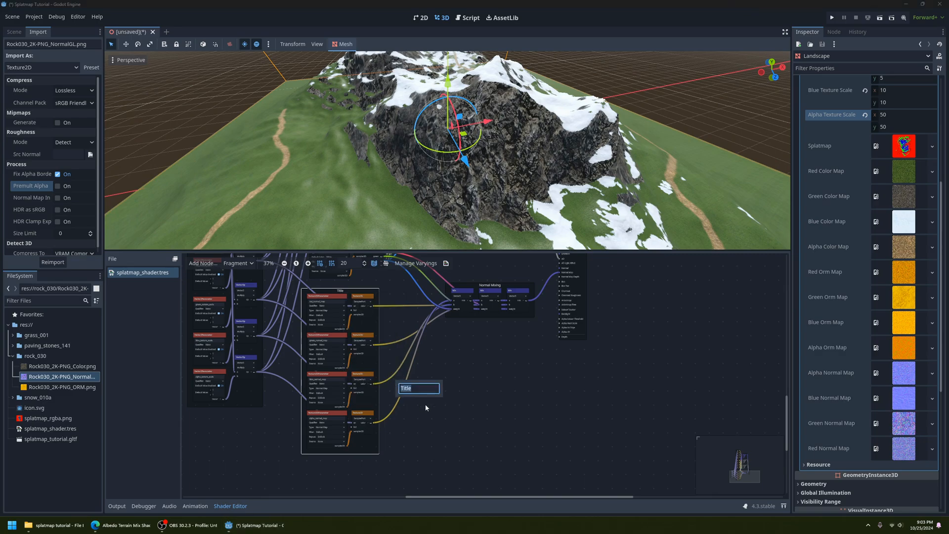
{"action": "type", "text": "Noram"}
{"action": "type", "text": " Maps"}
{"action": "key", "text": "Return"}
{"action": "middle_click_drag", "start_coordinate": [469, 343], "coordinate": [435, 428]}
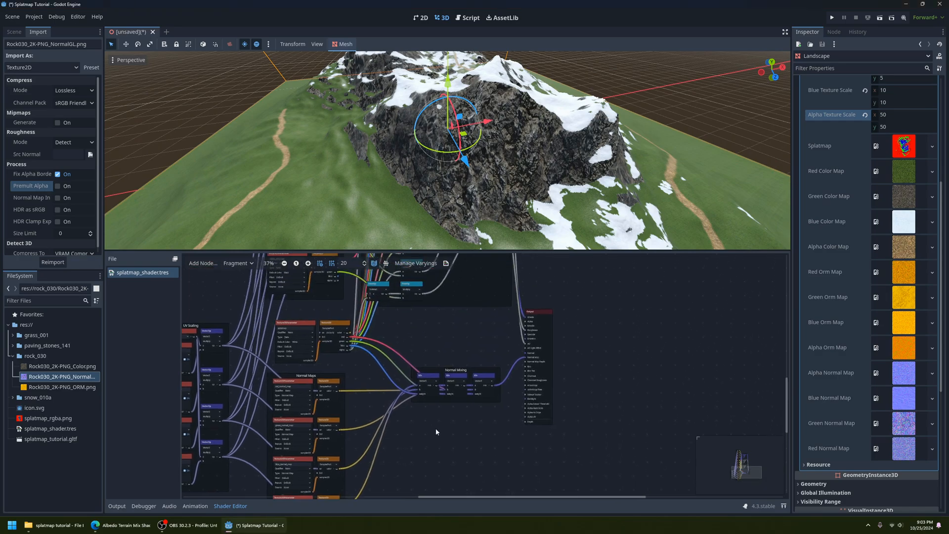
Move the splatmap Texture2DParameter and its Texture2D node together up to the left of the color map and ORM map groups.
{"action": "scroll", "coordinate": [426, 378], "scroll_direction": "down", "scroll_amount": 3}
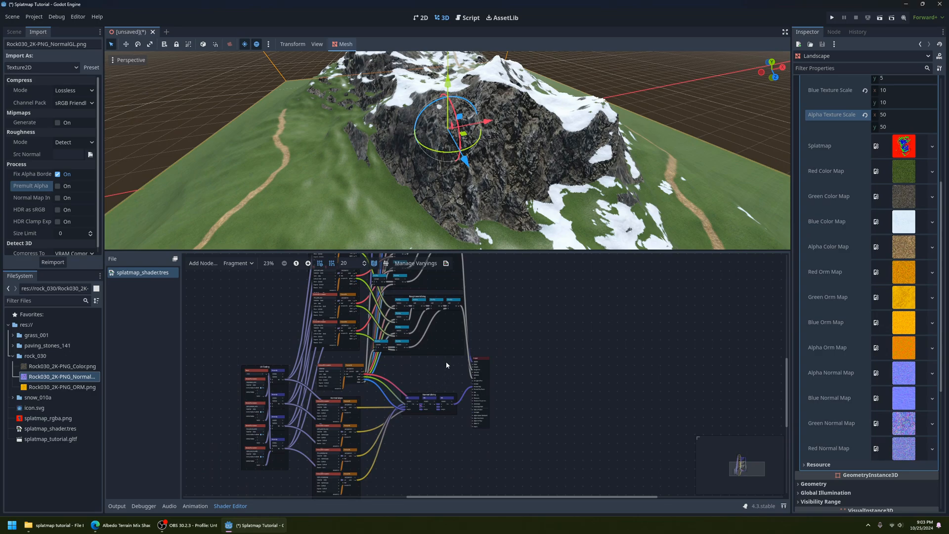
{"action": "middle_click_drag", "start_coordinate": [446, 362], "coordinate": [449, 490]}
{"action": "middle_click_drag", "start_coordinate": [464, 388], "coordinate": [461, 256]}
{"action": "left_click", "coordinate": [323, 361]}
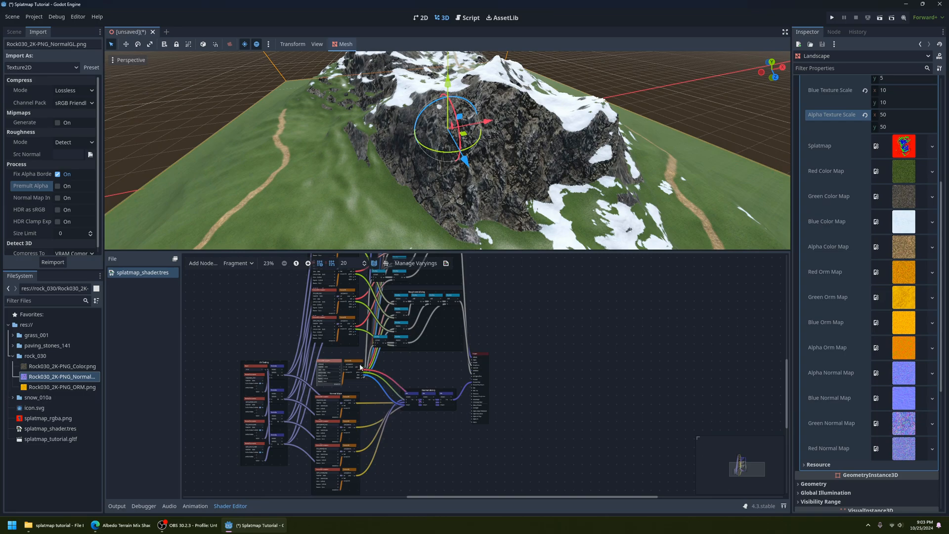
{"action": "left_click", "coordinate": [358, 364], "text": "ctrl"}
{"action": "middle_click_drag", "start_coordinate": [280, 311], "coordinate": [299, 386]}
{"action": "left_click_drag", "start_coordinate": [342, 435], "coordinate": [281, 279]}
{"action": "middle_click_drag", "start_coordinate": [283, 304], "coordinate": [301, 400]}
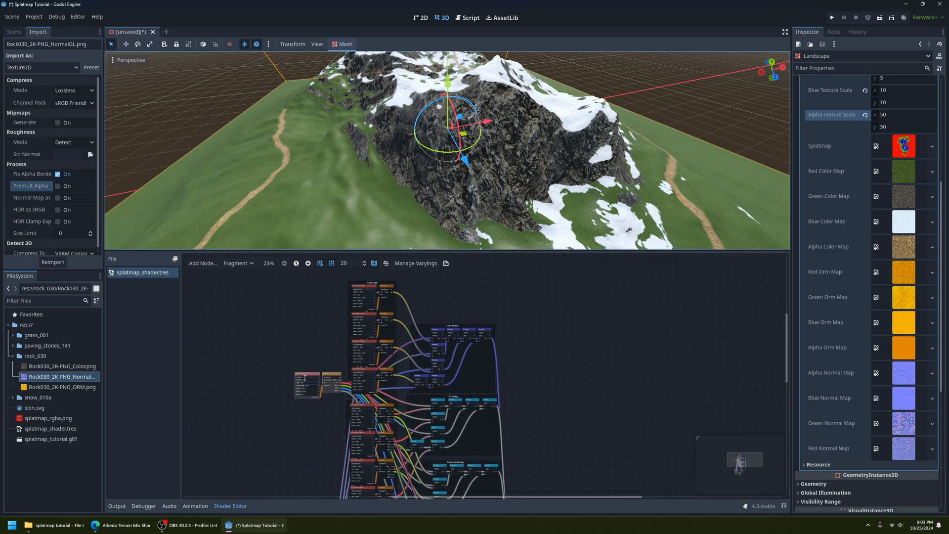
{"action": "mouse_move", "coordinate": [307, 373]}
{"action": "left_mouse_down"}
{"action": "mouse_move", "coordinate": [271, 364]}
{"action": "mouse_move", "coordinate": [305, 373]}
{"action": "mouse_move", "coordinate": [375, 254]}
{"action": "mouse_move", "coordinate": [278, 399]}
{"action": "mouse_move", "coordinate": [299, 378]}
{"action": "left_mouse_up"}
Try adding a Reroute node near the roughness mixing nodes and pulling a connection from it.
{"action": "middle_click_drag", "start_coordinate": [318, 436], "coordinate": [330, 320]}
{"action": "left_click", "coordinate": [207, 267]}
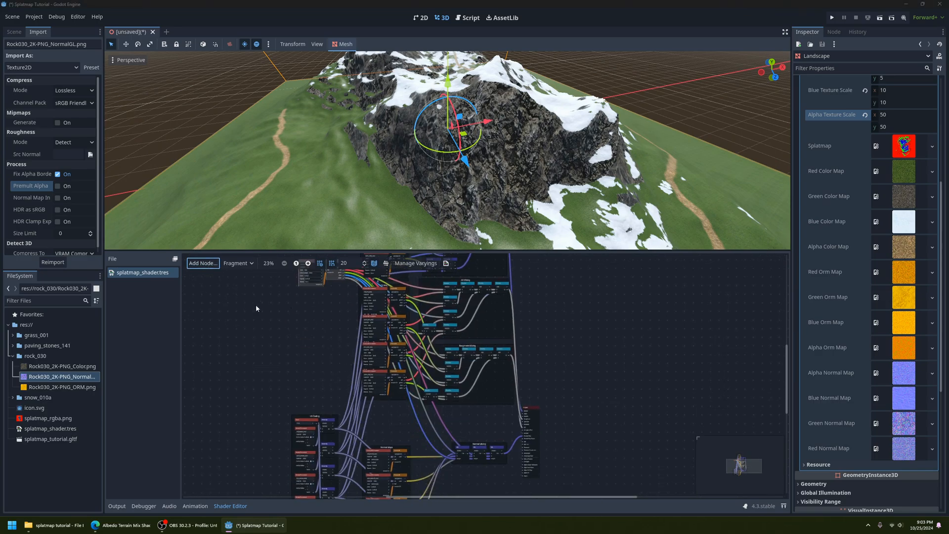
{"action": "type", "text": "rero"}
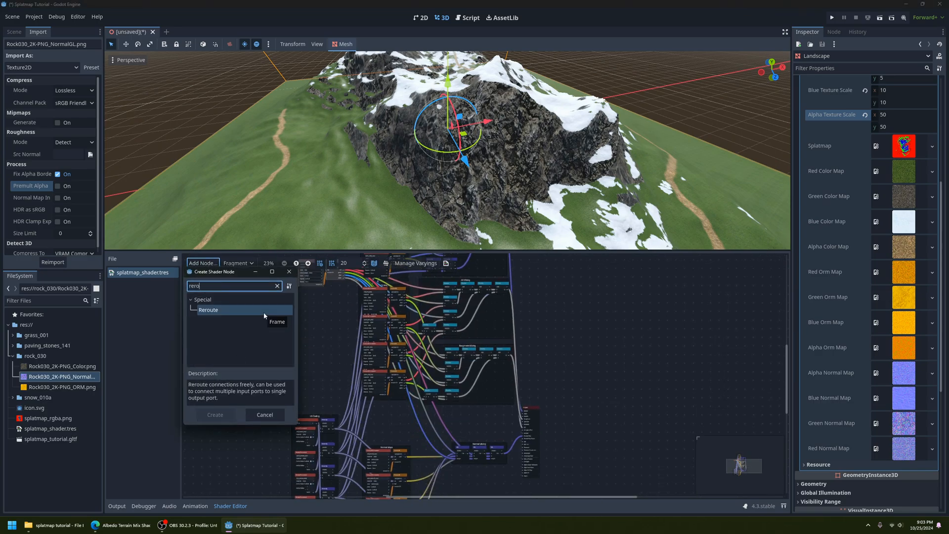
{"action": "left_click", "coordinate": [215, 414]}
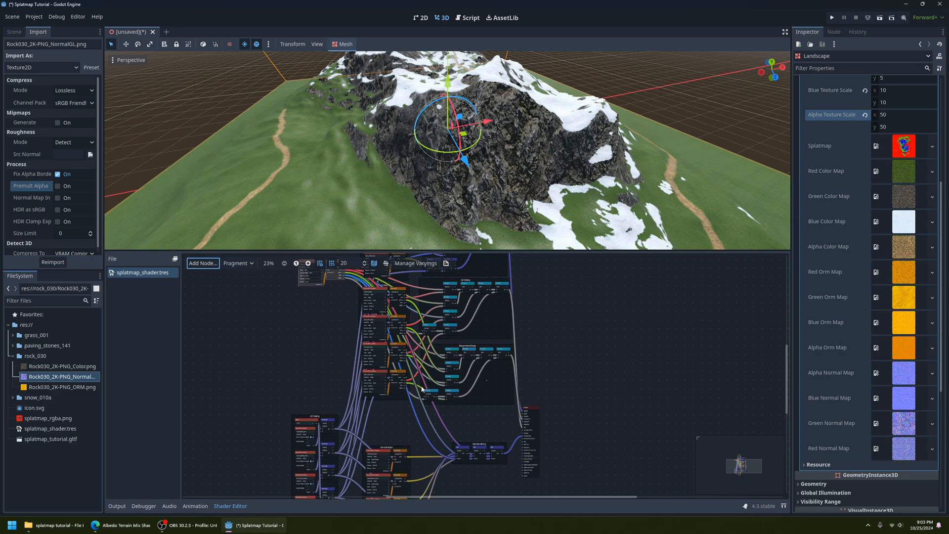
{"action": "scroll", "coordinate": [497, 409], "scroll_direction": "up", "scroll_amount": 2}
{"action": "scroll", "coordinate": [497, 408], "scroll_direction": "up", "scroll_amount": 5}
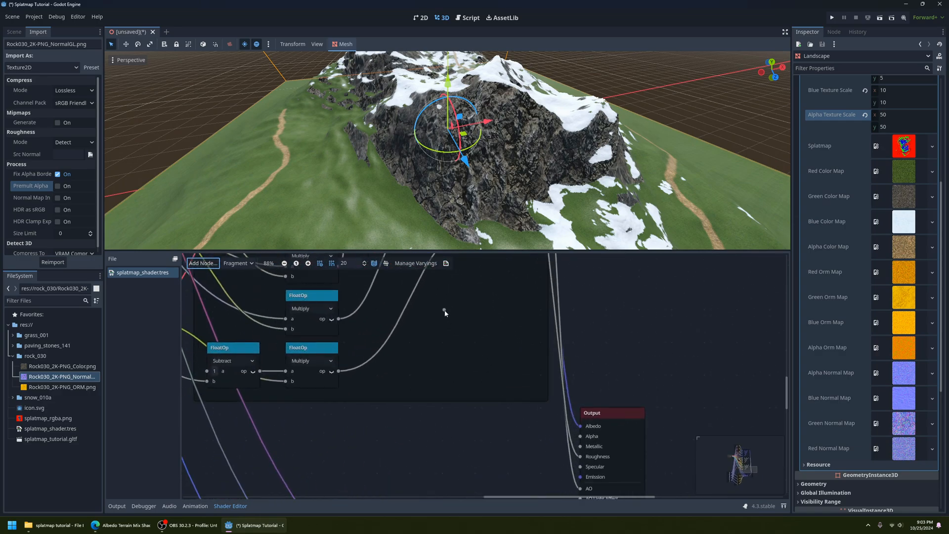
{"action": "left_click_drag", "start_coordinate": [444, 310], "coordinate": [430, 365]}
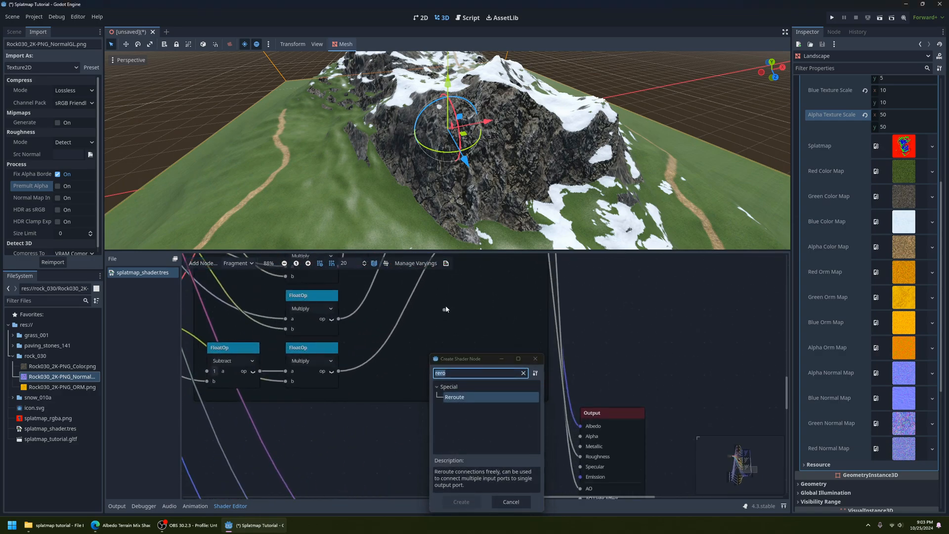
{"action": "left_click", "coordinate": [510, 502]}
{"action": "right_click", "coordinate": [444, 312]}
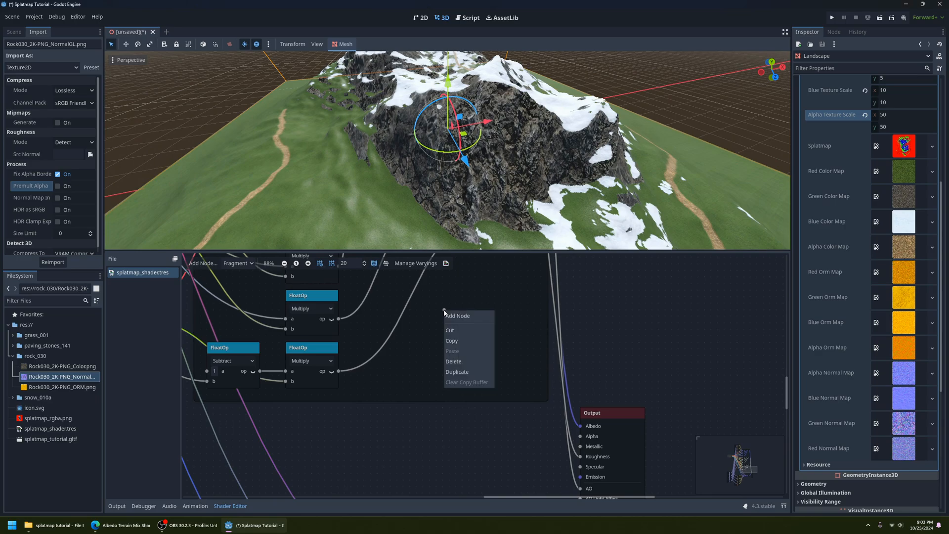
{"action": "left_click", "coordinate": [444, 312]}
{"action": "left_click_drag", "start_coordinate": [456, 313], "coordinate": [444, 311]}
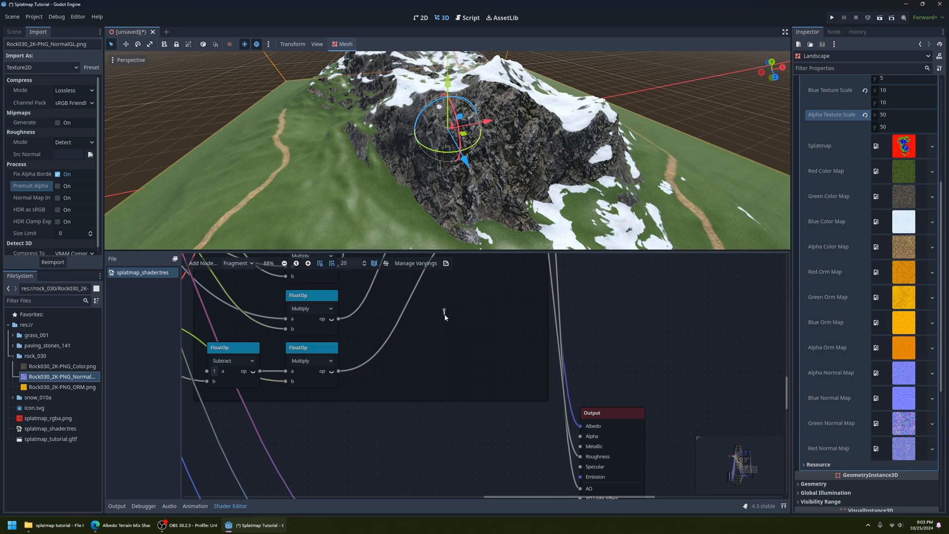
{"action": "right_click", "coordinate": [445, 314]}
{"action": "left_click", "coordinate": [426, 410]}
Move the UV Scaling frame up beneath the splatmap nodes, and the Normal Maps and Normal Mixing frames up below the ORM and roughness groups.
{"action": "scroll", "coordinate": [426, 413], "scroll_direction": "down", "scroll_amount": 7}
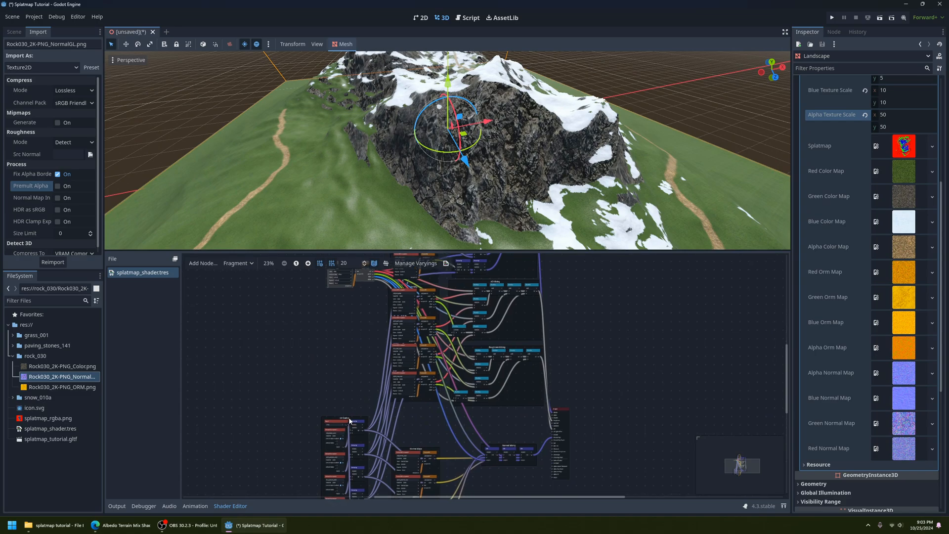
{"action": "left_click_drag", "start_coordinate": [349, 421], "coordinate": [354, 294]}
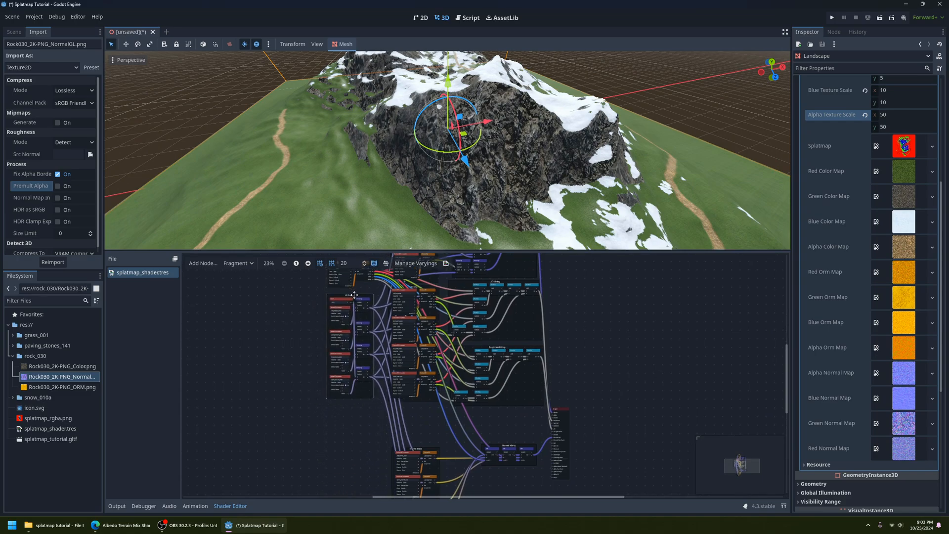
{"action": "middle_click_drag", "start_coordinate": [405, 410], "coordinate": [386, 388]}
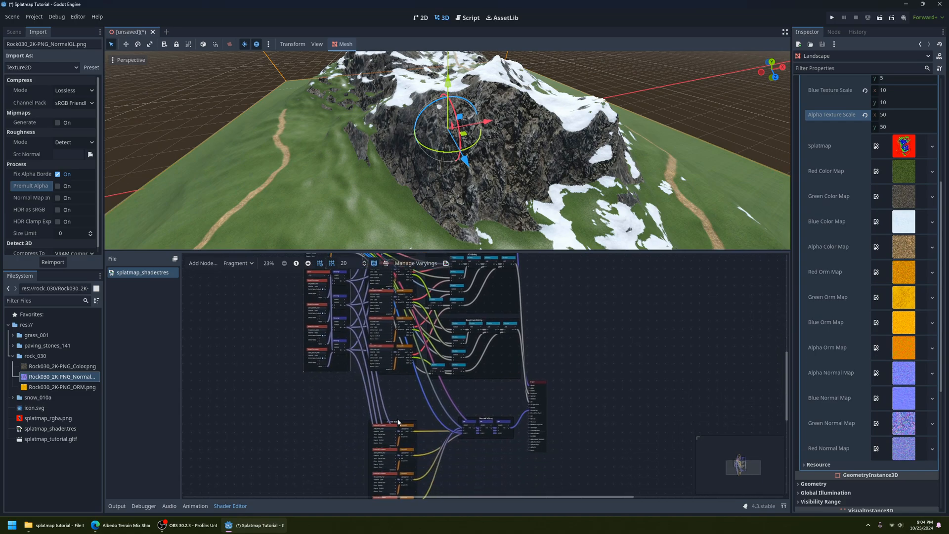
{"action": "left_click_drag", "start_coordinate": [397, 426], "coordinate": [396, 381]}
{"action": "left_click_drag", "start_coordinate": [483, 415], "coordinate": [451, 381]}
Move the Output node up beside the AO and roughness mixing frames, and nudge the Color Mixing frame slightly.
{"action": "middle_click_drag", "start_coordinate": [501, 391], "coordinate": [443, 438]}
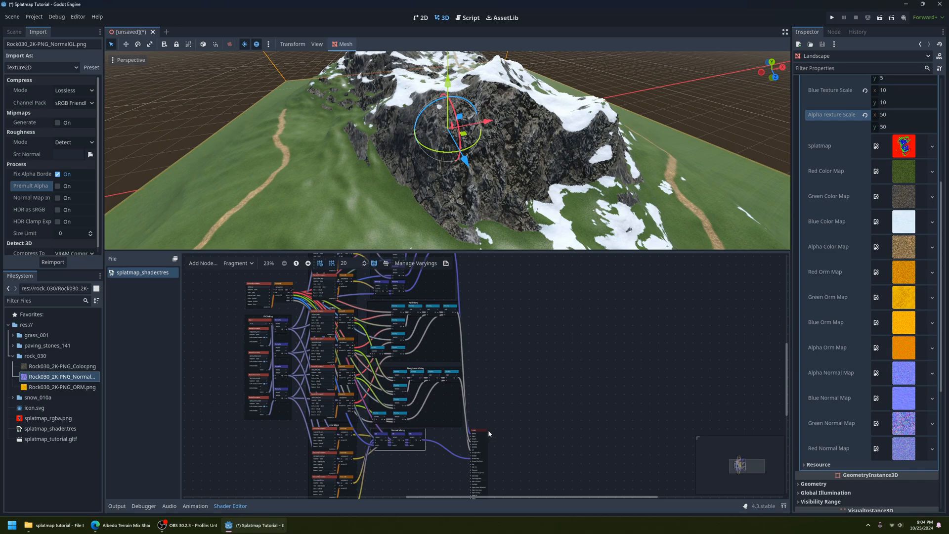
{"action": "left_click_drag", "start_coordinate": [484, 431], "coordinate": [514, 316]}
{"action": "middle_click_drag", "start_coordinate": [514, 342], "coordinate": [502, 426]}
{"action": "scroll", "coordinate": [501, 426], "scroll_direction": "up", "scroll_amount": 1}
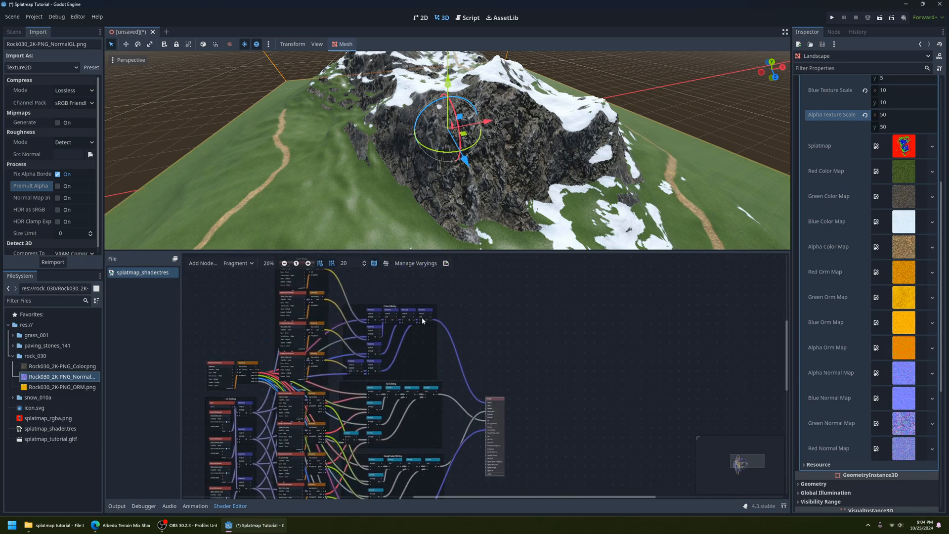
{"action": "left_click", "coordinate": [412, 307]}
{"action": "left_click_drag", "start_coordinate": [409, 308], "coordinate": [407, 306]}
Look over the rearranged shader graph, from the Color Mixing frame down to the normal map frames.
{"action": "scroll", "coordinate": [399, 416], "scroll_direction": "down", "scroll_amount": 3}
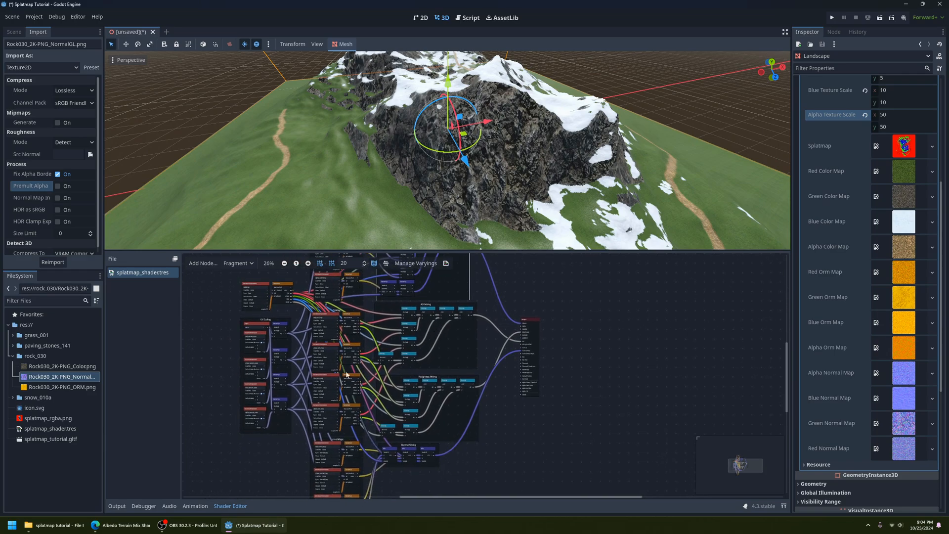
{"action": "scroll", "coordinate": [454, 421], "scroll_direction": "up", "scroll_amount": 1, "text": "ctrl"}
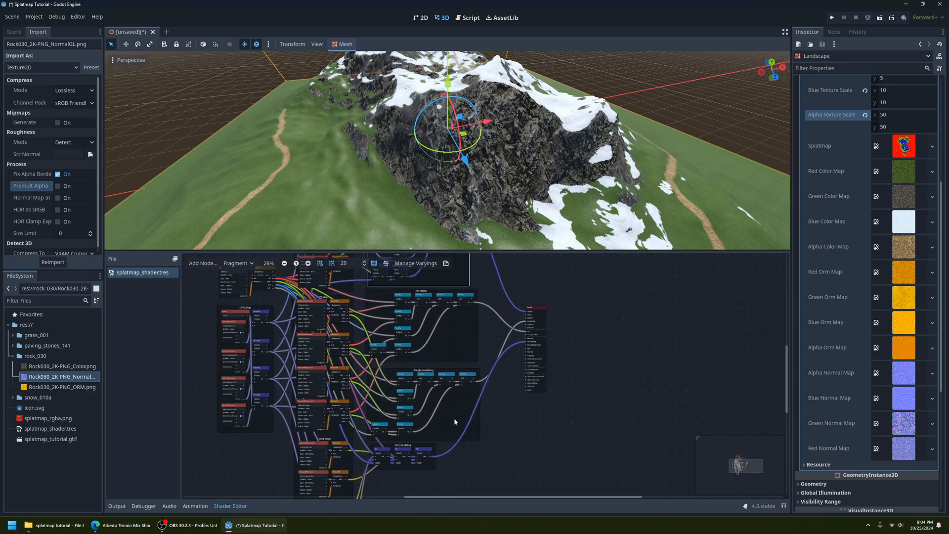
{"action": "scroll", "coordinate": [382, 398], "scroll_direction": "down", "scroll_amount": 1, "text": "ctrl"}
{"action": "scroll", "coordinate": [382, 398], "scroll_direction": "up", "scroll_amount": 3}
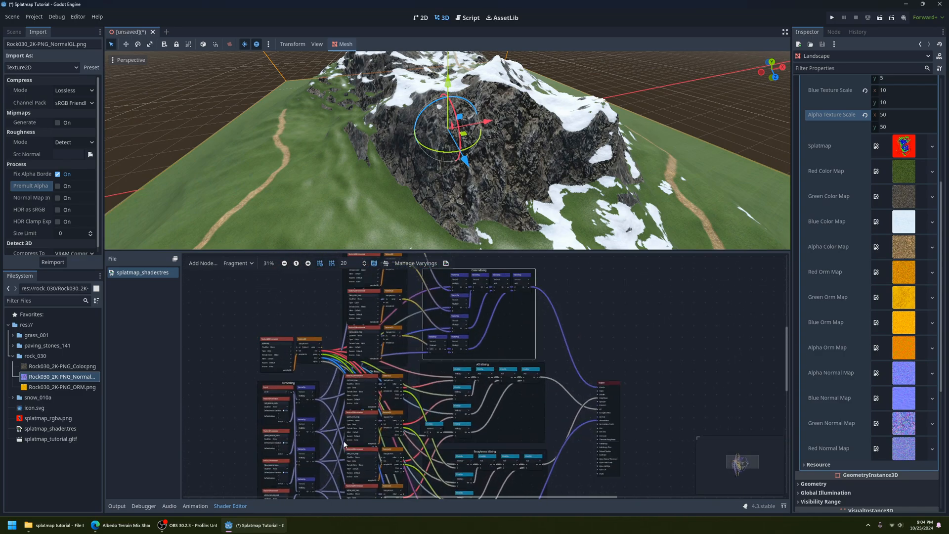
{"action": "scroll", "coordinate": [336, 464], "scroll_direction": "up", "scroll_amount": 2, "text": "ctrl"}
{"action": "scroll", "coordinate": [336, 379], "scroll_direction": "down", "scroll_amount": 3}
{"action": "scroll", "coordinate": [336, 378], "scroll_direction": "up", "scroll_amount": 1, "text": "ctrl"}
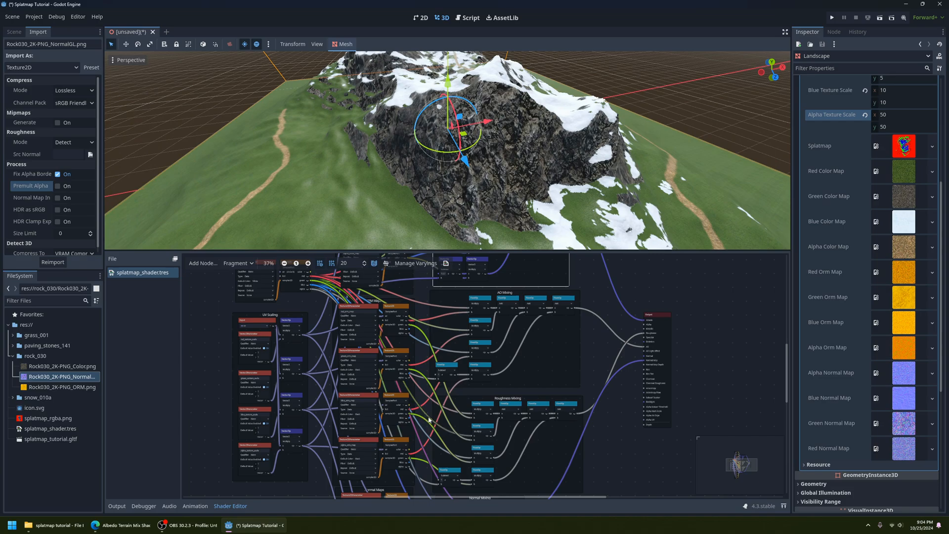
{"action": "scroll", "coordinate": [635, 413], "scroll_direction": "down", "scroll_amount": 1}
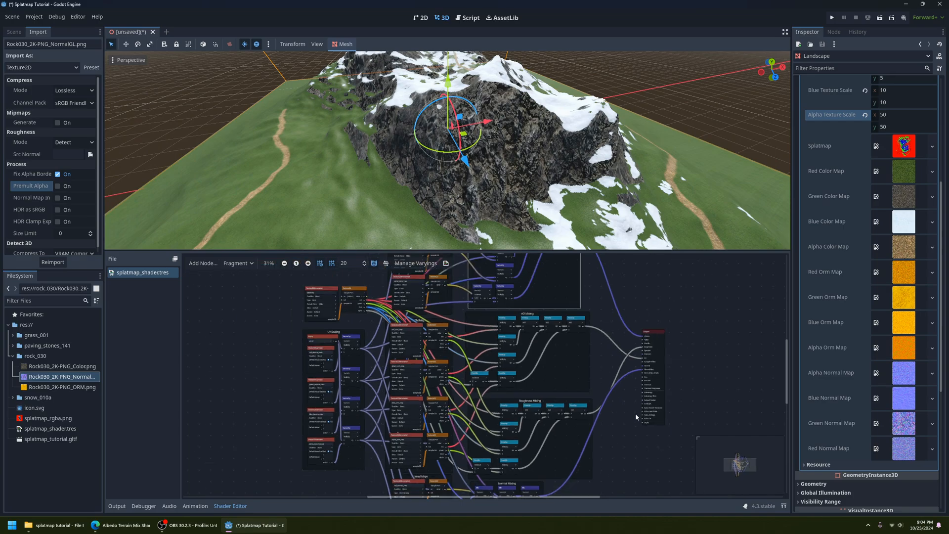
Show the generated shader code and read through it from the output assignments to the fragment function's start and the texture scaling lines.
{"action": "left_click", "coordinate": [446, 263]}
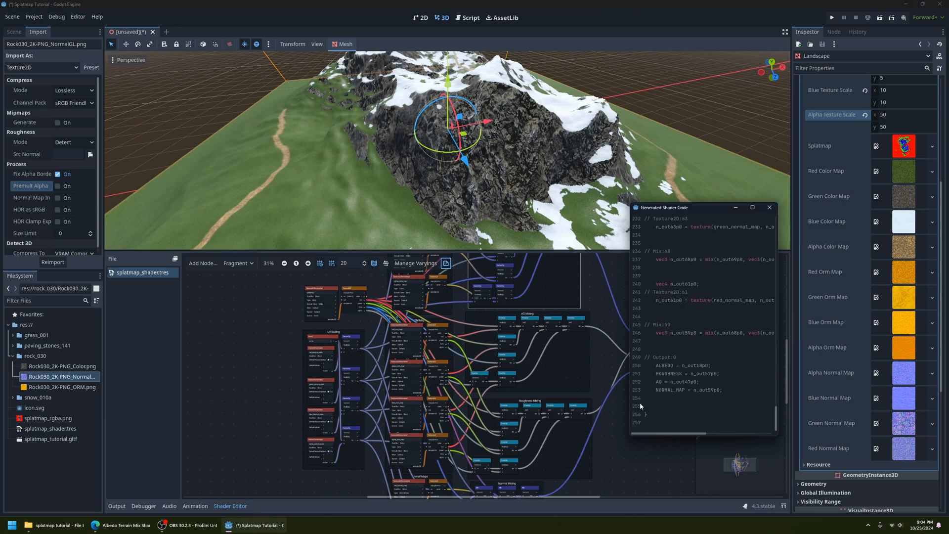
{"action": "scroll", "coordinate": [640, 421], "scroll_direction": "up", "scroll_amount": 20}
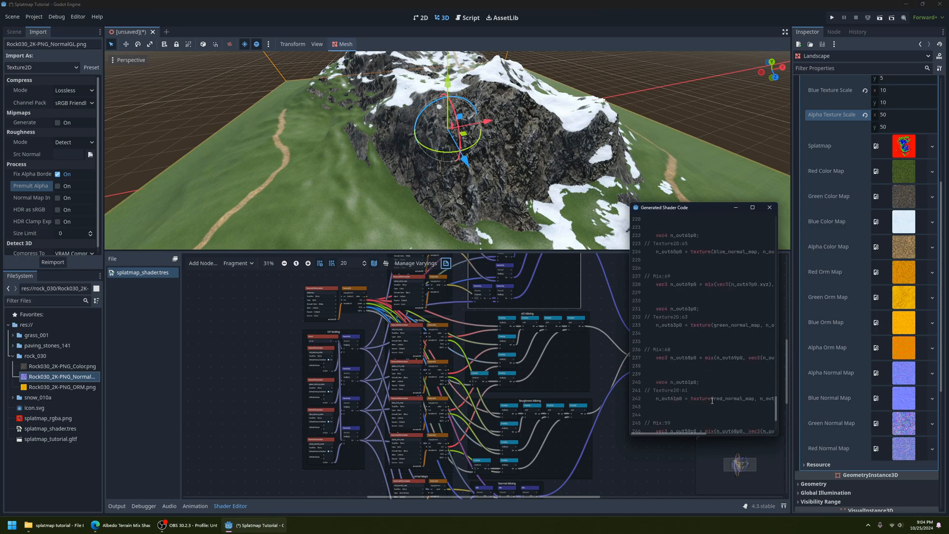
{"action": "scroll", "coordinate": [711, 400], "scroll_direction": "up", "scroll_amount": 18}
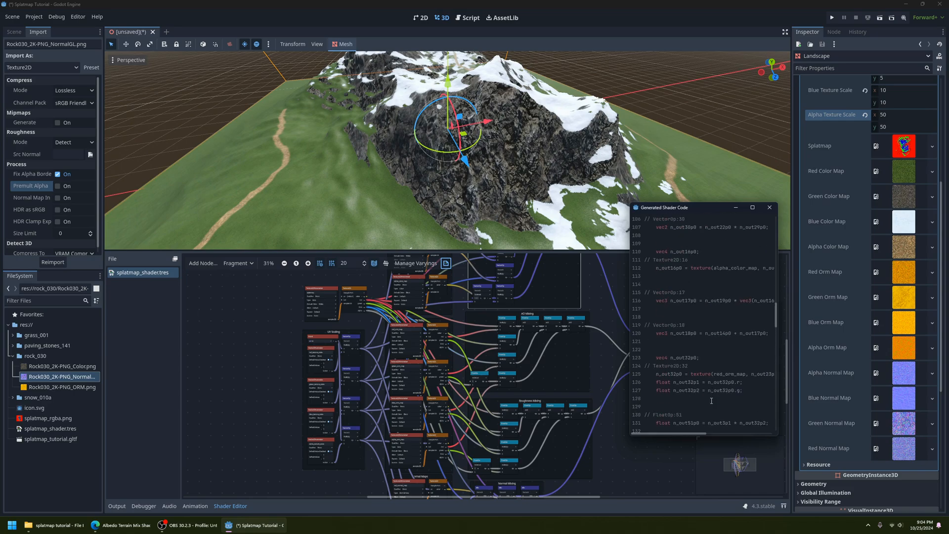
{"action": "scroll", "coordinate": [711, 400], "scroll_direction": "down", "scroll_amount": 3}
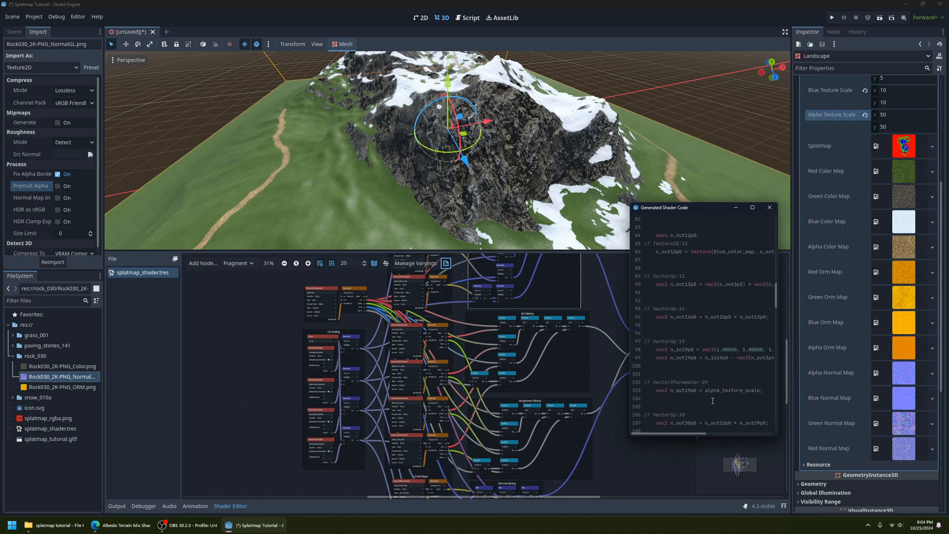
{"action": "scroll", "coordinate": [712, 400], "scroll_direction": "up", "scroll_amount": 15}
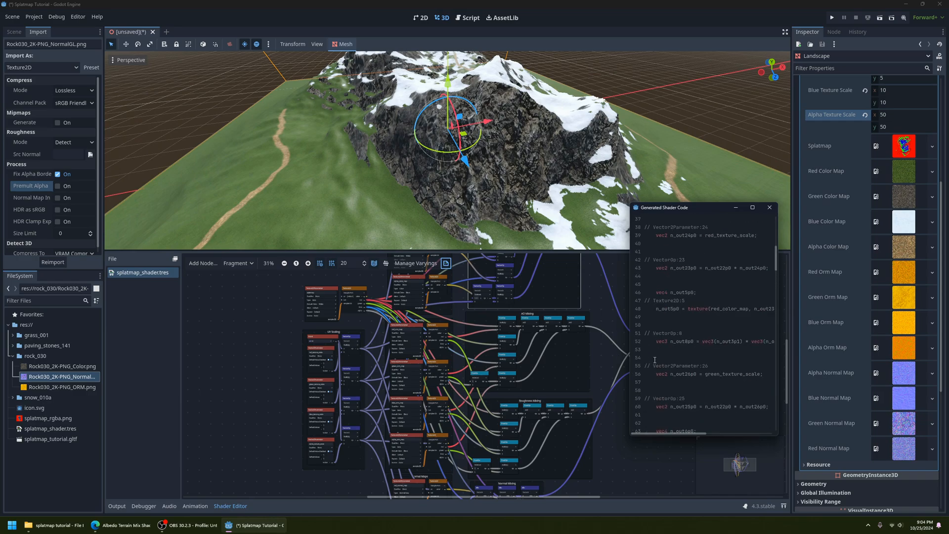
{"action": "scroll", "coordinate": [694, 318], "scroll_direction": "up", "scroll_amount": 2}
{"action": "scroll", "coordinate": [686, 352], "scroll_direction": "up", "scroll_amount": 1}
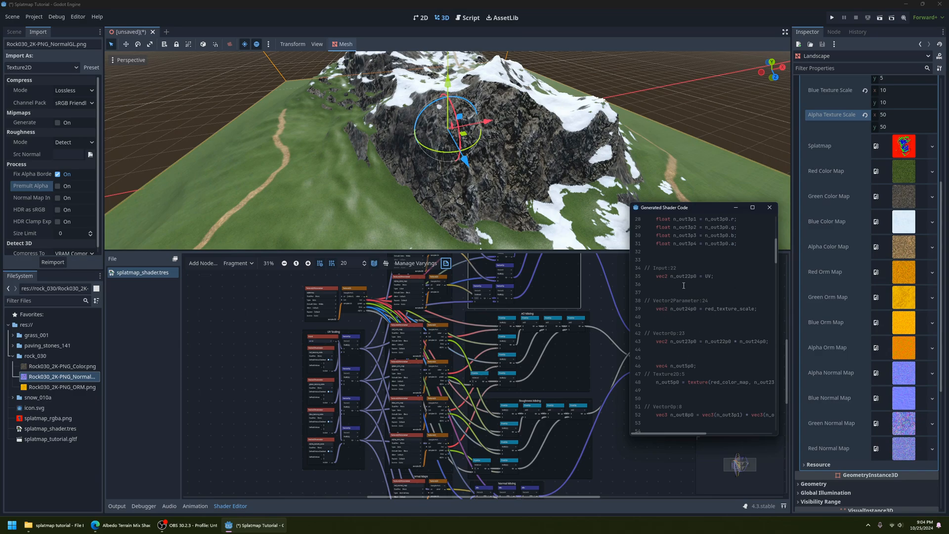
{"action": "scroll", "coordinate": [683, 285], "scroll_direction": "down", "scroll_amount": 12}
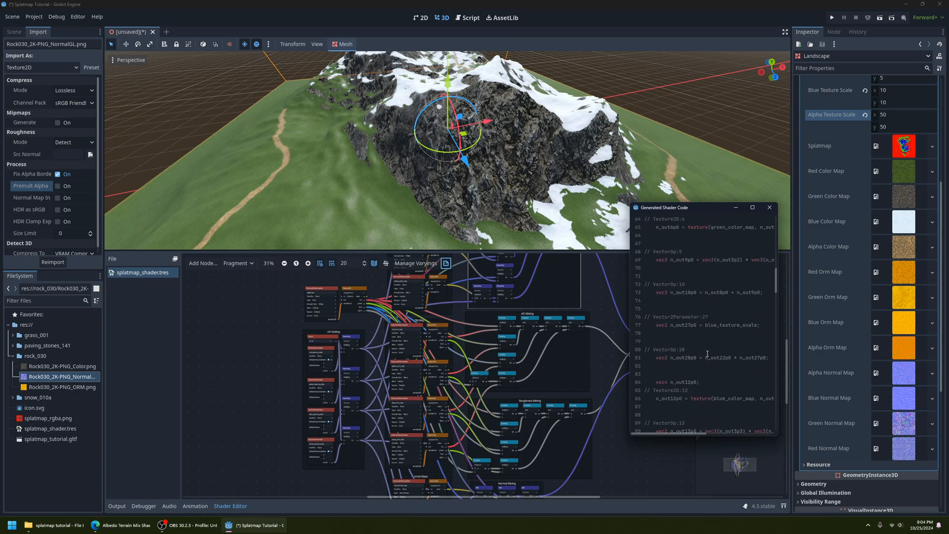
{"action": "scroll", "coordinate": [707, 354], "scroll_direction": "down", "scroll_amount": 7}
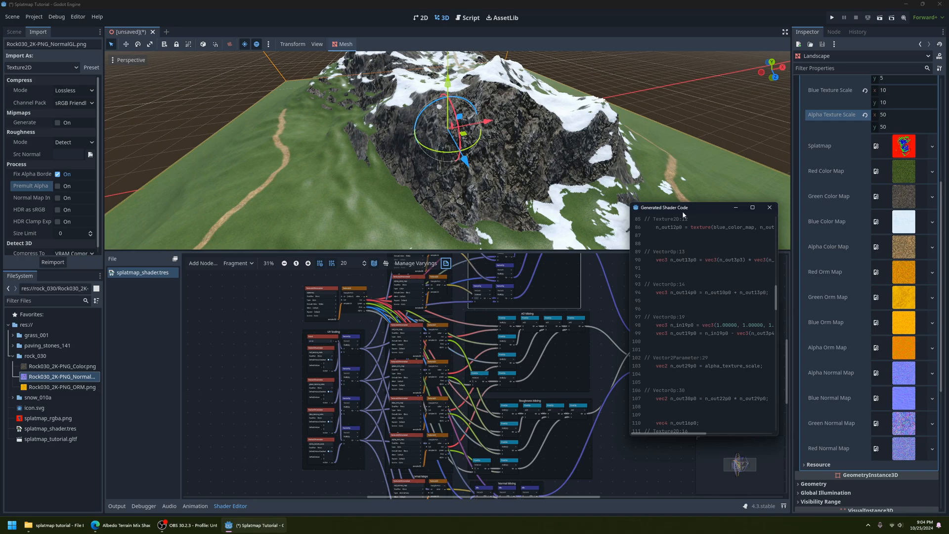
Widen the Generated Shader Code window so full code lines fit, and reposition it to keep the graph's Output node in view.
{"action": "left_click_drag", "start_coordinate": [683, 213], "coordinate": [733, 247]}
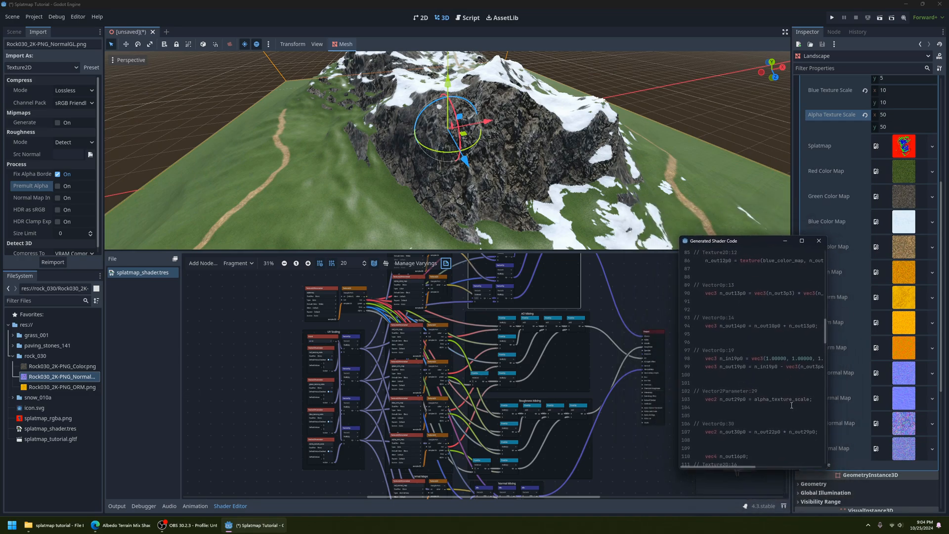
{"action": "left_click_drag", "start_coordinate": [825, 374], "coordinate": [893, 368]}
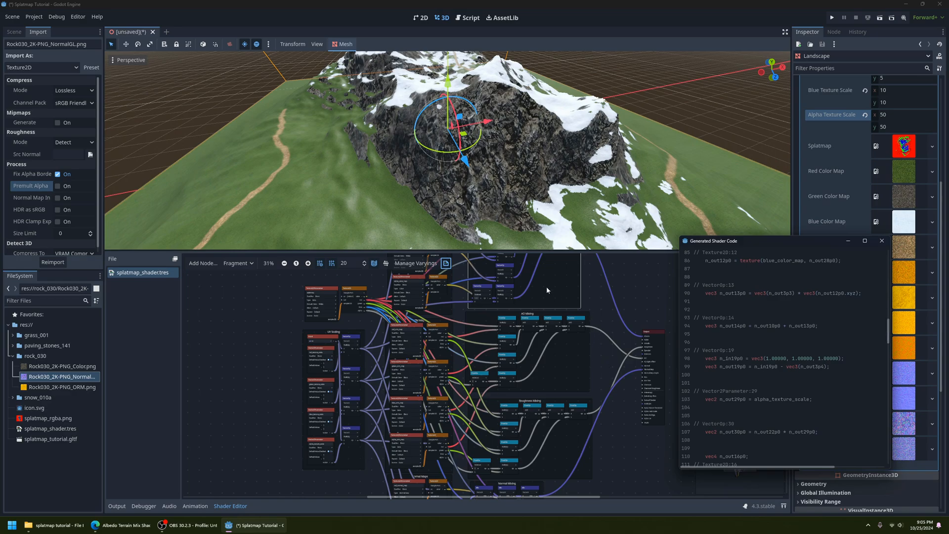
{"action": "left_click_drag", "start_coordinate": [742, 241], "coordinate": [729, 207]}
Read the generated fragment function from the splatmap sampling and texture scale lines down to the ORM map calculations.
{"action": "scroll", "coordinate": [731, 400], "scroll_direction": "up", "scroll_amount": 5}
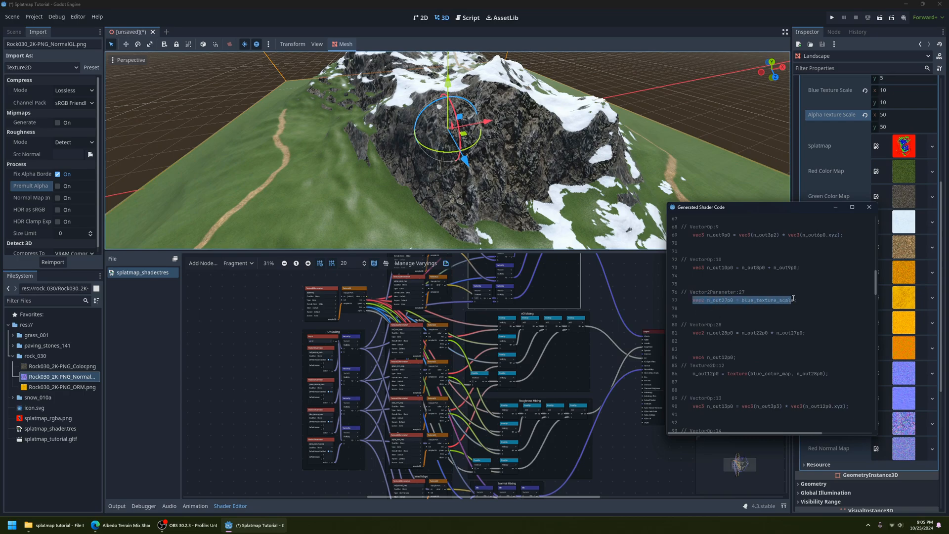
{"action": "scroll", "coordinate": [712, 341], "scroll_direction": "up", "scroll_amount": 13}
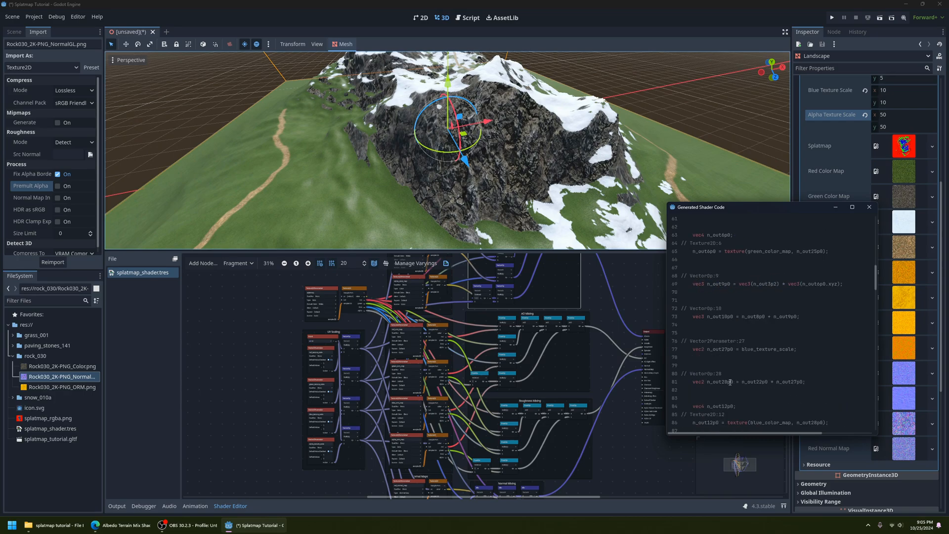
{"action": "scroll", "coordinate": [730, 382], "scroll_direction": "up", "scroll_amount": 3}
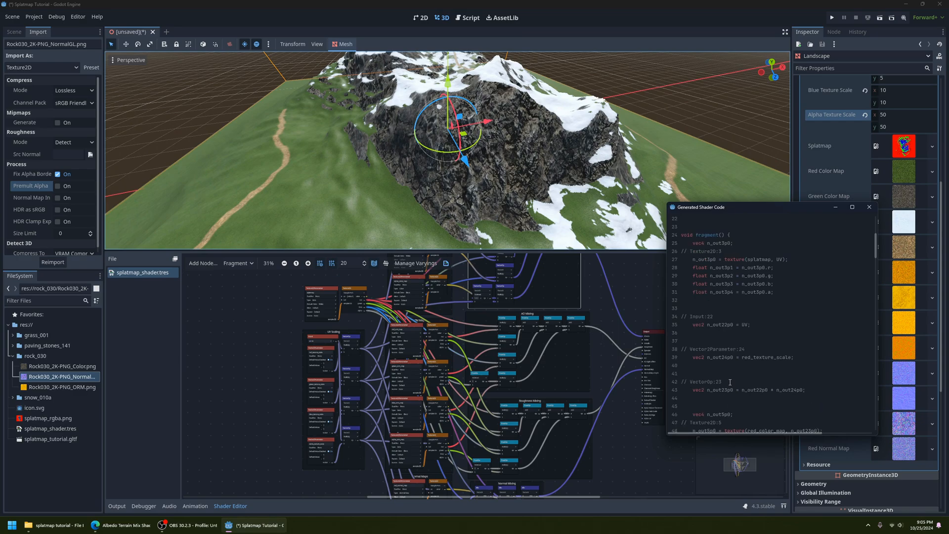
{"action": "scroll", "coordinate": [749, 384], "scroll_direction": "down", "scroll_amount": 20}
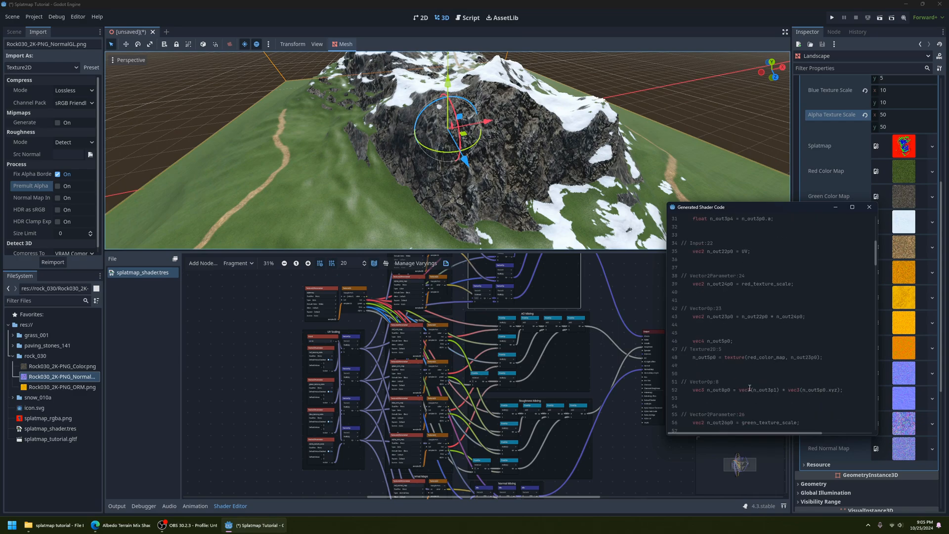
{"action": "scroll", "coordinate": [749, 387], "scroll_direction": "down", "scroll_amount": 9}
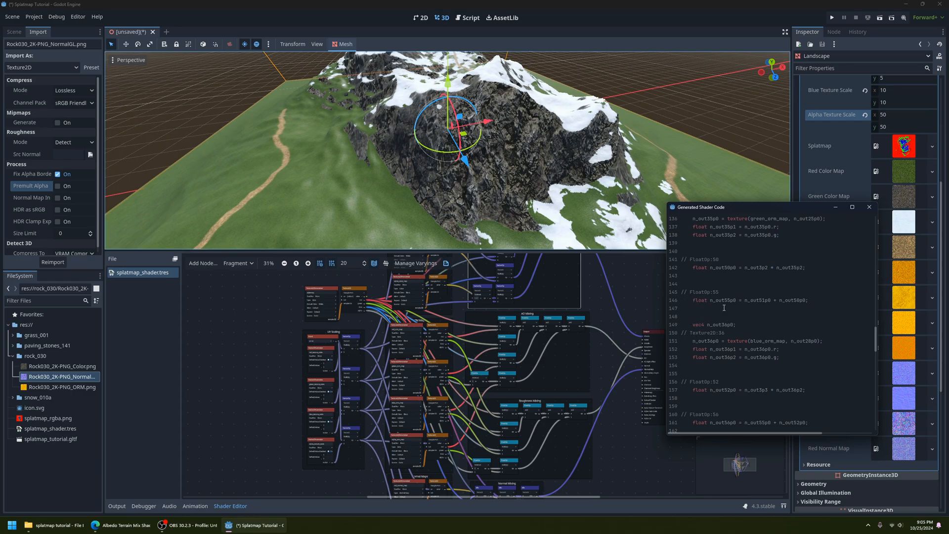
Read the rest of the generated shader code, from the ORM calculations to the normal map mixing, and close the code window.
{"action": "scroll", "coordinate": [741, 353], "scroll_direction": "down", "scroll_amount": 2}
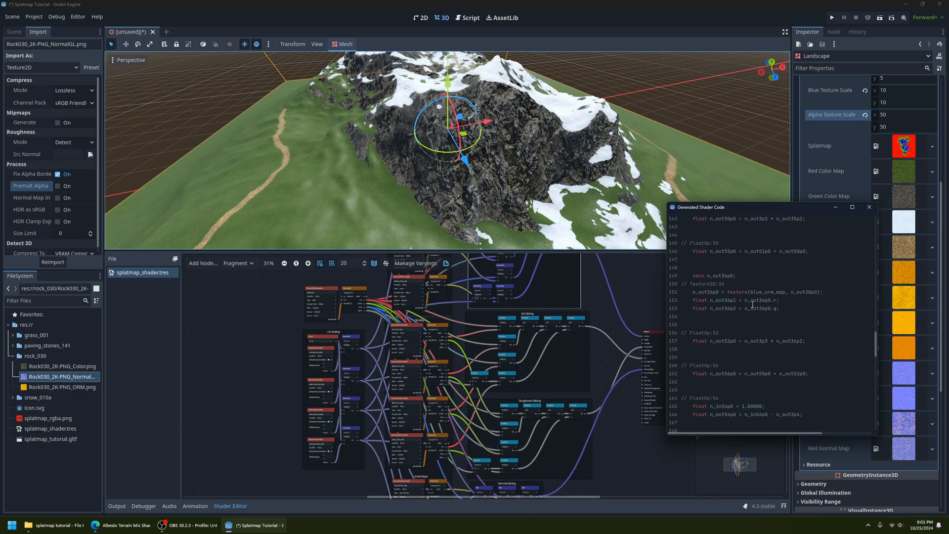
{"action": "scroll", "coordinate": [769, 396], "scroll_direction": "down", "scroll_amount": 20}
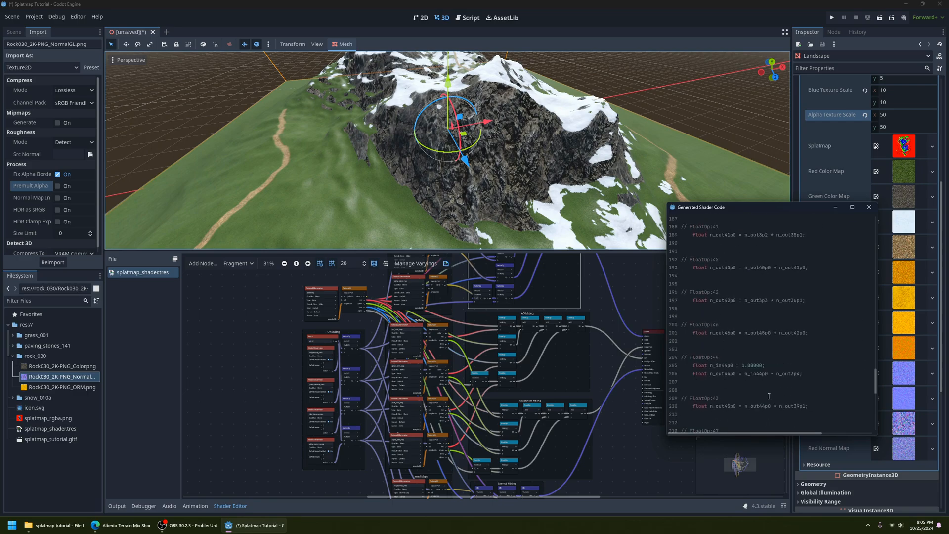
{"action": "scroll", "coordinate": [769, 396], "scroll_direction": "up", "scroll_amount": 4}
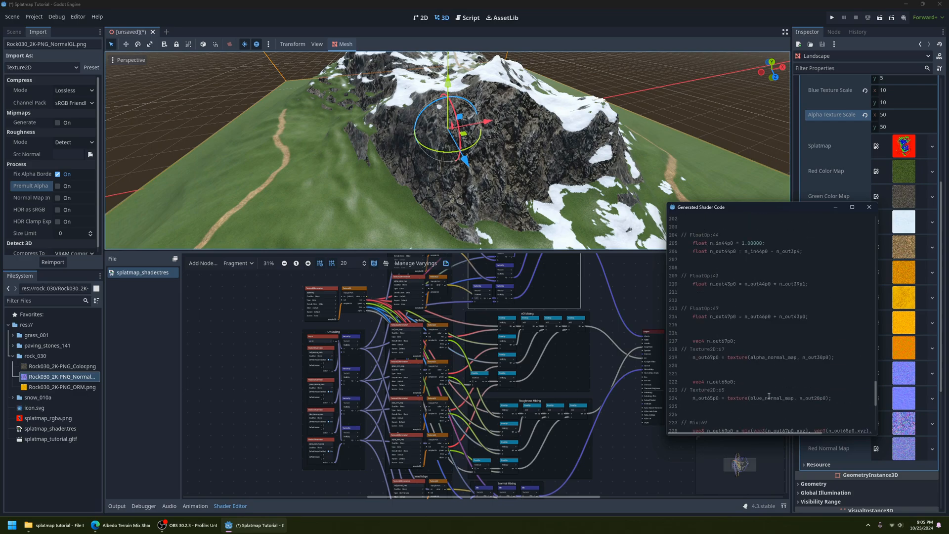
{"action": "scroll", "coordinate": [736, 364], "scroll_direction": "up", "scroll_amount": 3}
{"action": "scroll", "coordinate": [718, 322], "scroll_direction": "up", "scroll_amount": 2}
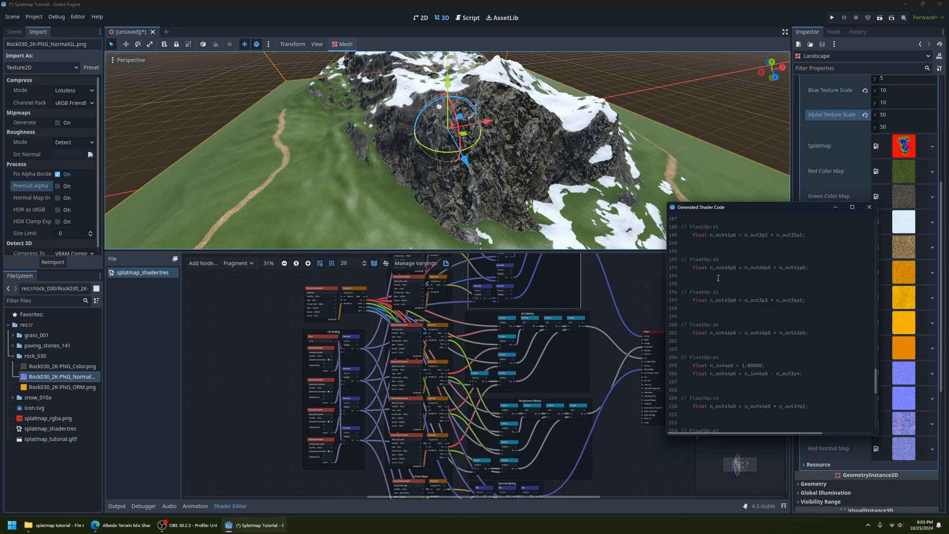
{"action": "scroll", "coordinate": [732, 277], "scroll_direction": "up", "scroll_amount": 3}
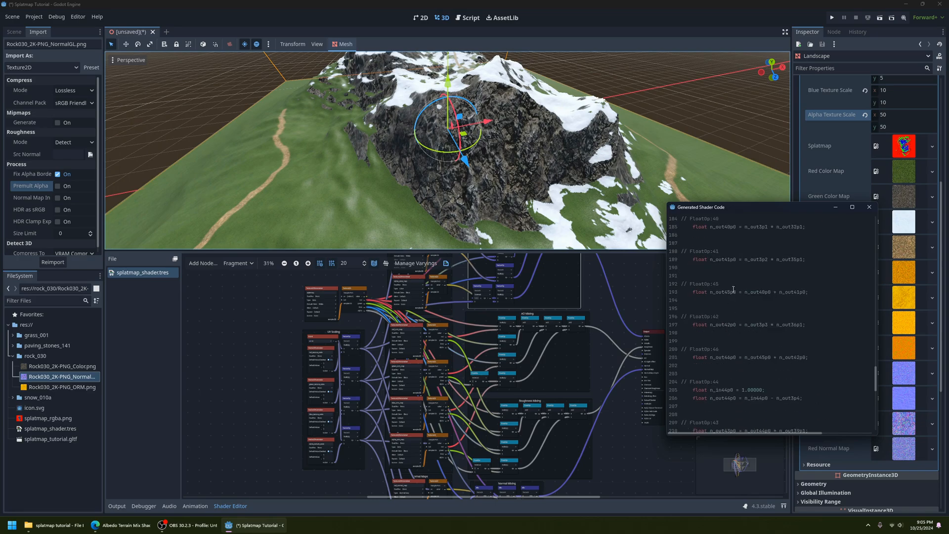
{"action": "scroll", "coordinate": [718, 276], "scroll_direction": "down", "scroll_amount": 8}
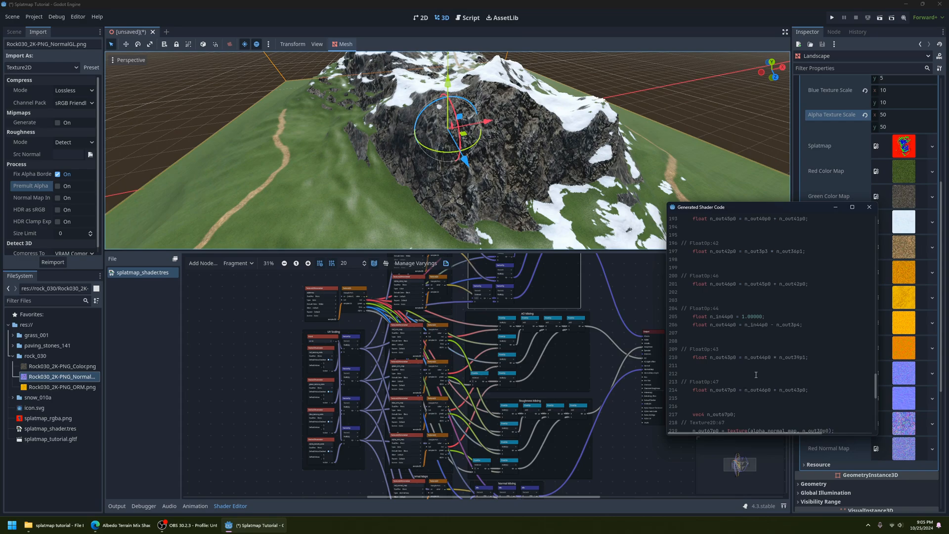
{"action": "scroll", "coordinate": [790, 371], "scroll_direction": "down", "scroll_amount": 4}
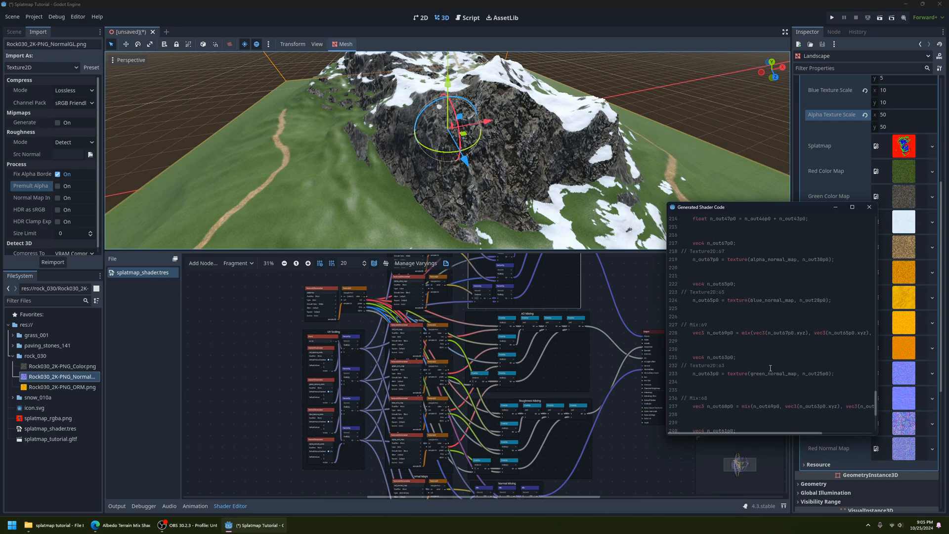
{"action": "scroll", "coordinate": [795, 356], "scroll_direction": "down", "scroll_amount": 3}
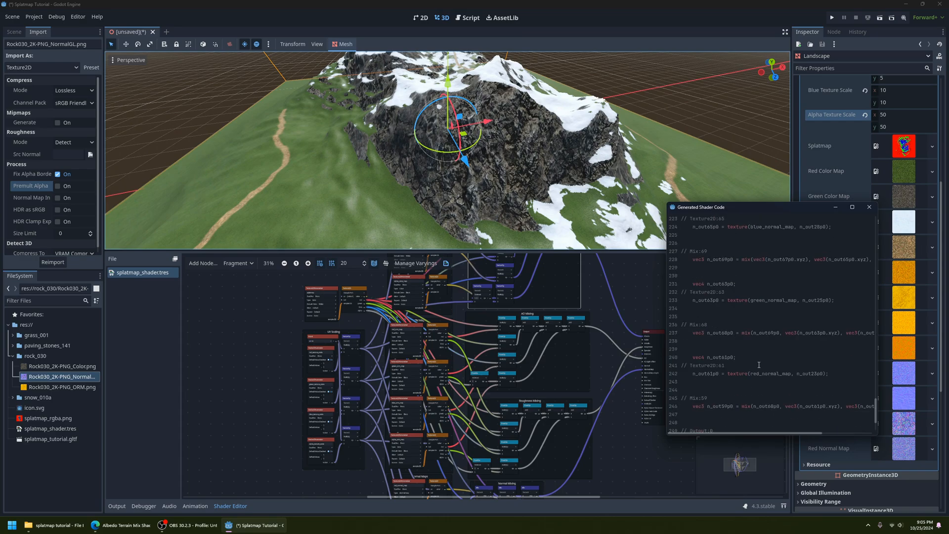
{"action": "scroll", "coordinate": [711, 384], "scroll_direction": "up", "scroll_amount": 4}
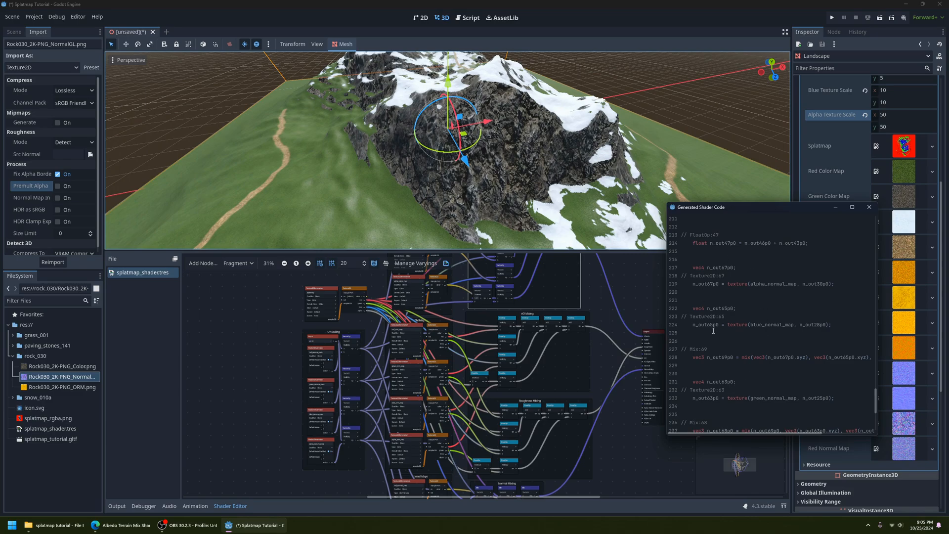
{"action": "left_click", "coordinate": [868, 207]}
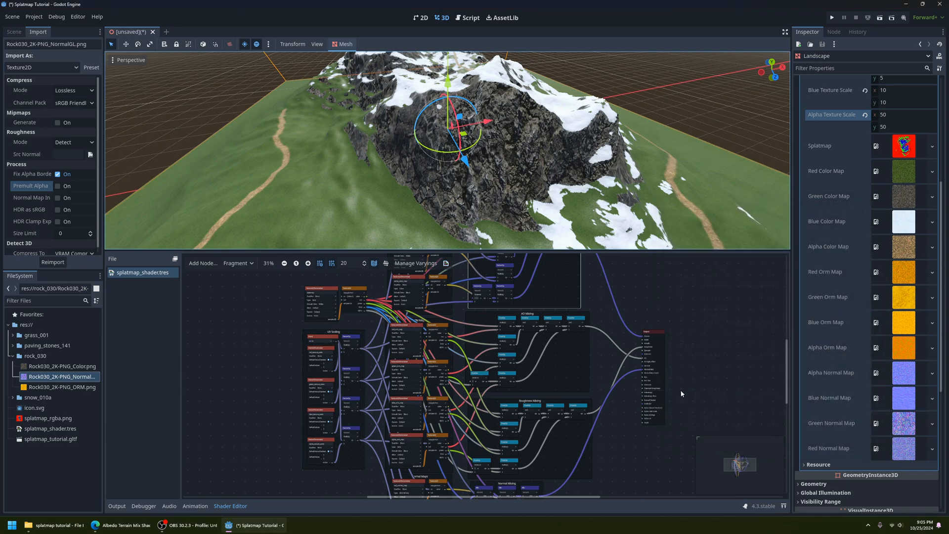
Enlarge the 3D viewport over the shader graph and inspect the mountain's rock and grass textures up close.
{"action": "scroll", "coordinate": [682, 384], "scroll_direction": "down", "scroll_amount": 3}
{"action": "left_click_drag", "start_coordinate": [591, 339], "coordinate": [596, 320]}
{"action": "scroll", "coordinate": [471, 242], "scroll_direction": "down", "scroll_amount": 2}
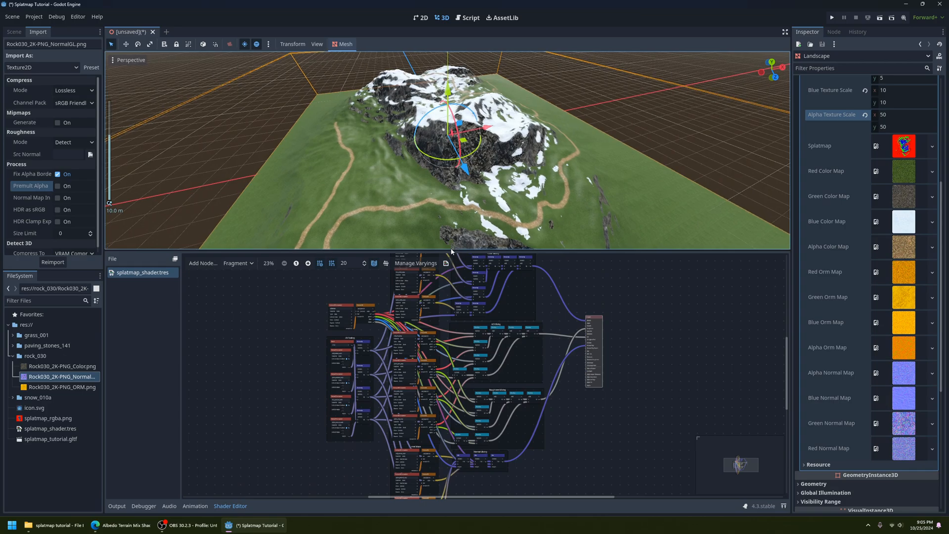
{"action": "left_click_drag", "start_coordinate": [449, 250], "coordinate": [450, 385]}
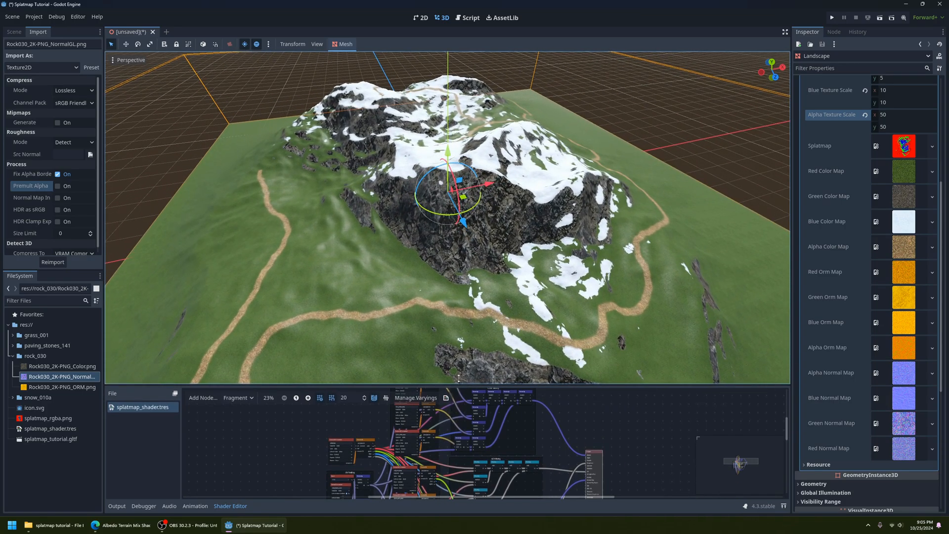
{"action": "scroll", "coordinate": [487, 285], "scroll_direction": "up", "scroll_amount": 2}
{"action": "middle_click_drag", "start_coordinate": [487, 284], "coordinate": [598, 275]}
{"action": "scroll", "coordinate": [575, 280], "scroll_direction": "up", "scroll_amount": 6}
{"action": "scroll", "coordinate": [598, 275], "scroll_direction": "up", "scroll_amount": 2}
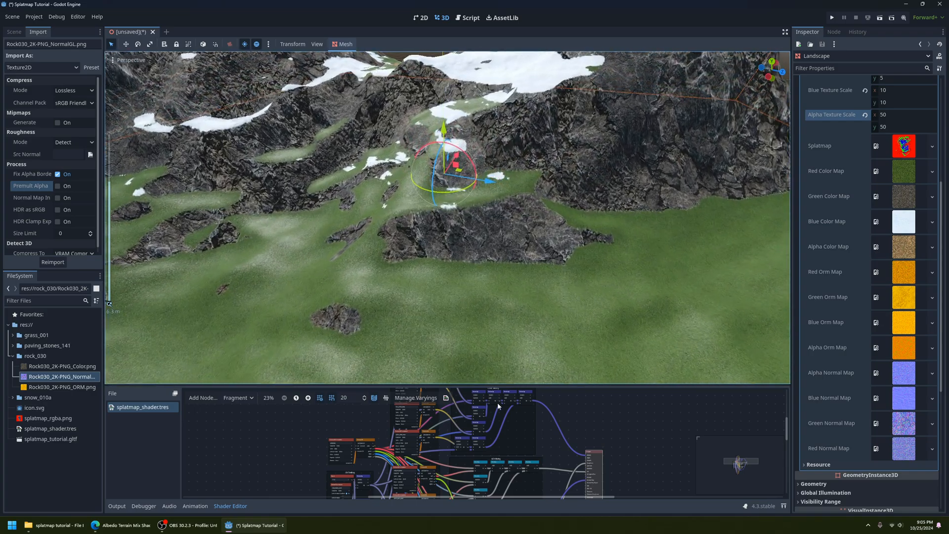
Give the shader graph more height again and examine the rock outcrops and grass at the mountain's foot from several distances.
{"action": "left_click_drag", "start_coordinate": [468, 385], "coordinate": [445, 272]}
{"action": "scroll", "coordinate": [358, 315], "scroll_direction": "up", "scroll_amount": 2}
{"action": "scroll", "coordinate": [358, 315], "scroll_direction": "up", "scroll_amount": 5}
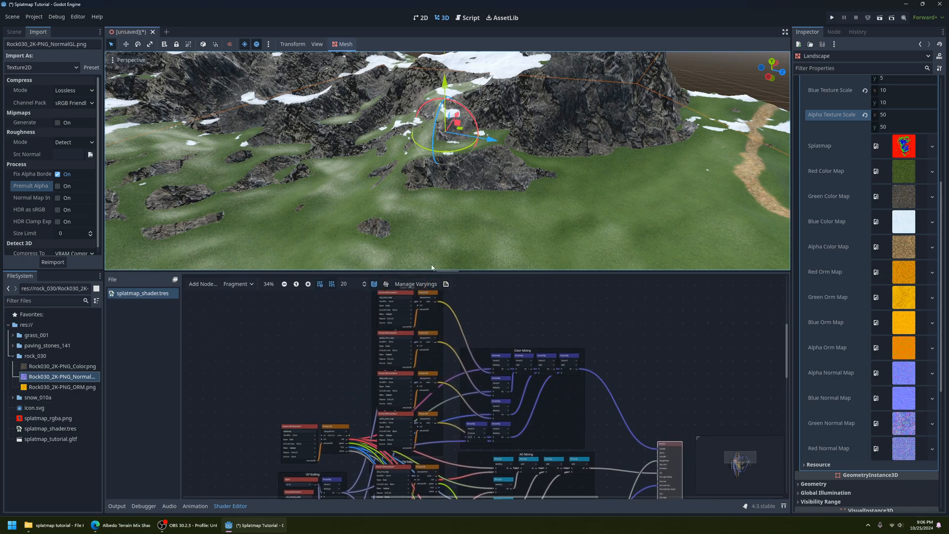
{"action": "scroll", "coordinate": [444, 214], "scroll_direction": "up", "scroll_amount": 2}
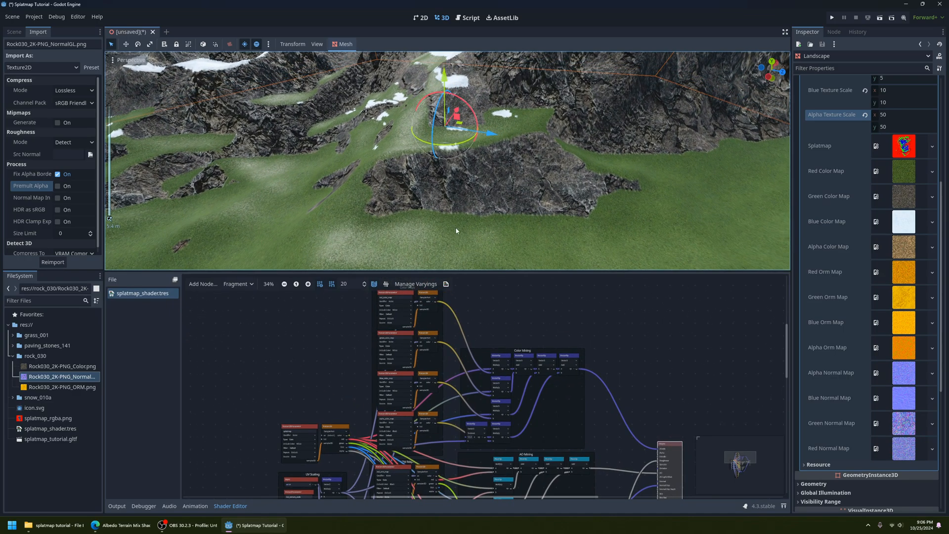
{"action": "scroll", "coordinate": [484, 217], "scroll_direction": "up", "scroll_amount": 5}
{"action": "scroll", "coordinate": [485, 218], "scroll_direction": "down", "scroll_amount": 5}
{"action": "middle_click_drag", "start_coordinate": [473, 229], "coordinate": [504, 233], "text": "shift"}
{"action": "scroll", "coordinate": [513, 221], "scroll_direction": "down", "scroll_amount": 5}
{"action": "scroll", "coordinate": [521, 212], "scroll_direction": "up", "scroll_amount": 11}
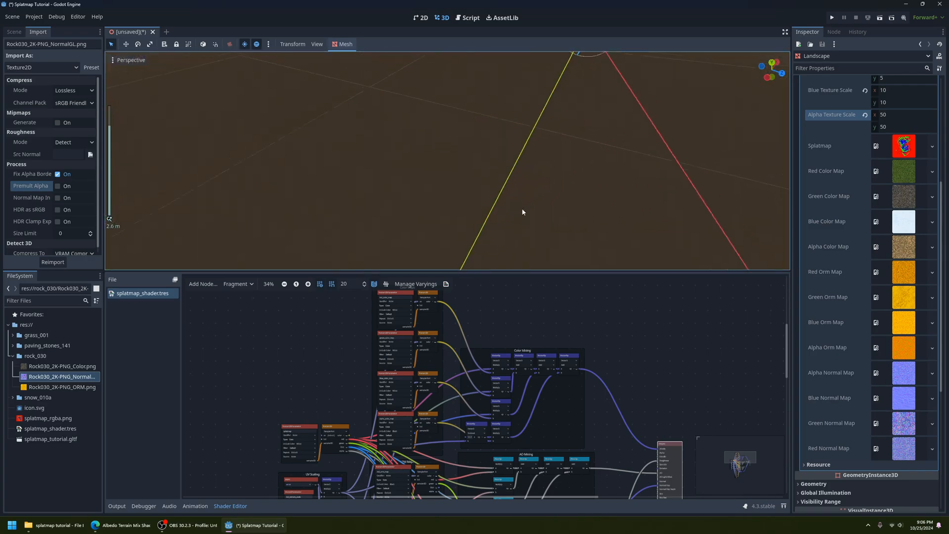
{"action": "scroll", "coordinate": [514, 225], "scroll_direction": "down", "scroll_amount": 3}
{"action": "scroll", "coordinate": [513, 227], "scroll_direction": "down", "scroll_amount": 6}
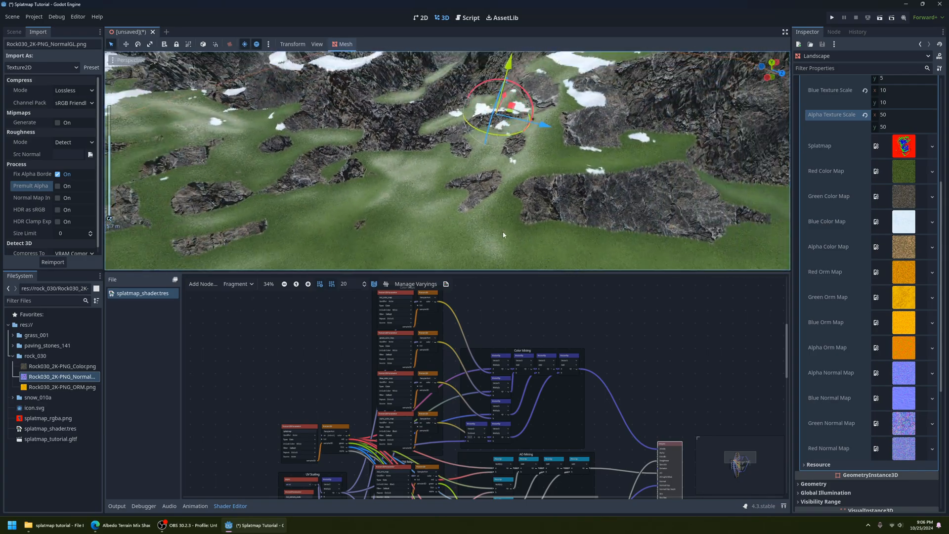
{"action": "middle_click_drag", "start_coordinate": [453, 237], "coordinate": [486, 234]}
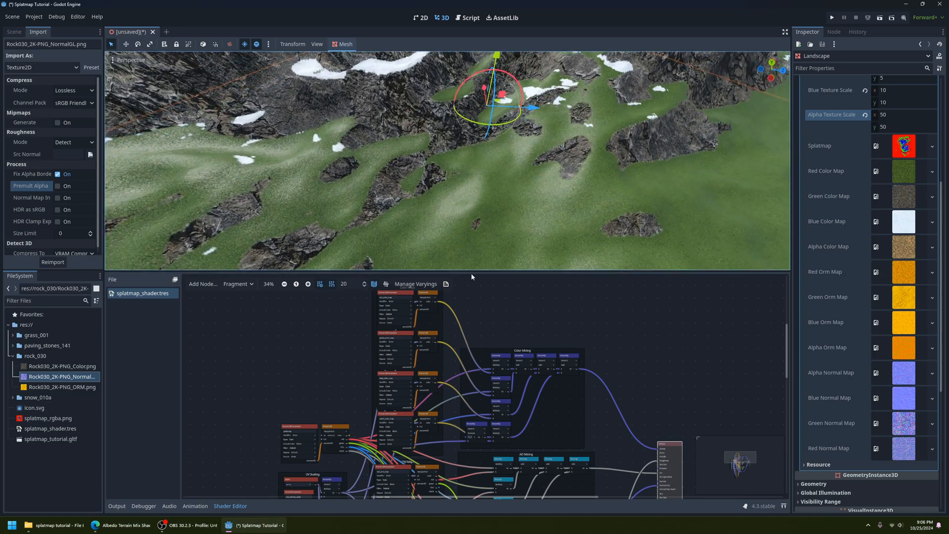
Extend the shader graph area further and look over the node layout from the color maps to the Normal Mixing frame.
{"action": "left_click_drag", "start_coordinate": [471, 273], "coordinate": [471, 202]}
{"action": "scroll", "coordinate": [568, 292], "scroll_direction": "down", "scroll_amount": 2}
{"action": "scroll", "coordinate": [508, 333], "scroll_direction": "up", "scroll_amount": 4}
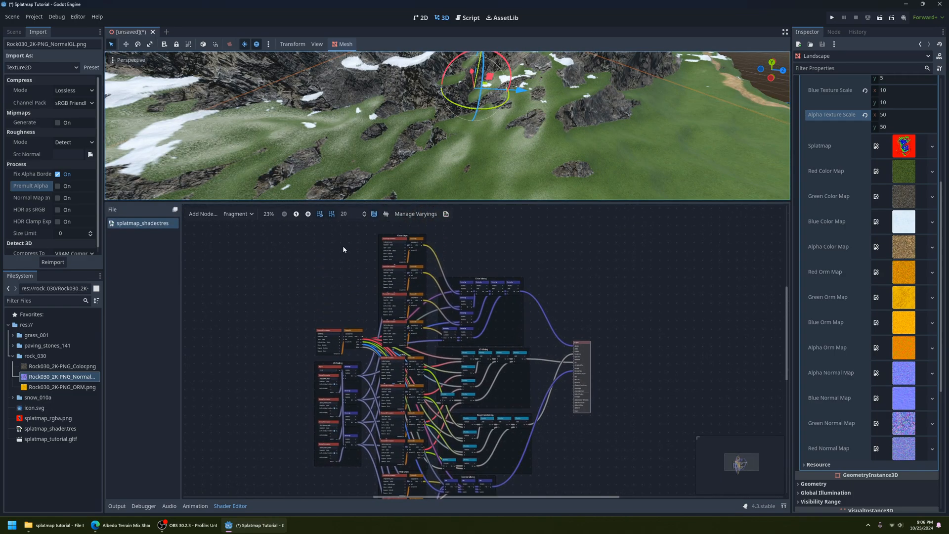
{"action": "scroll", "coordinate": [639, 358], "scroll_direction": "down", "scroll_amount": 3}
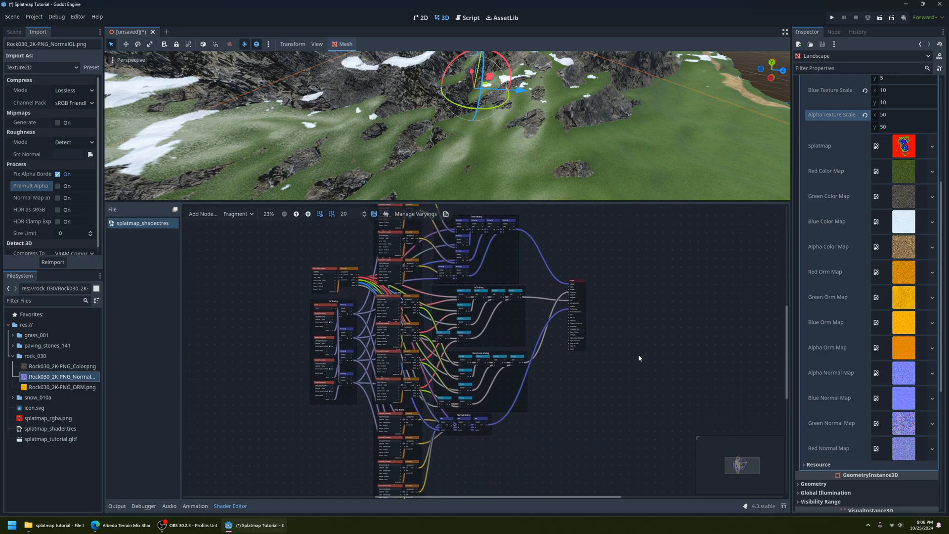
{"action": "scroll", "coordinate": [566, 408], "scroll_direction": "up", "scroll_amount": 2, "text": "ctrl"}
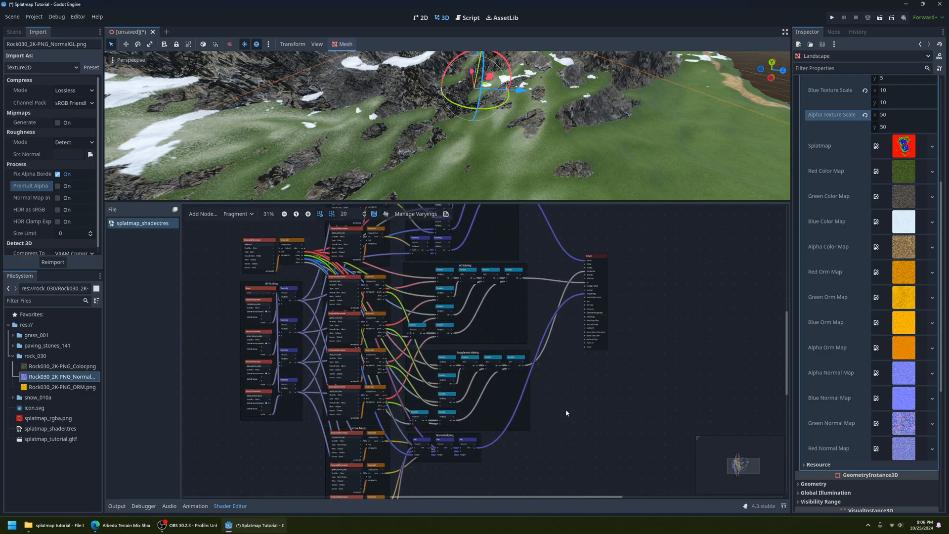
{"action": "scroll", "coordinate": [316, 341], "scroll_direction": "down", "scroll_amount": 2, "text": "ctrl"}
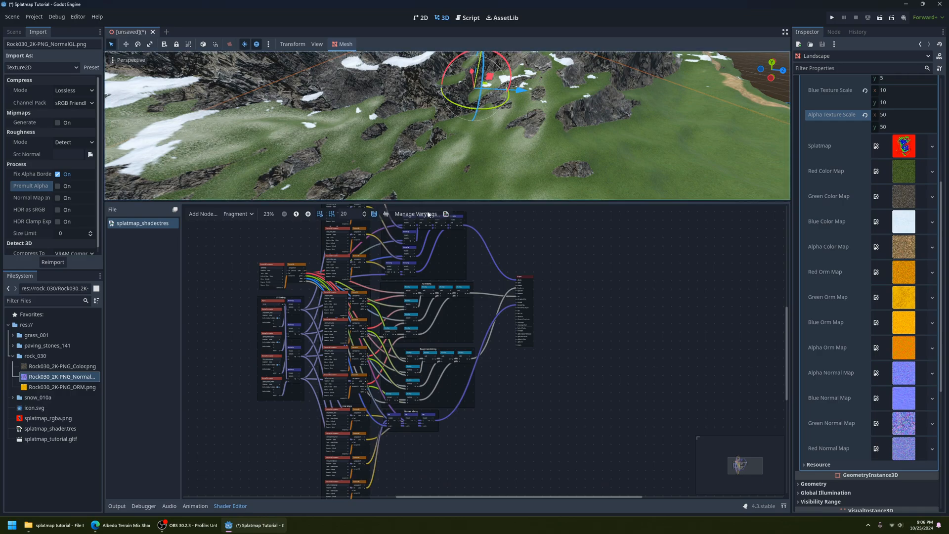
Expand the 3D viewport and inspect how snow, rock and grass blend on the mountain slopes, from afar and up close.
{"action": "left_click_drag", "start_coordinate": [445, 201], "coordinate": [445, 384]}
{"action": "scroll", "coordinate": [469, 302], "scroll_direction": "down", "scroll_amount": 2}
{"action": "middle_click_drag", "start_coordinate": [470, 283], "coordinate": [425, 296]}
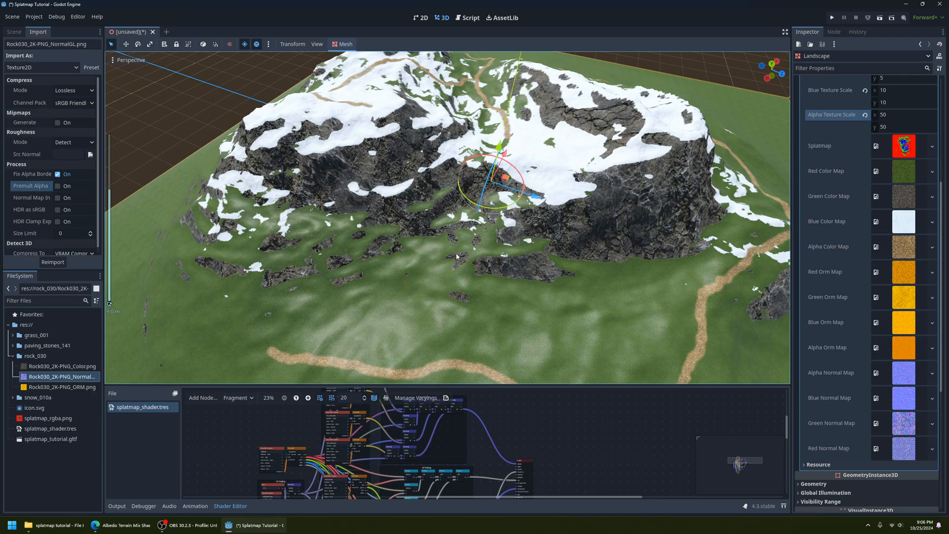
{"action": "scroll", "coordinate": [456, 257], "scroll_direction": "up", "scroll_amount": 6}
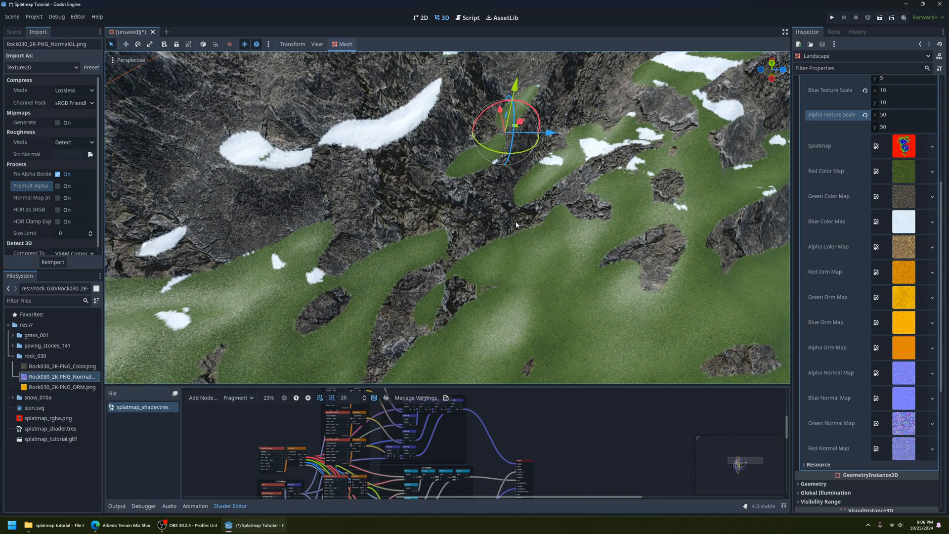
{"action": "scroll", "coordinate": [516, 224], "scroll_direction": "down", "scroll_amount": 8}
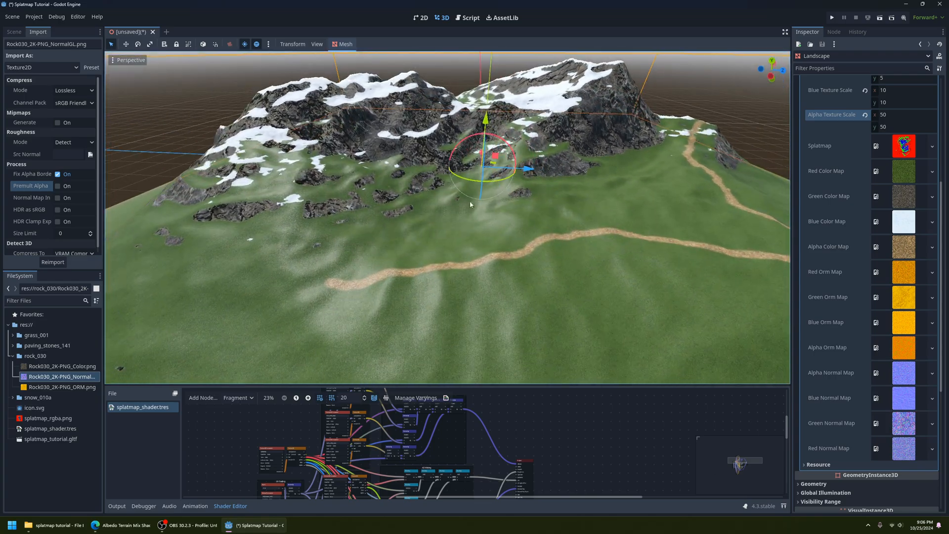
{"action": "middle_click_drag", "start_coordinate": [470, 205], "coordinate": [434, 229]}
{"action": "scroll", "coordinate": [435, 229], "scroll_direction": "down", "scroll_amount": 6}
{"action": "scroll", "coordinate": [434, 229], "scroll_direction": "up", "scroll_amount": 4}
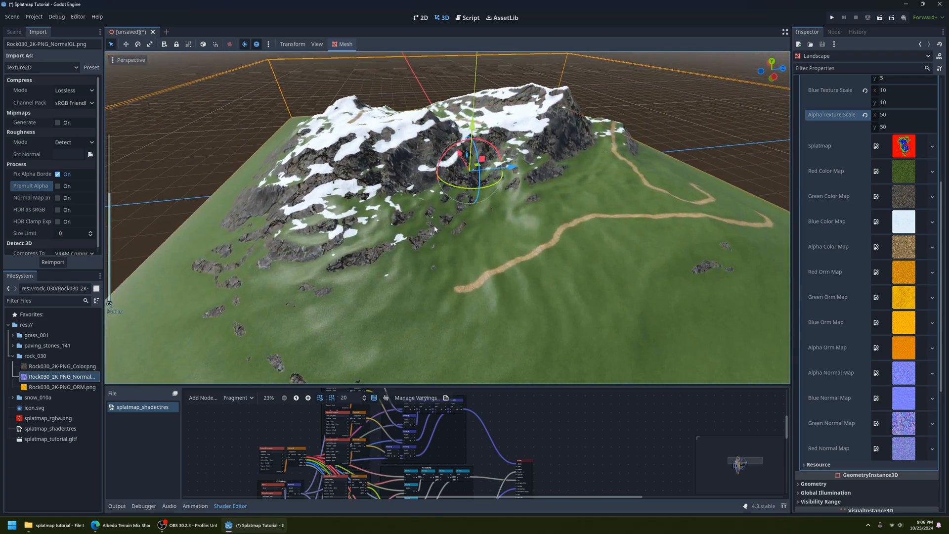
{"action": "scroll", "coordinate": [434, 228], "scroll_direction": "up", "scroll_amount": 8}
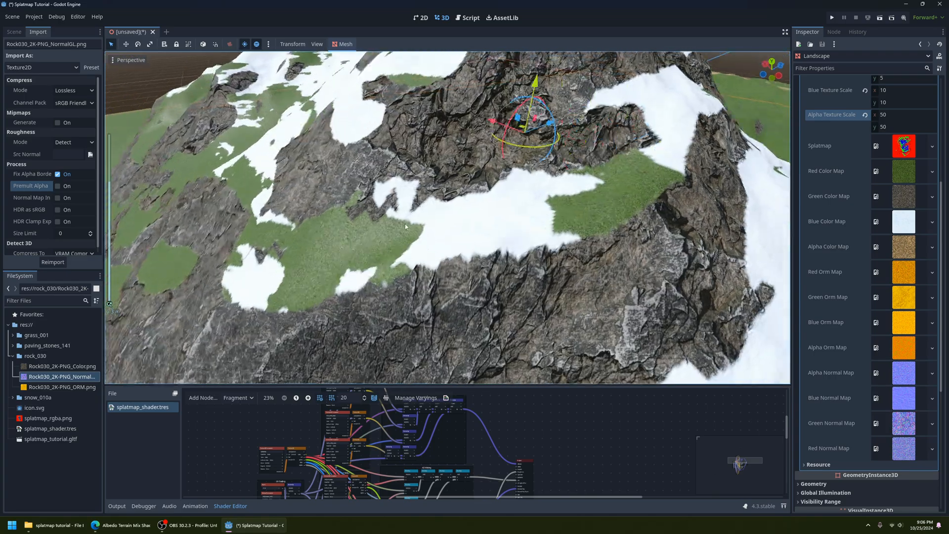
{"action": "middle_click_drag", "start_coordinate": [405, 226], "coordinate": [418, 227]}
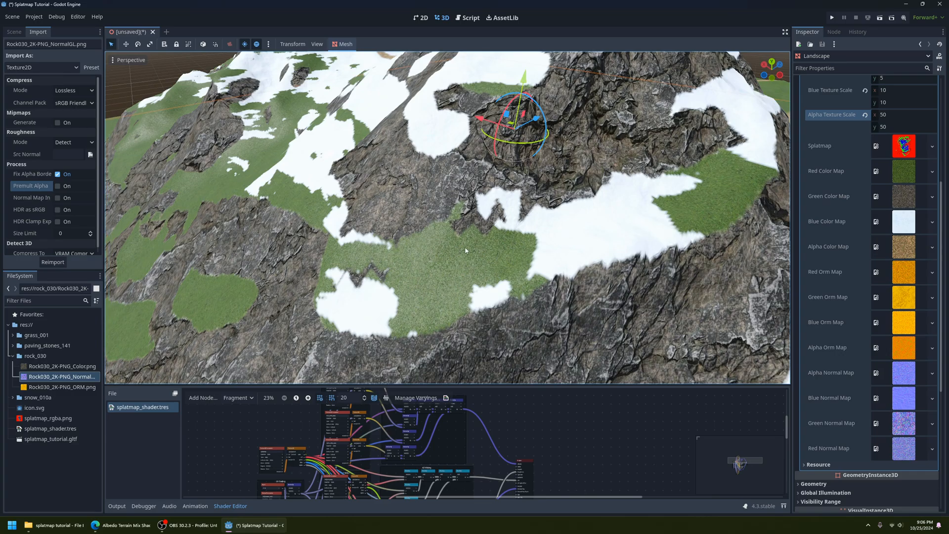
Examine the dirt paths across the grass and view the whole textured landscape from different angles.
{"action": "scroll", "coordinate": [464, 250], "scroll_direction": "down", "scroll_amount": 10}
{"action": "middle_click_drag", "start_coordinate": [467, 203], "coordinate": [539, 213]}
{"action": "scroll", "coordinate": [539, 213], "scroll_direction": "down", "scroll_amount": 2}
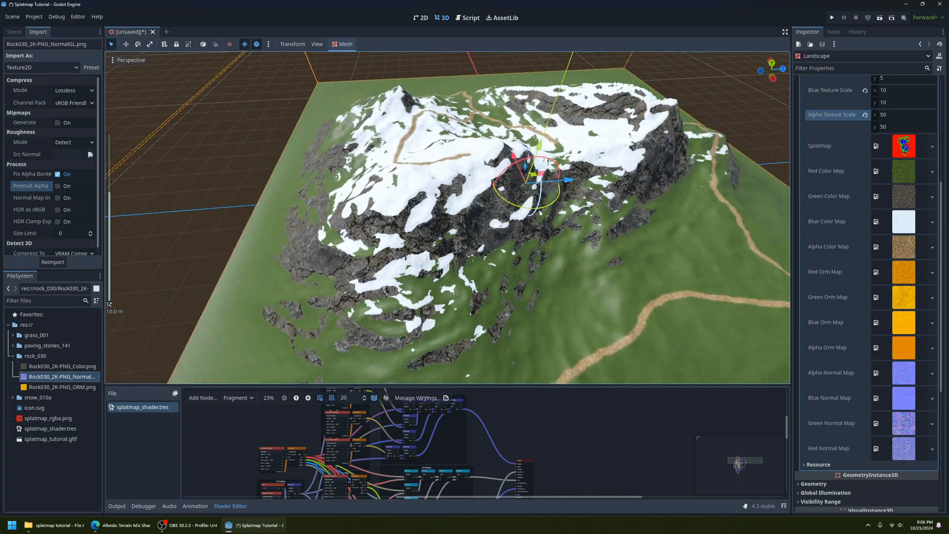
{"action": "scroll", "coordinate": [539, 213], "scroll_direction": "up", "scroll_amount": 10}
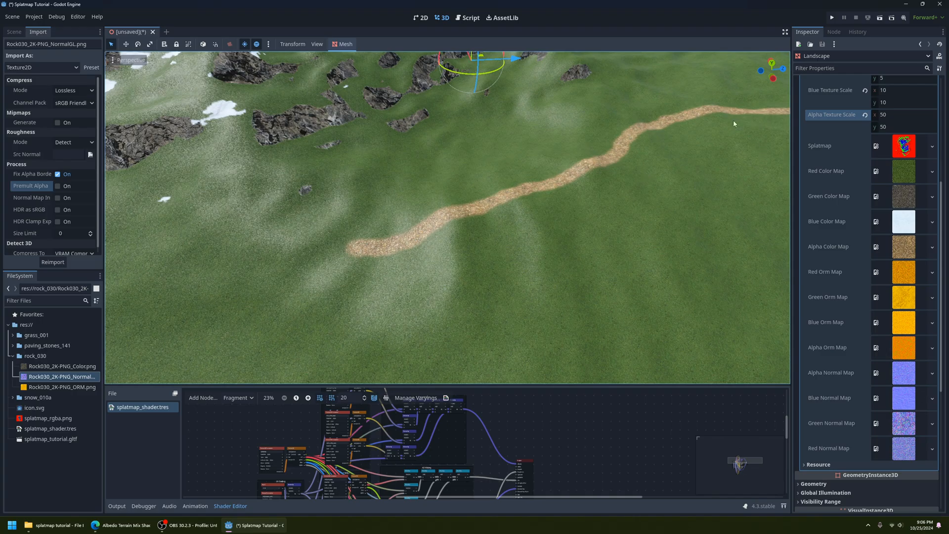
{"action": "middle_click_drag", "start_coordinate": [617, 167], "coordinate": [495, 210]}
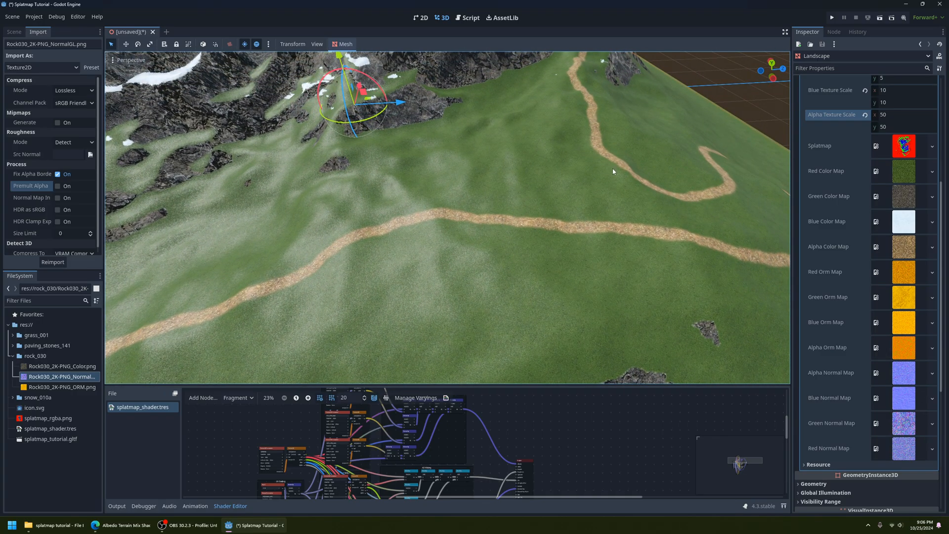
{"action": "middle_click_drag", "start_coordinate": [612, 172], "coordinate": [483, 203]}
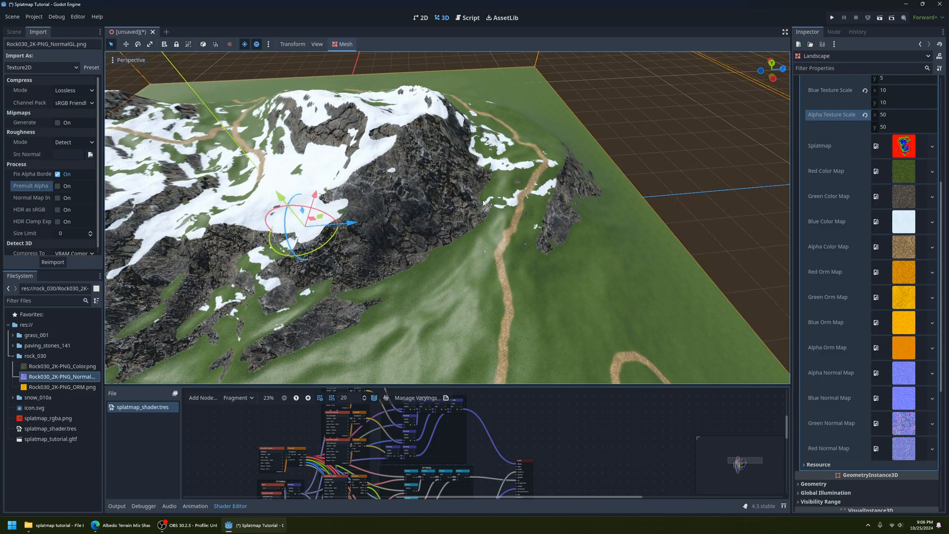
{"action": "scroll", "coordinate": [483, 203], "scroll_direction": "down", "scroll_amount": 10}
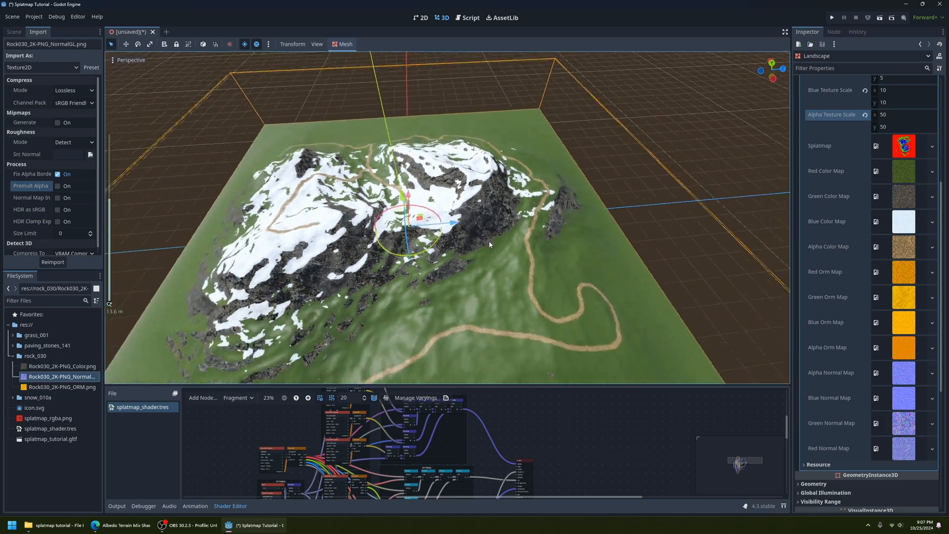
{"action": "middle_click_drag", "start_coordinate": [489, 244], "coordinate": [357, 226]}
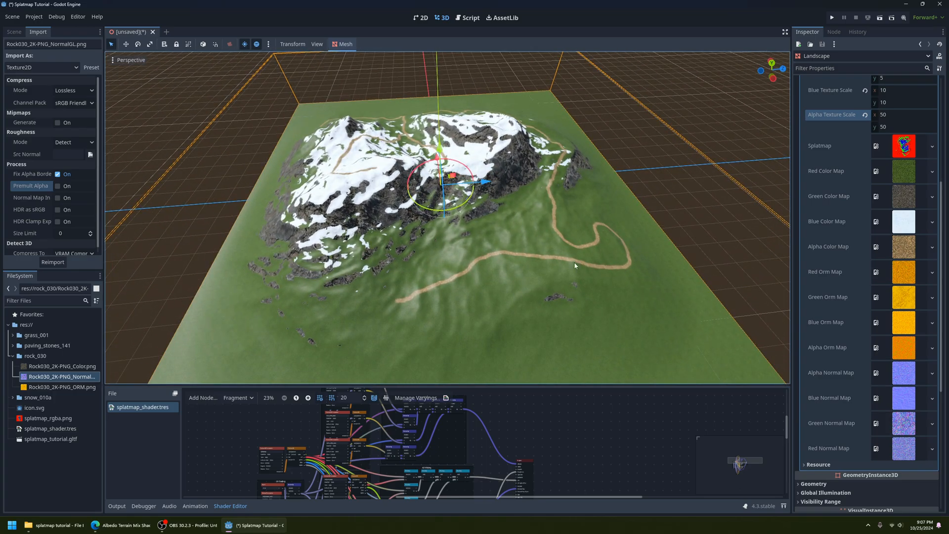
{"action": "scroll", "coordinate": [517, 275], "scroll_direction": "up", "scroll_amount": 6}
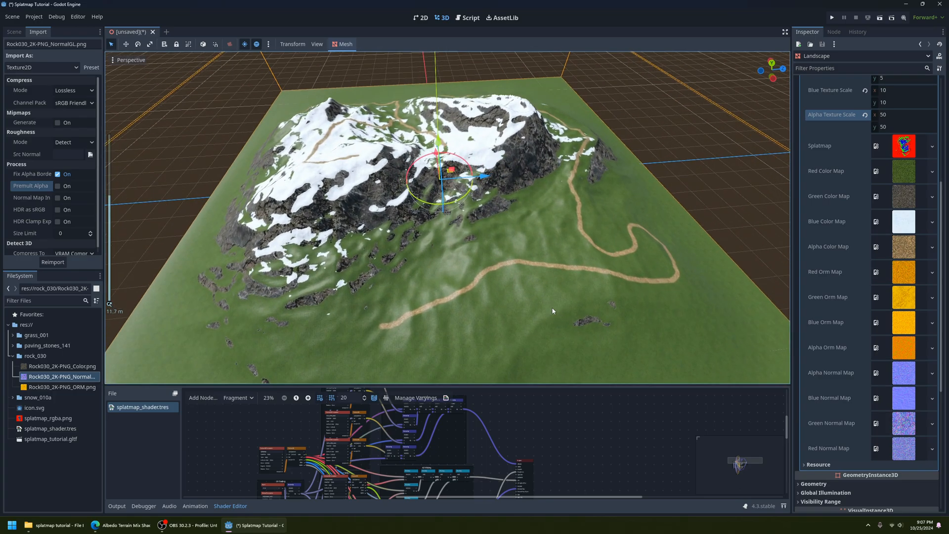
Inspect the snowy mountain and the winding dirt path on the grass from a steeper overhead angle.
{"action": "middle_click_drag", "start_coordinate": [582, 275], "coordinate": [520, 247]}
{"action": "scroll", "coordinate": [553, 274], "scroll_direction": "up", "scroll_amount": 3}
{"action": "scroll", "coordinate": [554, 276], "scroll_direction": "down", "scroll_amount": 5}
{"action": "middle_click_drag", "start_coordinate": [557, 355], "coordinate": [551, 297], "text": "shift"}
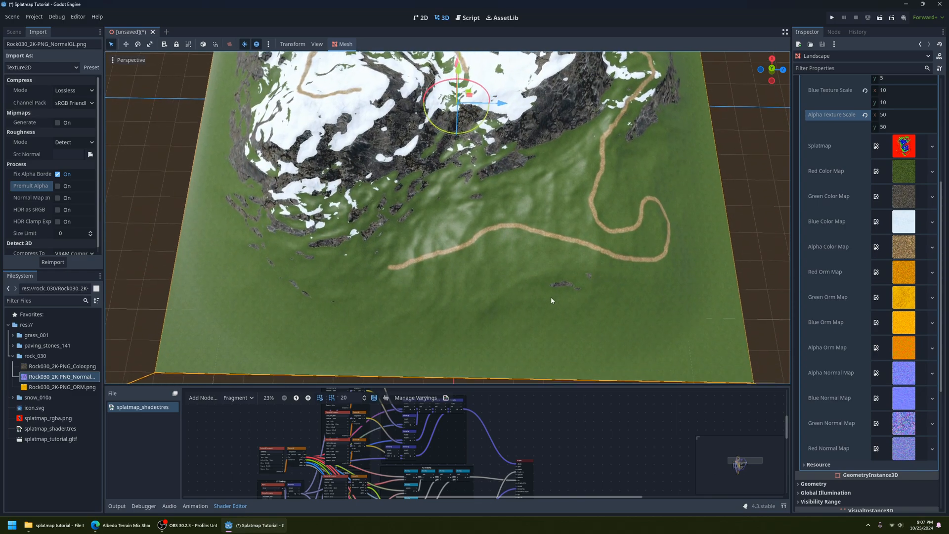
Give the shader graph more height and examine the splatmap texture, UV Scaling and ORM Maps nodes up close.
{"action": "scroll", "coordinate": [341, 459], "scroll_direction": "up", "scroll_amount": 2}
{"action": "middle_click_drag", "start_coordinate": [341, 460], "coordinate": [401, 433]}
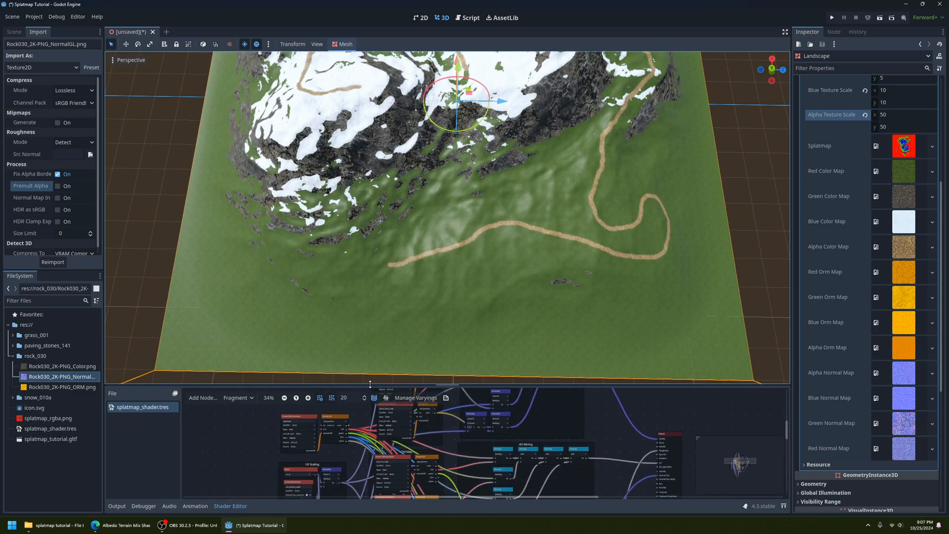
{"action": "left_click_drag", "start_coordinate": [370, 384], "coordinate": [370, 222]}
{"action": "scroll", "coordinate": [358, 386], "scroll_direction": "up", "scroll_amount": 5}
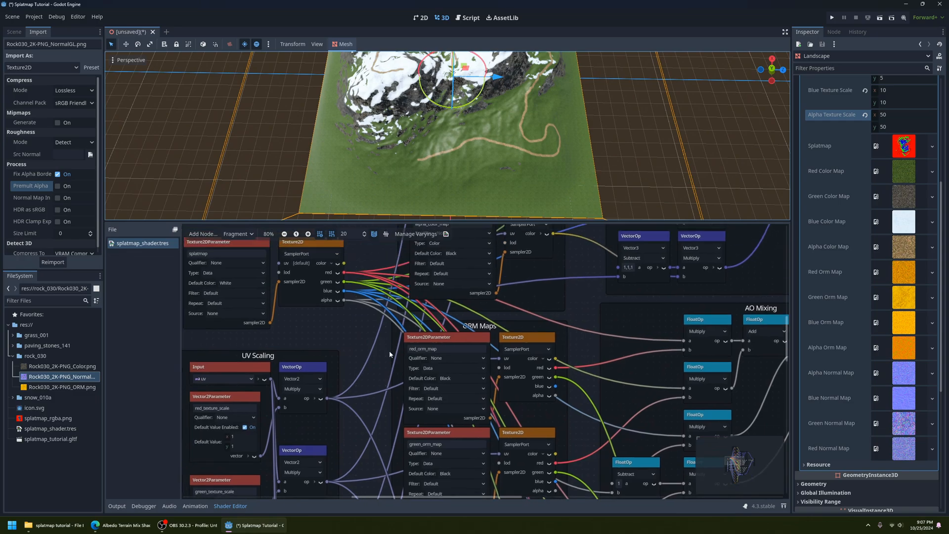
{"action": "middle_click_drag", "start_coordinate": [390, 350], "coordinate": [473, 393]}
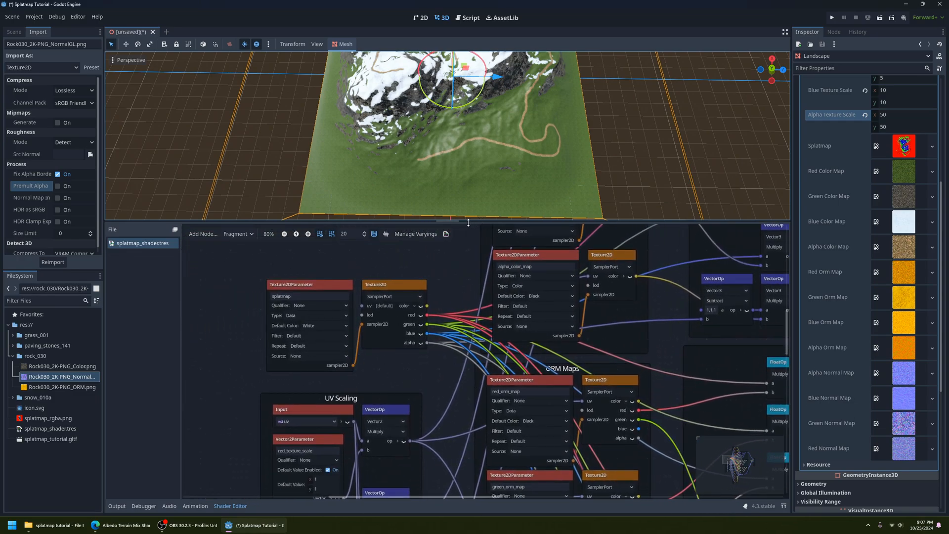
Enlarge the 3D viewport and review the terrain from a lower angle alongside the material's texture scale parameters.
{"action": "left_click_drag", "start_coordinate": [468, 223], "coordinate": [468, 357]}
{"action": "middle_click_drag", "start_coordinate": [470, 272], "coordinate": [498, 280]}
{"action": "scroll", "coordinate": [486, 198], "scroll_direction": "up", "scroll_amount": 3}
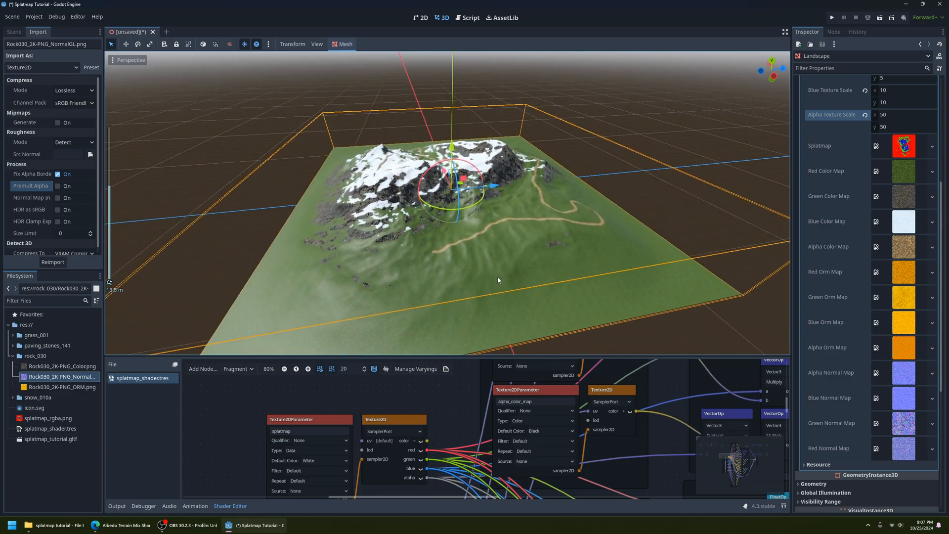
{"action": "scroll", "coordinate": [384, 295], "scroll_direction": "up", "scroll_amount": 4}
{"action": "scroll", "coordinate": [885, 129], "scroll_direction": "up", "scroll_amount": 5}
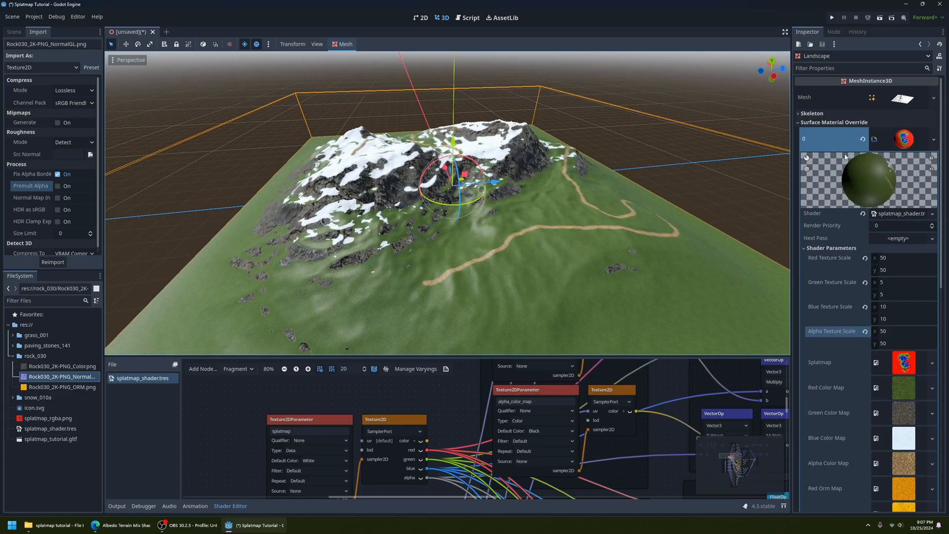
{"action": "middle_click_drag", "start_coordinate": [335, 332], "coordinate": [529, 262]}
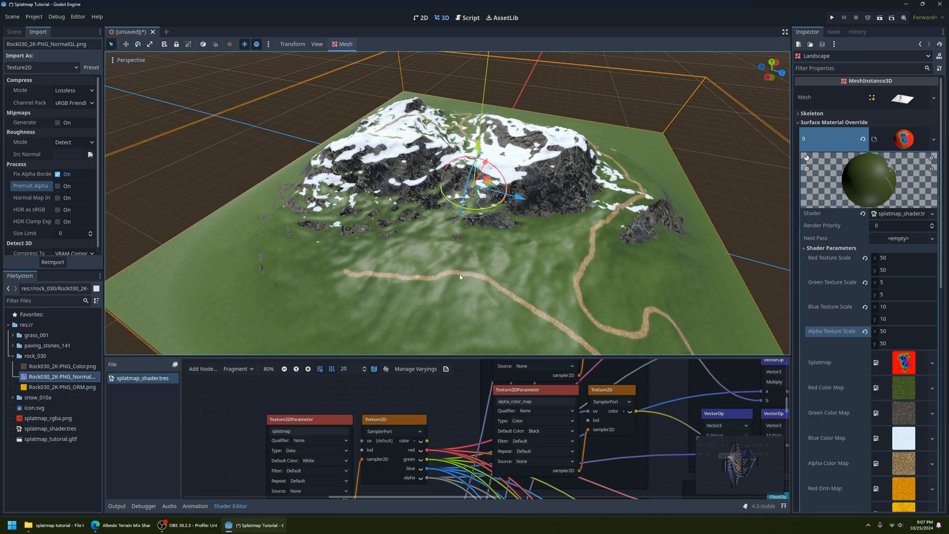
Orbit around the mountain and examine the rock outcrops, snow patches and grass on its slopes up close.
{"action": "middle_click_drag", "start_coordinate": [434, 221], "coordinate": [564, 237]}
{"action": "scroll", "coordinate": [511, 255], "scroll_direction": "up", "scroll_amount": 6}
{"action": "scroll", "coordinate": [506, 251], "scroll_direction": "down", "scroll_amount": 3}
{"action": "middle_click_drag", "start_coordinate": [401, 252], "coordinate": [519, 260]}
{"action": "scroll", "coordinate": [427, 178], "scroll_direction": "up", "scroll_amount": 8}
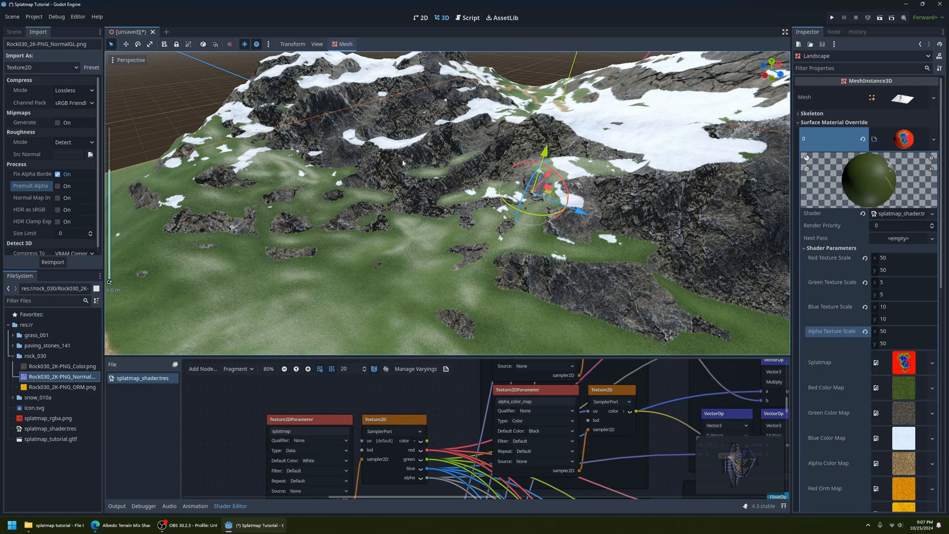
{"action": "scroll", "coordinate": [567, 280], "scroll_direction": "down", "scroll_amount": 10}
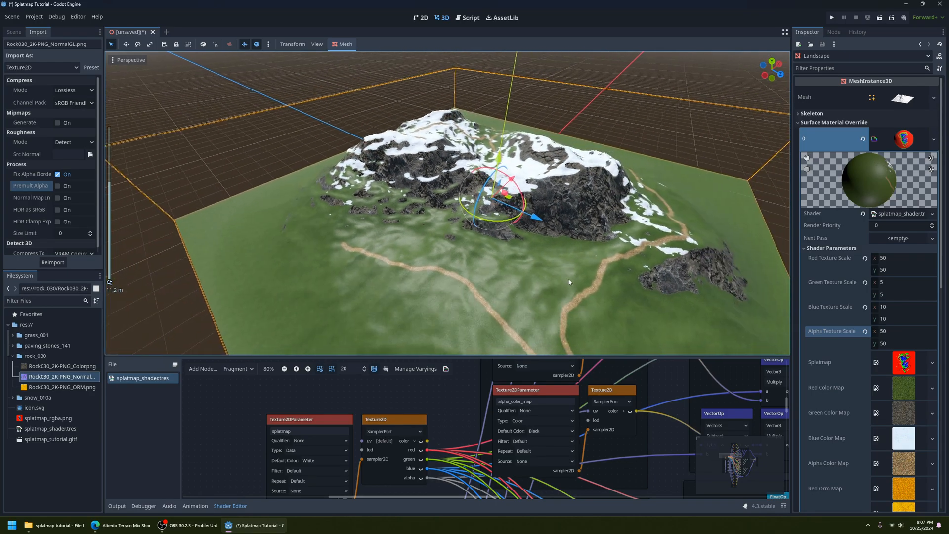
View the complete landscape from the front, comparing its surface detail at close and far distances.
{"action": "middle_click_drag", "start_coordinate": [535, 238], "coordinate": [520, 268]}
{"action": "scroll", "coordinate": [608, 291], "scroll_direction": "up", "scroll_amount": 6}
{"action": "scroll", "coordinate": [609, 292], "scroll_direction": "down", "scroll_amount": 12}
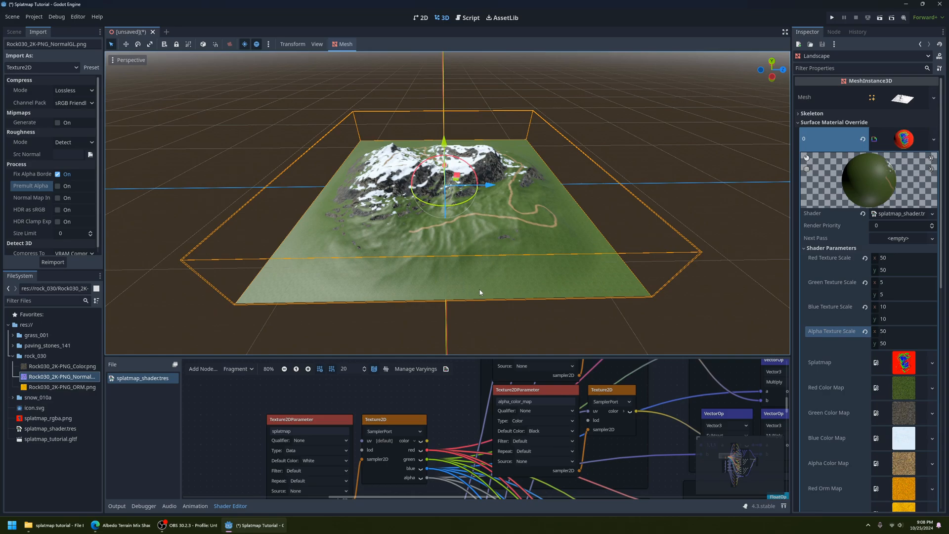
{"action": "scroll", "coordinate": [524, 257], "scroll_direction": "up", "scroll_amount": 3}
{"action": "scroll", "coordinate": [524, 257], "scroll_direction": "down", "scroll_amount": 3}
{"action": "middle_click_drag", "start_coordinate": [524, 257], "coordinate": [523, 249]}
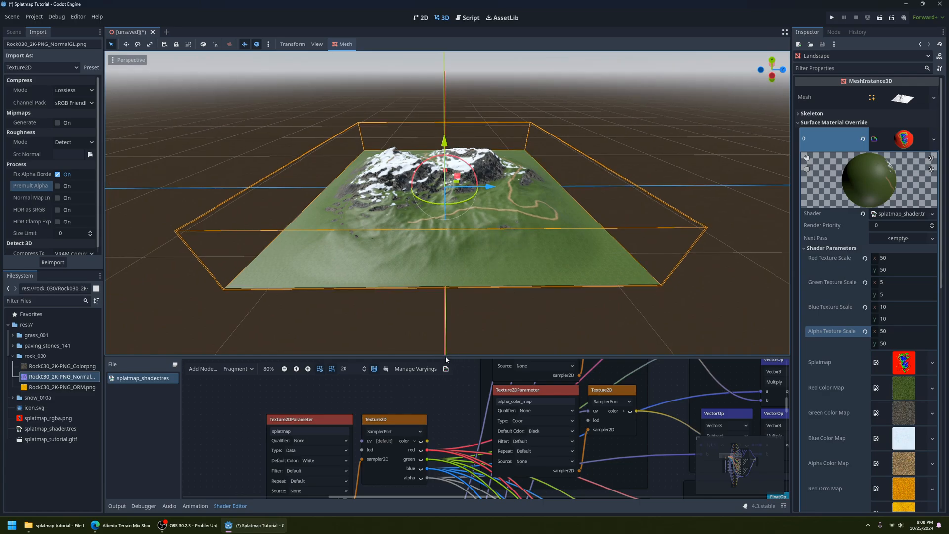
Adjust the split between viewport and shader graph, and look over the node layout from the mixing frames to the output.
{"action": "left_click_drag", "start_coordinate": [446, 355], "coordinate": [447, 314]}
{"action": "scroll", "coordinate": [484, 362], "scroll_direction": "down", "scroll_amount": 5}
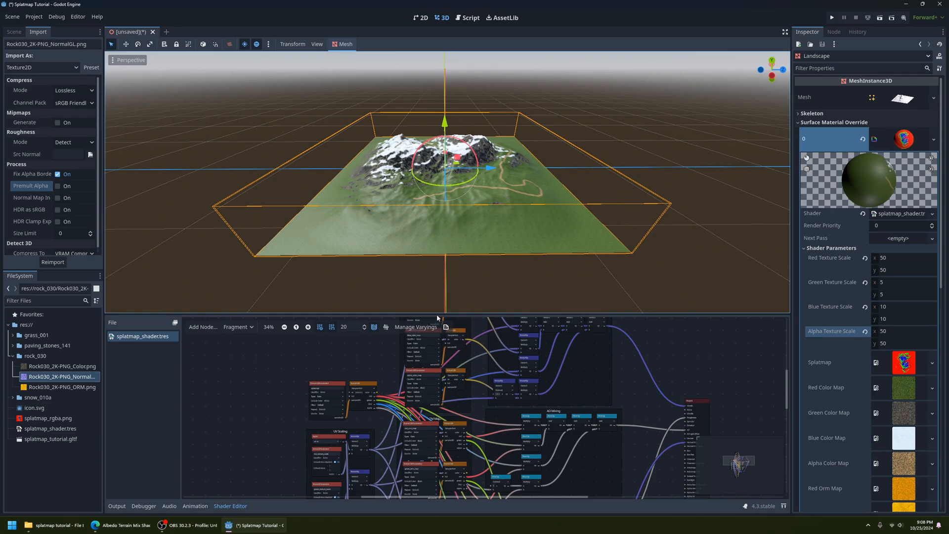
{"action": "left_click_drag", "start_coordinate": [451, 314], "coordinate": [415, 382]}
{"action": "scroll", "coordinate": [384, 417], "scroll_direction": "down", "scroll_amount": 2}
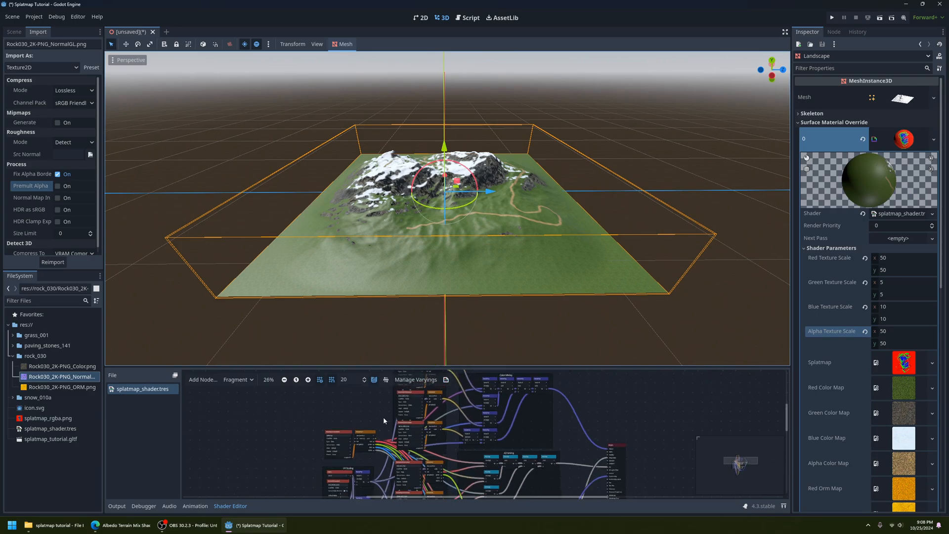
{"action": "middle_click_drag", "start_coordinate": [442, 438], "coordinate": [442, 378]}
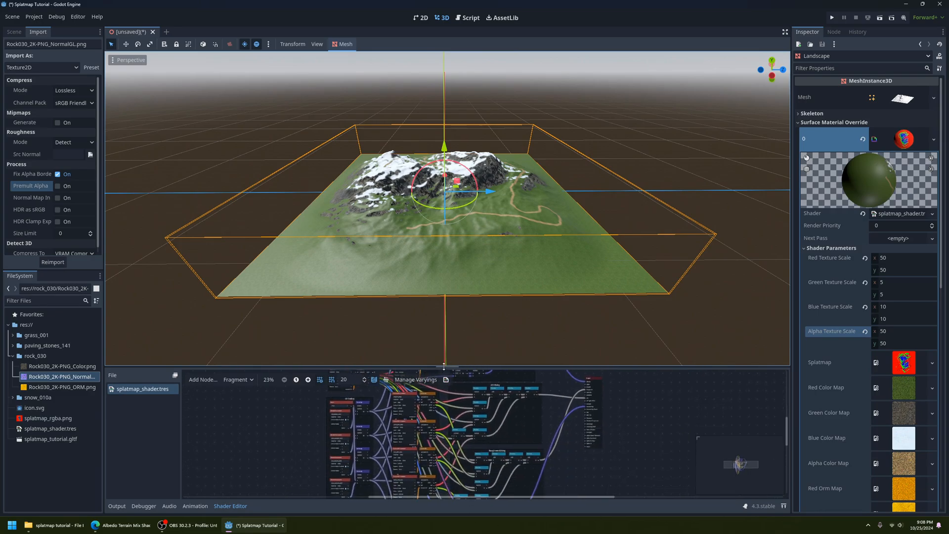
{"action": "mouse_move", "coordinate": [445, 366]}
{"action": "left_mouse_down"}
{"action": "mouse_move", "coordinate": [445, 269]}
{"action": "mouse_move", "coordinate": [447, 384]}
{"action": "left_mouse_up"}
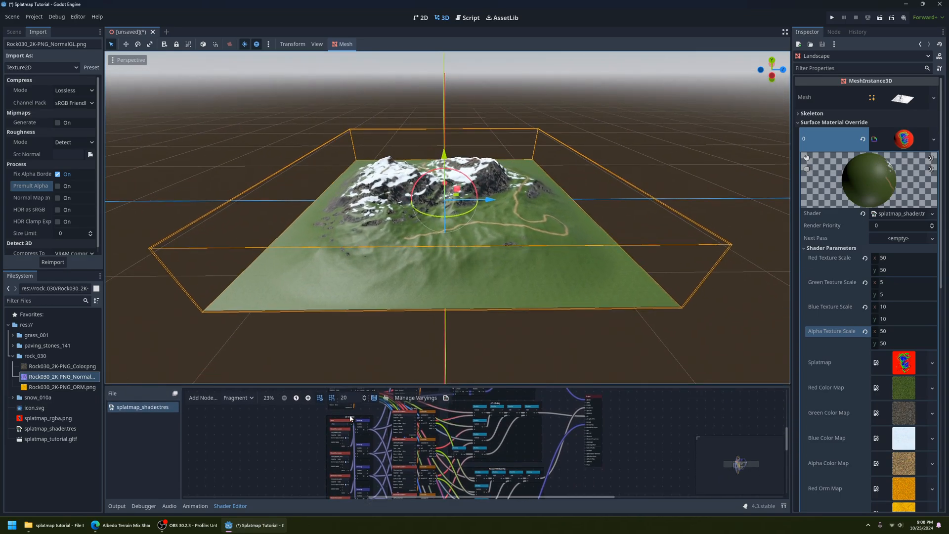
{"action": "middle_click_drag", "start_coordinate": [329, 423], "coordinate": [323, 457]}
{"action": "middle_click_drag", "start_coordinate": [380, 402], "coordinate": [362, 443]}
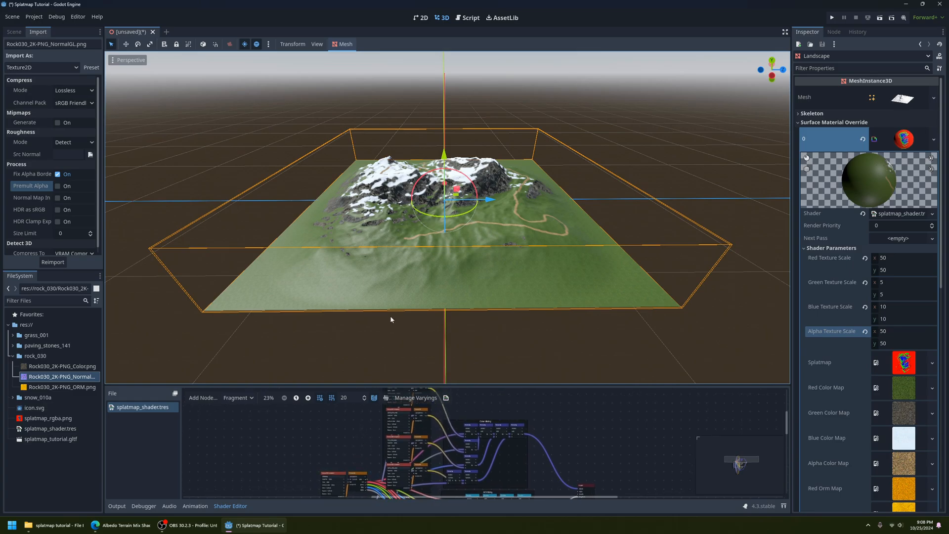